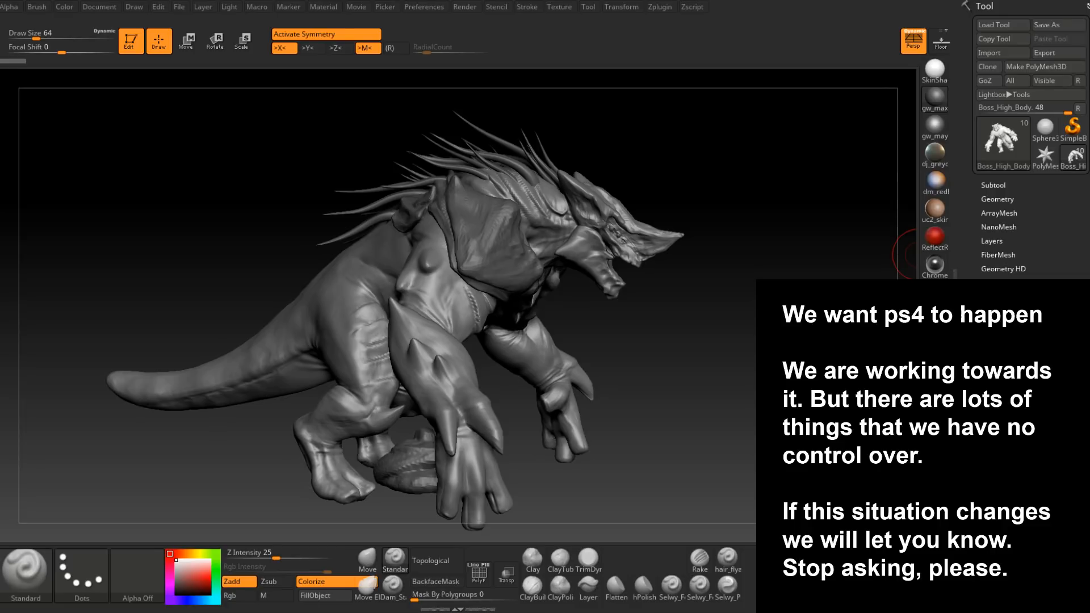
- Choose the ClayBuildup brush and check the creature's neck and shoulder forms
right_click_drag(772, 347, 655, 325)
mouse_move(478, 288)
right_mouse_down("alt")
mouse_move(631, 293)
mouse_move(557, 273)
mouse_move(590, 273)
mouse_move(613, 340)
mouse_move(545, 325)
mouse_move(630, 336)
mouse_move(564, 304)
mouse_move(596, 312)
mouse_move(589, 347)
right_mouse_up("alt")
left_click(534, 585)
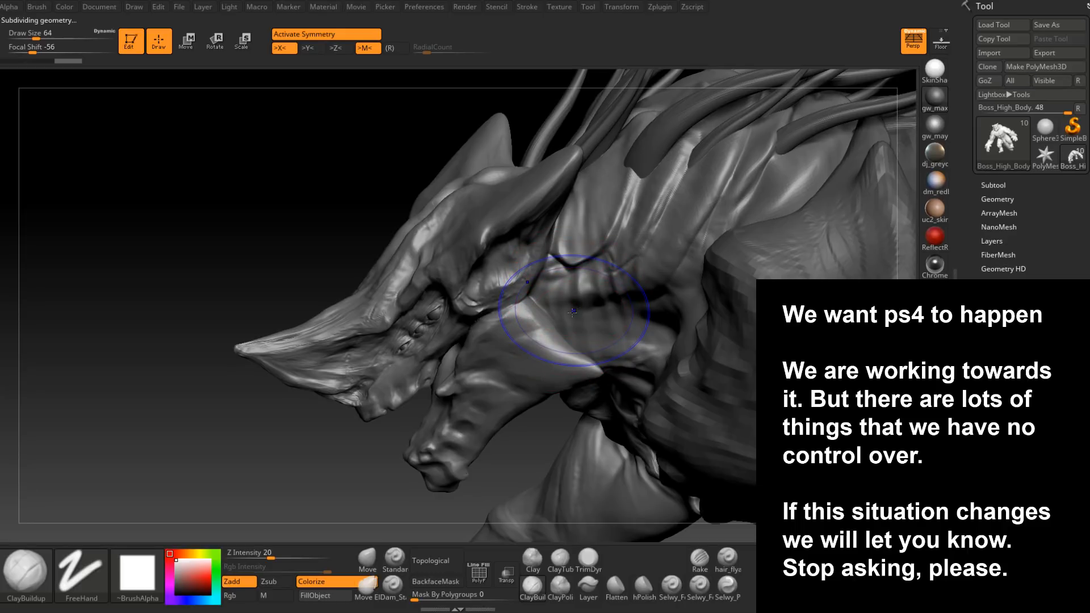
mouse_move(575, 307)
right_mouse_down()
mouse_move(556, 308)
mouse_move(724, 313)
mouse_move(679, 303)
mouse_move(657, 312)
right_mouse_up()
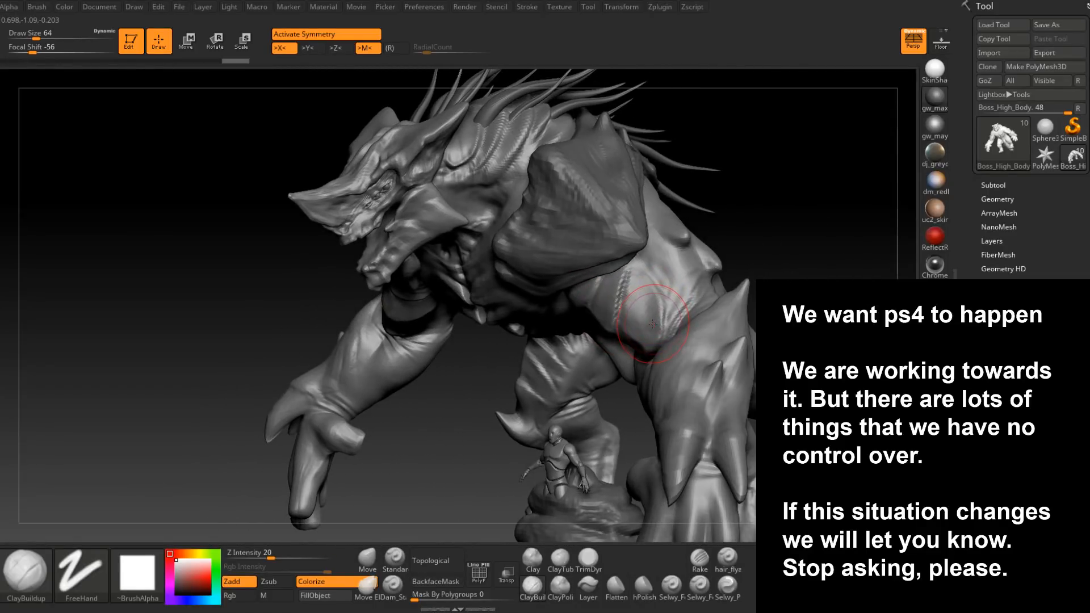
key("shift")
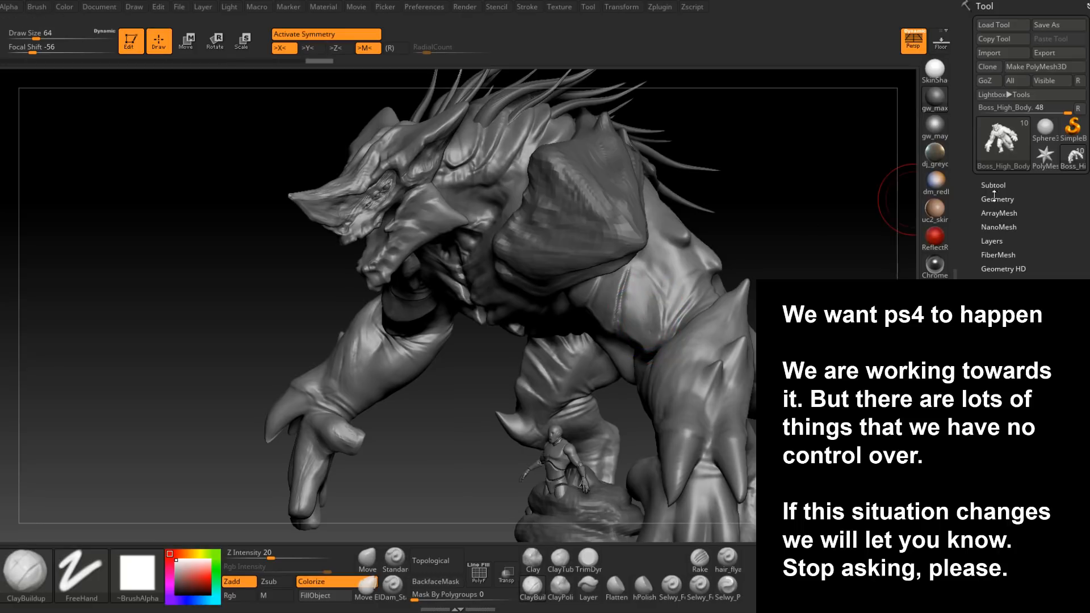
- Delete the subdivision levels below level 5 on the body
left_click(994, 185)
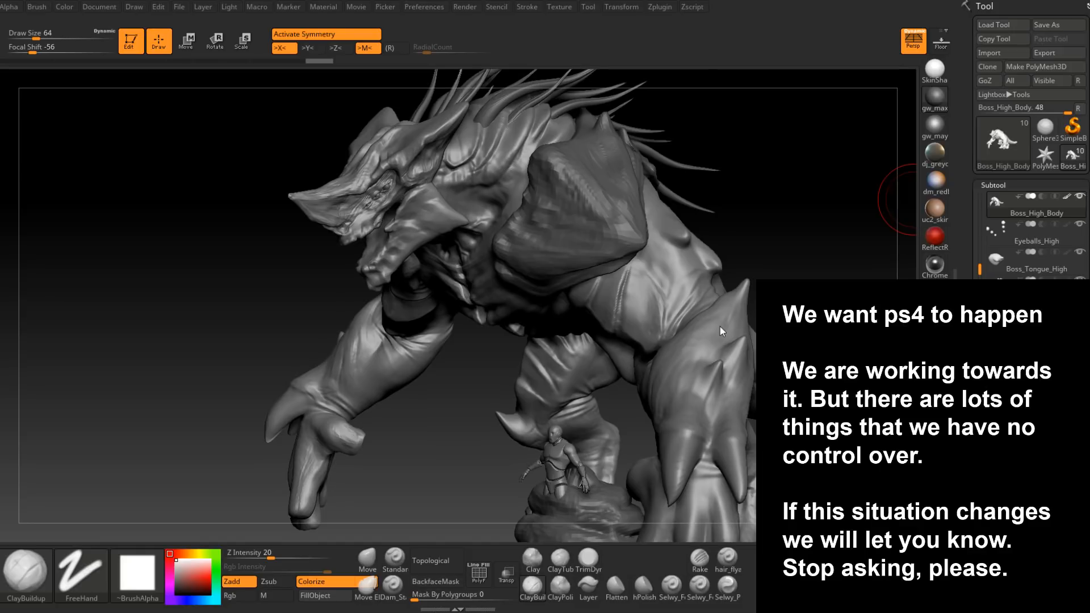
right_click_drag(772, 240, 743, 199)
right_click_drag(614, 227, 576, 294, "alt")
left_click_drag(975, 568, 975, 128)
left_click(998, 256)
left_click_drag(974, 196, 975, 590)
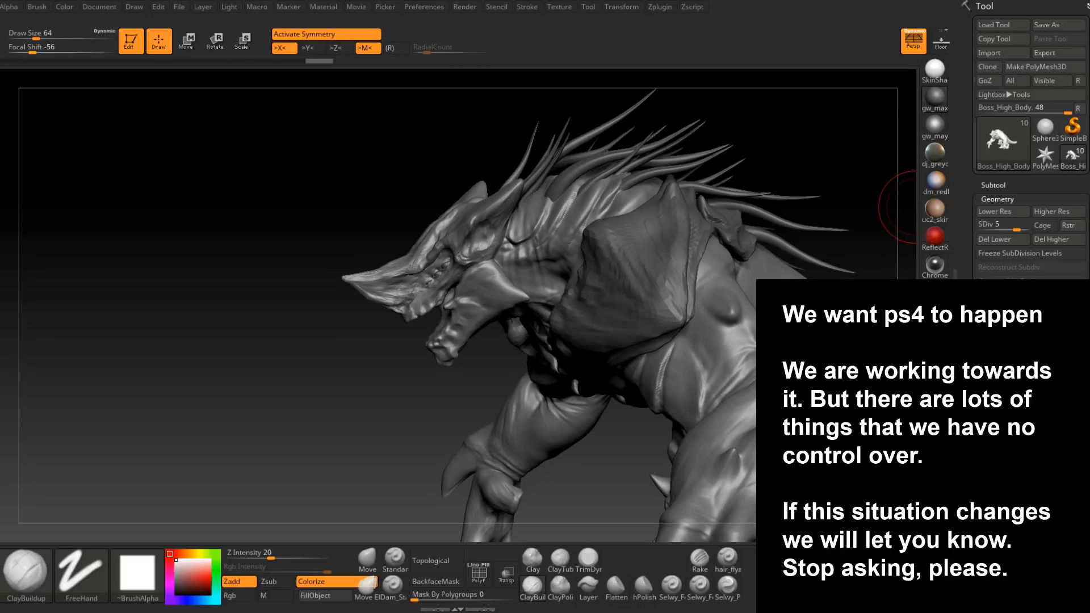
left_click(1005, 243)
- Set the draw size to 27 and build up clay strokes on the neck just behind the jaw
mouse_move(747, 341)
right_mouse_down()
mouse_move(740, 404)
mouse_move(582, 324)
mouse_move(609, 319)
right_mouse_up()
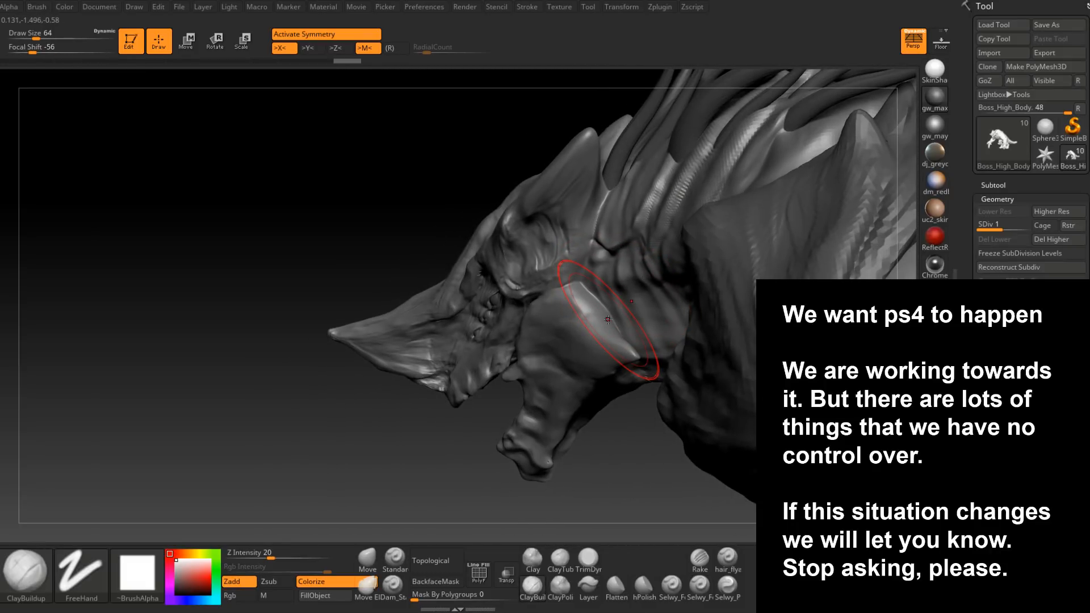
right_click_drag(596, 291, 602, 292)
key("s")
left_click_drag(602, 291, 604, 289)
right_click_drag(603, 289, 593, 290)
key("s")
mouse_move(594, 290)
left_mouse_down()
mouse_move(579, 280)
mouse_move(599, 306)
left_mouse_up()
right_click_drag(599, 305, 589, 297)
left_click_drag(589, 297, 589, 267)
right_click_drag(590, 270, 586, 292)
left_click_drag(587, 292, 592, 250)
right_click_drag(613, 323, 592, 275)
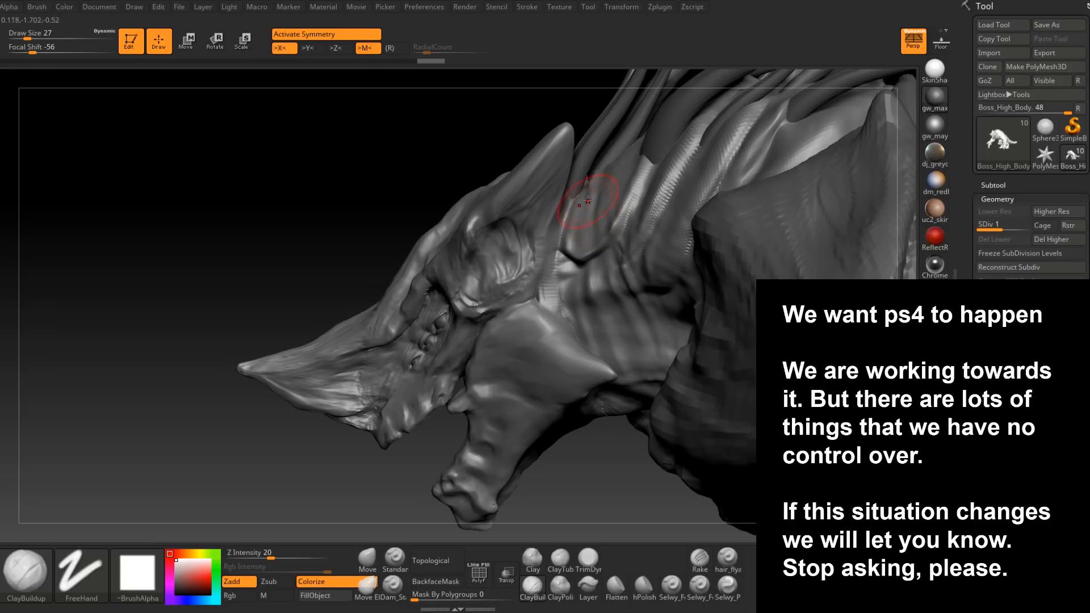
- Add short clay strokes around the crease between the jaw and the base of the head horn
left_click_drag(558, 280, 583, 299)
right_click_drag(584, 298, 562, 304)
mouse_move(565, 318)
left_mouse_down()
mouse_move(574, 329)
mouse_move(570, 287)
left_mouse_up()
mouse_move(570, 287)
right_mouse_down()
mouse_move(564, 307)
mouse_move(566, 267)
right_mouse_up()
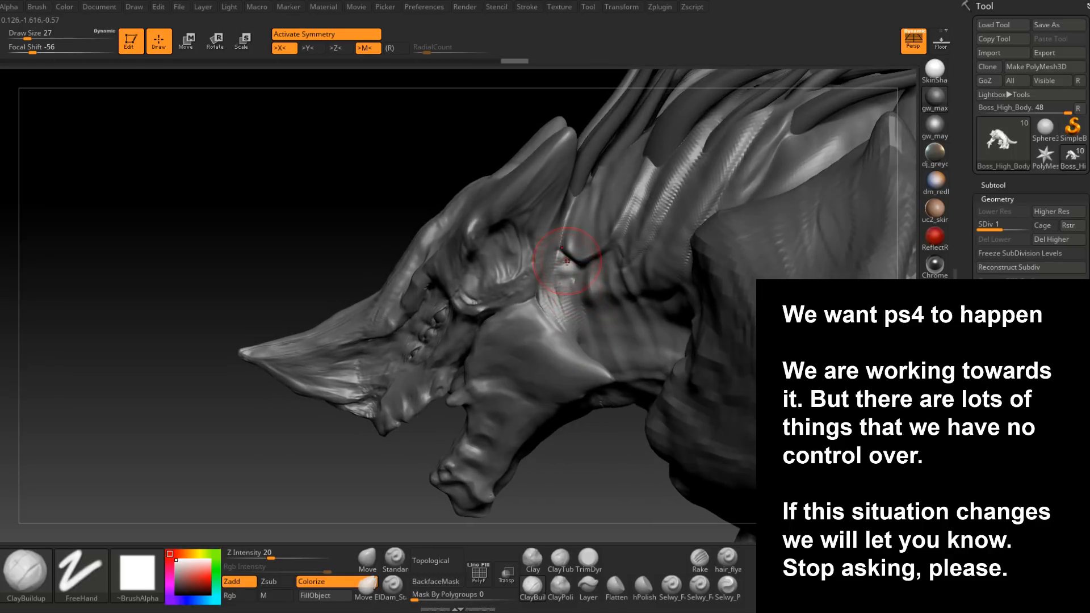
mouse_move(566, 261)
left_mouse_down()
mouse_move(570, 291)
mouse_move(583, 268)
left_mouse_up()
mouse_move(585, 269)
right_mouse_down("ctrl")
mouse_move(591, 255)
mouse_move(577, 264)
right_mouse_up("ctrl")
left_click_drag(577, 264, 578, 276)
left_click_drag(608, 239, 609, 268)
- Enlarge the draw size to 37 and fill in the side of the neck behind the head horn
mouse_move(609, 268)
right_mouse_down()
mouse_move(638, 264)
mouse_move(648, 249)
right_mouse_up()
key("bracketright")
left_click_drag(616, 238, 596, 288)
mouse_move(597, 287)
right_mouse_down()
mouse_move(587, 321)
mouse_move(573, 275)
right_mouse_up()
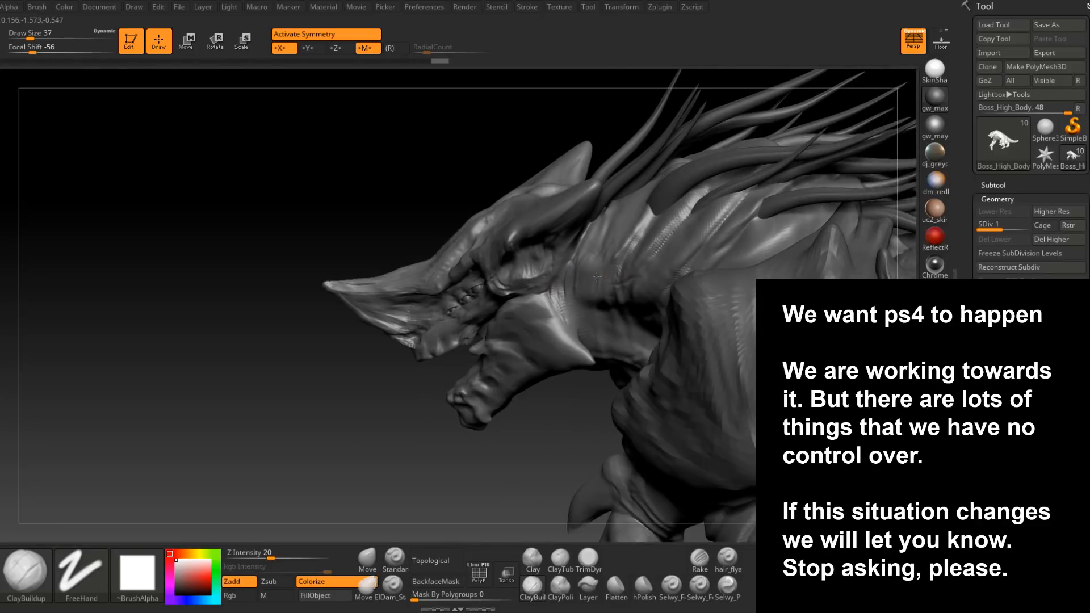
- Set the draw size to 29 and soften the folds on the neck behind the jaw
key("space")
left_click_drag(578, 295, 574, 295)
mouse_move(572, 270)
right_mouse_down("ctrl")
mouse_move(593, 264)
mouse_move(573, 288)
right_mouse_up("ctrl")
mouse_move(542, 197)
right_mouse_down()
mouse_move(525, 317)
mouse_move(545, 279)
mouse_move(590, 280)
right_mouse_up()
key("shift")
key("shift")
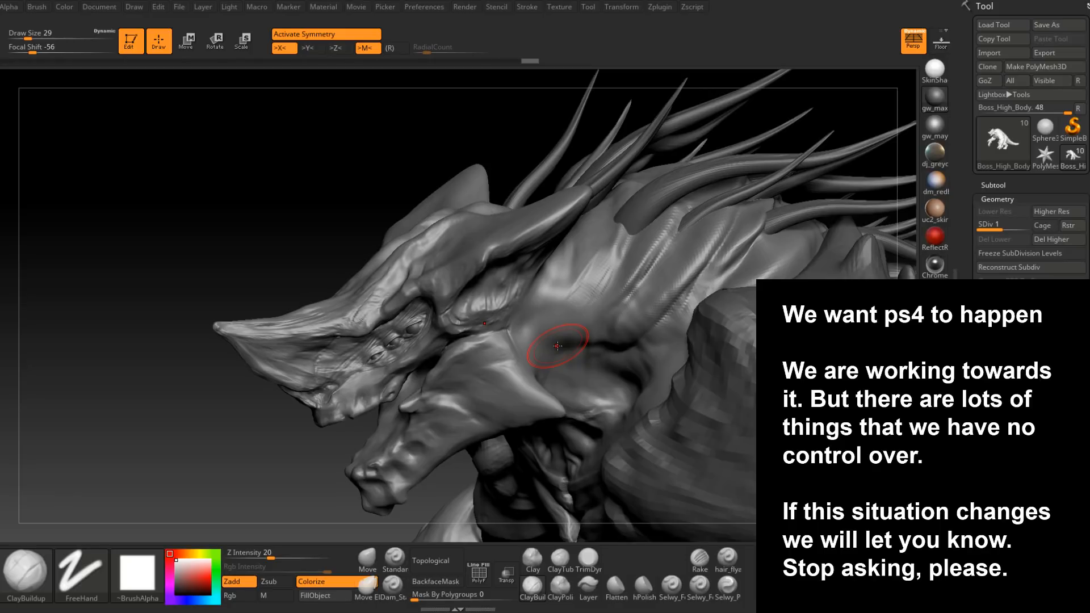
- Build up diagonal muscle strokes on the side of the neck running up toward the mane
mouse_move(622, 298)
left_mouse_down()
mouse_move(609, 282)
mouse_move(608, 217)
left_mouse_up()
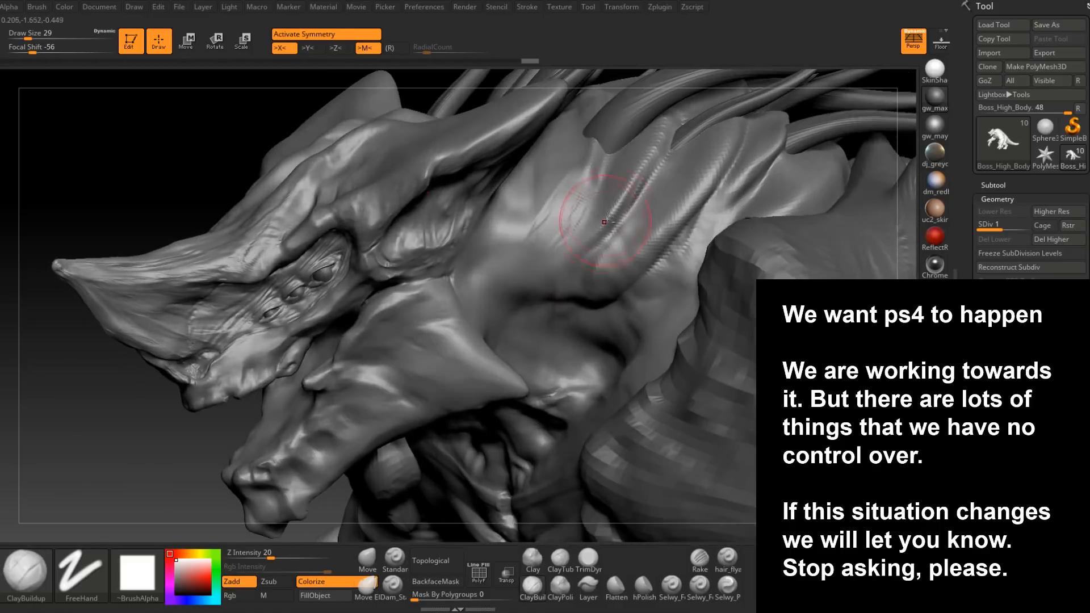
left_click_drag(584, 299, 631, 170)
left_click_drag(579, 244, 636, 171)
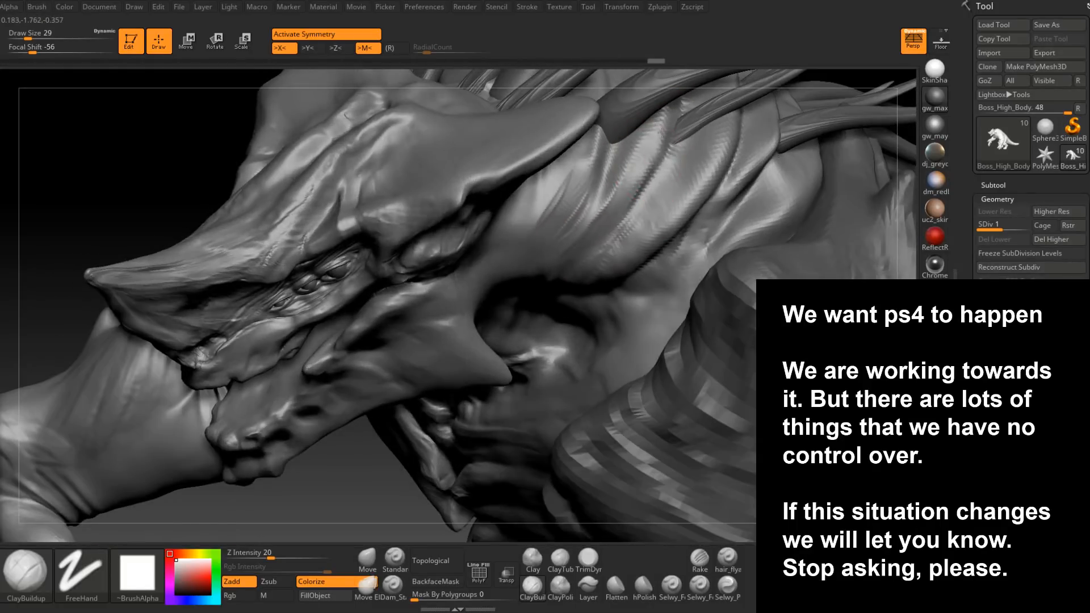
mouse_move(599, 210)
left_mouse_down()
mouse_move(550, 203)
mouse_move(517, 252)
left_mouse_up()
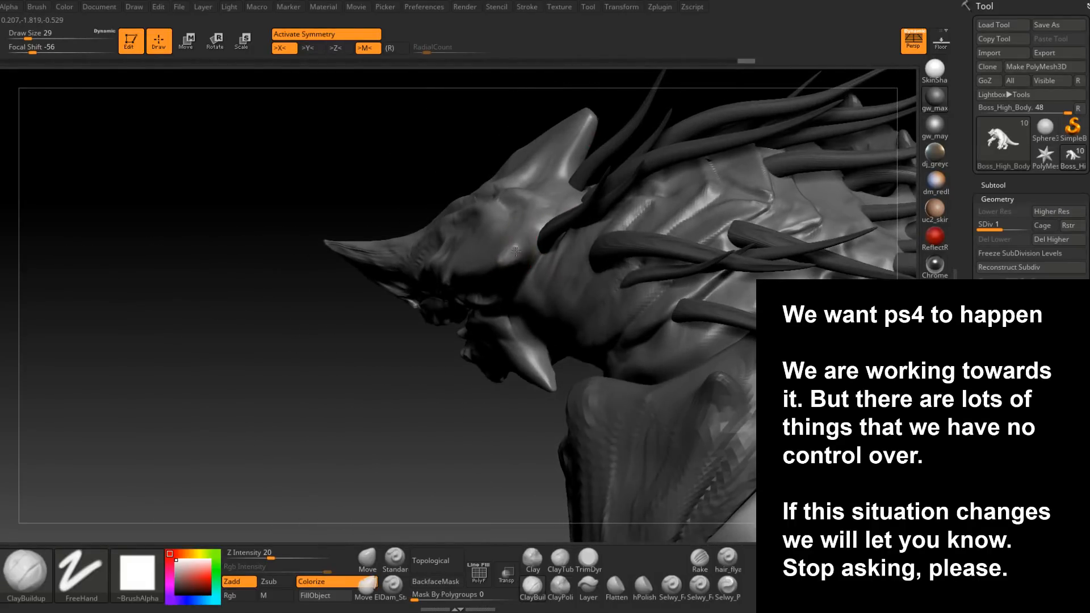
- Add clay strokes behind the skull to blend the back of the head into the neck
mouse_move(519, 265)
left_mouse_down()
mouse_move(515, 250)
mouse_move(488, 262)
mouse_move(505, 270)
mouse_move(486, 273)
mouse_move(504, 268)
mouse_move(512, 248)
mouse_move(477, 269)
left_mouse_up()
key("space")
right_click_drag(477, 269, 499, 263)
left_click_drag(494, 267, 459, 270)
mouse_move(496, 277)
right_mouse_down()
mouse_move(521, 238)
mouse_move(477, 305)
mouse_move(523, 267)
mouse_move(598, 256)
mouse_move(581, 289)
mouse_move(511, 278)
mouse_move(363, 295)
mouse_move(454, 283)
mouse_move(553, 311)
right_mouse_up()
- Reduce the draw size to 16 and refine the join between the skull and the neck
right_click(552, 311)
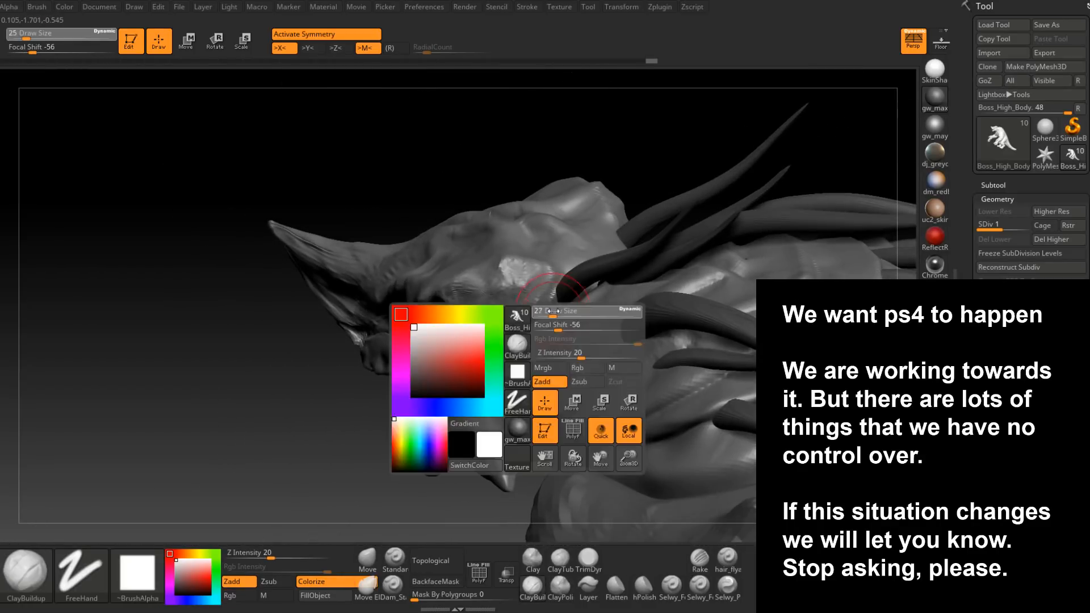
left_click_drag(553, 311, 546, 318)
mouse_move(569, 296)
right_mouse_down()
mouse_move(565, 318)
mouse_move(534, 285)
mouse_move(460, 387)
right_mouse_up()
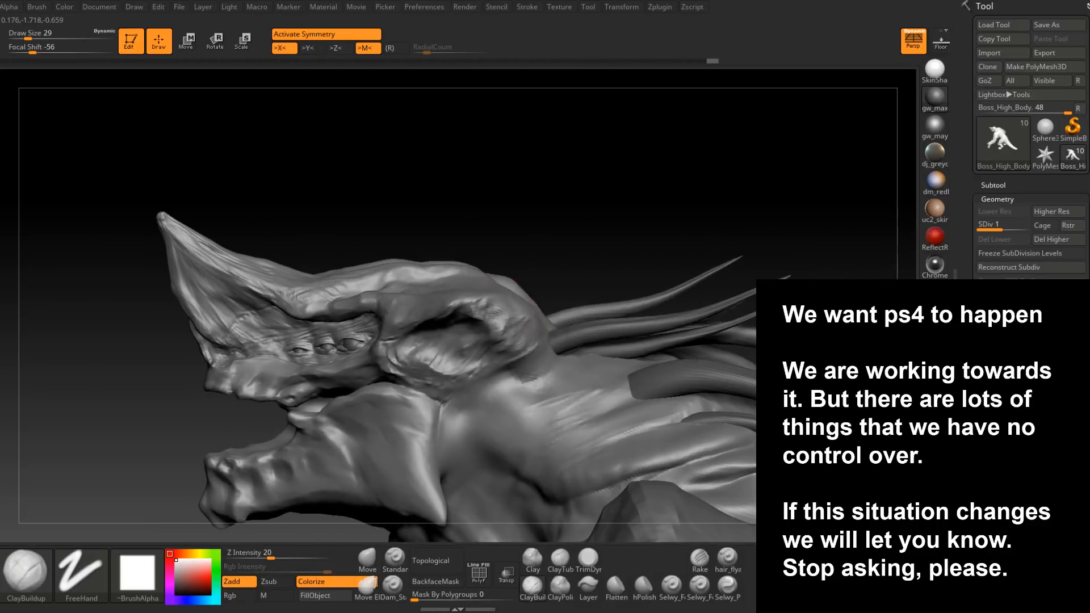
key("space")
left_click_drag(494, 312, 486, 312)
mouse_move(474, 293)
right_mouse_down()
mouse_move(489, 325)
mouse_move(511, 320)
mouse_move(506, 345)
mouse_move(455, 318)
mouse_move(449, 327)
mouse_move(487, 317)
mouse_move(511, 341)
mouse_move(493, 353)
mouse_move(498, 302)
right_mouse_up()
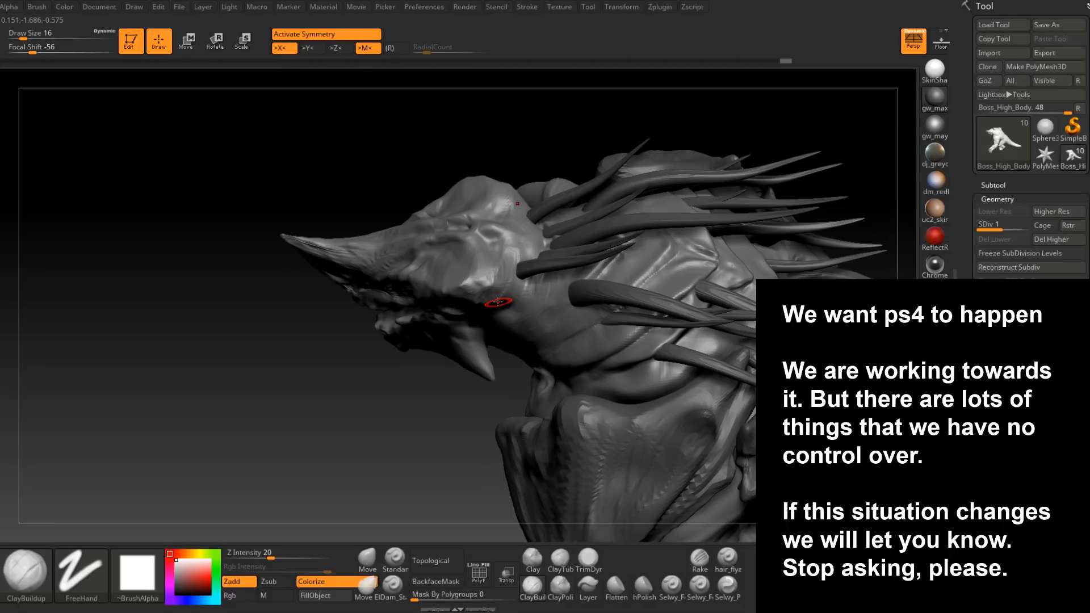
- Hide the hair spikes so that only the body remains visible around the head and neck
mouse_move(544, 291)
right_mouse_down()
mouse_move(526, 284)
mouse_move(569, 242)
mouse_move(704, 244)
mouse_move(696, 264)
mouse_move(707, 280)
mouse_move(659, 252)
mouse_move(710, 238)
right_mouse_up()
left_click(993, 185)
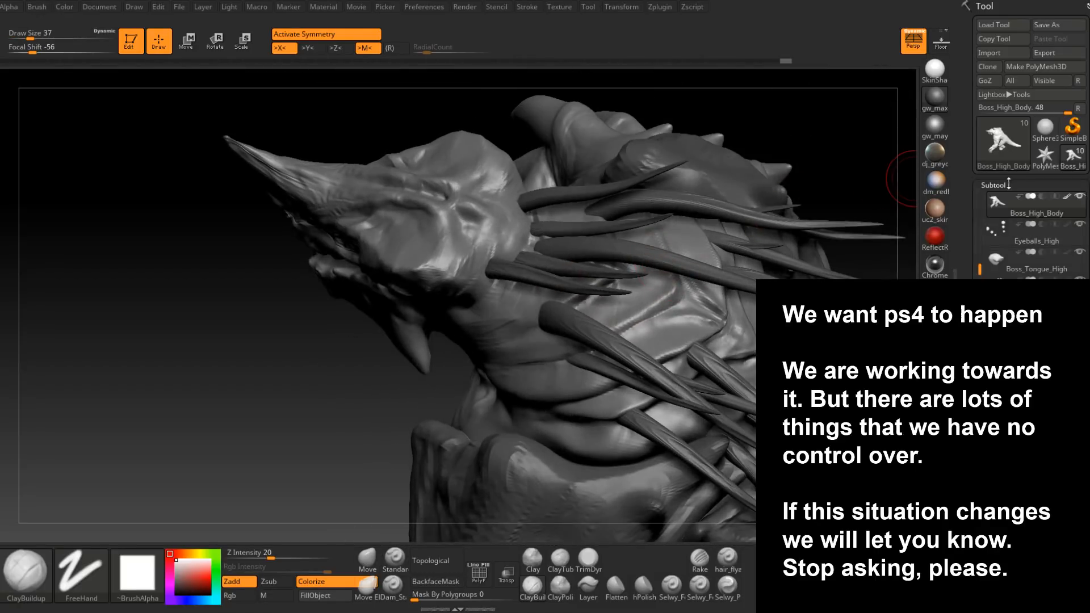
left_click(1080, 196)
left_click(1080, 196)
mouse_move(710, 318)
right_mouse_down()
mouse_move(571, 353)
mouse_move(449, 284)
right_mouse_up()
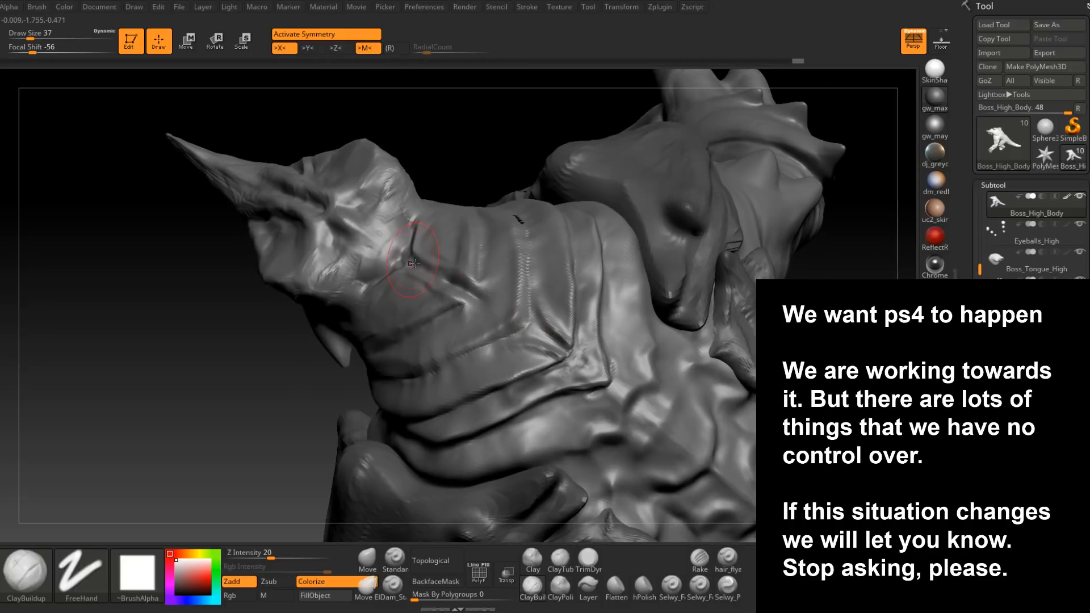
- Build up clay from the top of the skull onto the nape at draw size 37
mouse_move(386, 250)
right_mouse_down()
mouse_move(421, 253)
mouse_move(412, 261)
right_mouse_up()
mouse_move(350, 230)
left_mouse_down()
mouse_move(485, 303)
mouse_move(441, 276)
left_mouse_up()
mouse_move(441, 276)
right_mouse_down()
mouse_move(369, 269)
mouse_move(381, 276)
mouse_move(374, 260)
right_mouse_up()
mouse_move(377, 369)
right_mouse_down()
mouse_move(553, 378)
mouse_move(483, 389)
right_mouse_up()
- Set the draw size to 25 and sculpt a central ridge from the skull down the back of the neck
key("space")
left_click(533, 318)
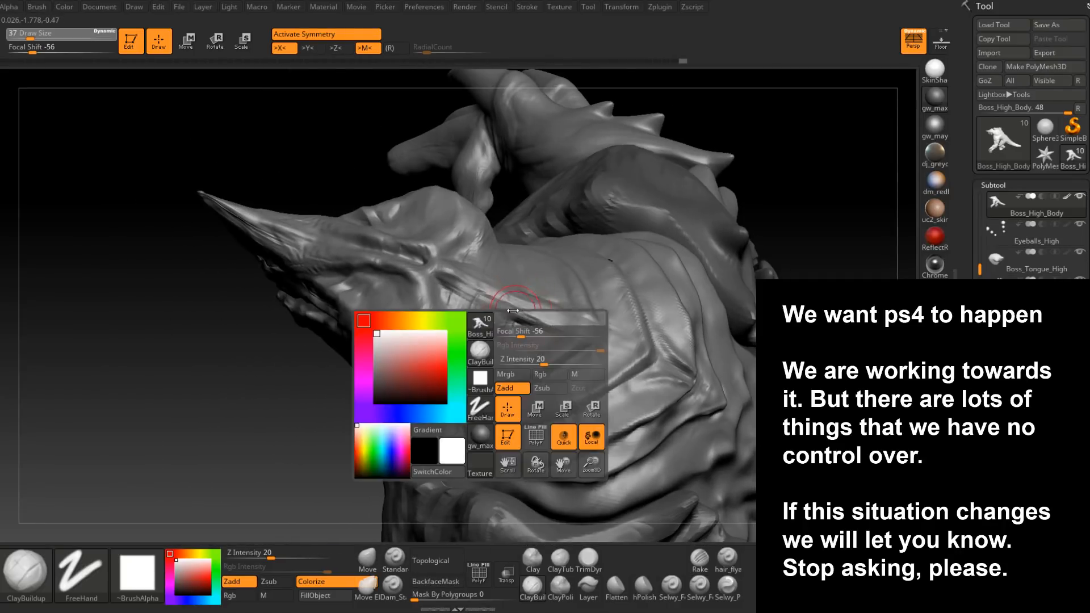
right_click_drag(468, 283, 498, 290)
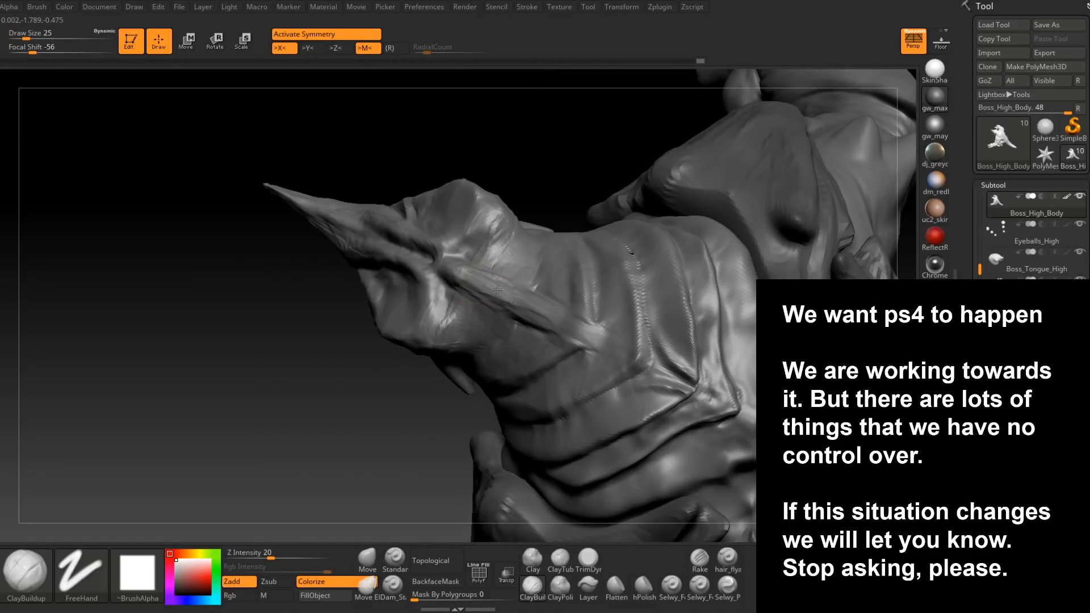
mouse_move(497, 290)
right_mouse_down()
mouse_move(513, 390)
mouse_move(500, 395)
mouse_move(506, 309)
mouse_move(496, 336)
right_mouse_up()
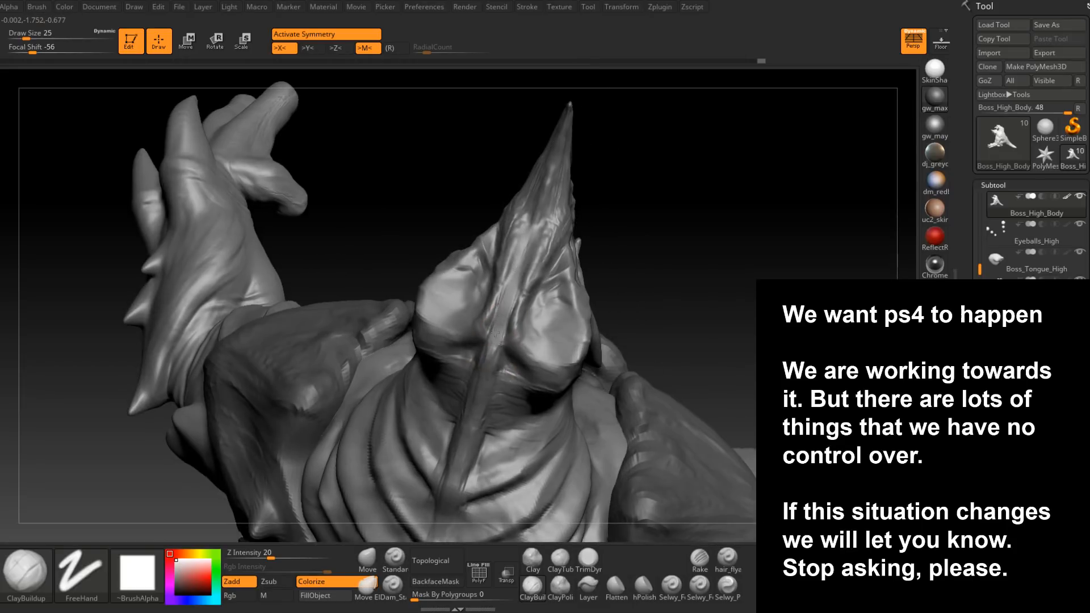
mouse_move(534, 276)
right_mouse_down()
mouse_move(509, 317)
mouse_move(545, 241)
mouse_move(503, 299)
right_mouse_up()
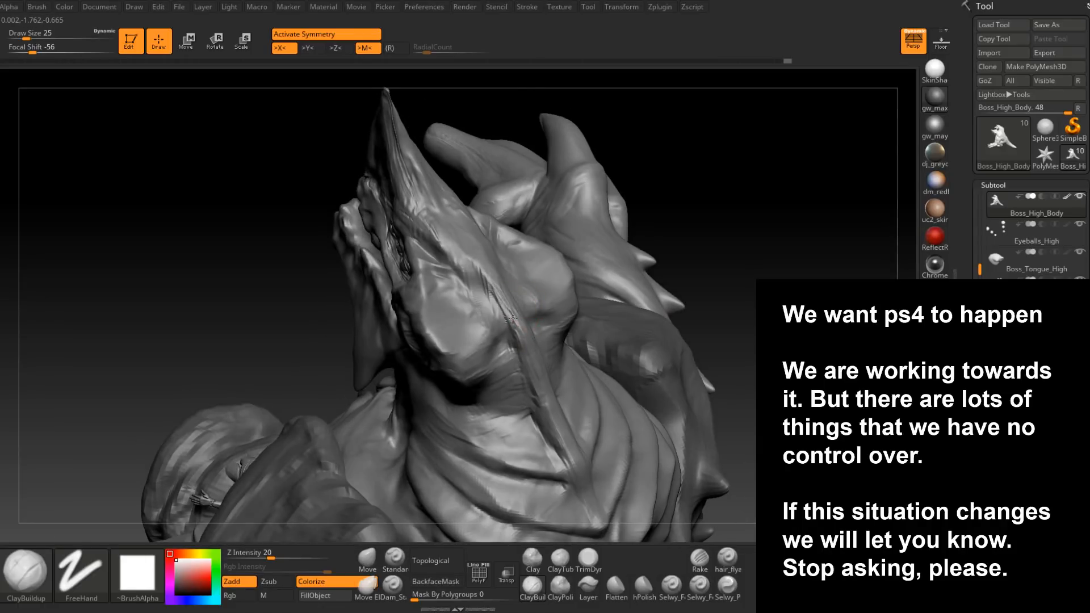
mouse_move(534, 362)
right_mouse_down()
mouse_move(523, 268)
mouse_move(514, 384)
mouse_move(582, 289)
mouse_move(636, 311)
mouse_move(653, 263)
right_mouse_up()
key("ctrl")
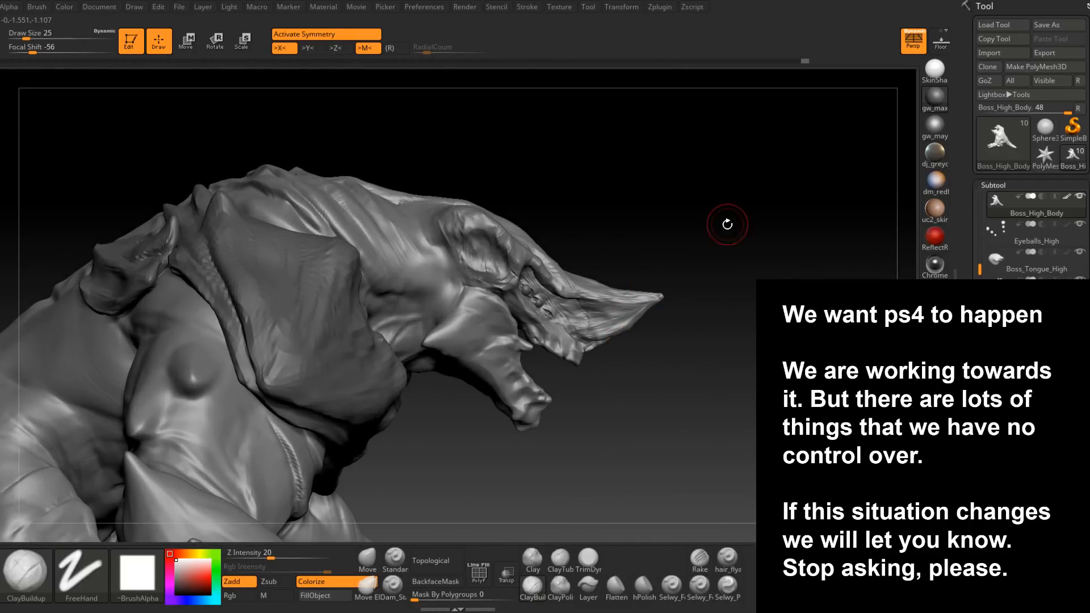
key("ctrl")
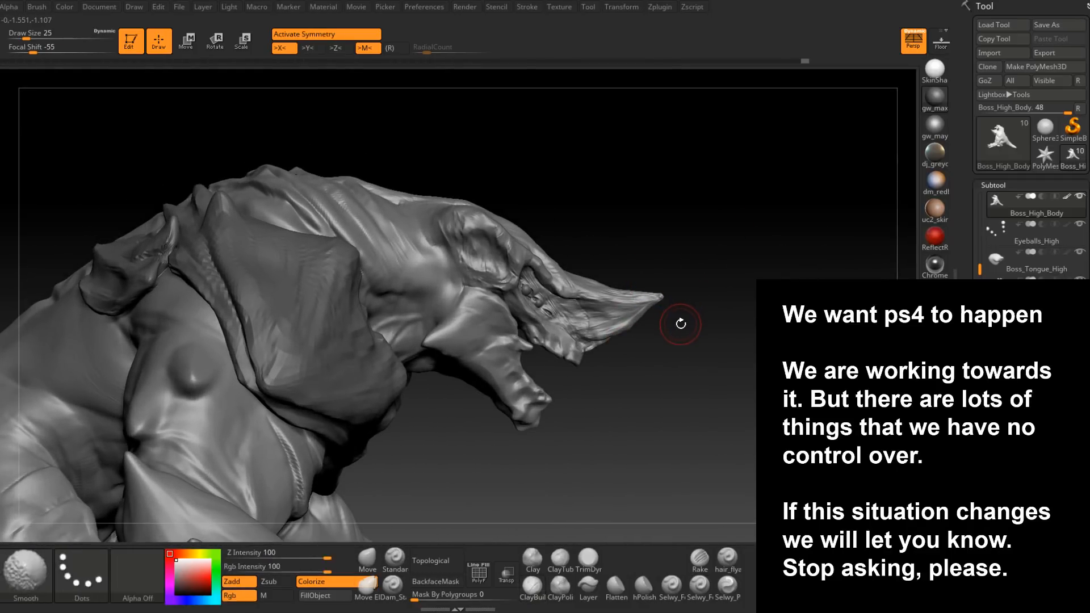
mouse_move(681, 331)
right_mouse_down()
mouse_move(629, 316)
mouse_move(596, 345)
mouse_move(686, 294)
right_mouse_up()
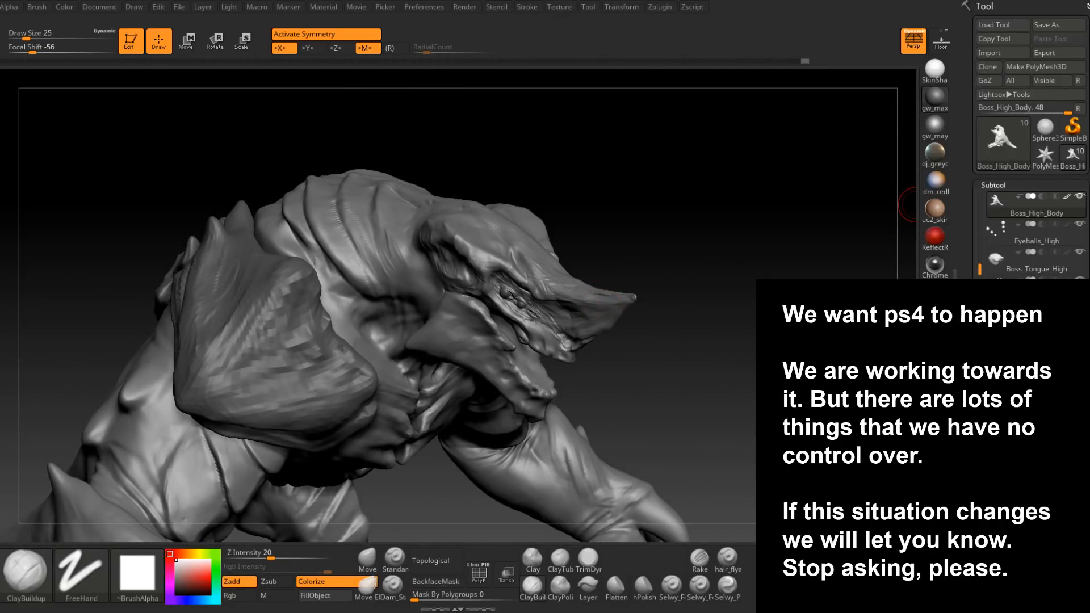
- Delete the body's higher subdivision levels and, with Smt off, reconstruct its lower levels
scroll(1031, 142, "down", 5)
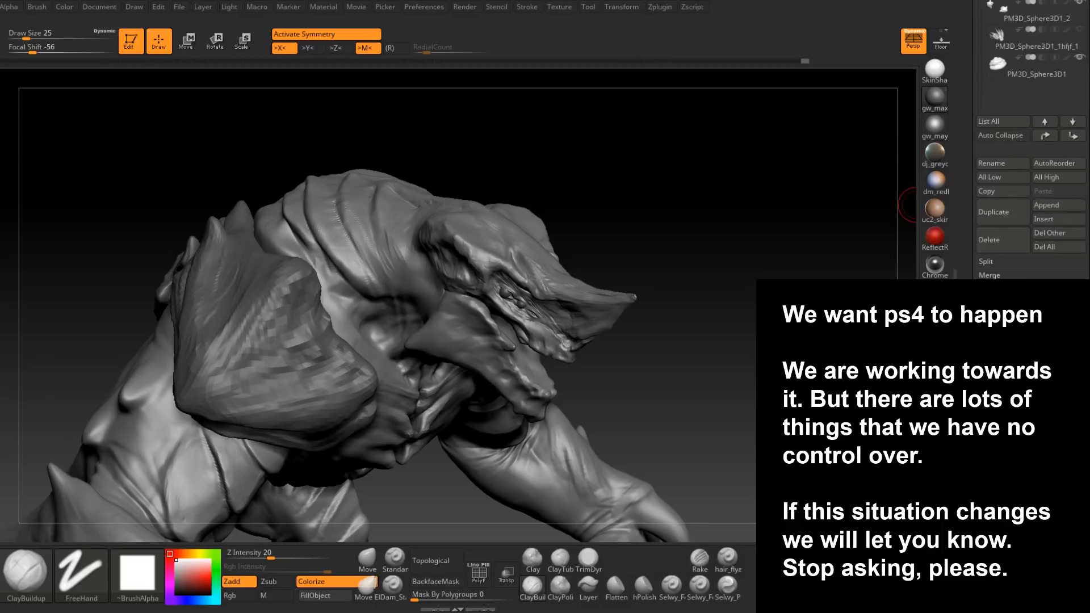
left_click(997, 335)
scroll(1030, 170, "up", 5)
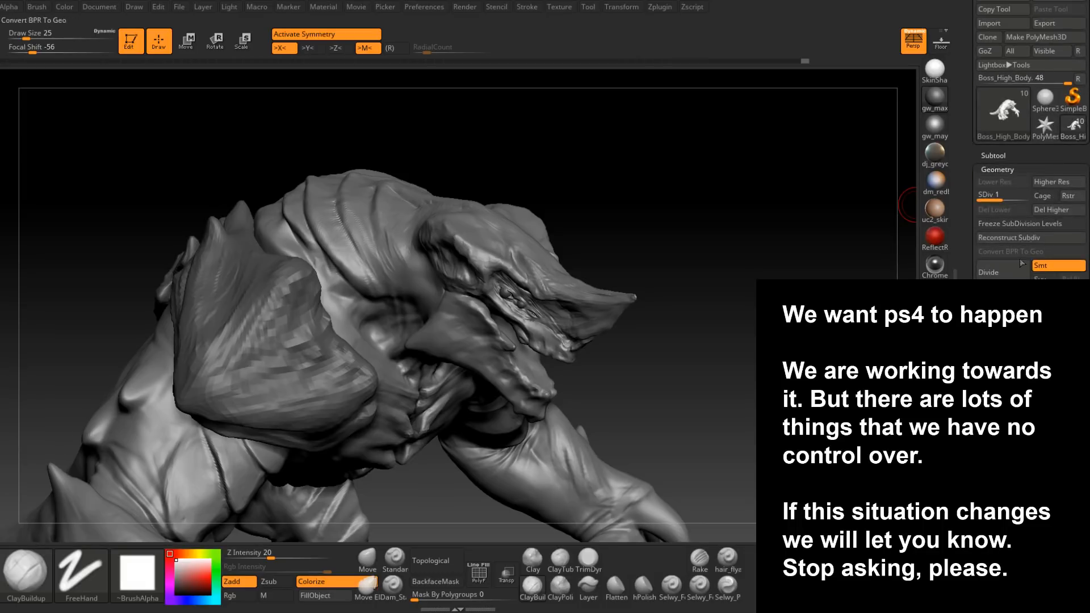
left_click(1048, 209)
left_click(1045, 266)
left_click(1026, 238)
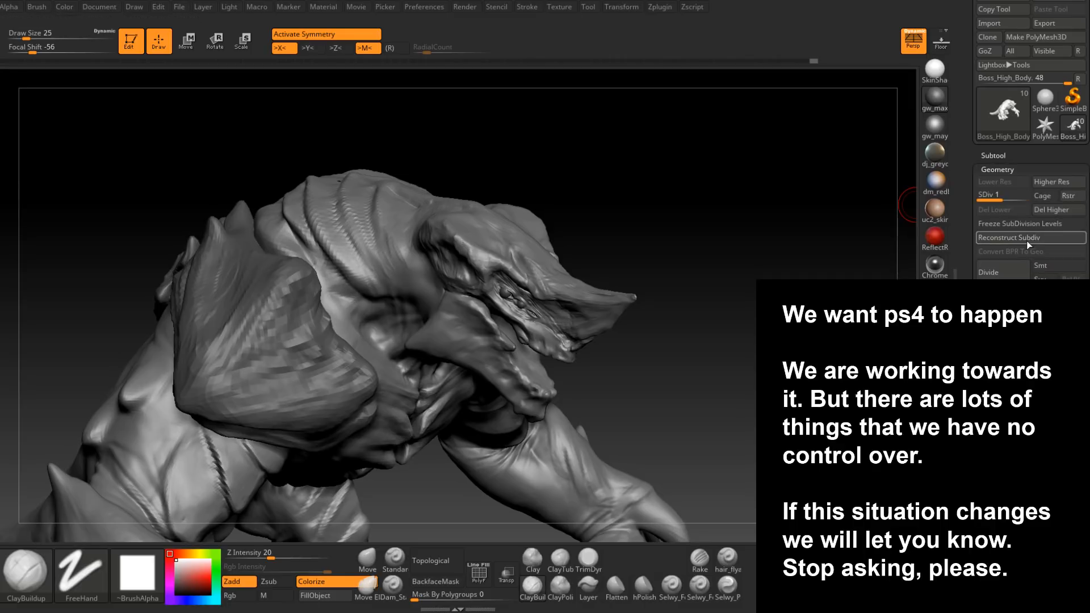
left_click(1026, 241)
left_click(1027, 241)
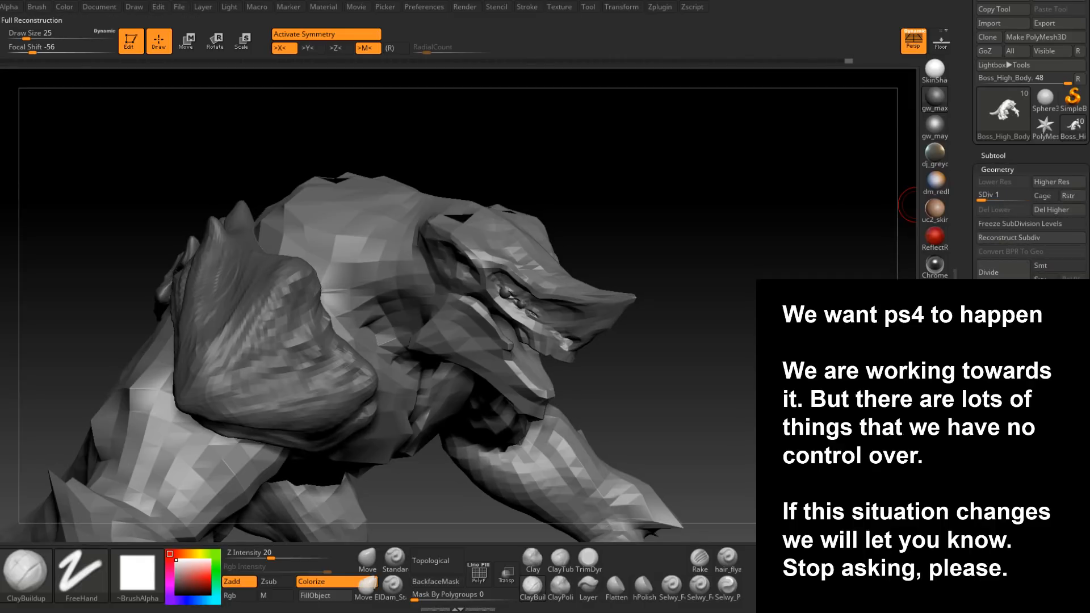
- Turn Smt back on and set the body's subdivision level to 2
left_click_drag(986, 195, 1028, 198)
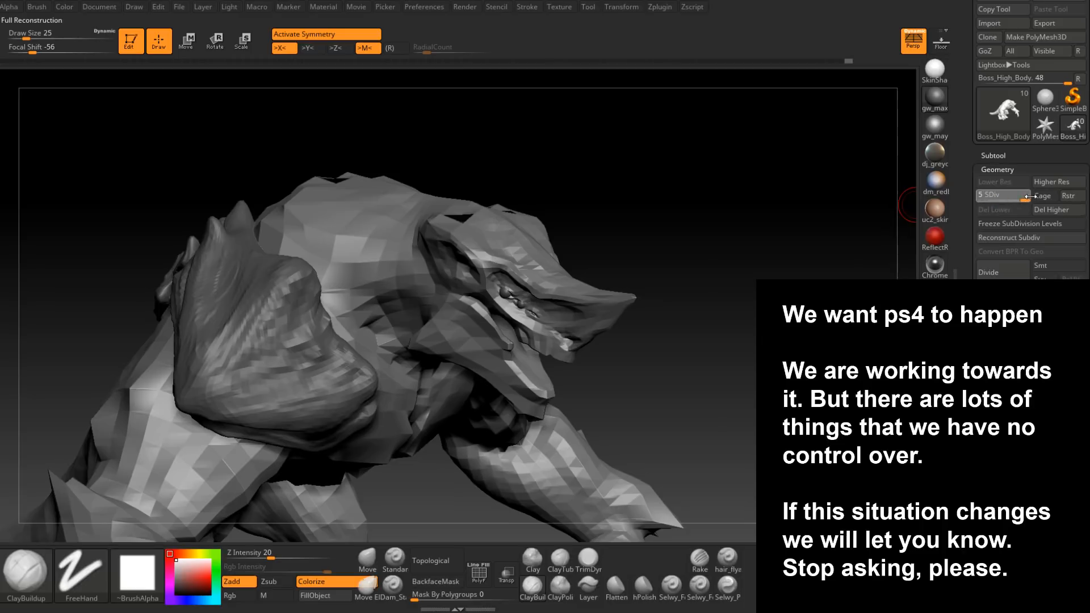
left_click(1048, 265)
left_click_drag(719, 305, 890, 237)
left_click_drag(1020, 198, 996, 198)
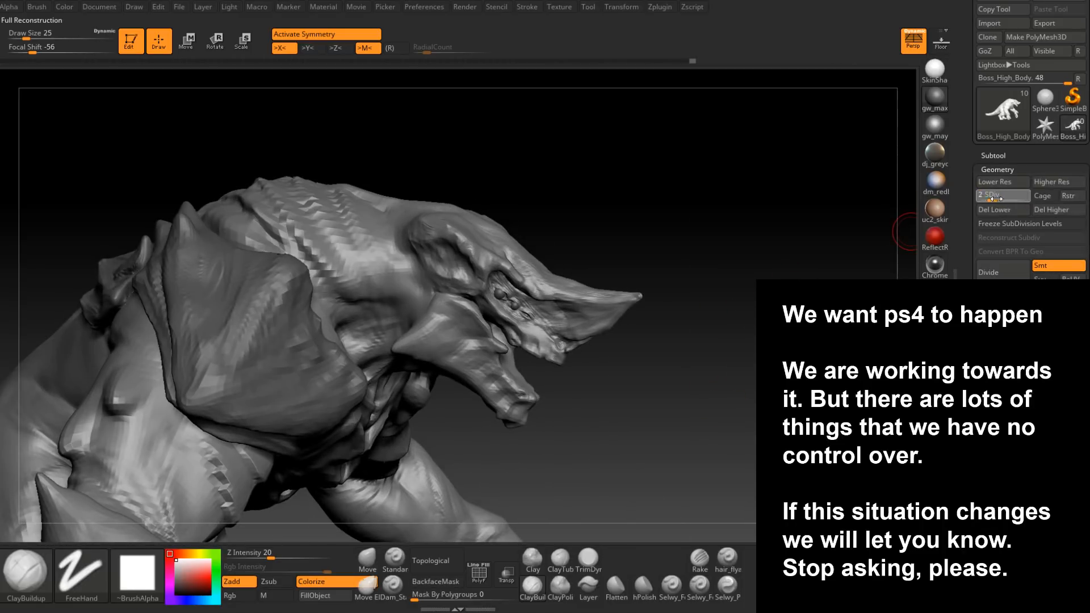
- Use the Move brush at draw size 62 to stretch the snout horn forward and curve its tip upward
left_click_drag(689, 360, 710, 273, "shift")
left_click(370, 558)
left_click_drag(639, 312, 645, 305)
key("s")
mouse_move(645, 303)
left_mouse_down()
mouse_move(661, 298)
mouse_move(665, 274)
mouse_move(706, 263)
mouse_move(691, 275)
mouse_move(703, 286)
mouse_move(668, 307)
left_mouse_up()
key("s")
key("space")
key("space")
left_click_drag(668, 309, 677, 309)
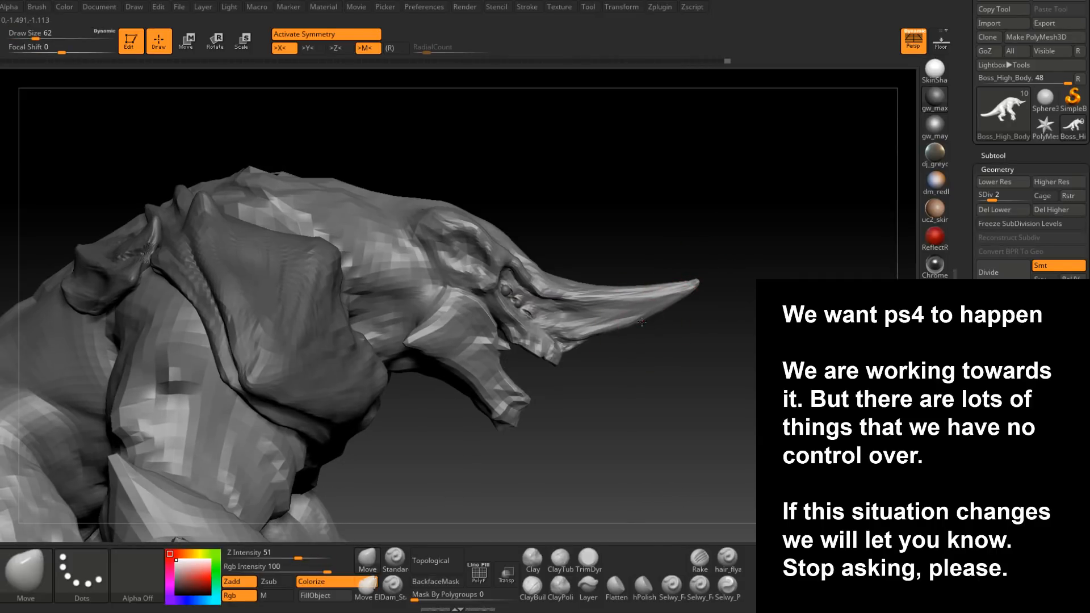
- Refine the snout horn's tip and upward curve with the Move brush at draw size 56
left_click_drag(696, 287, 674, 307)
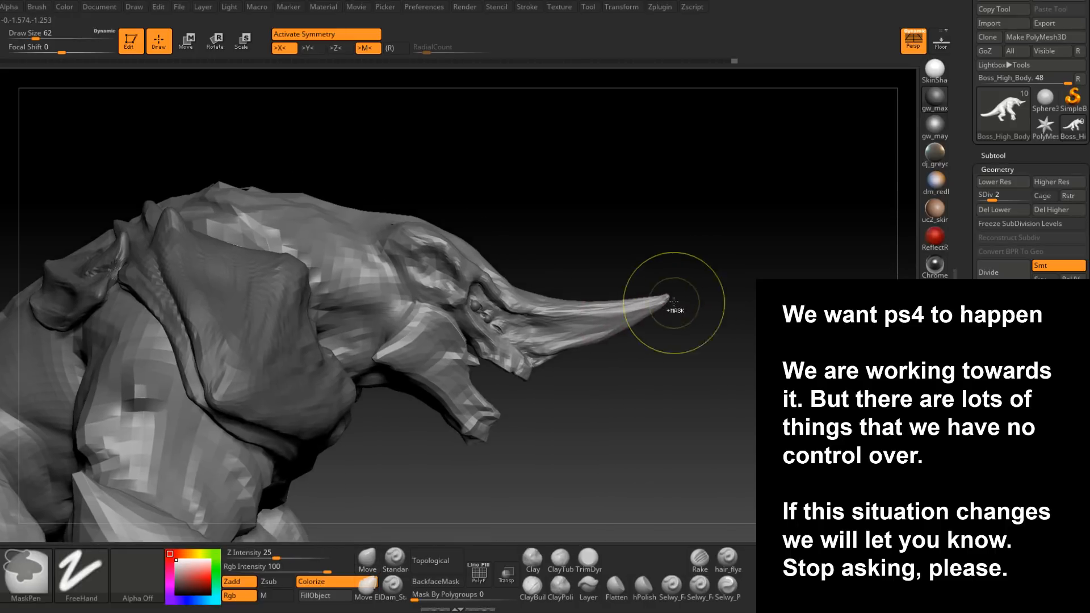
key("space")
left_click_drag(653, 235, 681, 235)
left_click_drag(674, 299, 659, 294)
key("space")
right_click_drag(670, 294, 653, 341, "ctrl")
right_click_drag(613, 466, 643, 299, "alt")
right_click_drag(683, 241, 568, 437, "alt")
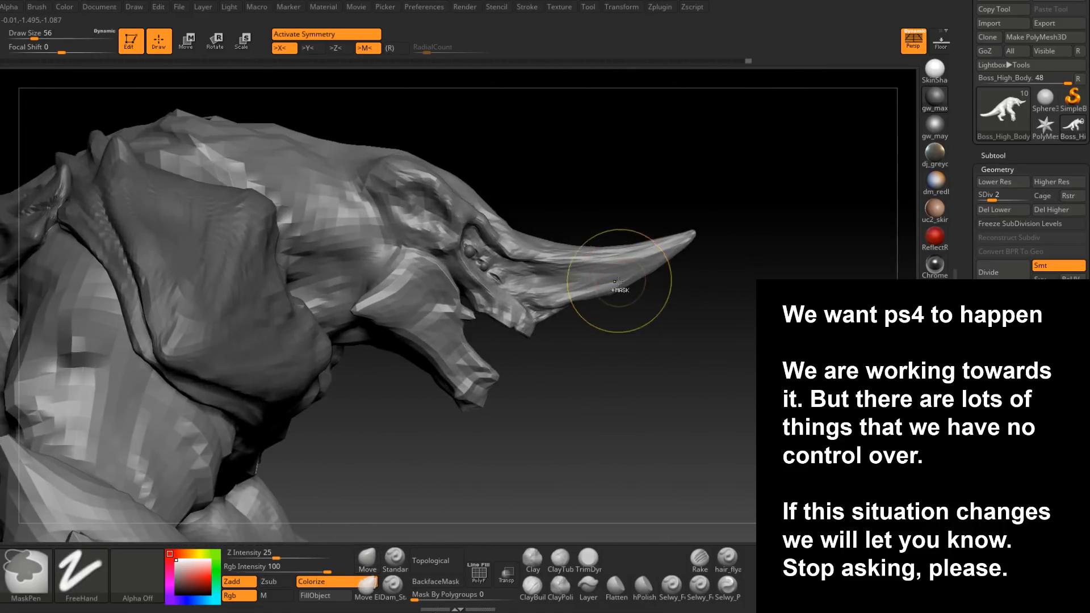
- Pull a pointed barb out of the snout horn's underside with the Move brush at draw size 20
right_click_drag(619, 281, 623, 298, "ctrl")
key("space")
left_click_drag(623, 299, 611, 299)
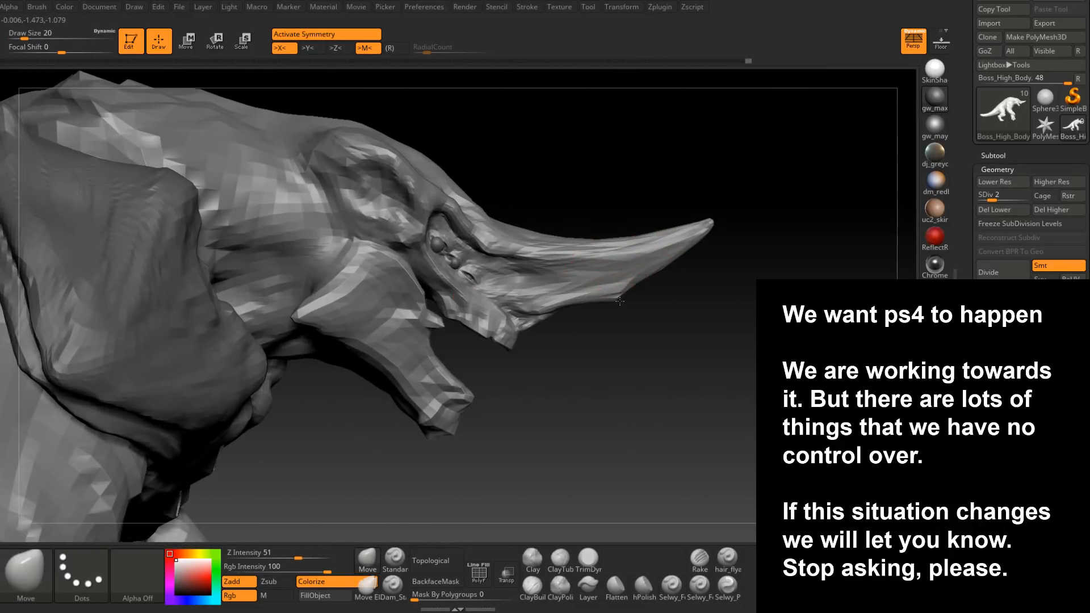
right_click_drag(621, 297, 611, 318)
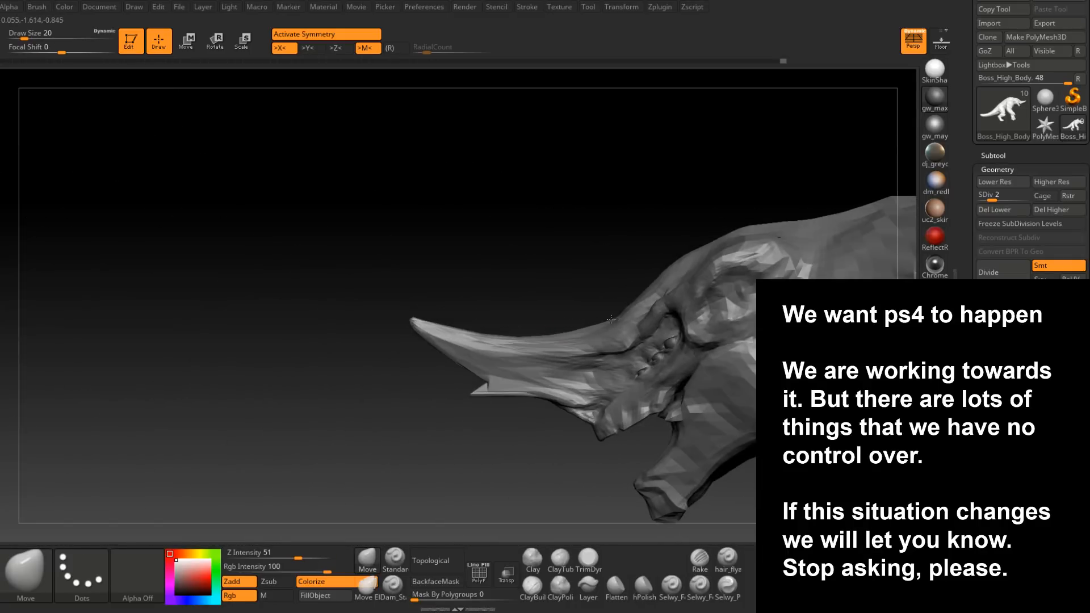
- Pull small spikes out of the top of the snout behind the horn, reducing the Move brush from draw size 20 to 11
right_click(584, 327)
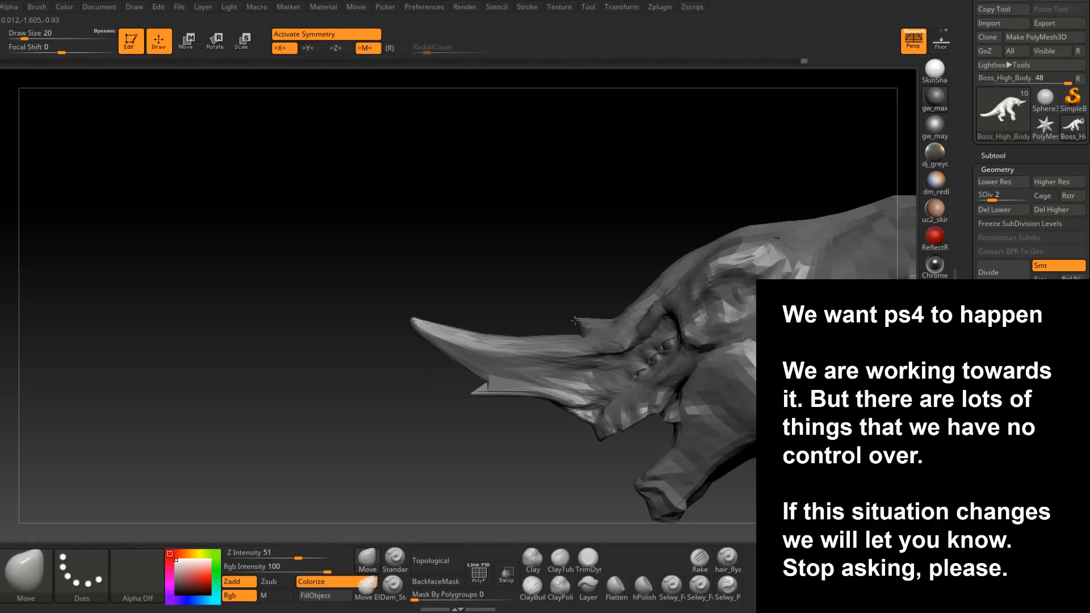
mouse_move(593, 321)
left_mouse_down()
mouse_move(672, 301)
mouse_move(599, 372)
mouse_move(596, 320)
left_mouse_up()
right_click_drag(591, 322, 641, 324)
key("space")
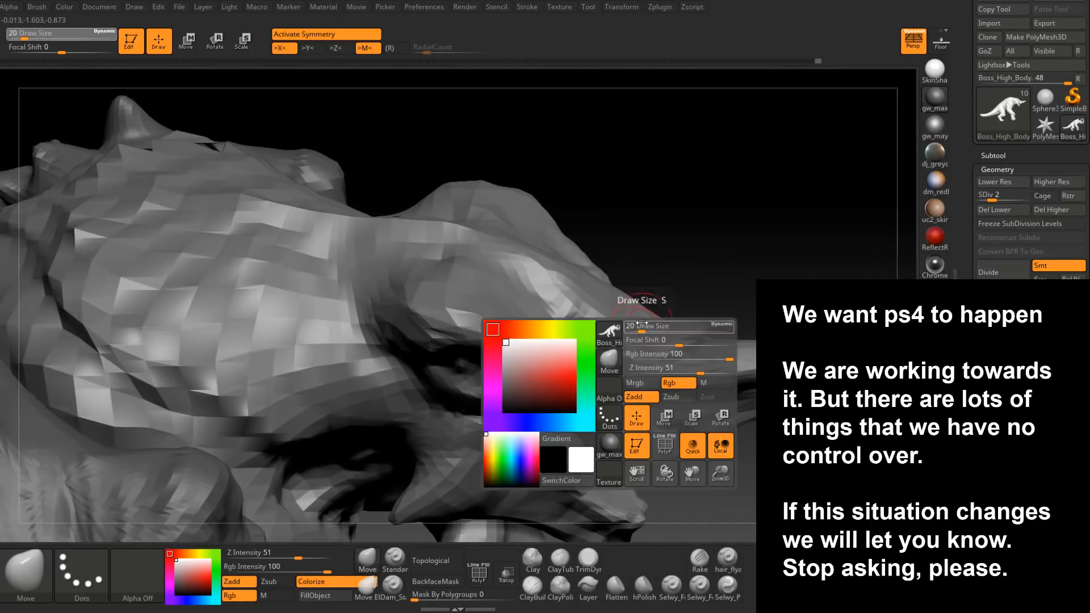
left_click_drag(642, 323, 637, 321)
mouse_move(651, 313)
right_mouse_down()
mouse_move(731, 238)
mouse_move(589, 292)
mouse_move(608, 301)
right_mouse_up()
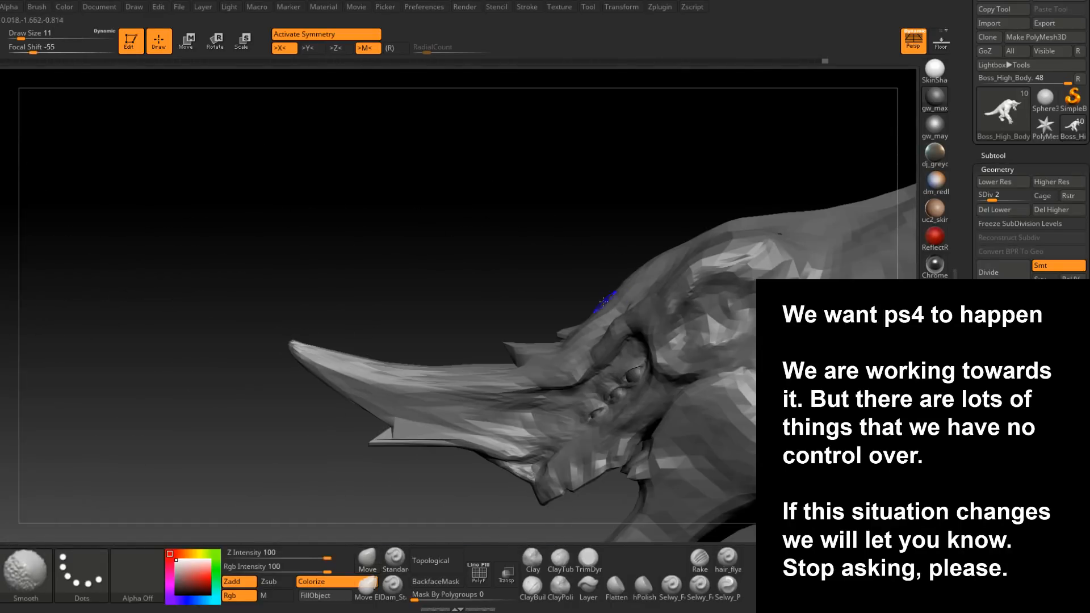
- Refine the spike at the horn's base from the front with the Move brush at draw size 22
mouse_move(559, 330)
right_mouse_down()
mouse_move(613, 318)
mouse_move(549, 364)
right_mouse_up()
key("space")
left_click_drag(549, 364, 564, 362)
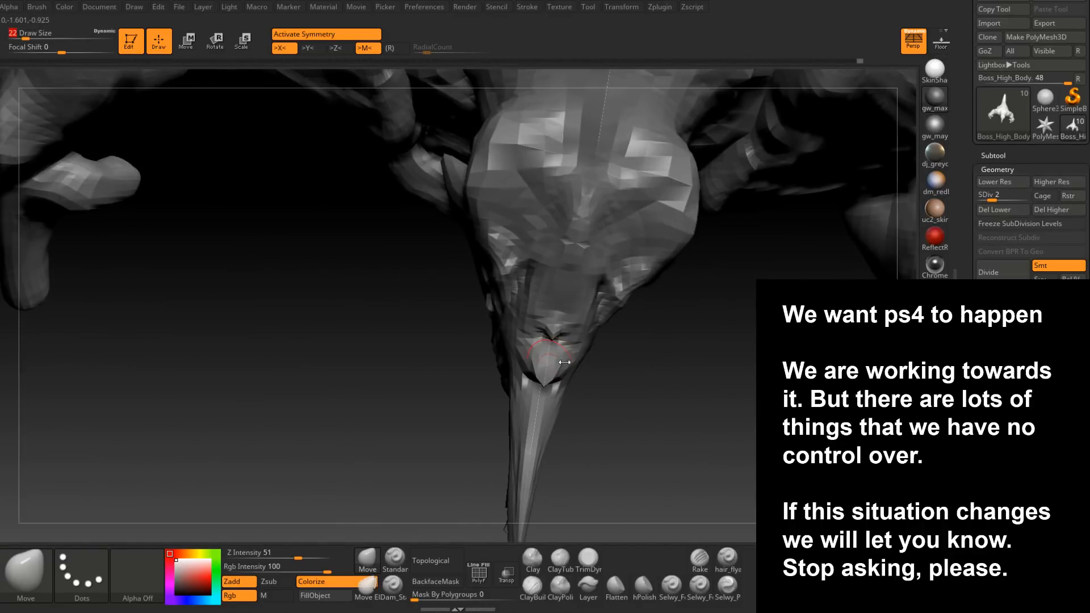
right_click_drag(553, 376, 498, 352)
- Stretch the front tip of the upper jaw downward into a pointed fang with the Move brush at draw size 16 to 17
mouse_move(568, 307)
right_mouse_down()
mouse_move(518, 320)
mouse_move(528, 294)
right_mouse_up()
key("space")
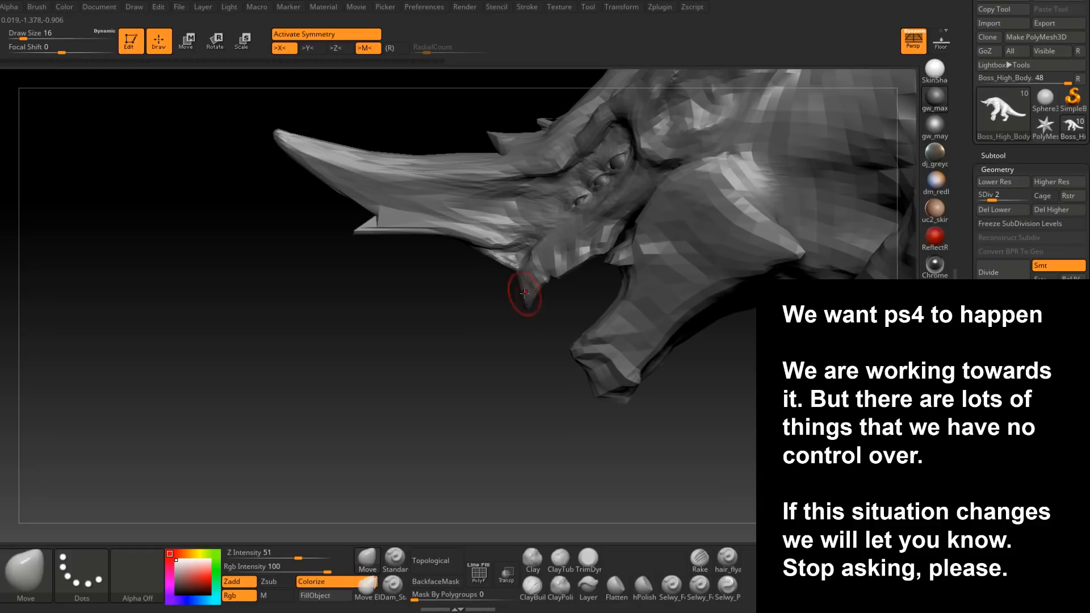
mouse_move(514, 279)
right_mouse_down("alt")
mouse_move(485, 308)
mouse_move(531, 297)
right_mouse_up("alt")
key("space")
key("space")
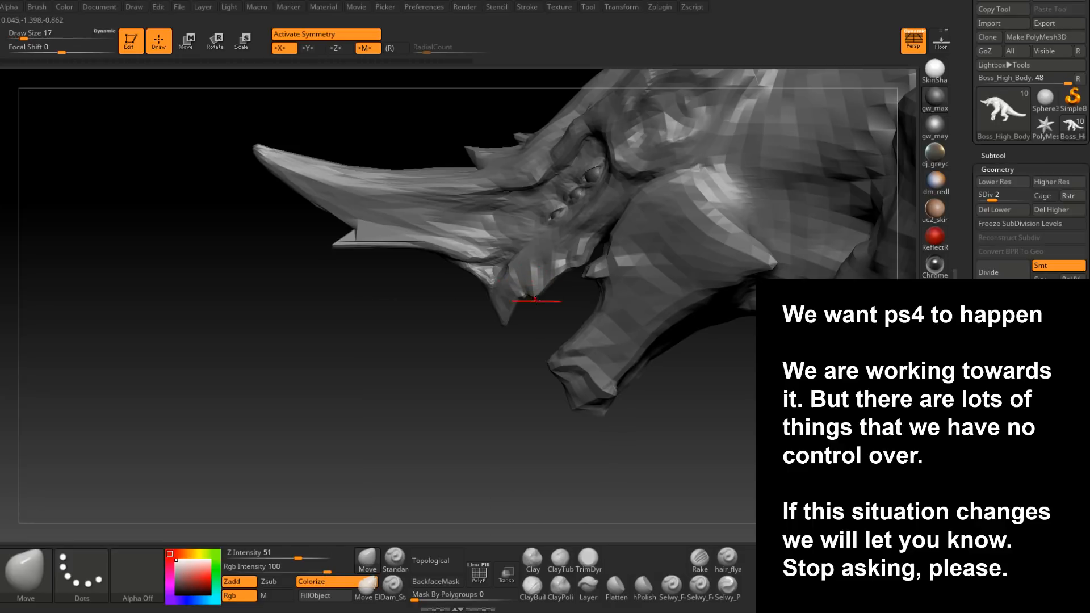
- Pull pointed teeth down behind the upper jaw's front fang using Move brush draw sizes between 9 and 17
key("space")
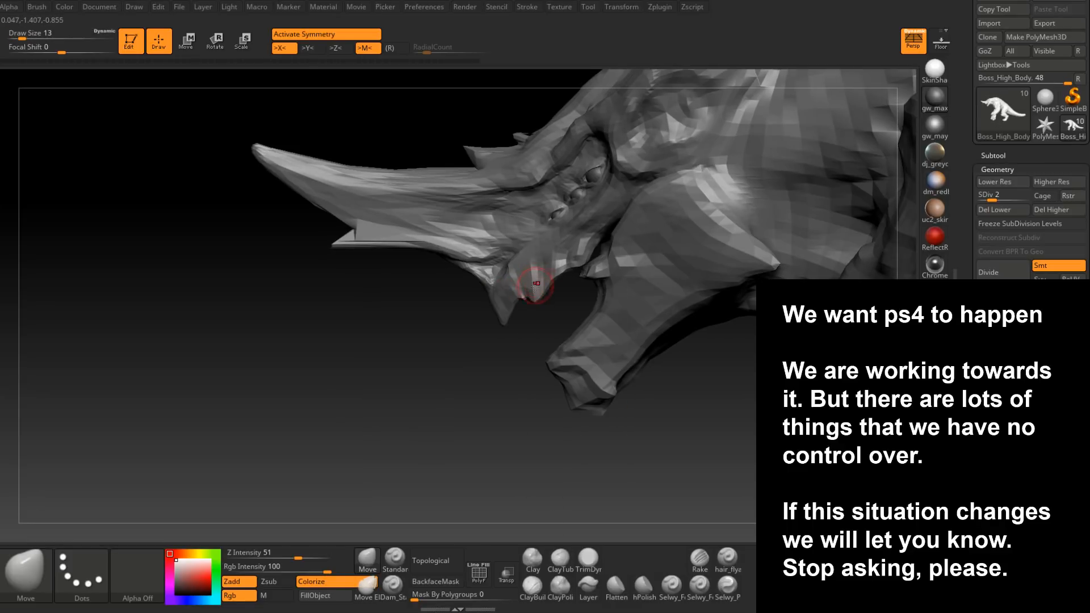
right_click_drag(537, 284, 544, 286)
key("space")
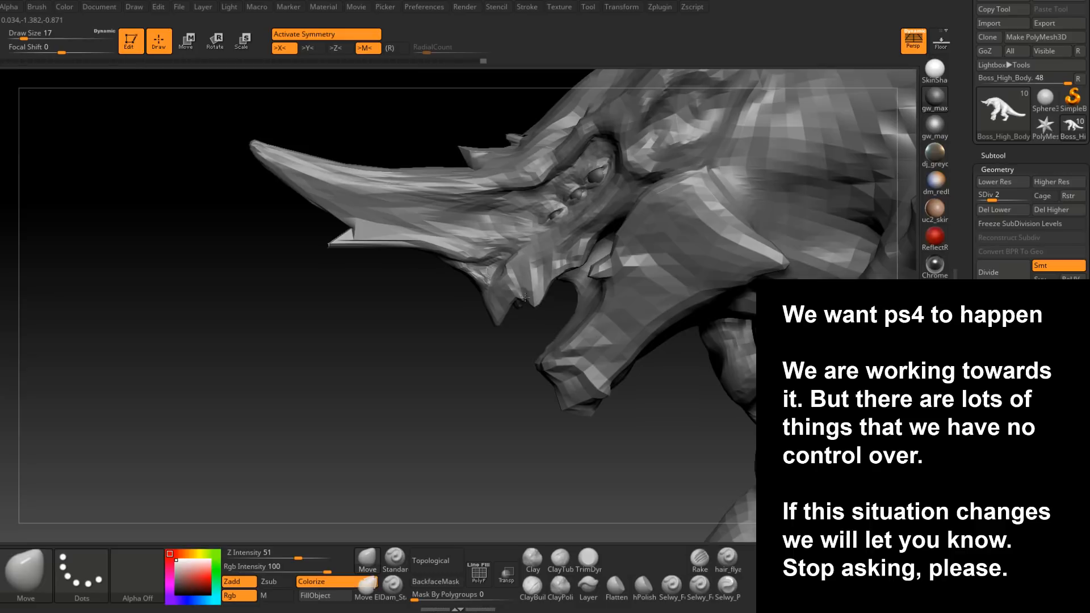
right_click_drag(533, 289, 534, 301)
key("space")
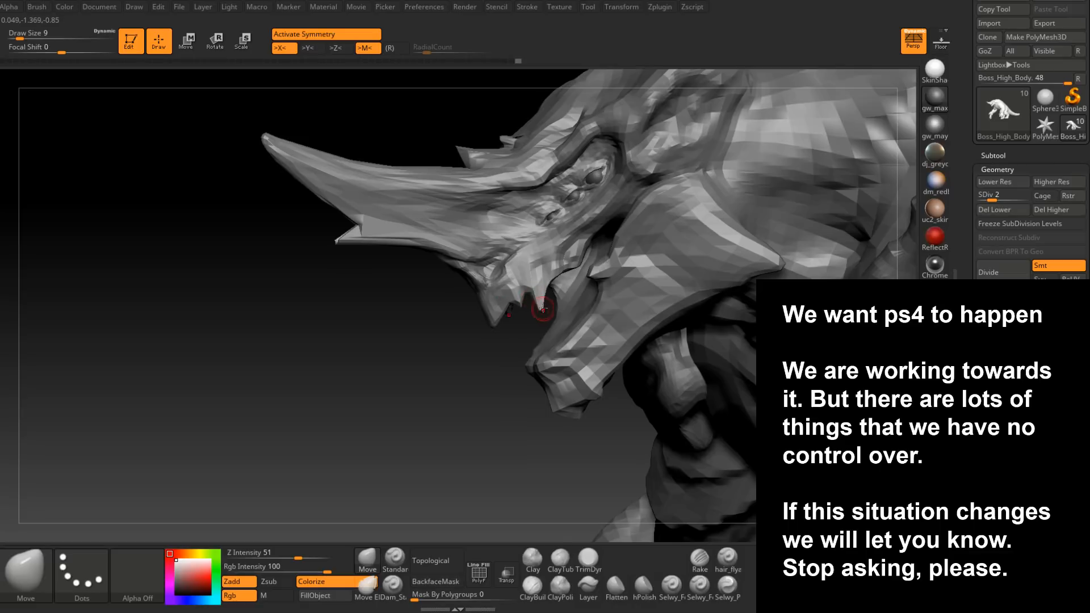
mouse_move(540, 300)
right_mouse_down()
mouse_move(570, 263)
mouse_move(548, 264)
right_mouse_up()
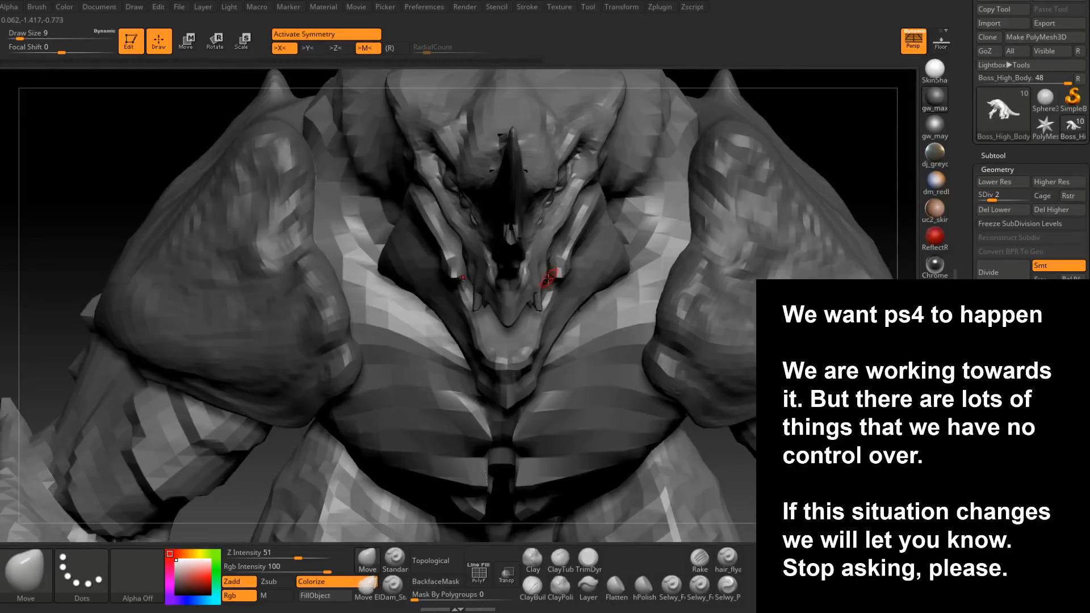
- Start another tooth farther back on the upper jaw with the Move brush at draw sizes 12 and 5
right_click_drag(549, 278, 494, 264)
key("s")
left_click_drag(494, 264, 501, 264)
mouse_move(504, 261)
right_mouse_down()
mouse_move(491, 256)
mouse_move(521, 250)
mouse_move(541, 268)
right_mouse_up()
key("space")
left_click_drag(544, 267, 541, 266)
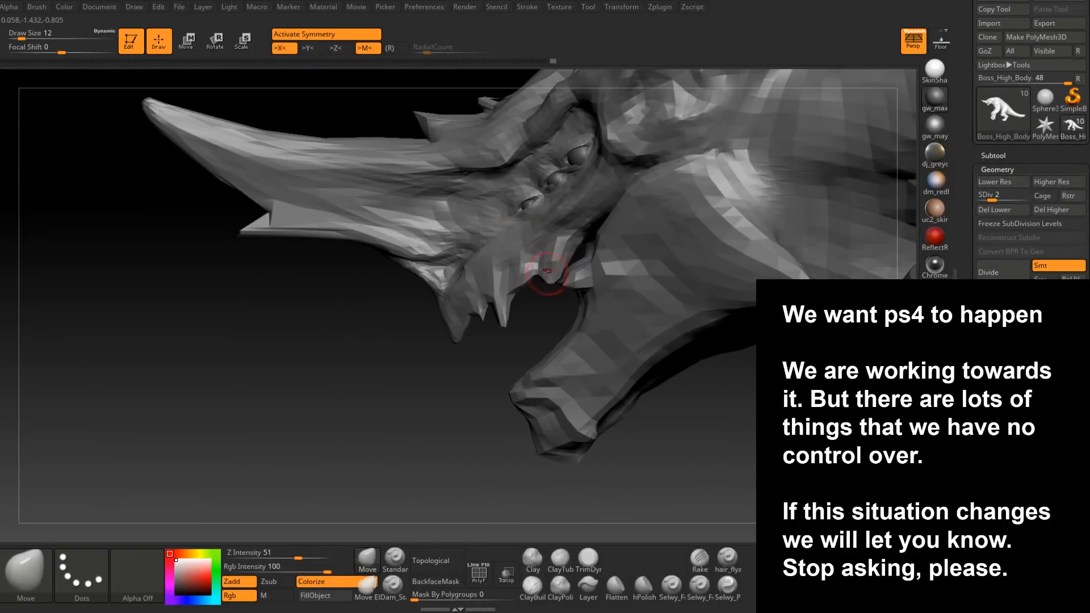
right_click_drag(551, 275, 567, 261)
key("space")
left_click_drag(567, 261, 557, 288)
key("space")
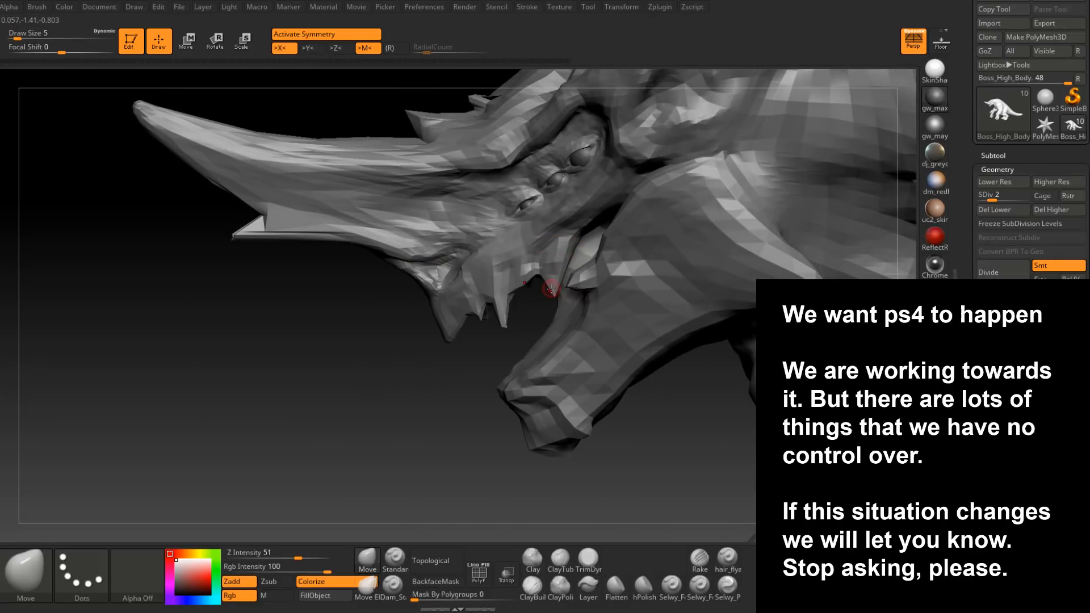
- Lengthen and sharpen the rear upper tooth with small Move brush strokes, checking it from several angles
mouse_move(559, 272)
right_mouse_down()
mouse_move(601, 263)
mouse_move(570, 273)
mouse_move(161, 288)
mouse_move(511, 305)
mouse_move(529, 260)
right_mouse_up()
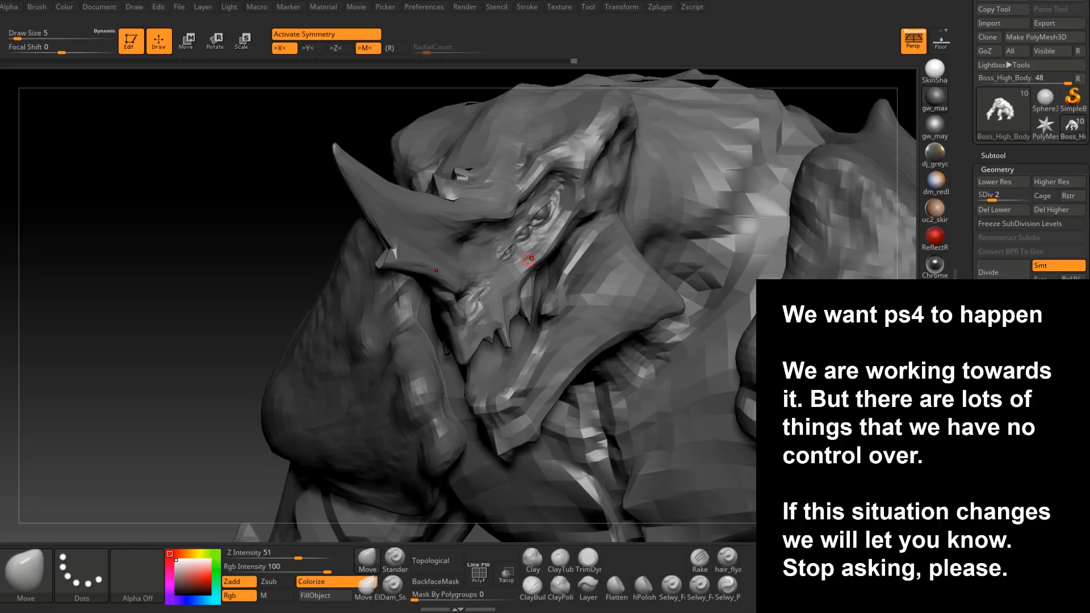
mouse_move(528, 259)
right_mouse_down()
mouse_move(576, 319)
mouse_move(569, 270)
right_mouse_up()
key("space")
left_click_drag(569, 270, 571, 270)
right_click_drag(565, 261, 569, 256)
key("space")
left_click_drag(569, 256, 562, 256)
right_click_drag(556, 252, 567, 256)
key("space")
left_click_drag(568, 256, 572, 256)
mouse_move(563, 255)
right_mouse_down()
mouse_move(549, 258)
mouse_move(558, 232)
right_mouse_up()
- Pull a small tooth up from the rear edge of the lower jaw with the Move brush at draw sizes 6 and 8
key("ctrl")
right_click_drag(575, 281, 573, 261, "ctrl")
key("space")
left_click_drag(568, 335, 568, 339)
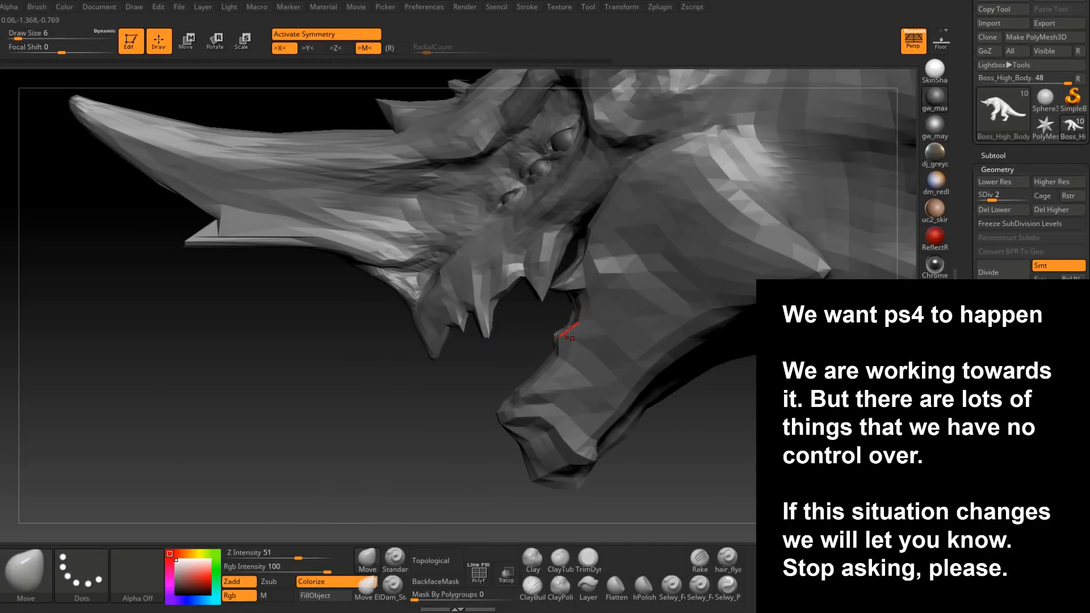
mouse_move(572, 329)
right_mouse_down()
mouse_move(584, 326)
mouse_move(574, 326)
right_mouse_up()
key("space")
left_click_drag(576, 325, 578, 325)
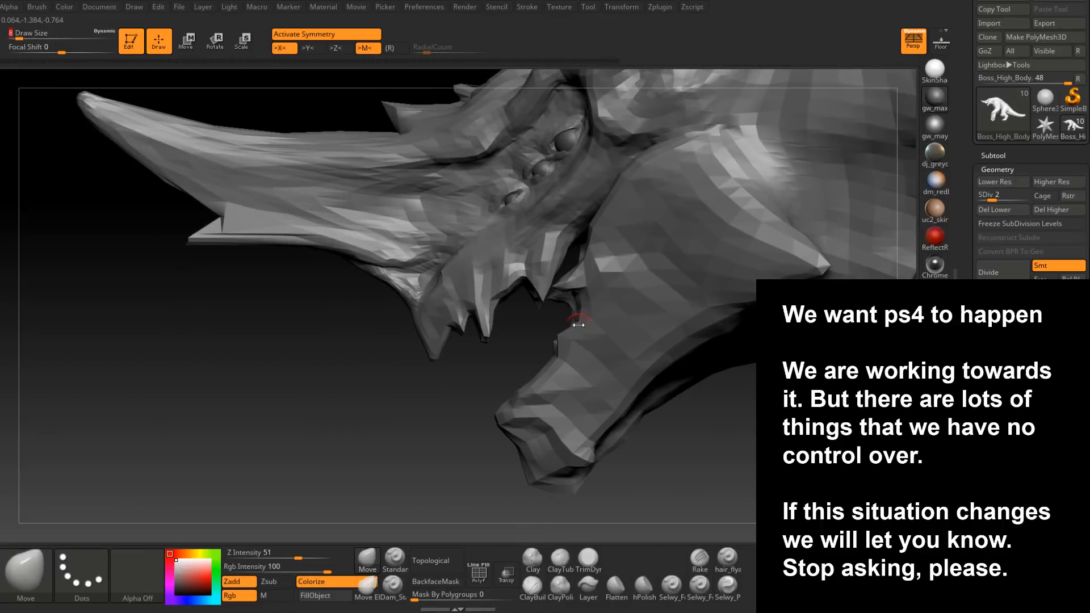
right_click_drag(562, 338, 534, 236)
- Pull pointed teeth out of the lower jaw's front tip and upper edge with the Move brush at draw size 9
mouse_move(670, 267)
right_mouse_down()
mouse_move(596, 264)
mouse_move(714, 267)
mouse_move(656, 342)
mouse_move(653, 392)
right_mouse_up()
mouse_move(653, 391)
right_mouse_down()
mouse_move(500, 323)
mouse_move(523, 334)
mouse_move(531, 322)
mouse_move(624, 316)
mouse_move(548, 367)
right_mouse_up()
key("space")
left_click(544, 358)
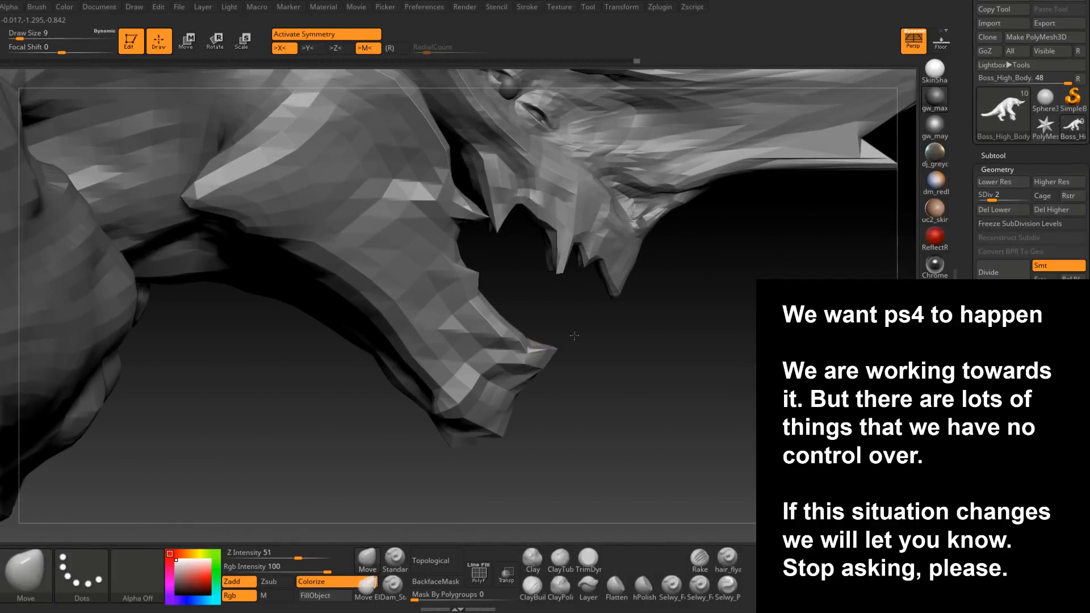
mouse_move(587, 326)
right_mouse_down()
mouse_move(560, 329)
mouse_move(624, 334)
right_mouse_up()
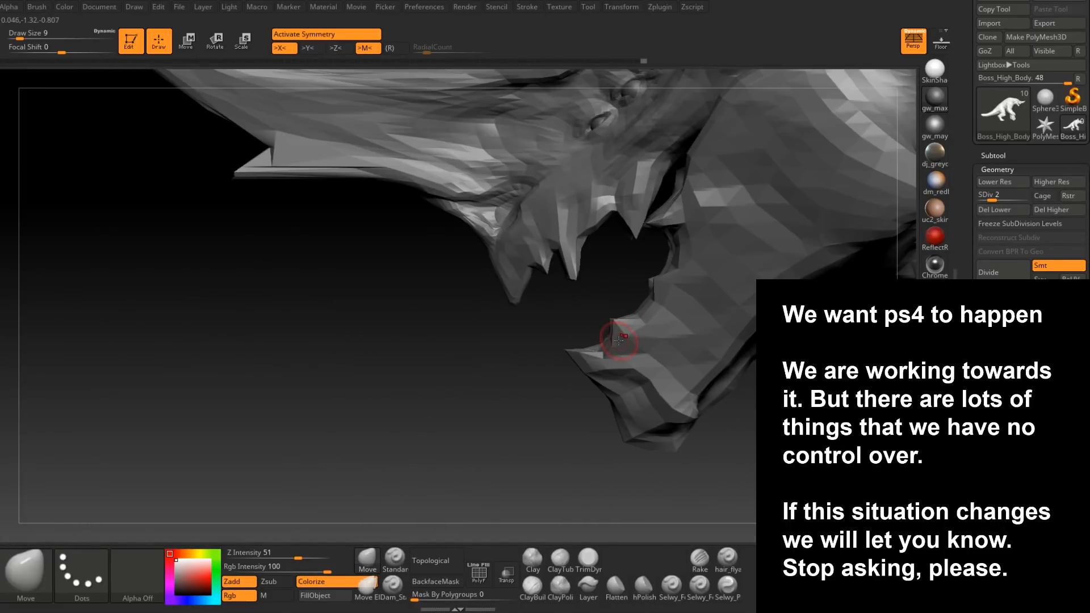
mouse_move(639, 322)
right_mouse_down()
mouse_move(609, 363)
mouse_move(569, 375)
right_mouse_up()
right_click_drag(648, 364, 618, 329, "alt")
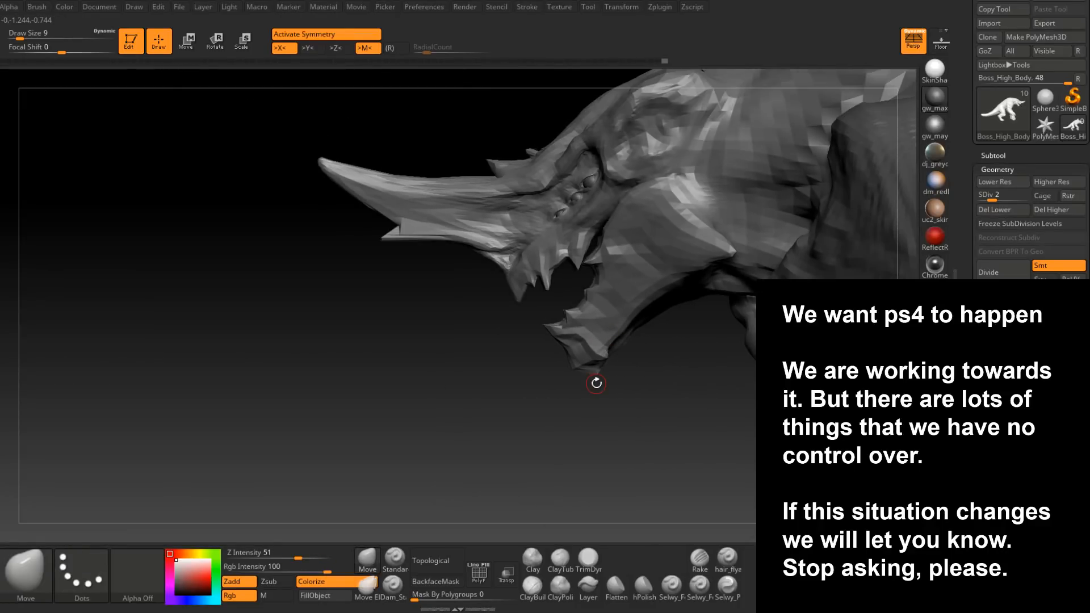
mouse_move(597, 328)
right_mouse_down()
mouse_move(623, 340)
mouse_move(605, 321)
mouse_move(583, 343)
mouse_move(548, 337)
right_mouse_up()
- Reshape the rear corner of the lower jaw with the Move brush at draw size 27
mouse_move(653, 251)
right_mouse_down("alt")
mouse_move(621, 284)
mouse_move(621, 323)
right_mouse_up("alt")
key("space")
left_click_drag(644, 322, 652, 322)
right_click_drag(637, 309, 640, 349)
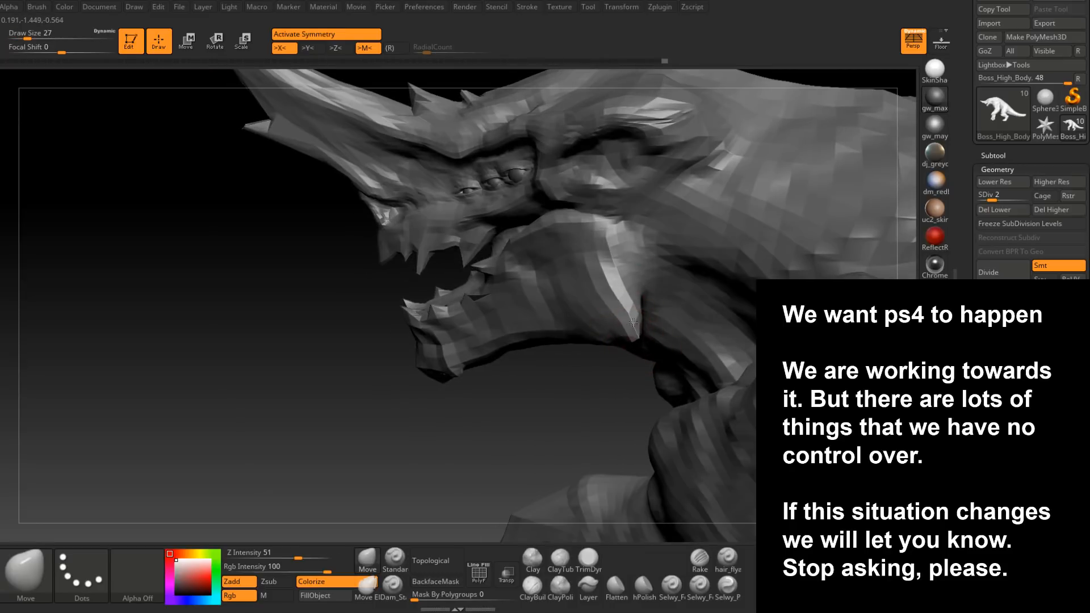
mouse_move(634, 309)
right_mouse_down()
mouse_move(611, 337)
mouse_move(630, 256)
mouse_move(653, 261)
mouse_move(640, 340)
mouse_move(584, 329)
right_mouse_up()
- Build up volume on the neck behind the jaw and skull with the ClayBuildup brush at draw size 41
key("b")
key("c")
key("b")
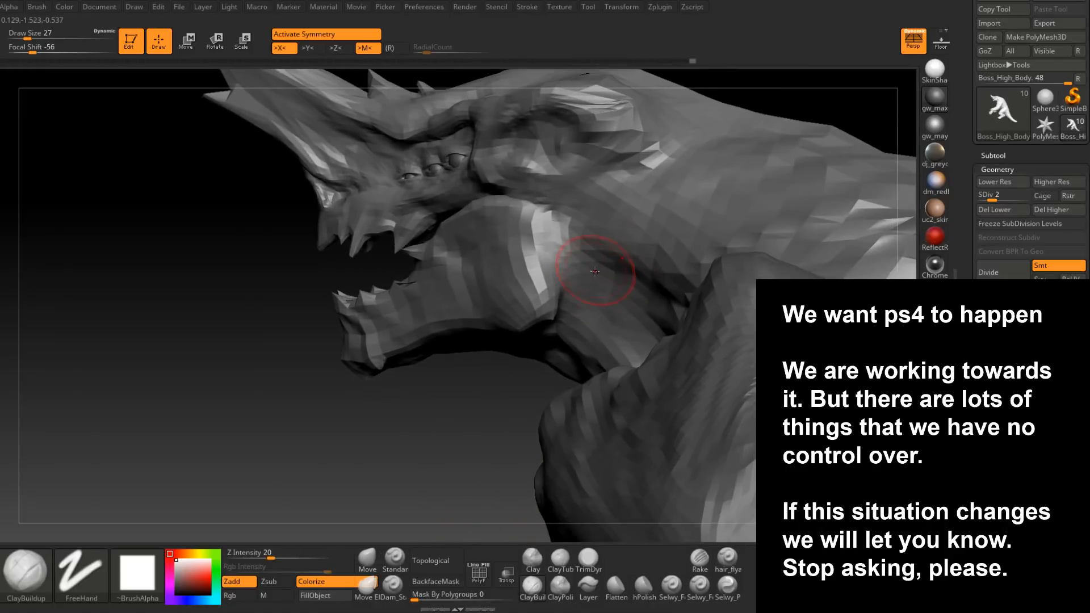
key("space")
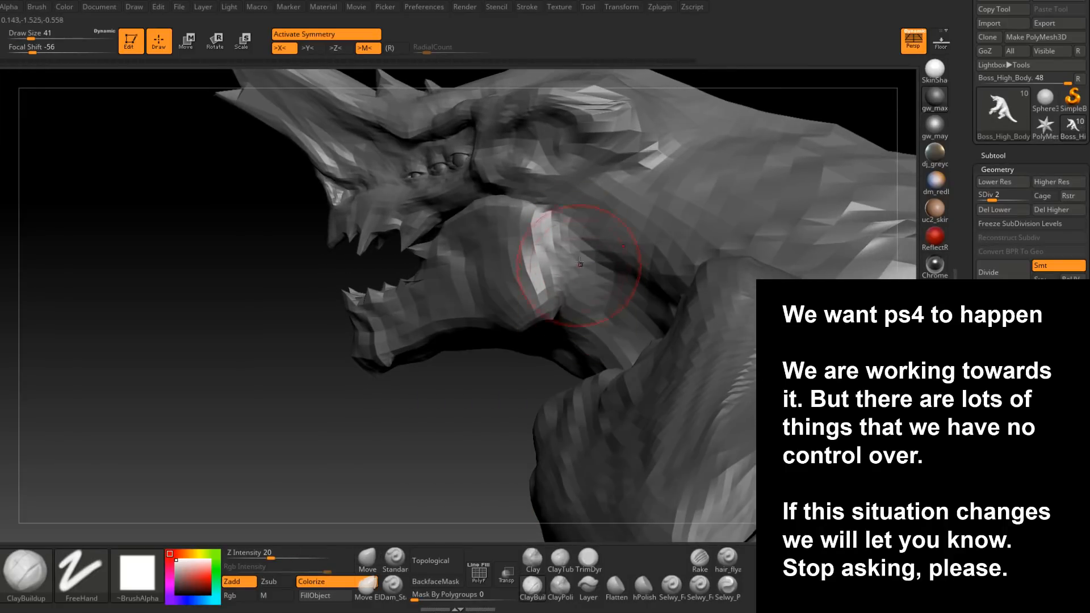
mouse_move(580, 263)
right_mouse_down()
mouse_move(610, 370)
mouse_move(600, 352)
mouse_move(618, 227)
right_mouse_up()
left_click_drag(613, 219, 623, 199)
right_click_drag(624, 199, 590, 181)
left_click_drag(585, 180, 611, 159)
right_click_drag(609, 165, 523, 311)
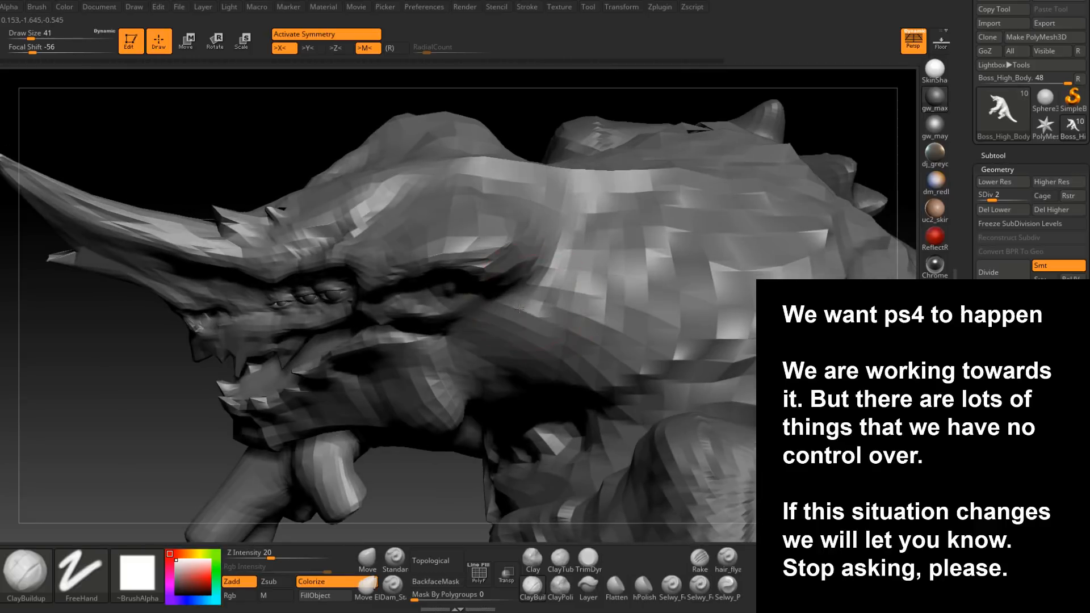
- Touch up the neck and jaw transition, switching to the Move brush at draw size 33, and check the whole body
mouse_move(573, 248)
right_mouse_down()
mouse_move(568, 284)
mouse_move(561, 232)
mouse_move(546, 278)
mouse_move(511, 310)
right_mouse_up()
key("space")
left_click_drag(511, 310, 506, 307)
mouse_move(494, 309)
right_mouse_down()
mouse_move(450, 321)
mouse_move(520, 286)
mouse_move(537, 304)
mouse_move(529, 334)
mouse_move(529, 280)
mouse_move(502, 253)
mouse_move(501, 307)
mouse_move(486, 281)
mouse_move(493, 266)
right_mouse_up()
left_click(368, 561)
key("space")
left_click(498, 274)
mouse_move(492, 267)
right_mouse_down()
mouse_move(545, 306)
mouse_move(562, 361)
mouse_move(542, 320)
mouse_move(609, 293)
mouse_move(599, 300)
mouse_move(625, 301)
mouse_move(565, 317)
right_mouse_up()
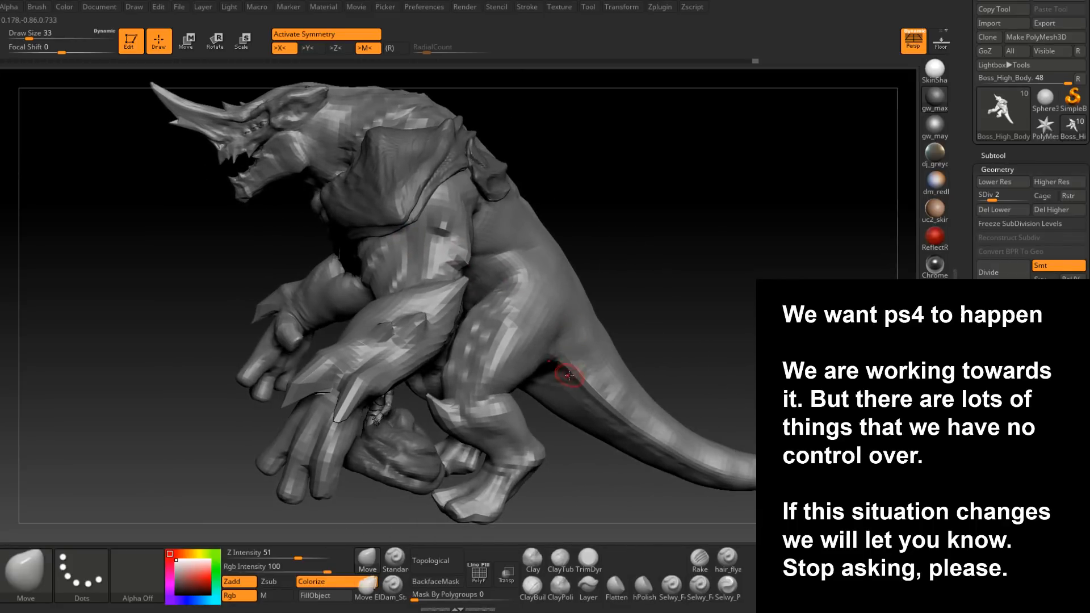
mouse_move(559, 313)
right_mouse_down()
mouse_move(672, 320)
mouse_move(616, 365)
right_mouse_up()
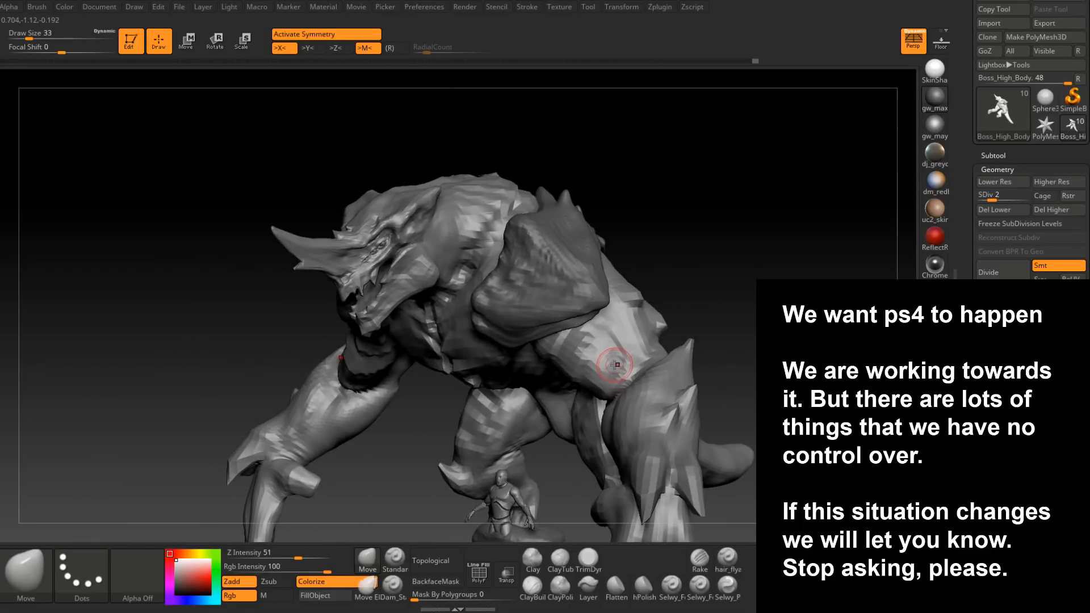
- Select the shoulder armour subtool and pull its top up into a tall spike with the Move brush at draw size 51
mouse_move(548, 327)
right_mouse_down()
mouse_move(632, 272)
mouse_move(537, 323)
right_mouse_up()
left_click(587, 265, "alt")
mouse_move(537, 324)
right_mouse_down("ctrl")
mouse_move(542, 347)
mouse_move(519, 259)
right_mouse_up("ctrl")
key("space")
left_click_drag(514, 279, 519, 275)
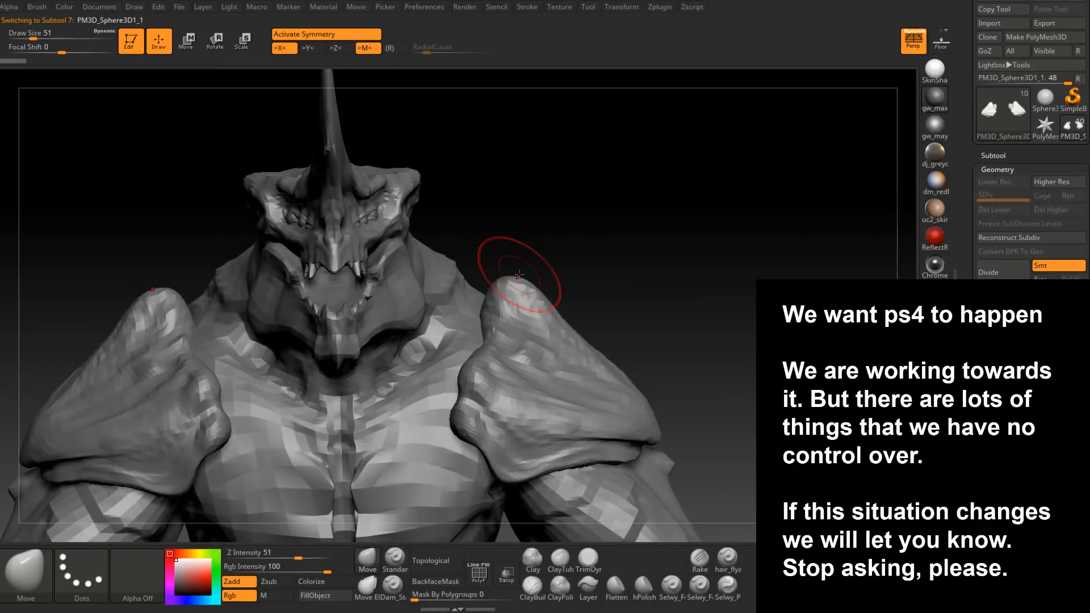
left_click_drag(507, 268, 513, 194)
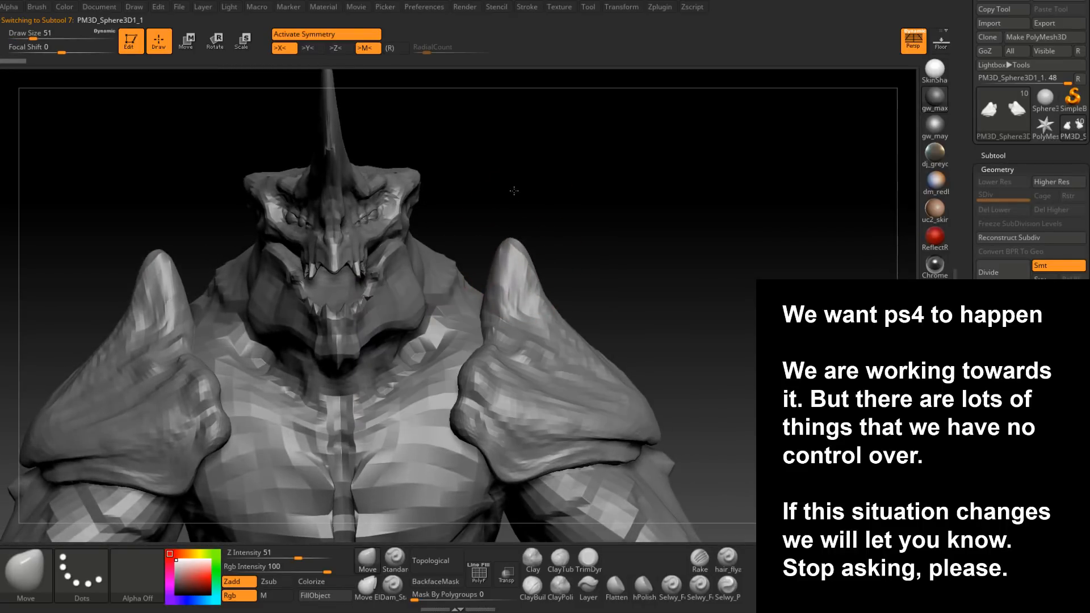
left_click_drag(537, 262, 532, 274)
- Reshape the shoulder armour around its tall spike with the Move brush at draw size 71
left_click_drag(574, 241, 608, 241)
key("space")
left_click_drag(528, 251, 524, 251)
mouse_move(613, 241)
left_mouse_down()
mouse_move(562, 245)
mouse_move(531, 262)
mouse_move(553, 264)
mouse_move(518, 191)
mouse_move(540, 196)
mouse_move(506, 226)
mouse_move(559, 279)
mouse_move(503, 297)
left_mouse_up()
key("space")
key("space")
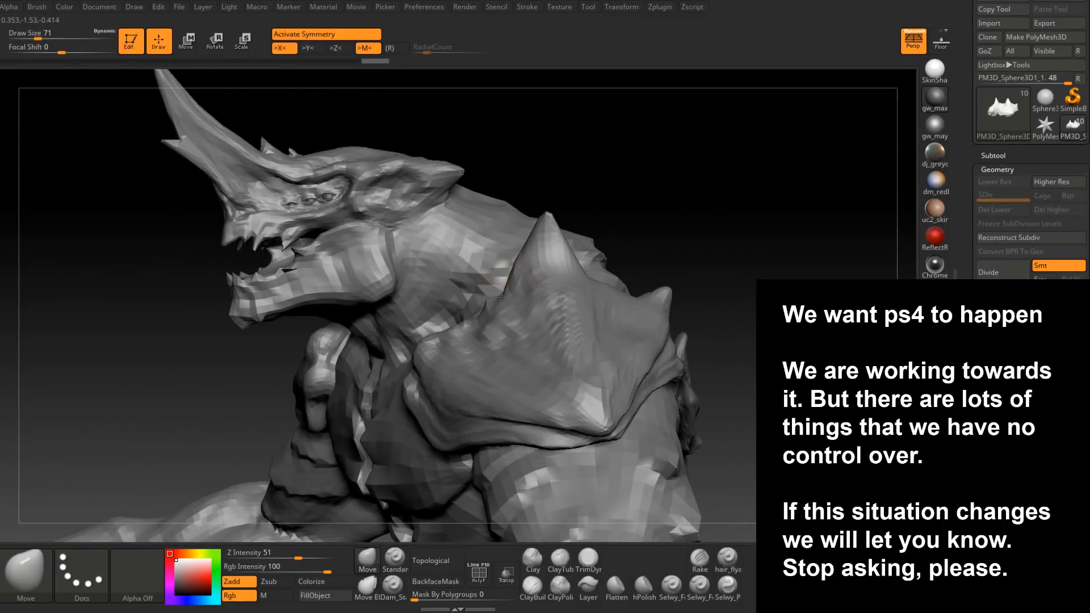
left_click_drag(502, 293, 580, 295)
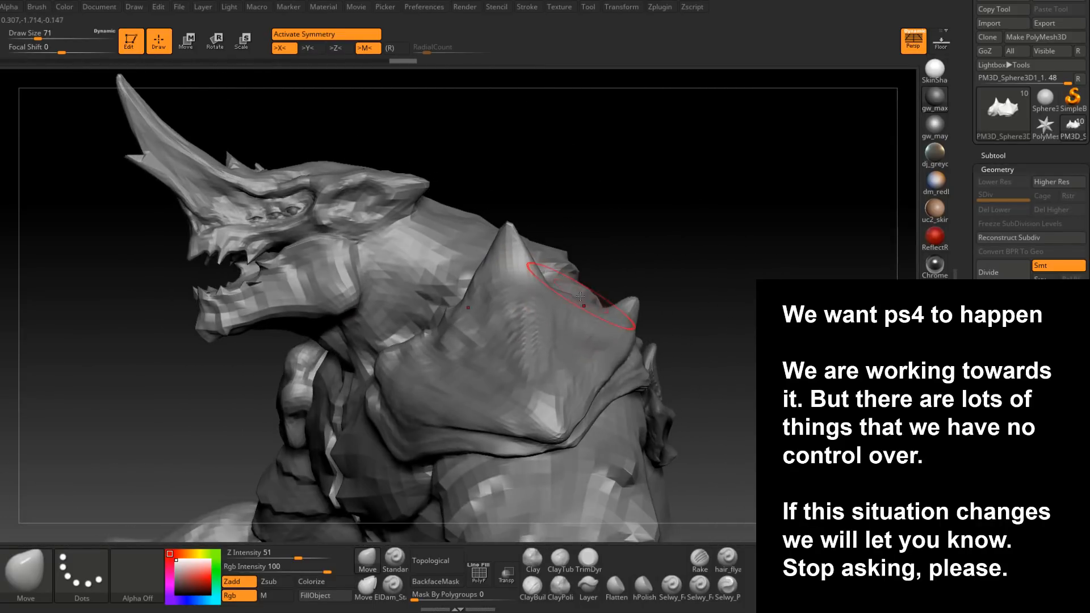
- Refine the shoulder armour's upper edge and sharpen its rear spike with the Move brush at draw sizes 46 and 20
right_click_drag(571, 296, 555, 286)
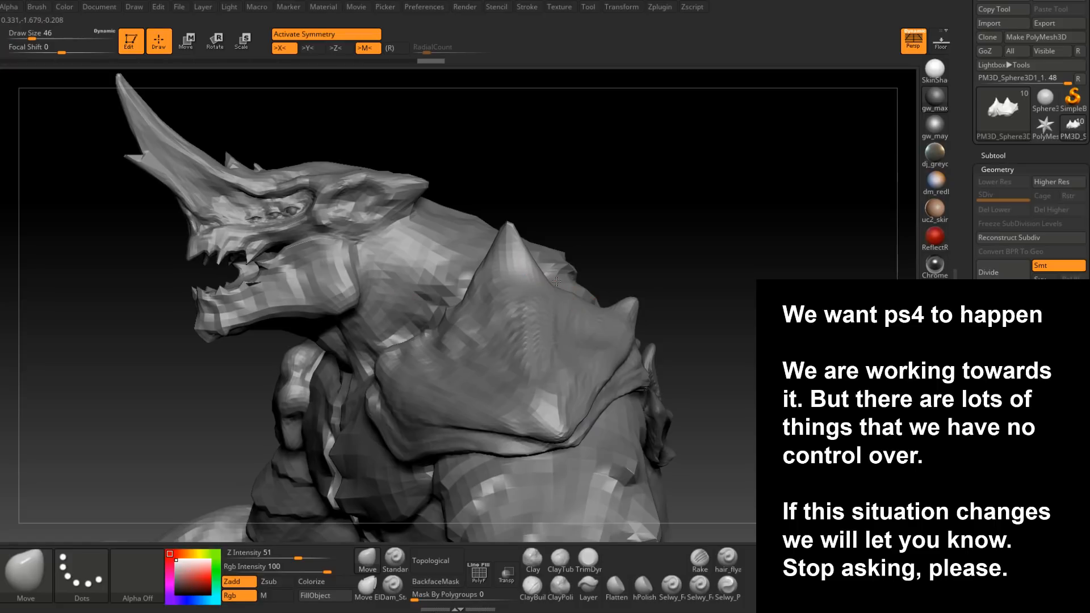
left_click_drag(557, 278, 579, 341)
mouse_move(579, 340)
right_mouse_down()
mouse_move(625, 289)
mouse_move(628, 299)
right_mouse_up()
key("space")
left_click_drag(628, 299, 622, 297)
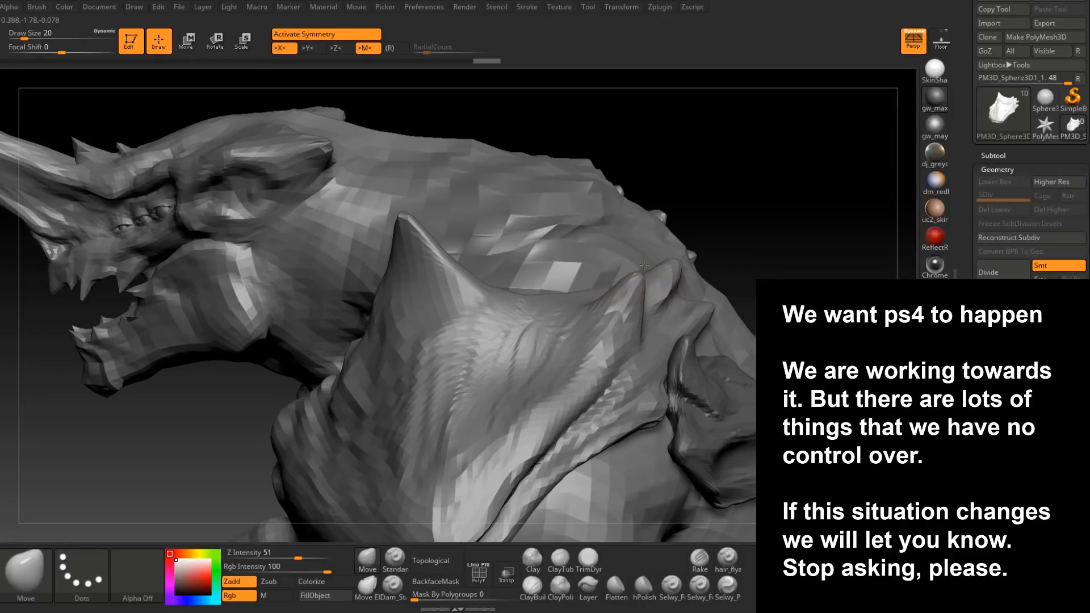
mouse_move(623, 282)
right_mouse_down()
mouse_move(590, 312)
mouse_move(644, 335)
mouse_move(671, 275)
mouse_move(672, 308)
right_mouse_up()
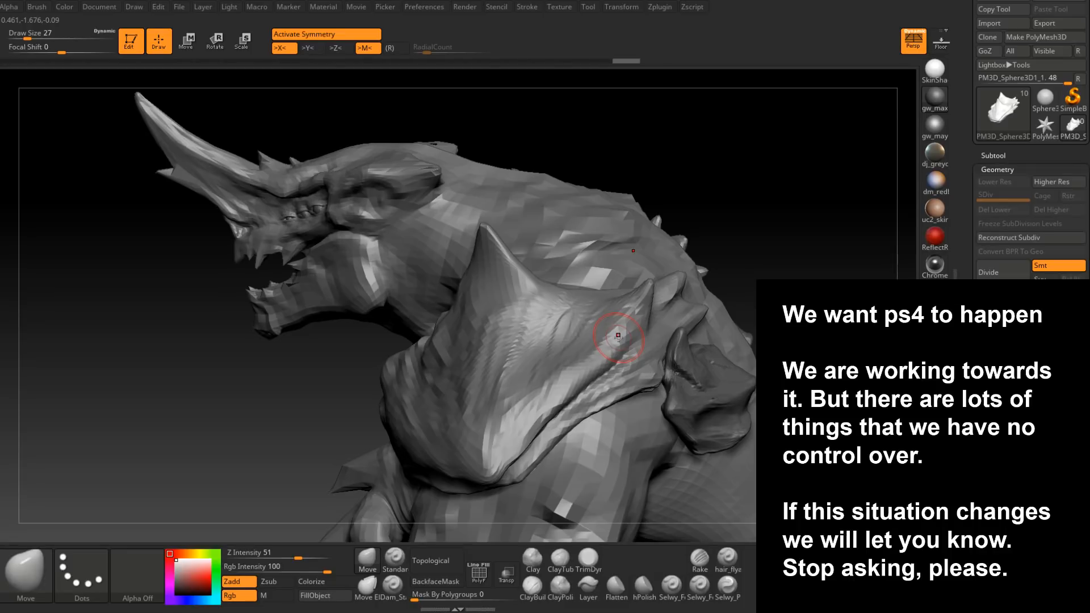
- Shape the spikes along the shoulder armour's back edge with the Move brush at draw size 27
mouse_move(662, 278)
right_mouse_down()
mouse_move(630, 284)
mouse_move(684, 304)
mouse_move(681, 284)
mouse_move(661, 341)
mouse_move(699, 324)
right_mouse_up()
key("space")
left_click_drag(704, 279, 700, 279)
right_click_drag(700, 274, 562, 311)
key("space")
left_click_drag(562, 311, 554, 314)
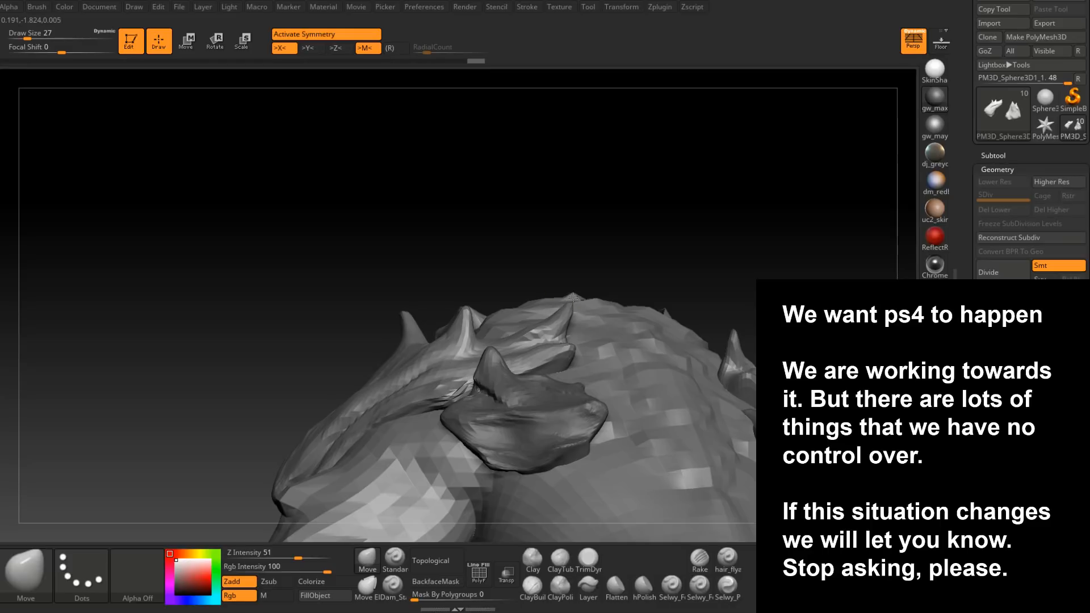
- Refine the shoulder armour's spikes and lower edge with the Move brush at draw size 35
mouse_move(545, 330)
right_mouse_down()
mouse_move(584, 341)
mouse_move(560, 313)
mouse_move(546, 328)
mouse_move(558, 358)
mouse_move(537, 317)
mouse_move(503, 316)
right_mouse_up()
key("space")
key("space")
left_click_drag(502, 316, 514, 320)
right_click_drag(511, 321, 525, 350)
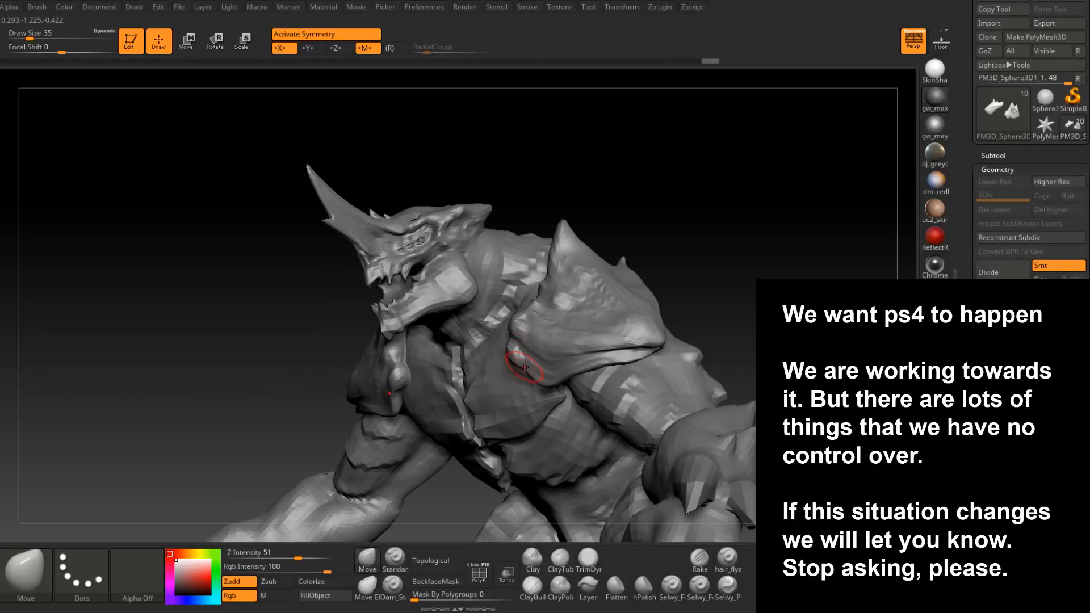
mouse_move(598, 335)
right_mouse_down()
mouse_move(681, 315)
mouse_move(656, 300)
mouse_move(552, 350)
mouse_move(573, 337)
mouse_move(640, 340)
mouse_move(607, 305)
mouse_move(540, 299)
mouse_move(522, 309)
mouse_move(606, 313)
mouse_move(639, 368)
mouse_move(616, 357)
mouse_move(639, 341)
mouse_move(620, 342)
mouse_move(627, 328)
right_mouse_up()
- Select the body subtool, then build up the forearm with the ClayBuildup brush and smooth it at draw size 35
left_click(642, 324, "alt")
key("shift")
key("shift")
key("shift")
key("shift")
left_click(532, 585)
key("shift")
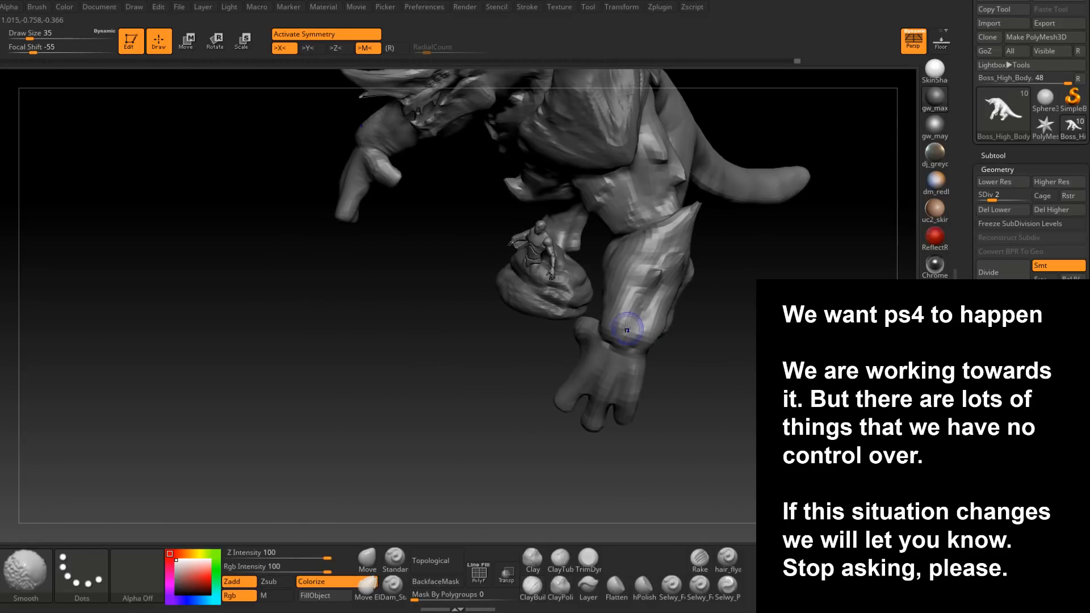
mouse_move(642, 273)
right_mouse_down()
mouse_move(632, 317)
mouse_move(527, 361)
mouse_move(561, 328)
mouse_move(566, 338)
right_mouse_up()
- Reshape the rear corners of the lower jaw from beneath with the Move brush at draw size 65
left_click(367, 560)
mouse_move(499, 384)
right_mouse_down()
mouse_move(533, 336)
mouse_move(523, 346)
mouse_move(570, 248)
mouse_move(565, 236)
right_mouse_up()
mouse_move(550, 161)
right_mouse_down()
mouse_move(584, 236)
mouse_move(550, 236)
mouse_move(579, 295)
mouse_move(628, 284)
mouse_move(616, 335)
mouse_move(649, 336)
mouse_move(640, 307)
mouse_move(620, 314)
mouse_move(615, 290)
right_mouse_up()
key("space")
left_click_drag(615, 295, 623, 297)
right_click_drag(623, 297, 631, 302)
key("space")
left_click_drag(632, 304, 626, 306)
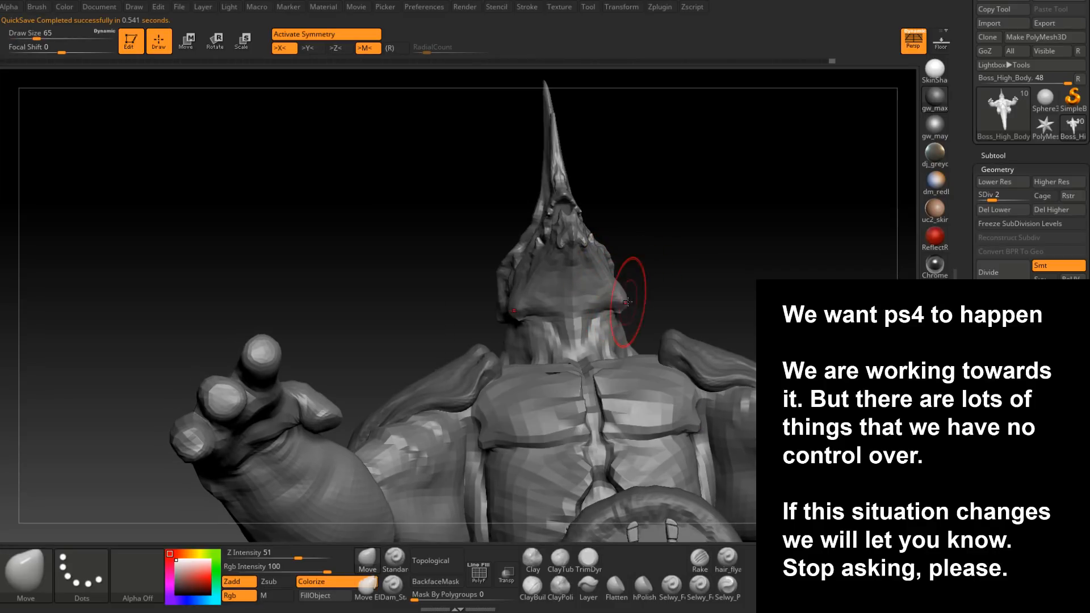
mouse_move(622, 305)
right_mouse_down()
mouse_move(614, 340)
mouse_move(615, 297)
mouse_move(615, 317)
right_mouse_up()
- Refine the back of the jaw where it meets the throat with the Move brush at draw size 39, smoothing the surface
key("space")
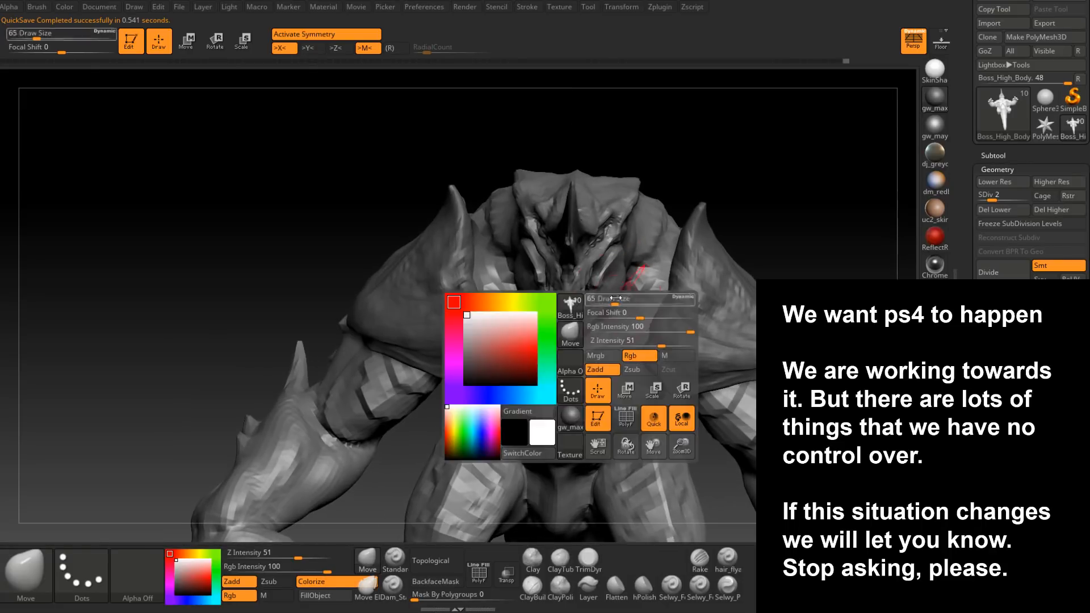
left_click_drag(615, 308, 620, 307)
right_click_drag(619, 294, 620, 250)
key("space")
left_click_drag(625, 251, 620, 250)
mouse_move(620, 248)
right_mouse_down()
mouse_move(603, 255)
mouse_move(607, 270)
right_mouse_up()
right_click_drag(608, 270, 620, 261)
key("space")
left_click_drag(620, 262, 622, 262)
key("shift")
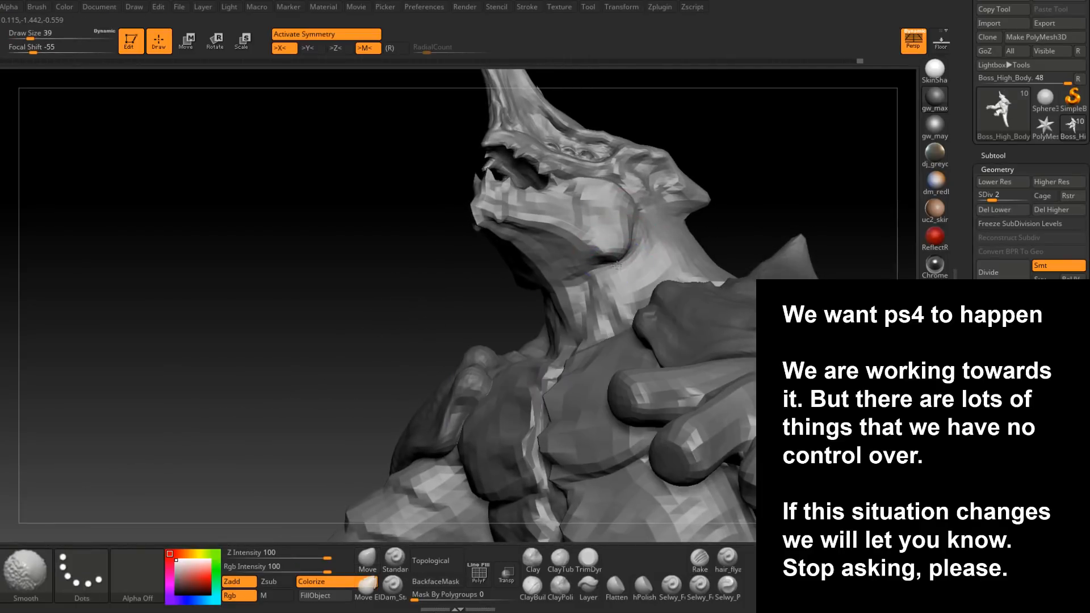
- Reshape the upper contour of the neck behind the skull with the Move brush at draw size 94
mouse_move(603, 254)
right_mouse_down()
mouse_move(647, 275)
mouse_move(568, 306)
mouse_move(598, 292)
right_mouse_up()
key("space")
left_click_drag(598, 291, 610, 291)
mouse_move(581, 283)
right_mouse_down()
mouse_move(511, 303)
mouse_move(632, 376)
mouse_move(624, 367)
mouse_move(635, 387)
right_mouse_up()
key("space")
left_click_drag(638, 384, 634, 383)
mouse_move(637, 382)
right_mouse_down()
mouse_move(635, 315)
mouse_move(656, 310)
mouse_move(641, 324)
right_mouse_up()
key("space")
left_click_drag(639, 294, 644, 292)
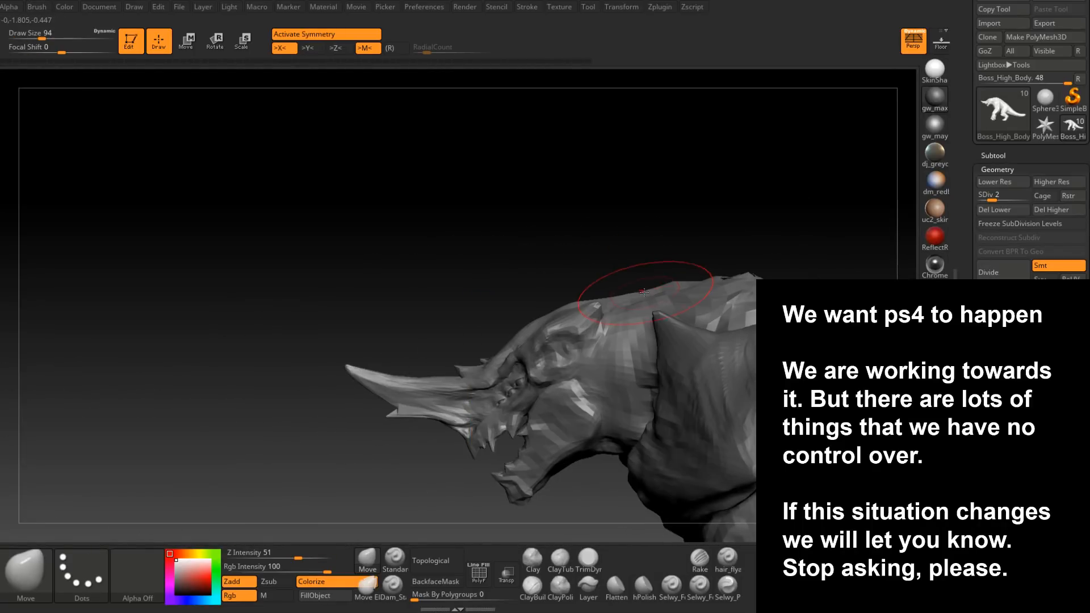
- Examine the whole creature's silhouette, including the tail, legs, hands and back, from several sides
right_click_drag(676, 285, 582, 380)
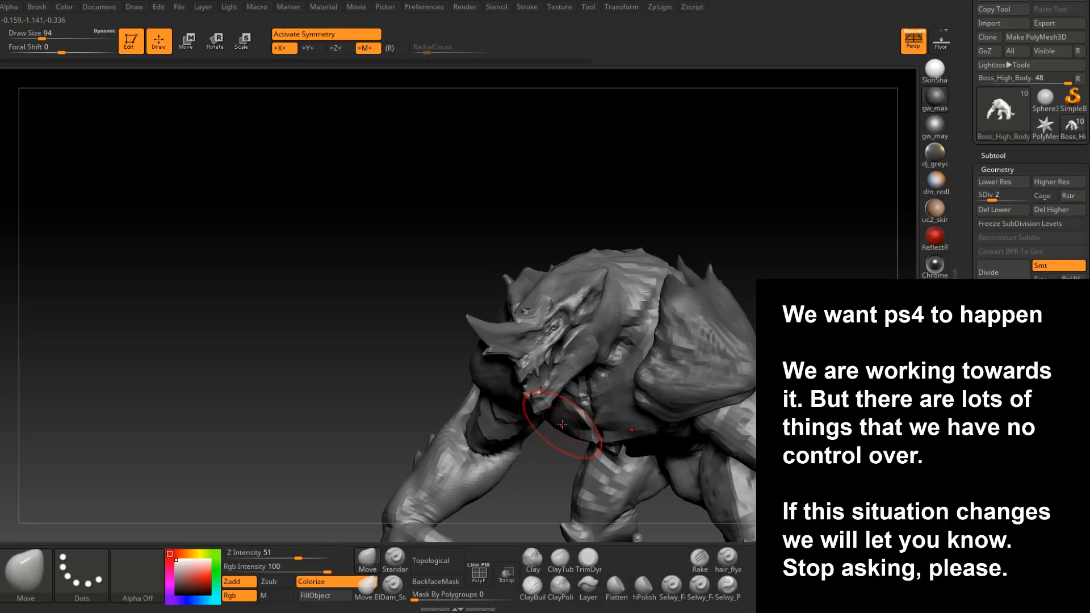
right_click_drag(563, 425, 691, 318)
right_click_drag(710, 393, 710, 261, "alt")
mouse_move(806, 273)
right_mouse_down()
mouse_move(711, 301)
mouse_move(709, 337)
mouse_move(628, 365)
right_mouse_up()
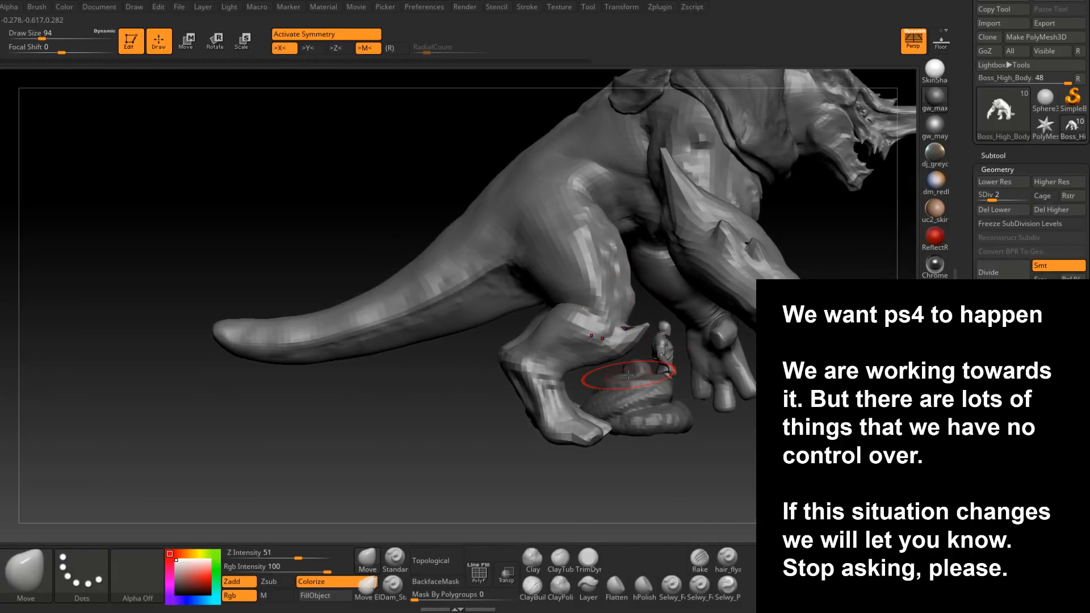
right_click_drag(770, 371, 701, 362, "alt")
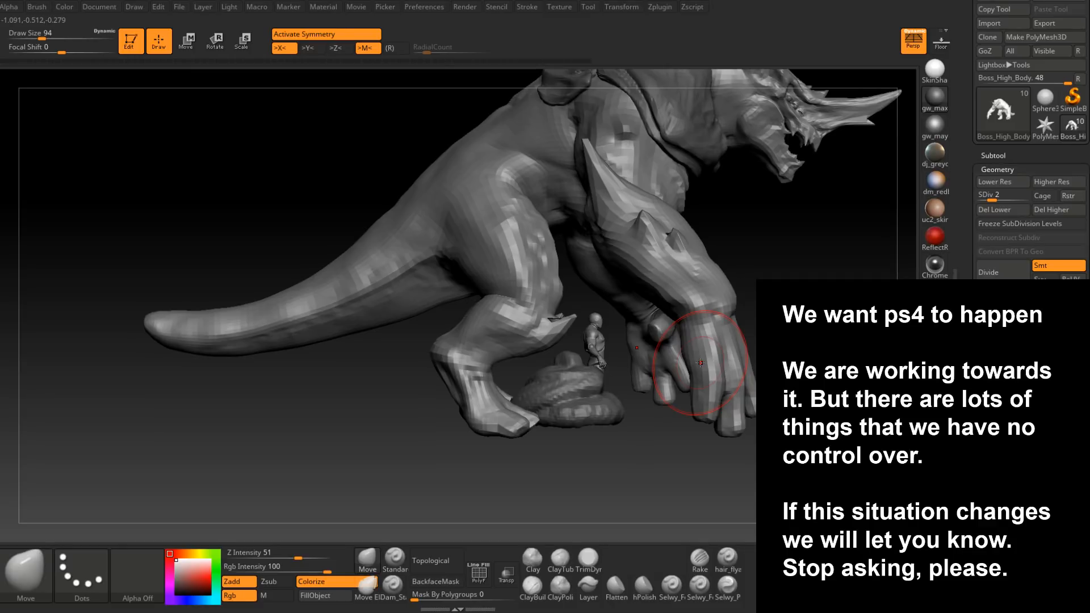
right_click_drag(679, 247, 778, 255)
right_click_drag(540, 283, 738, 318)
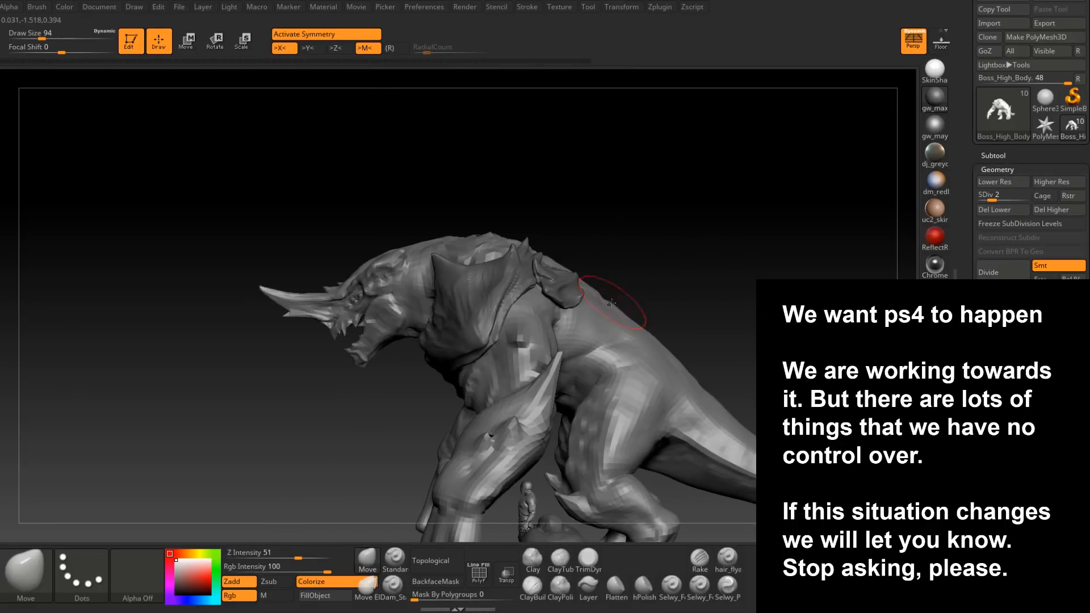
- Raise the body to subdivision level 3 and pull out the small spike under the horn with the Move brush at draw size 13
key("d")
right_click_drag(604, 339, 750, 310, "alt")
right_click_drag(568, 306, 591, 324)
right_click_drag(534, 267, 601, 333, "ctrl")
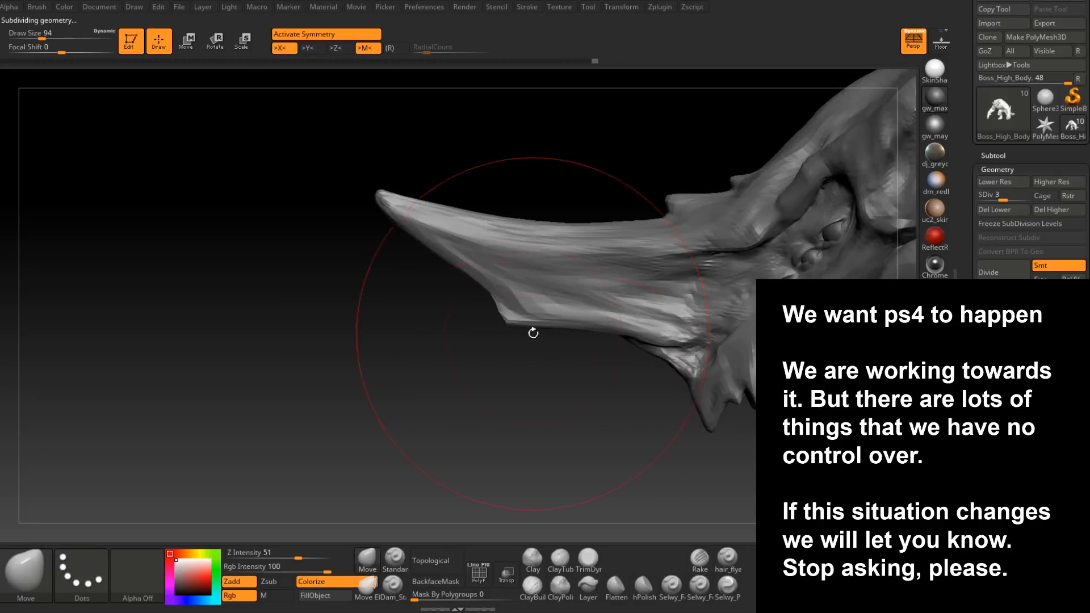
key("space")
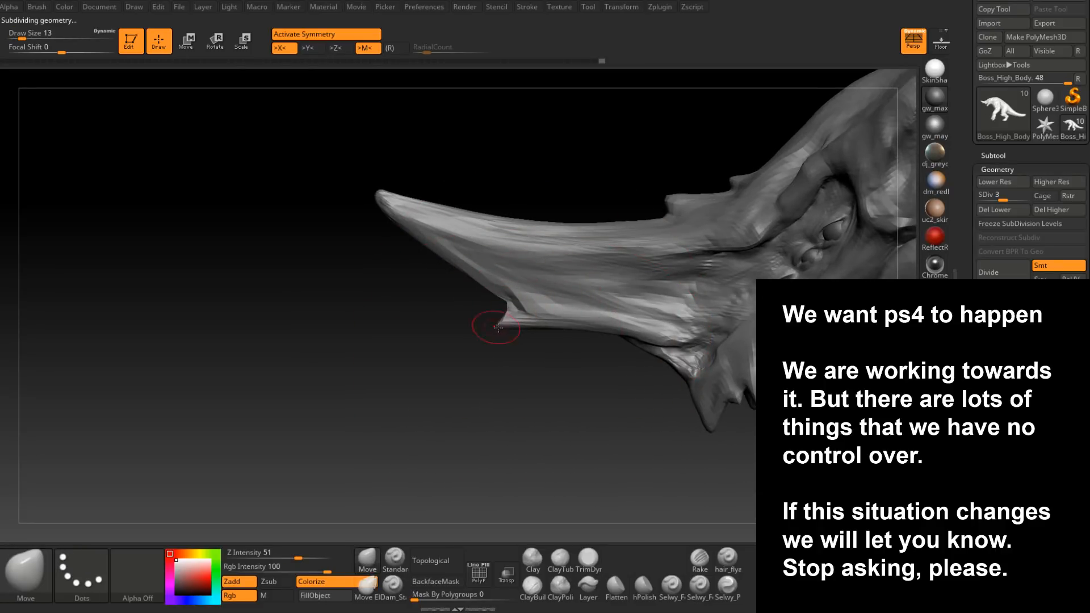
right_click_drag(498, 328, 543, 307)
- Smooth and sharpen the horn's lower spike and pull the horn tip to a finer point at draw size 13
key("shift")
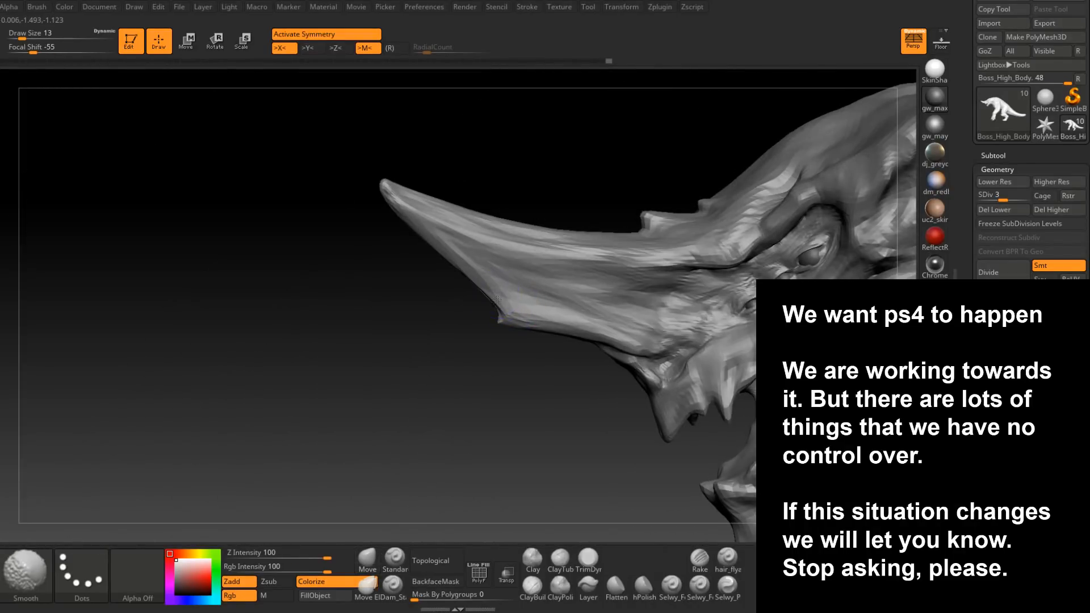
key("shift")
right_click_drag(545, 318, 511, 322)
mouse_move(501, 319)
left_mouse_down()
mouse_move(490, 322)
mouse_move(507, 311)
left_mouse_up()
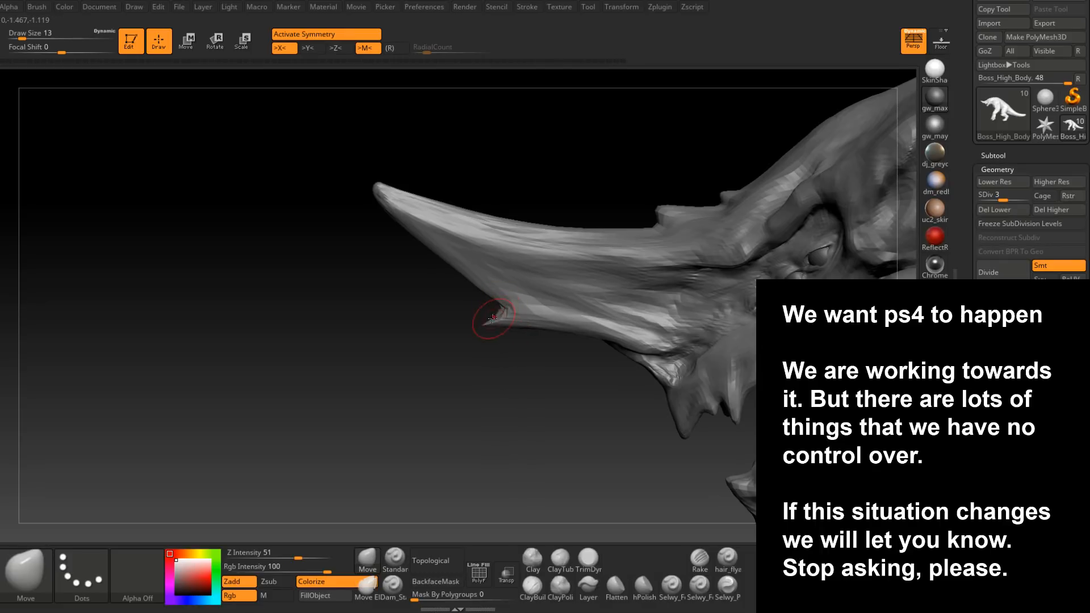
mouse_move(379, 183)
left_mouse_down()
mouse_move(353, 146)
mouse_move(380, 174)
mouse_move(494, 192)
mouse_move(507, 218)
mouse_move(596, 244)
mouse_move(662, 309)
mouse_move(642, 261)
mouse_move(661, 316)
left_mouse_up()
- Refine the horn's profile and the snout around its base with the Move brush at draw size 31
key("space")
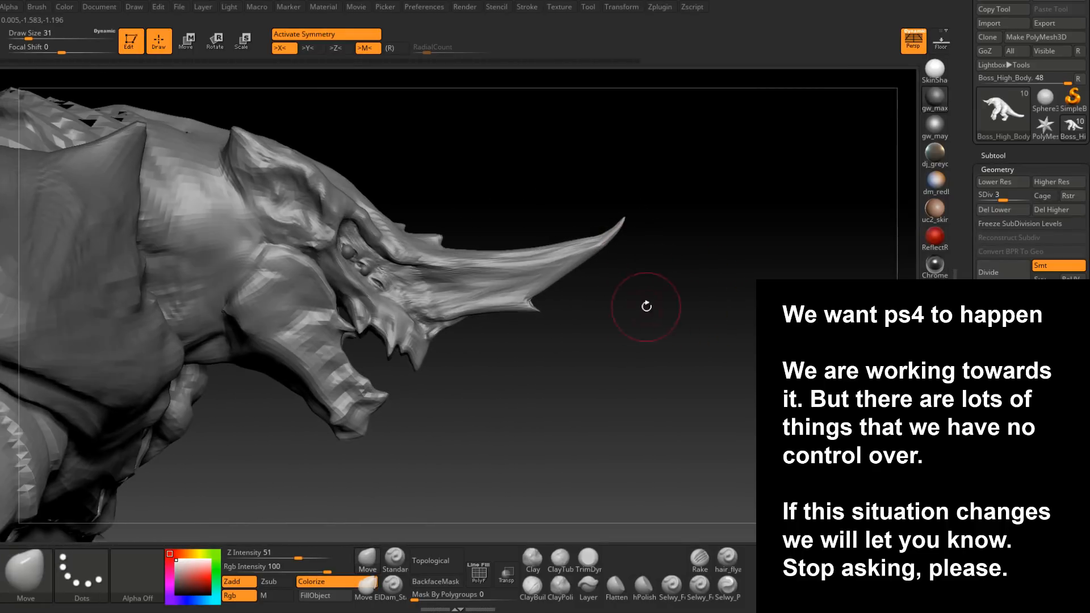
key("space")
mouse_move(476, 323)
left_mouse_down()
mouse_move(446, 341)
mouse_move(407, 336)
mouse_move(187, 256)
mouse_move(463, 262)
left_mouse_up()
key("space")
key("space")
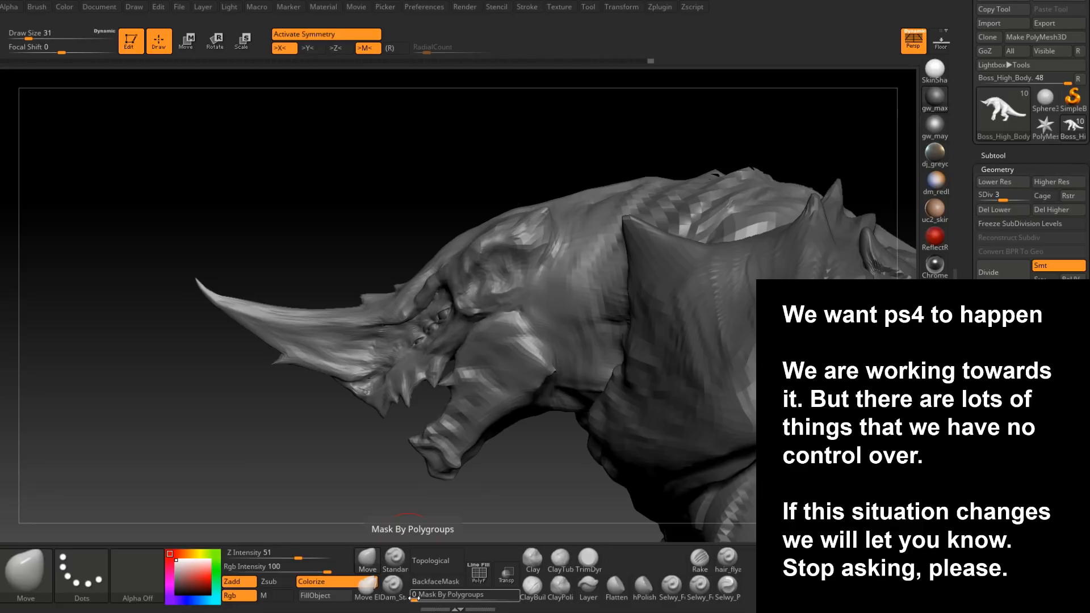
- Reshape the crest at the back of the skull with the Move brush at draw size 59
left_click_drag(528, 199, 613, 238)
right_click_drag(578, 269, 555, 281)
key("space")
left_click_drag(589, 205, 595, 192)
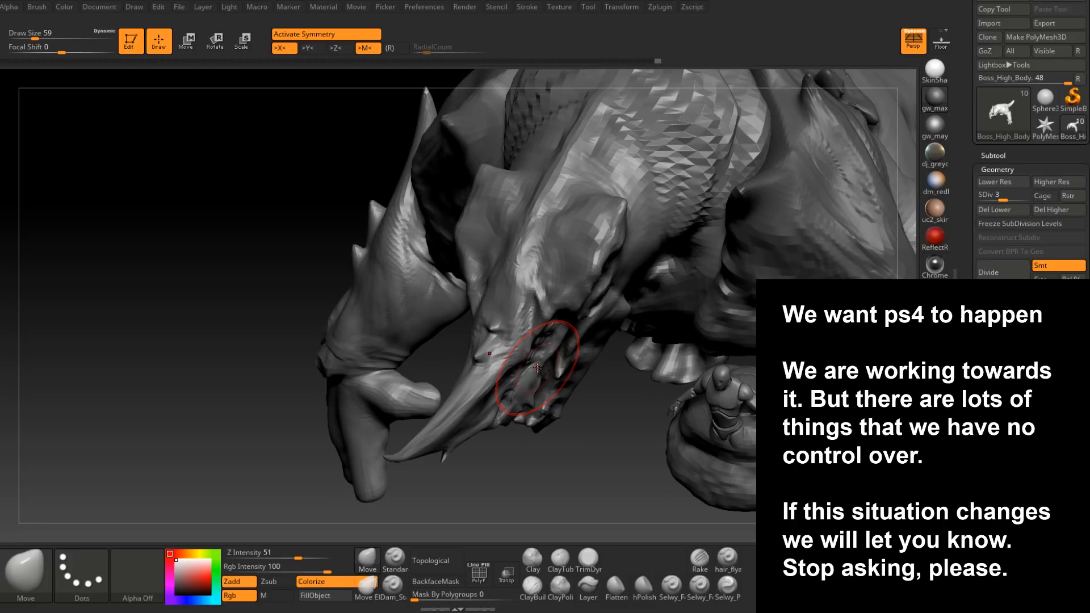
mouse_move(537, 368)
left_mouse_down()
mouse_move(523, 182)
mouse_move(840, 231)
mouse_move(555, 321)
mouse_move(584, 239)
left_mouse_up()
- Refine the skull crest and the side of the head with the Move brush at draw size 46
right_click_drag(584, 239, 545, 318)
key("space")
mouse_move(591, 244)
left_mouse_down()
mouse_move(588, 261)
mouse_move(575, 237)
left_mouse_up()
mouse_move(585, 278)
right_mouse_down()
mouse_move(581, 250)
mouse_move(487, 141)
mouse_move(462, 206)
mouse_move(579, 250)
mouse_move(582, 313)
mouse_move(565, 244)
mouse_move(572, 329)
mouse_move(584, 292)
mouse_move(557, 298)
mouse_move(586, 362)
mouse_move(522, 466)
right_mouse_up()
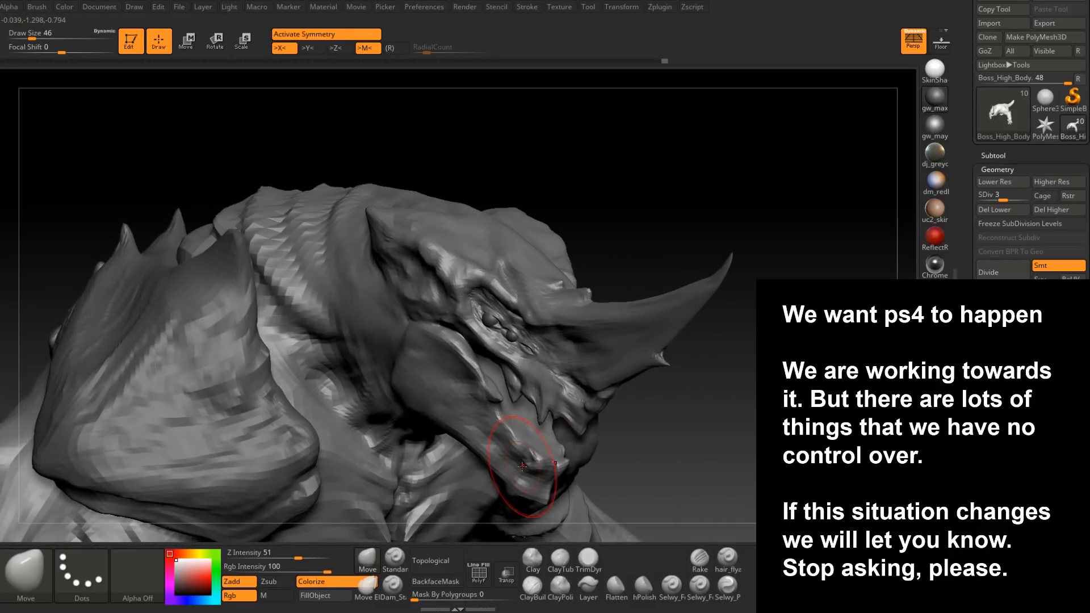
- Adjust the horn and snout in side view with the Move brush at draw size 44
mouse_move(522, 466)
right_mouse_down()
mouse_move(525, 237)
mouse_move(724, 238)
right_mouse_up()
key("space")
mouse_move(502, 290)
left_mouse_down()
mouse_move(517, 289)
mouse_move(515, 279)
mouse_move(540, 321)
mouse_move(620, 322)
left_mouse_up()
key("space")
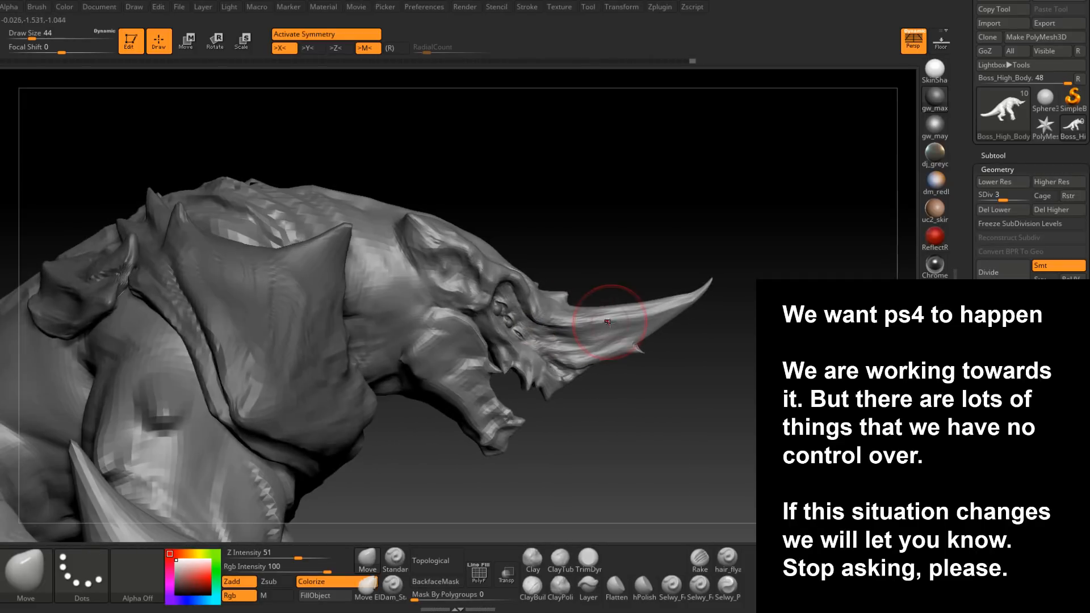
left_click_drag(653, 406, 420, 406)
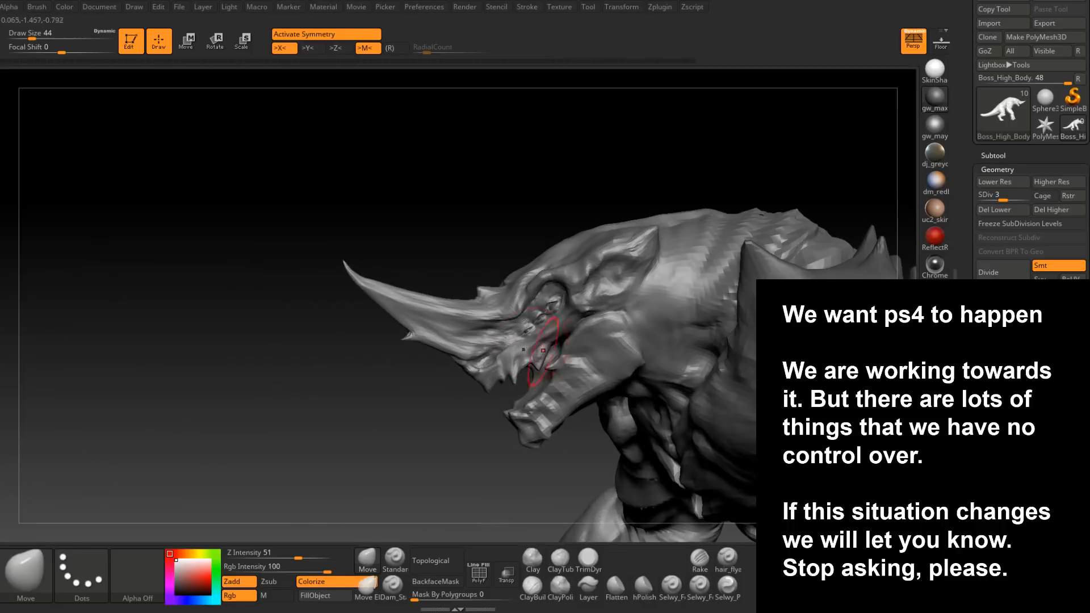
- Select the Eyeballs_High subtool, turn symmetry off, and isolate one eyeball, deleting the hidden one
left_click_drag(528, 412, 529, 458, "alt")
mouse_move(585, 365)
left_mouse_down()
mouse_move(593, 352)
mouse_move(573, 357)
mouse_move(590, 369)
mouse_move(553, 348)
left_mouse_up()
left_click(553, 346, "alt")
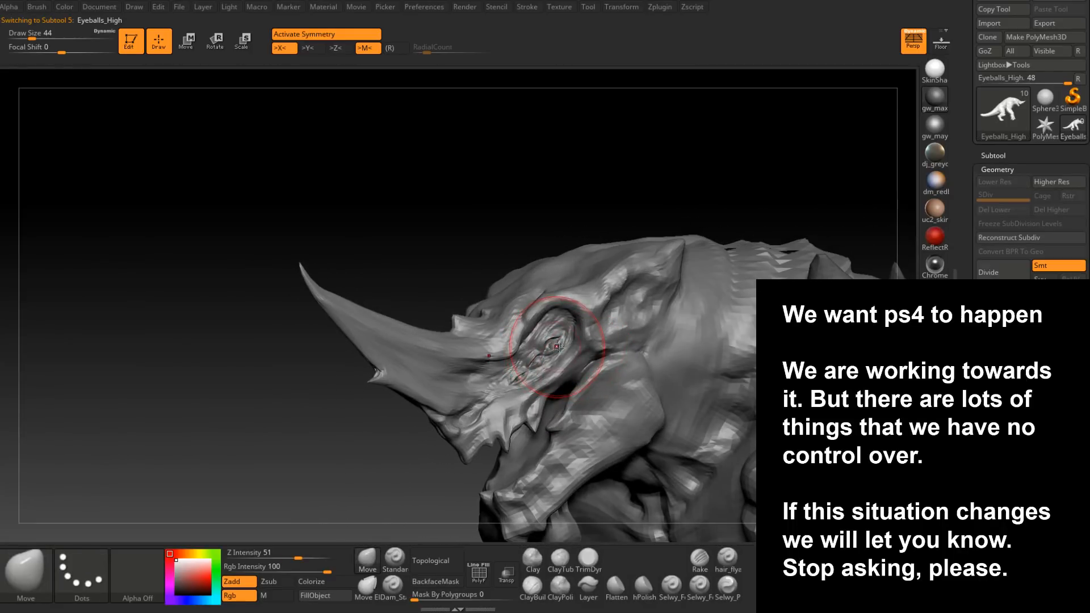
mouse_move(589, 363)
right_mouse_down("alt")
mouse_move(573, 306)
mouse_move(565, 338)
mouse_move(561, 293)
mouse_move(645, 299)
mouse_move(616, 319)
mouse_move(626, 336)
mouse_move(623, 302)
mouse_move(642, 306)
mouse_move(595, 331)
right_mouse_up("alt")
left_click(562, 292, "ctrl+shift")
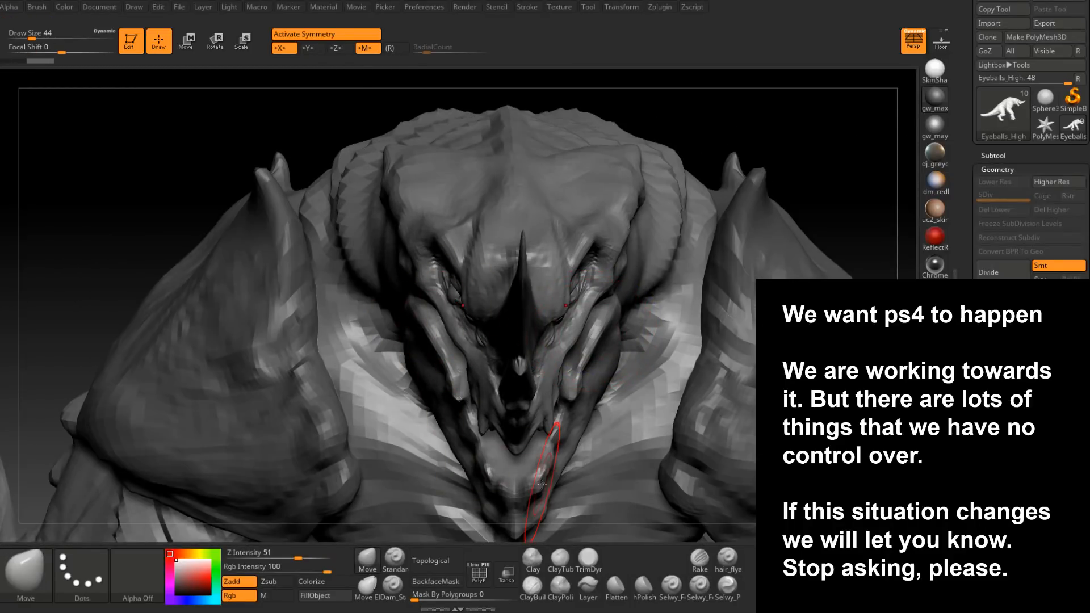
key("x")
mouse_move(306, 118)
left_mouse_down("ctrl+shift")
mouse_move(488, 414)
mouse_move(509, 426)
left_mouse_up("ctrl+shift")
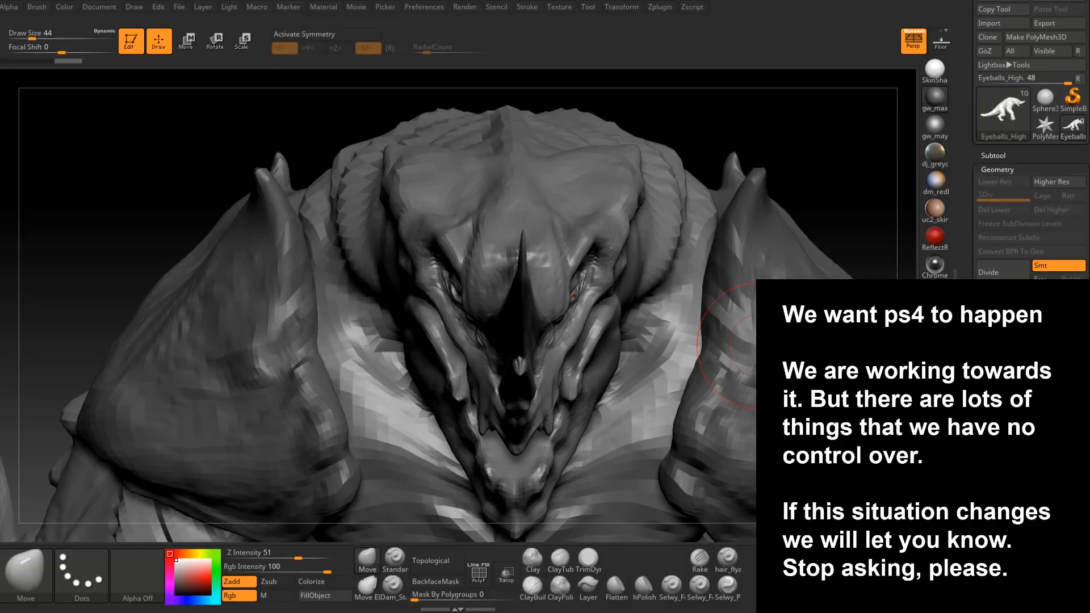
left_click(1000, 551)
left_click(1000, 280)
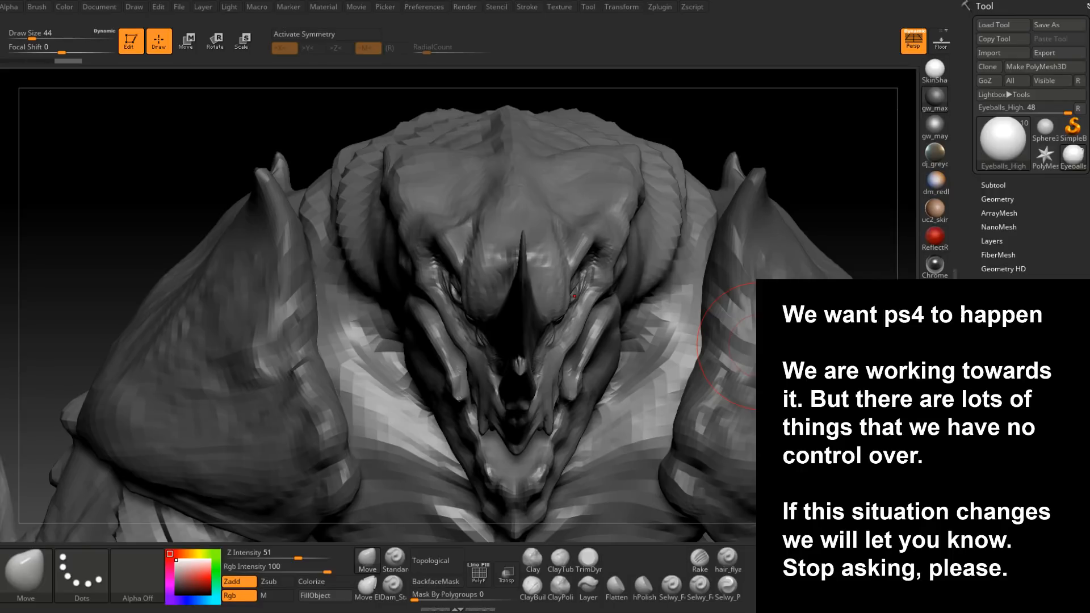
left_click(999, 198)
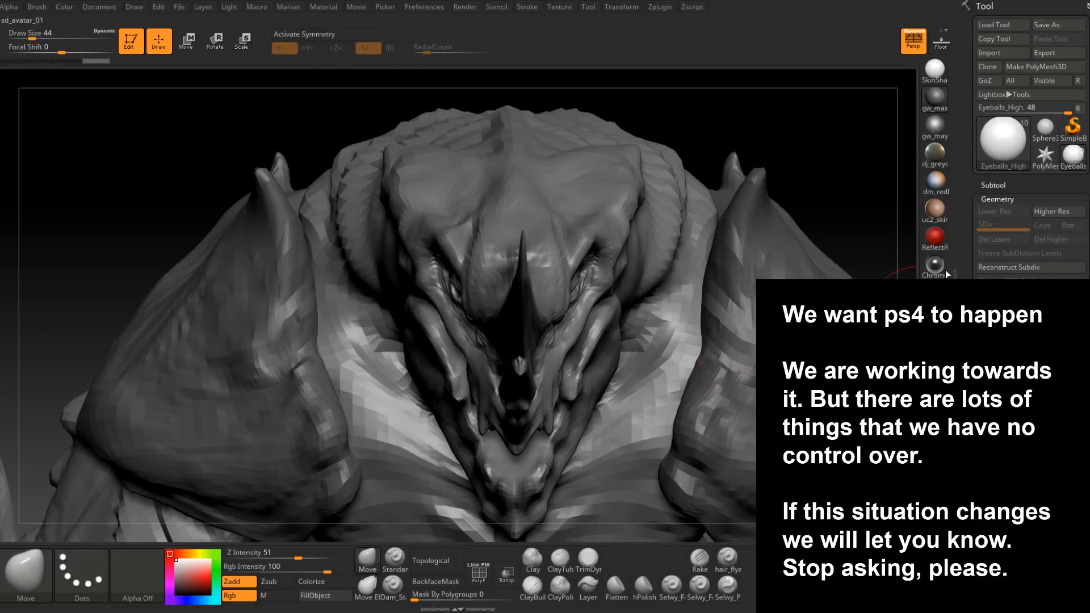
- Mirror the remaining eyeball across the X axis with SubTool Master, merging the result into one subtool
left_click(661, 7)
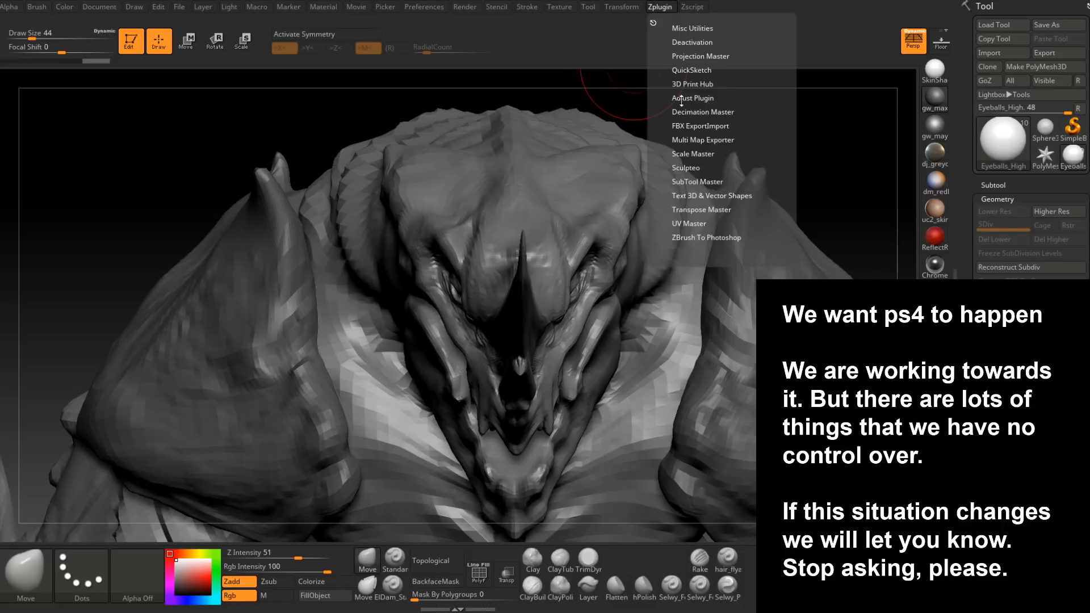
left_click(709, 182)
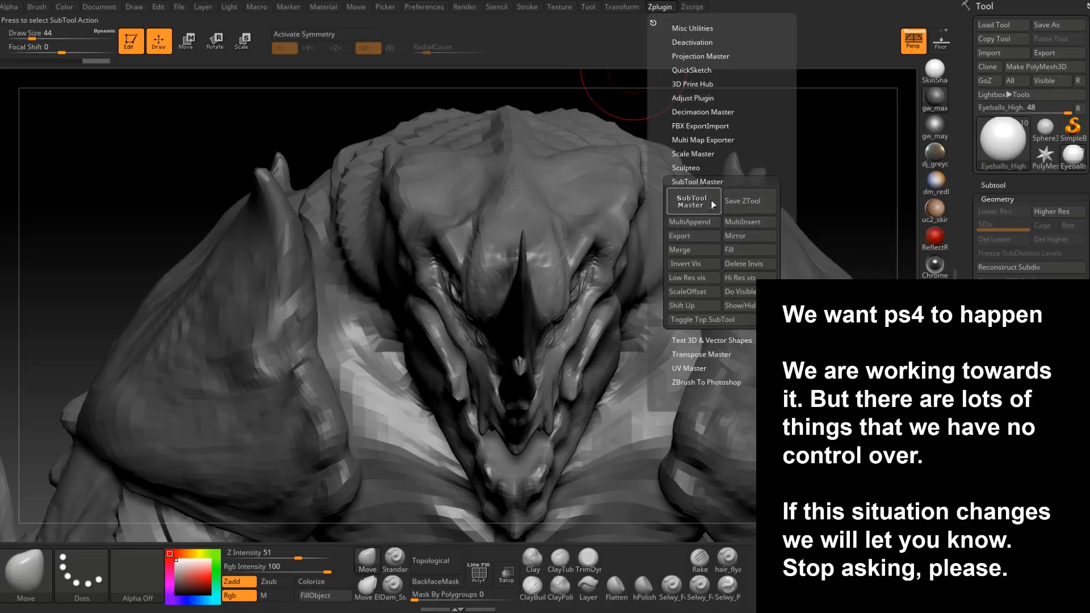
left_click(748, 236)
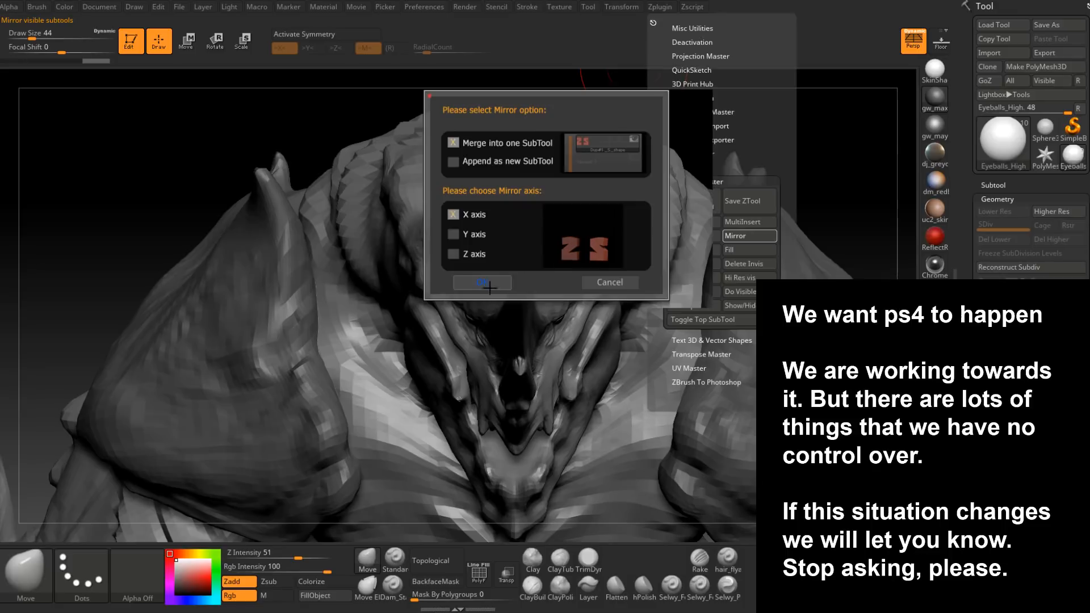
left_click(559, 281)
right_click_drag(645, 307, 623, 324)
- Turn X symmetry on and mask both eyeballs
key("w")
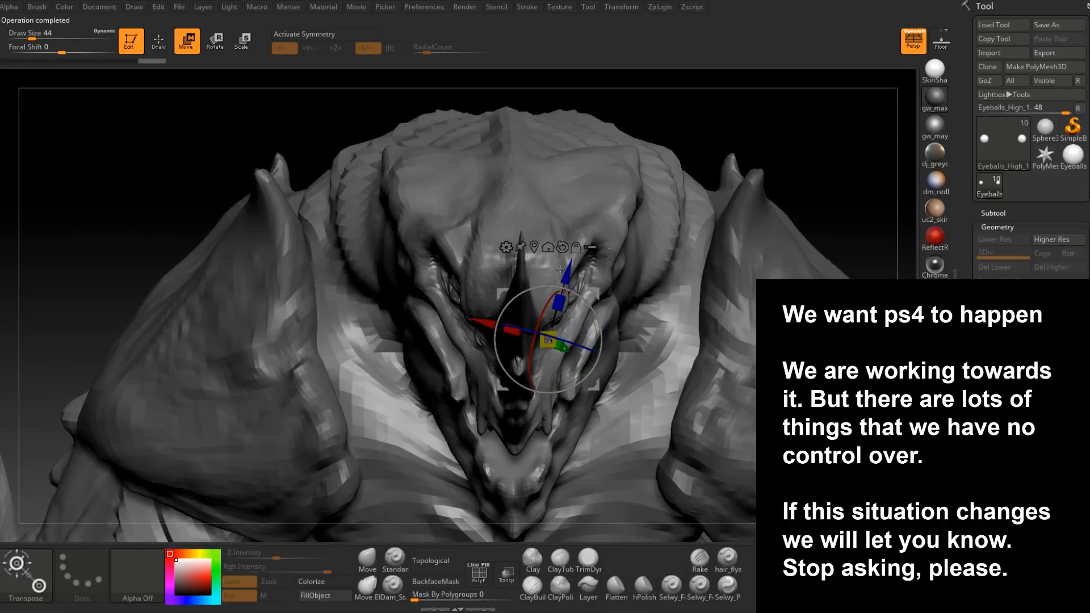
key("x")
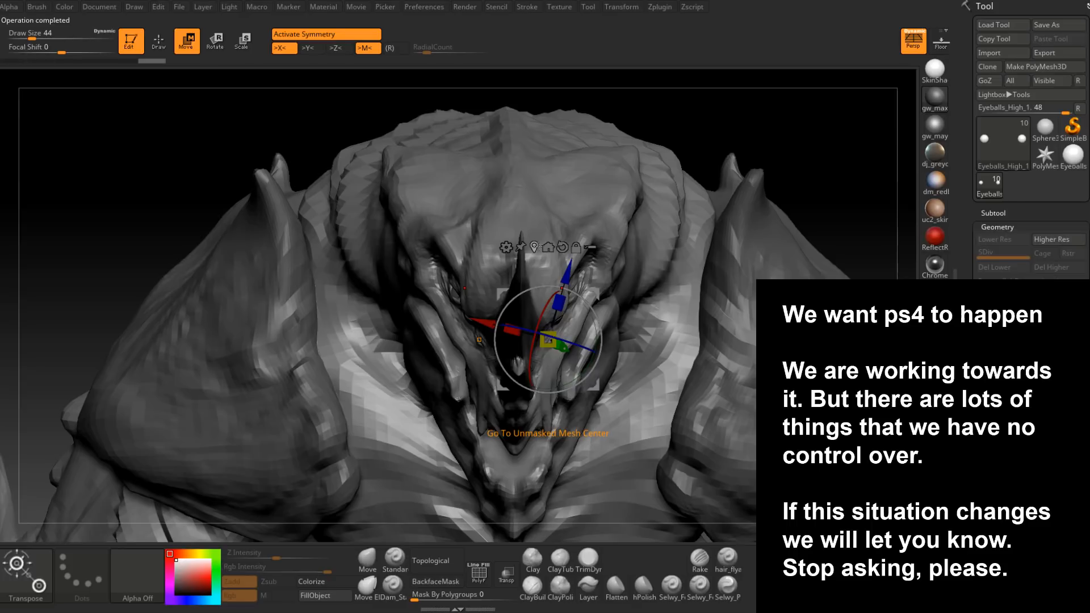
left_click(158, 40)
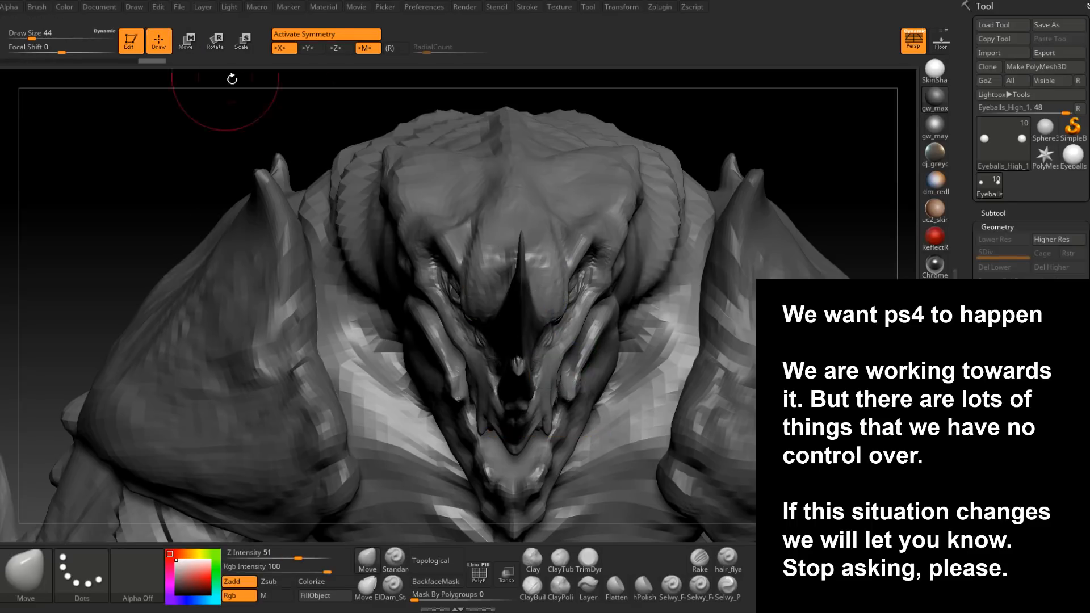
mouse_move(772, 136)
left_mouse_down("ctrl")
mouse_move(710, 156)
mouse_move(253, 505)
left_mouse_up("ctrl")
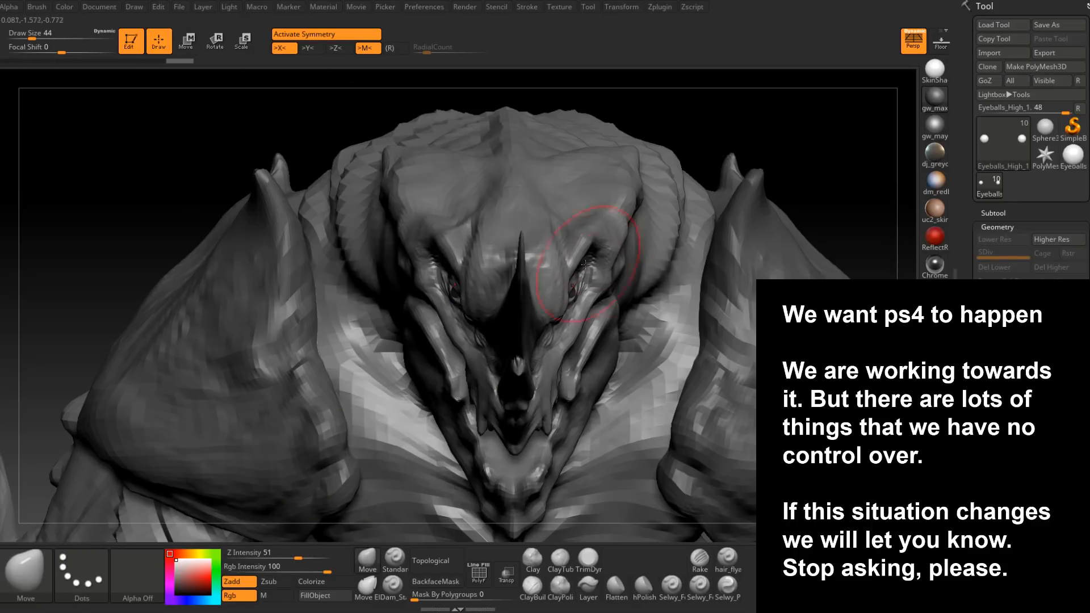
- Activate the Scale gizmo on the eyeballs, reset its orientation, and line it up with the eye from the side
left_click(241, 39)
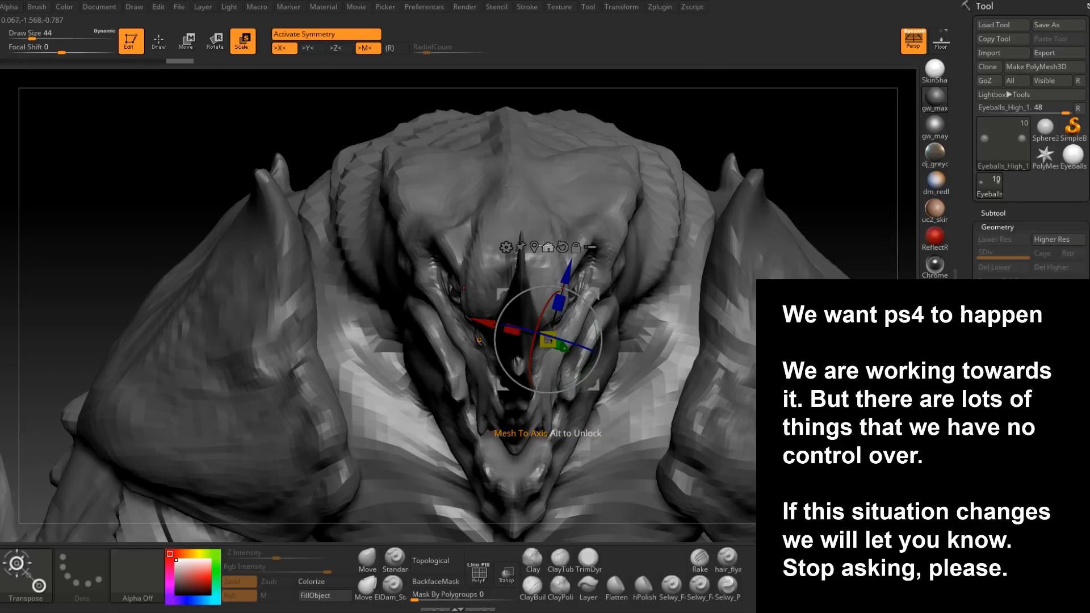
left_click(561, 246)
left_click_drag(755, 147, 545, 154, "shift")
left_click(501, 246)
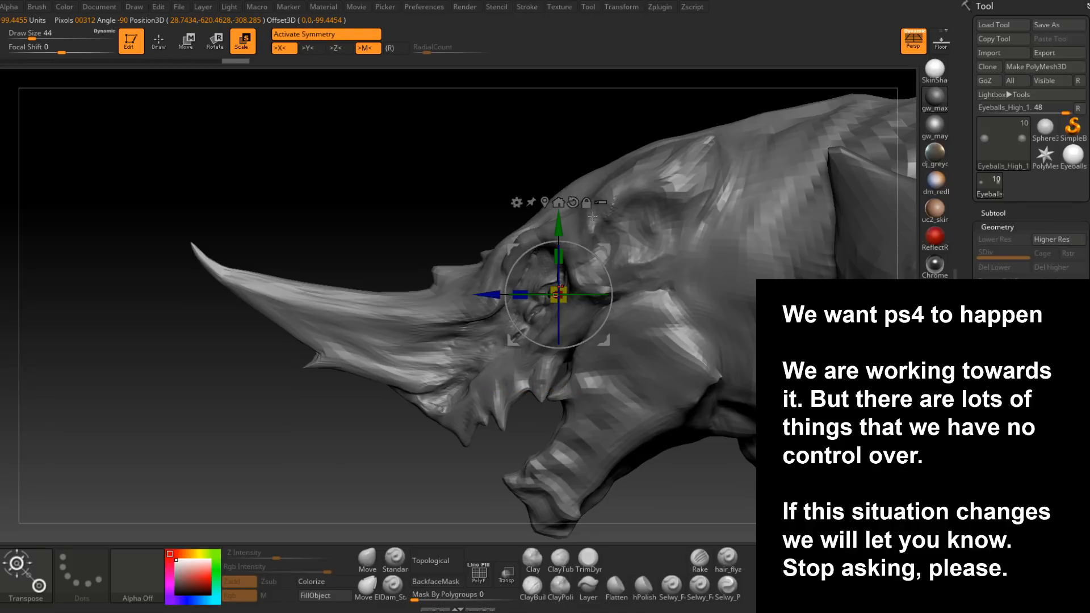
key("ctrl")
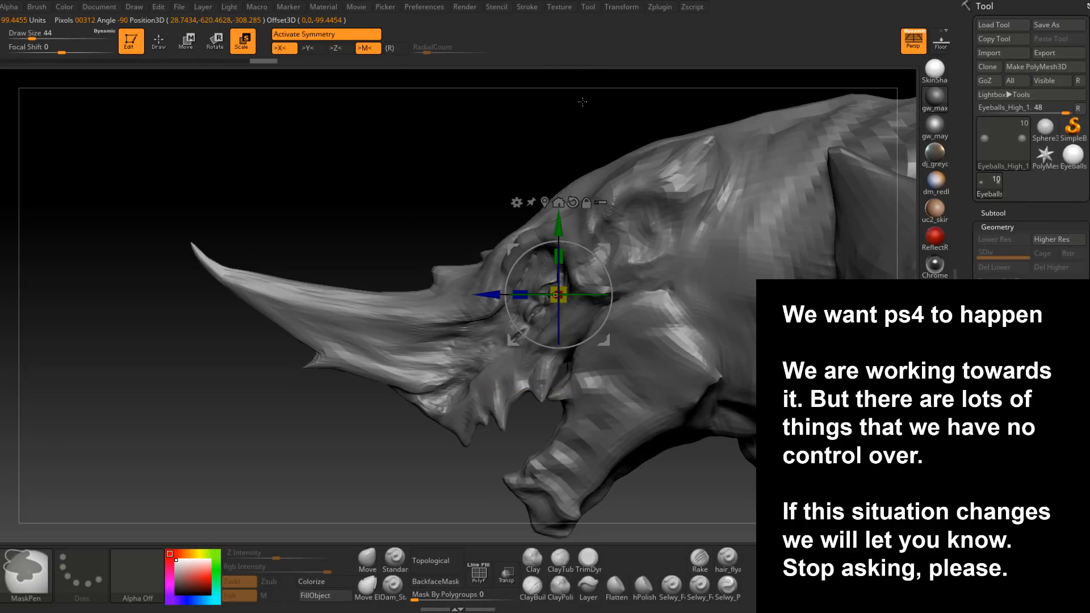
key("ctrl")
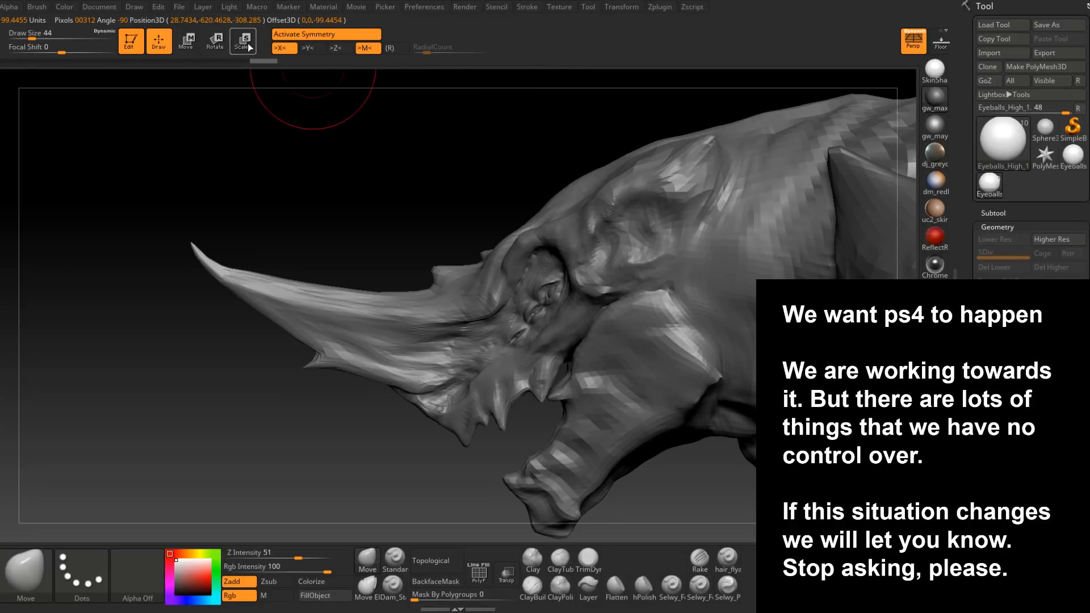
- Fit the mirrored eyeballs into the eye sockets with the transform gizmo, checking the placement from the side and front
mouse_move(605, 252)
left_mouse_down()
mouse_move(598, 246)
mouse_move(693, 225)
left_mouse_up()
right_click_drag(693, 225, 528, 250)
left_click_drag(535, 292, 570, 251)
right_click_drag(571, 251, 651, 245)
left_click_drag(430, 291, 358, 318)
right_click_drag(358, 318, 275, 315)
left_click_drag(527, 244, 531, 241)
right_click_drag(508, 298, 551, 246, "ctrl")
left_click_drag(516, 247, 555, 196)
right_click_drag(591, 182, 670, 199, "ctrl")
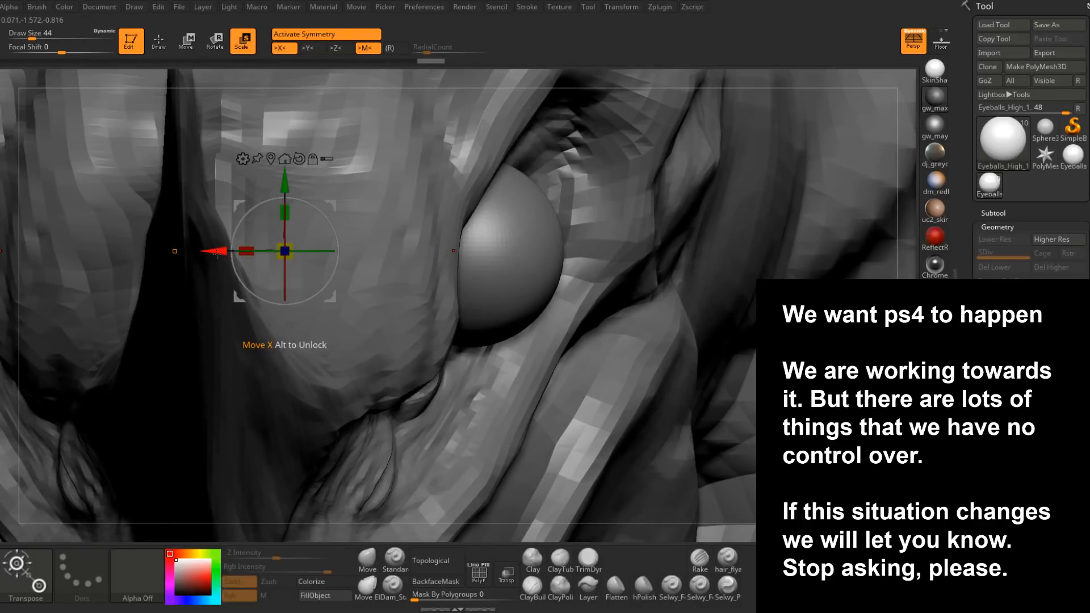
- Select the Boss_High_Body subtool and prepare the Move brush at draw size 7 for the area below the eyeball
right_click_drag(217, 253, 479, 311)
left_click(488, 337, "alt")
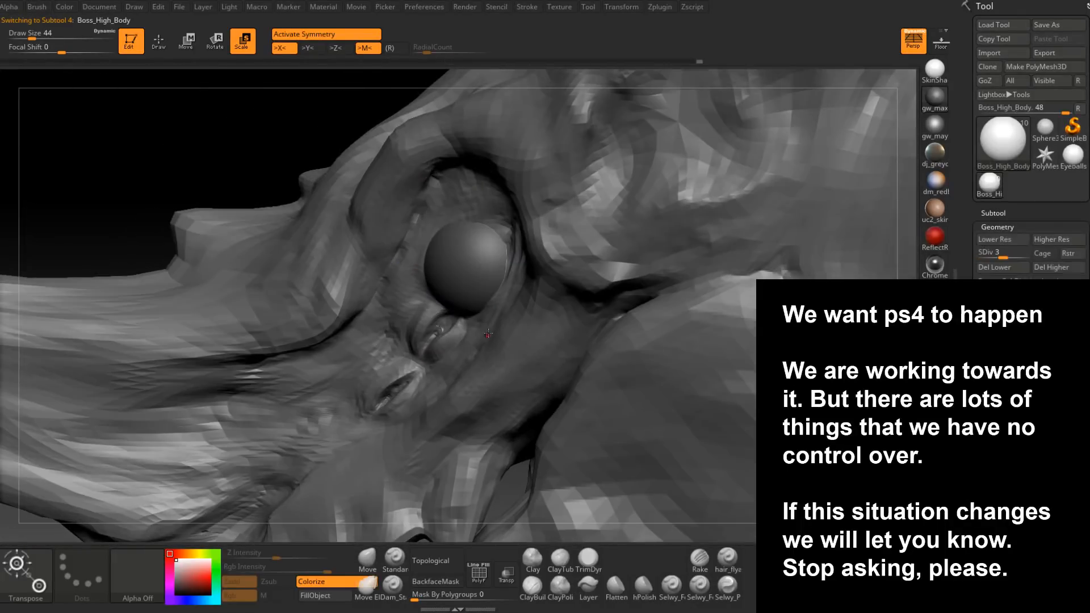
right_click_drag(486, 339, 552, 333, "alt")
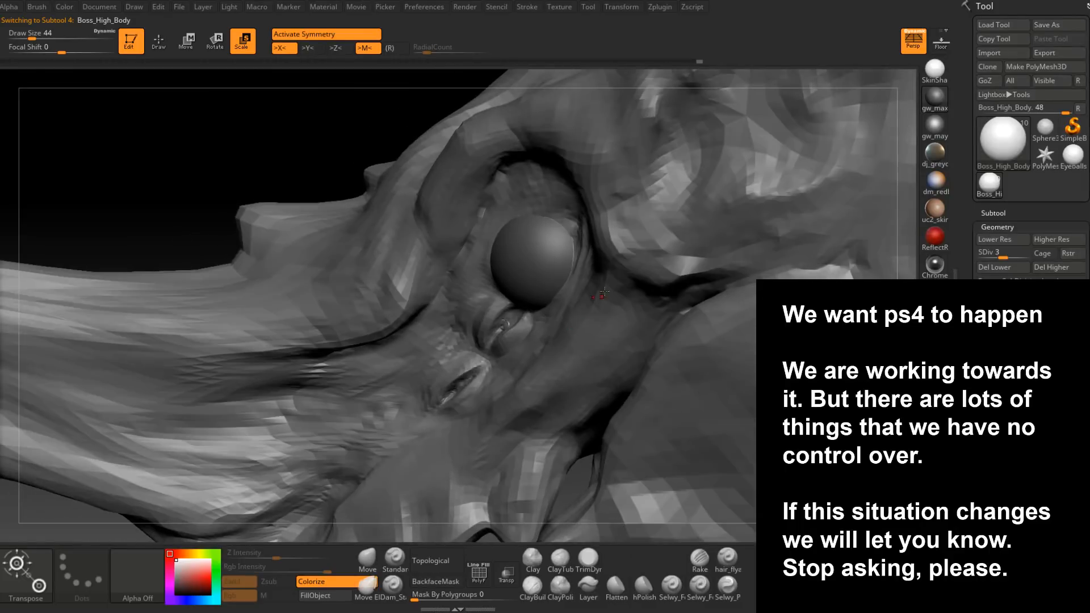
left_click(373, 562)
right_click_drag(471, 386, 473, 402)
key("space")
left_click(499, 324)
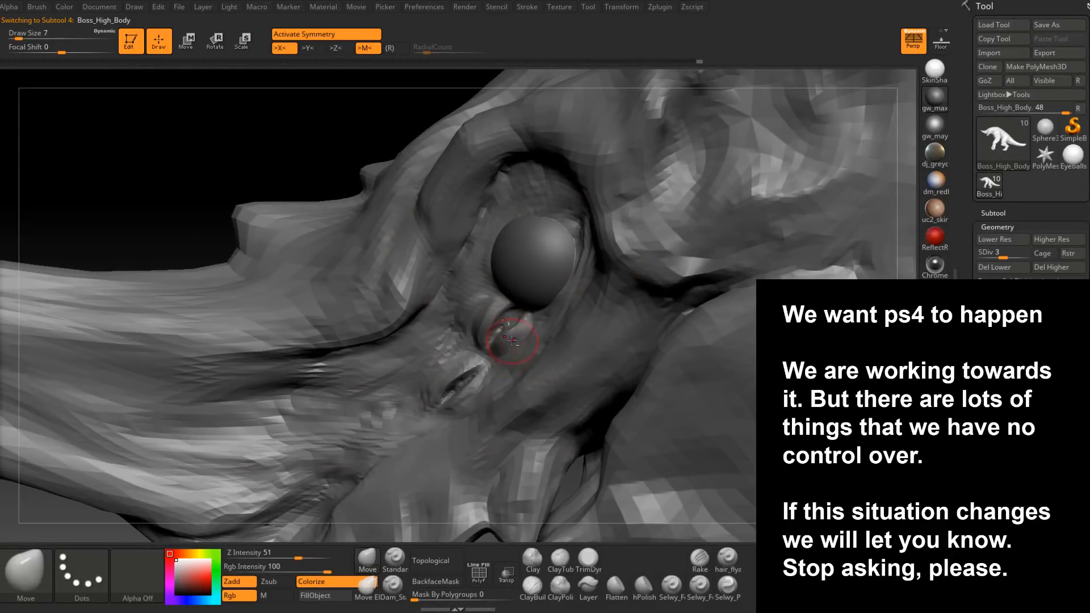
- Smooth away the small extra eye directly beneath the eyeball and soften the surface around the next one
right_click_drag(509, 340, 517, 318)
key("space")
left_click(512, 329)
mouse_move(511, 329)
left_mouse_down("shift")
mouse_move(493, 339)
mouse_move(505, 321)
left_mouse_up("shift")
key("space")
left_click(502, 328)
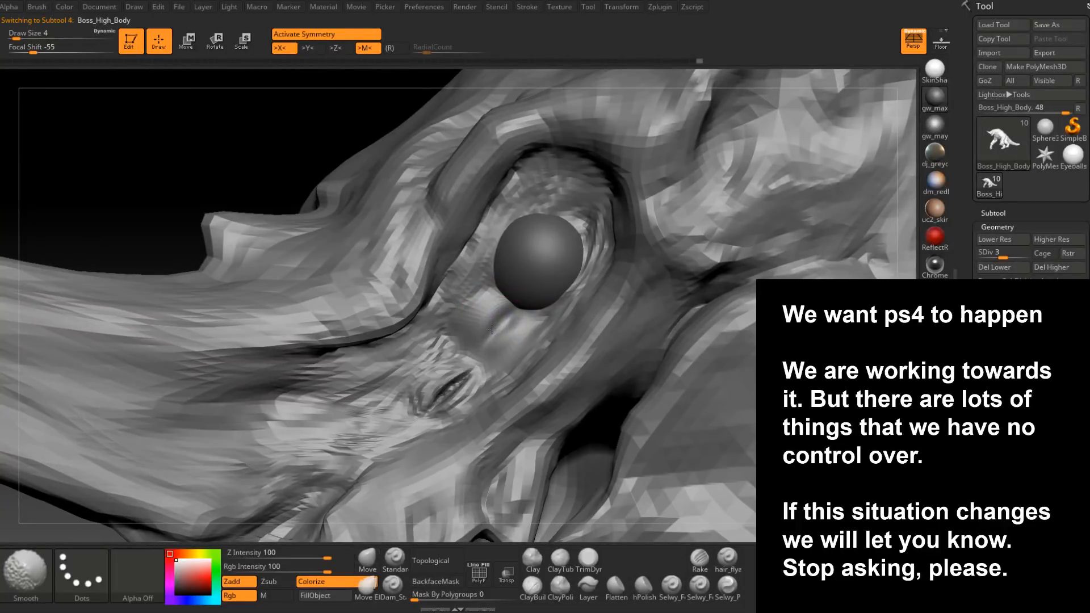
mouse_move(452, 378)
left_mouse_down("shift")
mouse_move(457, 386)
mouse_move(435, 397)
mouse_move(463, 375)
mouse_move(459, 389)
left_mouse_up("shift")
- Lower the body to subdivision level 1 and pull the socket edge over the eyeball with the Move brush
key("ctrl")
right_click_drag(537, 298, 555, 302, "ctrl")
right_click_drag(560, 256, 570, 262)
key("space")
left_click_drag(557, 264, 565, 265)
mouse_move(570, 274)
right_mouse_down()
mouse_move(592, 255)
mouse_move(581, 268)
mouse_move(532, 267)
right_mouse_up()
key("shift+d")
key("shift+d")
key("space")
left_click_drag(533, 267, 541, 264)
mouse_move(573, 257)
right_mouse_down()
mouse_move(540, 261)
mouse_move(548, 266)
right_mouse_up()
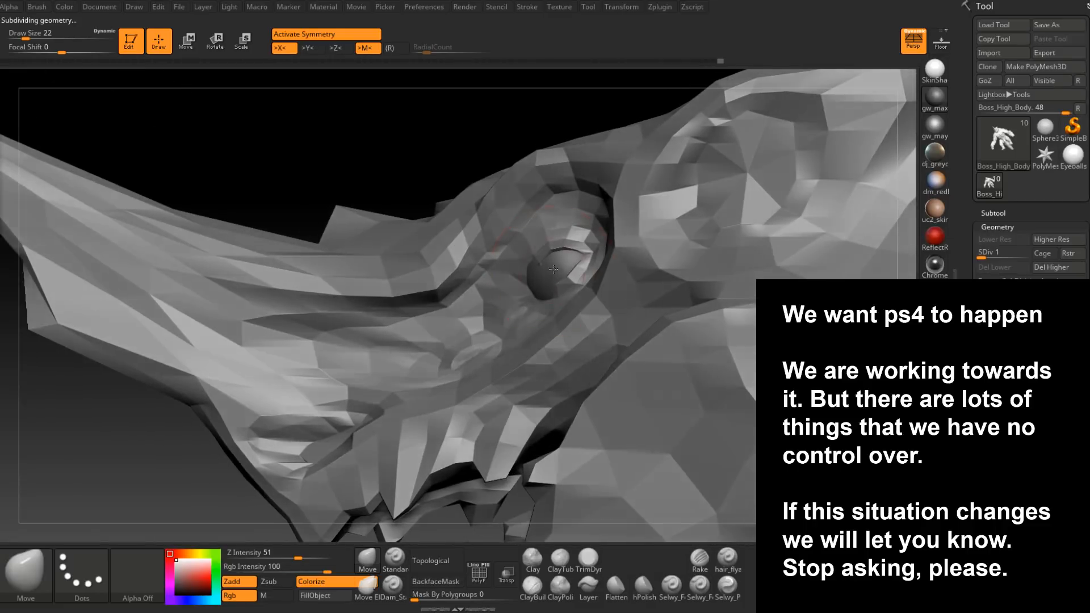
- Wrap the upper and lower eyelids around the eyeball with the Move brush at draw size 22
key("space")
left_click_drag(553, 267, 547, 268)
mouse_move(547, 267)
right_mouse_down()
mouse_move(538, 274)
mouse_move(560, 253)
right_mouse_up()
key("space")
left_click_drag(561, 254, 566, 252)
right_click_drag(567, 241, 572, 255)
key("space")
left_click_drag(572, 255, 565, 236)
mouse_move(565, 254)
right_mouse_down()
mouse_move(578, 263)
mouse_move(554, 287)
right_mouse_up()
key("space")
left_click_drag(544, 288, 541, 288)
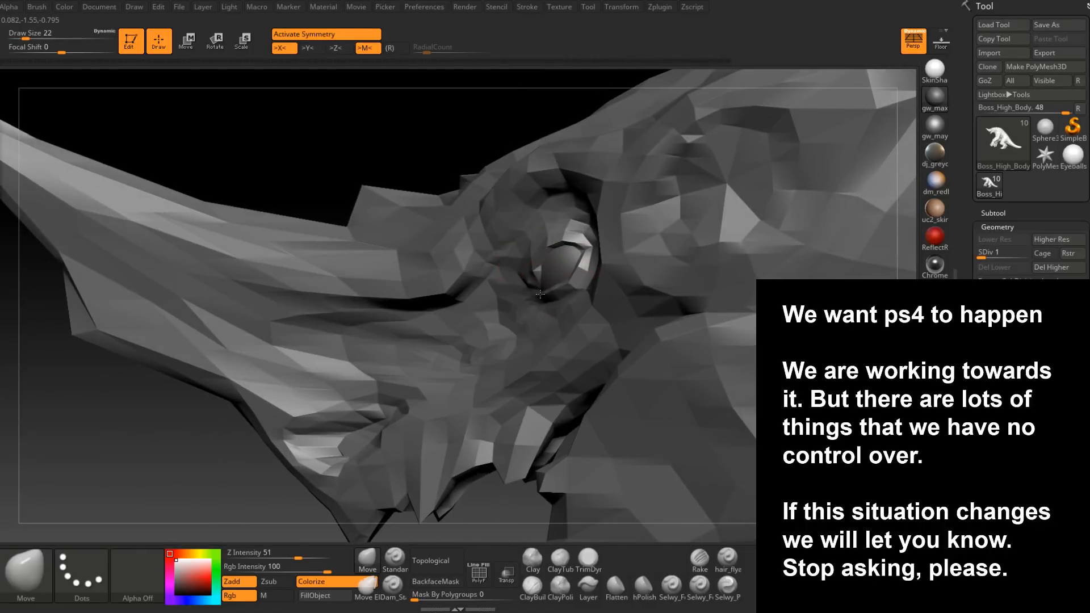
- Tighten the eyelid rims against the eyeball with the Move brush at draw size 2
mouse_move(545, 278)
right_mouse_down()
mouse_move(571, 255)
mouse_move(547, 284)
mouse_move(552, 302)
mouse_move(568, 254)
mouse_move(574, 297)
mouse_move(564, 263)
mouse_move(543, 297)
mouse_move(536, 284)
mouse_move(514, 284)
mouse_move(519, 252)
mouse_move(532, 256)
right_mouse_up()
key("bracketleft")
key("bracketright")
key("space")
key("space")
key("bracketleft")
key("bracketright")
key("space")
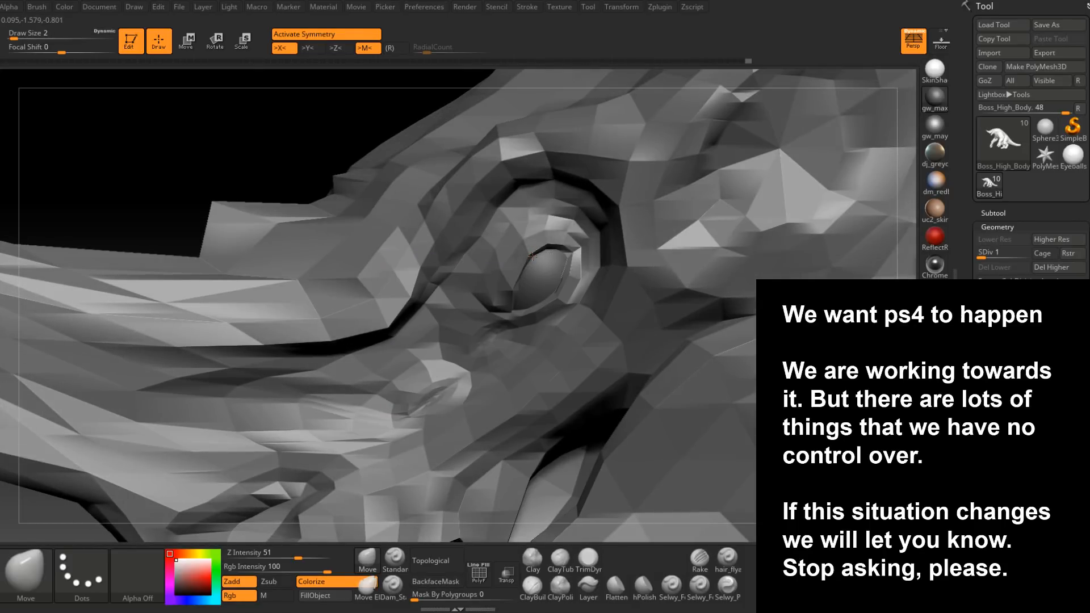
- Set the Move brush to draw size 8, raise the body to subdivision level 2, and review the head from several angles
mouse_move(554, 268)
right_mouse_down()
mouse_move(570, 265)
mouse_move(560, 253)
mouse_move(550, 262)
mouse_move(555, 250)
mouse_move(570, 255)
mouse_move(552, 284)
mouse_move(551, 268)
right_mouse_up()
key("space")
key("bracketright")
key("bracketright")
key("bracketright")
key("d")
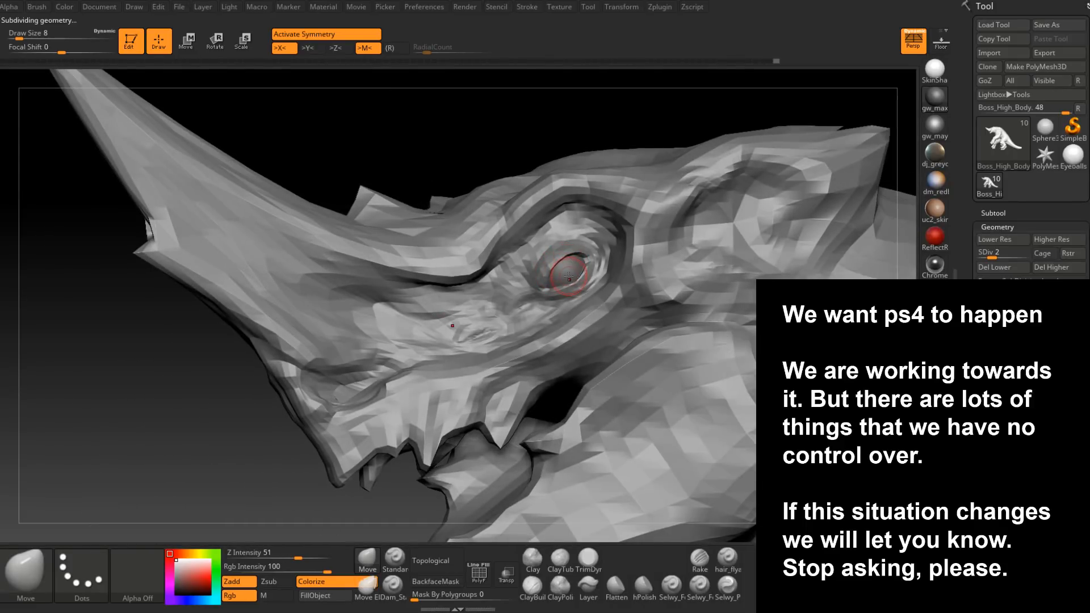
mouse_move(569, 275)
right_mouse_down()
mouse_move(577, 254)
mouse_move(560, 251)
mouse_move(538, 327)
mouse_move(574, 397)
right_mouse_up()
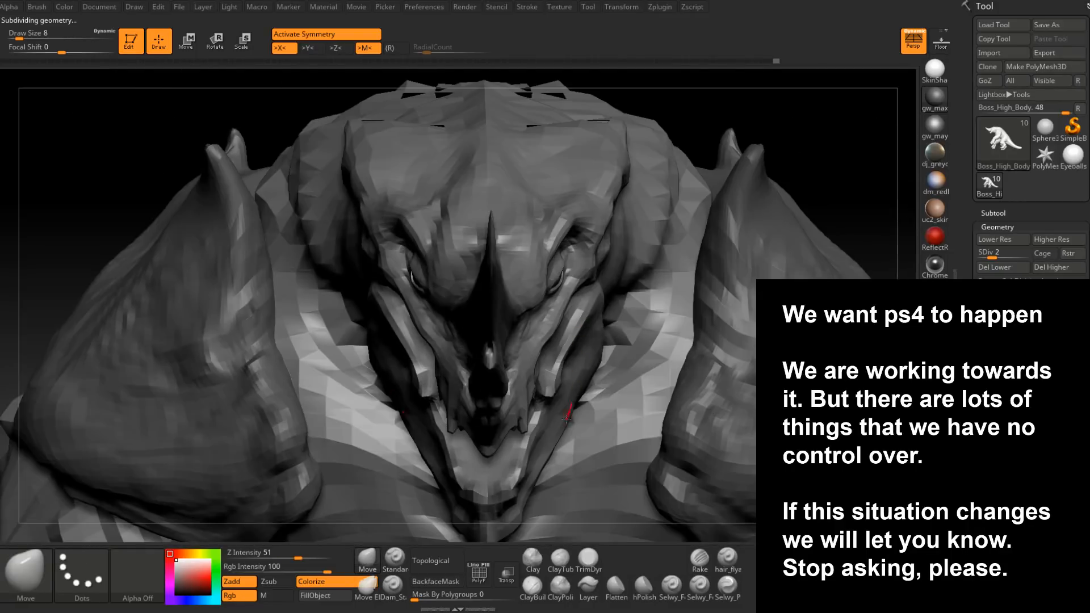
mouse_move(540, 468)
right_mouse_down()
mouse_move(554, 294)
mouse_move(556, 344)
right_mouse_up()
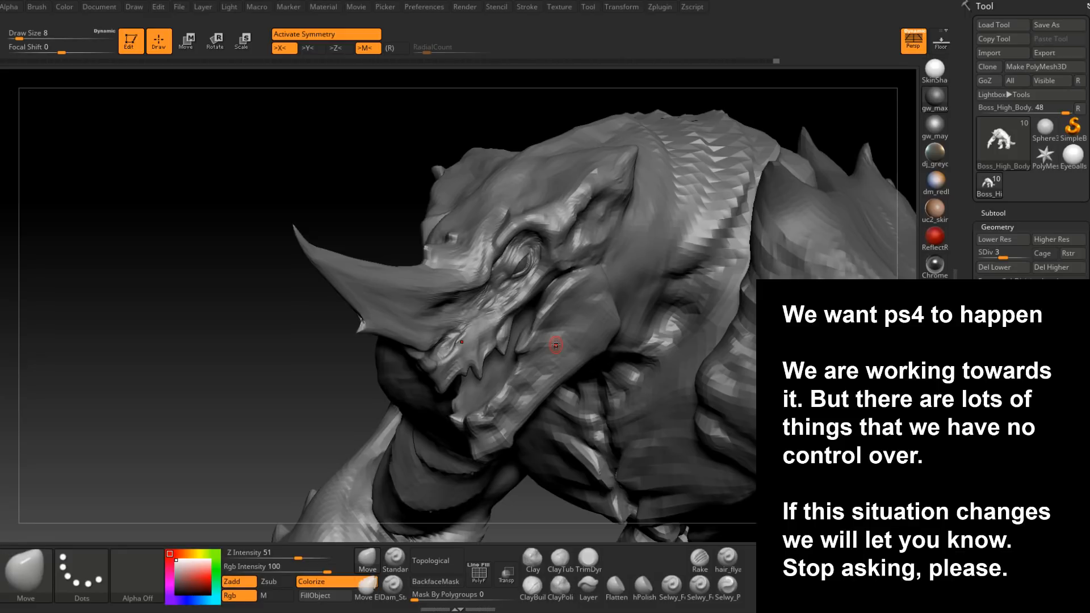
- Choose the ClayBuildup brush, show the hidden back spikes, and select their subtool PM3D_Sphere3D1_1hfjf_1
mouse_move(556, 344)
right_mouse_down()
mouse_move(692, 312)
mouse_move(715, 239)
mouse_move(572, 470)
mouse_move(573, 369)
mouse_move(613, 346)
mouse_move(723, 327)
mouse_move(661, 258)
mouse_move(639, 262)
right_mouse_up()
left_click(533, 587)
left_click(1004, 213)
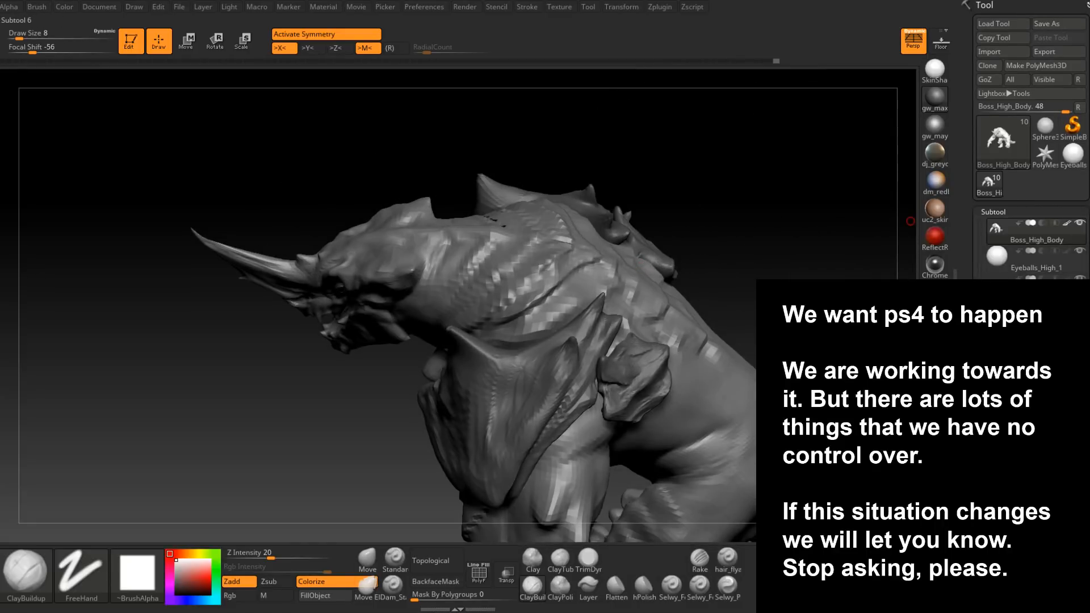
left_click(1080, 335)
right_click_drag(500, 244, 729, 313)
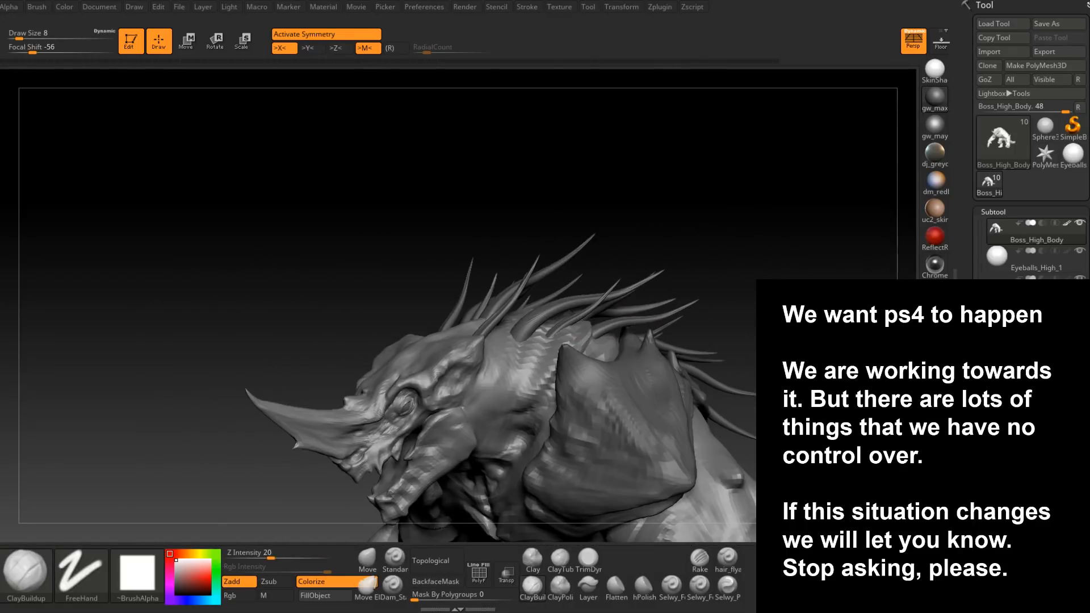
left_click(651, 320, "alt")
right_click_drag(708, 316, 605, 294)
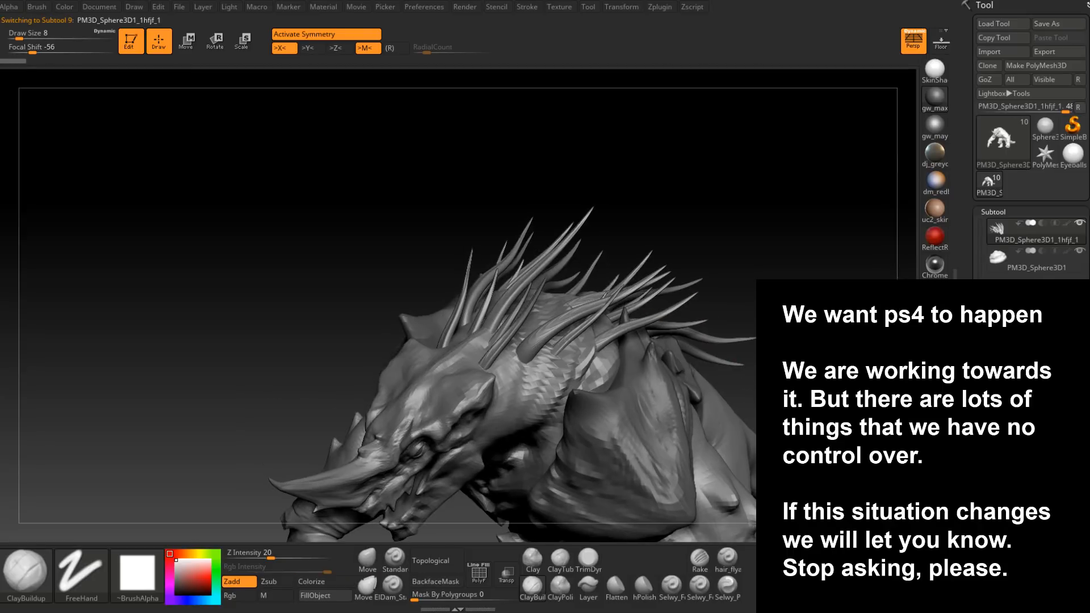
- Display the polyframe and give each back spike its own polygroup with Auto Groups
left_click(998, 382)
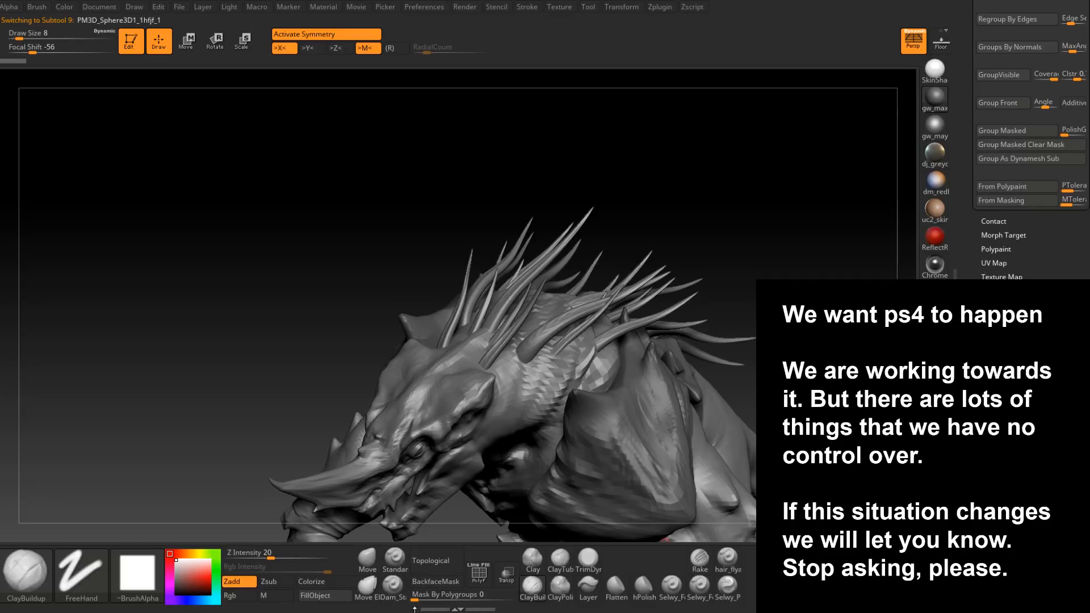
left_click(479, 574)
right_click_drag(533, 513, 595, 405)
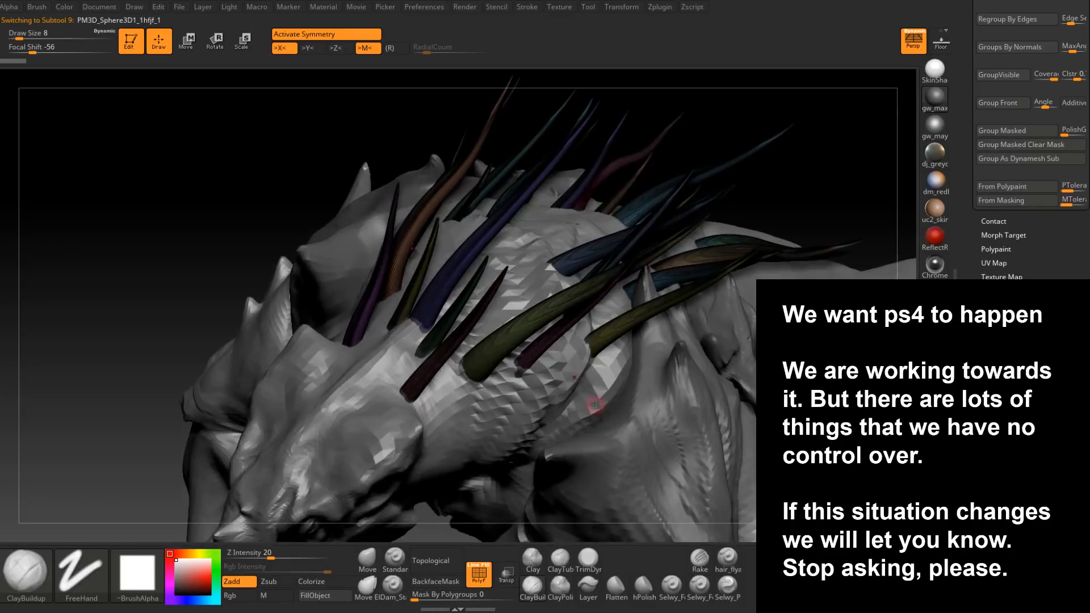
scroll(1016, 209, "up", 5)
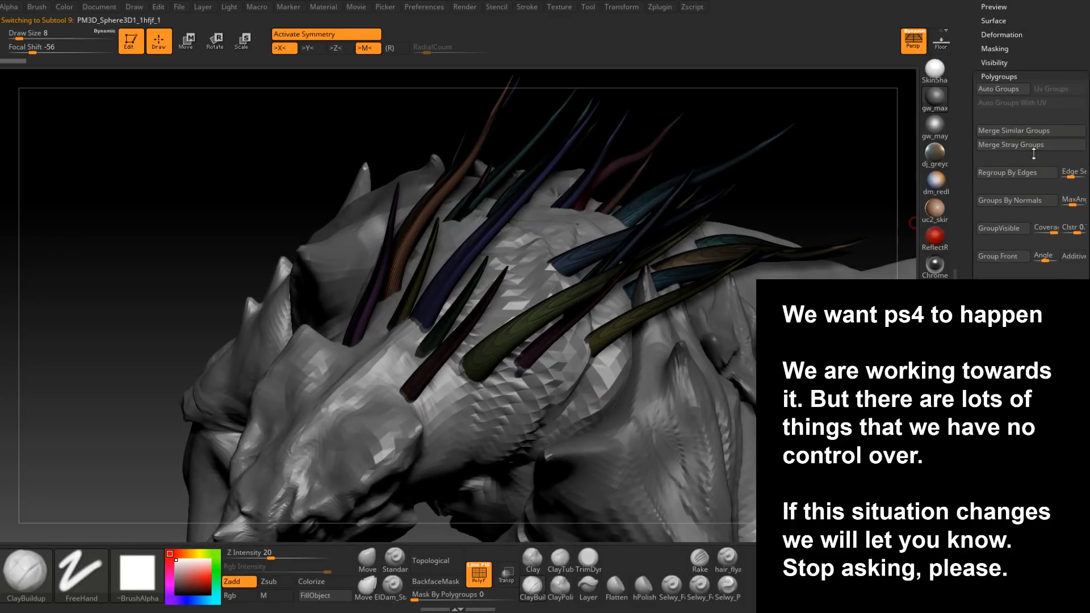
left_click(1014, 91)
- Isolate individual back spikes by polygroup and bring the full set back into view
mouse_move(652, 280)
right_mouse_down()
mouse_move(611, 385)
mouse_move(595, 329)
mouse_move(559, 309)
right_mouse_up()
key("ctrl+shift")
left_click(556, 305, "ctrl+shift")
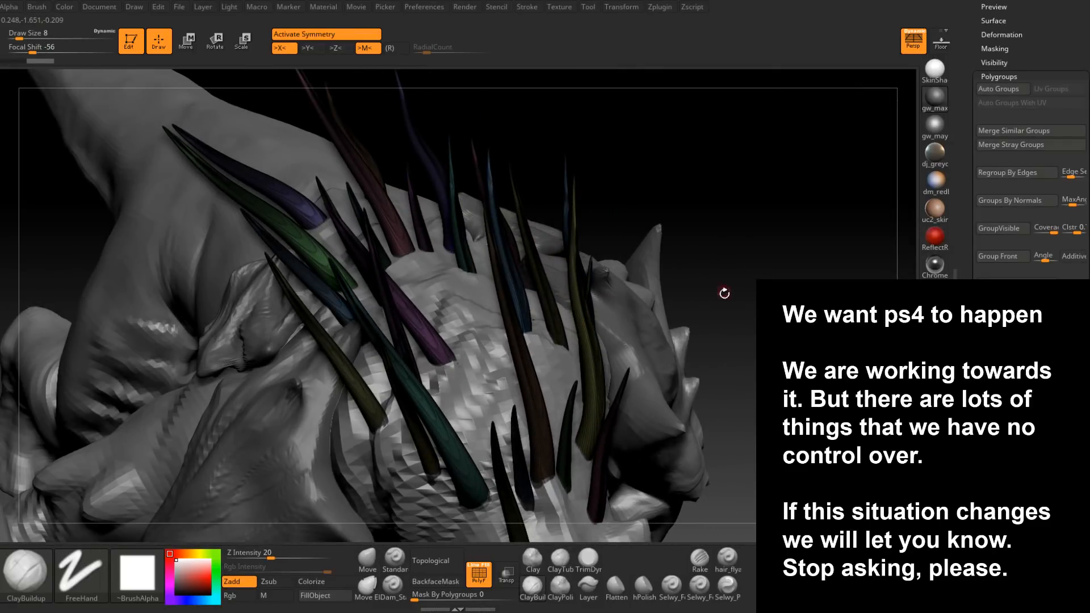
right_click_drag(724, 293, 744, 297)
left_click_drag(743, 295, 728, 283, "ctrl+shift")
left_click(659, 306, "ctrl+shift")
right_click_drag(662, 309, 602, 318)
left_click(557, 284, "ctrl+shift")
right_click_drag(559, 287, 676, 199)
left_click_drag(680, 193, 707, 165, "ctrl+shift")
mouse_move(467, 318)
right_mouse_down()
mouse_move(401, 370)
mouse_move(607, 267)
right_mouse_up()
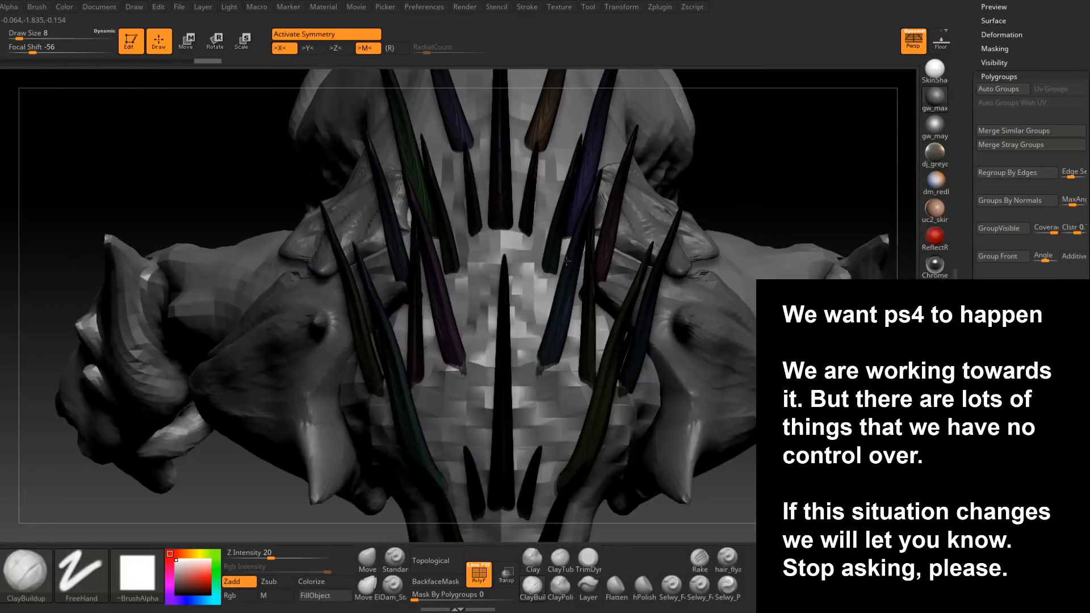
- Invert the spike mask, hide the polyframe, and isolate spikes on the upper back by polygroup
left_click(756, 206, "ctrl")
left_click(482, 575)
mouse_move(571, 392)
right_mouse_down()
mouse_move(591, 264)
mouse_move(636, 207)
right_mouse_up()
left_click(636, 209, "ctrl+shift")
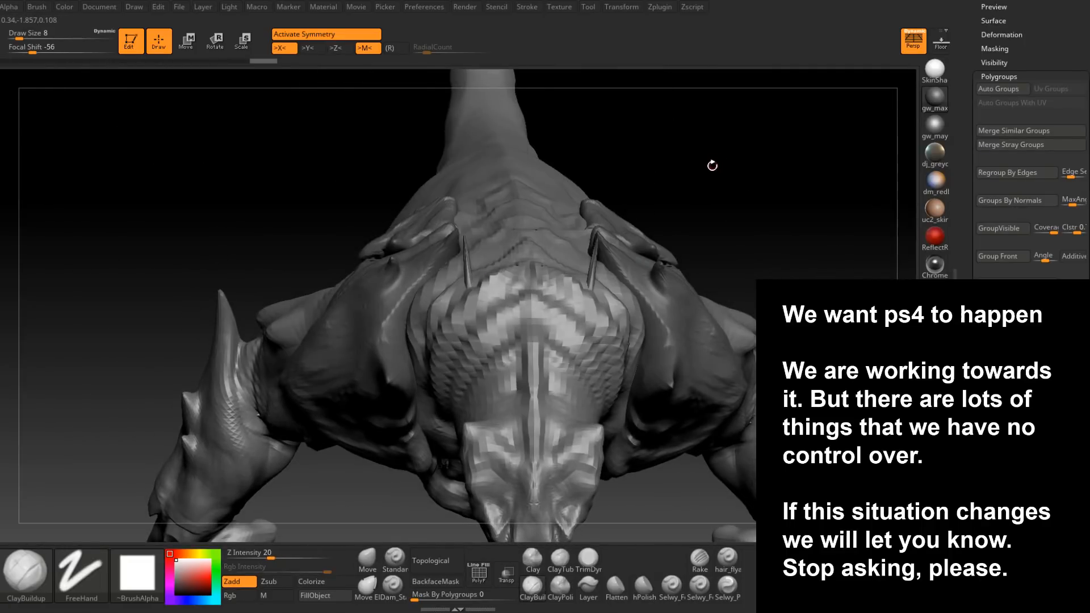
- Show all the back spikes again and shift them along the X axis with the Move gizmo
key("w")
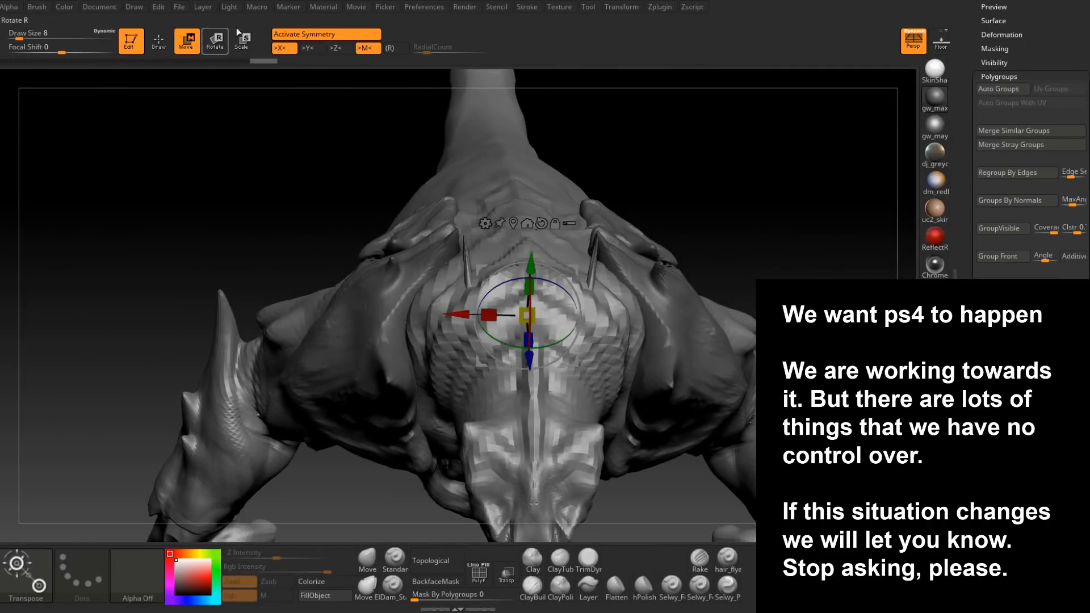
left_click(697, 235, "ctrl+shift")
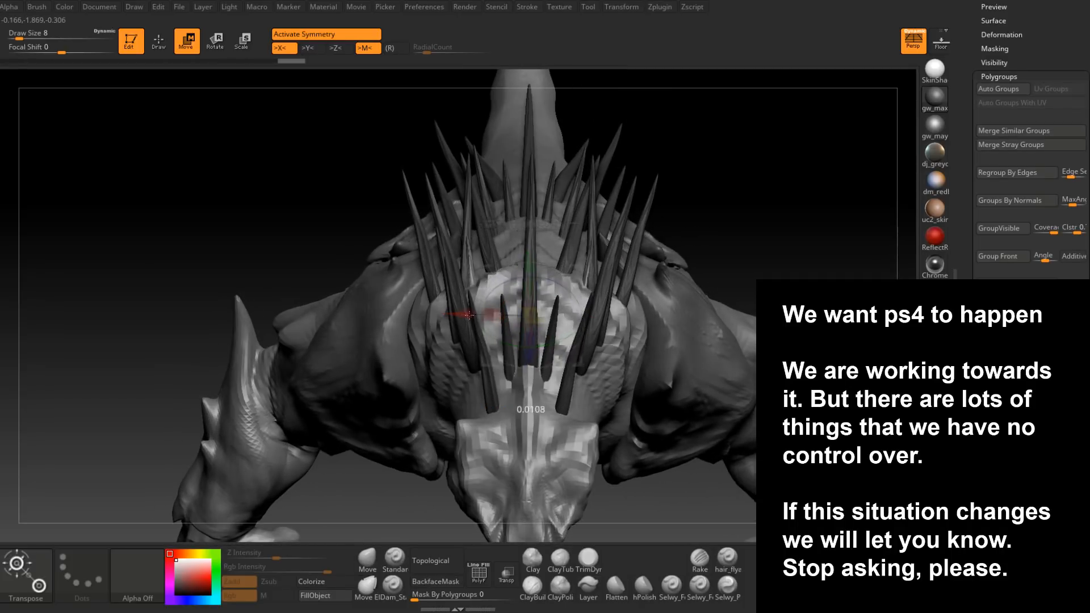
mouse_move(475, 315)
left_mouse_down()
mouse_move(663, 145)
mouse_move(585, 256)
mouse_move(596, 235)
mouse_move(642, 218)
mouse_move(689, 221)
mouse_move(488, 301)
left_mouse_up()
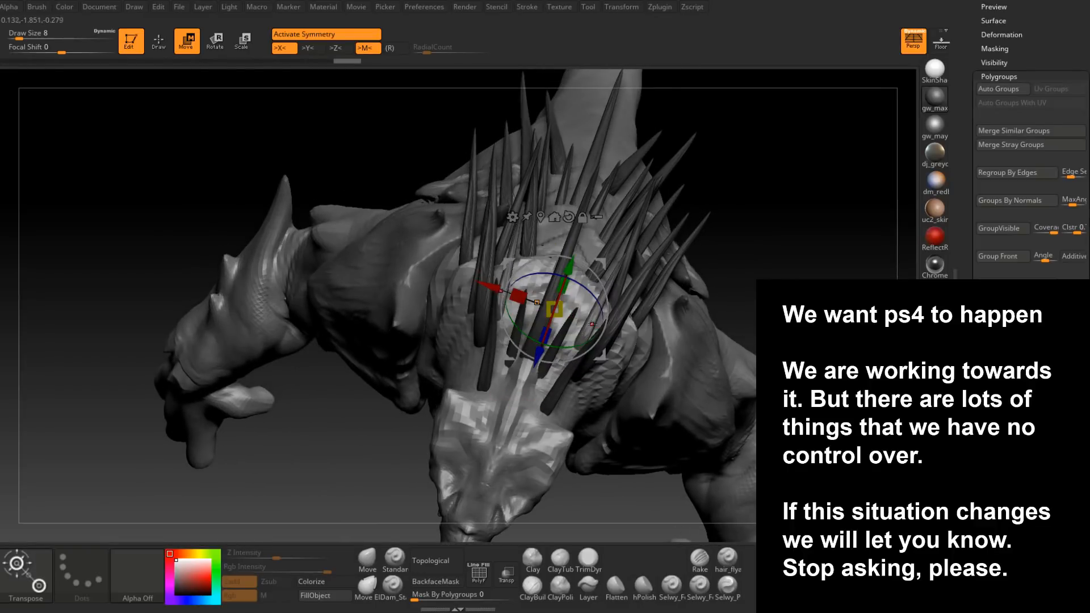
left_click_drag(484, 284, 673, 179)
left_click_drag(670, 193, 585, 238)
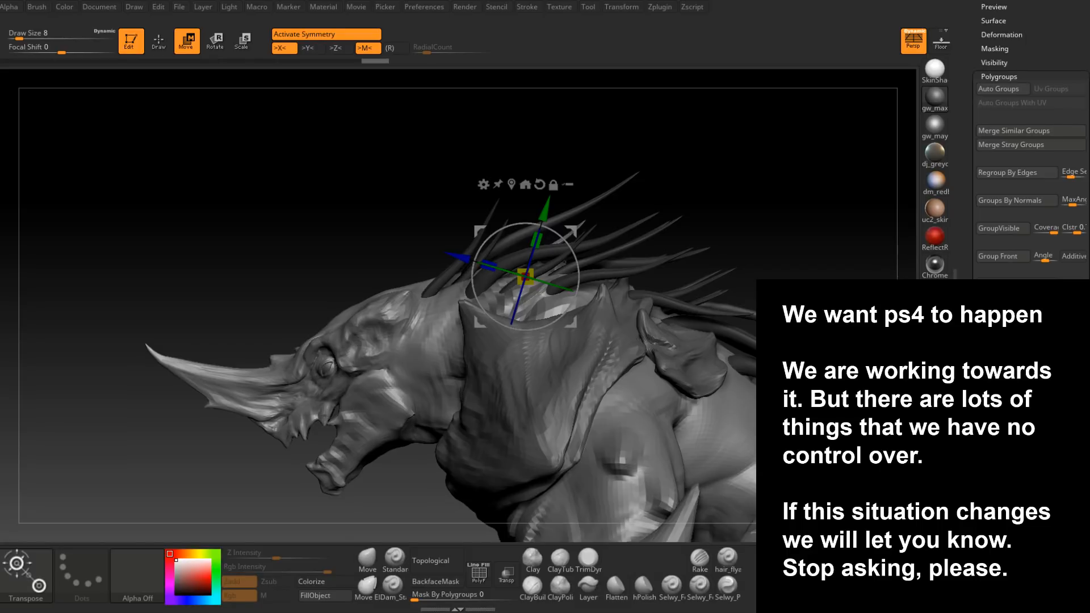
- Switch to Discord and enlarge the three creature paintovers in the character-art channel one after another
left_click_drag(1089, 16, 658, 8)
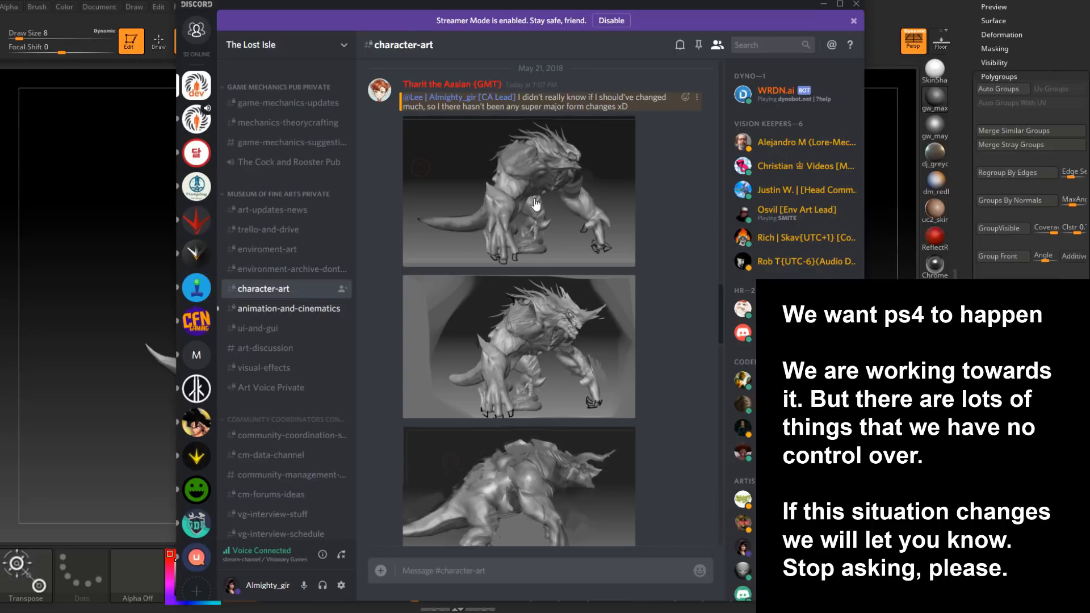
left_click(590, 193)
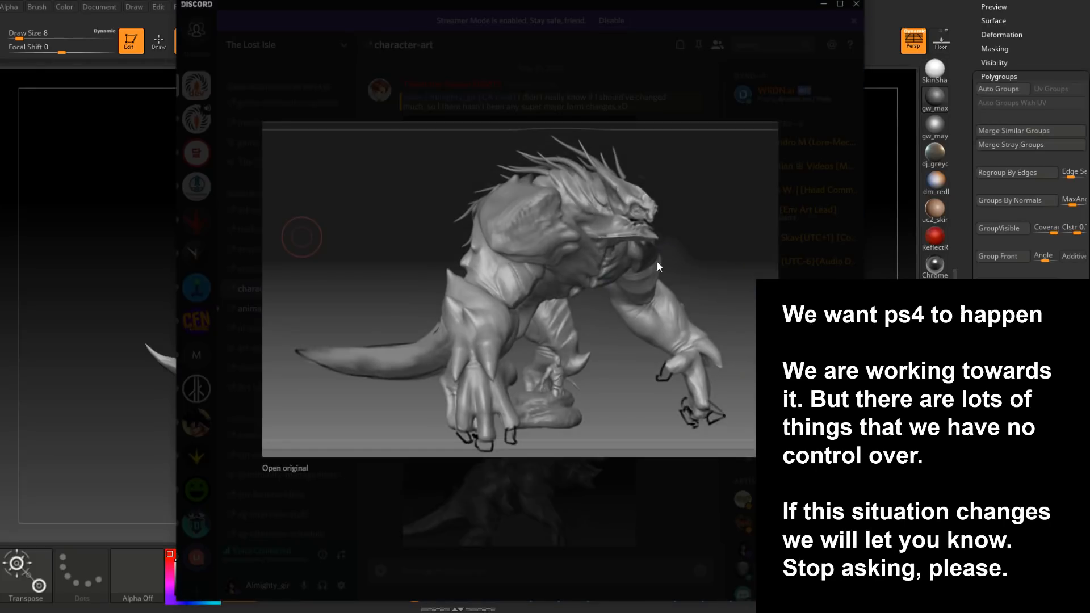
left_click(567, 479)
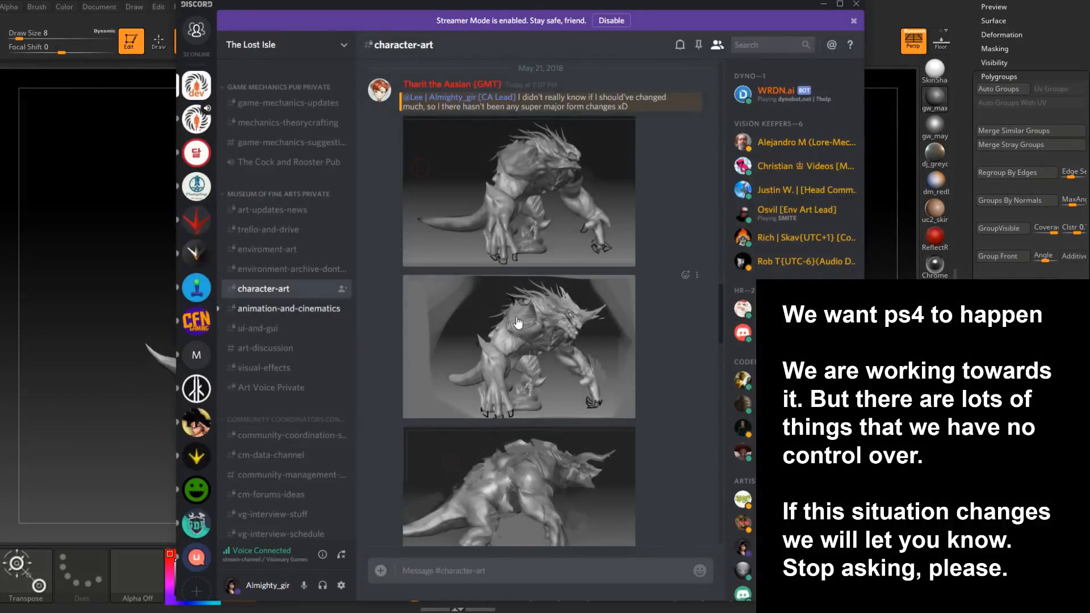
left_click(565, 390)
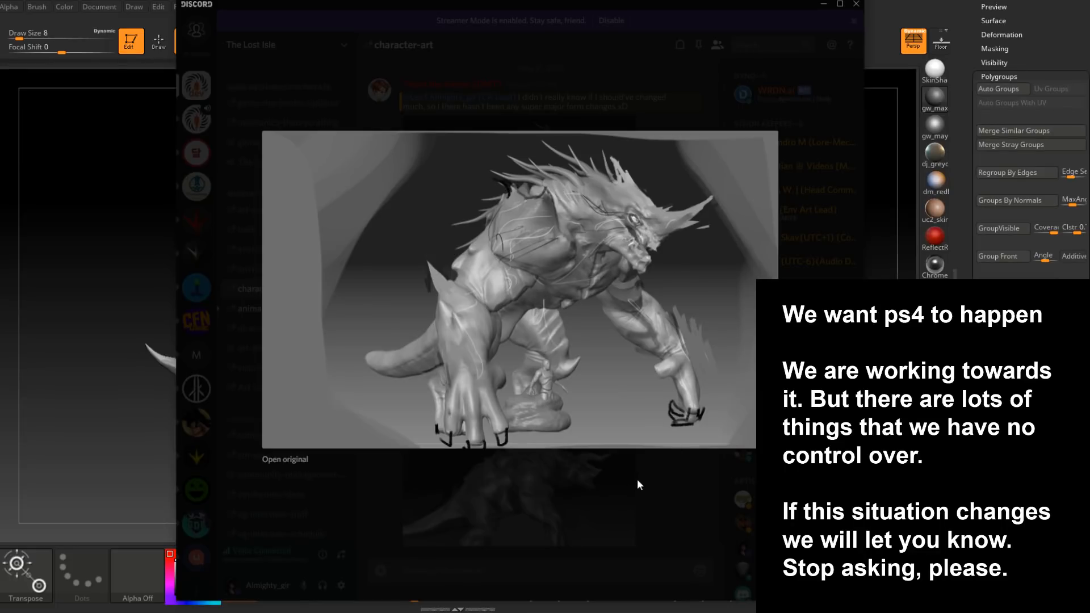
left_click(577, 476)
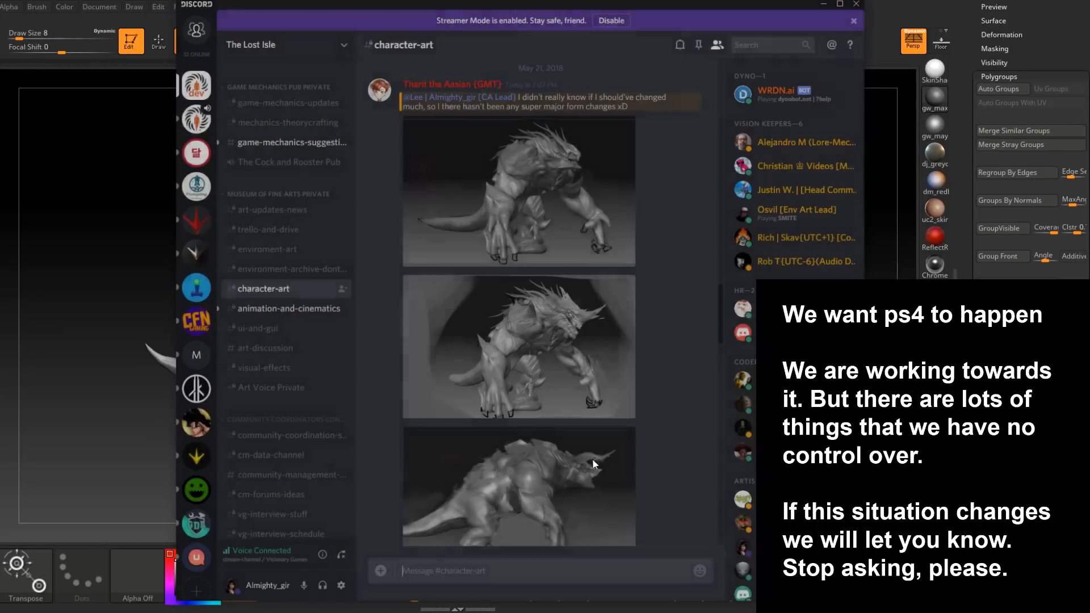
left_click(565, 468)
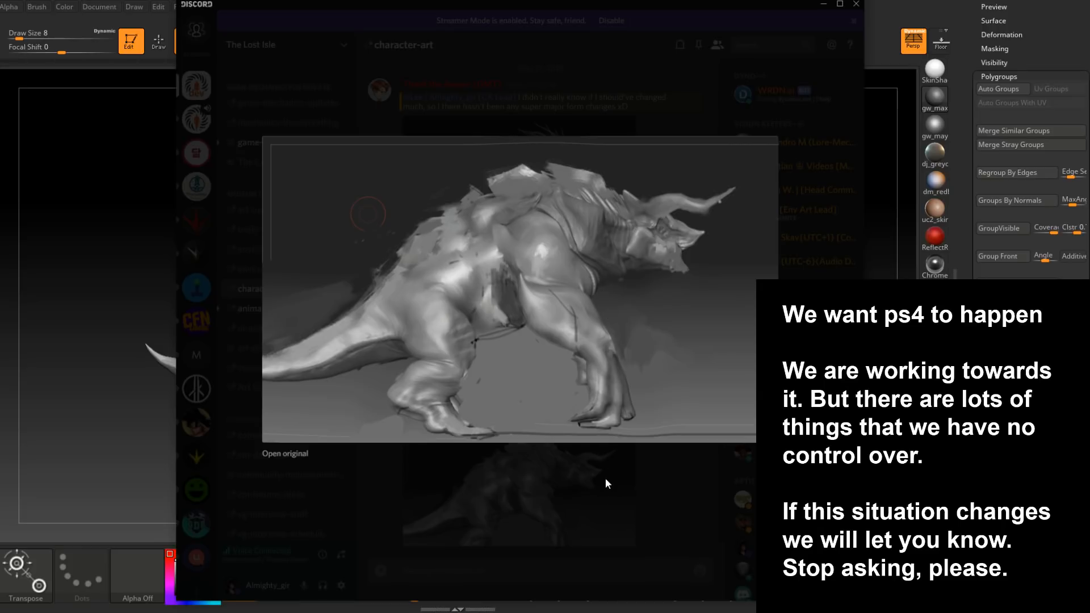
left_click(587, 486)
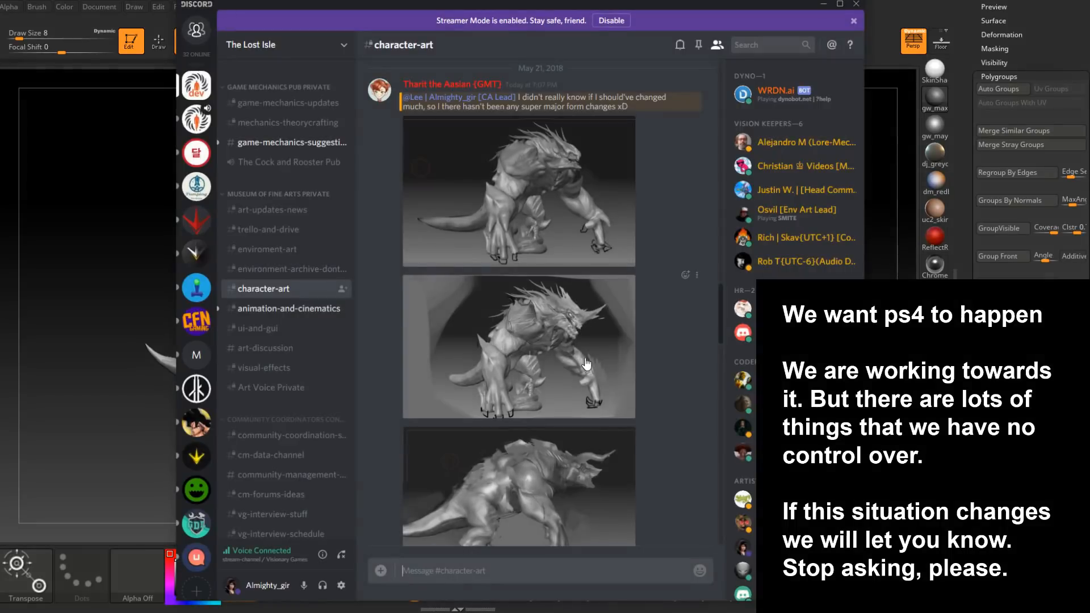
- Enlarge the kneeling creature sketch in the Discord channel, revisit the second horned paintover, and switch back to ZBrush
scroll(587, 364, "down", 3)
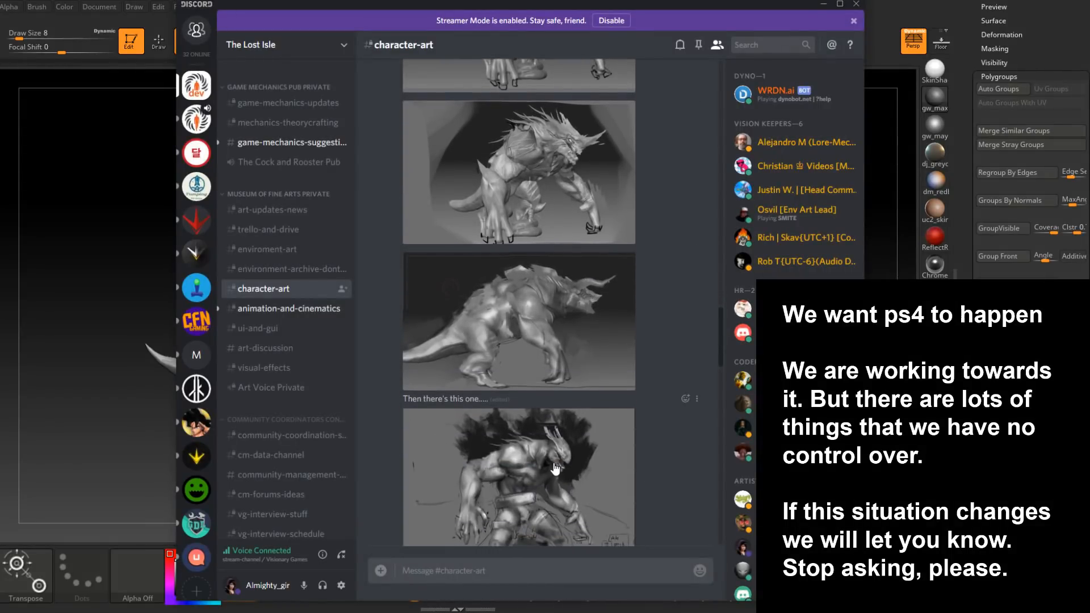
left_click(555, 468)
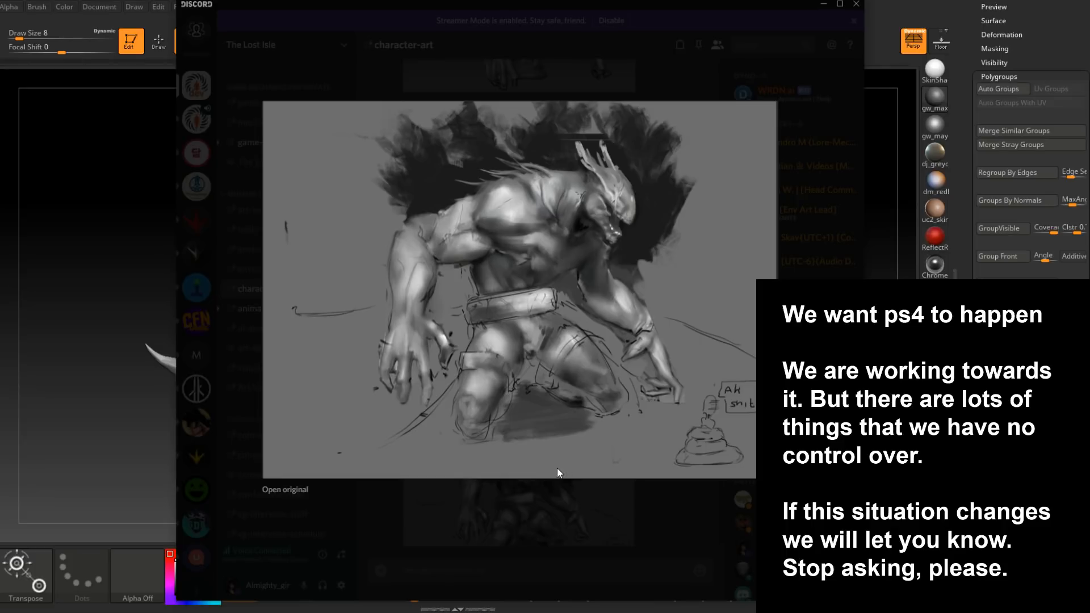
left_click(598, 513)
scroll(554, 333, "up", 2)
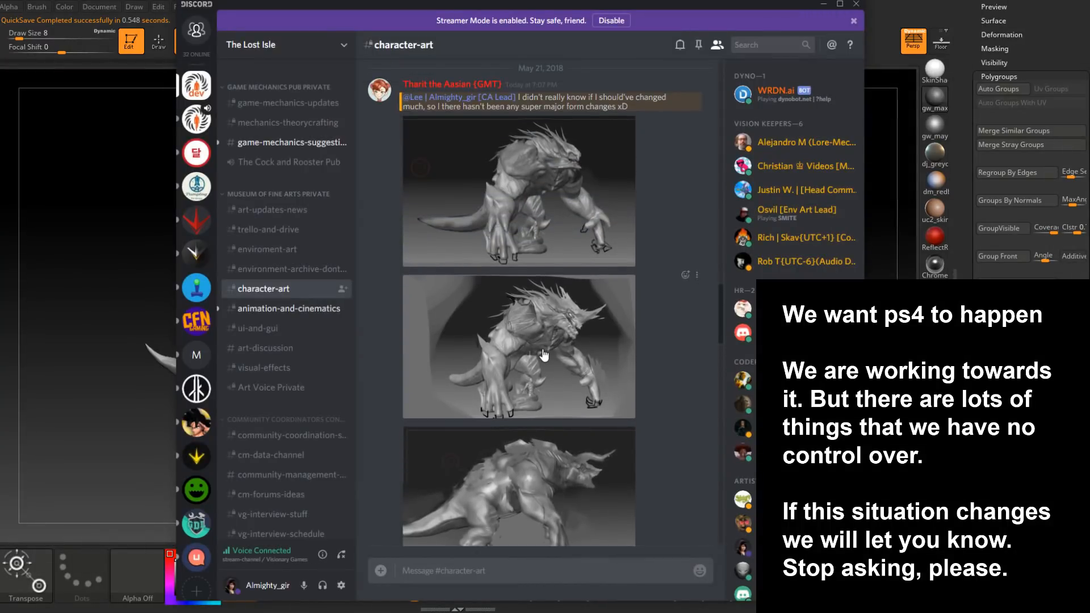
left_click(544, 351)
left_click_drag(676, 2, 662, 66)
key("alt+Tab")
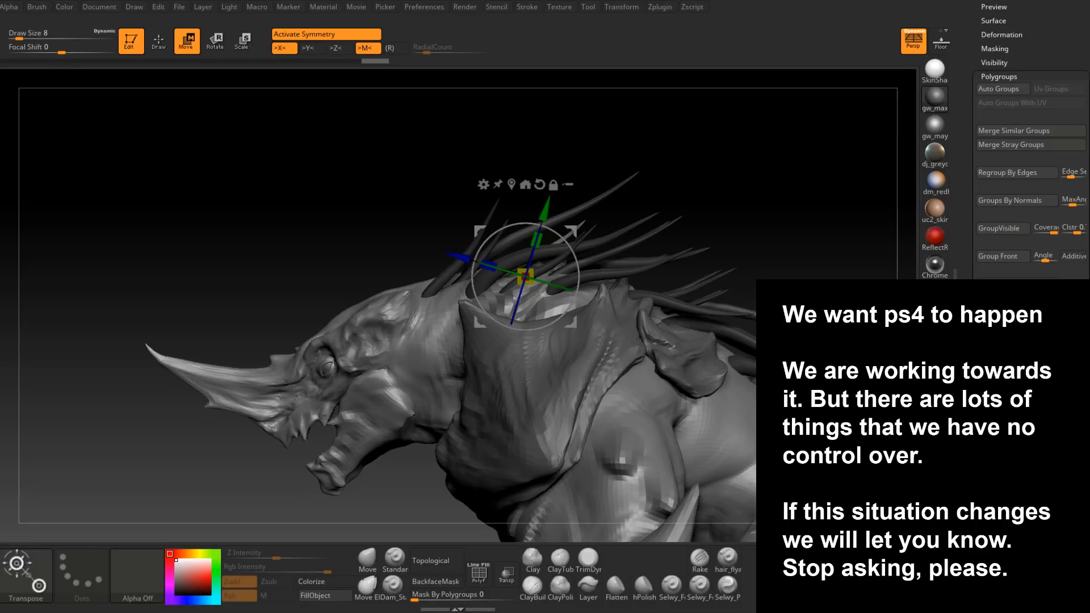
- Leave the gizmo for Draw mode, select the boss body, and work the neck behind the jaw with ClayBuildup, raising the draw size to 37
left_click_drag(771, 232, 745, 309)
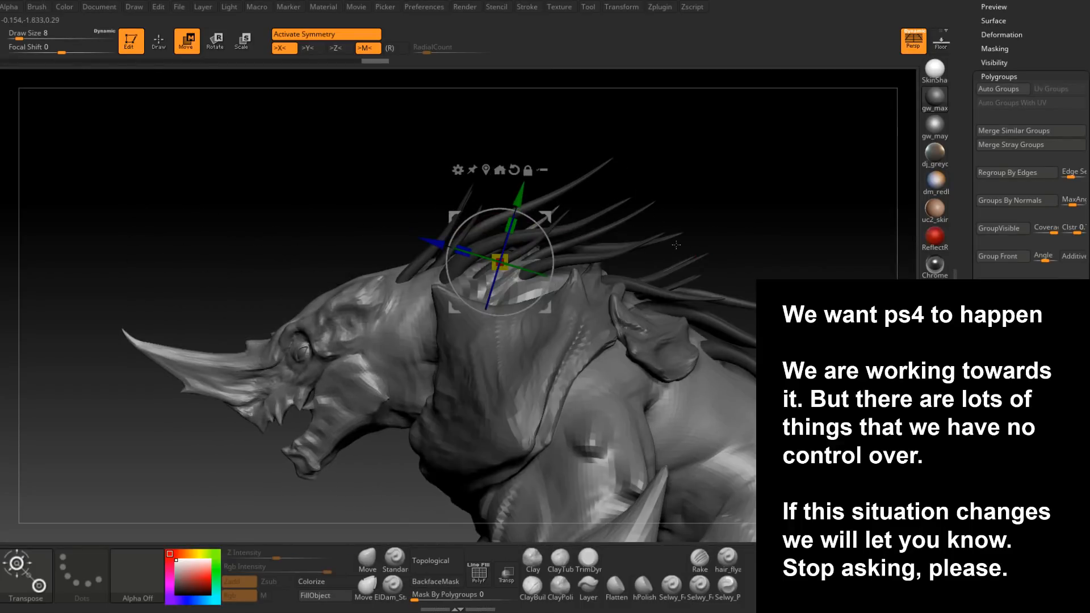
left_click(159, 43)
mouse_move(398, 341)
right_mouse_down()
mouse_move(500, 352)
mouse_move(517, 341)
mouse_move(534, 378)
mouse_move(515, 398)
right_mouse_up()
left_click(537, 381, "alt")
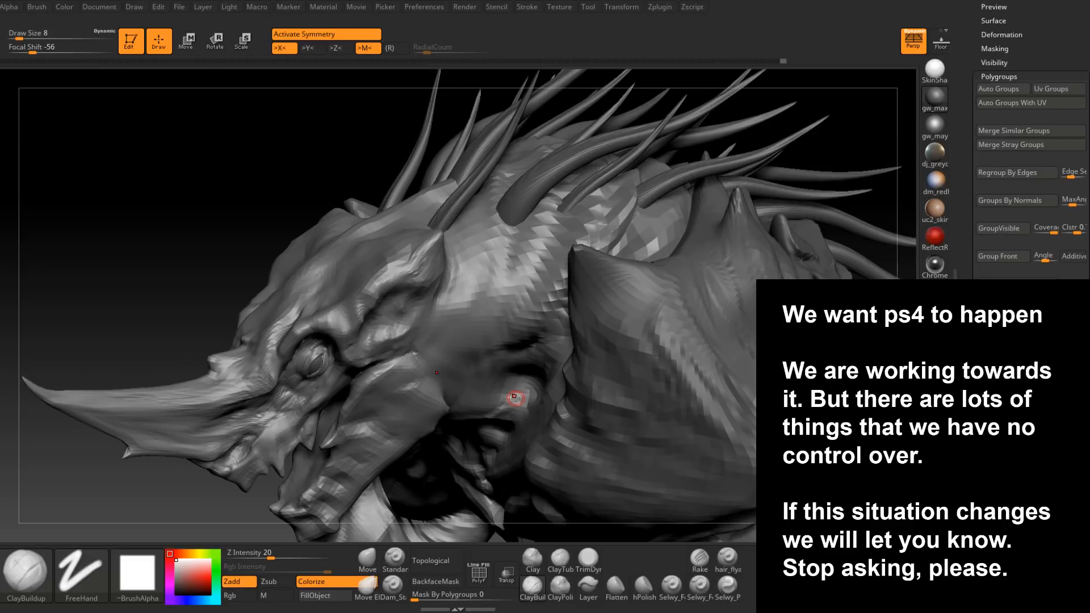
left_click_drag(515, 398, 551, 377)
right_click_drag(551, 376, 555, 361)
key("s")
left_click_drag(555, 359, 566, 359)
right_click_drag(569, 356, 558, 350)
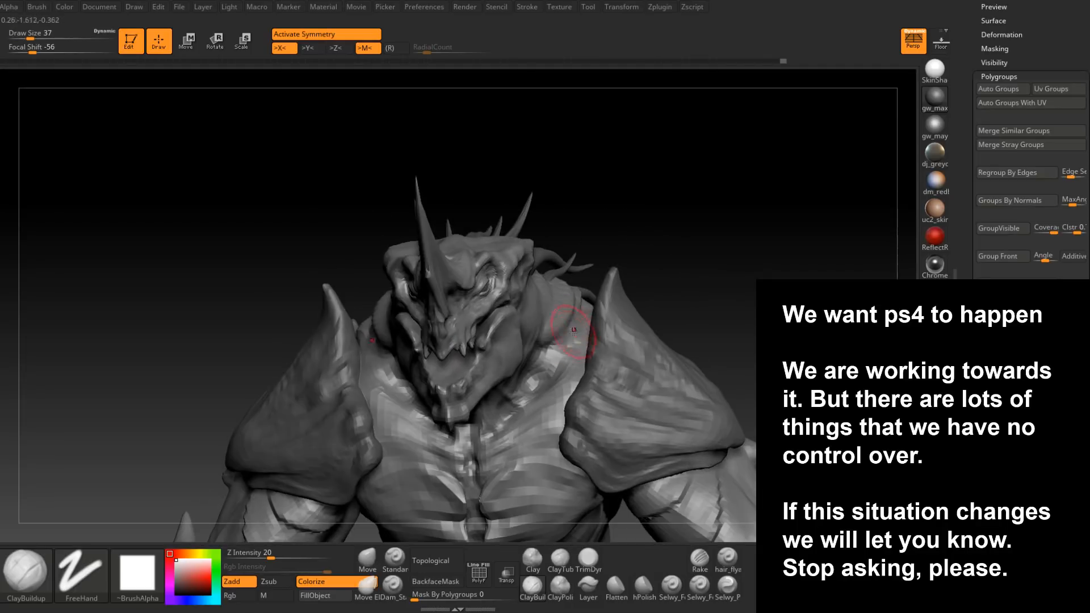
- Set the draw size to 29 and smooth out the uneven dents across the creature's wrist below the forearm spikes
key("s")
left_click_drag(559, 345, 563, 346)
mouse_move(563, 346)
right_mouse_down()
mouse_move(578, 331)
mouse_move(545, 338)
mouse_move(597, 294)
mouse_move(591, 309)
mouse_move(572, 270)
mouse_move(544, 314)
mouse_move(563, 340)
mouse_move(519, 327)
mouse_move(525, 353)
mouse_move(574, 348)
mouse_move(611, 404)
mouse_move(536, 370)
mouse_move(567, 312)
mouse_move(705, 305)
mouse_move(597, 311)
mouse_move(557, 397)
mouse_move(582, 349)
mouse_move(623, 357)
mouse_move(591, 342)
mouse_move(593, 353)
mouse_move(613, 340)
mouse_move(704, 244)
mouse_move(573, 364)
mouse_move(714, 334)
mouse_move(654, 309)
mouse_move(582, 402)
mouse_move(500, 324)
mouse_move(486, 343)
right_mouse_up()
key("space")
key("shift")
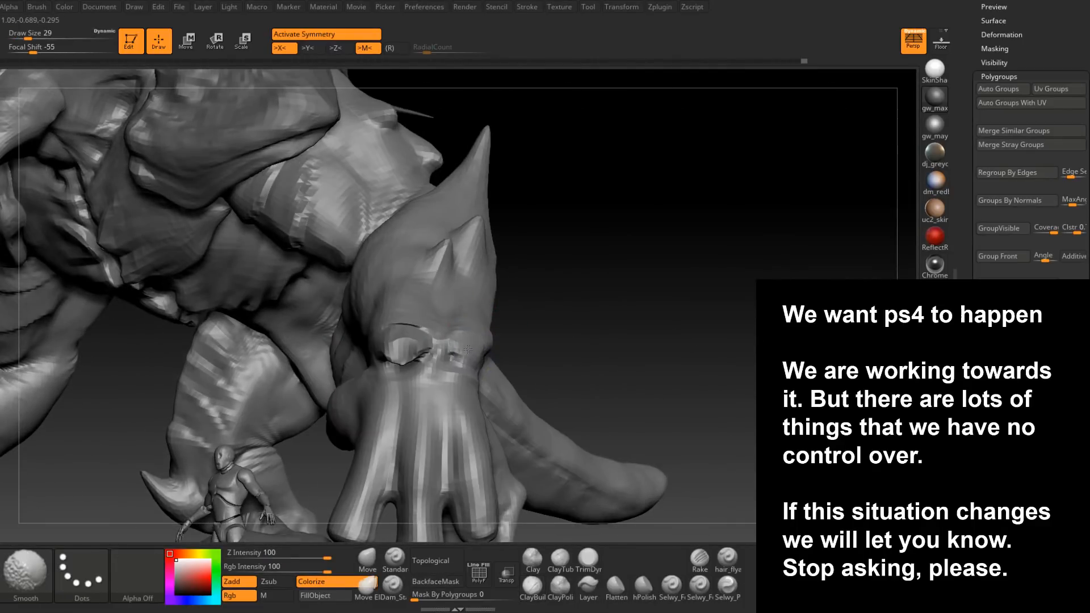
left_click_drag(411, 348, 400, 348, "shift")
mouse_move(400, 347)
right_mouse_down()
mouse_move(407, 362)
mouse_move(448, 359)
right_mouse_up()
left_click_drag(432, 355, 423, 348, "shift")
mouse_move(448, 354)
right_mouse_down()
mouse_move(412, 354)
mouse_move(450, 390)
right_mouse_up()
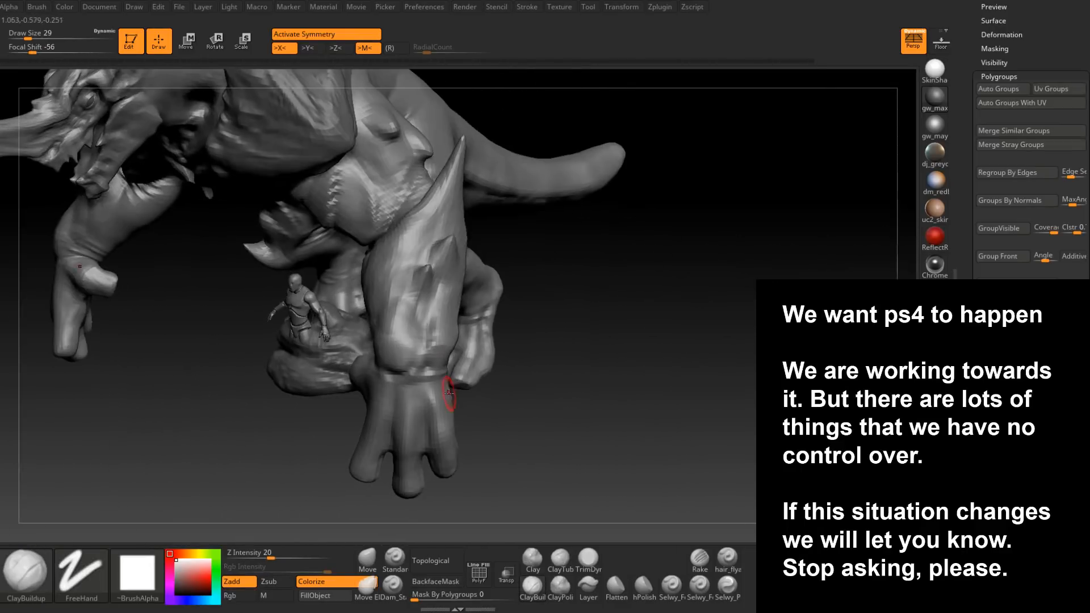
- Save the boss tool as JungleBoss.ztl in the Boss folder and bring the whole creature into view
scroll(1028, 142, "up", 5)
left_click(1059, 25)
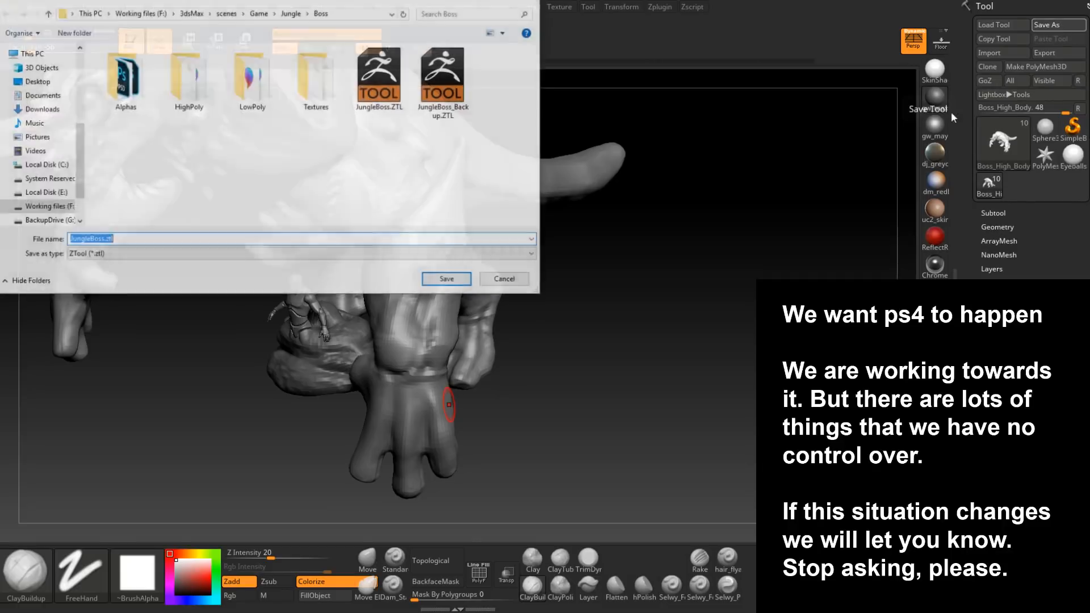
left_click(451, 283)
left_click(581, 309)
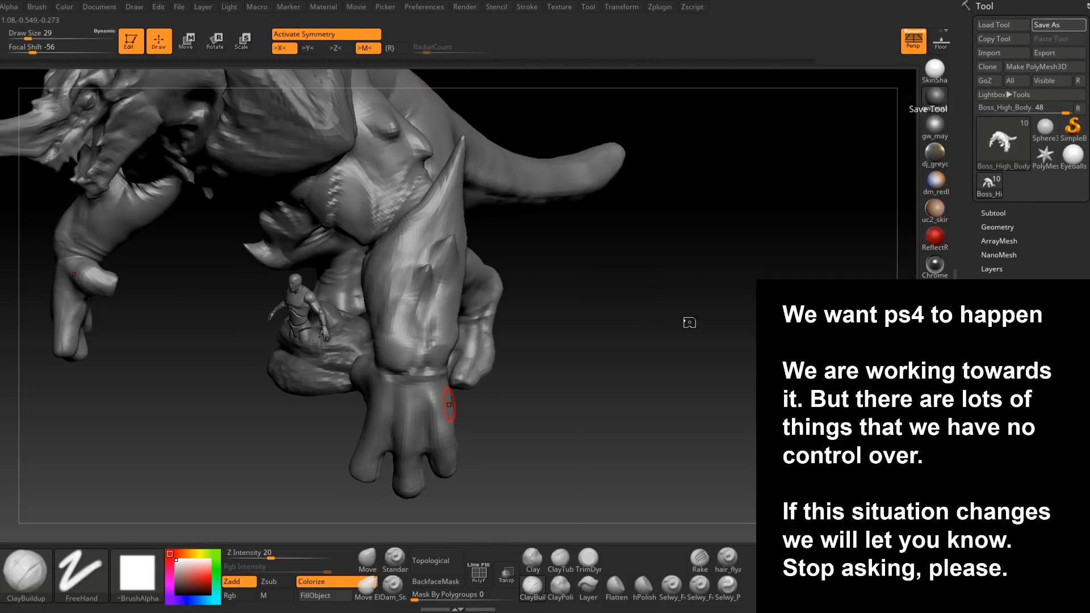
left_click(1059, 25)
left_click(507, 279)
mouse_move(593, 312)
left_mouse_down("alt")
mouse_move(623, 345)
mouse_move(638, 290)
mouse_move(616, 317)
mouse_move(621, 305)
mouse_move(690, 257)
mouse_move(679, 287)
mouse_move(676, 276)
left_mouse_up("alt")
right_click(676, 276)
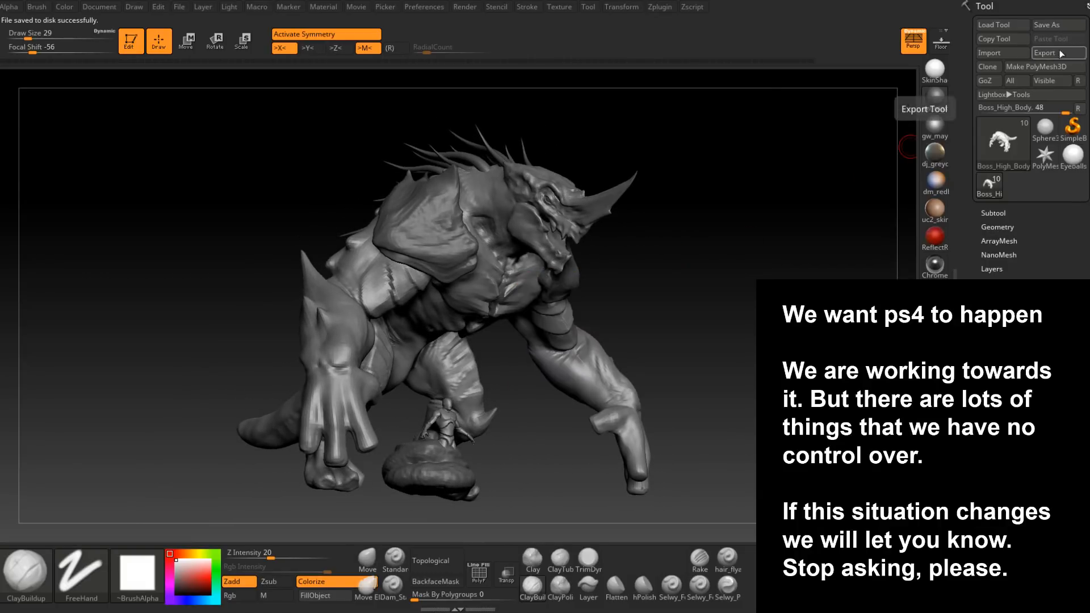
- Load the finished crystal boss tool and examine its proportions and silhouette from the front, below, and both sides
left_click(1010, 24)
double_click(446, 80)
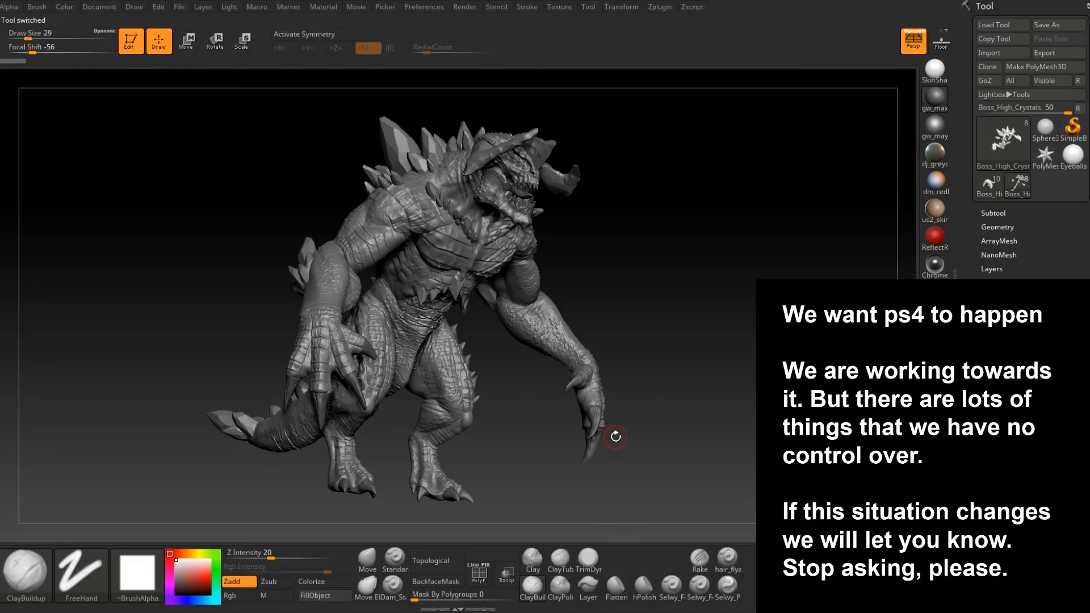
mouse_move(631, 223)
left_mouse_down()
mouse_move(639, 234)
mouse_move(586, 243)
mouse_move(657, 221)
mouse_move(639, 218)
mouse_move(701, 224)
mouse_move(653, 242)
mouse_move(674, 237)
mouse_move(647, 232)
left_mouse_up()
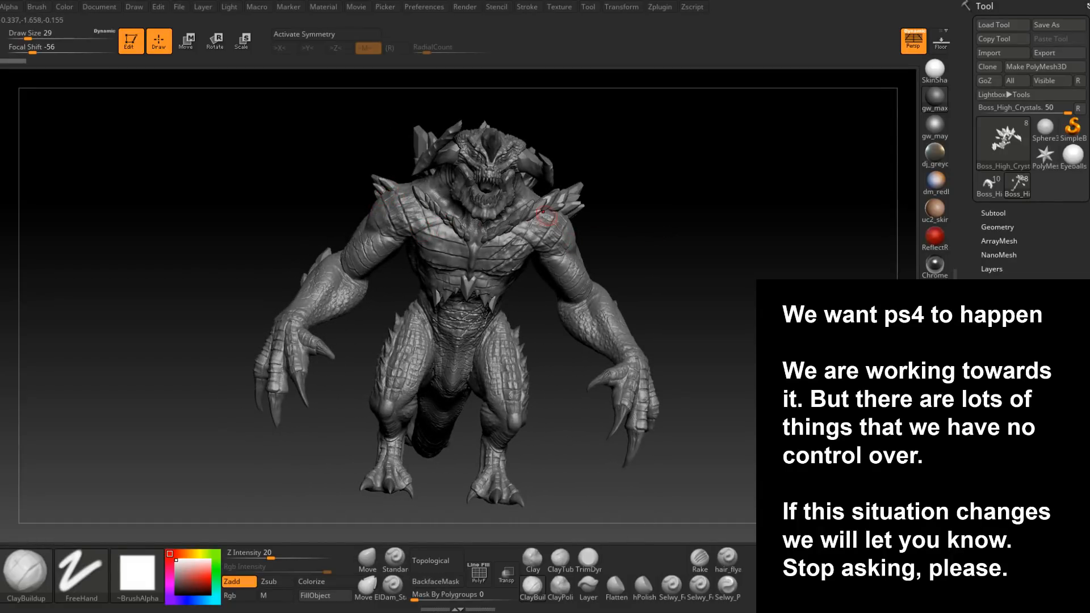
left_click_drag(622, 245, 551, 295)
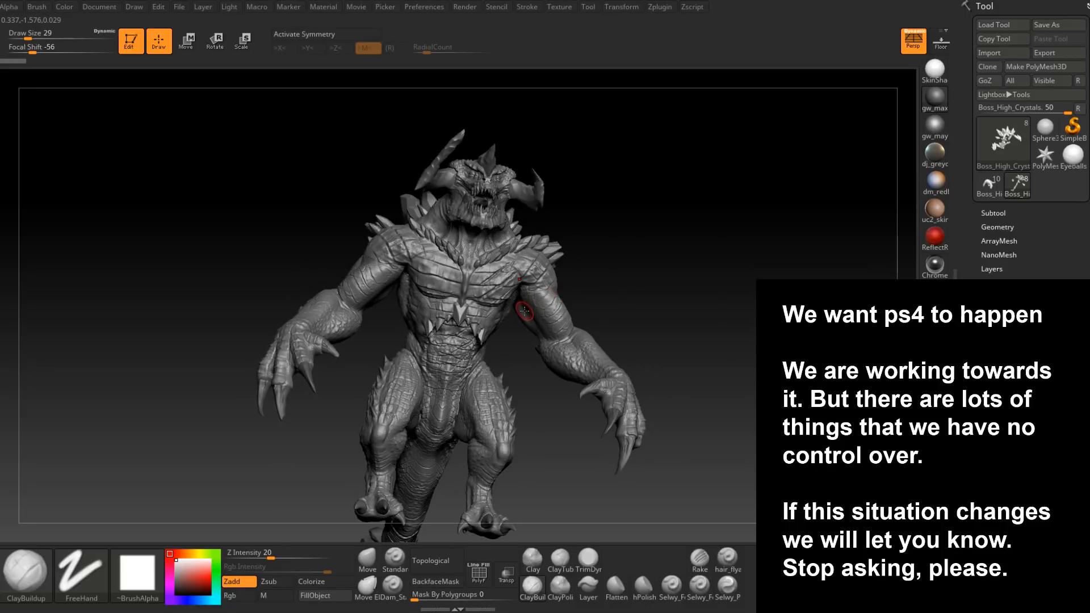
left_click_drag(576, 302, 609, 326)
mouse_move(613, 327)
left_mouse_down()
mouse_move(623, 319)
mouse_move(609, 357)
mouse_move(603, 248)
mouse_move(648, 259)
mouse_move(574, 253)
mouse_move(591, 233)
mouse_move(602, 240)
mouse_move(608, 224)
mouse_move(591, 219)
left_mouse_up()
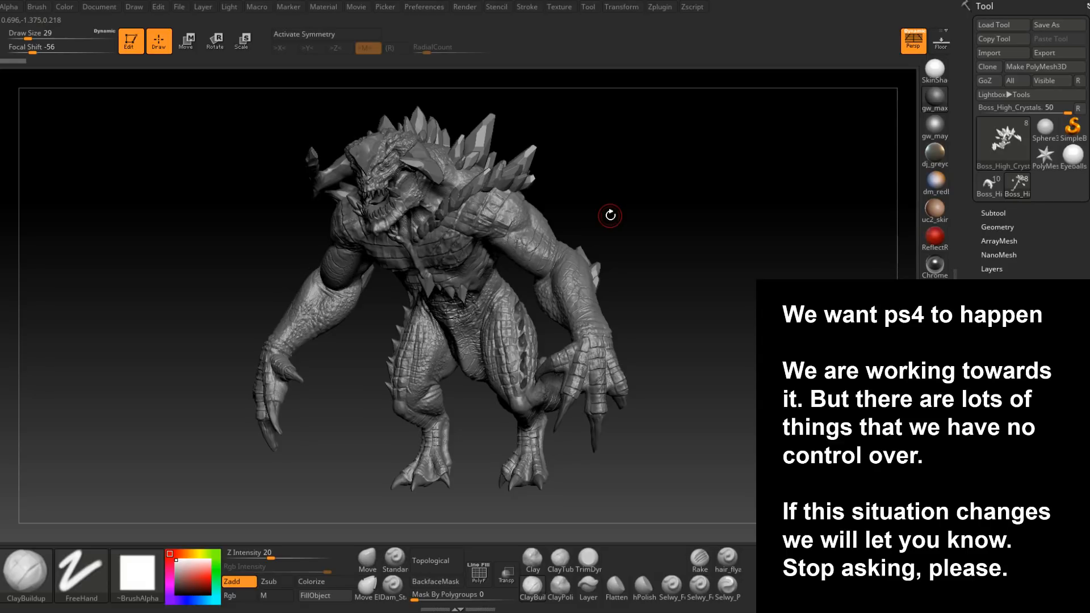
left_click_drag(587, 194, 532, 188)
left_click_drag(609, 178, 575, 173)
left_click_drag(638, 205, 609, 332)
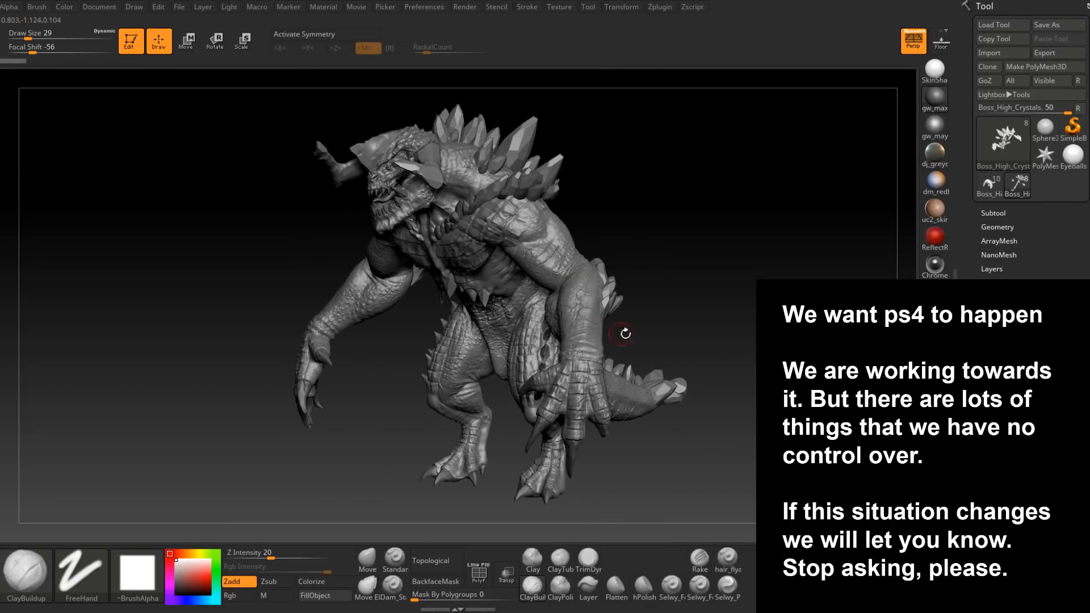
left_click_drag(680, 277, 782, 255)
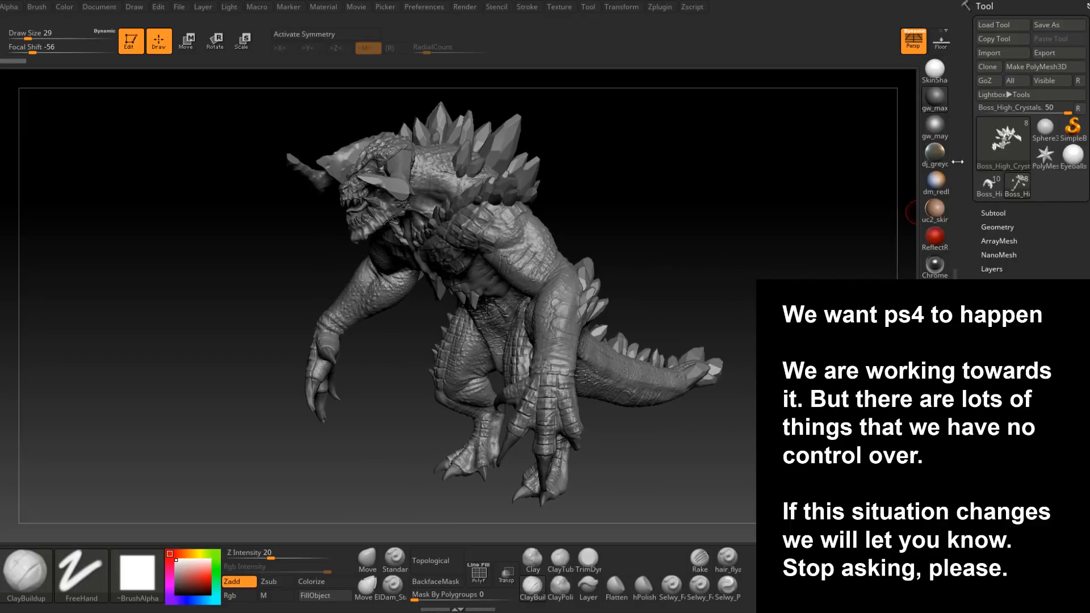
left_click_drag(704, 199, 714, 191)
- Alternate between the jungle boss and crystal boss tools to compare their silhouettes, ending on the jungle boss
left_click(989, 185)
mouse_move(774, 256)
left_mouse_down()
mouse_move(772, 244)
mouse_move(697, 259)
mouse_move(712, 246)
mouse_move(718, 261)
mouse_move(719, 247)
mouse_move(748, 246)
mouse_move(736, 234)
mouse_move(767, 244)
left_mouse_up()
left_click_drag(874, 327, 738, 309, "alt")
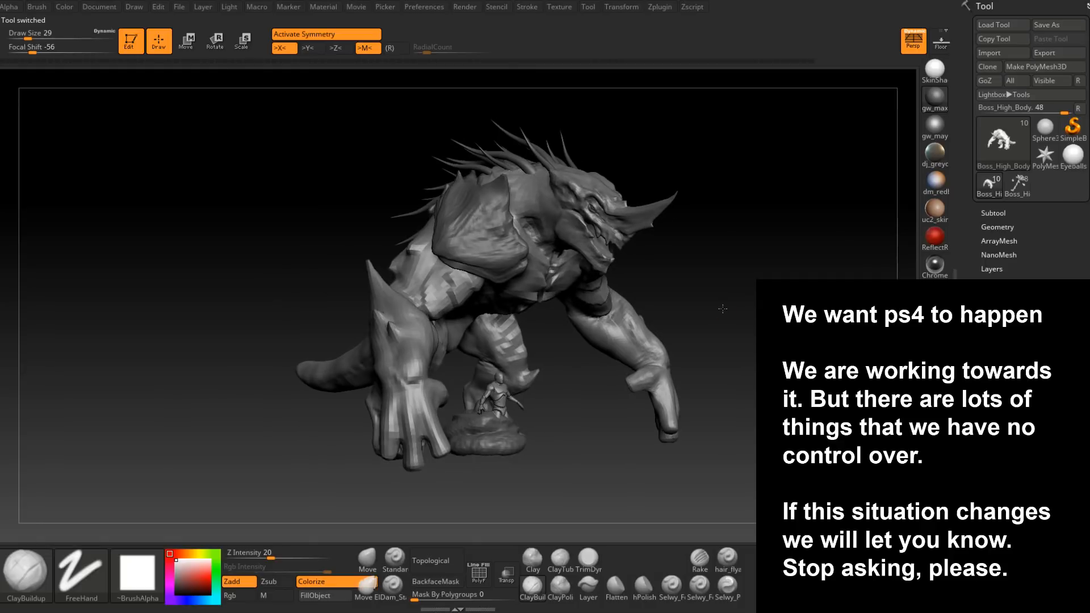
left_click(1020, 187)
left_click(987, 194)
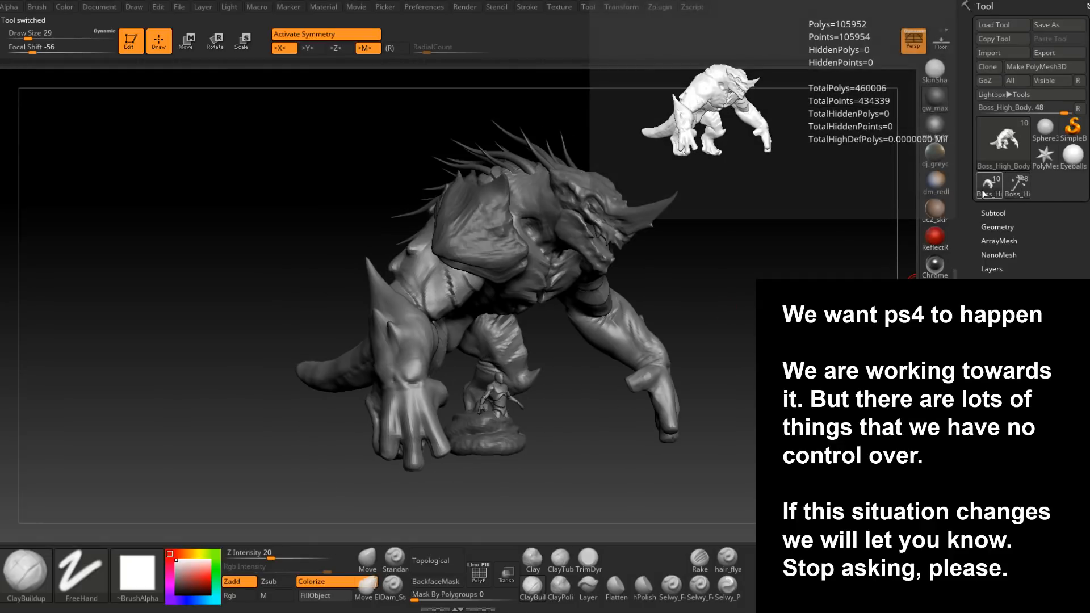
left_click(1015, 193)
left_click(987, 193)
left_click(1019, 190)
left_click(993, 190)
left_click(1024, 188)
left_click(993, 189)
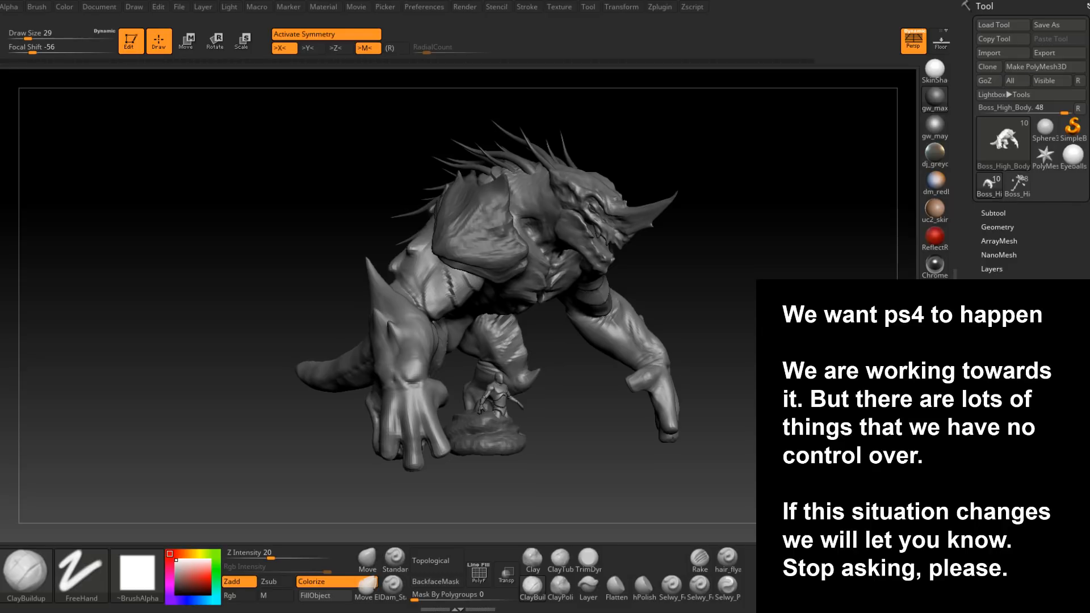
- Append a Sphere3D as a new subtool to the jungle boss
mouse_move(723, 334)
right_mouse_down()
mouse_move(797, 332)
mouse_move(621, 335)
mouse_move(538, 405)
mouse_move(492, 382)
mouse_move(690, 375)
mouse_move(710, 409)
mouse_move(719, 378)
mouse_move(687, 381)
mouse_move(698, 360)
mouse_move(698, 394)
mouse_move(738, 343)
right_mouse_up()
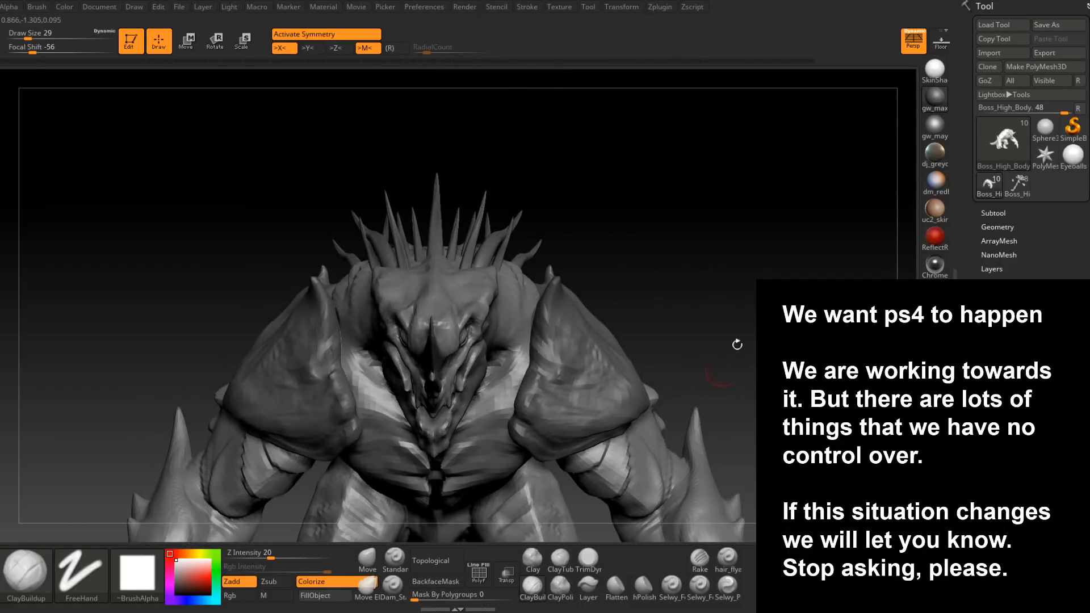
left_click(1001, 211)
key("F1")
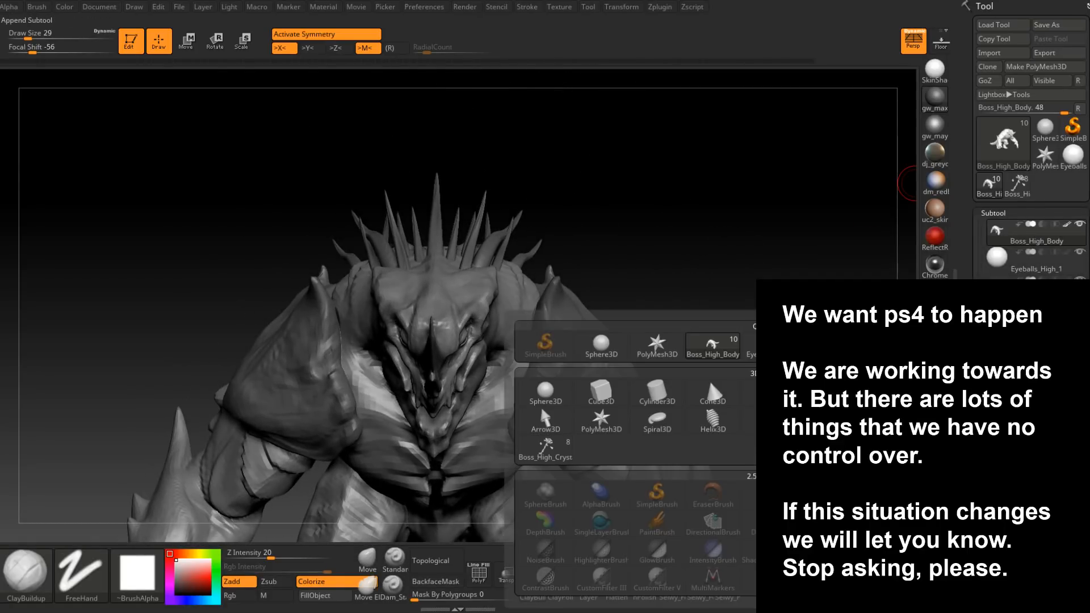
right_click_drag(874, 343, 693, 370, "alt")
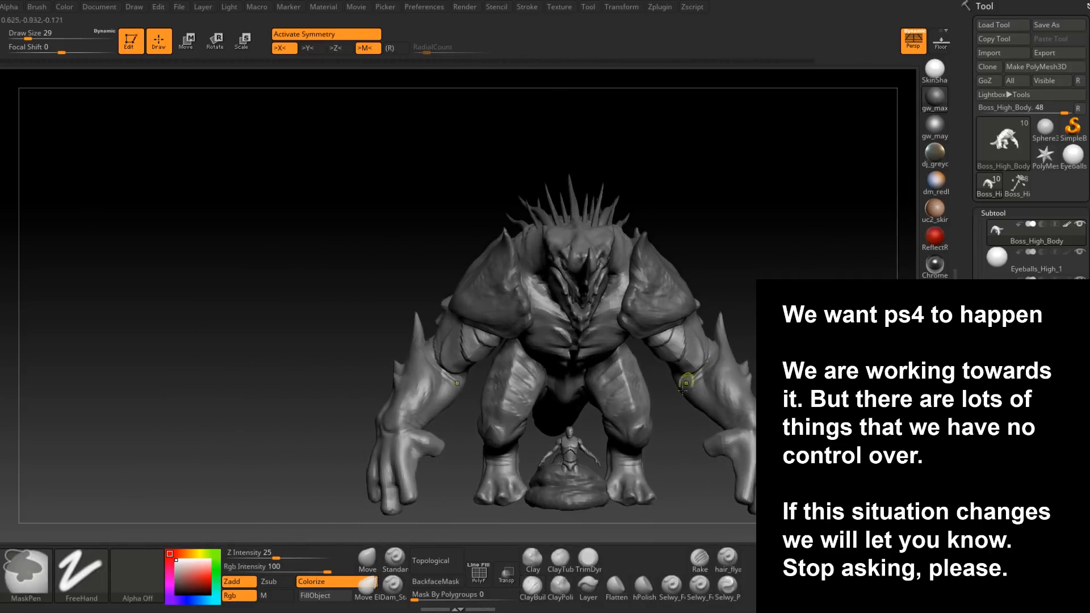
right_click_drag(657, 488, 633, 377, "alt")
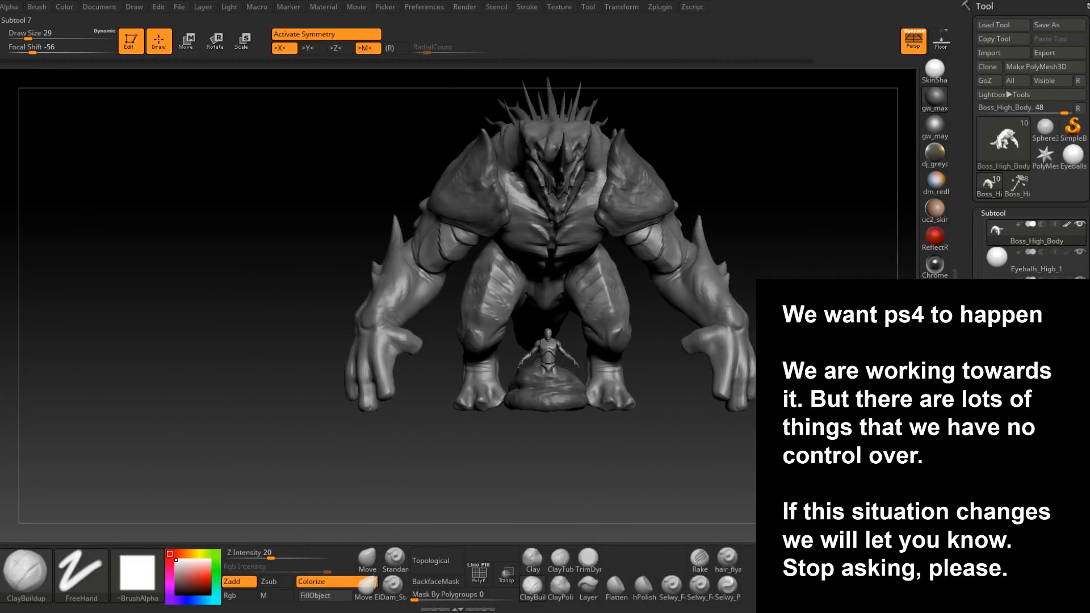
left_click_drag(981, 318, 980, 342)
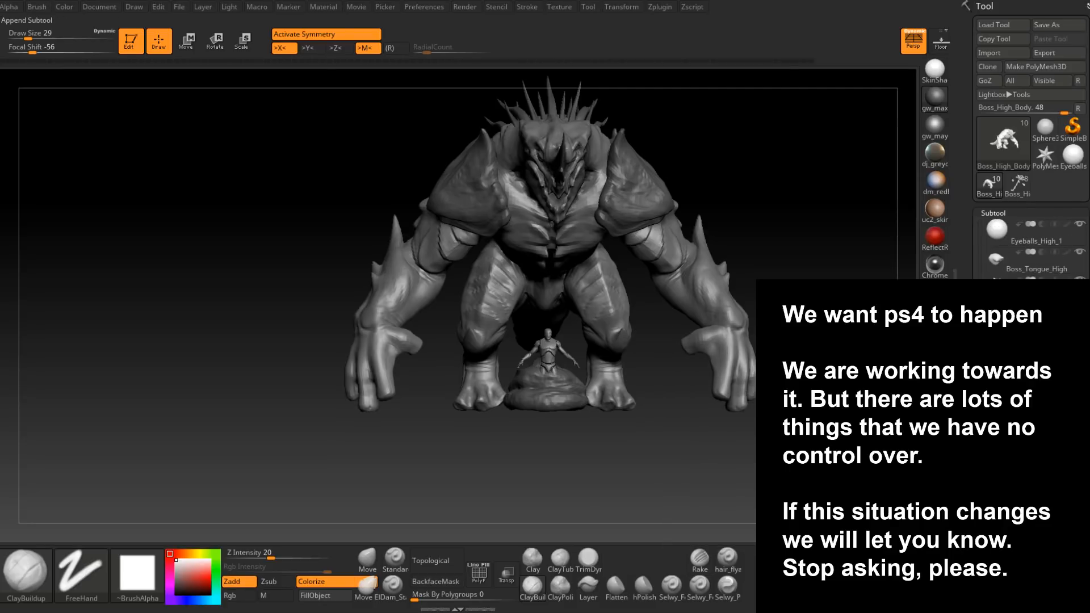
left_click(1000, 500)
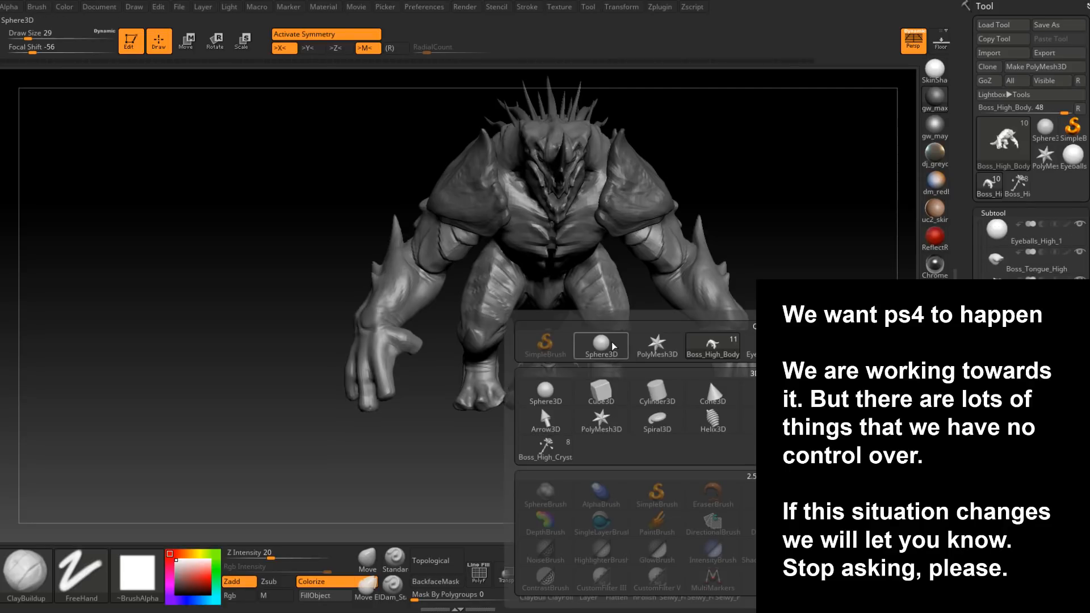
mouse_move(603, 352)
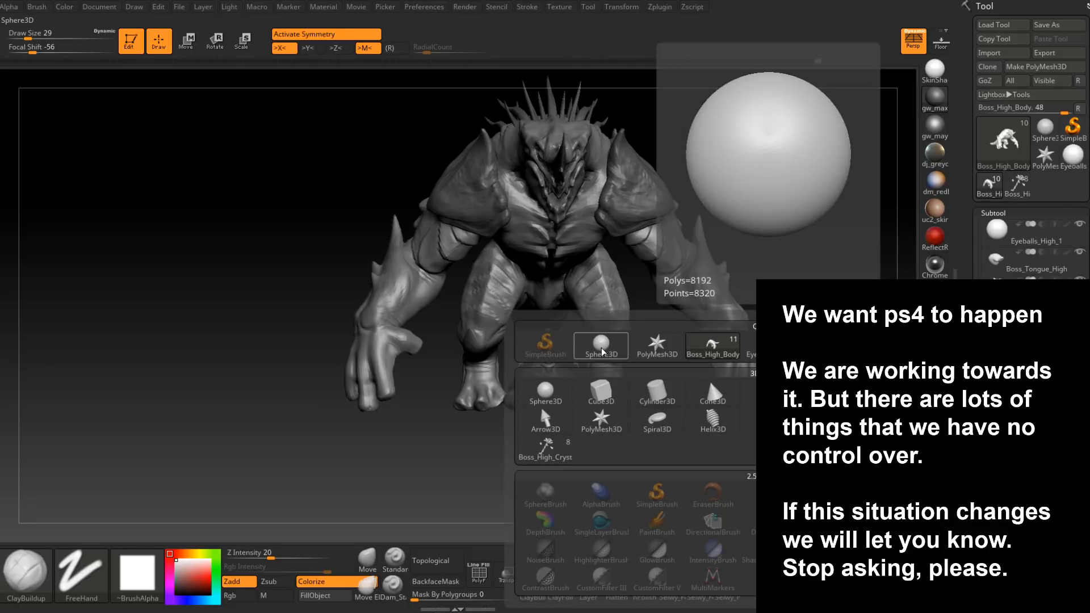
left_click(602, 351)
scroll(1000, 216, "down", 3)
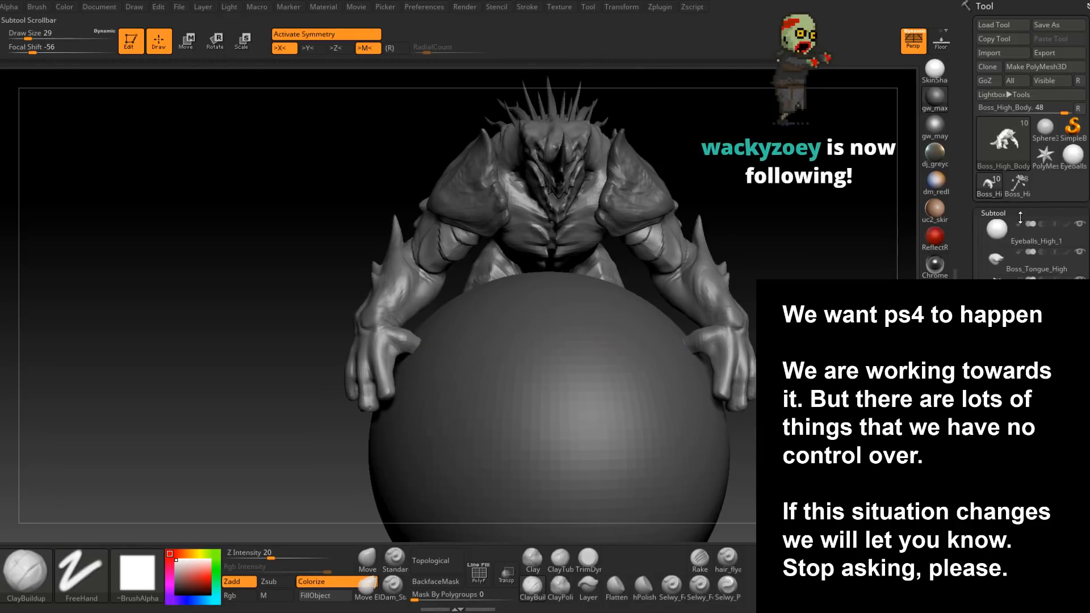
- Select the appended sphere, scale it down, and move it up onto the top of the creature's head
left_click(663, 457, "alt")
right_click_drag(682, 445, 659, 412, "ctrl")
key("e")
left_click_drag(528, 415, 515, 482)
right_click_drag(704, 386, 653, 378, "shift")
left_click_drag(576, 368, 476, 97)
right_click_drag(523, 127, 573, 307, "alt")
left_click_drag(481, 144, 474, 197)
right_click_drag(513, 180, 721, 132, "shift")
- Return to Draw mode with X symmetry on for the sphere and choose the Move brush at draw size 167
left_click(159, 41)
right_click_drag(619, 322, 647, 355, "alt")
right_click_drag(648, 354, 681, 404, "ctrl")
right_click_drag(681, 404, 622, 358)
key("x")
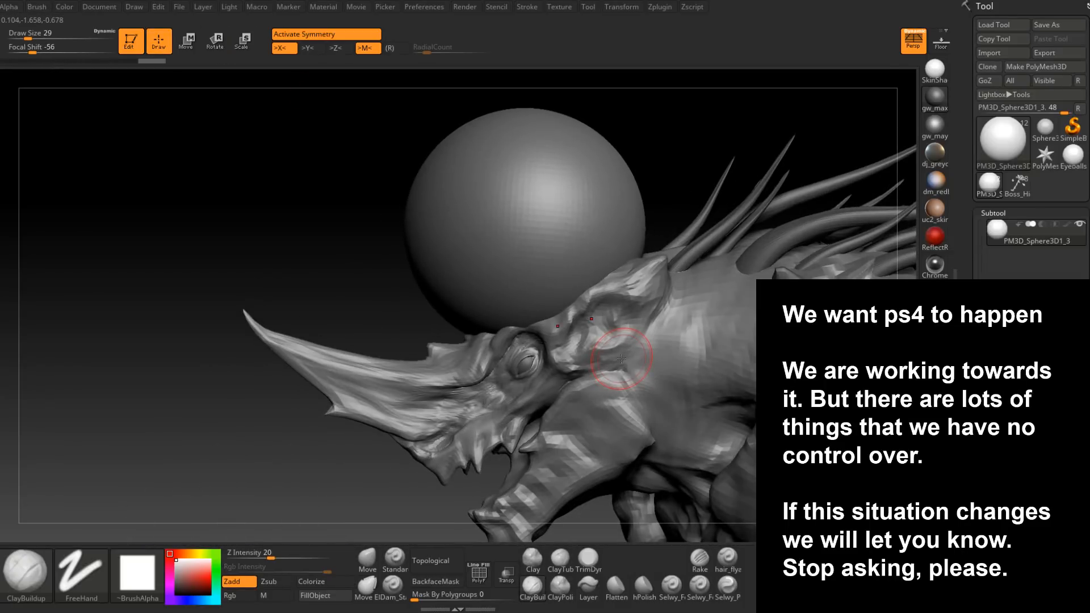
right_click_drag(524, 322, 503, 320)
left_click_drag(503, 324, 522, 326)
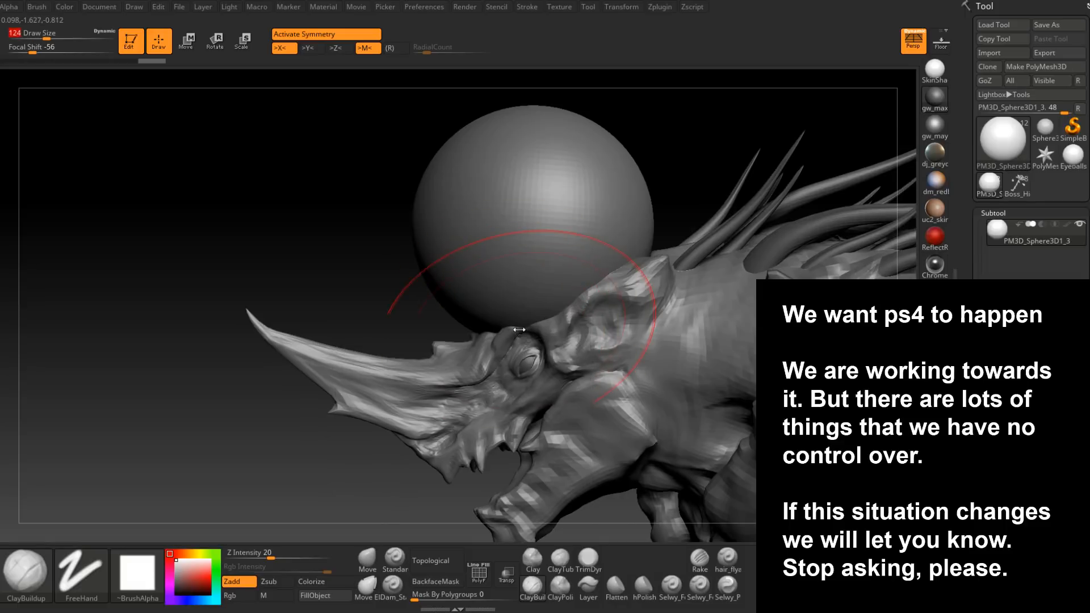
left_click(367, 559)
mouse_move(514, 275)
right_mouse_down("alt")
mouse_move(452, 335)
mouse_move(480, 349)
right_mouse_up("alt")
key("space")
left_click_drag(480, 349, 432, 353)
key("space")
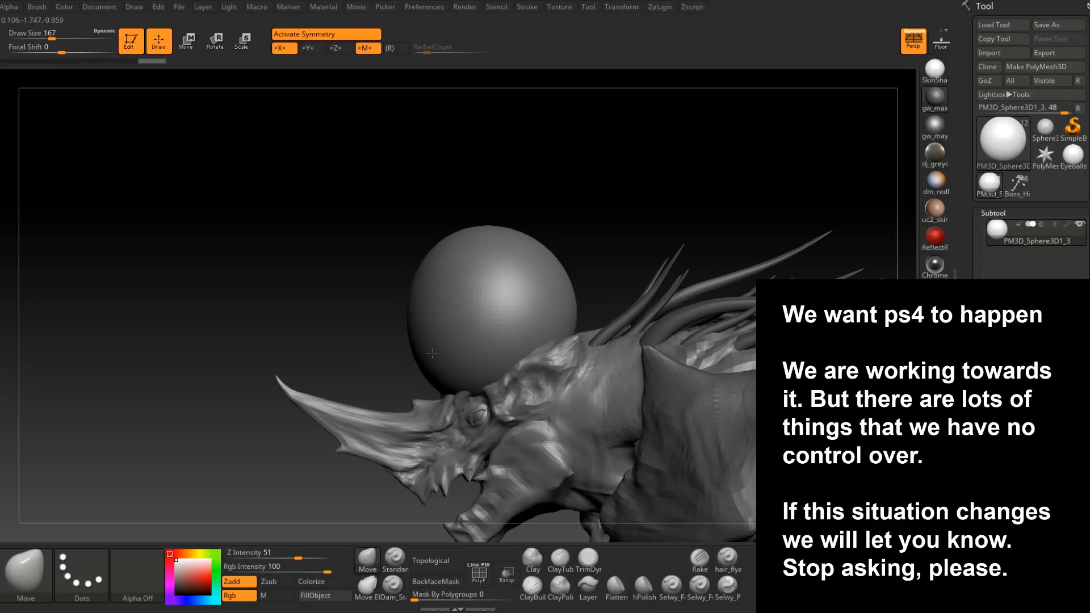
- Reshape the sphere's lower edge above the head with the Move brush, reducing the draw size to 87 and then 68
right_click_drag(432, 353, 554, 351)
key("space")
left_click_drag(560, 352, 554, 351)
mouse_move(516, 348)
right_mouse_down()
mouse_move(570, 343)
mouse_move(544, 382)
right_mouse_up()
key("space")
left_click_drag(544, 387, 539, 387)
mouse_move(538, 387)
right_mouse_down()
mouse_move(517, 378)
mouse_move(538, 387)
right_mouse_up()
key("space")
left_click_drag(538, 386, 535, 385)
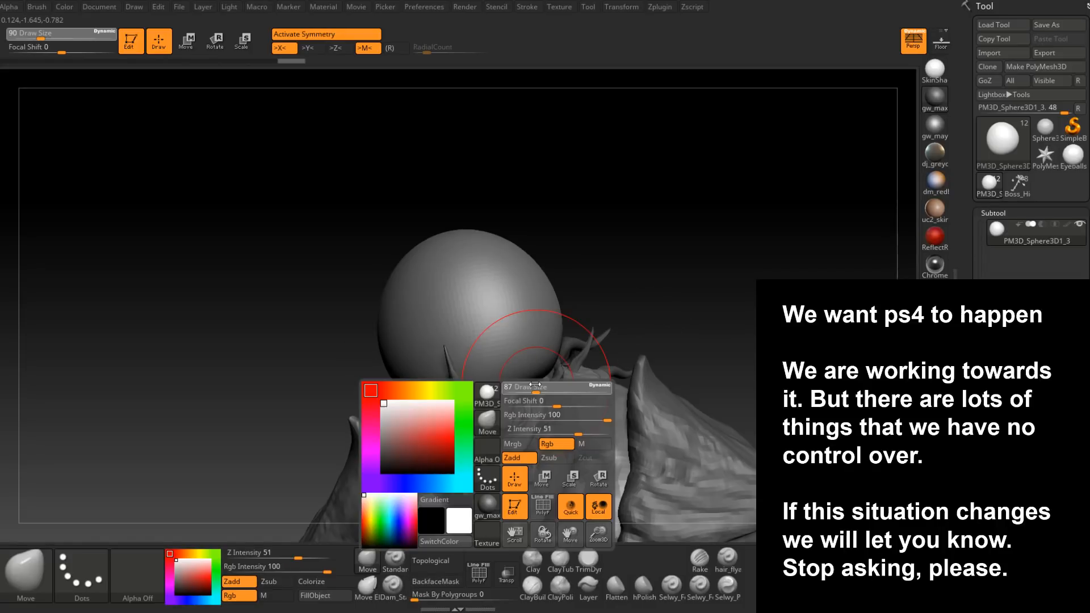
right_click_drag(619, 377, 581, 373)
key("space")
left_click_drag(581, 372, 571, 369)
right_click_drag(619, 364, 585, 364)
left_click_drag(574, 367, 593, 361)
- Pull in the sphere's lower sides with the Move brush at draw size 71 and smooth the surface
mouse_move(602, 361)
right_mouse_down()
mouse_move(605, 341)
mouse_move(594, 350)
right_mouse_up()
key("space")
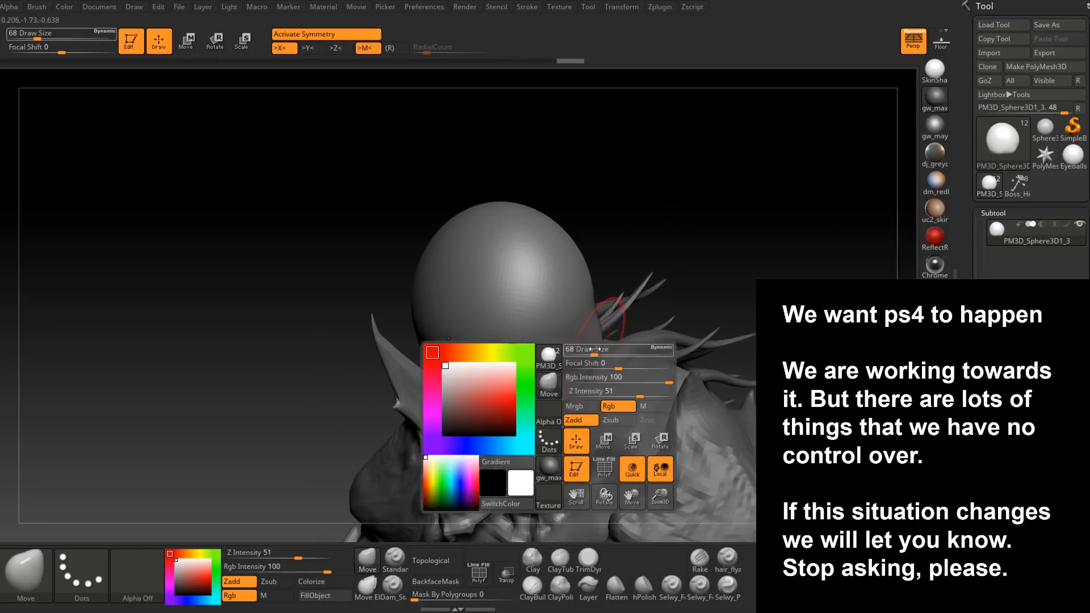
left_click_drag(594, 349, 592, 349)
key("shift")
mouse_move(496, 348)
right_mouse_down()
mouse_move(476, 360)
mouse_move(521, 373)
right_mouse_up()
left_click_drag(545, 386, 623, 335, "shift")
right_click_drag(624, 335, 630, 366)
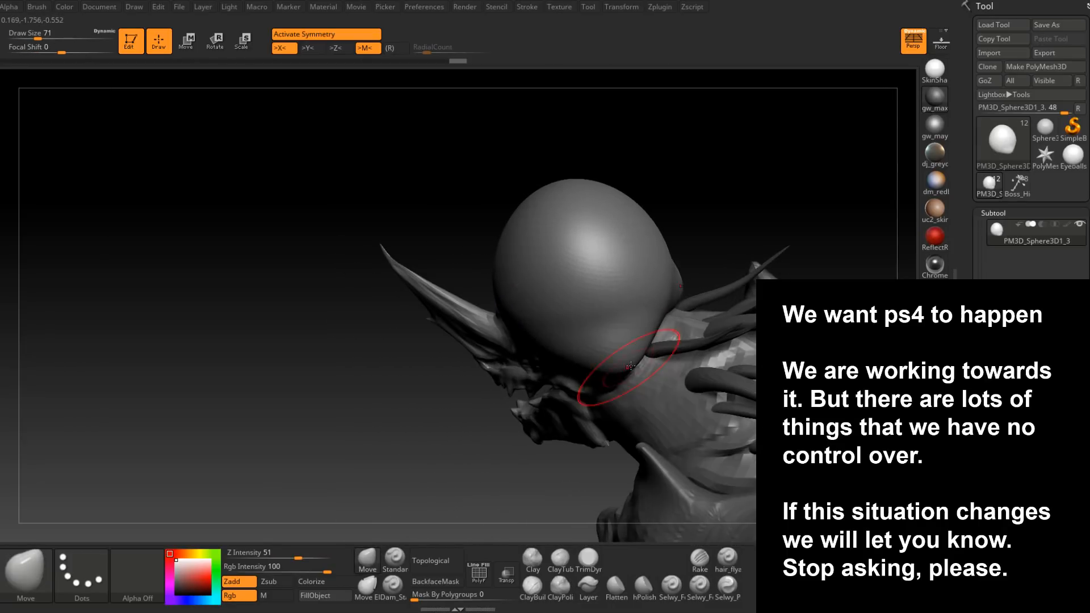
- Stretch the back of the sphere down toward the creature's neck with the Move brush and smooth its surface
mouse_move(664, 325)
right_mouse_down()
mouse_move(662, 290)
mouse_move(630, 272)
mouse_move(595, 330)
right_mouse_up()
key("space")
mouse_move(556, 354)
left_mouse_down()
mouse_move(587, 310)
mouse_move(559, 318)
left_mouse_up()
mouse_move(506, 337)
right_mouse_down()
mouse_move(557, 344)
mouse_move(645, 287)
mouse_move(669, 293)
mouse_move(409, 292)
right_mouse_up()
left_click_drag(569, 256, 528, 266, "shift")
right_click_drag(546, 267, 614, 264)
left_click_drag(616, 265, 653, 281, "shift")
mouse_move(672, 290)
right_mouse_down()
mouse_move(613, 266)
mouse_move(650, 258)
mouse_move(656, 273)
right_mouse_up()
- Reshape the sphere into a tapered cap over the head with the Move brush at draw size 132 and then 90
right_click_drag(607, 300, 648, 307)
key("space")
mouse_move(589, 321)
left_mouse_down()
mouse_move(601, 320)
mouse_move(568, 309)
left_mouse_up()
mouse_move(575, 315)
right_mouse_down()
mouse_move(541, 319)
mouse_move(666, 286)
right_mouse_up()
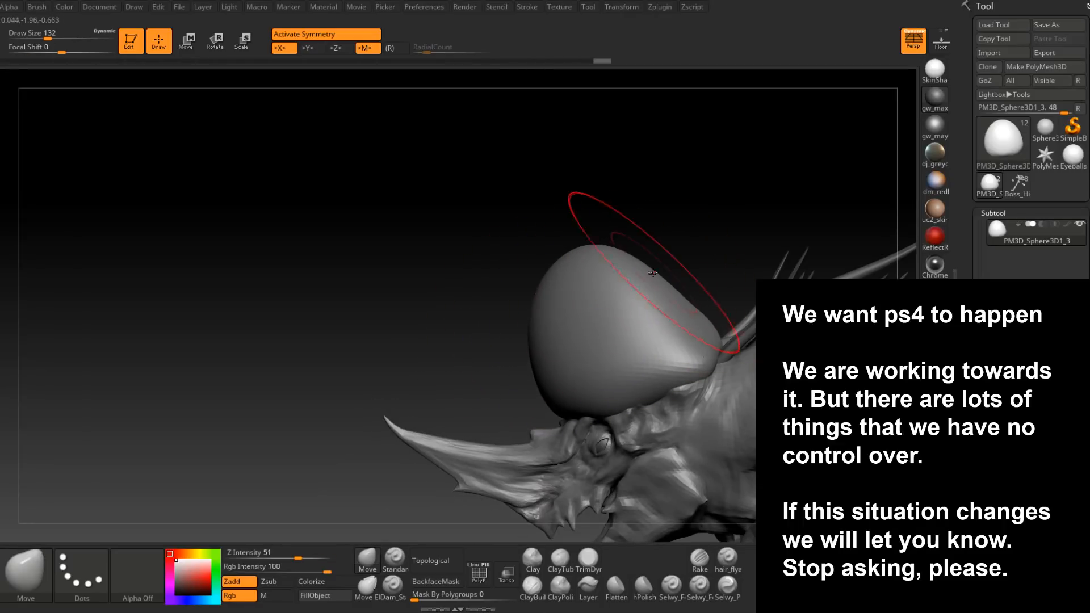
mouse_move(522, 318)
right_mouse_down()
mouse_move(615, 301)
mouse_move(545, 284)
mouse_move(576, 302)
right_mouse_up()
key("space")
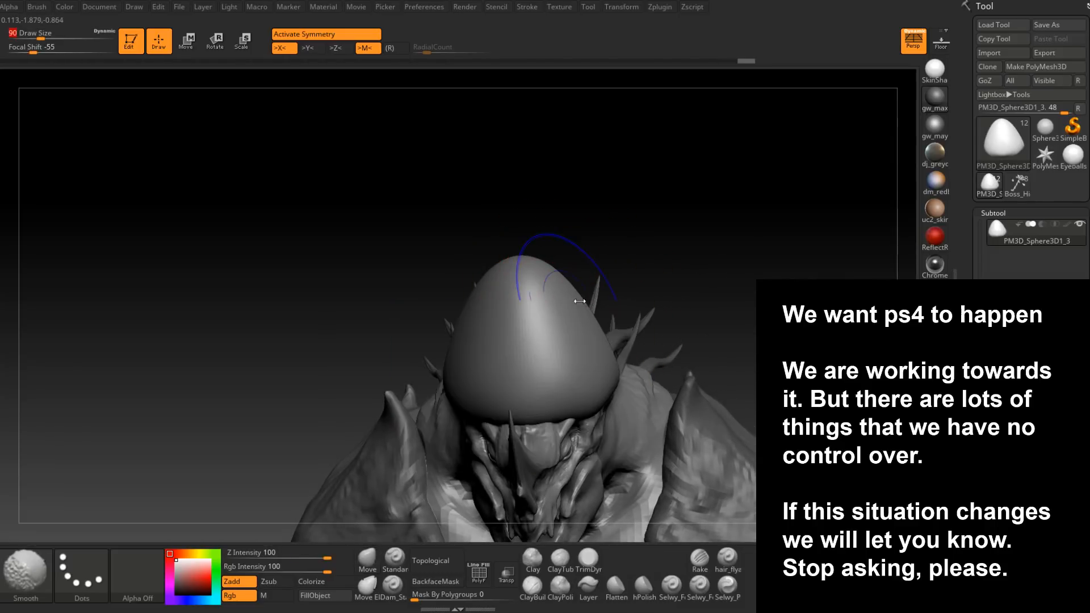
right_click_drag(591, 252, 592, 280, "alt")
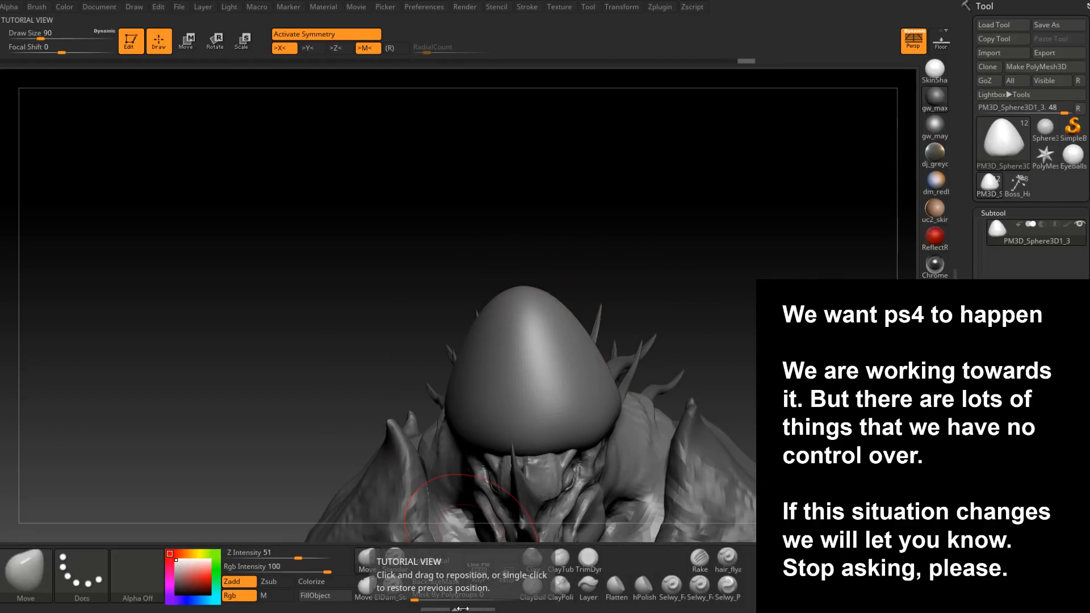
right_click_drag(641, 421, 630, 199, "alt")
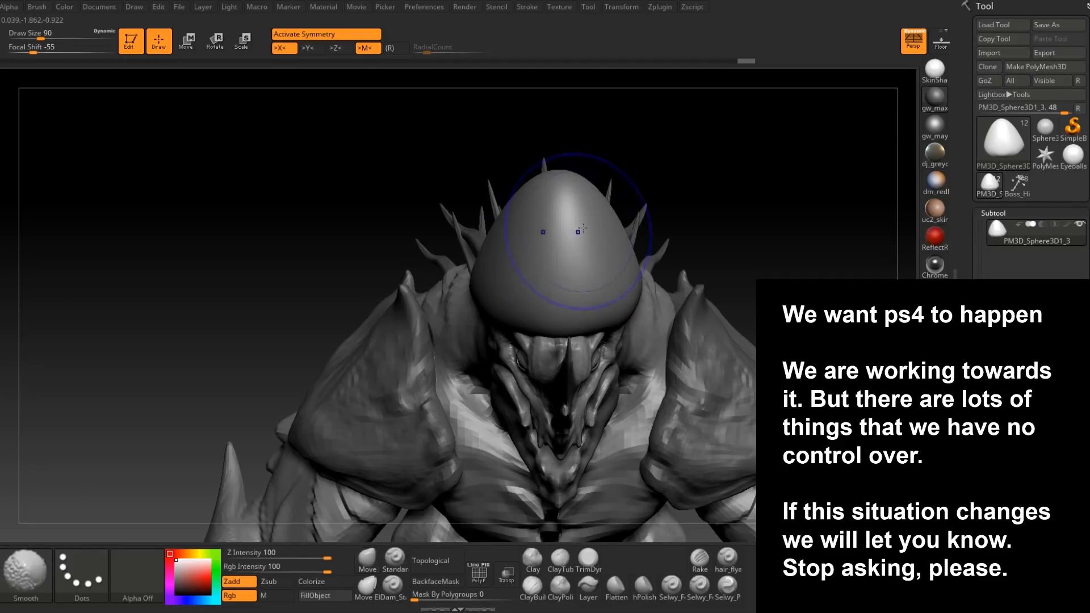
- Turn off X symmetry and pull the top of the cap sideways with the Move brush at draw size 167
key("x")
right_click_drag(531, 352, 511, 292)
key("space")
left_click_drag(561, 218, 573, 217)
right_click_drag(573, 219, 564, 180)
left_click_drag(565, 179, 602, 187)
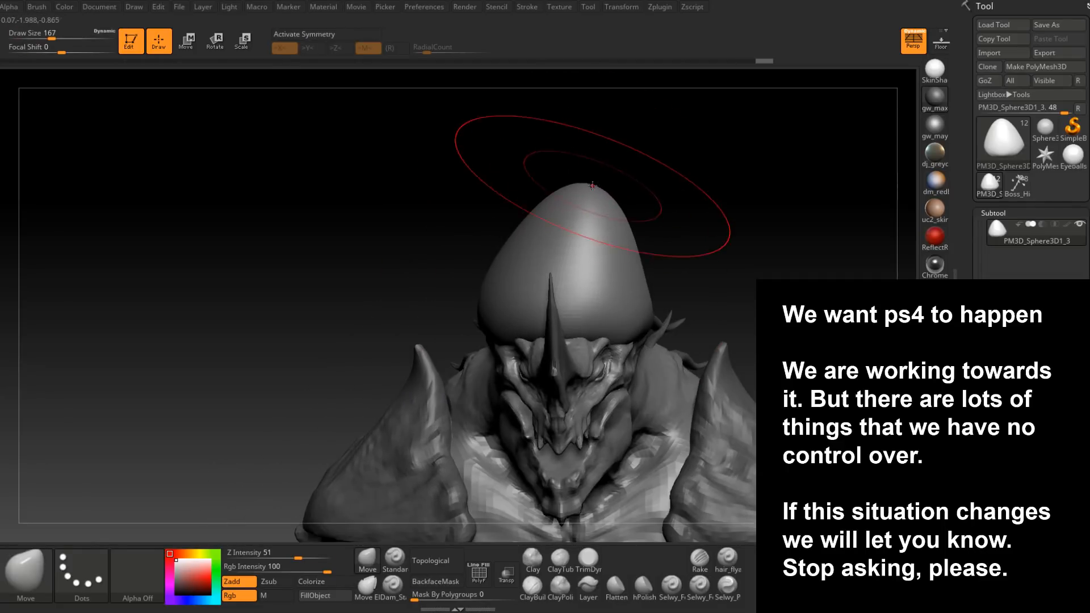
right_click_drag(575, 273, 571, 284)
- Push the cap's top and upper side further over with smaller Move brush strokes to form a drooping tip
key("space")
left_click_drag(613, 206, 606, 206)
left_click_drag(620, 229, 629, 238)
right_click_drag(623, 237, 632, 239)
key("space")
left_click_drag(632, 239, 629, 239)
left_click_drag(608, 189, 610, 190)
left_click_drag(540, 218, 548, 220)
left_click_drag(592, 190, 603, 193)
right_click_drag(619, 230, 631, 250)
mouse_move(649, 300)
right_mouse_down()
mouse_move(694, 243)
mouse_move(637, 288)
right_mouse_up()
- Mask the cap's lower part and pull the unmasked tip down over one side, reducing the Move draw size to 62
right_click_drag(650, 215, 632, 222)
key("space")
left_click_drag(630, 223, 634, 223)
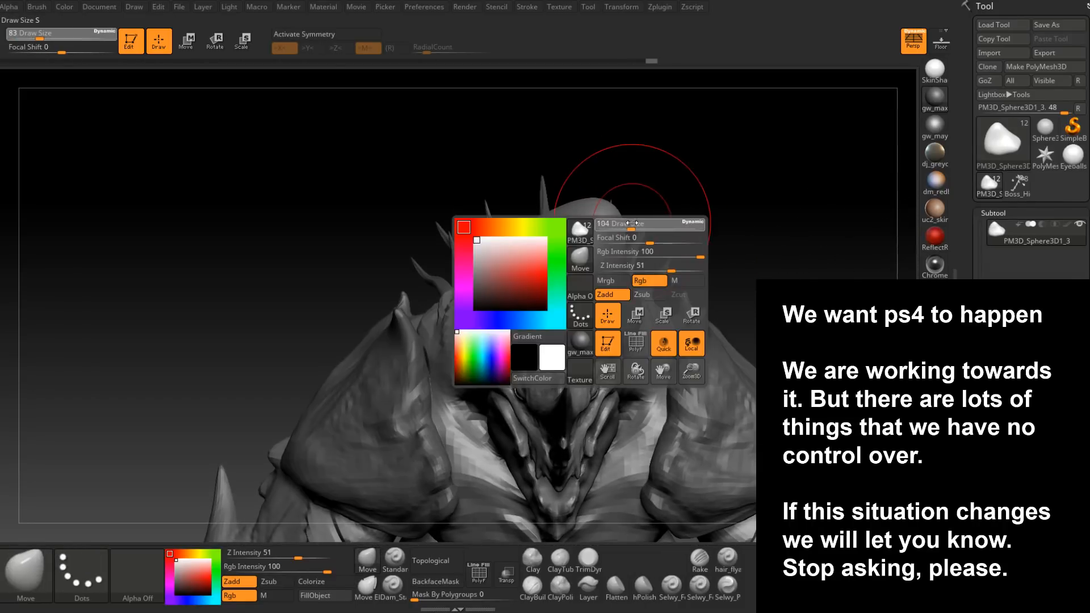
right_click_drag(635, 223, 625, 219)
key("space")
left_click_drag(625, 224, 621, 224)
right_click_drag(622, 225, 644, 274)
key("space")
left_click_drag(645, 273, 640, 273)
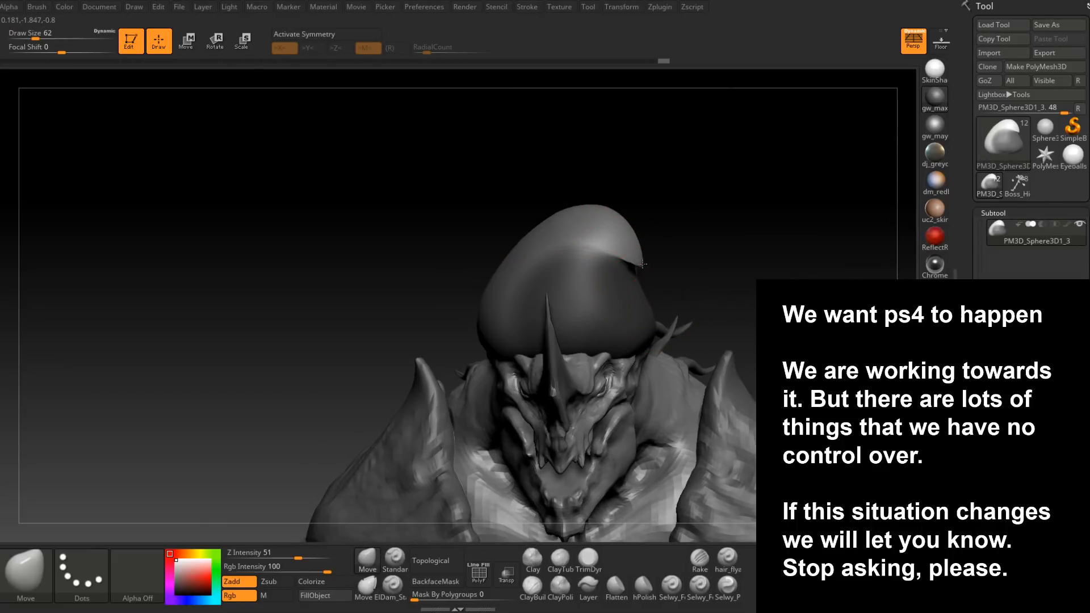
- Shape the folded tip at draw size 59, clear the mask, and smooth the fold at draw size 39
mouse_move(665, 307)
right_mouse_down()
mouse_move(710, 298)
mouse_move(636, 245)
mouse_move(622, 216)
mouse_move(579, 207)
mouse_move(548, 241)
mouse_move(621, 290)
right_mouse_up()
key("space")
key("space")
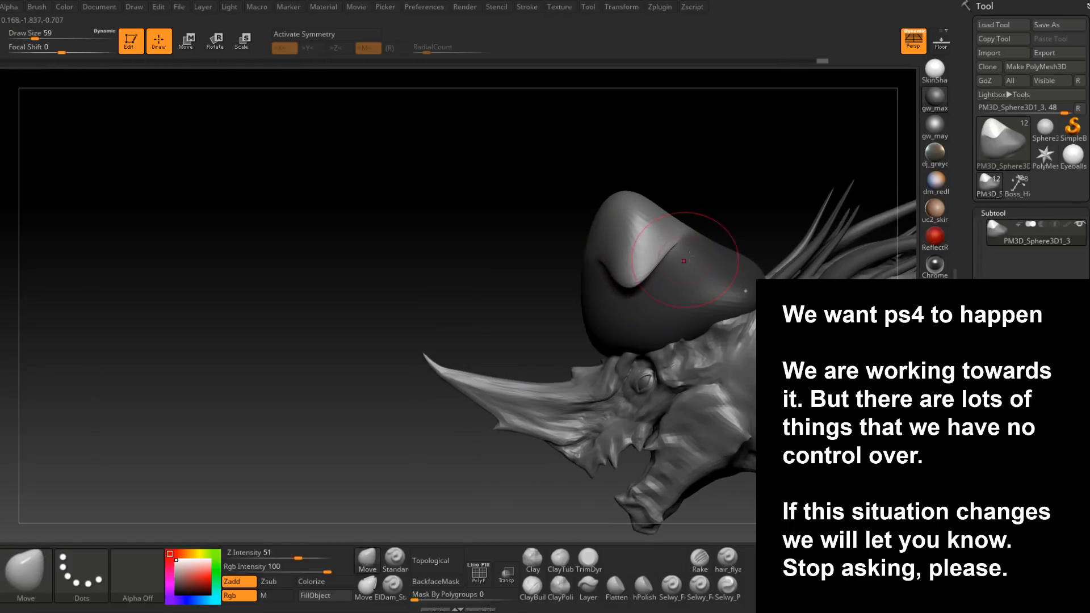
right_click_drag(722, 202, 671, 264)
key("space")
left_click_drag(671, 264, 703, 229, "shift")
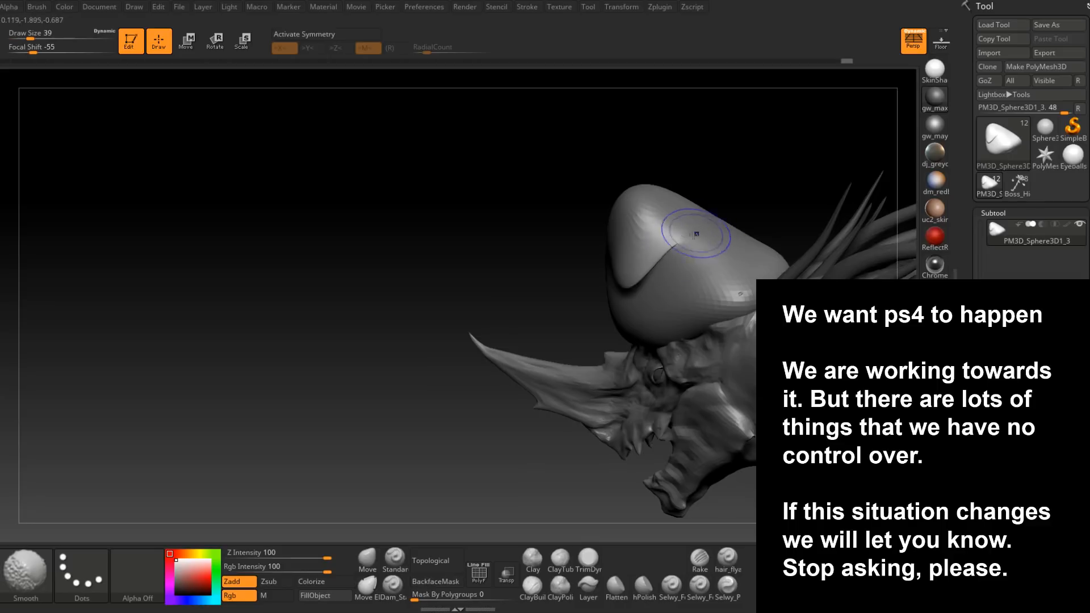
- Refine the cap's fold with the Move brush and build up its edge using ClayBuildup at draw size 27
mouse_move(663, 276)
right_mouse_down()
mouse_move(694, 256)
mouse_move(679, 255)
right_mouse_up()
key("space")
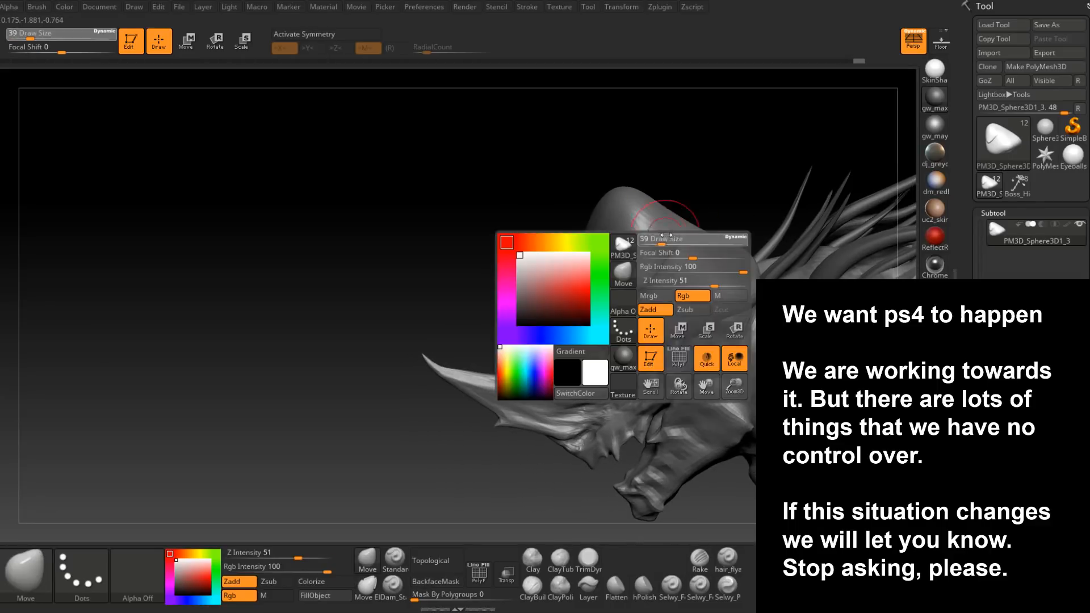
left_click_drag(658, 239, 661, 237)
mouse_move(598, 243)
right_mouse_down()
mouse_move(711, 249)
mouse_move(677, 261)
right_mouse_up()
key("shift")
key("space")
mouse_move(683, 255)
left_mouse_down()
mouse_move(672, 253)
mouse_move(687, 239)
left_mouse_up()
key("space")
right_click_drag(687, 239, 725, 230)
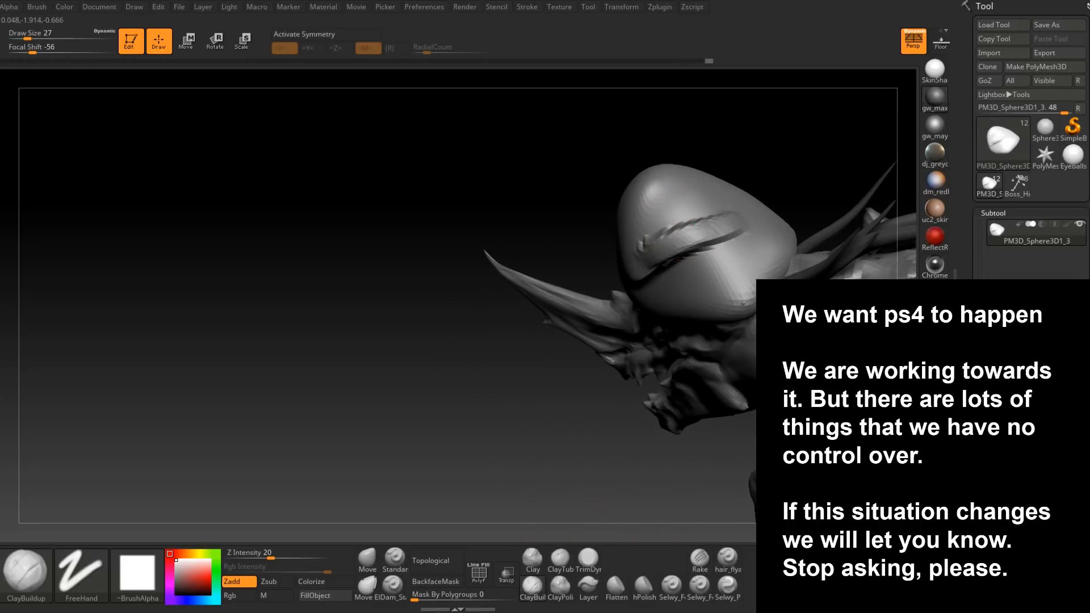
- Smooth the clay strokes along the fold and the front of the cap
mouse_move(650, 216)
right_mouse_down("shift")
mouse_move(670, 208)
mouse_move(657, 208)
right_mouse_up("shift")
left_click_drag(700, 216, 676, 214, "shift")
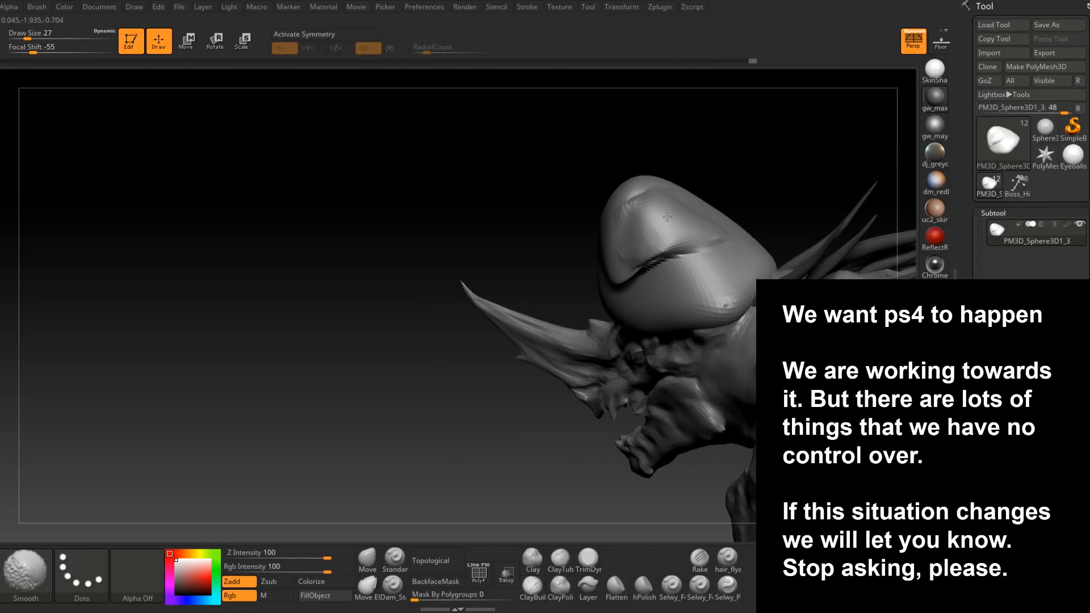
mouse_move(626, 248)
right_mouse_down("shift")
mouse_move(668, 238)
mouse_move(628, 224)
mouse_move(641, 244)
mouse_move(617, 274)
right_mouse_up("shift")
left_click_drag(607, 271, 634, 277, "shift")
mouse_move(634, 277)
right_mouse_down()
mouse_move(630, 290)
mouse_move(674, 329)
mouse_move(645, 262)
mouse_move(627, 314)
mouse_move(593, 277)
mouse_move(572, 285)
right_mouse_up()
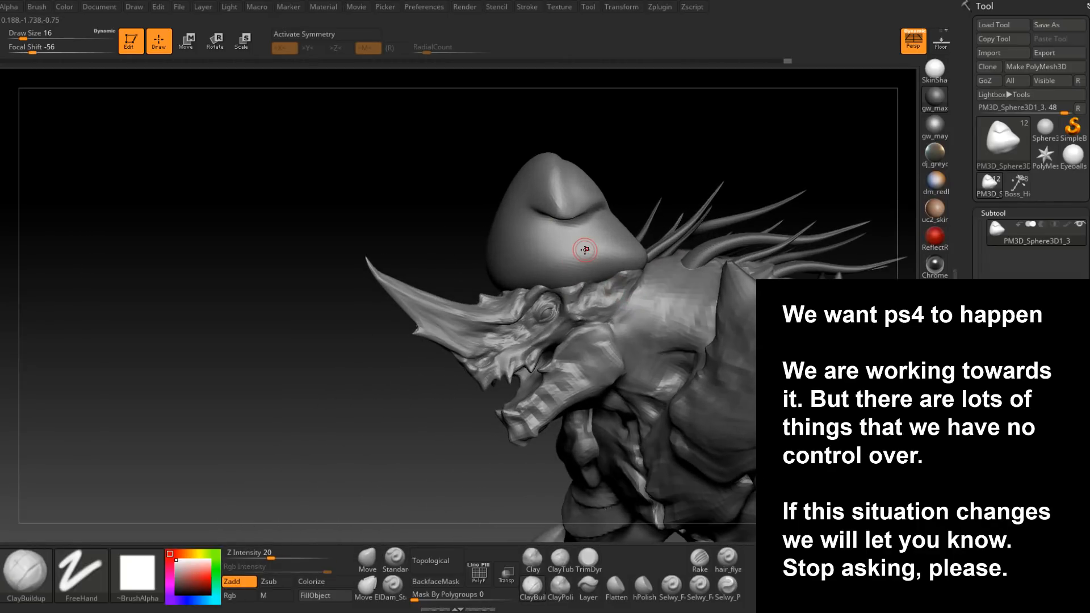
- Turn X symmetry on, build a fur brim around the hat with ClayBuildup at draw size 31, and carve it with Dam_Standard
key("x")
key("bracketright")
key("bracketright")
key("bracketright")
left_click_drag(560, 275, 557, 291)
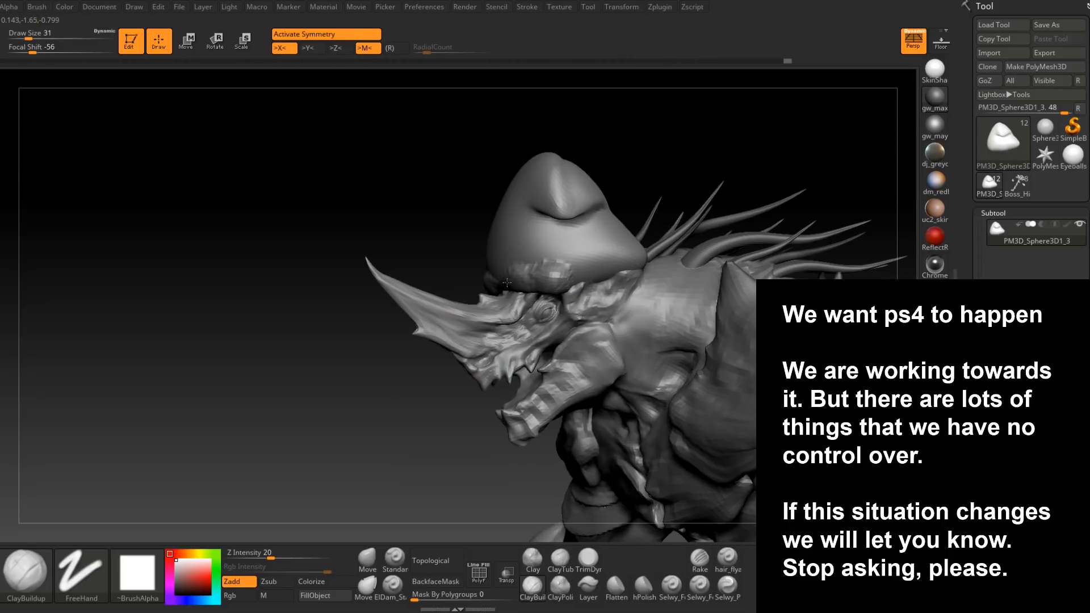
right_click_drag(544, 283, 661, 245)
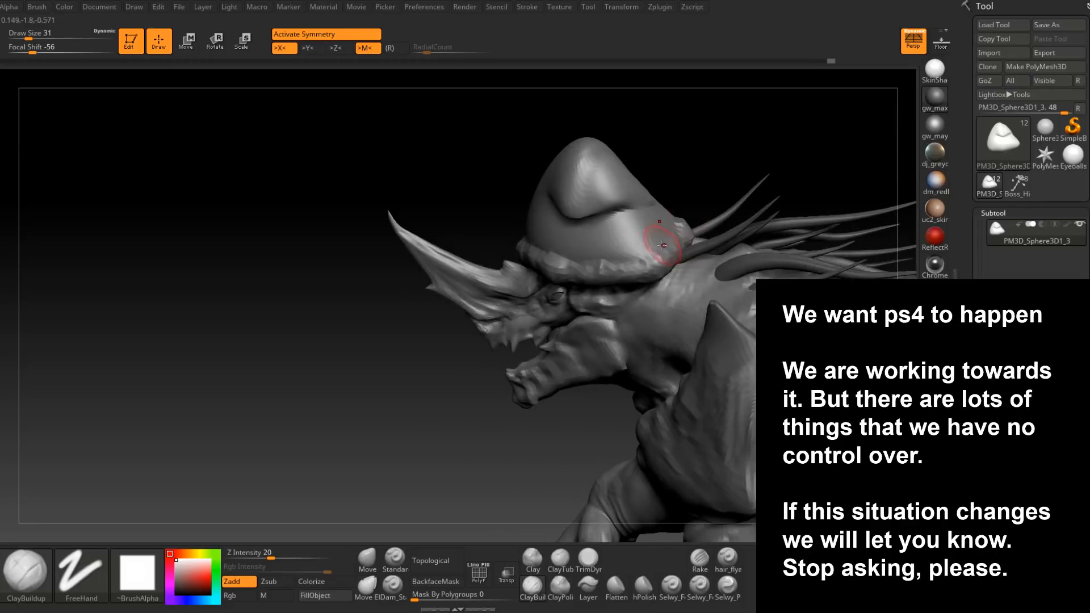
left_click(391, 584)
right_click_drag(637, 262, 660, 327)
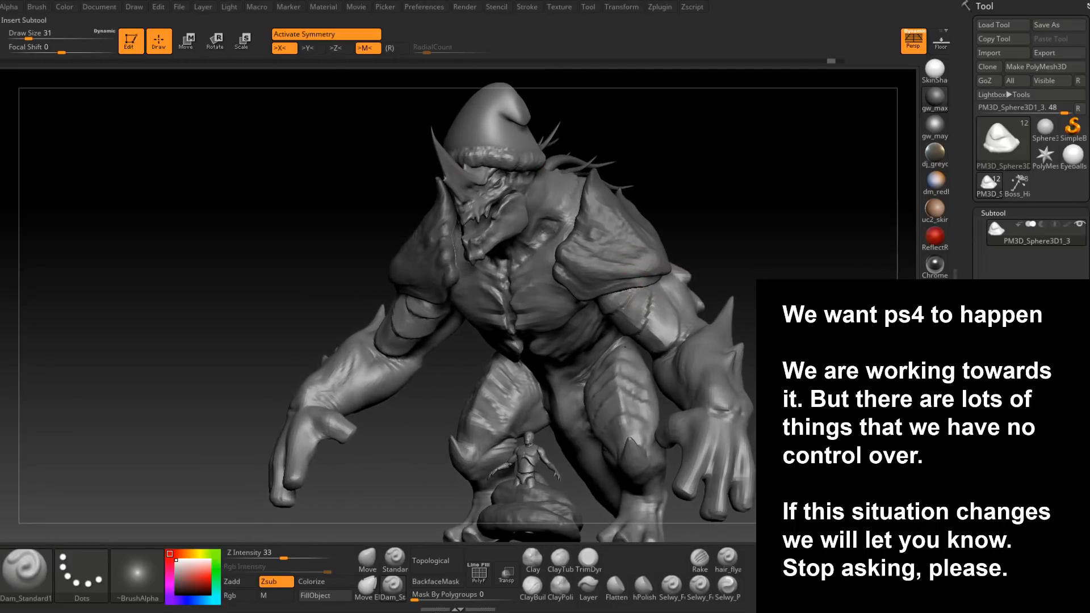
- Insert a sphere as a new subtool of the boss and select it
left_click(1058, 520)
left_click(607, 347)
right_click_drag(607, 348, 637, 346, "ctrl")
left_click(595, 325, "alt")
- Scale the sphere down to pompom size, move it onto the hat's drooping tip, and return to Draw mode
left_click(243, 42)
left_click_drag(465, 419, 551, 71)
right_click_drag(647, 154, 611, 231, "shift")
left_click_drag(594, 227, 506, 220)
right_click_drag(579, 202, 511, 292, "shift")
mouse_move(471, 238)
right_mouse_down("shift")
mouse_move(568, 244)
mouse_move(602, 273)
right_mouse_up("shift")
key("ctrl")
left_click(159, 42)
- Save the tool with the Boss_High_Body subtool active, overwriting the existing boss file, and close ZBrush
mouse_move(635, 338)
right_mouse_down("alt")
mouse_move(676, 273)
mouse_move(672, 300)
mouse_move(636, 295)
mouse_move(697, 269)
mouse_move(674, 275)
mouse_move(675, 245)
mouse_move(666, 278)
right_mouse_up("alt")
left_click(623, 289, "alt")
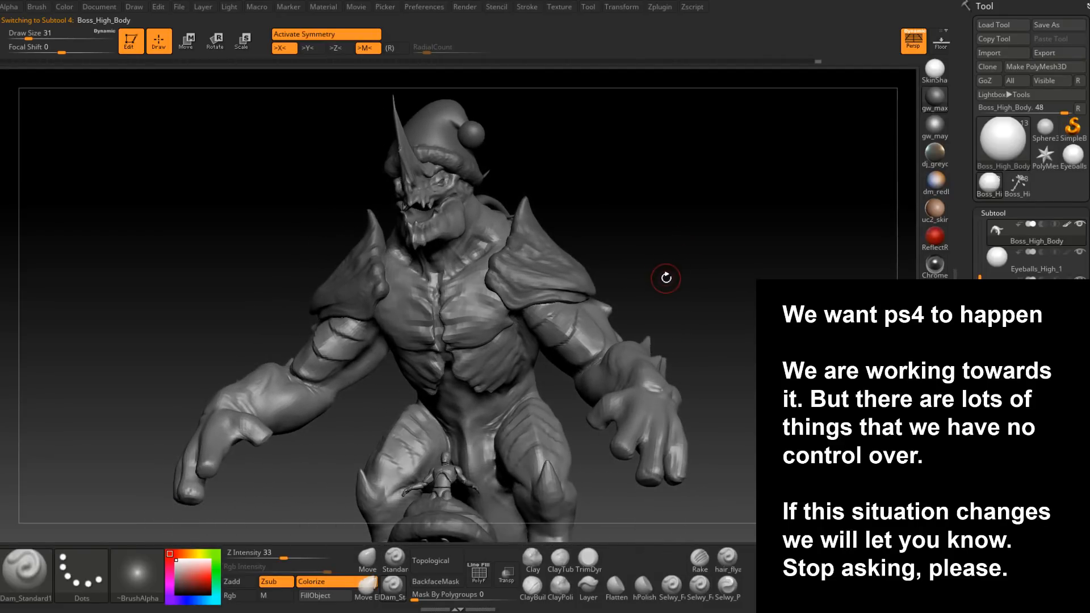
left_click(1051, 24)
left_click(380, 85)
left_click(448, 280)
left_click(577, 309)
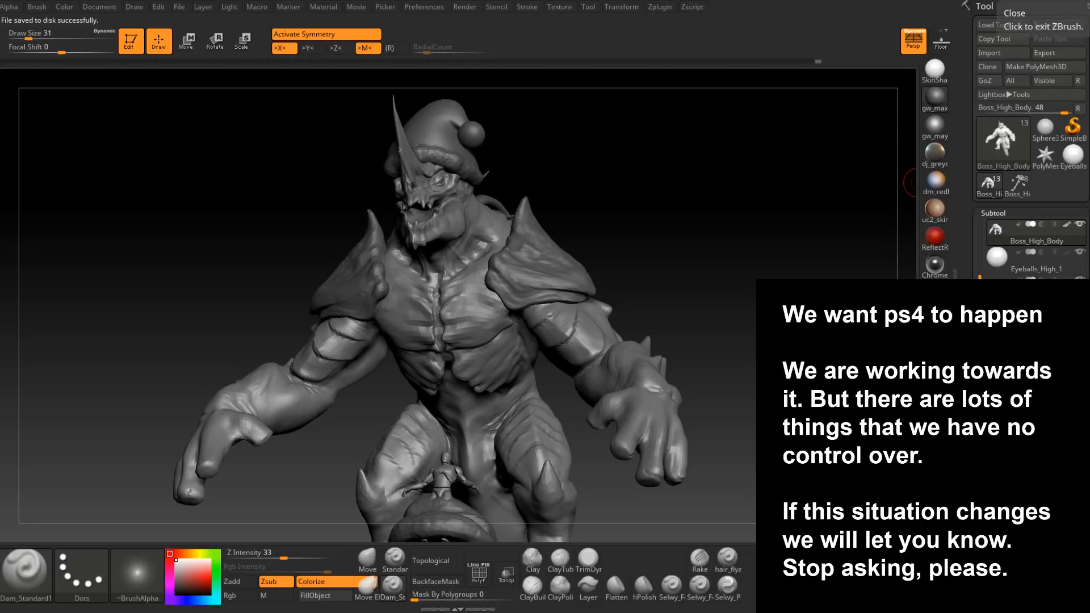
left_click(1085, 6)
left_click(568, 344)
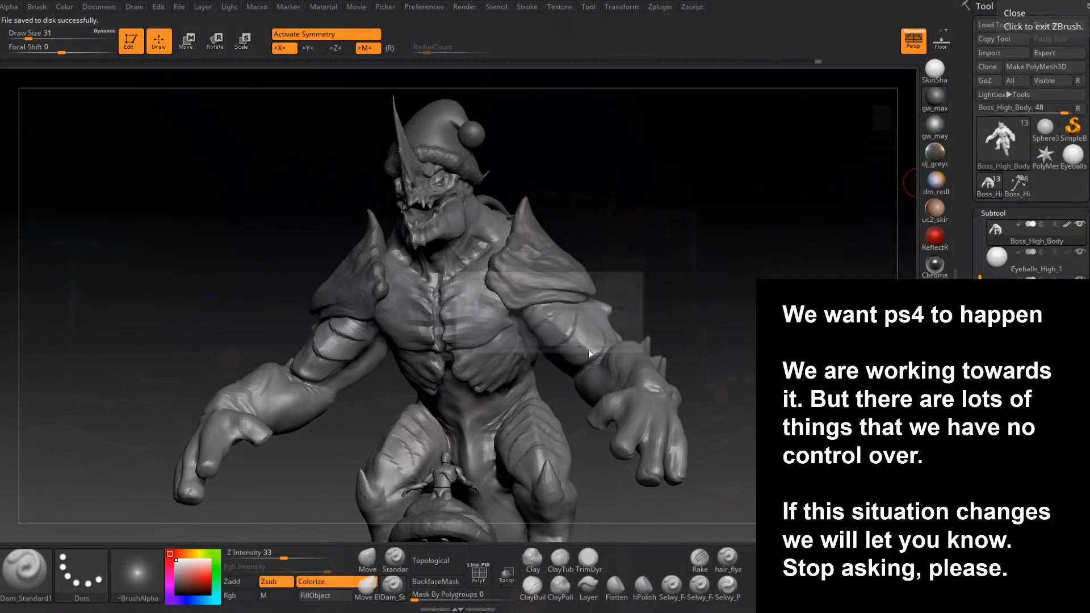
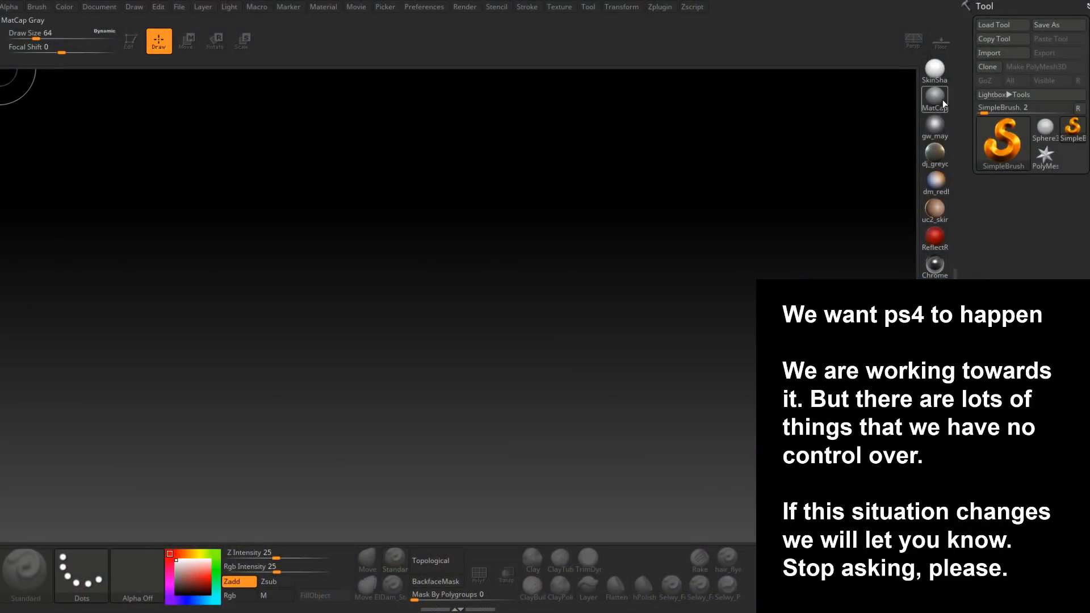
- Set the material to gw_max and load the saved boss tool from the Boss folder
left_click(942, 100)
left_click(986, 244)
left_click(989, 25)
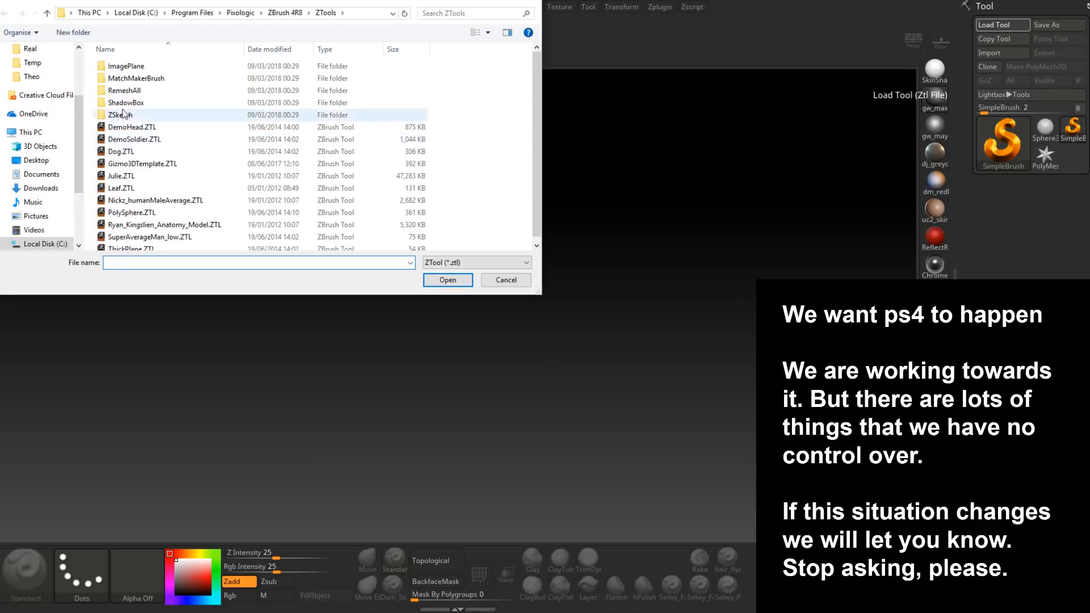
scroll(56, 93, "up", 1)
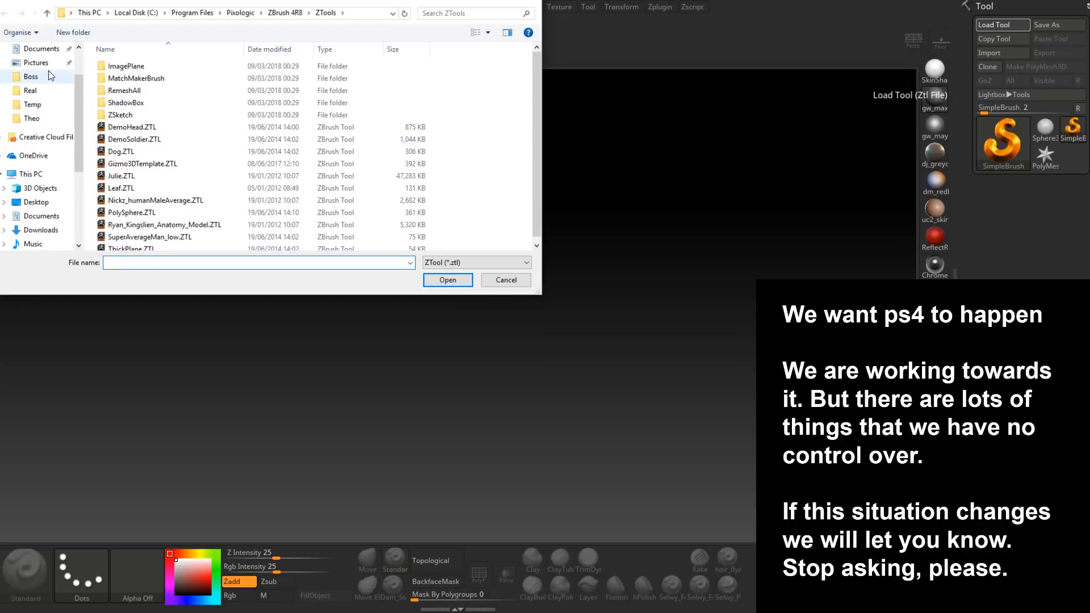
left_click(49, 76)
double_click(380, 105)
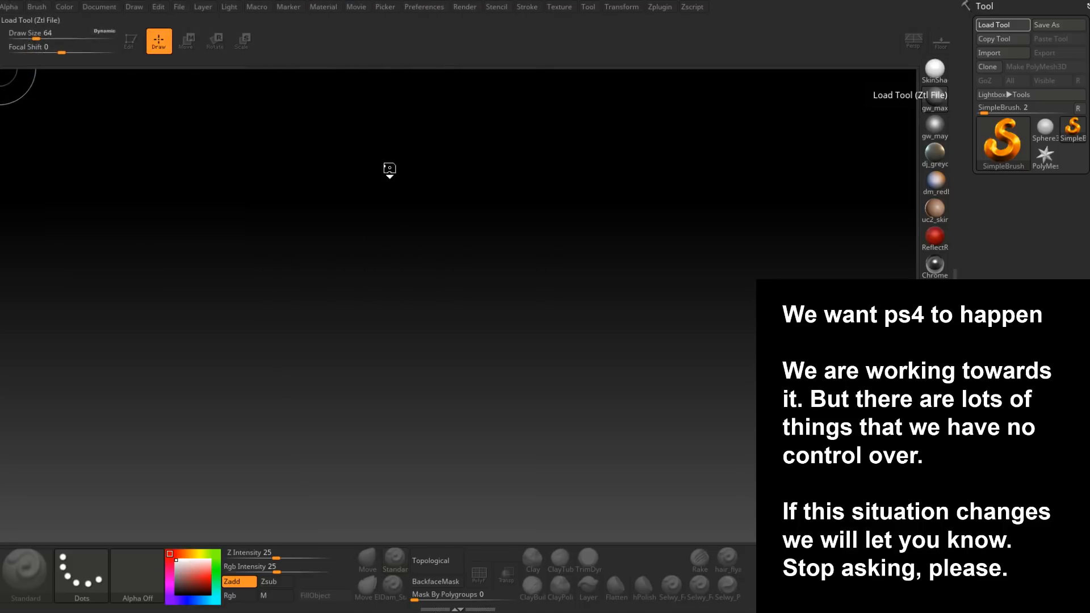
left_click(907, 288)
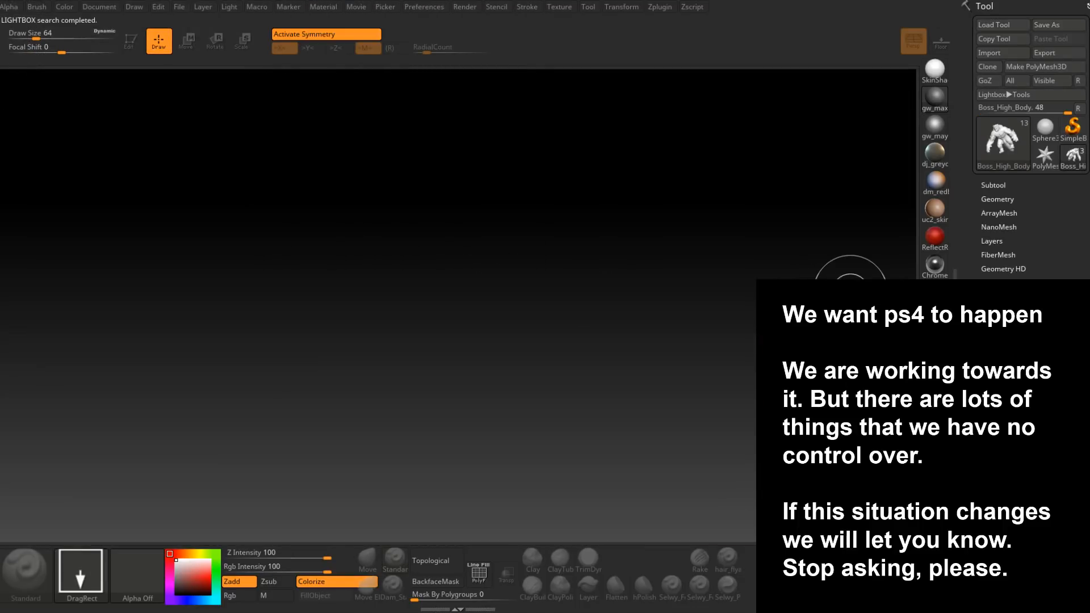
- Draw the loaded boss on the canvas and enter Edit mode to view it from the side
left_click_drag(450, 331, 450, 489)
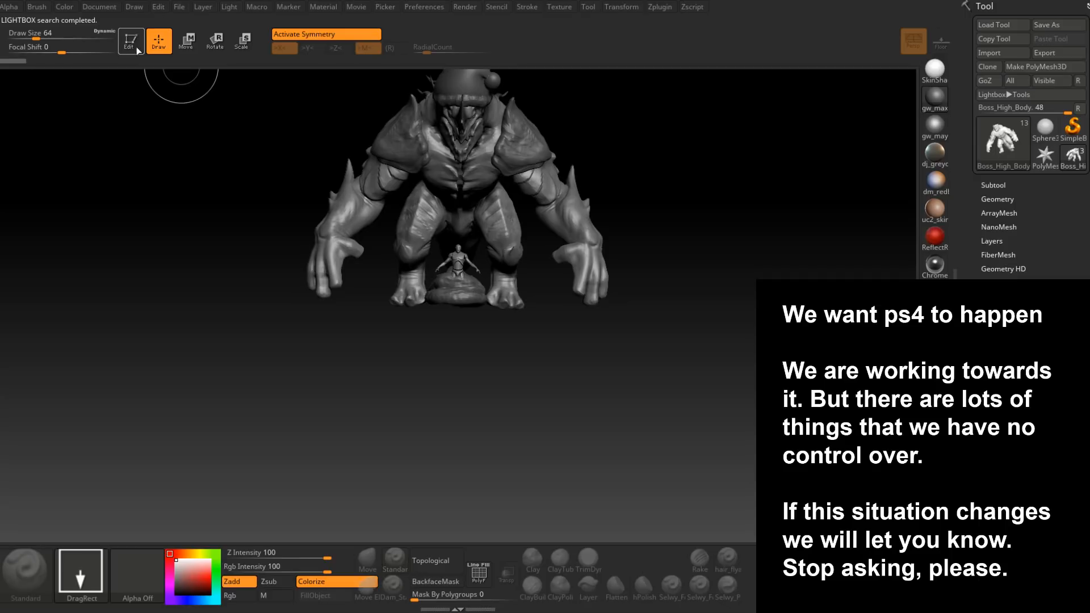
left_click(136, 37)
left_click_drag(678, 322, 675, 343, "alt")
mouse_move(674, 342)
right_mouse_down("alt")
mouse_move(688, 433)
mouse_move(840, 364)
mouse_move(756, 314)
mouse_move(702, 304)
right_mouse_up("alt")
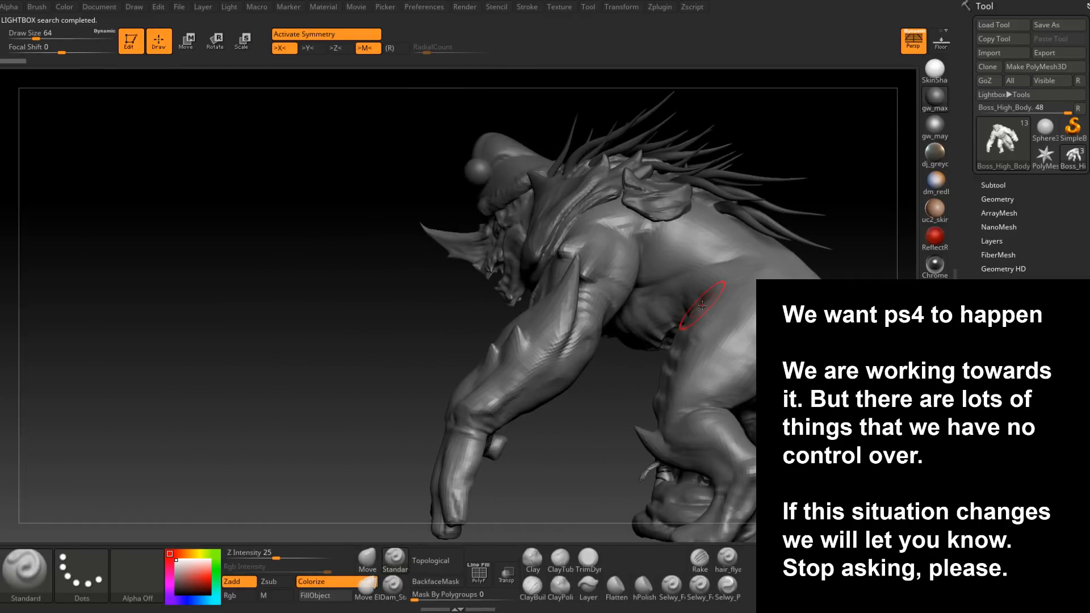
right_click_drag(836, 243, 796, 263)
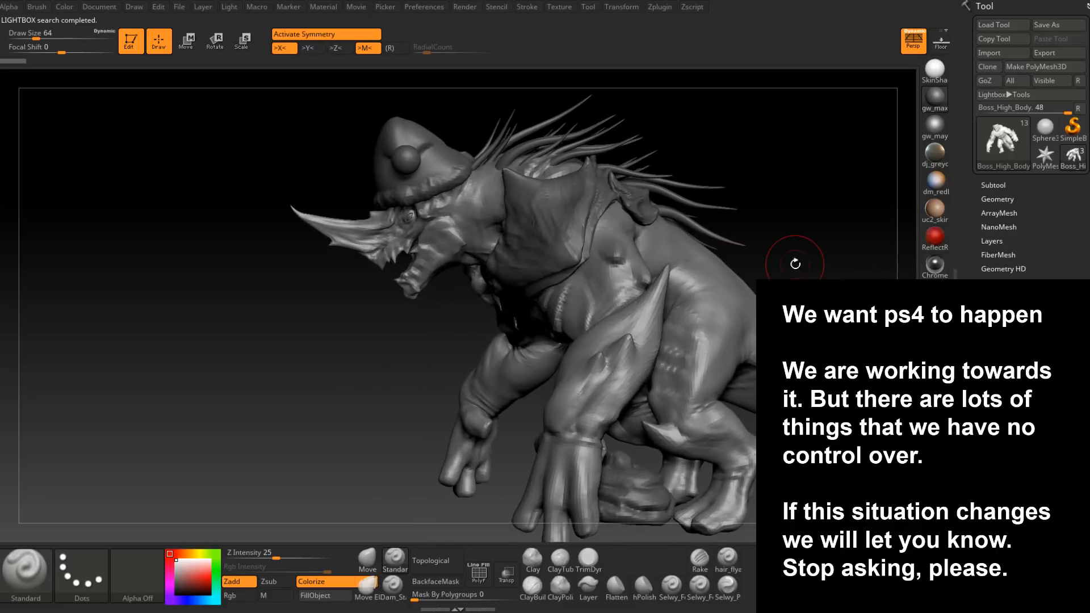
right_click_drag(711, 290, 764, 248)
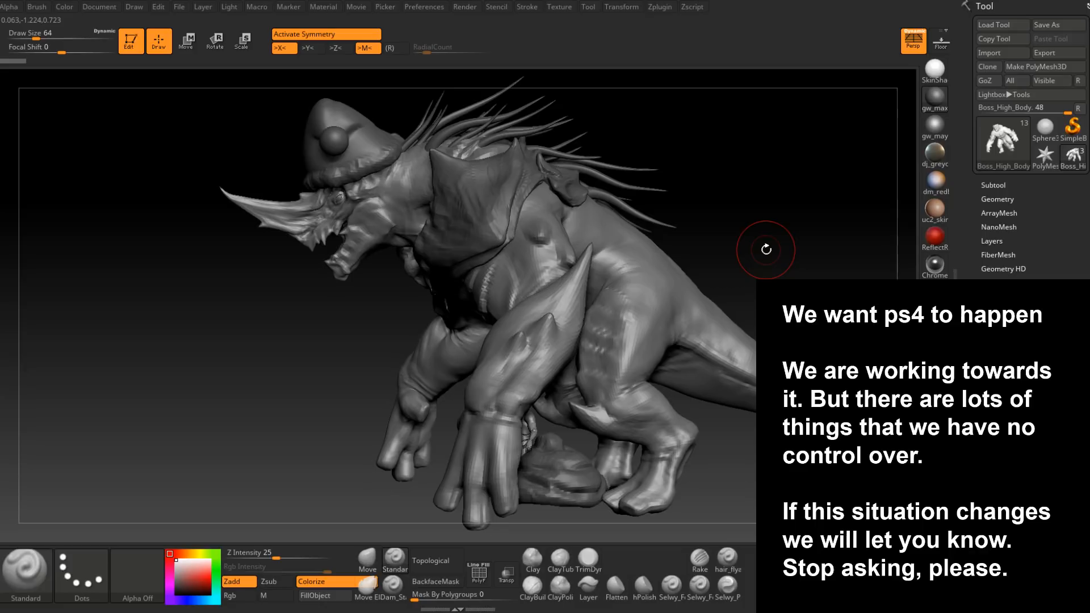
right_click_drag(578, 296, 614, 286)
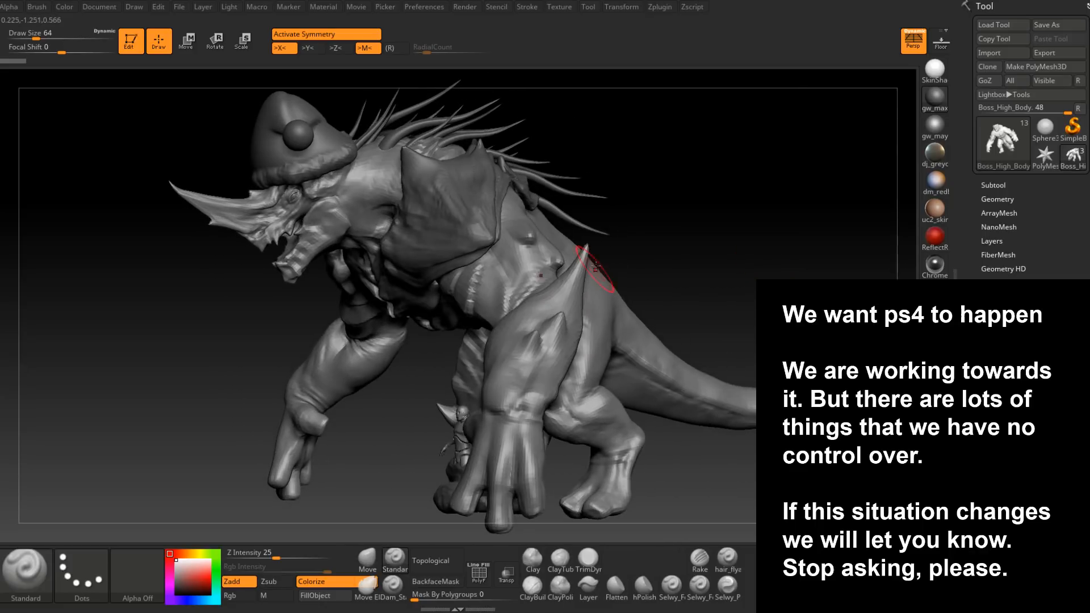
- Choose the Move brush, undo the trial change near the elbow spike, and adjust the draw size
key("b")
key("m")
key("v")
mouse_move(577, 253)
right_mouse_down("ctrl")
mouse_move(578, 287)
mouse_move(579, 275)
right_mouse_up("ctrl")
key("s")
left_click_drag(580, 275, 591, 258)
key("ctrl+z")
mouse_move(590, 258)
right_mouse_down()
mouse_move(569, 304)
mouse_move(559, 295)
right_mouse_up()
key("space")
mouse_move(568, 282)
left_mouse_down()
mouse_move(511, 239)
mouse_move(471, 307)
mouse_move(460, 268)
left_mouse_up()
- Mask the torso and hip areas around the elbow spike and soften the mask
right_click_drag(438, 292, 554, 244)
mouse_move(488, 244)
left_mouse_down("ctrl")
mouse_move(540, 171)
mouse_move(511, 341)
mouse_move(415, 302)
mouse_move(505, 324)
left_mouse_up("ctrl")
left_click(559, 382, "ctrl")
left_click(526, 357, "ctrl")
left_click(547, 360, "ctrl")
- Pull the elbow spike backward with the Move brush at draw size 177
right_click_drag(549, 281, 559, 277)
key("space")
left_click_drag(549, 269, 567, 269)
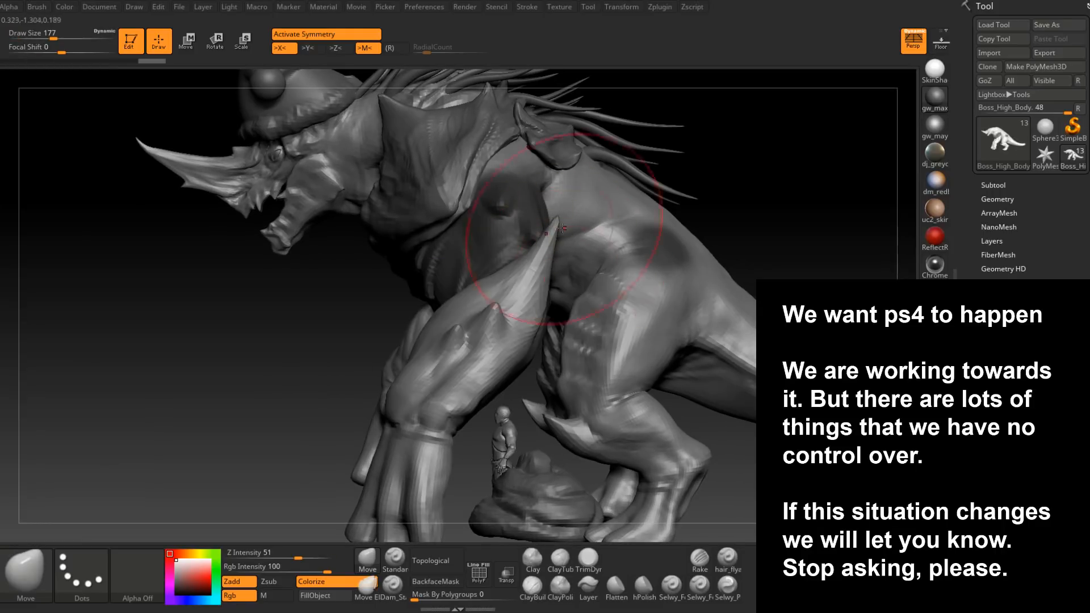
left_click_drag(557, 223, 578, 235)
- Shape the elbow spike's tip with the Move brush at draw size 74
right_click_drag(586, 248, 591, 244)
key("space")
left_click_drag(591, 234, 577, 232)
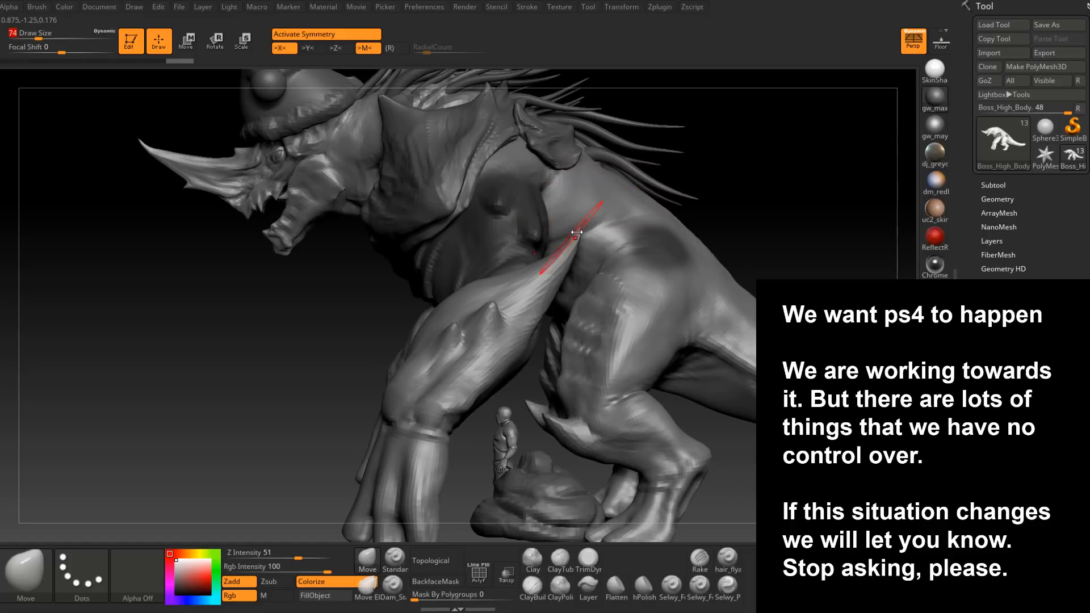
right_click_drag(588, 244, 591, 243)
key("space")
left_click_drag(591, 235, 587, 244)
key("ctrl+shift")
- Refine the elbow spike's outline with the Move brush at draw size 68 and then 90
right_click_drag(586, 243, 577, 250)
key("space")
left_click_drag(575, 252, 581, 251)
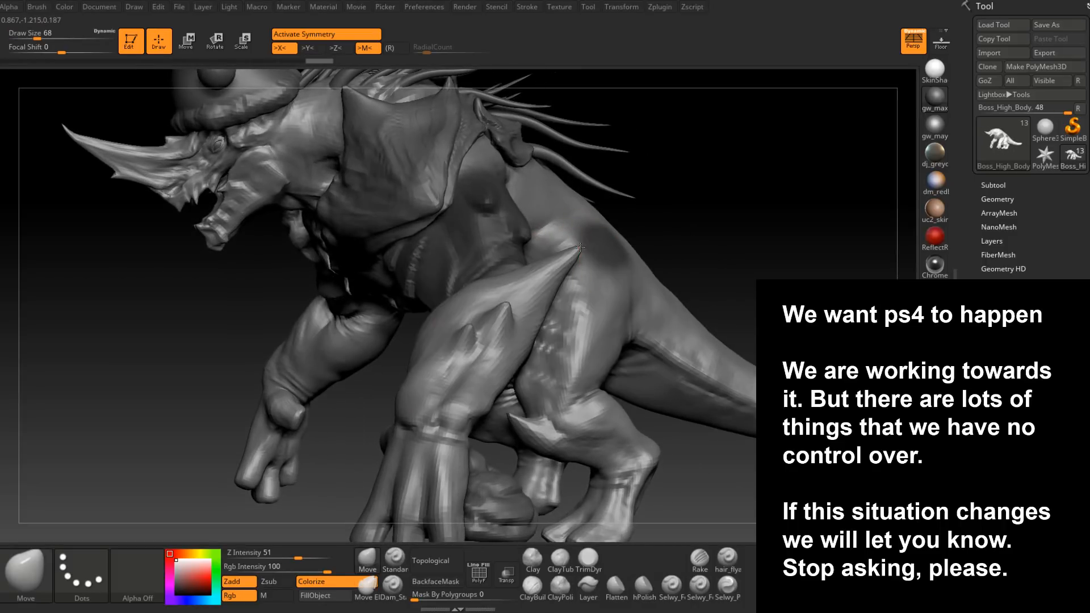
right_click_drag(601, 228, 710, 305)
key("space")
left_click_drag(711, 304, 697, 275)
mouse_move(697, 267)
right_mouse_down()
mouse_move(653, 301)
mouse_move(647, 324)
mouse_move(658, 307)
right_mouse_up()
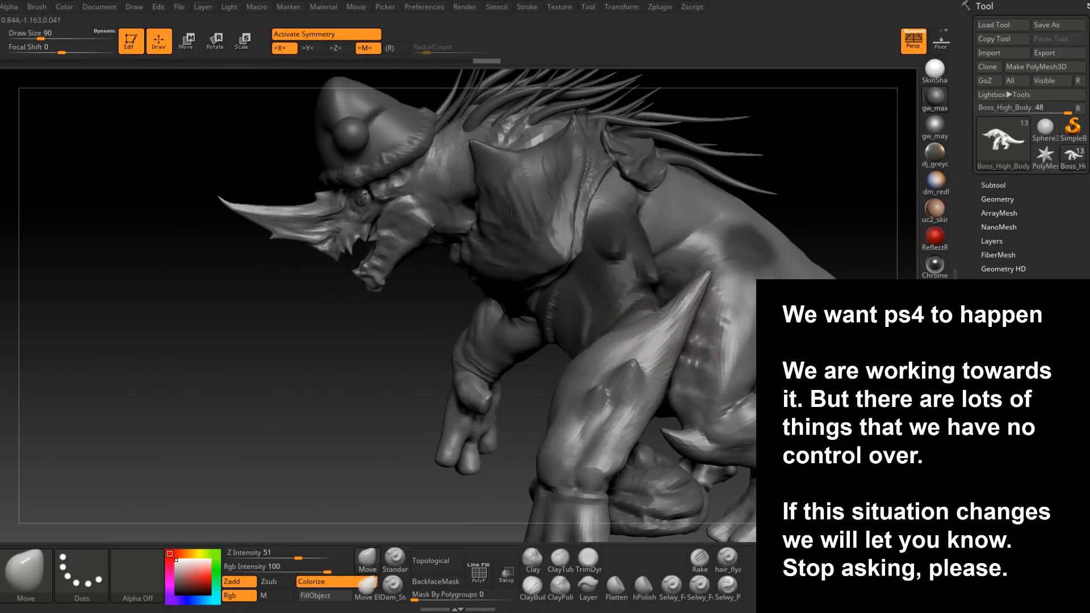
- Append a Sphere3D subtool to the boss and make it the active subtool
right_click_drag(657, 304, 642, 338)
left_click(1002, 185)
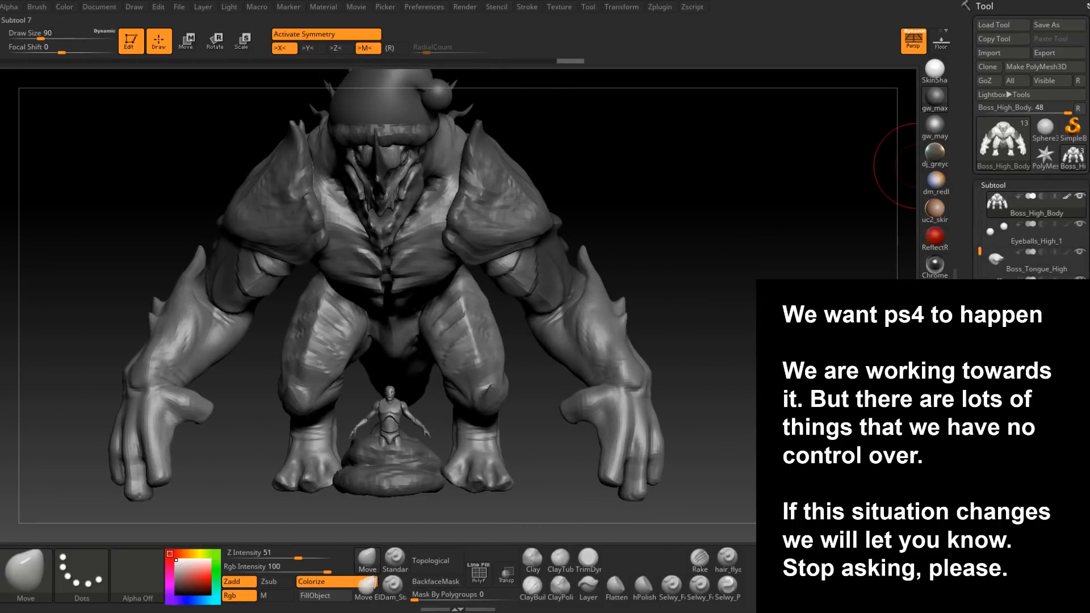
left_click_drag(975, 506, 975, 453)
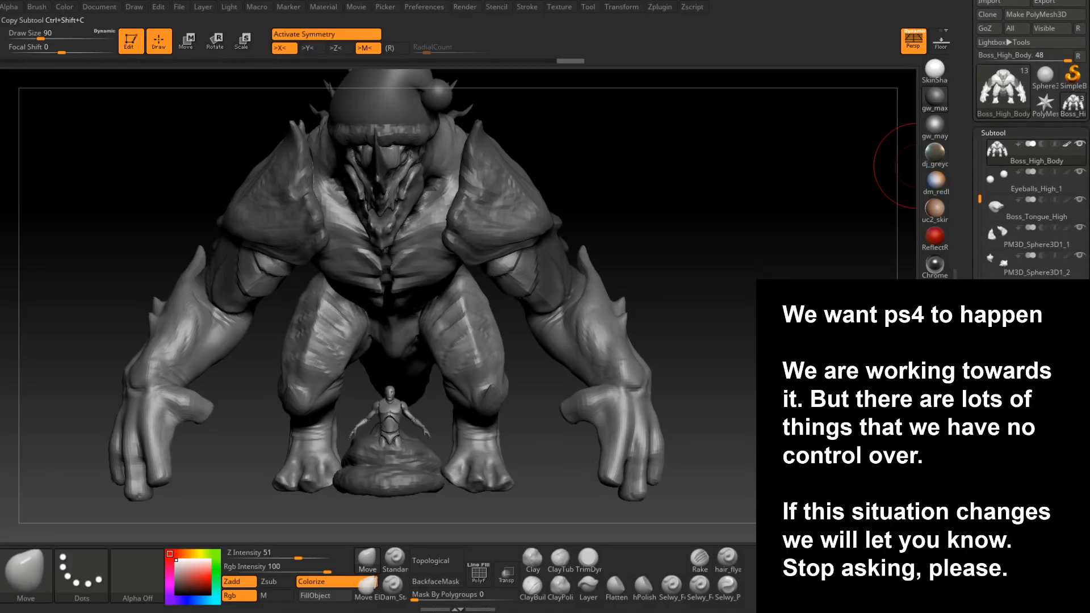
left_click(1058, 443)
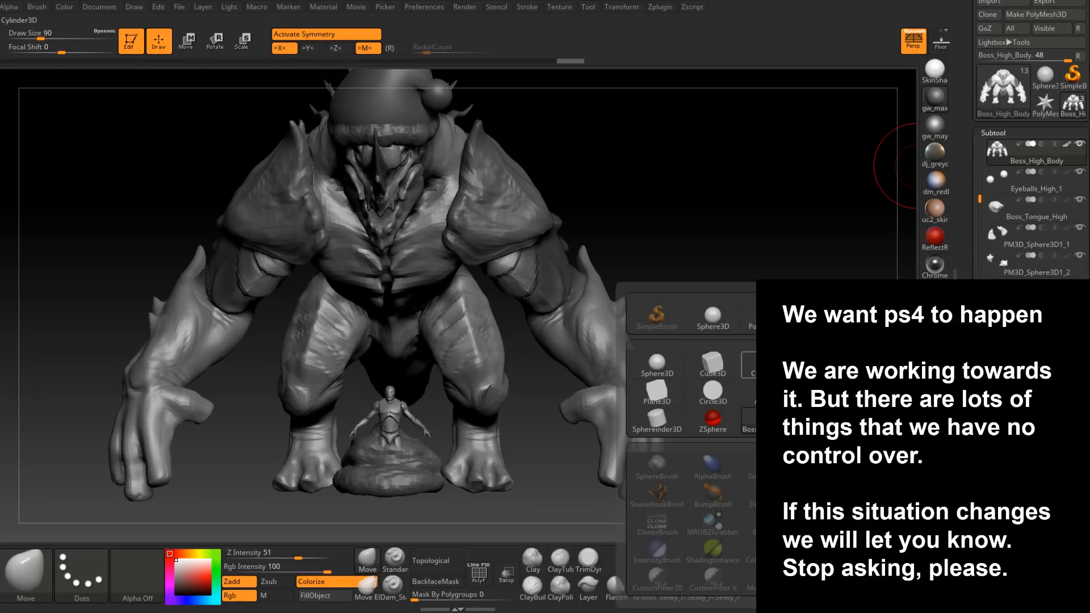
left_click(713, 317)
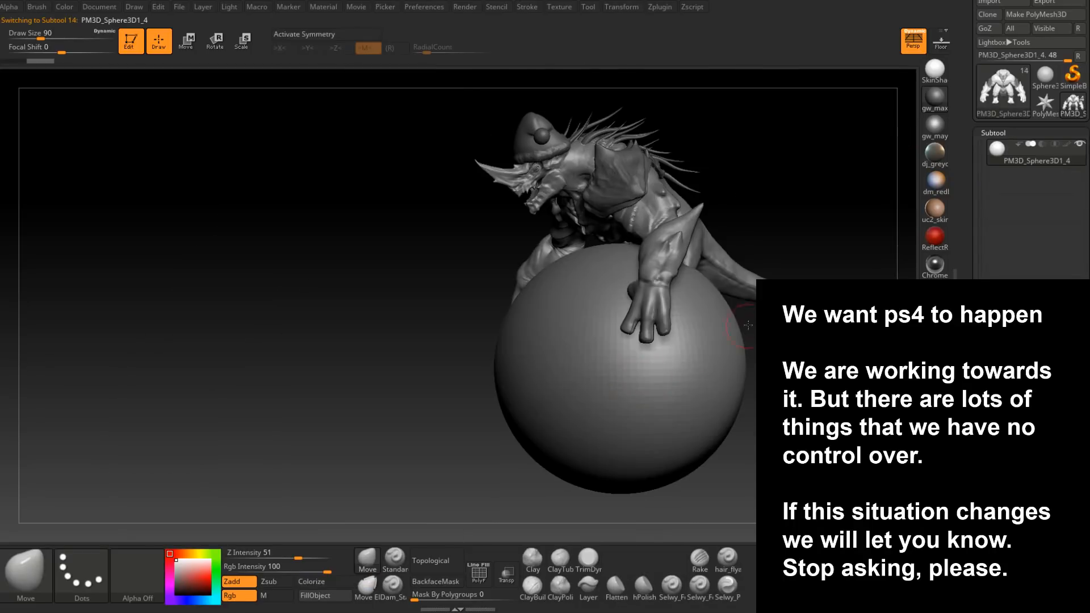
- Scale the appended sphere down, place it below the boss's jaw, and turn on X symmetry
left_click_drag(507, 155, 493, 154, "shift")
left_click(249, 49)
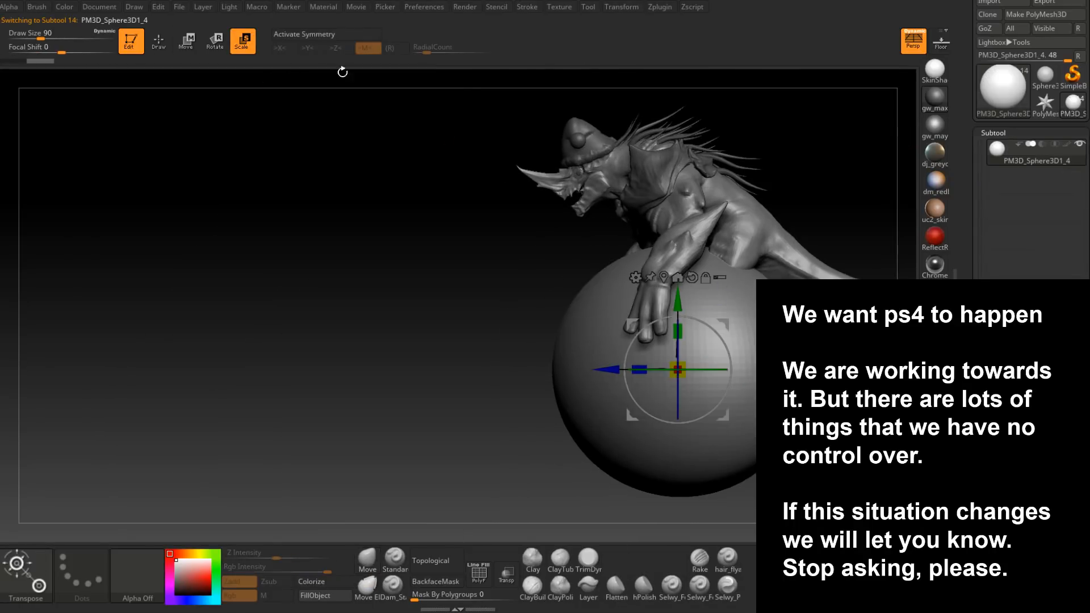
left_click_drag(648, 447, 640, 472)
left_click_drag(632, 416, 555, 256)
left_click_drag(661, 350, 484, 280, "alt")
key("x")
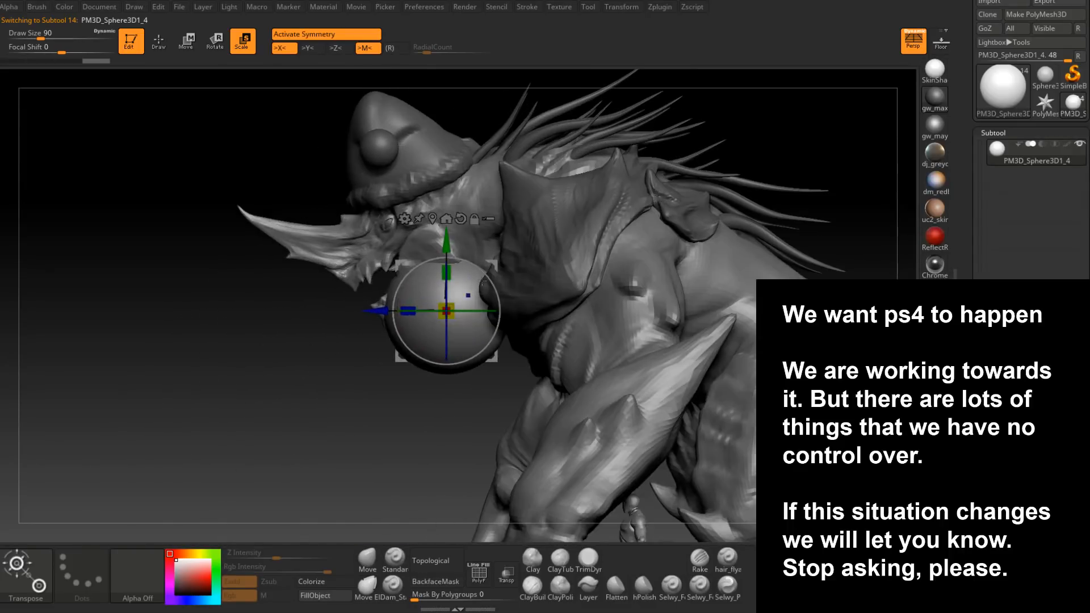
- Pull the sphere's upper sides up along the cheeks with the Move brush at draw size 77, then 87
left_click(159, 41)
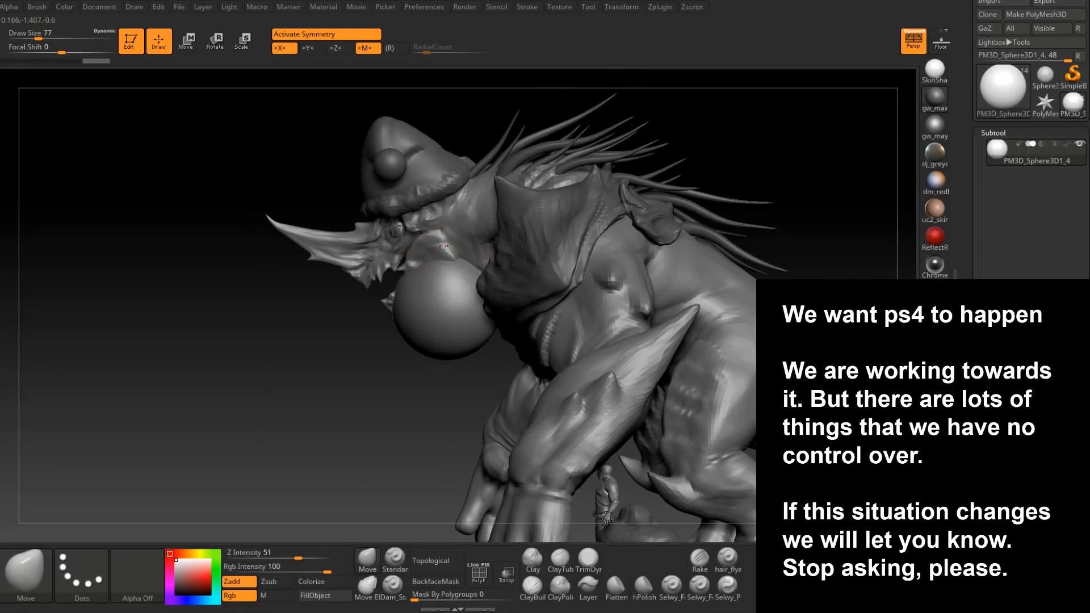
left_click_drag(418, 141, 418, 139)
right_click_drag(369, 205, 449, 219)
left_click_drag(448, 222, 447, 210)
right_click_drag(398, 228, 435, 247)
key("space")
left_click_drag(428, 247, 439, 245)
mouse_move(439, 245)
right_mouse_down()
mouse_move(352, 250)
mouse_move(470, 250)
mouse_move(490, 236)
right_mouse_up()
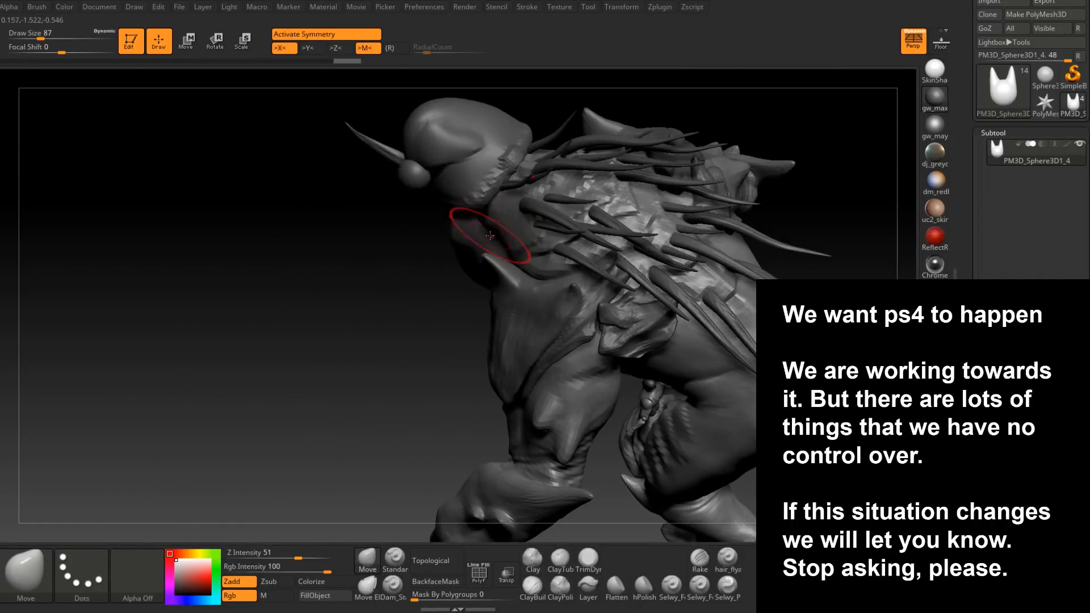
- Fit the beard's upper ends under the hat brim with the Move brush at draw size 87
left_click_drag(486, 238, 490, 225)
right_click_drag(490, 225, 449, 240)
left_click_drag(469, 232, 448, 259)
right_click_drag(447, 259, 414, 269)
- Stretch the beard mesh downward into a long shape with the Move brush at draw size 104, then 167
key("space")
left_click_drag(423, 279, 427, 280)
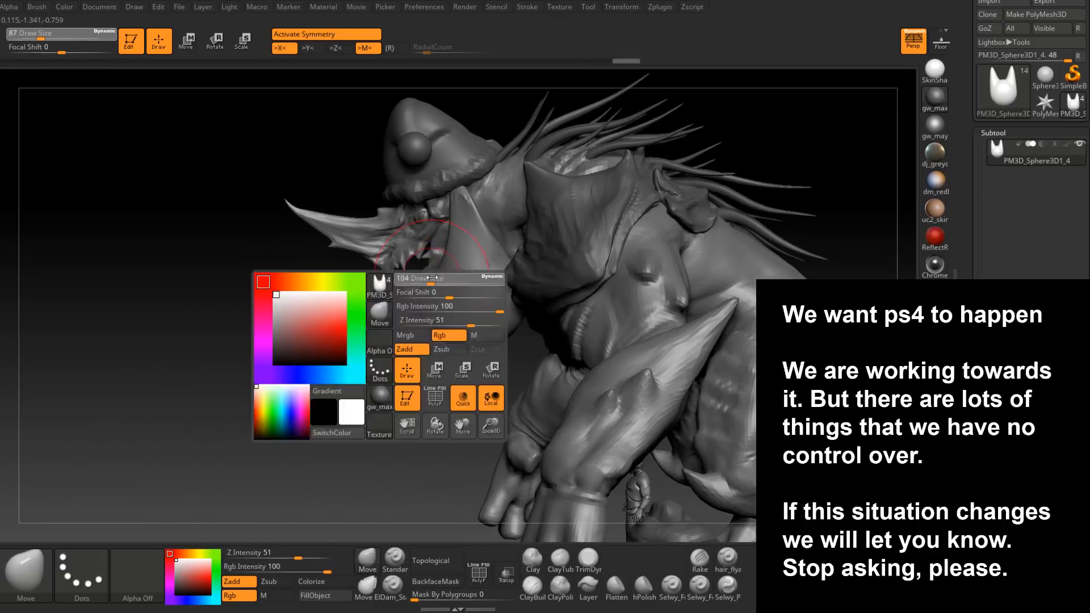
mouse_move(427, 285)
right_mouse_down()
mouse_move(479, 296)
mouse_move(438, 292)
right_mouse_up()
key("space")
left_click_drag(444, 280, 454, 280)
left_click_drag(449, 267, 433, 308)
right_click_drag(433, 304, 494, 261)
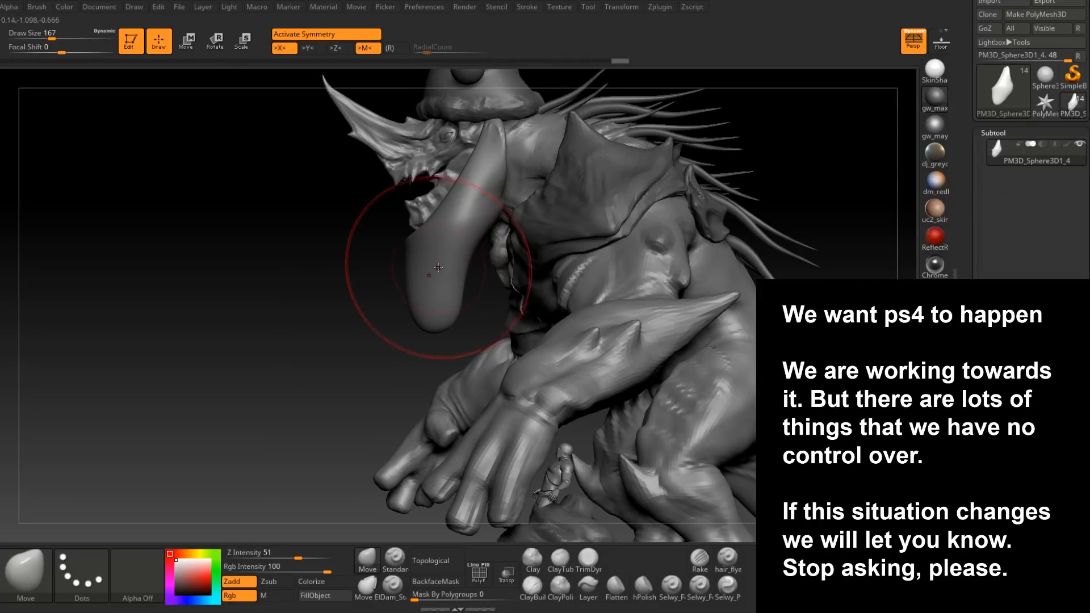
mouse_move(389, 243)
right_mouse_down()
mouse_move(454, 222)
mouse_move(434, 247)
right_mouse_up()
- Rough in hair volume on the beard's front with the ClayBuildup brush at draw size 56, then 49
left_click(532, 588)
key("space")
left_click_drag(425, 228, 407, 228)
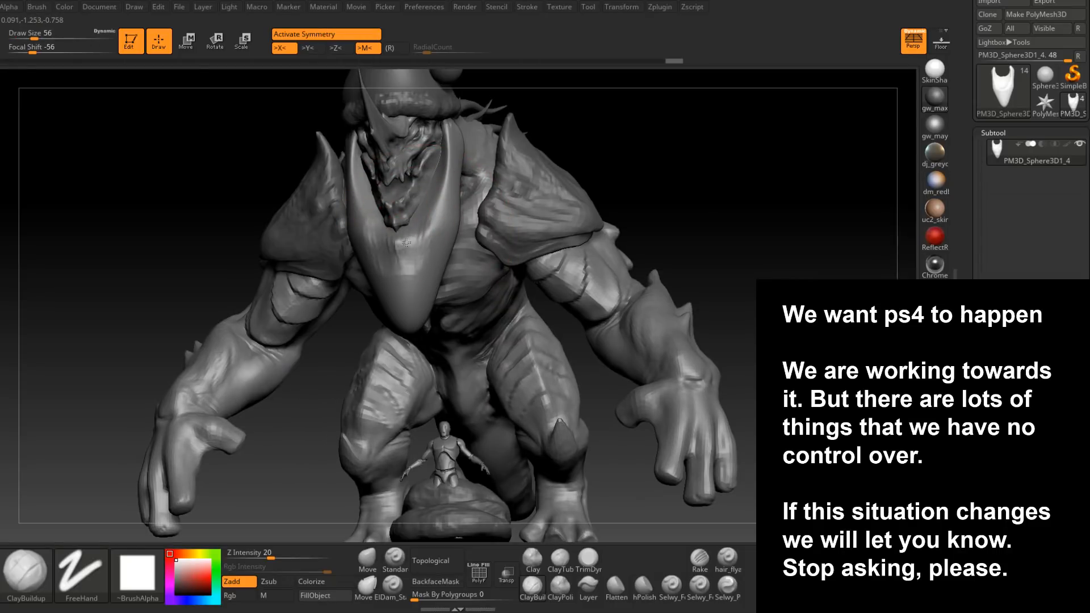
right_click_drag(406, 241, 449, 170)
key("[")
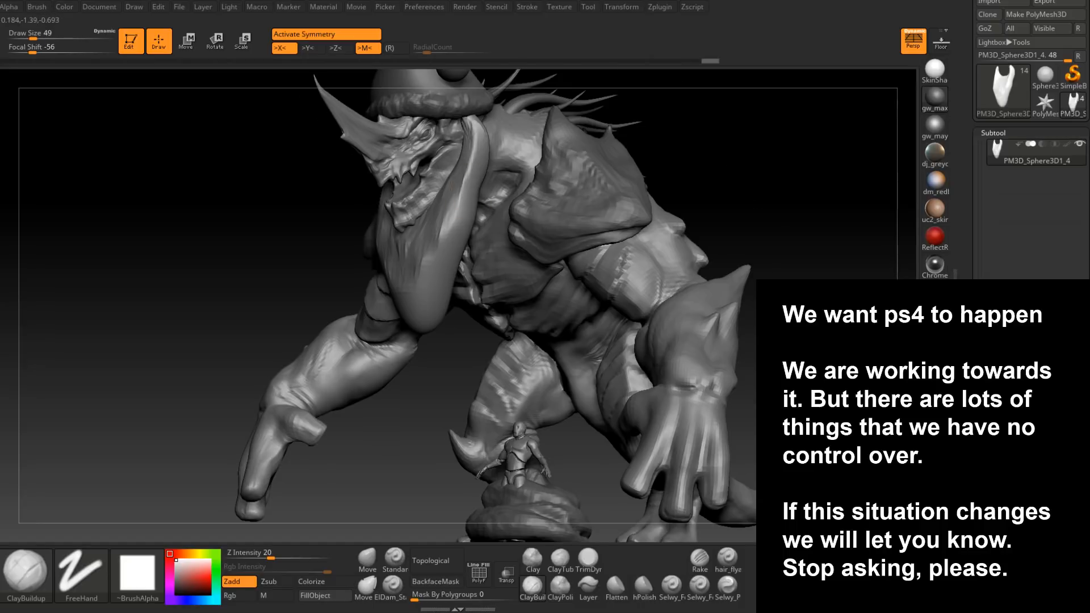
right_click_drag(474, 142, 491, 154, "ctrl")
- Build long vertical hair strands down the beard's side with the ClayBuildup brush at draw size 65
mouse_move(499, 194)
right_mouse_down()
mouse_move(462, 246)
mouse_move(476, 241)
right_mouse_up()
key("space")
left_click_drag(476, 241, 480, 241)
left_click_drag(494, 202, 486, 295)
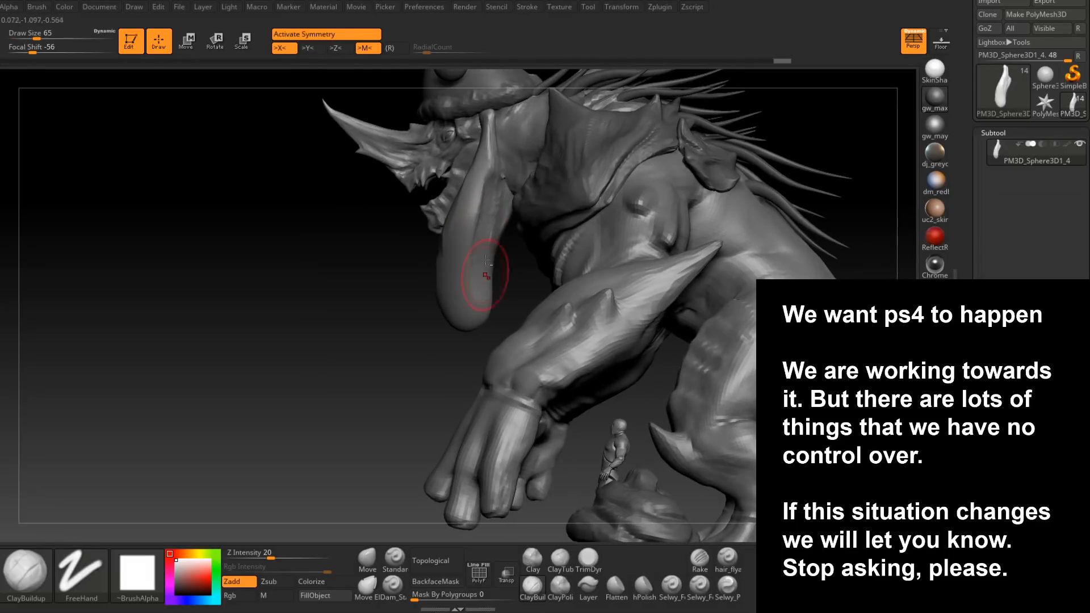
left_click_drag(482, 176, 466, 298)
left_click_drag(467, 210, 457, 290)
right_click_drag(457, 278, 503, 267)
left_click_drag(471, 196, 443, 312)
mouse_move(445, 244)
left_mouse_down()
mouse_move(431, 315)
mouse_move(419, 310)
left_mouse_up()
- Add downward hair strands on the beard's opposite side with the ClayBuildup brush at draw size 65
right_click_drag(419, 301, 579, 279)
left_click_drag(366, 216, 397, 312)
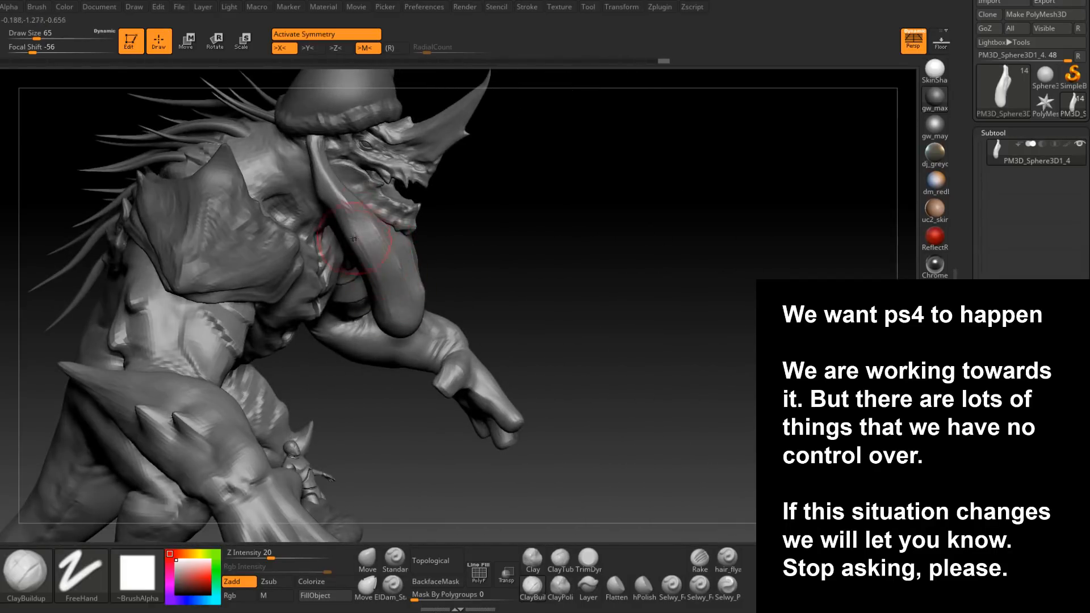
right_click_drag(361, 245, 426, 241)
left_click_drag(341, 222, 355, 327)
right_click_drag(353, 309, 283, 299)
left_click_drag(361, 264, 378, 336)
mouse_move(370, 307)
right_mouse_down()
mouse_move(431, 299)
mouse_move(398, 295)
right_mouse_up()
mouse_move(355, 287)
left_mouse_down()
mouse_move(363, 343)
mouse_move(377, 349)
mouse_move(377, 329)
left_mouse_up()
- Add more ClayBuildup strands along the side of the beard
mouse_move(397, 318)
right_mouse_down()
mouse_move(351, 339)
mouse_move(457, 294)
mouse_move(452, 267)
mouse_move(462, 306)
mouse_move(484, 286)
mouse_move(489, 295)
mouse_move(507, 276)
mouse_move(507, 212)
right_mouse_up()
key("space")
left_click_drag(537, 212, 514, 266)
right_click_drag(515, 266, 540, 231)
left_click_drag(536, 225, 506, 270)
right_click_drag(487, 319, 512, 248)
left_click_drag(512, 248, 493, 299)
- Build up the beard's lower tip with smaller ClayBuildup strokes
mouse_move(492, 304)
right_mouse_down()
mouse_move(499, 256)
mouse_move(490, 291)
right_mouse_up()
key("space")
left_click_drag(490, 291, 482, 291)
left_click_drag(473, 279, 467, 324)
right_click_drag(469, 318, 567, 306)
key("space")
left_click_drag(477, 319, 470, 327)
right_click_drag(458, 322, 474, 315)
- Define the beard's curved tip and side strands with the ClayBuildup brush at draw size 37
right_click_drag(439, 347, 374, 314)
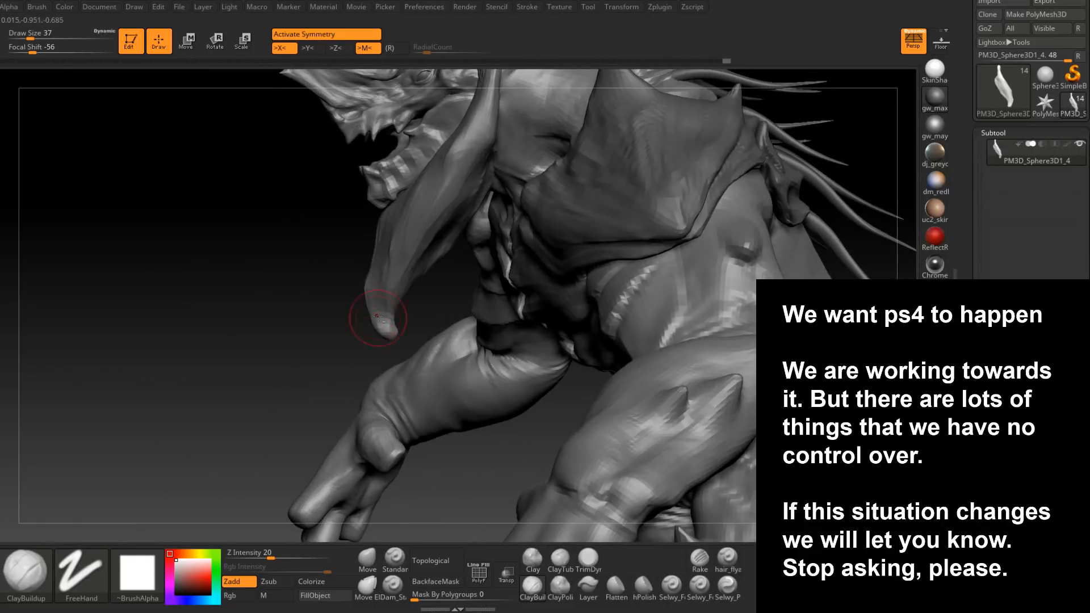
mouse_move(394, 328)
left_mouse_down()
mouse_move(401, 250)
mouse_move(384, 288)
left_mouse_up()
right_click_drag(374, 273, 424, 258)
left_click_drag(414, 243, 402, 196)
right_click_drag(437, 244, 390, 250)
left_click_drag(442, 156, 405, 253)
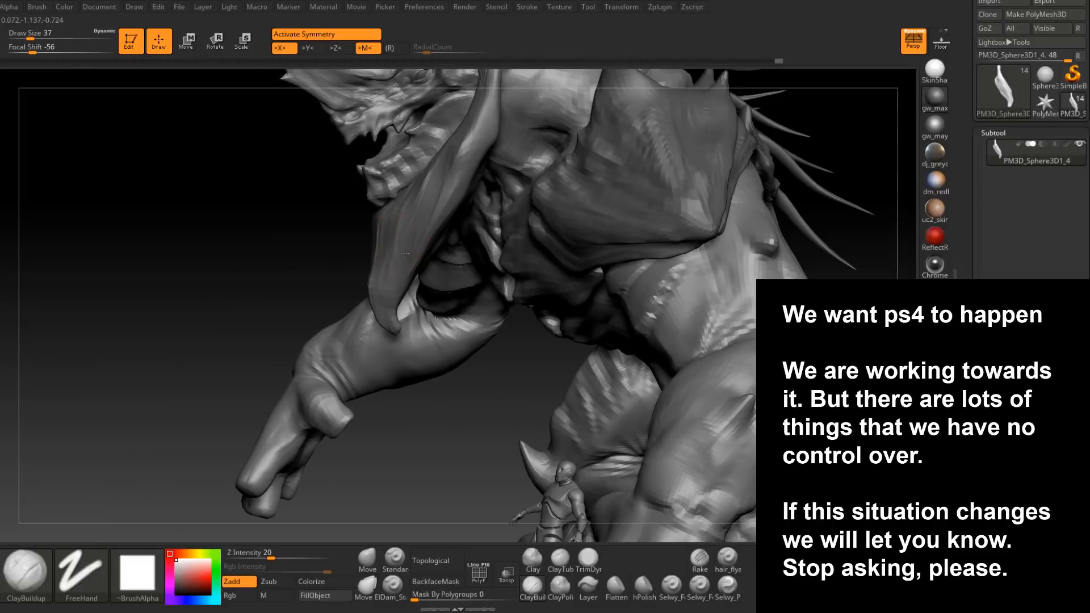
- Refine the beard's upper strands and rear edge with the ClayBuildup brush at draw size 33
right_click_drag(405, 253, 459, 182)
left_click_drag(465, 142, 452, 221)
mouse_move(449, 233)
right_mouse_down()
mouse_move(402, 256)
mouse_move(417, 235)
mouse_move(409, 228)
right_mouse_up()
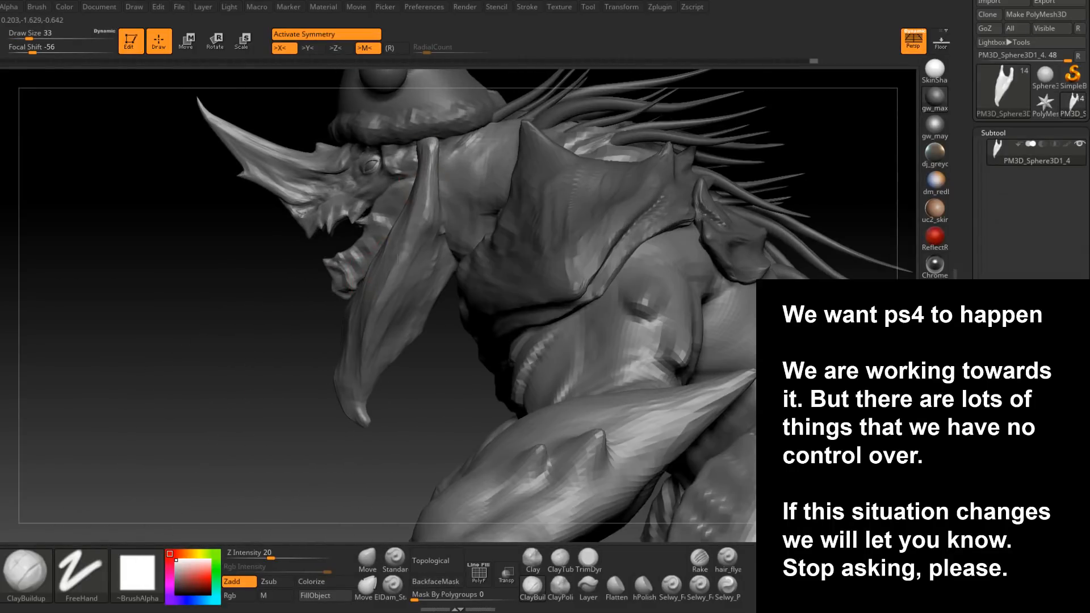
mouse_move(388, 346)
right_mouse_down()
mouse_move(446, 182)
mouse_move(375, 264)
mouse_move(377, 241)
mouse_move(356, 294)
mouse_move(363, 250)
mouse_move(435, 280)
right_mouse_up()
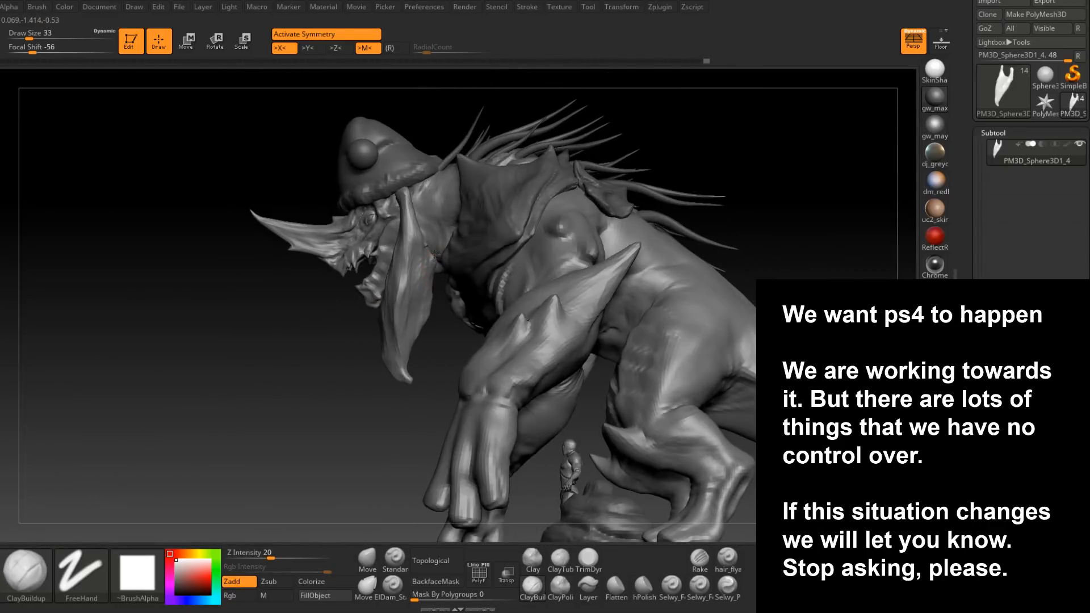
left_click_drag(421, 300, 414, 344)
mouse_move(420, 261)
left_mouse_down()
mouse_move(416, 327)
mouse_move(419, 298)
left_mouse_up()
- Make the Boss_High_Body subtool active and view the body from the back
mouse_move(419, 299)
right_mouse_down()
mouse_move(544, 307)
mouse_move(558, 282)
mouse_move(505, 335)
right_mouse_up()
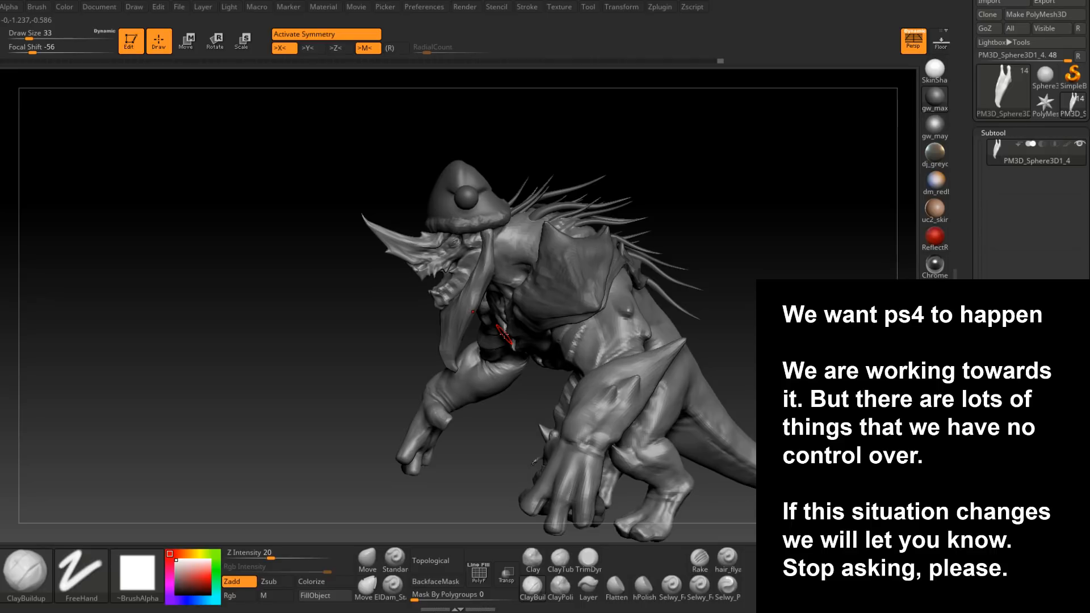
mouse_move(504, 335)
right_mouse_down()
mouse_move(630, 364)
mouse_move(551, 383)
right_mouse_up()
left_click(630, 386, "alt")
right_click_drag(708, 292, 591, 414)
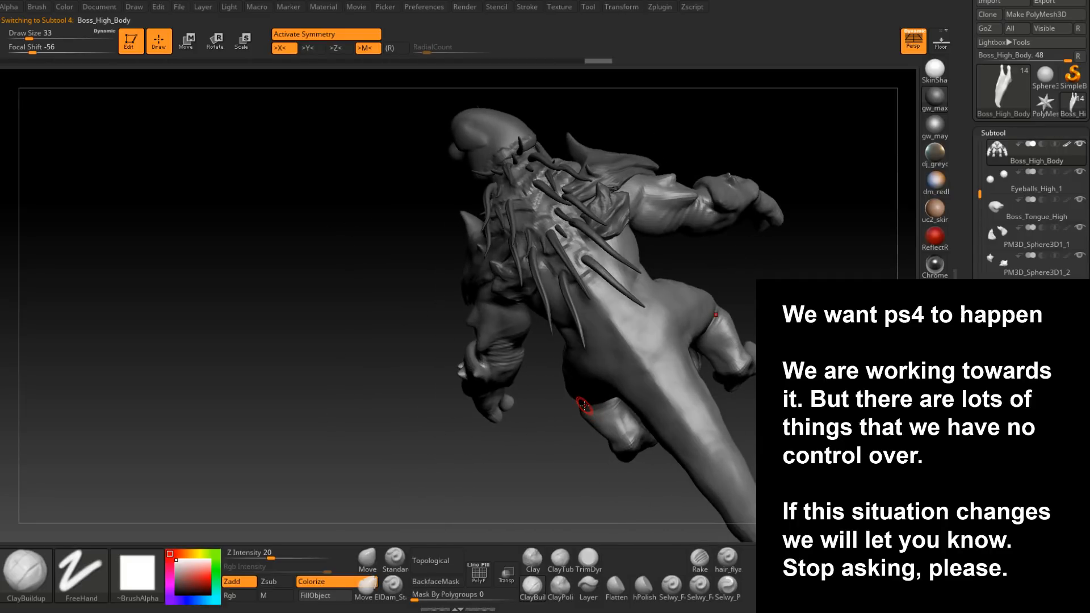
mouse_move(627, 336)
right_mouse_down()
mouse_move(656, 279)
mouse_move(654, 313)
mouse_move(624, 297)
mouse_move(627, 241)
right_mouse_up()
right_click_drag(628, 241, 662, 250)
mouse_move(500, 340)
right_mouse_down()
mouse_move(454, 347)
mouse_move(443, 397)
mouse_move(575, 344)
mouse_move(564, 317)
right_mouse_up()
- Adjust the boss body's form with the Move brush at draw size 136
left_click(368, 559)
right_click_drag(630, 358, 568, 377)
key("space")
left_click_drag(585, 307, 599, 302)
mouse_move(598, 302)
right_mouse_down()
mouse_move(599, 286)
mouse_move(601, 295)
right_mouse_up()
key("space")
left_click_drag(600, 302, 590, 284)
mouse_move(592, 278)
right_mouse_down()
mouse_move(585, 299)
mouse_move(550, 307)
right_mouse_up()
key("space")
left_click_drag(539, 286, 550, 285)
right_click_drag(547, 231, 639, 272)
left_click_drag(639, 272, 631, 281)
mouse_move(631, 282)
right_mouse_down()
mouse_move(614, 366)
mouse_move(583, 288)
mouse_move(563, 331)
mouse_move(540, 340)
mouse_move(564, 373)
right_mouse_up()
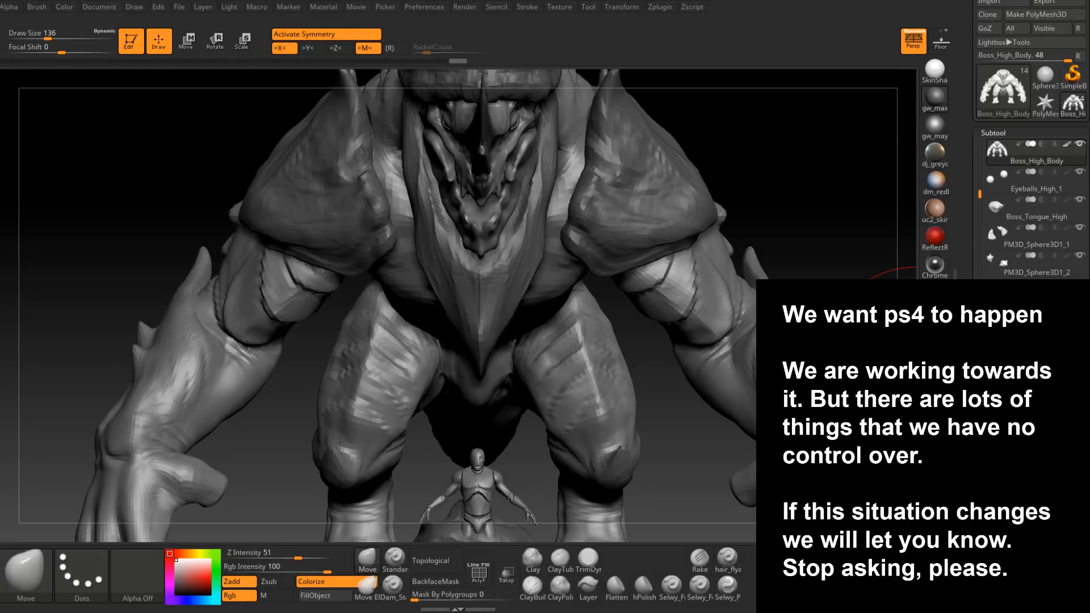
left_click_drag(916, 364, 824, 319)
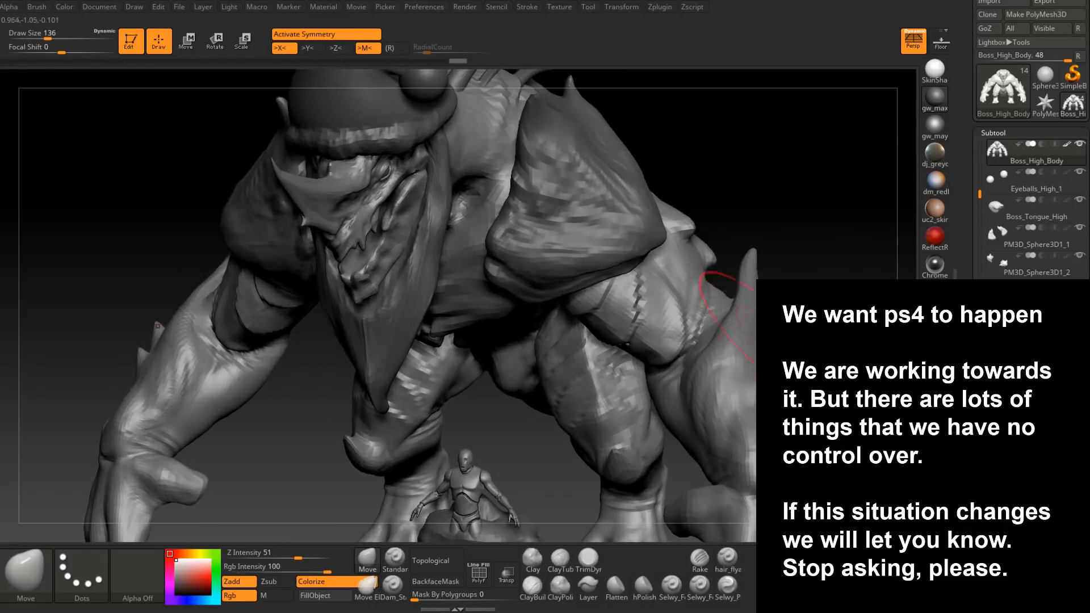
left_click(533, 588)
right_click_drag(738, 329, 674, 317)
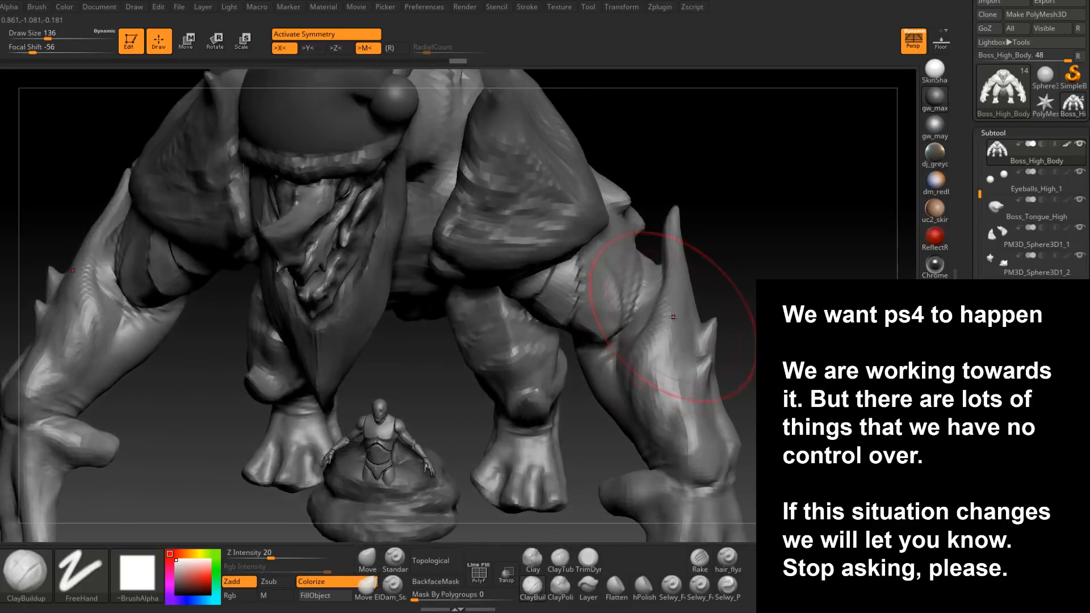
key("space")
left_click_drag(693, 316, 678, 310)
right_click_drag(678, 305, 710, 295)
mouse_move(710, 295)
right_mouse_down()
mouse_move(789, 318)
mouse_move(657, 336)
mouse_move(716, 284)
right_mouse_up()
- Adjust the body around the hip and tail base with the Move brush at draw size 372
left_click(367, 559)
key("space")
left_click_drag(653, 326, 701, 327)
key("space")
mouse_move(645, 250)
left_mouse_down()
mouse_move(654, 251)
mouse_move(654, 301)
left_mouse_up()
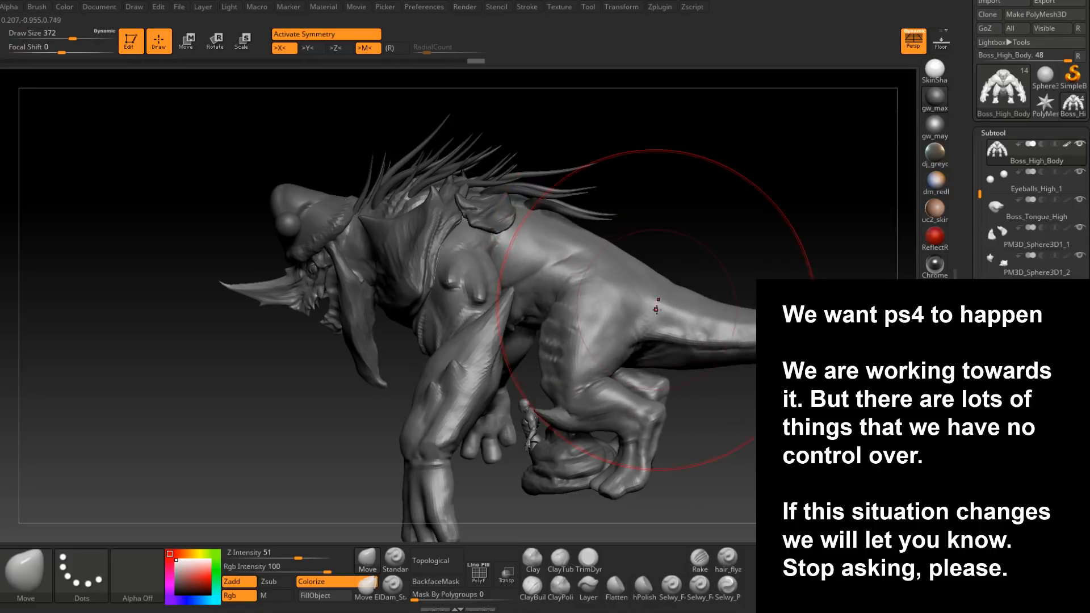
mouse_move(691, 375)
right_mouse_down()
mouse_move(717, 390)
mouse_move(584, 435)
right_mouse_up()
key("space")
left_click_drag(661, 356, 626, 347)
- Build up the forearm below the elbow spike with the ClayBuildup brush at draw size 35
left_click(533, 588)
right_click_drag(590, 341, 582, 392)
key("space")
left_click_drag(621, 311, 616, 312)
mouse_move(616, 312)
right_mouse_down()
mouse_move(628, 291)
mouse_move(584, 335)
mouse_move(589, 299)
right_mouse_up()
mouse_move(589, 299)
left_mouse_down()
mouse_move(570, 364)
mouse_move(571, 352)
left_mouse_up()
left_click_drag(574, 392, 577, 305)
right_click_drag(603, 259, 582, 309)
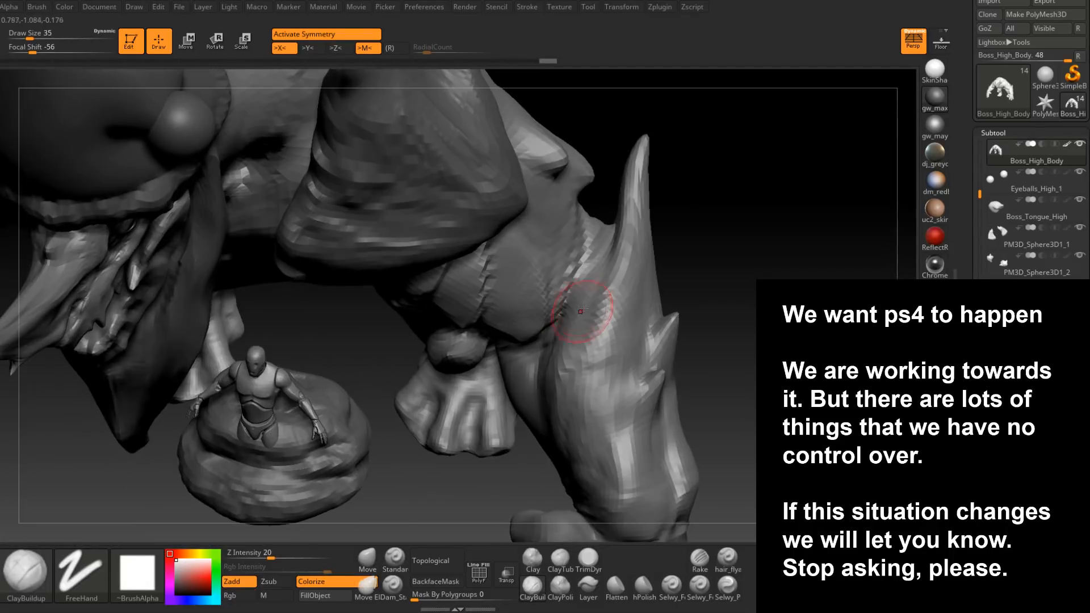
- Blend the elbow spike's base into the forearm with short ClayBuildup strokes from several angles
left_click_drag(619, 264, 603, 287)
right_click_drag(604, 284, 590, 318)
left_click_drag(603, 254, 623, 230)
right_click_drag(624, 232, 620, 263)
left_click_drag(620, 263, 624, 287)
mouse_move(625, 301)
right_mouse_down()
mouse_move(646, 249)
mouse_move(660, 275)
right_mouse_up()
left_click_drag(656, 279, 677, 251)
right_click_drag(703, 240, 665, 267)
left_click_drag(690, 268, 723, 245)
right_click_drag(722, 245, 724, 238)
left_click_drag(725, 238, 742, 272)
- Add volume to the outer forearm beside the small spikes with the ClayBuildup brush at draw size 51
right_click_drag(741, 310, 745, 257)
key("s")
left_click_drag(745, 257, 749, 257)
right_click_drag(748, 257, 706, 271)
right_click_drag(717, 329, 716, 346)
mouse_move(717, 344)
left_mouse_down()
mouse_move(722, 358)
mouse_move(729, 290)
mouse_move(730, 310)
left_mouse_up()
mouse_move(730, 307)
right_mouse_down()
mouse_move(723, 296)
mouse_move(712, 335)
right_mouse_up()
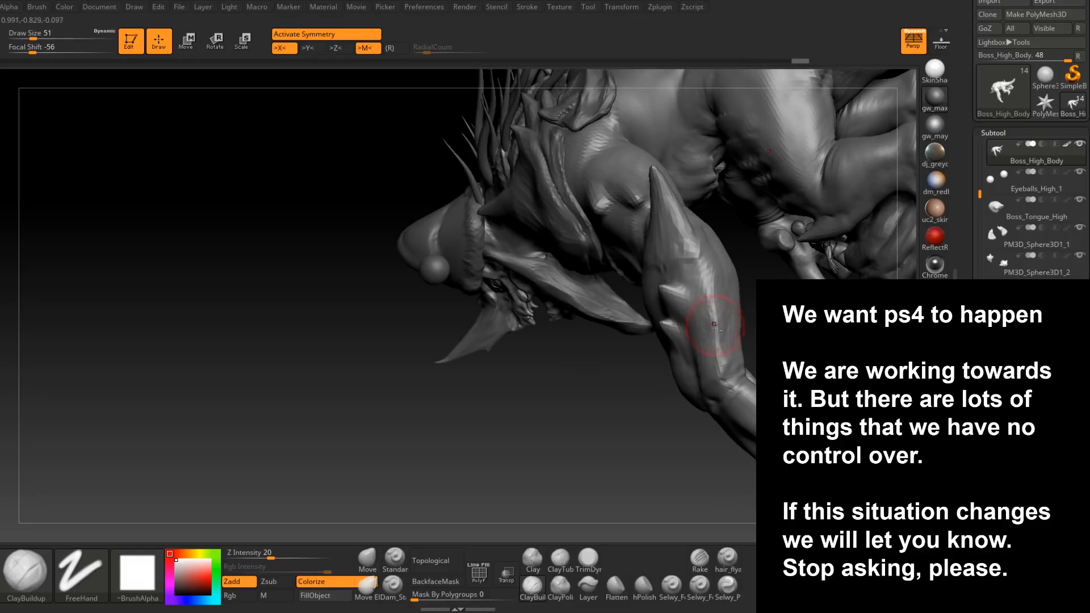
left_click_drag(713, 319, 711, 291)
- Refine the forearm surface around the spikes with the ClayBuildup brush at draw size 37
mouse_move(717, 332)
right_mouse_down()
mouse_move(684, 362)
mouse_move(702, 342)
right_mouse_up()
key("space")
left_click_drag(704, 339, 698, 338)
mouse_move(693, 349)
right_mouse_down()
mouse_move(696, 364)
mouse_move(690, 355)
mouse_move(658, 365)
mouse_move(706, 340)
mouse_move(710, 324)
mouse_move(667, 318)
mouse_move(714, 333)
right_mouse_up()
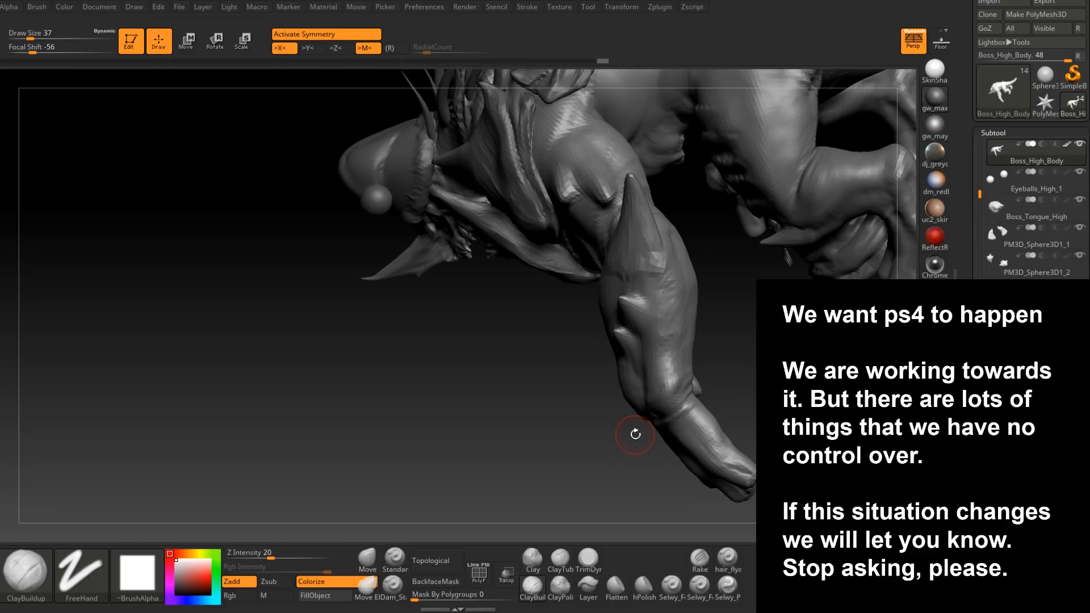
mouse_move(636, 434)
left_mouse_down()
mouse_move(684, 309)
mouse_move(593, 351)
mouse_move(566, 382)
mouse_move(647, 400)
mouse_move(657, 370)
left_mouse_up()
- Adjust the forearm's outline with the Move brush
left_click(369, 559)
key("space")
left_click_drag(627, 373, 629, 375)
mouse_move(698, 369)
left_mouse_down()
mouse_move(642, 370)
mouse_move(617, 354)
mouse_move(630, 353)
left_mouse_up()
key("space")
mouse_move(596, 343)
left_mouse_down()
mouse_move(649, 310)
mouse_move(651, 322)
mouse_move(623, 331)
mouse_move(600, 316)
mouse_move(633, 362)
left_mouse_up()
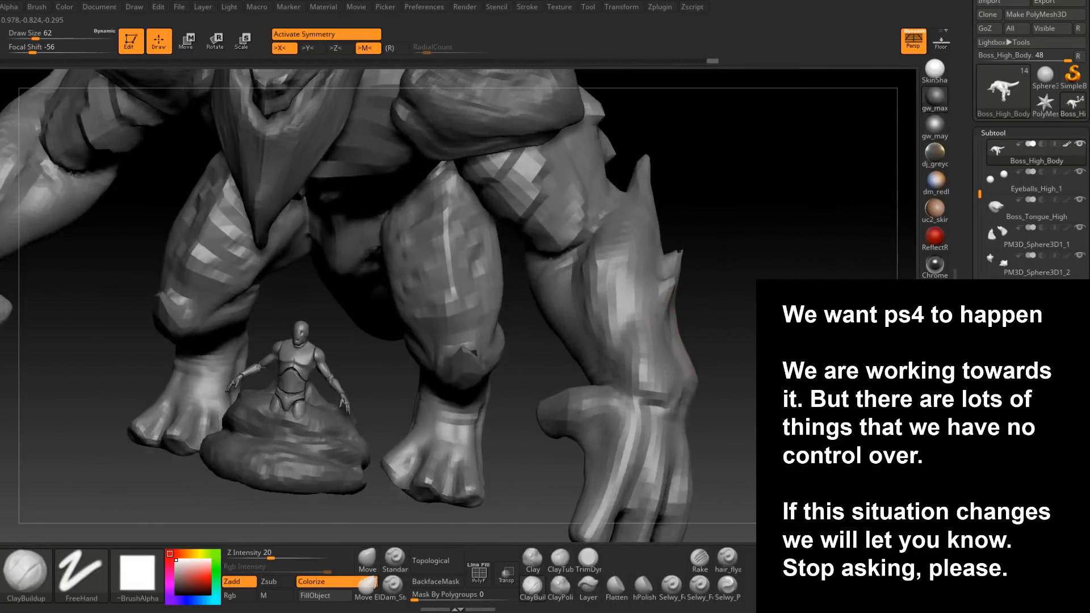
- Build up the outer forearm below the elbow spikes with the ClayBuildup brush at draw size 49
left_click_drag(636, 346, 640, 376)
key("space")
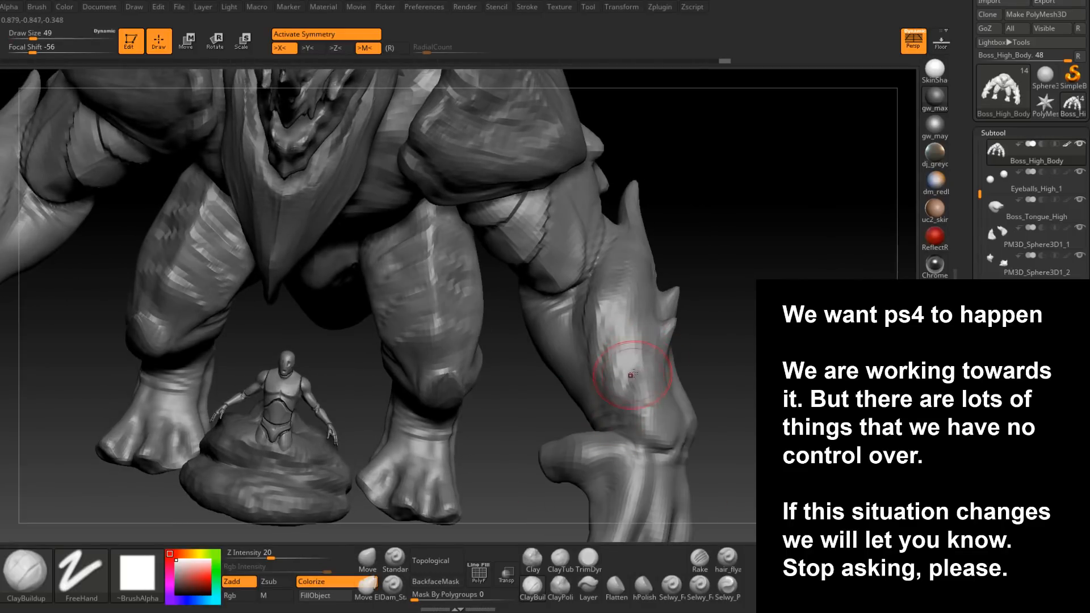
mouse_move(635, 397)
left_mouse_down()
mouse_move(646, 343)
mouse_move(618, 386)
mouse_move(604, 359)
mouse_move(633, 376)
mouse_move(632, 358)
mouse_move(637, 370)
mouse_move(702, 310)
mouse_move(701, 329)
mouse_move(720, 293)
left_mouse_up()
key("space")
mouse_move(703, 297)
right_mouse_down()
mouse_move(698, 305)
mouse_move(690, 287)
right_mouse_up()
- Refine the back of the arm around the elbow with the ClayBuildup brush
key("space")
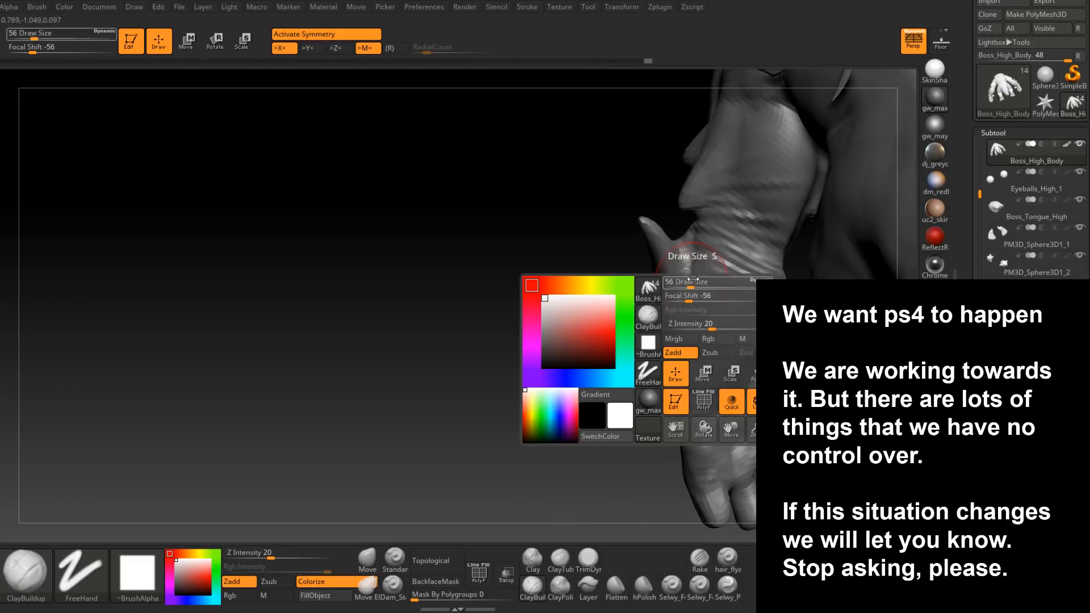
left_click_drag(690, 287, 676, 284)
mouse_move(676, 284)
right_mouse_down()
mouse_move(688, 285)
mouse_move(568, 314)
right_mouse_up()
left_click_drag(568, 314, 593, 321)
right_click_drag(593, 321, 640, 377)
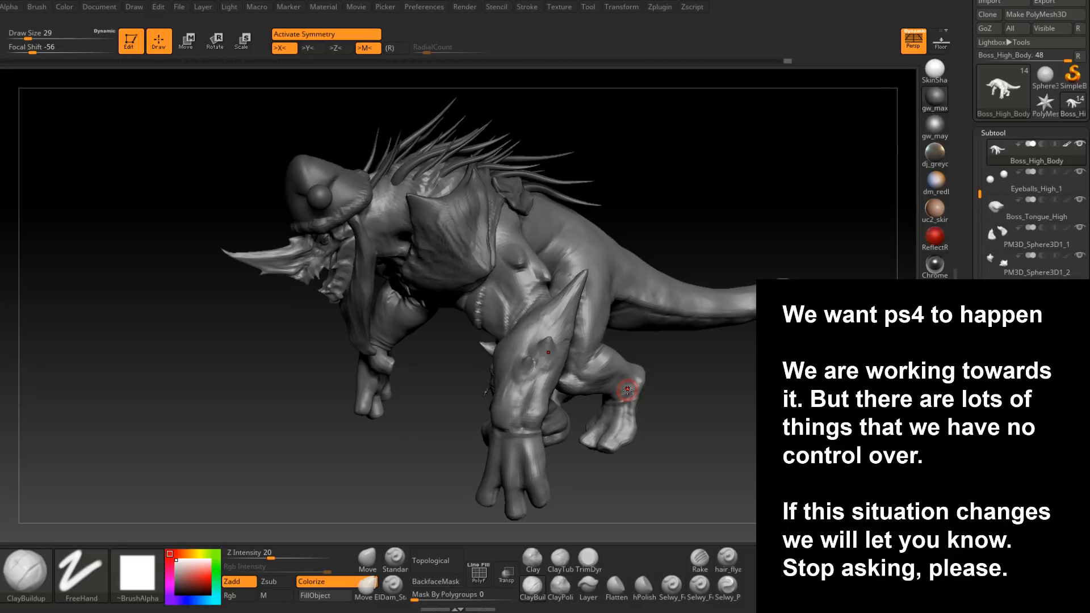
mouse_move(594, 251)
left_mouse_down()
mouse_move(557, 246)
mouse_move(608, 313)
mouse_move(561, 306)
left_mouse_up()
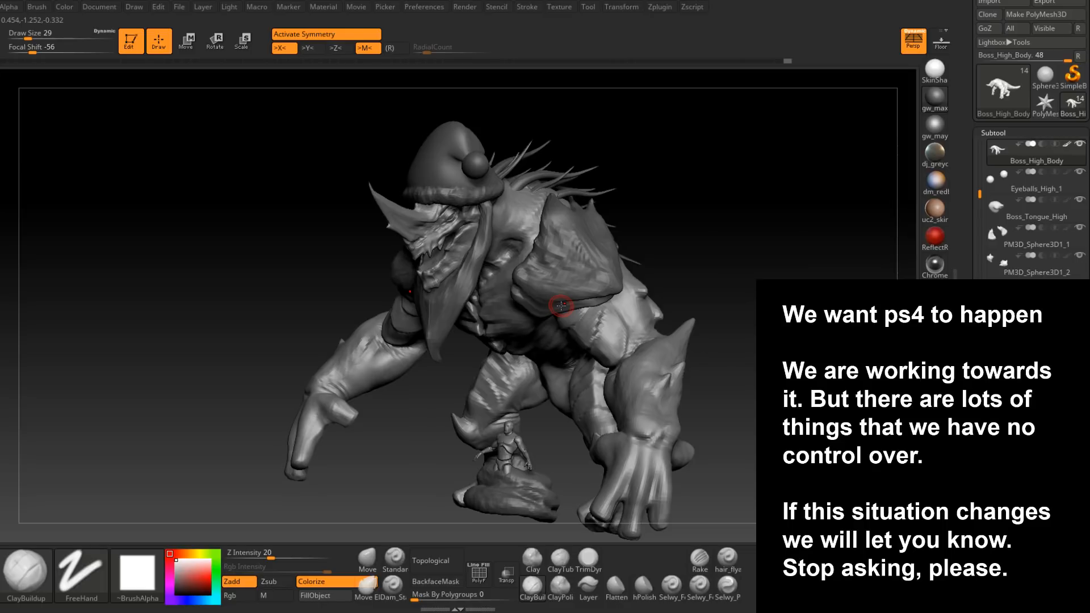
- Smooth the front of the upper arm with the Smooth brush at draw size 29, working from several angles
mouse_move(561, 306)
right_mouse_down()
mouse_move(592, 318)
mouse_move(611, 369)
mouse_move(641, 369)
mouse_move(595, 372)
mouse_move(594, 329)
right_mouse_up()
left_click_drag(594, 329, 604, 309, "shift")
mouse_move(604, 310)
right_mouse_down()
mouse_move(630, 327)
mouse_move(595, 336)
mouse_move(608, 340)
right_mouse_up()
left_click_drag(608, 340, 603, 329, "shift")
right_click_drag(603, 329, 573, 335)
left_click_drag(574, 335, 581, 352, "shift")
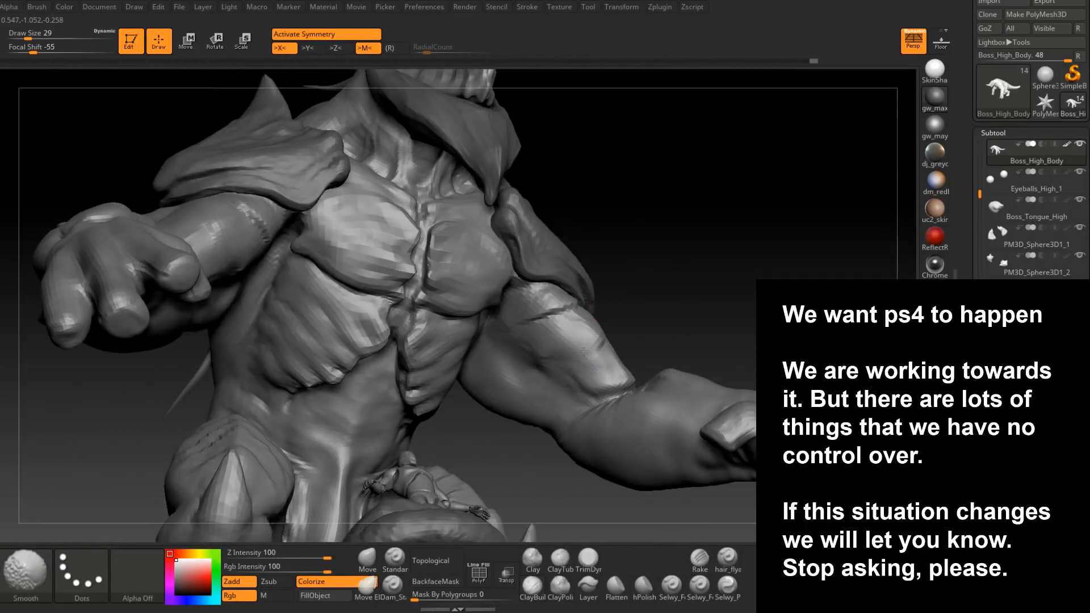
right_click_drag(580, 353, 577, 340)
left_click_drag(576, 340, 569, 325, "shift")
mouse_move(570, 325)
right_mouse_down()
mouse_move(579, 305)
mouse_move(631, 307)
mouse_move(564, 307)
right_mouse_up()
mouse_move(555, 348)
right_mouse_down()
mouse_move(571, 369)
mouse_move(603, 362)
right_mouse_up()
left_click_drag(603, 363, 614, 372, "shift")
right_click_drag(613, 372, 653, 353)
- Reshape the lower upper arm near the elbow with the brush at draw size 35
key("space")
left_click_drag(663, 358, 640, 372)
mouse_move(641, 372)
right_mouse_down("shift")
mouse_move(652, 360)
mouse_move(637, 470)
right_mouse_up("shift")
mouse_move(591, 391)
right_mouse_down()
mouse_move(572, 360)
mouse_move(552, 359)
right_mouse_up()
key("space")
left_click_drag(548, 358, 554, 358)
mouse_move(599, 342)
right_mouse_down()
mouse_move(521, 357)
mouse_move(564, 312)
right_mouse_up()
- Smooth the inner elbow where the upper arm meets the forearm
left_click_drag(568, 310, 584, 336, "shift")
mouse_move(584, 360)
right_mouse_down()
mouse_move(579, 379)
mouse_move(603, 369)
right_mouse_up()
left_click_drag(619, 344, 606, 366, "shift")
right_click_drag(605, 363, 638, 342)
left_click_drag(637, 341, 602, 375, "shift")
mouse_move(598, 377)
right_mouse_down()
mouse_move(627, 368)
mouse_move(630, 395)
mouse_move(616, 360)
right_mouse_up()
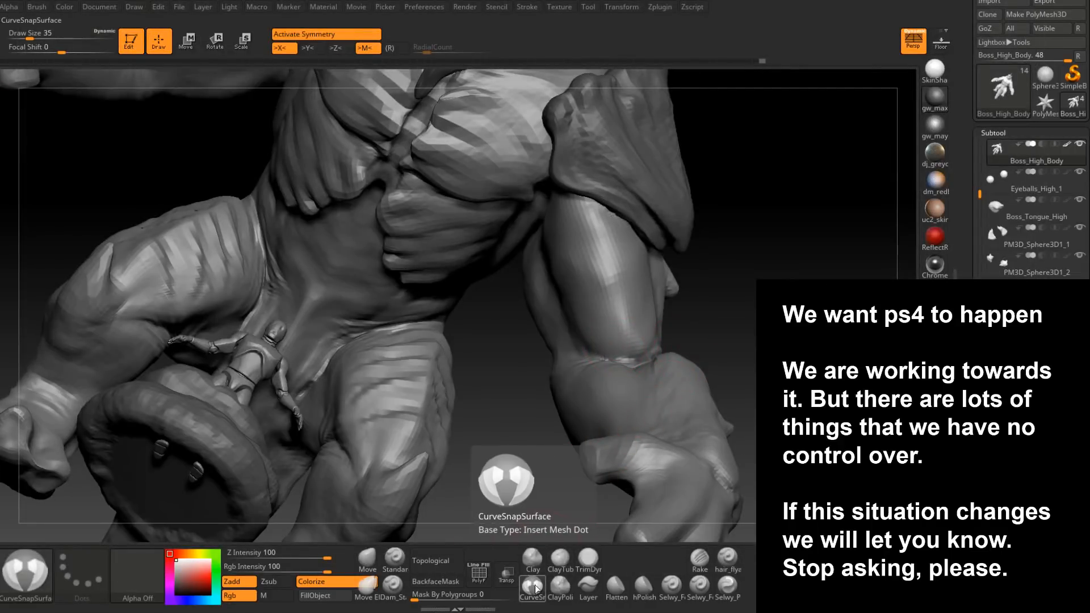
- Switch from the CurveSnapSurface brush back to ClayBuildup
key("b")
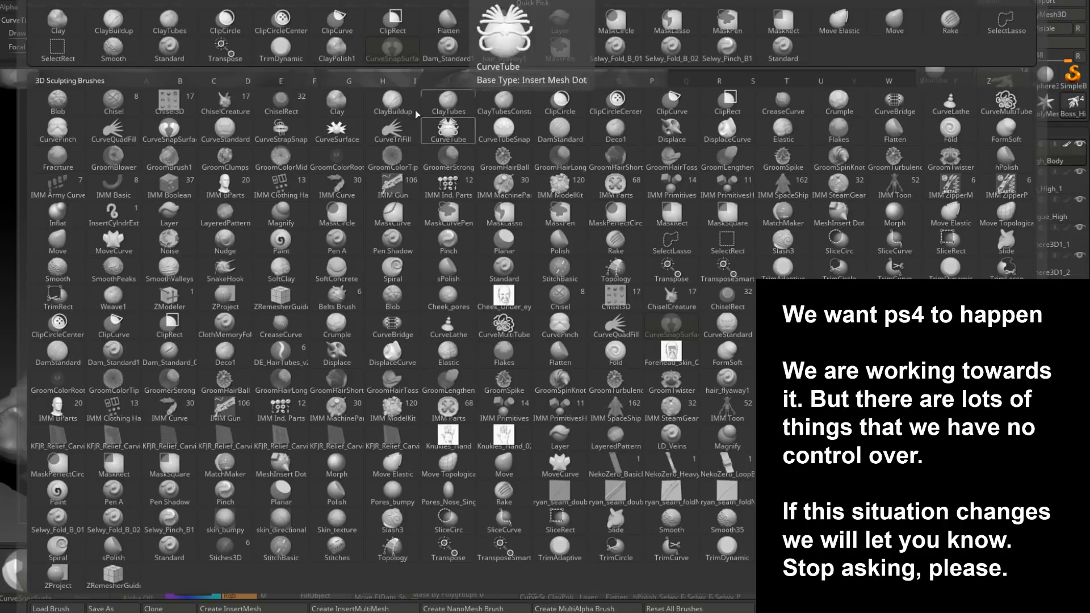
left_click(216, 84)
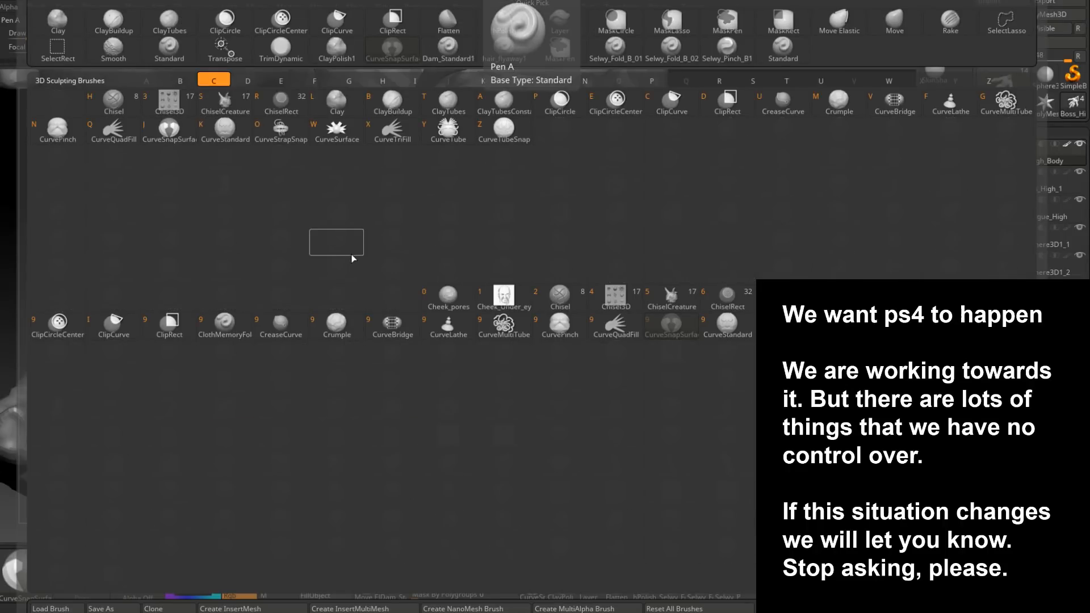
key("b")
right_click_drag(612, 289, 505, 295)
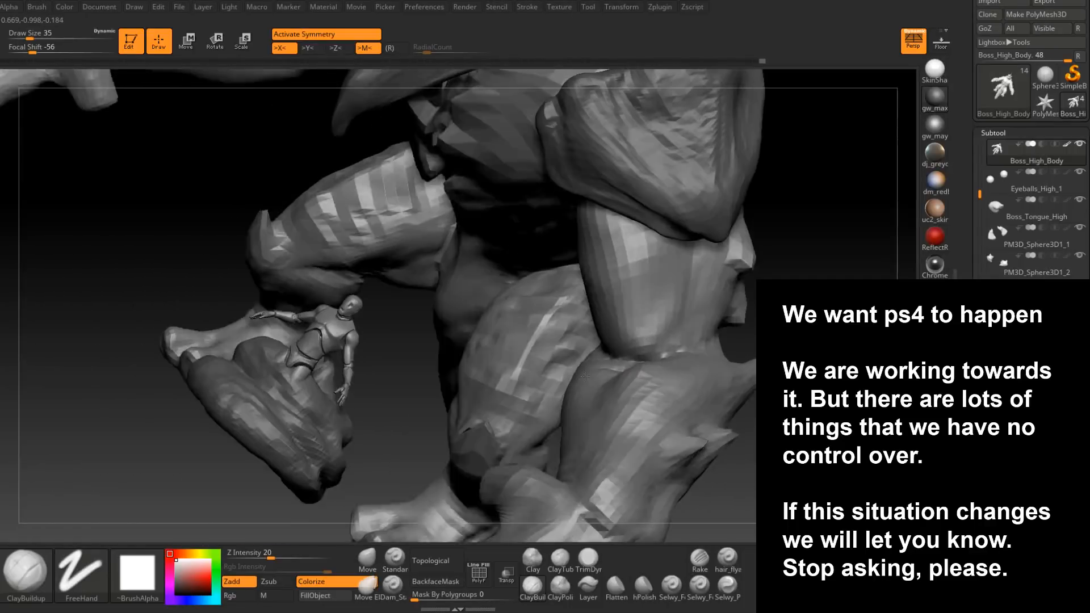
- Build up the muscle forms around the inner elbow with repeated ClayBuildup strokes, varying the draw size and viewing angle
right_click_drag(636, 318, 669, 356, "ctrl")
key("space")
left_click_drag(646, 344, 634, 347)
right_click_drag(633, 345, 675, 340)
key("space")
left_click_drag(671, 330, 666, 331)
left_click_drag(647, 338, 672, 309)
right_click_drag(672, 309, 657, 321)
left_click_drag(659, 323, 623, 335)
right_click_drag(621, 336, 657, 353)
left_click_drag(657, 354, 641, 359)
mouse_move(644, 356)
right_mouse_down()
mouse_move(696, 340)
mouse_move(624, 362)
right_mouse_up()
left_click_drag(650, 348, 613, 364)
right_click_drag(613, 363, 635, 360)
left_click_drag(634, 360, 657, 353)
right_click_drag(658, 353, 675, 348)
left_click_drag(674, 347, 643, 359)
right_click_drag(644, 358, 657, 356)
- Smooth the fresh clay strokes around the elbow crease and the adjoining arm
left_click_drag(657, 355, 634, 354, "shift")
right_click_drag(635, 354, 626, 341)
left_click_drag(625, 342, 591, 328, "shift")
right_click_drag(591, 328, 546, 318)
left_click_drag(547, 318, 539, 310, "shift")
right_click_drag(539, 310, 614, 296)
- Add volume to the upper arm above the elbow with the ClayBuildup brush at draw size 62
key("space")
left_click_drag(605, 288, 610, 288)
left_click_drag(582, 232, 556, 239)
mouse_move(568, 250)
right_mouse_down()
mouse_move(630, 307)
mouse_move(625, 336)
mouse_move(597, 341)
right_mouse_up()
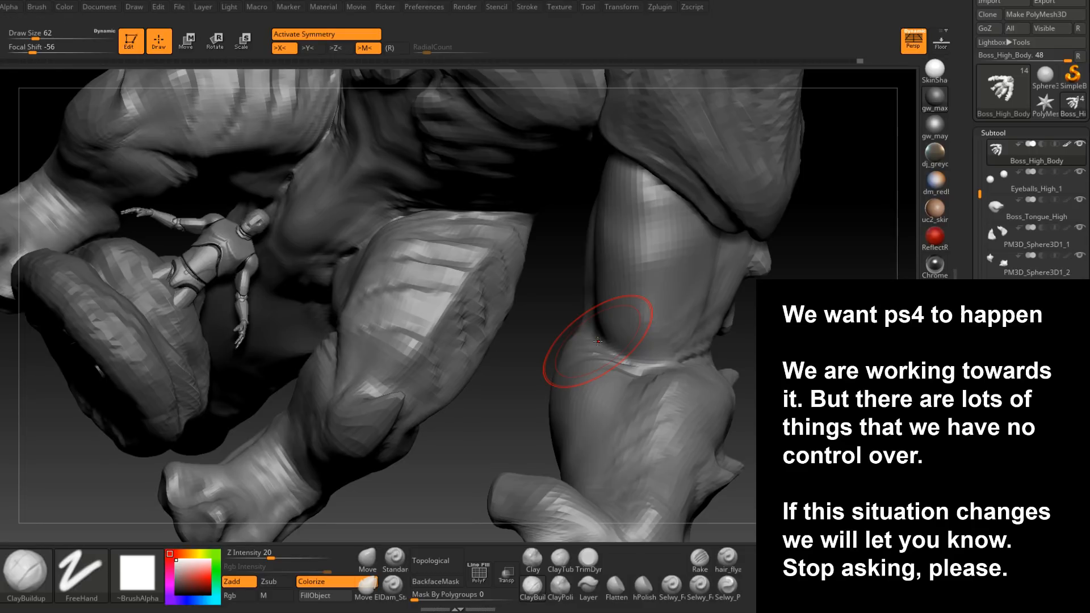
right_click_drag(598, 341, 650, 243)
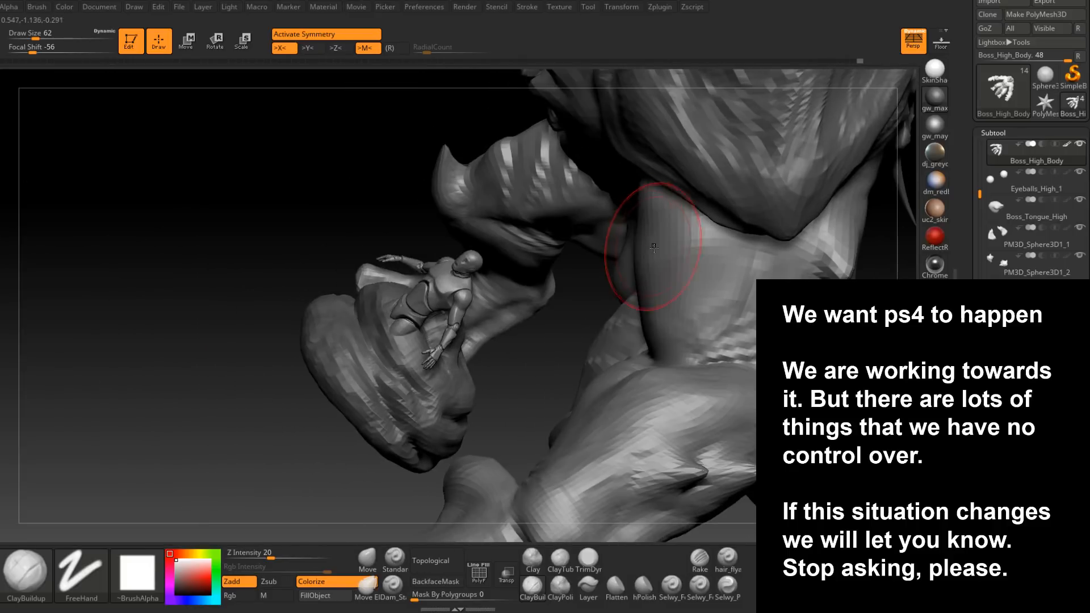
- Broaden the biceps below the shoulder plate with ClayBuildup strokes at draw size 74
key("space")
left_click_drag(645, 231, 652, 230)
mouse_move(652, 223)
right_mouse_down()
mouse_move(772, 310)
mouse_move(744, 325)
right_mouse_up()
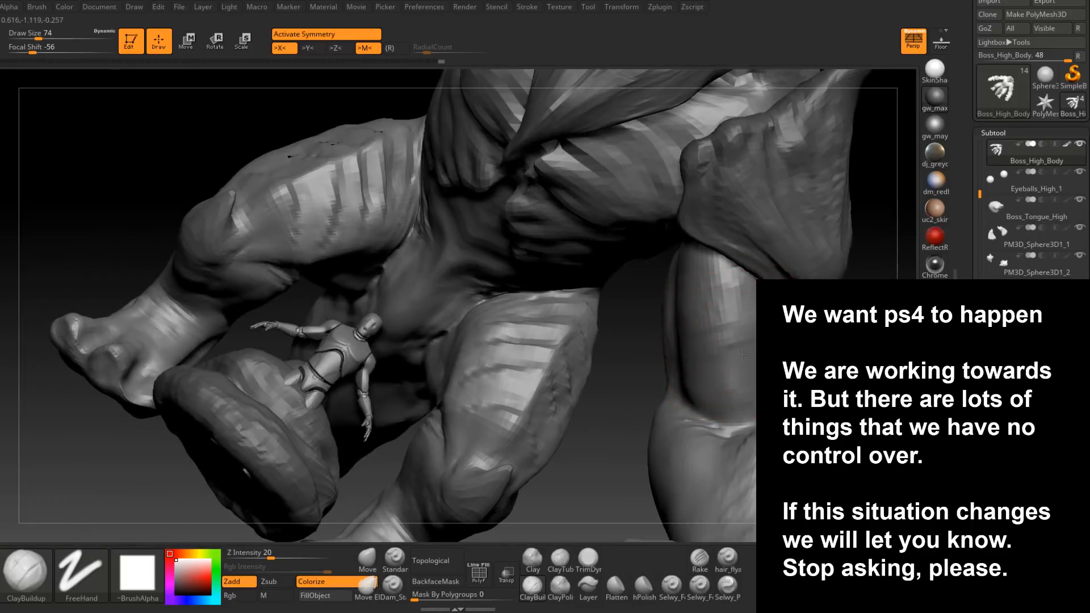
right_click_drag(738, 371, 750, 364)
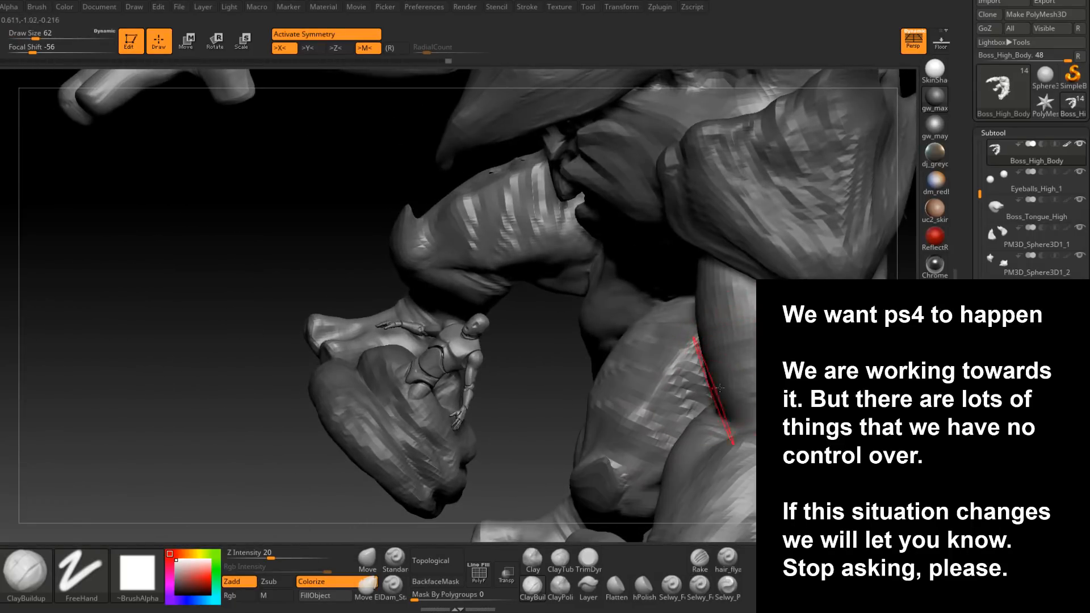
mouse_move(755, 372)
right_mouse_down()
mouse_move(729, 337)
mouse_move(730, 316)
right_mouse_up()
mouse_move(706, 375)
right_mouse_down()
mouse_move(734, 373)
mouse_move(703, 354)
mouse_move(720, 357)
right_mouse_up()
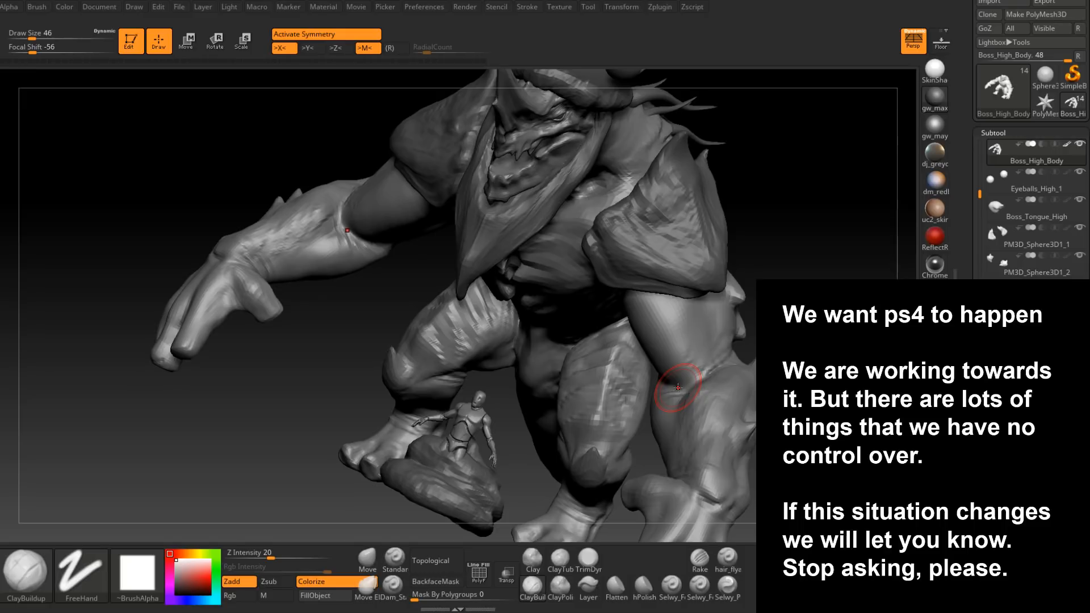
- Smooth the inner elbow and lower biceps at draw size 46
left_click_drag(687, 335, 689, 352, "shift")
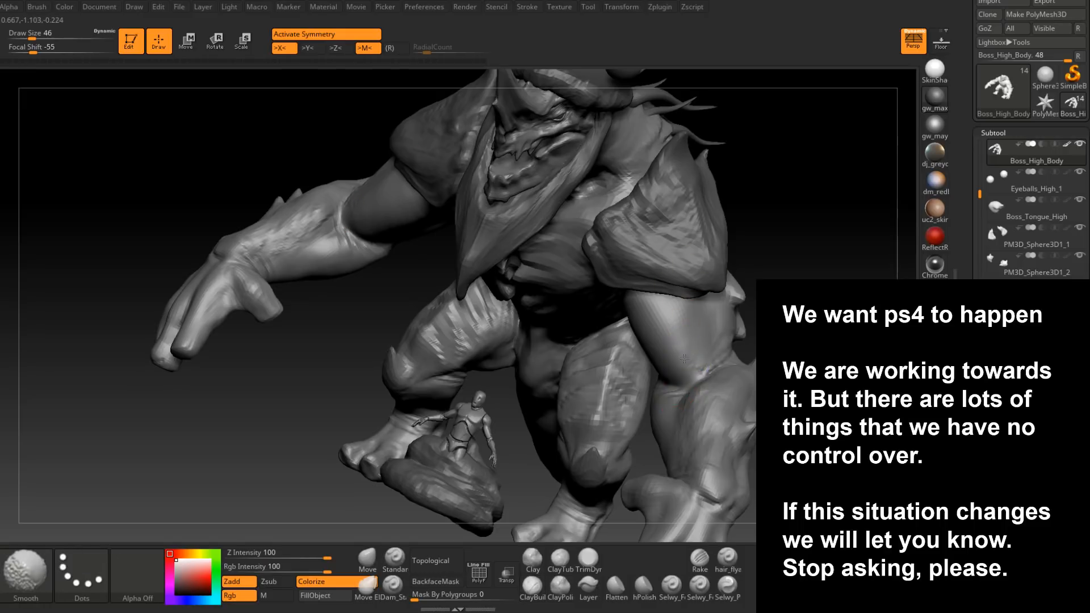
right_click_drag(688, 352, 646, 345)
left_click_drag(645, 346, 687, 339, "shift")
mouse_move(689, 337)
right_mouse_down()
mouse_move(747, 312)
mouse_move(698, 288)
mouse_move(625, 318)
mouse_move(581, 314)
mouse_move(567, 328)
right_mouse_up()
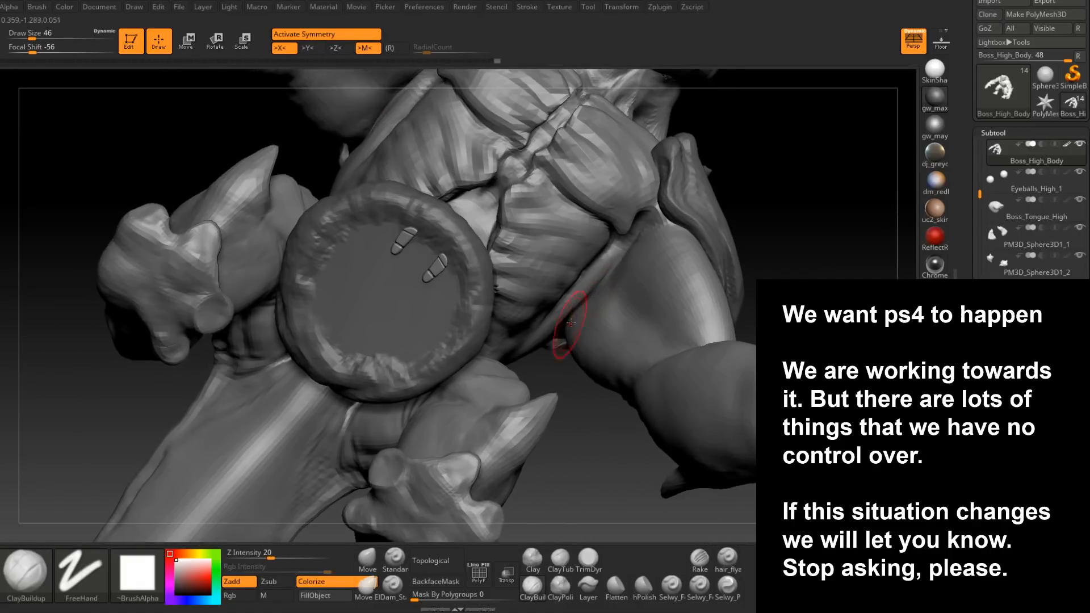
- Smooth the inner upper arm and the side of the torso near the armpit, adjusting the brush size
mouse_move(595, 295)
right_mouse_down()
mouse_move(589, 356)
mouse_move(593, 298)
right_mouse_up()
left_click_drag(592, 298, 578, 346, "shift")
mouse_move(577, 350)
right_mouse_down()
mouse_move(670, 352)
mouse_move(603, 347)
right_mouse_up()
key("space")
left_click_drag(639, 319, 633, 320)
mouse_move(606, 318)
right_mouse_down()
mouse_move(632, 315)
mouse_move(635, 288)
mouse_move(627, 297)
mouse_move(646, 317)
mouse_move(611, 288)
mouse_move(601, 306)
right_mouse_up()
left_click_drag(568, 346, 630, 301, "shift")
mouse_move(631, 301)
right_mouse_down()
mouse_move(593, 284)
mouse_move(730, 287)
mouse_move(668, 278)
mouse_move(693, 294)
mouse_move(639, 298)
mouse_move(700, 326)
mouse_move(629, 364)
right_mouse_up()
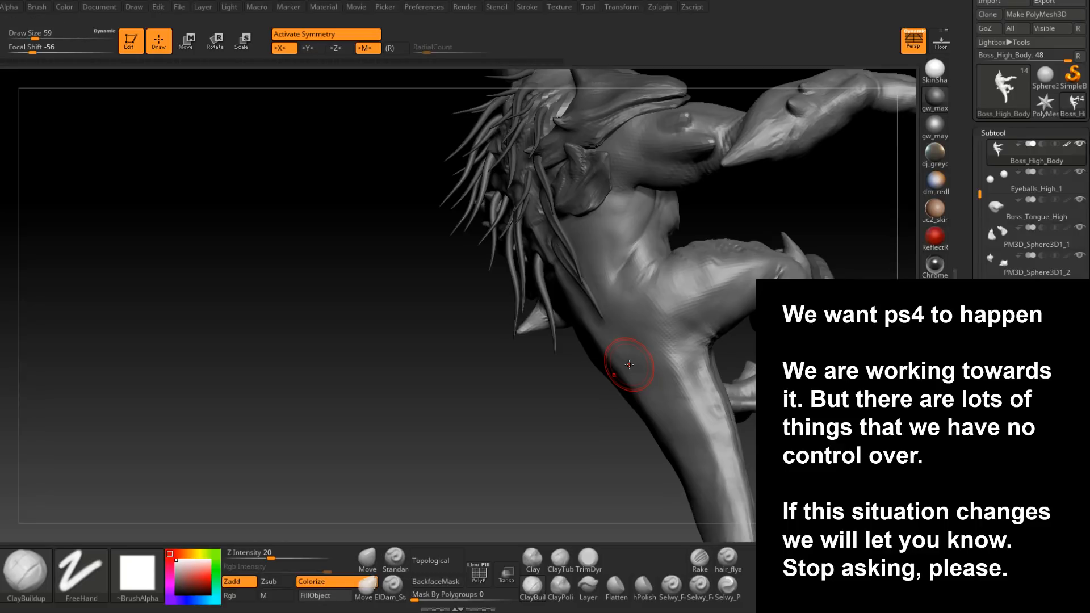
- Smooth the thigh surface with the Smooth brush at draw size 56
mouse_move(629, 365)
right_mouse_down()
mouse_move(657, 263)
mouse_move(619, 274)
mouse_move(647, 295)
mouse_move(628, 316)
mouse_move(720, 264)
mouse_move(645, 293)
mouse_move(659, 299)
right_mouse_up()
key("space")
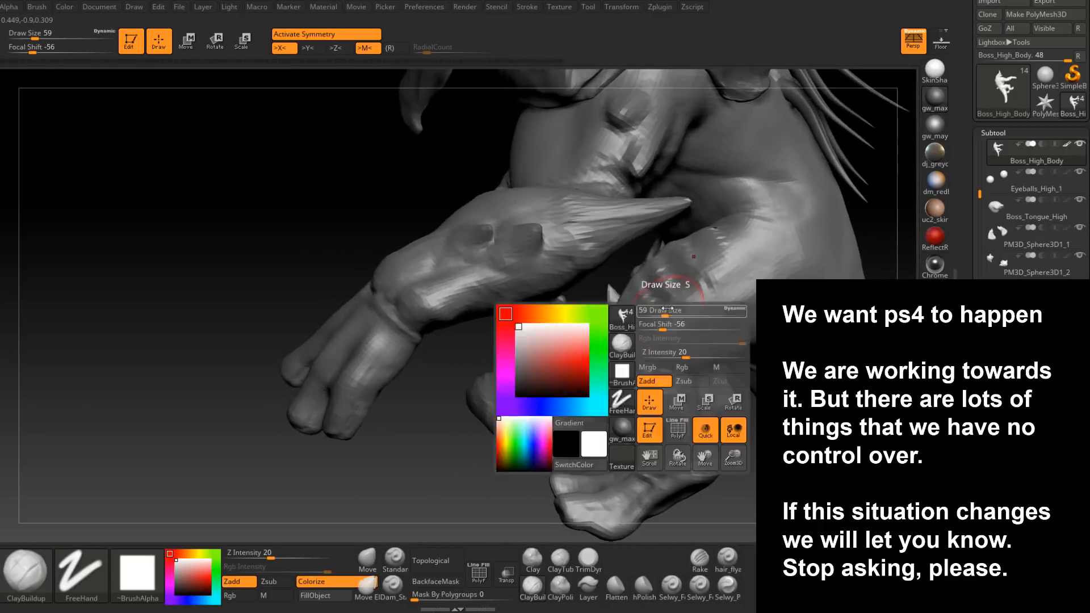
right_click_drag(710, 244, 733, 250, "shift")
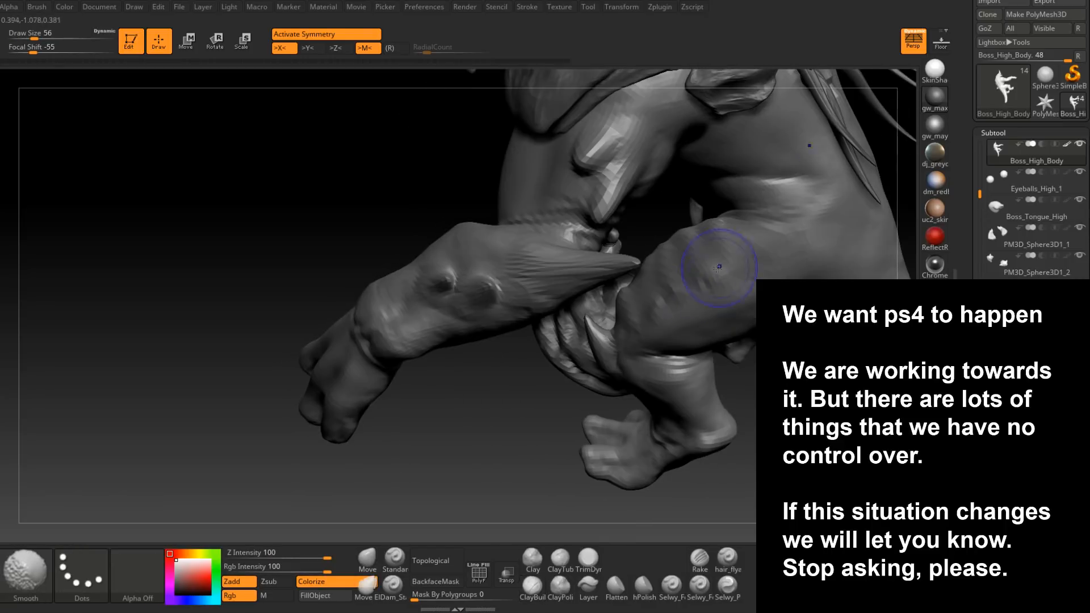
right_click_drag(644, 318, 742, 271)
right_click_drag(599, 244, 638, 309)
left_click_drag(637, 309, 641, 335, "shift")
- Refine the front and inner thigh with the ClayBuildup brush at draw size 31
right_click_drag(681, 284, 622, 363)
key("space")
left_click_drag(663, 288, 657, 284)
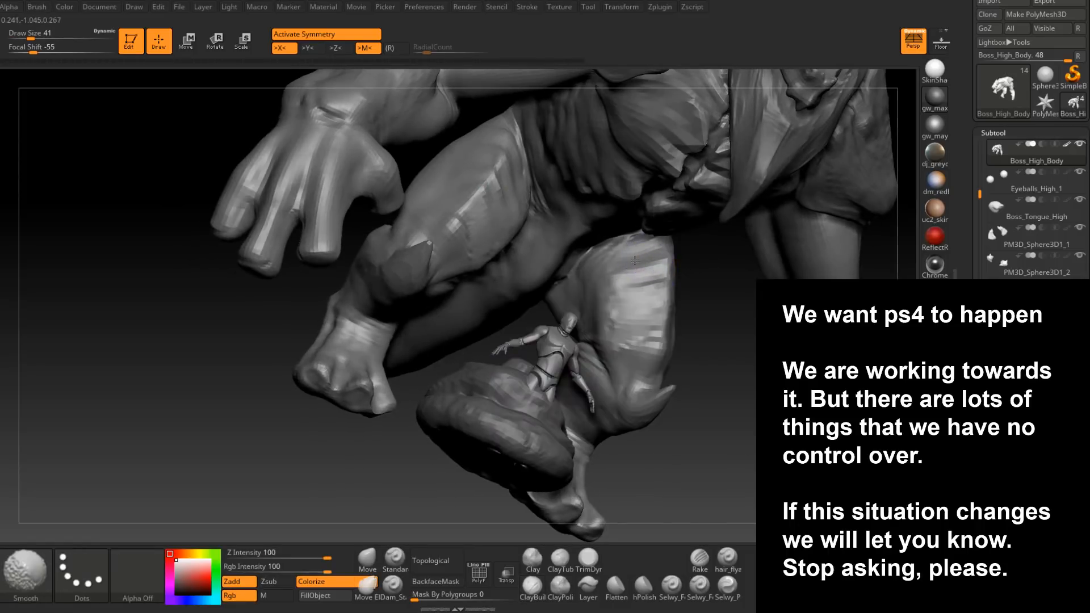
mouse_move(622, 283)
right_mouse_down()
mouse_move(681, 227)
mouse_move(641, 273)
right_mouse_up()
key("space")
left_click_drag(640, 273, 661, 255)
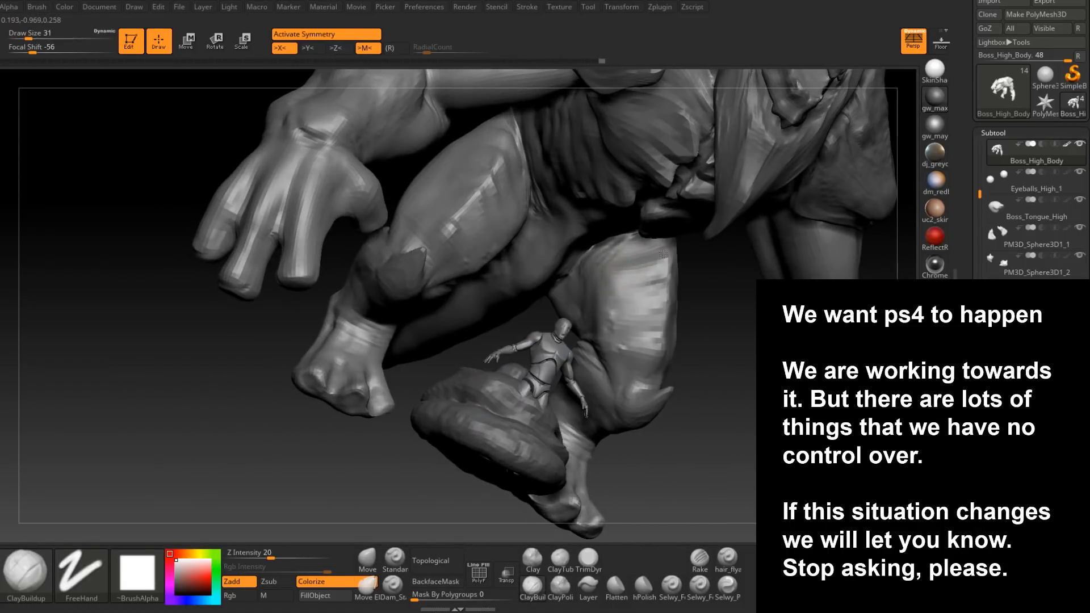
right_click_drag(633, 264, 598, 307)
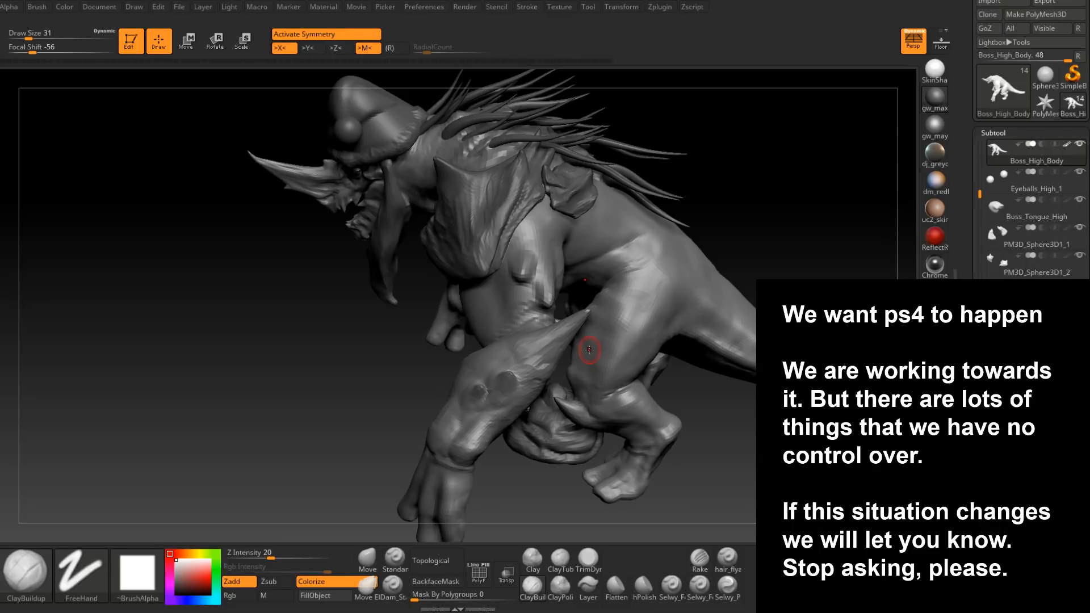
- Shape the outer thigh and hip muscles with the ClayBuildup brush at draw size 44
mouse_move(615, 257)
right_mouse_down("ctrl")
mouse_move(594, 291)
mouse_move(644, 291)
mouse_move(651, 270)
mouse_move(674, 304)
mouse_move(647, 325)
mouse_move(641, 303)
mouse_move(623, 385)
mouse_move(607, 318)
mouse_move(616, 310)
mouse_move(619, 321)
mouse_move(680, 300)
mouse_move(638, 316)
mouse_move(653, 329)
mouse_move(667, 312)
mouse_move(704, 316)
mouse_move(689, 287)
mouse_move(645, 317)
mouse_move(657, 312)
mouse_move(644, 372)
right_mouse_up("ctrl")
key("[")
key("ctrl")
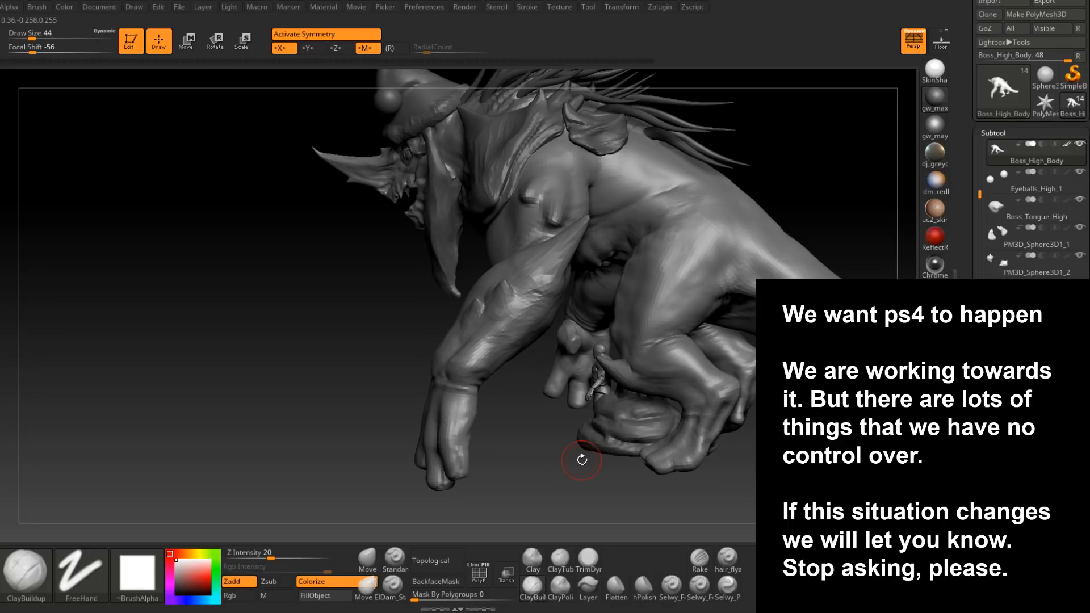
mouse_move(582, 459)
right_mouse_down()
mouse_move(651, 236)
mouse_move(590, 283)
mouse_move(611, 273)
mouse_move(636, 282)
mouse_move(647, 253)
mouse_move(610, 341)
right_mouse_up()
- Build up the flank between the back spines and the hip with the ClayBuildup brush at draw size 71
key("space")
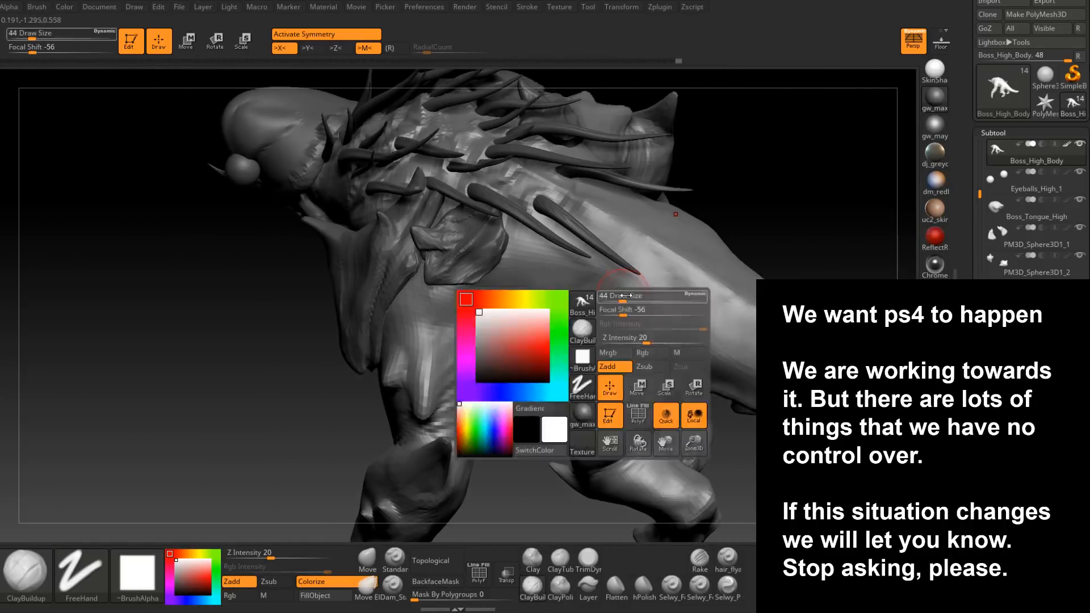
left_click_drag(624, 294, 631, 289)
right_click_drag(610, 268, 575, 297)
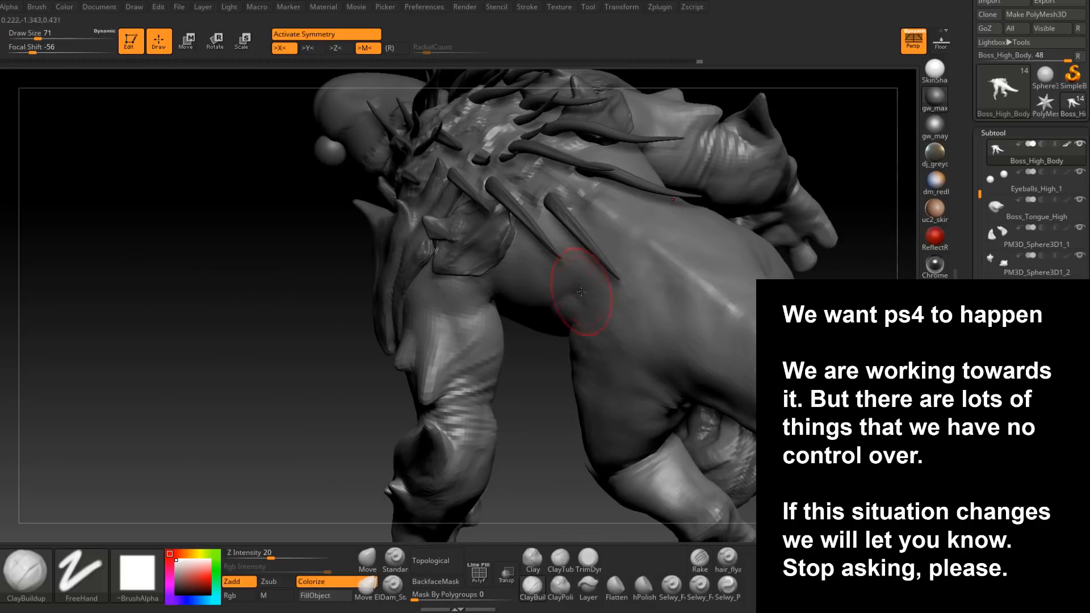
mouse_move(604, 265)
right_mouse_down()
mouse_move(619, 283)
mouse_move(593, 299)
mouse_move(609, 326)
mouse_move(577, 292)
mouse_move(586, 332)
mouse_move(567, 343)
mouse_move(548, 305)
mouse_move(594, 268)
right_mouse_up()
key("ctrl")
key("shift")
mouse_move(627, 214)
right_mouse_down()
mouse_move(579, 326)
mouse_move(584, 278)
mouse_move(606, 262)
mouse_move(579, 327)
mouse_move(608, 267)
mouse_move(604, 306)
mouse_move(598, 261)
right_mouse_up()
- Set the brush draw size to 56 and lower the body mesh by two subdivision levels
key("space")
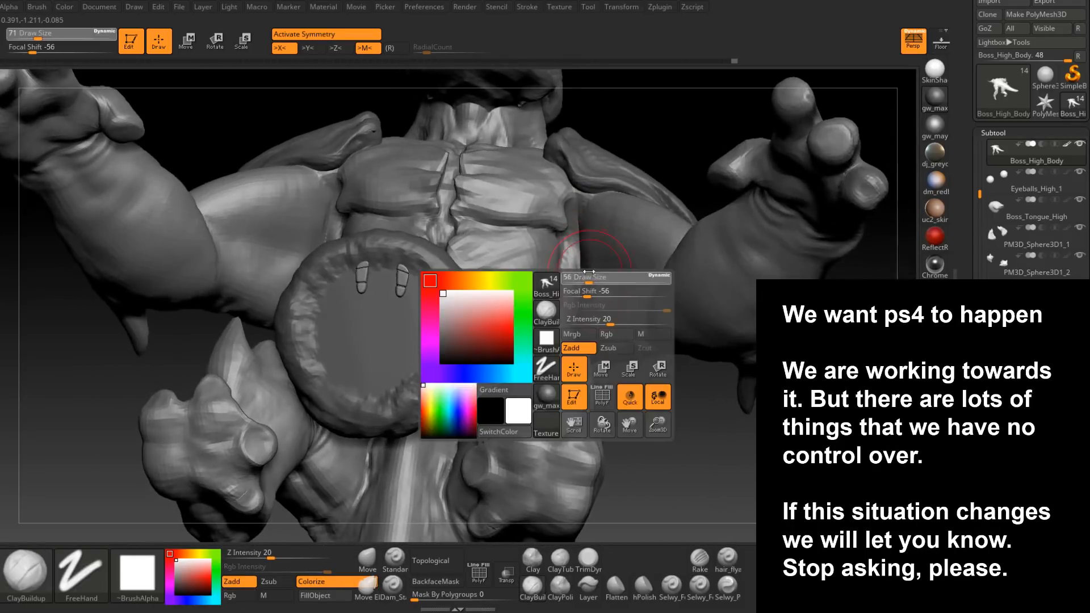
left_click_drag(596, 281, 587, 281)
right_click_drag(582, 272, 607, 279, "shift")
key("shift+d")
key("shift+d")
- Build up the side of the torso below the armpit on the low-resolution mesh with ClayBuildup at draw size 49
mouse_move(609, 233)
right_mouse_down()
mouse_move(585, 289)
mouse_move(572, 266)
mouse_move(564, 317)
mouse_move(563, 243)
mouse_move(578, 410)
mouse_move(573, 329)
mouse_move(592, 341)
right_mouse_up()
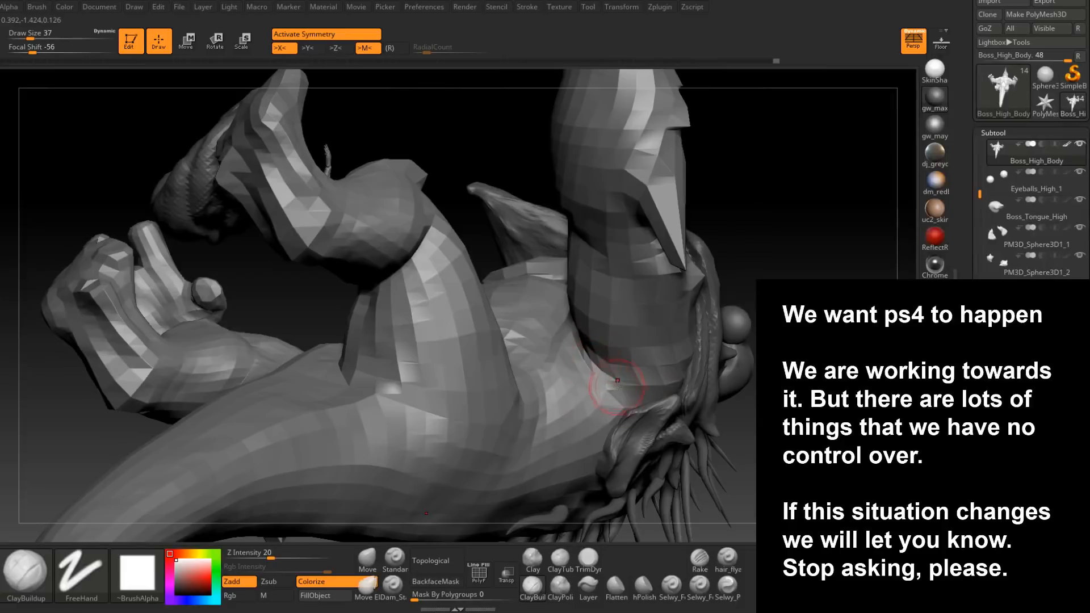
right_click_drag(618, 382, 562, 311)
right_click_drag(548, 289, 500, 284)
key("space")
left_click_drag(548, 296, 554, 297)
right_click_drag(511, 284, 548, 276)
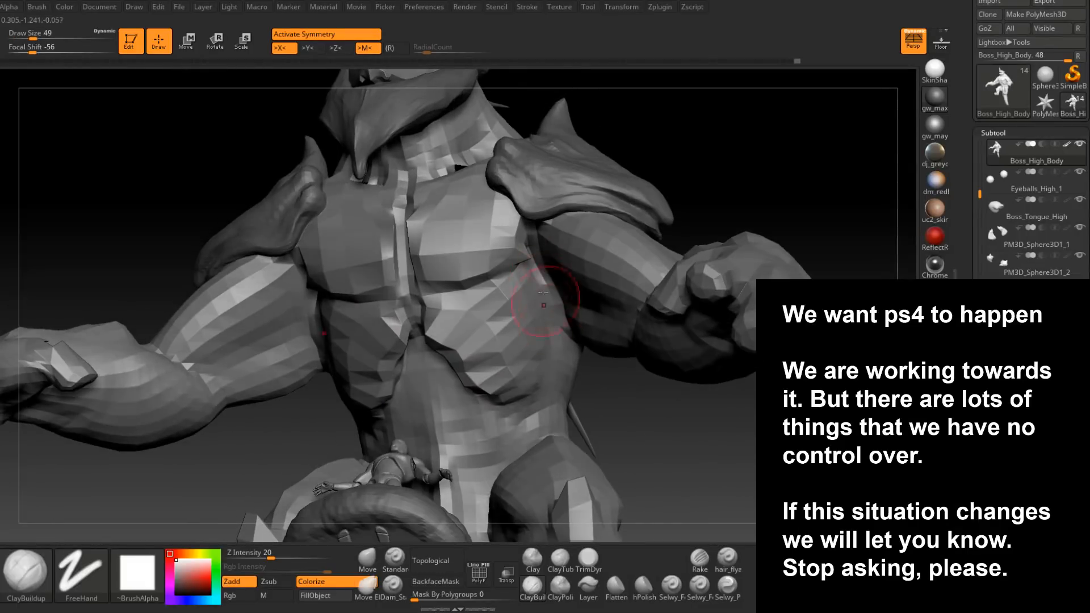
right_click_drag(551, 314, 533, 265)
mouse_move(550, 312)
right_mouse_down()
mouse_move(591, 370)
mouse_move(537, 326)
mouse_move(560, 316)
right_mouse_up()
- Smooth the side of the ribcage beneath the outer edge of the pectoral
key("space")
left_click_drag(561, 312, 554, 311)
left_click_drag(567, 326, 549, 264, "shift")
right_click_drag(568, 338, 565, 306)
left_click_drag(564, 306, 559, 329, "shift")
mouse_move(560, 330)
right_mouse_down()
mouse_move(580, 312)
mouse_move(568, 301)
right_mouse_up()
- Raise the body's subdivision level and blend the outer ribcage into the back muscle with ClayBuildup at draw sizes 46 to 56
key("space")
left_click_drag(555, 311, 561, 311)
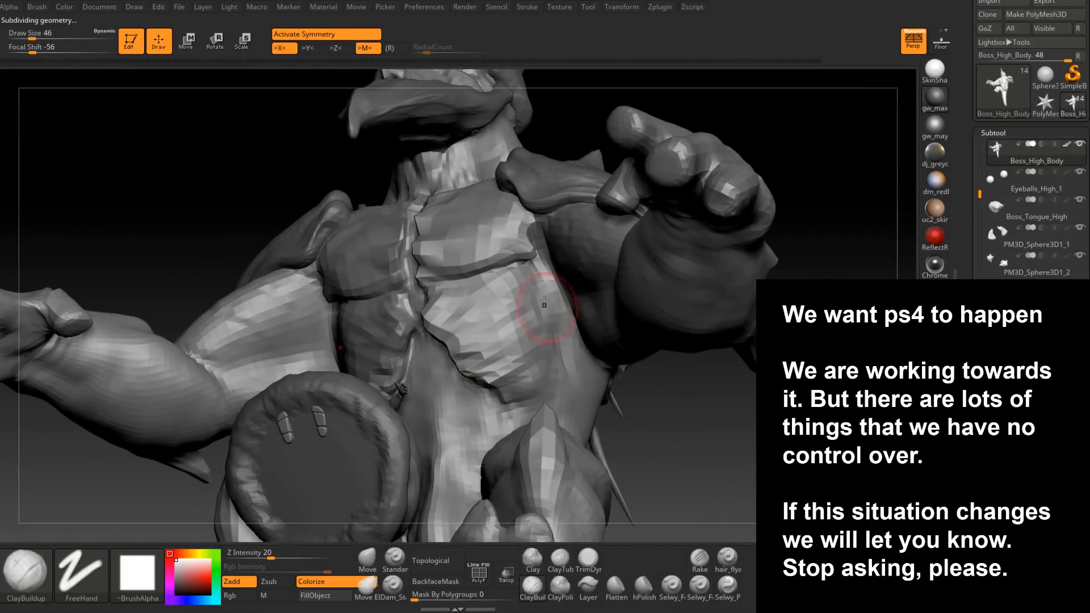
right_click_drag(558, 329, 546, 295)
key("space")
left_click_drag(537, 271, 542, 271)
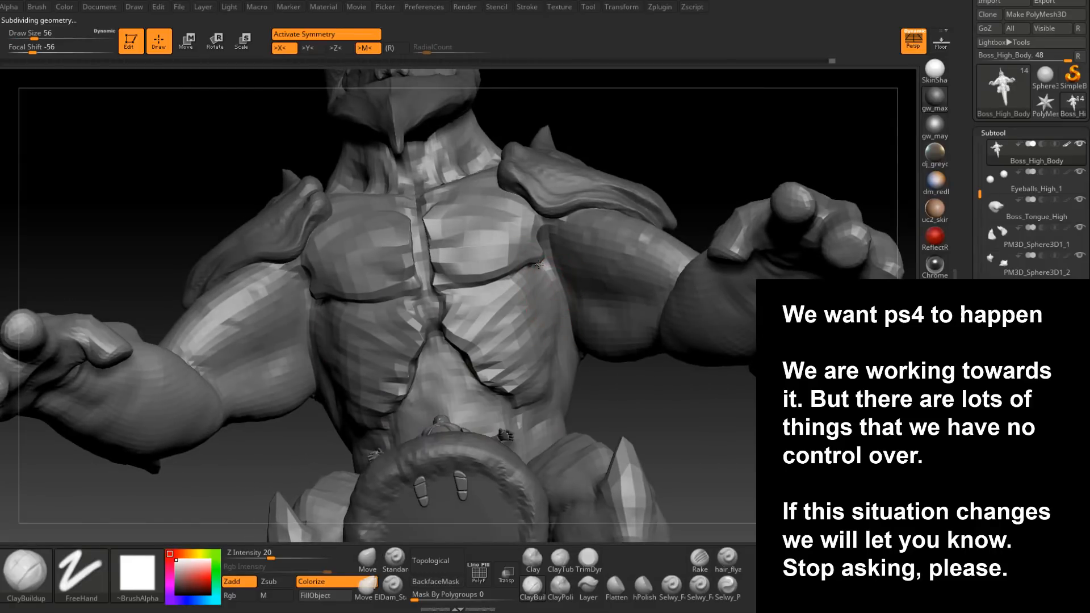
right_click_drag(561, 359, 543, 330)
mouse_move(544, 280)
right_mouse_down()
mouse_move(529, 259)
mouse_move(506, 280)
mouse_move(556, 330)
right_mouse_up()
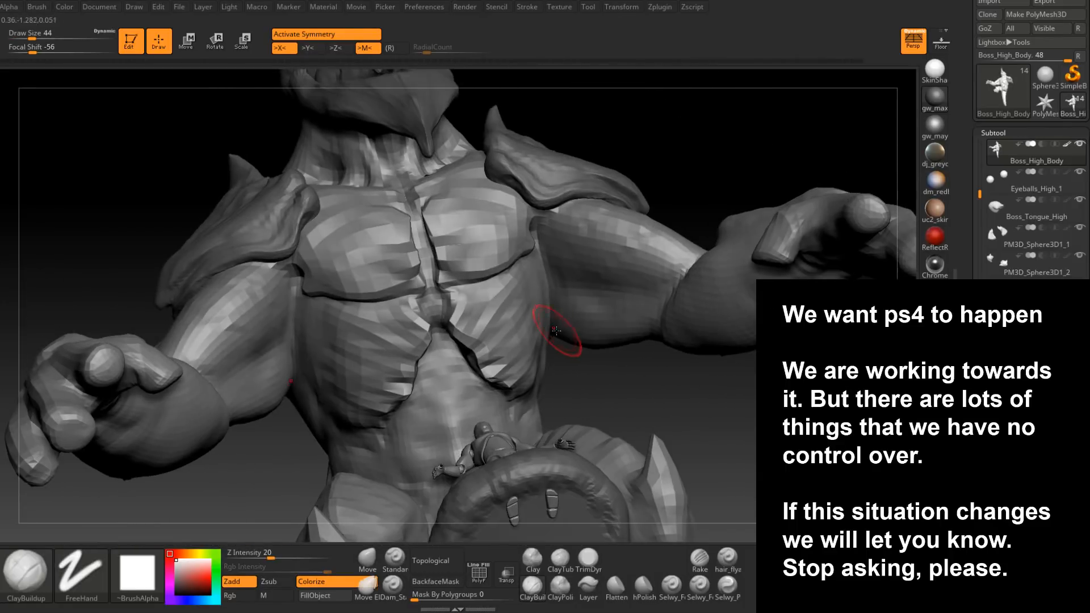
right_click_drag(557, 375, 532, 349)
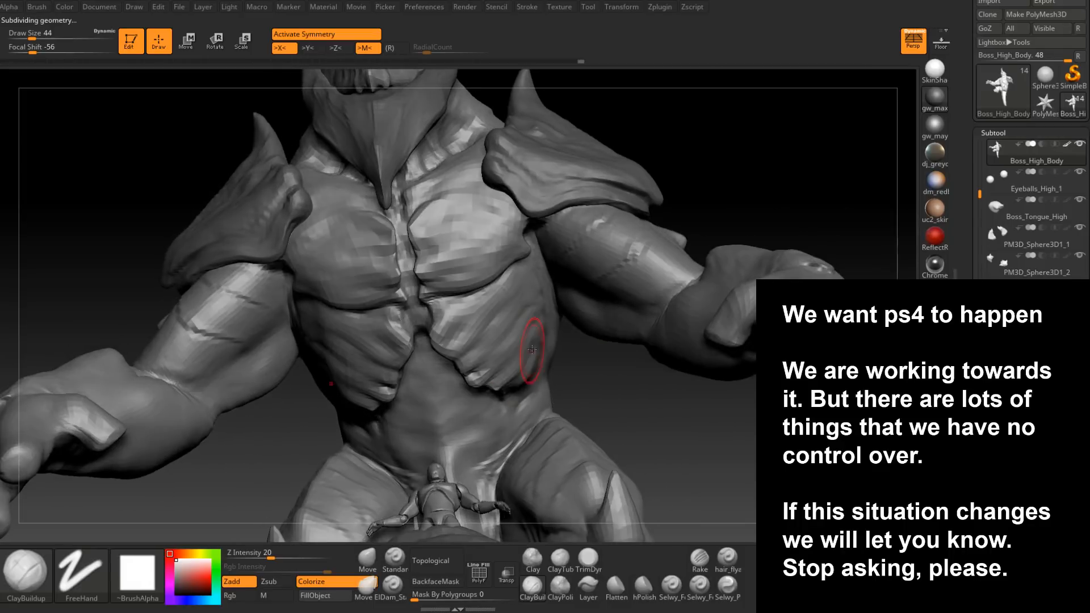
- Adjust the shape of the torso's side with the Move brush
left_click(367, 559)
right_click_drag(477, 375, 520, 366)
key("space")
left_click_drag(525, 311, 530, 311)
mouse_move(531, 300)
right_mouse_down()
mouse_move(525, 332)
mouse_move(539, 349)
mouse_move(529, 323)
right_mouse_up()
- Refine and smooth the outer ribcage below the armpit with ClayBuildup and Smooth strokes at draw size 29
left_click(534, 586)
key("space")
left_click_drag(527, 318, 522, 318)
right_click_drag(534, 323, 538, 300)
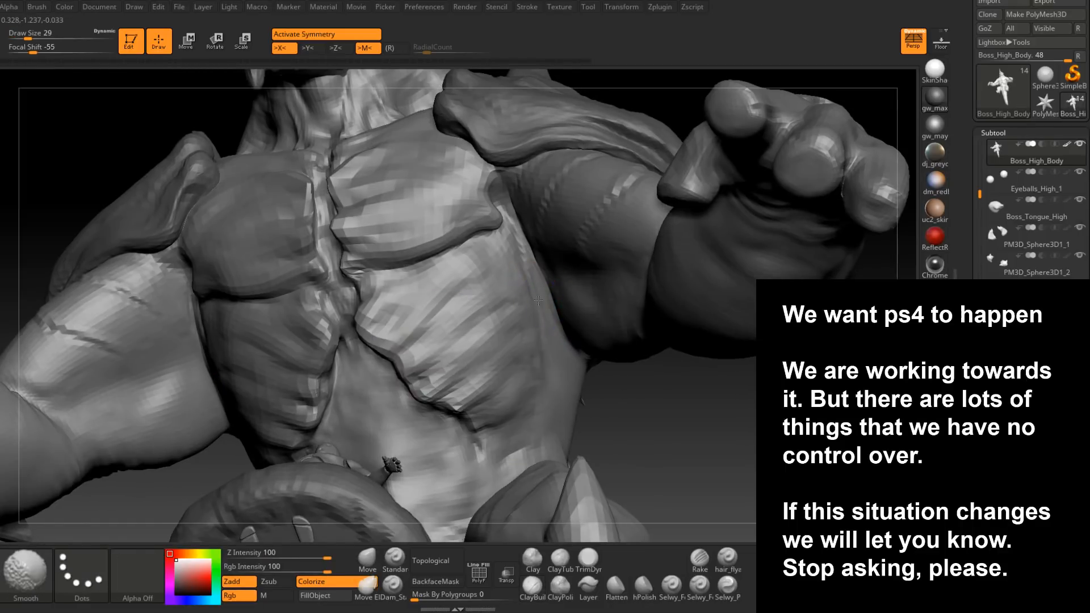
left_click_drag(523, 265, 529, 283, "shift")
right_click_drag(559, 318, 540, 326)
left_click_drag(540, 326, 534, 335, "shift")
right_click_drag(534, 335, 545, 332)
- Sculpt muscle detail on the ribs just below the pectoral's outer corner with the ClayBuildup brush
left_click_drag(543, 335, 554, 334)
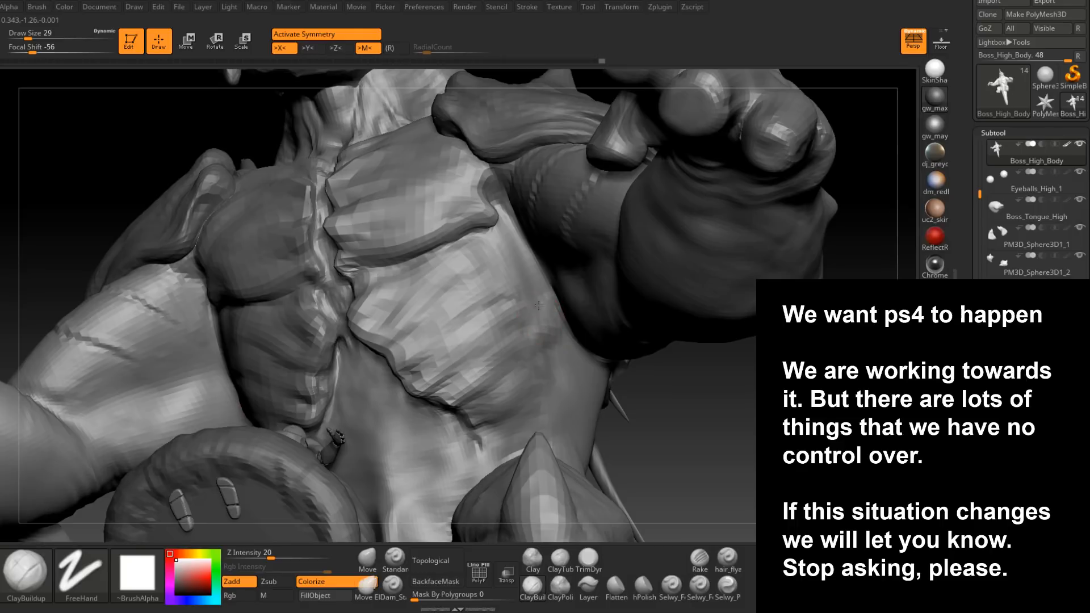
right_click_drag(504, 275, 510, 291)
left_click_drag(495, 282, 488, 253)
right_click_drag(512, 248, 507, 231)
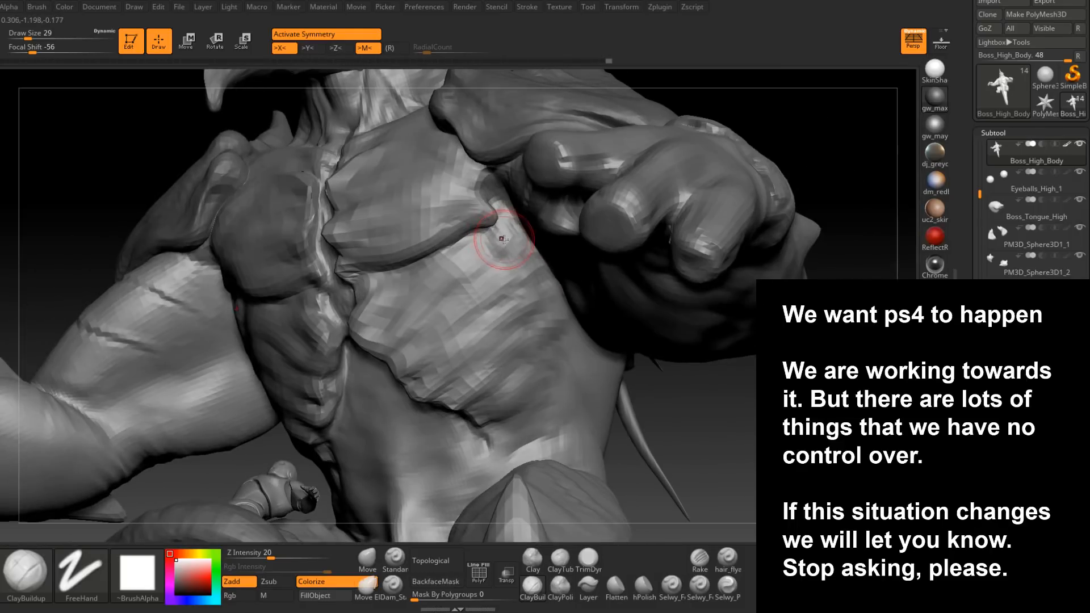
- Smooth and refine the outer ribcage below the armpit with ClayBuildup and Smooth strokes at draw size 29
left_click_drag(470, 266, 506, 240, "shift")
right_click_drag(505, 241, 520, 278)
left_click_drag(520, 284, 539, 323)
mouse_move(553, 335)
right_mouse_down()
mouse_move(532, 362)
mouse_move(525, 346)
mouse_move(531, 360)
right_mouse_up()
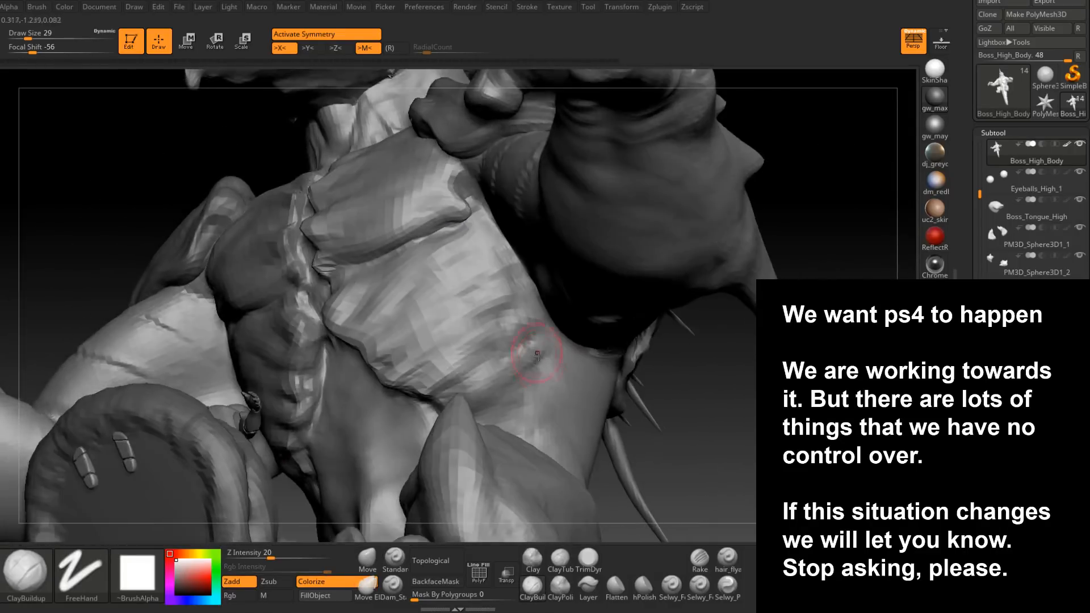
- Blend the lower ribs into the flank and back with the ClayBuildup brush at draw size 46
key("space")
left_click_drag(533, 369, 540, 369)
left_click_drag(511, 335, 539, 367)
mouse_move(549, 366)
right_mouse_down()
mouse_move(566, 365)
mouse_move(621, 317)
mouse_move(528, 348)
mouse_move(556, 404)
mouse_move(560, 363)
mouse_move(565, 374)
right_mouse_up()
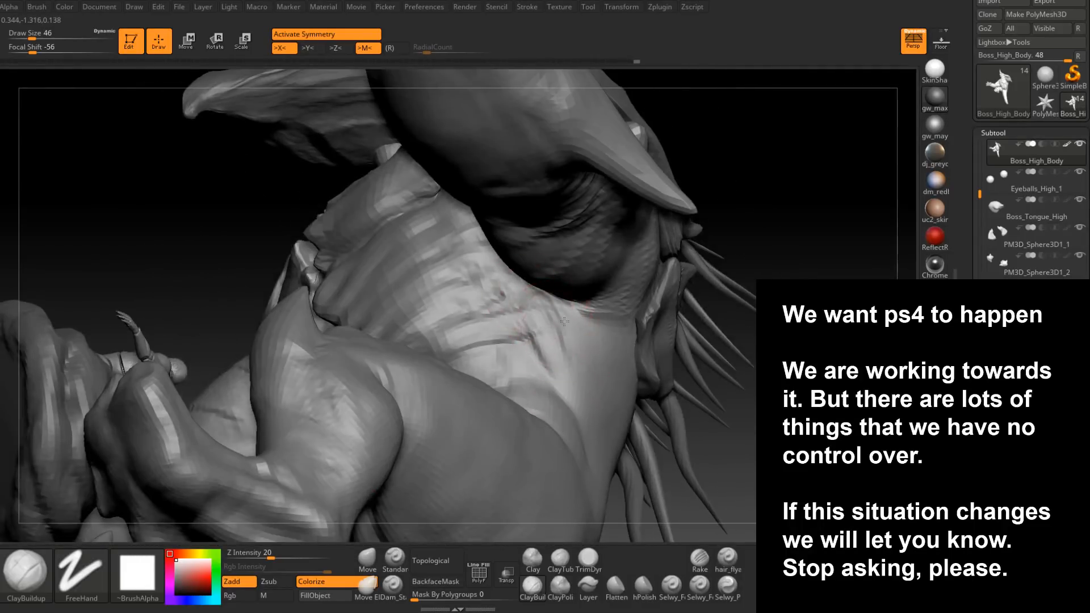
right_click_drag(558, 318, 550, 315)
right_click_drag(517, 279, 568, 335)
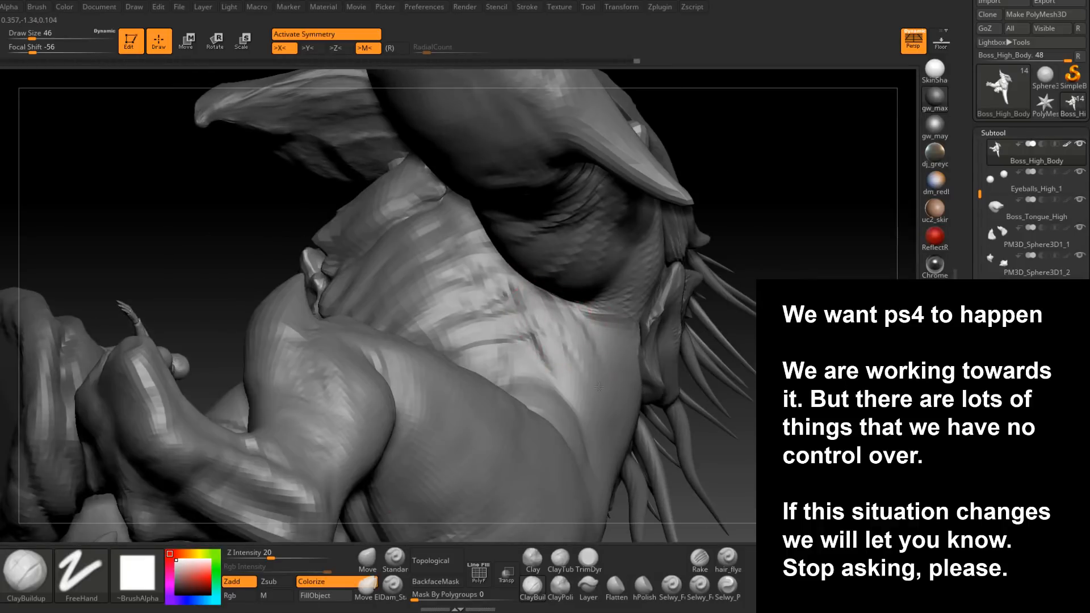
mouse_move(592, 386)
right_mouse_down()
mouse_move(577, 353)
mouse_move(610, 376)
mouse_move(610, 340)
mouse_move(608, 366)
mouse_move(628, 392)
mouse_move(672, 391)
mouse_move(638, 317)
mouse_move(604, 397)
right_mouse_up()
right_click_drag(543, 413, 613, 401)
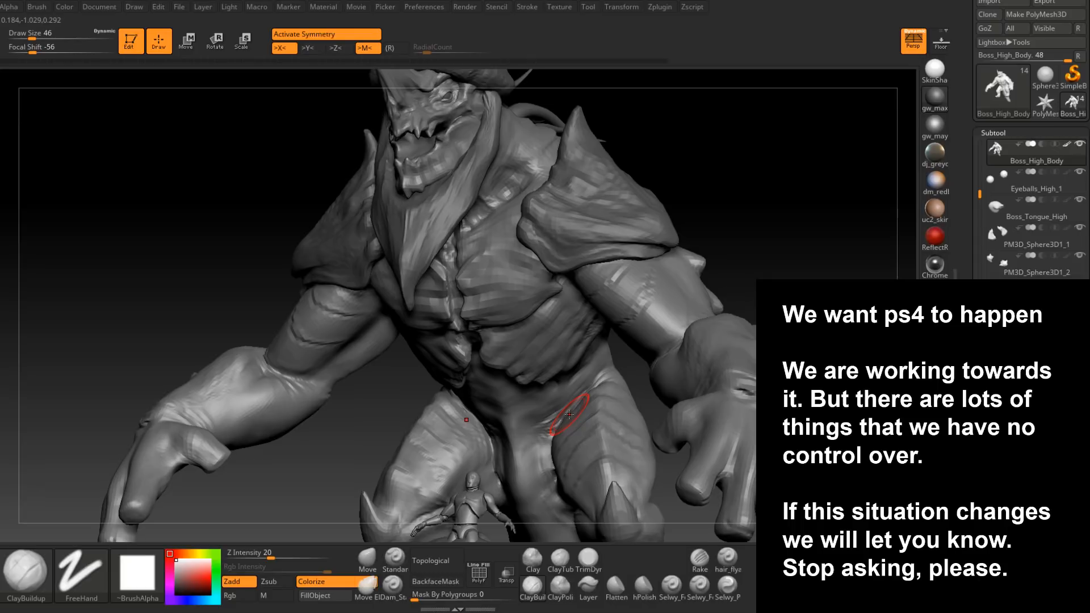
- Sculpt the groin and inner hip folds down to the tail's underside with ClayBuildup at draw sizes 46 and 27
mouse_move(570, 414)
right_mouse_down()
mouse_move(669, 304)
mouse_move(637, 292)
mouse_move(699, 345)
mouse_move(594, 323)
mouse_move(621, 311)
mouse_move(607, 336)
mouse_move(565, 316)
mouse_move(668, 257)
mouse_move(591, 438)
right_mouse_up()
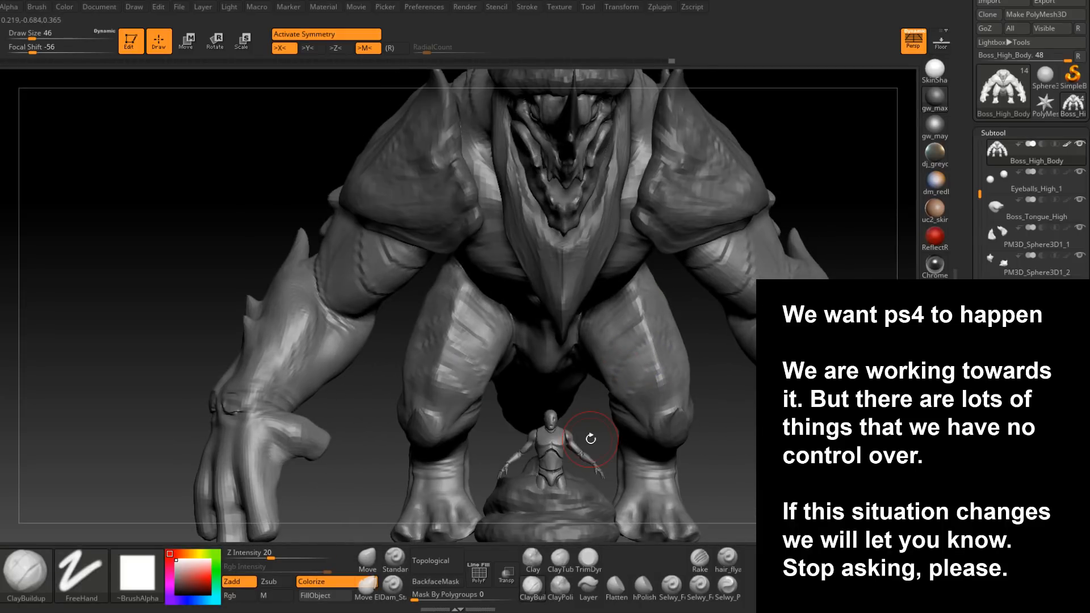
right_click_drag(691, 296, 577, 320)
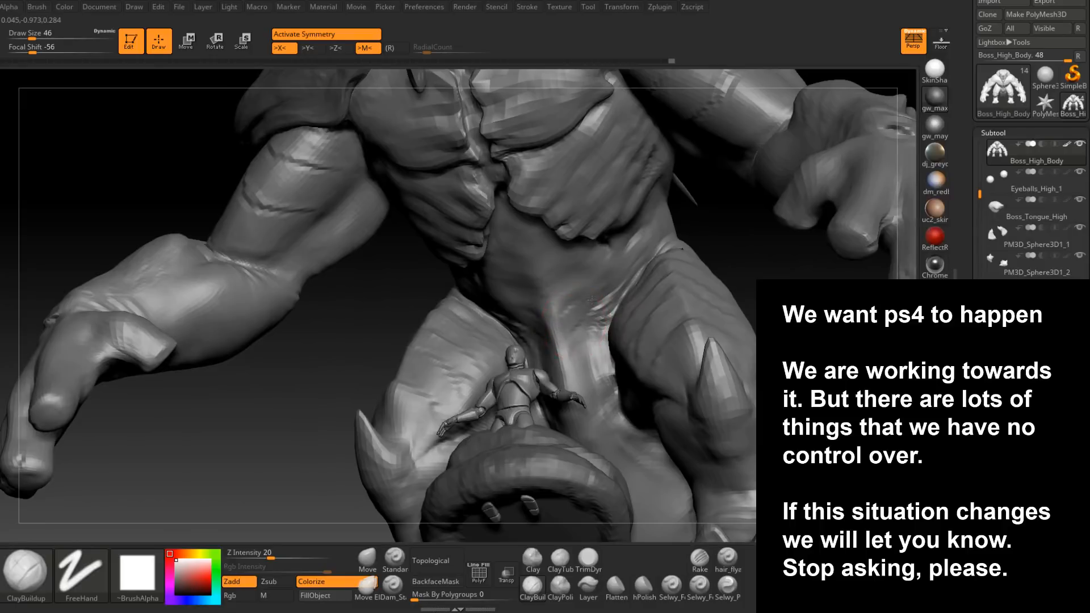
mouse_move(590, 341)
right_mouse_down()
mouse_move(604, 338)
mouse_move(615, 293)
right_mouse_up()
mouse_move(603, 328)
right_mouse_down()
mouse_move(594, 336)
mouse_move(610, 386)
mouse_move(592, 283)
right_mouse_up()
key("space")
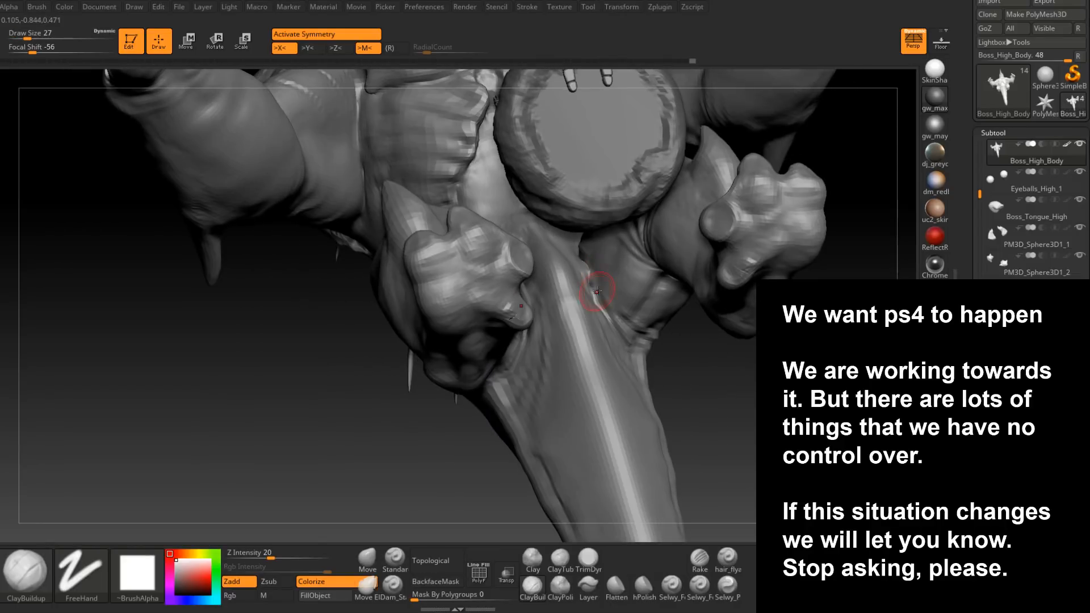
right_click_drag(596, 291, 584, 261)
mouse_move(600, 321)
right_mouse_down()
mouse_move(582, 339)
mouse_move(588, 307)
right_mouse_up()
- Build up and smooth the lower belly between ribcage and pelvis with ClayBuildup at draw sizes 62 and 56
key("space")
mouse_move(586, 260)
right_mouse_down()
mouse_move(590, 271)
mouse_move(582, 261)
mouse_move(572, 282)
mouse_move(596, 256)
mouse_move(574, 235)
mouse_move(593, 318)
mouse_move(618, 232)
mouse_move(582, 304)
mouse_move(564, 290)
right_mouse_up()
key("space")
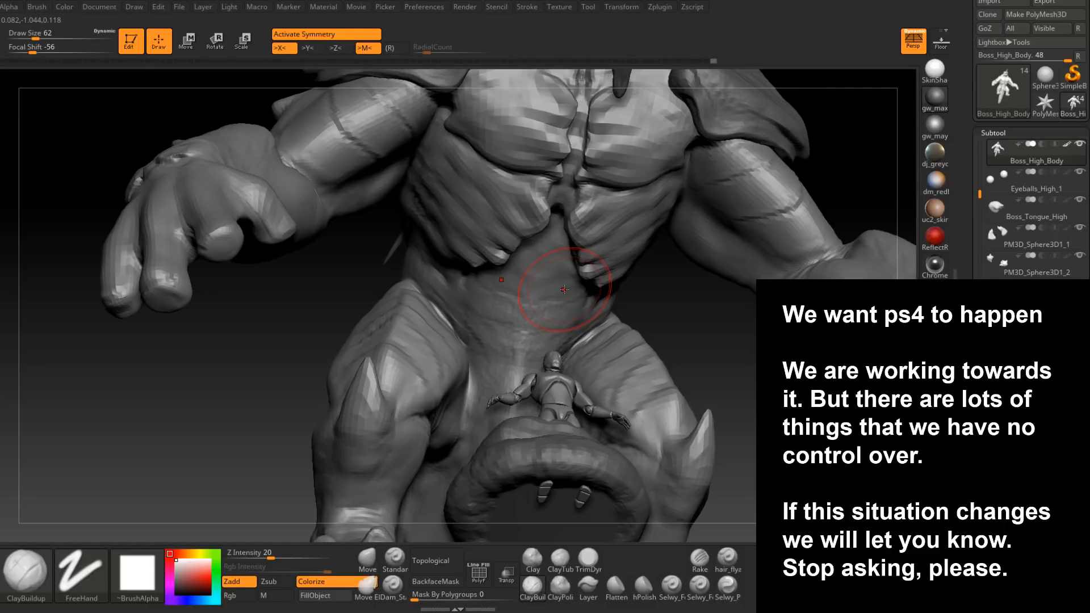
mouse_move(564, 290)
right_mouse_down()
mouse_move(557, 321)
mouse_move(544, 319)
right_mouse_up()
key("space")
left_click_drag(544, 320, 570, 313)
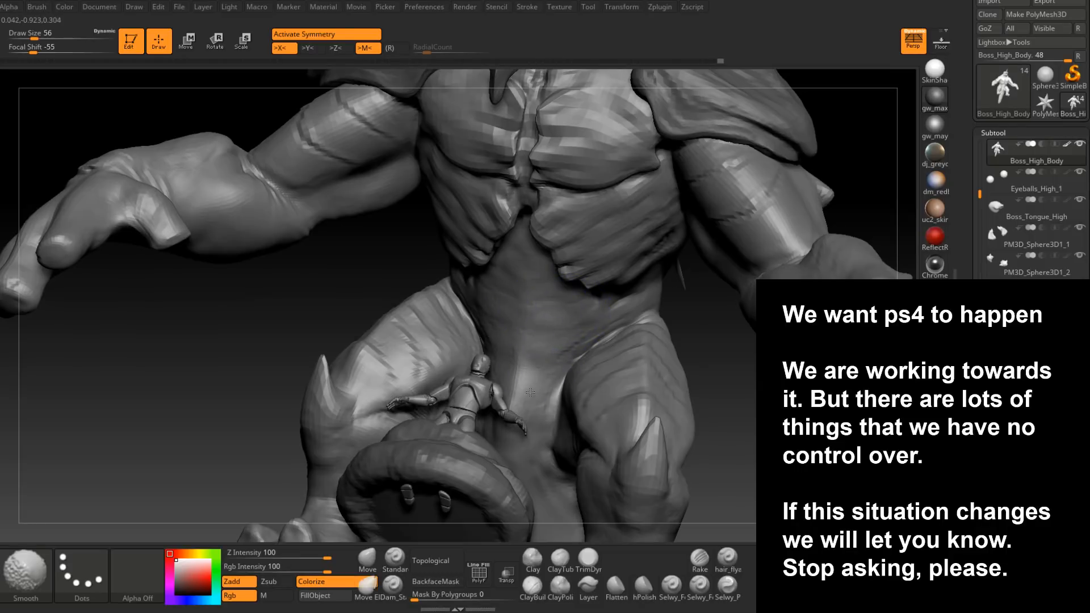
mouse_move(582, 339)
right_mouse_down()
mouse_move(562, 352)
mouse_move(559, 374)
right_mouse_up()
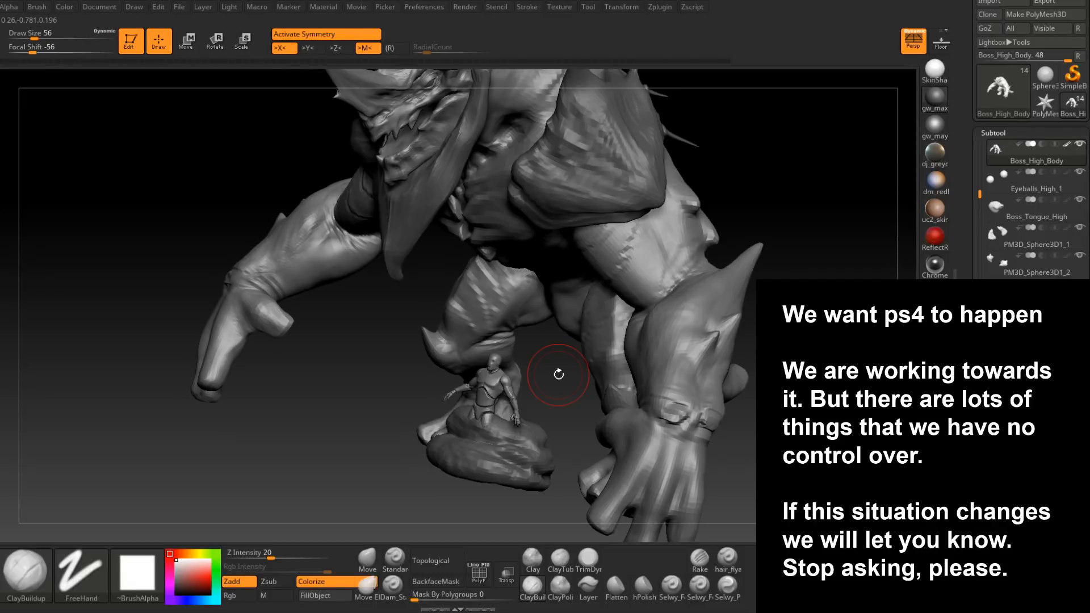
- Carve creases into the upper front of the thigh with the Dam_Standard brush at draw size 27
mouse_move(559, 375)
right_mouse_down()
mouse_move(624, 321)
mouse_move(604, 369)
right_mouse_up()
left_click(393, 587)
mouse_move(619, 301)
right_mouse_down("ctrl")
mouse_move(626, 342)
mouse_move(606, 318)
right_mouse_up("ctrl")
key("space")
right_click_drag(649, 374, 574, 344)
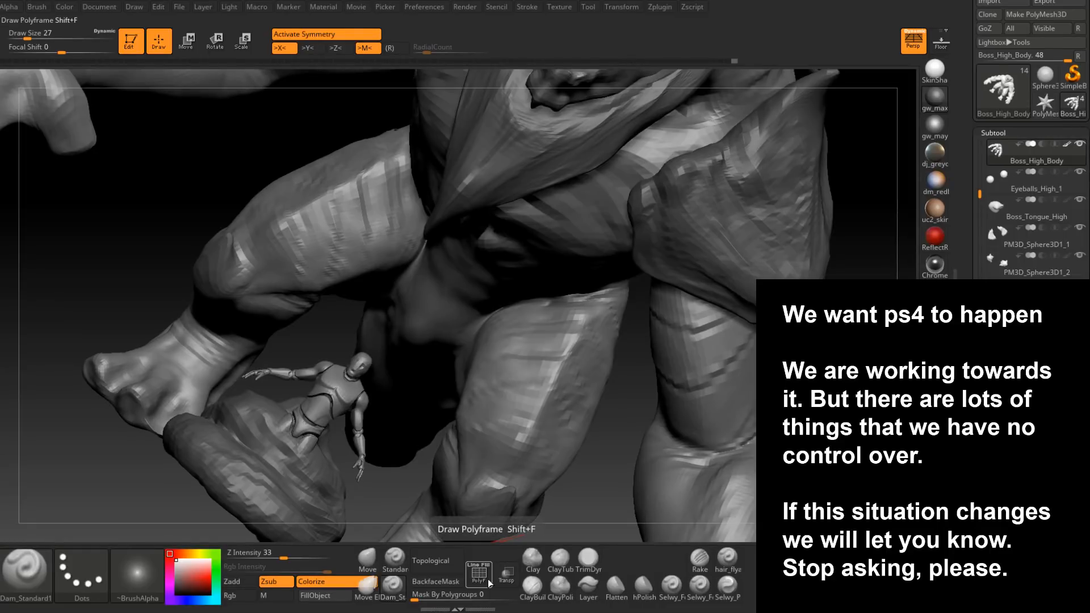
right_click_drag(580, 315, 550, 306, "ctrl")
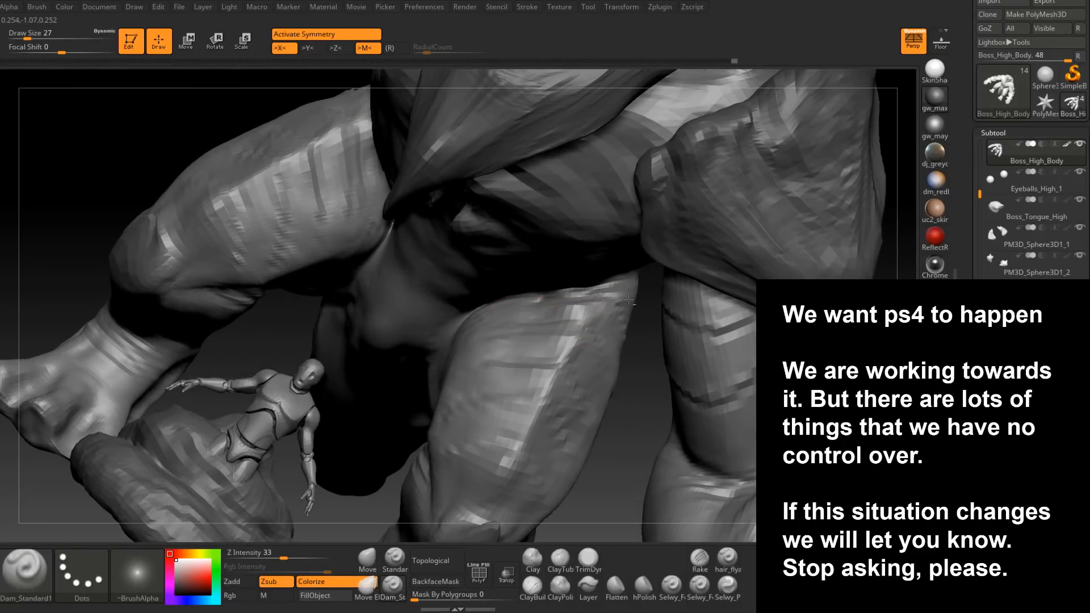
right_click_drag(628, 327, 587, 330)
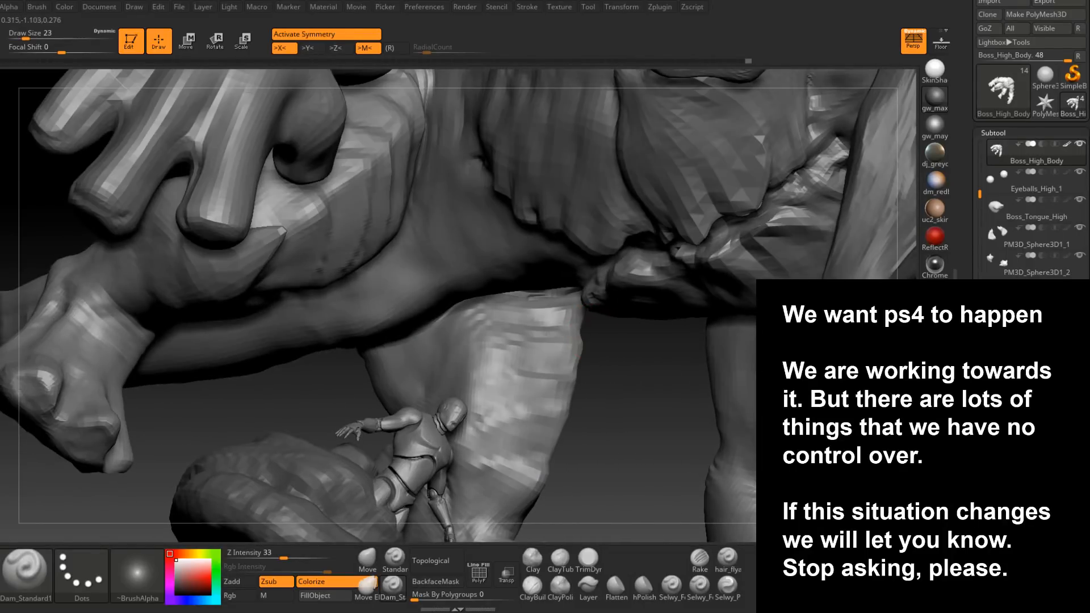
- Carve the plate creases around to the outer side of the thigh with Dam_Standard at draw size 23
left_click_drag(526, 335, 591, 328)
mouse_move(603, 325)
right_mouse_down()
mouse_move(534, 314)
mouse_move(572, 390)
right_mouse_up()
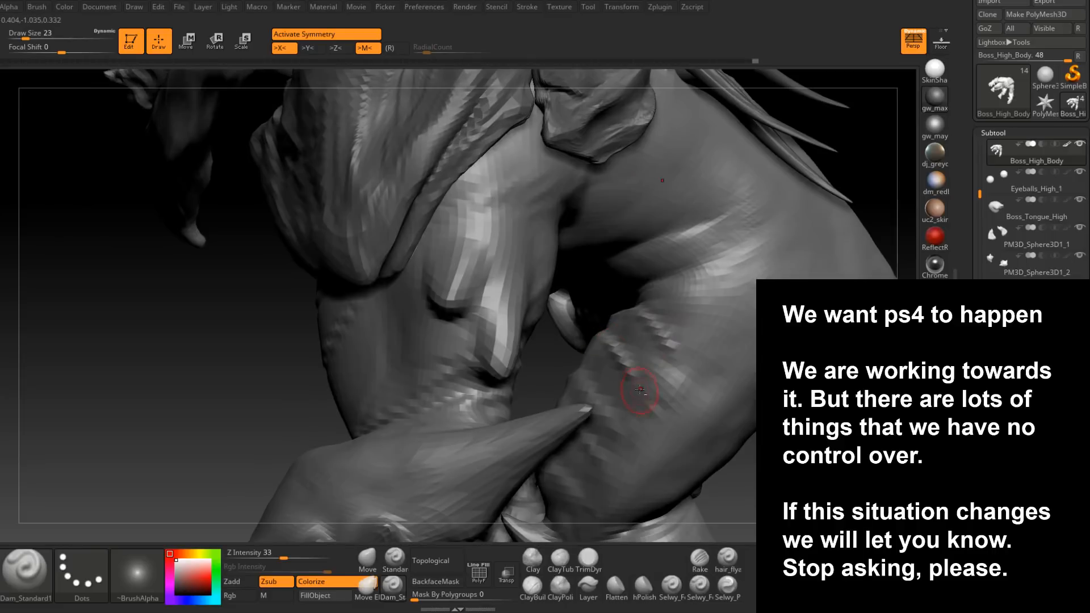
right_click_drag(657, 415, 605, 342)
right_click_drag(536, 360, 572, 363)
mouse_move(506, 376)
right_mouse_down()
mouse_move(512, 363)
mouse_move(501, 372)
mouse_move(579, 396)
mouse_move(610, 369)
mouse_move(565, 390)
right_mouse_up()
mouse_move(604, 448)
right_mouse_down()
mouse_move(596, 410)
mouse_move(620, 422)
mouse_move(649, 402)
right_mouse_up()
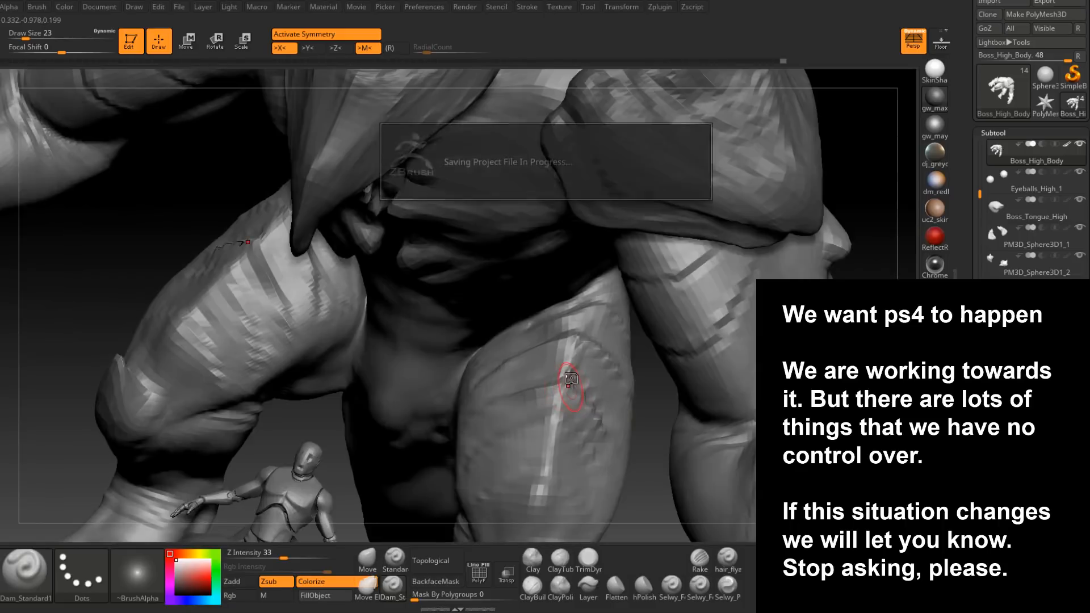
- Fill and soften the creases on the outer thigh with Clay and Smooth strokes at draw size 23
right_click_drag(568, 385, 532, 391)
left_click(533, 560)
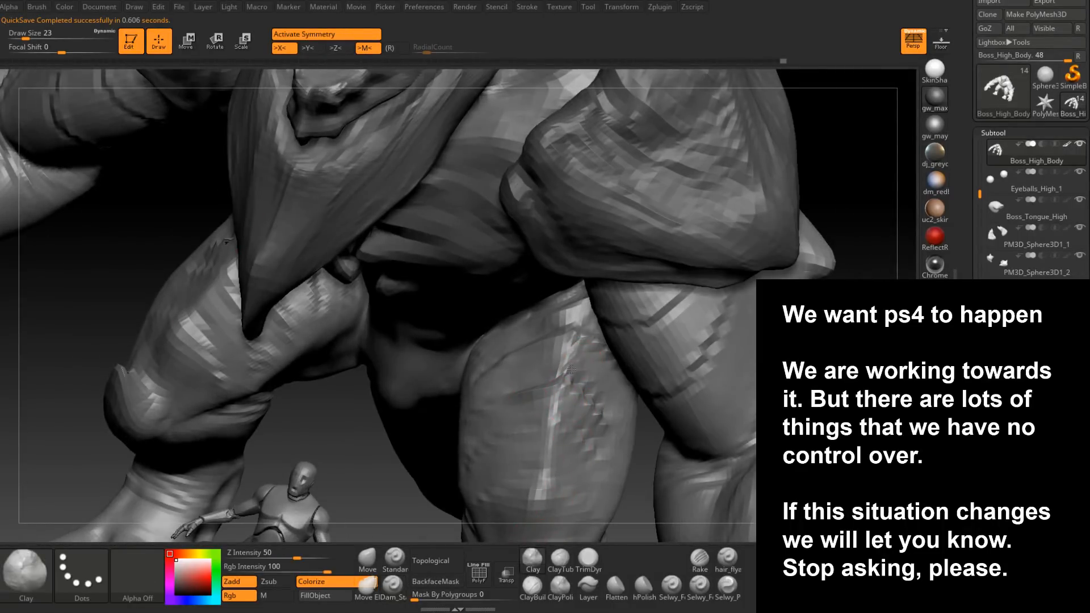
mouse_move(608, 365)
right_mouse_down()
mouse_move(564, 312)
mouse_move(605, 379)
right_mouse_up()
key("shift")
left_click_drag(616, 385, 603, 364, "shift")
mouse_move(607, 392)
right_mouse_down()
mouse_move(641, 390)
mouse_move(616, 389)
right_mouse_up()
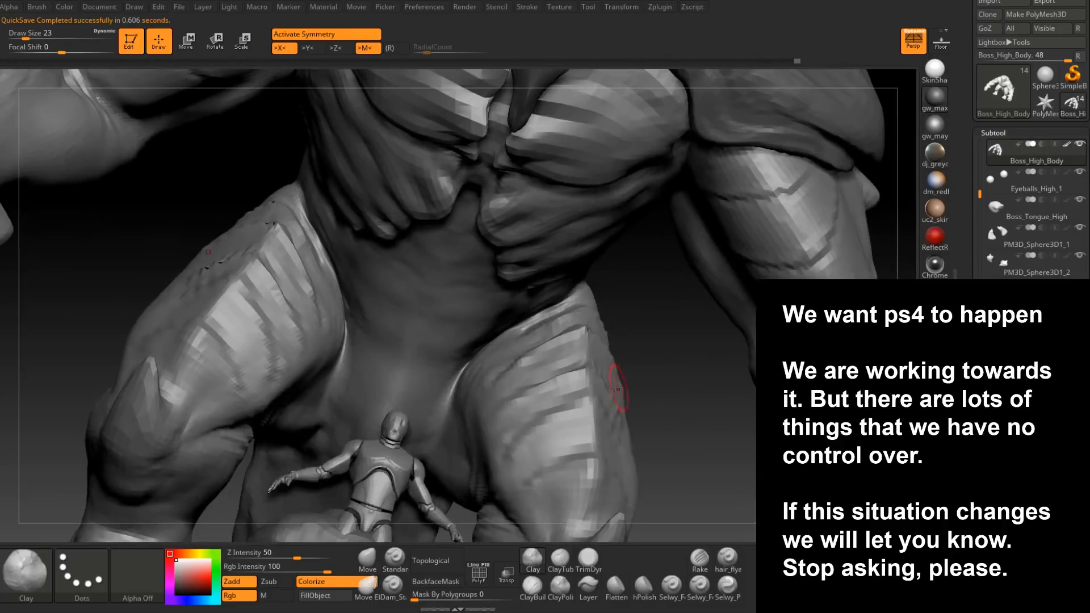
- Build up and smooth the layered plates on the front of the thigh with Clay at draw sizes 23 and 12
left_click_drag(568, 318, 511, 392)
right_click_drag(611, 392, 591, 384)
left_click_drag(574, 352, 560, 386, "shift")
mouse_move(545, 398)
right_mouse_down()
mouse_move(511, 426)
mouse_move(559, 398)
right_mouse_up()
left_click_drag(559, 392, 568, 369, "shift")
right_click_drag(568, 369, 567, 421)
key("space")
left_click_drag(611, 365, 597, 366)
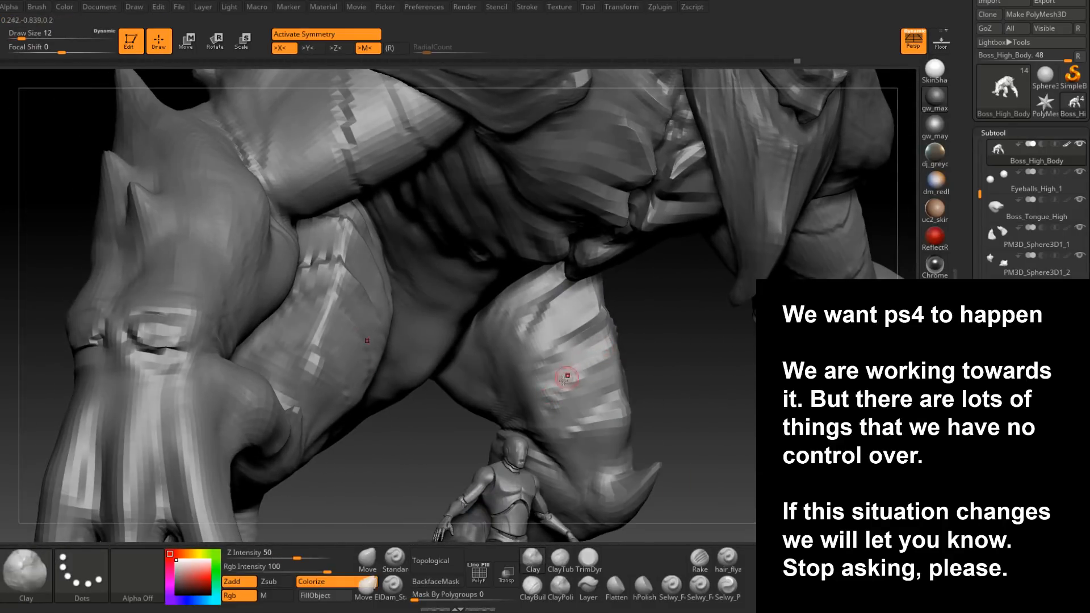
- Sharpen the grooves between the thigh's front plates with Dam_Standard at draw sizes 12 and 17
left_click(392, 585)
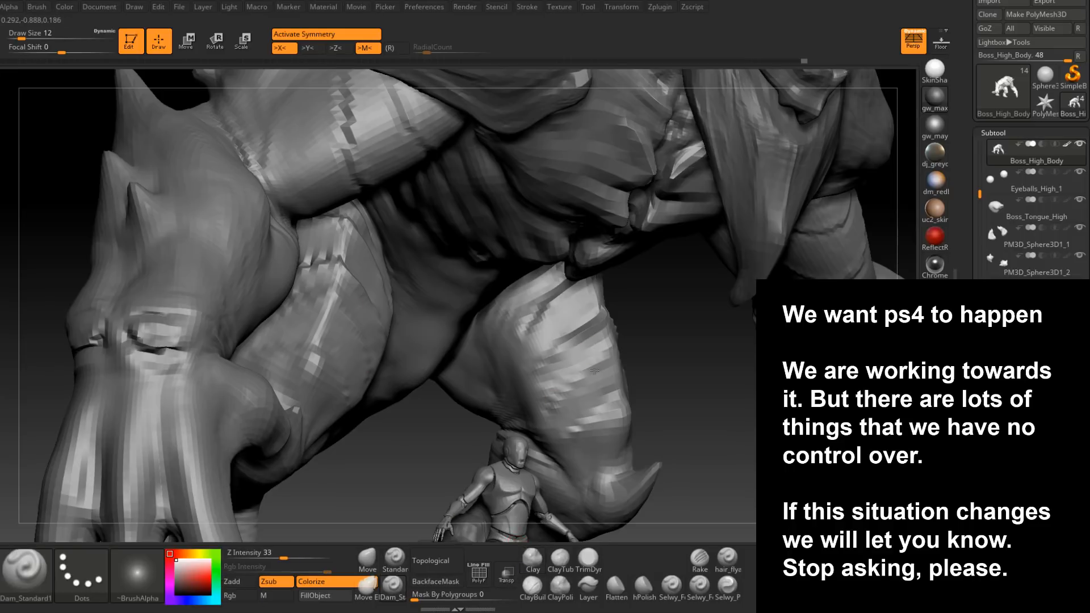
right_click_drag(585, 357, 593, 364)
key("space")
left_click_drag(593, 364, 615, 338)
right_click_drag(560, 404, 625, 350)
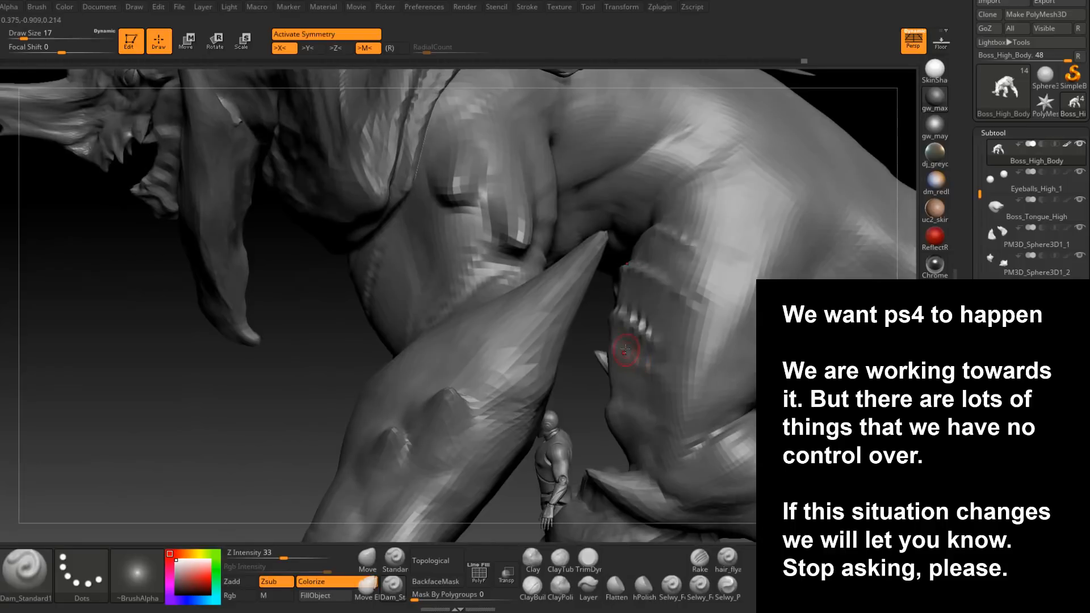
right_click_drag(607, 349, 615, 394)
mouse_move(690, 422)
left_mouse_down()
mouse_move(662, 372)
mouse_move(628, 386)
mouse_move(651, 419)
mouse_move(636, 415)
mouse_move(605, 448)
left_mouse_up()
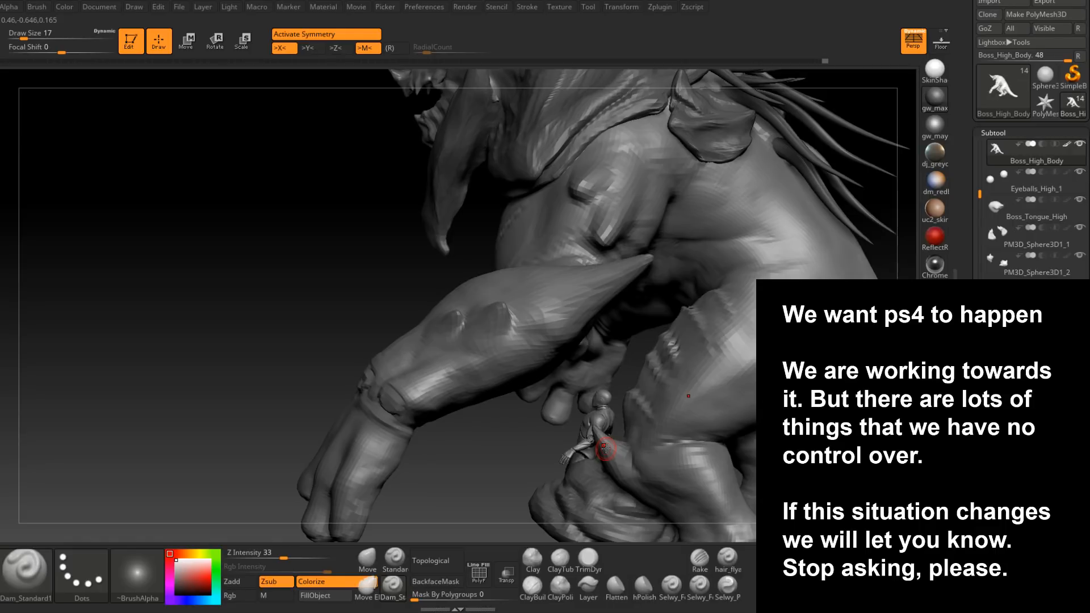
- Sculpt and smooth the inner upper arm and elbow with ClayBuildup at draw size 51
mouse_move(605, 449)
left_mouse_down()
mouse_move(645, 284)
mouse_move(560, 355)
mouse_move(570, 324)
mouse_move(531, 323)
mouse_move(533, 291)
mouse_move(539, 371)
left_mouse_up()
mouse_move(556, 334)
left_mouse_down()
mouse_move(574, 337)
mouse_move(567, 353)
mouse_move(527, 337)
left_mouse_up()
left_click(533, 585)
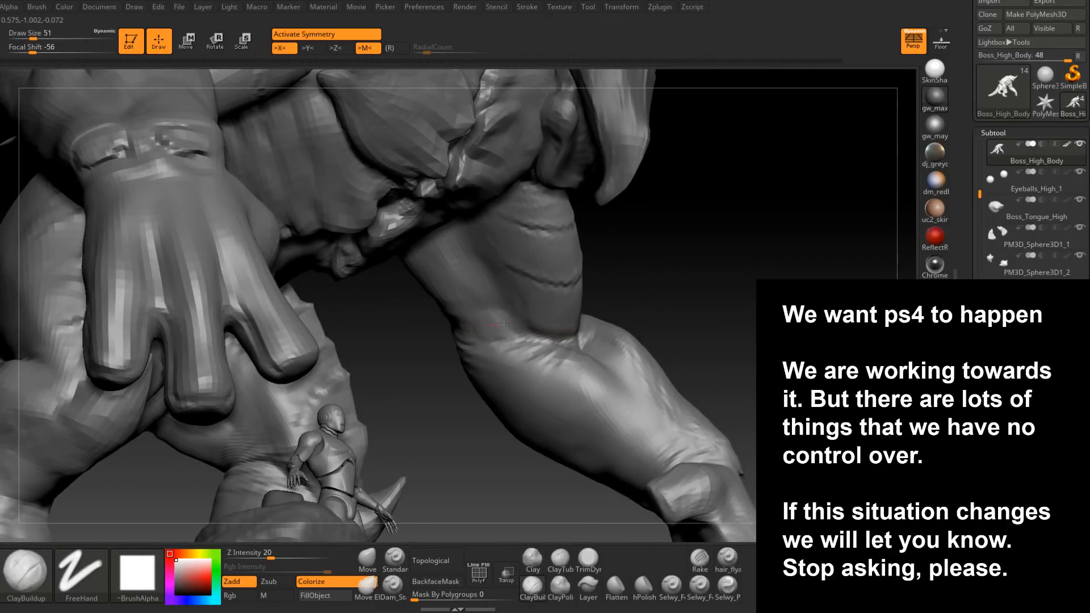
left_click_drag(488, 306, 490, 309)
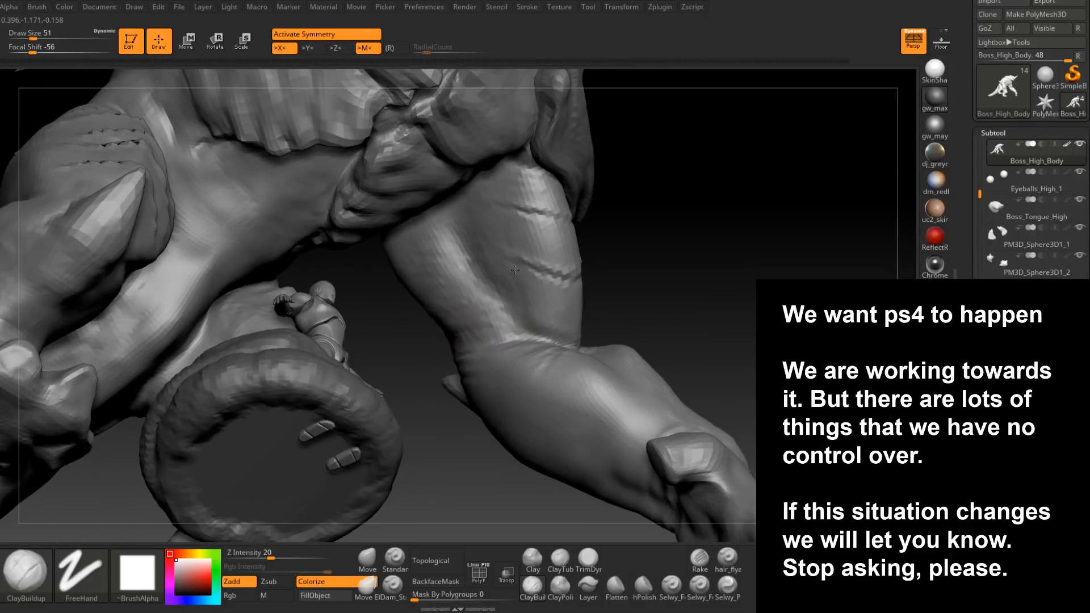
mouse_move(525, 275)
left_mouse_down()
mouse_move(527, 265)
mouse_move(498, 307)
mouse_move(494, 297)
left_mouse_up()
right_click_drag(494, 297, 538, 358)
left_click_drag(540, 360, 567, 407, "shift")
mouse_move(567, 407)
right_mouse_down("ctrl")
mouse_move(562, 361)
mouse_move(601, 321)
mouse_move(579, 321)
mouse_move(567, 348)
mouse_move(576, 390)
mouse_move(667, 395)
mouse_move(646, 328)
mouse_move(650, 346)
mouse_move(659, 341)
right_mouse_up("ctrl")
- Set the draw size to 29 and smooth the creases around the wrist
key("space")
left_click_drag(662, 345, 645, 340)
right_click_drag(645, 341, 608, 321)
left_click_drag(650, 334, 661, 332, "shift")
right_click_drag(685, 344, 668, 339)
mouse_move(685, 339)
left_mouse_down("shift")
mouse_move(694, 335)
mouse_move(645, 336)
left_mouse_up("shift")
mouse_move(646, 335)
right_mouse_down()
mouse_move(668, 329)
mouse_move(644, 335)
right_mouse_up()
left_click_drag(644, 335, 661, 339, "shift")
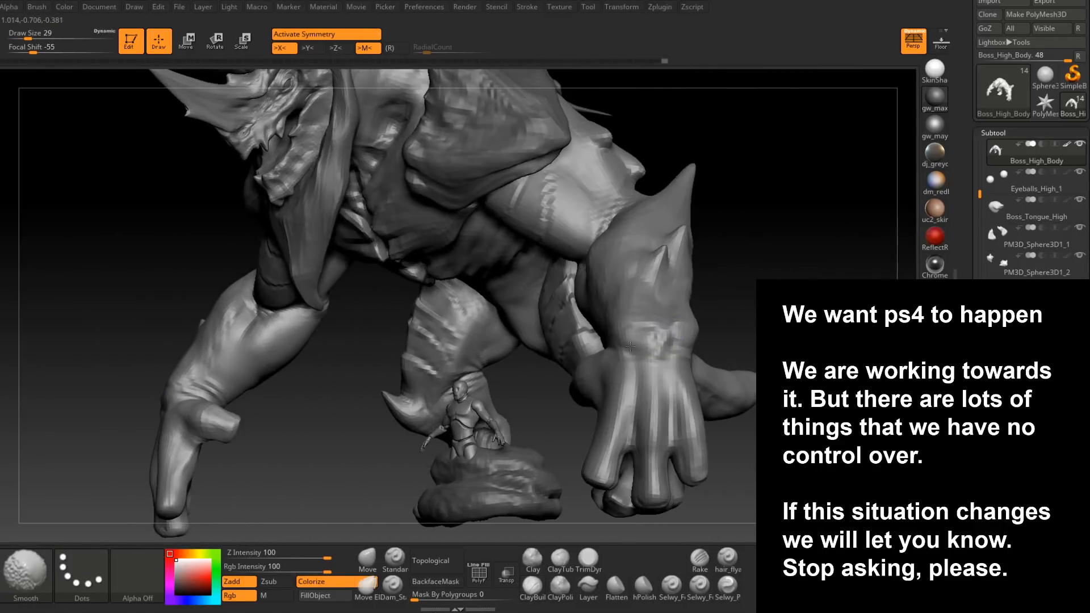
- Blend the wrist into the forearm and back of the hand with alternating ClayBuildup and Smooth strokes
right_click_drag(662, 339, 652, 335)
left_click_drag(653, 335, 603, 329, "shift")
right_click_drag(603, 329, 636, 325)
left_click_drag(662, 328, 649, 326, "shift")
right_click_drag(648, 326, 674, 336)
left_click_drag(674, 335, 658, 339, "shift")
right_click_drag(658, 338, 683, 343)
left_click_drag(683, 343, 673, 340, "shift")
right_click_drag(673, 340, 639, 372)
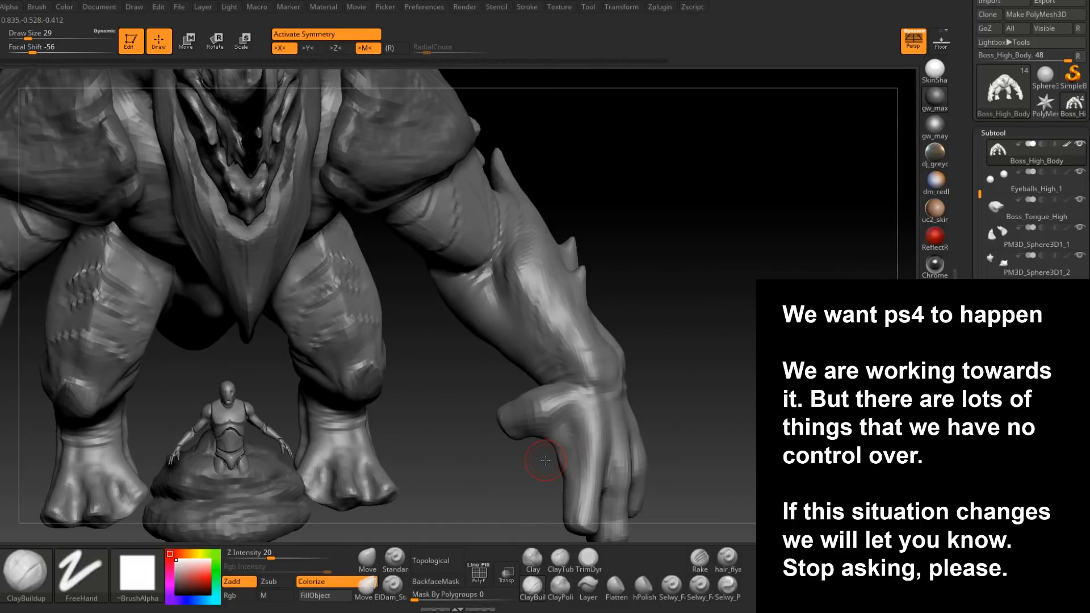
right_click_drag(436, 387, 586, 311)
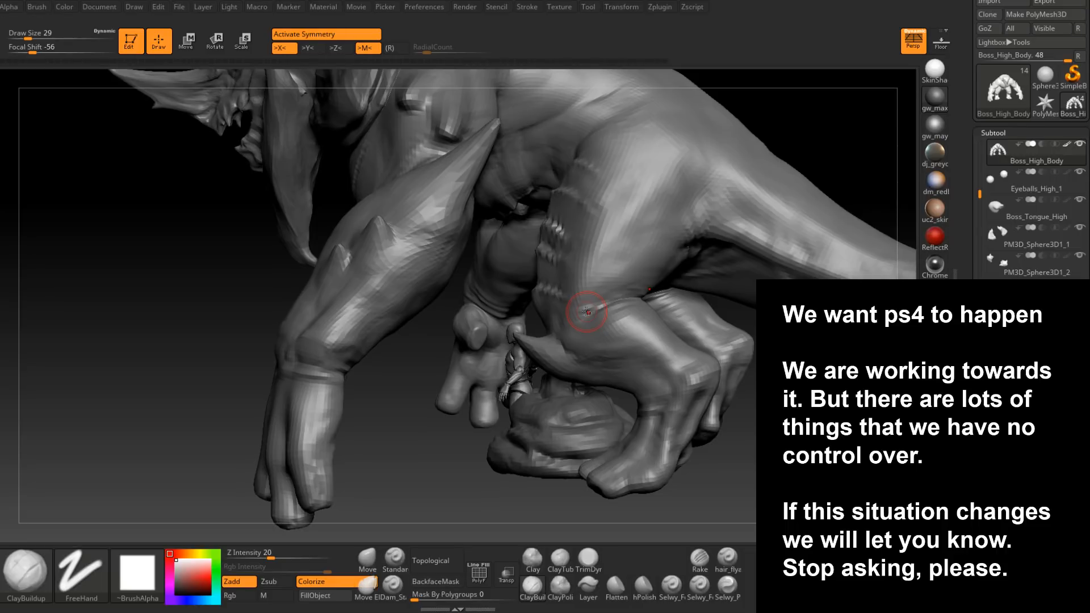
- Reshape the lower hind leg with the Move brush, enlarging the draw size up to 112
mouse_move(660, 310)
right_mouse_down()
mouse_move(623, 351)
mouse_move(672, 306)
mouse_move(580, 386)
mouse_move(619, 409)
right_mouse_up()
left_click(374, 558)
right_click_drag(619, 409, 669, 309)
key("space")
left_click_drag(670, 310, 690, 310)
mouse_move(690, 310)
right_mouse_down()
mouse_move(653, 318)
mouse_move(676, 326)
mouse_move(659, 341)
right_mouse_up()
key("space")
left_click_drag(650, 348, 658, 347)
mouse_move(648, 337)
right_mouse_down()
mouse_move(724, 348)
mouse_move(669, 341)
mouse_move(667, 370)
mouse_move(679, 320)
mouse_move(662, 332)
right_mouse_up()
key("space")
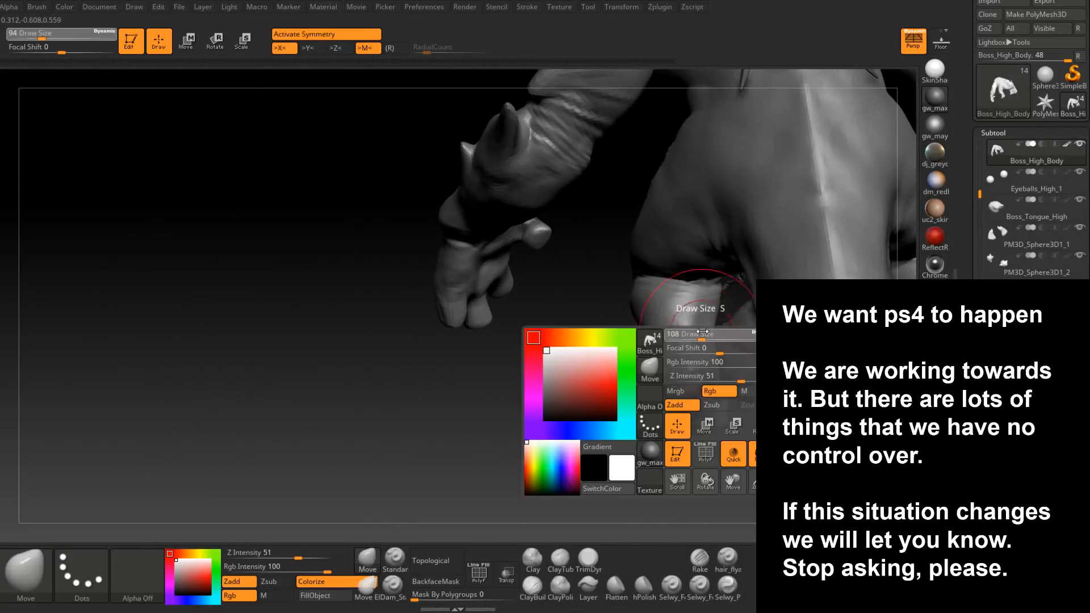
left_click_drag(650, 331, 659, 331)
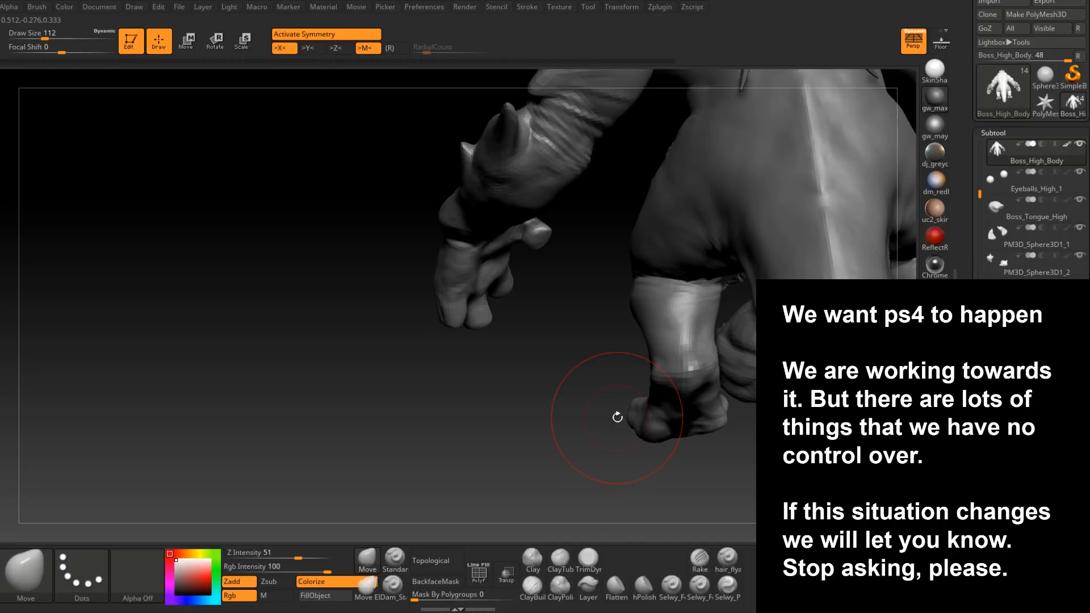
- Adjust the shape of the hind leg's ankle and foot with the Move brush at draw size 71
mouse_move(617, 417)
right_mouse_down()
mouse_move(603, 360)
mouse_move(597, 377)
mouse_move(624, 352)
right_mouse_up()
key("space")
left_click_drag(648, 350, 629, 351)
mouse_move(639, 339)
right_mouse_down()
mouse_move(608, 340)
mouse_move(663, 342)
mouse_move(638, 382)
mouse_move(636, 364)
right_mouse_up()
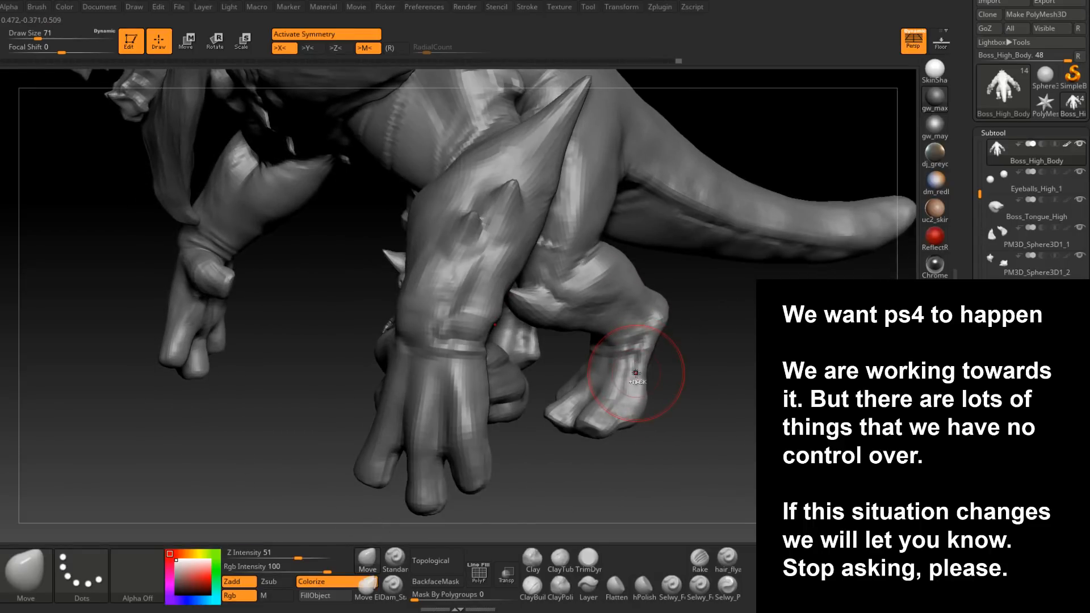
- Build up and smooth the hip and tail base with ClayBuildup at draw size 65
mouse_move(636, 373)
right_mouse_down()
mouse_move(623, 414)
mouse_move(584, 366)
mouse_move(620, 364)
mouse_move(596, 385)
mouse_move(572, 363)
mouse_move(593, 324)
right_mouse_up()
left_click(532, 585)
key("space")
left_click_drag(585, 345, 579, 344)
mouse_move(579, 307)
right_mouse_down()
mouse_move(578, 331)
mouse_move(617, 405)
mouse_move(604, 333)
right_mouse_up()
right_click_drag(605, 418, 665, 365)
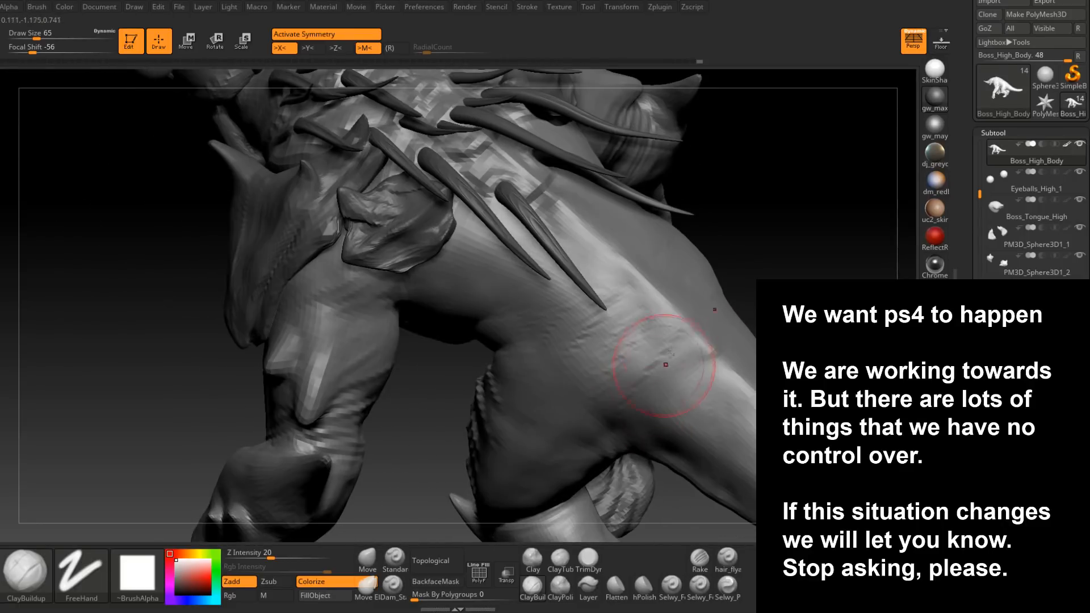
mouse_move(648, 442)
right_mouse_down()
mouse_move(638, 390)
mouse_move(648, 359)
right_mouse_up()
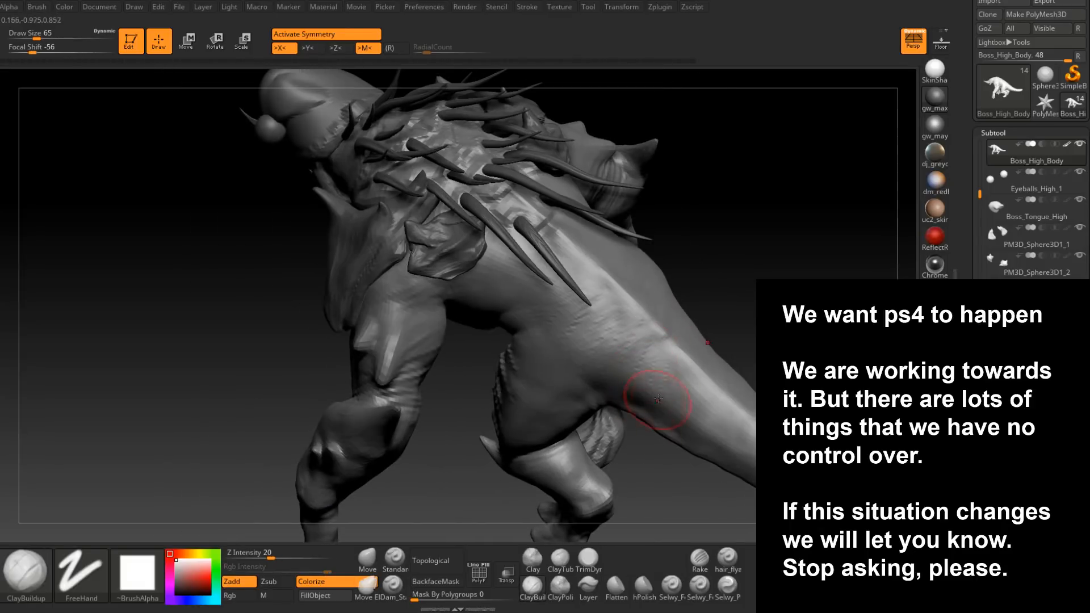
mouse_move(659, 399)
right_mouse_down()
mouse_move(676, 387)
mouse_move(738, 392)
mouse_move(705, 341)
mouse_move(682, 379)
mouse_move(625, 329)
mouse_move(638, 335)
right_mouse_up()
key("shift")
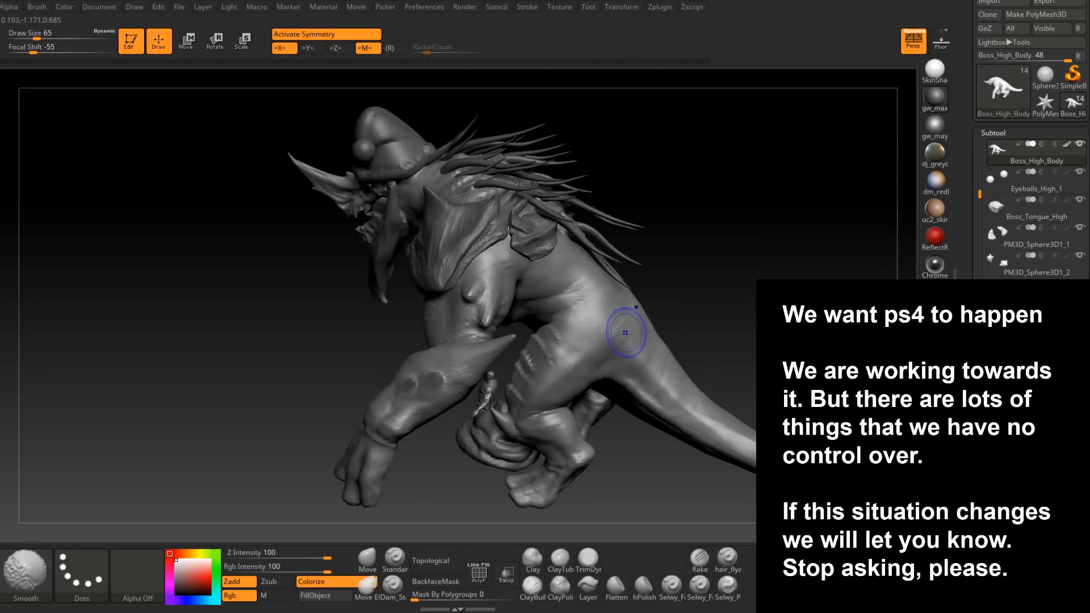
- Subdivide the body and refine the ridges on the front of the thigh with ClayBuildup at draw sizes 18 and 12
mouse_move(625, 333)
right_mouse_down()
mouse_move(491, 318)
mouse_move(566, 322)
mouse_move(584, 263)
mouse_move(525, 399)
mouse_move(535, 353)
mouse_move(559, 360)
mouse_move(534, 367)
mouse_move(568, 379)
mouse_move(554, 367)
mouse_move(619, 340)
mouse_move(617, 329)
mouse_move(604, 336)
mouse_move(648, 278)
right_mouse_up()
key("ctrl")
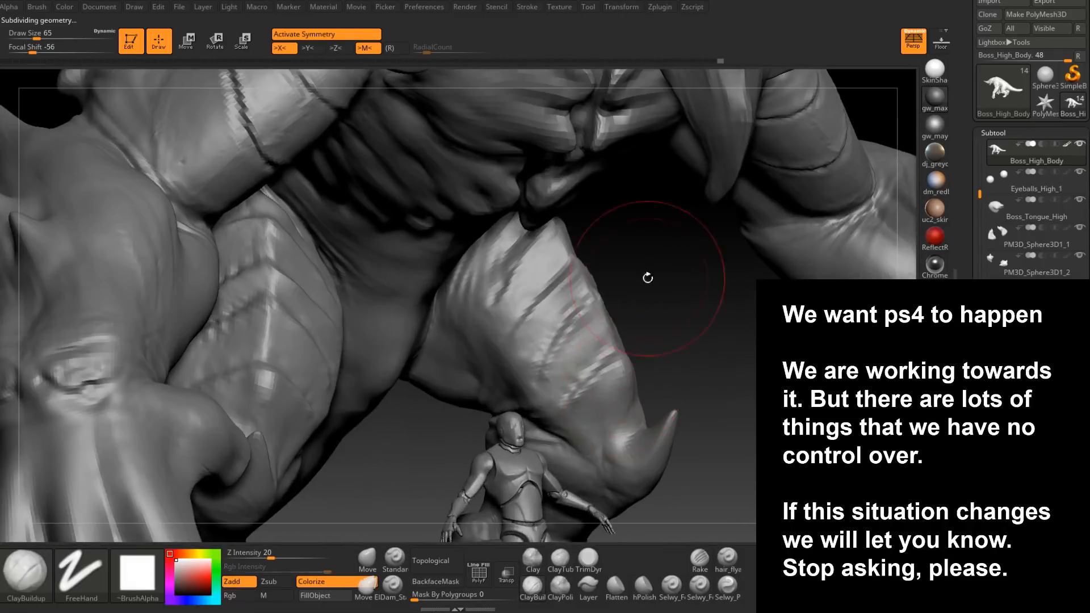
left_click(533, 588)
mouse_move(597, 397)
right_mouse_down()
mouse_move(631, 372)
mouse_move(613, 377)
mouse_move(627, 385)
mouse_move(611, 401)
mouse_move(637, 380)
mouse_move(658, 390)
mouse_move(654, 414)
mouse_move(661, 395)
right_mouse_up()
key("space")
left_click(616, 389)
key("space")
left_click(615, 386)
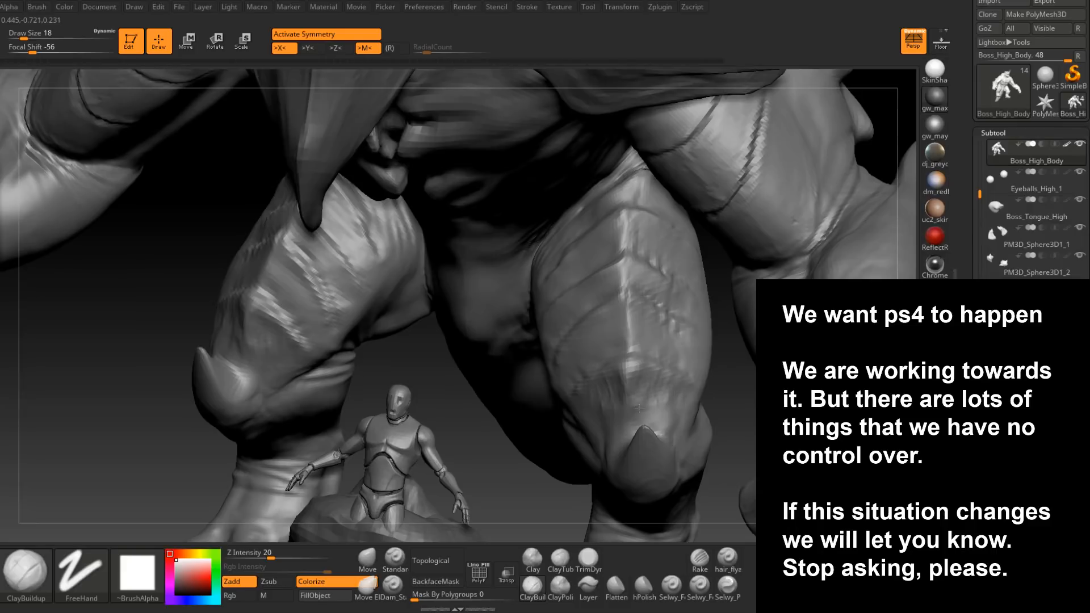
right_click_drag(614, 410, 623, 391)
key("space")
left_click_drag(599, 392, 579, 396)
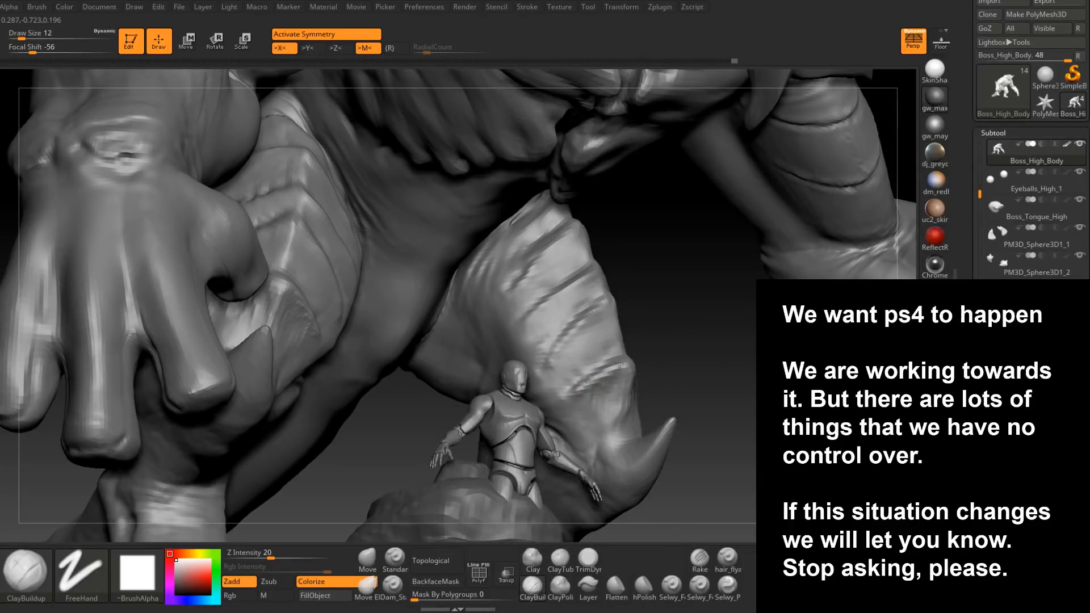
- Build up the lower thigh just above the knee spike with ClayBuildup at draw size 17
mouse_move(632, 364)
right_mouse_down()
mouse_move(608, 370)
mouse_move(629, 367)
mouse_move(631, 380)
right_mouse_up()
key("space")
left_click_drag(630, 379, 635, 381)
right_click_drag(599, 375, 571, 376)
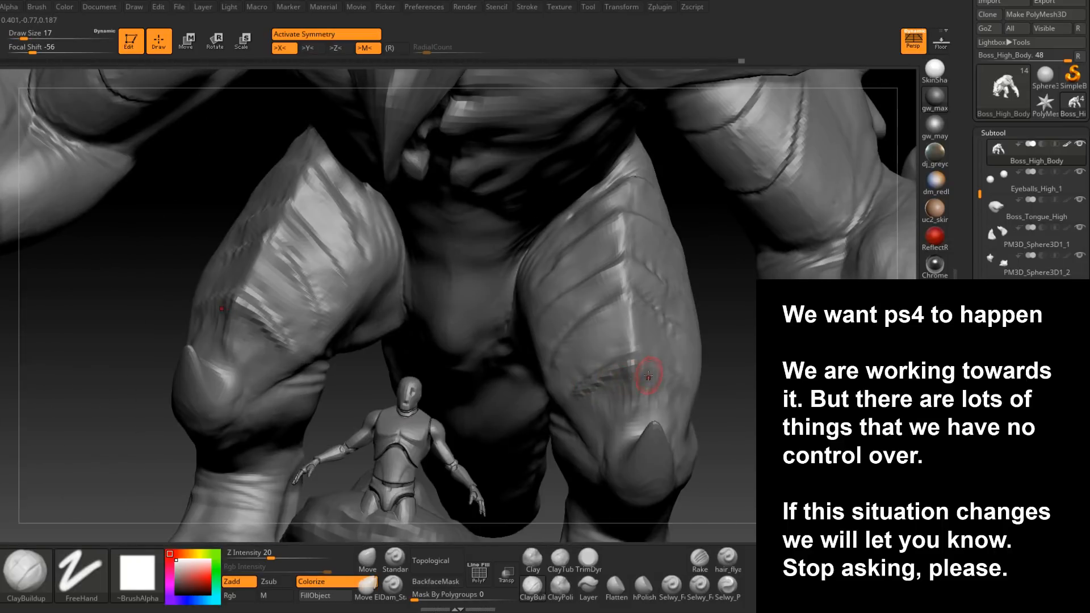
right_click_drag(647, 375, 625, 370)
left_click_drag(654, 367, 685, 381)
right_click_drag(676, 377, 656, 376)
- Sculpt fine strands fanning out between the lowest thigh ridge and the knee spike with ClayBuildup at draw size 13
key("space")
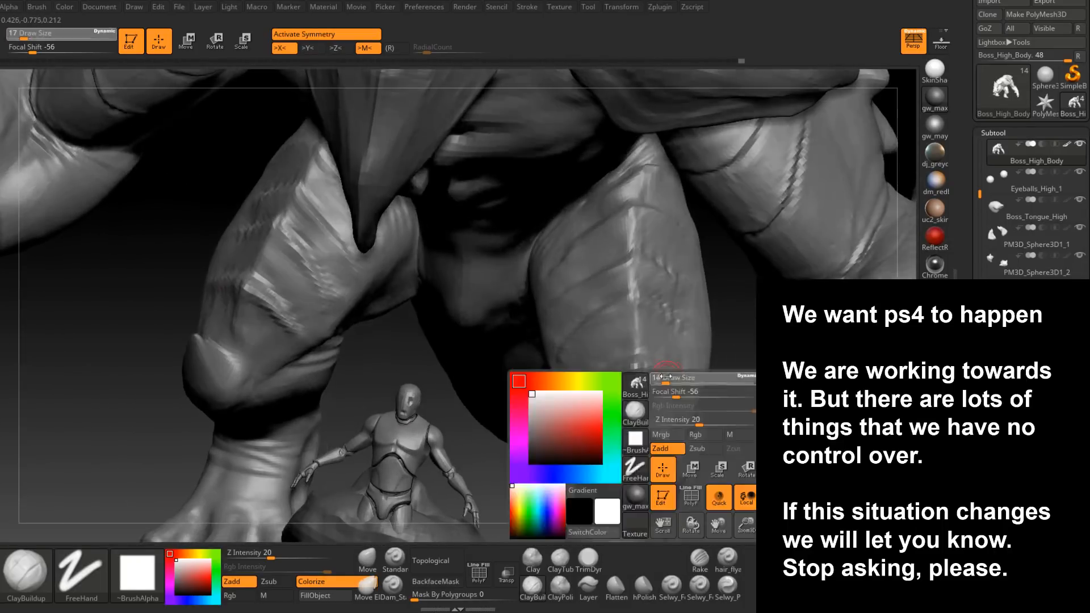
left_click_drag(655, 380, 651, 379)
right_click_drag(635, 375, 644, 374)
right_click_drag(639, 426, 654, 397)
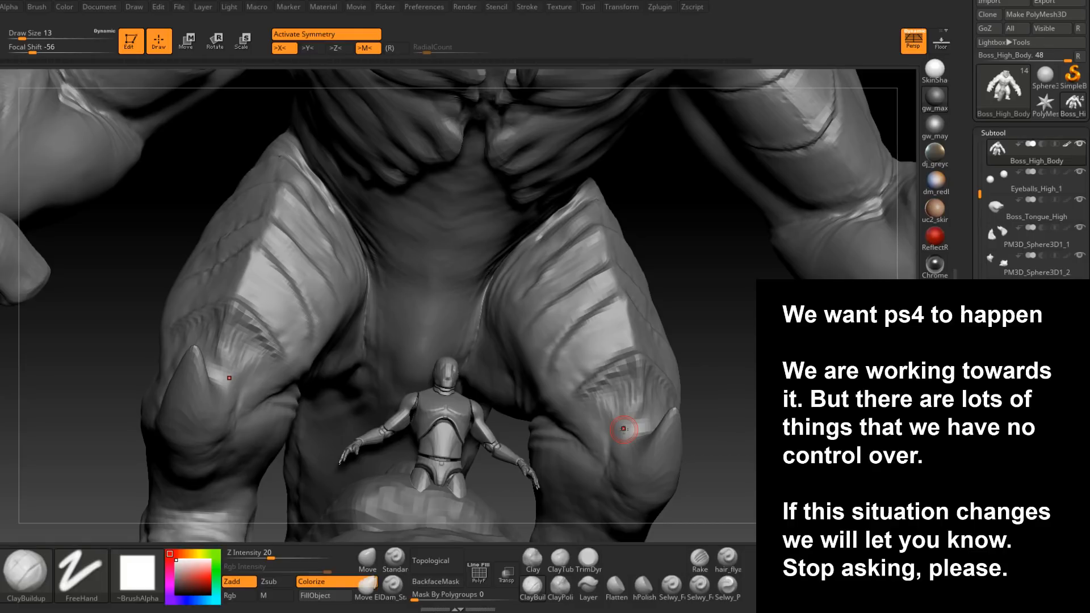
left_click_drag(717, 338, 592, 324)
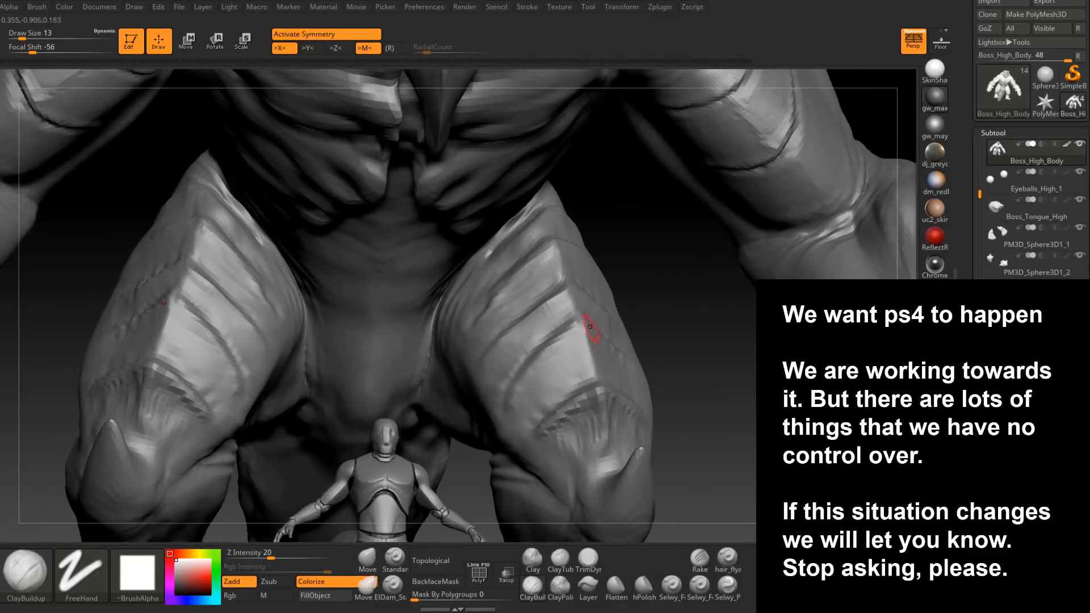
- Build up and define the lowest plate on the front of the thigh with ClayBuildup at draw size 16
mouse_move(594, 364)
left_mouse_down()
mouse_move(574, 326)
mouse_move(542, 361)
mouse_move(529, 355)
mouse_move(535, 365)
left_mouse_up()
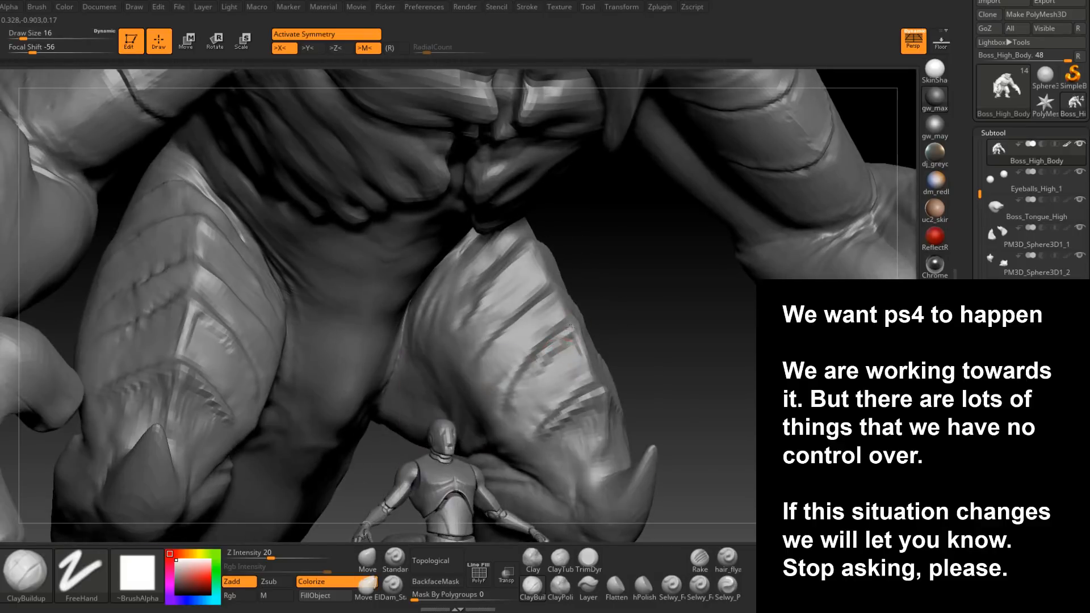
right_click_drag(517, 417, 518, 401)
left_click_drag(524, 401, 560, 387)
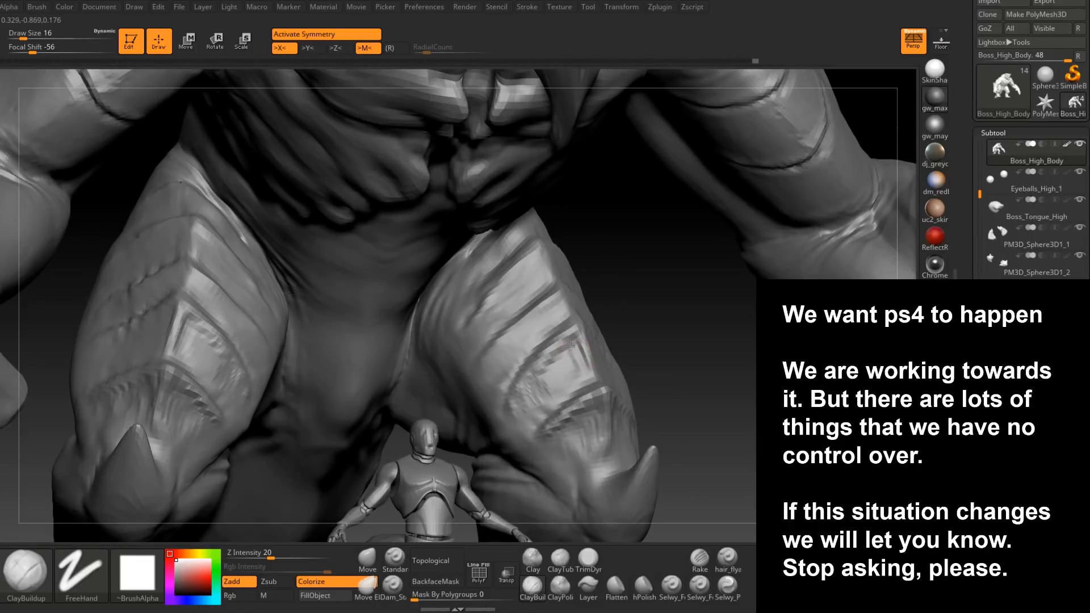
mouse_move(564, 372)
left_mouse_down()
mouse_move(549, 389)
mouse_move(538, 382)
left_mouse_up()
mouse_move(690, 349)
left_mouse_down()
mouse_move(562, 347)
mouse_move(548, 361)
left_mouse_up()
left_click_drag(531, 406, 620, 368)
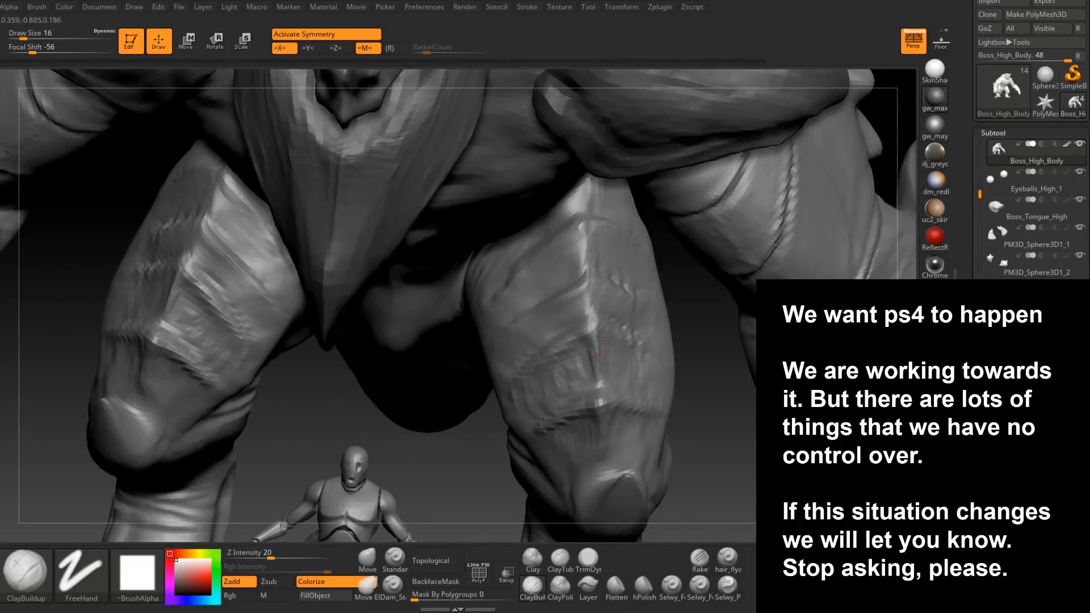
- Refine the plates on the outer side of the thigh with ClayBuildup at draw sizes 13 and 22
right_click_drag(601, 339, 599, 327)
key("[")
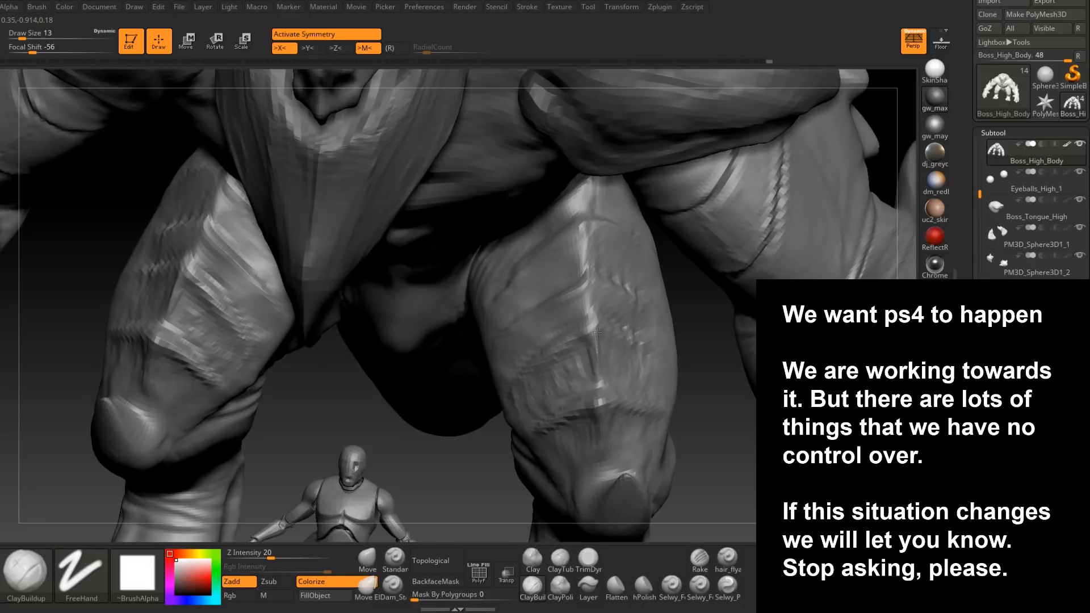
right_click_drag(596, 332, 616, 340)
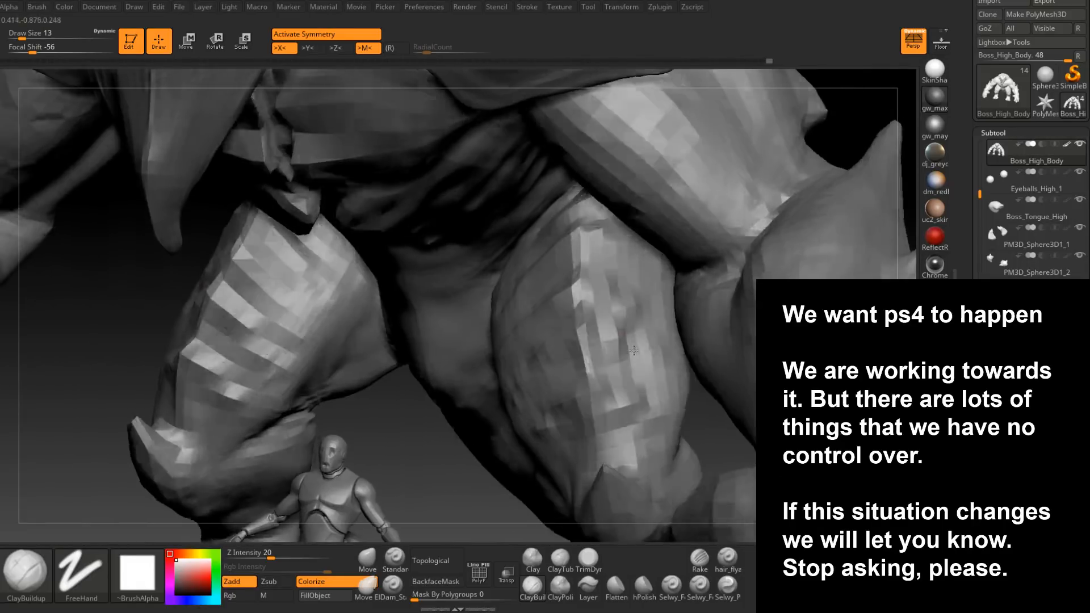
key("]")
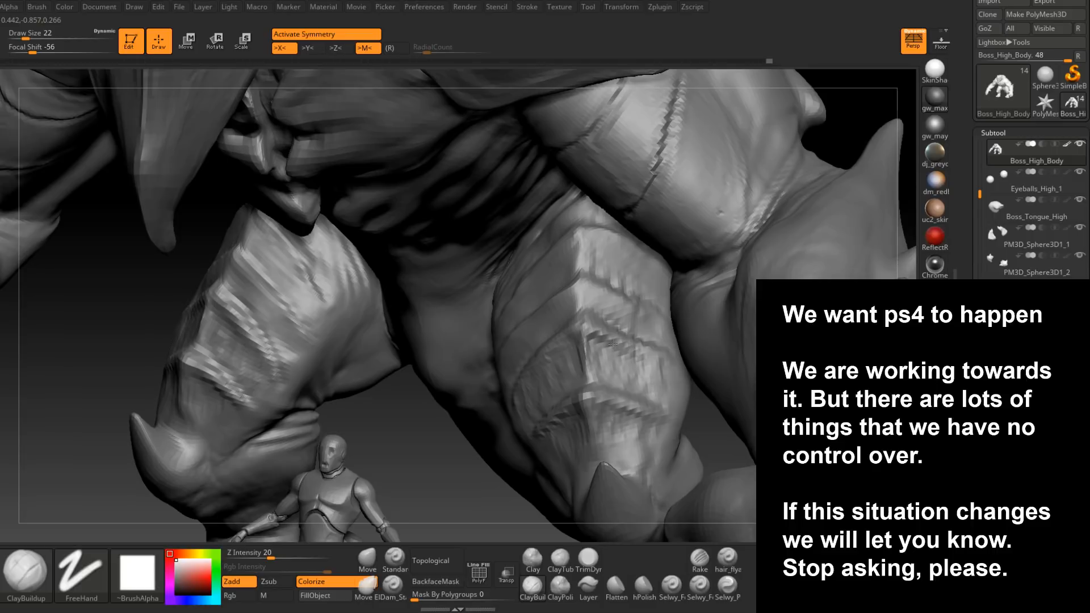
mouse_move(585, 326)
right_mouse_down()
mouse_move(576, 363)
mouse_move(520, 364)
mouse_move(572, 328)
right_mouse_up()
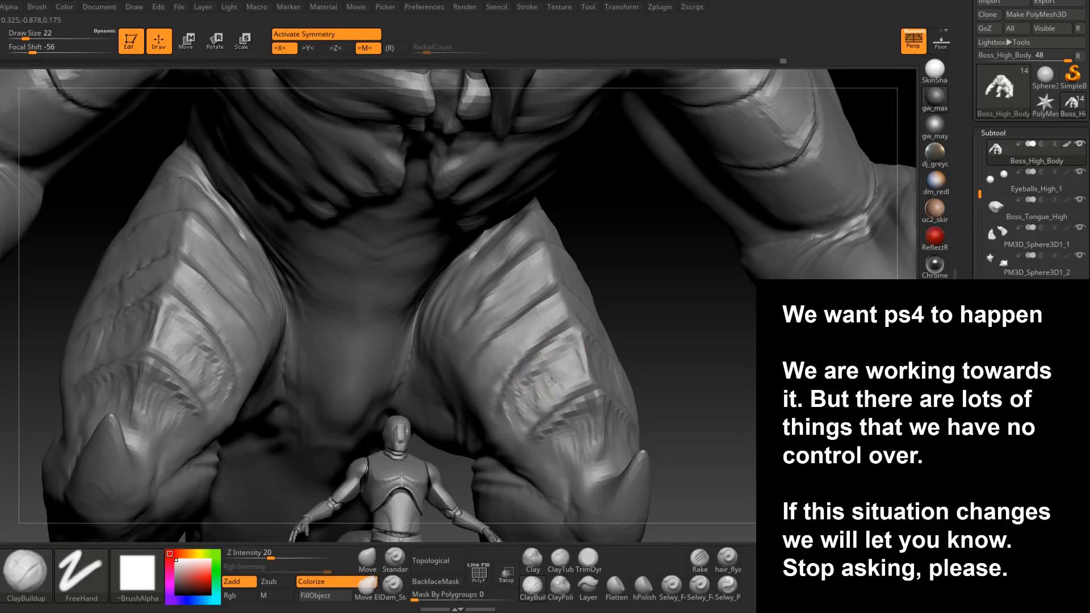
right_click_drag(523, 399, 540, 390)
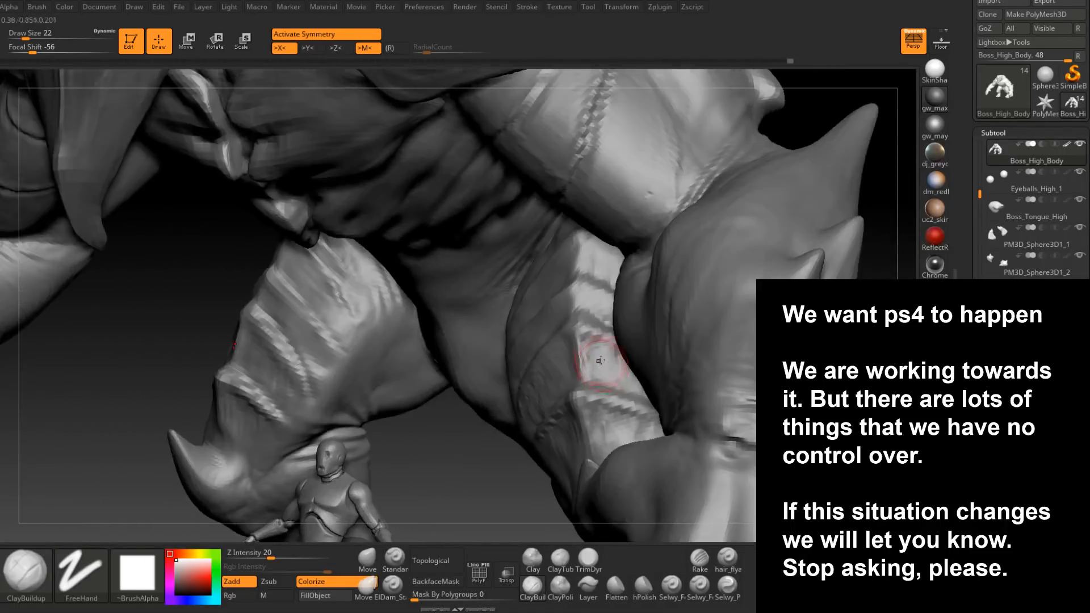
- Hide the arms and upper body of the body mesh so that only the hind legs and hips stay visible
mouse_move(574, 341)
right_mouse_down()
mouse_move(562, 369)
mouse_move(611, 378)
mouse_move(612, 393)
right_mouse_up()
mouse_move(638, 353)
right_mouse_down()
mouse_move(652, 353)
mouse_move(648, 423)
right_mouse_up()
key("ctrl+shift")
mouse_move(641, 419)
left_mouse_down("ctrl+shift")
mouse_move(589, 236)
mouse_move(562, 216)
mouse_move(523, 223)
left_mouse_up("ctrl+shift")
right_click_drag(625, 311, 655, 268)
left_click_drag(637, 165, 683, 240, "ctrl+alt+shift")
mouse_move(708, 285)
right_mouse_down()
mouse_move(676, 295)
mouse_move(630, 346)
mouse_move(590, 364)
mouse_move(539, 355)
mouse_move(534, 342)
right_mouse_up()
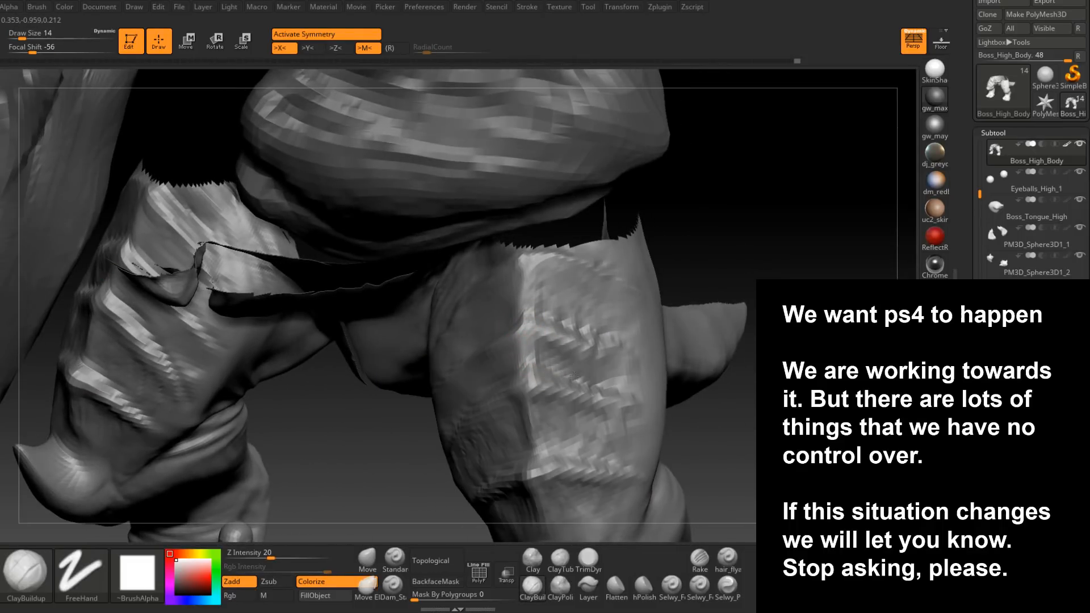
- Refine the ridges across the inner and outer sides of the isolated thigh with ClayBuildup at draw size 14
right_click_drag(594, 378, 550, 343)
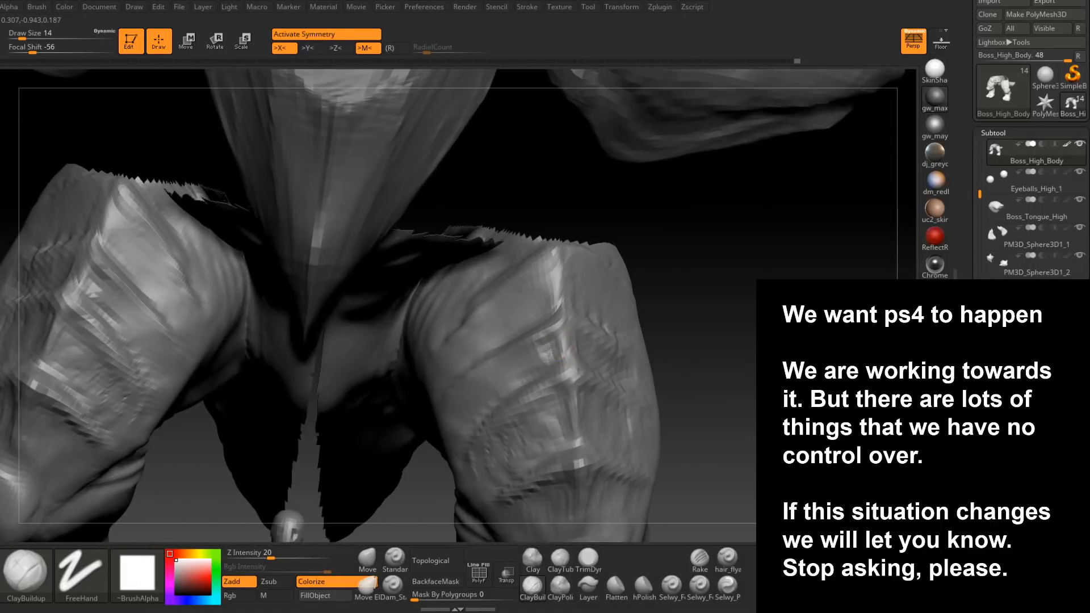
right_click_drag(503, 375, 484, 406)
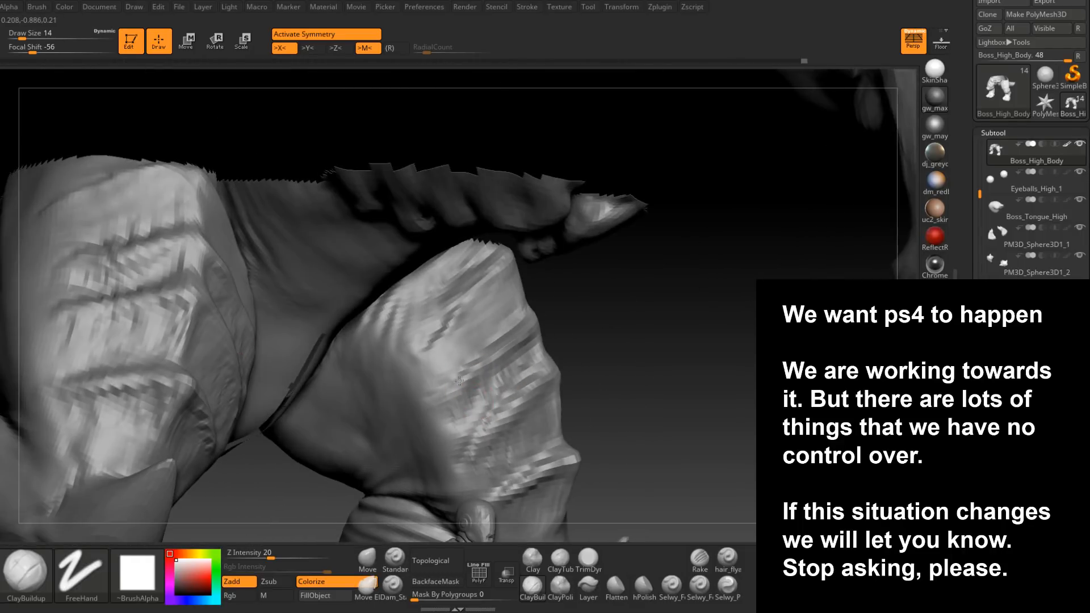
right_click_drag(441, 418, 500, 365)
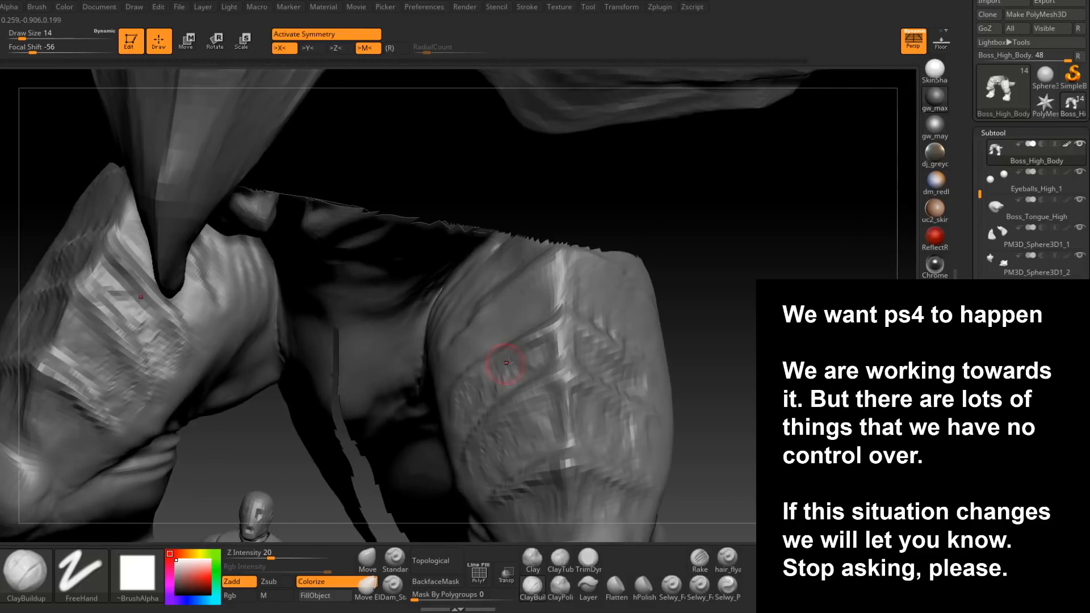
right_click_drag(592, 328, 582, 329)
right_click_drag(636, 353, 670, 412)
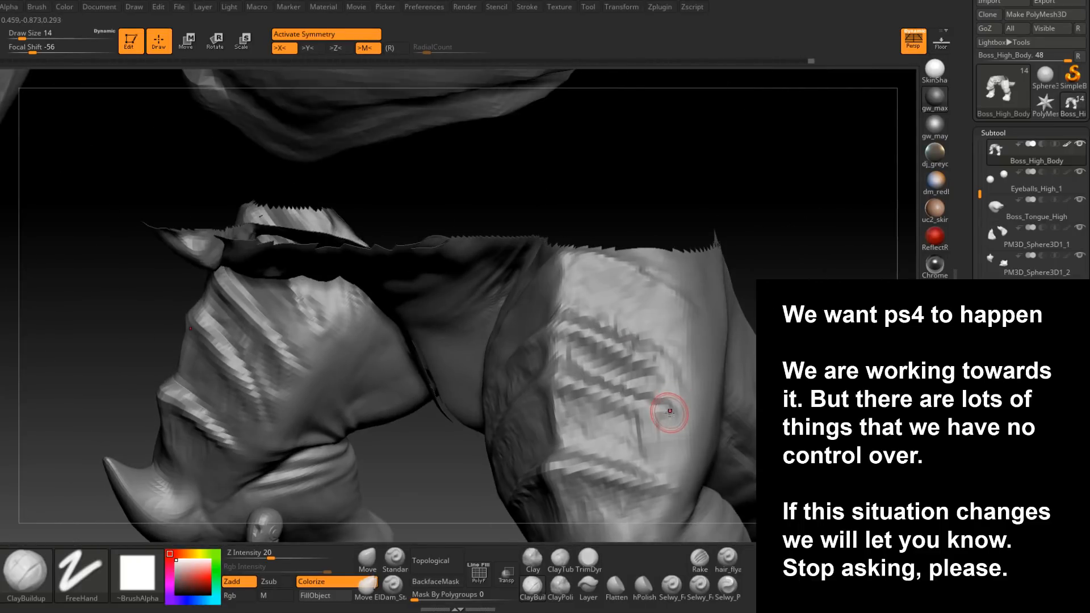
mouse_move(582, 456)
right_mouse_down()
mouse_move(614, 452)
mouse_move(623, 466)
right_mouse_up()
- Carve sharper creases between the thigh ridges with the Dam_Standard brush at draw size 14
left_click(394, 586)
right_click_drag(559, 406, 578, 466)
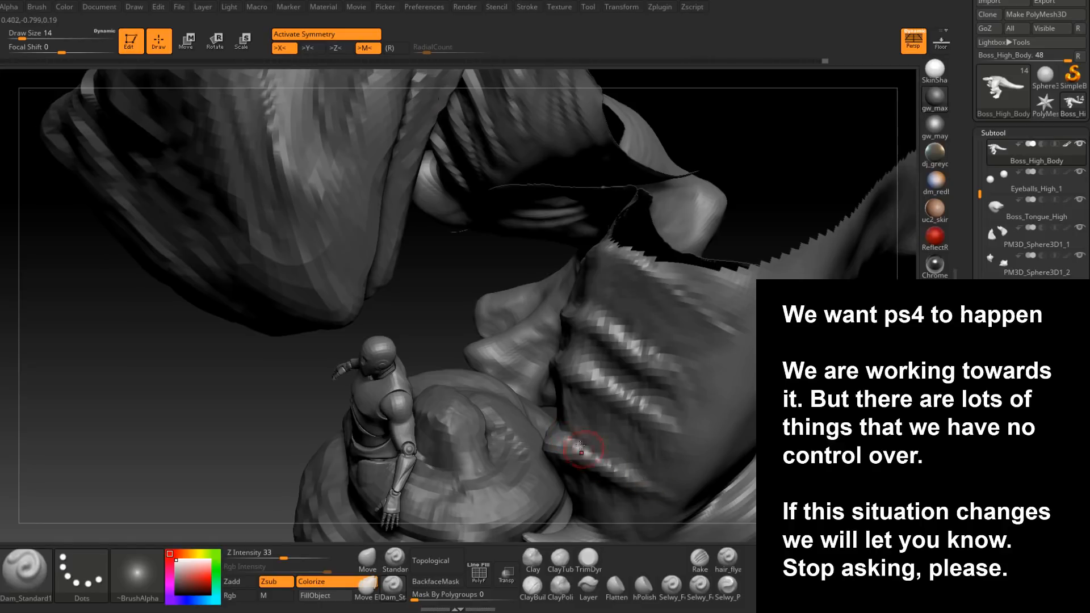
right_click_drag(601, 450, 555, 435)
right_click_drag(487, 407, 585, 360)
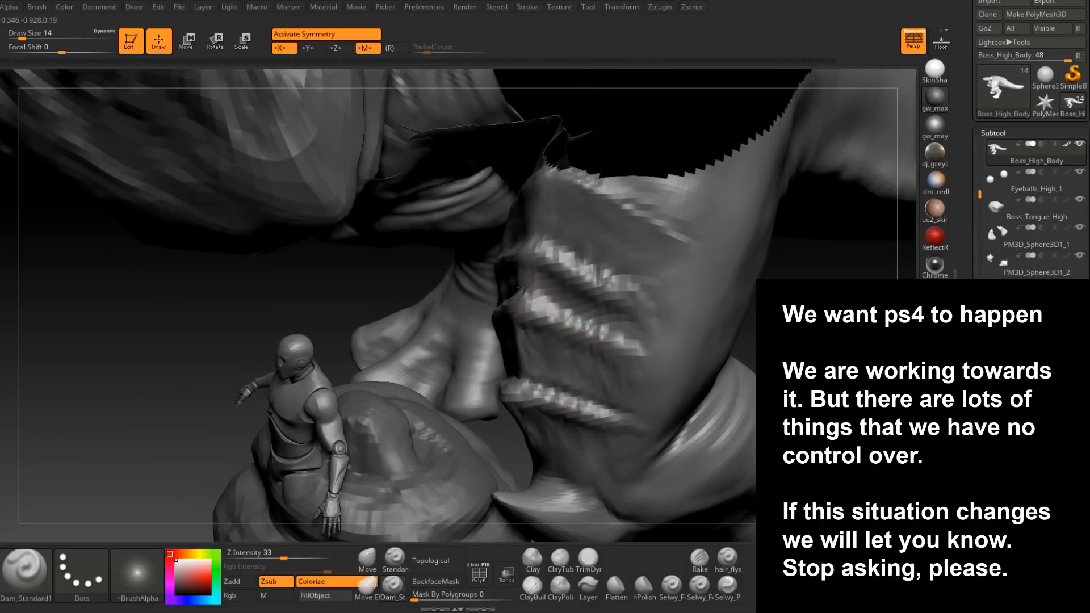
right_click_drag(533, 294, 582, 240)
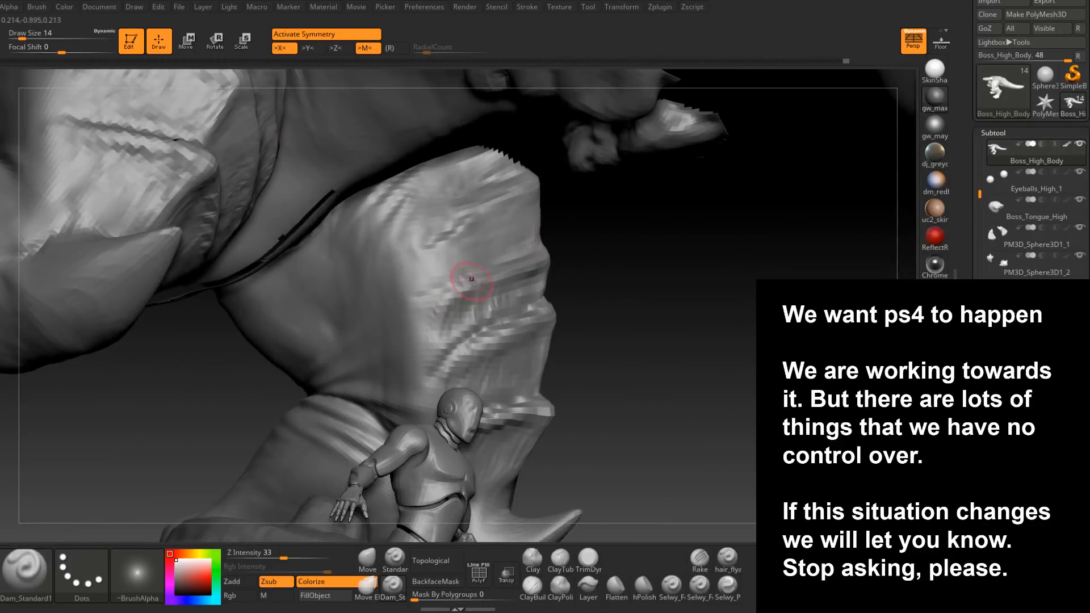
right_click_drag(453, 298, 533, 423)
right_click_drag(585, 325, 564, 325)
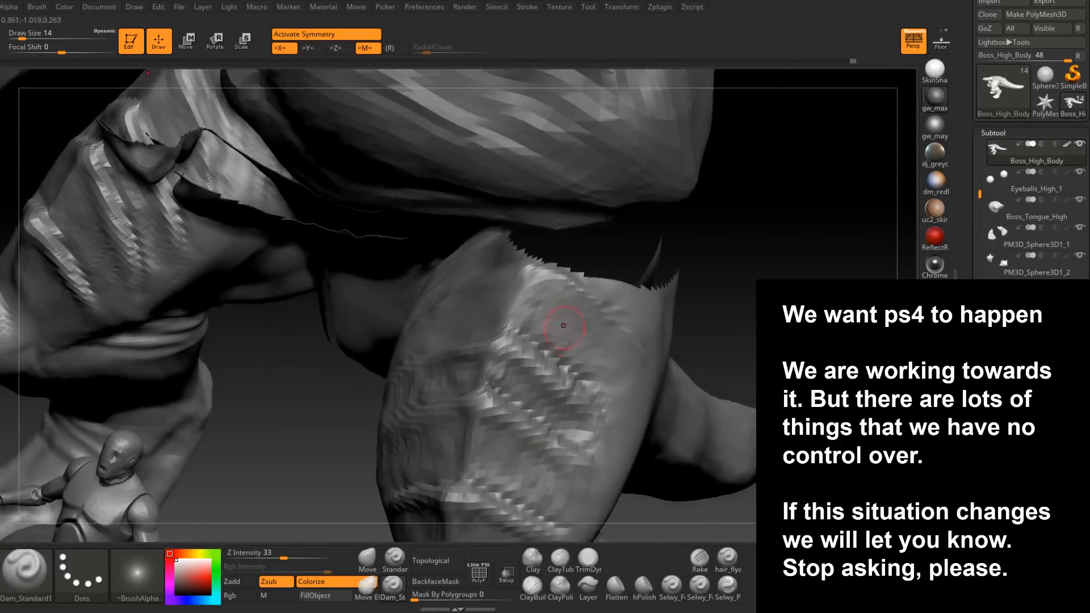
- Build volume onto the upper thigh plates with ClayBuildup at draw size 23
left_click(530, 581)
mouse_move(539, 334)
left_mouse_down()
mouse_move(554, 301)
mouse_move(561, 339)
left_mouse_up()
right_click_drag(574, 343, 532, 338)
key("space")
left_click_drag(563, 335, 608, 366)
mouse_move(591, 357)
right_mouse_down()
mouse_move(613, 353)
mouse_move(576, 335)
right_mouse_up()
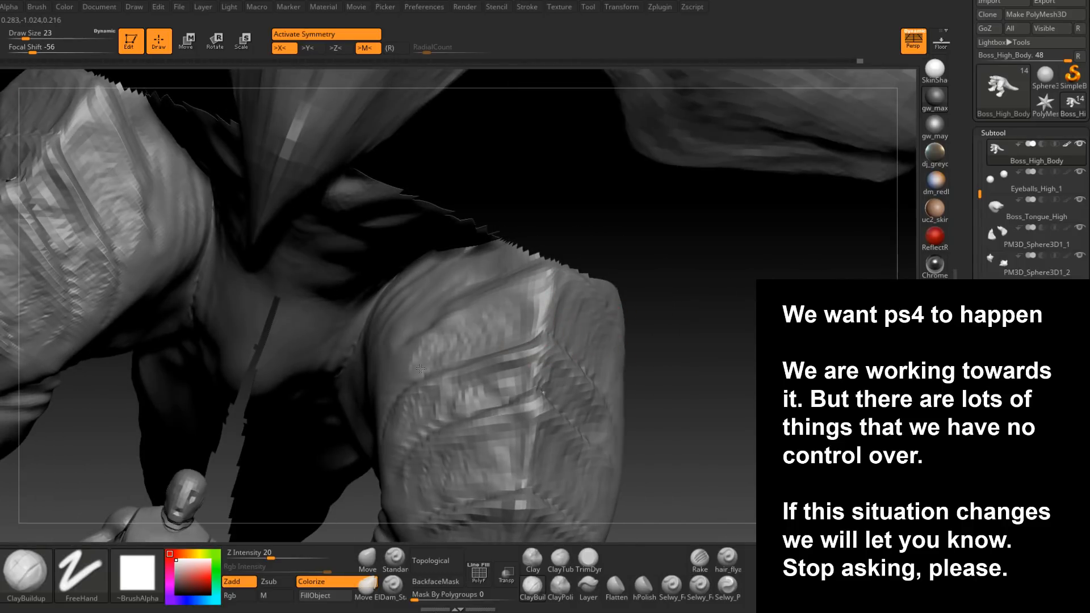
- Shape the upper ridges on the inner side of the thigh with ClayBuildup at draw sizes 16 and 13
right_click_drag(420, 370, 460, 341)
key("s")
left_click_drag(469, 339, 465, 339)
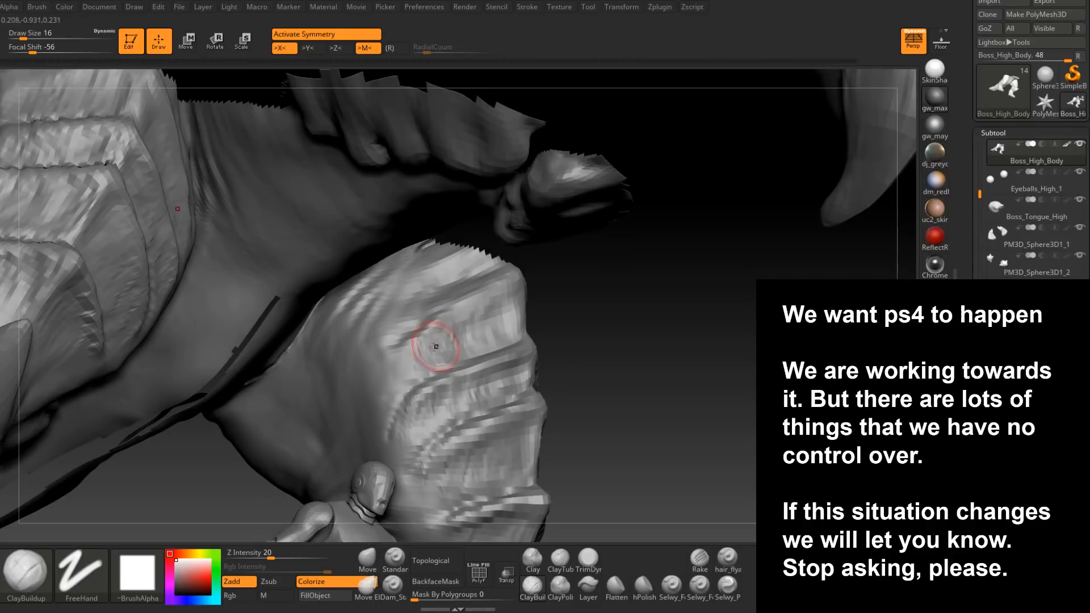
right_click_drag(441, 343, 421, 340)
key("space")
mouse_move(423, 344)
left_mouse_down()
mouse_move(483, 304)
mouse_move(517, 299)
left_mouse_up()
right_click_drag(516, 284, 535, 287)
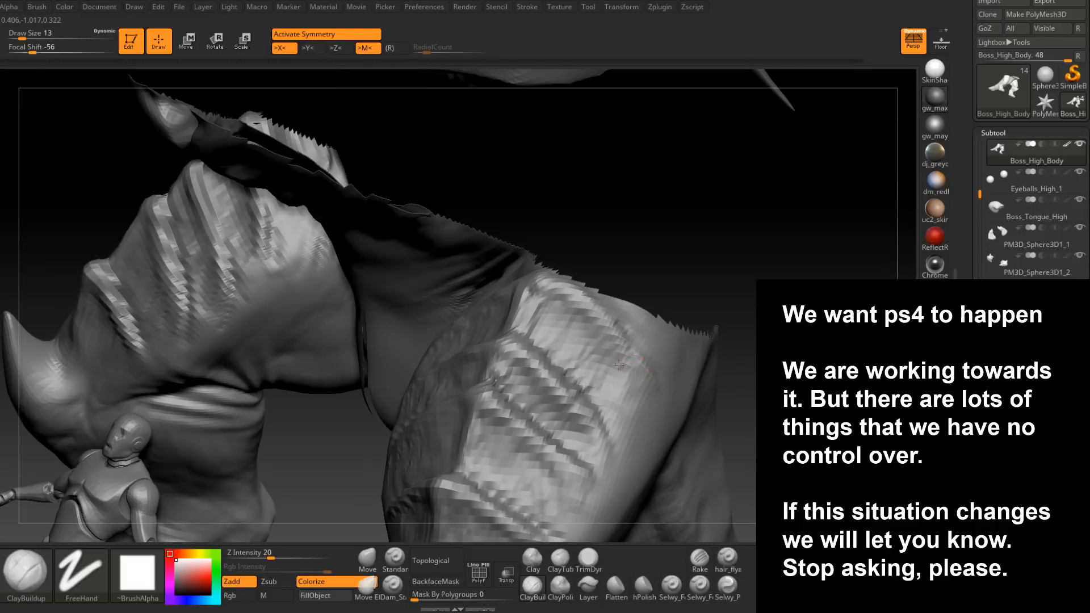
- Refine the upper outer thigh with ClayBuildup at draw size 17 and subdivide the body mesh
right_click_drag(619, 364, 635, 373)
key("space")
left_click_drag(635, 373, 638, 374)
right_click_drag(623, 407, 534, 287)
mouse_move(647, 383)
right_mouse_down()
mouse_move(618, 346)
mouse_move(585, 393)
right_mouse_up()
mouse_move(568, 459)
right_mouse_down()
mouse_move(606, 373)
mouse_move(577, 389)
mouse_move(639, 392)
mouse_move(656, 375)
mouse_move(581, 367)
mouse_move(601, 359)
mouse_move(611, 386)
right_mouse_up()
key("shift")
key("ctrl+d")
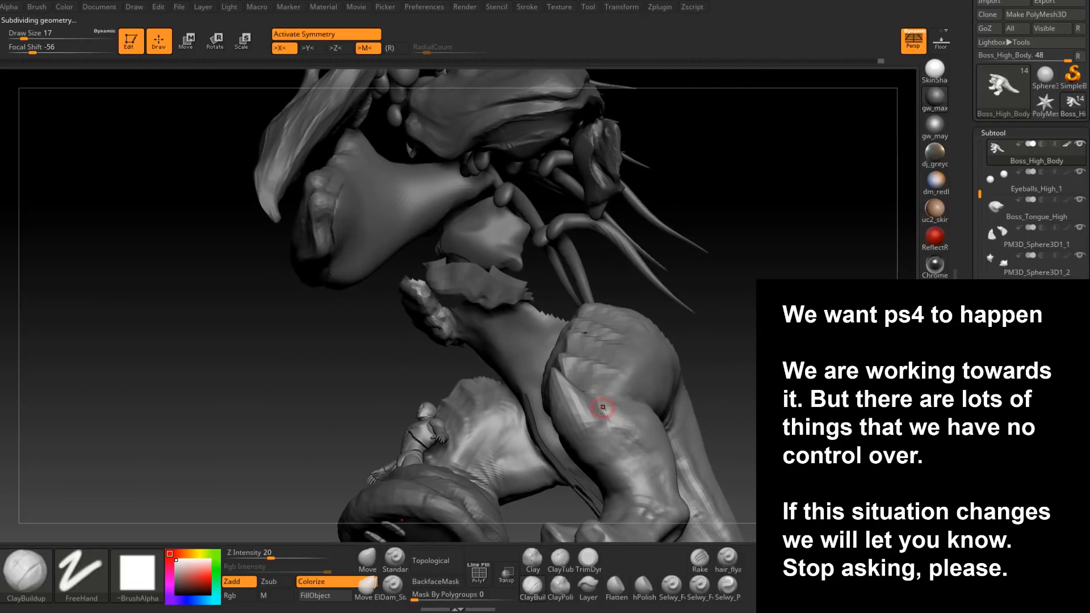
- Switch to the Move brush at draw size 94 and show the whole body mesh again
left_click(367, 558)
mouse_move(585, 333)
right_mouse_down()
mouse_move(649, 371)
mouse_move(630, 339)
right_mouse_up()
key("space")
left_click(681, 339, "ctrl")
left_click(688, 336, "ctrl+shift")
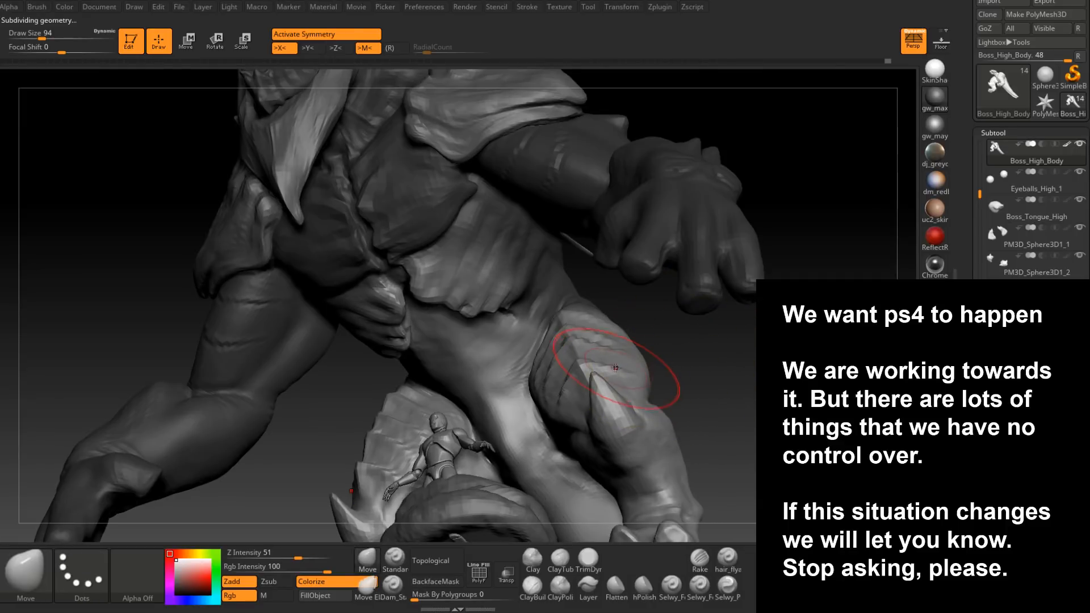
- Adjust the shape of the thigh and knee spike with the Move brush, reducing the draw size to 68
key("s")
left_click_drag(602, 343, 600, 343)
right_click_drag(600, 343, 610, 353, "ctrl")
key("s")
key("space")
left_click_drag(610, 353, 607, 353)
right_click_drag(611, 350, 609, 346)
left_click_drag(609, 348, 603, 356)
mouse_move(612, 363)
right_mouse_down()
mouse_move(574, 344)
mouse_move(594, 349)
mouse_move(564, 365)
mouse_move(598, 353)
mouse_move(602, 364)
right_mouse_up()
key("space")
left_click_drag(604, 369, 601, 368)
right_click_drag(596, 363, 605, 366)
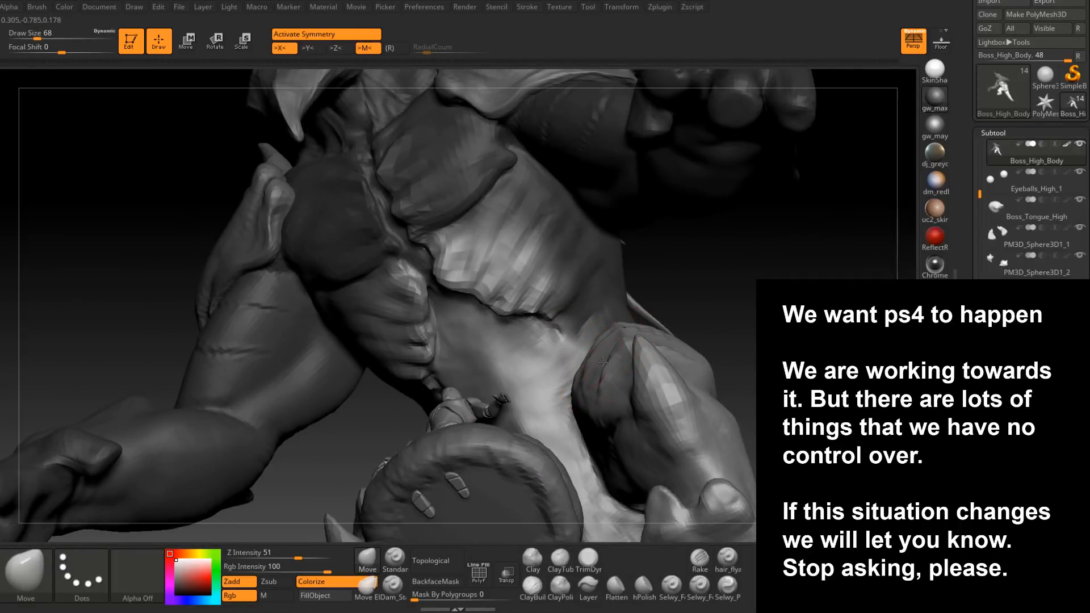
- Adjust the knee and its spike with the Move brush at draw size 33
mouse_move(613, 342)
right_mouse_down()
mouse_move(637, 404)
mouse_move(612, 413)
right_mouse_up()
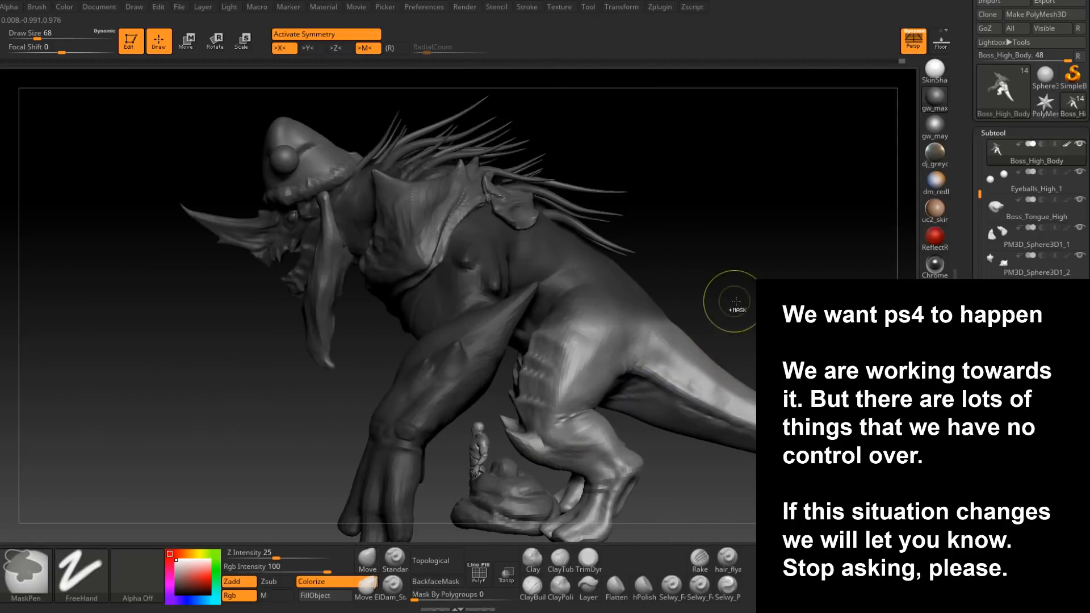
left_click_drag(730, 310, 738, 319, "ctrl")
mouse_move(669, 338)
right_mouse_down()
mouse_move(704, 365)
mouse_move(591, 366)
mouse_move(548, 450)
mouse_move(584, 387)
mouse_move(647, 397)
mouse_move(566, 452)
mouse_move(572, 365)
mouse_move(609, 340)
mouse_move(602, 301)
right_mouse_up()
mouse_move(575, 376)
right_mouse_down()
mouse_move(562, 385)
mouse_move(569, 370)
right_mouse_up()
key("space")
left_click(569, 370)
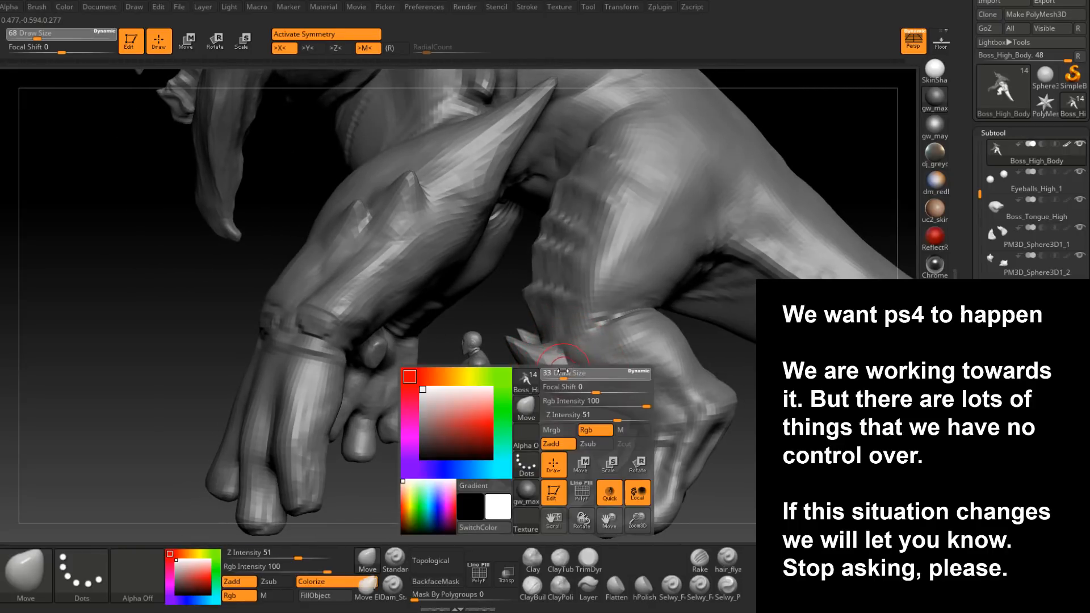
left_click_drag(560, 373, 562, 374)
mouse_move(565, 389)
right_mouse_down()
mouse_move(504, 343)
mouse_move(488, 348)
mouse_move(530, 360)
mouse_move(625, 318)
mouse_move(516, 364)
mouse_move(460, 402)
mouse_move(542, 420)
mouse_move(451, 439)
right_mouse_up()
left_click_drag(469, 453, 492, 454)
right_click_drag(491, 454, 517, 389)
- Build up the knee around the base of the spike with ClayBuildup at draw sizes 31 and 23
key("space")
left_click_drag(517, 395, 522, 395)
right_click_drag(510, 378, 532, 361)
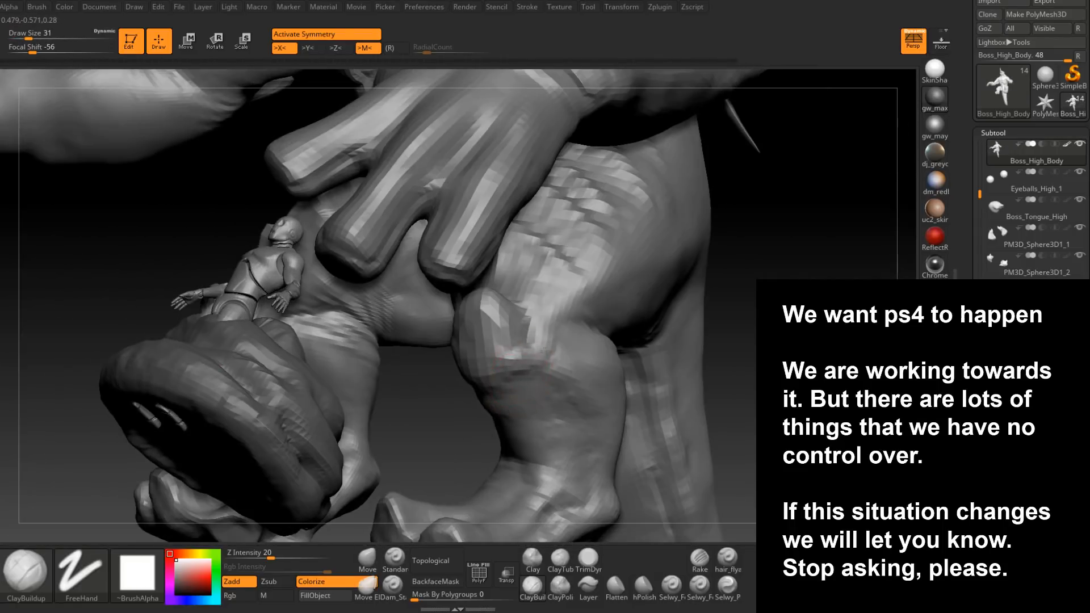
right_click_drag(490, 396, 502, 395)
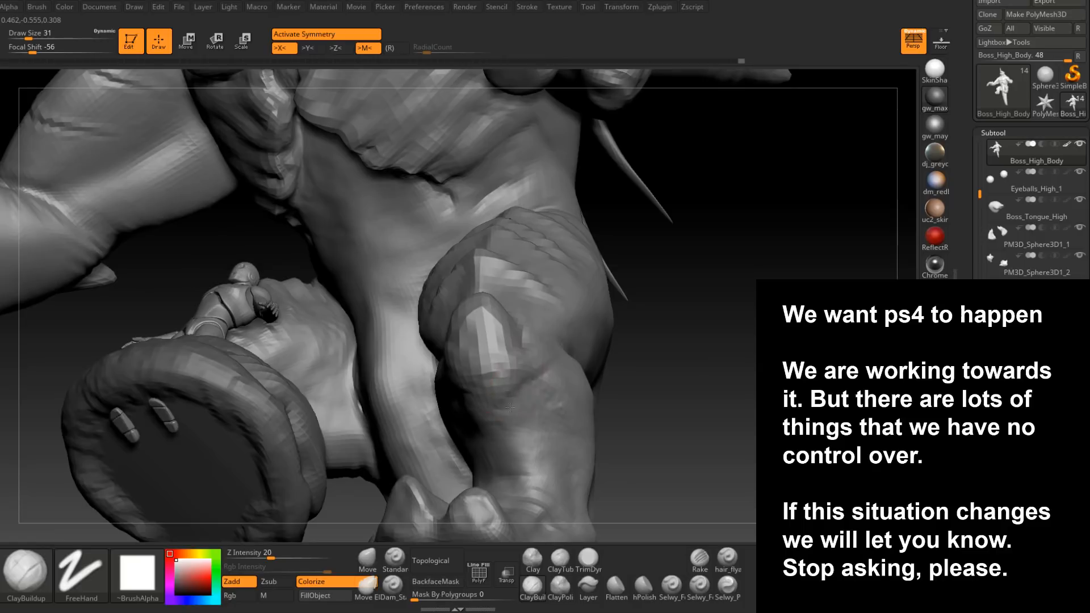
mouse_move(514, 442)
right_mouse_down()
mouse_move(449, 417)
mouse_move(498, 430)
right_mouse_up()
key("space")
left_click_drag(539, 361, 506, 380)
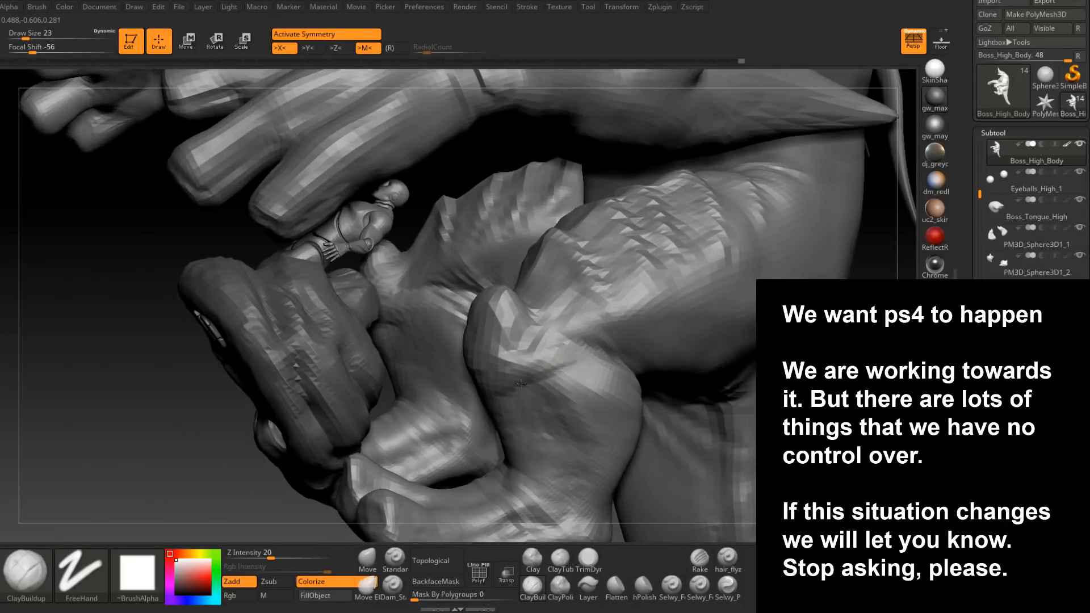
- Subdivide the body mesh and carve creases around the knee with the Dam_Standard brush at draw size 23
right_click_drag(506, 420, 479, 370)
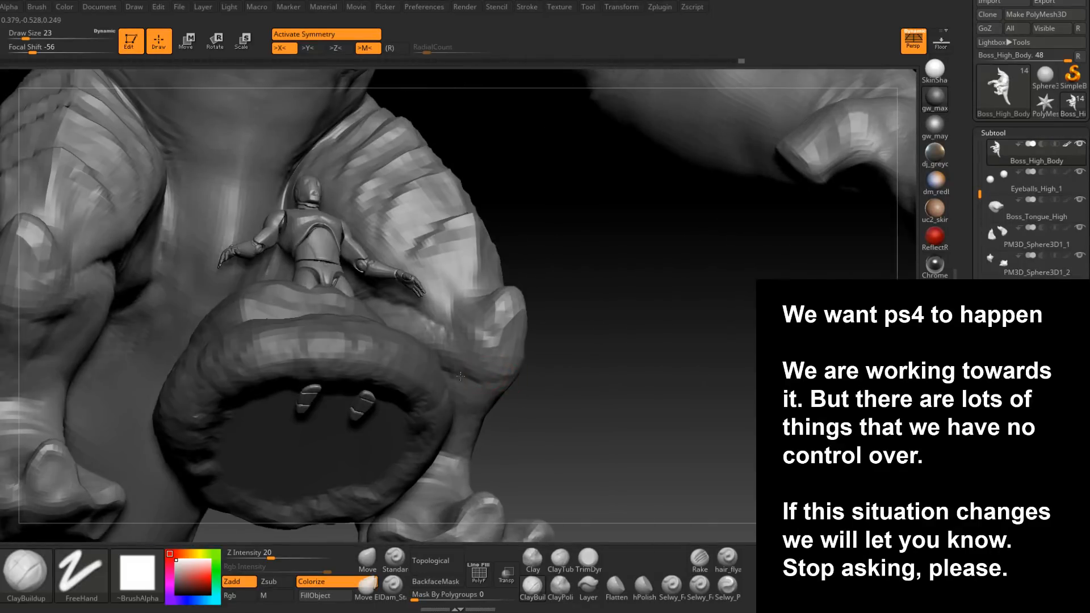
key("ctrl+d")
right_click_drag(486, 388, 515, 382)
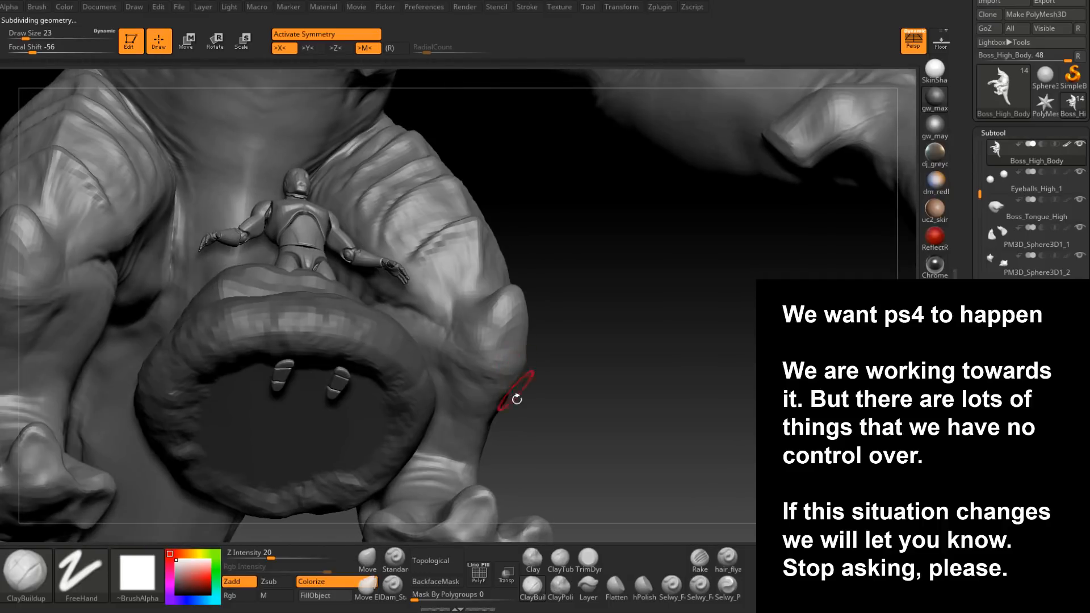
left_click(398, 588)
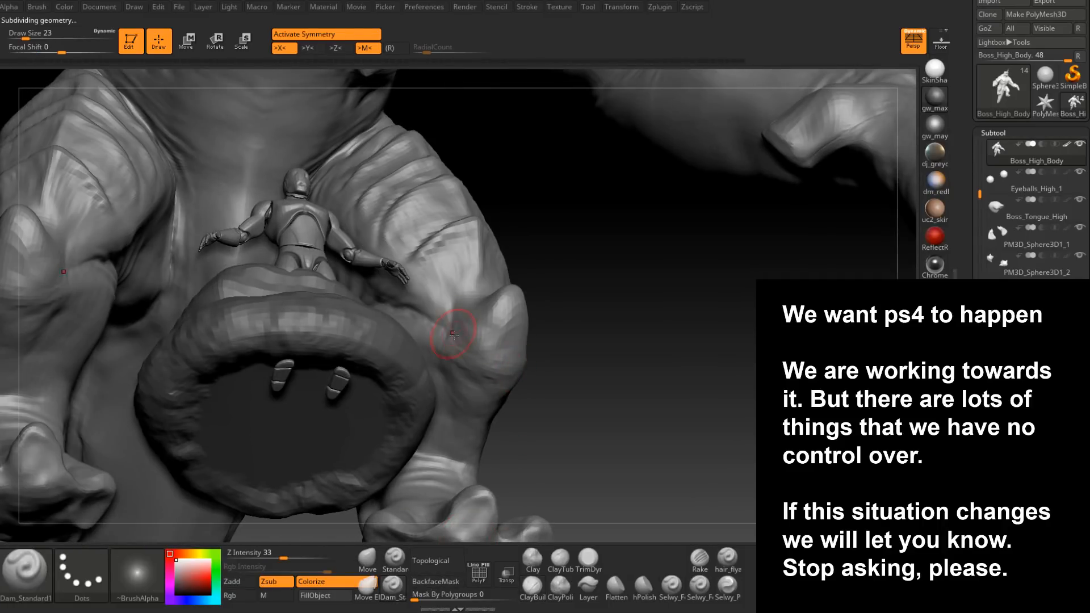
right_click_drag(497, 359, 474, 346)
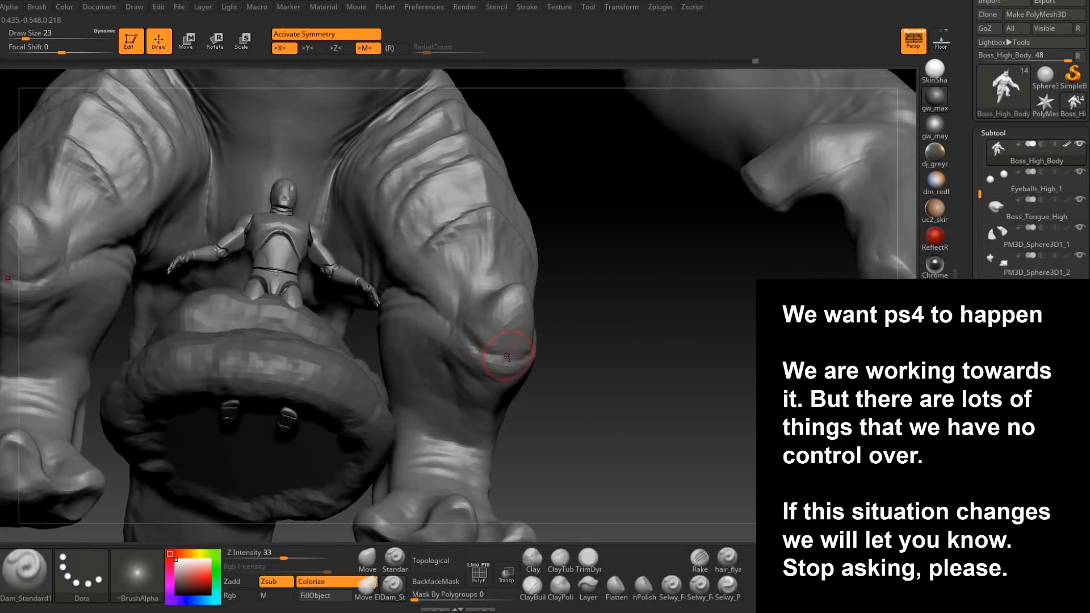
- Build up the knee and the surface around its spike with ClayBuildup at draw sizes 16 and 27
left_click(532, 587)
right_click_drag(507, 381, 498, 338)
key("space")
left_click_drag(497, 336, 492, 334)
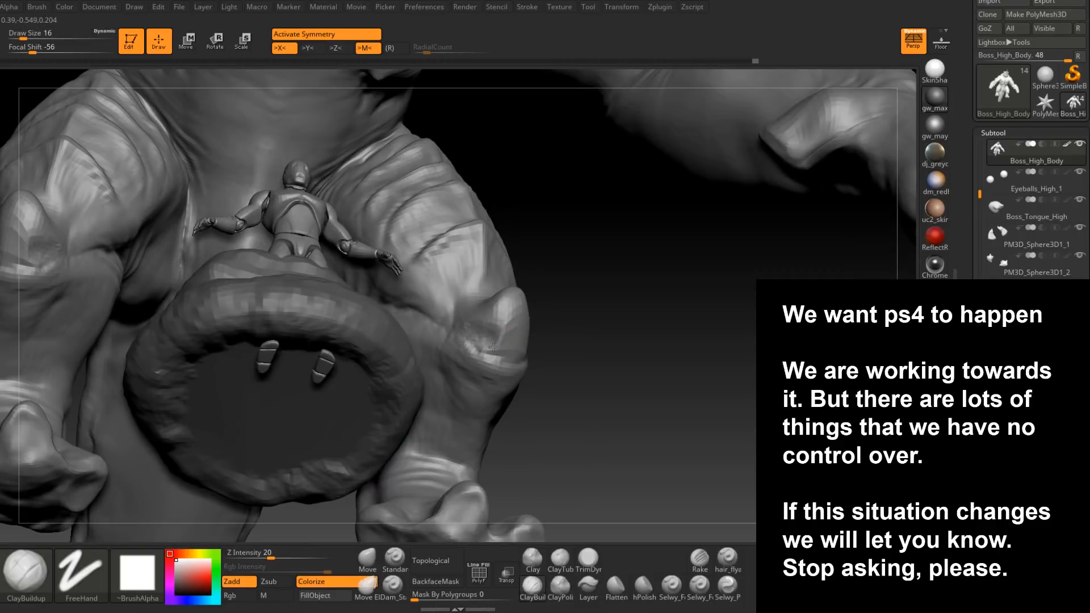
right_click_drag(495, 342, 540, 348)
right_click_drag(538, 304, 607, 312)
mouse_move(513, 301)
left_mouse_down()
mouse_move(506, 318)
mouse_move(500, 309)
left_mouse_up()
mouse_move(505, 313)
right_mouse_down()
mouse_move(511, 363)
mouse_move(511, 308)
mouse_move(483, 299)
mouse_move(514, 378)
mouse_move(557, 360)
mouse_move(537, 335)
right_mouse_up()
key("space")
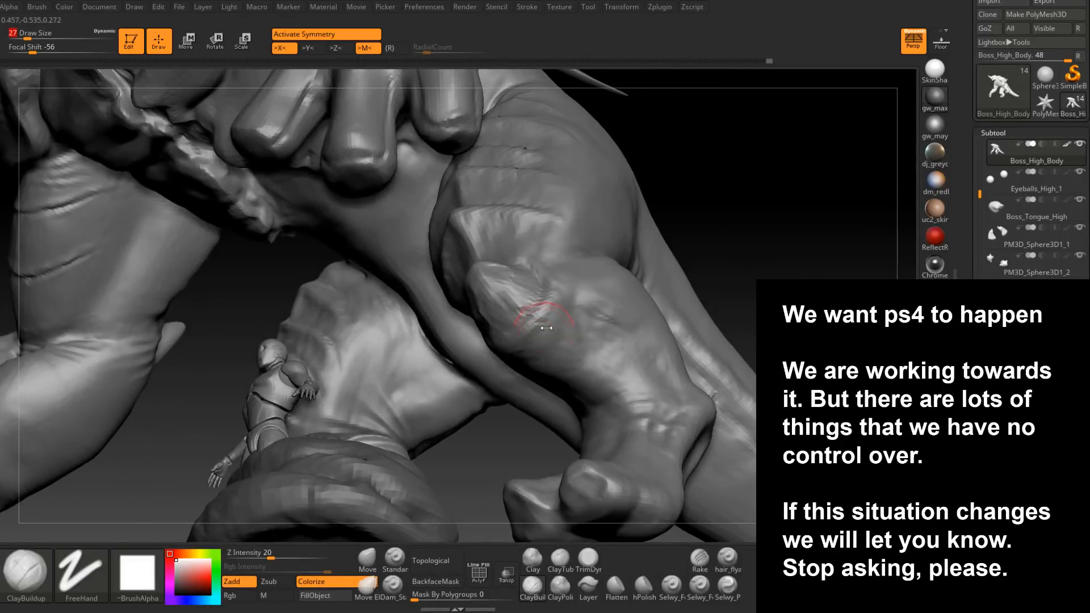
- Carve a crease around the base of the knee spike with Dam_Standard at draw size 13
mouse_move(562, 370)
right_mouse_down()
mouse_move(525, 318)
mouse_move(555, 341)
mouse_move(534, 365)
mouse_move(602, 335)
mouse_move(511, 398)
mouse_move(433, 482)
mouse_move(433, 455)
right_mouse_up()
key("b")
key("s")
key("d")
key("space")
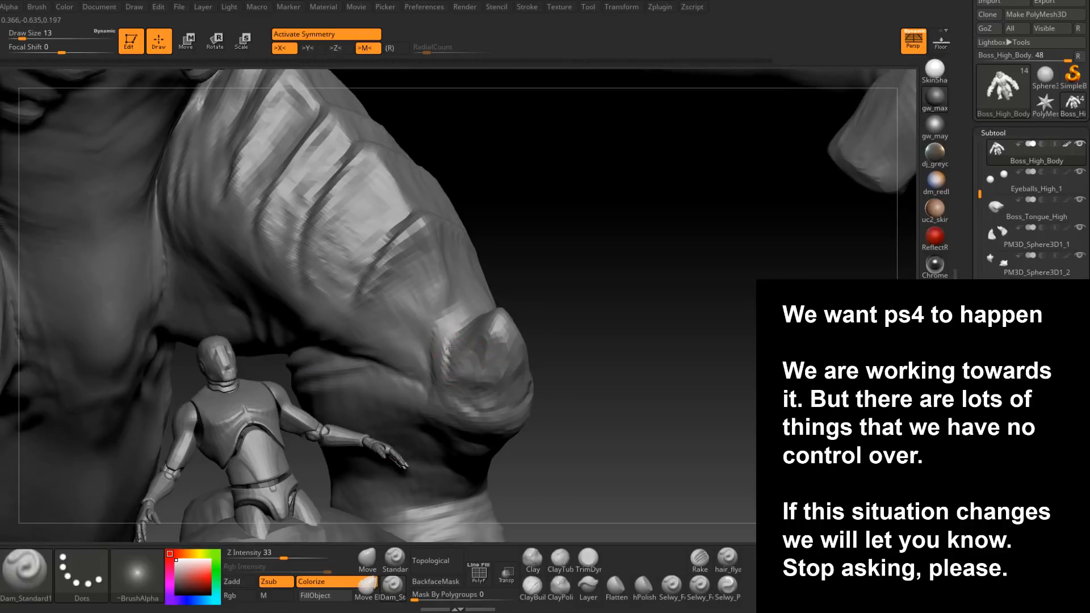
right_click_drag(484, 408, 554, 357)
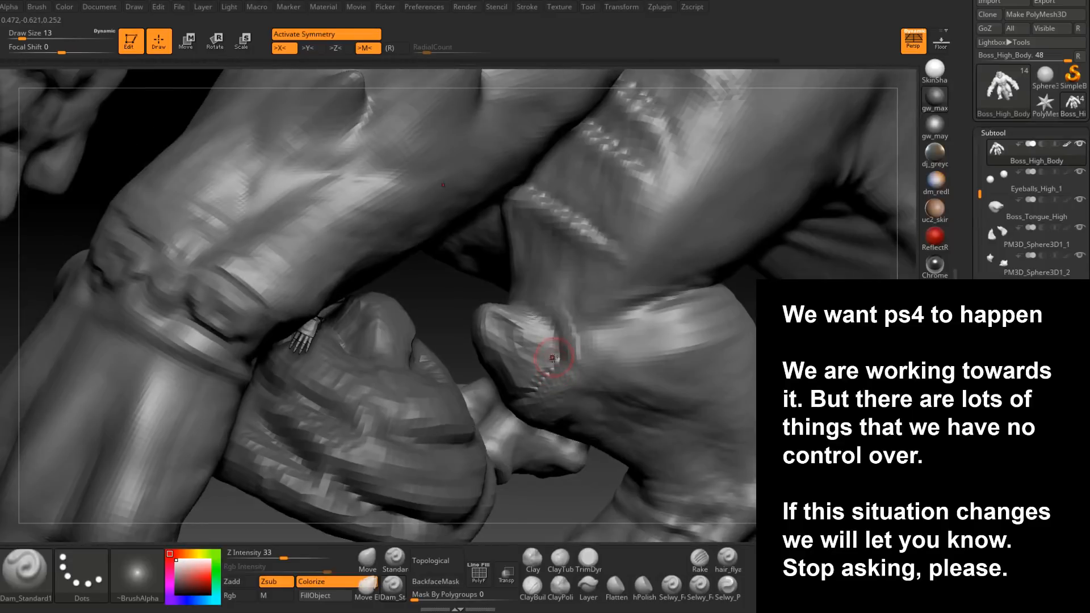
right_click_drag(539, 313, 532, 305)
right_click_drag(475, 325, 484, 348)
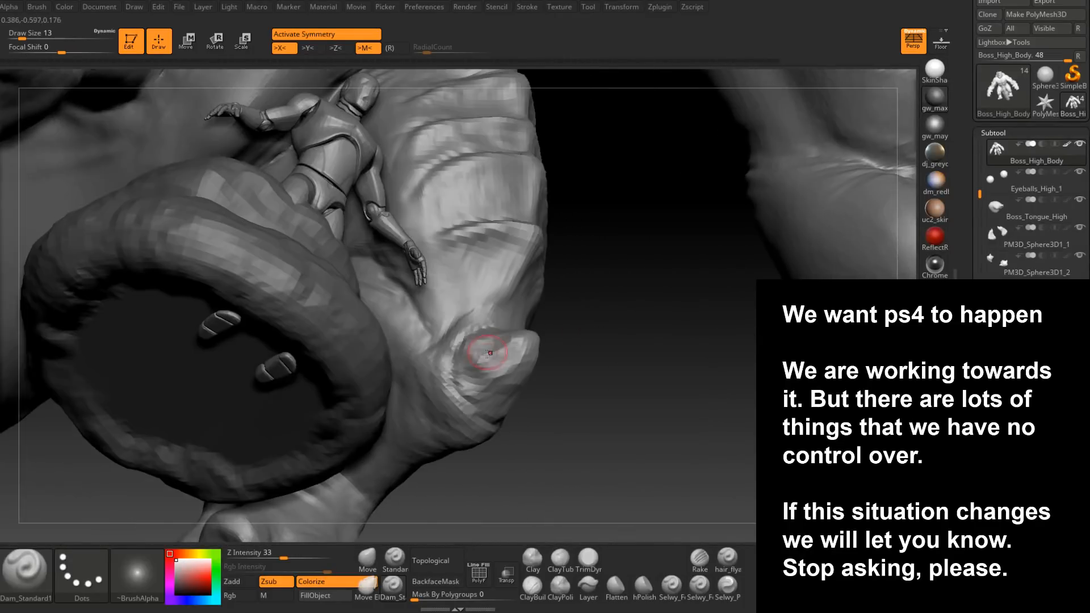
- Cut finer grooves into the knee spike and its rim with Dam_Standard at draw size 9
key("space")
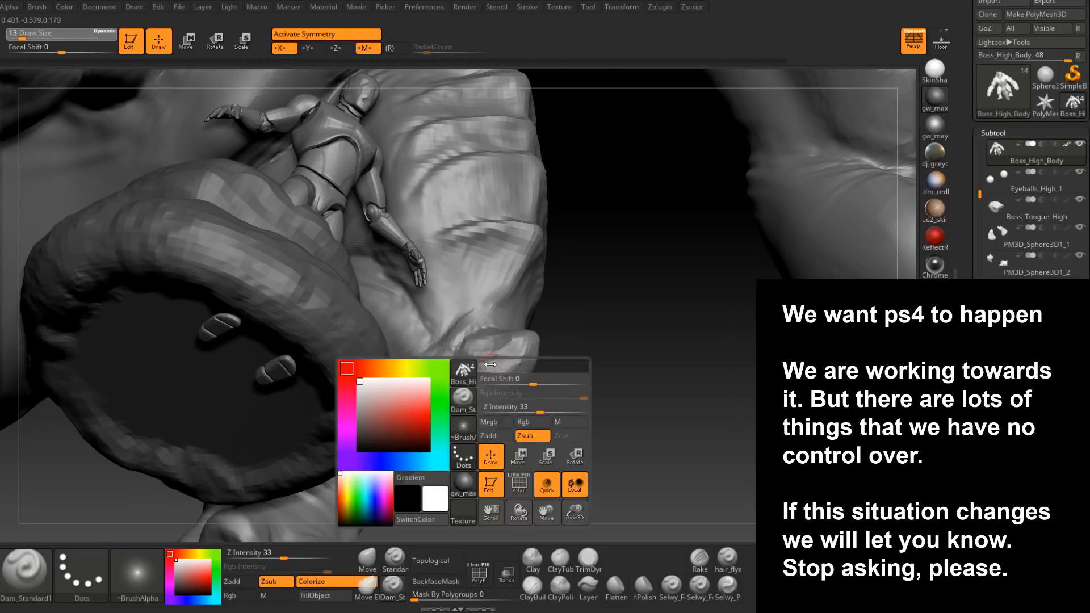
left_click_drag(495, 362, 516, 357)
mouse_move(493, 384)
right_mouse_down()
mouse_move(494, 263)
mouse_move(499, 312)
right_mouse_up()
right_click_drag(495, 408, 528, 421)
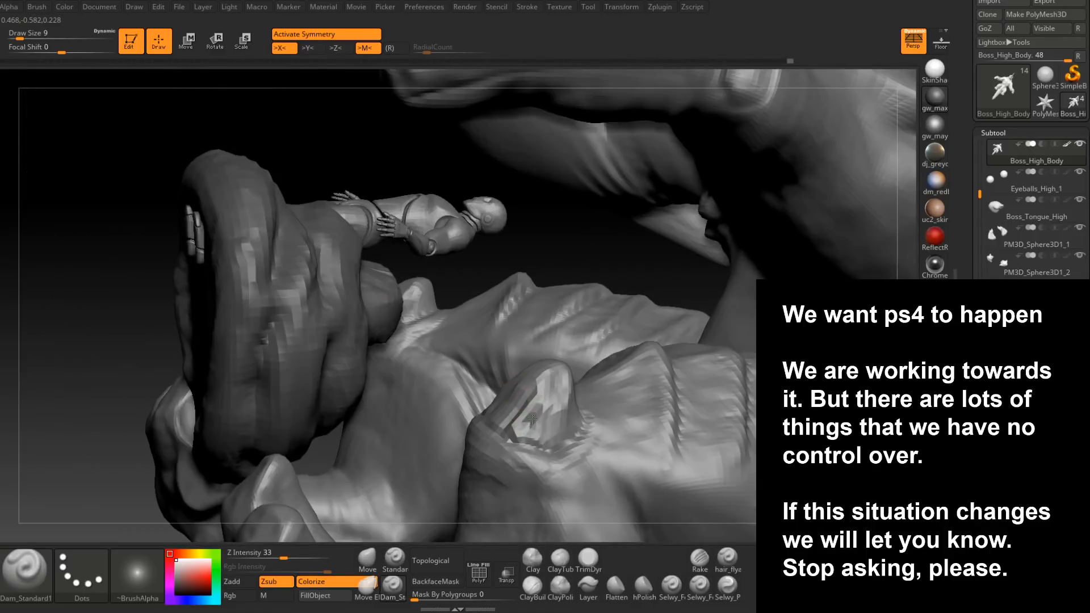
mouse_move(553, 377)
right_mouse_down()
mouse_move(552, 437)
mouse_move(607, 398)
mouse_move(552, 371)
mouse_move(563, 395)
right_mouse_up()
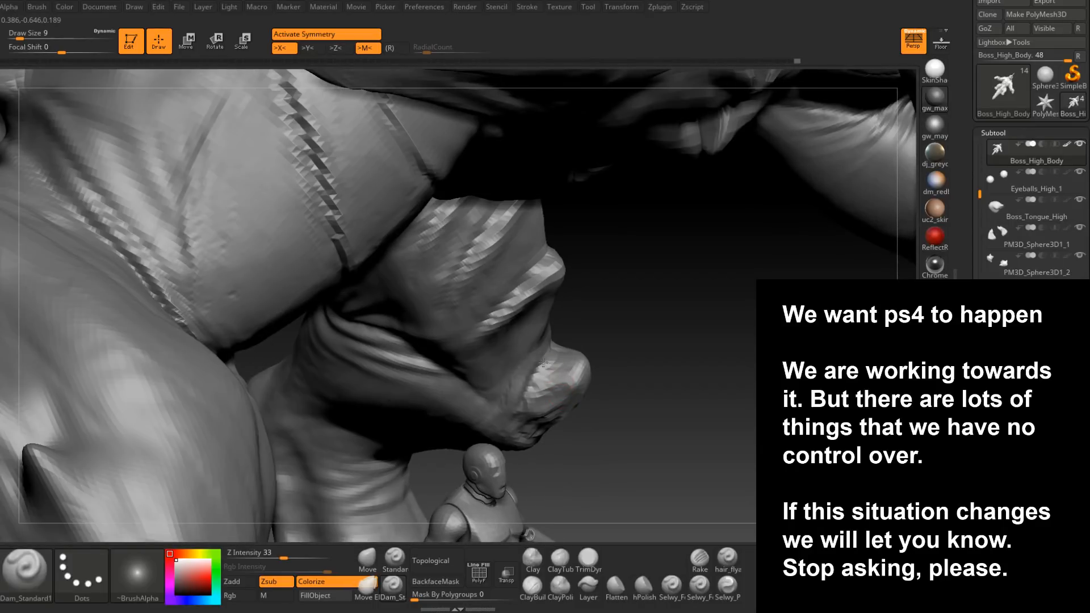
mouse_move(543, 363)
right_mouse_down()
mouse_move(543, 393)
mouse_move(562, 399)
mouse_move(539, 413)
mouse_move(564, 384)
mouse_move(565, 421)
mouse_move(576, 423)
mouse_move(588, 463)
right_mouse_up()
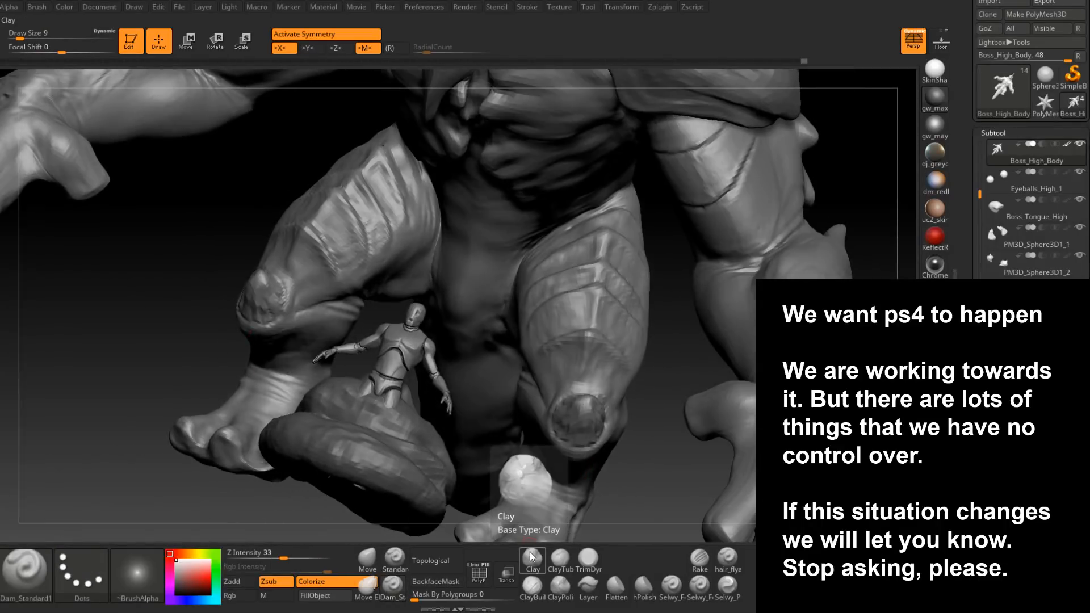
- Flatten the facets of the knee spike with TrimDynamic at draw size 22
left_click(590, 556)
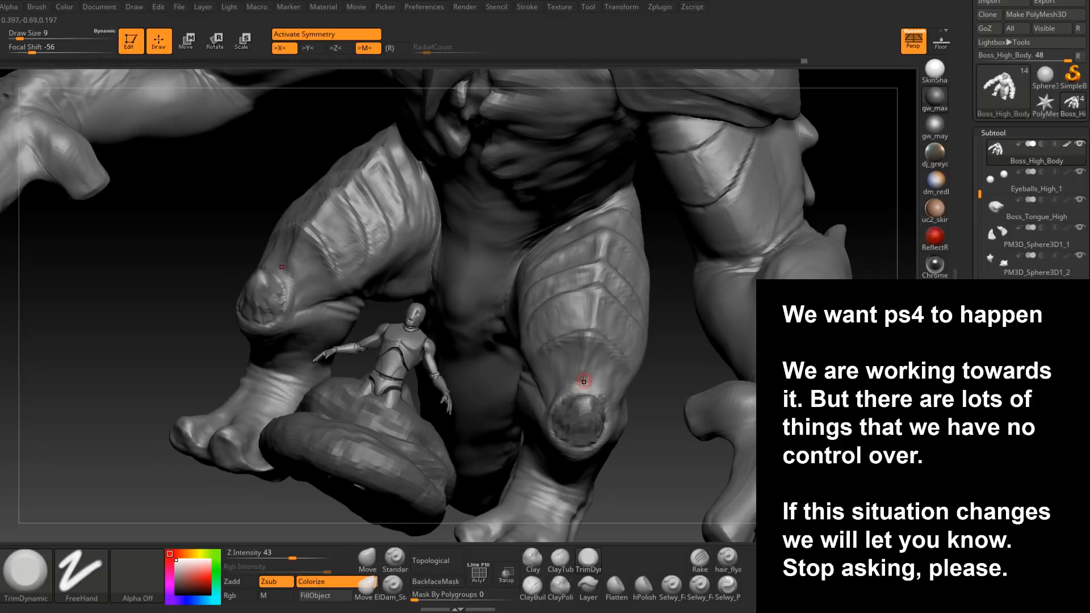
mouse_move(589, 466)
right_mouse_down("ctrl")
mouse_move(578, 418)
mouse_move(559, 480)
right_mouse_up("ctrl")
key("space")
left_click_drag(579, 406, 584, 396)
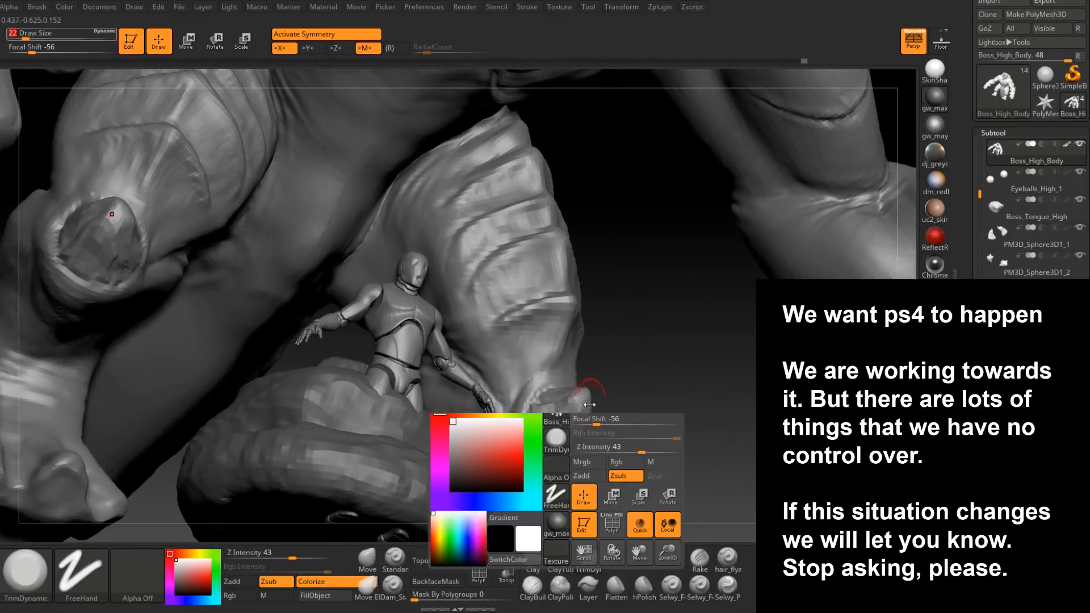
mouse_move(567, 406)
right_mouse_down()
mouse_move(554, 416)
mouse_move(541, 408)
mouse_move(588, 402)
mouse_move(584, 444)
right_mouse_up()
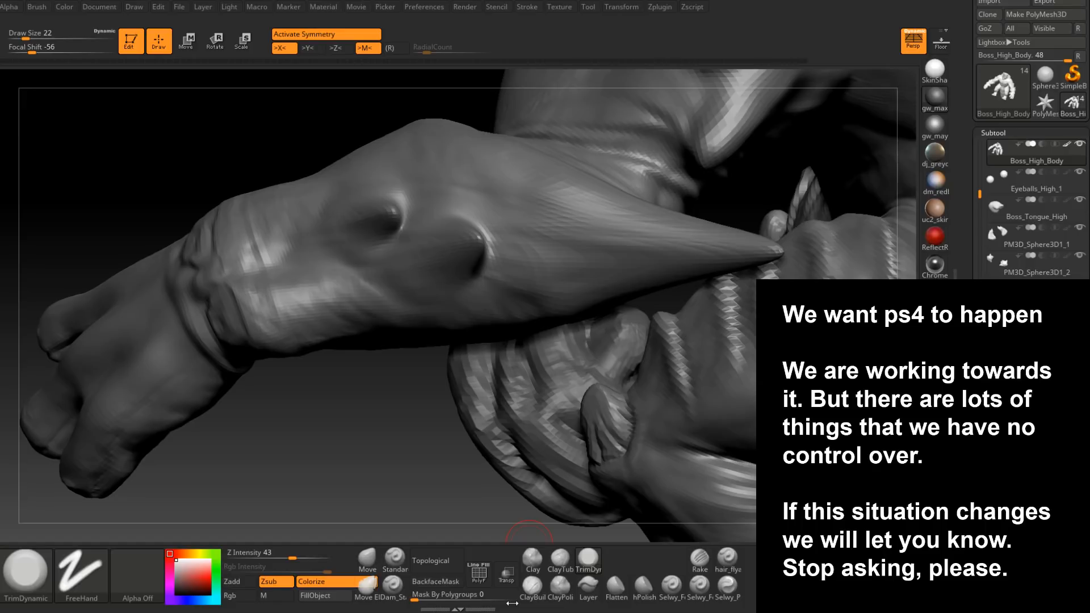
right_click_drag(605, 401, 579, 463)
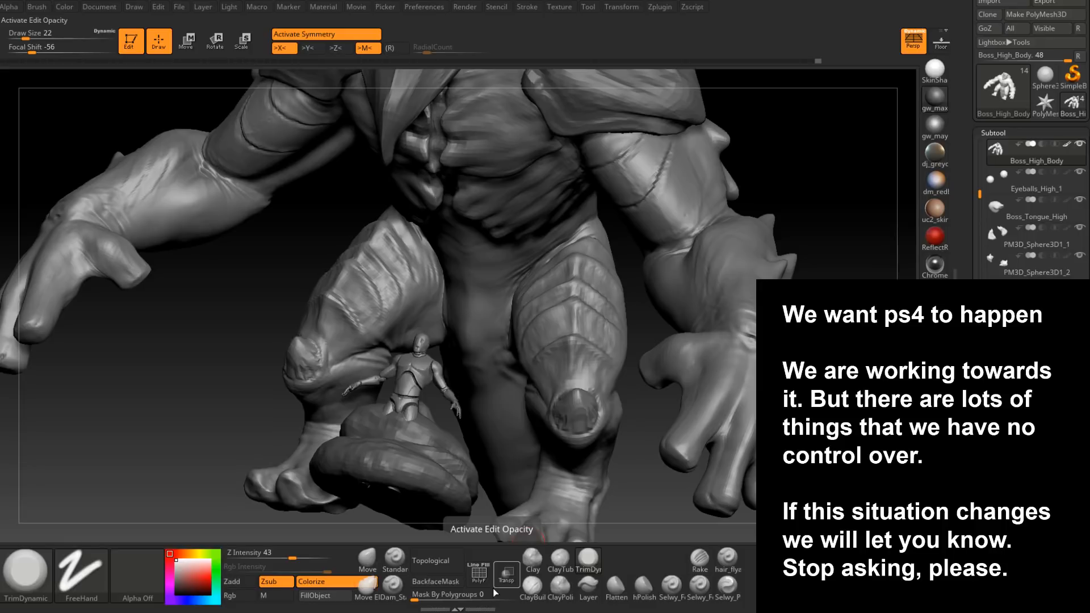
- Reshape the knee spike with the Move brush at draw sizes 44 and 20
right_click_drag(580, 434, 506, 513)
left_click(367, 558)
right_click(567, 391)
left_click_drag(563, 384, 571, 383)
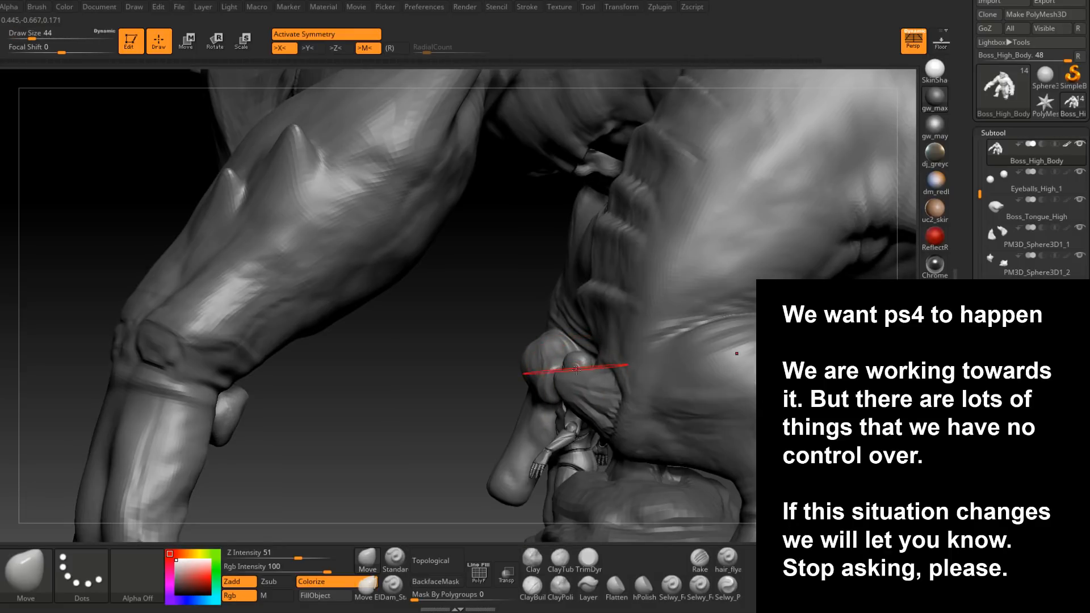
key("[")
key("[")
mouse_move(564, 374)
right_mouse_down()
mouse_move(619, 376)
mouse_move(569, 382)
right_mouse_up()
right_click(569, 382)
left_click_drag(574, 375, 568, 375)
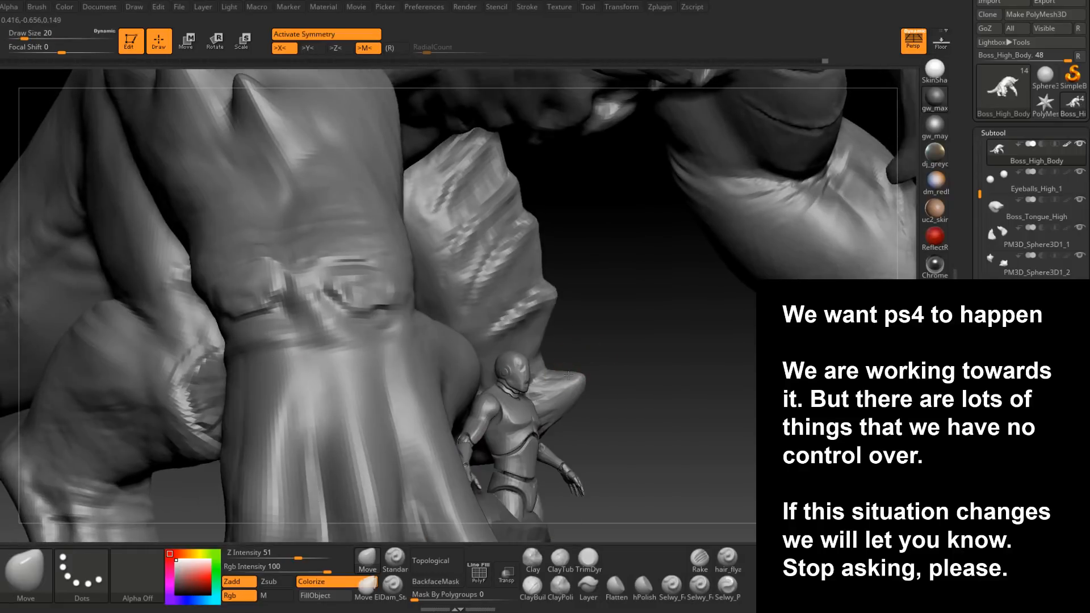
- Refine the outline of the knee spike with the Move brush at a larger draw size
mouse_move(561, 378)
right_mouse_down()
mouse_move(557, 418)
mouse_move(551, 369)
mouse_move(577, 345)
mouse_move(594, 360)
right_mouse_up()
key("]")
key("]")
right_click(594, 360)
left_click_drag(594, 360, 599, 360)
mouse_move(599, 360)
right_mouse_down()
mouse_move(601, 350)
mouse_move(567, 341)
mouse_move(499, 360)
mouse_move(617, 401)
mouse_move(573, 386)
mouse_move(614, 408)
mouse_move(587, 355)
mouse_move(534, 443)
right_mouse_up()
- Flatten the folds and bumps on the back of the wrist with TrimDynamic at draw sizes 20 and 29
right_click(535, 443)
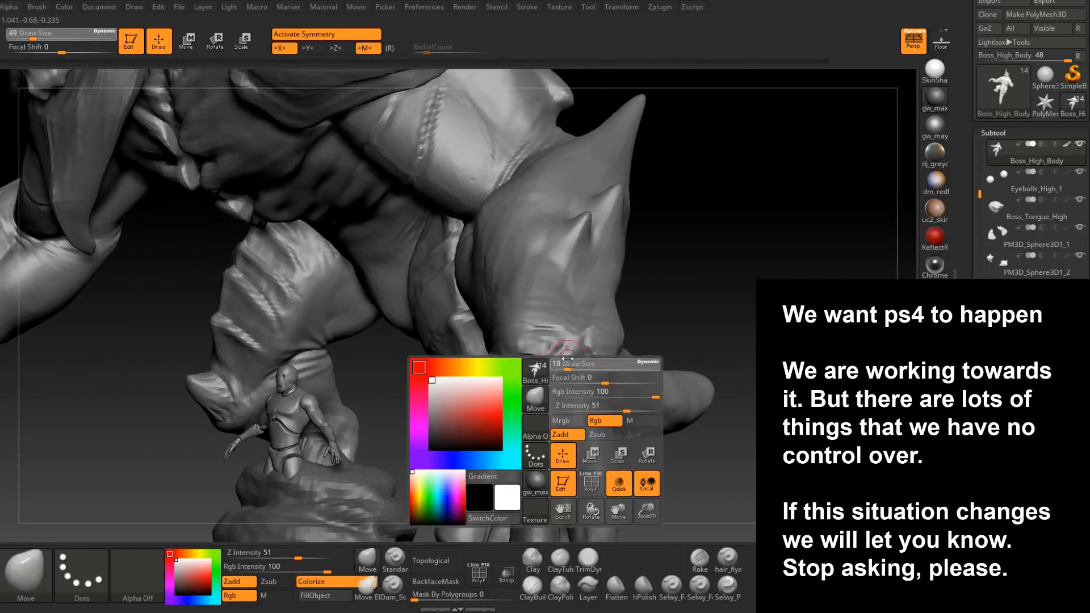
left_click_drag(573, 367, 564, 366)
left_click(585, 559)
right_click_drag(530, 355, 537, 355)
right_click(537, 355)
left_click_drag(536, 352, 540, 357)
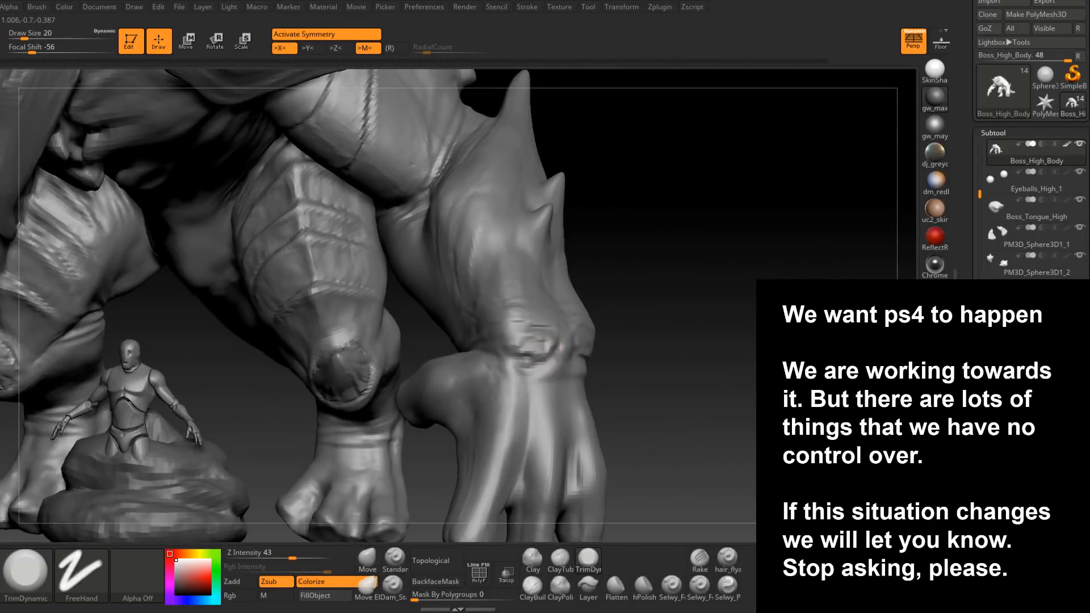
mouse_move(527, 341)
right_mouse_down()
mouse_move(607, 323)
mouse_move(604, 311)
right_mouse_up()
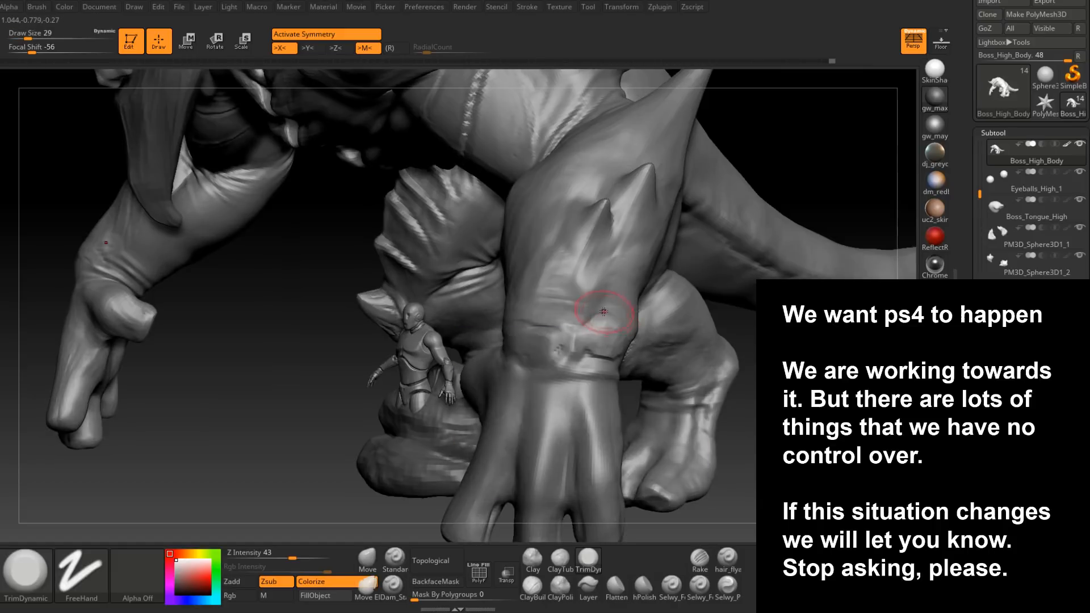
mouse_move(529, 316)
right_mouse_down()
mouse_move(536, 352)
mouse_move(566, 358)
right_mouse_up()
left_click_drag(568, 359, 616, 358)
mouse_move(632, 327)
right_mouse_down()
mouse_move(651, 222)
mouse_move(629, 334)
mouse_move(658, 344)
mouse_move(620, 352)
right_mouse_up()
- Build up the wrist and its transition into the hand with ClayBuildup at draw sizes 35 and 44
left_click(532, 588)
key("space")
left_click_drag(615, 351, 617, 351)
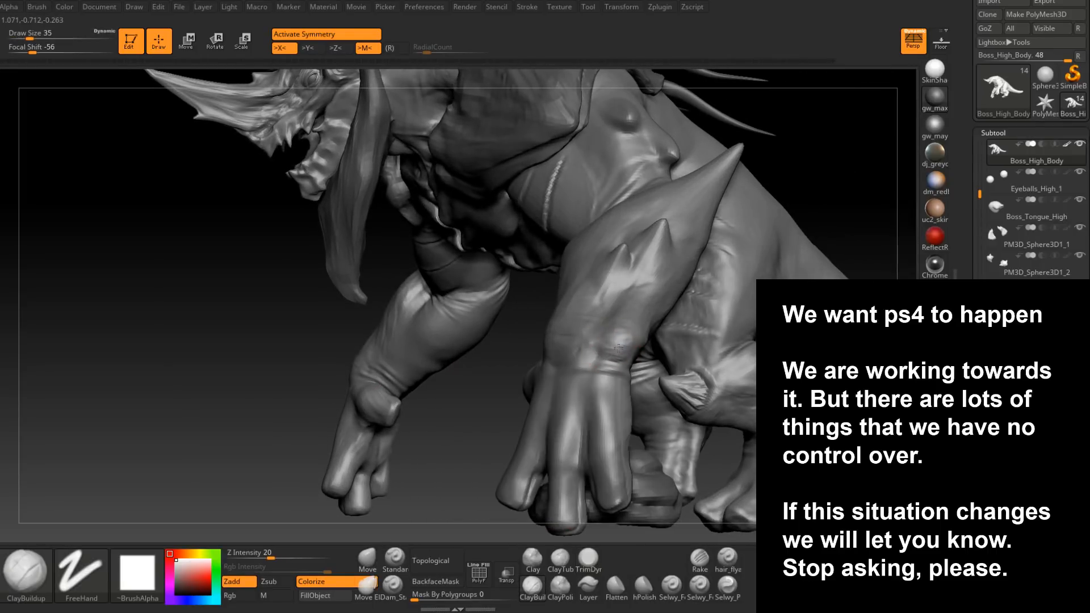
mouse_move(608, 355)
right_mouse_down()
mouse_move(570, 348)
mouse_move(557, 366)
mouse_move(574, 361)
mouse_move(551, 377)
right_mouse_up()
key("space")
left_click_drag(552, 377, 553, 374)
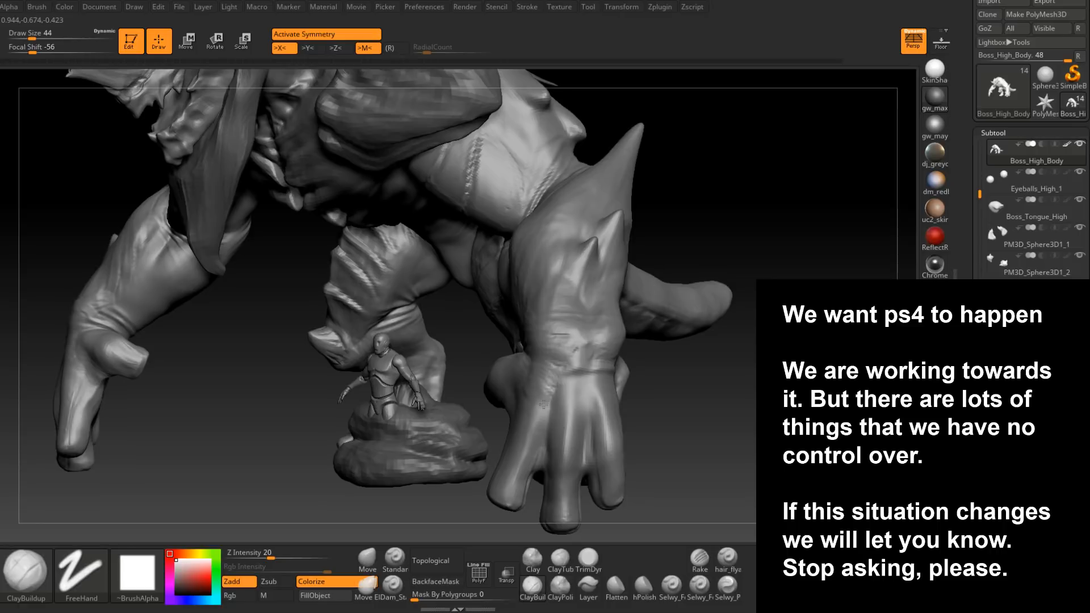
- Add volume along the back of the hand and the finger nearest the thumb with ClayBuildup
right_click_drag(460, 377, 519, 407)
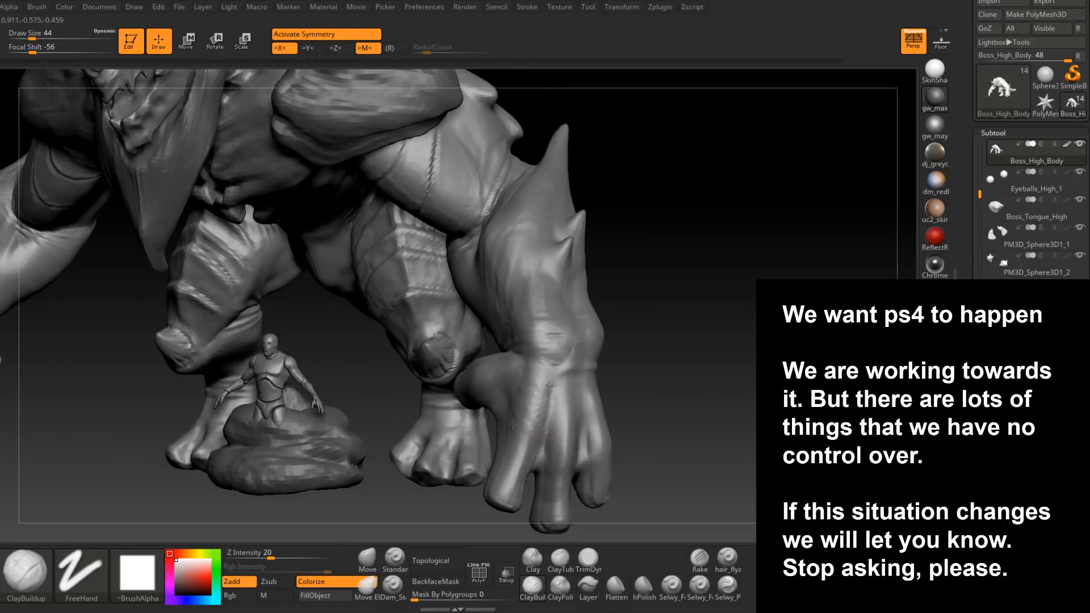
right_click_drag(502, 488, 520, 408)
key("space")
key("space")
left_click_drag(519, 407, 513, 406)
right_click_drag(506, 455, 531, 380)
left_click_drag(533, 368, 503, 452)
mouse_move(508, 443)
right_mouse_down()
mouse_move(546, 406)
mouse_move(550, 385)
right_mouse_up()
- Build up the tendons and knuckles on the back of the hand with ClayBuildup at draw size 29
key("space")
left_click_drag(550, 384, 554, 384)
left_click_drag(550, 344, 535, 395)
right_click_drag(542, 360, 562, 345)
right_click_drag(553, 438, 548, 414)
left_click_drag(548, 413, 545, 414)
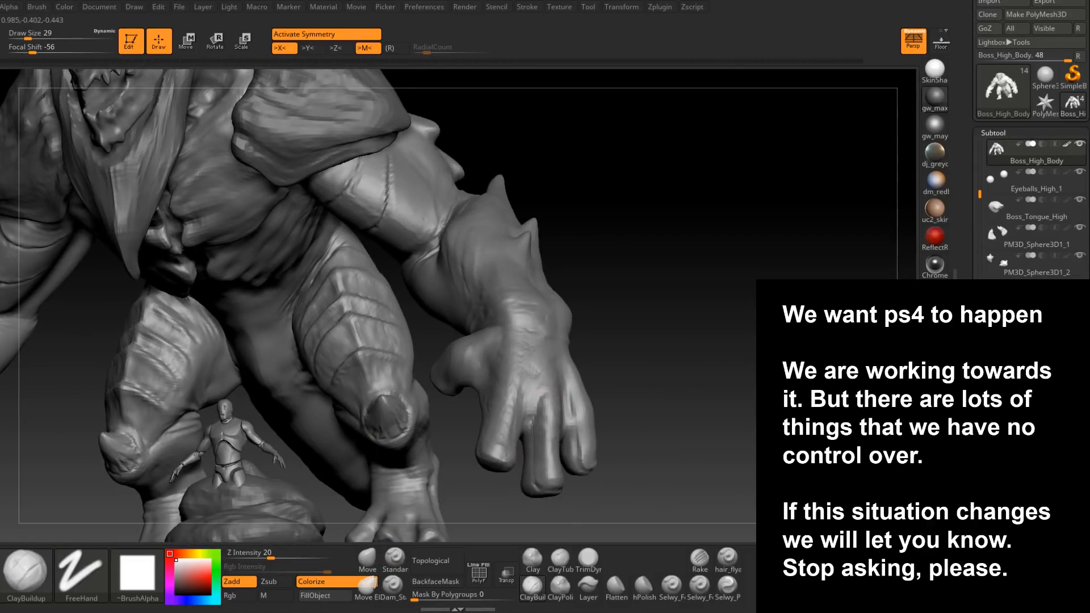
right_click_drag(539, 494, 566, 489)
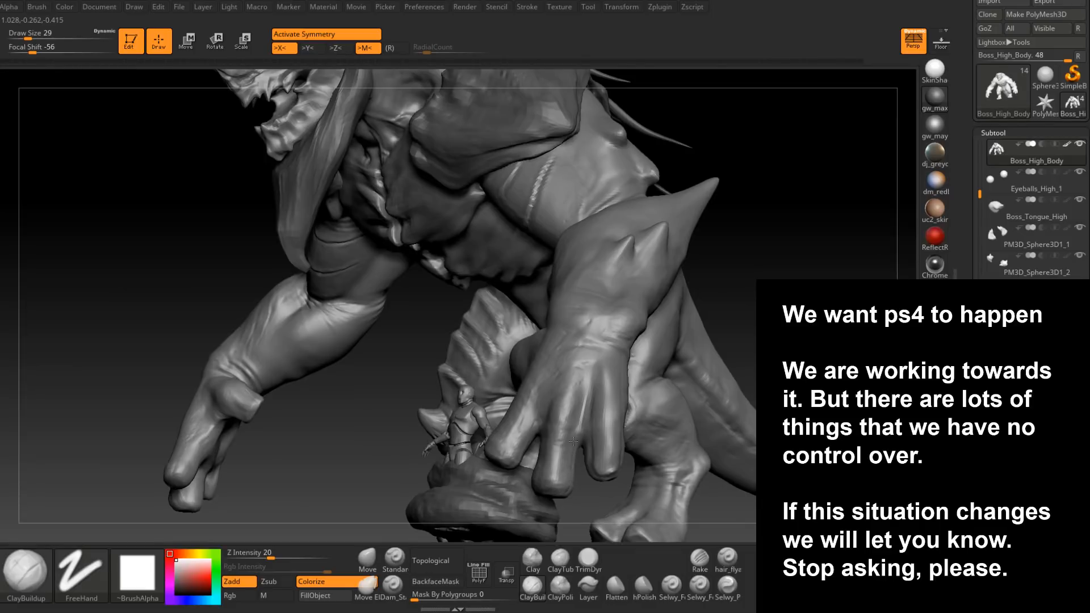
- Strengthen the wrist, knuckles and outer side of the hand with ClayBuildup at draw size 33
right_click_drag(574, 364, 594, 375)
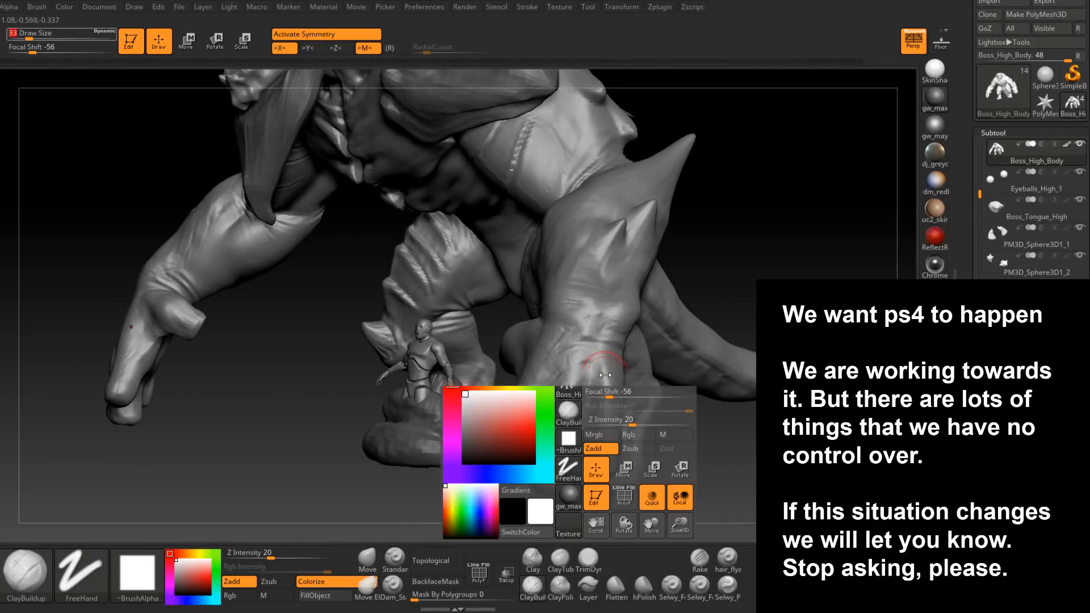
left_click_drag(594, 380, 613, 354)
left_click_drag(598, 389, 591, 399)
right_click_drag(596, 392, 604, 348)
mouse_move(603, 329)
left_mouse_down()
mouse_move(591, 345)
mouse_move(600, 319)
left_mouse_up()
mouse_move(579, 351)
right_mouse_down()
mouse_move(579, 330)
mouse_move(590, 365)
right_mouse_up()
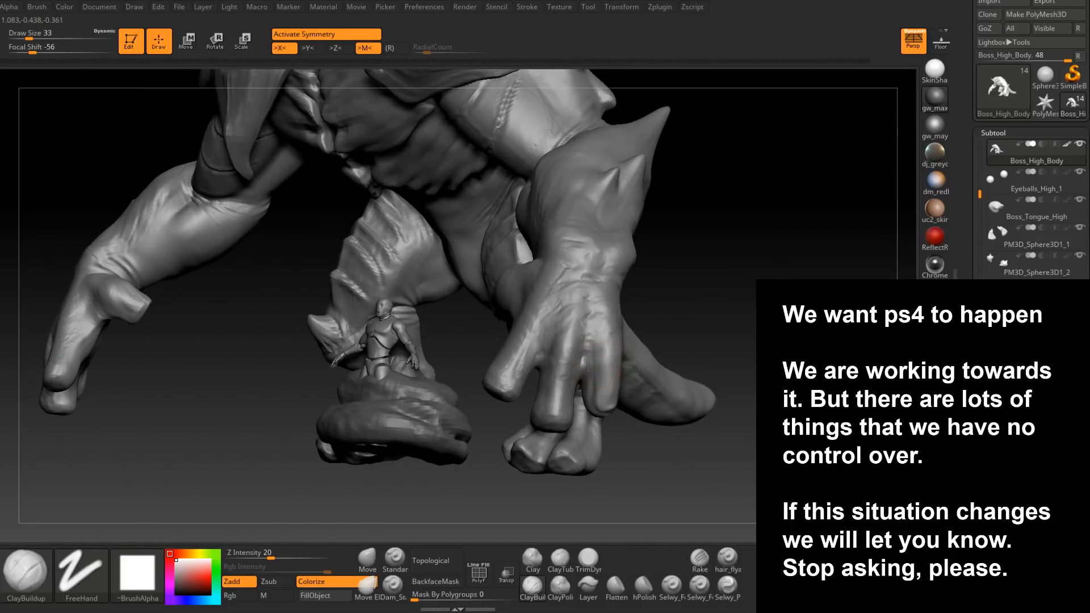
right_click_drag(605, 408, 606, 417)
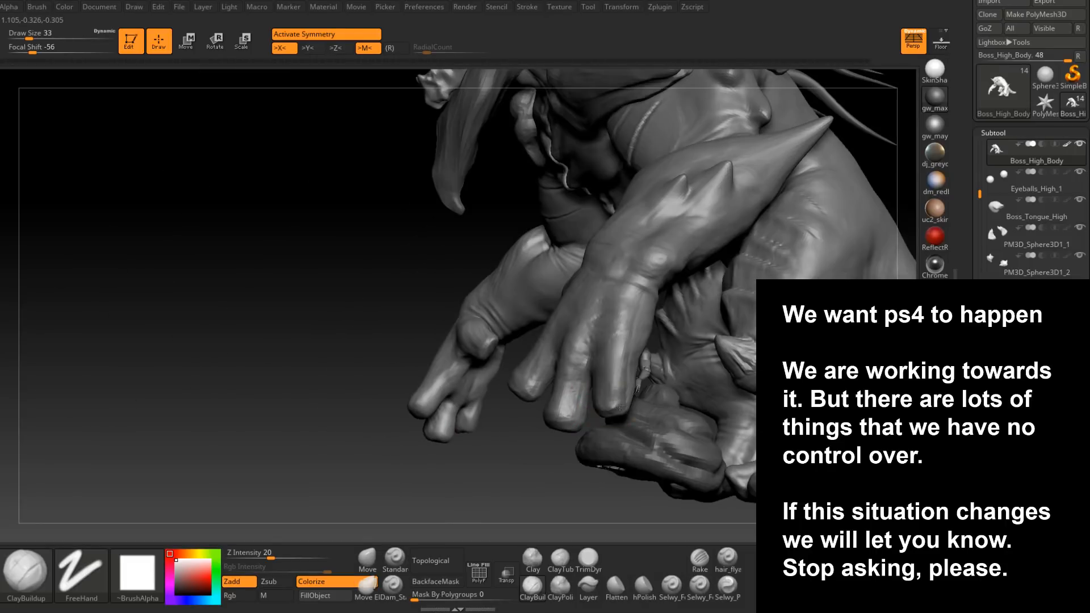
- Build up and smooth the outer fingers with ClayBuildup at draw size 27
mouse_move(631, 292)
right_mouse_down()
mouse_move(592, 377)
mouse_move(595, 397)
mouse_move(615, 353)
right_mouse_up()
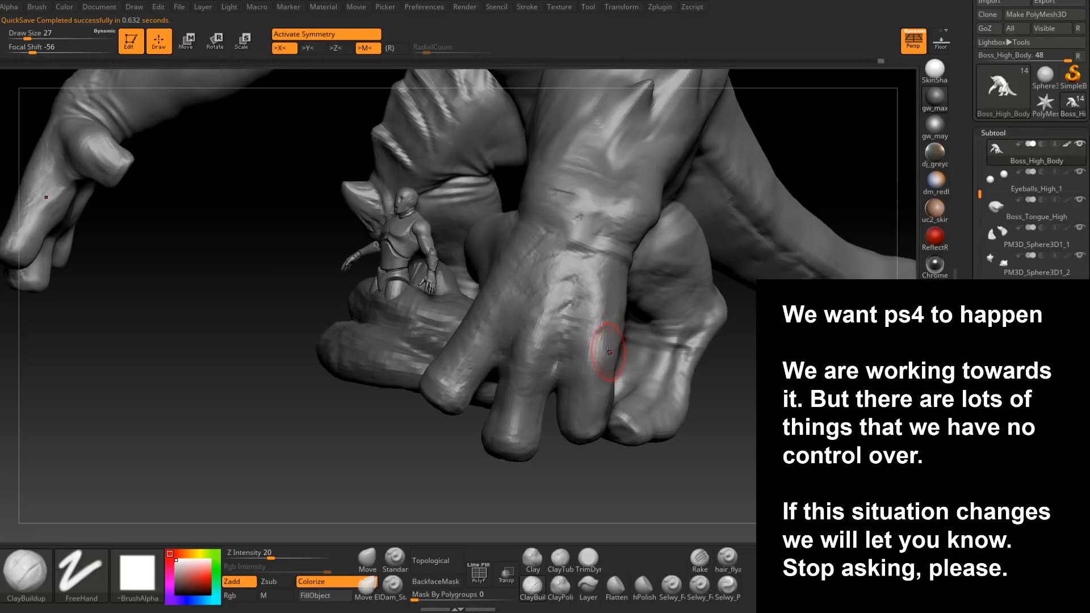
right_click_drag(610, 353, 612, 317)
left_click_drag(614, 359, 608, 398)
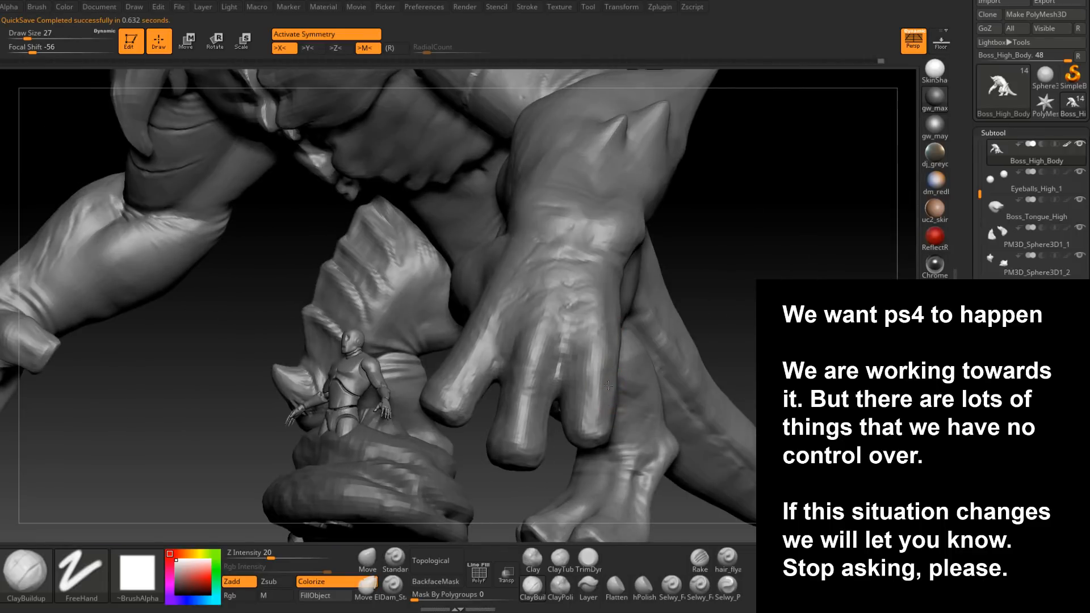
mouse_move(607, 415)
right_mouse_down()
mouse_move(608, 396)
mouse_move(589, 404)
mouse_move(579, 382)
mouse_move(566, 390)
mouse_move(603, 365)
mouse_move(625, 389)
mouse_move(636, 373)
mouse_move(606, 379)
mouse_move(619, 419)
right_mouse_up()
left_click_drag(620, 423, 608, 398, "shift")
right_click_drag(587, 439, 590, 405)
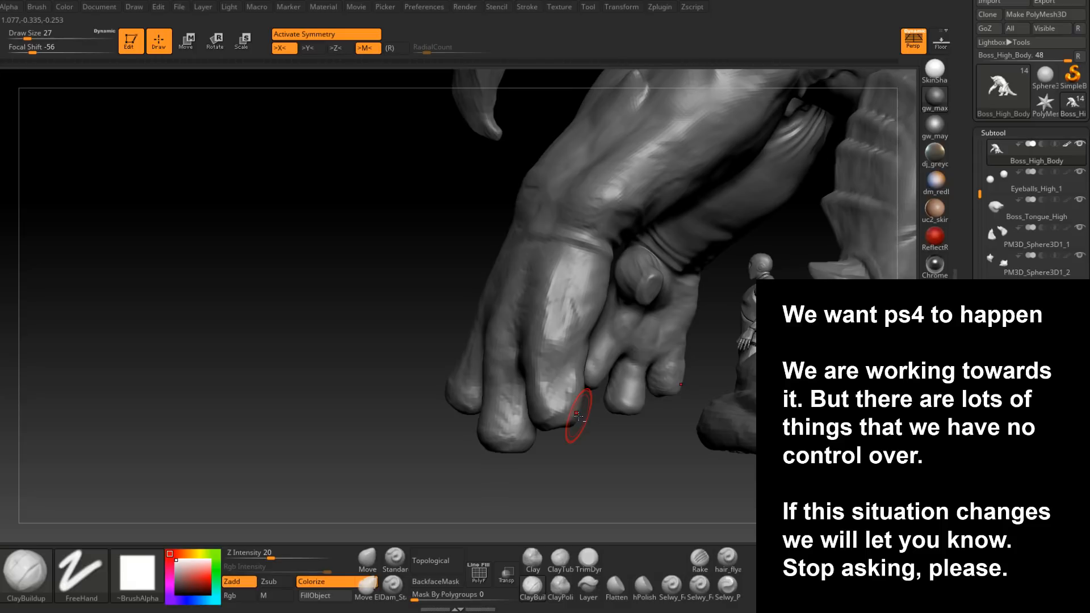
- Build up the palm and the undersides of the fingers with ClayBuildup at draw size 35
right_click_drag(578, 415, 542, 388)
left_click_drag(549, 414, 556, 363, "alt")
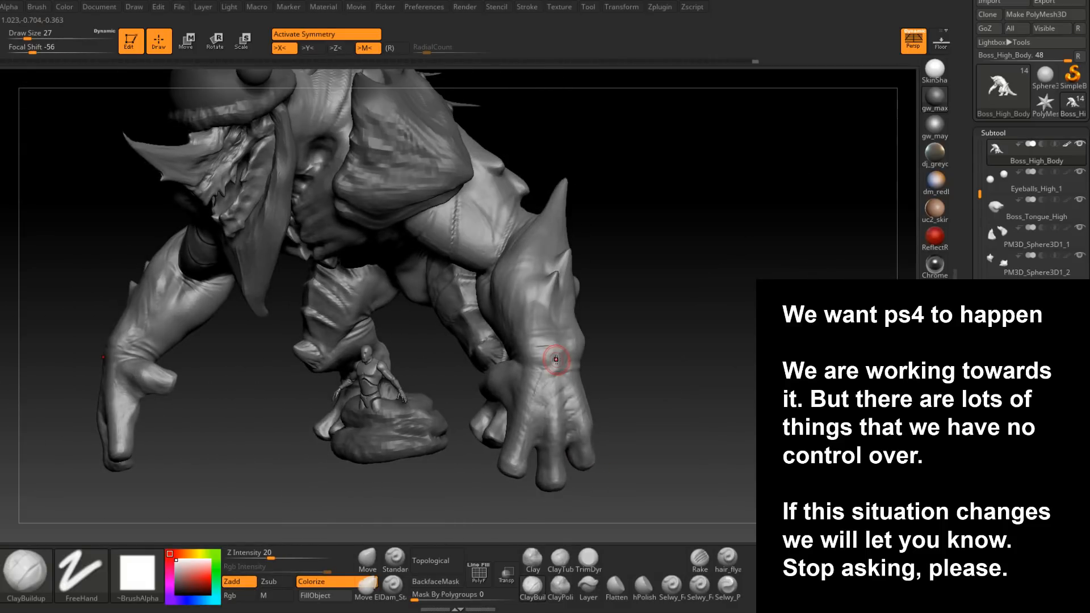
left_click_drag(556, 359, 595, 403, "alt")
mouse_move(606, 336)
left_mouse_down()
mouse_move(706, 377)
mouse_move(600, 316)
mouse_move(541, 390)
mouse_move(560, 391)
mouse_move(530, 379)
mouse_move(575, 361)
mouse_move(563, 391)
left_mouse_up()
key("s")
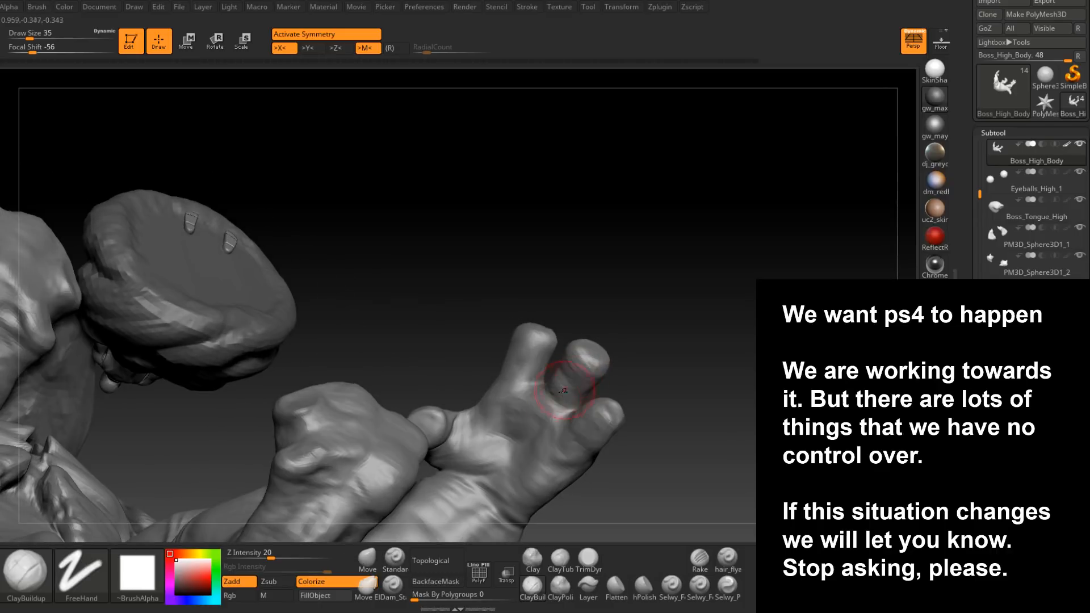
right_click_drag(536, 424, 538, 458)
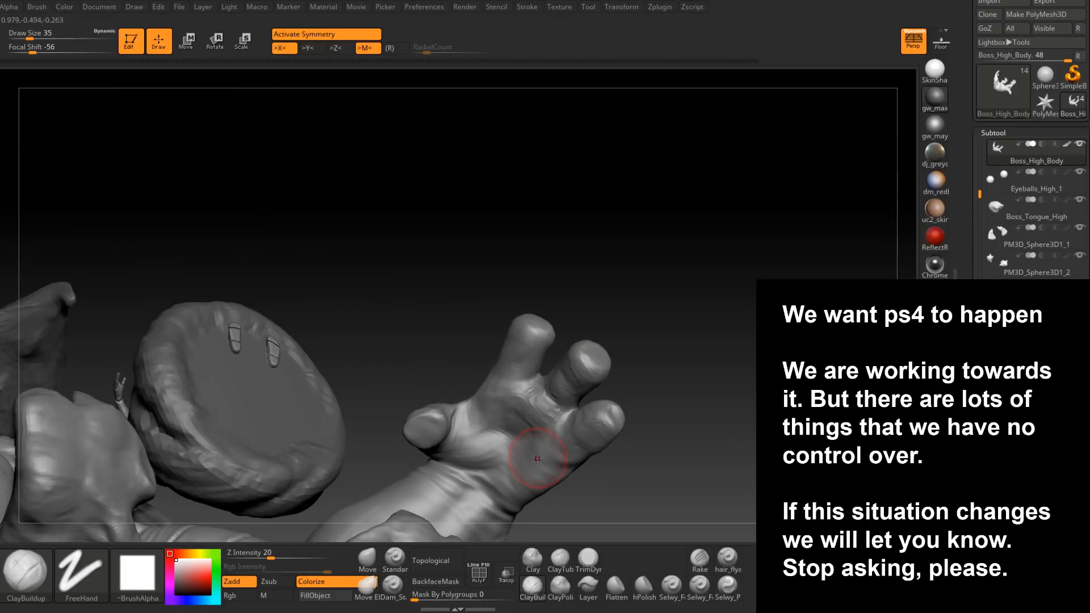
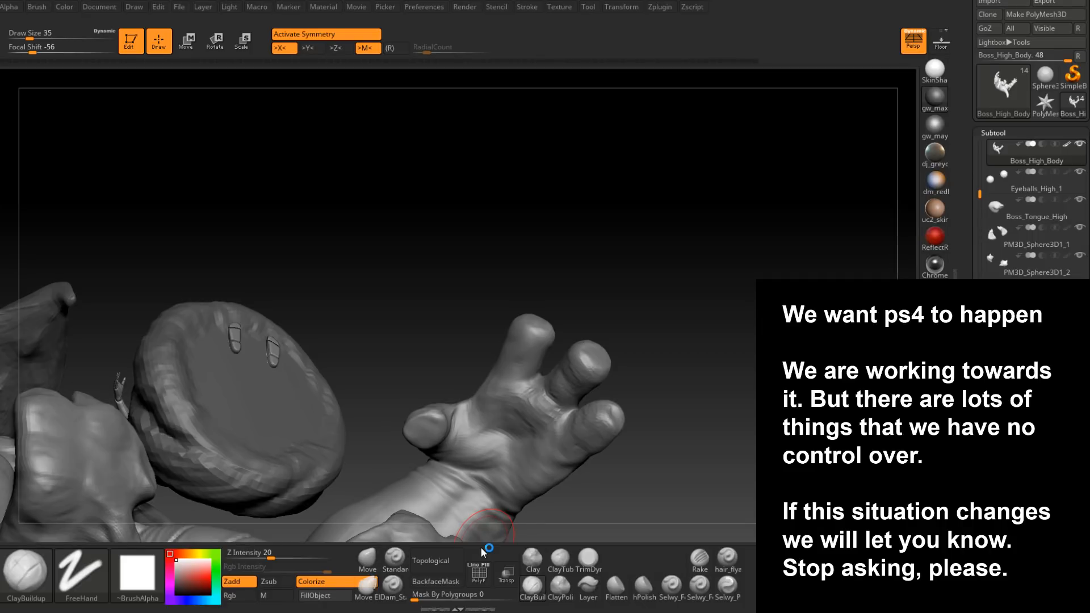
right_click_drag(521, 369, 514, 363)
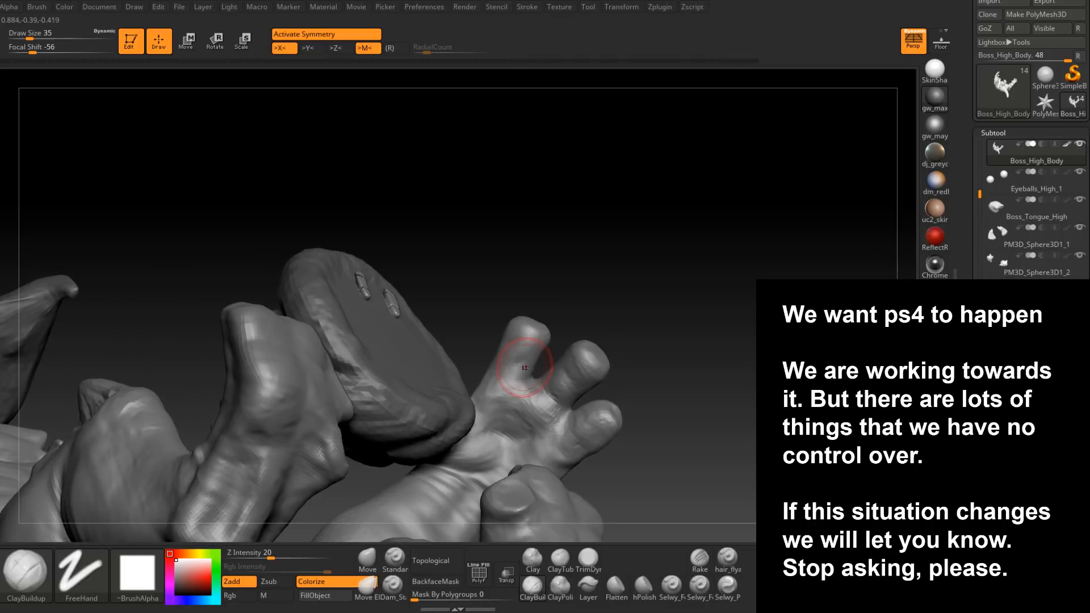
- Strengthen the tendons and finger bases on the back of the hand with ClayBuildup at draw size 29
mouse_move(516, 326)
right_mouse_down()
mouse_move(525, 321)
mouse_move(555, 358)
mouse_move(462, 311)
mouse_move(498, 267)
mouse_move(498, 303)
mouse_move(488, 298)
mouse_move(536, 320)
mouse_move(553, 316)
mouse_move(550, 308)
right_mouse_up()
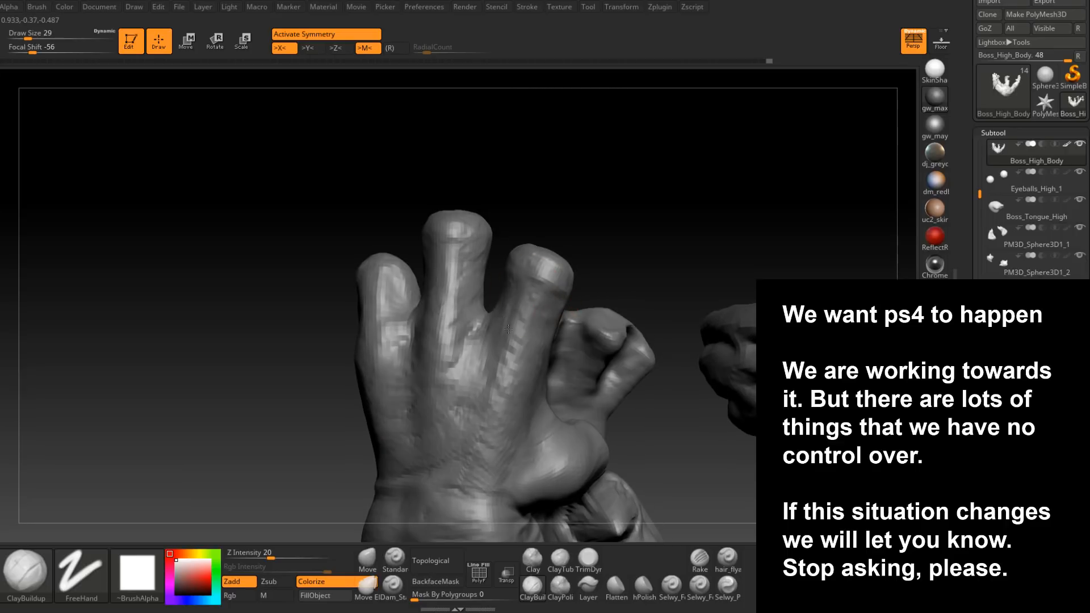
right_click_drag(506, 322, 524, 335)
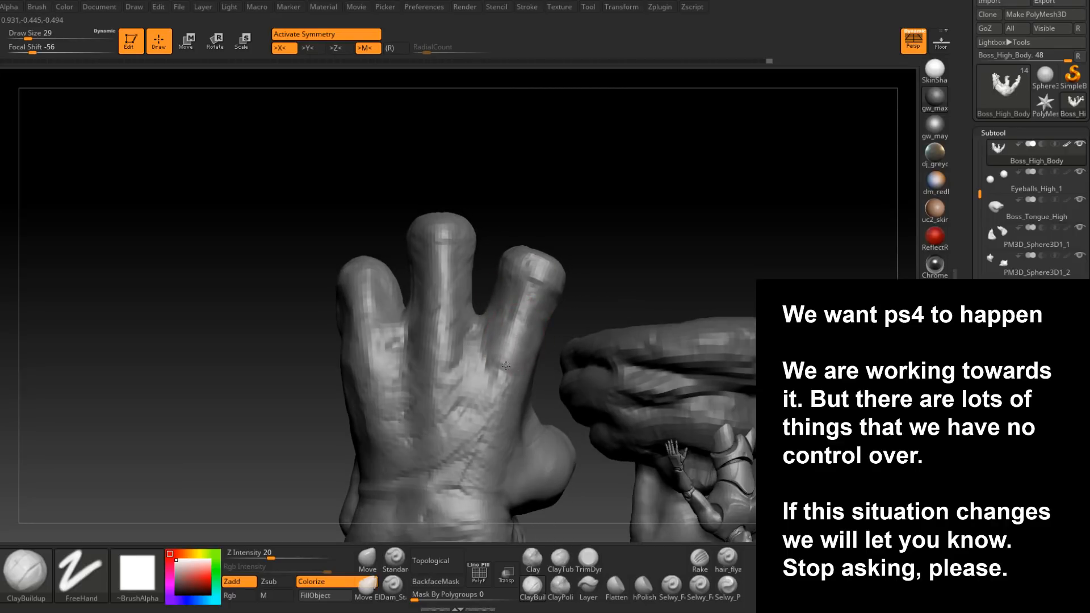
right_click_drag(495, 391, 496, 291)
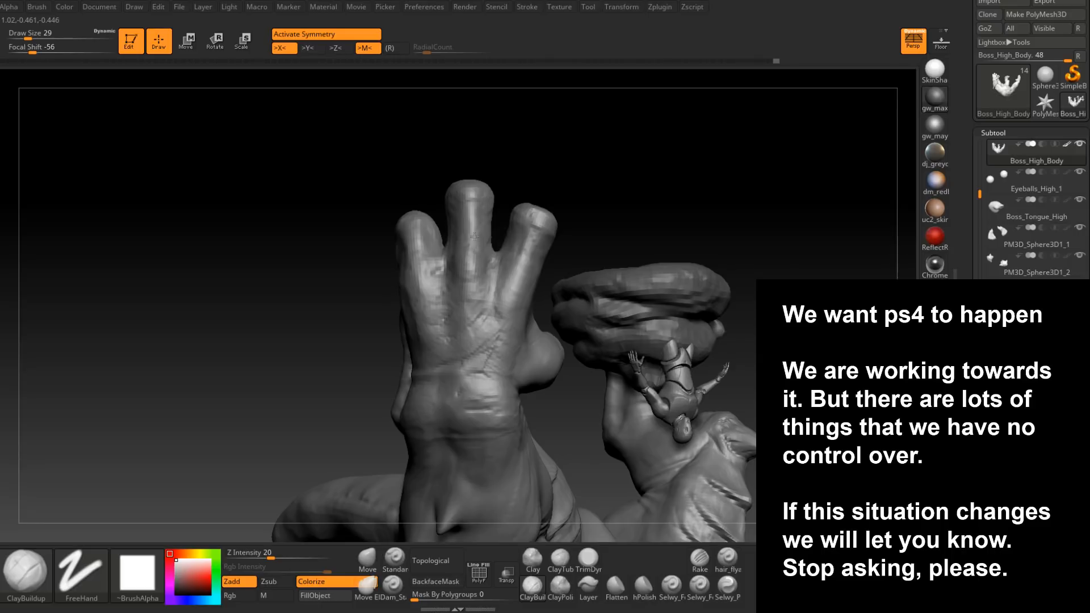
right_click_drag(476, 199, 451, 447)
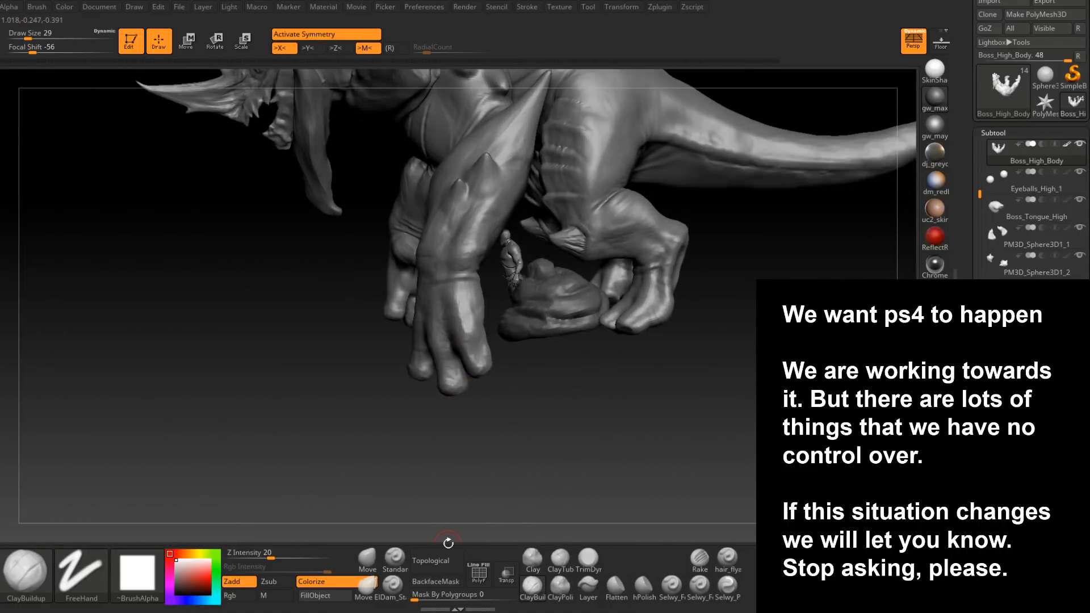
- Add muscle volume to the forearm between the wrist and the small spikes with ClayBuildup
right_click_drag(448, 544, 479, 290)
key("space")
left_click_drag(479, 306, 473, 306)
mouse_move(480, 297)
right_mouse_down("alt")
mouse_move(546, 179)
mouse_move(571, 256)
mouse_move(512, 336)
mouse_move(504, 239)
mouse_move(516, 312)
mouse_move(496, 294)
right_mouse_up("alt")
key("space")
left_click_drag(496, 295, 495, 295)
mouse_move(532, 277)
right_mouse_down()
mouse_move(512, 260)
mouse_move(508, 279)
right_mouse_up()
- Build up skin ridges around the base of the lower small forearm spike with ClayBuildup at draw sizes 13 and 14
key("[")
key("[")
key("[")
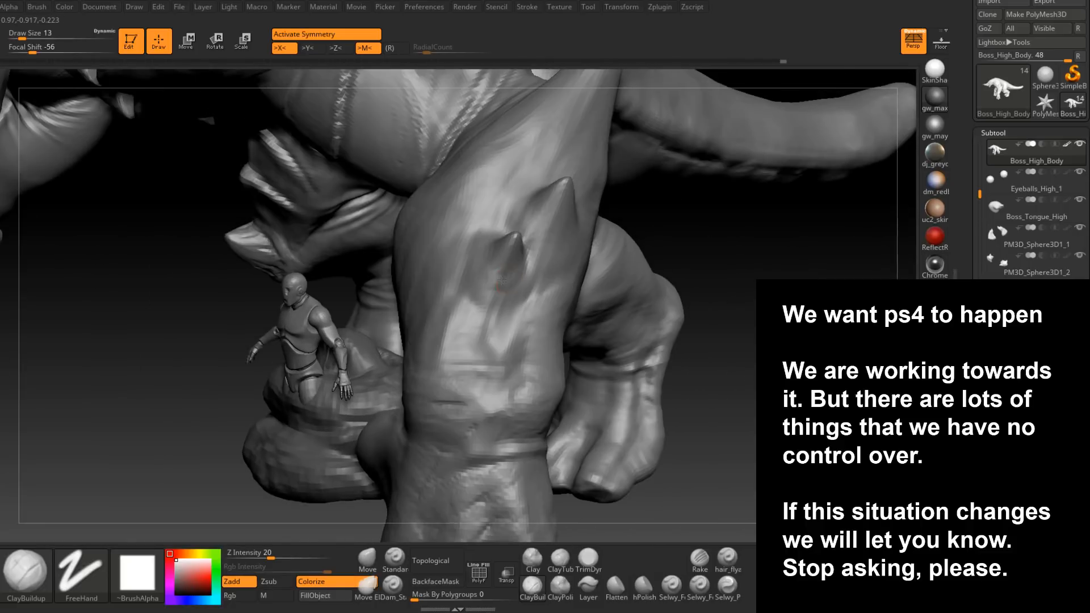
mouse_move(493, 302)
right_mouse_down()
mouse_move(486, 312)
mouse_move(503, 284)
right_mouse_up()
key("]")
key("space")
left_click(500, 288)
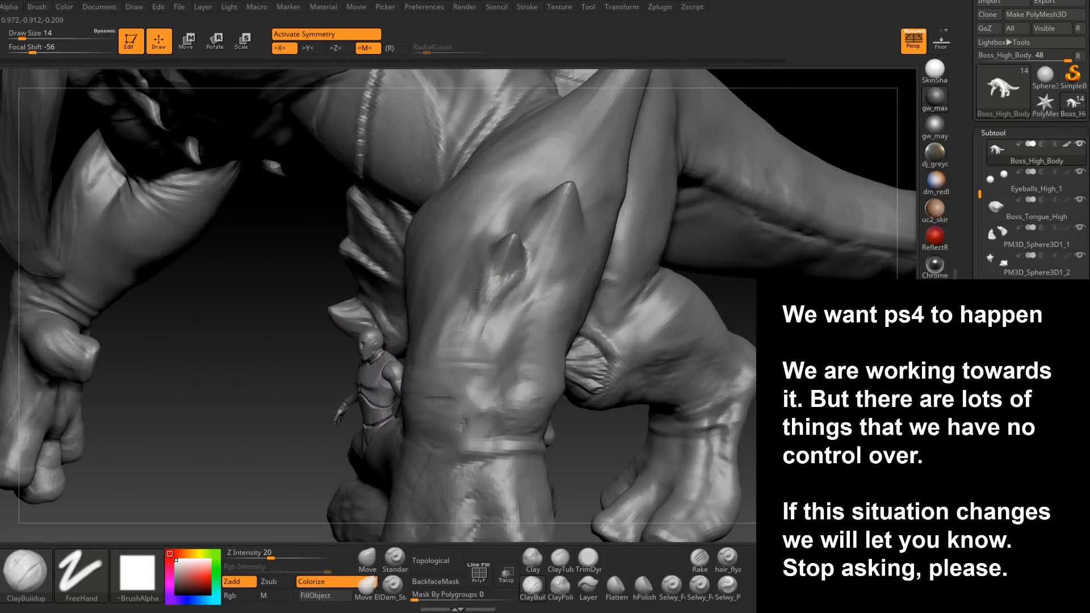
right_click_drag(484, 318, 548, 265)
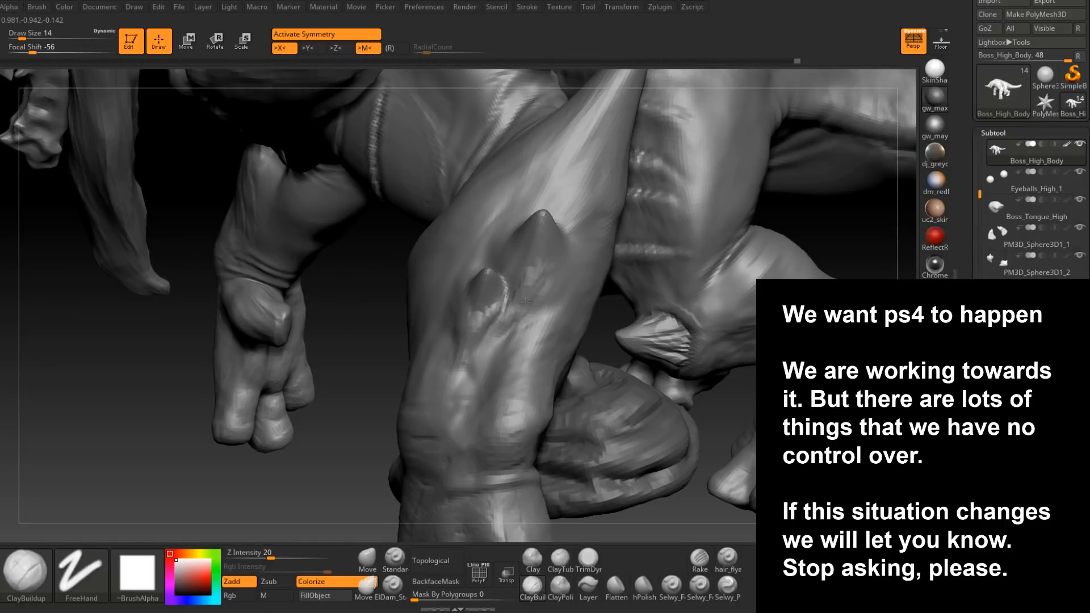
- Build up skin folds around the base of the upper small forearm spike with ClayBuildup at draw sizes 22 and 14
right_click_drag(525, 299, 538, 287)
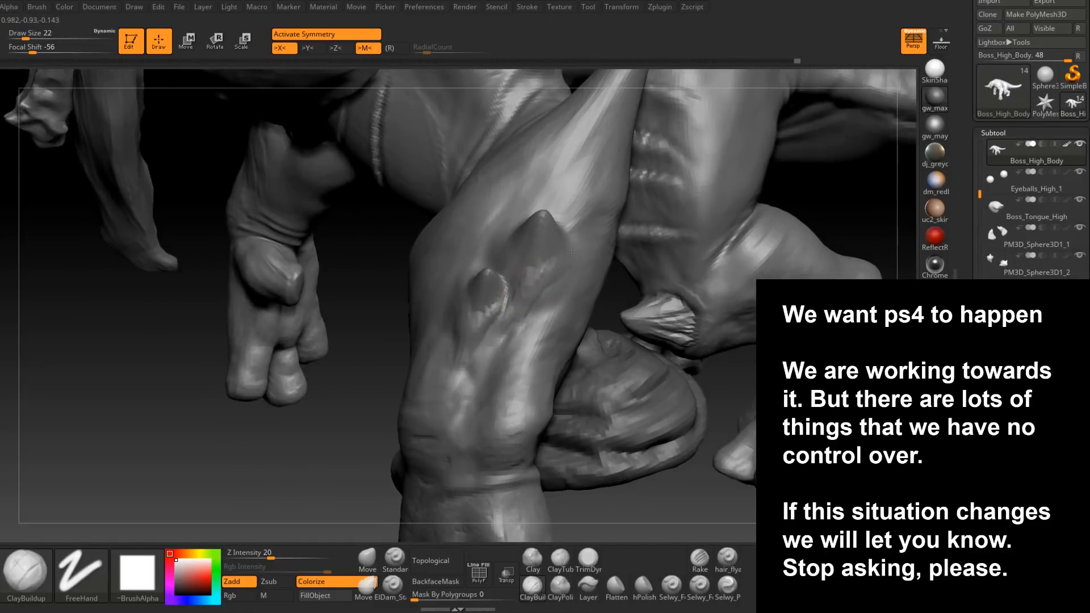
right_click_drag(522, 300, 580, 247)
right_click_drag(534, 307, 593, 298)
key("space")
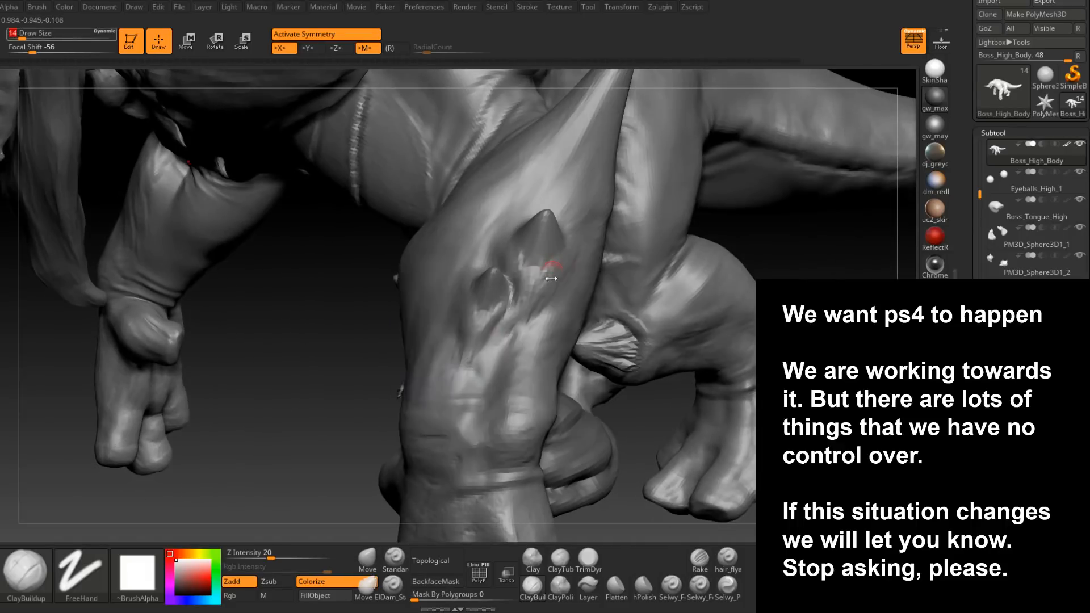
left_click_drag(557, 288, 553, 288)
right_click_drag(553, 291, 533, 293)
right_click_drag(514, 227, 502, 246)
mouse_move(563, 199)
right_mouse_down()
mouse_move(531, 203)
mouse_move(576, 198)
right_mouse_up()
right_click_drag(556, 270, 573, 271)
mouse_move(561, 326)
right_mouse_down()
mouse_move(528, 306)
mouse_move(548, 304)
right_mouse_up()
- Carve creases beside the two small forearm spikes with DamStandard at draw size 16 and smooth the skin near them
key("b")
key("d")
key("s")
key("space")
left_click(560, 311)
left_click_drag(528, 301, 545, 323, "shift")
right_click_drag(548, 304, 562, 292)
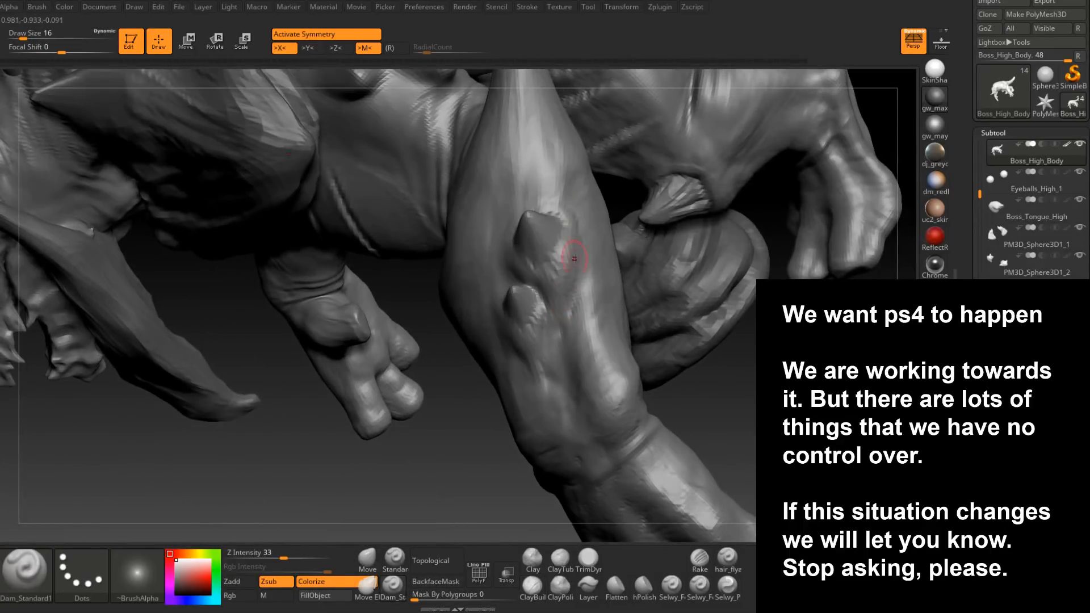
- Cut a wrinkled groove around the bases of both small forearm spikes with DamStandard at draw size 13
mouse_move(565, 255)
right_mouse_down()
mouse_move(553, 279)
mouse_move(579, 229)
mouse_move(554, 258)
mouse_move(515, 252)
right_mouse_up()
key("space")
left_click(514, 252)
left_click_drag(514, 251, 512, 291)
mouse_move(514, 278)
right_mouse_down()
mouse_move(560, 249)
mouse_move(520, 264)
right_mouse_up()
key("s")
left_click(520, 264)
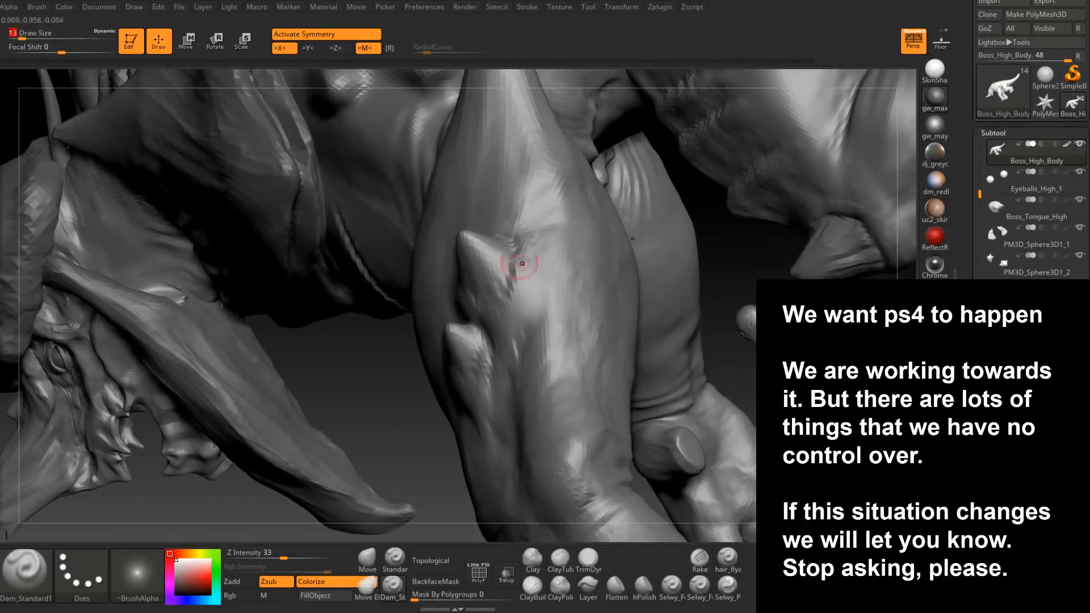
right_click_drag(479, 321, 437, 281)
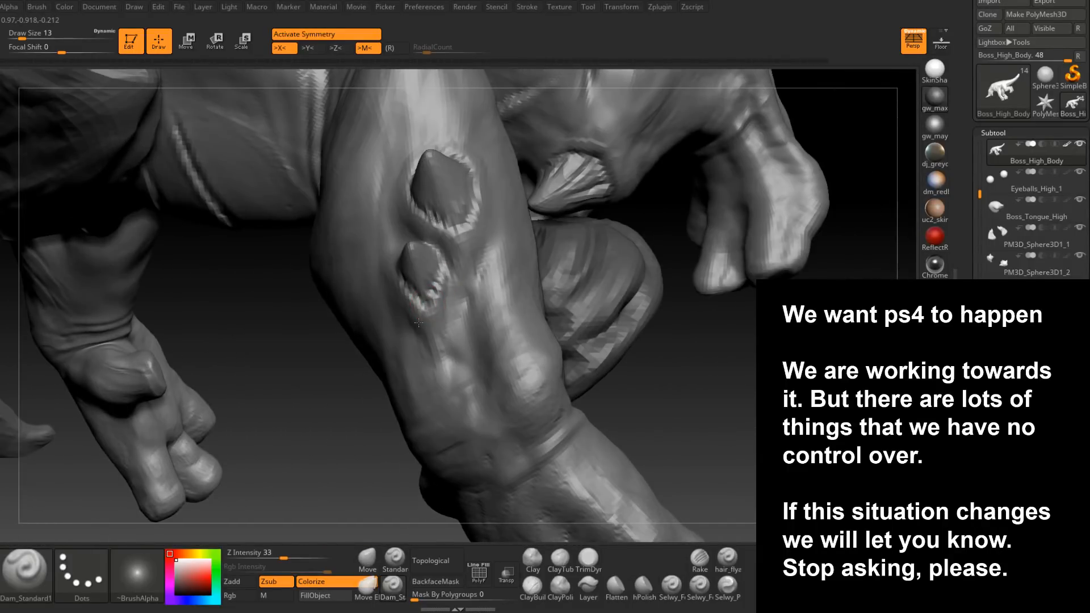
mouse_move(418, 322)
right_mouse_down()
mouse_move(389, 267)
mouse_move(365, 256)
mouse_move(395, 283)
mouse_move(462, 401)
mouse_move(479, 250)
mouse_move(386, 532)
right_mouse_up()
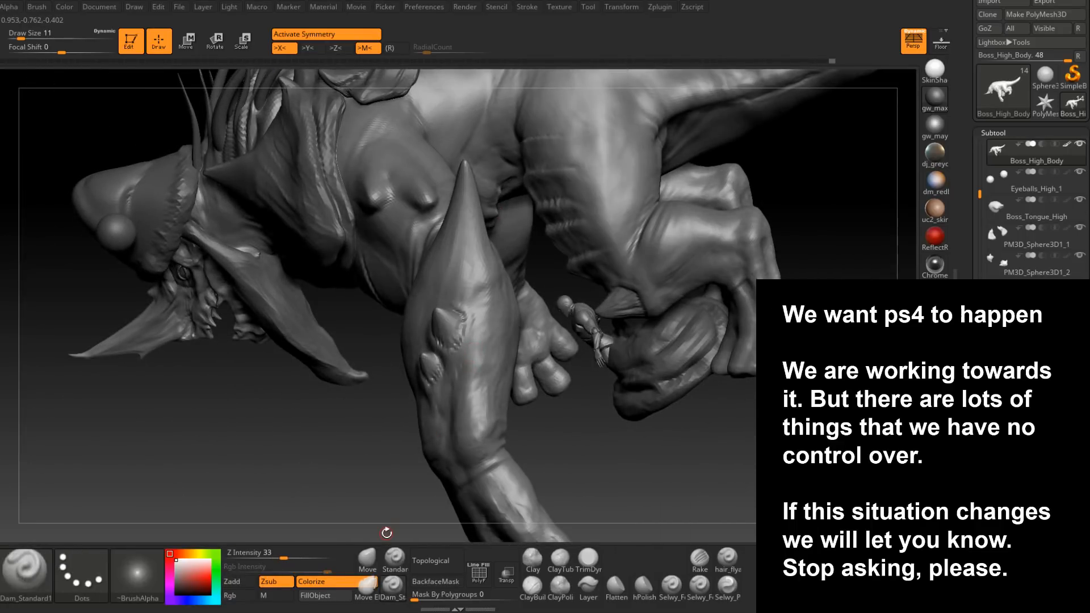
- Add volume to the forearm around the base of the large elbow spike with ClayBuildup
mouse_move(459, 263)
right_mouse_down()
mouse_move(453, 250)
mouse_move(469, 263)
mouse_move(451, 277)
mouse_move(530, 265)
right_mouse_up()
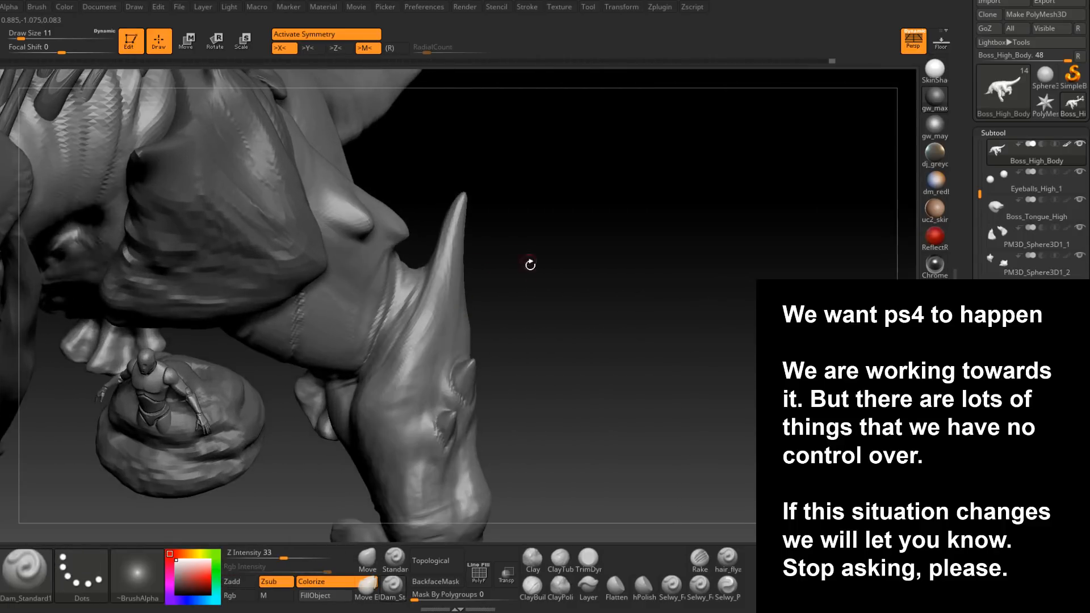
left_click(532, 585)
key("space")
left_click_drag(437, 289, 443, 290)
mouse_move(410, 322)
left_mouse_down()
mouse_move(419, 301)
mouse_move(410, 329)
left_mouse_up()
right_click_drag(415, 318, 414, 273)
- Blend the elbow spike into the inner forearm and elbow folds with ClayBuildup at draw sizes 27 and 37
key("space")
left_click_drag(413, 271, 420, 271)
right_click_drag(452, 279, 429, 289)
key("space")
left_click_drag(430, 290, 465, 301)
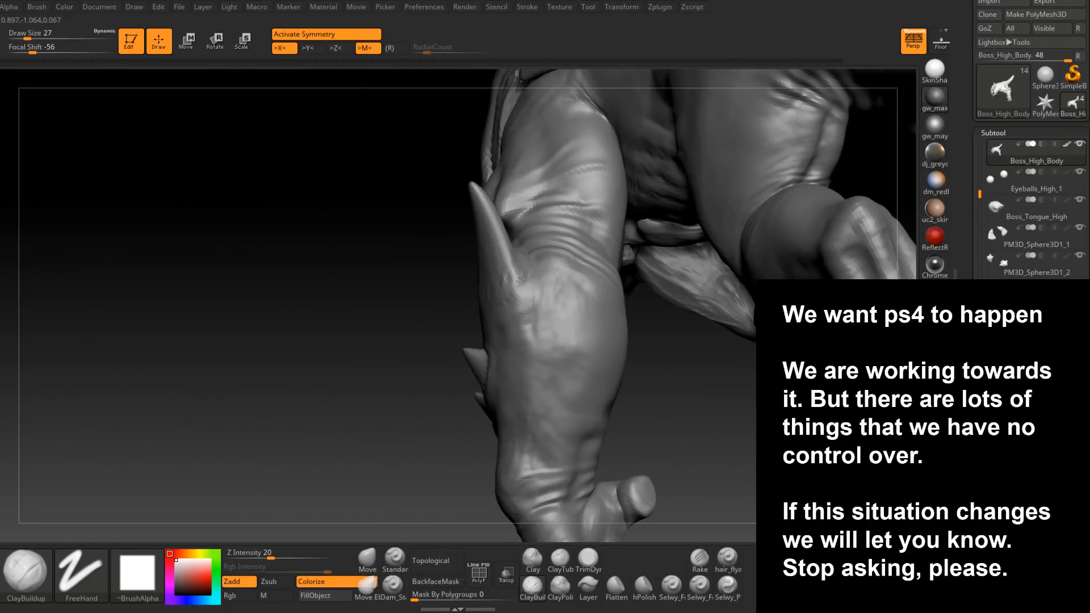
key("space")
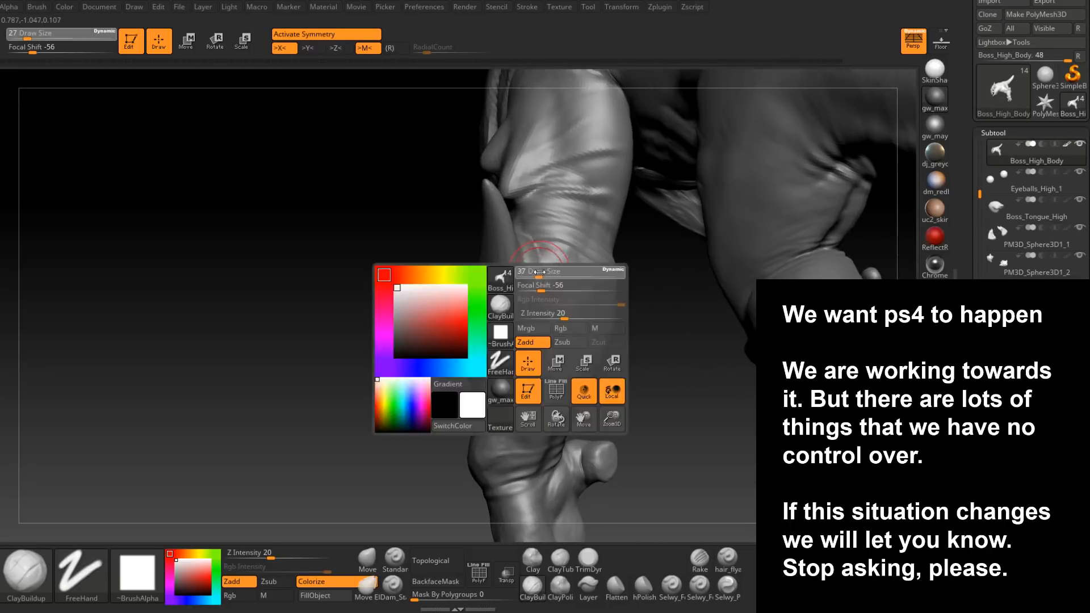
left_click_drag(511, 271, 528, 270)
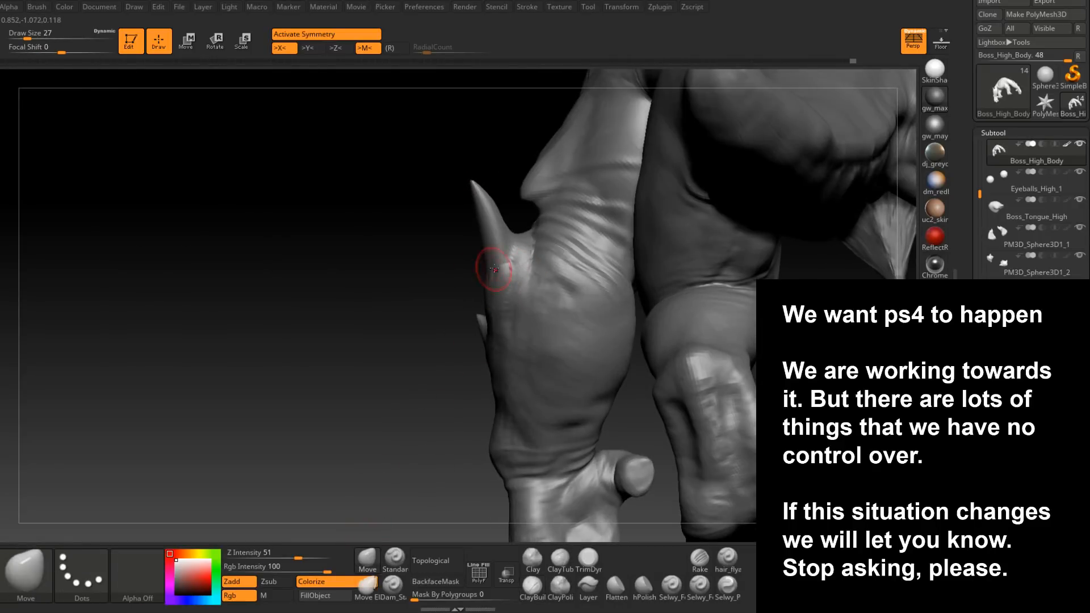
- Reshape the elbow spike and upper forearm silhouette with the Move brush on a lower subdivision level, at draw sizes from 77 to 46
key("shift+d")
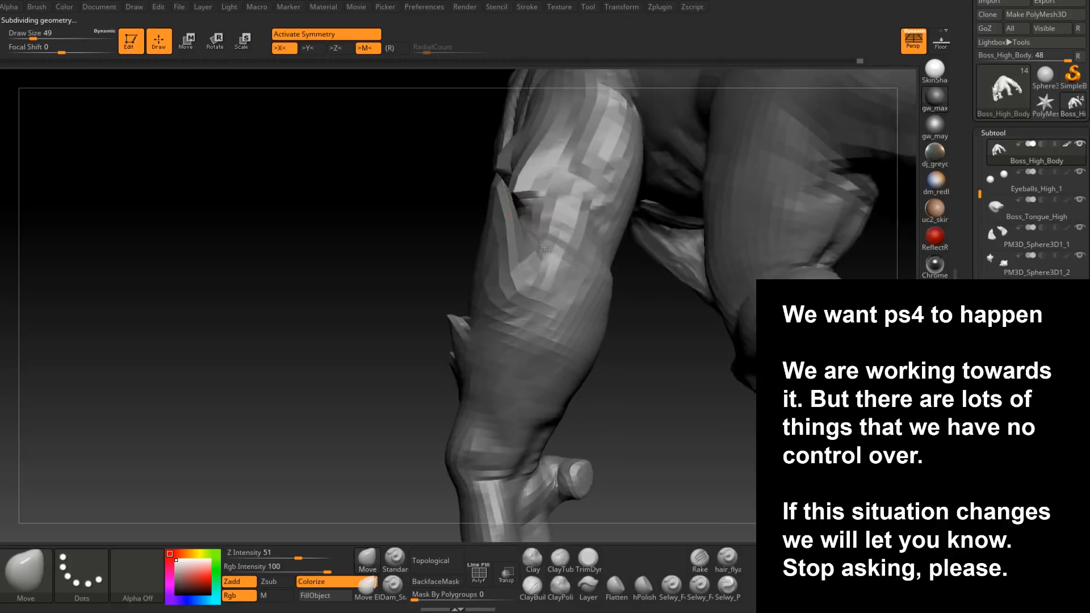
key("space")
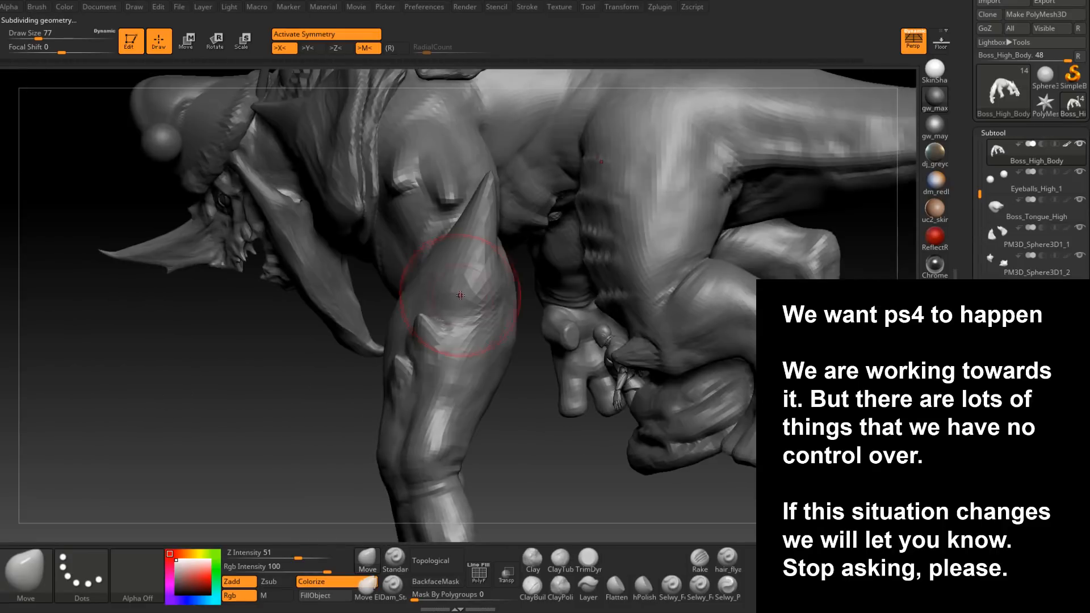
key("space")
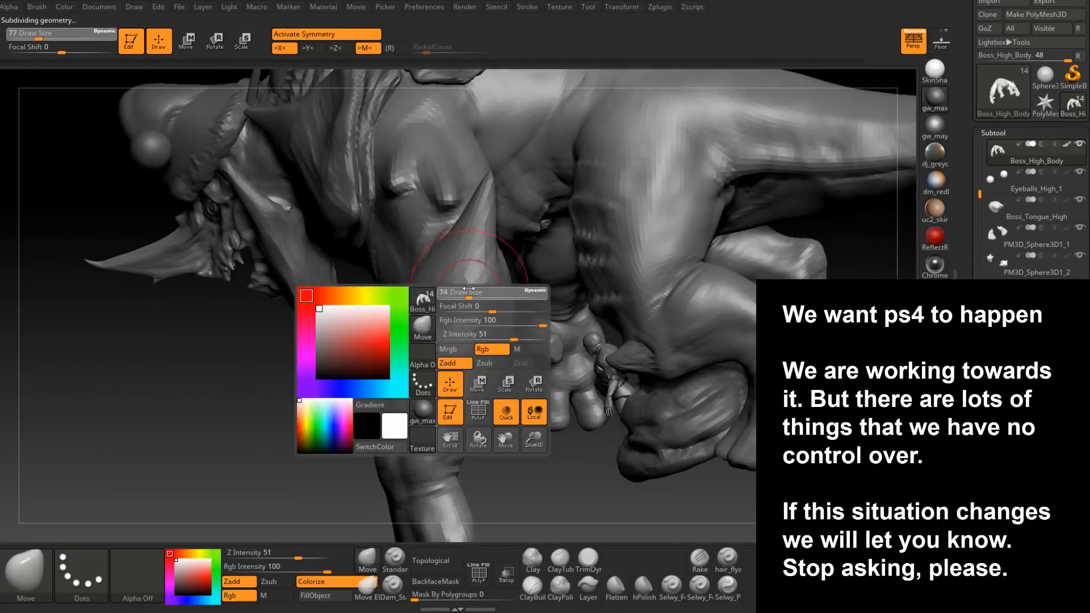
left_click_drag(469, 289, 458, 290)
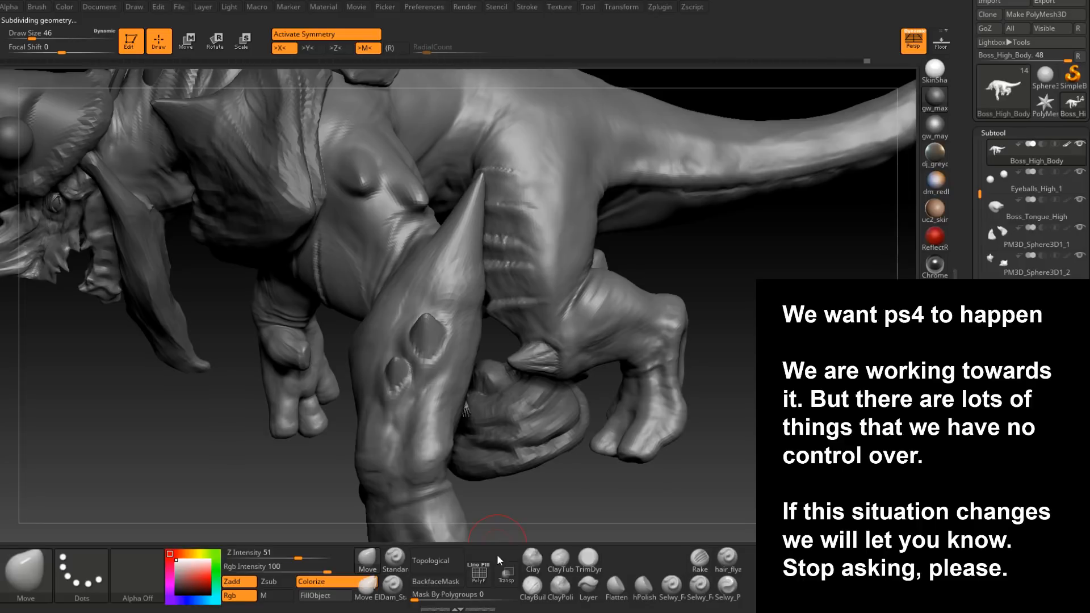
- Build up and smooth the outer forearm below the elbow spike with ClayBuildup at draw sizes 44 and 31
left_click(532, 585)
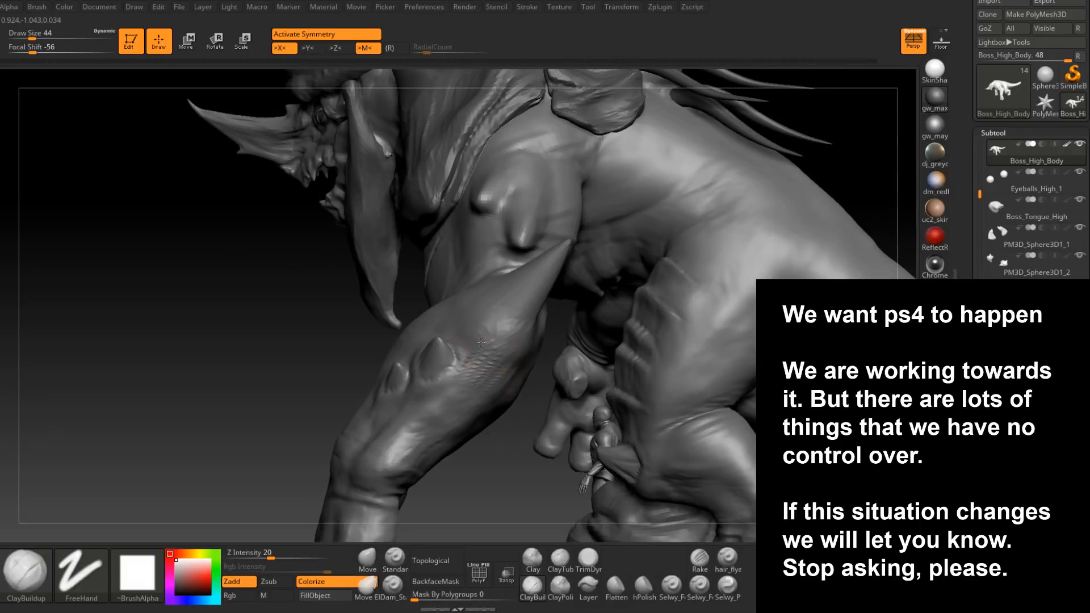
key("shift")
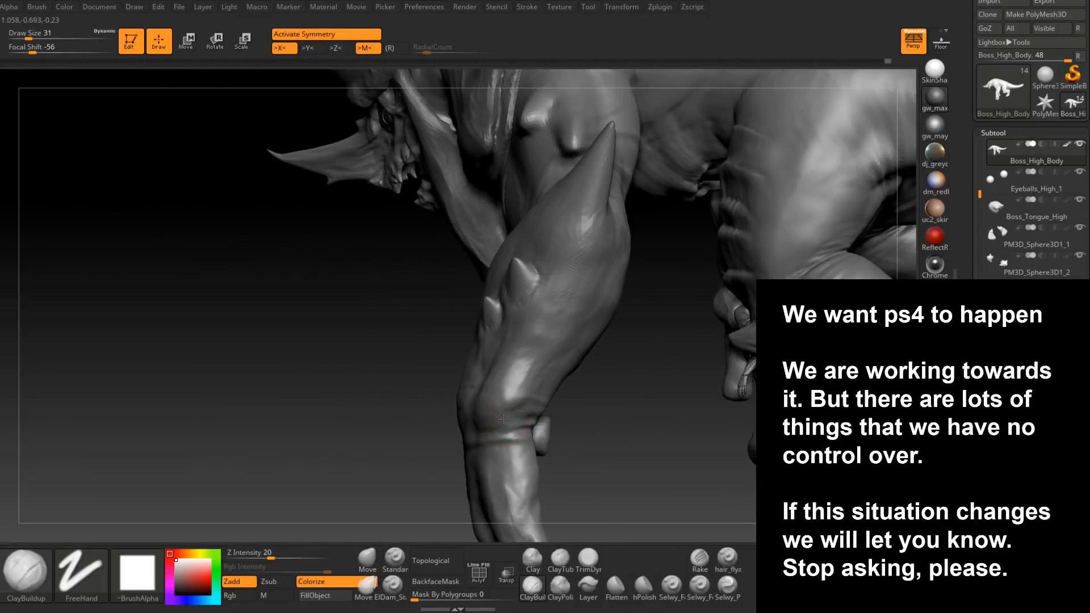
mouse_move(510, 406)
right_mouse_down()
mouse_move(530, 404)
mouse_move(530, 460)
mouse_move(538, 390)
mouse_move(335, 365)
right_mouse_up()
key("shift")
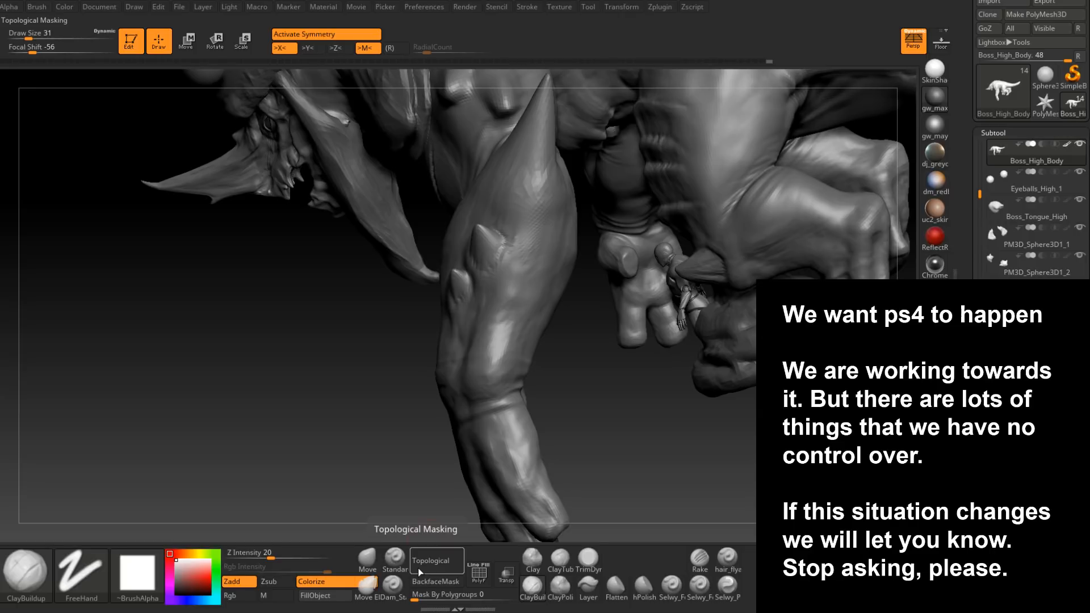
- Adjust the outer wrist and hand silhouette with the Move brush at draw size 59, working two subdivision levels lower
mouse_move(448, 431)
right_mouse_down()
mouse_move(503, 394)
mouse_move(482, 406)
right_mouse_up()
left_click(368, 559)
key("space")
left_click_drag(480, 381, 487, 383)
right_click_drag(482, 390, 494, 373)
key("shift+d")
key("shift+d")
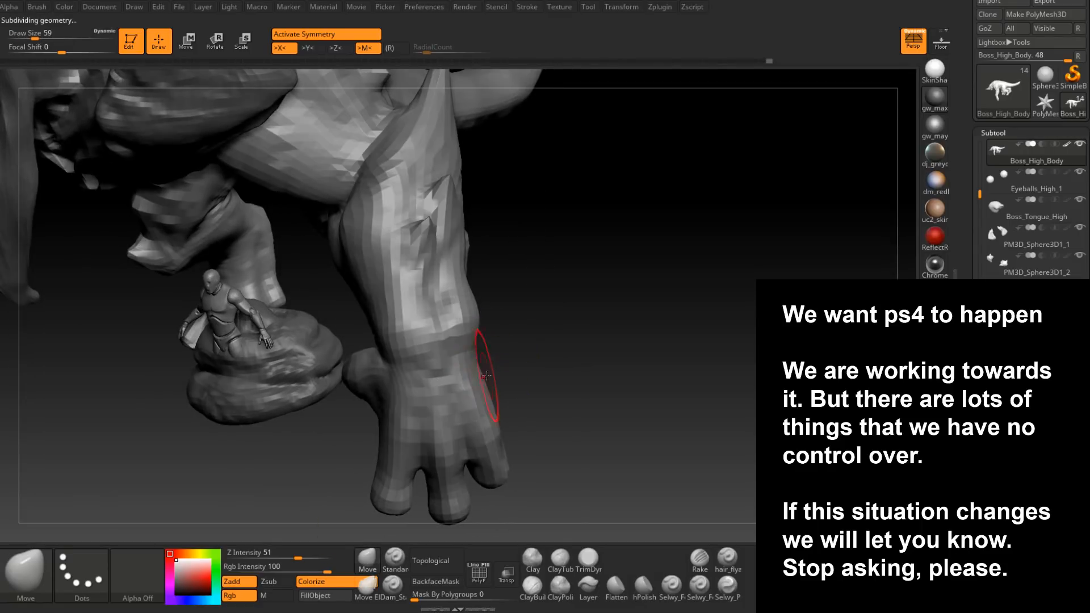
- Reshape the monster's forearm and wrist with the Move brush at size 68
key("space")
left_click_drag(487, 376, 485, 370)
right_click_drag(486, 370, 530, 409)
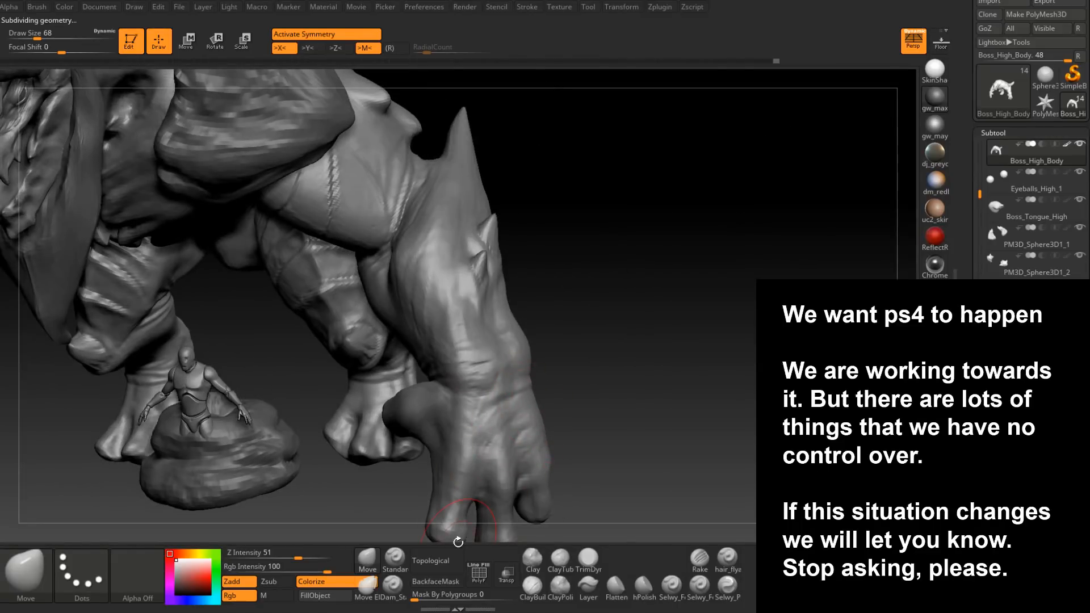
- Carve fine creases around the base of the elbow spike with the Dam_Standard brush at size 20
left_click(393, 587)
mouse_move(495, 318)
right_mouse_down()
mouse_move(460, 411)
mouse_move(487, 341)
mouse_move(494, 361)
right_mouse_up()
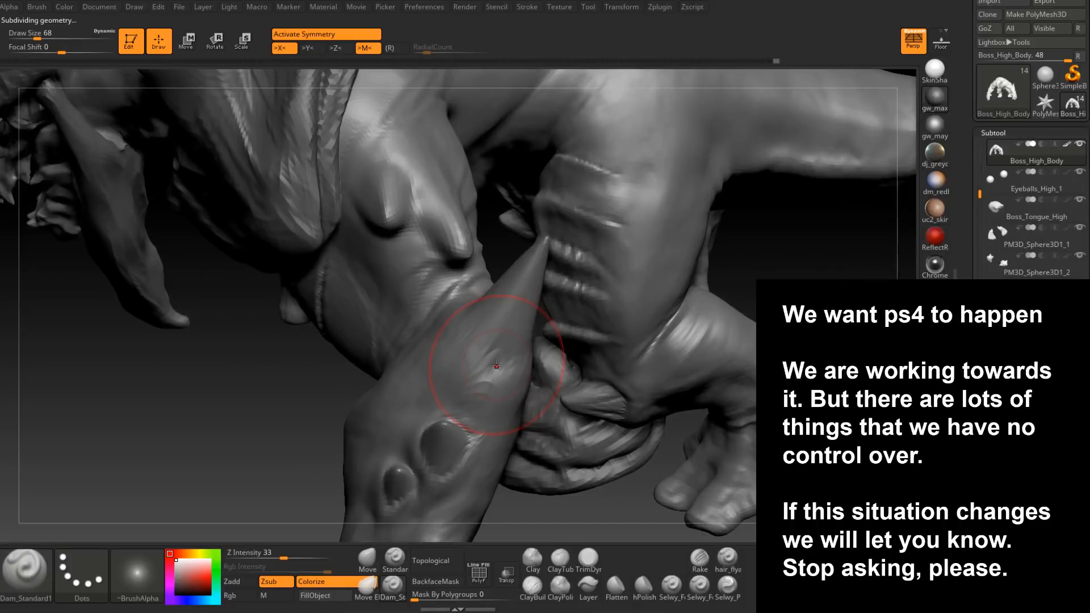
key("space")
mouse_move(504, 356)
left_mouse_down()
mouse_move(493, 358)
mouse_move(516, 361)
left_mouse_up()
mouse_move(518, 360)
right_mouse_down()
mouse_move(538, 335)
mouse_move(528, 315)
right_mouse_up()
right_click_drag(456, 293, 461, 387)
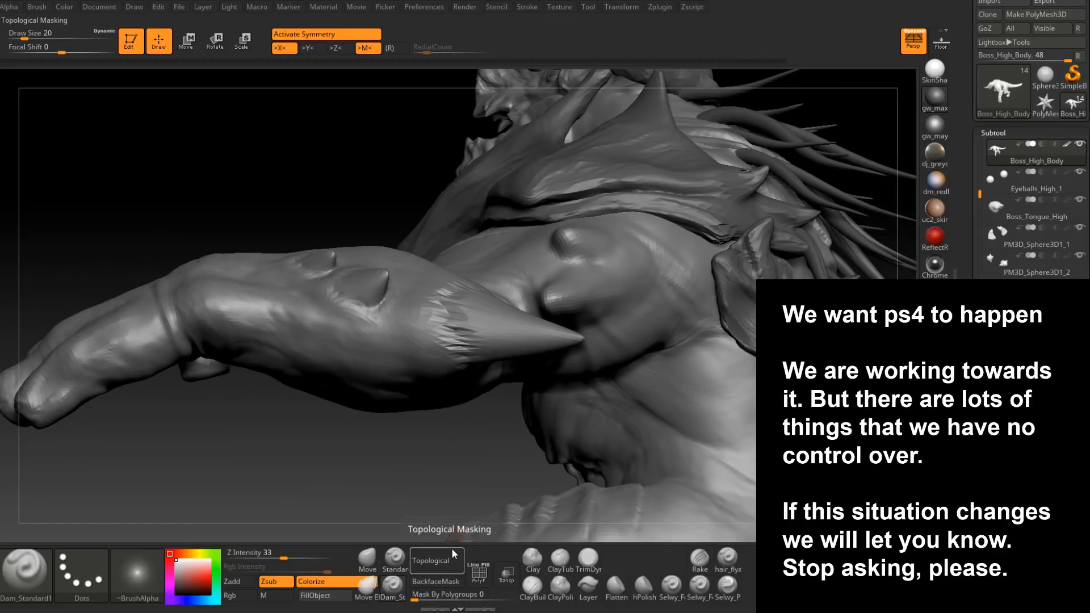
mouse_move(488, 335)
right_mouse_down()
mouse_move(499, 360)
mouse_move(485, 344)
mouse_move(494, 335)
right_mouse_up()
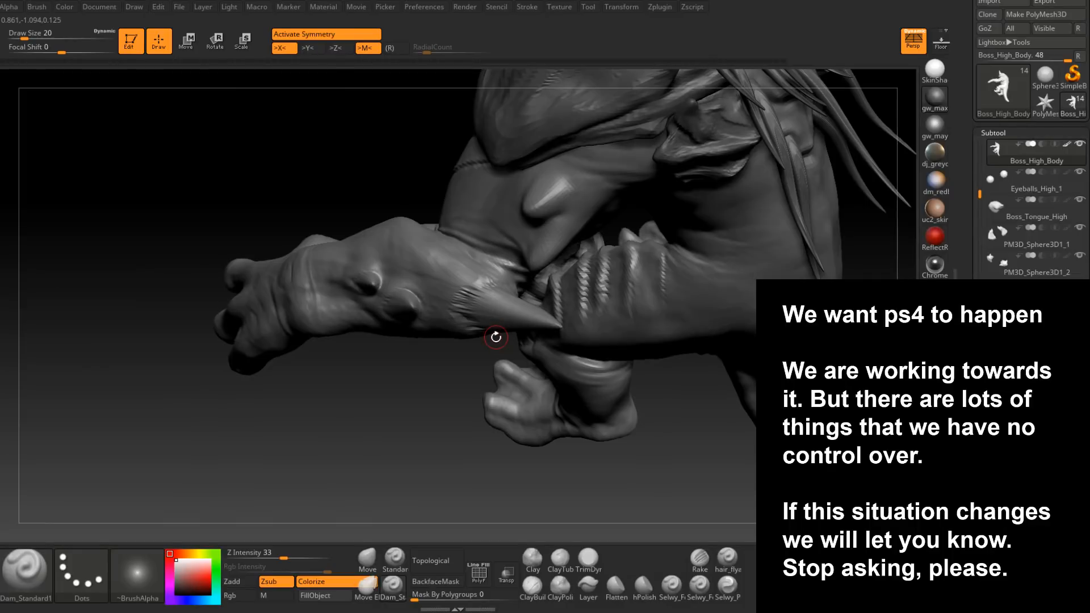
right_click_drag(496, 337, 473, 390)
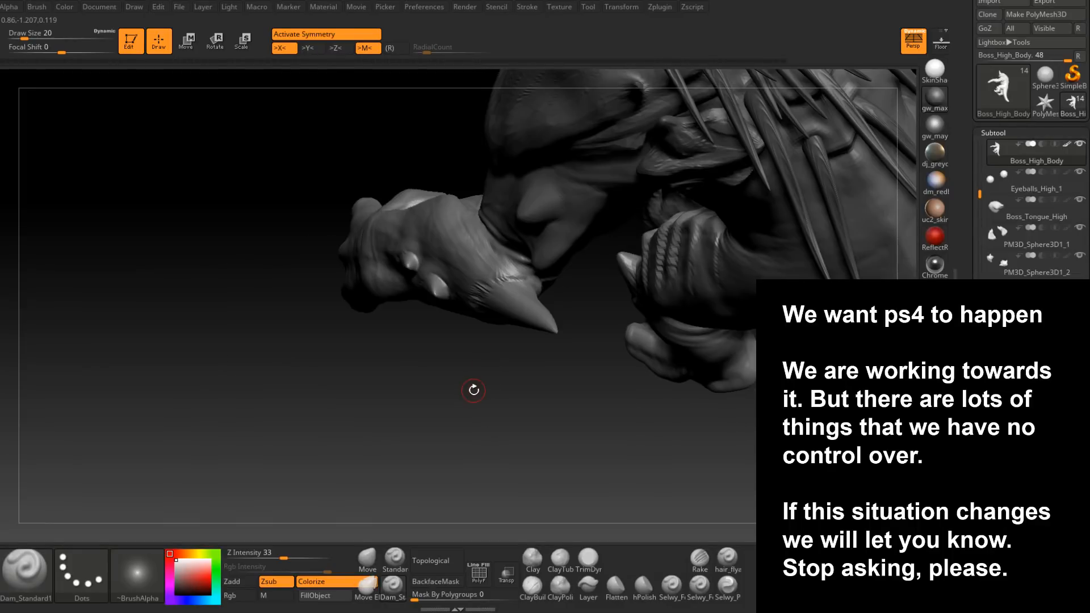
- Build up form on the front of the upper arm near the armpit with the ClayBuildup brush
mouse_move(473, 390)
right_mouse_down()
mouse_move(679, 324)
mouse_move(664, 322)
mouse_move(626, 355)
mouse_move(556, 331)
mouse_move(533, 389)
mouse_move(554, 360)
mouse_move(564, 384)
mouse_move(529, 368)
mouse_move(532, 387)
right_mouse_up()
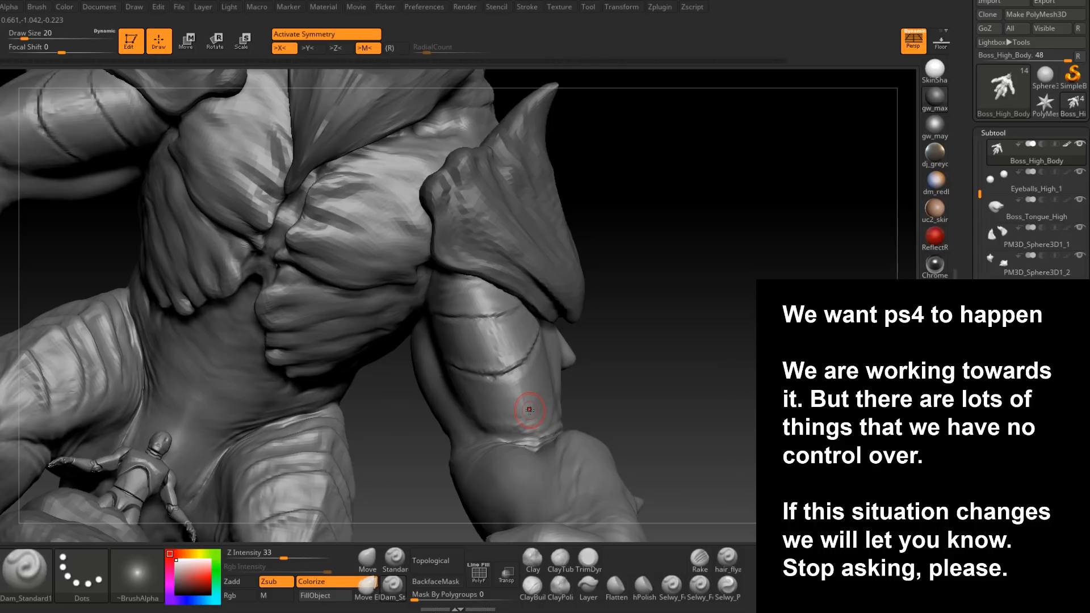
right_click_drag(529, 409, 524, 352)
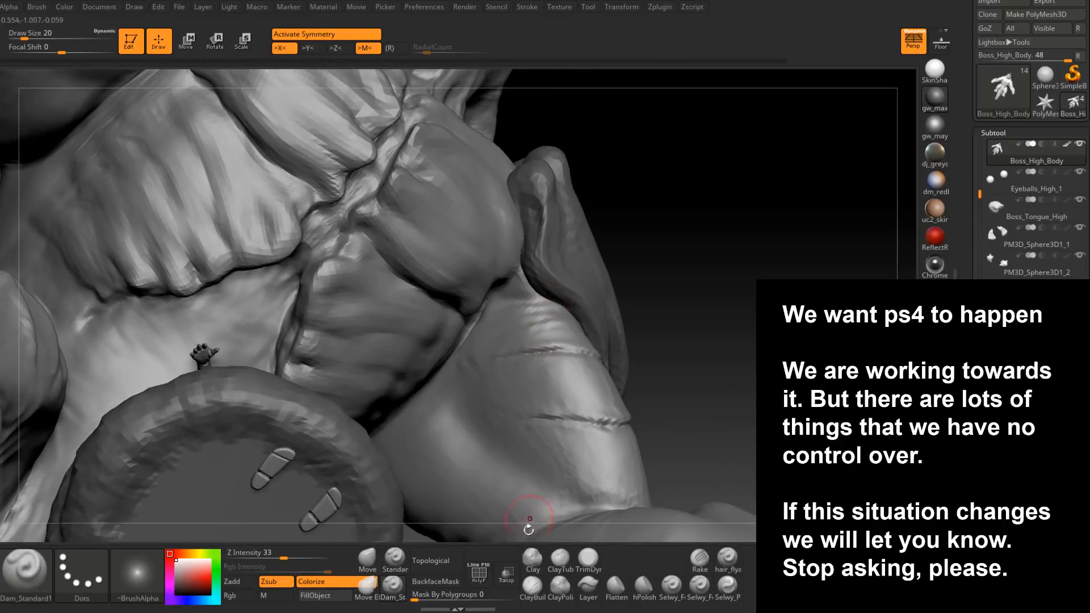
left_click(532, 585)
right_click_drag(500, 304, 487, 313)
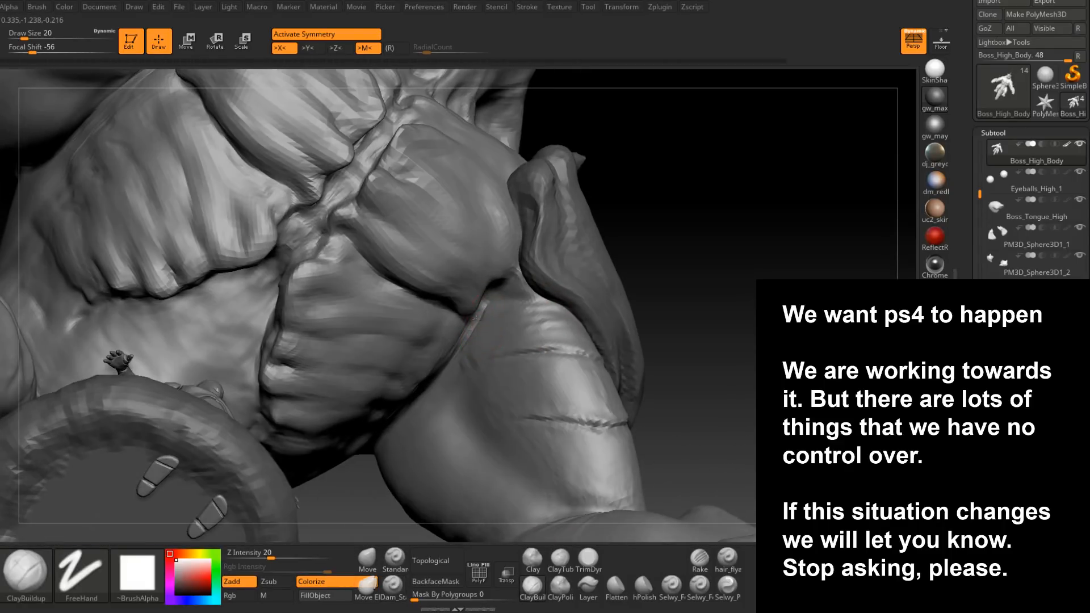
mouse_move(480, 323)
right_mouse_down()
mouse_move(489, 328)
mouse_move(498, 308)
mouse_move(498, 344)
mouse_move(538, 358)
right_mouse_up()
mouse_move(437, 342)
right_mouse_down()
mouse_move(480, 311)
mouse_move(518, 360)
mouse_move(542, 360)
mouse_move(481, 473)
right_mouse_up()
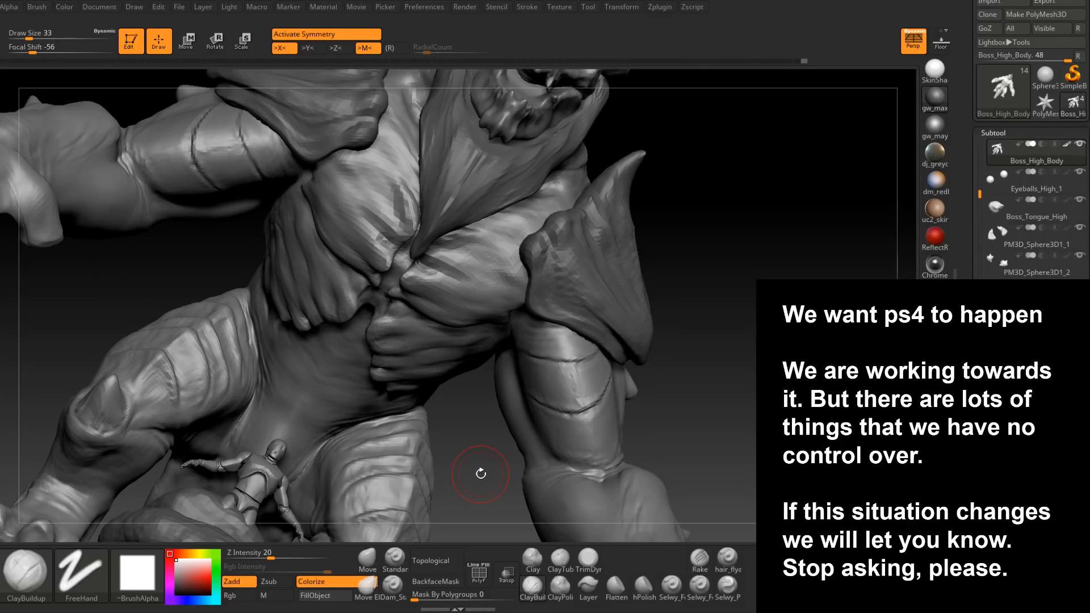
mouse_move(564, 332)
right_mouse_down()
mouse_move(548, 360)
mouse_move(554, 316)
right_mouse_up()
- Reduce the ClayBuildup brush to size 27 and add more volume to the creased upper arm
key("space")
left_click_drag(535, 347, 533, 347)
mouse_move(547, 339)
right_mouse_down()
mouse_move(564, 392)
mouse_move(568, 372)
right_mouse_up()
mouse_move(568, 372)
right_mouse_down("ctrl")
mouse_move(569, 359)
mouse_move(573, 398)
right_mouse_up("ctrl")
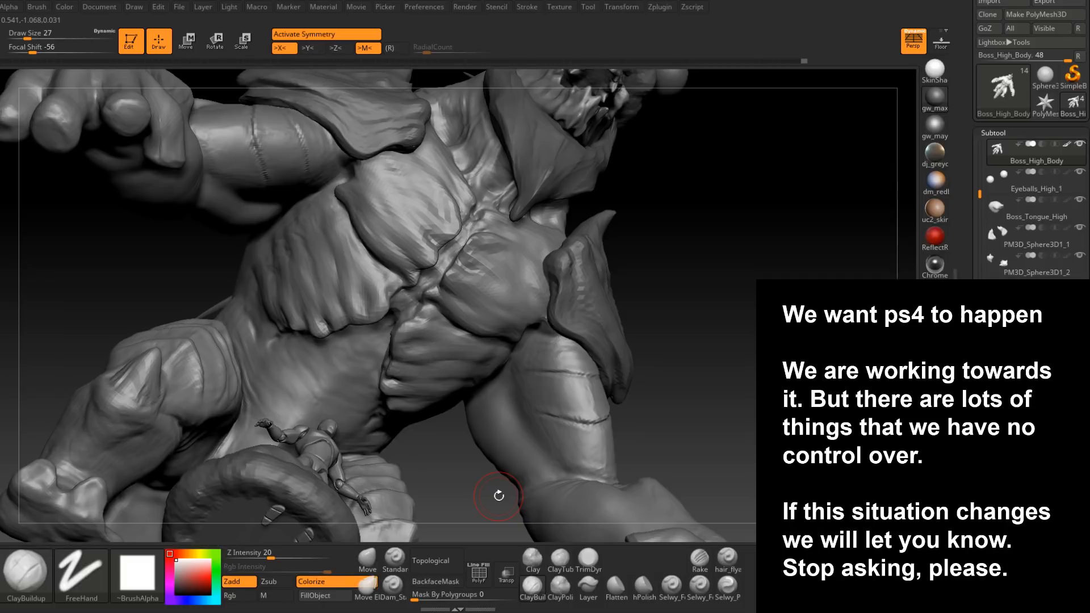
left_click_drag(498, 496, 549, 375)
right_click_drag(549, 376, 528, 420)
- Set the brush size to 20 and smooth away the old creases across the upper arm
key("space")
left_click_drag(559, 395, 550, 395)
mouse_move(519, 372)
left_mouse_down("shift")
mouse_move(545, 357)
mouse_move(602, 377)
left_mouse_up("shift")
mouse_move(602, 377)
right_mouse_down()
mouse_move(578, 389)
mouse_move(641, 343)
mouse_move(654, 365)
right_mouse_up()
left_click_drag(654, 365, 642, 374, "shift")
right_click_drag(642, 375, 602, 373)
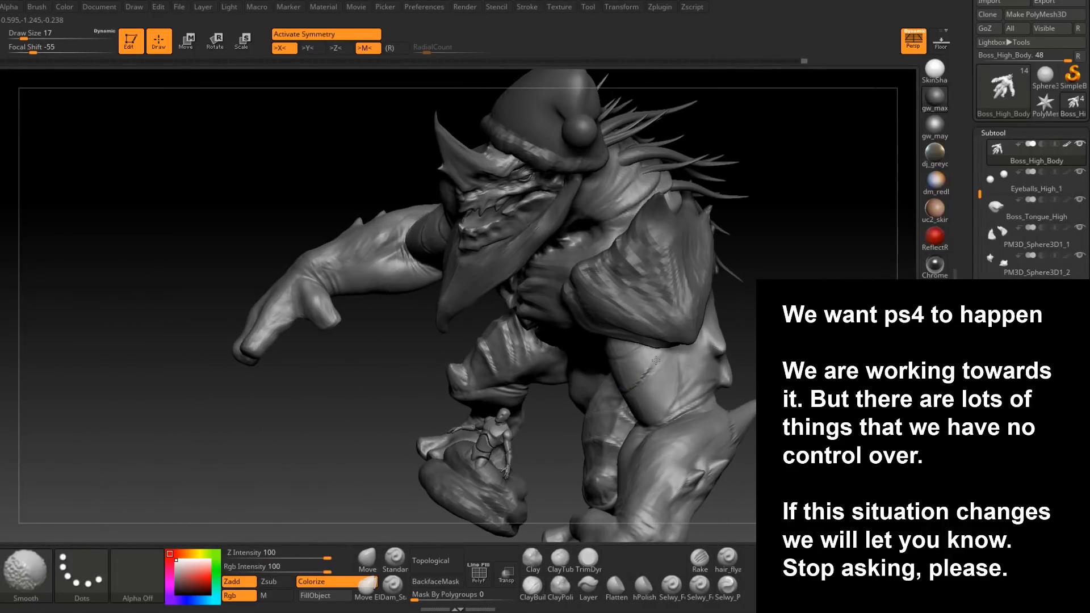
left_click_drag(647, 373, 651, 367, "shift")
right_click_drag(650, 366, 676, 365)
left_click_drag(656, 365, 653, 361, "shift")
right_click_drag(659, 366, 682, 367)
left_click_drag(657, 368, 636, 389, "shift")
right_click_drag(636, 388, 661, 374)
left_click_drag(661, 342, 647, 354, "shift")
right_click_drag(648, 353, 676, 351)
left_click_drag(647, 345, 635, 357, "shift")
mouse_move(635, 358)
right_mouse_down()
mouse_move(610, 356)
mouse_move(644, 328)
mouse_move(642, 347)
mouse_move(573, 399)
mouse_move(562, 431)
right_mouse_up()
- Start a raised plate at the top of the upper arm, just below the shoulder armour, using ClayBuildup at size 20
left_click_drag(560, 440, 588, 419)
right_click_drag(588, 419, 597, 402)
mouse_move(598, 402)
right_mouse_down("ctrl")
mouse_move(595, 387)
mouse_move(577, 382)
mouse_move(556, 400)
right_mouse_up("ctrl")
left_click_drag(556, 400, 556, 441)
mouse_move(584, 348)
right_mouse_down("ctrl")
mouse_move(568, 368)
mouse_move(572, 358)
mouse_move(585, 383)
mouse_move(567, 339)
mouse_move(590, 351)
right_mouse_up("ctrl")
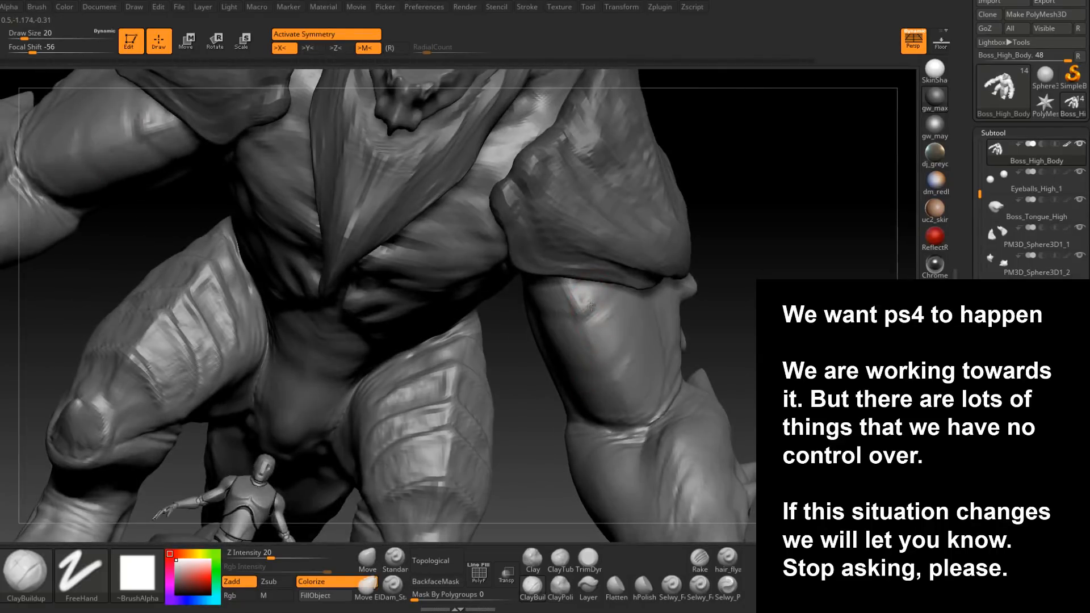
right_click_drag(590, 306, 638, 270)
right_click_drag(587, 310, 576, 314)
left_click_drag(562, 296, 559, 279)
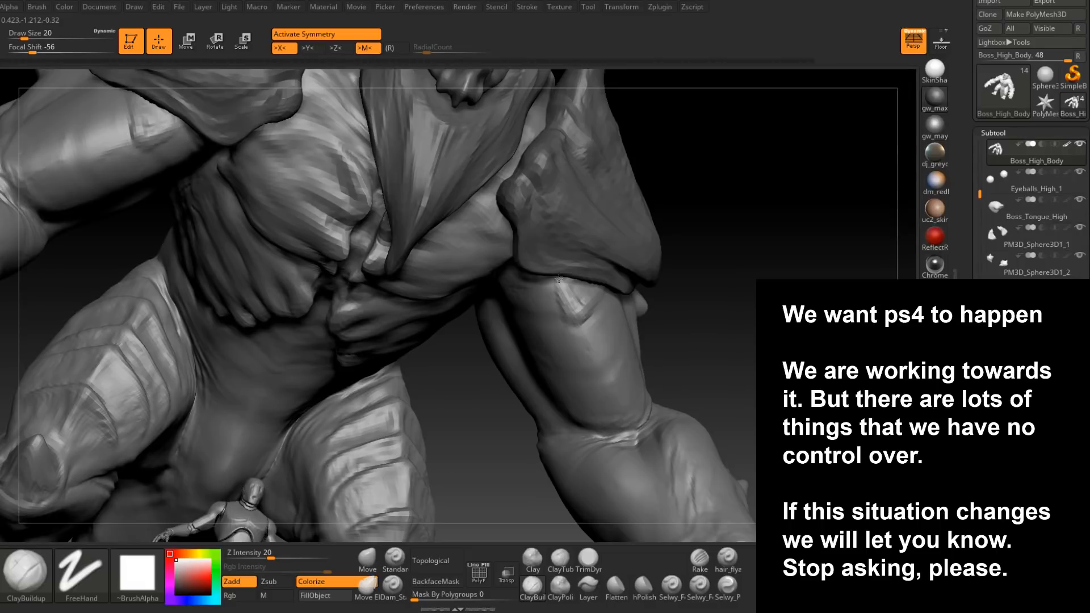
right_click_drag(557, 318, 585, 307)
mouse_move(565, 295)
left_mouse_down()
mouse_move(562, 315)
mouse_move(540, 314)
left_mouse_up()
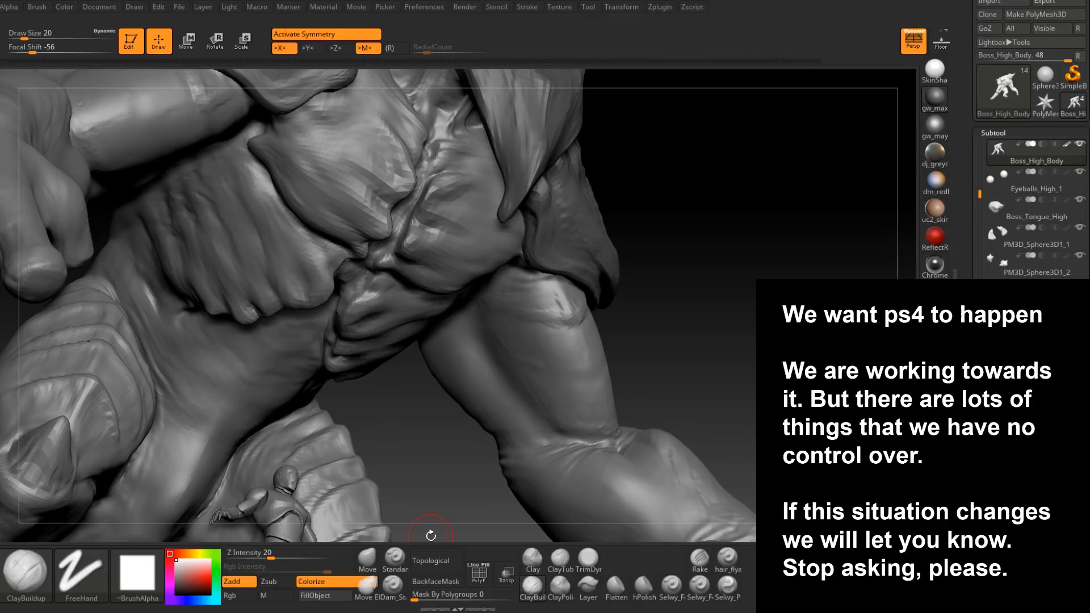
- Widen the raised plate across the top of the upper arm with ClayBuildup, first at size 31, then at size 17
mouse_move(529, 266)
right_mouse_down()
mouse_move(560, 278)
mouse_move(534, 281)
mouse_move(512, 317)
right_mouse_up()
right_click(512, 316)
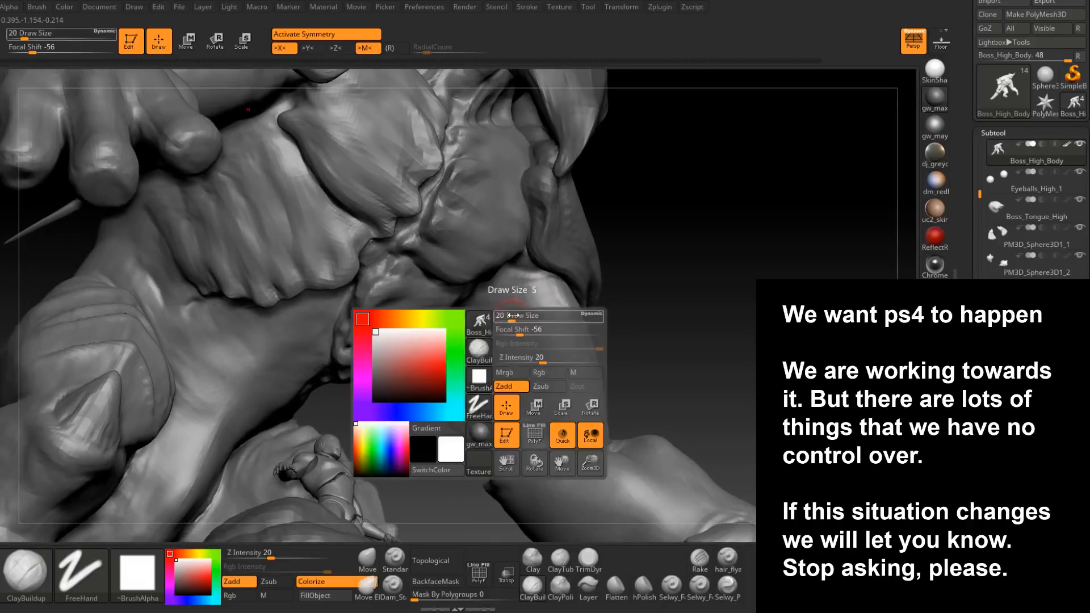
left_click_drag(514, 315, 518, 315)
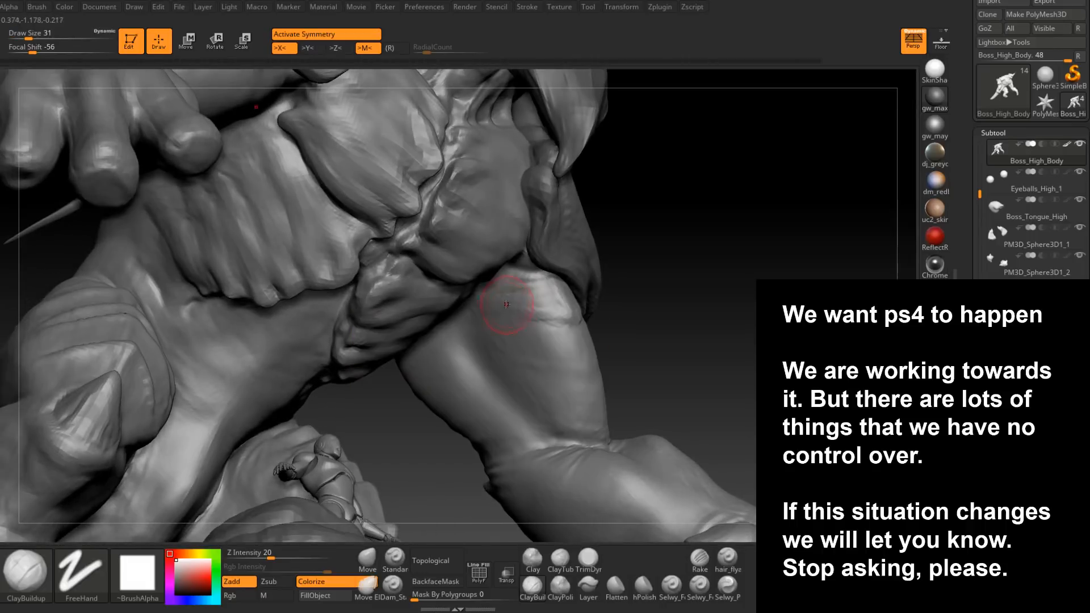
right_click_drag(524, 300, 539, 307)
right_click(539, 308)
left_click_drag(538, 307, 533, 307)
right_click_drag(485, 325, 527, 322)
mouse_move(570, 319)
left_mouse_down()
mouse_move(559, 287)
mouse_move(560, 316)
mouse_move(549, 315)
left_mouse_up()
mouse_move(510, 322)
right_mouse_down()
mouse_move(618, 301)
mouse_move(650, 318)
right_mouse_up()
- Hide the shoulder armour subtool, reselect Boss_High_Body and extend the top arm plate around the outside of the arm
left_click(707, 279, "alt")
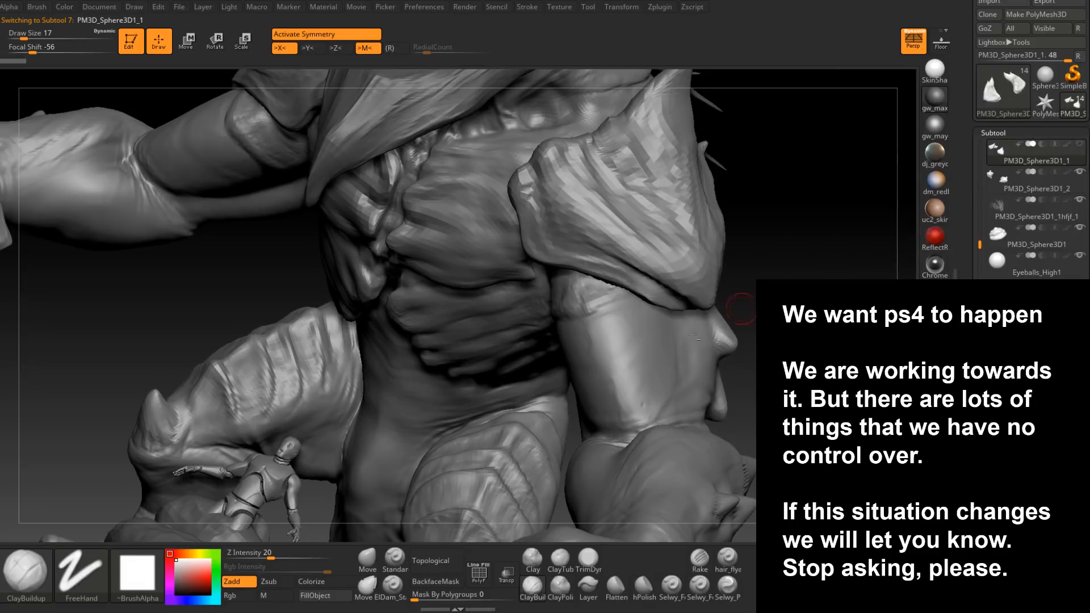
left_click(652, 322, "alt")
mouse_move(652, 321)
right_mouse_down()
mouse_move(628, 329)
mouse_move(586, 287)
right_mouse_up()
left_click_drag(584, 274, 576, 301)
mouse_move(589, 293)
right_mouse_down()
mouse_move(540, 291)
mouse_move(534, 318)
mouse_move(609, 352)
right_mouse_up()
- Build a second raised band across the upper arm below the first with ClayBuildup at size 20
key("space")
left_click(576, 304)
left_click_drag(629, 341, 635, 328)
mouse_move(585, 362)
left_mouse_down()
mouse_move(646, 320)
mouse_move(637, 329)
left_mouse_up()
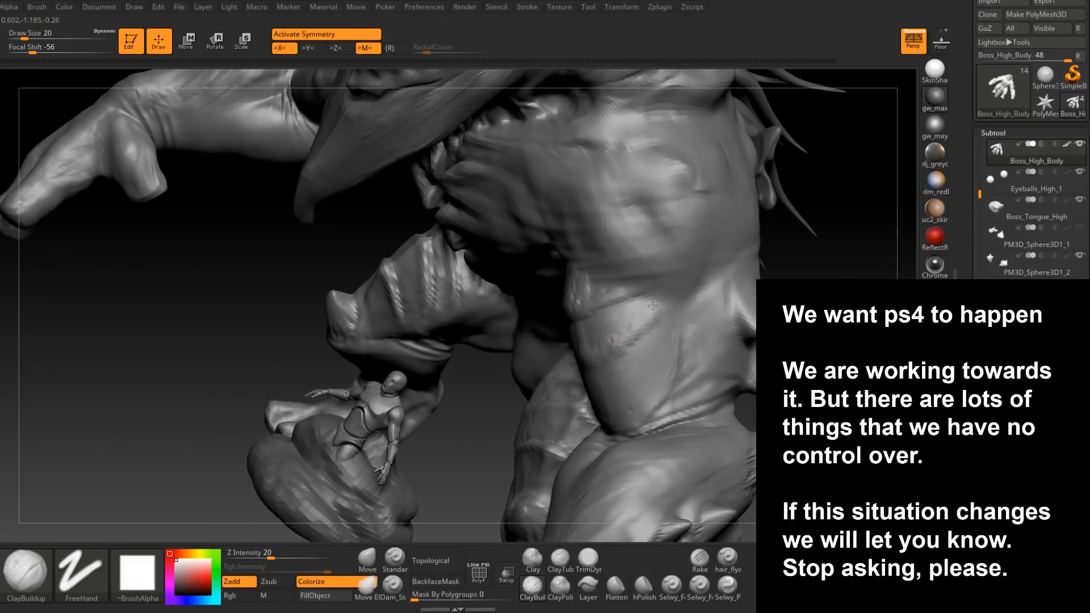
right_click_drag(653, 306, 642, 312)
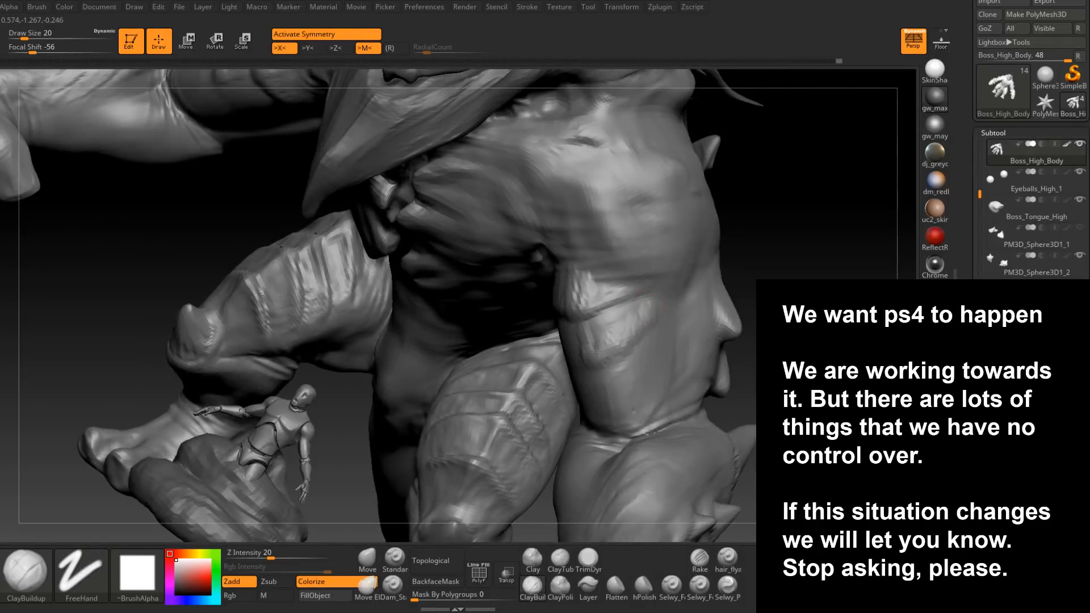
right_click_drag(598, 344, 568, 342)
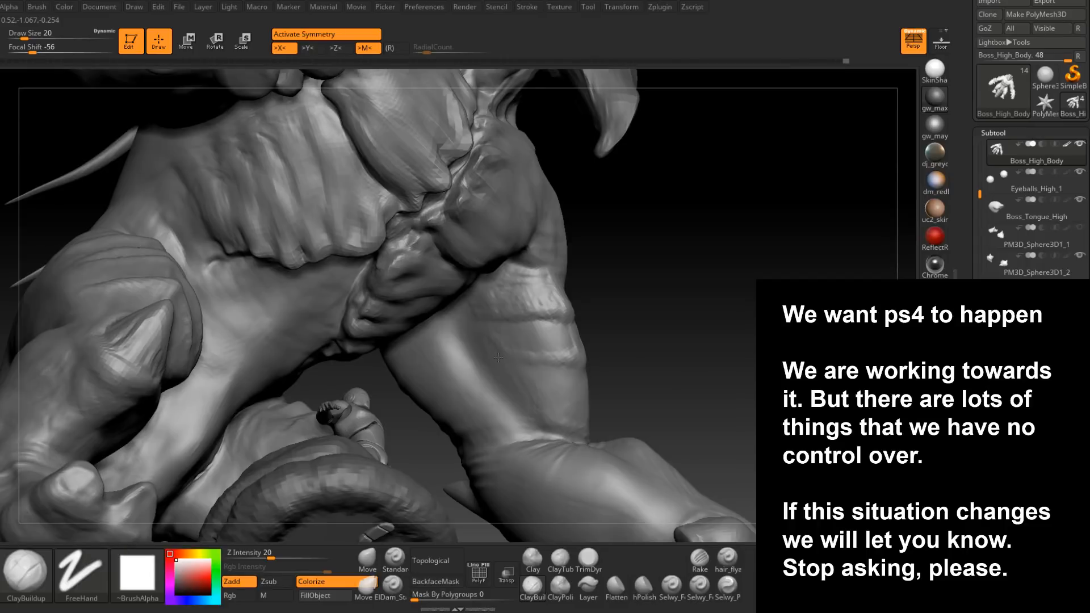
mouse_move(572, 364)
right_mouse_down()
mouse_move(521, 342)
mouse_move(597, 352)
mouse_move(636, 333)
mouse_move(635, 387)
mouse_move(613, 349)
right_mouse_up()
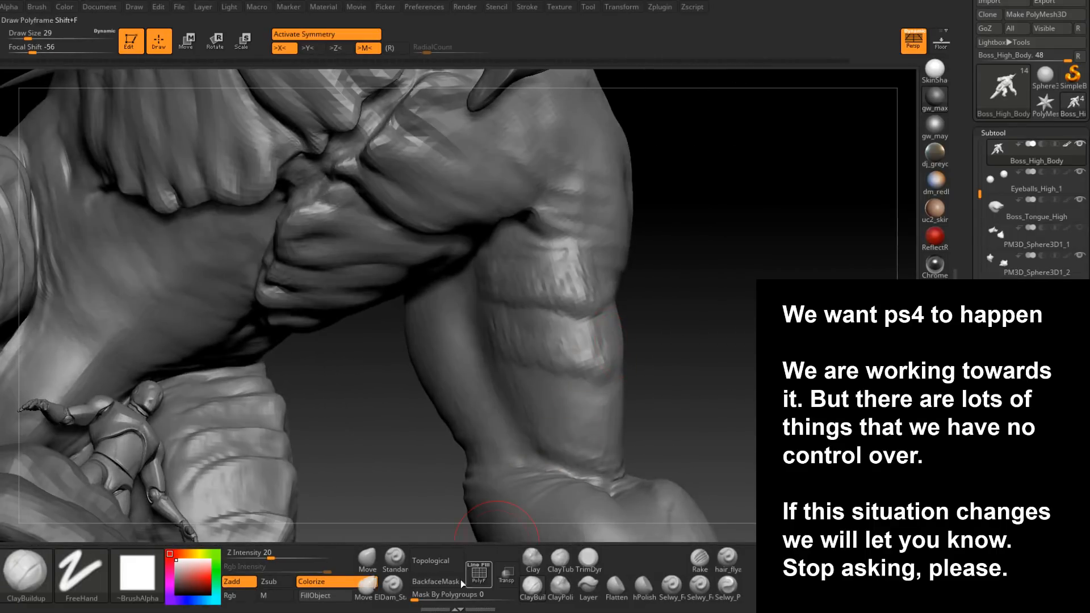
- Carve sharp creases beneath the two raised upper-arm bands with the Dam_Standard brush at size 14
left_click(393, 588)
right_click_drag(522, 360, 579, 349)
key("space")
left_click_drag(582, 374, 573, 374)
mouse_move(574, 368)
right_mouse_down()
mouse_move(593, 393)
mouse_move(646, 341)
right_mouse_up()
mouse_move(554, 398)
right_mouse_down()
mouse_move(572, 372)
mouse_move(518, 385)
mouse_move(575, 381)
mouse_move(584, 347)
right_mouse_up()
mouse_move(619, 311)
right_mouse_down()
mouse_move(658, 294)
mouse_move(522, 378)
mouse_move(493, 381)
right_mouse_up()
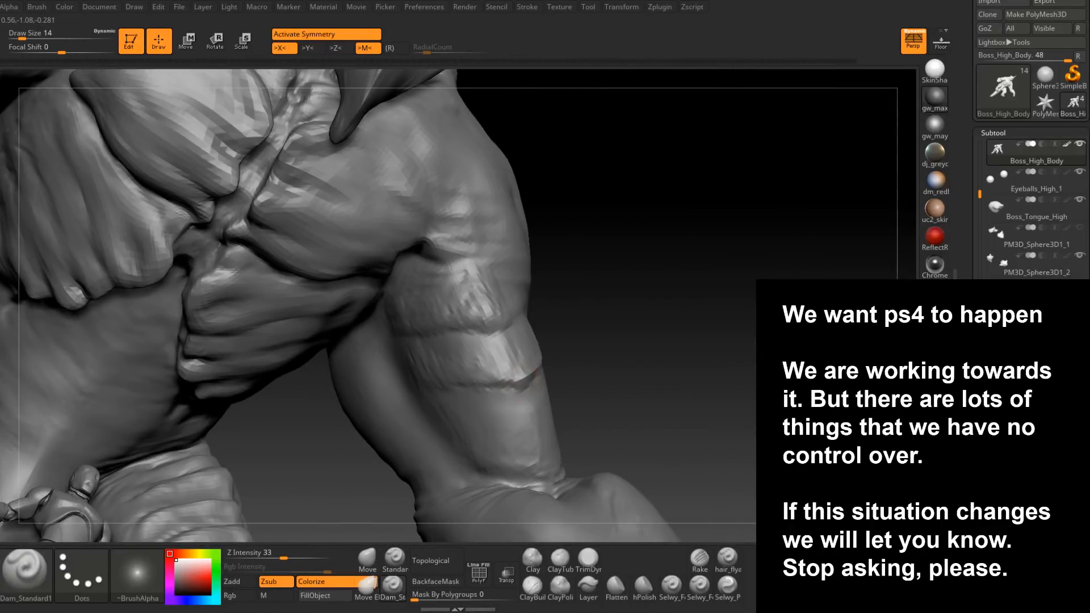
left_click(467, 607)
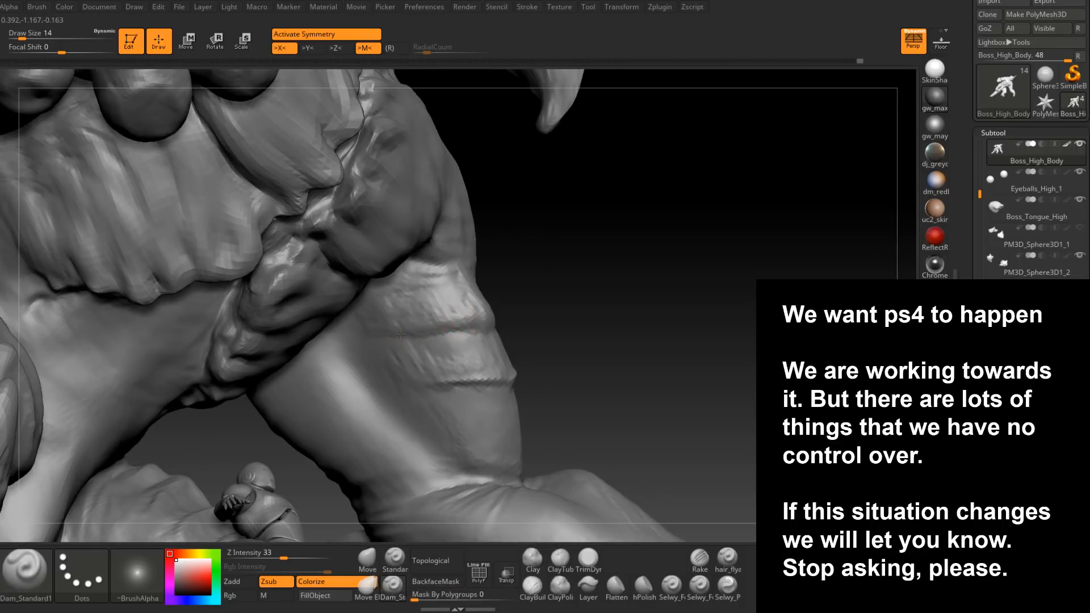
mouse_move(501, 316)
right_mouse_down()
mouse_move(450, 316)
mouse_move(517, 318)
mouse_move(559, 293)
right_mouse_up()
mouse_move(482, 322)
right_mouse_down()
mouse_move(492, 320)
mouse_move(426, 312)
mouse_move(457, 327)
mouse_move(441, 315)
right_mouse_up()
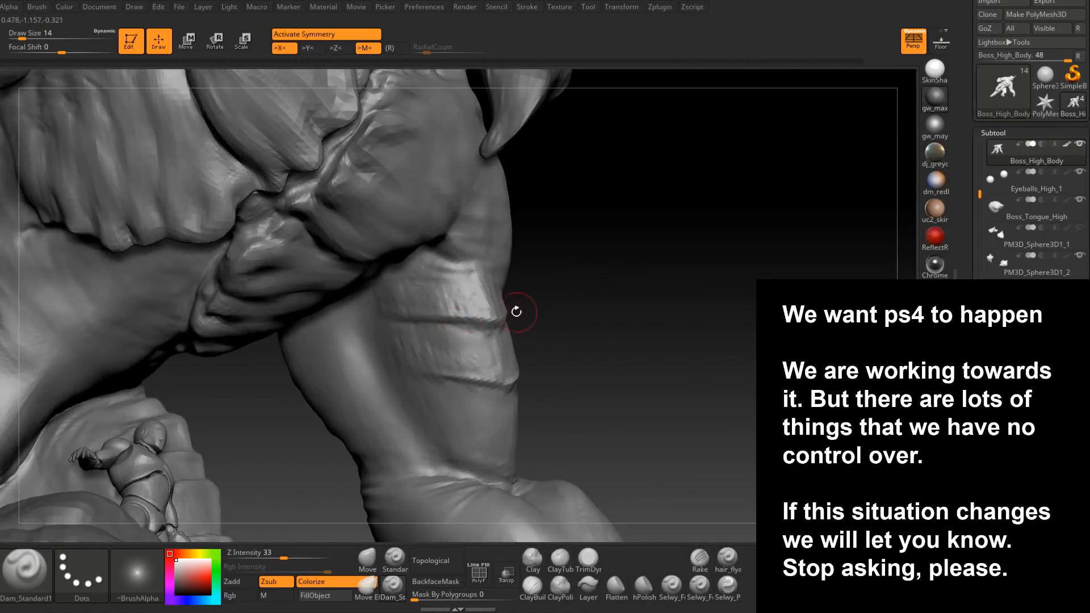
mouse_move(517, 311)
right_mouse_down()
mouse_move(477, 325)
mouse_move(525, 365)
mouse_move(511, 397)
right_mouse_up()
mouse_move(499, 479)
right_mouse_down()
mouse_move(506, 458)
mouse_move(528, 481)
mouse_move(540, 316)
right_mouse_up()
- Build a third raised band lower on the upper arm with the ClayBuildup brush
key("b")
key("c")
key("b")
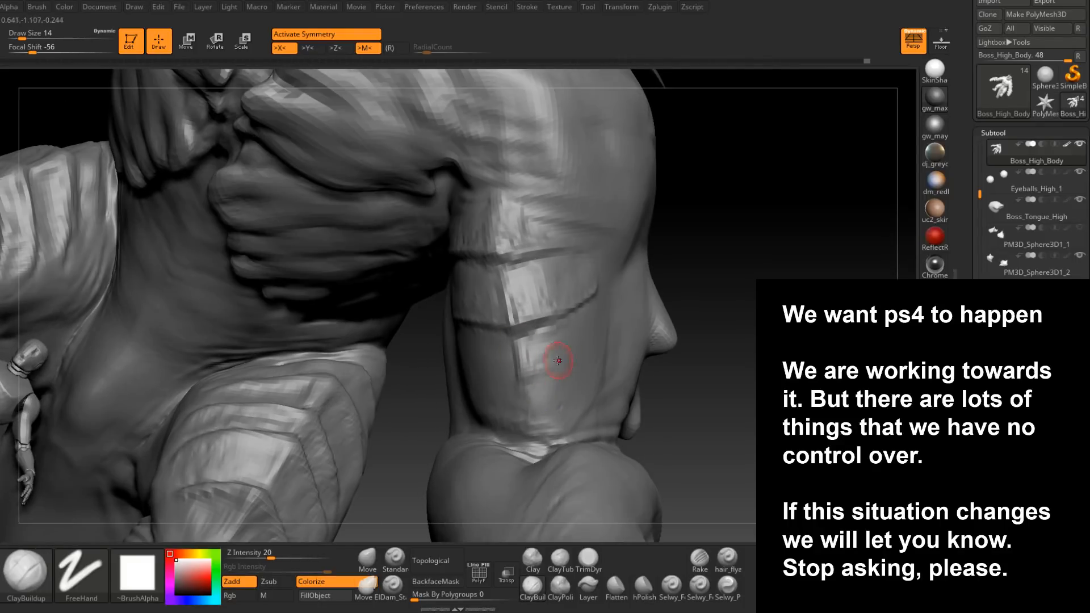
right_click_drag(558, 360, 533, 377)
left_click_drag(533, 377, 613, 329)
right_click_drag(614, 328, 587, 407)
key("space")
left_click_drag(616, 329, 620, 329)
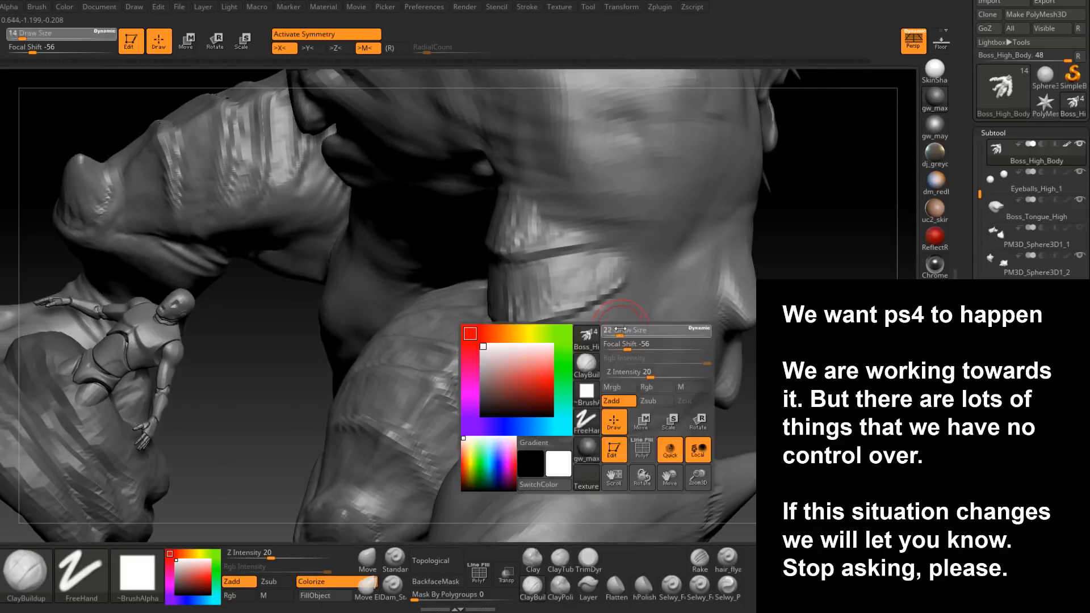
right_click_drag(530, 376, 506, 365)
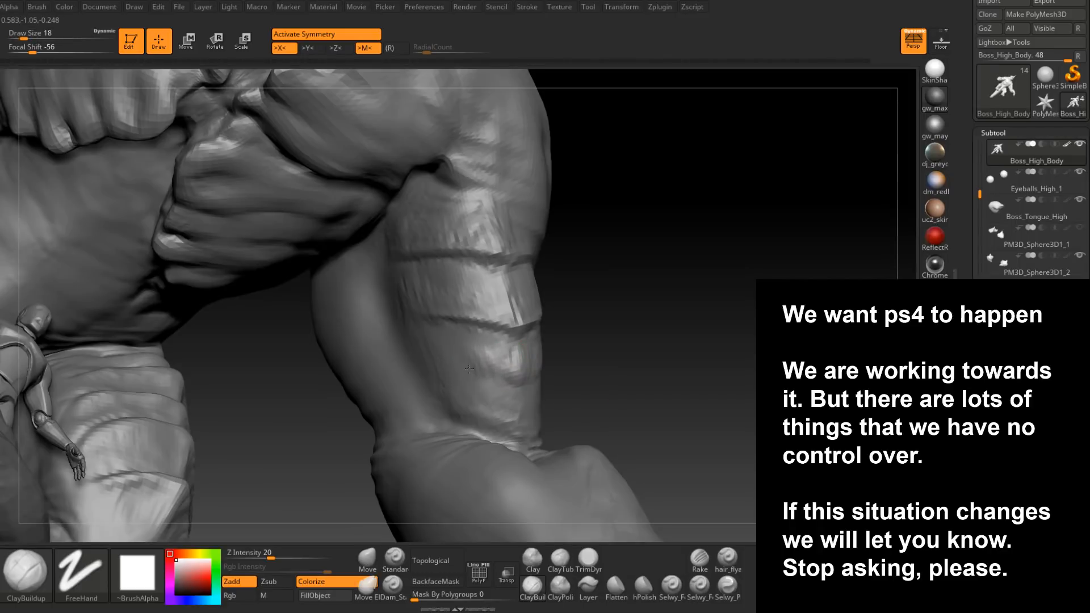
mouse_move(486, 375)
right_mouse_down()
mouse_move(440, 366)
mouse_move(462, 389)
mouse_move(445, 354)
mouse_move(488, 352)
mouse_move(529, 382)
mouse_move(535, 361)
mouse_move(538, 373)
mouse_move(557, 352)
mouse_move(624, 332)
right_mouse_up()
right_click_drag(558, 360, 548, 364)
- Cut in the lower edge of the third upper-arm band with ClayBuildup at size 9
key("space")
left_click_drag(540, 378, 534, 378)
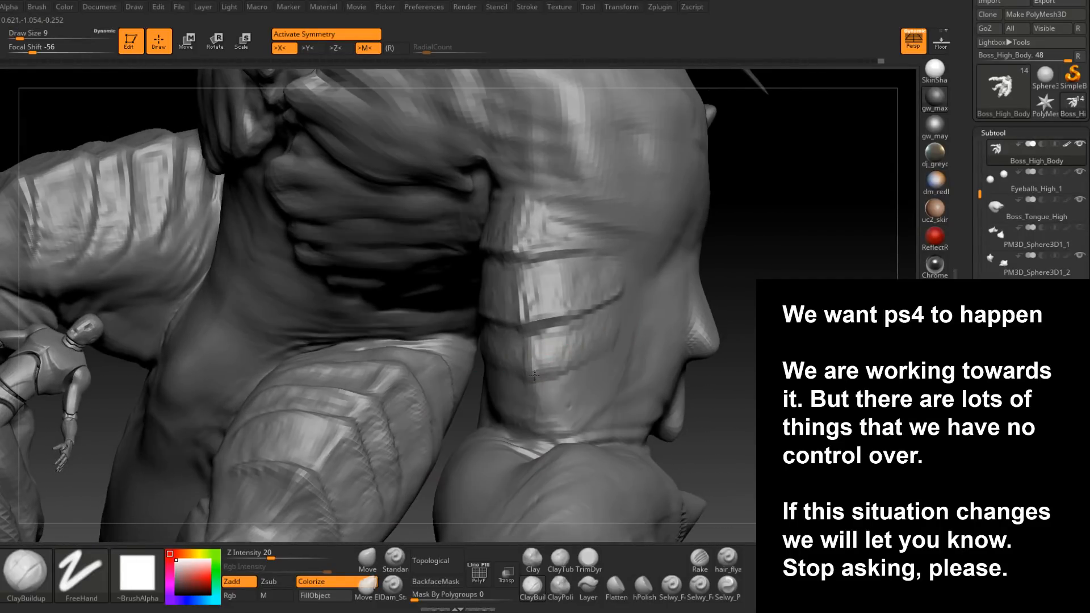
right_click_drag(587, 348, 540, 375)
left_click_drag(545, 374, 470, 362, "alt")
right_click_drag(483, 363, 551, 356)
- Enlarge the ClayBuildup brush to size 14 and strengthen the third band and its outer edge
key("space")
left_click_drag(551, 356, 555, 356)
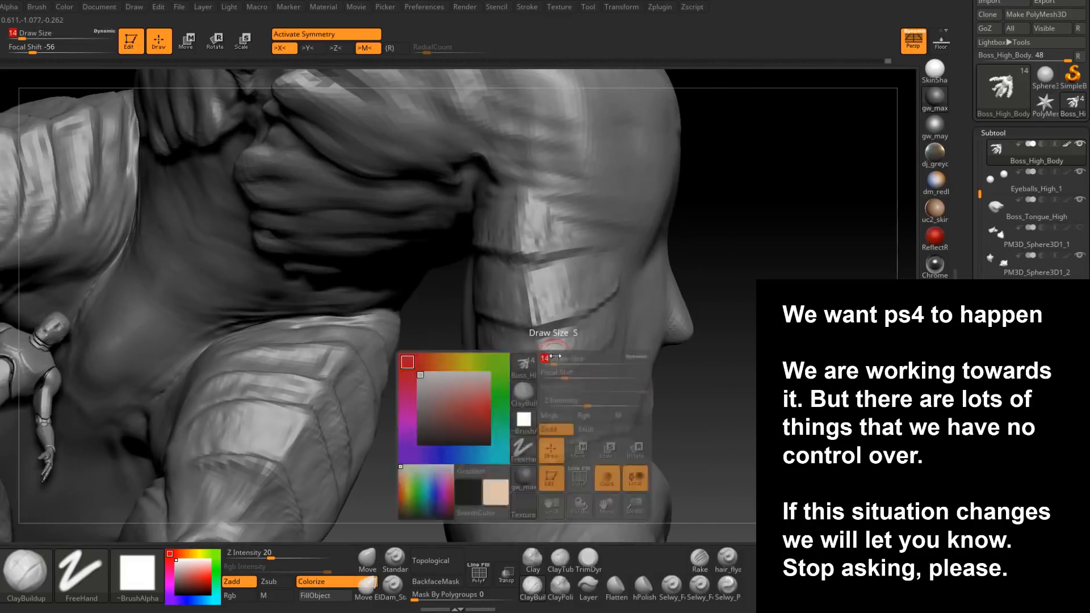
right_click_drag(563, 339, 590, 329)
key("space")
left_click_drag(568, 327, 559, 327)
mouse_move(627, 306)
right_mouse_down()
mouse_move(561, 268)
mouse_move(584, 274)
mouse_move(562, 278)
mouse_move(585, 269)
mouse_move(562, 272)
right_mouse_up()
- Refine the inner and outer ends of the third band with ClayBuildup at size 16, then 13
key("bracketright")
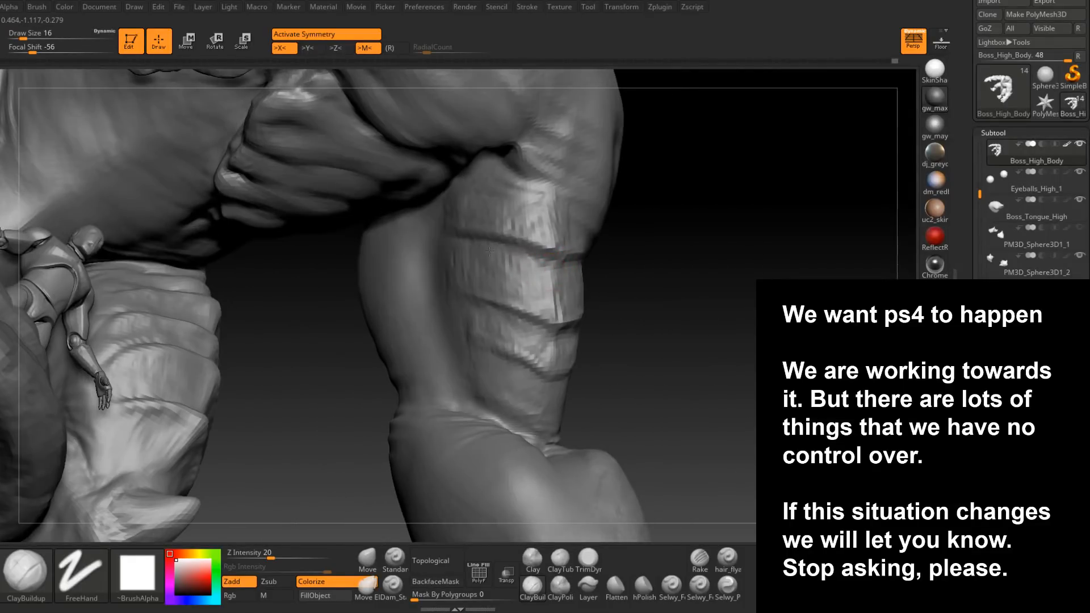
right_click_drag(472, 258, 502, 324)
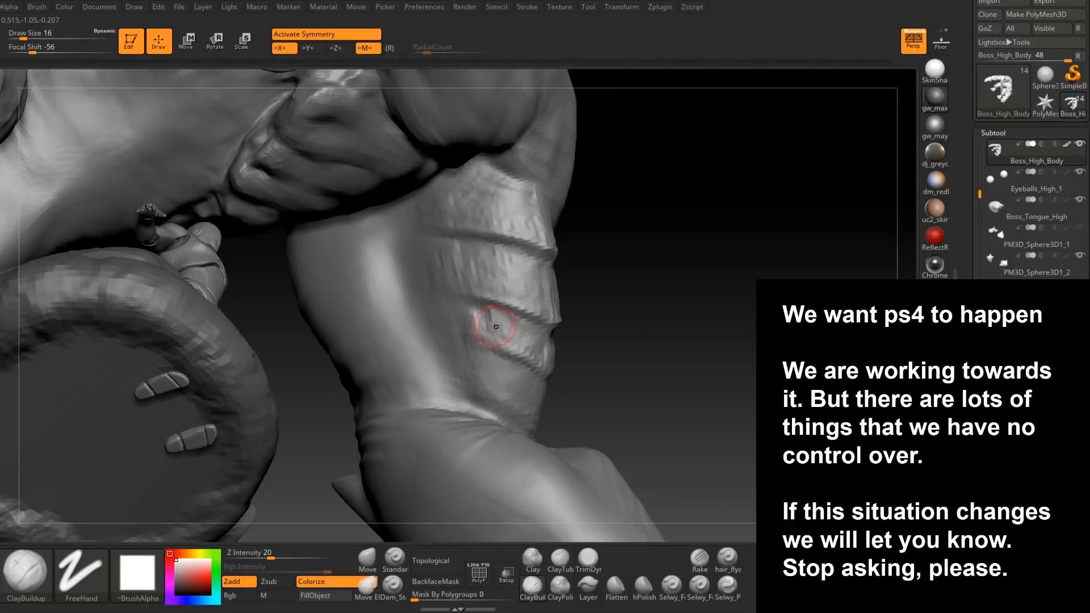
mouse_move(506, 324)
right_mouse_down()
mouse_move(530, 341)
mouse_move(625, 330)
mouse_move(631, 302)
right_mouse_up()
left_click_drag(645, 285, 596, 304)
mouse_move(584, 310)
right_mouse_down()
mouse_move(652, 290)
mouse_move(648, 345)
mouse_move(603, 325)
right_mouse_up()
key("space")
left_click(653, 293)
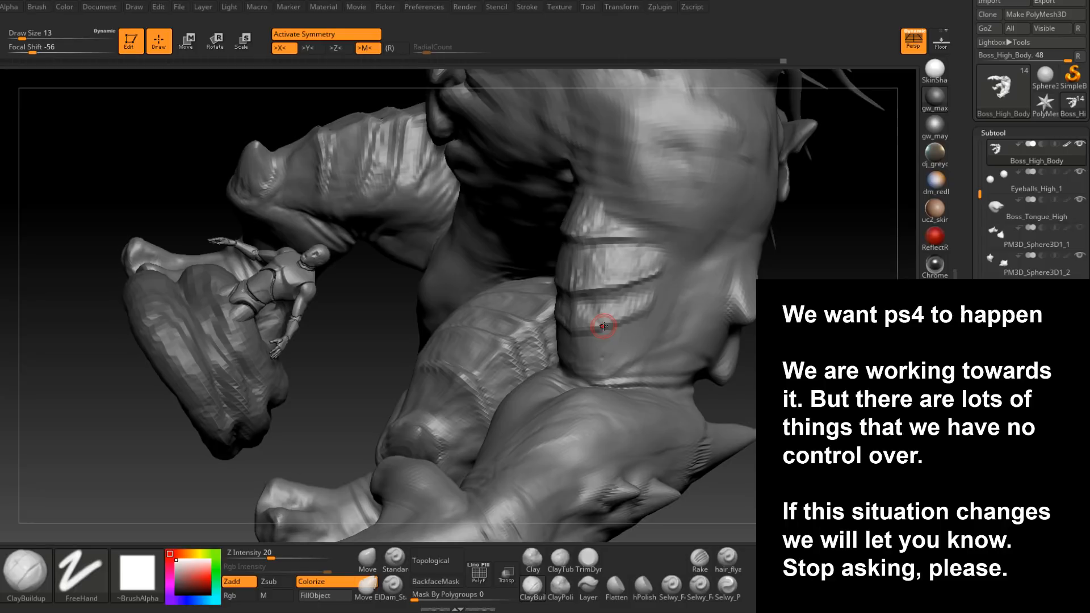
- Build a fourth raised plate between the third band and the elbow crease with ClayBuildup at size 17
right_click_drag(603, 326, 552, 420)
key("space")
left_click_drag(579, 364, 583, 364)
mouse_move(583, 350)
right_mouse_down()
mouse_move(574, 368)
mouse_move(616, 364)
right_mouse_up()
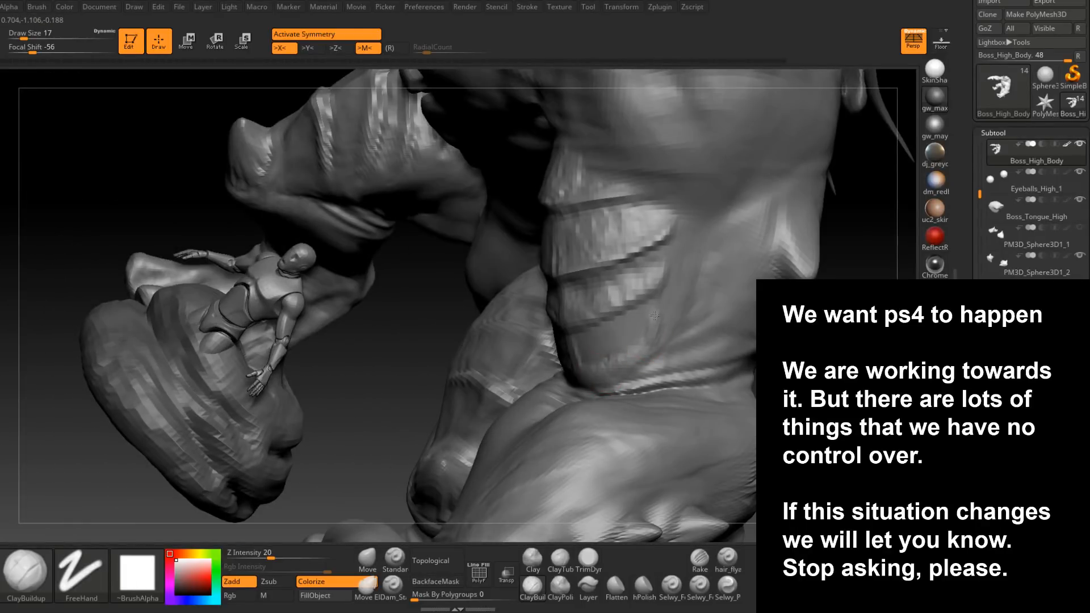
right_click_drag(574, 361, 496, 326)
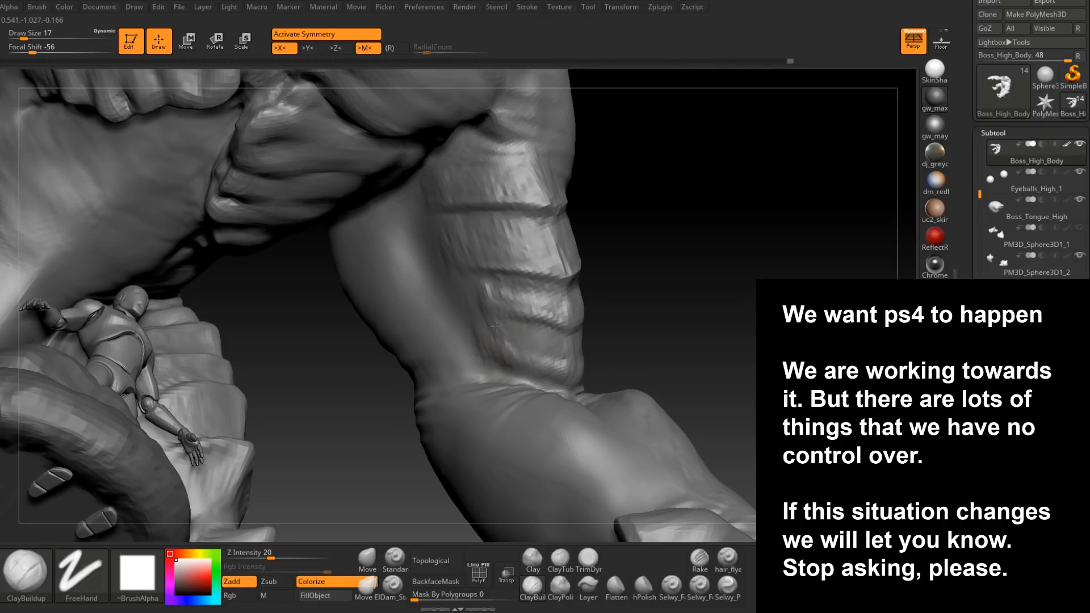
mouse_move(520, 337)
right_mouse_down()
mouse_move(584, 359)
mouse_move(648, 322)
right_mouse_up()
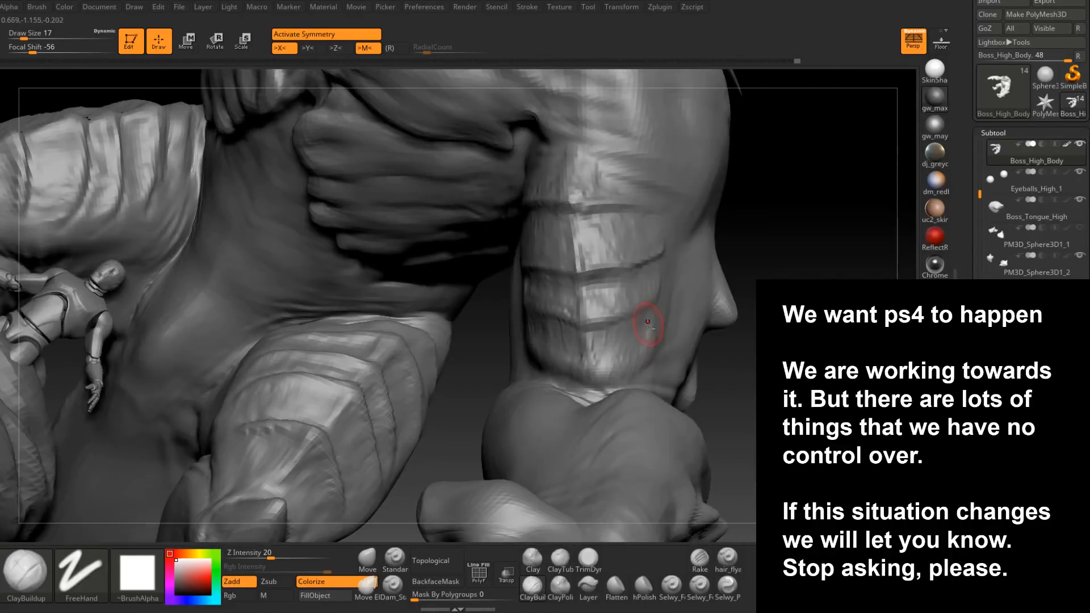
- Carve the crease between the third and fourth upper-arm plates with Dam_Standard at size 11
left_click(393, 586)
right_click_drag(483, 489, 595, 407, "ctrl")
key("space")
mouse_move(628, 329)
left_mouse_down()
mouse_move(642, 319)
mouse_move(585, 336)
left_mouse_up()
mouse_move(566, 344)
right_mouse_down()
mouse_move(625, 321)
mouse_move(535, 336)
right_mouse_up()
left_click_drag(500, 341, 565, 337)
mouse_move(565, 336)
right_mouse_down()
mouse_move(536, 380)
mouse_move(591, 244)
mouse_move(597, 319)
mouse_move(553, 334)
right_mouse_up()
left_click_drag(459, 308, 559, 333)
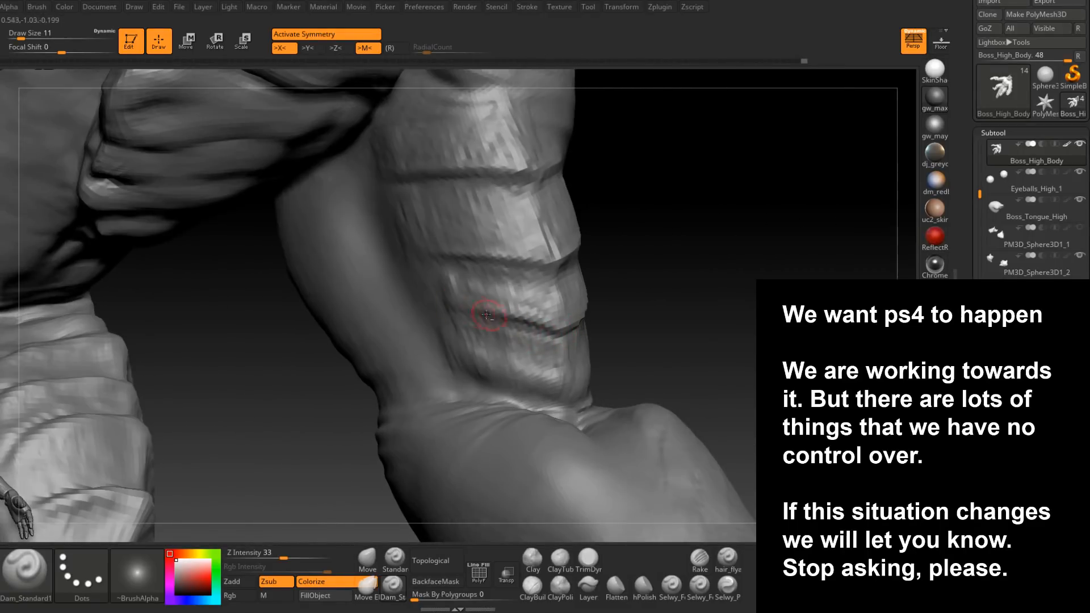
right_click_drag(578, 338, 555, 339)
left_click_drag(549, 338, 455, 319)
mouse_move(510, 355)
right_mouse_down()
mouse_move(500, 352)
mouse_move(488, 513)
right_mouse_up()
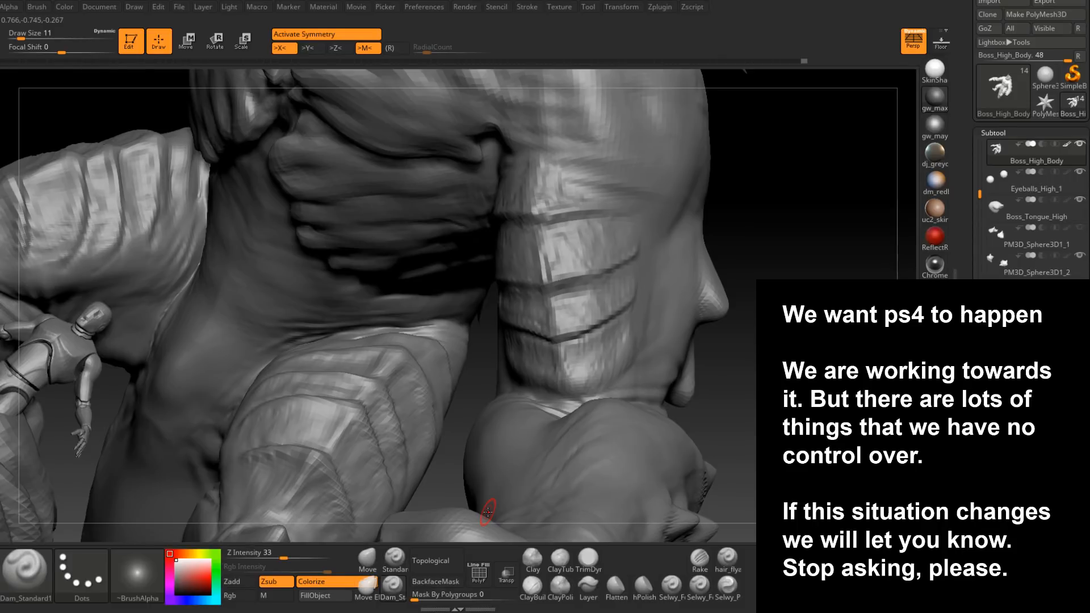
- Cut a sharp crease along the fourth plate's lower and outer edges, just above the elbow, with Dam_Standard
right_click_drag(487, 513, 623, 375)
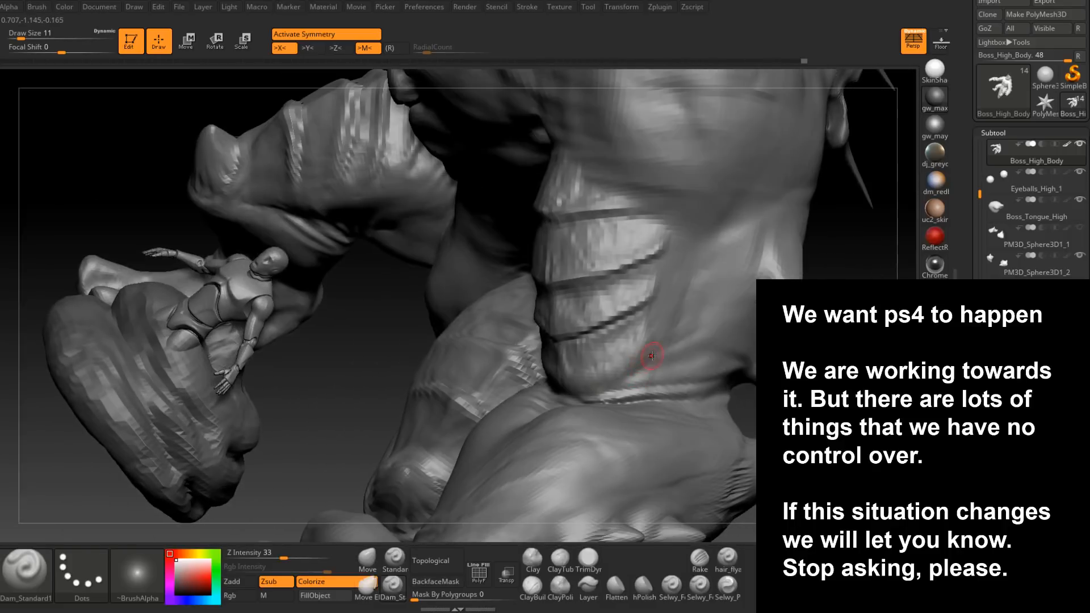
left_click_drag(623, 375, 556, 399)
right_click_drag(556, 400, 615, 375)
mouse_move(616, 375)
left_mouse_down()
mouse_move(565, 393)
mouse_move(643, 358)
left_mouse_up()
right_click_drag(643, 358, 622, 369)
left_click_drag(550, 393, 632, 329)
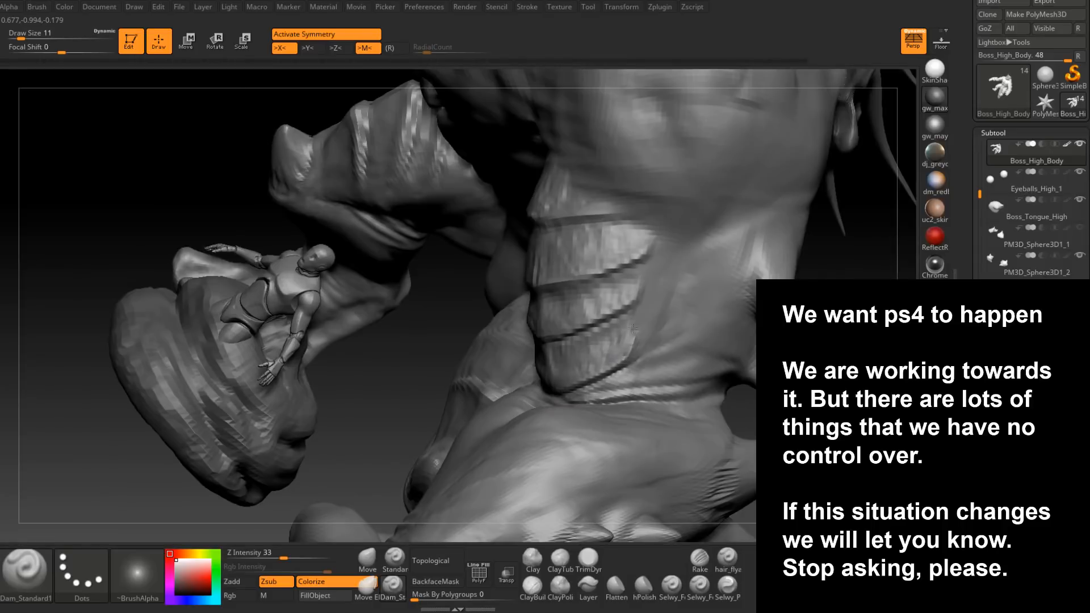
mouse_move(621, 360)
right_mouse_down()
mouse_move(530, 346)
mouse_move(575, 393)
right_mouse_up()
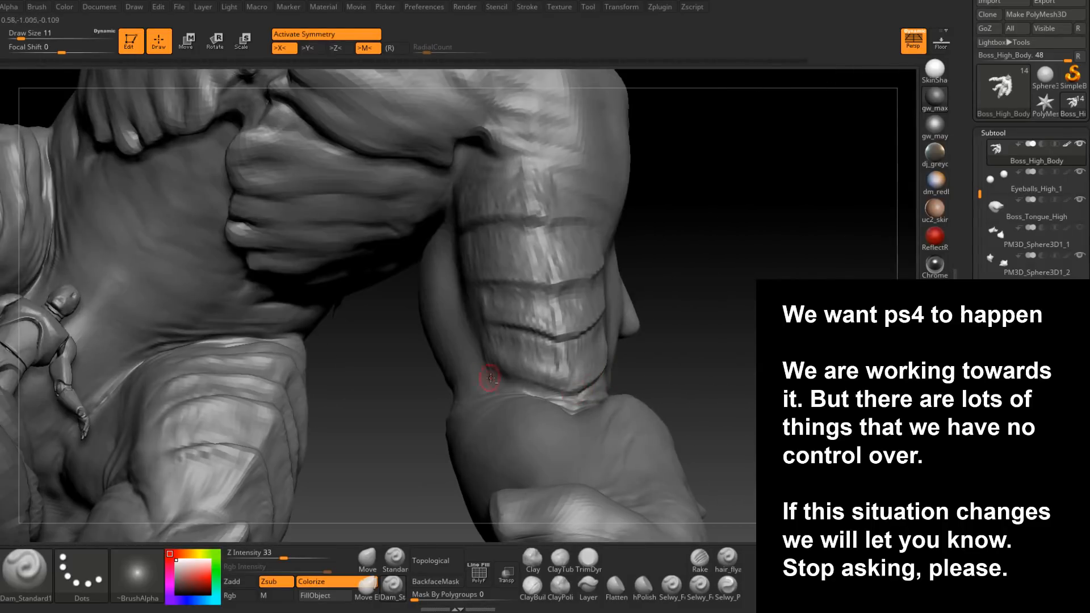
right_click_drag(490, 378, 565, 390)
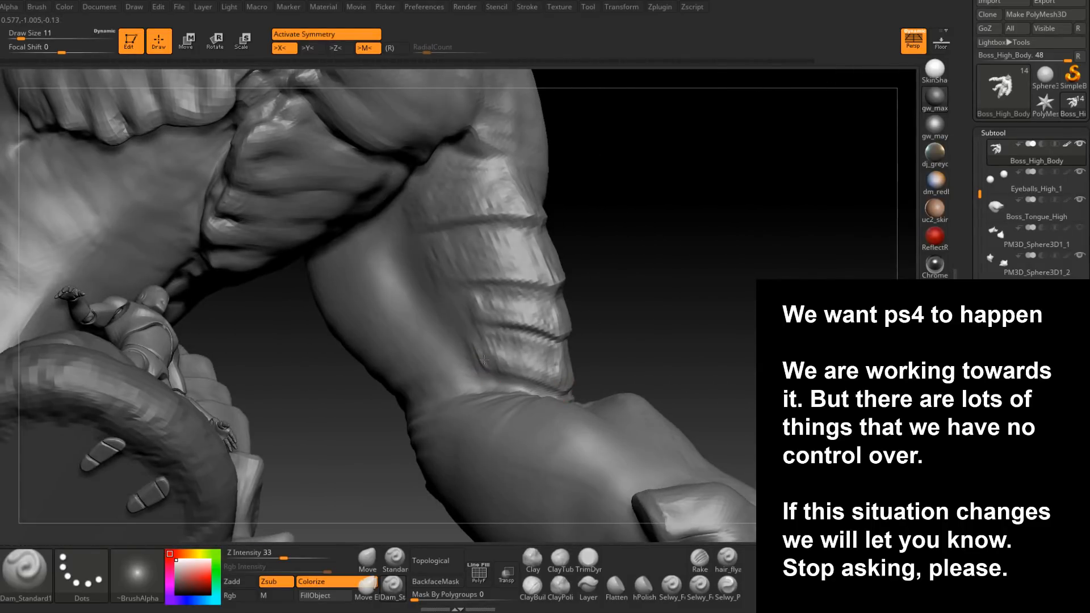
mouse_move(540, 390)
right_mouse_down()
mouse_move(511, 365)
mouse_move(550, 360)
mouse_move(621, 381)
mouse_move(632, 418)
mouse_move(652, 408)
right_mouse_up()
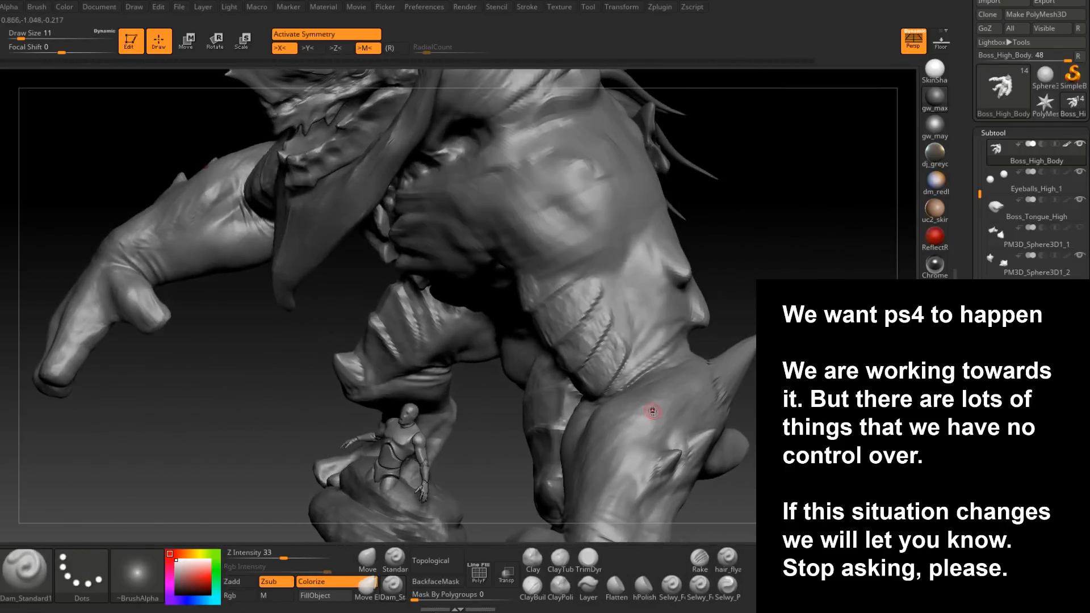
right_click_drag(609, 344, 598, 381)
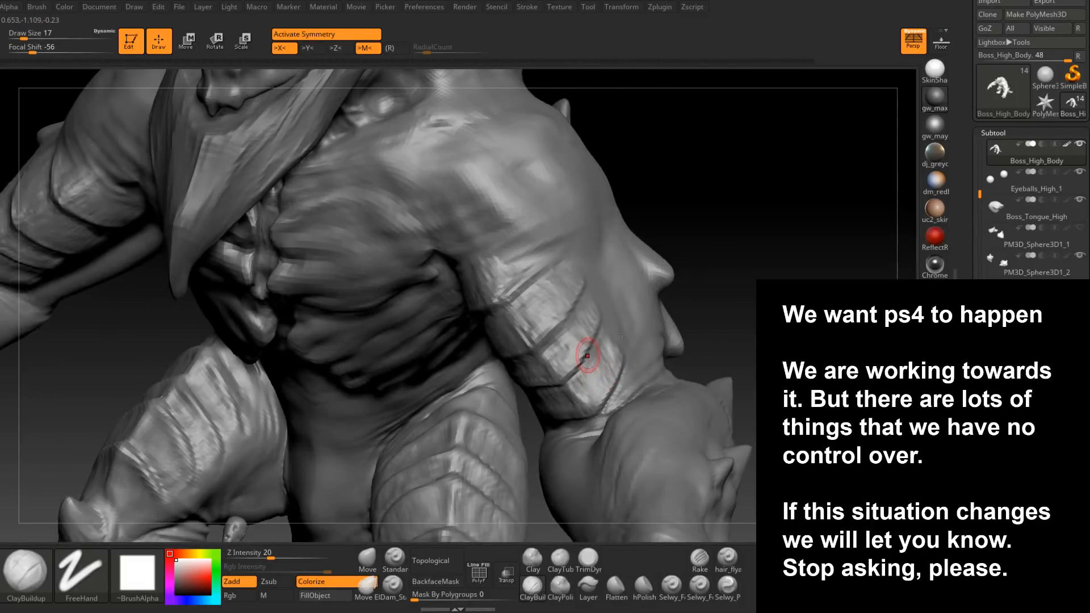
- Deepen the crease under the second upper-arm plate with Dam_Standard at size 17 and smooth its inner end
left_click(390, 585)
mouse_move(583, 286)
right_mouse_down("ctrl")
mouse_move(579, 328)
mouse_move(567, 324)
mouse_move(585, 299)
right_mouse_up("ctrl")
right_click_drag(530, 352, 553, 335)
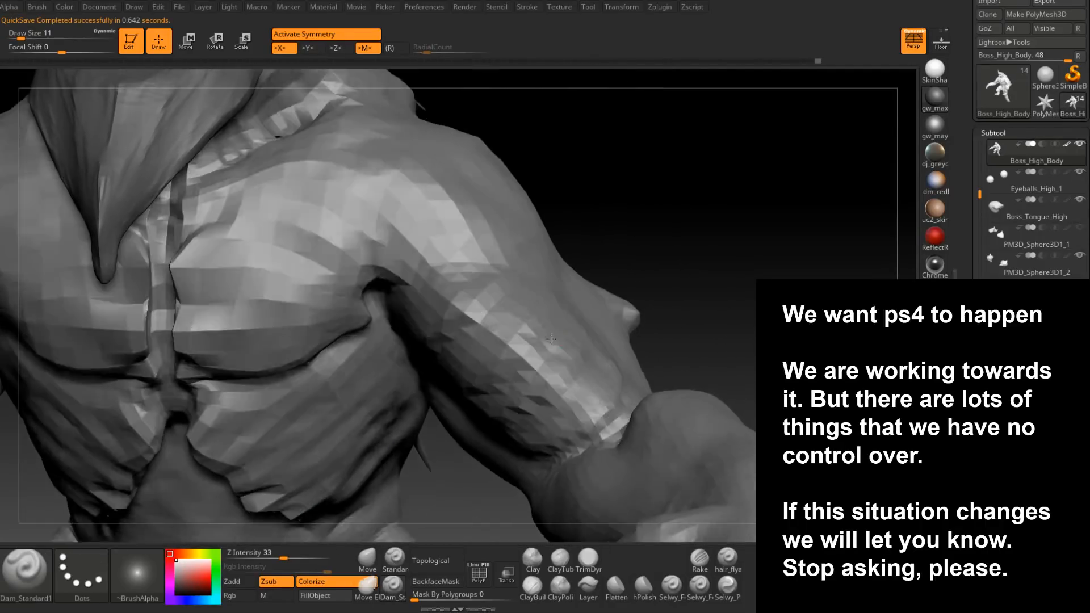
left_click_drag(557, 320, 523, 361)
right_click_drag(506, 375, 522, 361)
left_click_drag(523, 362, 460, 401)
mouse_move(459, 402)
right_mouse_down()
mouse_move(466, 412)
mouse_move(506, 364)
right_mouse_up()
left_click_drag(523, 359, 441, 415)
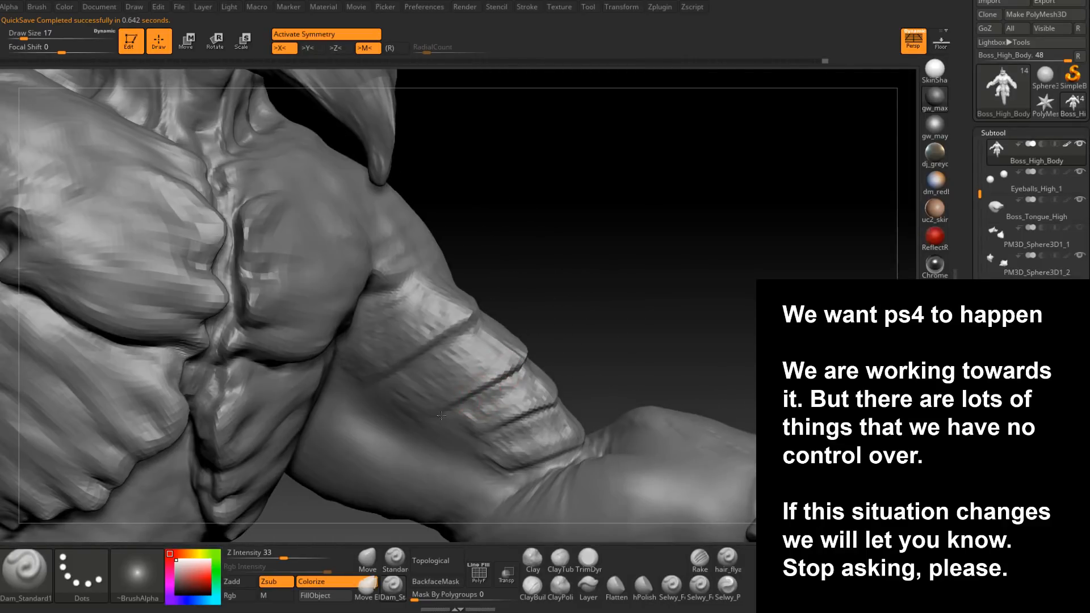
right_click_drag(422, 412, 445, 396)
left_click_drag(430, 392, 410, 399, "shift")
mouse_move(489, 397)
right_mouse_down()
mouse_move(449, 403)
mouse_move(478, 370)
mouse_move(440, 369)
mouse_move(485, 340)
mouse_move(518, 430)
mouse_move(474, 425)
mouse_move(515, 378)
mouse_move(513, 354)
mouse_move(528, 396)
right_mouse_up()
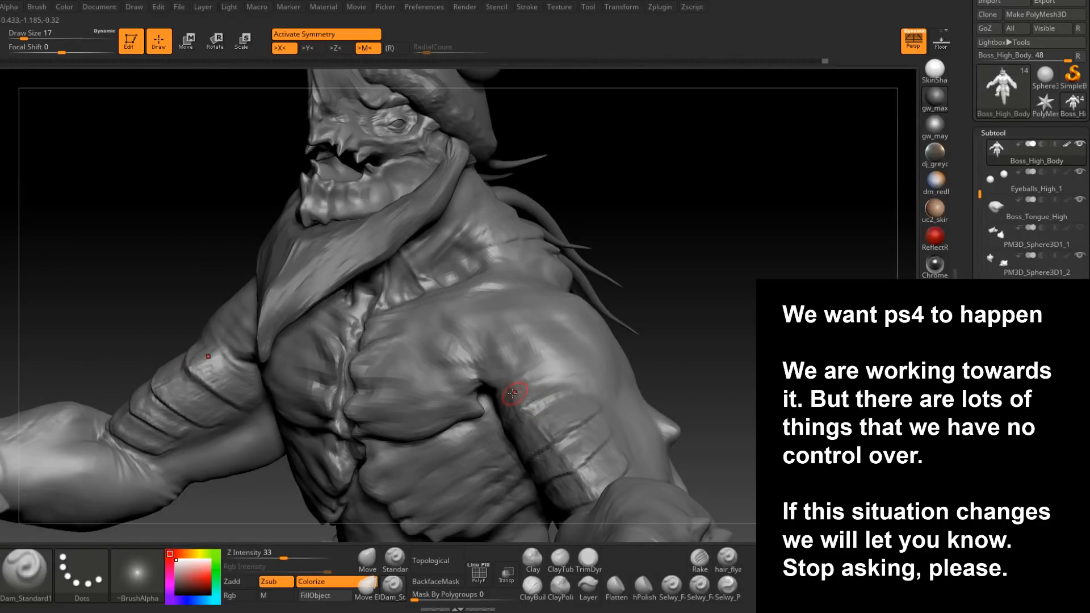
- Build up the pectoral and upper chest muscles with ClayBuildup at size 29, then 22
right_click_drag(513, 393, 515, 398)
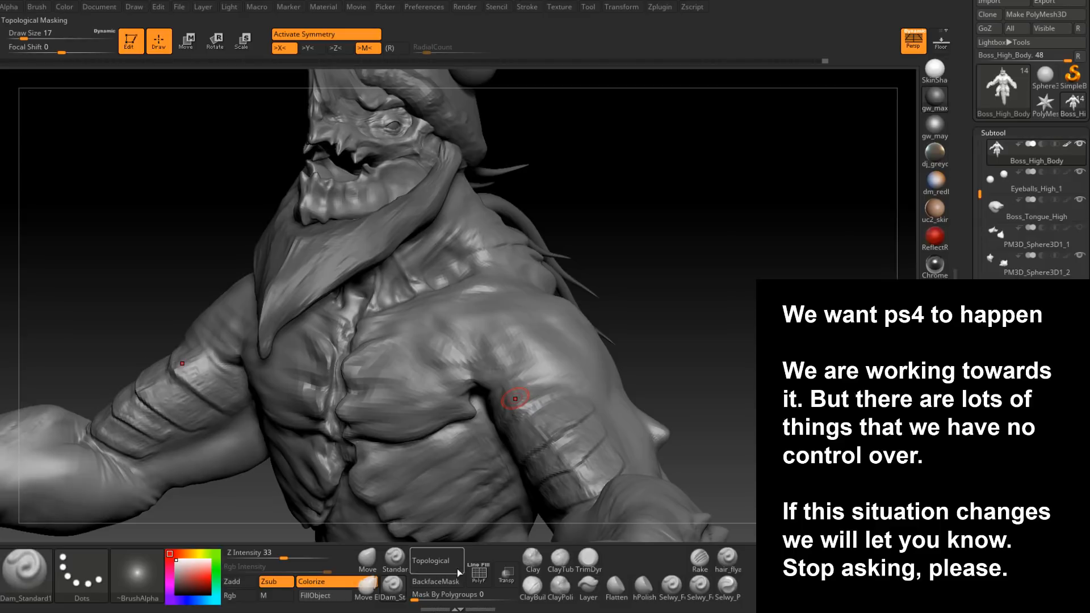
left_click(532, 588)
mouse_move(466, 426)
right_mouse_down("ctrl")
mouse_move(438, 404)
mouse_move(461, 393)
right_mouse_up("ctrl")
key("space")
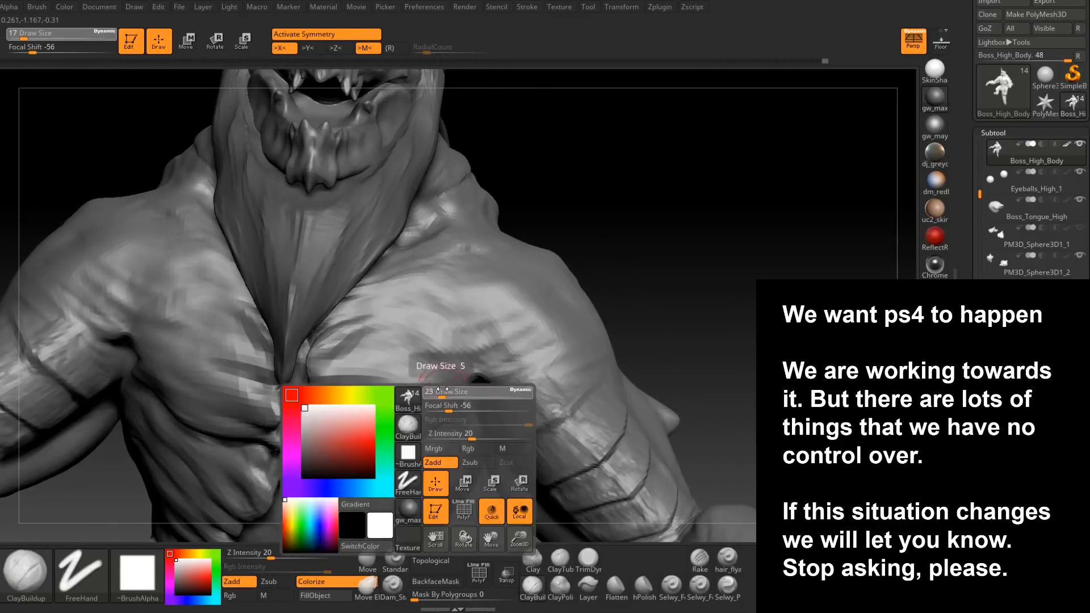
left_click_drag(435, 393, 441, 393)
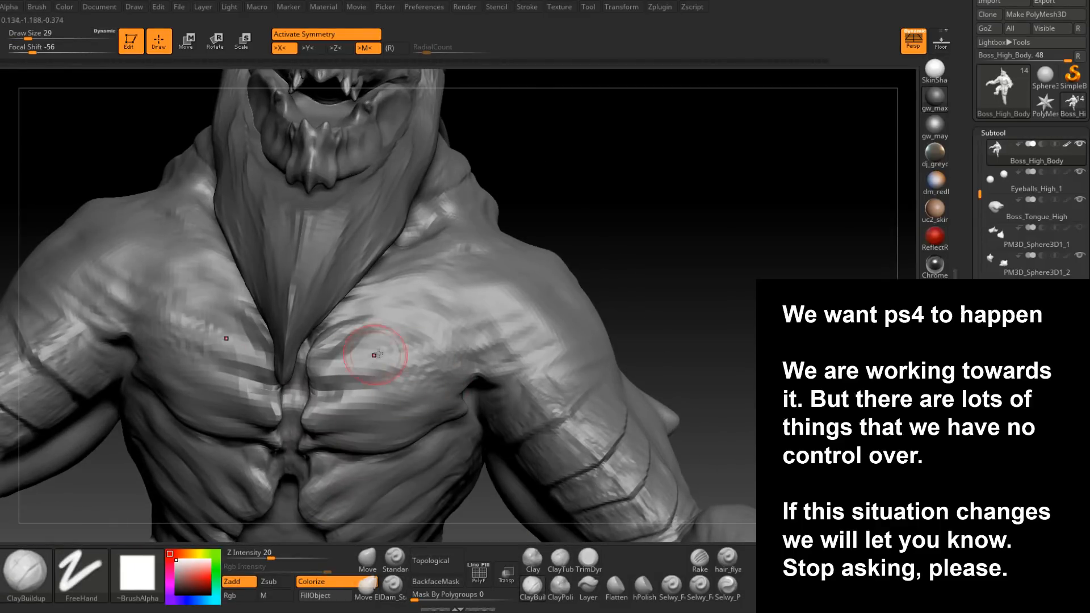
right_click_drag(365, 355, 423, 373)
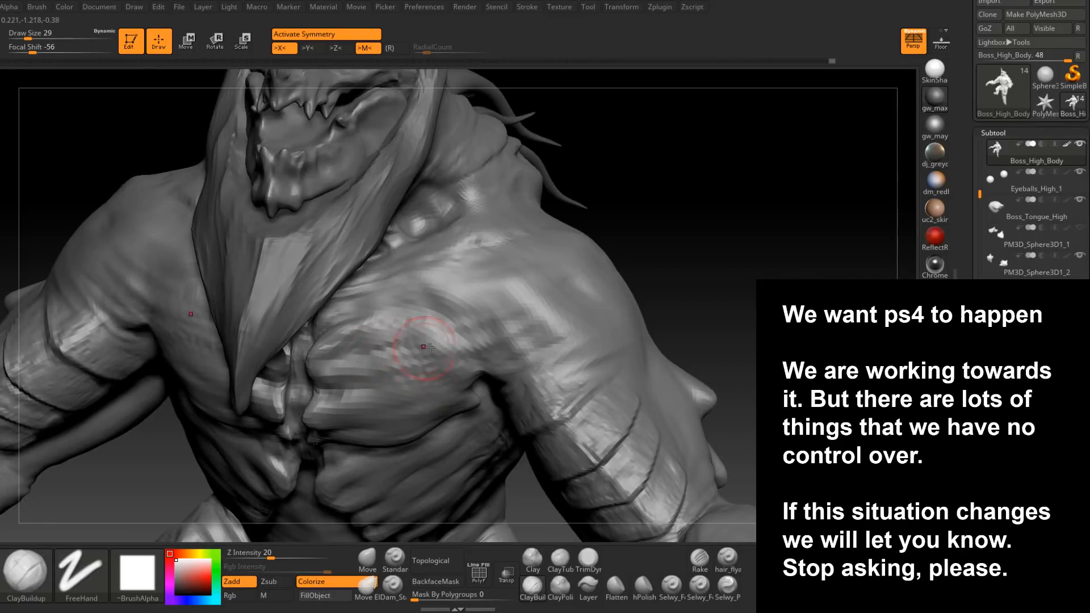
mouse_move(387, 396)
right_mouse_down()
mouse_move(410, 380)
mouse_move(421, 348)
mouse_move(433, 375)
mouse_move(436, 346)
mouse_move(494, 363)
mouse_move(431, 360)
mouse_move(414, 335)
mouse_move(394, 354)
right_mouse_up()
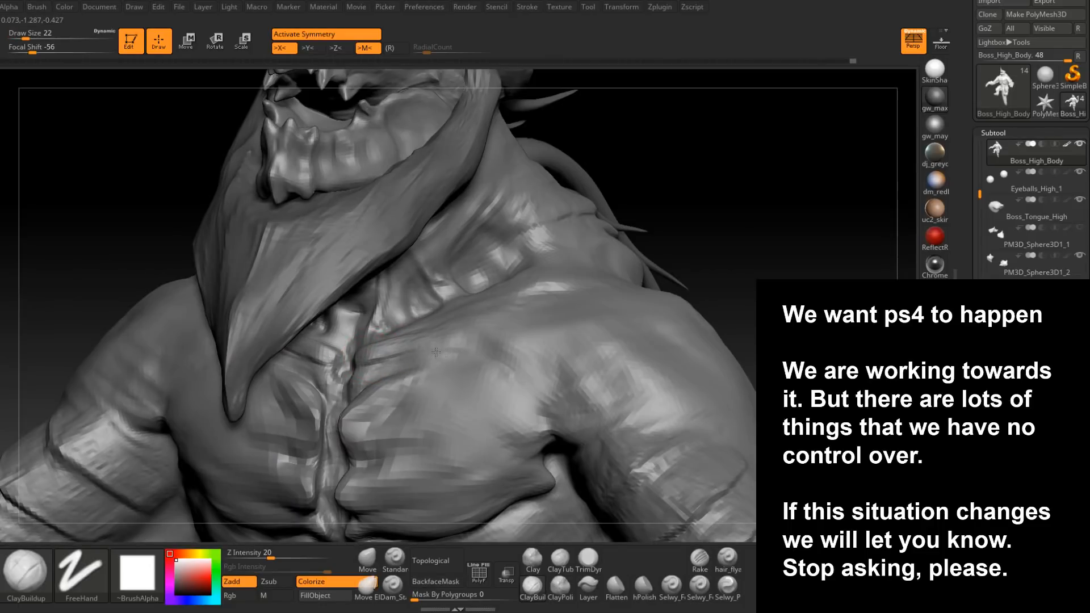
mouse_move(444, 362)
right_mouse_down()
mouse_move(430, 357)
mouse_move(488, 339)
mouse_move(455, 352)
mouse_move(451, 342)
mouse_move(415, 363)
mouse_move(490, 395)
mouse_move(498, 365)
mouse_move(560, 329)
mouse_move(645, 308)
right_mouse_up()
mouse_move(673, 363)
right_mouse_down()
mouse_move(633, 402)
mouse_move(633, 369)
right_mouse_up()
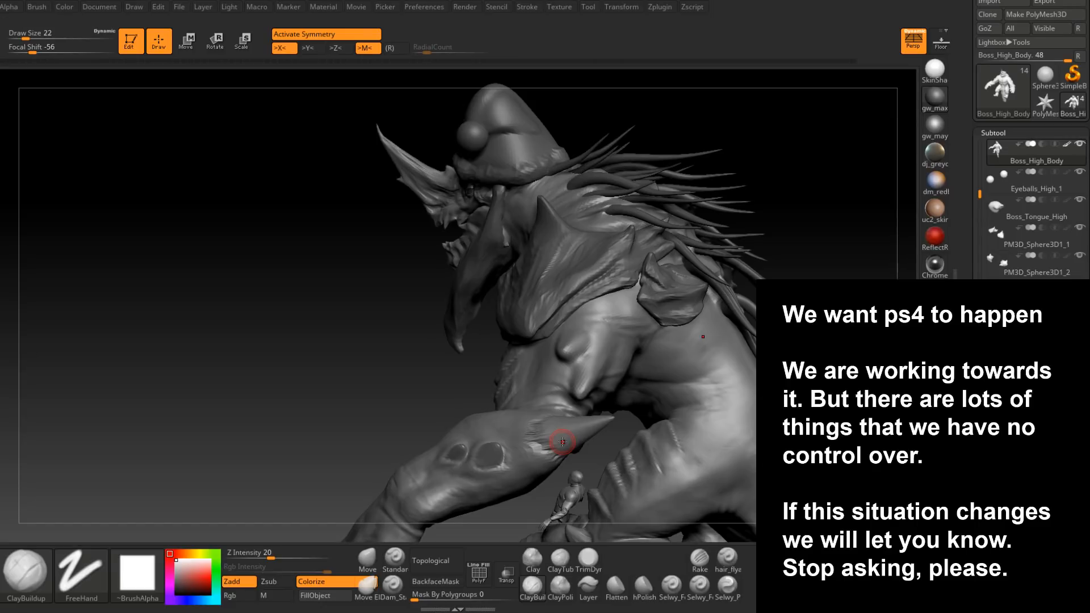
- Crease around the upper spike on the outer upper arm with Dam_Standard, then build up its base with ClayBuildup at size 17
mouse_move(567, 343)
right_mouse_down()
mouse_move(586, 356)
mouse_move(568, 372)
mouse_move(547, 341)
mouse_move(530, 438)
right_mouse_up()
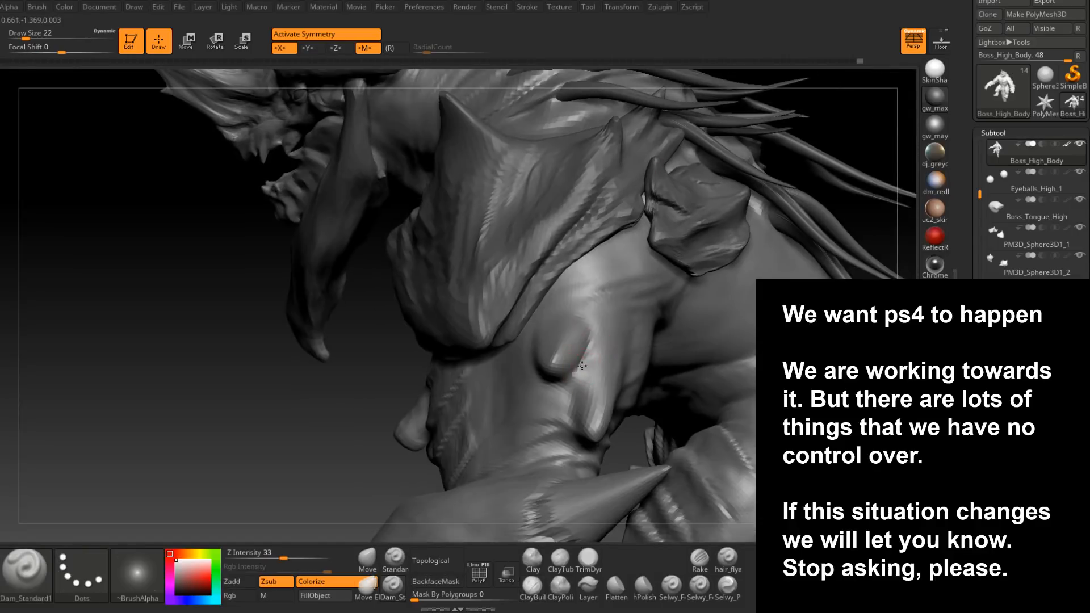
mouse_move(568, 375)
right_mouse_down("ctrl")
mouse_move(534, 375)
mouse_move(534, 340)
mouse_move(559, 349)
mouse_move(506, 327)
right_mouse_up("ctrl")
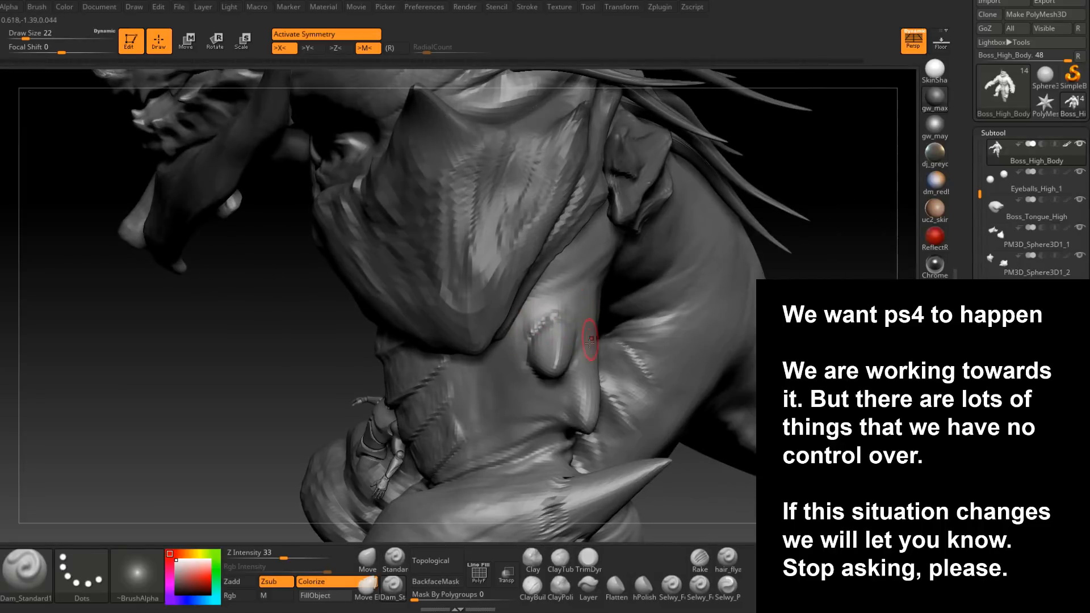
left_click(533, 588)
mouse_move(585, 335)
right_mouse_down()
mouse_move(550, 316)
mouse_move(561, 312)
right_mouse_up()
key("space")
mouse_move(566, 316)
left_mouse_down()
mouse_move(569, 308)
mouse_move(580, 323)
left_mouse_up()
right_click_drag(596, 338, 582, 322)
key("space")
left_click_drag(585, 324, 582, 323)
right_click_drag(579, 330, 578, 345, "ctrl")
left_click_drag(570, 302, 567, 336)
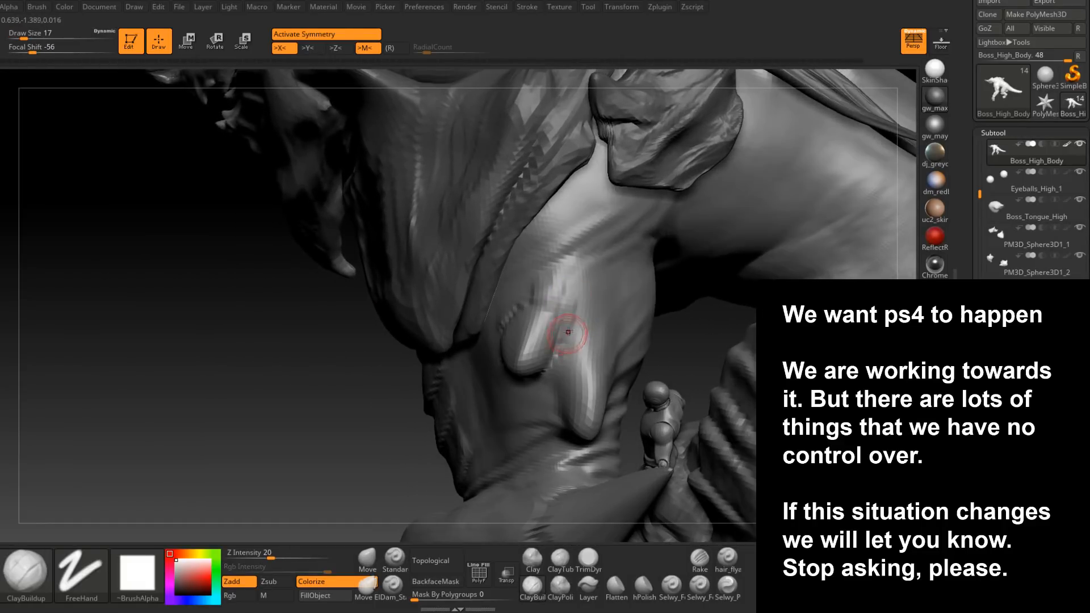
- Raise skin around the top and sides of the upper spike with ClayBuildup at size 20
right_click_drag(566, 338, 563, 344)
right_click_drag(509, 311, 515, 299)
left_click_drag(516, 300, 526, 297)
key("]")
mouse_move(492, 341)
right_mouse_down()
mouse_move(506, 333)
mouse_move(530, 347)
right_mouse_up()
left_click_drag(531, 326, 524, 343)
right_click_drag(495, 344, 522, 349)
left_click_drag(522, 351, 517, 351)
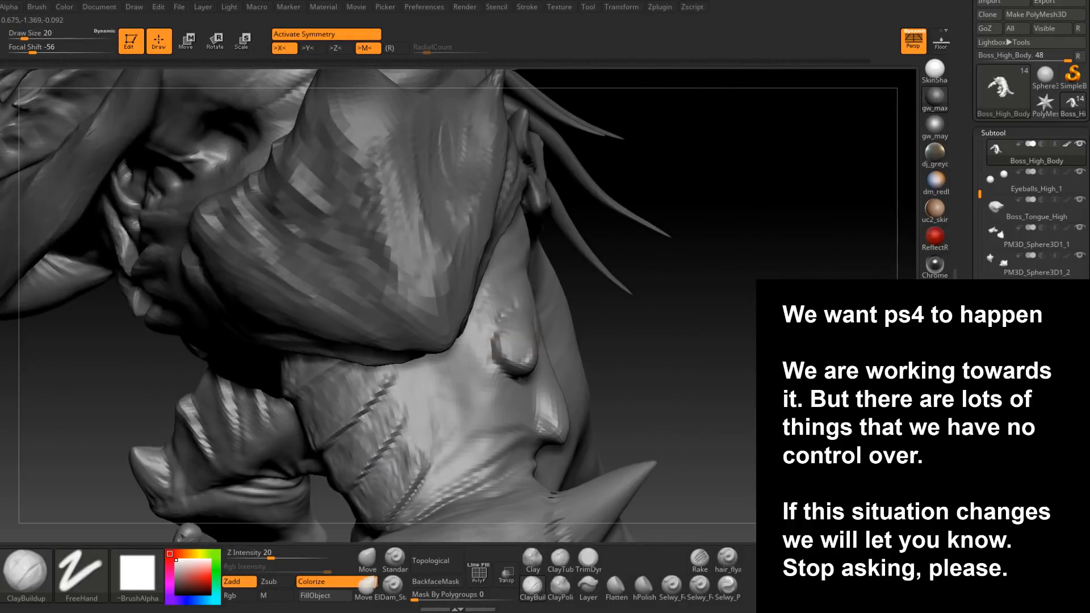
mouse_move(514, 350)
right_mouse_down()
mouse_move(543, 361)
mouse_move(551, 340)
right_mouse_up()
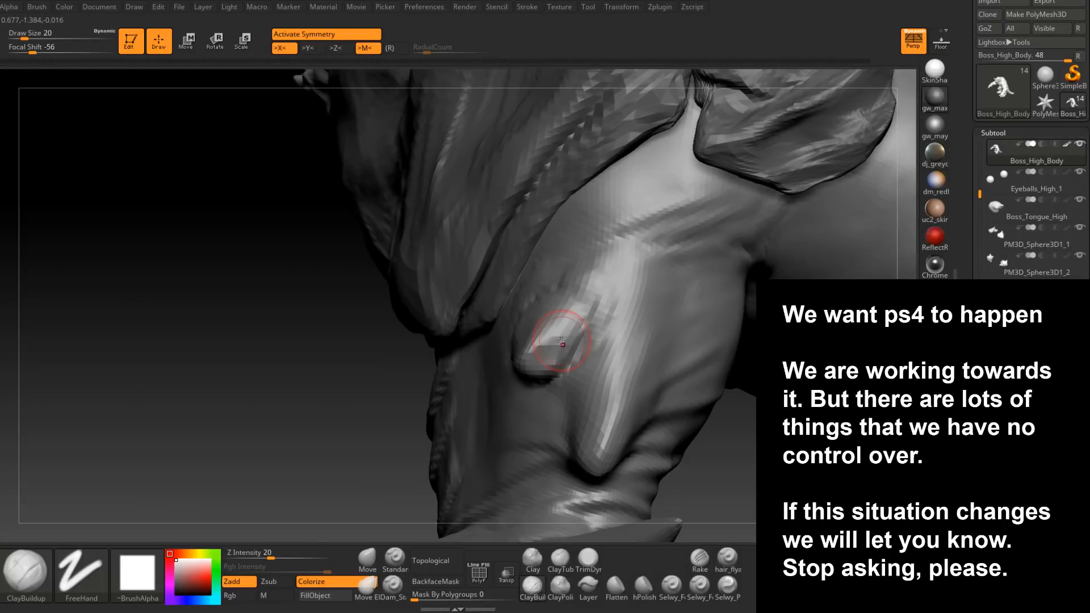
- Sharpen the upper spike and build up the ridge leading into the lower spike with ClayBuildup, ending at size 22
mouse_move(561, 343)
right_mouse_down()
mouse_move(534, 380)
mouse_move(480, 361)
mouse_move(519, 322)
mouse_move(574, 309)
mouse_move(556, 349)
right_mouse_up()
key("bracketleft")
left_click_drag(558, 348, 505, 323)
mouse_move(516, 351)
right_mouse_down()
mouse_move(584, 336)
mouse_move(585, 306)
mouse_move(603, 306)
mouse_move(550, 384)
mouse_move(623, 298)
right_mouse_up()
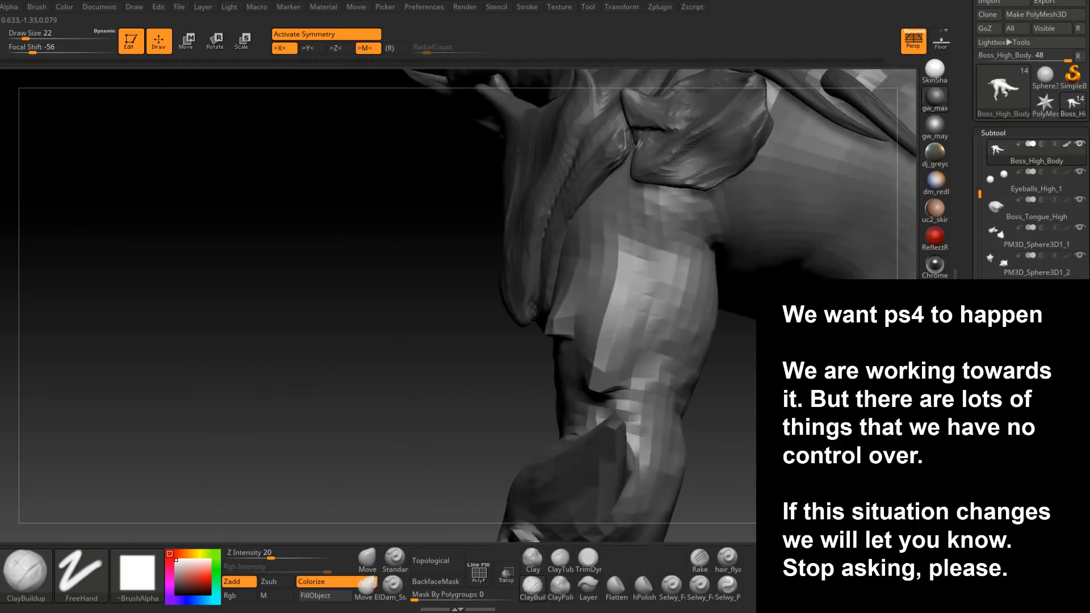
left_click_drag(623, 303, 638, 307)
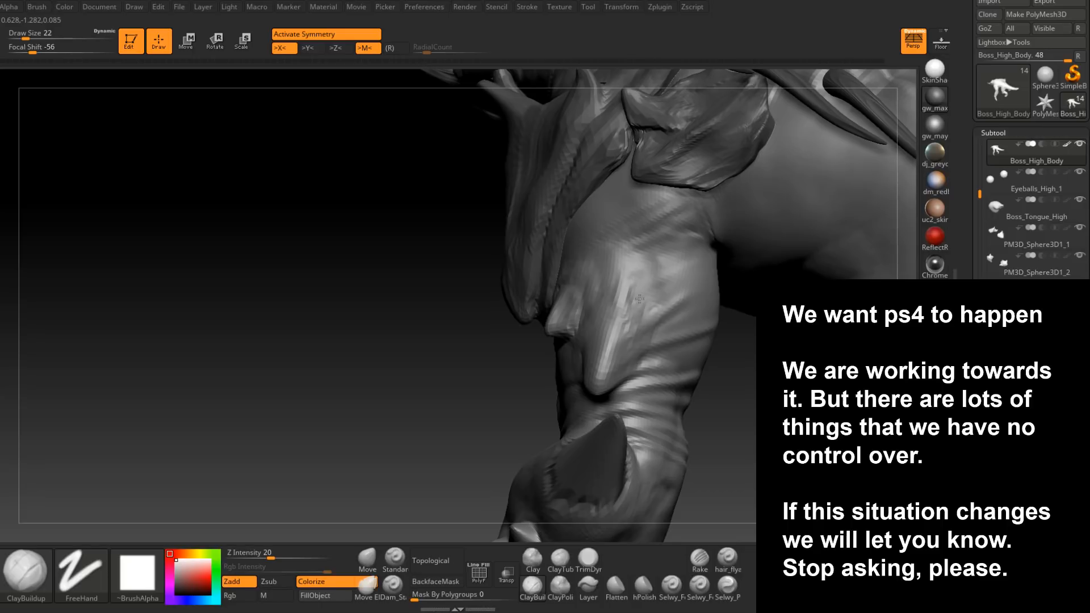
right_click_drag(639, 299, 575, 301)
- Carve a crease around the base of the lower upper-arm spike with Dam_Standard at size 14
key("space")
left_click_drag(574, 311, 575, 310)
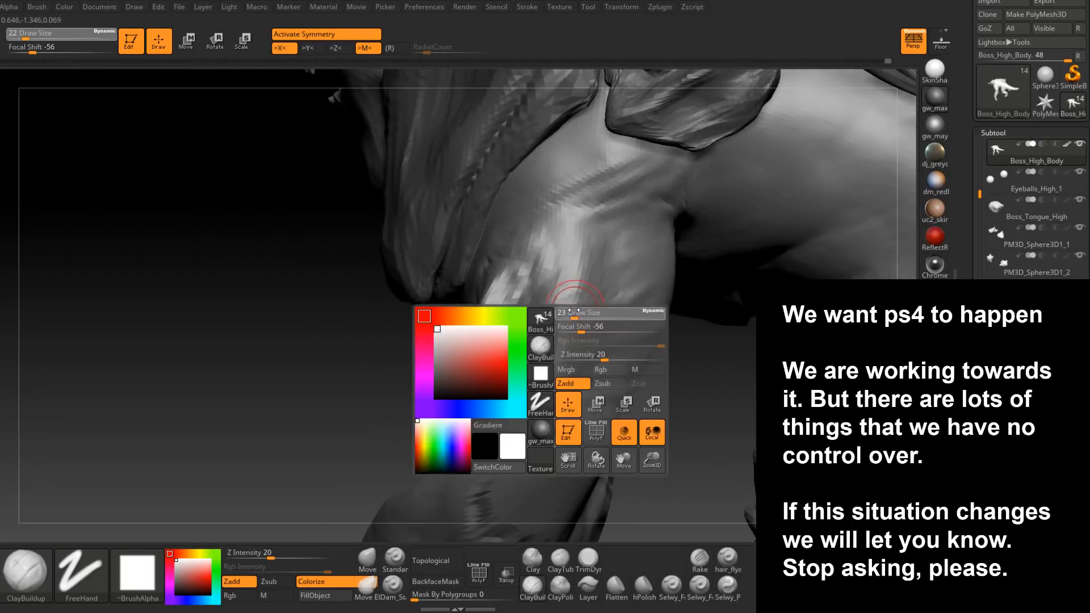
key("b")
key("d")
key("s")
key("space")
left_click_drag(575, 311, 558, 310)
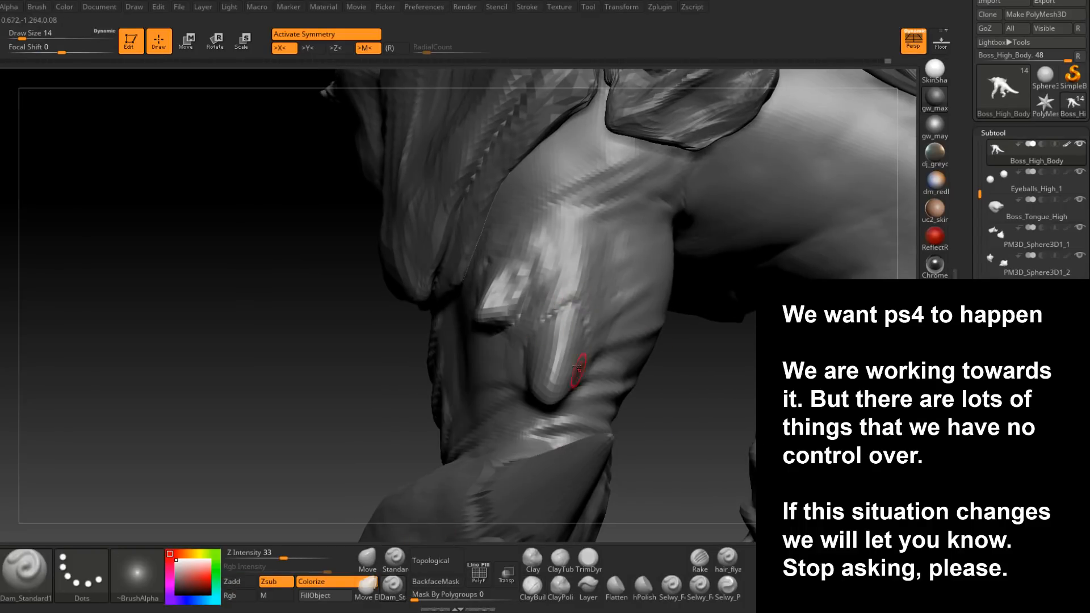
right_click_drag(578, 367, 600, 335)
right_click_drag(596, 382, 574, 361)
- Build raised ridges on the lower spike and around its base with ClayBuildup at size 14, then 17
left_click(533, 589)
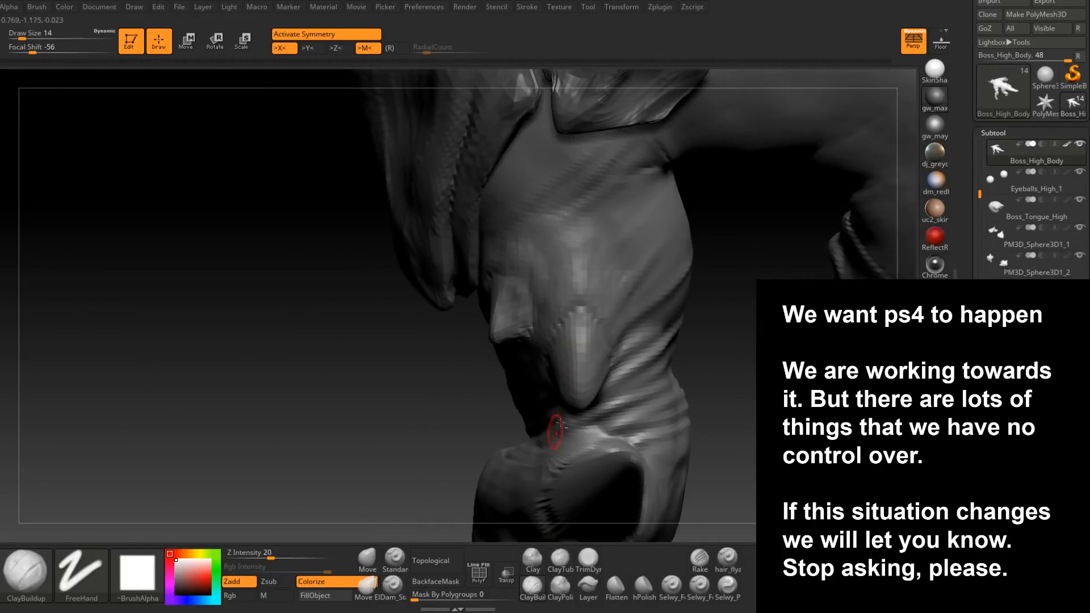
right_click_drag(555, 426, 531, 392)
mouse_move(535, 304)
left_mouse_down()
mouse_move(536, 348)
mouse_move(557, 317)
left_mouse_up()
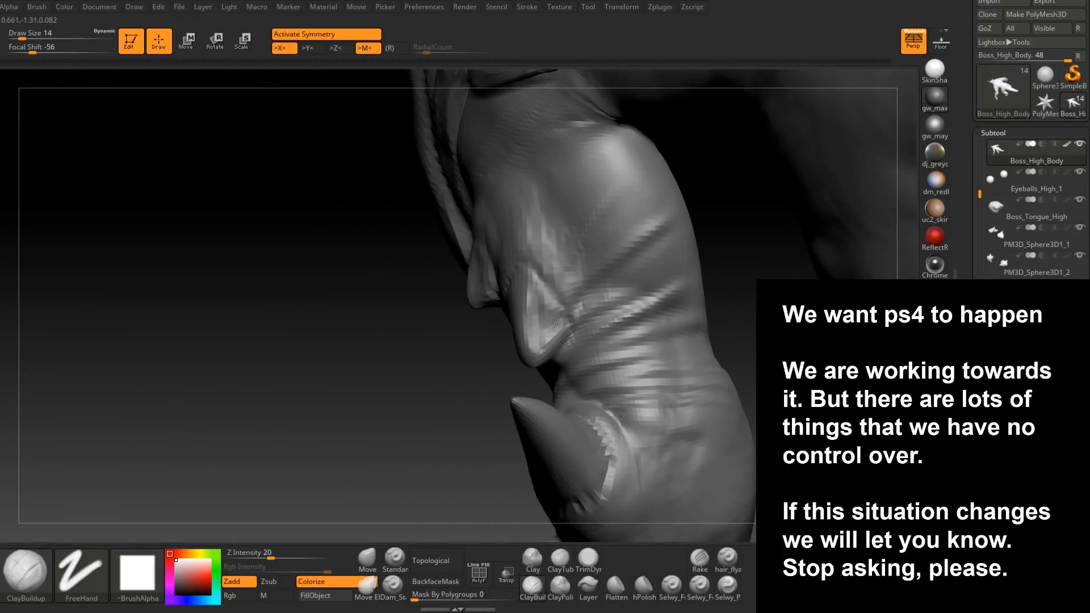
right_click_drag(538, 349, 571, 352)
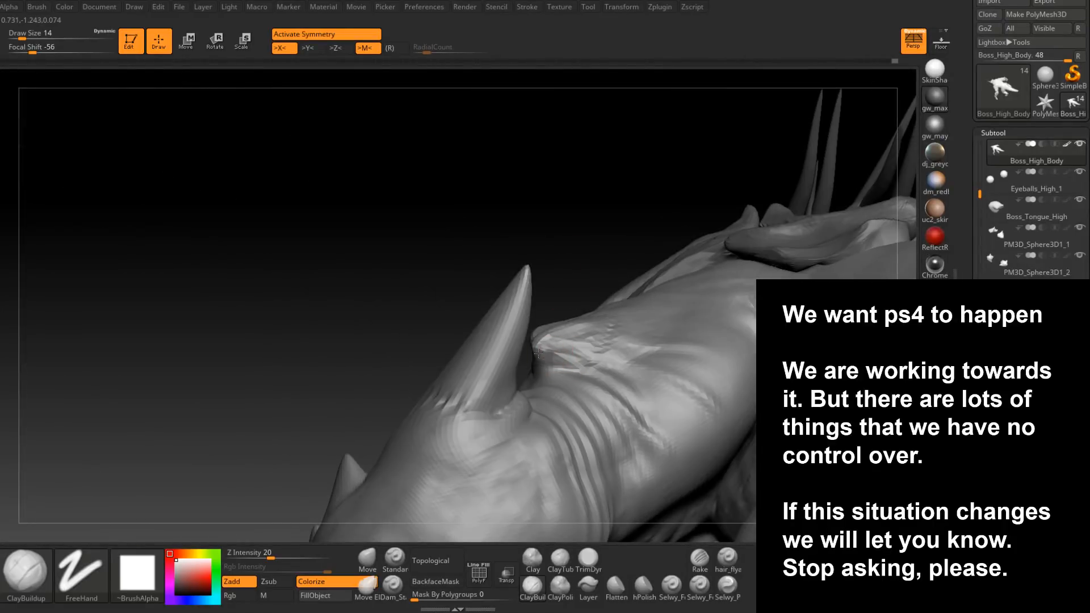
mouse_move(544, 356)
right_mouse_down()
mouse_move(548, 346)
mouse_move(544, 365)
mouse_move(562, 366)
mouse_move(538, 351)
mouse_move(562, 354)
right_mouse_up()
key("space")
left_click_drag(562, 355, 565, 353)
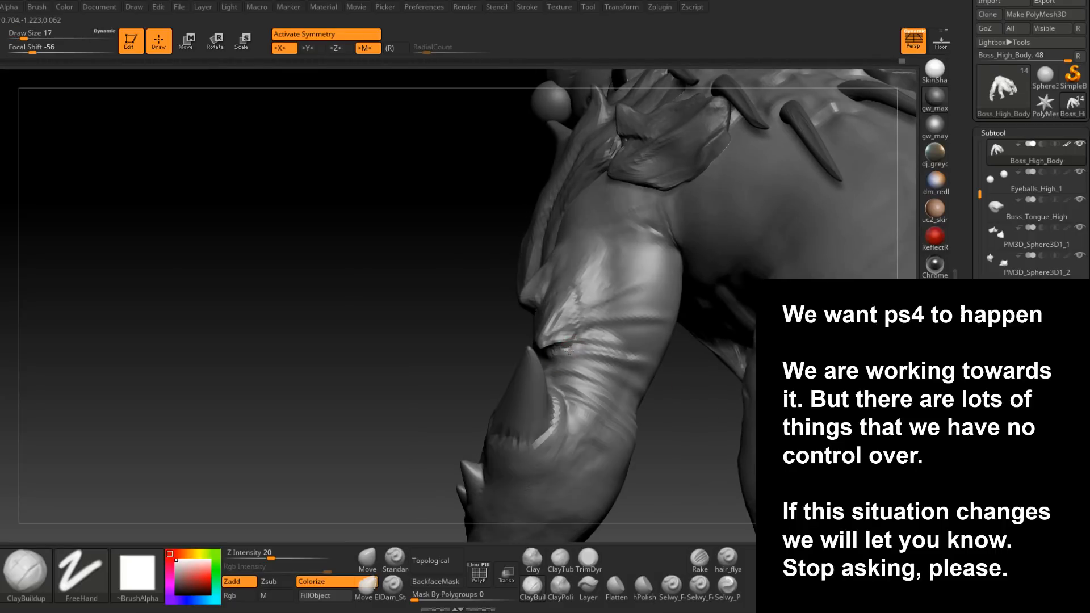
- Blend the lower spike's base into the skin above and beside it with ClayBuildup at size 25, then 22
right_click_drag(579, 278, 559, 365)
key("space")
left_click_drag(594, 288, 596, 289)
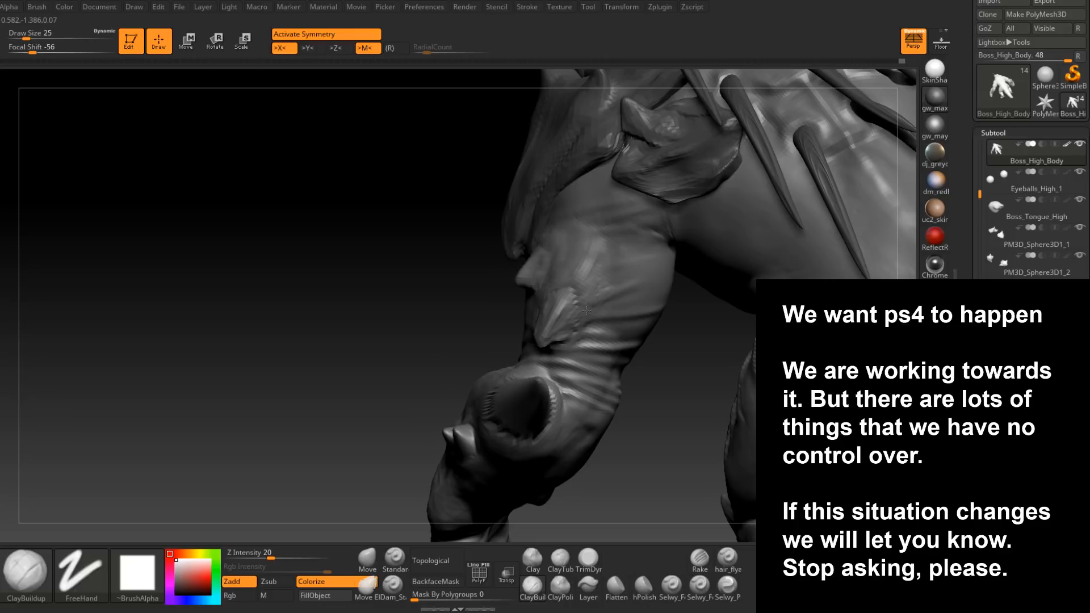
right_click_drag(589, 334, 592, 328)
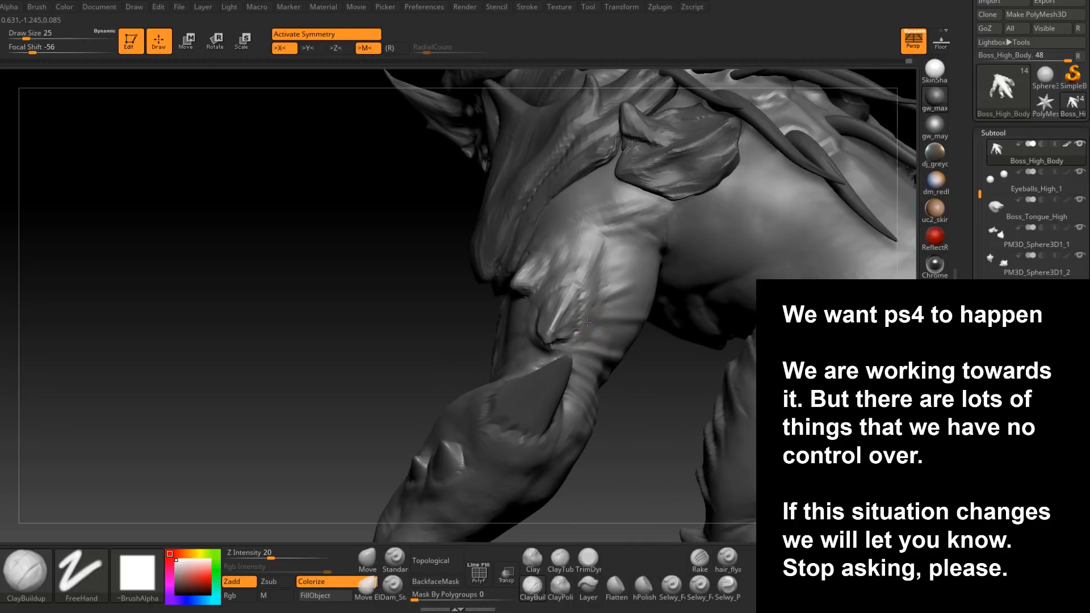
right_click_drag(591, 269, 591, 309)
key("space")
left_click_drag(589, 307, 586, 306)
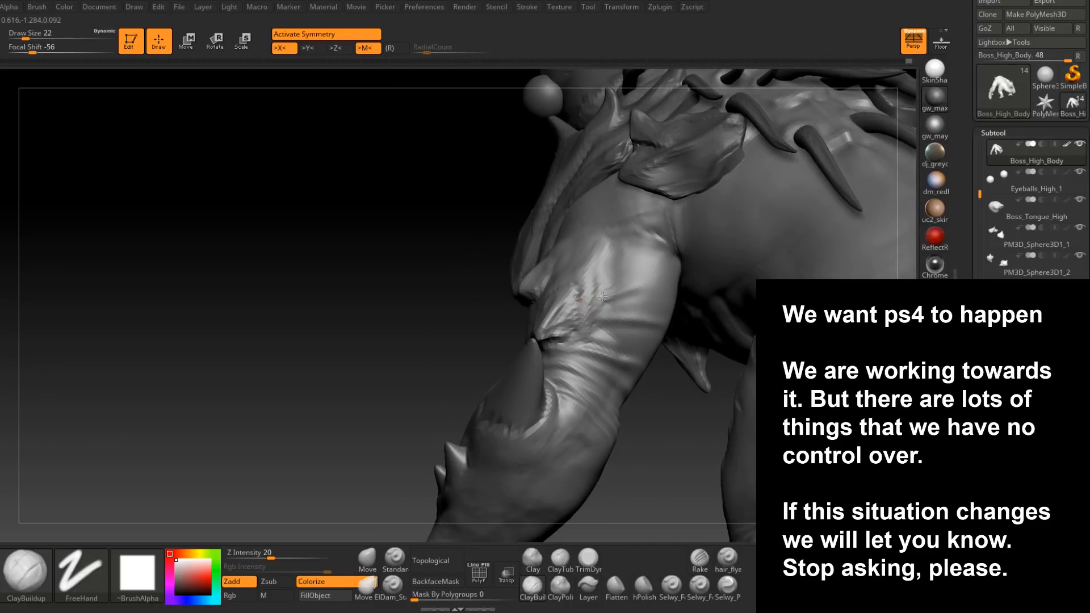
- Enlarge the ClayBuildup brush to size 31 and build up the arm surface beneath the two spikes
mouse_move(560, 348)
right_mouse_down()
mouse_move(583, 341)
mouse_move(549, 336)
mouse_move(555, 345)
mouse_move(543, 348)
mouse_move(515, 336)
mouse_move(528, 348)
right_mouse_up()
key("bracketright")
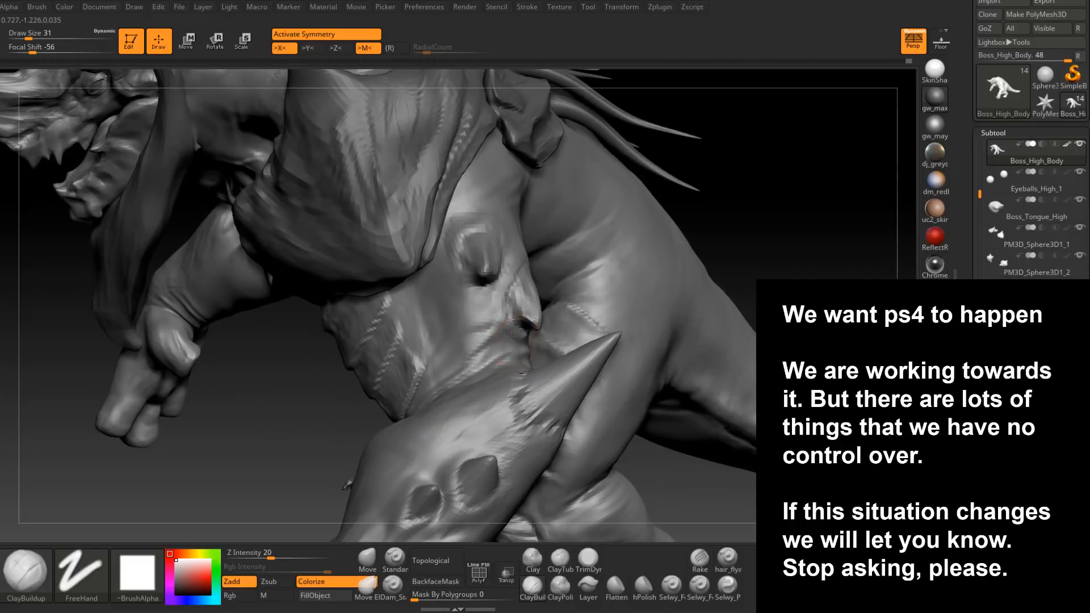
left_click_drag(474, 338, 495, 323)
mouse_move(494, 322)
right_mouse_down()
mouse_move(514, 354)
mouse_move(489, 360)
mouse_move(494, 369)
mouse_move(511, 363)
mouse_move(564, 261)
mouse_move(582, 309)
mouse_move(640, 224)
mouse_move(597, 369)
mouse_move(511, 482)
right_mouse_up()
- Reshape the lower upper-arm spike with the Move brush at size 23
left_click(368, 560)
mouse_move(600, 276)
right_mouse_down()
mouse_move(596, 301)
mouse_move(584, 285)
right_mouse_up()
right_click(585, 286)
key("space")
left_click_drag(585, 284, 583, 285)
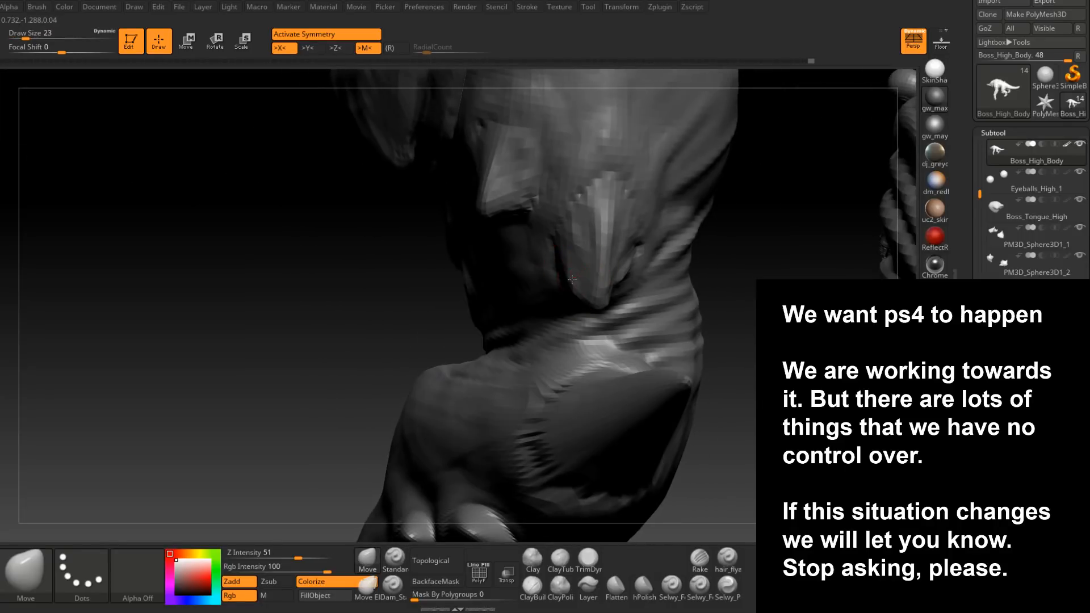
- Refine the shape of the lower upper-arm spike's tip and edges with the Move brush, reducing it to size 17
mouse_move(582, 281)
right_mouse_down()
mouse_move(590, 309)
mouse_move(579, 285)
right_mouse_up()
key("space")
left_click_drag(579, 284, 576, 284)
mouse_move(578, 282)
right_mouse_down()
mouse_move(588, 298)
mouse_move(576, 281)
mouse_move(584, 267)
mouse_move(607, 290)
right_mouse_up()
key("space")
left_click(583, 267)
key("space")
left_click_drag(601, 298, 599, 299)
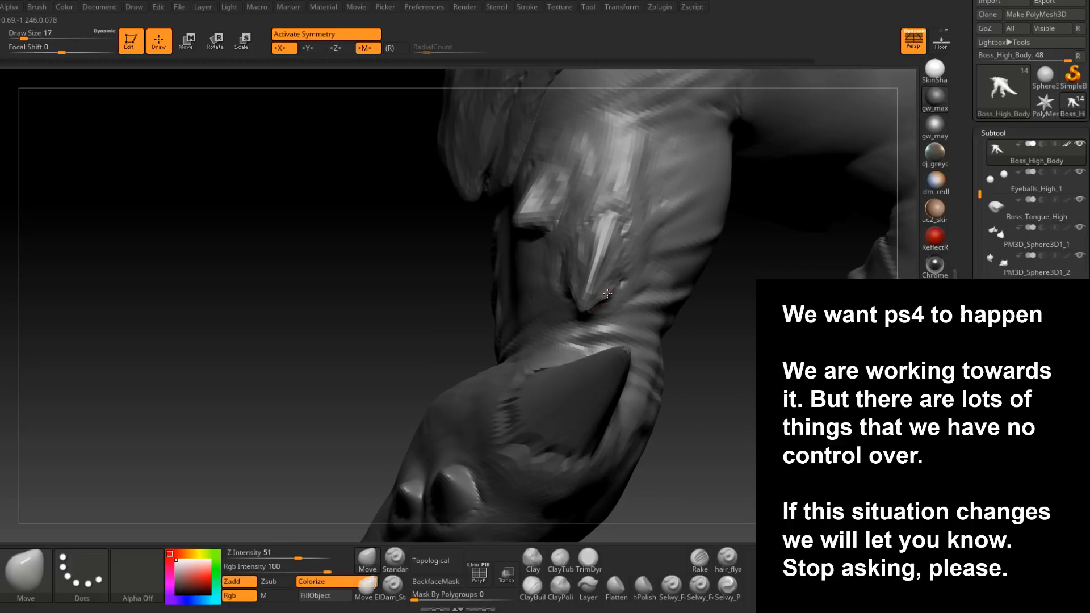
mouse_move(608, 293)
right_mouse_down()
mouse_move(575, 244)
mouse_move(609, 305)
mouse_move(601, 293)
mouse_move(637, 297)
mouse_move(632, 346)
right_mouse_up()
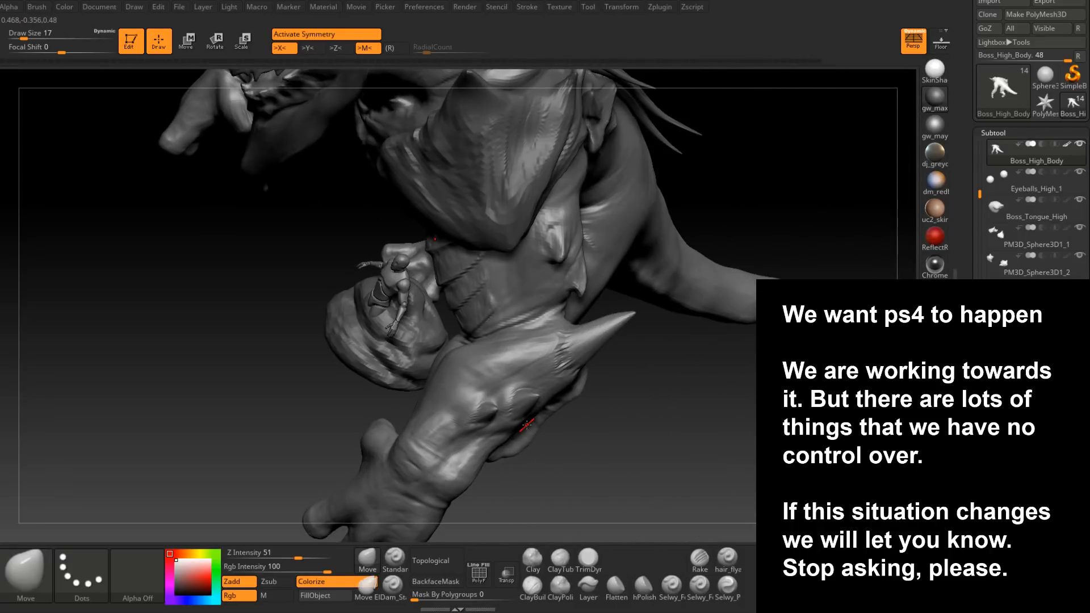
- Build up the skin beside the ends of the overlapping upper-arm plates with ClayBuildup at size 25
mouse_move(493, 301)
right_mouse_down()
mouse_move(508, 316)
mouse_move(525, 301)
mouse_move(528, 309)
right_mouse_up()
left_click(532, 584)
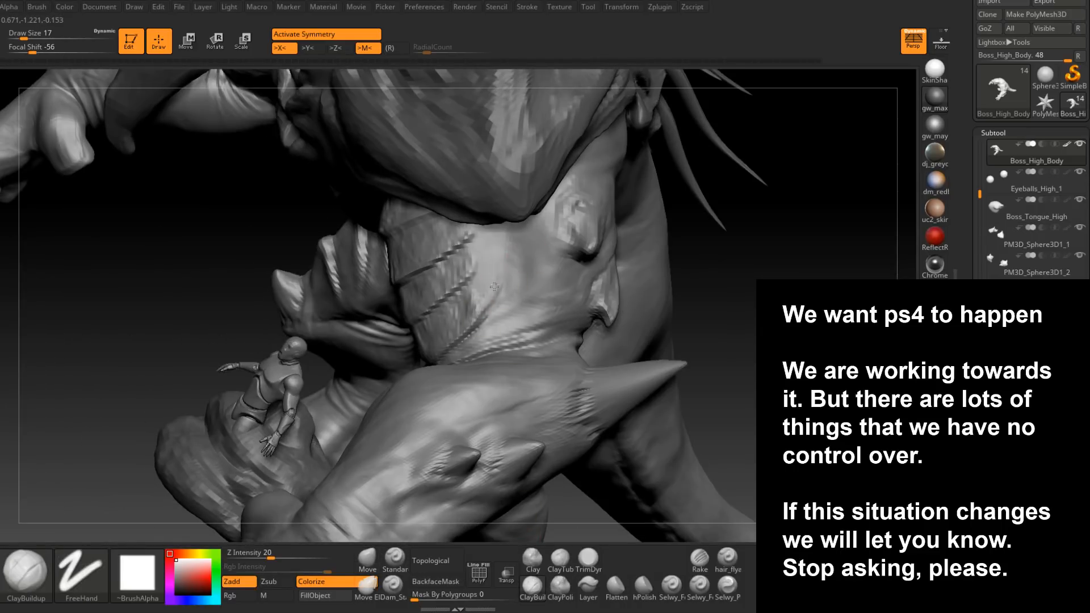
right_click_drag(470, 296, 458, 278)
key("space")
left_click_drag(487, 292, 489, 291)
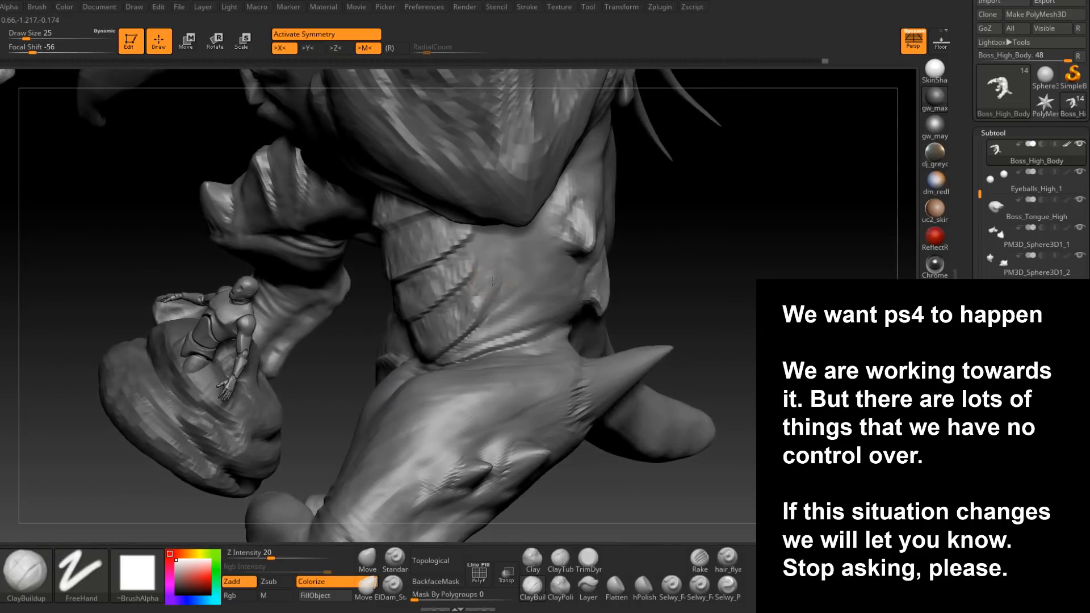
right_click_drag(476, 296, 462, 311)
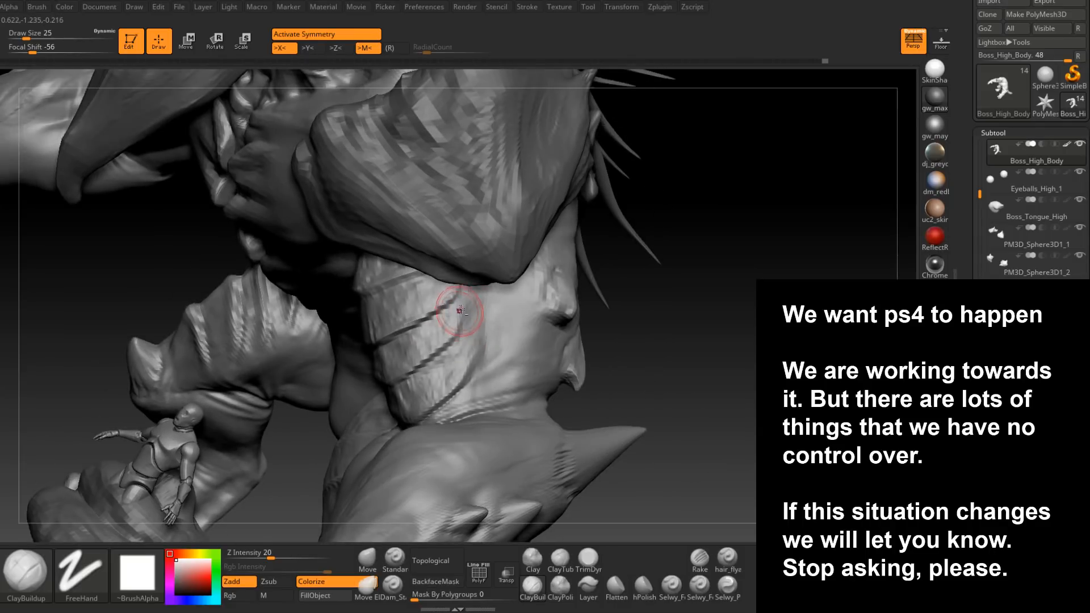
mouse_move(461, 317)
right_mouse_down()
mouse_move(469, 327)
mouse_move(483, 321)
right_mouse_up()
key("space")
left_click_drag(480, 329, 486, 327)
- Build up form on the forearm and hand around the thumb base with ClayBuildup at size 27
mouse_move(512, 311)
right_mouse_down("ctrl")
mouse_move(494, 284)
mouse_move(560, 356)
right_mouse_up("ctrl")
mouse_move(512, 396)
right_mouse_down()
mouse_move(451, 389)
mouse_move(529, 361)
mouse_move(565, 319)
mouse_move(531, 360)
mouse_move(549, 372)
mouse_move(553, 363)
right_mouse_up()
mouse_move(553, 363)
right_mouse_down()
mouse_move(565, 329)
mouse_move(546, 374)
right_mouse_up()
mouse_move(580, 382)
right_mouse_down()
mouse_move(536, 386)
mouse_move(525, 339)
right_mouse_up()
key("space")
left_click_drag(525, 338, 520, 335)
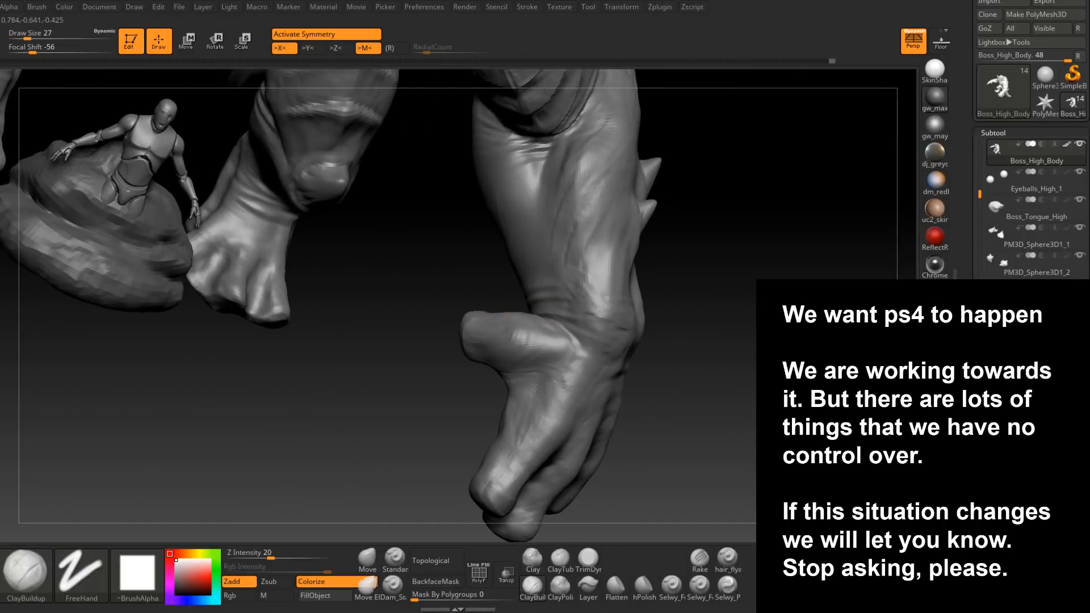
right_click_drag(469, 338, 549, 366)
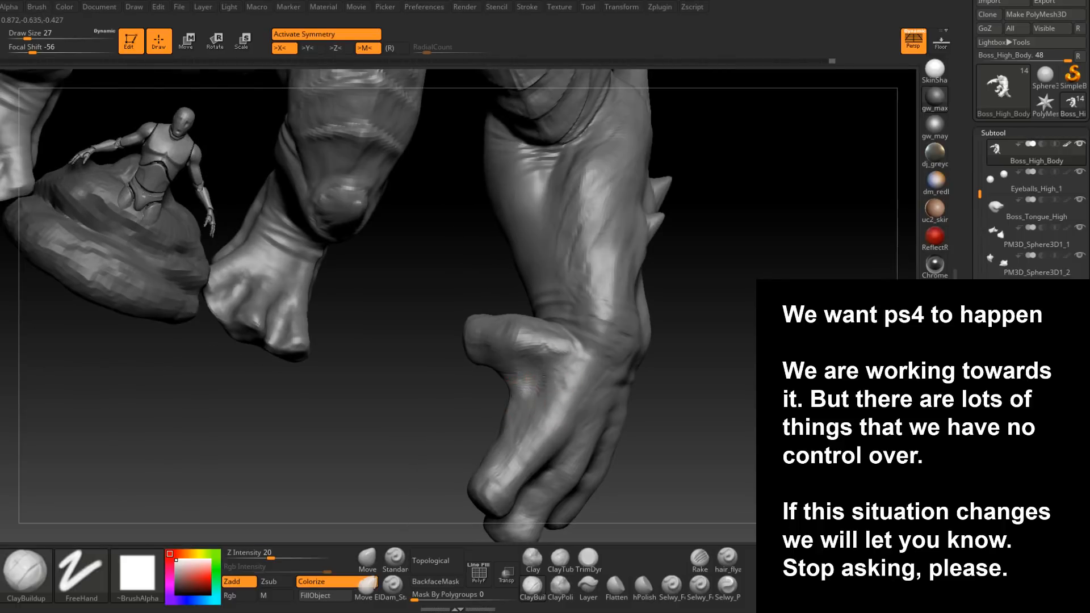
mouse_move(523, 409)
right_mouse_down()
mouse_move(533, 409)
mouse_move(534, 370)
mouse_move(515, 356)
mouse_move(514, 392)
mouse_move(543, 377)
mouse_move(539, 397)
right_mouse_up()
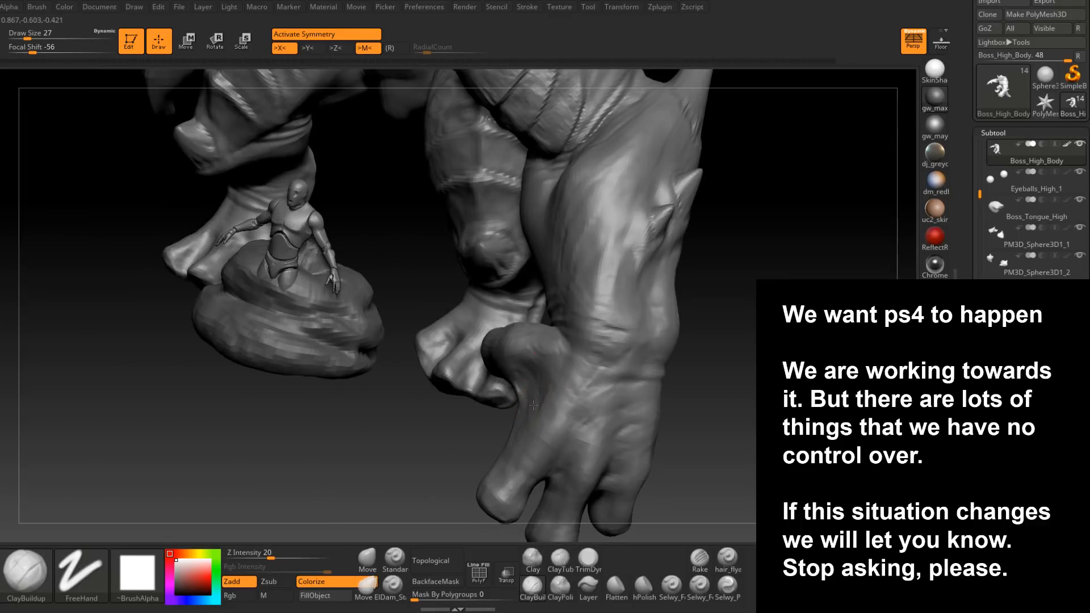
mouse_move(547, 390)
right_mouse_down()
mouse_move(539, 375)
mouse_move(562, 390)
mouse_move(521, 382)
mouse_move(506, 363)
mouse_move(525, 368)
right_mouse_up()
- Build up the back of the hand and the finger bases with ClayBuildup at size 39, then 27
key("space")
key("space")
left_click_drag(527, 368, 547, 369)
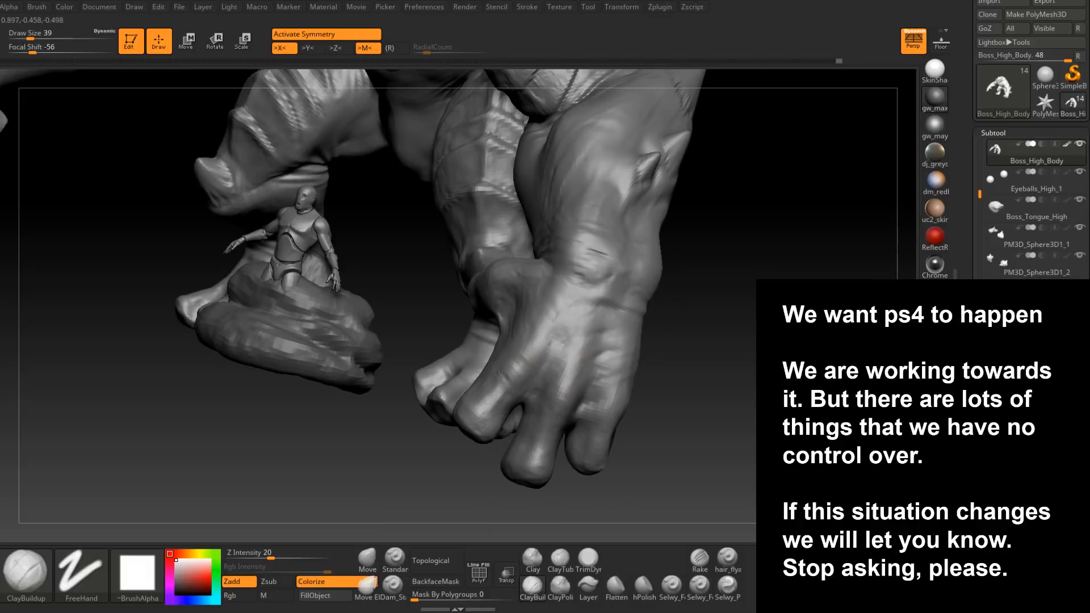
mouse_move(525, 376)
right_mouse_down()
mouse_move(545, 355)
mouse_move(532, 372)
right_mouse_up()
key("space")
left_click_drag(540, 374, 531, 374)
mouse_move(521, 392)
right_mouse_down()
mouse_move(502, 412)
mouse_move(488, 398)
mouse_move(480, 422)
right_mouse_up()
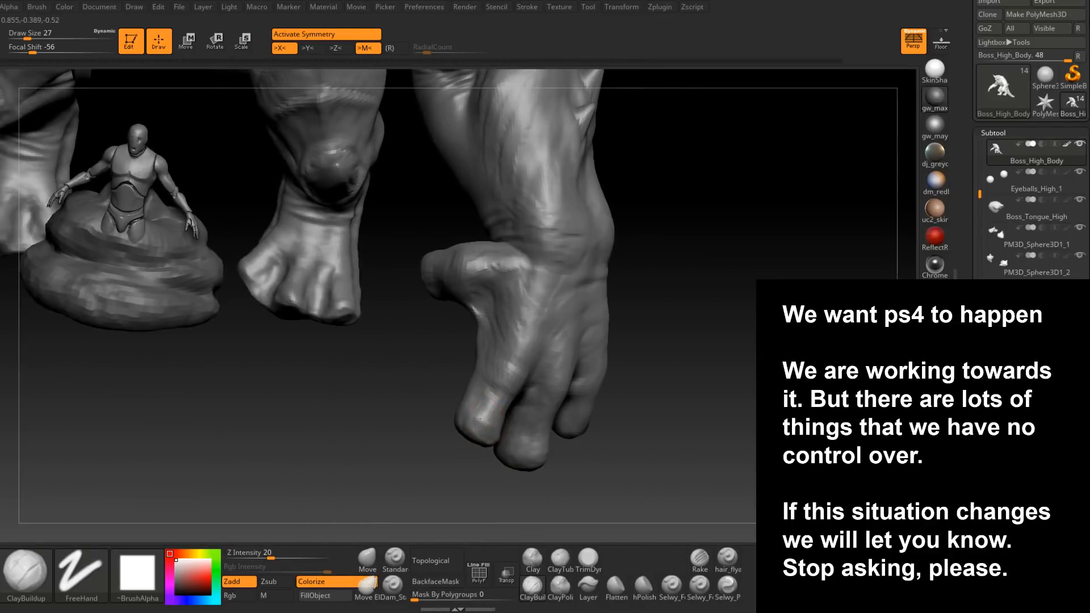
right_click_drag(478, 384, 494, 347)
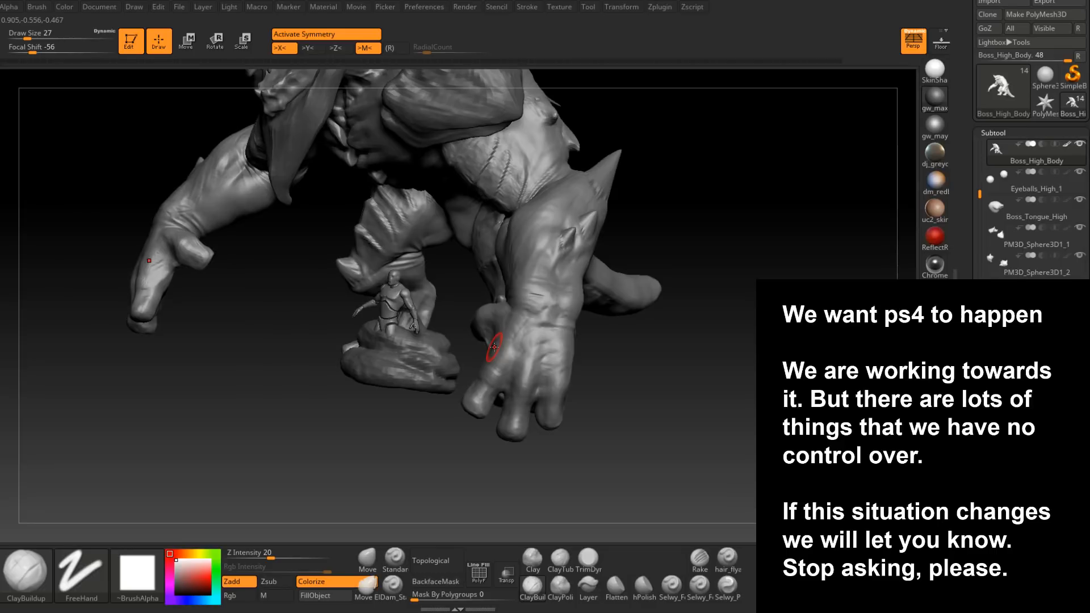
- Activate the back-spikes subtool and isolate one long spike from the rest
mouse_move(494, 346)
right_mouse_down()
mouse_move(515, 337)
mouse_move(642, 360)
mouse_move(653, 335)
mouse_move(689, 379)
mouse_move(575, 396)
right_mouse_up()
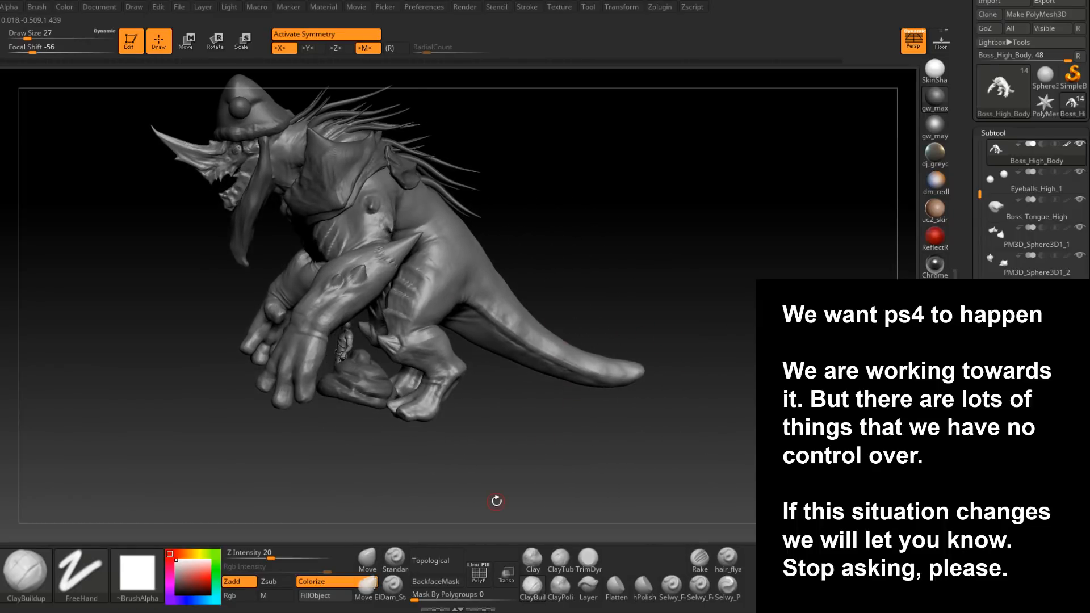
right_click_drag(497, 500, 506, 374)
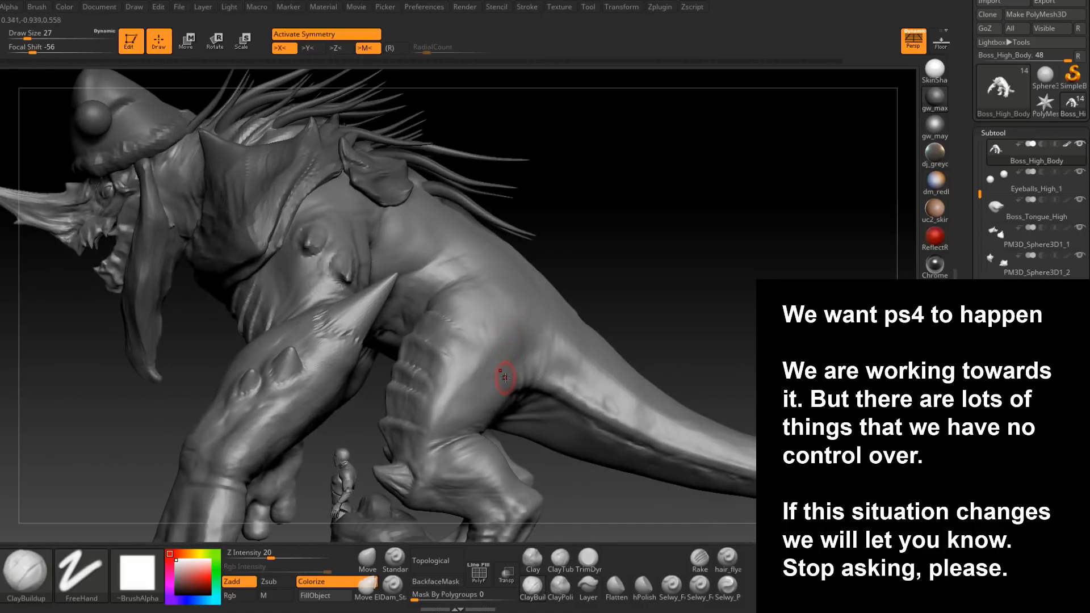
mouse_move(531, 337)
right_mouse_down()
mouse_move(509, 389)
mouse_move(533, 363)
mouse_move(565, 392)
mouse_move(589, 288)
mouse_move(569, 318)
mouse_move(577, 341)
mouse_move(554, 394)
right_mouse_up()
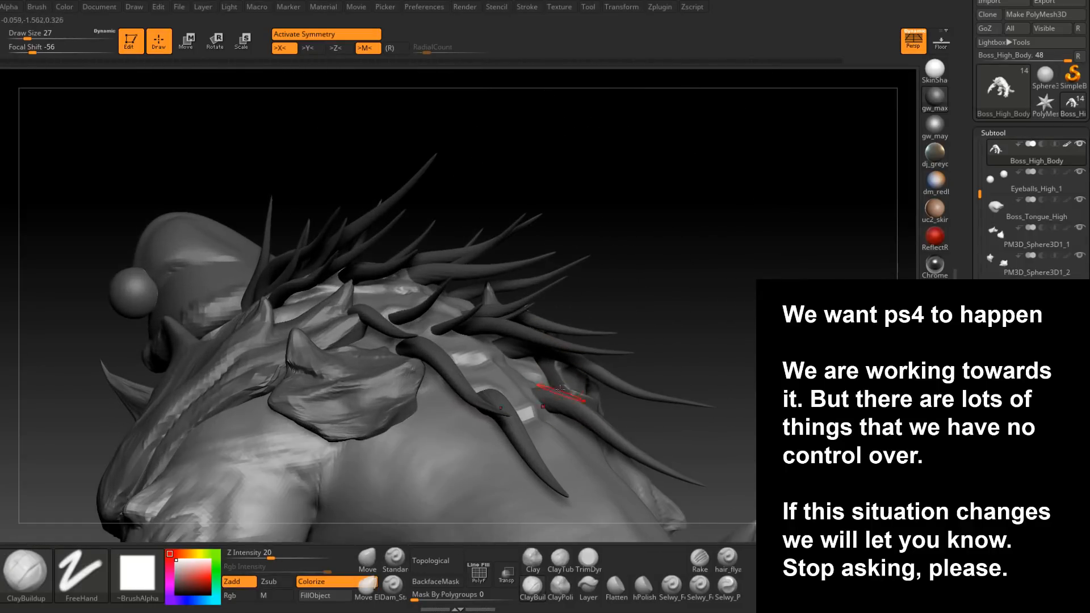
left_click(559, 344, "alt")
right_click_drag(558, 343, 585, 358)
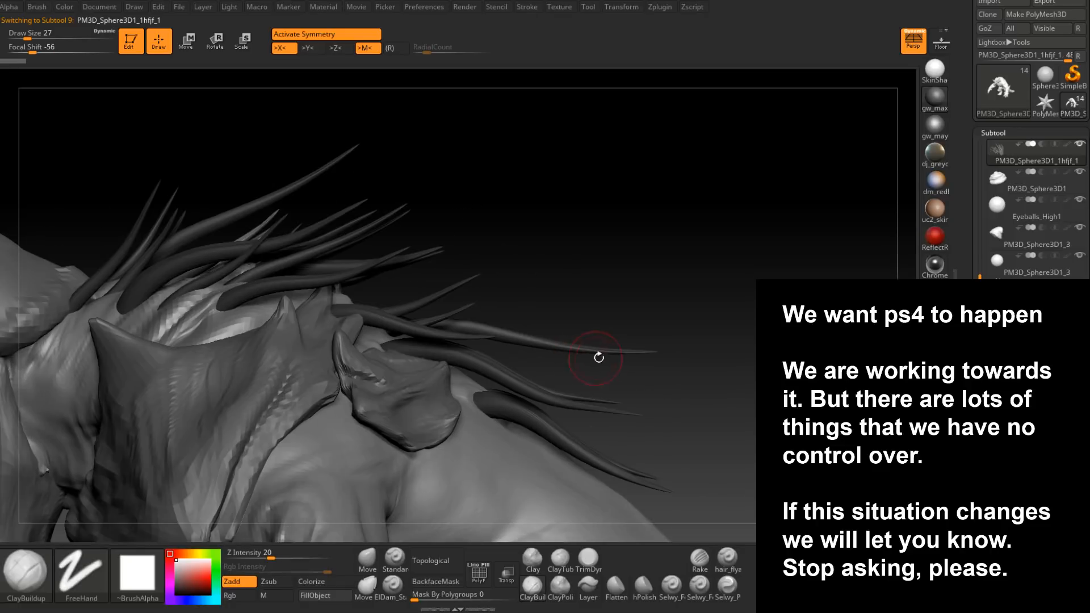
left_click(591, 349, "ctrl+shift")
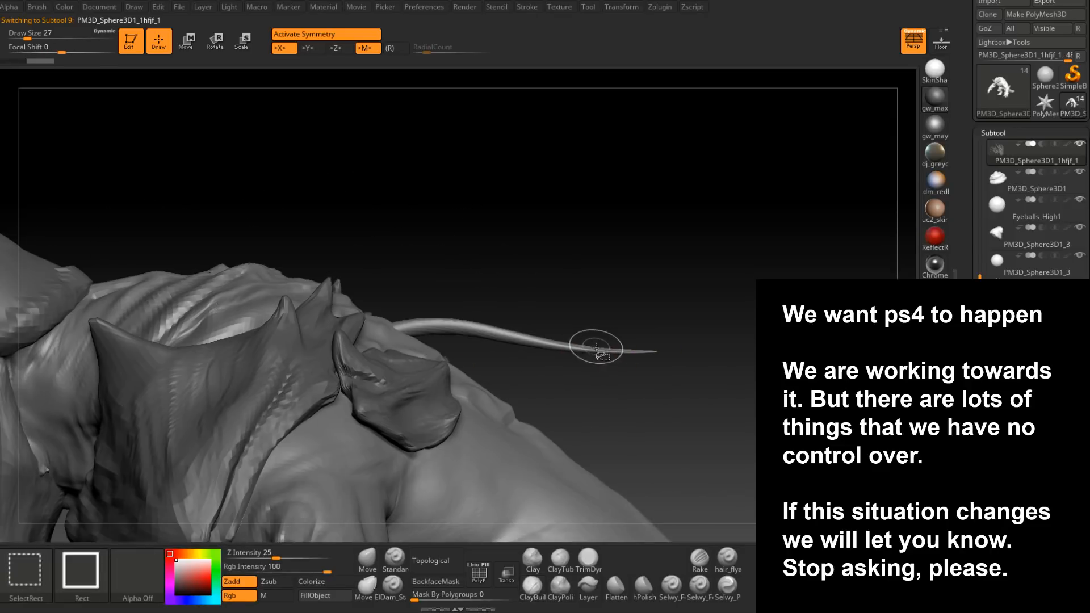
left_click(638, 407, "ctrl+shift")
left_click(681, 390, "ctrl+shift")
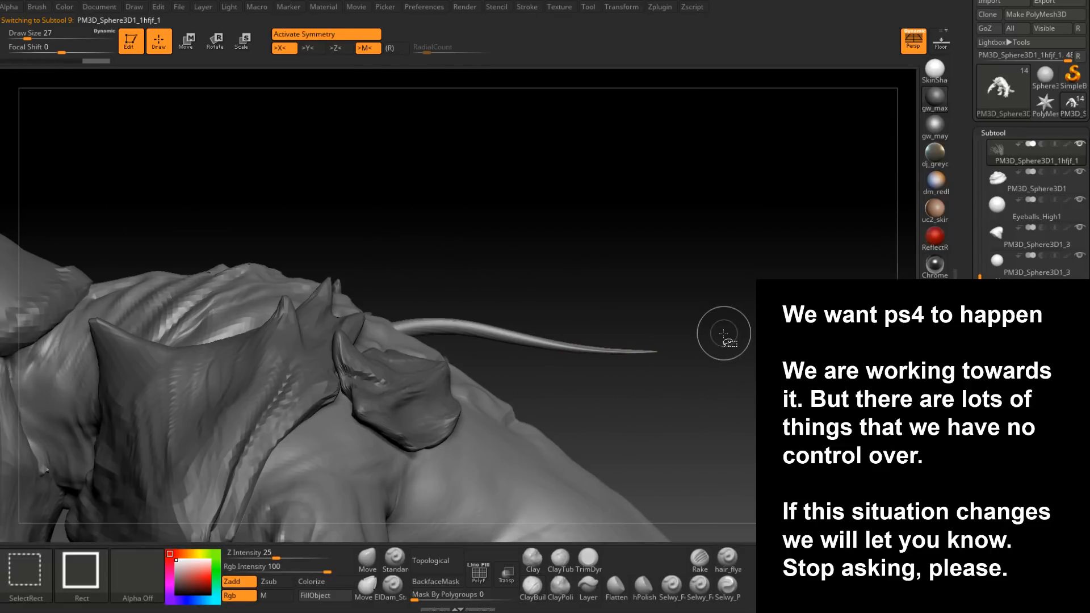
left_click(662, 431, "ctrl+shift")
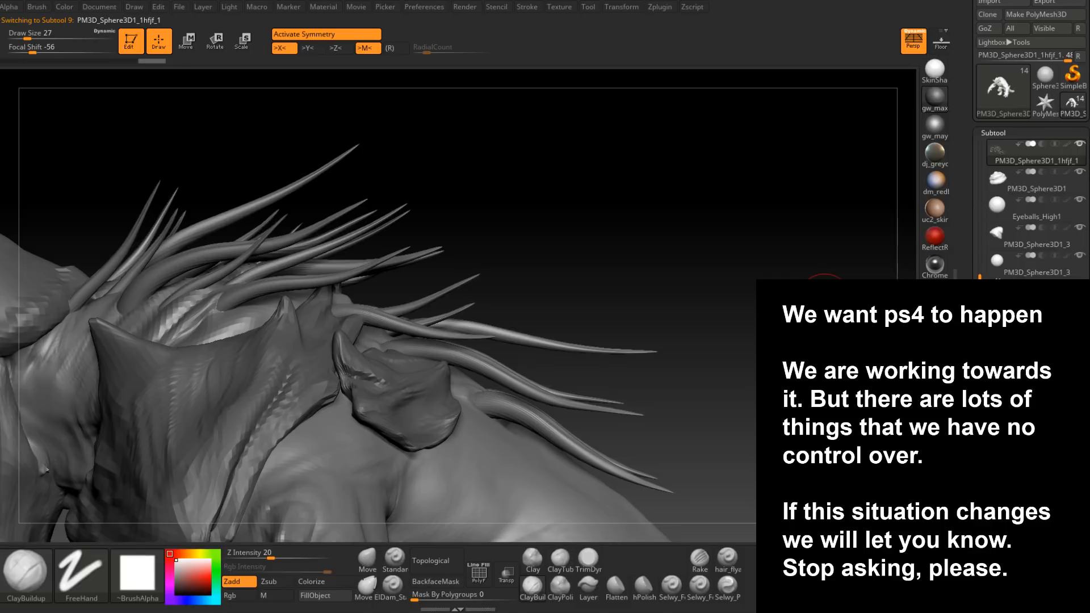
- Select the single-spike copy, move it away from the others, then reset the gizmo orientation and centre it on the spike
right_click_drag(700, 413, 643, 302, "alt")
left_click(1022, 183)
key("w")
mouse_move(398, 170)
left_mouse_down()
mouse_move(430, 162)
mouse_move(592, 203)
mouse_move(558, 268)
left_mouse_up()
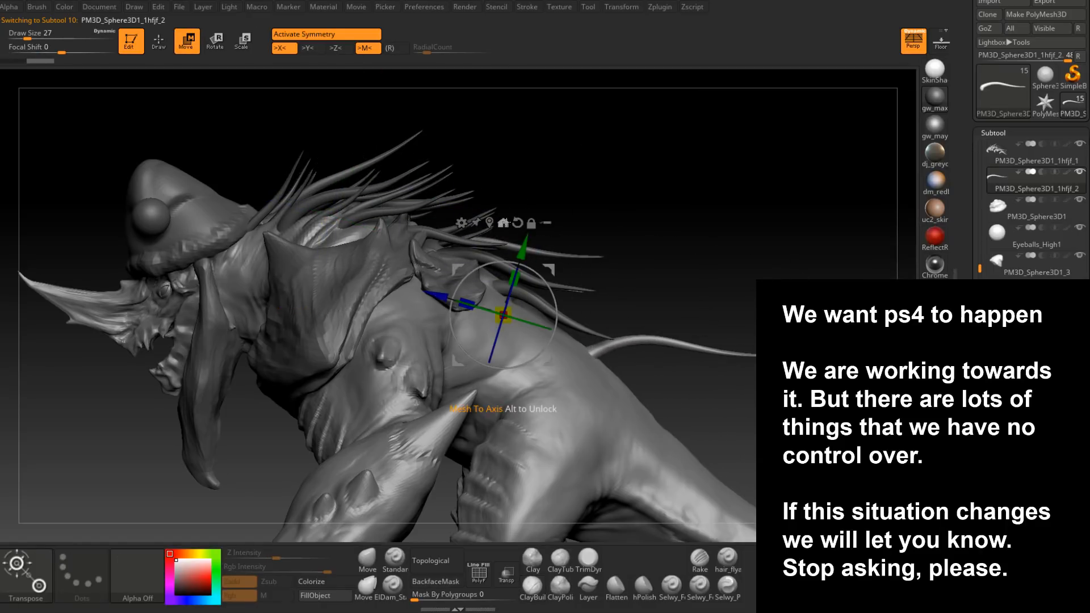
key("ctrl")
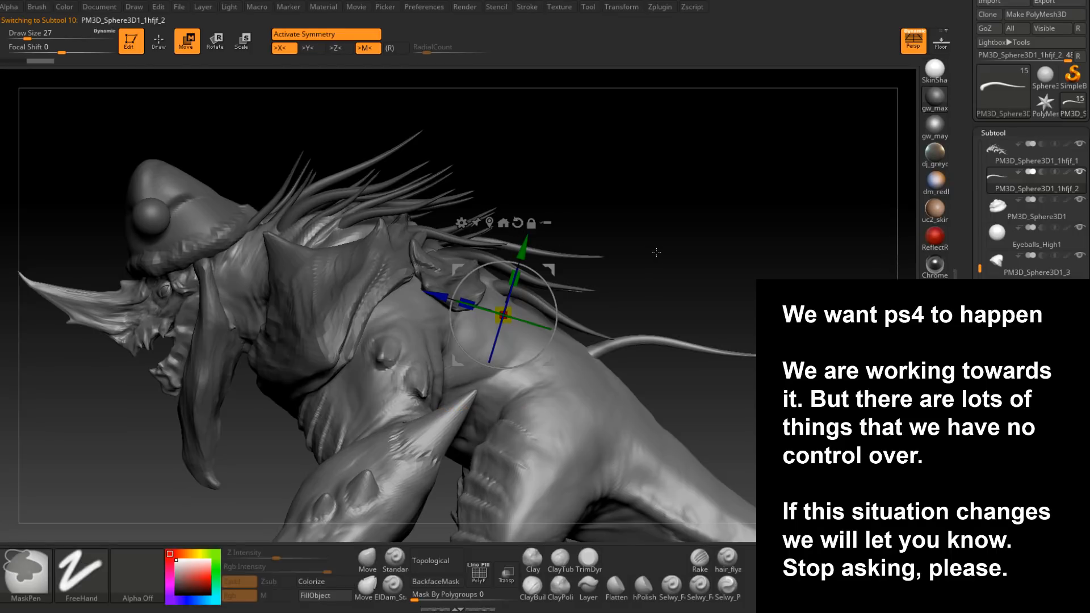
left_click(503, 223)
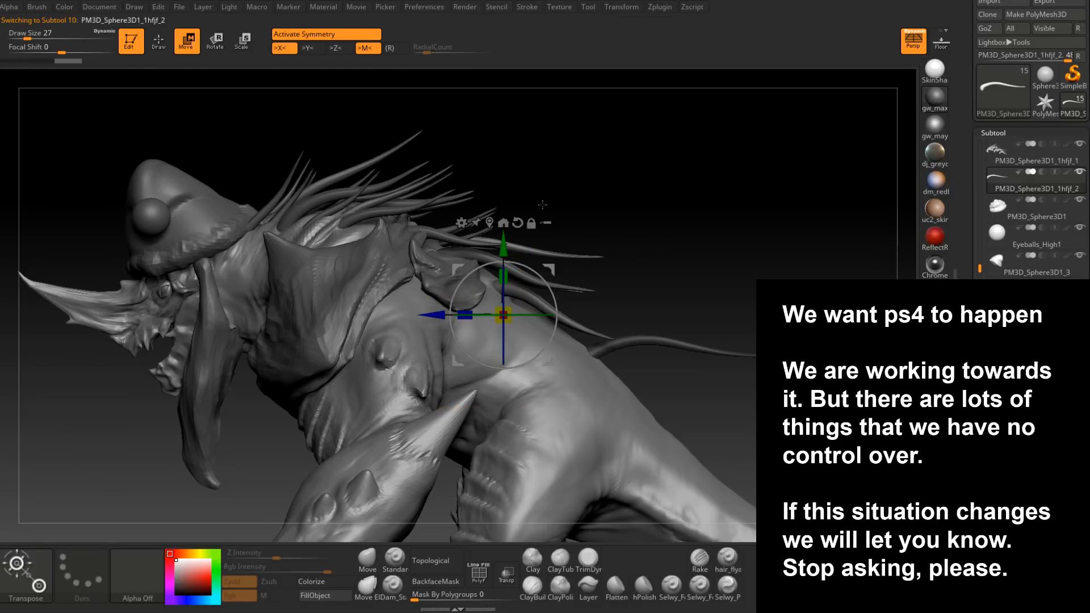
left_click(489, 223)
- Move the copied spike over the lower back and rotate it to slope downward
left_click_drag(700, 283, 578, 261, "alt")
left_click_drag(657, 304, 667, 287, "ctrl")
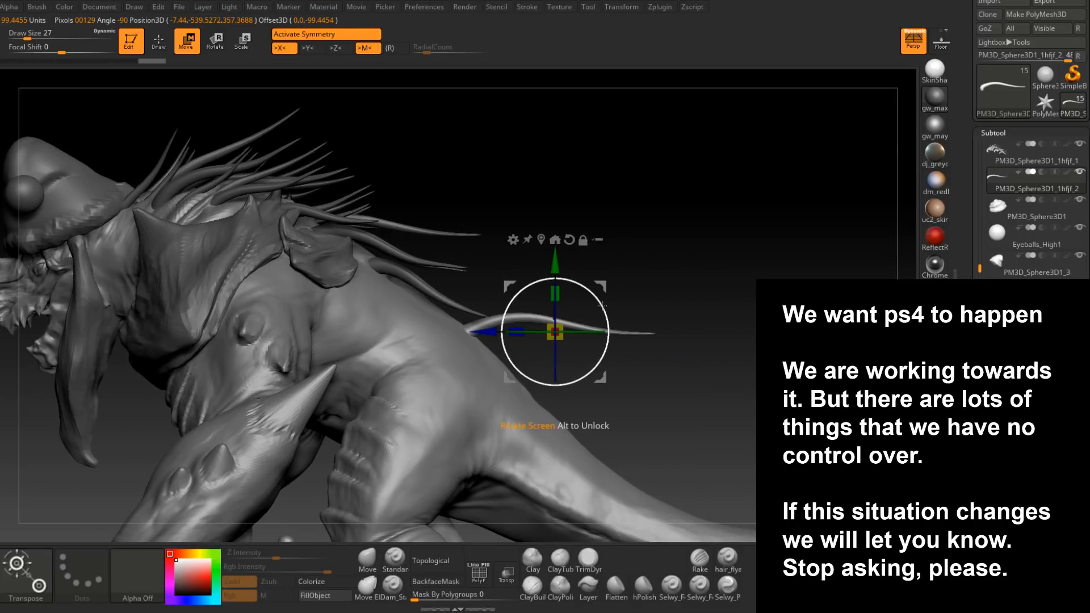
left_click_drag(603, 305, 605, 283)
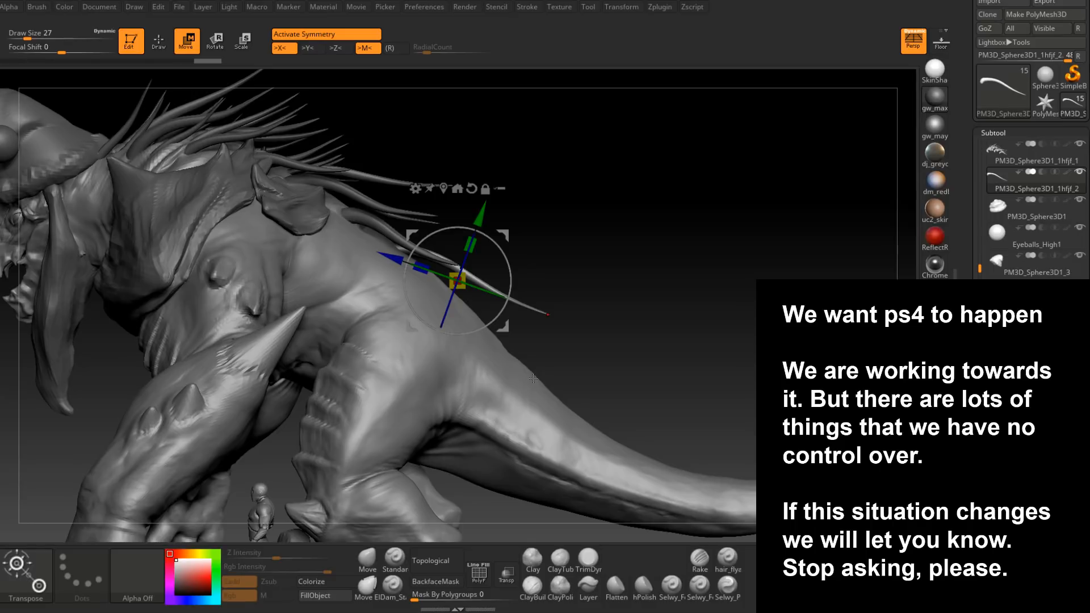
left_click_drag(533, 379, 563, 314)
- Undo the spike's last transformation, turn off symmetry, and move the spike sideways from the back towards the arm
left_click_drag(528, 280, 423, 281)
key("ctrl+z")
key("x")
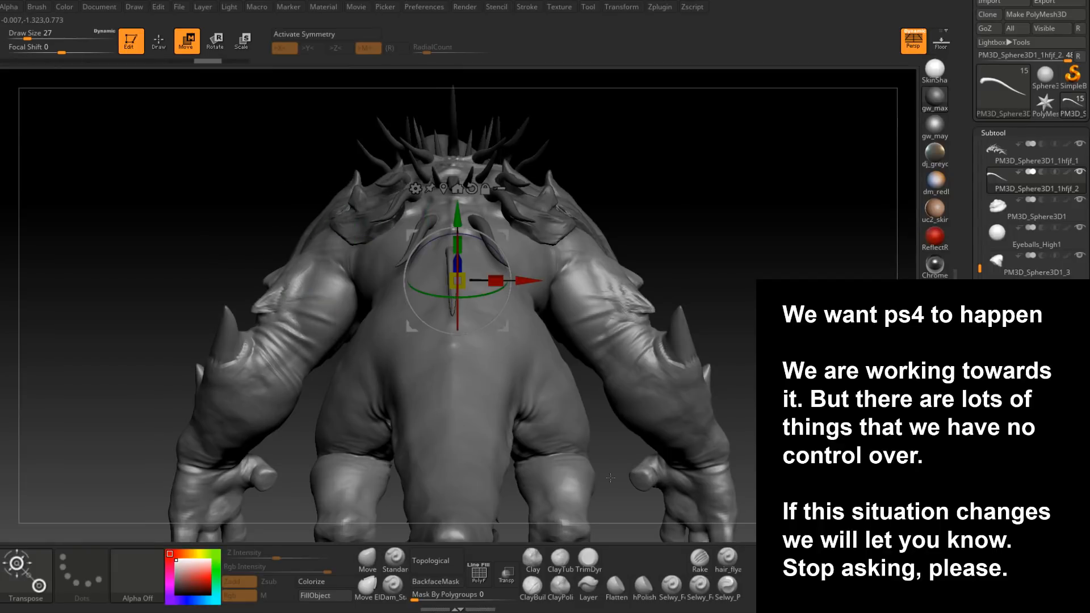
left_click_drag(528, 280, 563, 220)
left_click_drag(341, 276, 588, 274)
left_click_drag(500, 267, 651, 257)
left_click_drag(620, 302, 617, 326)
left_click_drag(662, 257, 594, 303)
- Rotate the copied spike upright and position it on the outer forearm beneath the large elbow spike
right_click_drag(594, 304, 631, 318)
left_click_drag(631, 278, 635, 250)
right_click_drag(653, 256, 570, 290)
left_click_drag(571, 304, 584, 299)
right_click_drag(584, 300, 576, 362)
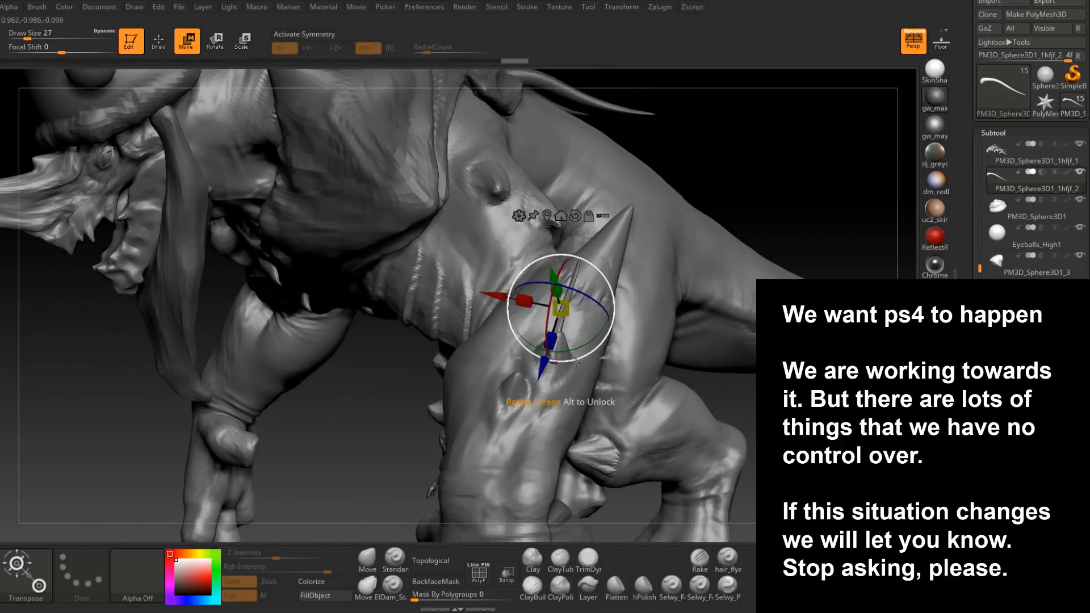
left_click_drag(548, 324, 547, 346)
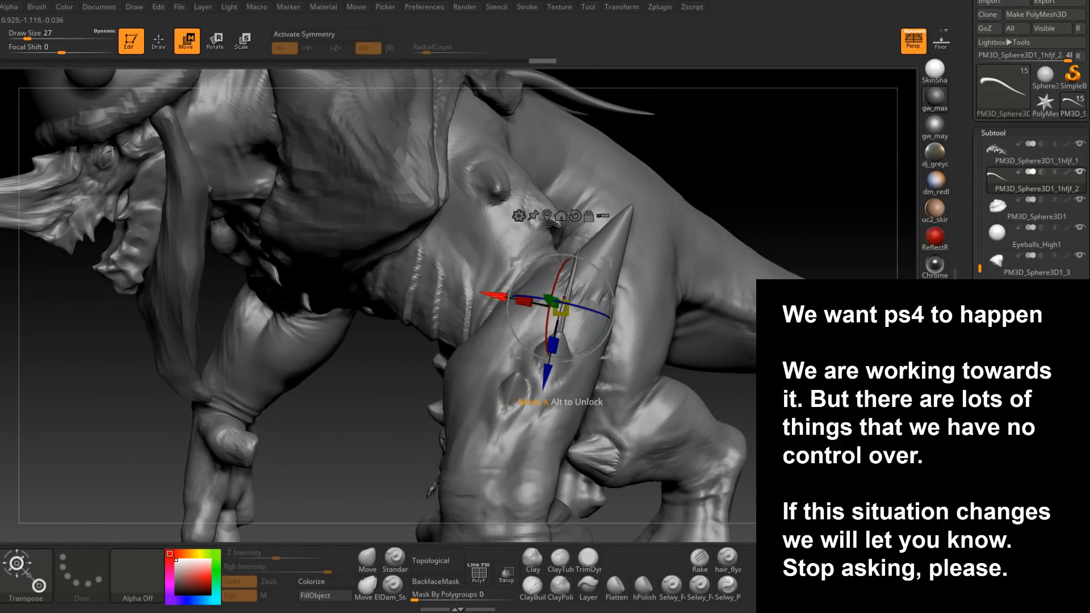
left_click_drag(493, 296, 464, 291)
- Adjust the copied spike's tilt and seat its base in the forearm beside the two small sculpted spikes
right_click_drag(466, 324, 637, 366)
left_click_drag(572, 259, 594, 289)
right_click_drag(670, 341, 579, 342)
left_click_drag(483, 322, 460, 318)
right_click_drag(716, 318, 603, 375)
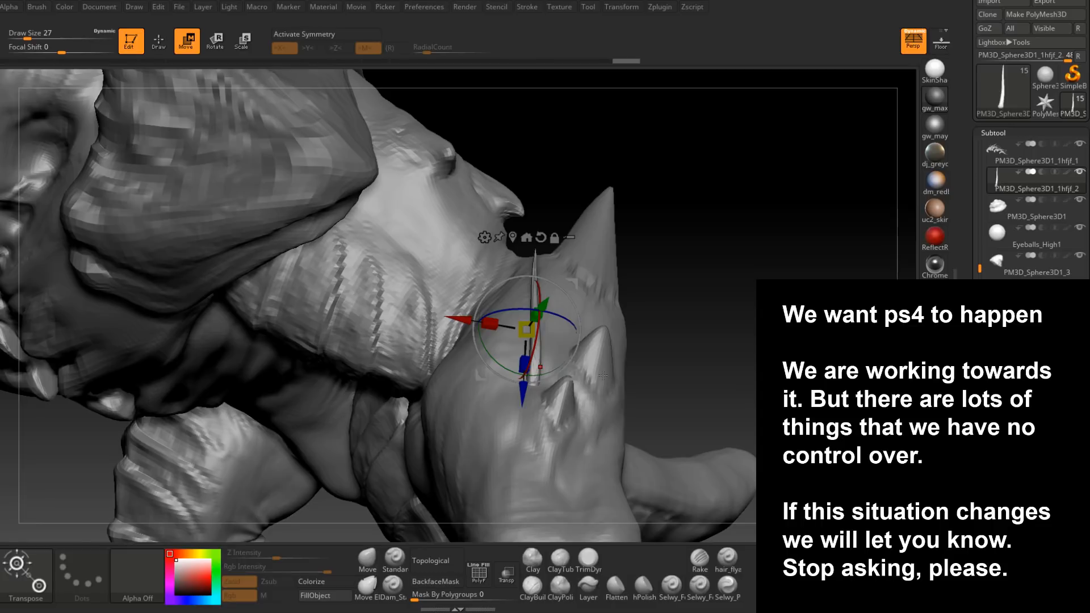
- Place a second spike copy next to the first on the forearm and adjust its angle and position
left_click_drag(676, 334, 558, 304)
left_click(600, 371, "alt")
left_click_drag(586, 220, 605, 189)
left_click_drag(550, 341, 607, 318)
left_click_drag(493, 222, 468, 216)
mouse_move(582, 185)
left_mouse_down()
mouse_move(576, 195)
mouse_move(674, 200)
mouse_move(588, 189)
left_mouse_up()
left_click_drag(536, 223, 577, 271)
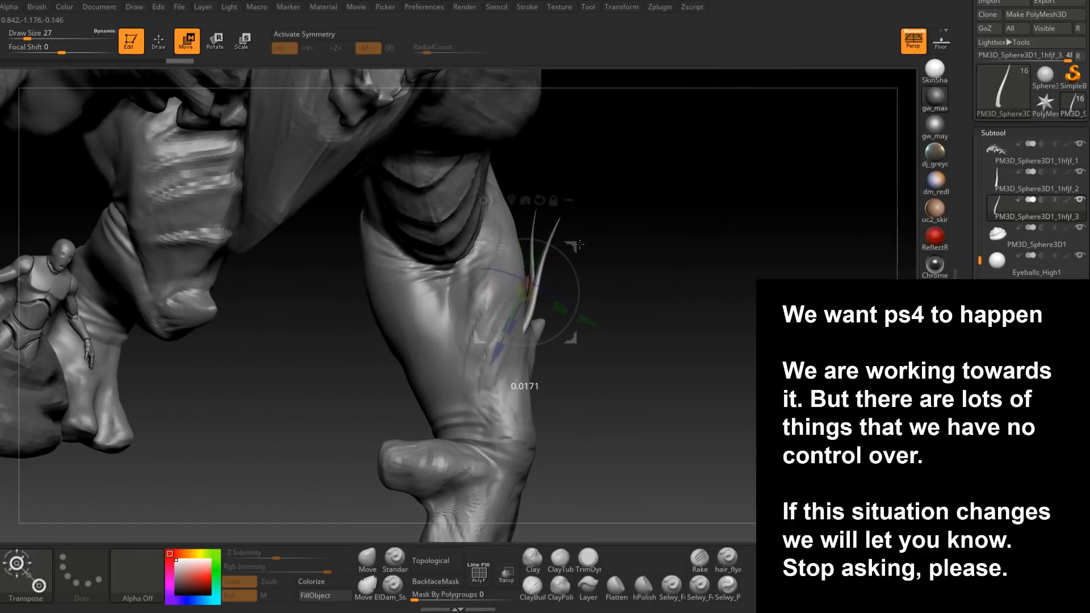
left_click_drag(579, 246, 580, 246)
left_click_drag(593, 244, 630, 244)
left_click_drag(566, 276, 567, 276)
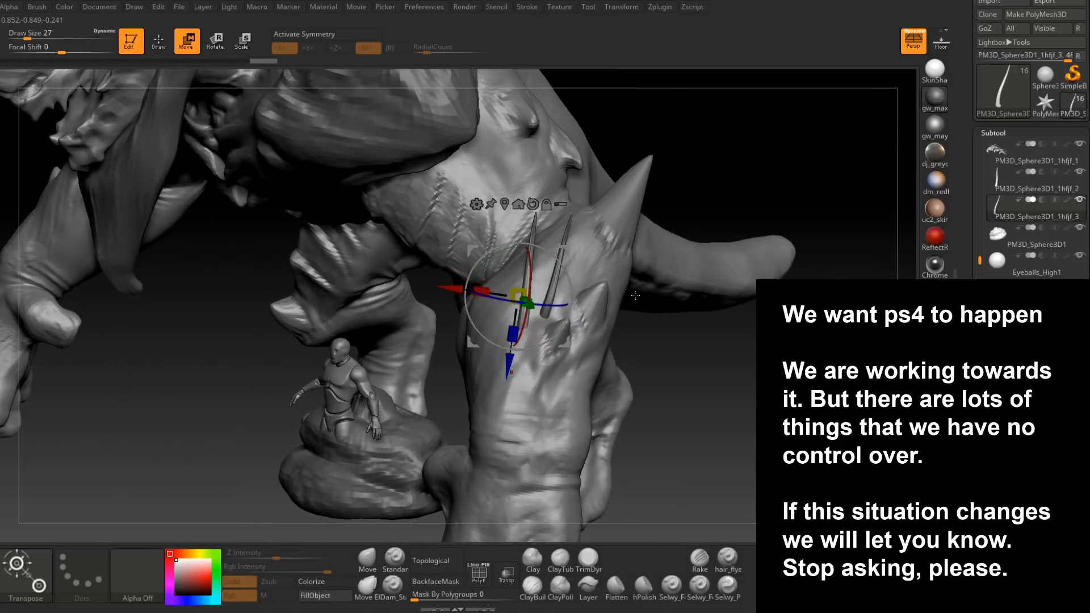
- Duplicate the first forearm spike and place the copy closer to the elbow spike, angled to follow the forearm
left_click(550, 302, "alt")
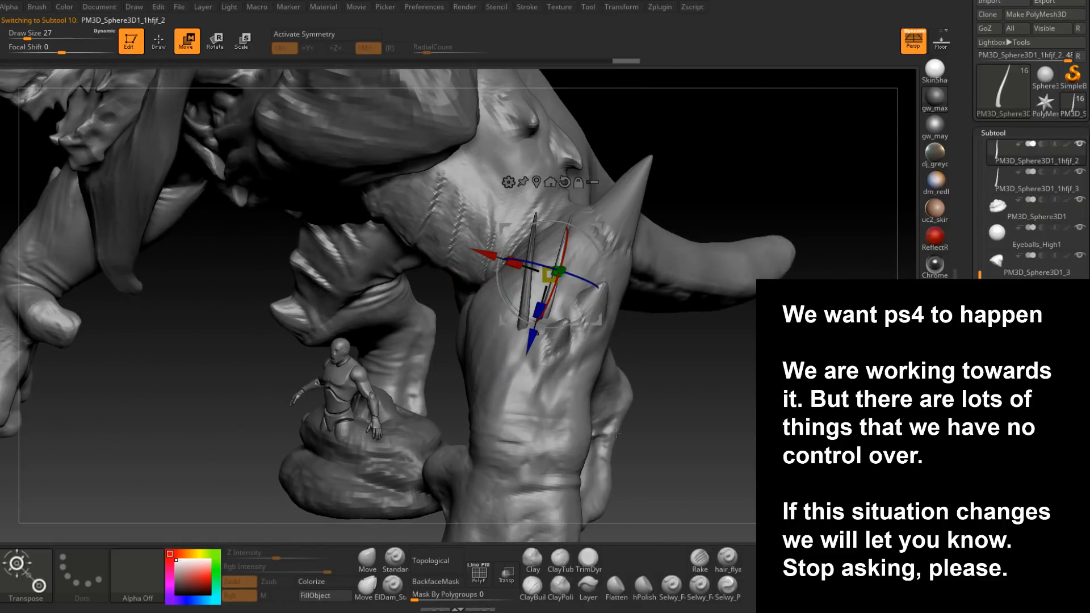
key("ctrl+shift+d")
key("Down")
mouse_move(653, 250)
left_mouse_down()
mouse_move(609, 250)
mouse_move(641, 222)
mouse_move(601, 232)
mouse_move(646, 234)
left_mouse_up()
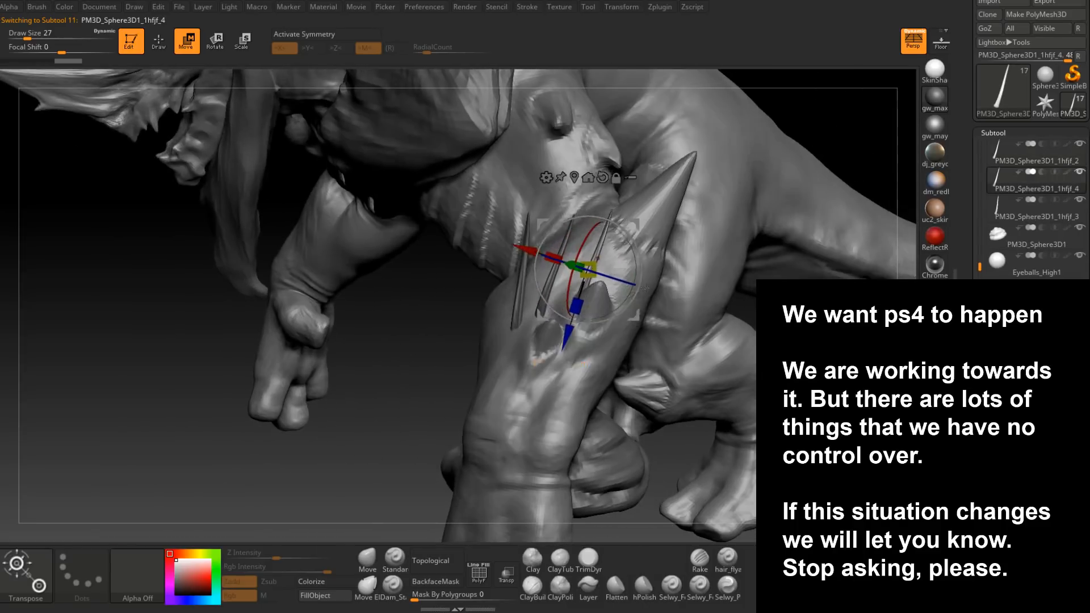
left_click_drag(627, 299, 643, 253)
left_click_drag(647, 258, 705, 276)
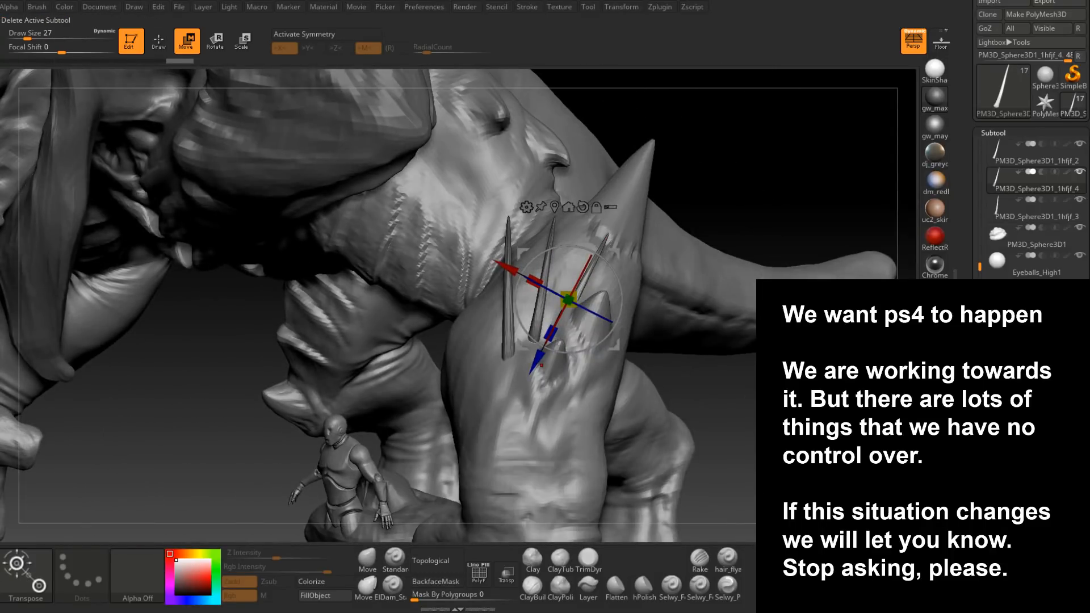
- Duplicate the newest forearm spike and position the additional copy within the cluster
key("ctrl+shift+d")
left_click_drag(659, 312, 730, 323)
left_click_drag(662, 309, 648, 293)
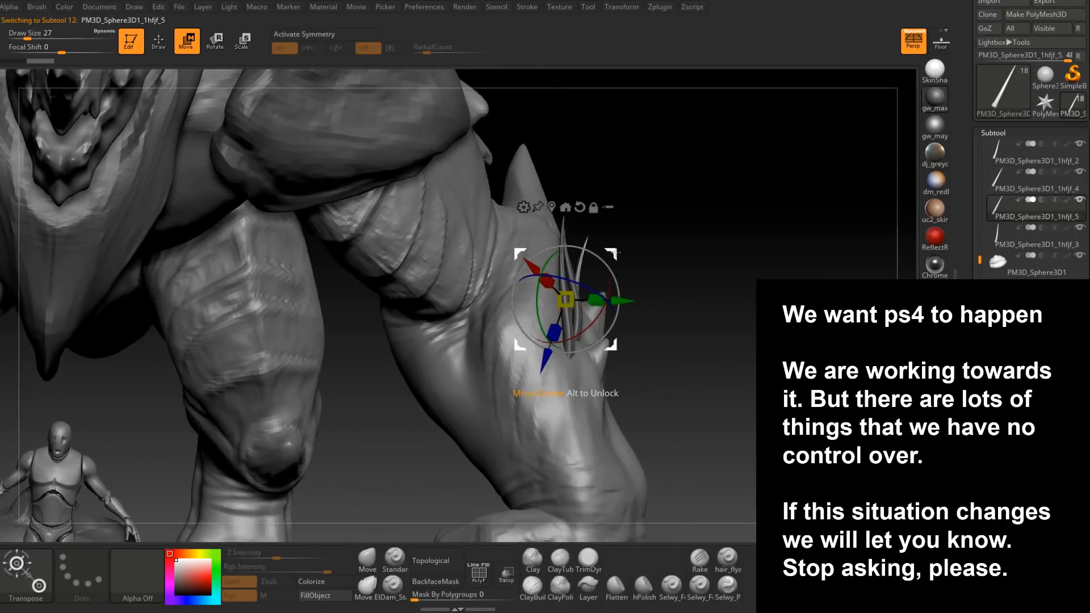
left_click_drag(595, 228, 682, 308)
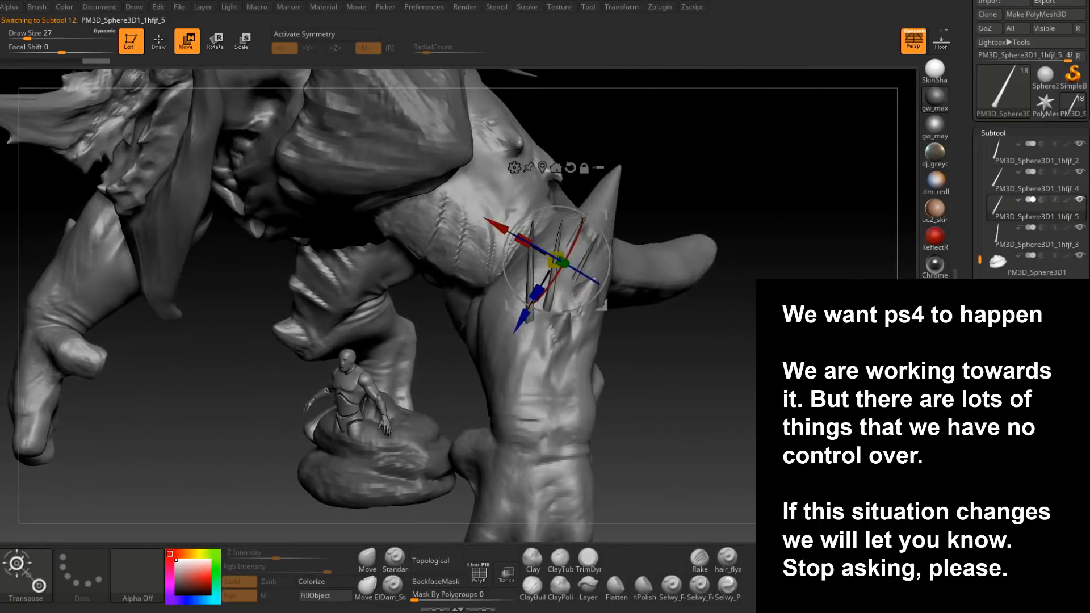
- Adjust the tilt and position of the next spike copy toward the inner side of the forearm cluster
left_click_drag(733, 199, 644, 236)
left_click_drag(567, 255, 557, 232)
right_click_drag(562, 230, 621, 227)
left_click_drag(561, 212, 550, 216)
right_click_drag(550, 216, 554, 542)
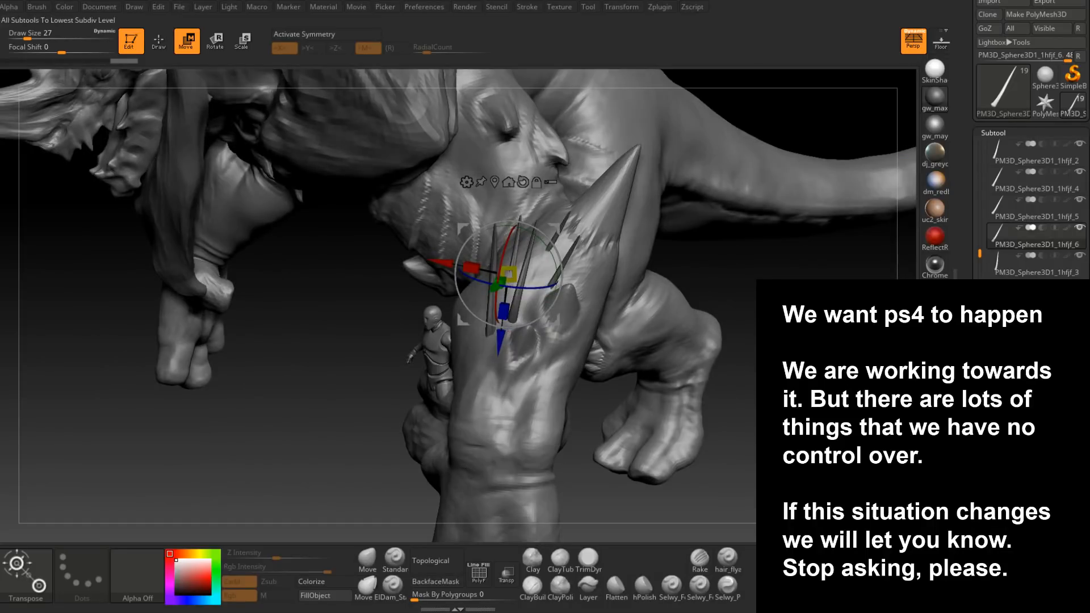
- Duplicate the newest forearm spike and move the copy lower on the forearm, below the existing cluster
left_click(1002, 437)
right_click_drag(733, 381, 568, 345)
left_click_drag(547, 222, 505, 295)
right_click_drag(511, 335, 593, 284)
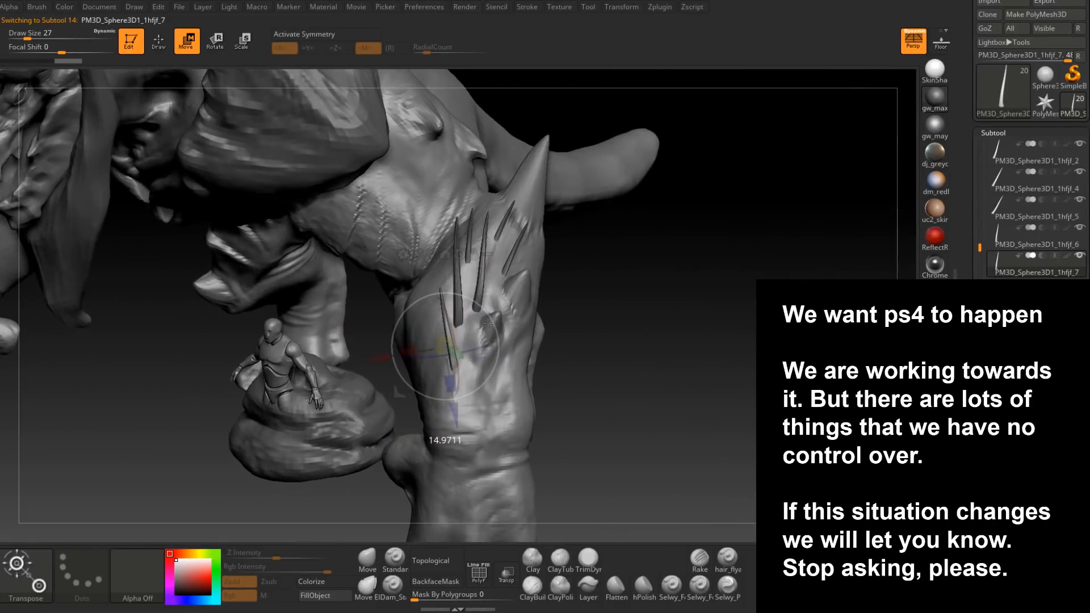
- Tilt the lower spike copy and seat its base in the forearm surface
mouse_move(528, 332)
right_mouse_down()
mouse_move(591, 319)
mouse_move(641, 501)
right_mouse_up()
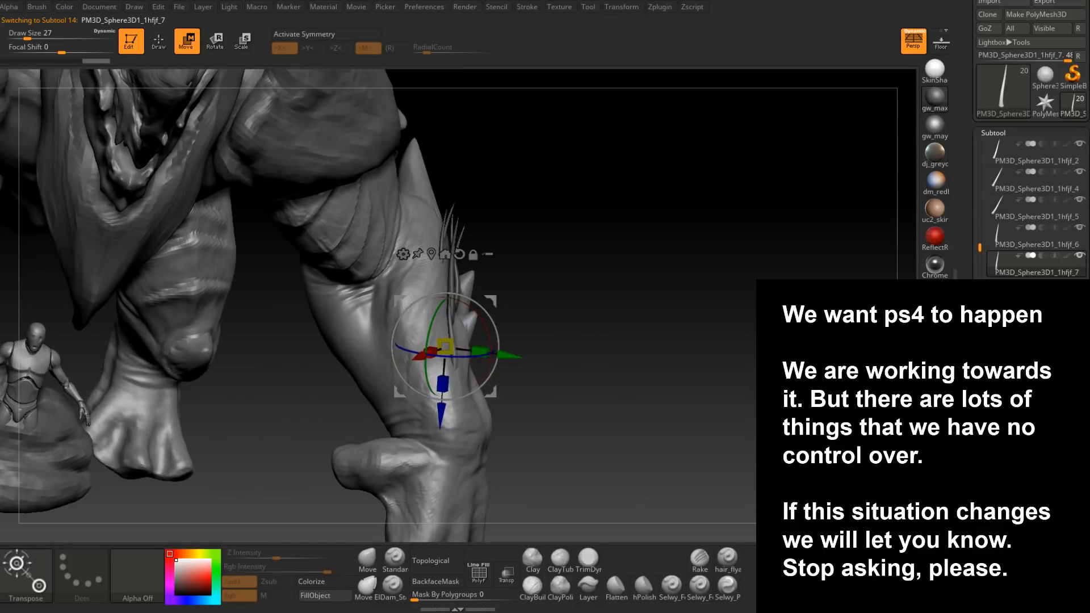
right_click_drag(682, 418, 666, 391)
left_click_drag(500, 344, 498, 310)
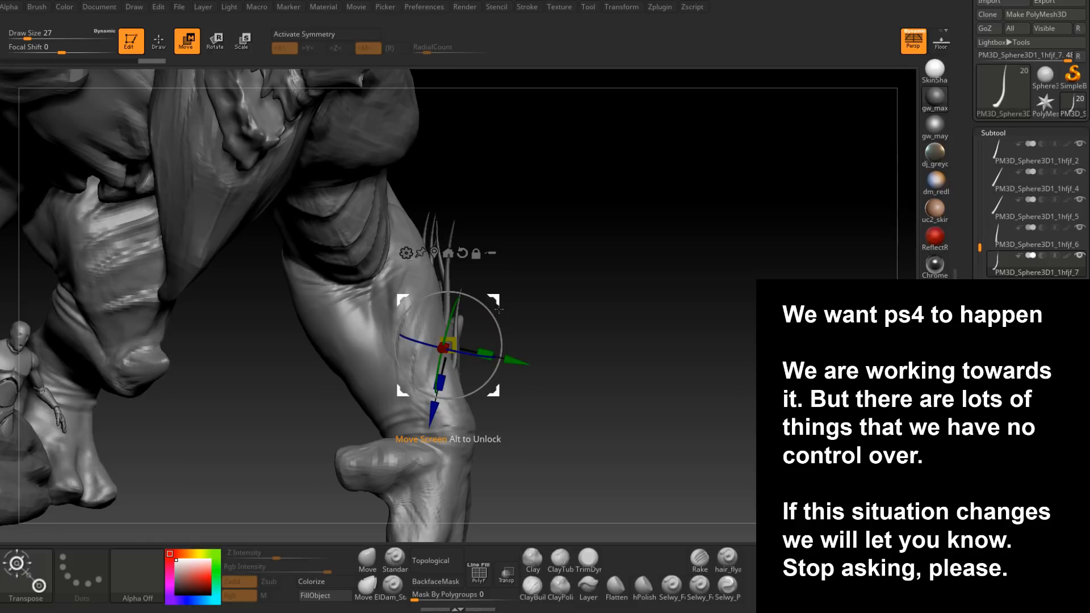
left_click_drag(525, 318, 654, 342)
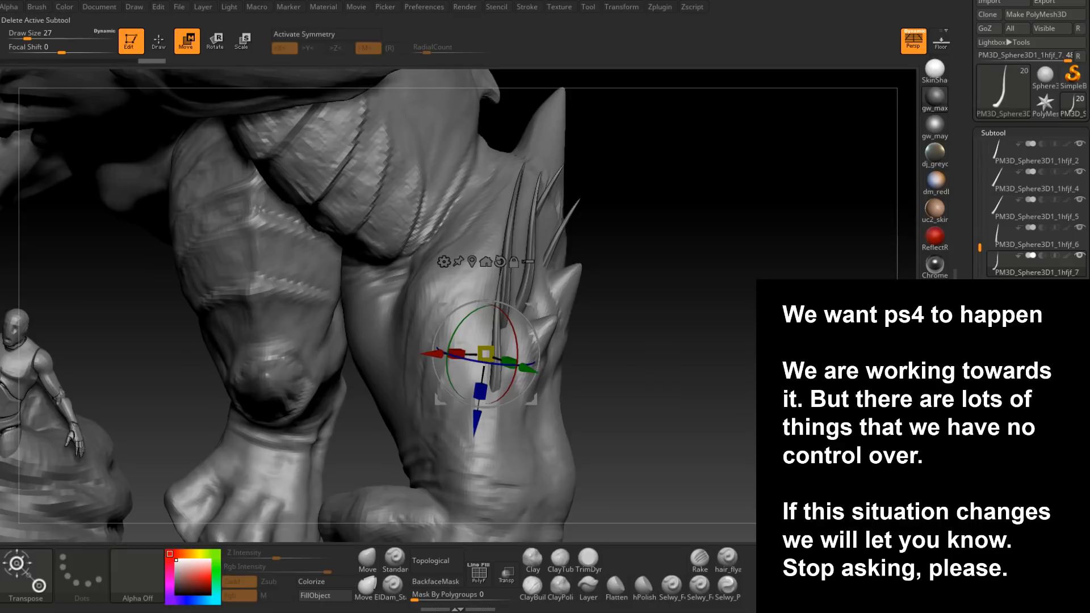
mouse_move(744, 399)
left_mouse_down()
mouse_move(712, 397)
mouse_move(672, 343)
mouse_move(679, 425)
left_mouse_up()
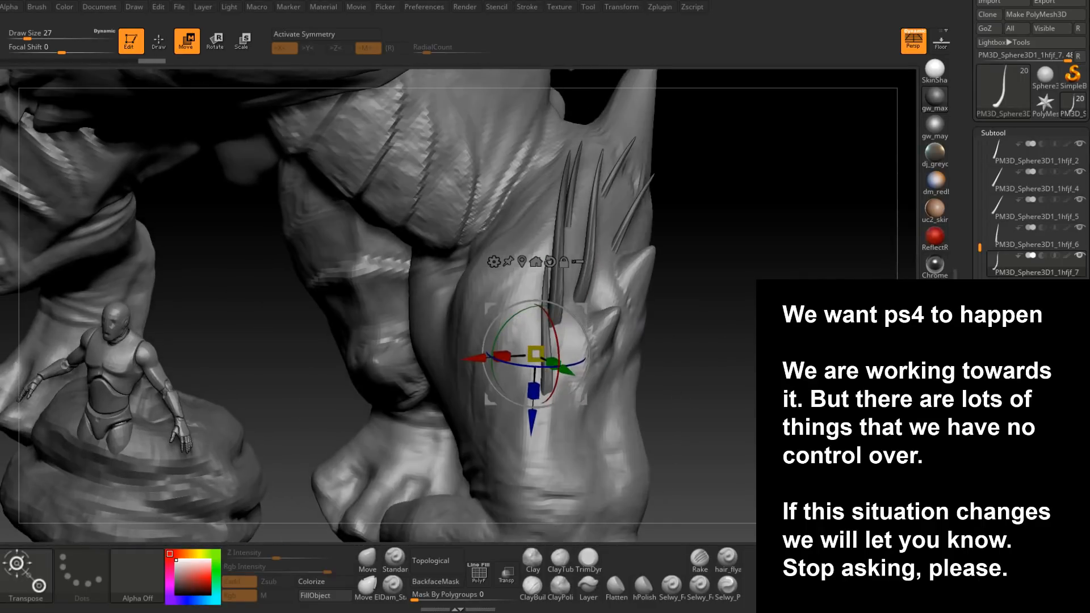
- Duplicate the lower spike, place the copy along the cluster's inner edge, and rotate it to follow the forearm
key("ctrl+shift+d")
left_click_drag(587, 307, 560, 233)
left_click_drag(678, 284, 764, 288)
left_click_drag(528, 250, 420, 284)
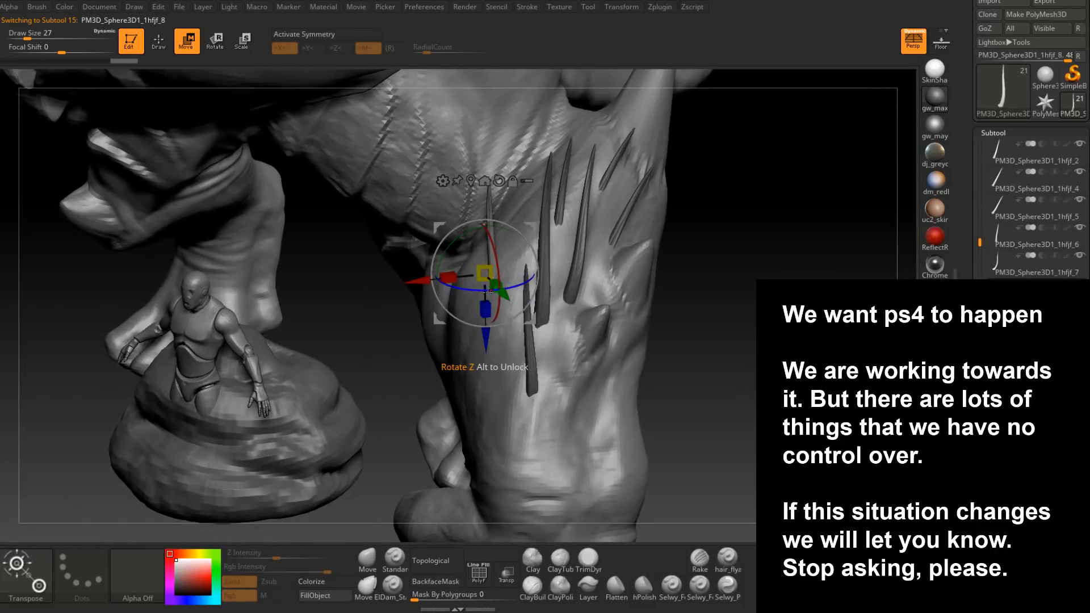
left_click_drag(459, 291, 564, 304)
mouse_move(564, 218)
left_mouse_down()
mouse_move(545, 235)
mouse_move(554, 218)
mouse_move(617, 234)
left_mouse_up()
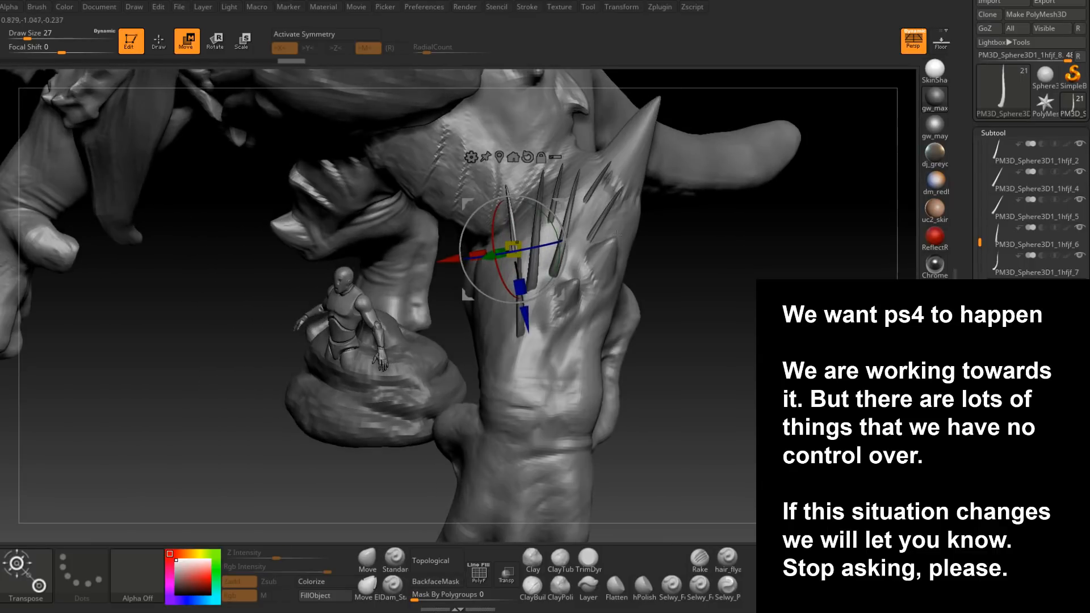
left_click_drag(559, 354, 560, 417)
- Merge the separate forearm spike subtools, starting from PM3D_Sphere3D1_1hfjf_2, into a single subtool
left_click_drag(980, 242, 981, 220)
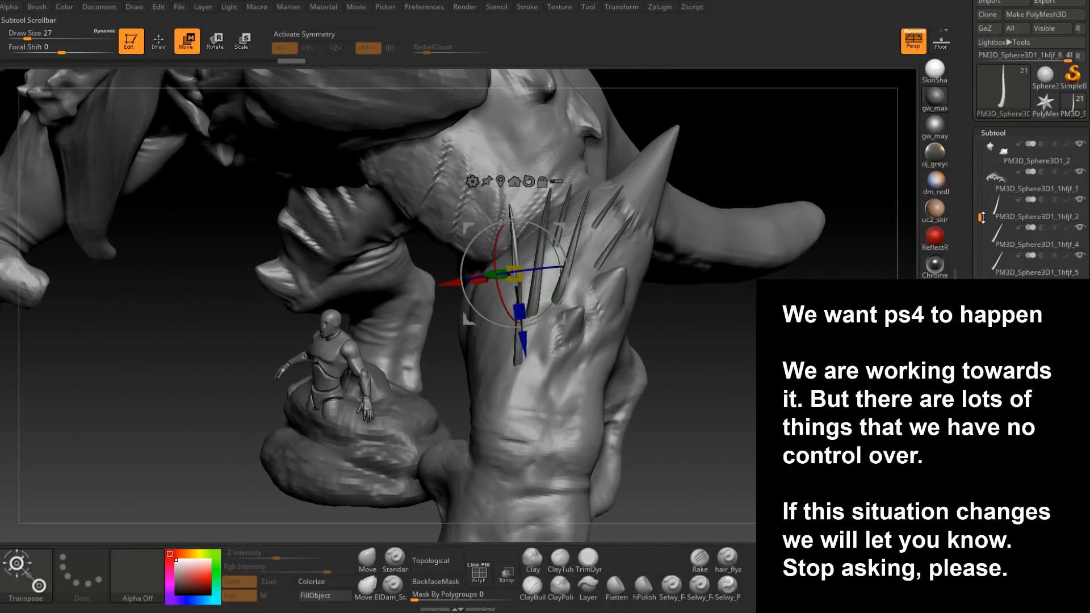
left_click(982, 217)
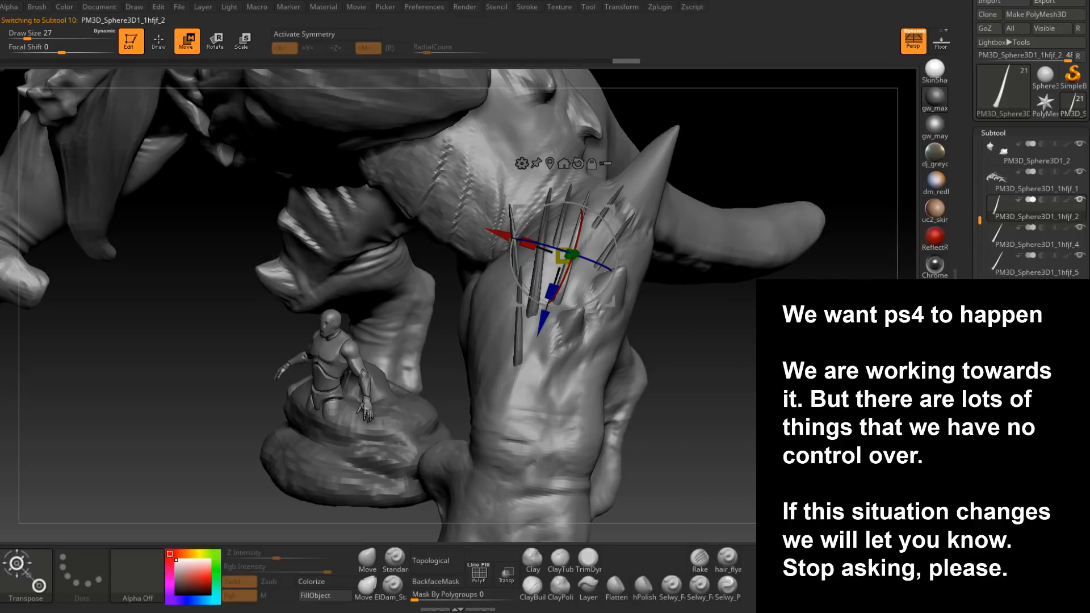
scroll(1031, 170, "down", 5)
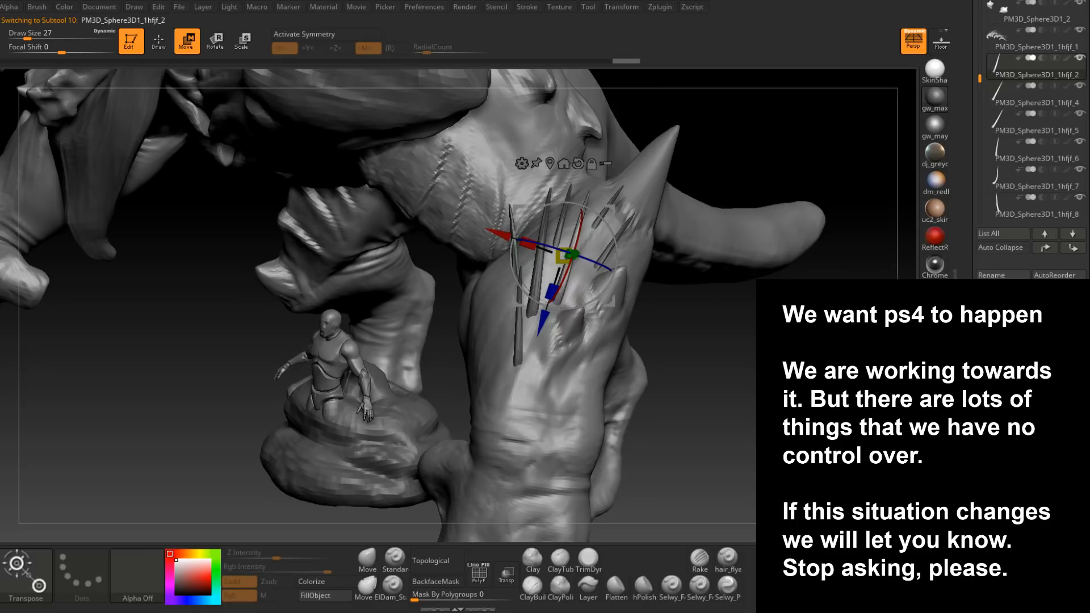
left_click(1003, 431)
left_click(1003, 431)
left_click(1003, 432)
left_click(1003, 431)
left_click(1003, 432)
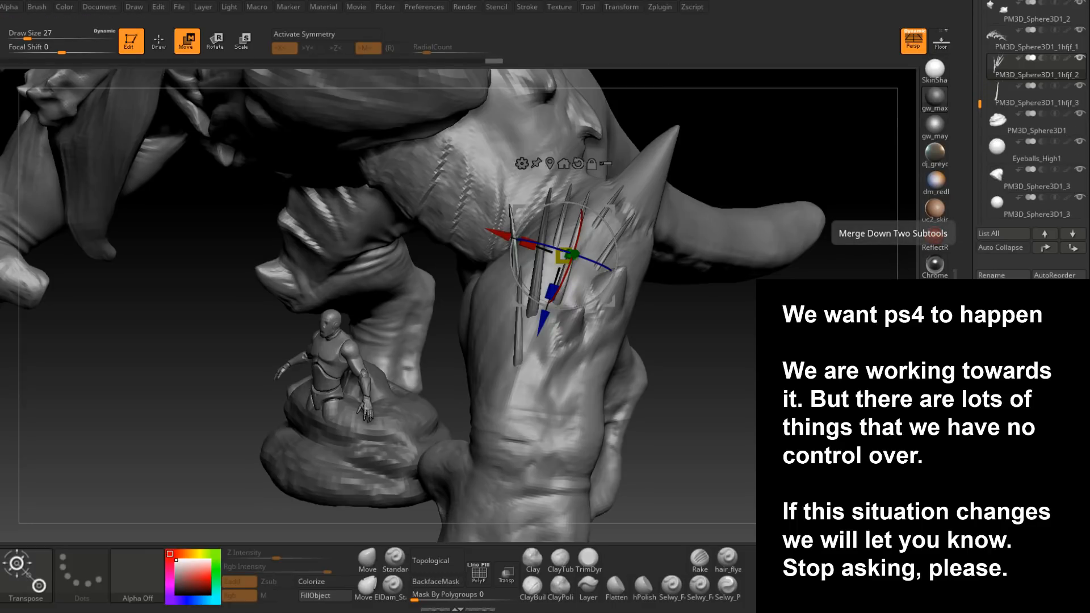
left_click(1003, 431)
- Duplicate the merged spike cluster and shift the copy to the outer side of the forearm
left_click_drag(835, 355, 667, 366)
left_click_drag(727, 323, 665, 367, "alt")
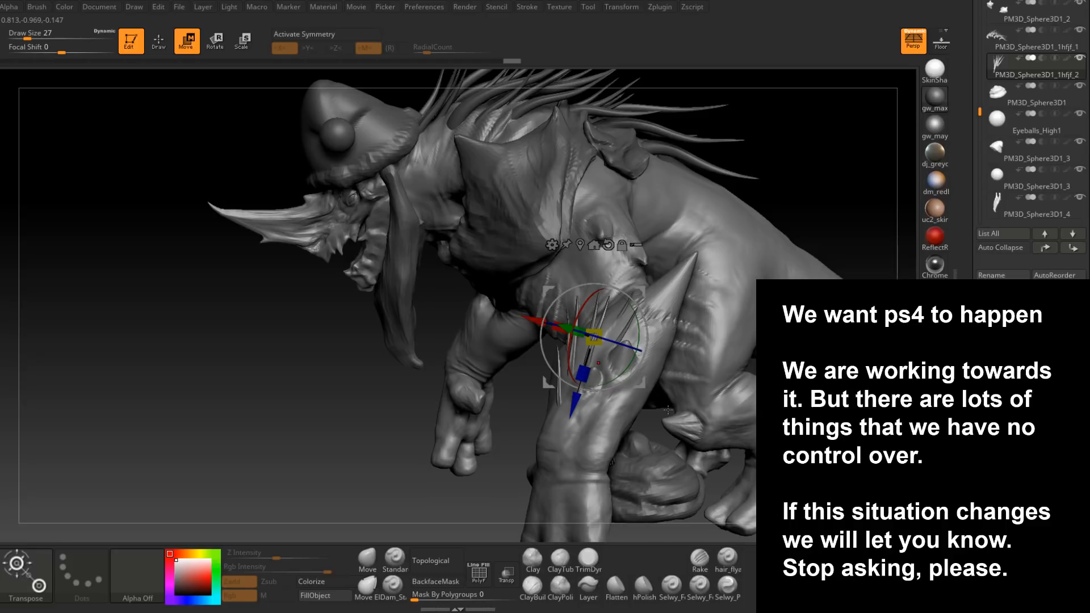
left_click_drag(706, 225, 724, 245)
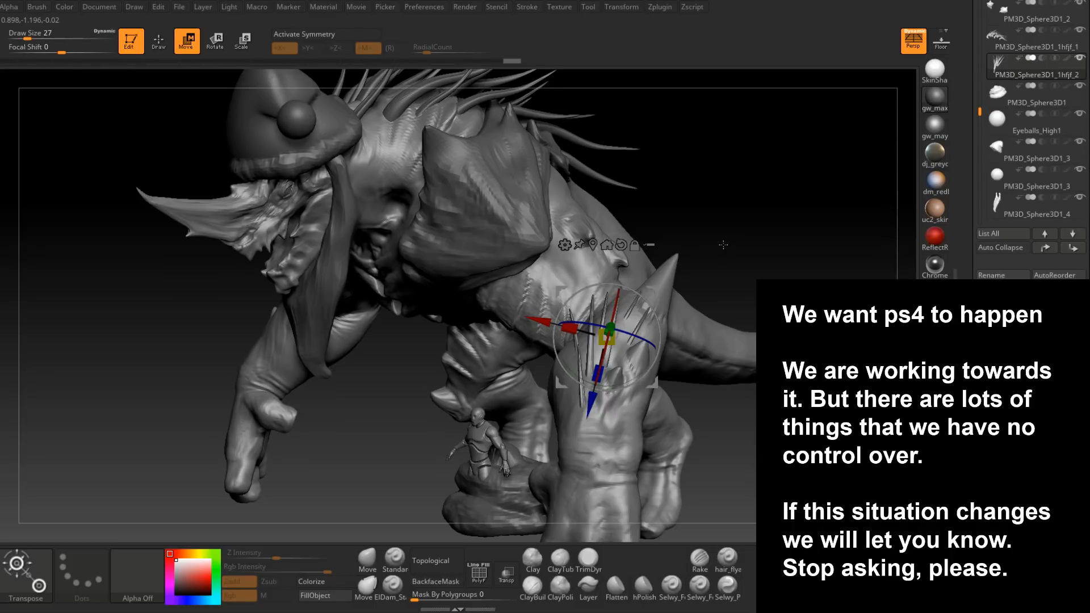
left_click_drag(724, 244, 658, 267)
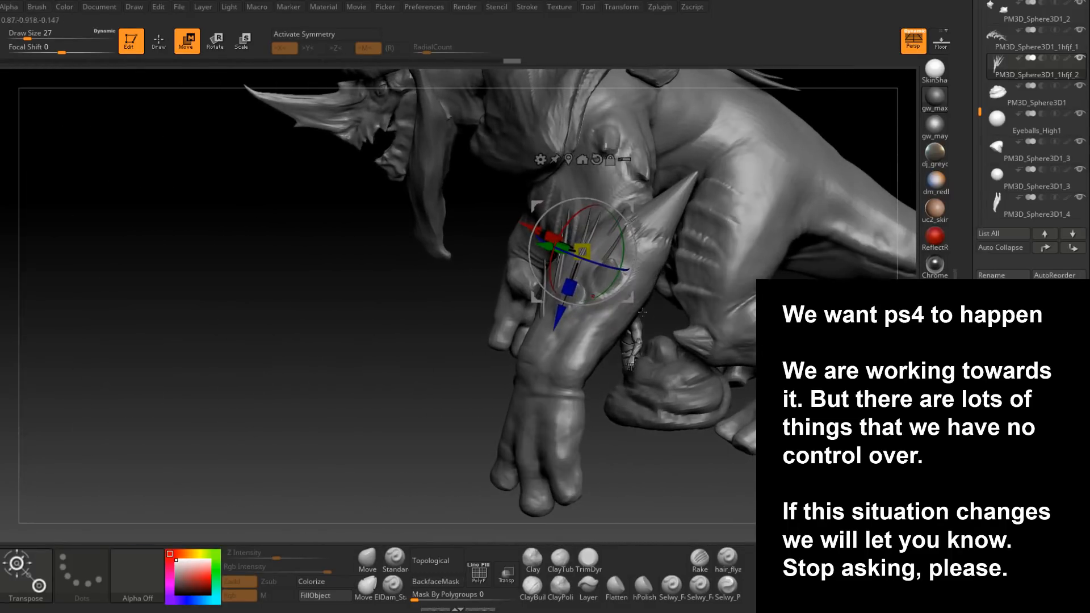
key("Down")
left_click_drag(635, 445, 694, 440)
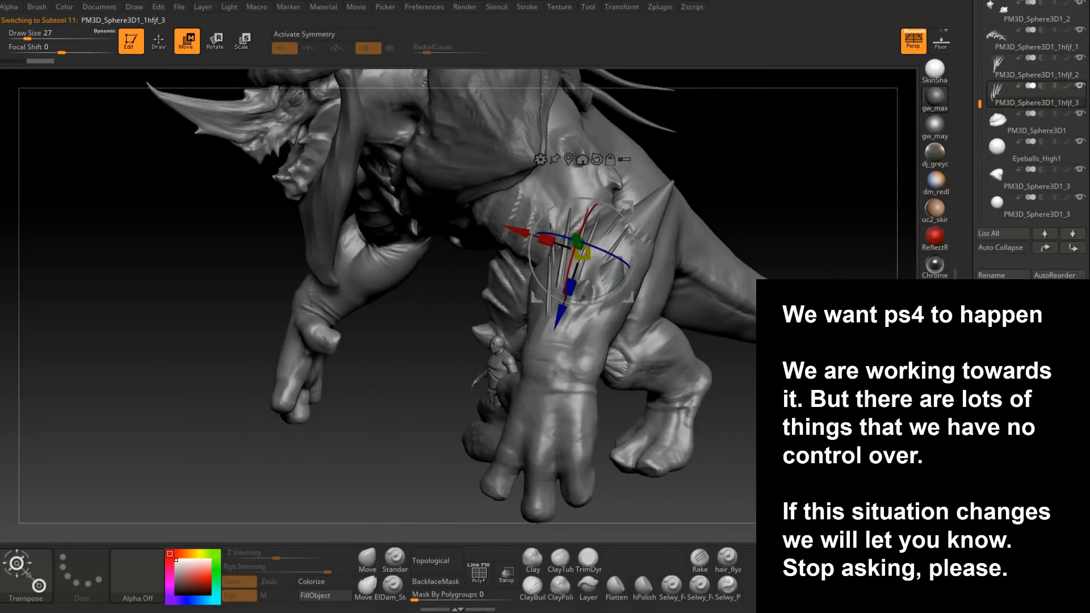
left_click_drag(515, 231, 569, 249, "ctrl")
left_click_drag(651, 266, 681, 279)
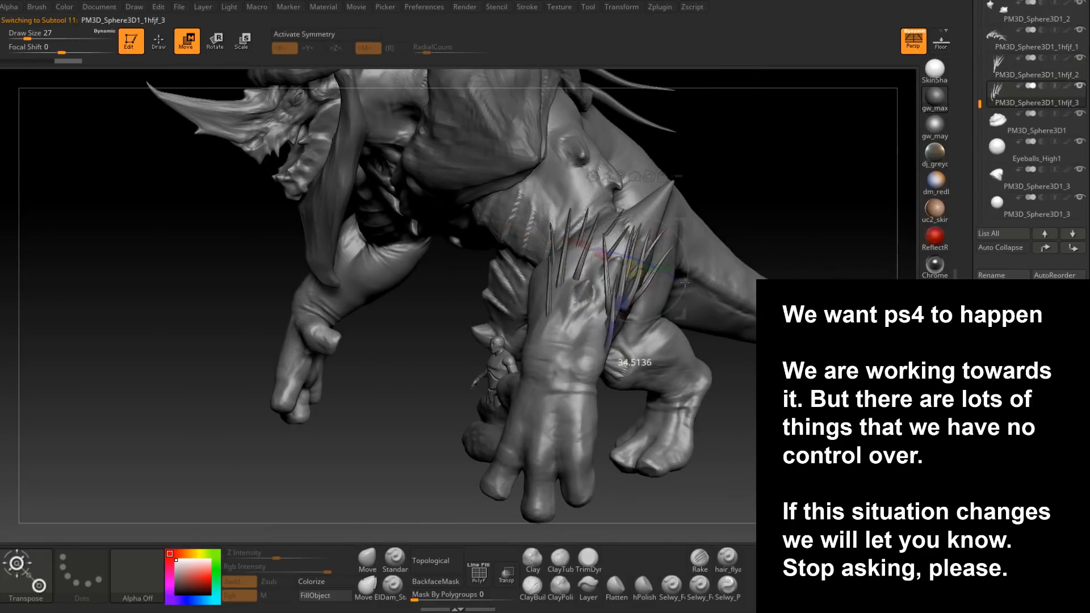
- Rotate the copied spike cluster to follow the outer forearm below the elbow spike
left_click_drag(725, 324, 724, 325)
left_click_drag(681, 253, 690, 282)
left_click_drag(789, 244, 669, 231)
left_click_drag(624, 409, 642, 334)
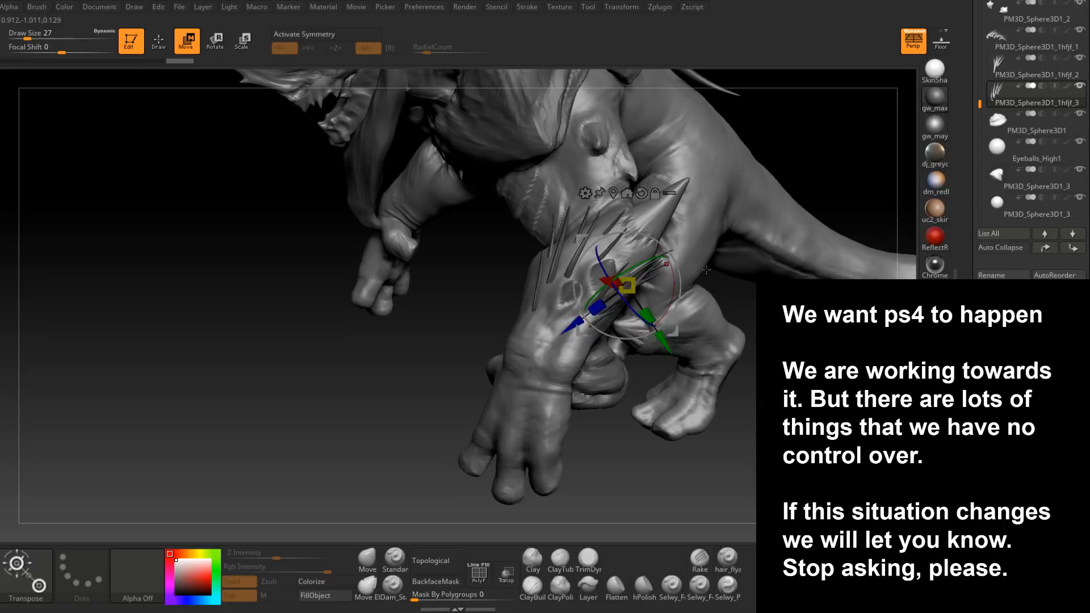
right_click_drag(647, 323, 673, 230)
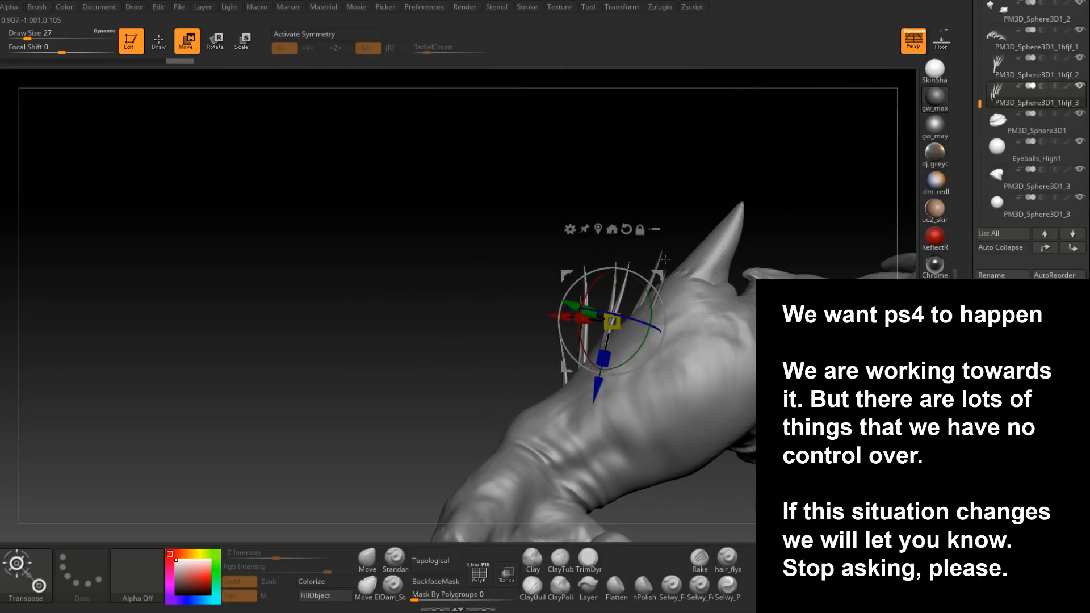
- Move the copied cluster closer to the outer forearm and refine its angle
left_click_drag(571, 280, 572, 280)
right_click_drag(571, 280, 687, 297, "ctrl")
left_click_drag(665, 287, 674, 292)
mouse_move(674, 292)
right_mouse_down()
mouse_move(744, 278)
mouse_move(681, 282)
right_mouse_up()
left_click_drag(657, 283, 641, 314)
right_click_drag(641, 314, 742, 276)
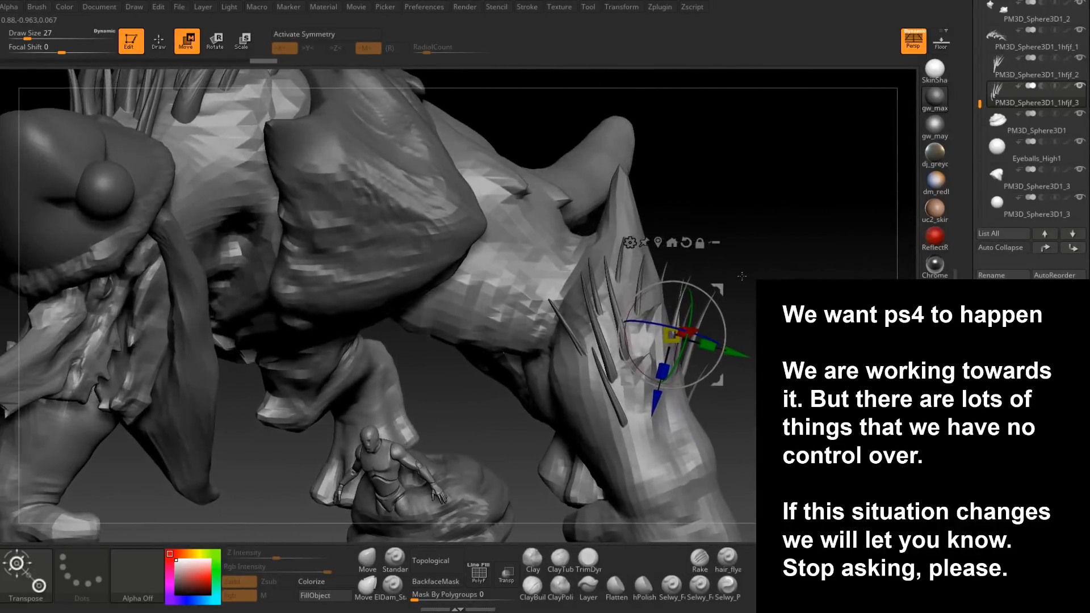
- Fine-tune the copied cluster's placement so the spike bases sit in the outer forearm
left_click_drag(724, 314, 724, 314)
right_click_drag(779, 330, 721, 349)
mouse_move(720, 355)
left_mouse_down()
mouse_move(708, 351)
mouse_move(722, 368)
left_mouse_up()
right_click_drag(724, 363, 816, 352)
right_click_drag(725, 294, 699, 295)
right_click_drag(698, 295, 754, 294)
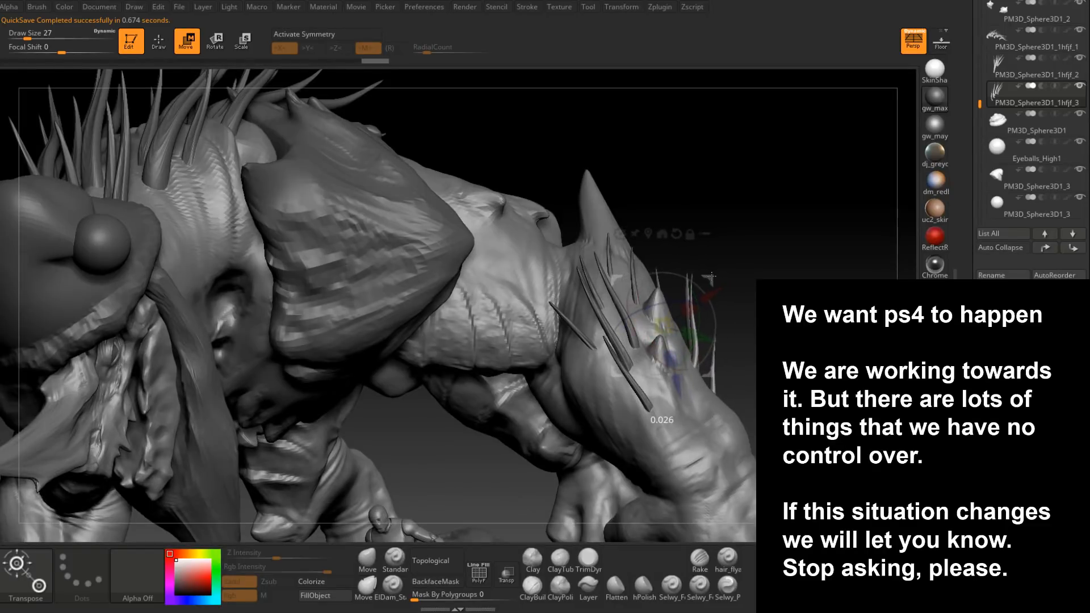
left_click_drag(709, 280, 710, 280)
mouse_move(840, 273)
right_mouse_down()
mouse_move(689, 282)
mouse_move(793, 284)
right_mouse_up()
- Isolate and mask part of the copied cluster, then reposition the unmasked spikes on the outer forearm
key("q")
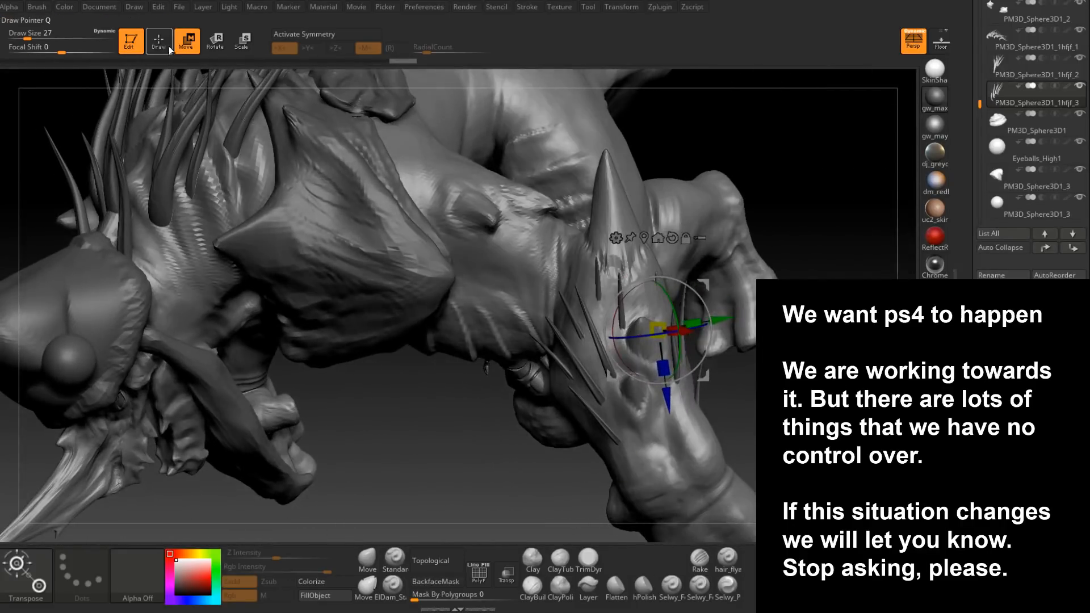
left_click(656, 277, "ctrl+shift")
left_click(803, 238, "ctrl")
left_click(803, 234, "ctrl+shift")
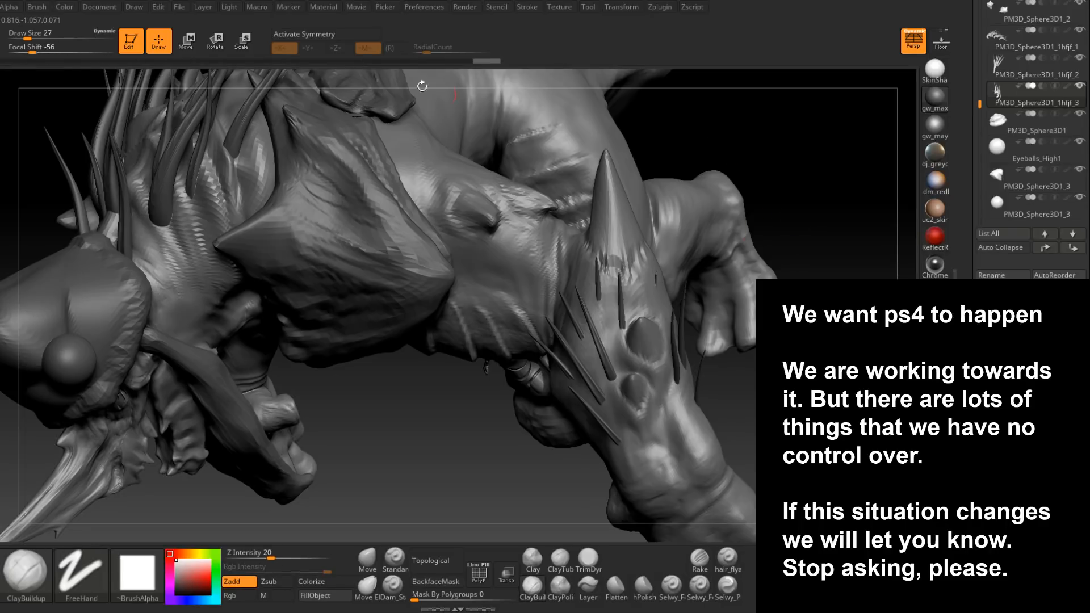
left_click(187, 45)
right_click_drag(630, 267, 710, 273)
left_click_drag(707, 282, 713, 277)
right_click_drag(713, 275, 675, 271)
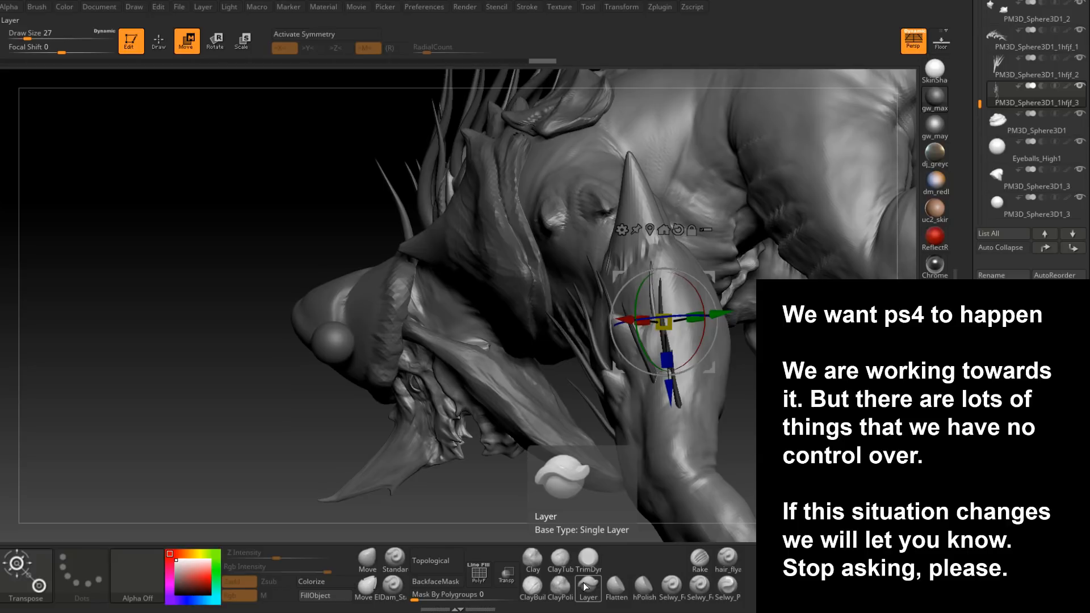
right_click_drag(721, 443, 613, 468)
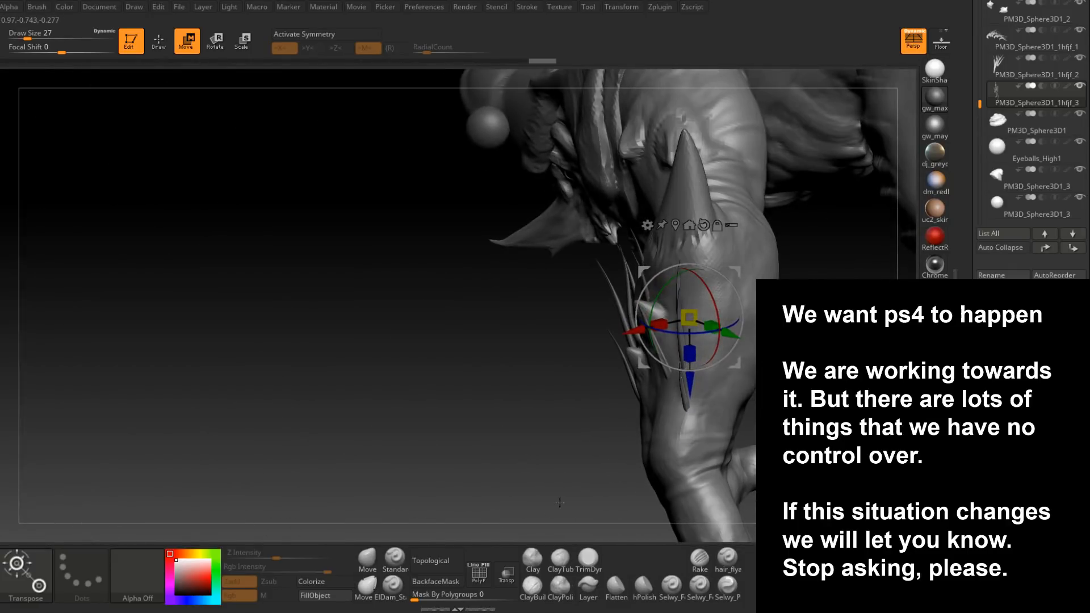
- Turn on transparency, then rotate and move the copied spikes to seat their bases in the outer forearm
left_click(506, 573)
right_click_drag(753, 385, 667, 346)
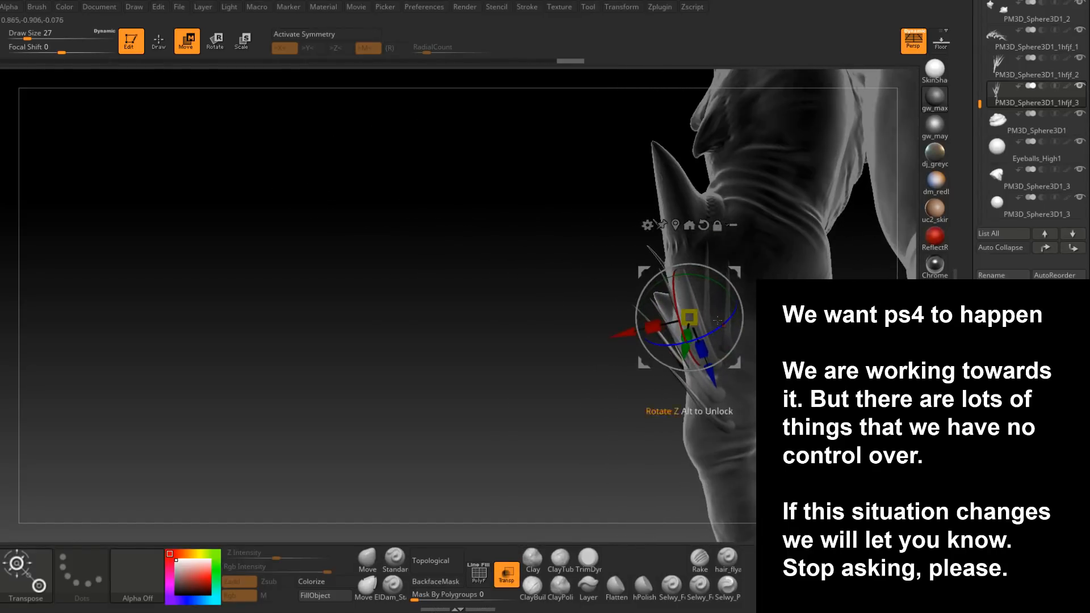
left_click(168, 46)
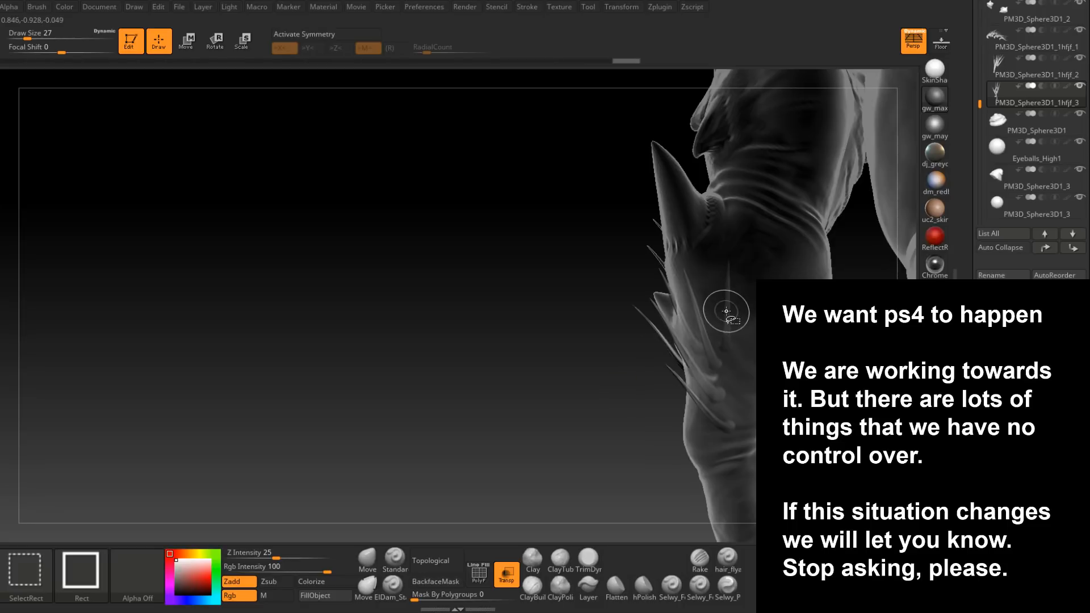
key("b")
key("c")
key("b")
mouse_move(589, 416)
left_mouse_down()
mouse_move(649, 418)
mouse_move(463, 253)
left_mouse_up()
key("w")
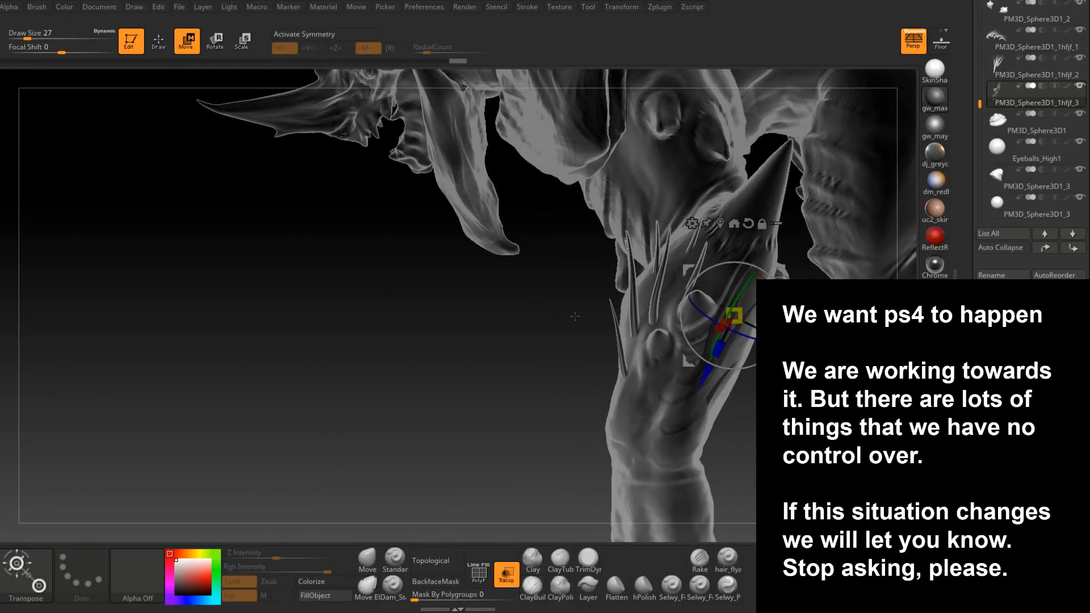
left_click_drag(797, 336, 713, 300, "alt")
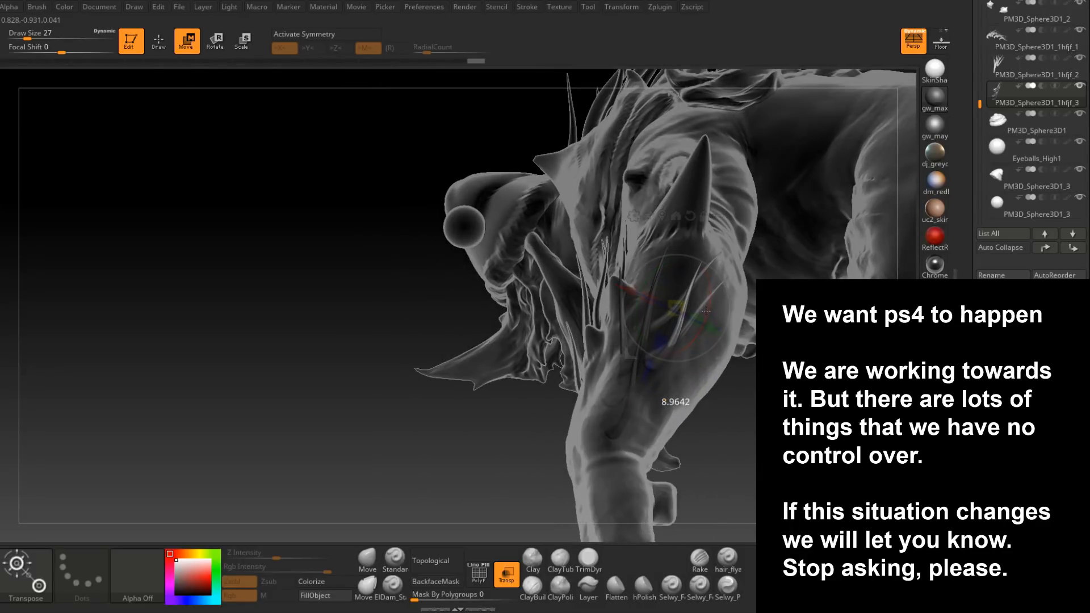
left_click_drag(726, 384, 706, 378)
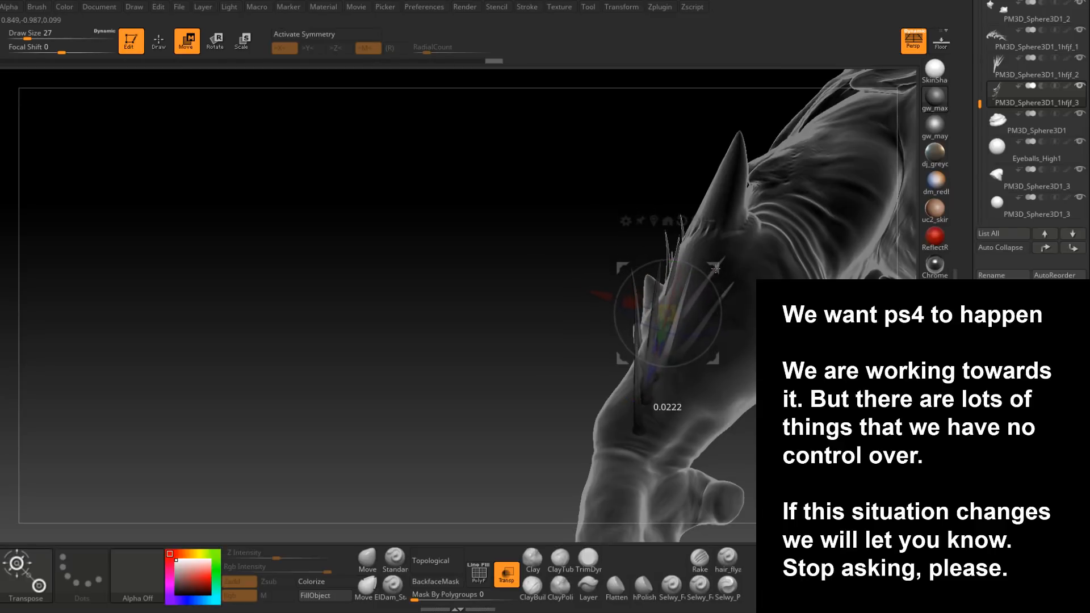
left_click_drag(752, 276, 656, 286)
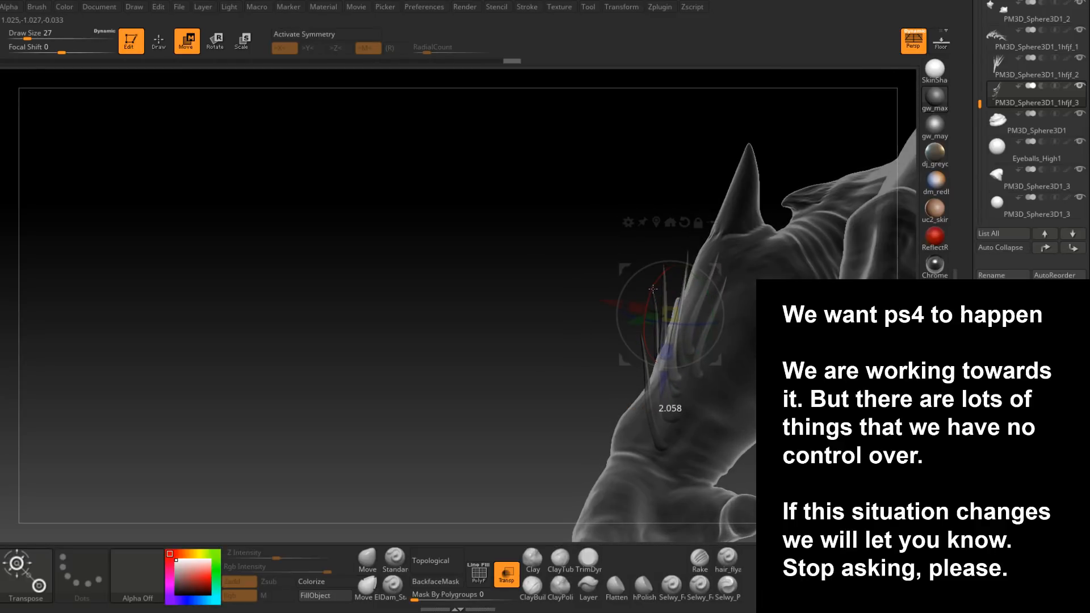
mouse_move(762, 250)
left_mouse_down()
mouse_move(805, 274)
mouse_move(767, 267)
left_mouse_up()
- Turn off transparency and check both forearm spike clusters against the whole creature
left_click(509, 578)
left_click_drag(574, 448, 698, 487)
left_click_drag(848, 242, 789, 265)
mouse_move(482, 400)
left_mouse_down()
mouse_move(535, 413)
mouse_move(710, 251)
mouse_move(739, 310)
mouse_move(645, 384)
left_mouse_up()
key("q")
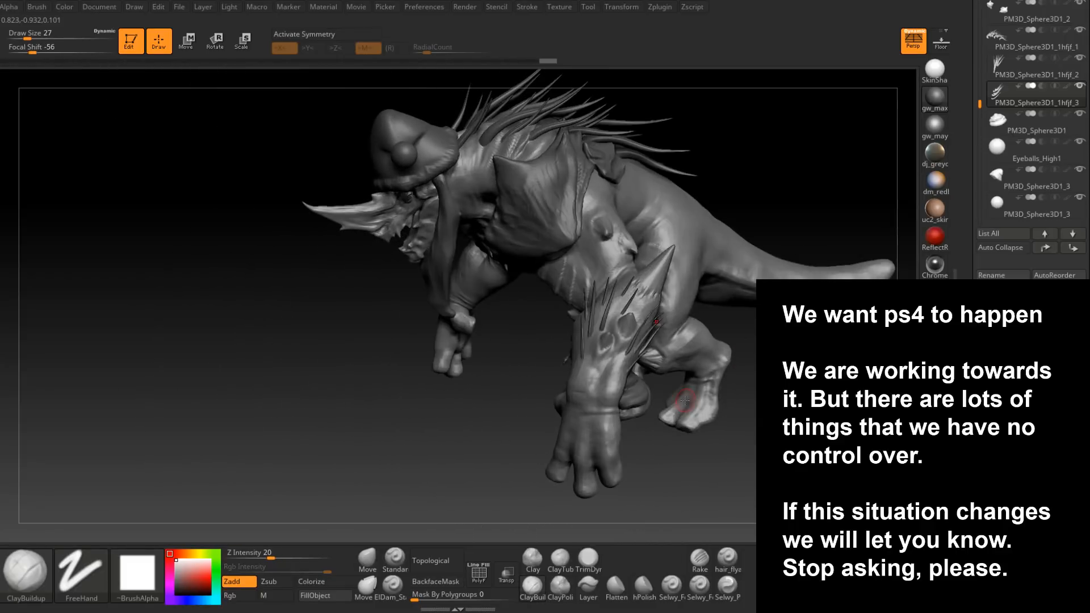
mouse_move(676, 407)
left_mouse_down()
mouse_move(691, 373)
mouse_move(709, 374)
left_mouse_up()
- Merge the two forearm spike clusters and mirror them across the X axis into one subtool
left_click(1022, 69)
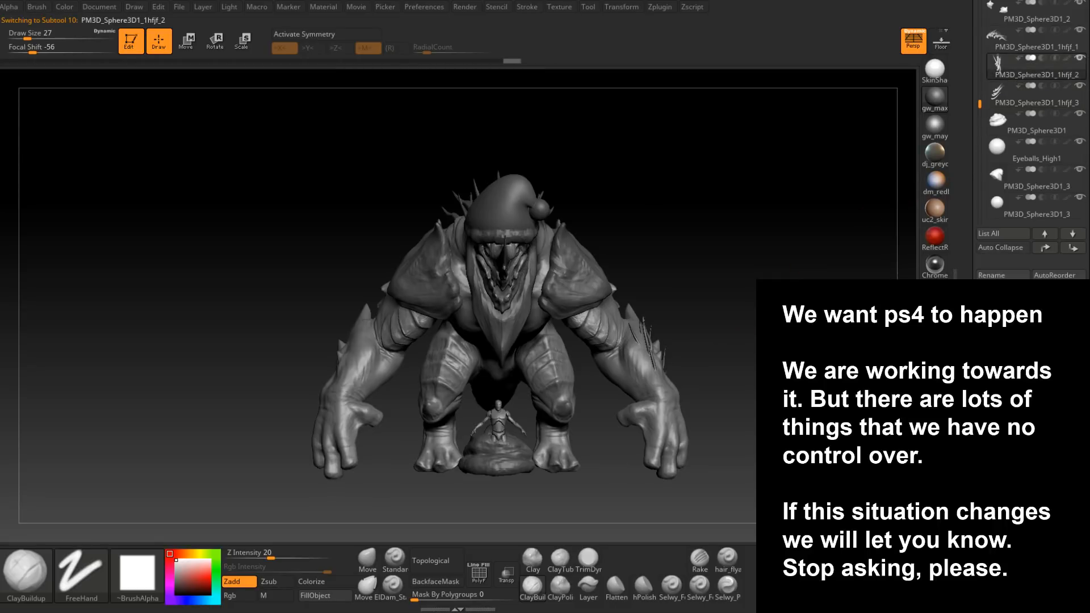
key("ctrl+shift+m")
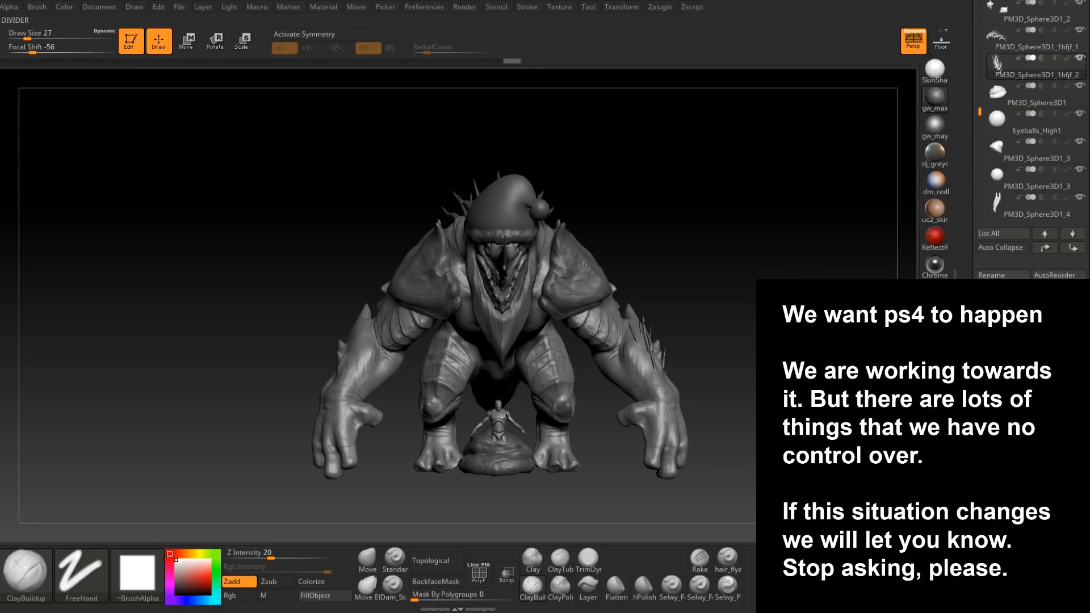
left_click(661, 8)
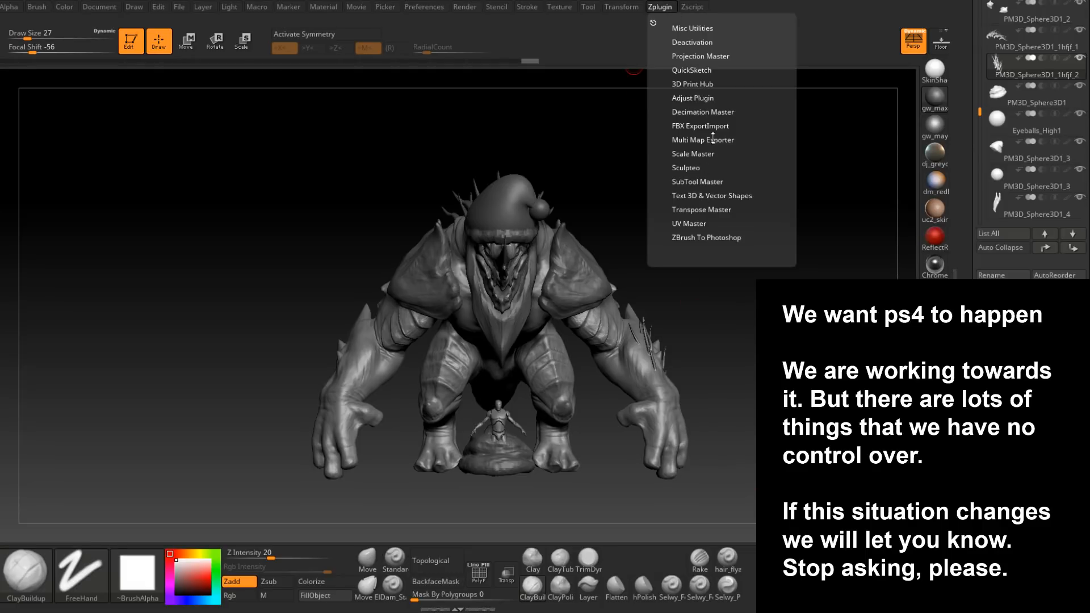
left_click(704, 181)
left_click(749, 236)
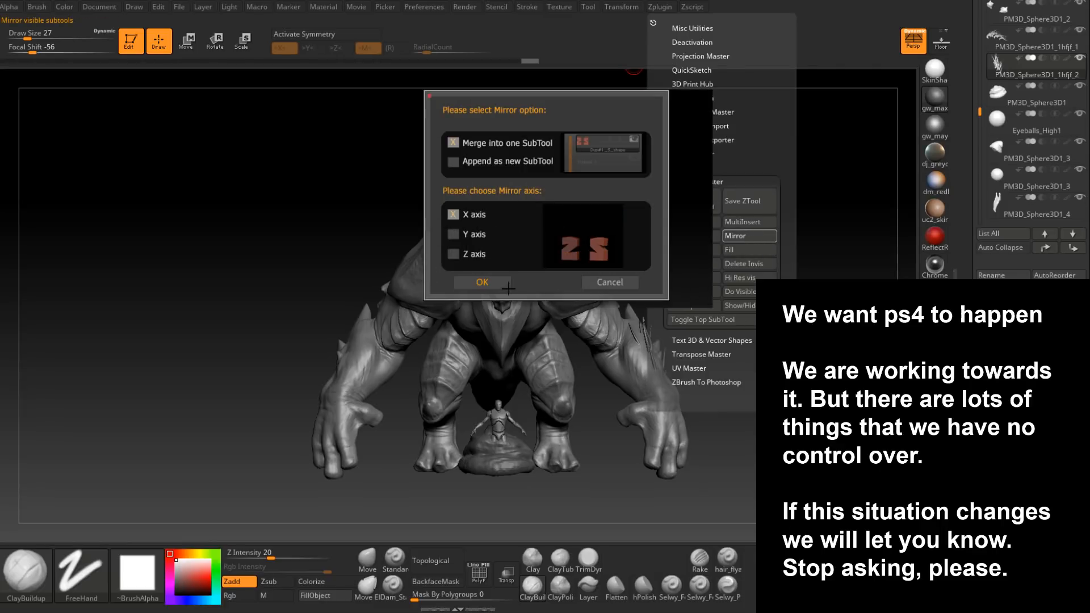
left_click(488, 280)
- Switch to the Move brush and start reshaping the spikes on the outer forearm
left_click_drag(743, 420, 658, 410)
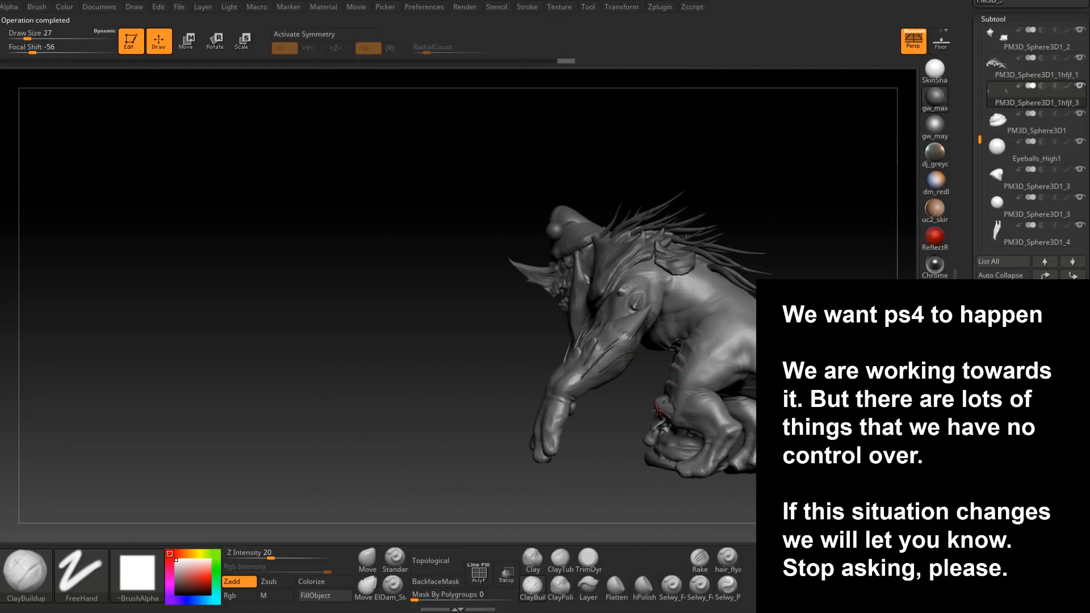
mouse_move(620, 458)
left_mouse_down()
mouse_move(677, 453)
mouse_move(652, 431)
mouse_move(627, 347)
left_mouse_up()
mouse_move(649, 394)
left_mouse_down("alt")
mouse_move(560, 363)
mouse_move(548, 342)
mouse_move(574, 409)
left_mouse_up("alt")
mouse_move(676, 423)
left_mouse_down()
mouse_move(596, 419)
mouse_move(631, 418)
mouse_move(545, 431)
mouse_move(630, 358)
mouse_move(638, 380)
mouse_move(659, 382)
mouse_move(664, 341)
mouse_move(588, 351)
left_mouse_up()
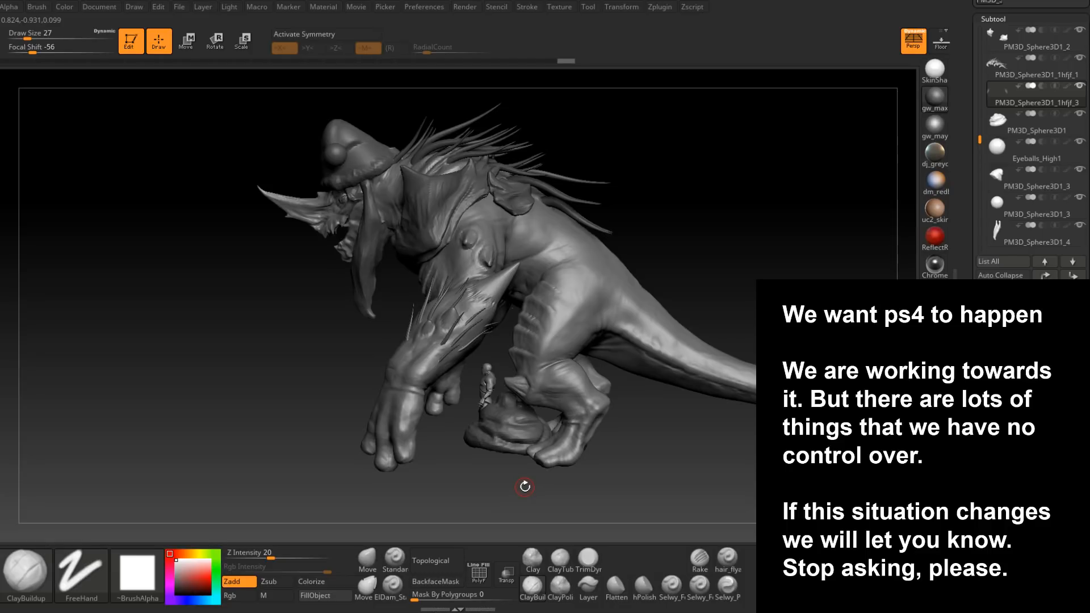
left_click(367, 560)
mouse_move(482, 318)
right_mouse_down("ctrl")
mouse_move(486, 363)
mouse_move(413, 315)
mouse_move(459, 329)
mouse_move(453, 284)
mouse_move(434, 368)
right_mouse_up("ctrl")
key("space")
left_click_drag(469, 292, 485, 292)
mouse_move(484, 292)
right_mouse_down("ctrl")
mouse_move(487, 263)
mouse_move(450, 275)
mouse_move(483, 287)
right_mouse_up("ctrl")
key("space")
left_click_drag(483, 280, 475, 284)
- Set the Move brush's draw size to 90 and adjust the forearm spikes seen in profile
mouse_move(474, 293)
right_mouse_down()
mouse_move(435, 328)
mouse_move(519, 256)
mouse_move(551, 267)
right_mouse_up()
key("space")
left_click_drag(552, 266, 561, 267)
mouse_move(561, 266)
right_mouse_down()
mouse_move(552, 238)
mouse_move(502, 284)
right_mouse_up()
key("space")
left_click_drag(502, 284, 492, 284)
right_click_drag(491, 284, 495, 286)
key("space")
left_click_drag(495, 287, 490, 288)
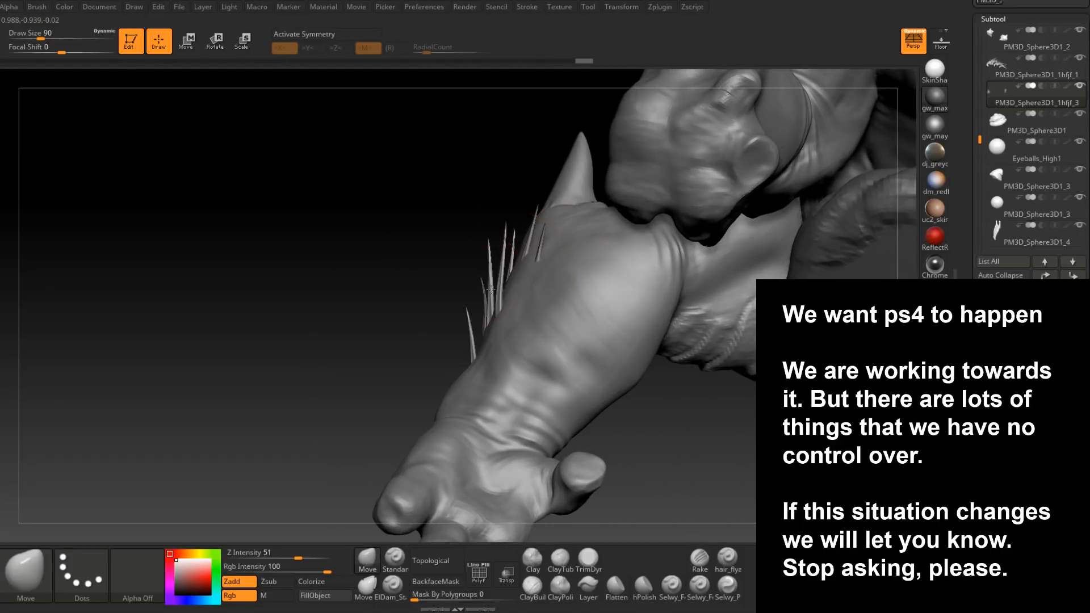
- Set the Move brush's draw size to 120 and reshape the spikes along the front of the forearm
right_click_drag(490, 307, 567, 292)
mouse_move(476, 366)
right_mouse_down()
mouse_move(467, 305)
mouse_move(511, 280)
right_mouse_up()
key("ctrl+shift")
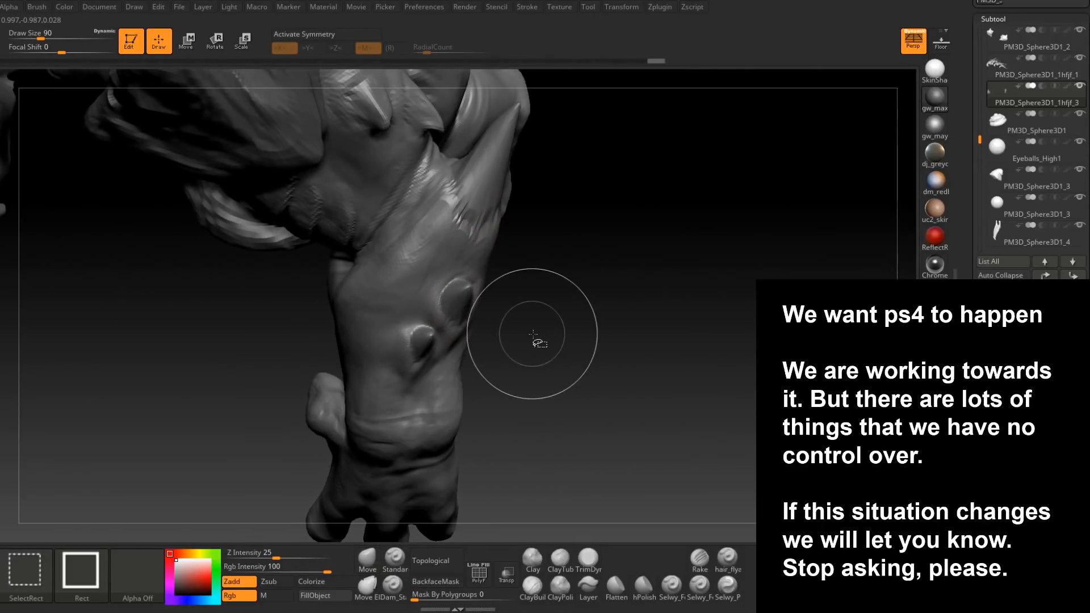
left_click_drag(532, 333, 573, 379, "ctrl+shift")
right_click_drag(538, 373, 491, 328)
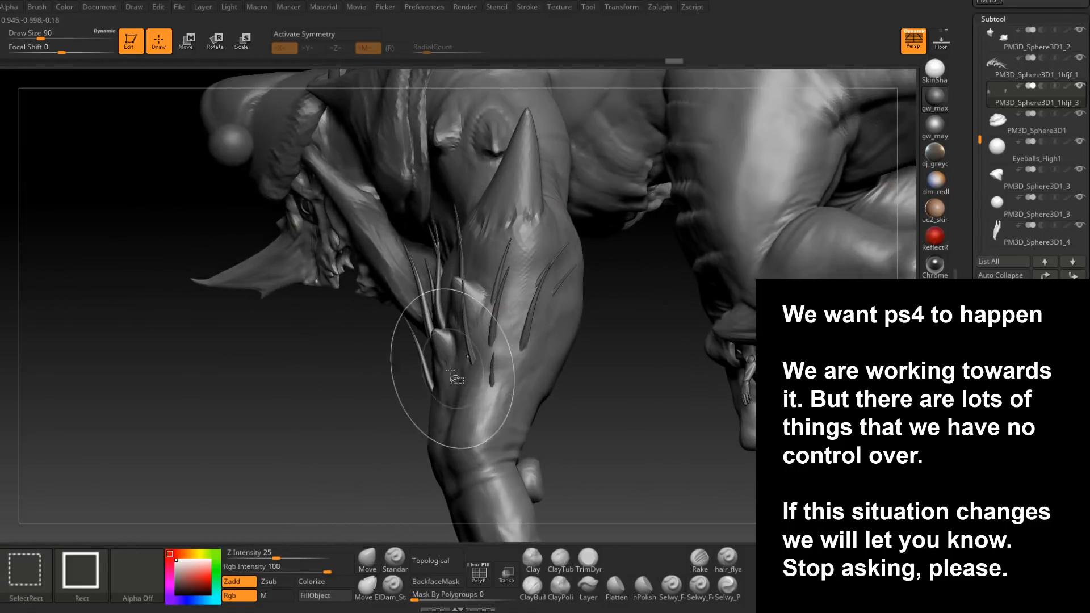
mouse_move(420, 409)
right_mouse_down()
mouse_move(519, 355)
mouse_move(430, 402)
mouse_move(499, 318)
mouse_move(486, 375)
mouse_move(472, 321)
mouse_move(459, 409)
mouse_move(499, 380)
right_mouse_up()
key("space")
left_click_drag(426, 324, 433, 324)
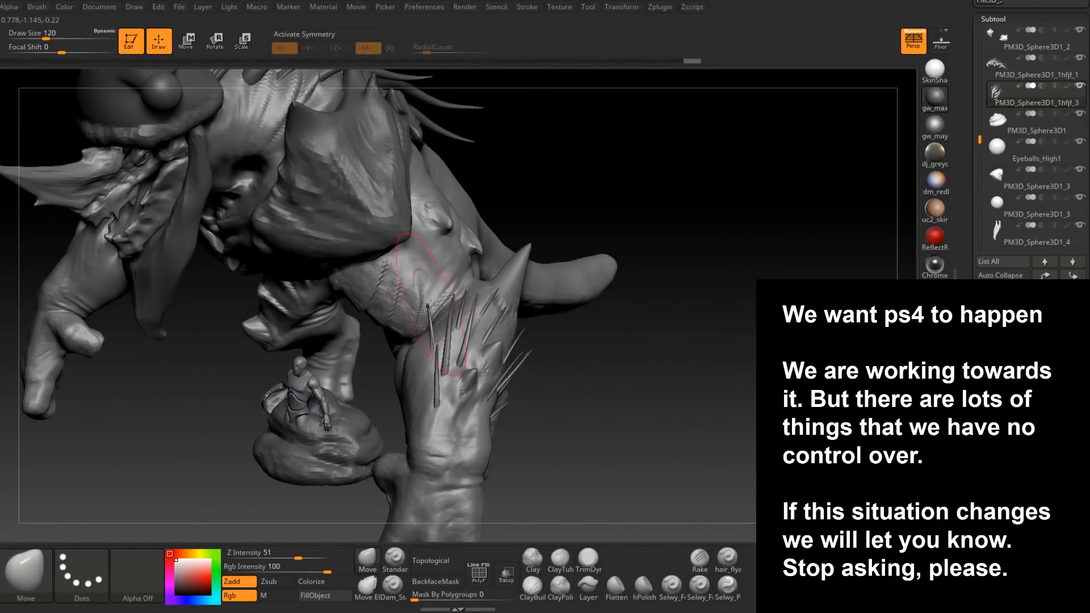
- Check the reshaped forearm spikes from the side against the whole creature
mouse_move(483, 283)
right_mouse_down()
mouse_move(435, 385)
mouse_move(505, 421)
mouse_move(503, 357)
mouse_move(531, 360)
mouse_move(511, 318)
mouse_move(455, 410)
mouse_move(587, 367)
right_mouse_up()
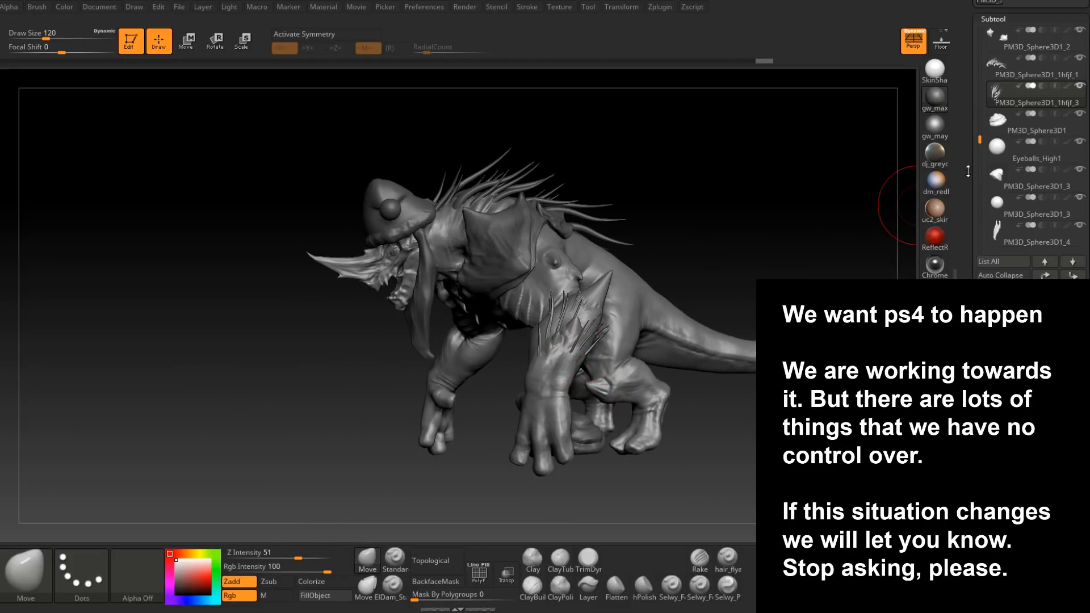
mouse_move(971, 183)
left_mouse_down()
mouse_move(970, 239)
mouse_move(981, 194)
left_mouse_up()
mouse_move(704, 285)
left_mouse_down()
mouse_move(738, 293)
mouse_move(698, 300)
mouse_move(713, 301)
left_mouse_up()
right_click_drag(688, 304, 541, 409, "alt")
left_click(502, 579)
left_click_drag(681, 340, 718, 359)
right_click_drag(719, 359, 693, 337, "ctrl")
left_click_drag(693, 336, 621, 366)
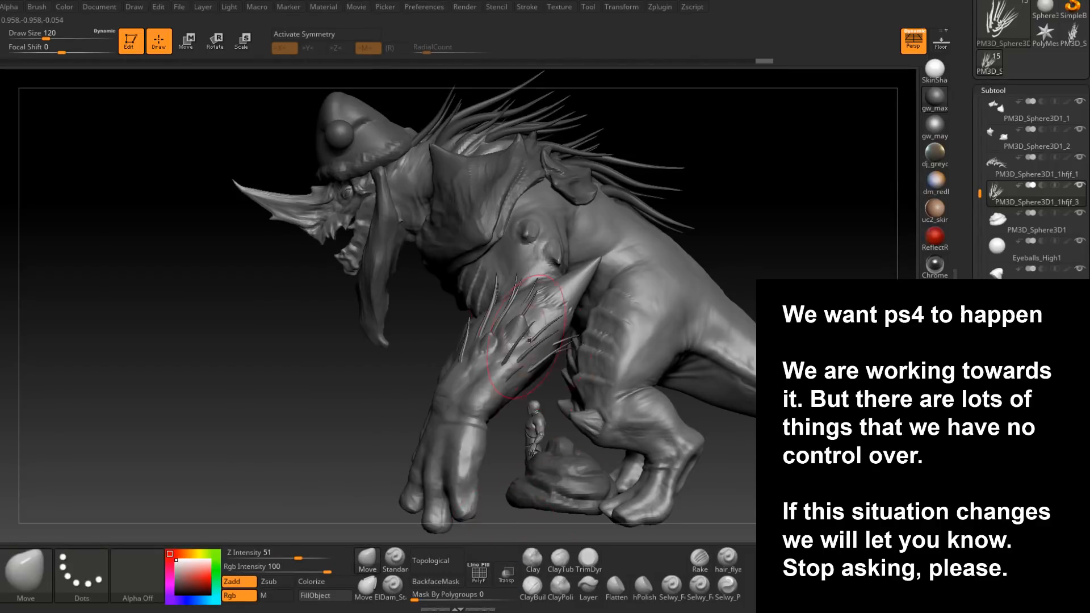
- Work with larger Move brush sizes, up to 228 and then 154, to reshape the spikes across the forearm
mouse_move(528, 340)
right_mouse_down()
mouse_move(579, 357)
mouse_move(540, 358)
mouse_move(485, 417)
right_mouse_up()
key("space")
left_click_drag(527, 356, 542, 356)
right_click_drag(542, 355, 531, 350)
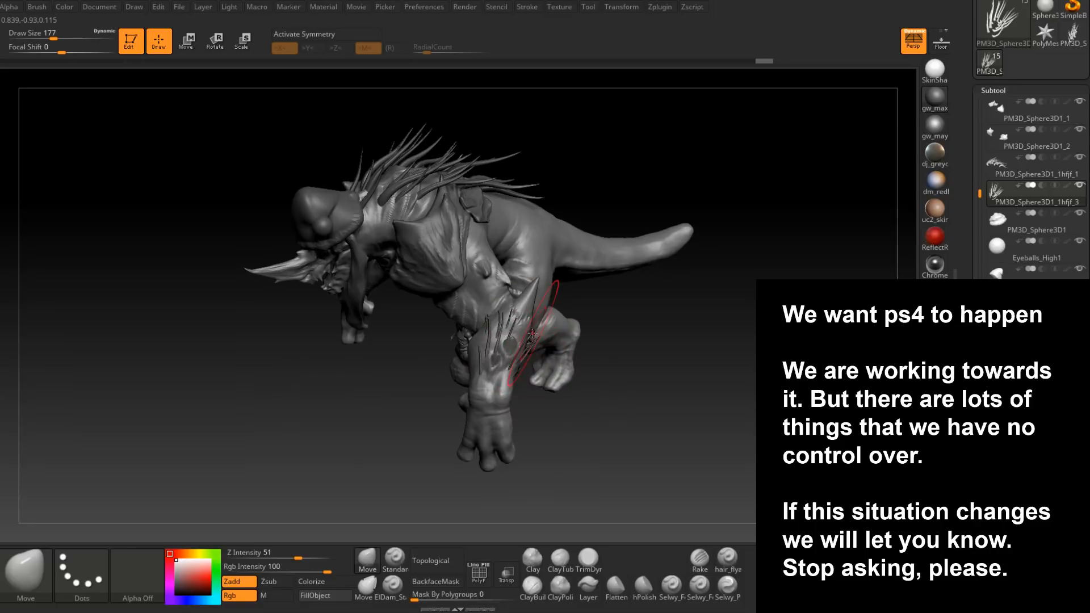
scroll(530, 345, "up", 3)
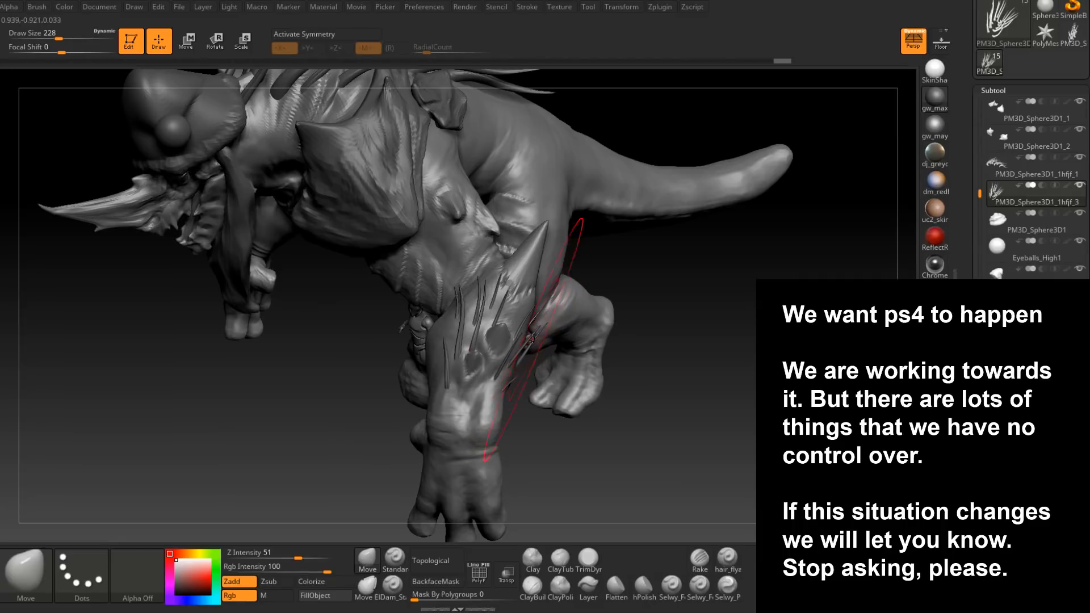
mouse_move(531, 339)
right_mouse_down()
mouse_move(477, 377)
mouse_move(476, 395)
mouse_move(484, 391)
right_mouse_up()
left_click_drag(475, 375, 467, 375)
mouse_move(546, 346)
left_mouse_down()
mouse_move(453, 390)
mouse_move(469, 344)
mouse_move(530, 331)
mouse_move(511, 355)
left_mouse_up()
key("space")
mouse_move(546, 335)
right_mouse_down()
mouse_move(525, 335)
mouse_move(518, 351)
mouse_move(522, 341)
mouse_move(498, 321)
mouse_move(477, 364)
mouse_move(520, 335)
mouse_move(564, 488)
right_mouse_up()
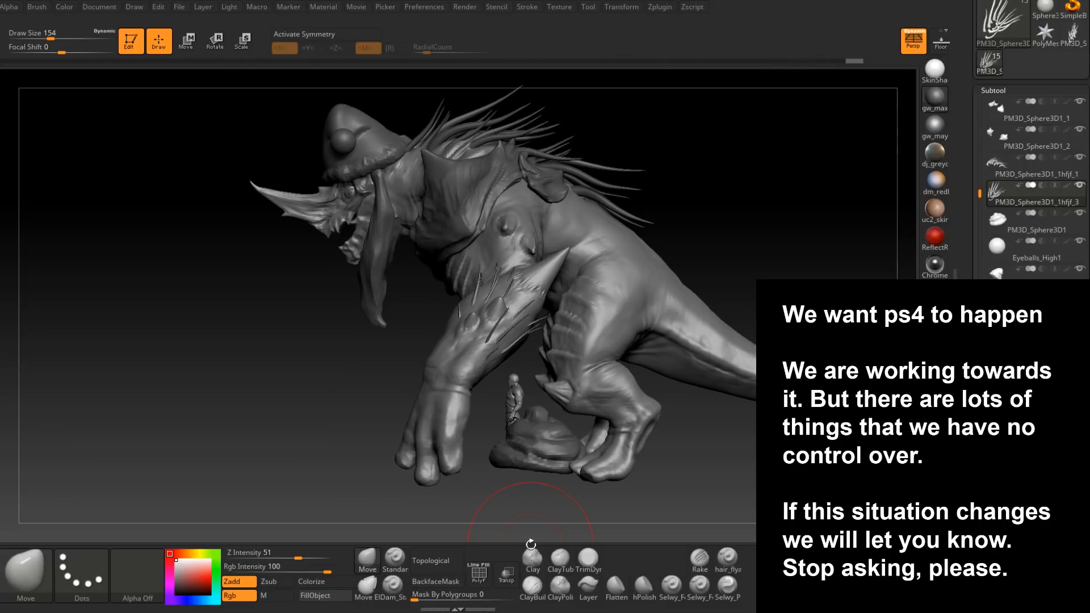
- Make Boss_High_Body the active subtool and subdivide its geometry
right_click_drag(511, 391, 614, 376)
right_click_drag(591, 318, 546, 379, "ctrl")
left_click(588, 372, "alt")
right_click_drag(636, 315, 611, 329)
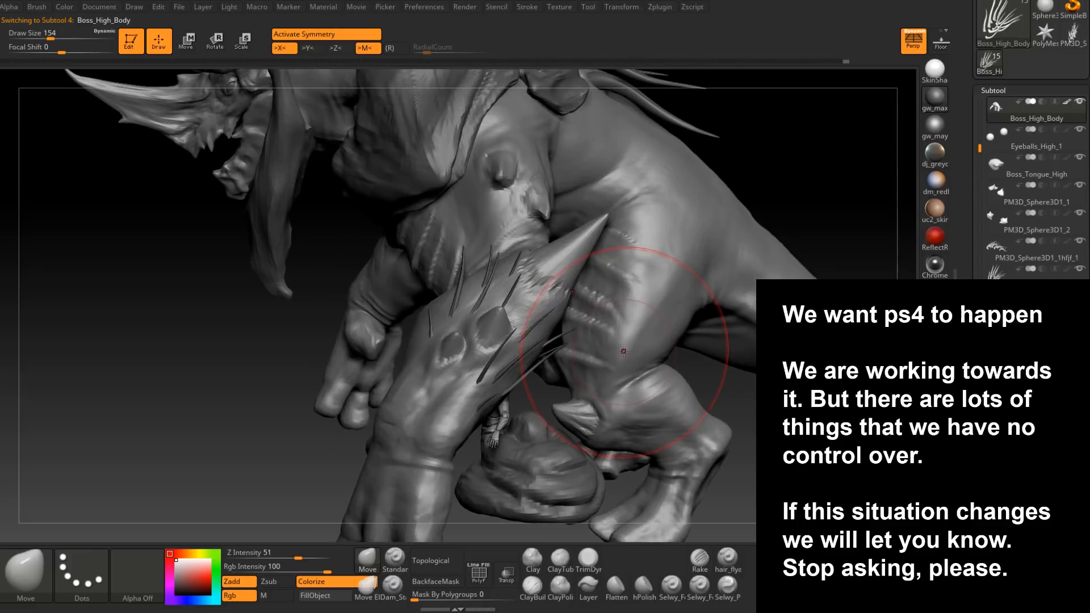
key("ctrl+d")
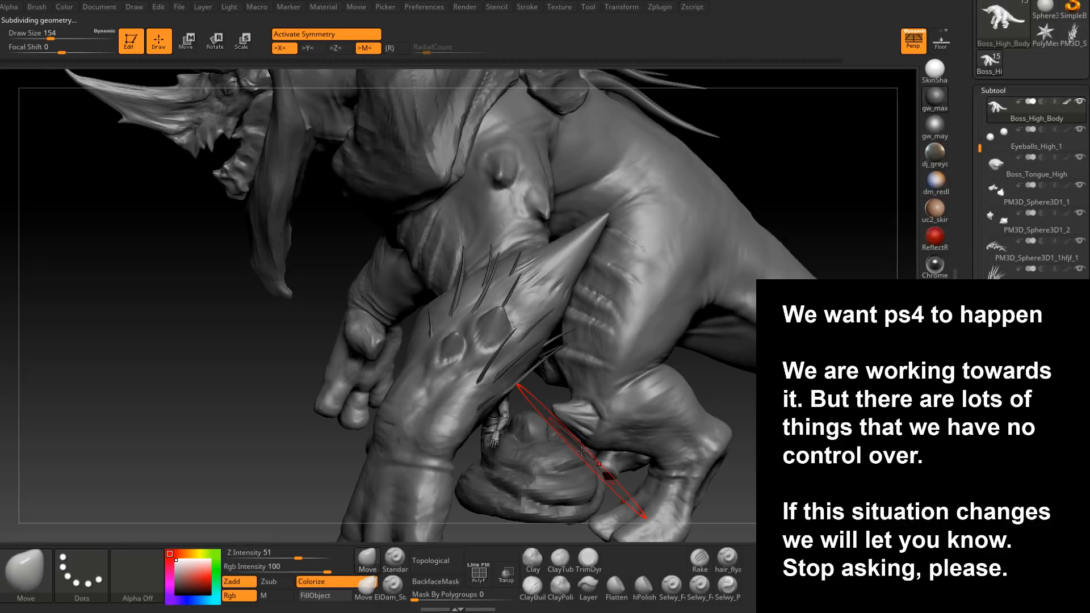
- Switch to the Dam_Standard brush with draw size 20 and focal shift 0 for creasing the thigh ridges
left_click(392, 587)
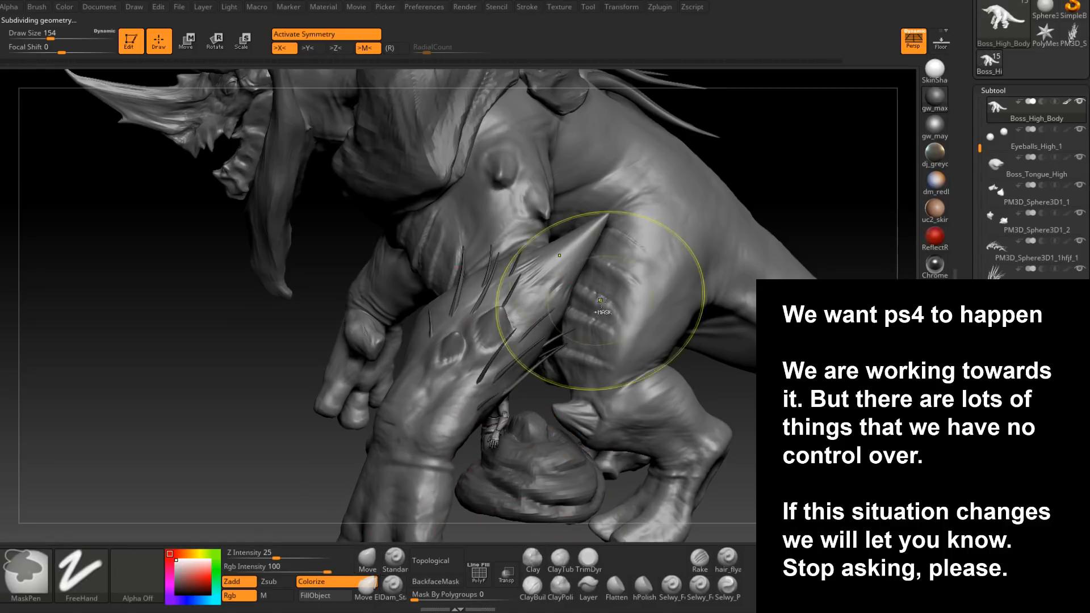
right_click_drag(589, 290, 605, 343, "ctrl")
right_click(605, 343)
left_click_drag(605, 335, 580, 329)
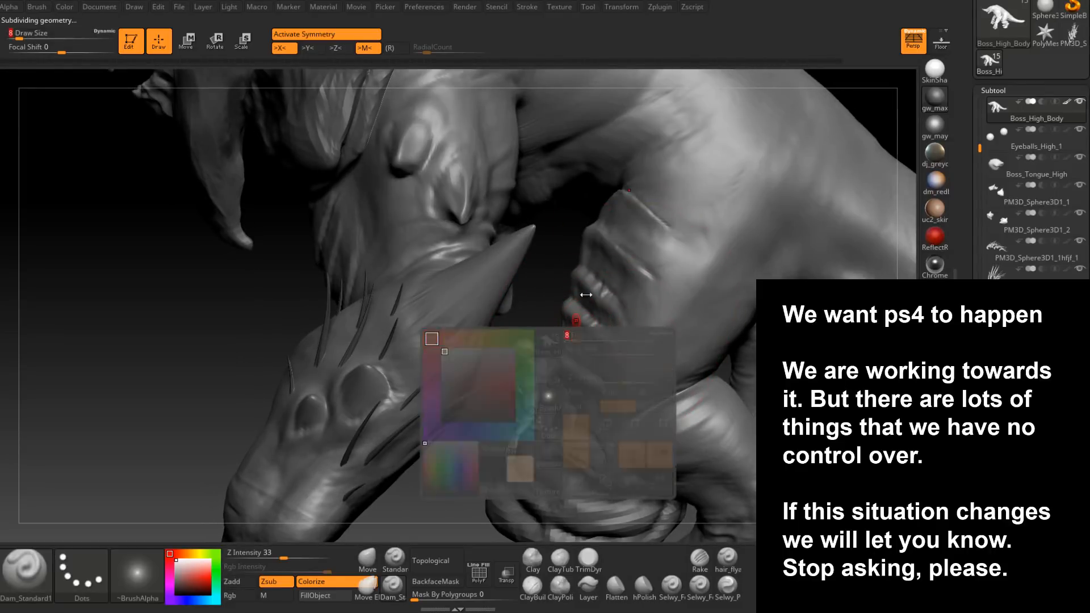
right_click_drag(603, 330, 610, 322)
mouse_move(607, 334)
left_mouse_down()
mouse_move(595, 324)
mouse_move(613, 320)
left_mouse_up()
right_click(605, 321)
right_click_drag(613, 319, 604, 327)
right_click(604, 328)
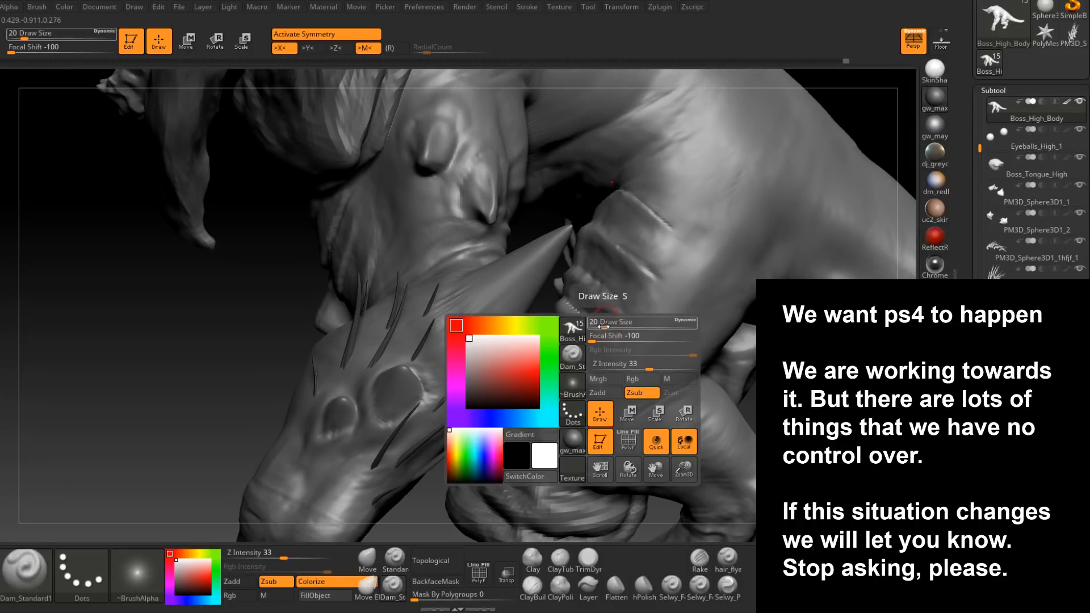
left_click_drag(592, 340, 641, 340)
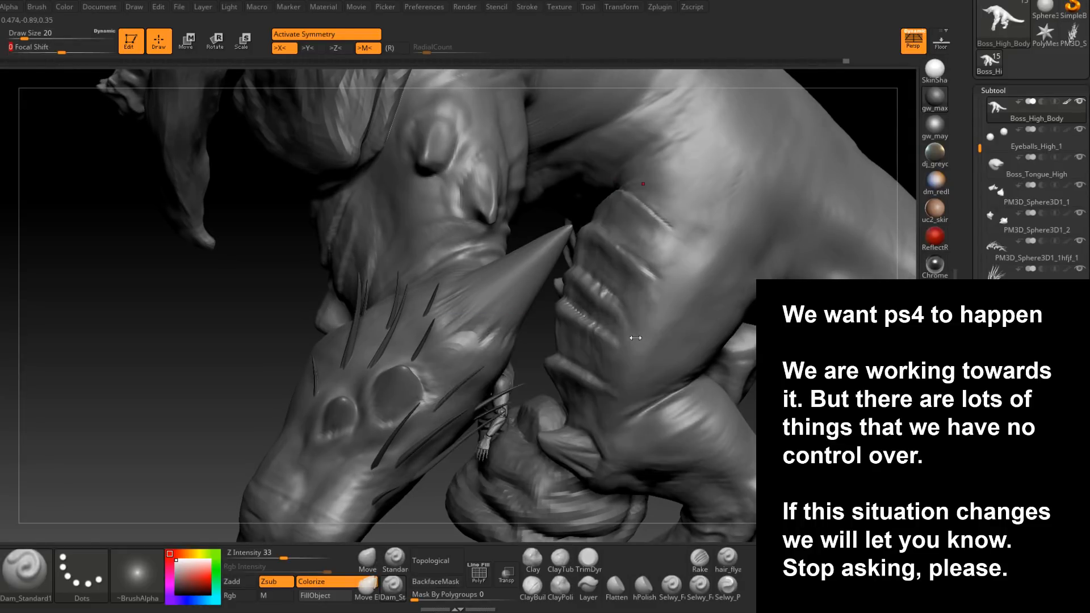
- Set the draw size to 14, carve creases along the front thigh ridges, and smooth beside them
right_click_drag(616, 344, 598, 332)
right_click(597, 332)
left_click_drag(601, 335, 593, 333)
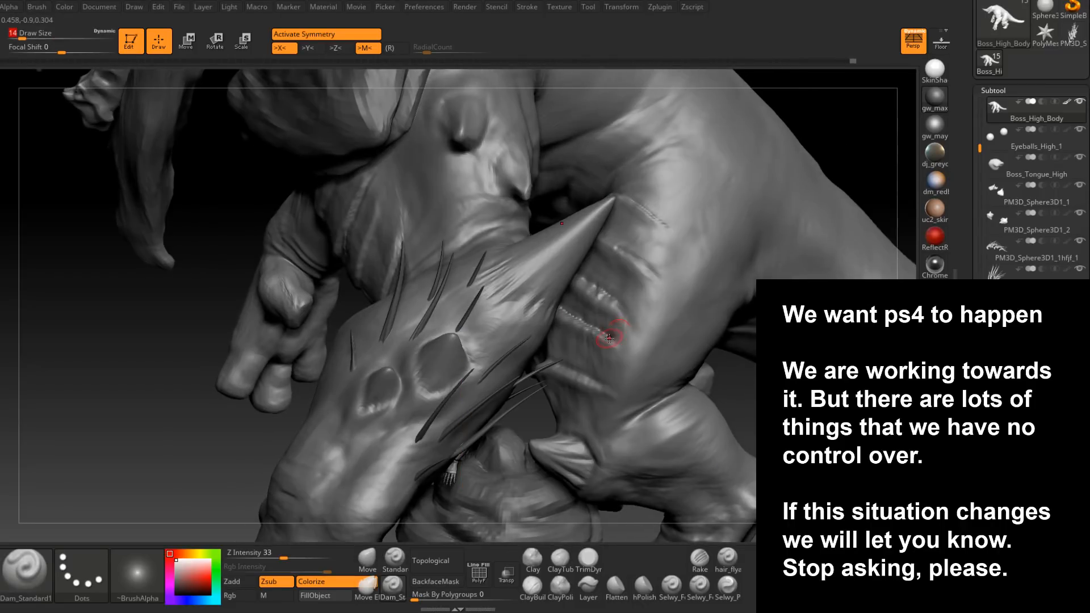
right_click_drag(585, 321, 516, 319)
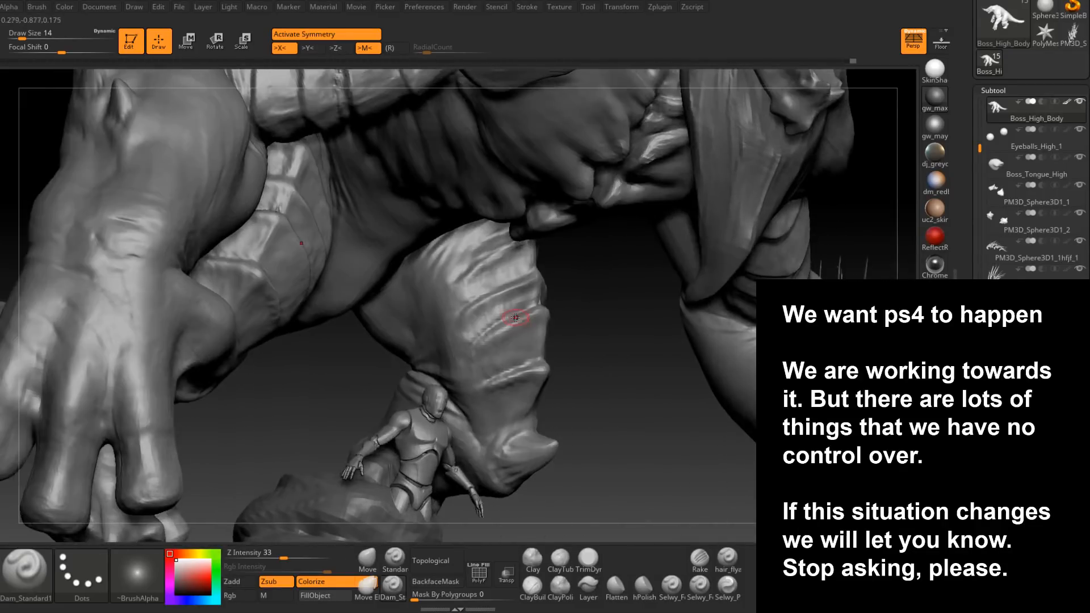
right_click_drag(469, 365, 557, 399)
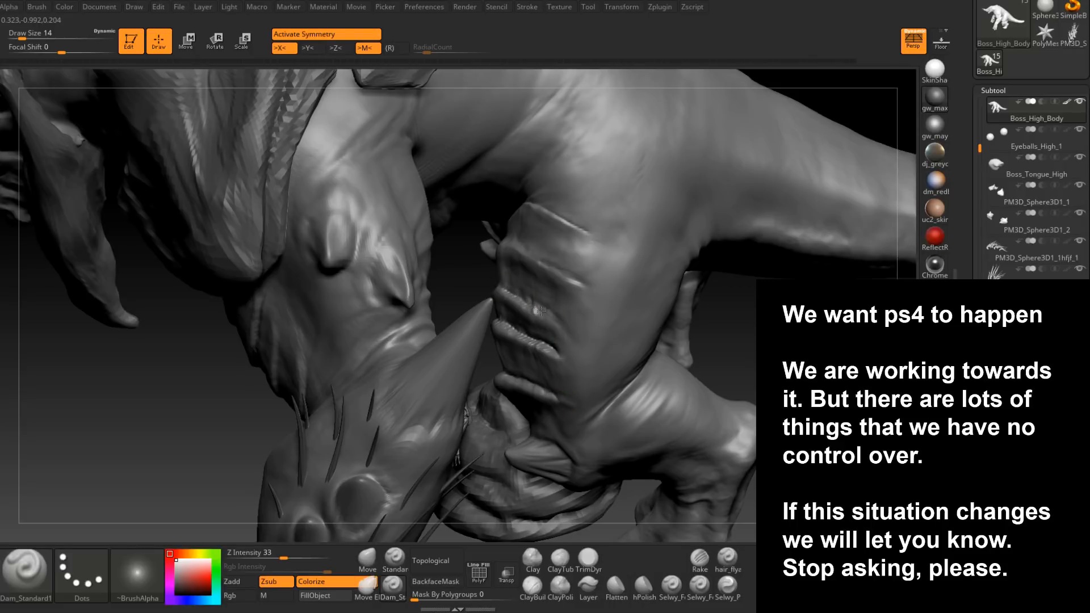
right_click_drag(567, 312, 545, 299)
mouse_move(457, 348)
right_mouse_down()
mouse_move(706, 297)
mouse_move(649, 345)
right_mouse_up()
left_click_drag(649, 345, 628, 348, "shift")
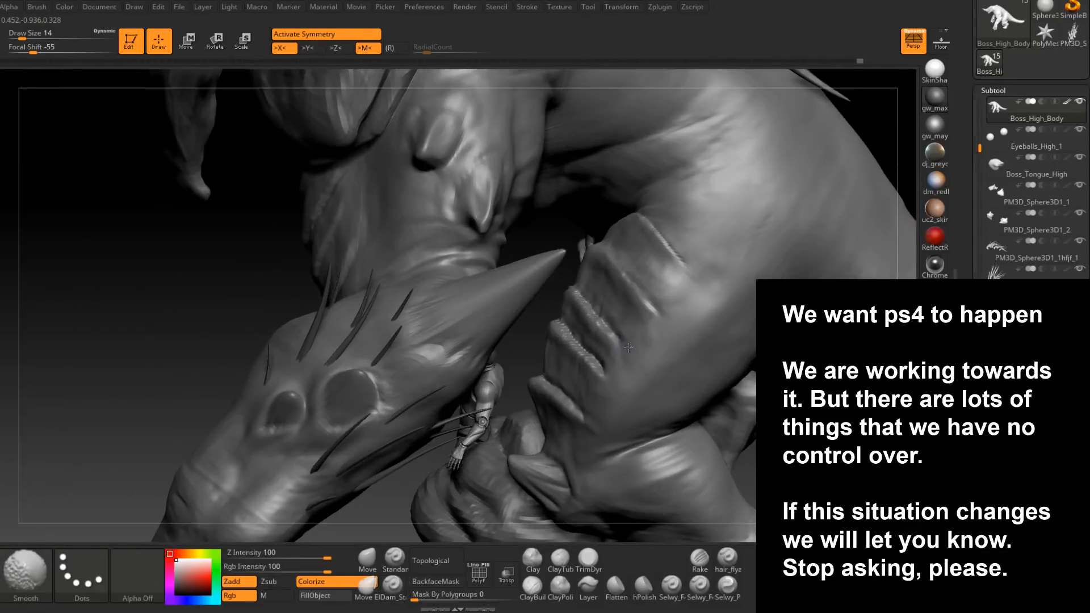
right_click_drag(622, 335, 597, 347)
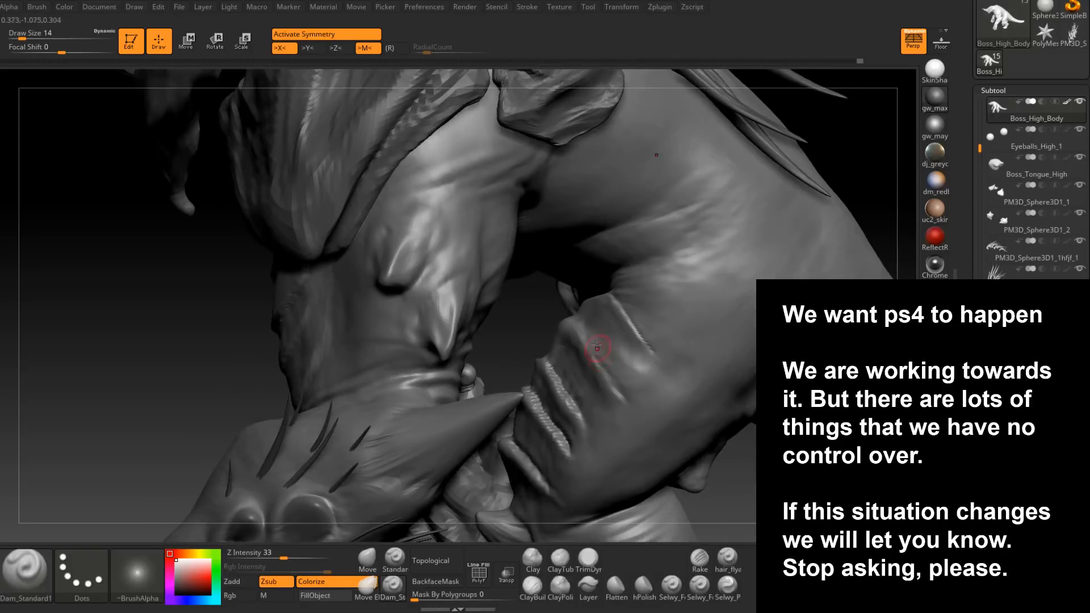
mouse_move(620, 384)
right_mouse_down()
mouse_move(612, 365)
mouse_move(633, 390)
mouse_move(623, 404)
mouse_move(638, 432)
right_mouse_up()
- Switch to ClayBuildup and build up the surfaces between the upper thigh ridges, reducing the draw size to 17
key("b")
key("c")
key("b")
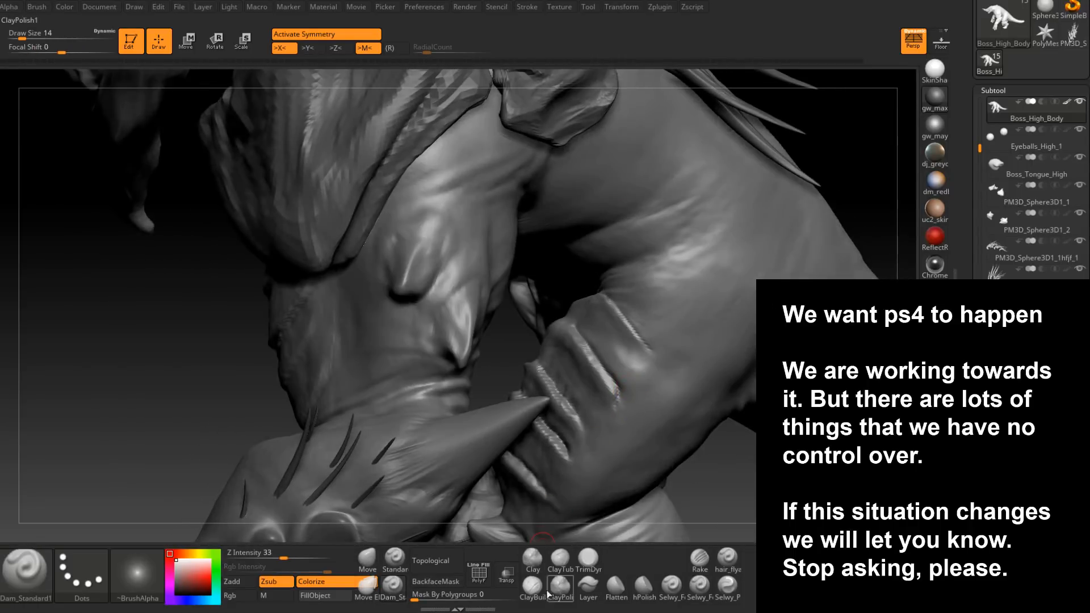
mouse_move(601, 377)
right_mouse_down()
mouse_move(627, 384)
mouse_move(630, 370)
right_mouse_up()
key("bracketright")
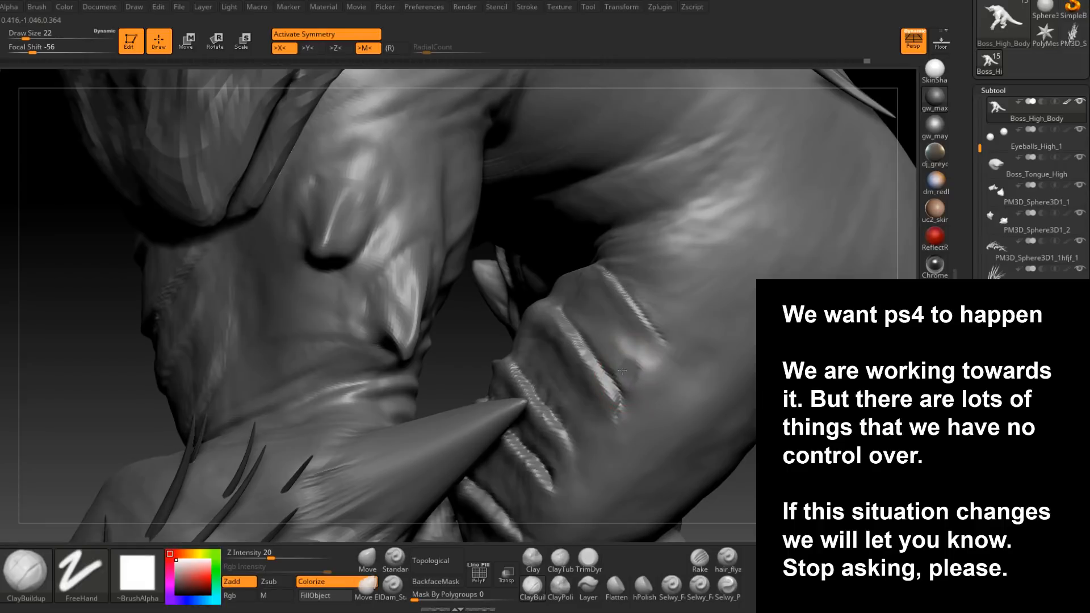
right_click_drag(586, 318, 611, 369)
key("space")
left_click(629, 360)
mouse_move(626, 378)
left_mouse_down()
mouse_move(624, 343)
mouse_move(647, 357)
mouse_move(631, 398)
left_mouse_up()
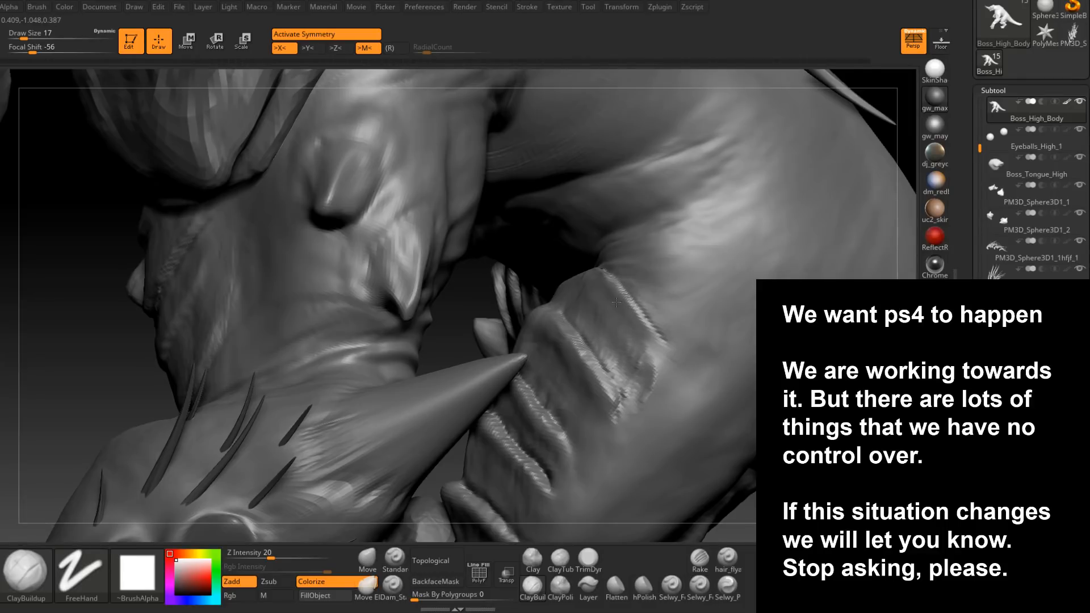
mouse_move(610, 307)
left_mouse_down()
mouse_move(619, 340)
mouse_move(644, 353)
left_mouse_up()
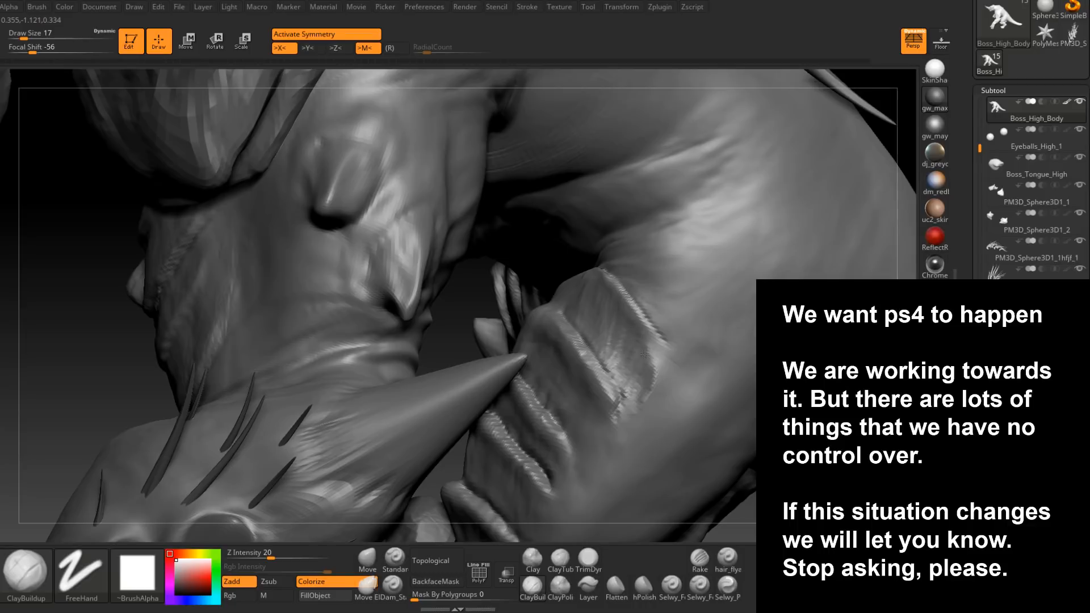
- Extend and smooth the outer ends of the thigh ridges with ClayBuildup, then reduce the draw size to 11
right_click_drag(639, 387, 653, 384)
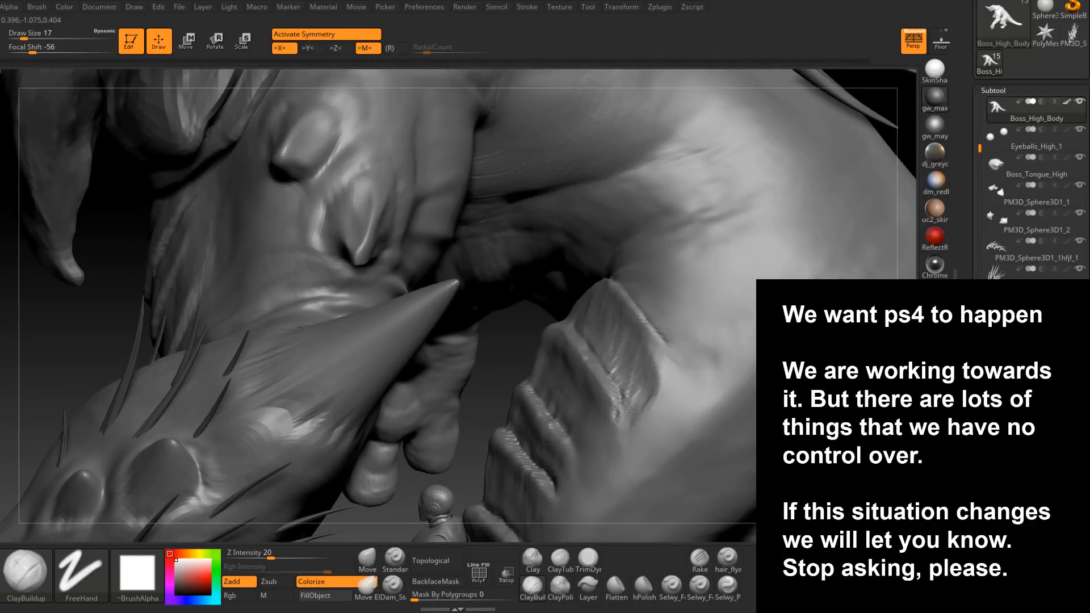
key("shift")
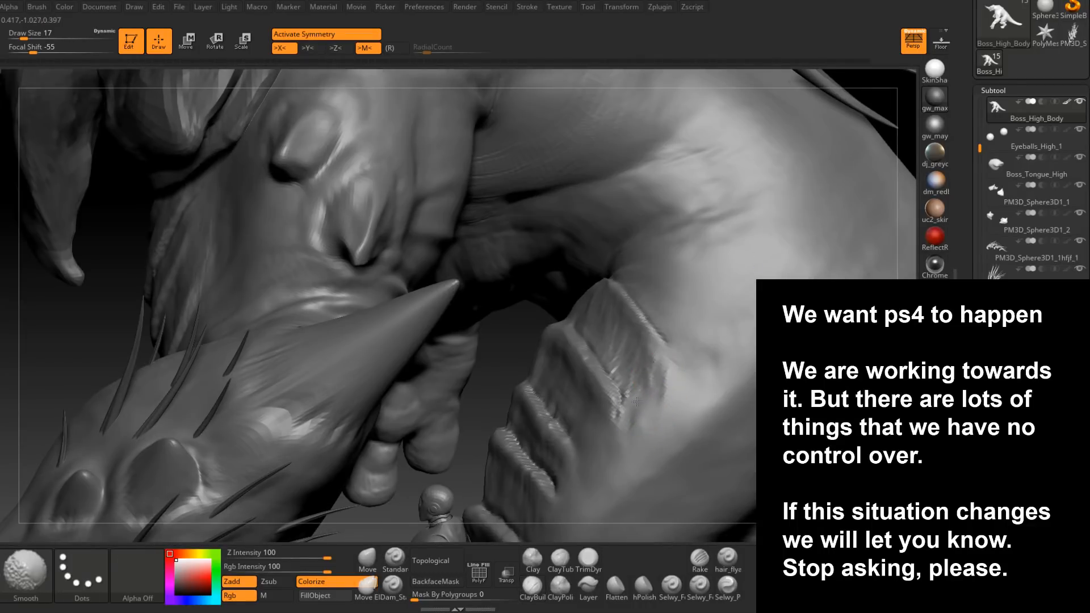
right_click_drag(622, 418, 616, 401)
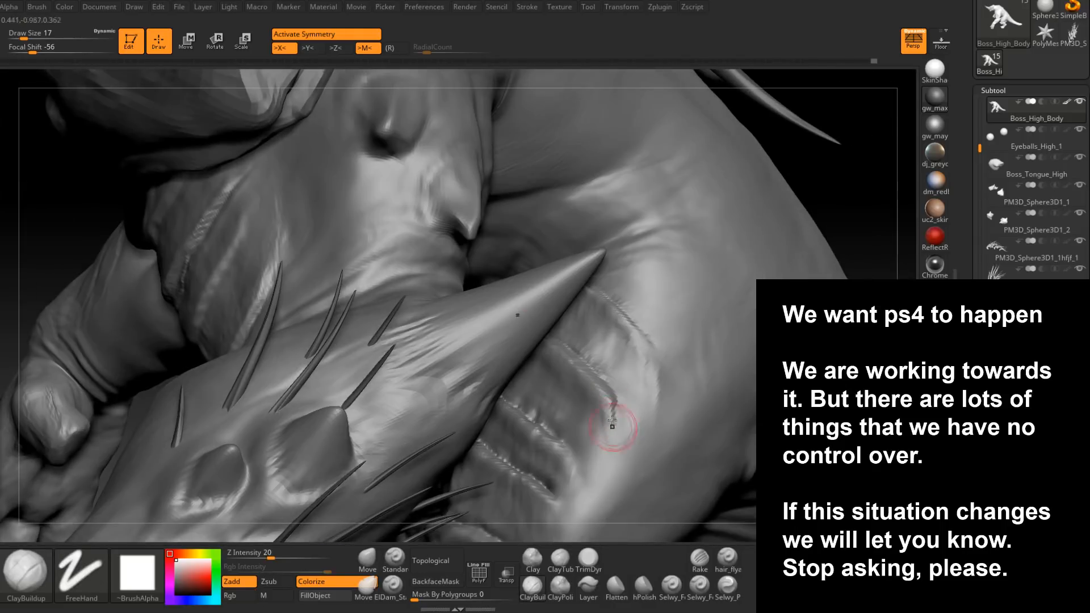
left_click_drag(594, 417, 601, 446)
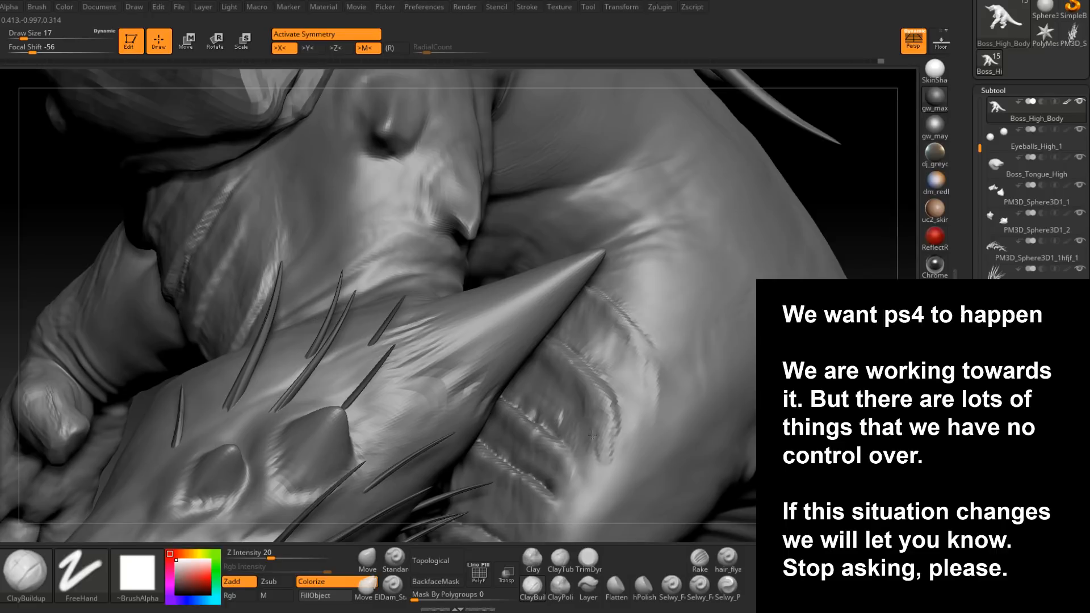
key("shift")
mouse_move(602, 446)
right_mouse_down()
mouse_move(594, 418)
mouse_move(605, 437)
mouse_move(619, 433)
right_mouse_up()
mouse_move(643, 388)
right_mouse_down()
mouse_move(674, 338)
mouse_move(625, 355)
mouse_move(622, 304)
mouse_move(602, 330)
mouse_move(608, 321)
right_mouse_up()
key("space")
left_click(618, 344)
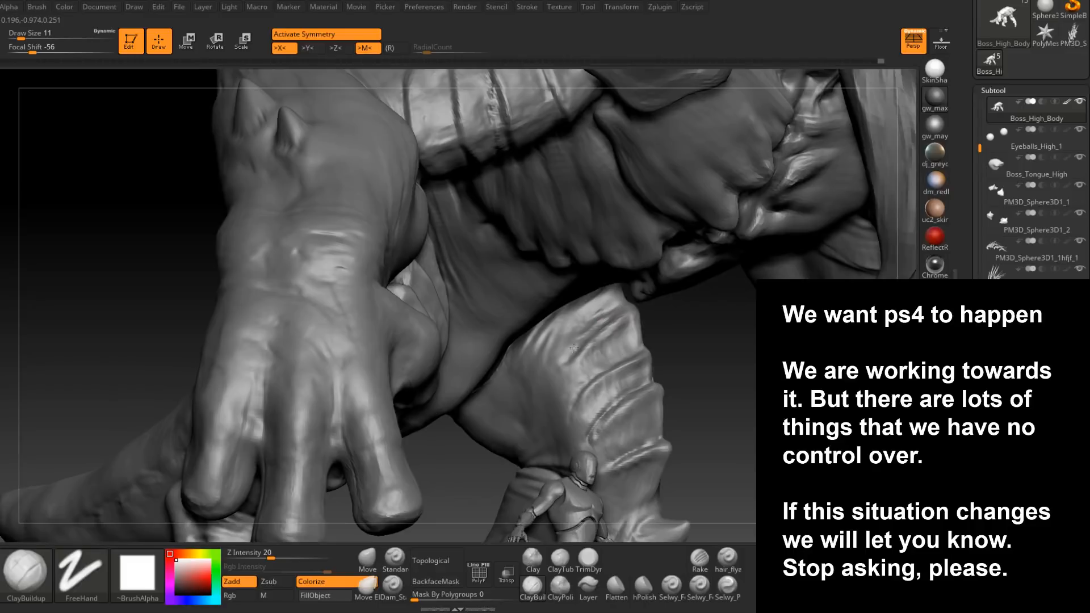
- Set the ClayBuildup draw size to 17 and refine the surfaces between the thigh ridges
key("space")
left_click(610, 306)
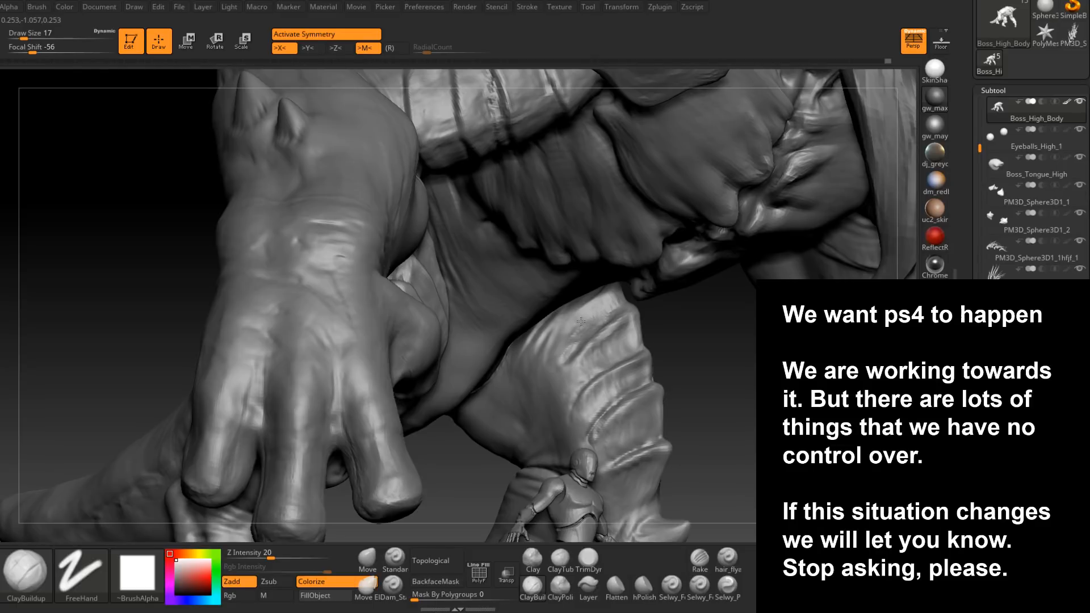
mouse_move(574, 347)
right_mouse_down()
mouse_move(584, 379)
mouse_move(587, 360)
right_mouse_up()
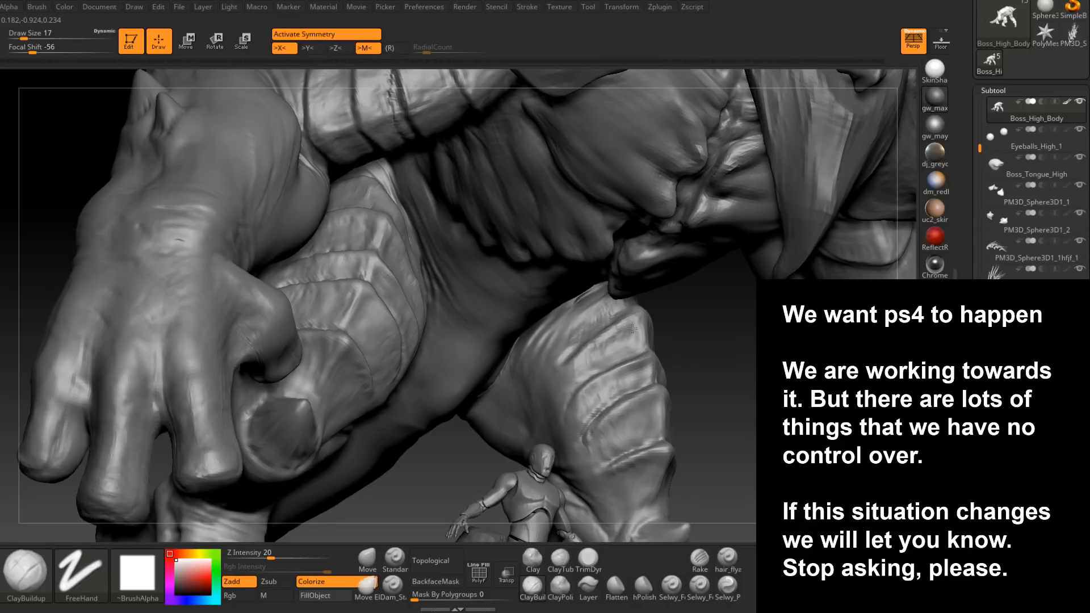
mouse_move(629, 335)
right_mouse_down()
mouse_move(645, 349)
mouse_move(639, 384)
mouse_move(645, 372)
mouse_move(654, 378)
right_mouse_up()
mouse_move(624, 423)
right_mouse_down()
mouse_move(653, 430)
mouse_move(577, 533)
right_mouse_up()
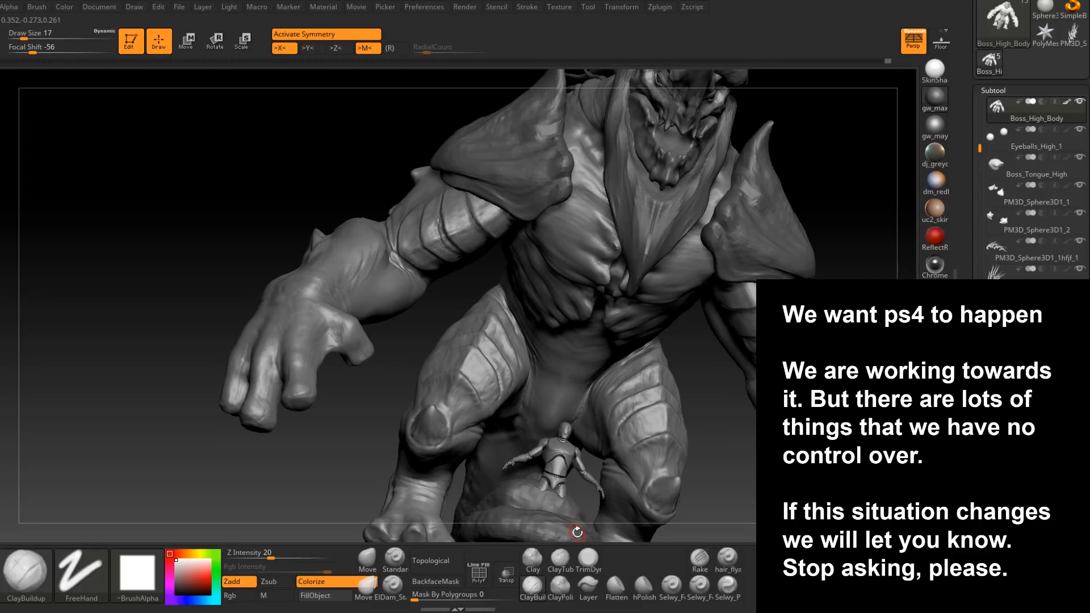
mouse_move(571, 537)
right_mouse_down()
mouse_move(662, 497)
mouse_move(751, 403)
mouse_move(740, 407)
right_mouse_up()
- Set the draw size to 41 and smooth the forearm around the elbow spike
key("space")
left_click_drag(783, 417, 795, 417)
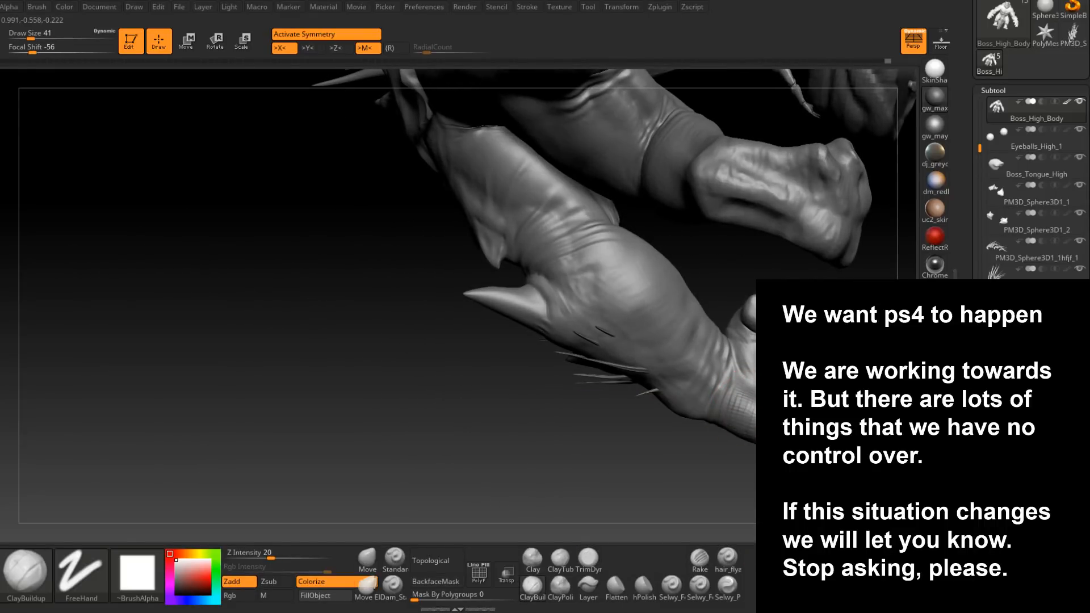
mouse_move(748, 440)
right_mouse_down()
mouse_move(737, 407)
mouse_move(779, 401)
mouse_move(714, 387)
mouse_move(790, 443)
right_mouse_up()
key("shift")
key("shift")
right_click_drag(835, 367, 682, 391, "alt")
right_click_drag(777, 274, 703, 333)
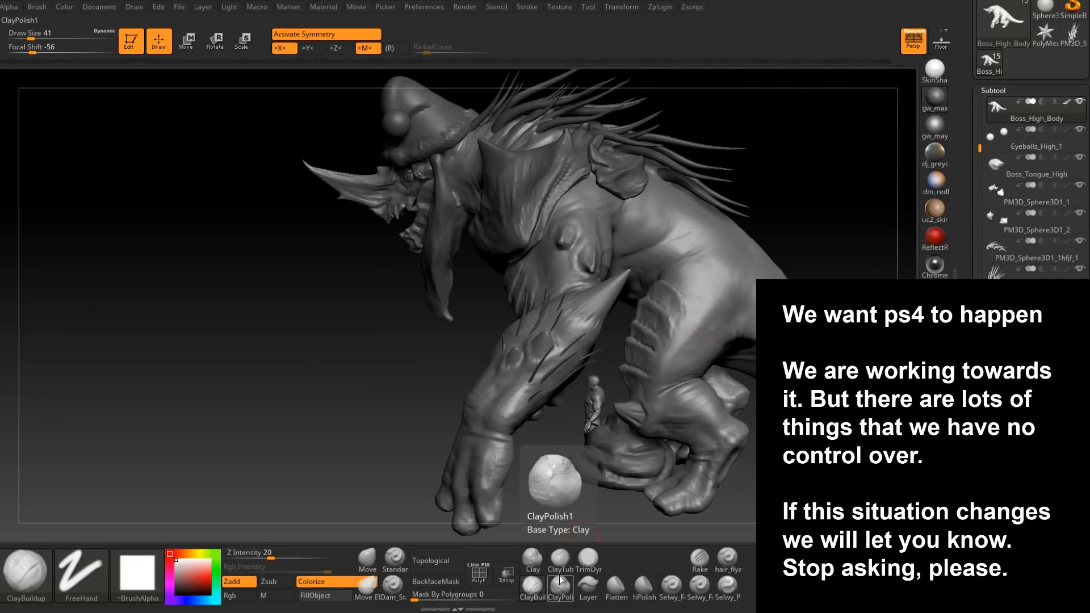
- Set the ClayBuildup draw size to 7 and sculpt and smooth the wrinkled skin below the eye
mouse_move(596, 364)
right_mouse_down()
mouse_move(676, 341)
mouse_move(657, 323)
mouse_move(739, 323)
right_mouse_up()
mouse_move(568, 284)
right_mouse_down("ctrl")
mouse_move(568, 341)
mouse_move(545, 321)
mouse_move(496, 312)
mouse_move(565, 360)
right_mouse_up("ctrl")
key("space")
left_click_drag(550, 333, 535, 332)
right_click_drag(528, 335, 474, 330)
left_click_drag(346, 331, 341, 330, "shift")
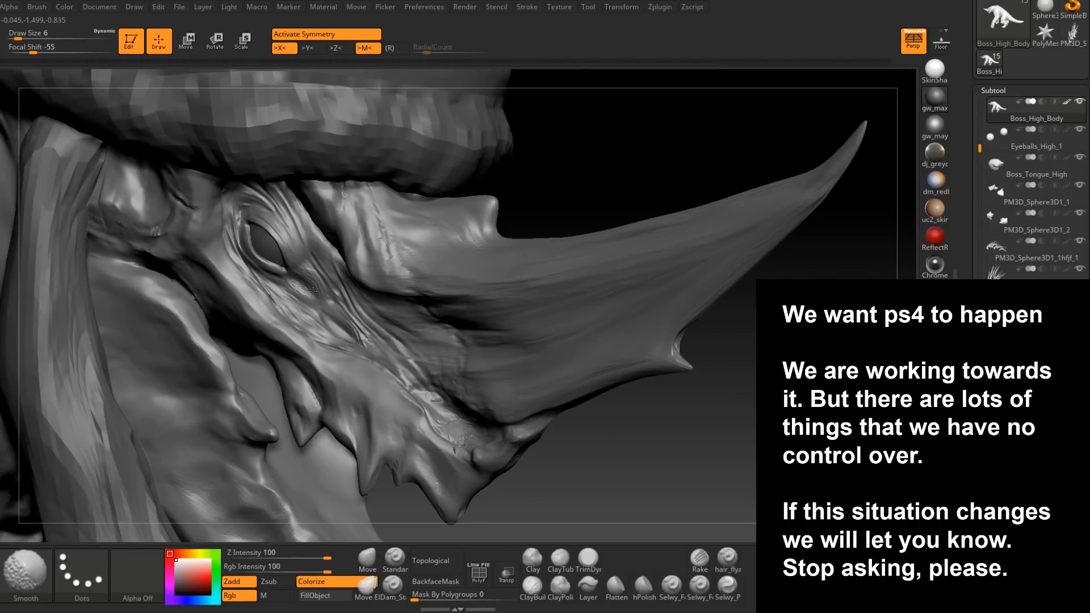
left_click_drag(311, 296, 316, 291, "shift")
right_click_drag(322, 284, 314, 262)
left_click_drag(292, 255, 298, 291)
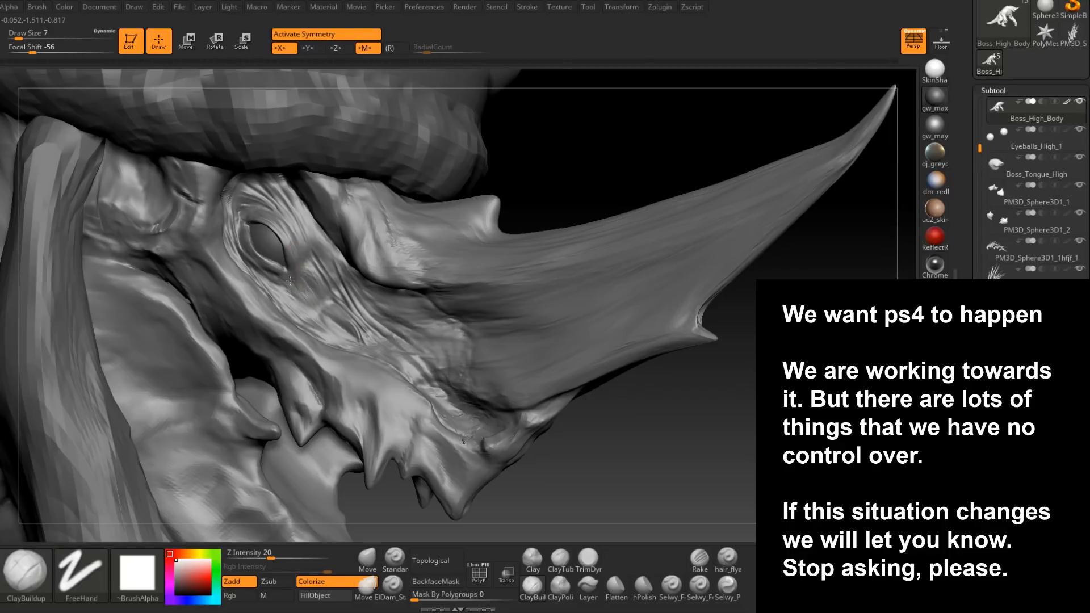
right_click_drag(339, 312, 311, 381)
mouse_move(334, 319)
left_mouse_down()
mouse_move(335, 310)
mouse_move(359, 329)
mouse_move(333, 325)
left_mouse_up()
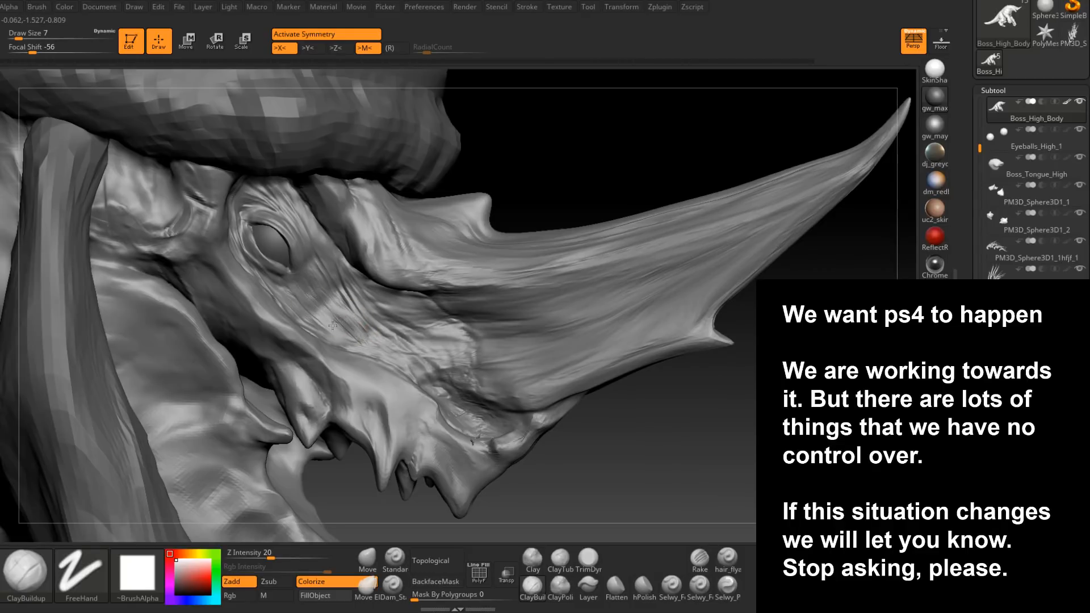
- Set the ClayBuildup draw size to 13 and stroke lengthwise striations along the side of the nose horn down to its base
mouse_move(418, 369)
right_mouse_down()
mouse_move(438, 374)
mouse_move(485, 343)
mouse_move(473, 395)
right_mouse_up()
key("space")
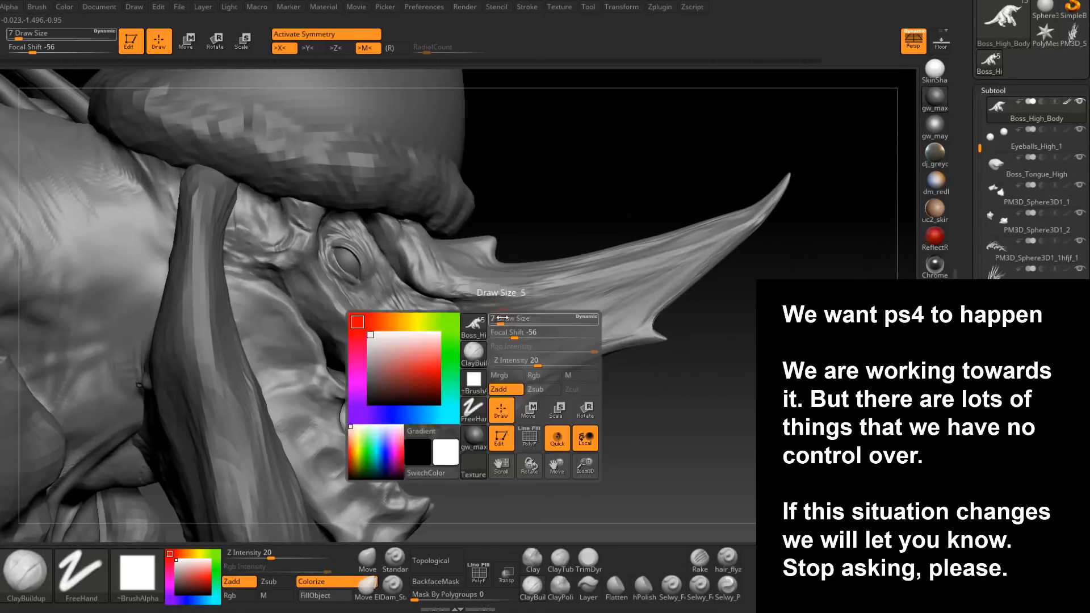
left_click(490, 324)
mouse_move(490, 325)
left_mouse_down()
mouse_move(443, 326)
mouse_move(520, 321)
mouse_move(573, 291)
left_mouse_up()
left_click_drag(480, 287, 630, 280)
left_click_drag(522, 296, 645, 274)
left_click_drag(568, 286, 684, 247)
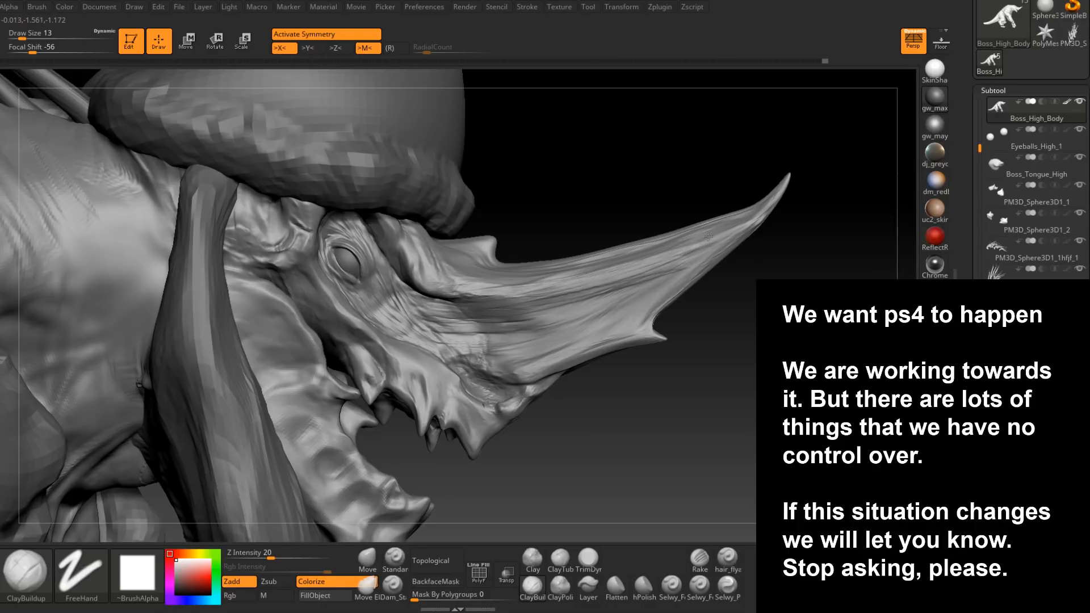
left_click_drag(588, 301, 659, 279)
mouse_move(545, 322)
left_mouse_down()
mouse_move(622, 298)
mouse_move(455, 341)
mouse_move(495, 335)
mouse_move(444, 356)
left_mouse_up()
left_click_drag(532, 341, 479, 369)
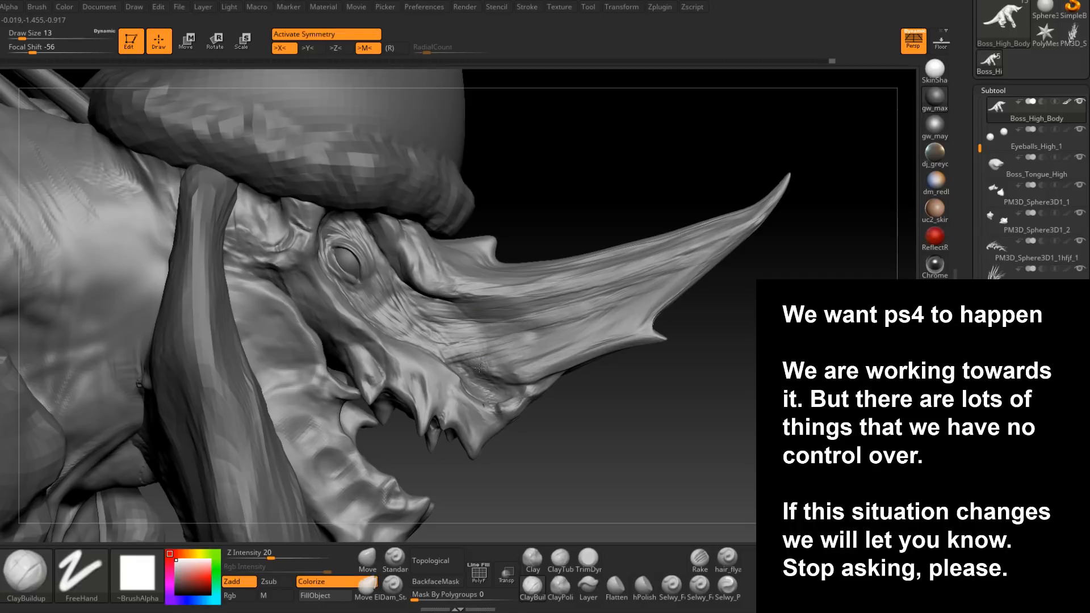
- Extend the striations over the rest of the nose horn, then detail it with the draw size at 8
right_click_drag(526, 357, 552, 355)
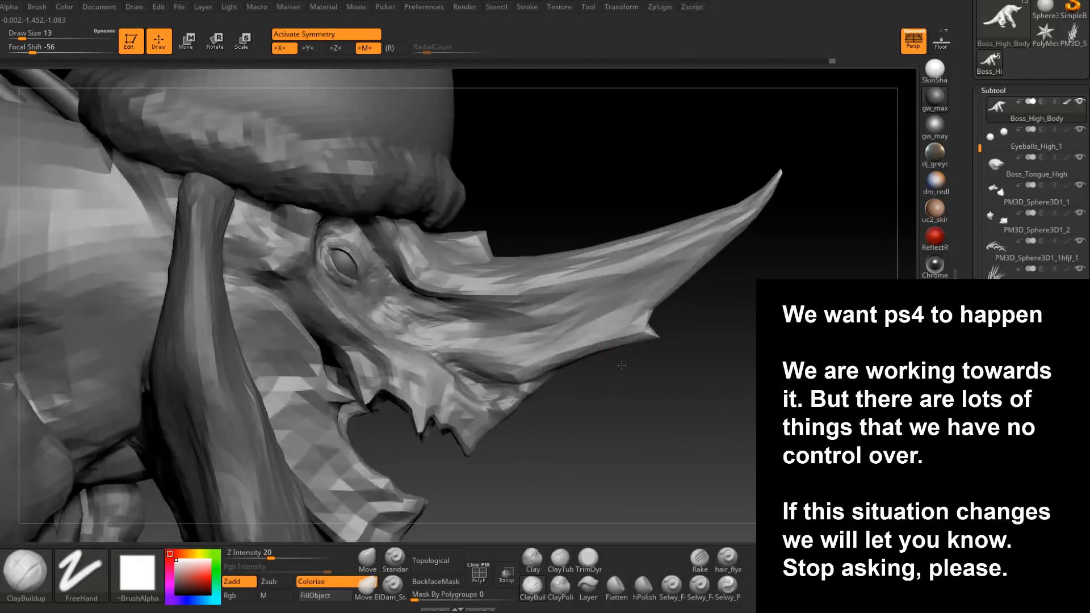
key("space")
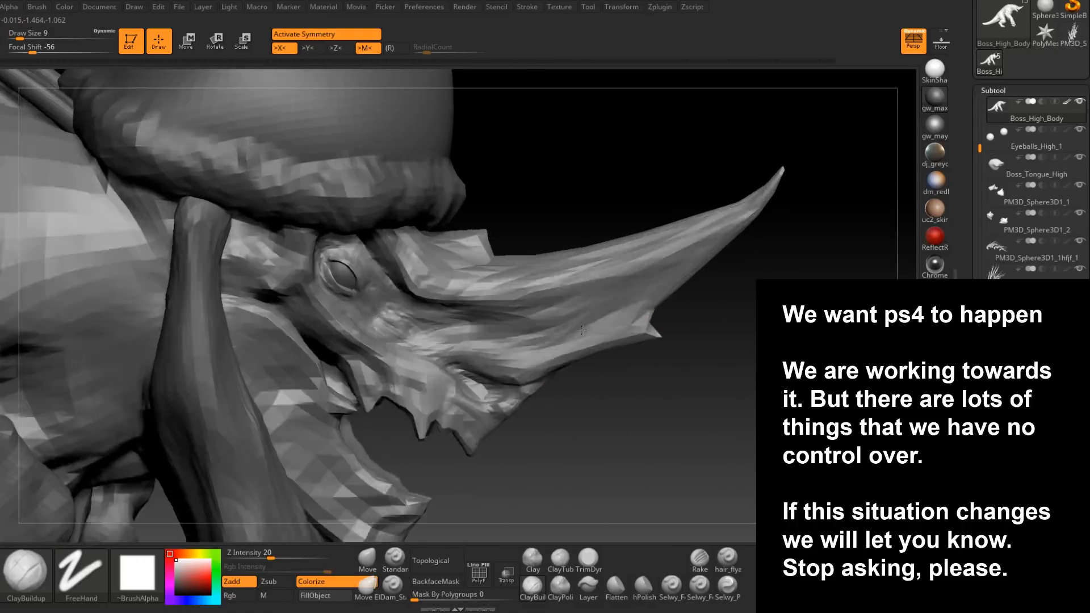
key("space")
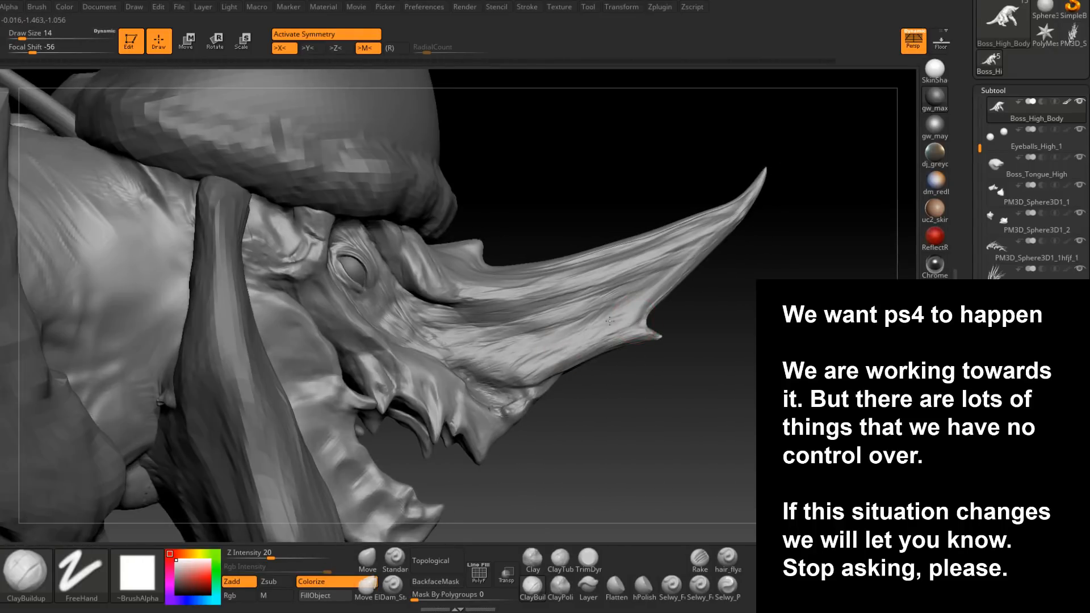
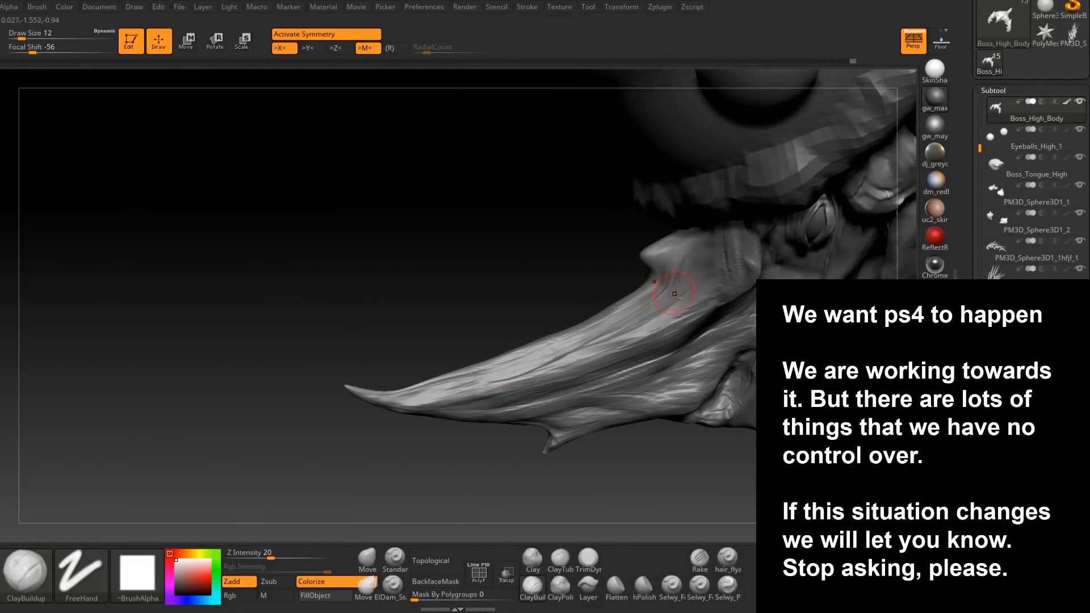
key("shift+d")
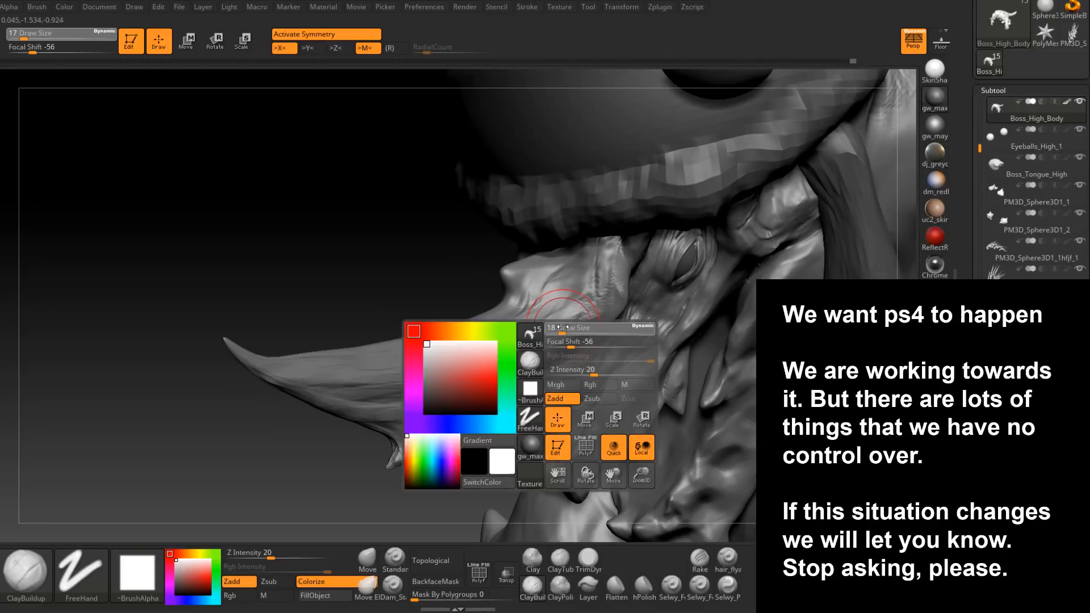
left_click_drag(562, 328, 552, 328)
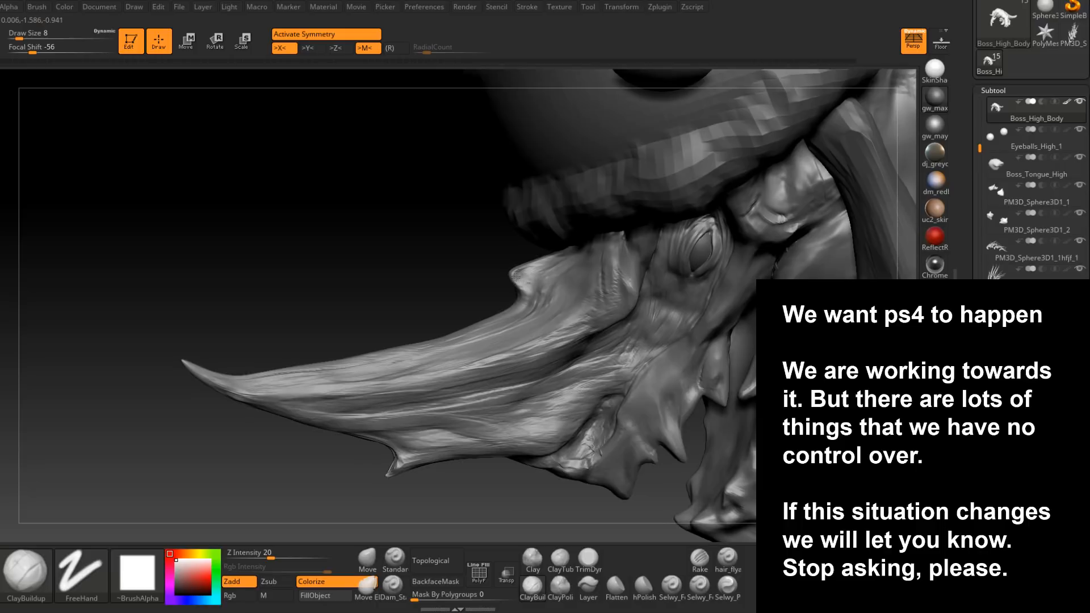
right_click_drag(523, 290, 559, 264)
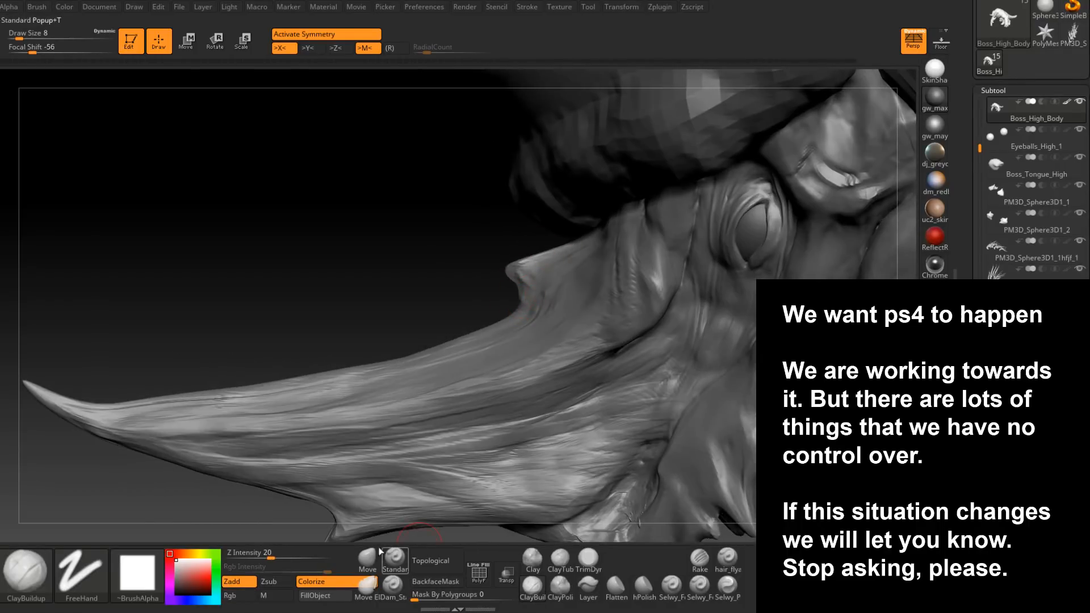
- With the Move brush at draw size 13, pull the small spike on top of the horn's base to a sharper point and smooth it
left_click(367, 558)
key("space")
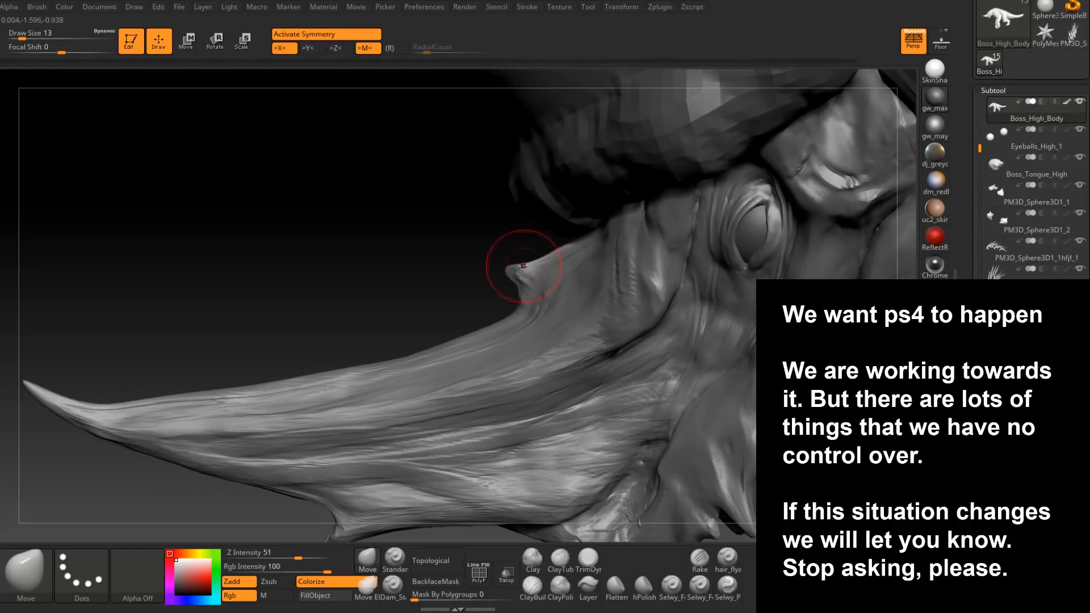
right_click_drag(523, 266, 528, 266)
key("space")
left_click_drag(521, 270, 514, 271)
right_click_drag(519, 276, 517, 271, "shift")
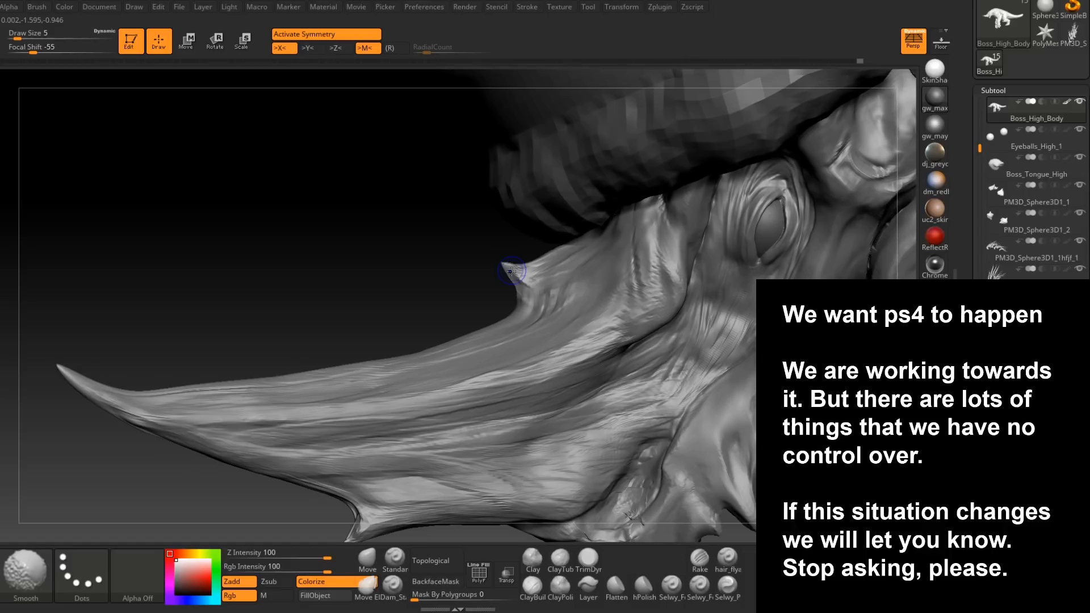
- Refine the upper horn spike's shape from several sides with the Move brush at draw sizes 11 and 9
right_click_drag(511, 271, 577, 292)
key("space")
left_click_drag(578, 294, 548, 263)
right_click_drag(557, 281, 488, 440)
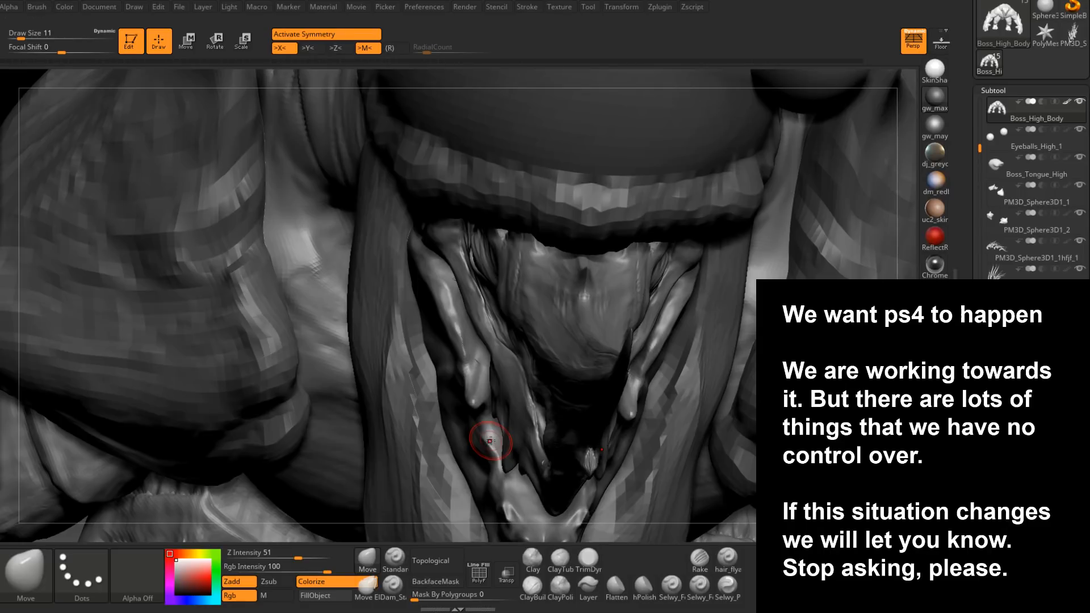
mouse_move(574, 307)
right_mouse_down()
mouse_move(606, 304)
mouse_move(576, 304)
mouse_move(554, 338)
mouse_move(548, 316)
right_mouse_up()
key("space")
left_click_drag(552, 315, 531, 313)
key("space")
key("space")
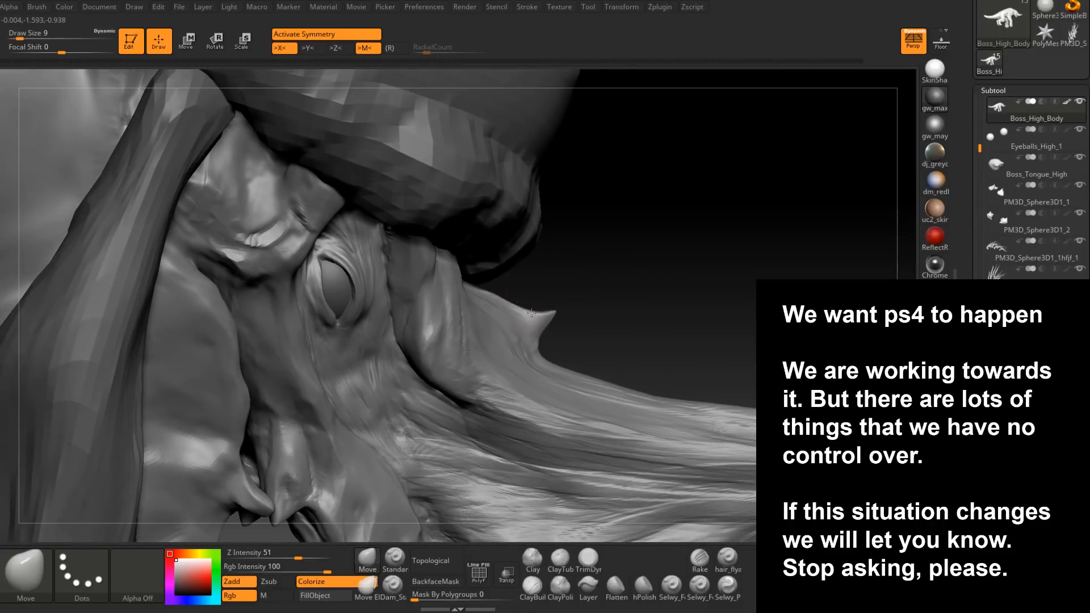
- Switch to ClayBuildup and add fine detail around the upper horn spike with draw sizes 4 and 7
mouse_move(532, 311)
right_mouse_down()
mouse_move(553, 334)
mouse_move(548, 389)
mouse_move(539, 341)
right_mouse_up()
key("space")
left_click_drag(548, 323, 536, 322)
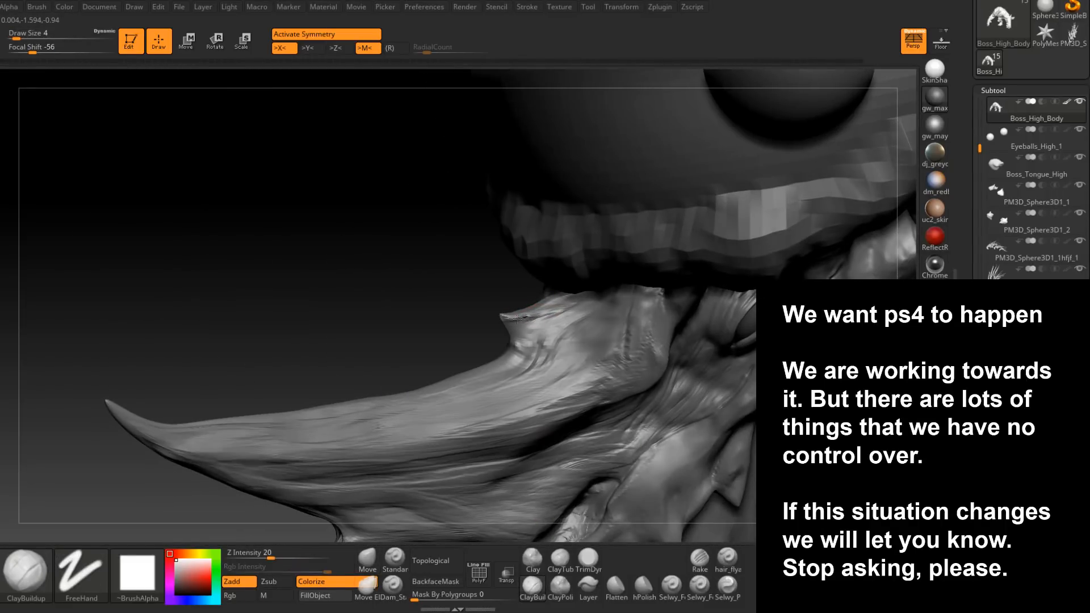
mouse_move(529, 325)
right_mouse_down()
mouse_move(552, 319)
mouse_move(528, 319)
right_mouse_up()
key("space")
left_click_drag(524, 323, 529, 323)
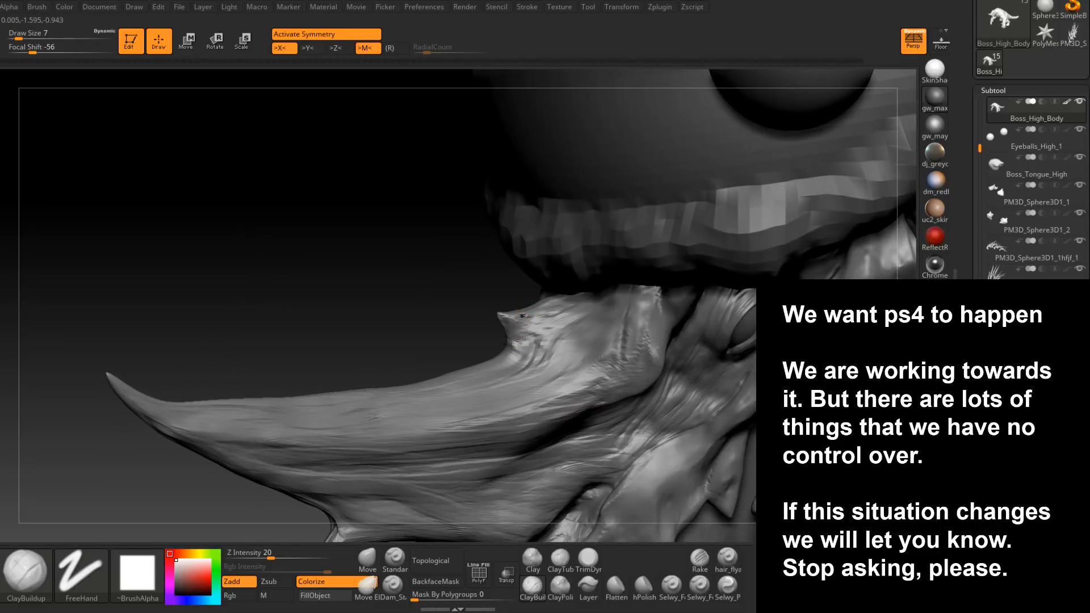
right_click_drag(512, 340, 492, 397)
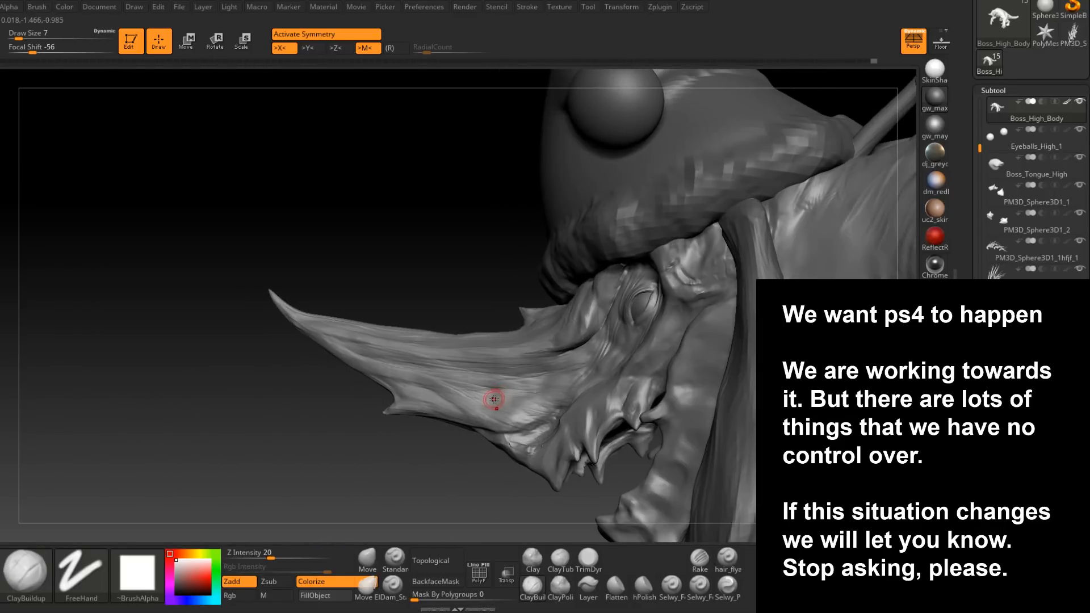
- Reshape the spike on the horn's underside with the Move brush, using draw size 12 to pull its tip outward
left_click(368, 559)
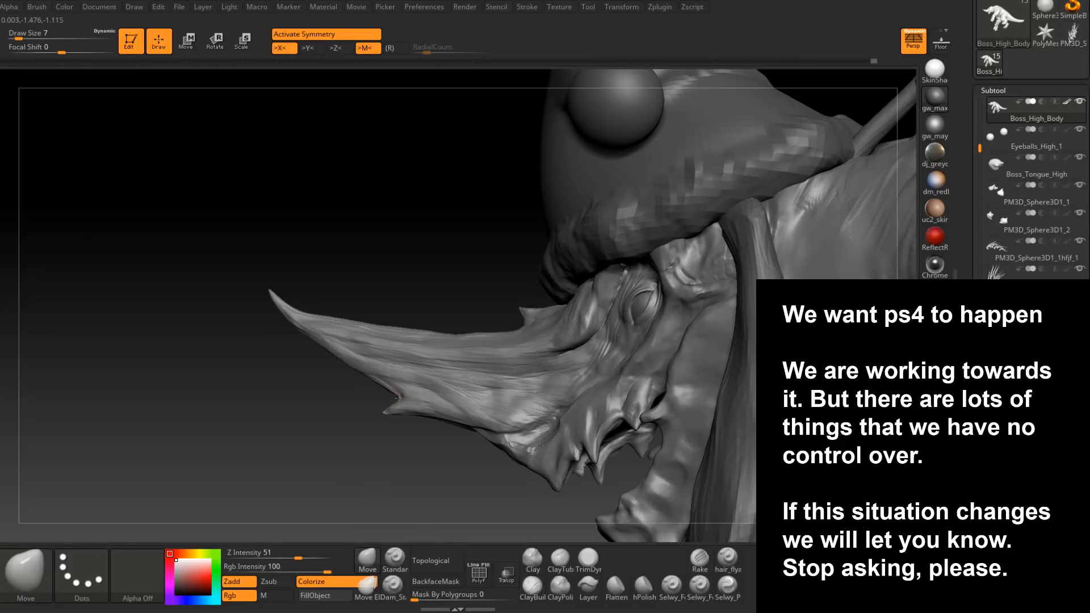
left_click_drag(401, 396, 414, 398)
right_click_drag(414, 400, 394, 406)
key("s")
left_click_drag(390, 406, 387, 417)
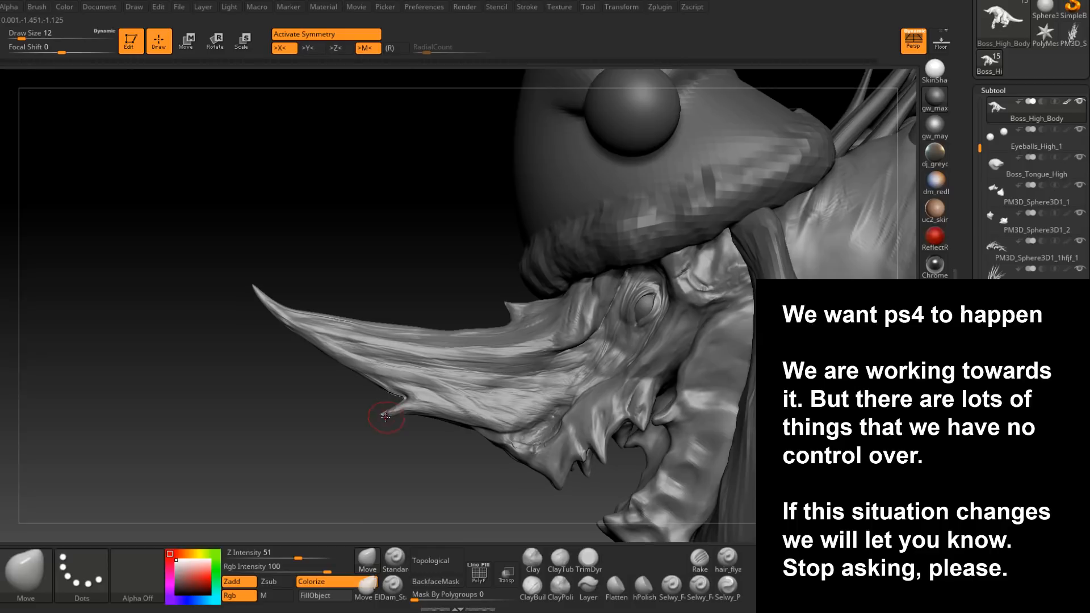
key("shift")
- Lengthen the horn's underside spike with the Move brush at lower subdivision levels, then return to a higher level
right_click_drag(394, 410, 607, 344)
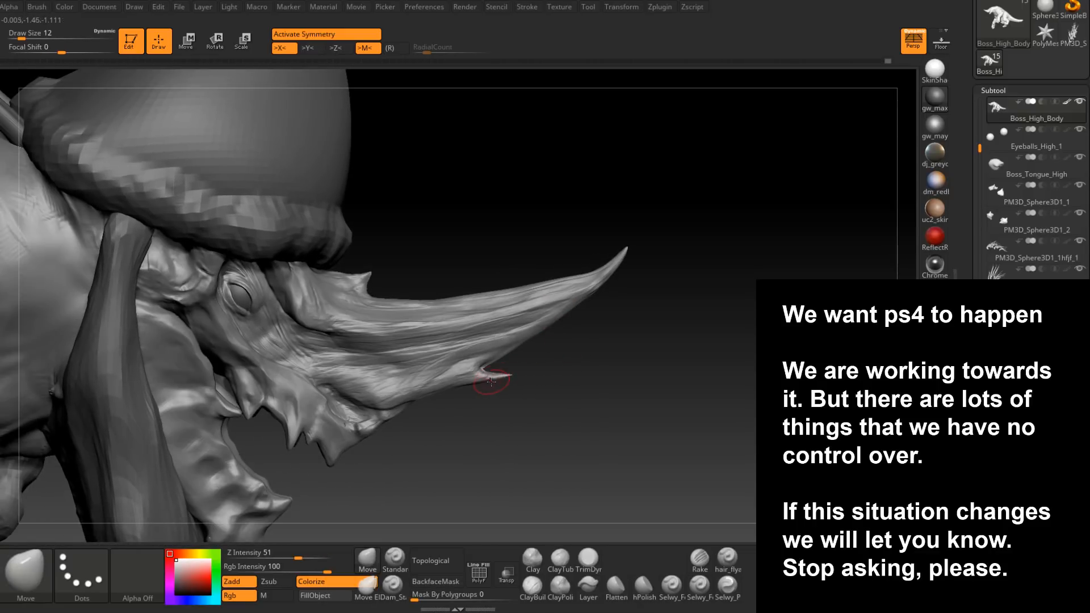
key("shift+d")
key("shift+d")
key("space")
left_click_drag(493, 379, 498, 380)
key("shift+d")
key("shift+d")
key("shift+d")
key("d")
key("d")
key("d")
- Switch to ClayBuildup with draw size 9 and sculpt ridges around the base of the horn's underside spike
mouse_move(427, 399)
right_mouse_down()
mouse_move(451, 340)
mouse_move(535, 235)
mouse_move(540, 428)
mouse_move(489, 359)
mouse_move(491, 345)
right_mouse_up()
key("space")
left_click_drag(490, 344, 482, 344)
mouse_move(482, 335)
right_mouse_down()
mouse_move(516, 325)
mouse_move(498, 317)
mouse_move(547, 383)
mouse_move(523, 370)
right_mouse_up()
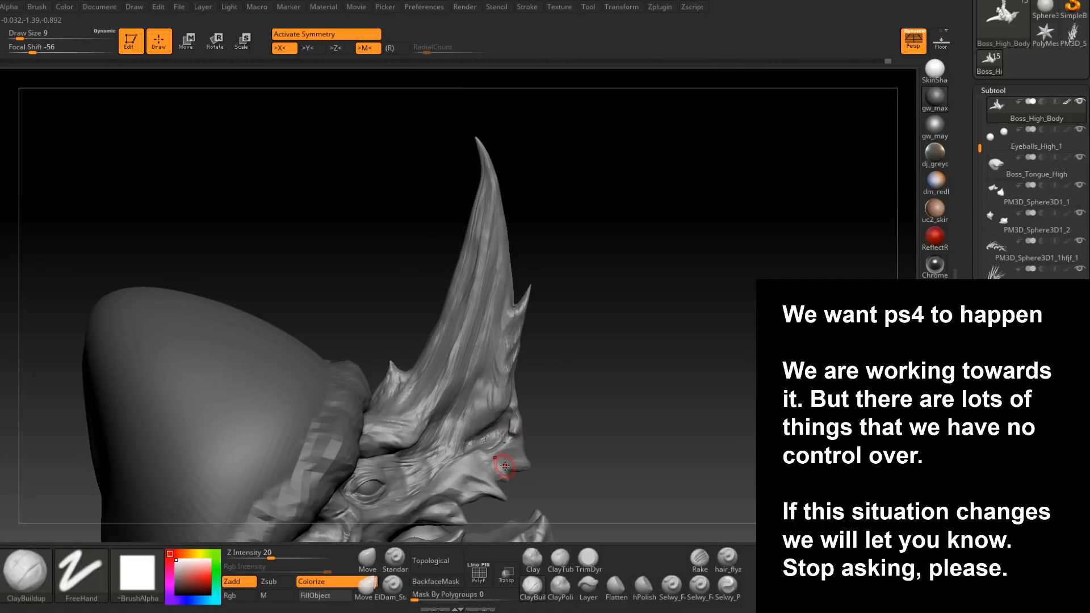
right_click_drag(442, 392, 517, 330)
right_click_drag(429, 361, 478, 323)
right_click_drag(452, 289, 469, 318)
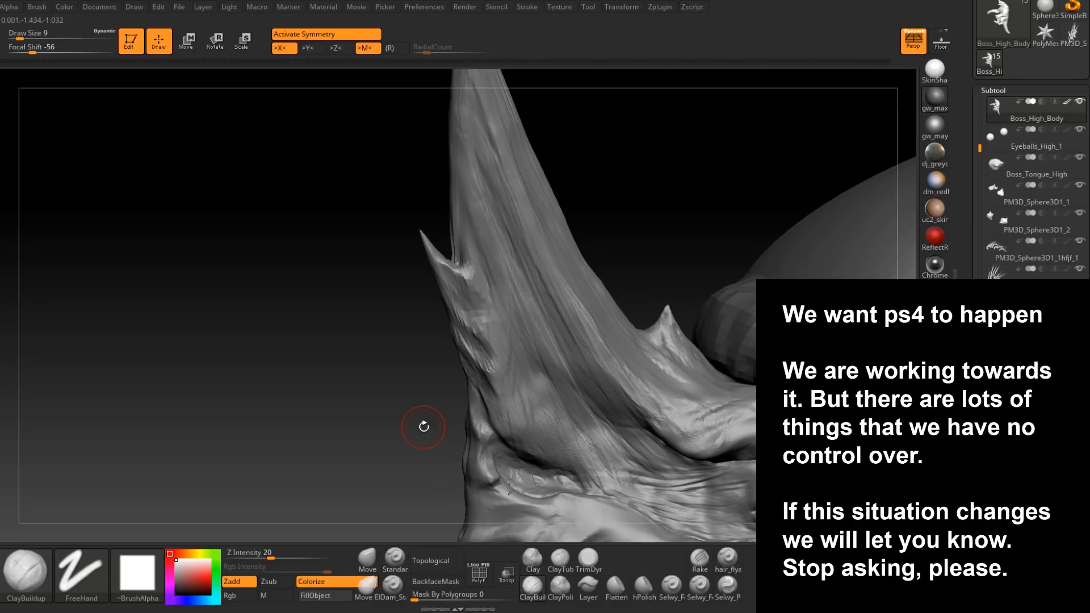
- Set the draw size to 13 and build up striations on the lower horn between the underside spike and the snout
key("space")
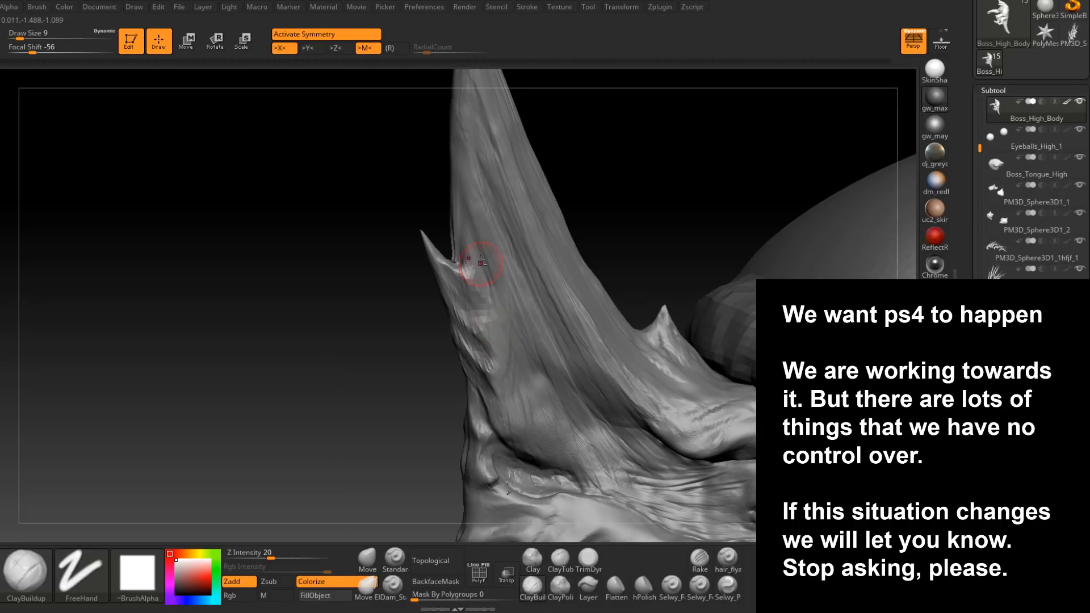
mouse_move(486, 358)
right_mouse_down()
mouse_move(534, 345)
mouse_move(445, 312)
right_mouse_up()
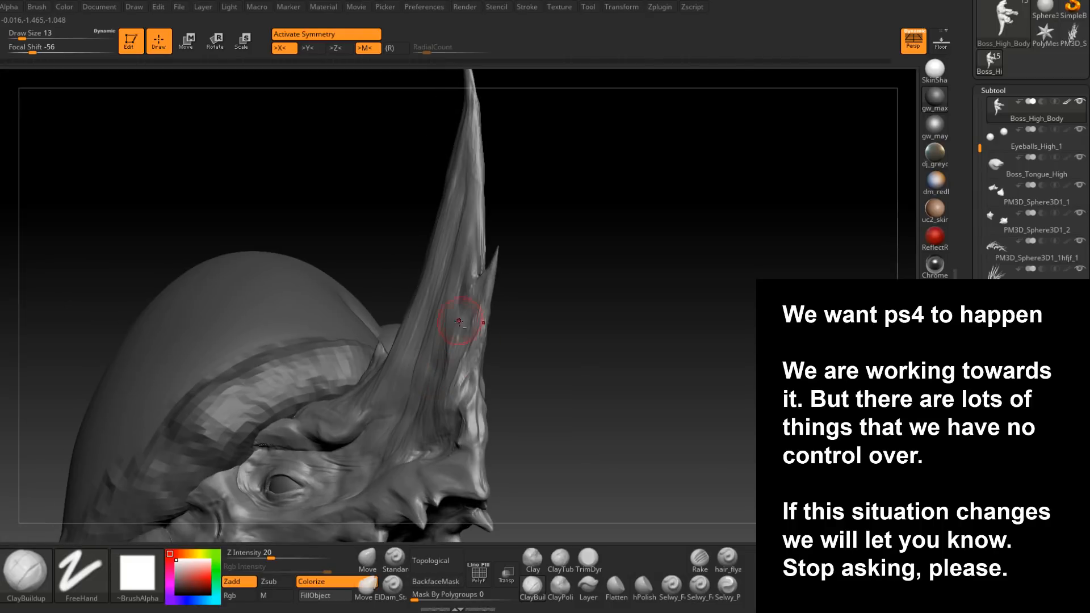
mouse_move(436, 410)
right_mouse_down()
mouse_move(445, 311)
mouse_move(454, 318)
right_mouse_up()
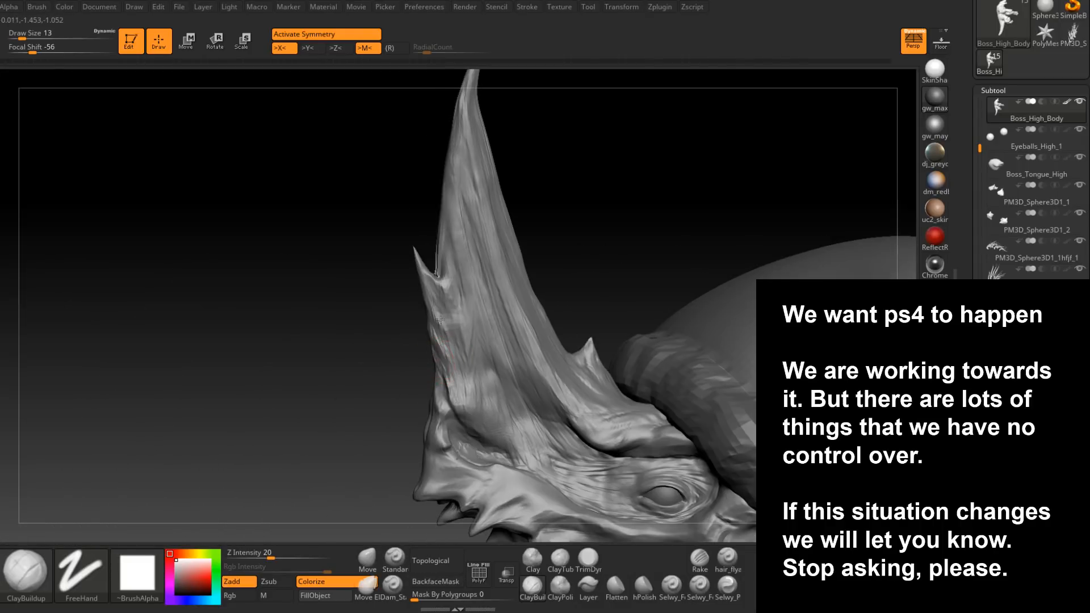
key("ctrl")
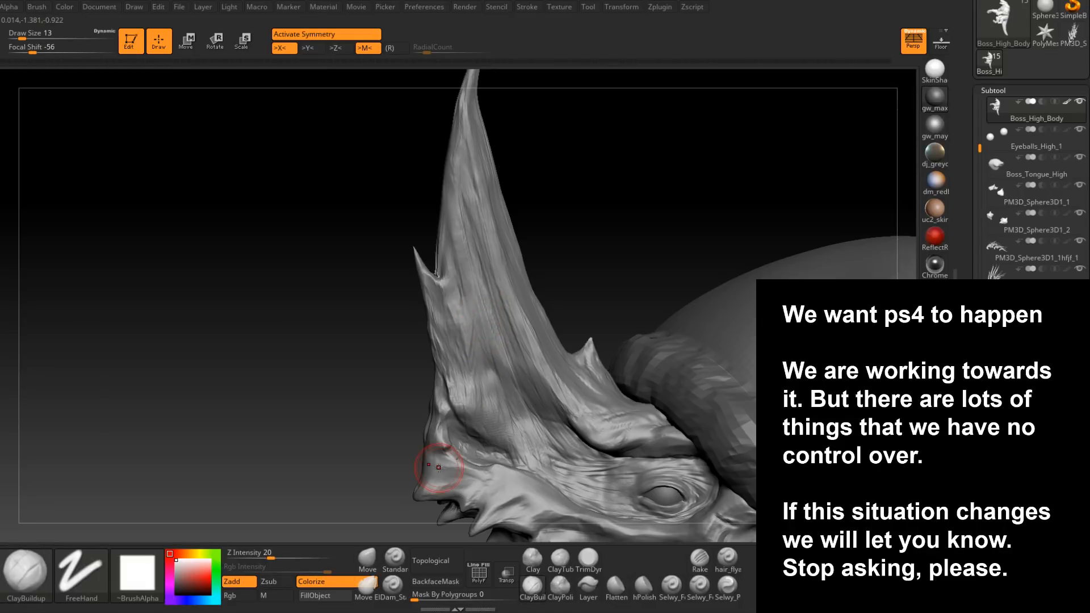
- Reduce the brush size and smooth the surface along the crease between the horn's base and the upper jaw
mouse_move(438, 467)
right_mouse_down()
mouse_move(549, 373)
mouse_move(494, 329)
mouse_move(531, 343)
right_mouse_up()
key("space")
left_click_drag(529, 352, 523, 352)
right_click_drag(523, 353, 482, 373)
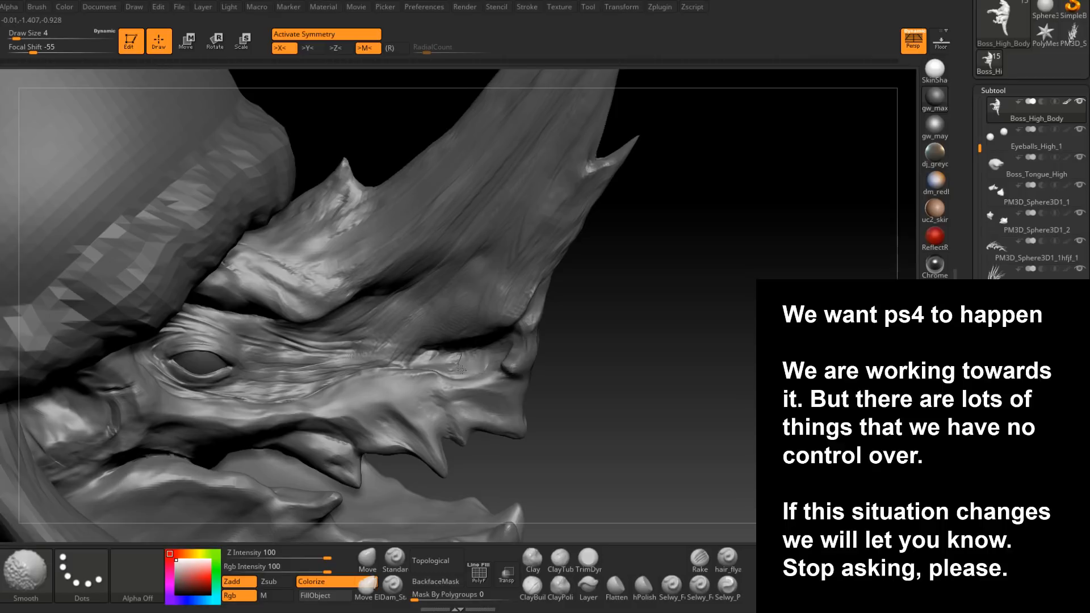
- Switch to ClayBuildup and build up small folds in the nostril hollow beneath the horn's base, finishing at draw size 6
right_click_drag(471, 356, 493, 294)
mouse_move(490, 363)
right_mouse_down()
mouse_move(500, 365)
mouse_move(479, 353)
right_mouse_up()
key("space")
left_click_drag(482, 361, 484, 362)
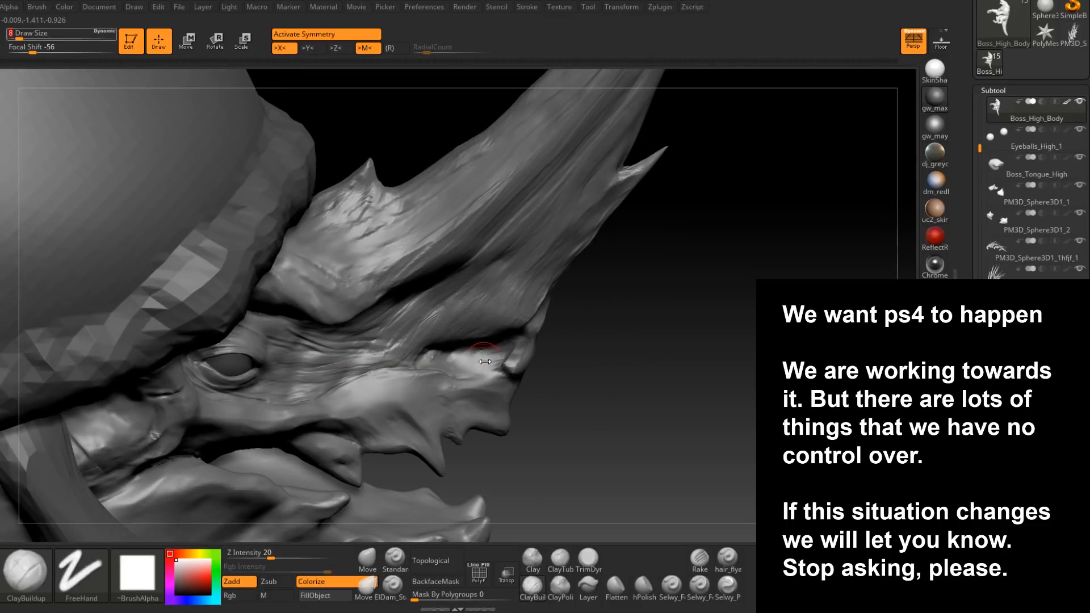
right_click_drag(475, 357, 507, 340)
key("space")
left_click_drag(507, 350, 506, 351)
right_click_drag(505, 355, 457, 405)
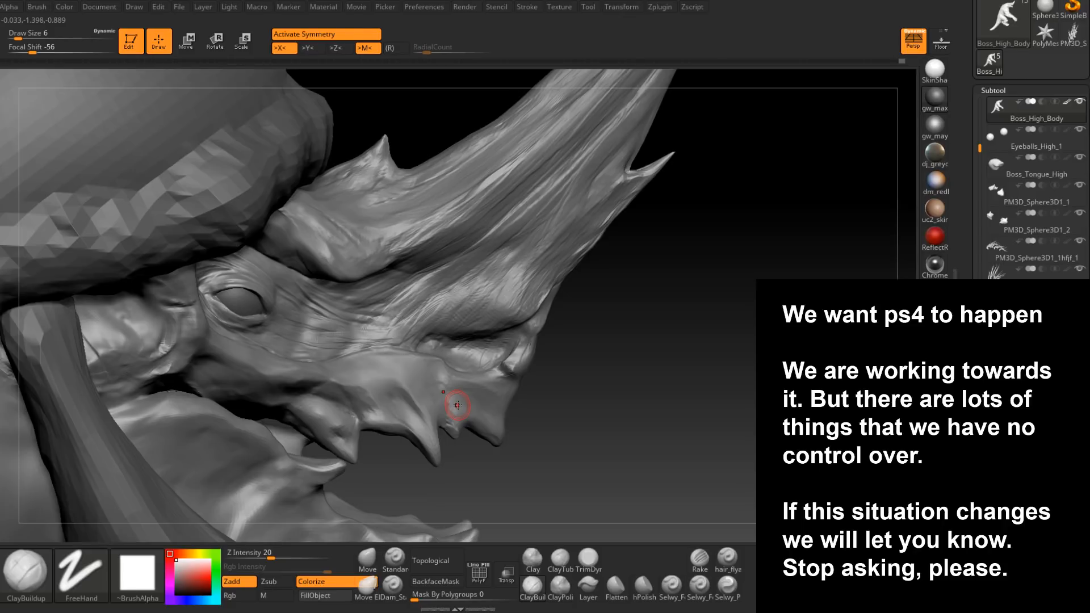
- Refine the nostril on the head's other side with ClayBuildup, reducing the draw size from 11 to 8
right_click_drag(457, 406, 529, 350)
key("shift+d")
right_click(528, 352)
right_click(528, 351)
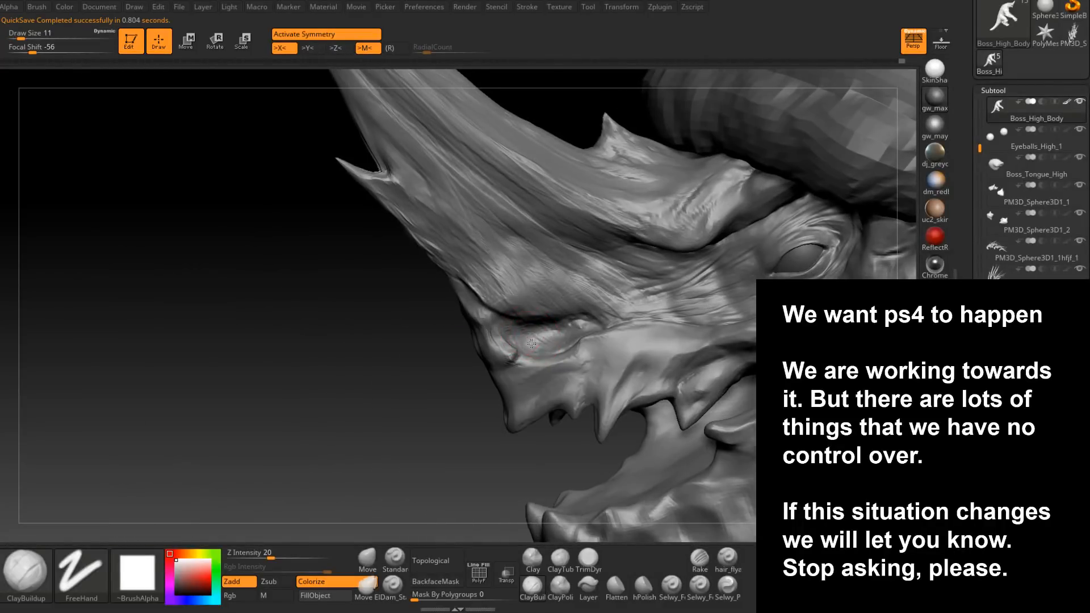
mouse_move(586, 345)
right_mouse_down()
mouse_move(613, 344)
mouse_move(595, 332)
right_mouse_up()
key("space")
left_click(585, 329)
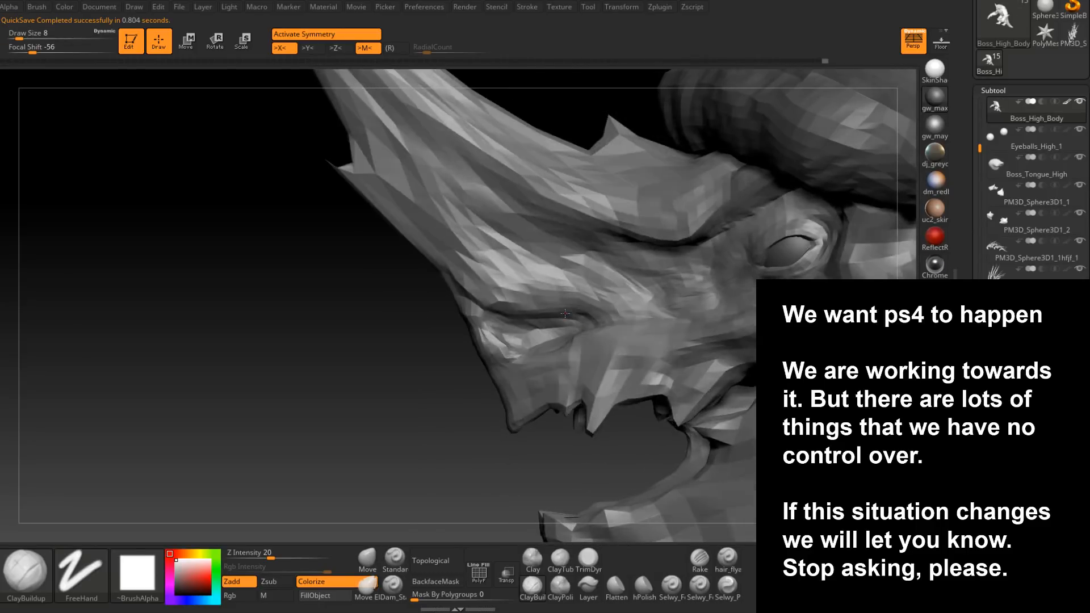
- Set the draw size to 13 and sculpt striations from the horn's base down around the back of the nostril
key("space")
left_click(564, 313)
left_click_drag(565, 311, 554, 301)
right_click_drag(582, 308, 555, 295)
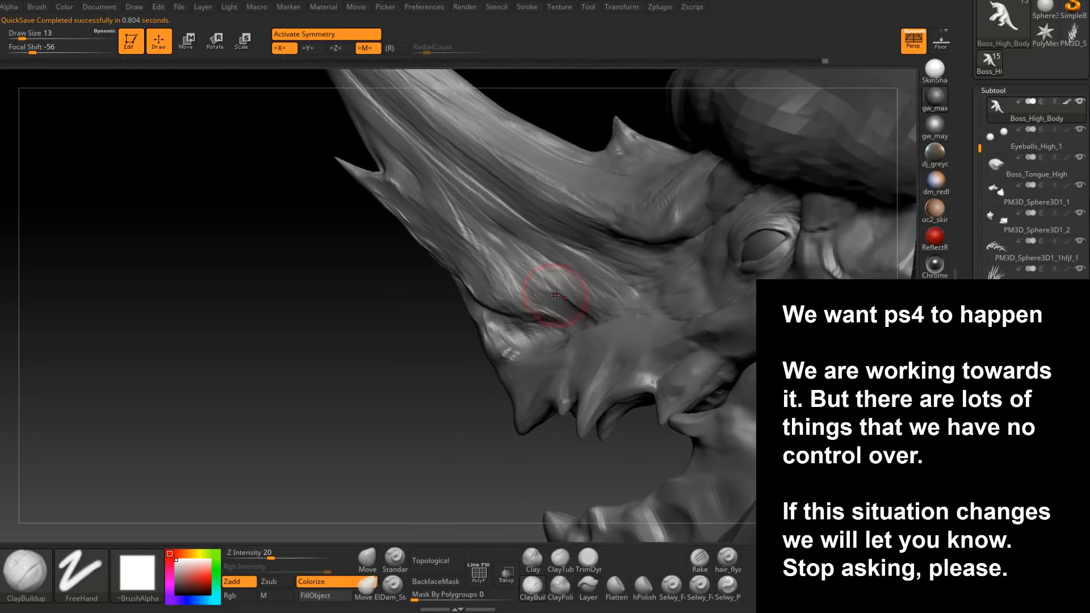
left_click_drag(552, 298, 568, 284)
right_click_drag(548, 295, 572, 304)
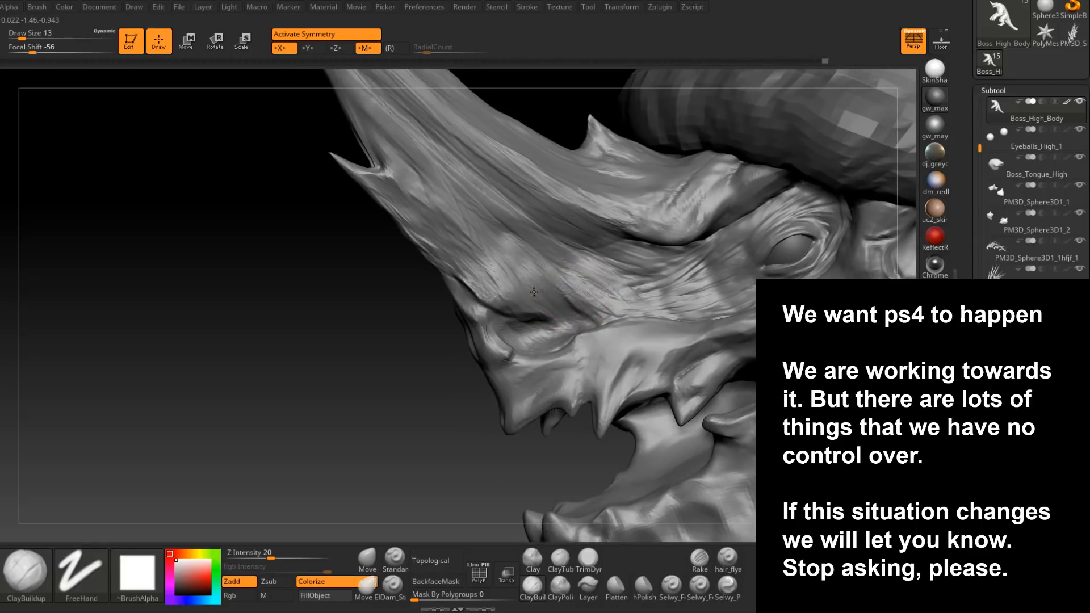
mouse_move(580, 329)
right_mouse_down()
mouse_move(564, 297)
mouse_move(537, 308)
mouse_move(604, 306)
right_mouse_up()
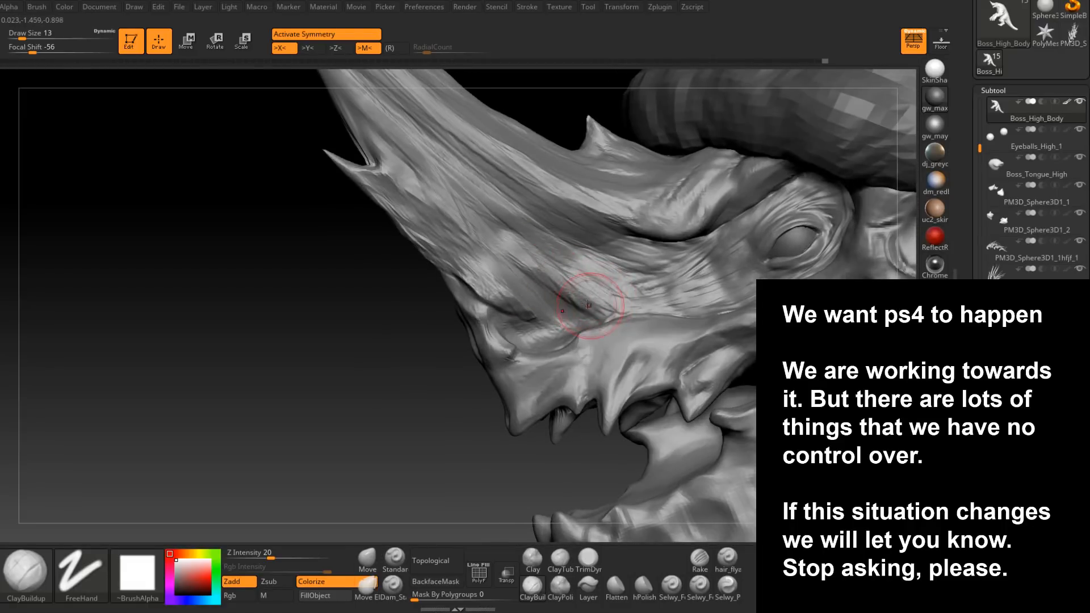
right_click_drag(631, 319, 590, 288)
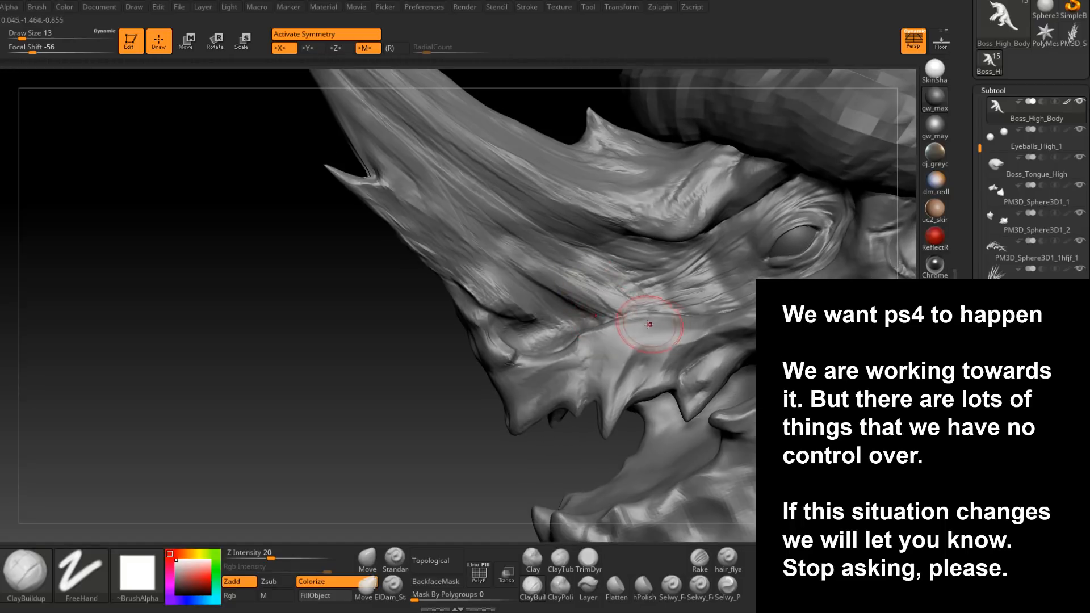
- Reduce the draw size to 5 and sharpen the nostril's rim and the creases around it
mouse_move(649, 324)
right_mouse_down()
mouse_move(609, 331)
mouse_move(646, 325)
mouse_move(621, 319)
right_mouse_up()
key("space")
mouse_move(611, 332)
left_mouse_down()
mouse_move(596, 327)
mouse_move(616, 336)
left_mouse_up()
key("space")
mouse_move(599, 332)
right_mouse_down()
mouse_move(616, 339)
mouse_move(559, 349)
mouse_move(568, 344)
right_mouse_up()
key("space")
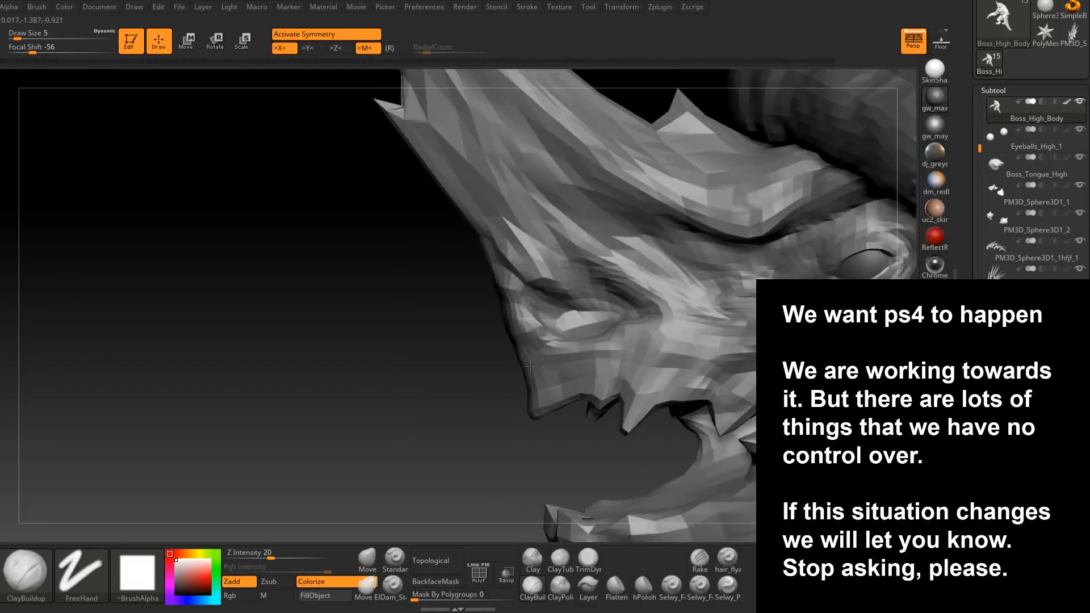
key("space")
left_click_drag(570, 339, 565, 339)
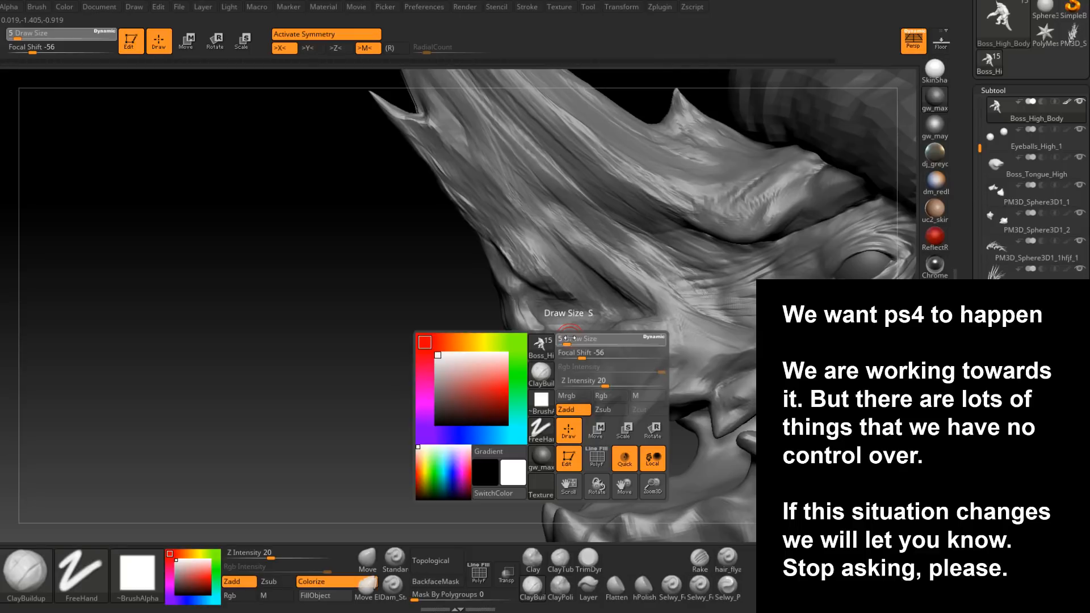
- Sculpt ridges on the front of the upper jaw between the nostril and the front teeth at draw size 7
mouse_move(570, 339)
right_mouse_down()
mouse_move(521, 310)
mouse_move(528, 299)
mouse_move(508, 260)
mouse_move(519, 309)
mouse_move(544, 314)
mouse_move(538, 294)
mouse_move(545, 320)
mouse_move(523, 319)
right_mouse_up()
key("[")
mouse_move(536, 382)
right_mouse_down()
mouse_move(581, 334)
mouse_move(606, 331)
mouse_move(585, 365)
mouse_move(638, 352)
mouse_move(636, 364)
mouse_move(585, 328)
mouse_move(591, 362)
mouse_move(574, 348)
mouse_move(576, 364)
mouse_move(576, 352)
mouse_move(550, 386)
mouse_move(582, 366)
right_mouse_up()
key("s")
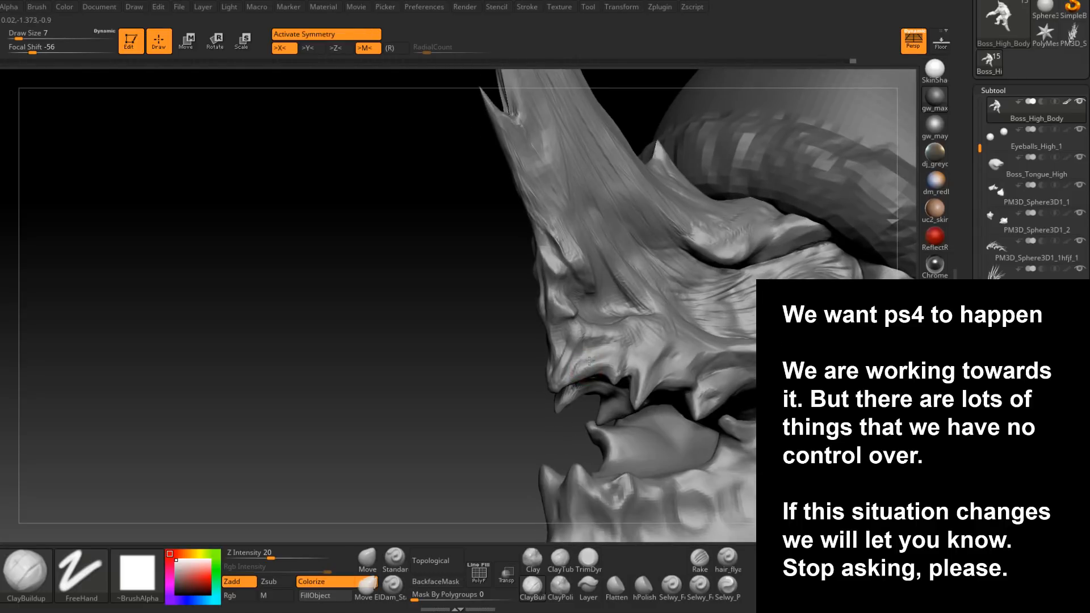
right_click_drag(633, 338, 615, 375)
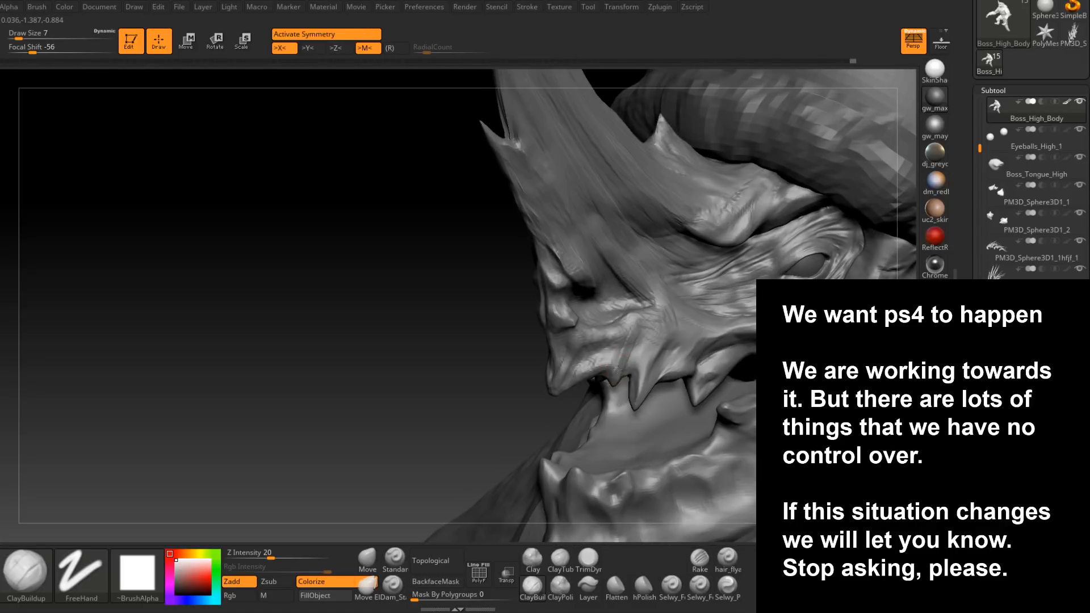
- Build up ridges running from the upper jaw into its front teeth with ClayBuildup at draw size 9
mouse_move(637, 329)
right_mouse_down()
mouse_move(620, 323)
mouse_move(634, 326)
right_mouse_up()
key("bracketright")
mouse_move(625, 345)
left_mouse_down()
mouse_move(612, 356)
mouse_move(622, 339)
left_mouse_up()
mouse_move(604, 361)
right_mouse_down()
mouse_move(593, 364)
mouse_move(603, 361)
right_mouse_up()
key("bracketleft")
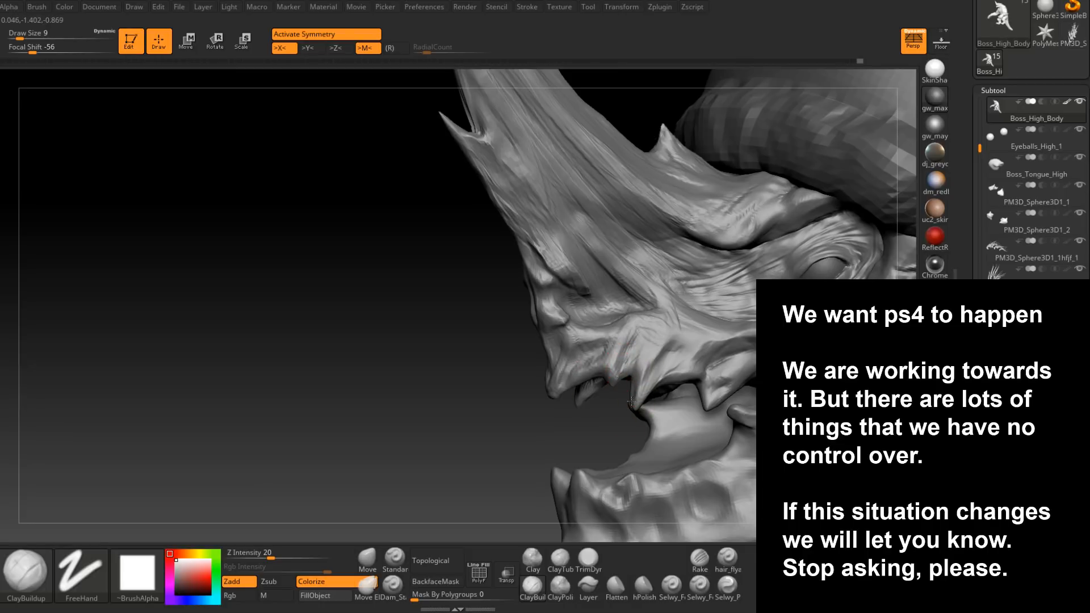
mouse_move(670, 346)
right_mouse_down()
mouse_move(661, 373)
mouse_move(680, 367)
right_mouse_up()
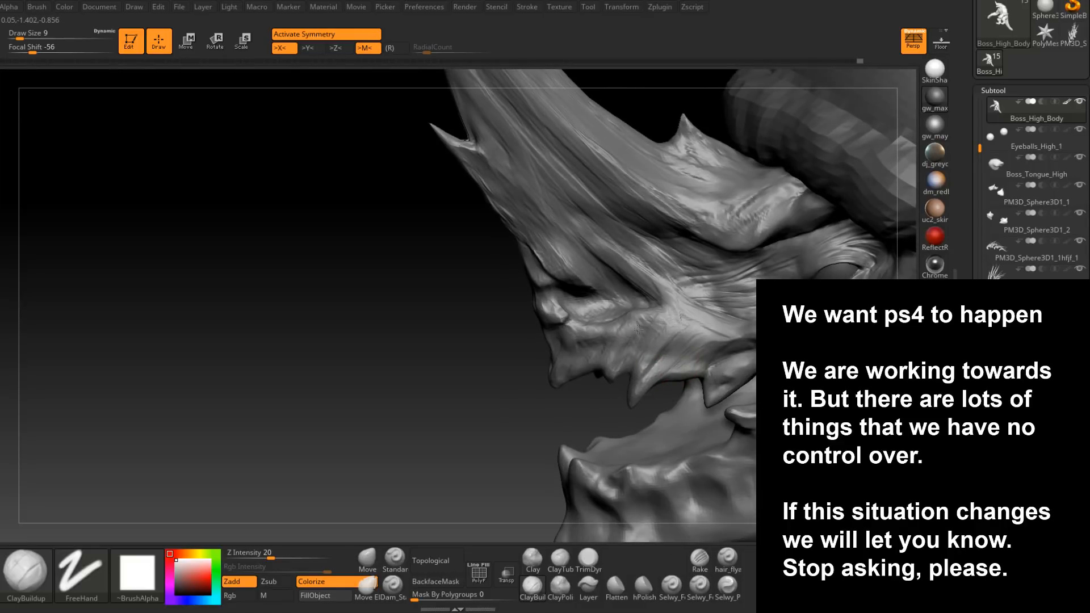
- Add striations to the upper jaw's large rear tooth and the lip beside it, using draw sizes 6 to 8
mouse_move(651, 362)
right_mouse_down()
mouse_move(655, 348)
mouse_move(688, 360)
mouse_move(720, 306)
mouse_move(637, 325)
right_mouse_up()
key("space")
left_click_drag(634, 342, 629, 341)
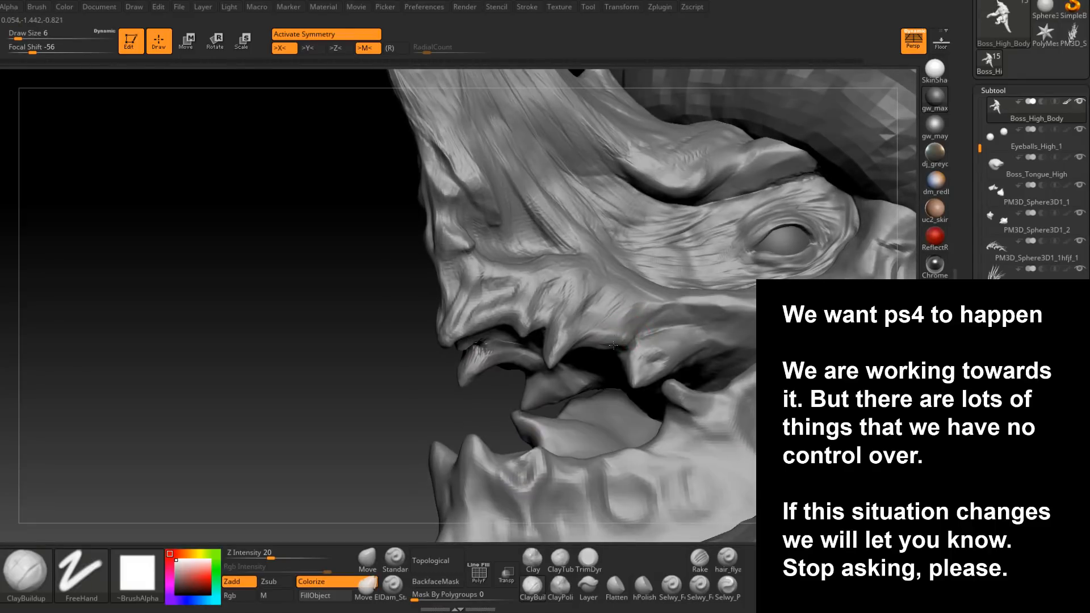
right_click_drag(617, 352, 632, 349)
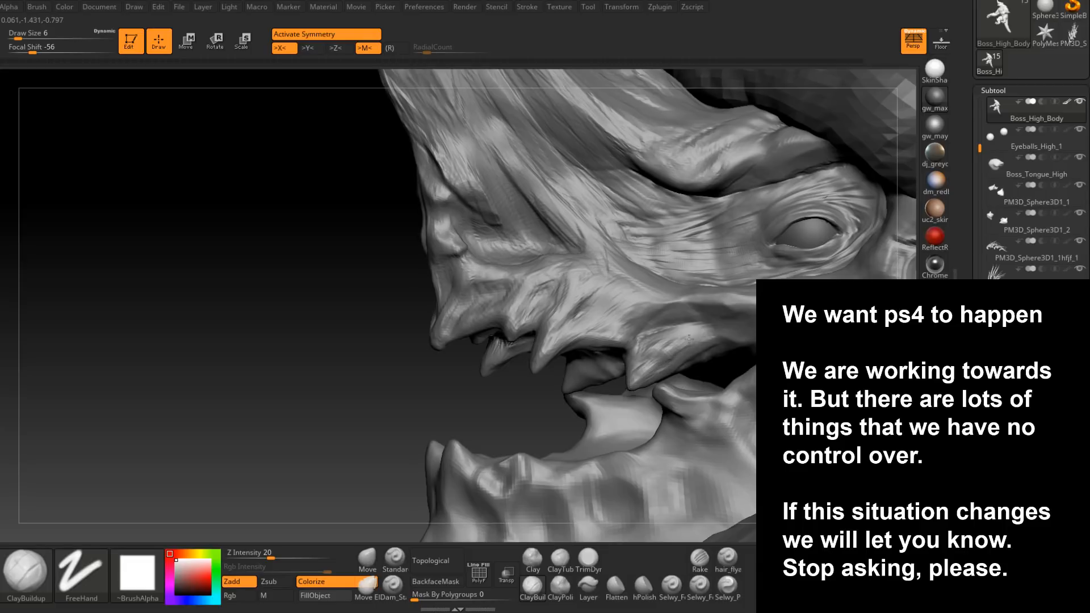
mouse_move(676, 332)
right_mouse_down()
mouse_move(654, 339)
mouse_move(704, 350)
right_mouse_up()
key("bracketright")
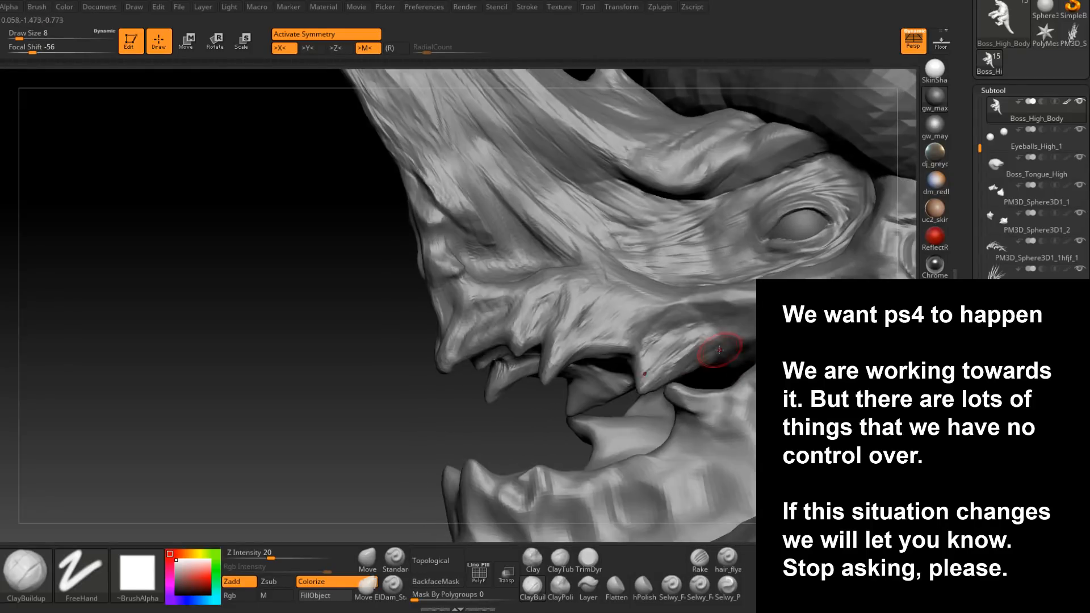
right_click_drag(653, 389, 696, 359)
right_click_drag(649, 388, 702, 344)
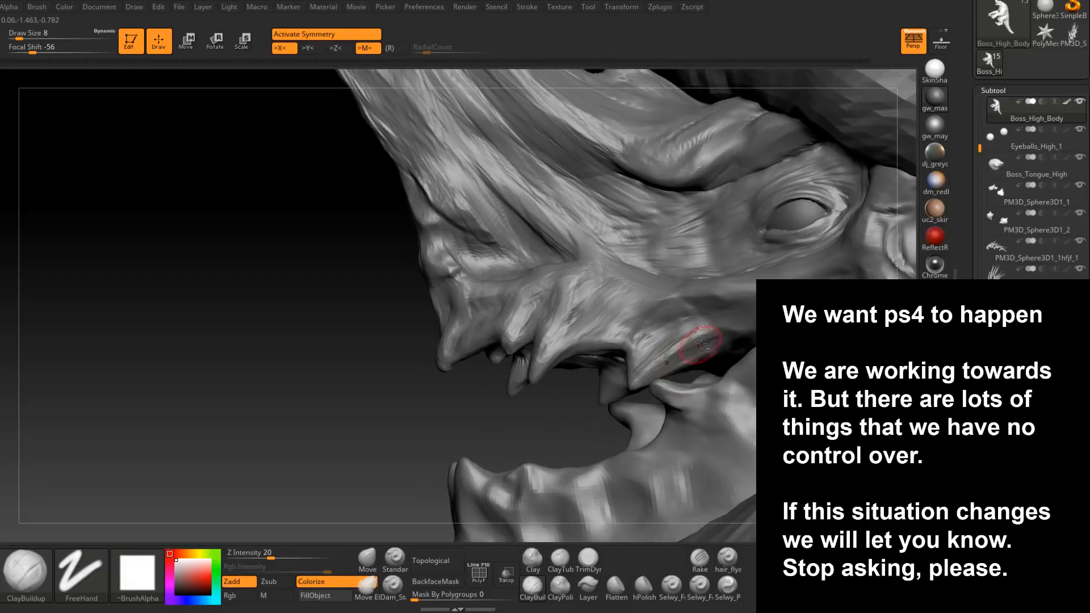
right_click_drag(647, 396, 684, 289)
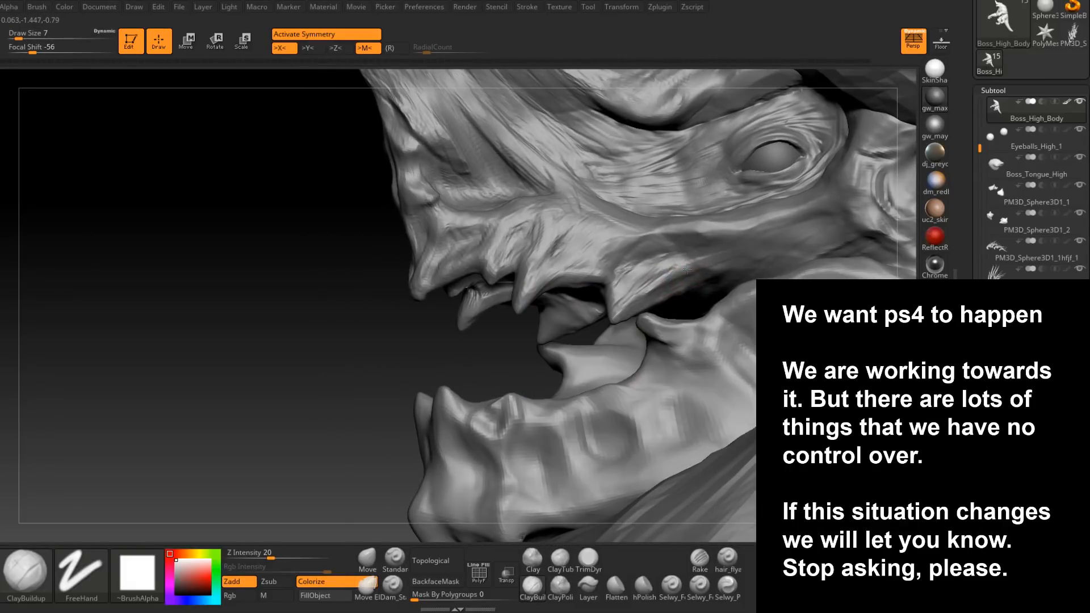
- Sculpt ridges along the upper lip behind the rear tooth toward the cheek, using draw sizes 9 and 7
right_click_drag(653, 293, 681, 258)
key("space")
left_click(710, 257)
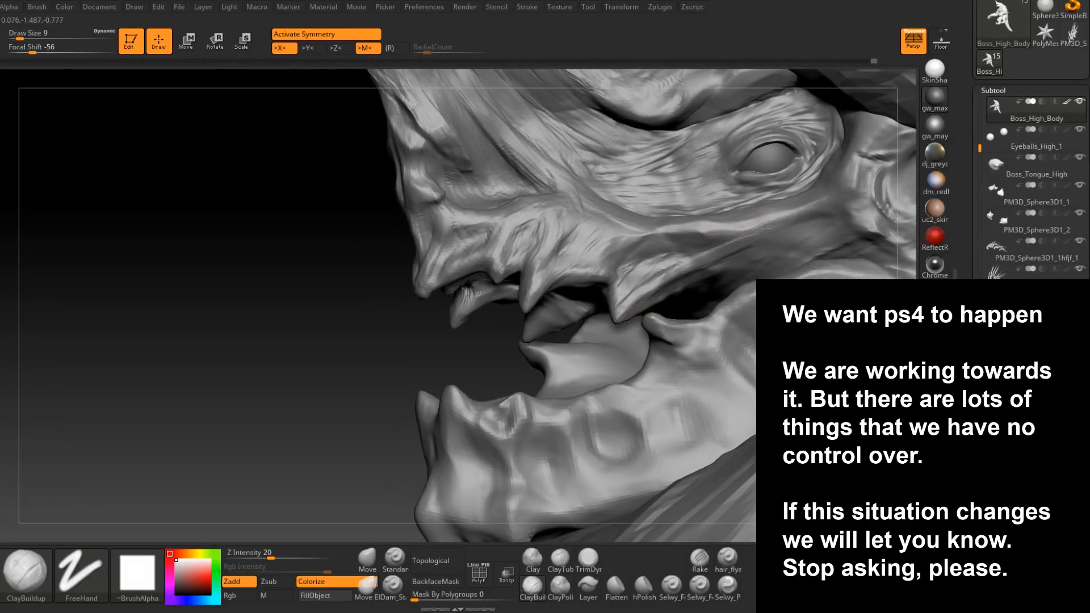
left_click_drag(756, 226, 717, 234)
right_click_drag(649, 268, 688, 240)
key("space")
left_click(692, 240)
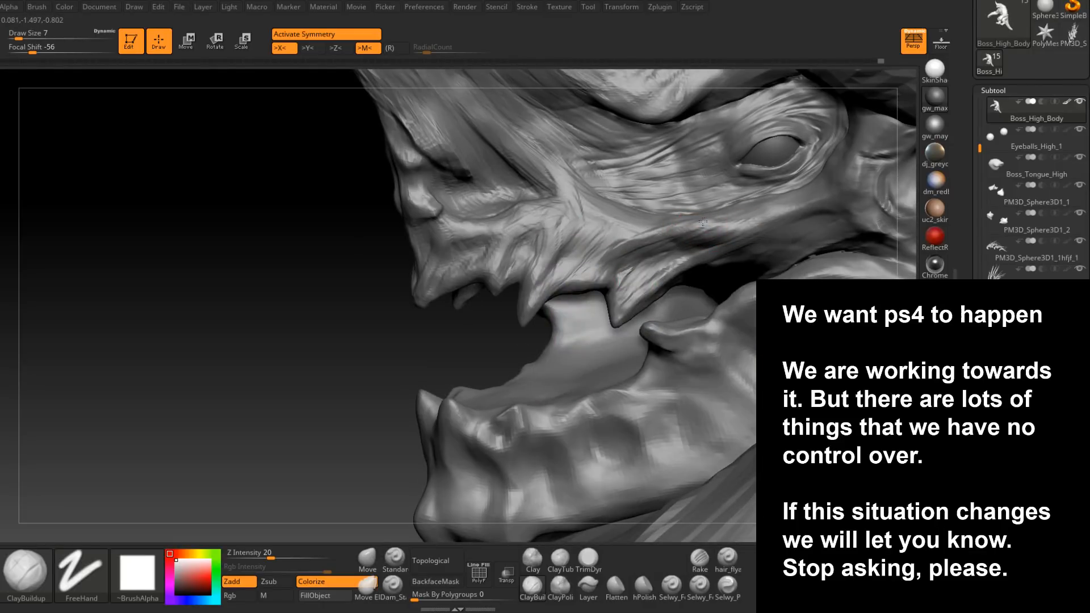
- Add and soften wrinkles on the side of the muzzle between the eye and the upper teeth at draw size 7
mouse_move(612, 257)
right_mouse_down()
mouse_move(665, 217)
mouse_move(607, 235)
mouse_move(594, 219)
mouse_move(640, 197)
mouse_move(621, 250)
mouse_move(573, 254)
mouse_move(528, 231)
right_mouse_up()
right_click_drag(646, 277, 612, 253)
key("shift")
key("shift")
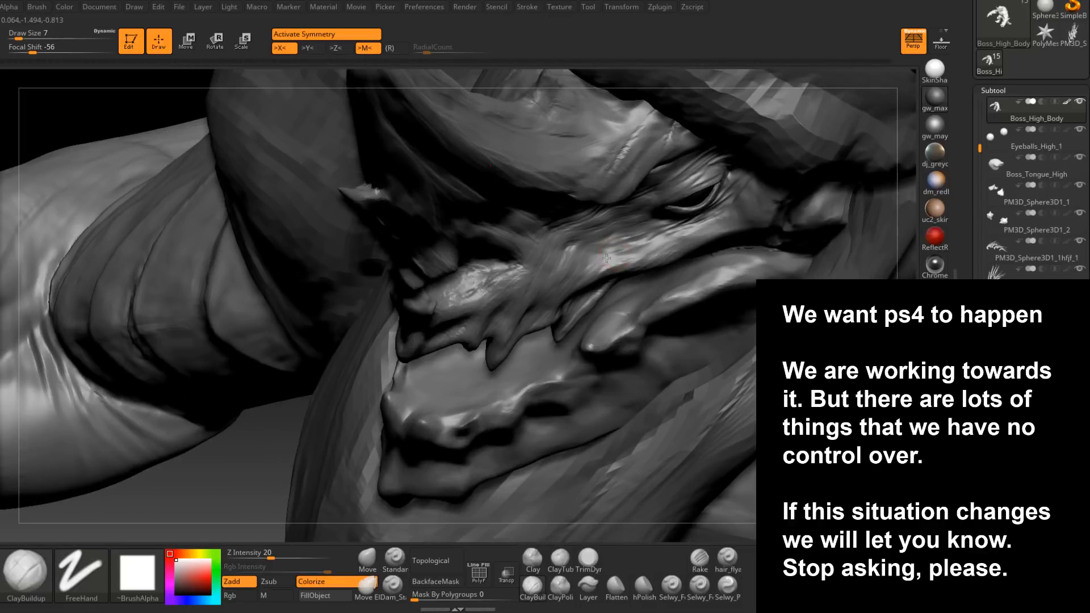
mouse_move(637, 249)
right_mouse_down()
mouse_move(633, 233)
mouse_move(628, 256)
right_mouse_up()
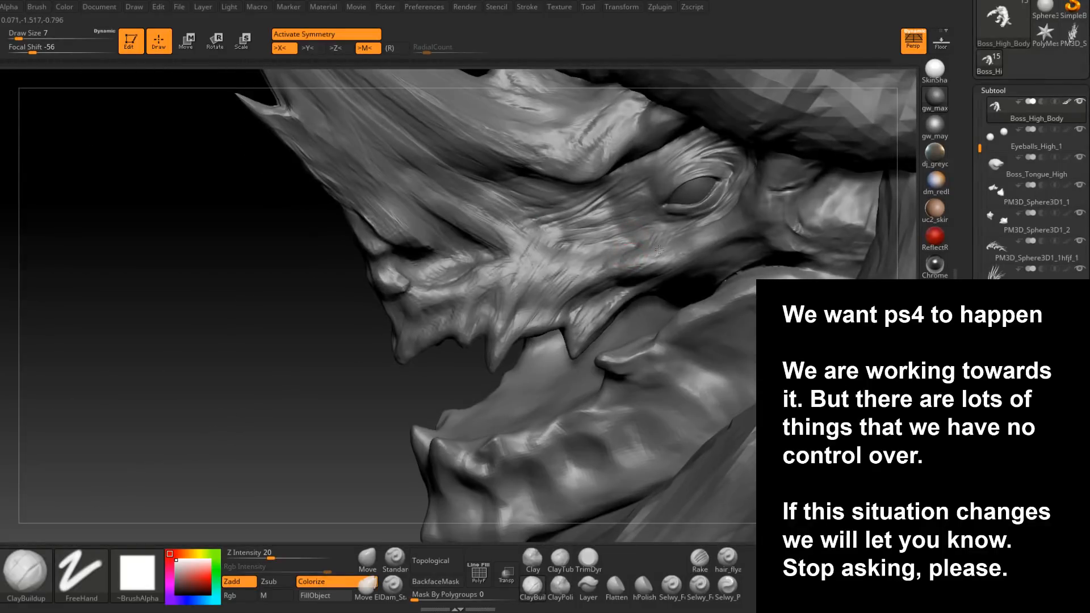
right_click_drag(642, 271, 636, 265)
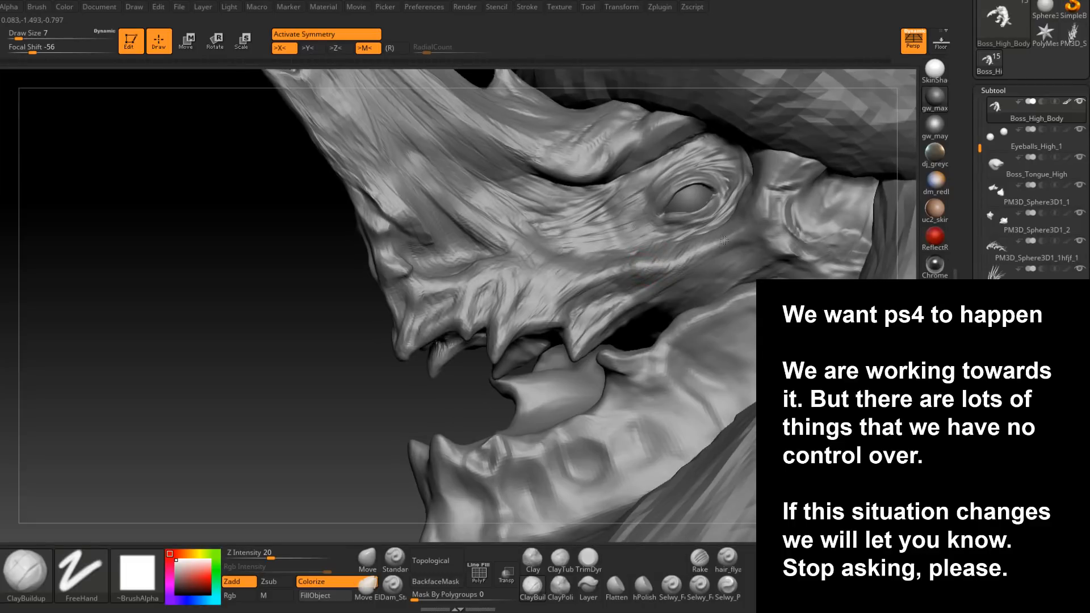
- Build up skin folds behind and below the eye along the cheek, using draw sizes 12 and 8
mouse_move(752, 215)
right_mouse_down()
mouse_move(693, 281)
mouse_move(674, 268)
right_mouse_up()
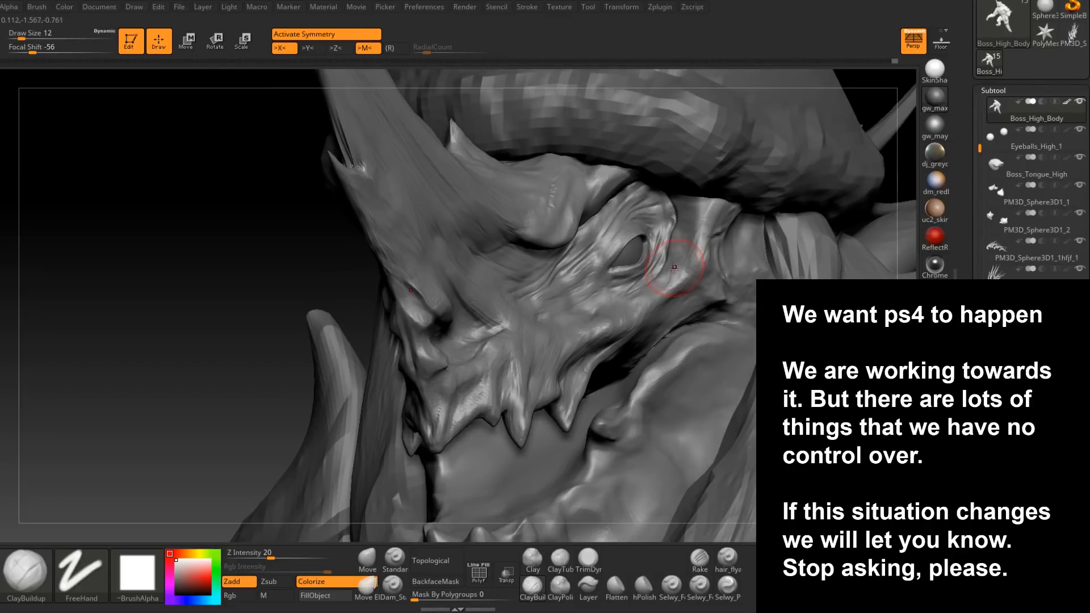
left_click_drag(668, 271, 662, 285)
right_click_drag(662, 285, 669, 276)
key("space")
left_click(667, 277)
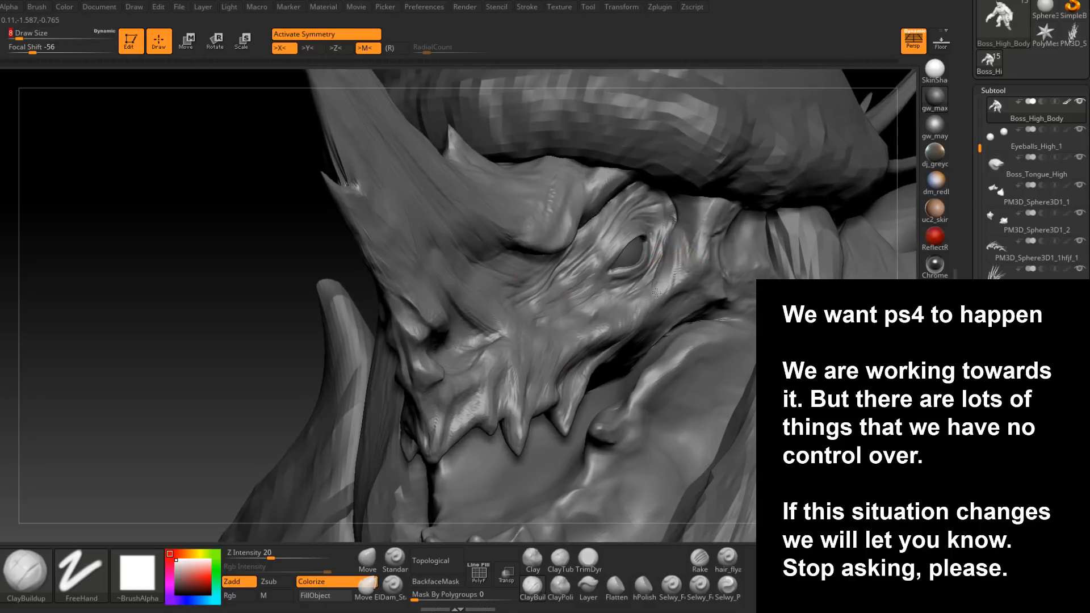
right_click_drag(634, 312, 618, 325)
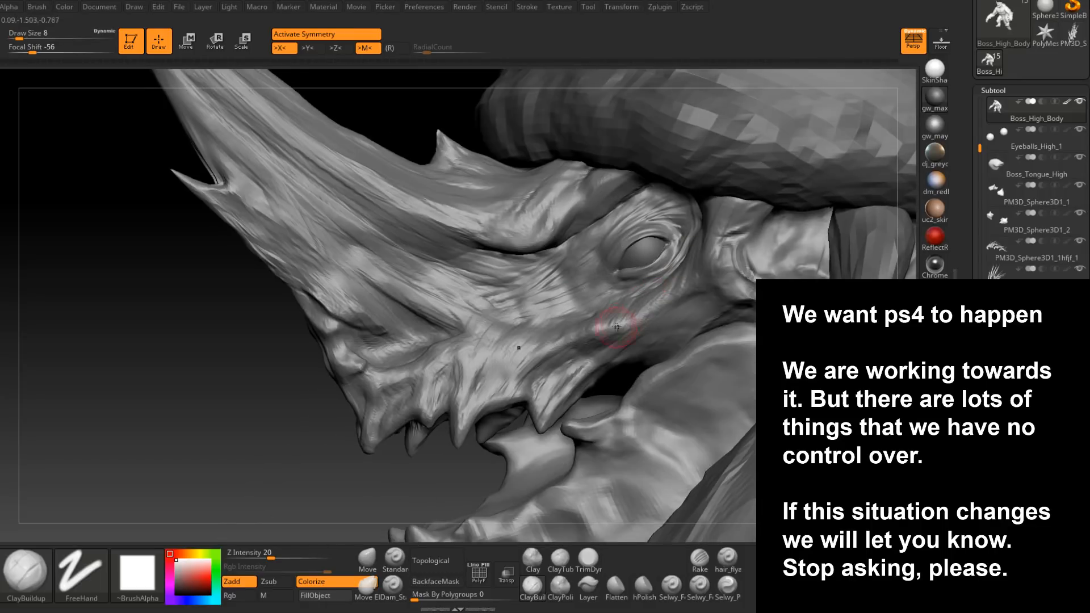
right_click_drag(679, 292, 699, 282)
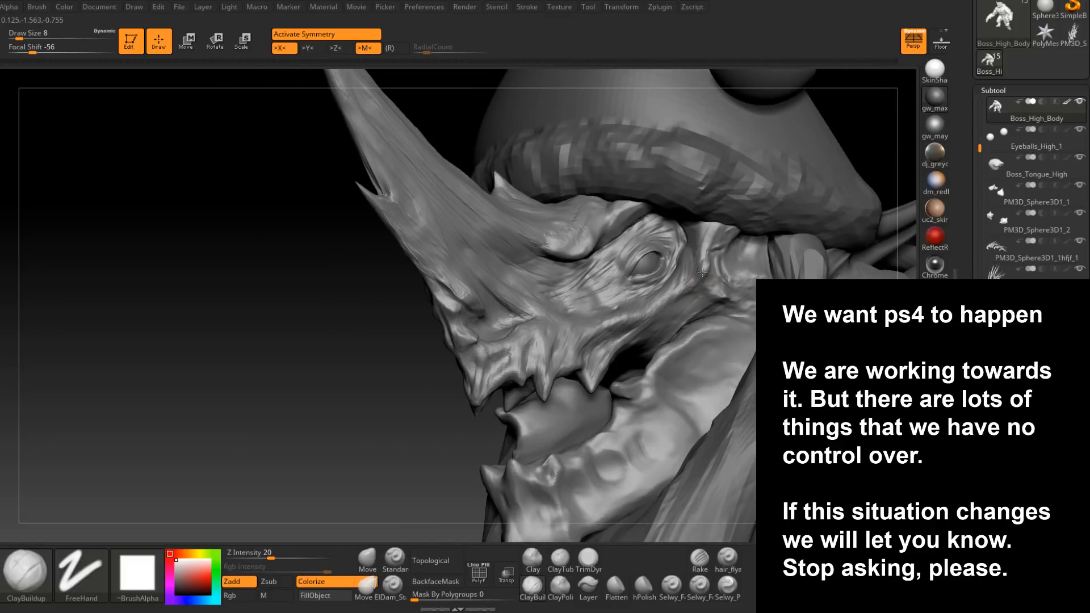
mouse_move(710, 264)
right_mouse_down()
mouse_move(705, 238)
mouse_move(694, 286)
right_mouse_up()
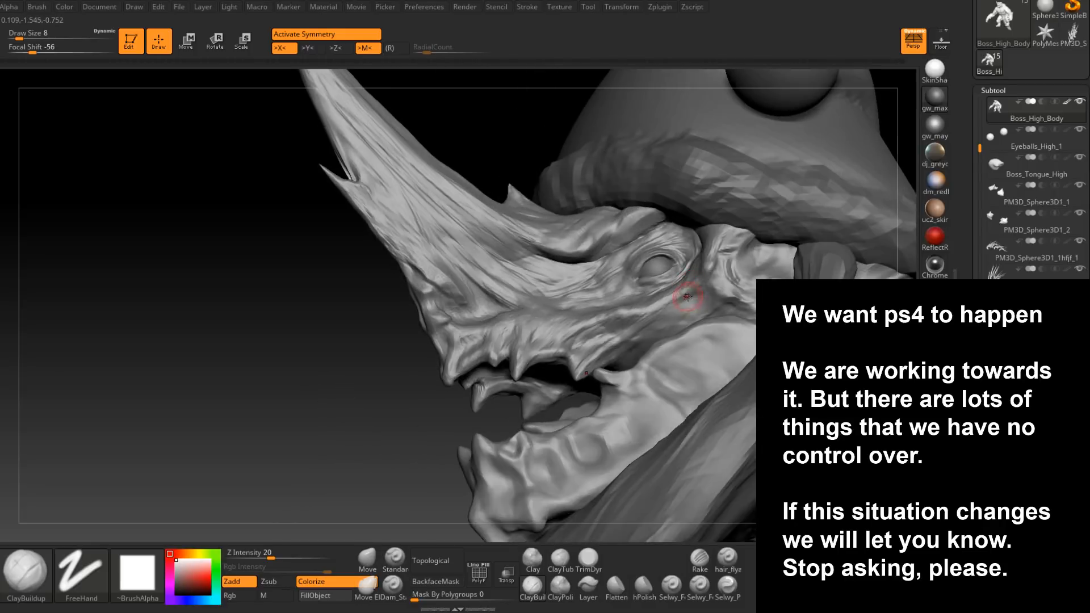
- Refine the cheek below the eye and smooth its folds toward the upper jaw, raising the draw size to 13
left_click_drag(689, 289, 672, 307)
mouse_move(662, 311)
right_mouse_down()
mouse_move(663, 332)
mouse_move(699, 316)
mouse_move(710, 280)
mouse_move(740, 296)
right_mouse_up()
key("shift")
key("space")
left_click_drag(739, 296, 735, 296)
mouse_move(743, 301)
right_mouse_down()
mouse_move(752, 296)
mouse_move(713, 287)
mouse_move(691, 301)
mouse_move(676, 320)
mouse_move(721, 341)
mouse_move(679, 357)
right_mouse_up()
key("bracketright")
left_click_drag(653, 376, 604, 398, "shift")
mouse_move(704, 364)
right_mouse_down()
mouse_move(649, 377)
mouse_move(625, 369)
right_mouse_up()
left_click_drag(671, 303, 667, 291, "shift")
mouse_move(666, 292)
right_mouse_down()
mouse_move(699, 300)
mouse_move(665, 352)
right_mouse_up()
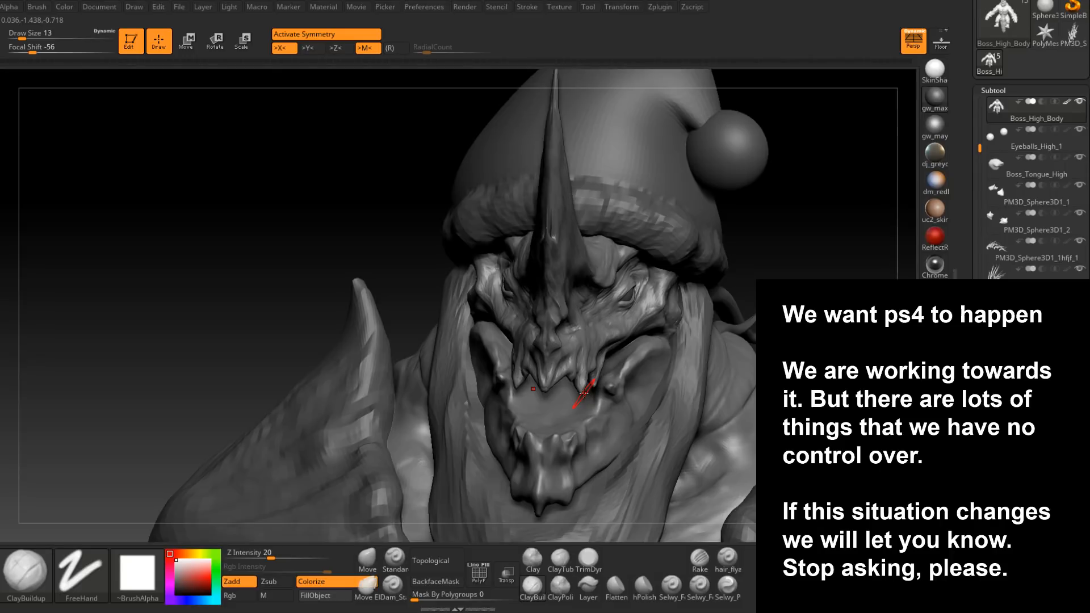
- Reduce the draw size to 6 and build up the rear spike on the lower jaw's edge
mouse_move(584, 393)
right_mouse_down()
mouse_move(592, 327)
mouse_move(584, 408)
mouse_move(576, 378)
mouse_move(557, 389)
mouse_move(679, 351)
mouse_move(587, 362)
mouse_move(594, 343)
mouse_move(596, 354)
mouse_move(553, 320)
right_mouse_up()
mouse_move(565, 384)
right_mouse_down()
mouse_move(531, 346)
mouse_move(568, 301)
right_mouse_up()
key("s")
left_click_drag(579, 304, 570, 305)
mouse_move(571, 305)
right_mouse_down()
mouse_move(503, 297)
mouse_move(502, 312)
mouse_move(561, 300)
mouse_move(558, 289)
right_mouse_up()
key("space")
left_click_drag(558, 290, 549, 290)
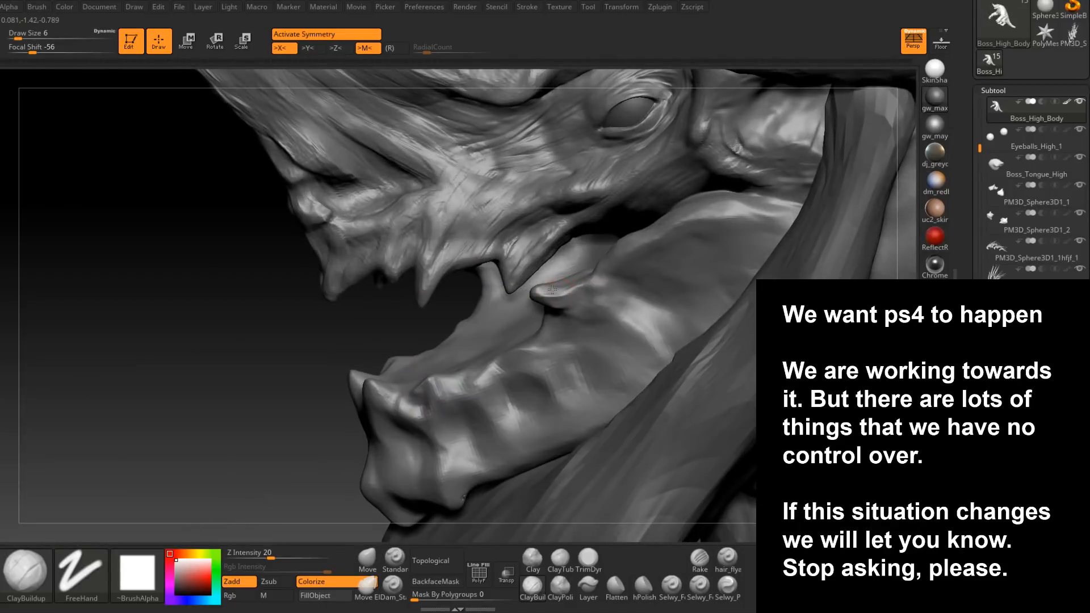
- Flatten the surfaces of the lower jaw's rear spike with the TrimDynamic brush
mouse_move(546, 288)
right_mouse_down()
mouse_move(536, 290)
mouse_move(582, 281)
mouse_move(562, 290)
mouse_move(587, 309)
mouse_move(621, 292)
mouse_move(587, 304)
mouse_move(609, 359)
right_mouse_up()
left_click(588, 558)
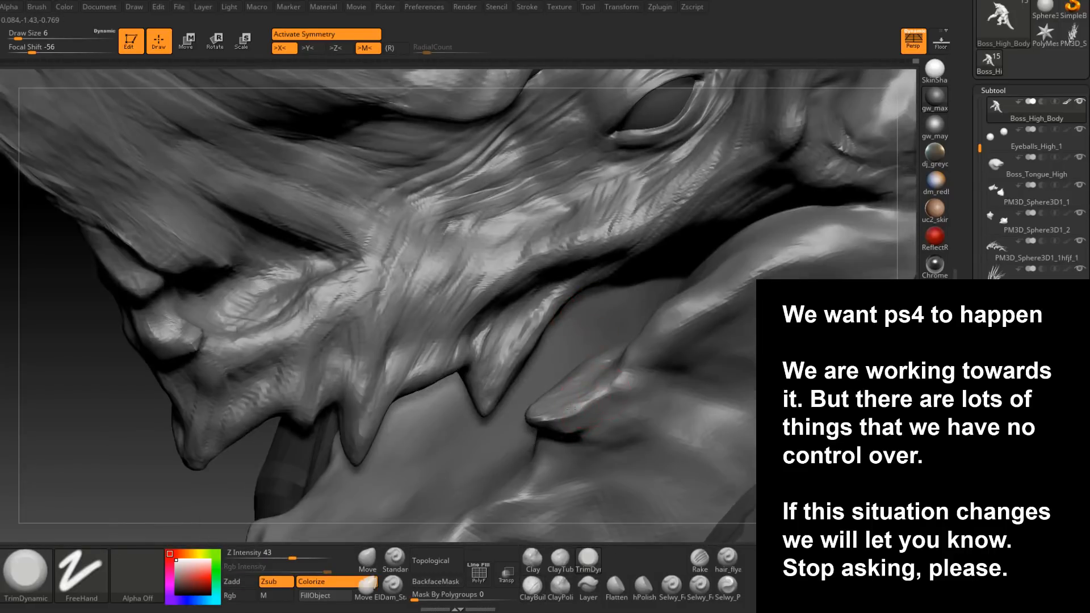
right_click_drag(548, 417, 565, 414)
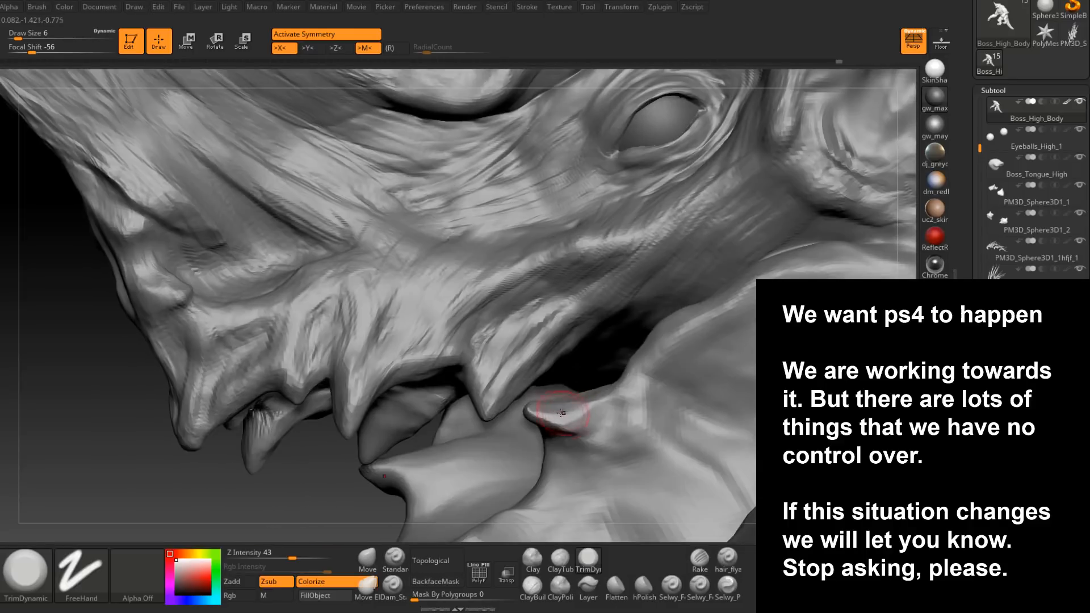
mouse_move(558, 440)
right_mouse_down()
mouse_move(545, 437)
mouse_move(550, 422)
mouse_move(578, 426)
mouse_move(487, 297)
mouse_move(521, 324)
right_mouse_up()
- Return to ClayBuildup and build up the base of the lower jaw's rear spike, using draw sizes 5 to 7
key("b")
key("c")
key("b")
key("space")
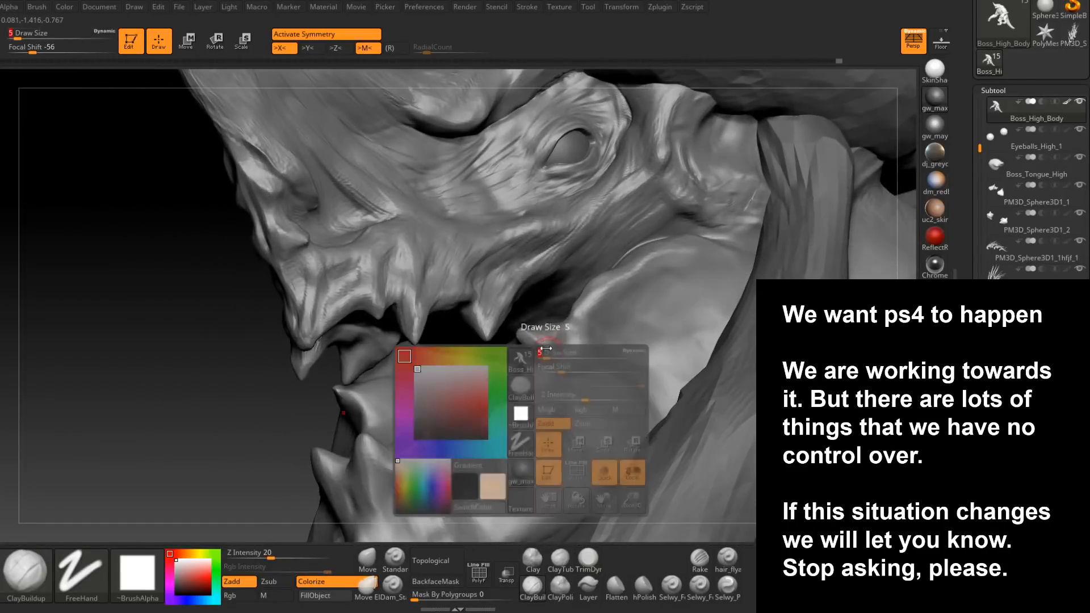
mouse_move(546, 371)
right_mouse_down()
mouse_move(529, 338)
mouse_move(555, 366)
mouse_move(559, 349)
right_mouse_up()
key("space")
left_click_drag(559, 349, 546, 343)
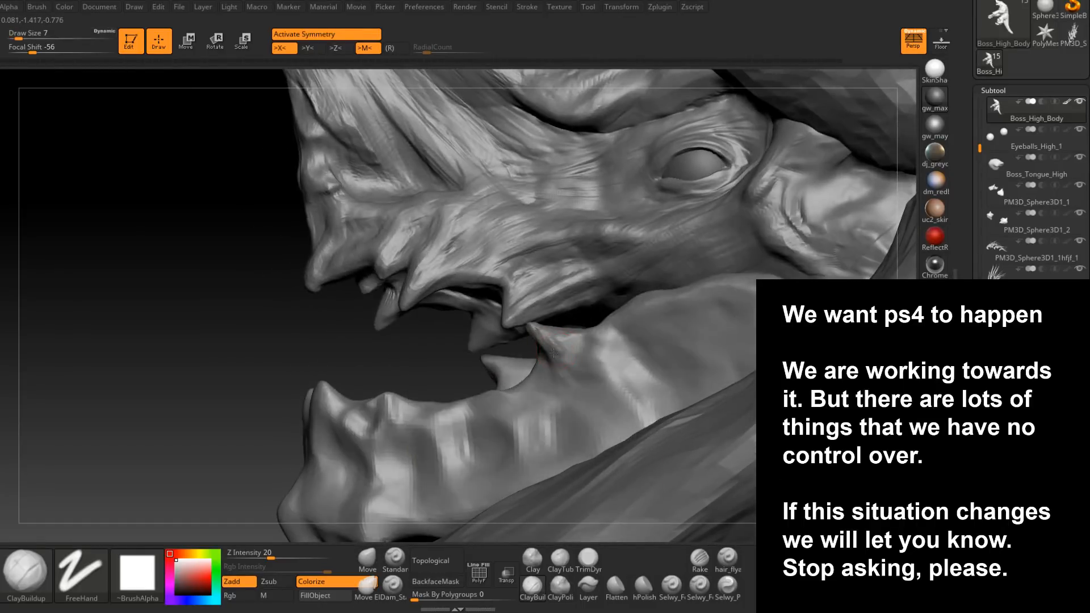
- Continue building up the base of the lower jaw's rear spike with ClayBuildup
right_click_drag(546, 348, 558, 352)
key("space")
left_click_drag(557, 352, 557, 351)
mouse_move(543, 352)
right_mouse_down()
mouse_move(539, 343)
mouse_move(573, 335)
mouse_move(483, 342)
mouse_move(575, 322)
right_mouse_up()
- Reshape the lower jaw's rear spike with the Move brush
left_click(368, 558)
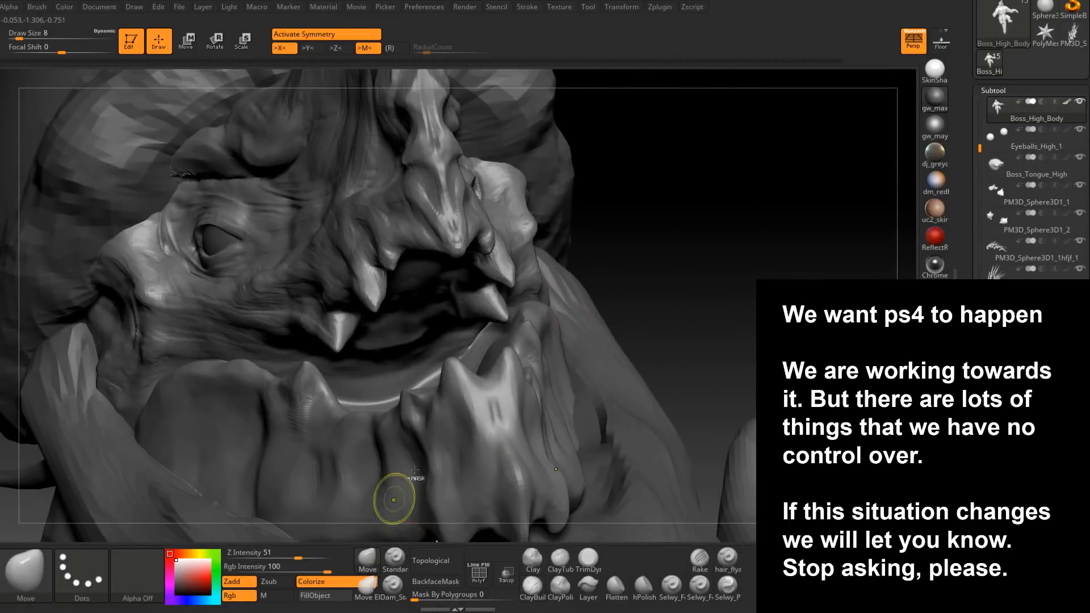
mouse_move(389, 433)
right_mouse_down()
mouse_move(499, 317)
mouse_move(523, 328)
mouse_move(535, 359)
right_mouse_up()
key("space")
left_click_drag(536, 360, 534, 366)
mouse_move(534, 366)
right_mouse_down()
mouse_move(531, 328)
mouse_move(564, 475)
mouse_move(548, 345)
right_mouse_up()
- Return to ClayBuildup with draw size 5 and refine the side of the rear spike down to its base
key("b")
key("c")
key("b")
key("space")
left_click_drag(552, 353, 542, 353)
right_click_drag(530, 343, 540, 346)
key("d")
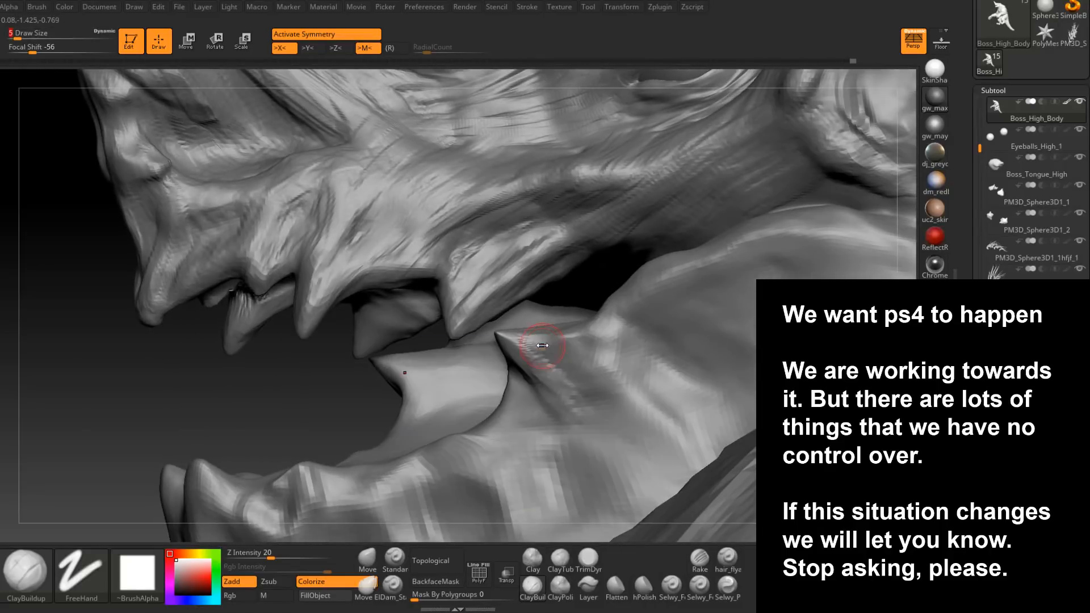
left_click_drag(536, 341, 562, 365)
right_click_drag(562, 365, 523, 343)
left_click_drag(519, 367, 510, 381)
- Build up a ridge behind the rear spike along the lower jaw's upper edge, using draw sizes 8 and 14
mouse_move(511, 377)
right_mouse_down()
mouse_move(573, 381)
mouse_move(583, 370)
right_mouse_up()
key("shift+d")
key("d")
key("space")
left_click_drag(583, 372, 586, 372)
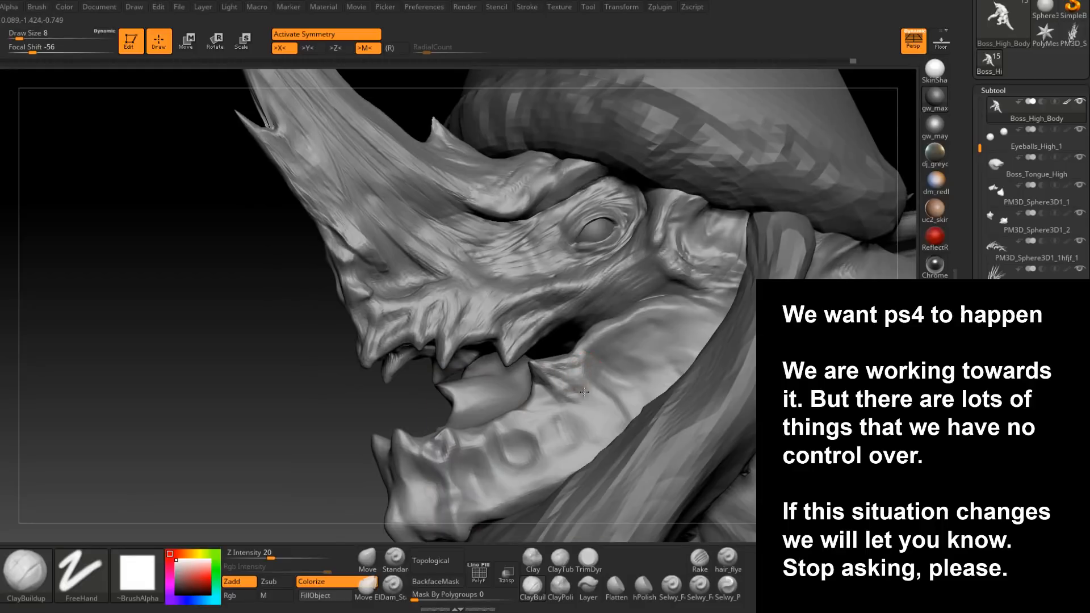
right_click_drag(577, 369, 529, 347)
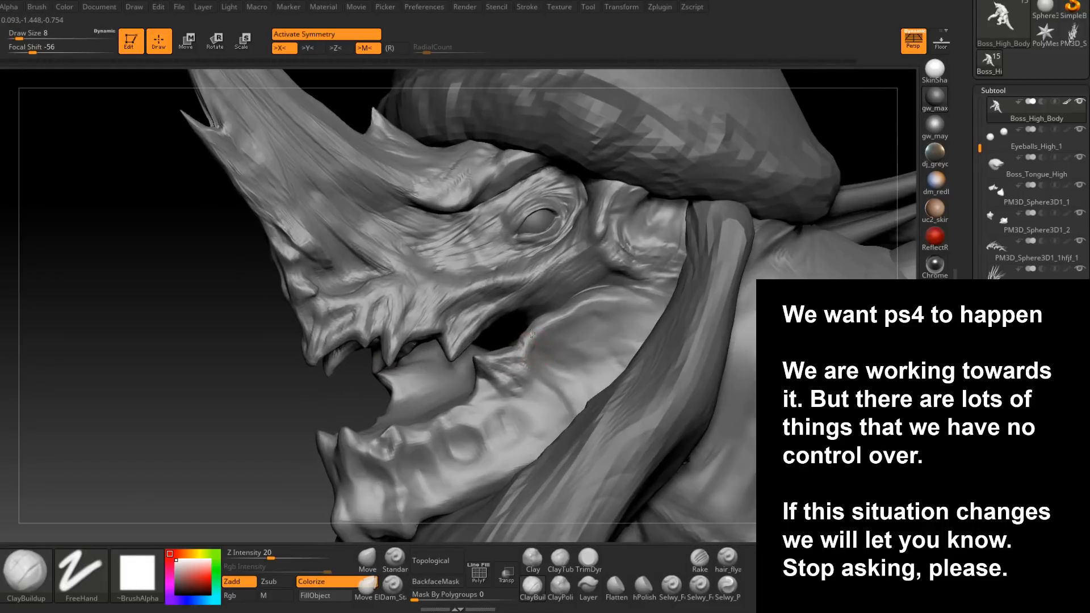
right_click_drag(559, 313, 579, 302)
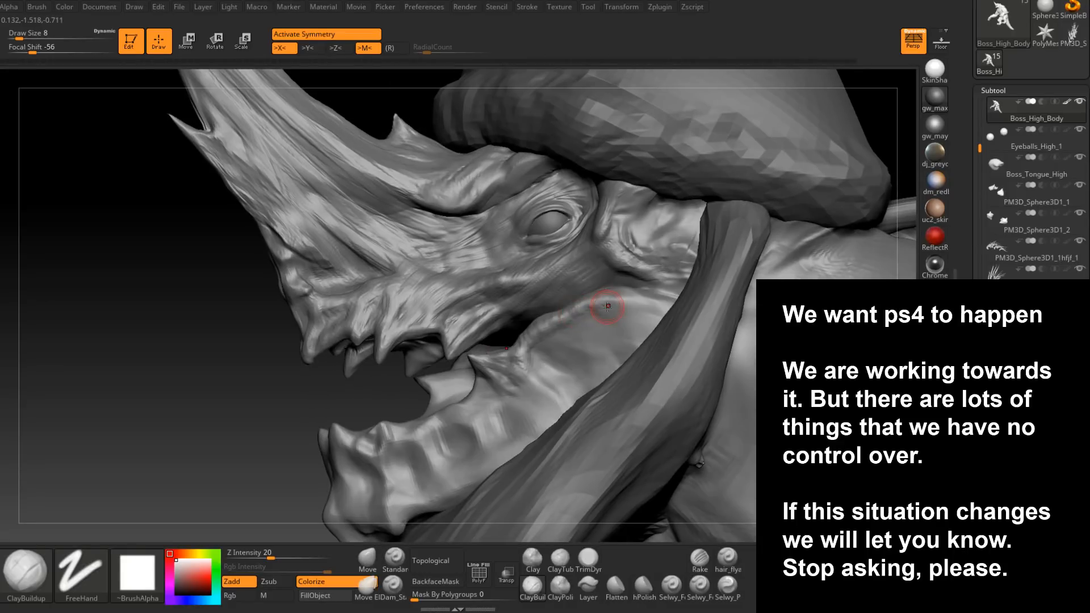
mouse_move(607, 306)
right_mouse_down()
mouse_move(645, 318)
mouse_move(613, 316)
right_mouse_up()
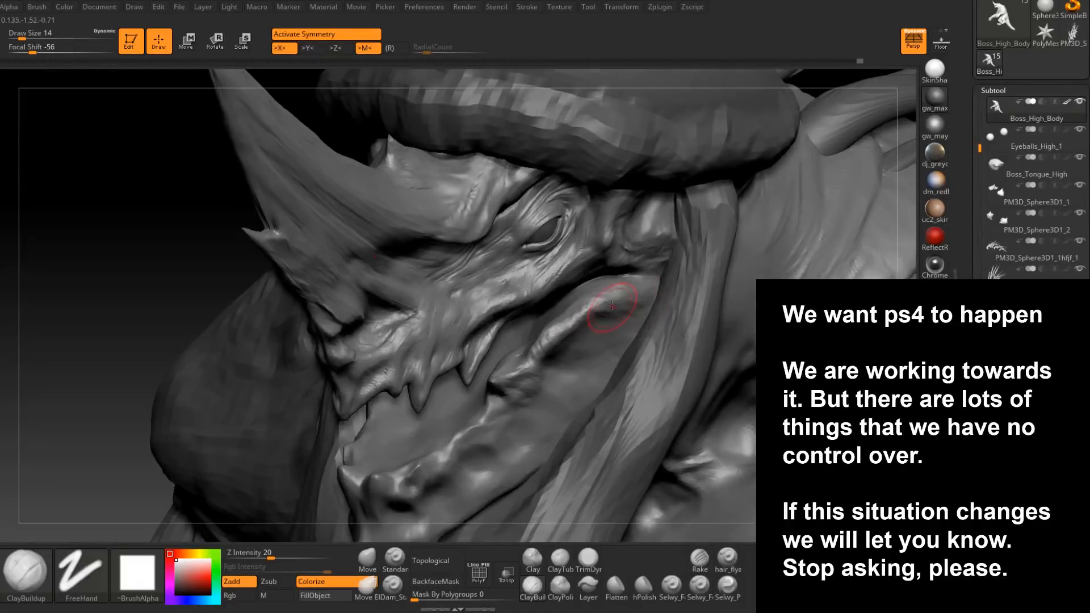
mouse_move(628, 300)
right_mouse_down()
mouse_move(610, 293)
mouse_move(605, 314)
mouse_move(573, 307)
mouse_move(560, 367)
mouse_move(554, 352)
mouse_move(601, 341)
right_mouse_up()
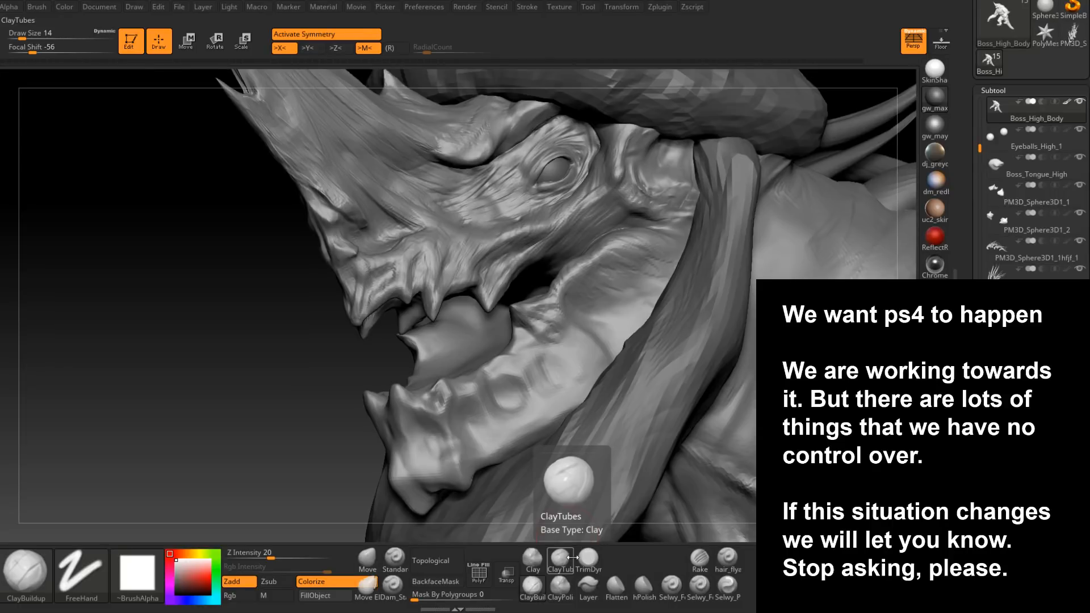
- Refine the folds below the rear spike with draw size 5, and raise the draw size to 13 for the broader forms
right_click_drag(542, 319, 526, 345)
right_click(526, 346)
left_click_drag(545, 345, 529, 348)
right_click(527, 345)
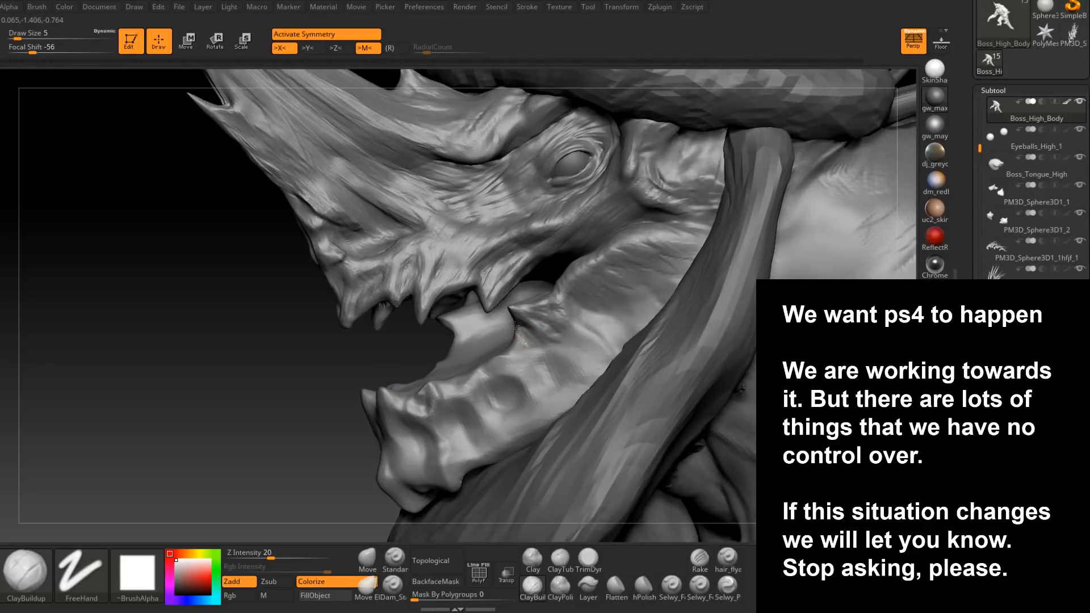
mouse_move(523, 349)
right_mouse_down()
mouse_move(526, 338)
mouse_move(545, 340)
right_mouse_up()
right_click(545, 341)
left_click_drag(545, 341, 551, 343)
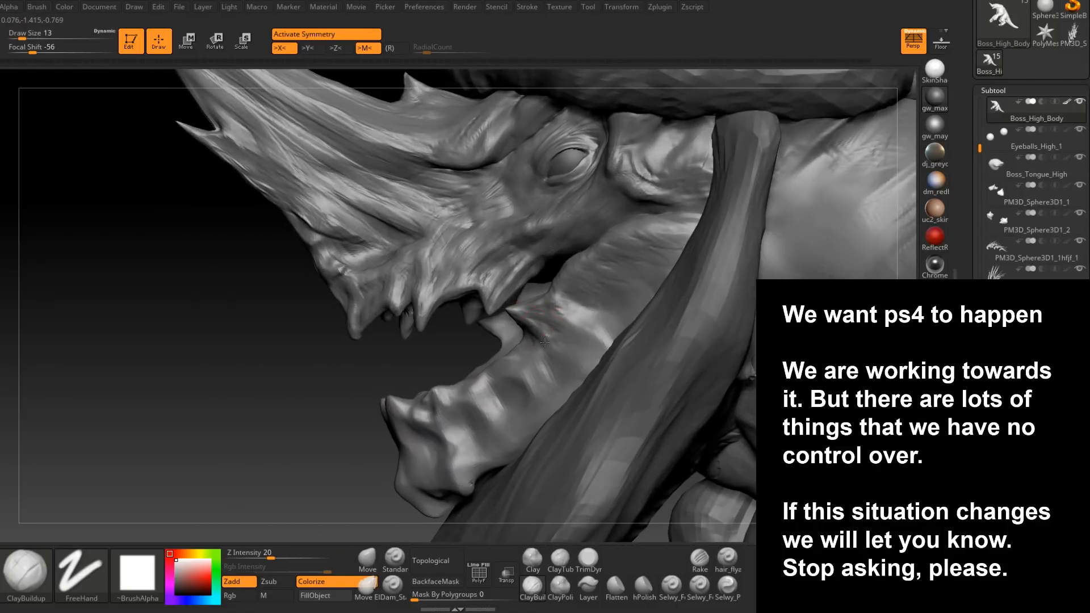
- Start a second spike on the lower jaw's edge in front of the rear one, using draw sizes 8 and 4
mouse_move(565, 326)
right_mouse_down()
mouse_move(541, 312)
mouse_move(562, 309)
mouse_move(536, 349)
mouse_move(511, 349)
right_mouse_up()
key("space")
left_click_drag(420, 350, 398, 350)
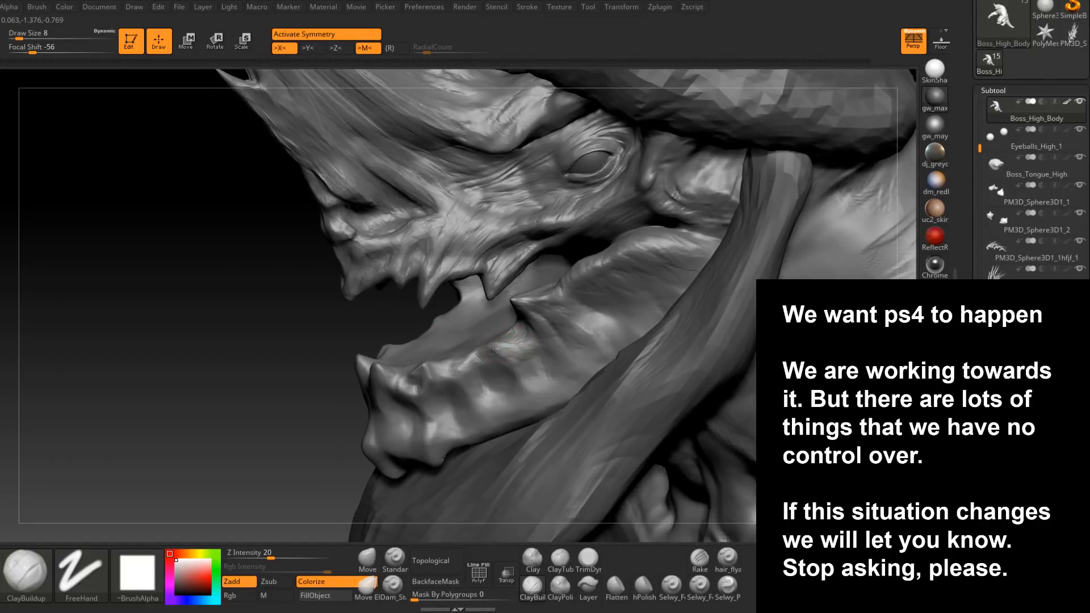
key("space")
left_click_drag(500, 346, 497, 345)
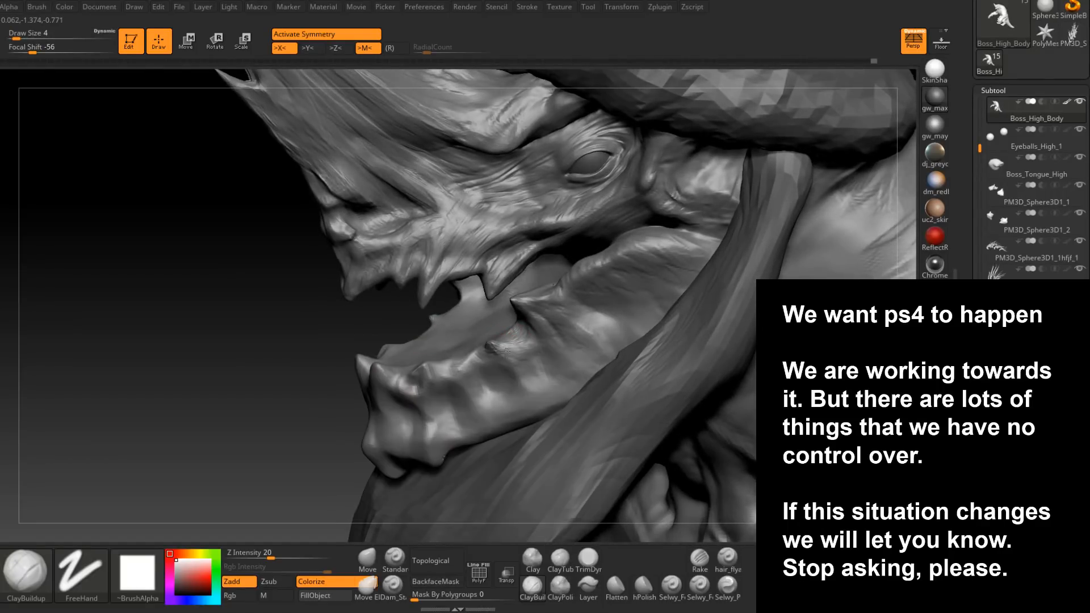
- Build up the base of the lower jaw's second spike and smooth its surface
right_click_drag(506, 352, 516, 357)
key("space")
left_click_drag(523, 362, 528, 362)
mouse_move(543, 342)
right_mouse_down()
mouse_move(510, 359)
mouse_move(523, 360)
right_mouse_up()
left_click_drag(520, 362, 528, 368, "shift")
right_click_drag(528, 368, 525, 358)
- Sculpt the folds between the two rear spikes down the lower jaw's side, raising the draw size to 23
key("space")
left_click_drag(526, 358, 530, 358)
mouse_move(530, 359)
right_mouse_down()
mouse_move(535, 370)
mouse_move(535, 352)
mouse_move(568, 339)
mouse_move(546, 351)
mouse_move(558, 344)
right_mouse_up()
key("space")
left_click_drag(558, 347, 557, 347)
right_click_drag(536, 358, 556, 301)
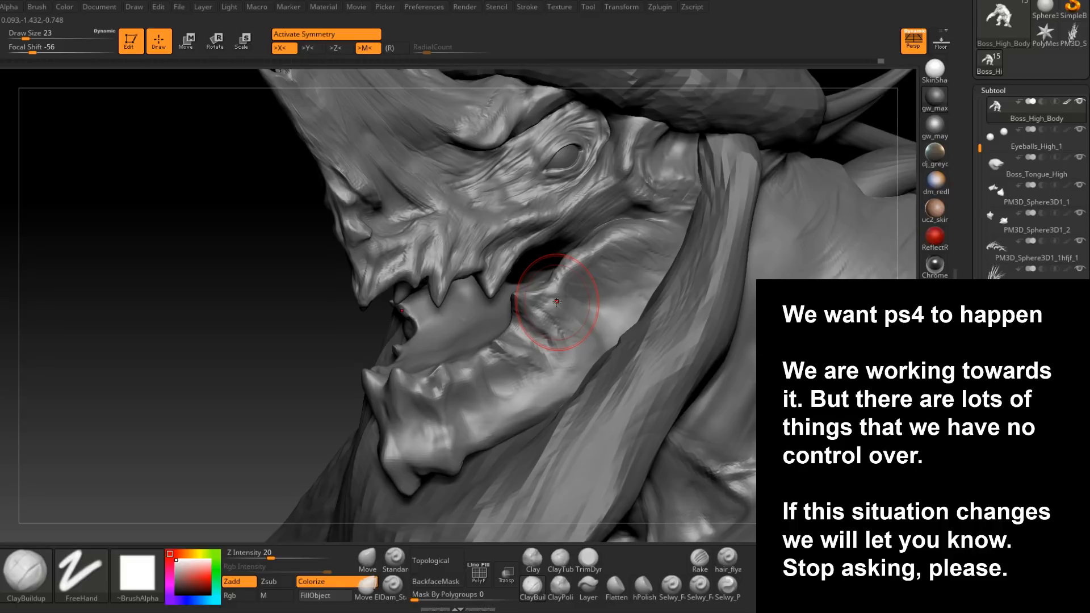
- Reduce the draw size to 9 and sharpen the second spike and the folds running down from it
mouse_move(557, 302)
right_mouse_down()
mouse_move(548, 310)
mouse_move(554, 292)
right_mouse_up()
key("space")
left_click_drag(553, 291, 544, 291)
mouse_move(539, 354)
right_mouse_down()
mouse_move(510, 367)
mouse_move(555, 357)
right_mouse_up()
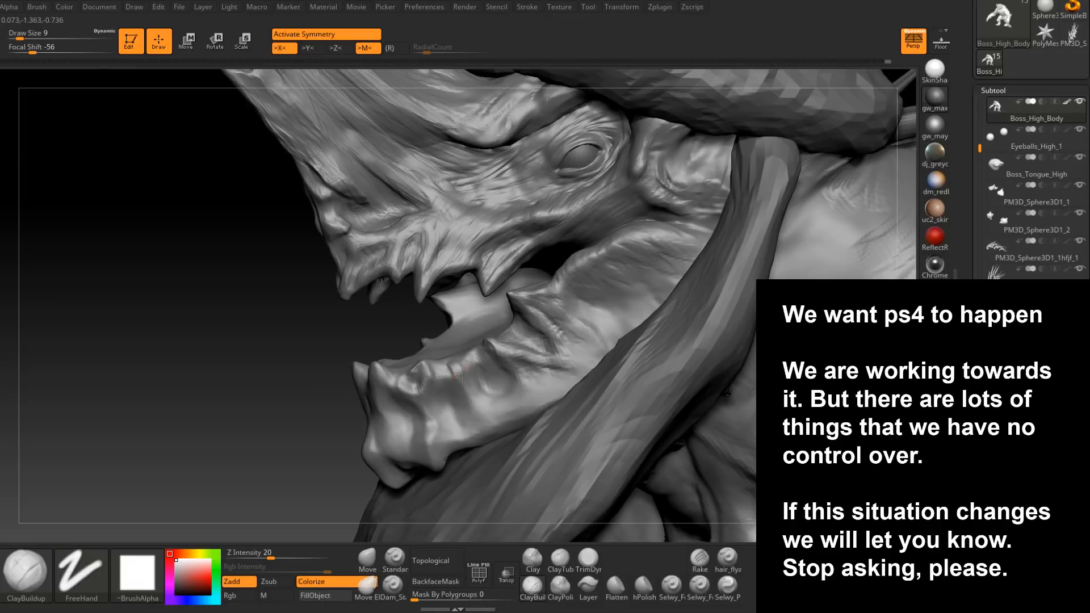
right_click_drag(456, 369, 458, 379)
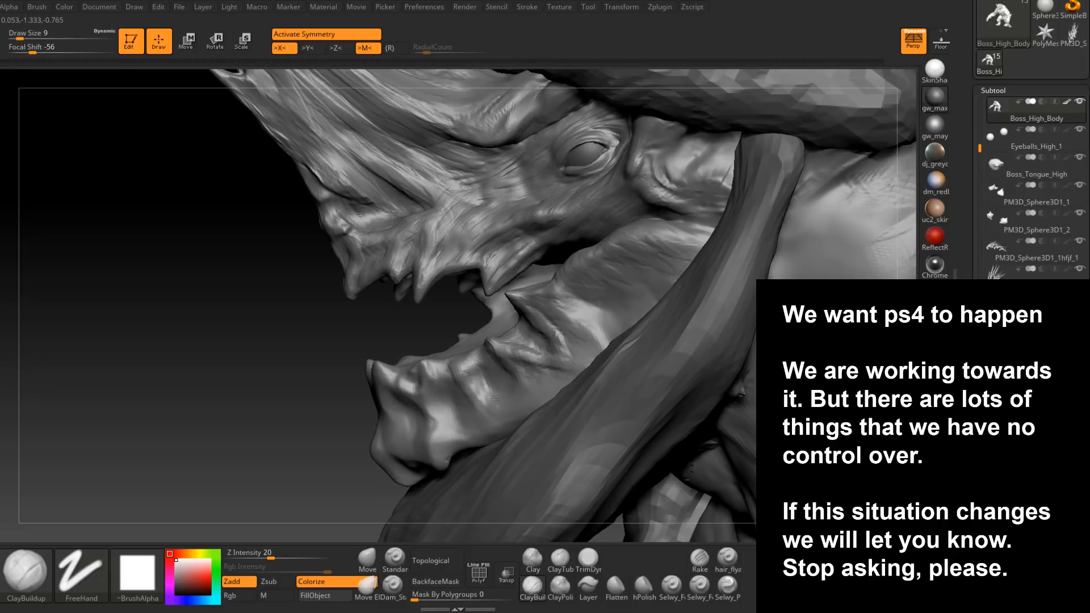
mouse_move(509, 375)
right_mouse_down()
mouse_move(480, 370)
mouse_move(474, 345)
mouse_move(471, 355)
mouse_move(485, 346)
mouse_move(493, 374)
right_mouse_up()
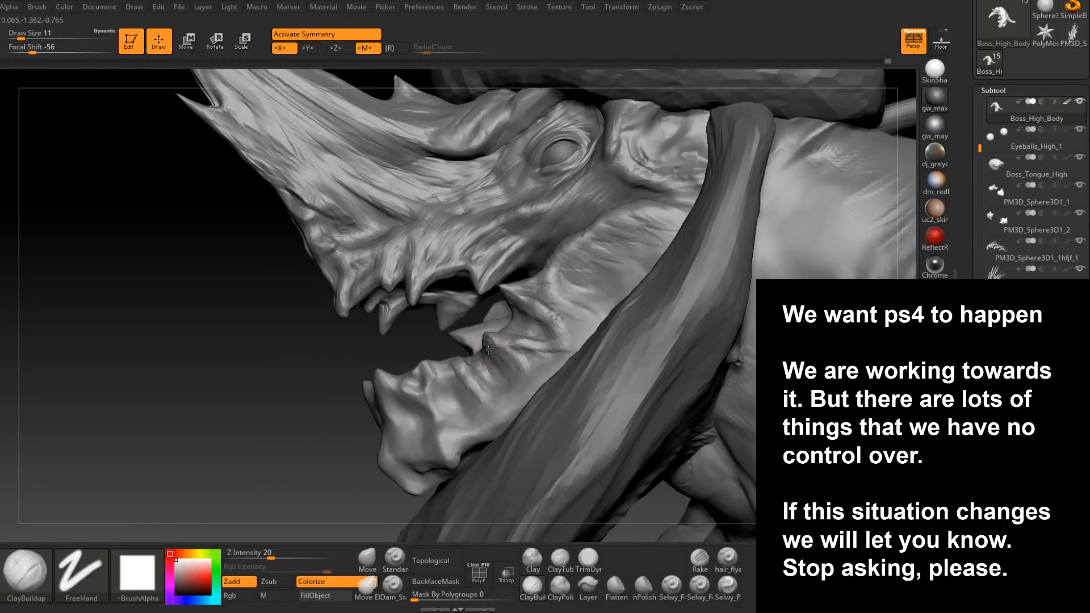
- Set the draw size to 7 and build up a third spike on the lower jaw's edge, nearer the chin
right_click_drag(465, 389, 424, 363)
key("space")
left_click(434, 366)
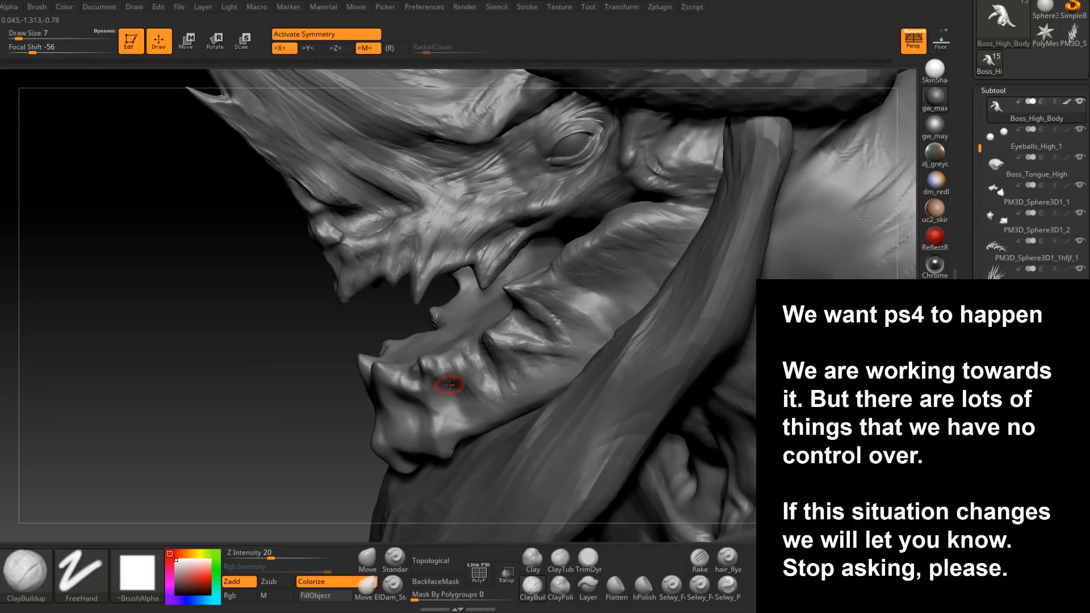
key("space")
mouse_move(450, 385)
right_mouse_down()
mouse_move(435, 364)
mouse_move(418, 371)
right_mouse_up()
left_click(438, 368)
- Refine the third spike and the jaw surface around it, reducing the draw size from 13 to 5
key("space")
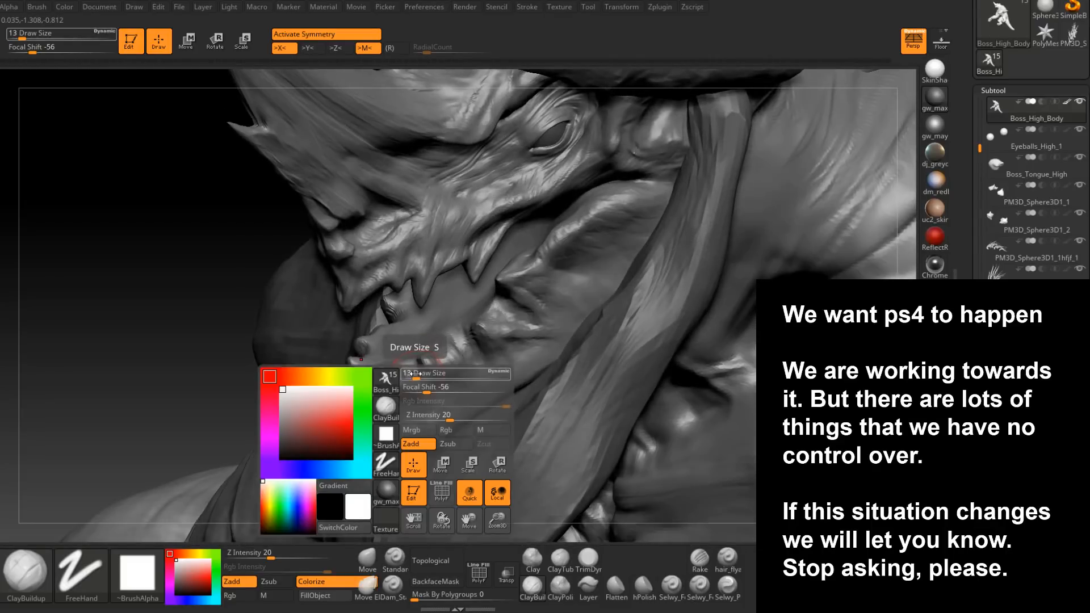
left_click(418, 372)
mouse_move(402, 365)
right_mouse_down()
mouse_move(415, 375)
mouse_move(452, 311)
mouse_move(584, 257)
right_mouse_up()
key("space")
left_click(454, 309)
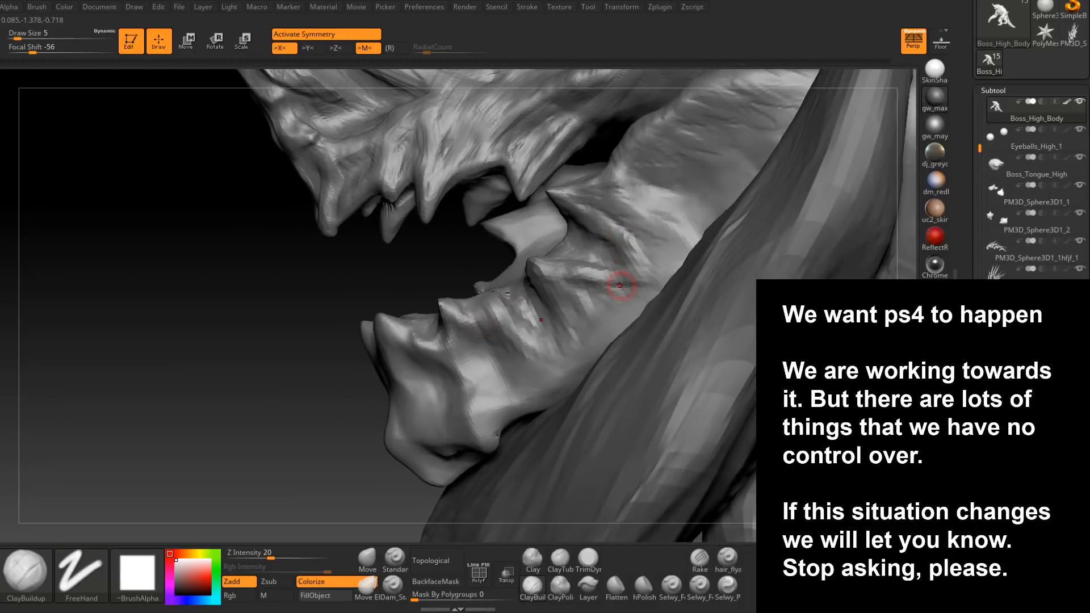
- Carve creases around the lower jaw's third spike with the Dam_Standard brush, raising the draw size to 13
left_click(394, 587)
right_click_drag(479, 321, 476, 355)
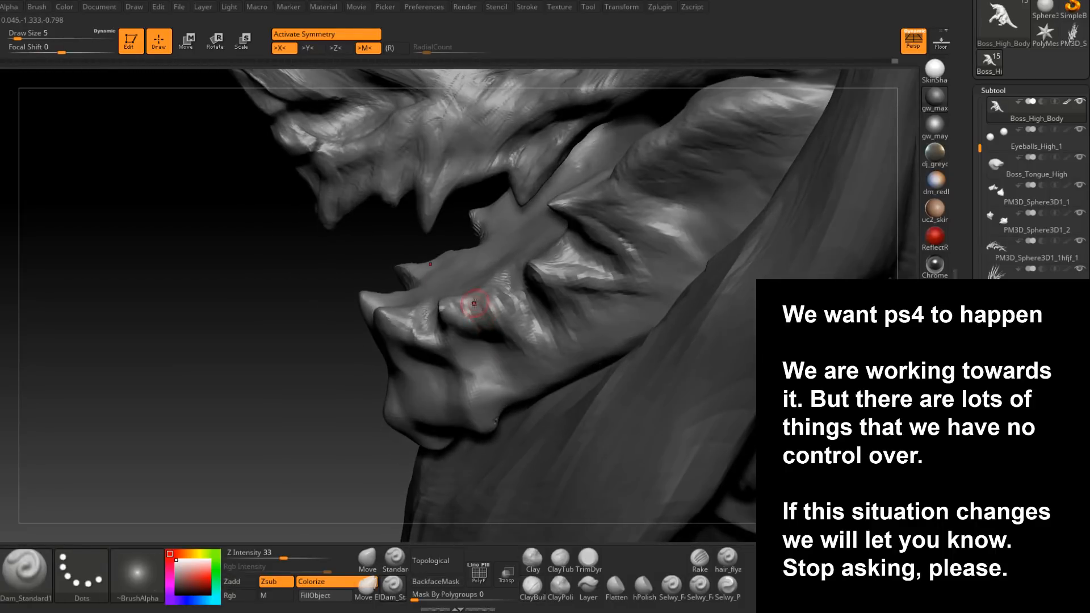
right_click_drag(474, 303, 486, 282)
key("bracketright")
right_click_drag(482, 326, 458, 288)
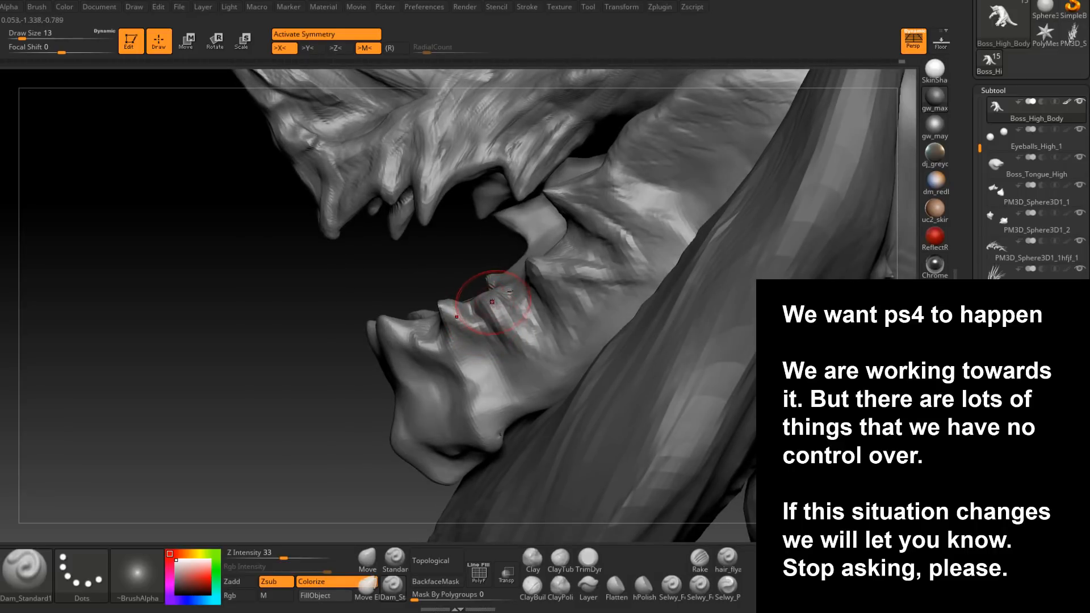
- Set the draw size to 7 and flatten the surfaces around the third spike with the TrimDynamic brush
key("space")
left_click_drag(494, 301, 487, 300)
mouse_move(490, 301)
right_mouse_down()
mouse_move(481, 318)
mouse_move(495, 310)
right_mouse_up()
left_click(590, 555)
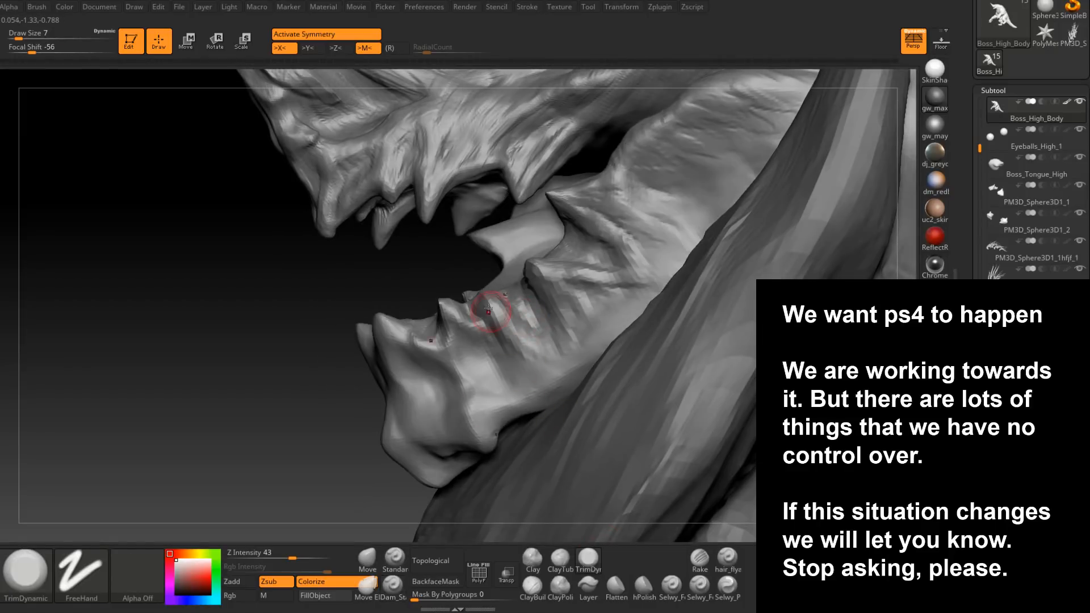
mouse_move(508, 336)
right_mouse_down()
mouse_move(514, 323)
mouse_move(562, 355)
right_mouse_up()
- Return to ClayBuildup and build up the side of the chin below the front spikes at draw size 11
left_click(532, 584)
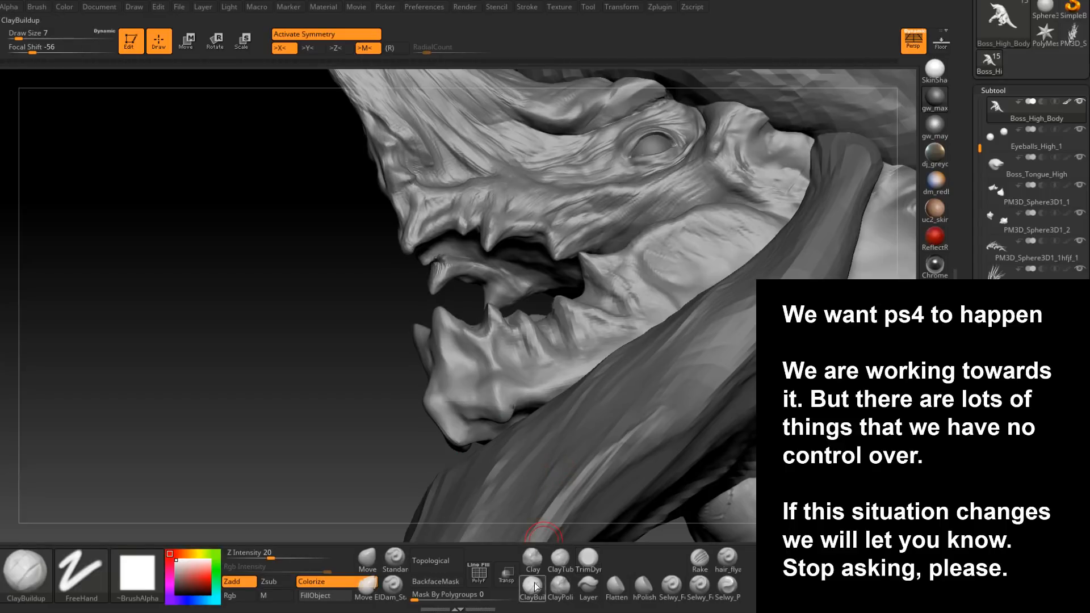
right_click_drag(486, 309, 501, 348)
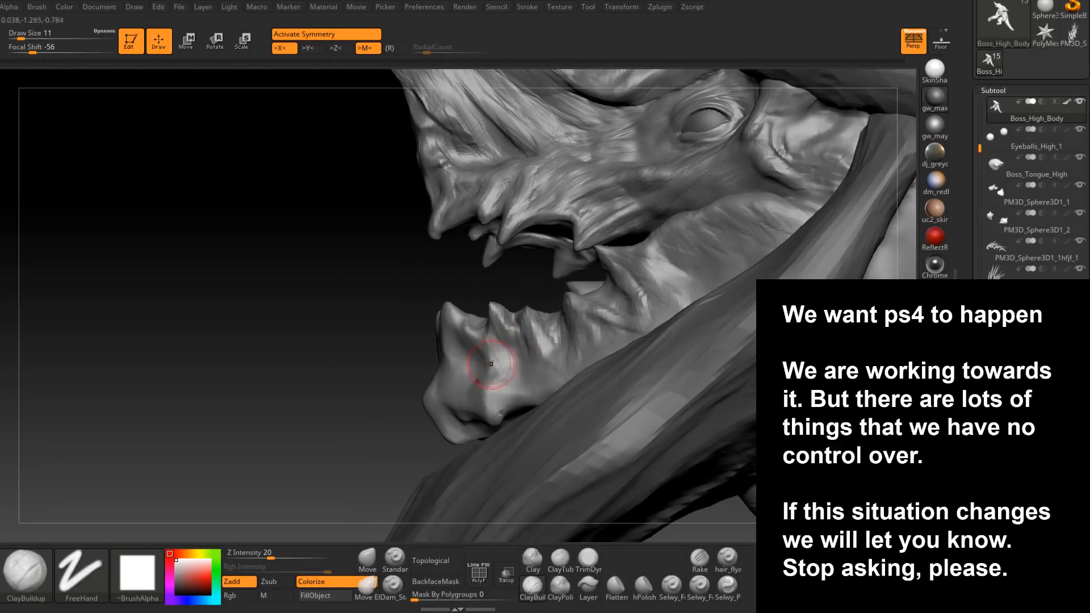
mouse_move(468, 352)
right_mouse_down()
mouse_move(441, 309)
mouse_move(477, 364)
right_mouse_up()
left_click_drag(436, 336, 436, 379)
- Set the draw size to 6 and sculpt the lower jaw's front spike from its tip down the chin
mouse_move(397, 341)
right_mouse_down()
mouse_move(436, 317)
mouse_move(434, 364)
right_mouse_up()
key("s")
left_click_drag(443, 296, 427, 317)
mouse_move(428, 317)
right_mouse_down()
mouse_move(469, 342)
mouse_move(454, 335)
right_mouse_up()
key("bracketright")
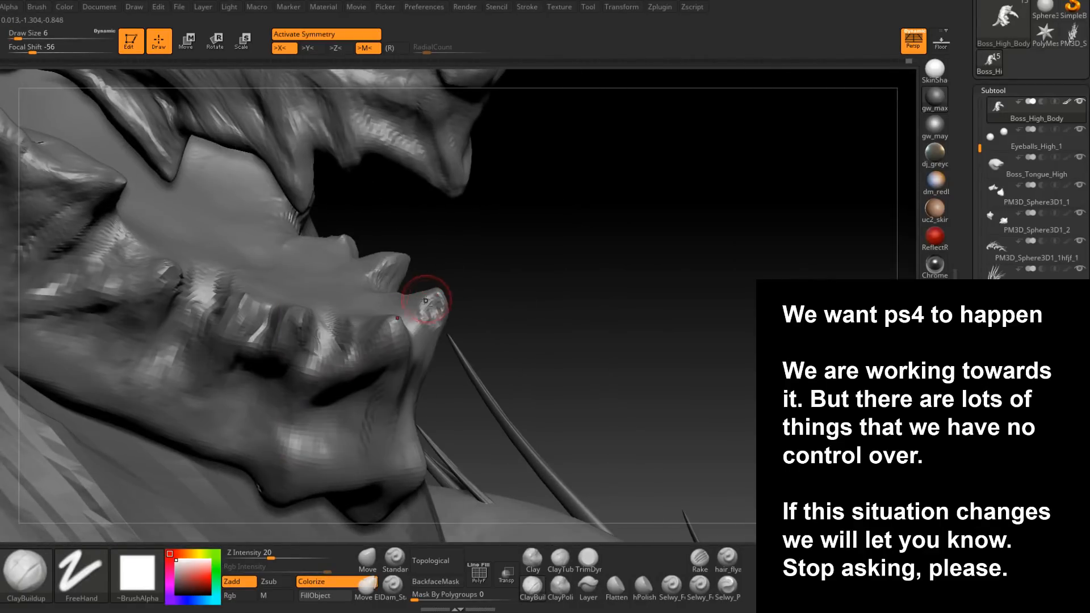
right_click_drag(416, 298, 467, 296)
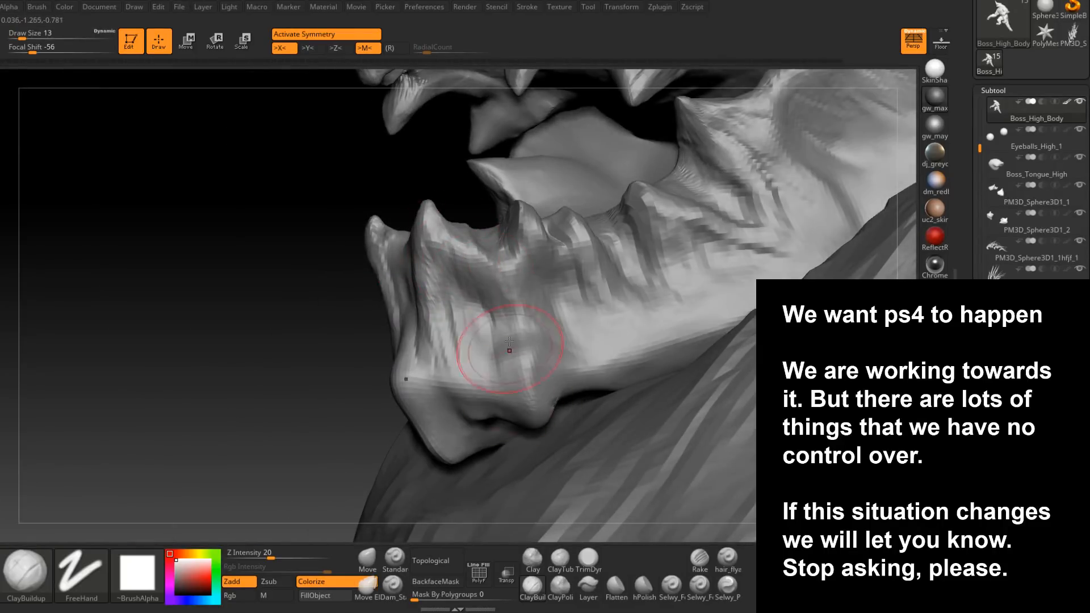
- Reduce the draw size to 7 and define the ridges on the front and underside of the chin
key("space")
mouse_move(527, 371)
left_mouse_down()
mouse_move(494, 392)
mouse_move(423, 385)
mouse_move(398, 397)
left_mouse_up()
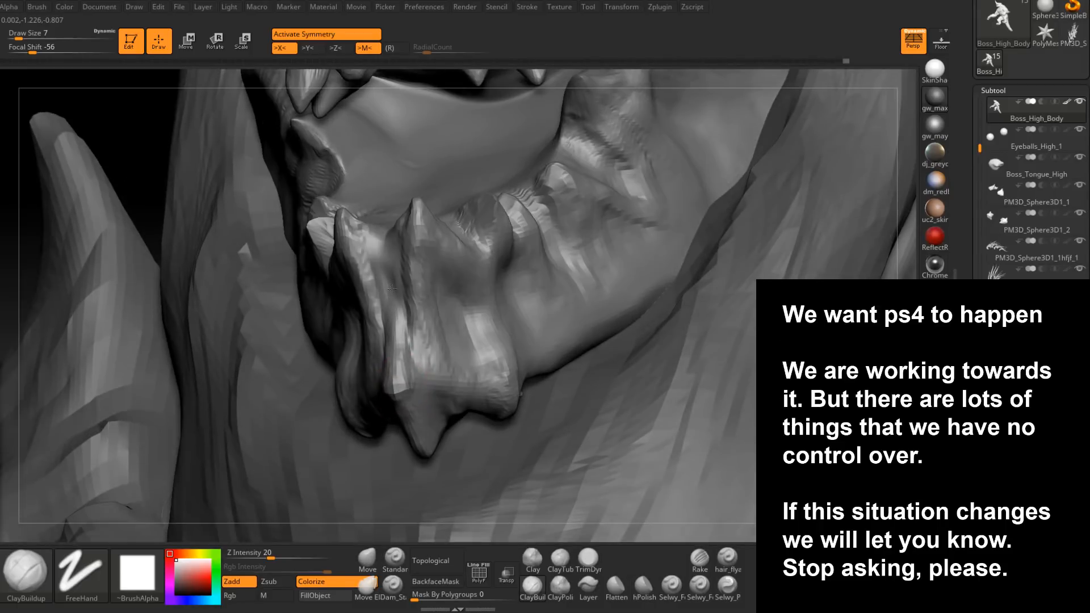
right_click_drag(391, 279, 427, 181)
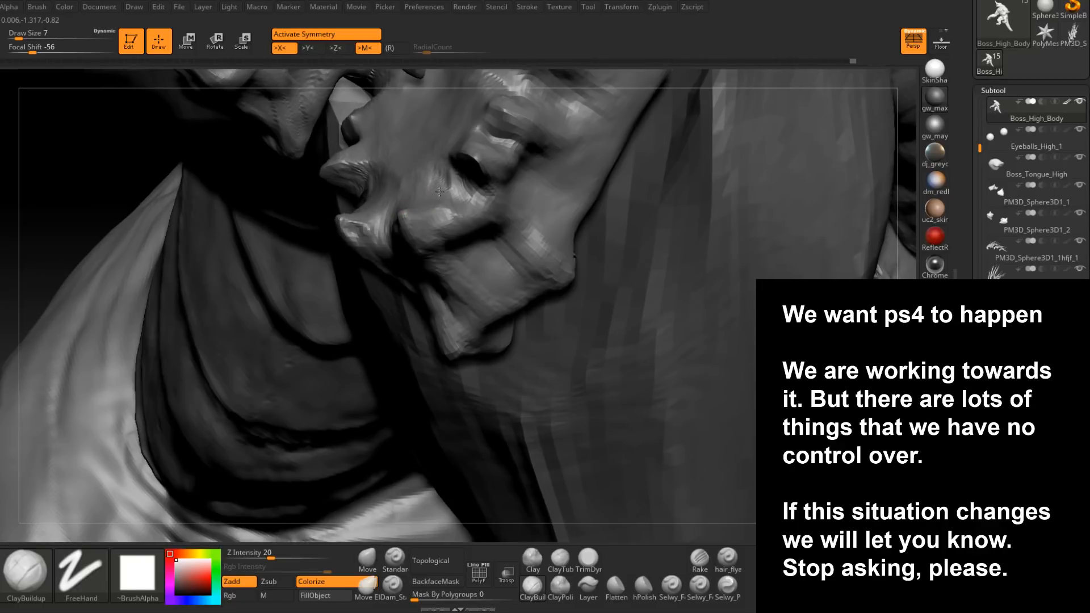
right_click_drag(420, 182, 420, 281)
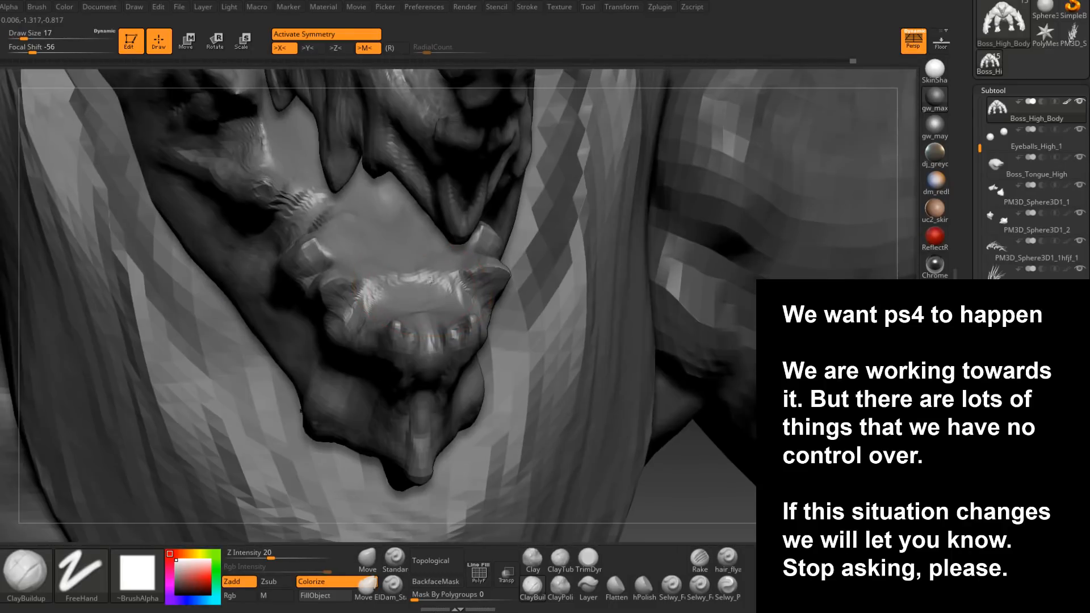
- Sculpt the floor of the mouth between the lower jaw's spikes, using draw sizes 17 and 9
mouse_move(365, 252)
right_mouse_down()
mouse_move(361, 295)
mouse_move(451, 217)
mouse_move(372, 215)
right_mouse_up()
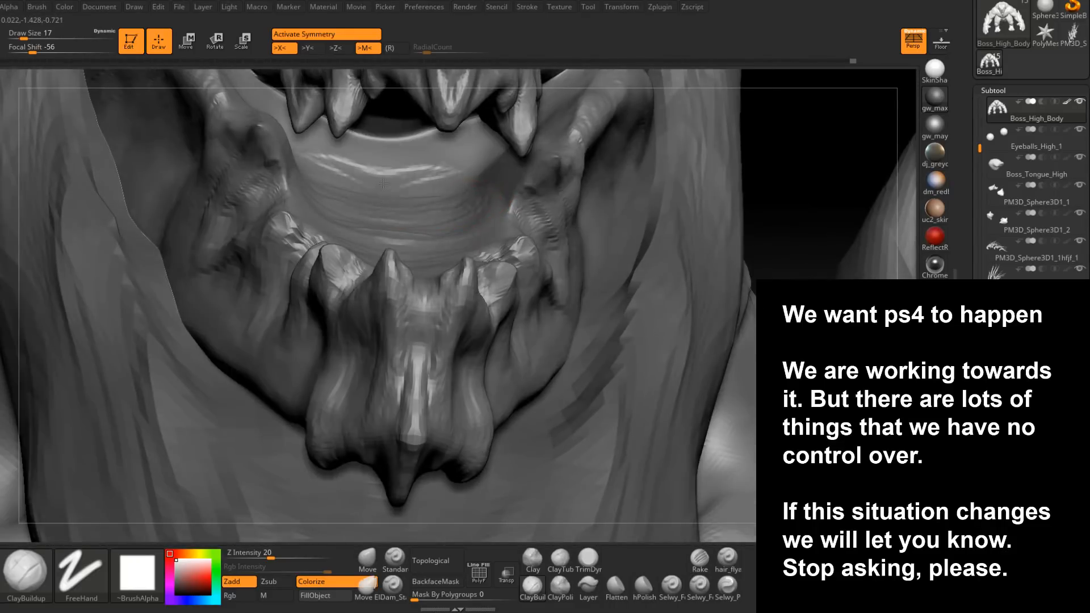
mouse_move(429, 153)
right_mouse_down()
mouse_move(414, 171)
mouse_move(458, 142)
mouse_move(496, 152)
right_mouse_up()
key("space")
key("space")
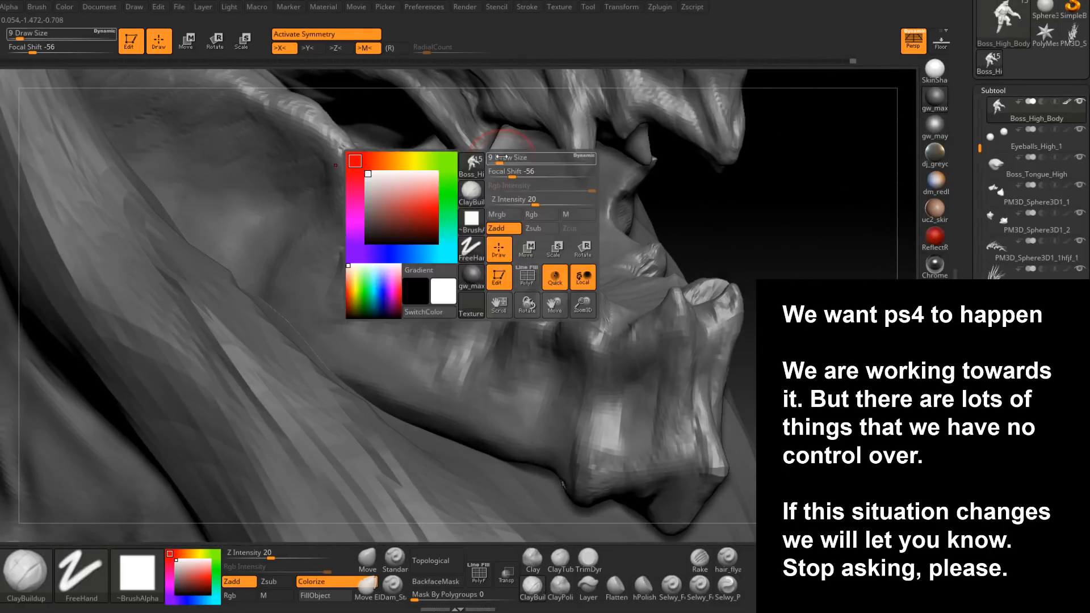
left_click_drag(496, 152, 502, 152)
- Build up the inner surface of the mouth behind the spikes at draw size 17 and smooth it
key("shift+d")
mouse_move(503, 138)
right_mouse_down()
mouse_move(522, 122)
mouse_move(508, 160)
right_mouse_up()
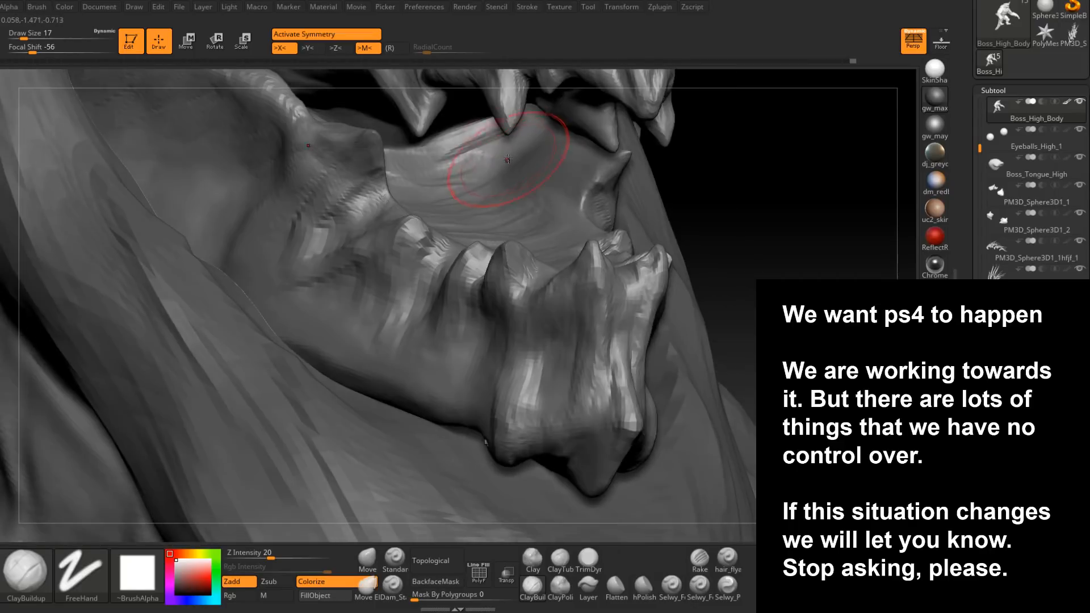
right_click_drag(559, 122, 528, 114)
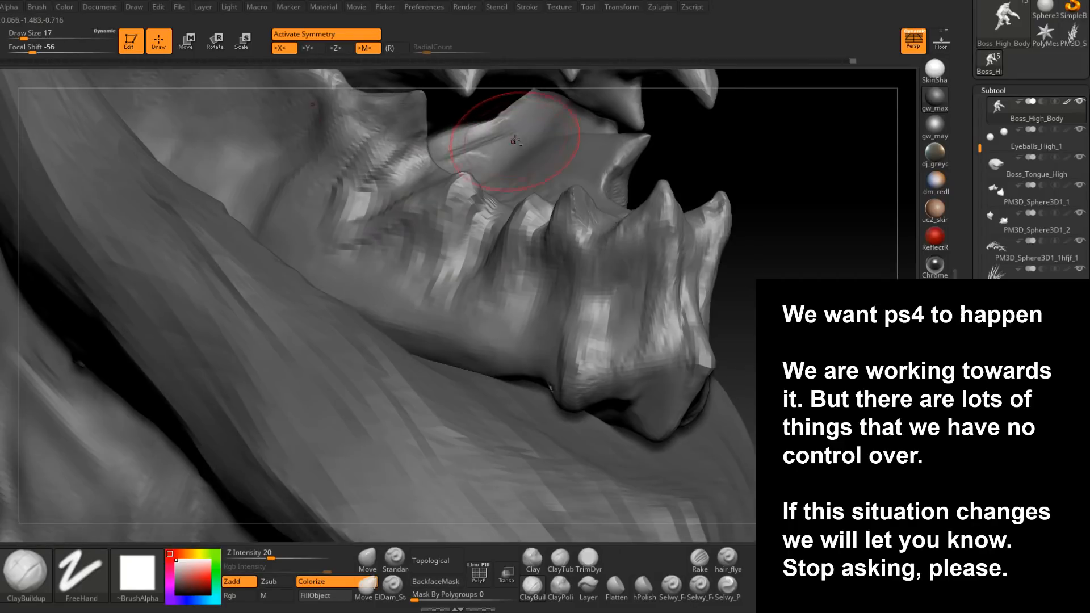
left_click_drag(506, 139, 511, 136, "shift")
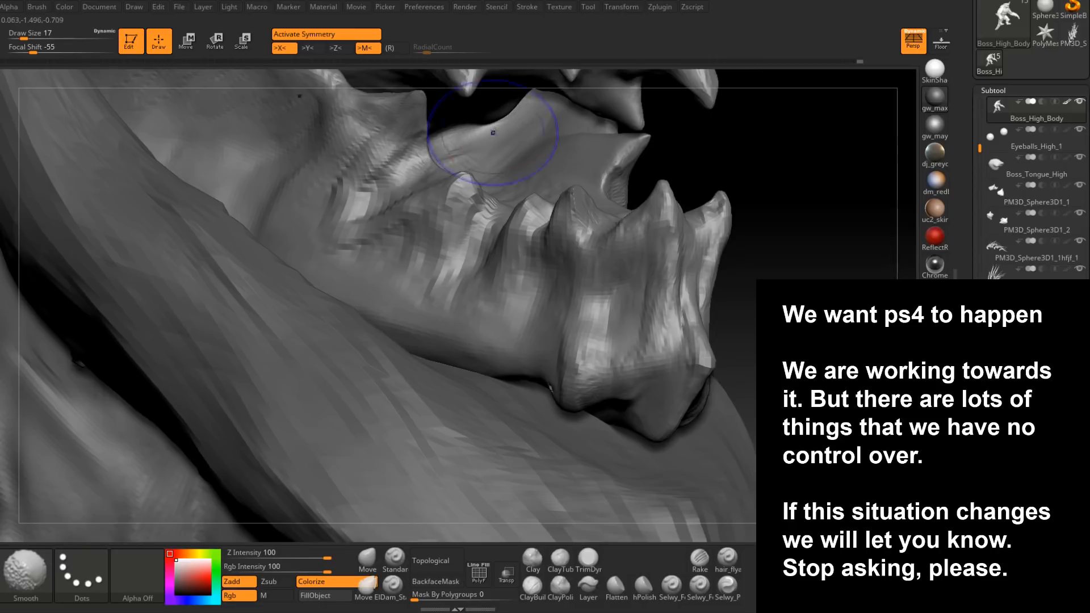
- Reduce the draw size to 8 and add clay strokes to the mouth's inner wall behind the lower jaw's spikes
right_click_drag(504, 140, 513, 135)
key("space")
left_click_drag(513, 134, 508, 134)
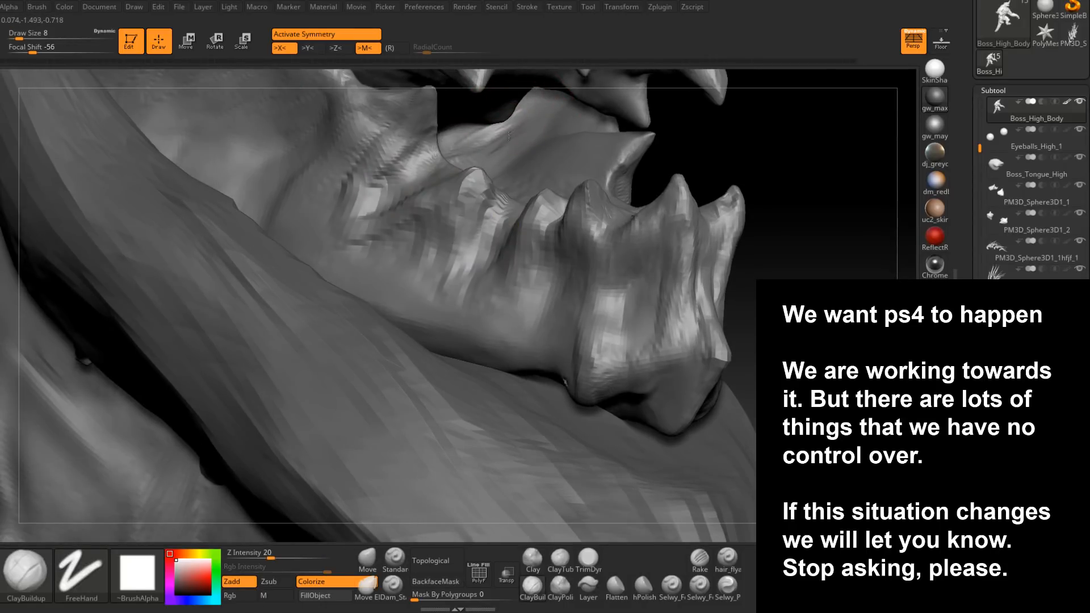
left_click_drag(554, 160, 535, 171)
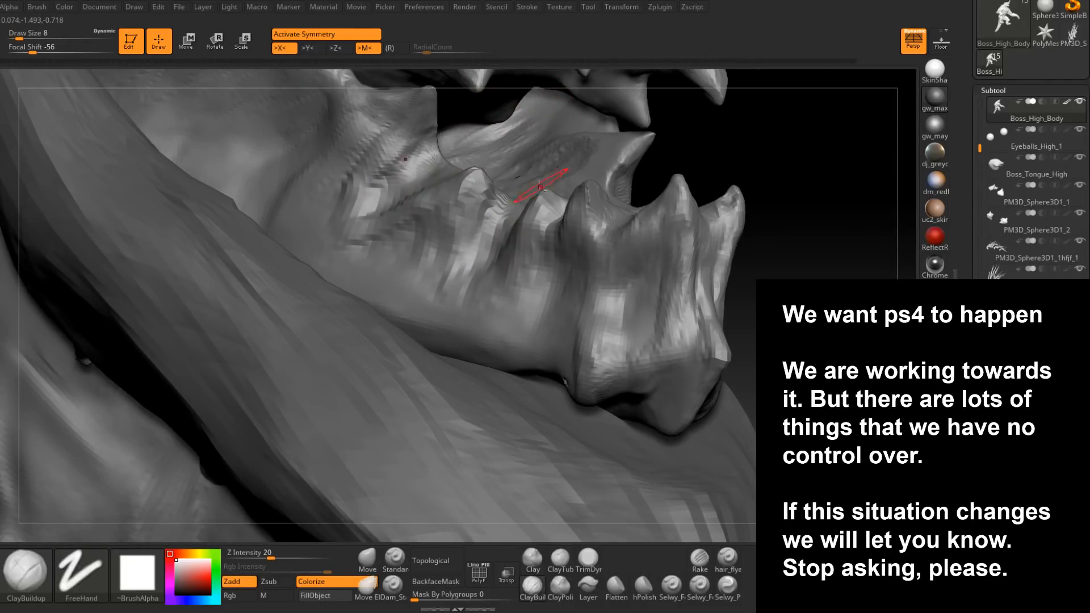
right_click_drag(540, 181, 575, 189)
left_click_drag(582, 172, 546, 194)
- Build up crosswise fleshy ridges on the floor of the mouth between the side spikes
right_click_drag(542, 193, 499, 248)
mouse_move(558, 206)
left_mouse_down()
mouse_move(506, 226)
mouse_move(493, 236)
mouse_move(500, 246)
left_mouse_up()
left_click_drag(567, 237, 513, 251)
mouse_move(609, 232)
left_mouse_down()
mouse_move(554, 259)
mouse_move(551, 281)
left_mouse_up()
right_click_drag(560, 278, 505, 303)
mouse_move(613, 259)
left_mouse_down()
mouse_move(573, 280)
mouse_move(457, 300)
left_mouse_up()
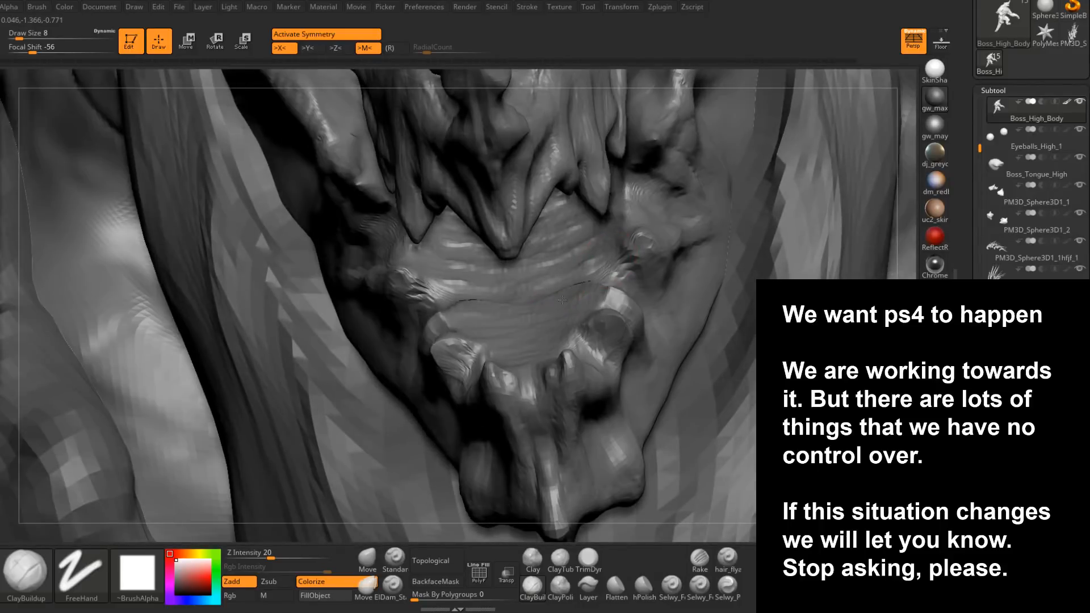
- Continue the mouth floor's ridges toward the front spikes and along the inner side wall
right_click_drag(560, 296, 554, 321)
mouse_move(574, 279)
left_mouse_down()
mouse_move(531, 295)
mouse_move(549, 334)
left_mouse_up()
mouse_move(559, 329)
right_mouse_down()
mouse_move(607, 298)
mouse_move(579, 244)
mouse_move(639, 196)
right_mouse_up()
mouse_move(644, 181)
left_mouse_down()
mouse_move(631, 206)
mouse_move(643, 170)
left_mouse_up()
mouse_move(651, 180)
right_mouse_down()
mouse_move(657, 215)
mouse_move(653, 180)
mouse_move(567, 215)
right_mouse_up()
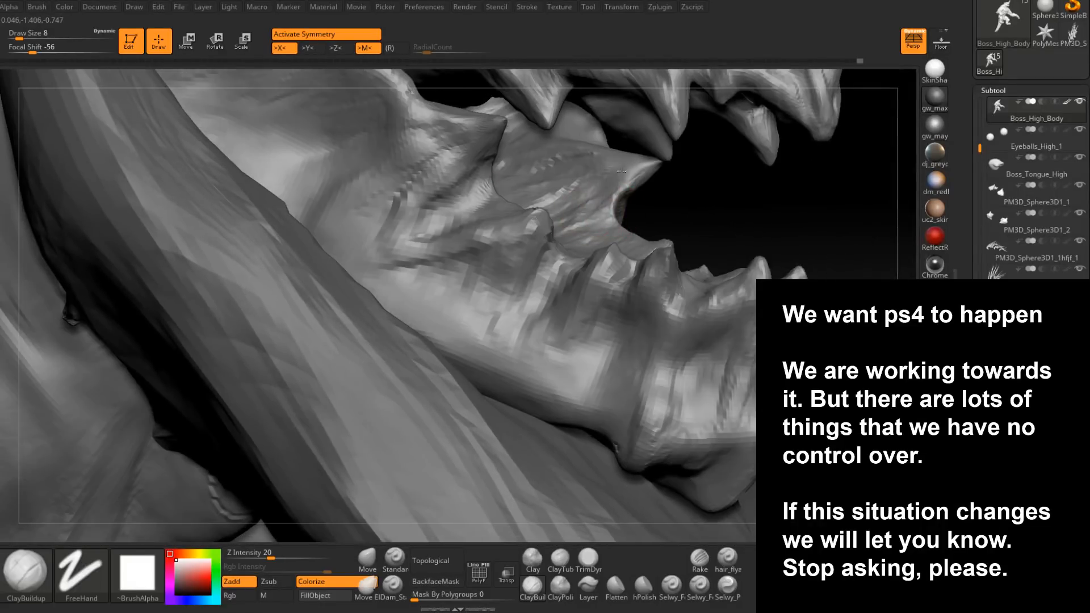
- Refine the mouth corner and the jaw ridge behind it, using draw sizes 4 and 7
right_click_drag(625, 168, 620, 182)
key("space")
left_click_drag(637, 184, 632, 180)
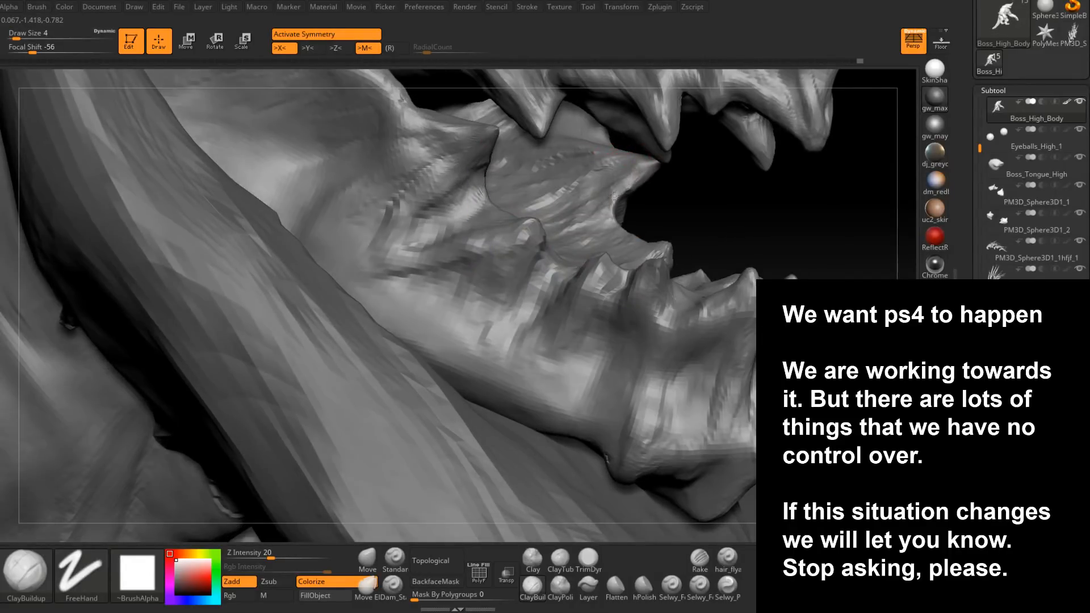
mouse_move(529, 143)
right_mouse_down()
mouse_move(558, 243)
mouse_move(562, 232)
right_mouse_up()
key("s")
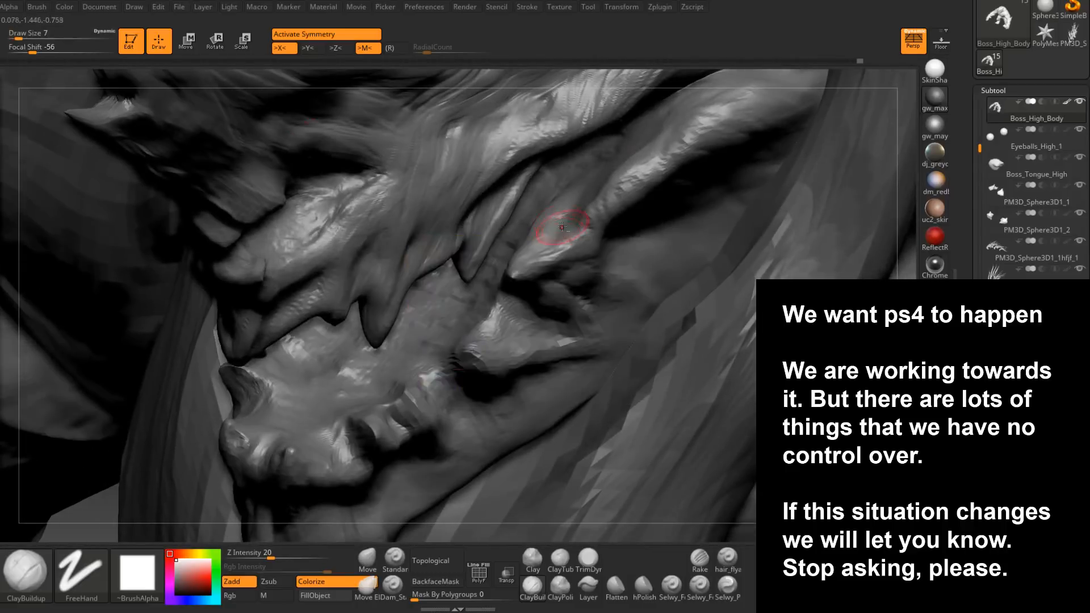
right_click_drag(612, 164, 590, 188)
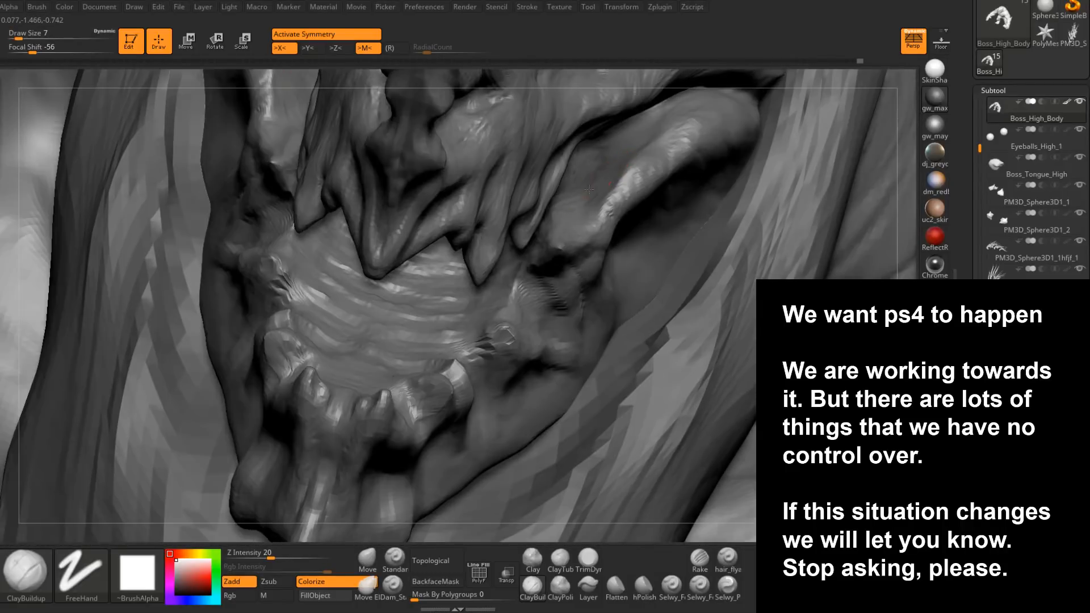
right_click_drag(620, 148, 622, 178)
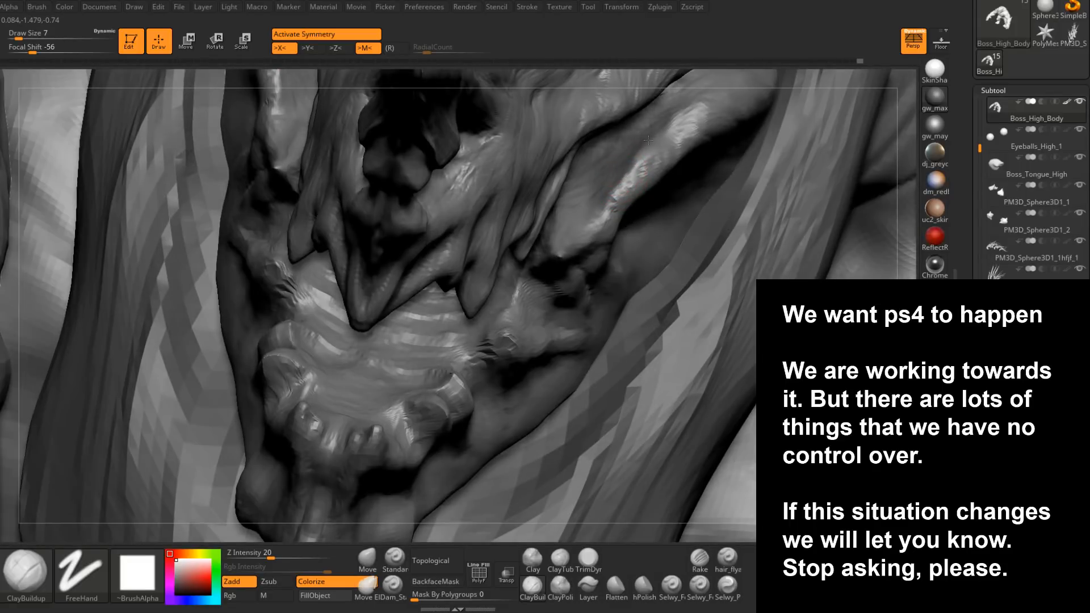
- Sculpt the outer side of the lower jaw below its spikes, using draw sizes 14 and 20
mouse_move(591, 199)
right_mouse_down()
mouse_move(592, 212)
mouse_move(573, 211)
mouse_move(638, 189)
mouse_move(515, 379)
right_mouse_up()
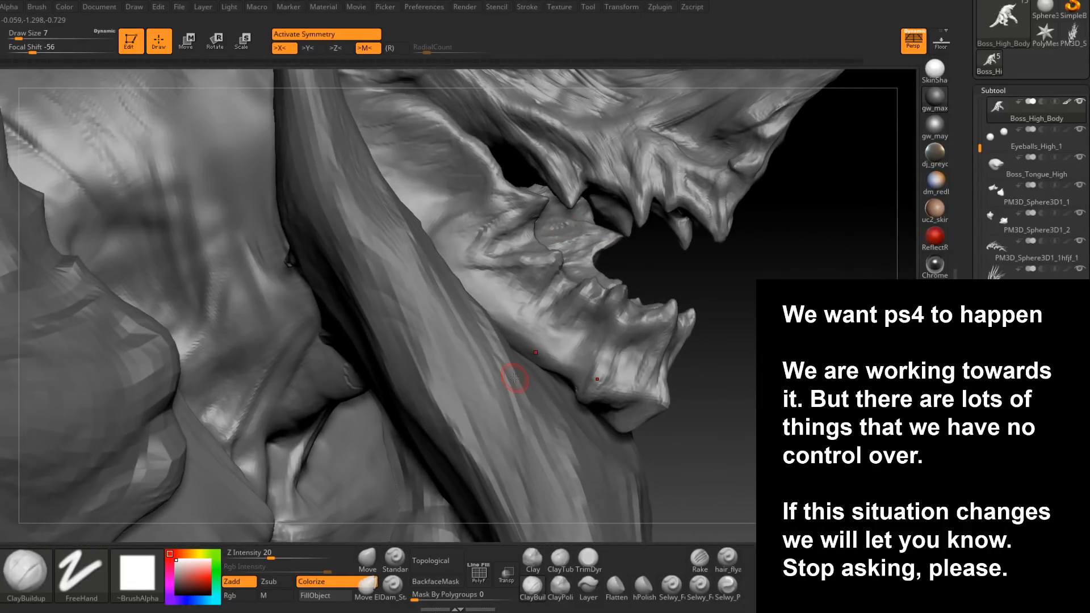
right_click_drag(515, 378, 681, 304)
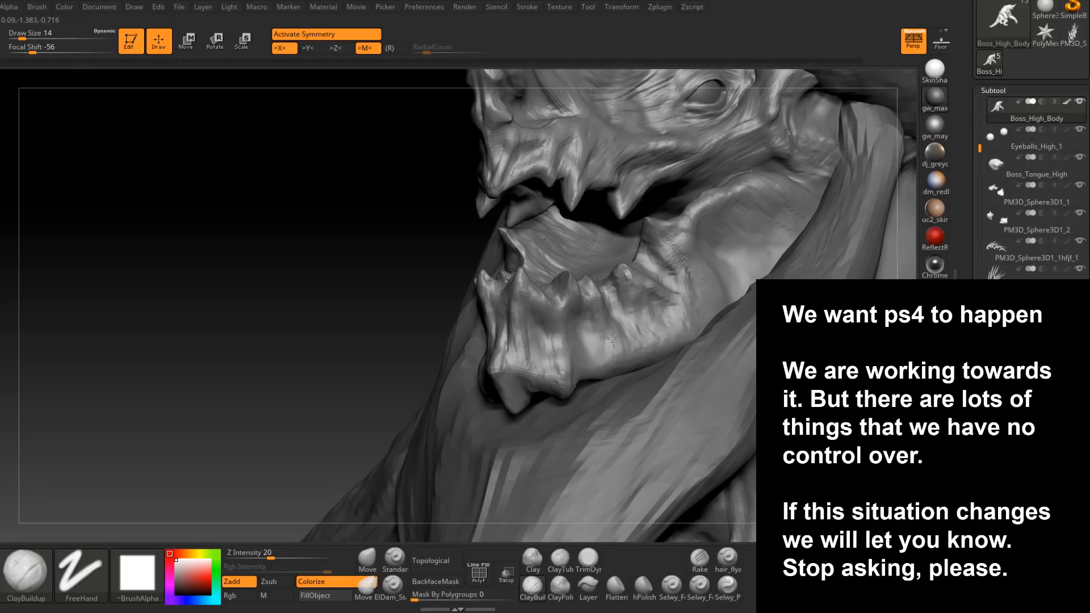
right_click_drag(593, 359, 607, 381)
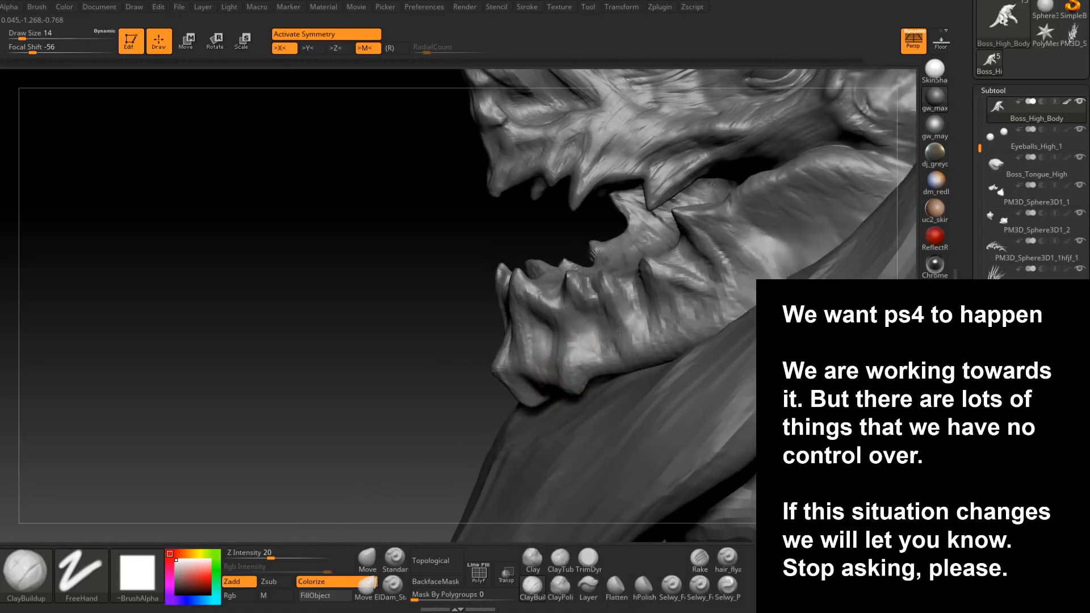
mouse_move(612, 298)
right_mouse_down()
mouse_move(621, 332)
mouse_move(659, 323)
mouse_move(649, 322)
right_mouse_up()
key("bracketleft")
key("space")
left_click_drag(647, 326, 652, 327)
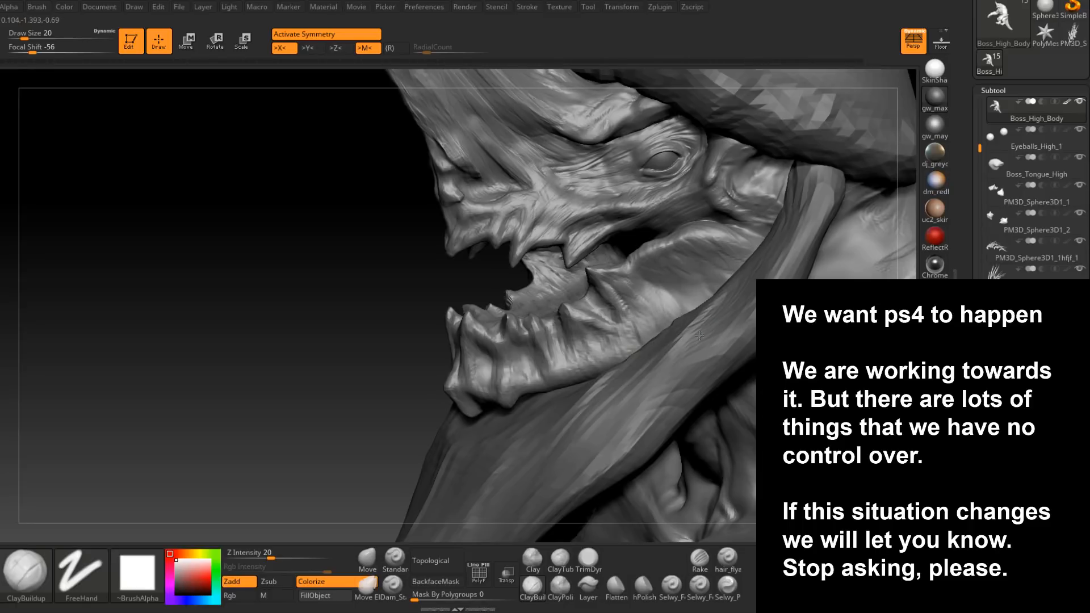
right_click_drag(704, 289, 732, 332)
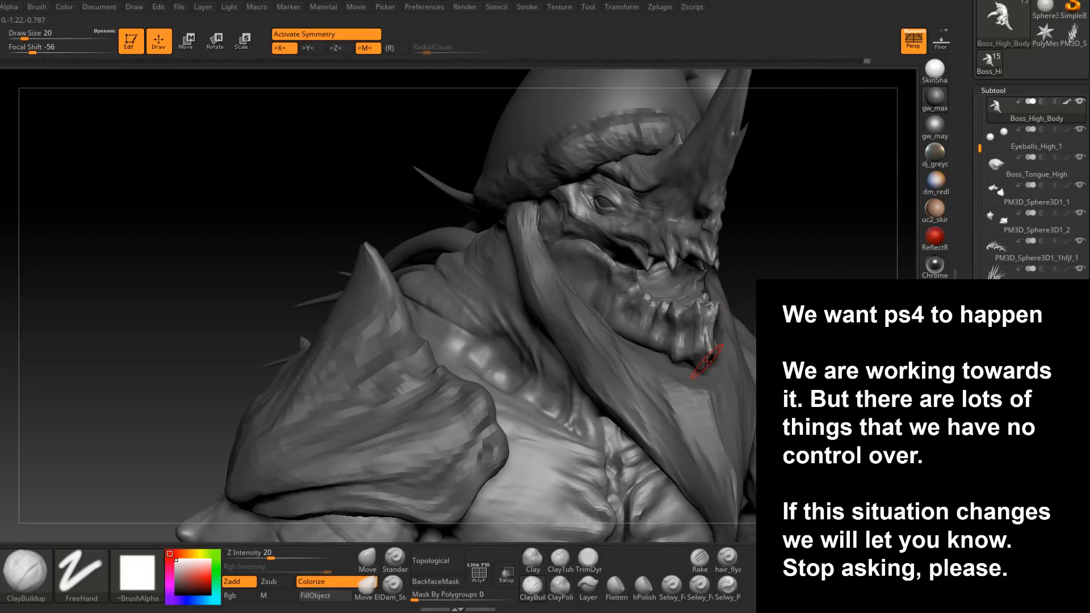
- Sculpt the skin folds of the temple behind the eye, using draw sizes 13 and 9
mouse_move(707, 361)
right_mouse_down()
mouse_move(669, 329)
mouse_move(593, 378)
mouse_move(704, 233)
mouse_move(640, 304)
mouse_move(651, 336)
right_mouse_up()
key("ctrl")
key("space")
left_click_drag(652, 336, 646, 332)
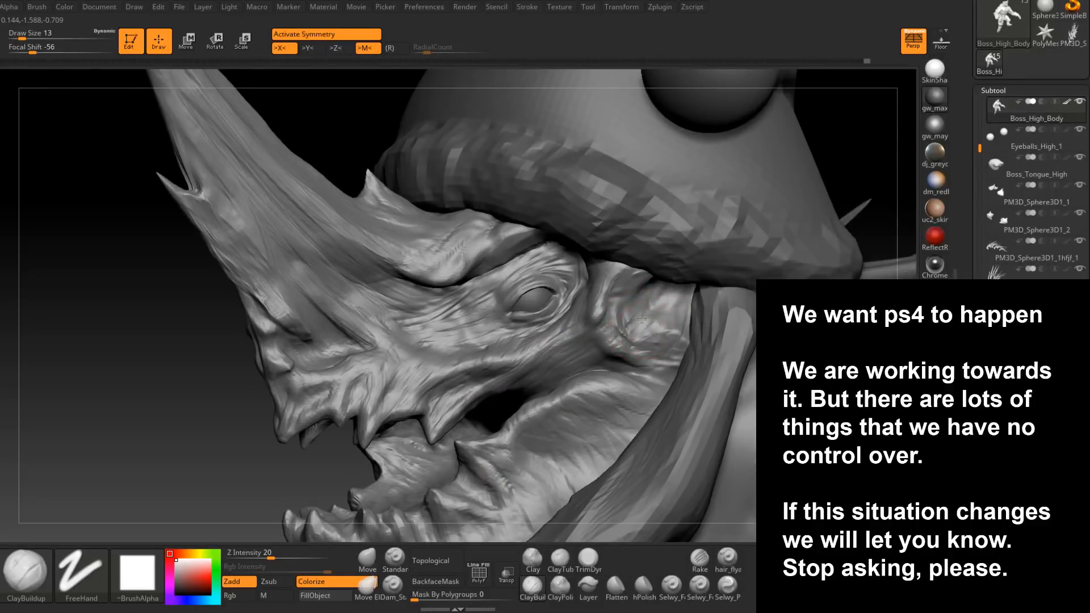
right_click_drag(652, 311, 647, 327)
key("space")
left_click_drag(648, 327, 645, 328)
right_click_drag(643, 326, 626, 324)
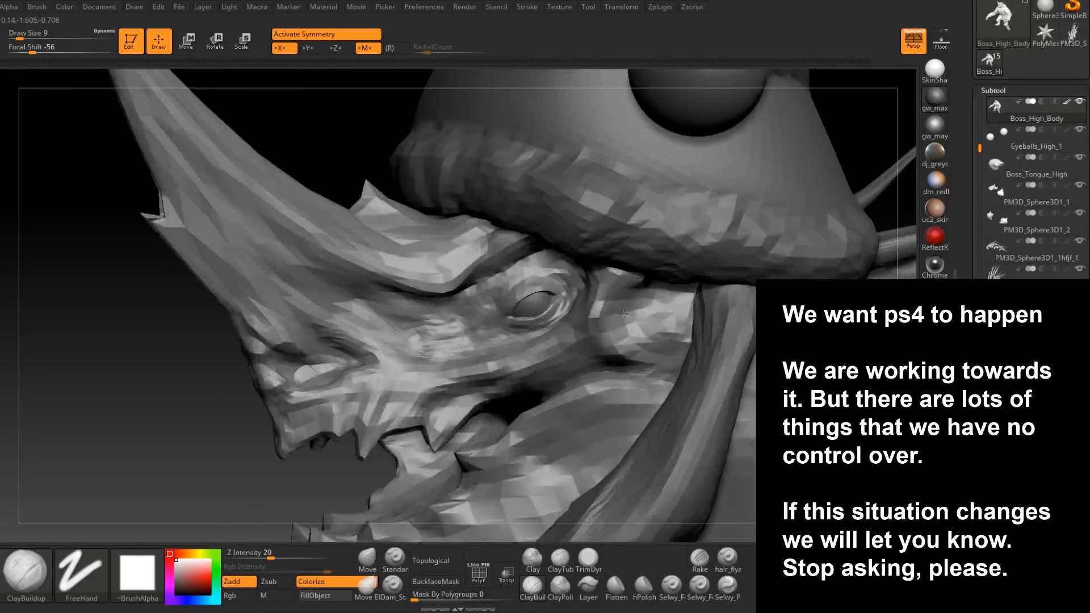
left_click_drag(632, 328, 684, 331)
- Set the draw size to 14 and build up the folds from behind the eye down to the cheek
right_click_drag(672, 332, 685, 335)
key("space")
left_click_drag(685, 335, 669, 306)
mouse_move(669, 306)
right_mouse_down()
mouse_move(648, 292)
mouse_move(676, 301)
right_mouse_up()
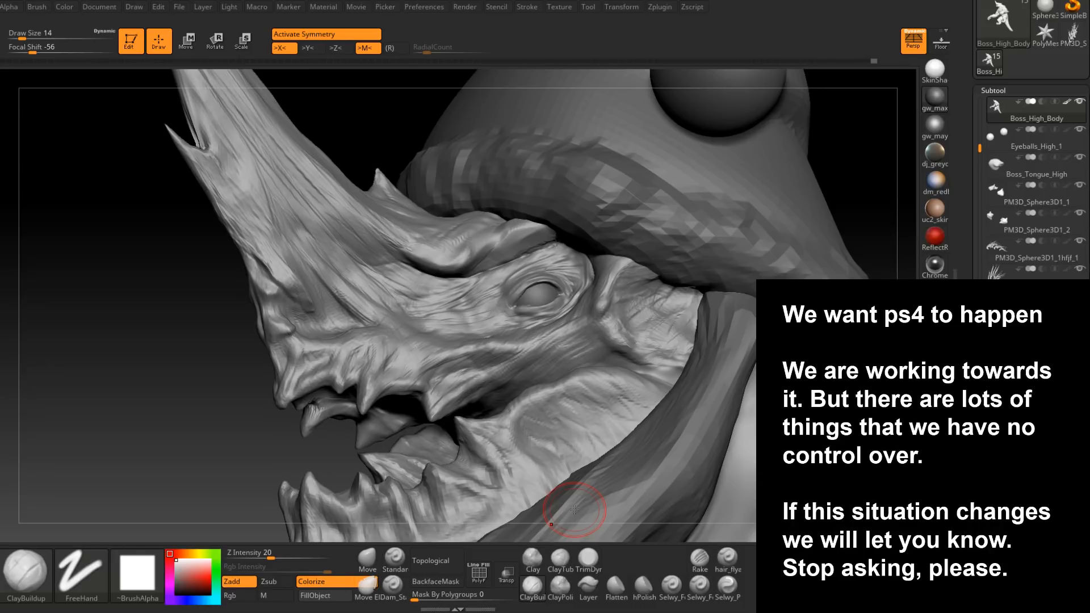
mouse_move(616, 284)
right_mouse_down()
mouse_move(662, 309)
mouse_move(650, 295)
right_mouse_up()
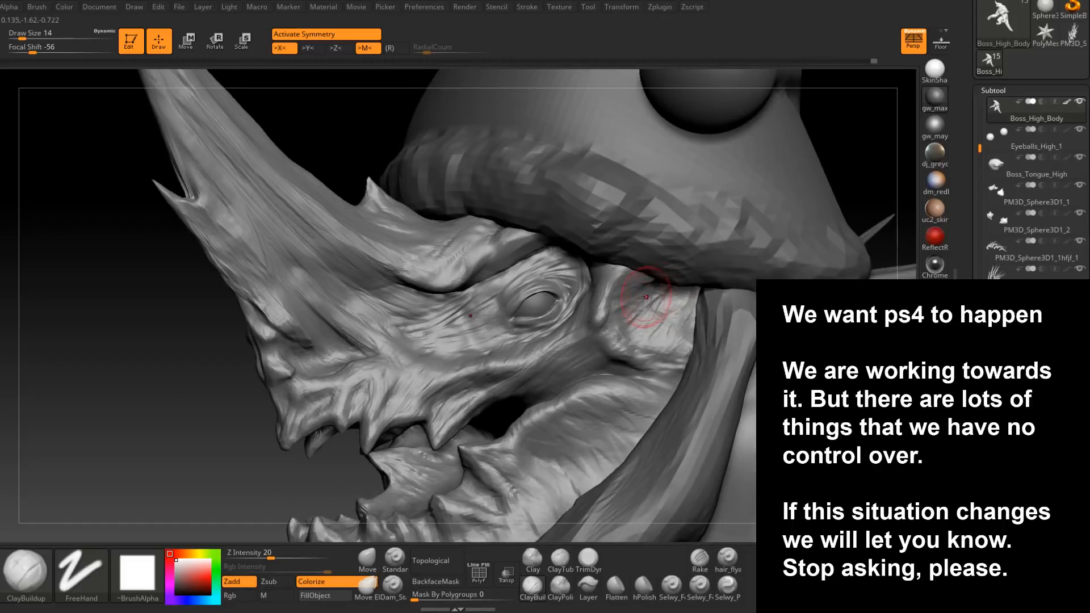
- Define finer creases behind the eye at draw size 8, and detail the rear cheek at draw size 12
right_click(632, 294)
left_click_drag(631, 302, 627, 303)
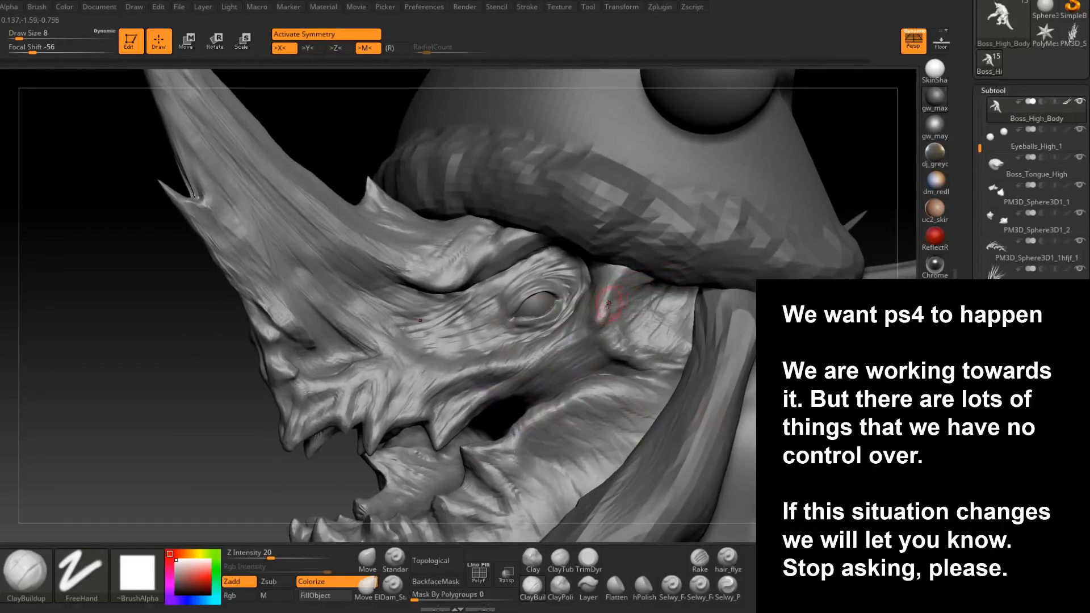
right_click_drag(616, 274, 630, 270)
right_click(630, 269)
left_click_drag(625, 279, 628, 278)
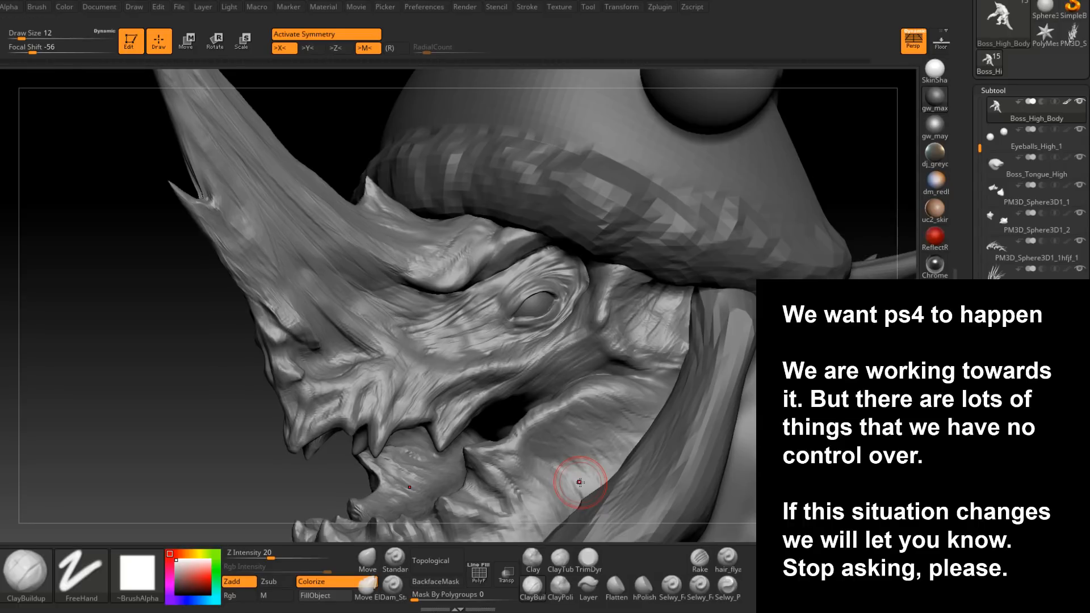
right_click_drag(580, 482, 644, 327)
key("space")
left_click_drag(644, 329, 662, 306)
key("space")
- Sculpt the brow ridge and the base of the small spike behind the horn, with the draw size at 14
mouse_move(647, 310)
right_mouse_down()
mouse_move(663, 326)
mouse_move(613, 351)
mouse_move(621, 389)
mouse_move(548, 316)
mouse_move(542, 361)
right_mouse_up()
key("ctrl")
key("space")
left_click_drag(531, 337, 501, 328)
right_click_drag(529, 334, 540, 336)
key("space")
left_click_drag(538, 337, 534, 336)
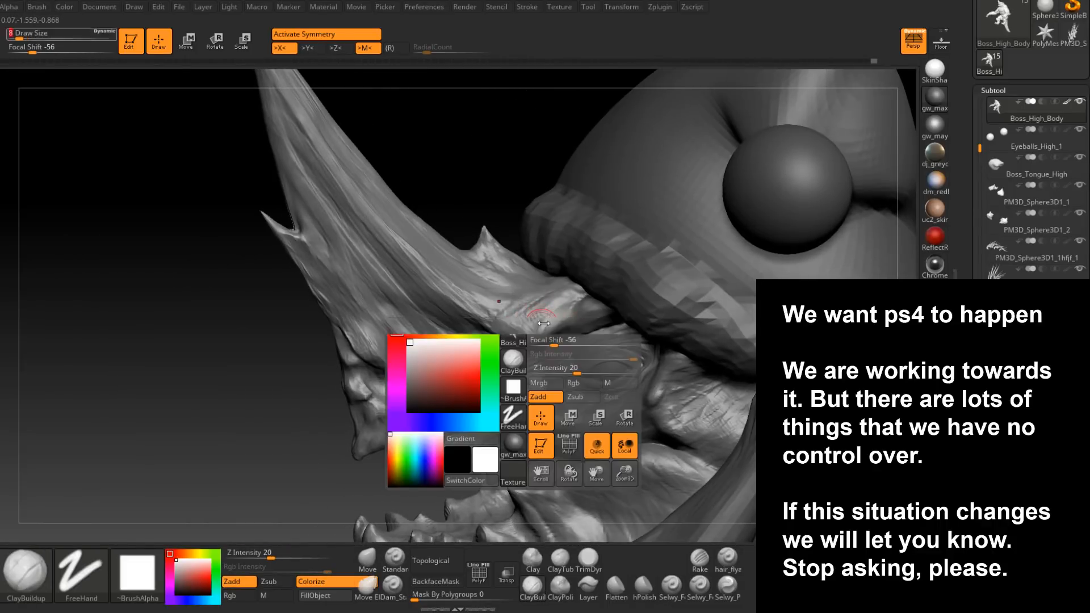
mouse_move(548, 325)
right_mouse_down()
mouse_move(526, 314)
mouse_move(546, 284)
mouse_move(492, 280)
right_mouse_up()
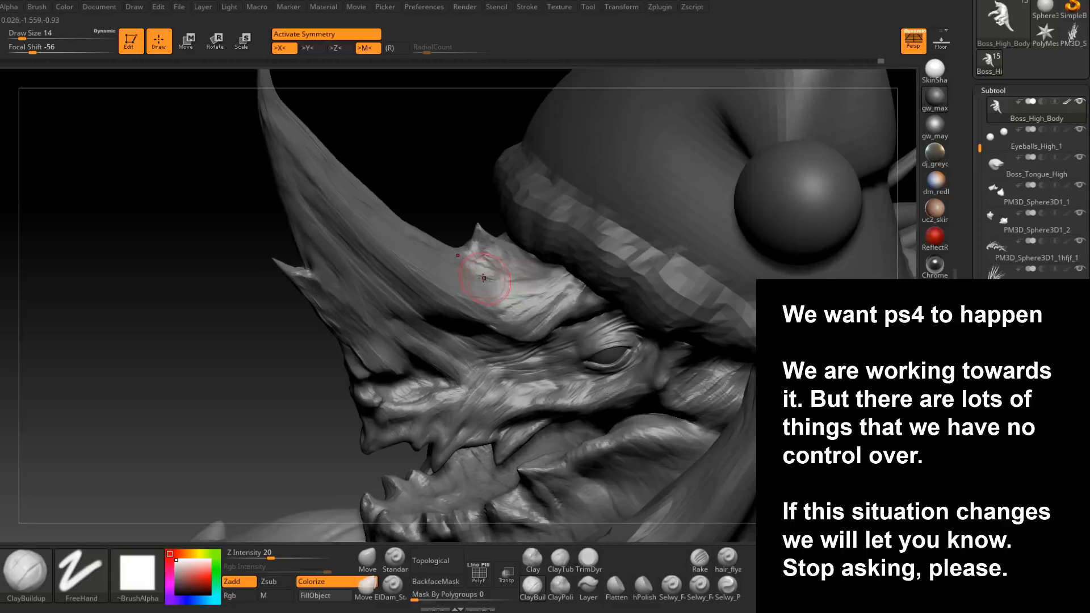
mouse_move(561, 262)
right_mouse_down()
mouse_move(514, 274)
mouse_move(553, 261)
right_mouse_up()
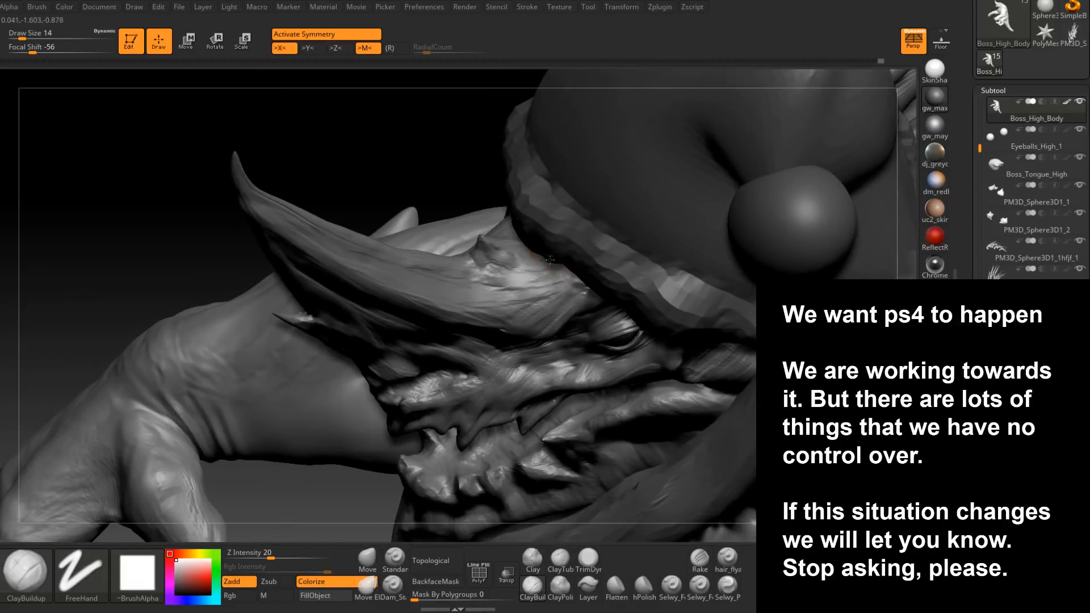
right_click_drag(484, 274, 533, 263)
right_click_drag(435, 273, 545, 267)
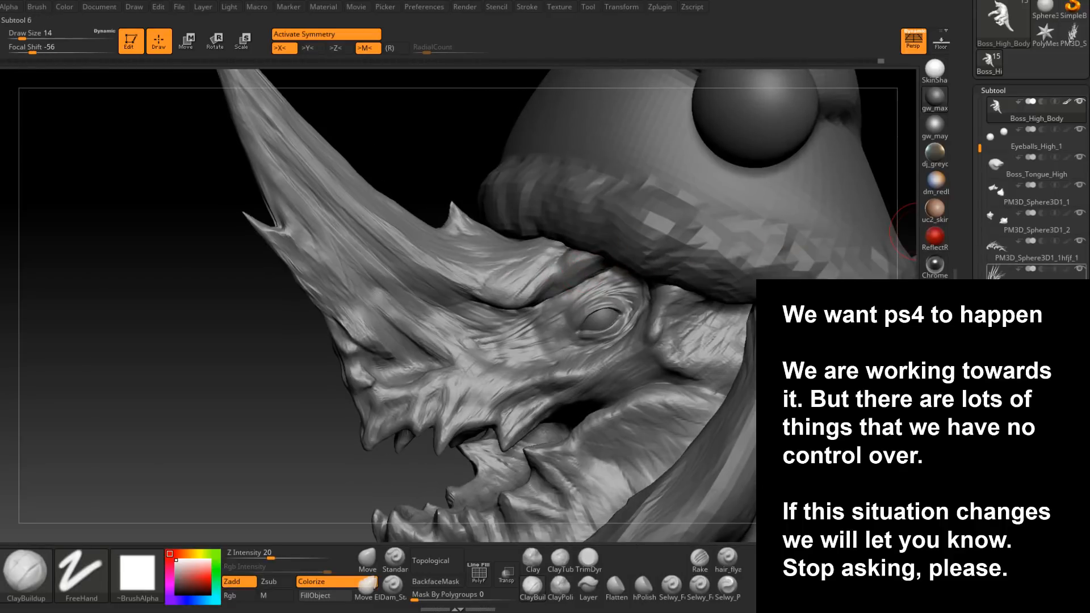
- Hide the Santa hat and its fur trim to expose the top of the head
scroll(1039, 238, "down", 3)
left_click(1070, 260)
left_click(1084, 221)
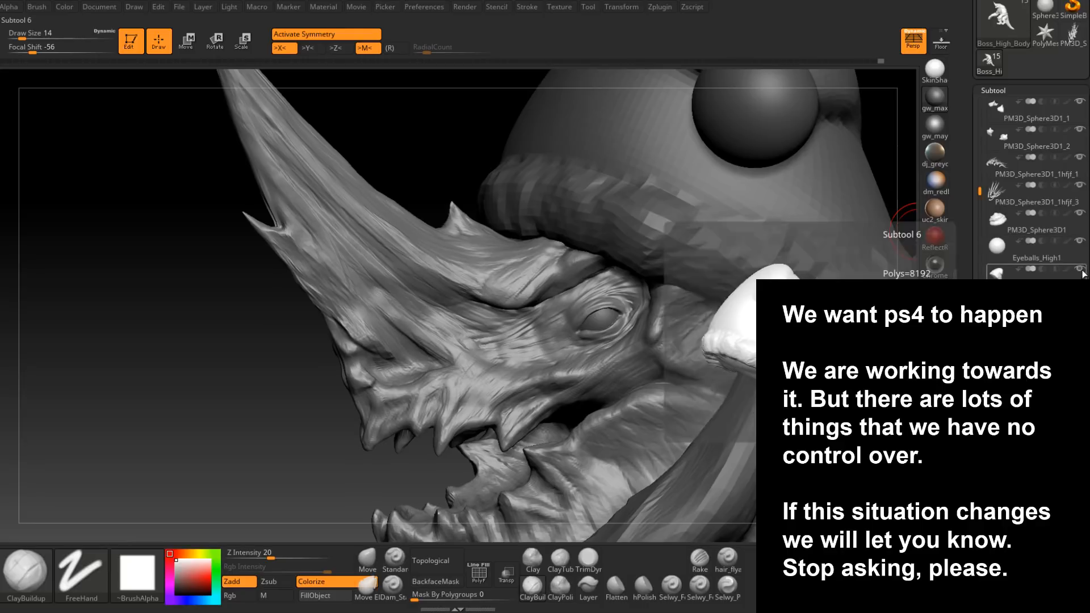
right_click_drag(587, 234, 554, 292)
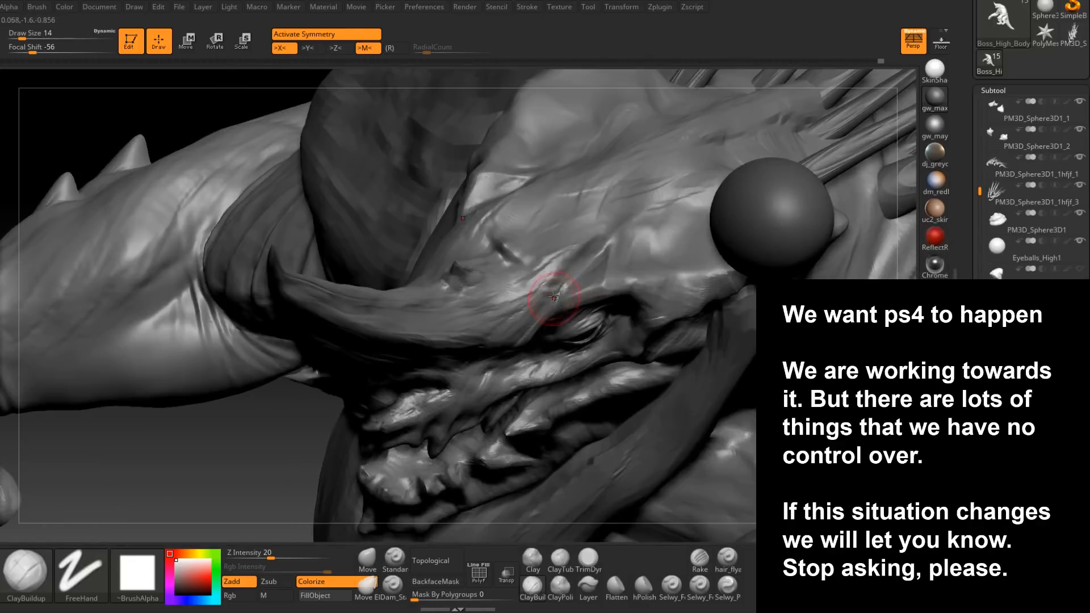
- Set the draw size to 18 and build up clay strokes on the forehead behind the horn's base
key("space")
left_click_drag(545, 290, 503, 310)
left_click_drag(545, 262, 494, 301)
mouse_move(605, 178)
left_mouse_down()
mouse_move(546, 201)
mouse_move(585, 232)
mouse_move(577, 226)
left_mouse_up()
right_click_drag(599, 201, 581, 267, "alt")
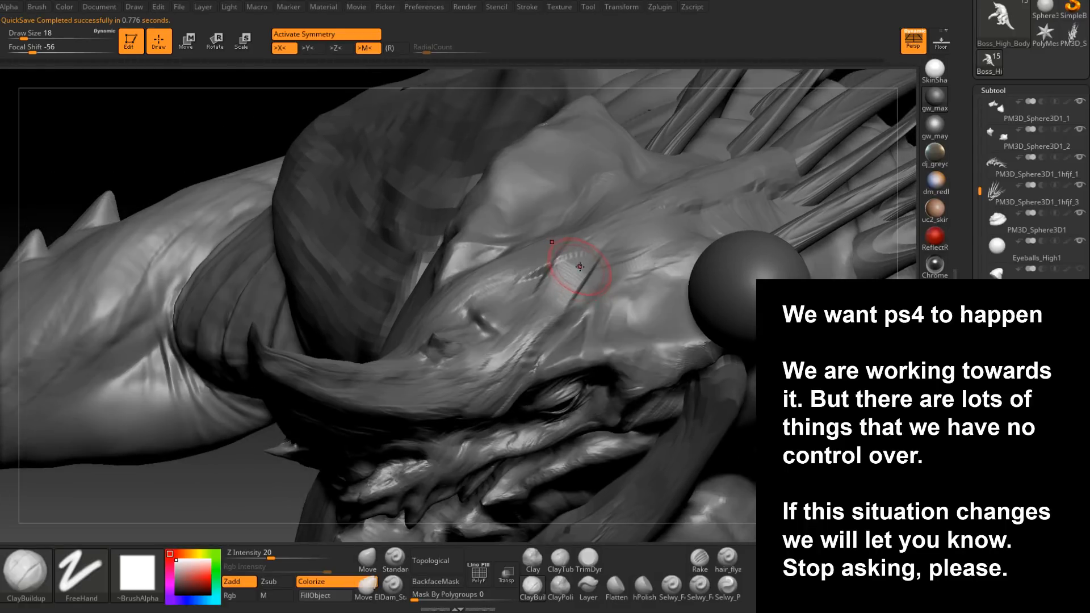
left_click_drag(592, 260, 573, 307)
left_click_drag(616, 247, 621, 275)
- Reduce the draw size to 13 and add skin ridges along the forehead above the brow
right_click_drag(621, 275, 602, 319)
key("space")
left_click_drag(632, 249, 629, 251)
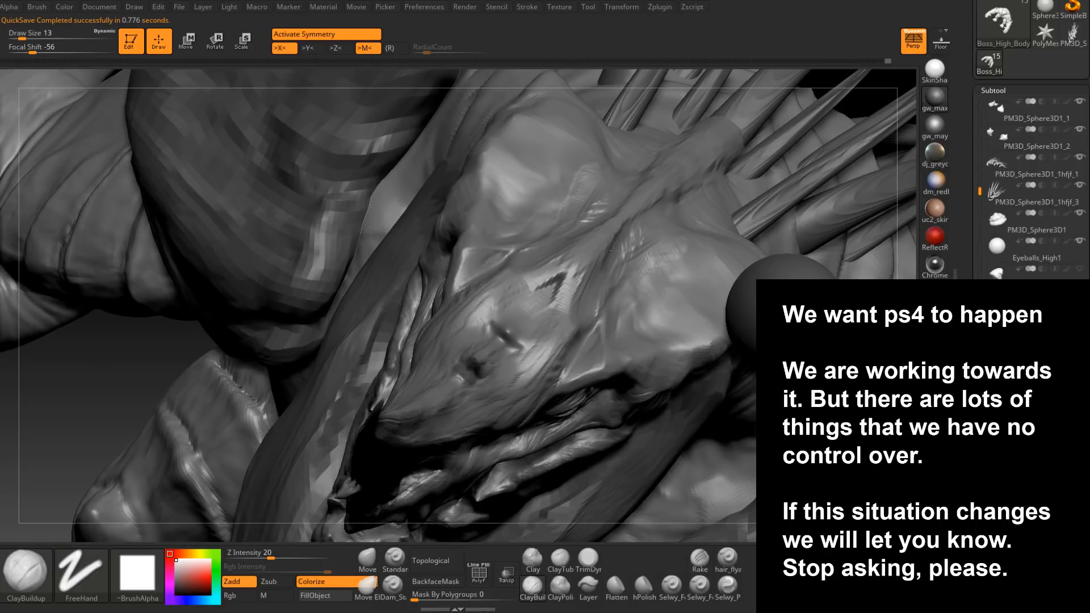
mouse_move(605, 261)
left_mouse_down()
mouse_move(547, 287)
mouse_move(536, 312)
left_mouse_up()
- Detail the skin around the small head spikes and the upper brow, using draw sizes 9 and 13
mouse_move(529, 305)
right_mouse_down()
mouse_move(489, 318)
mouse_move(479, 408)
right_mouse_up()
key("space")
left_click_drag(509, 328, 504, 328)
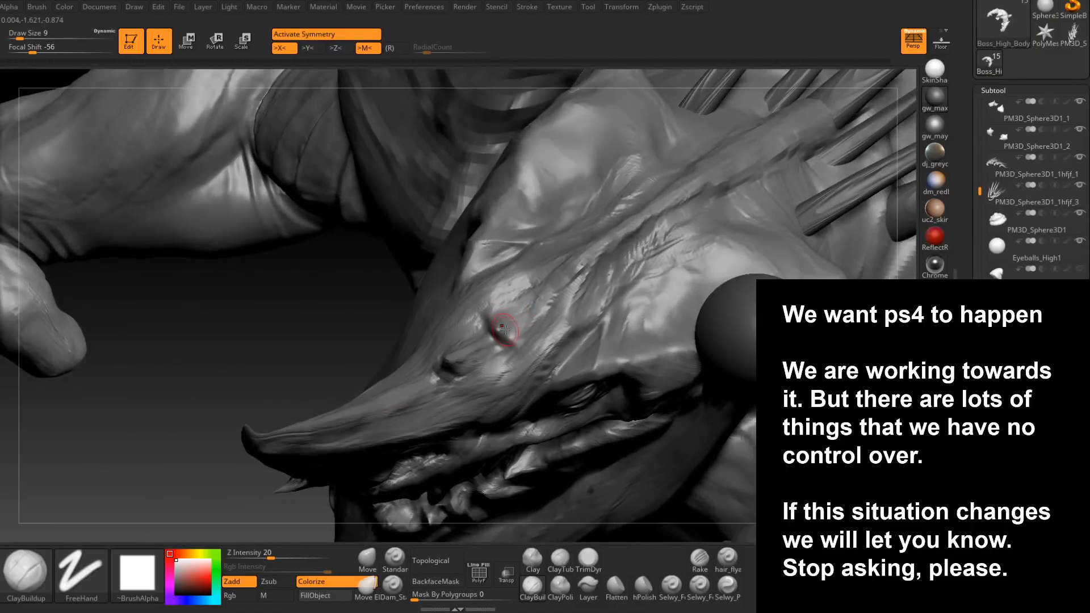
mouse_move(515, 317)
right_mouse_down()
mouse_move(506, 338)
mouse_move(527, 330)
mouse_move(494, 344)
mouse_move(606, 308)
mouse_move(539, 285)
mouse_move(540, 297)
mouse_move(571, 268)
mouse_move(579, 240)
right_mouse_up()
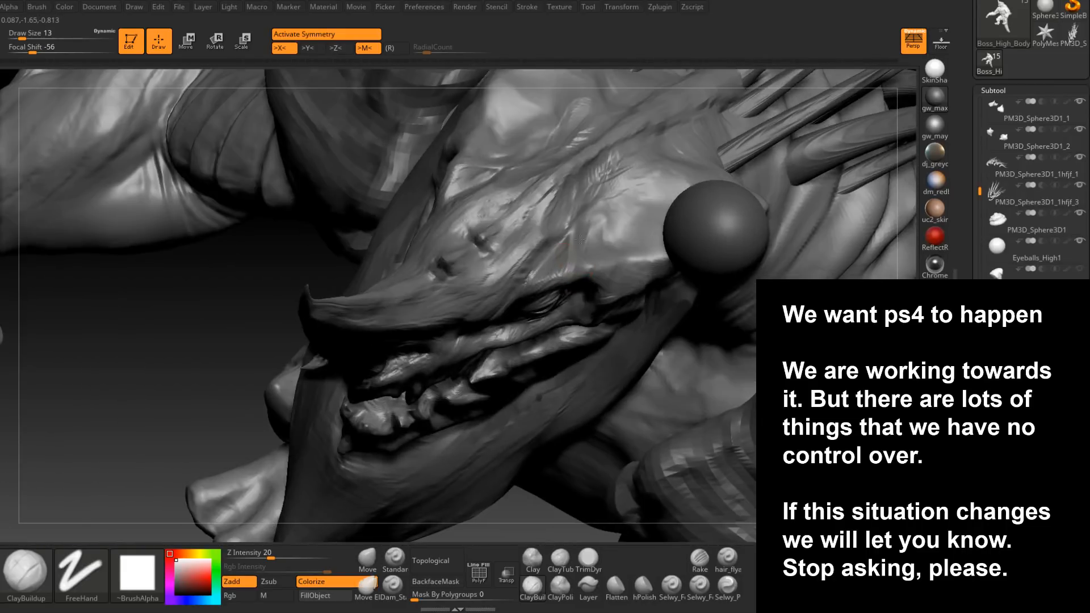
right_click_drag(546, 275, 573, 266)
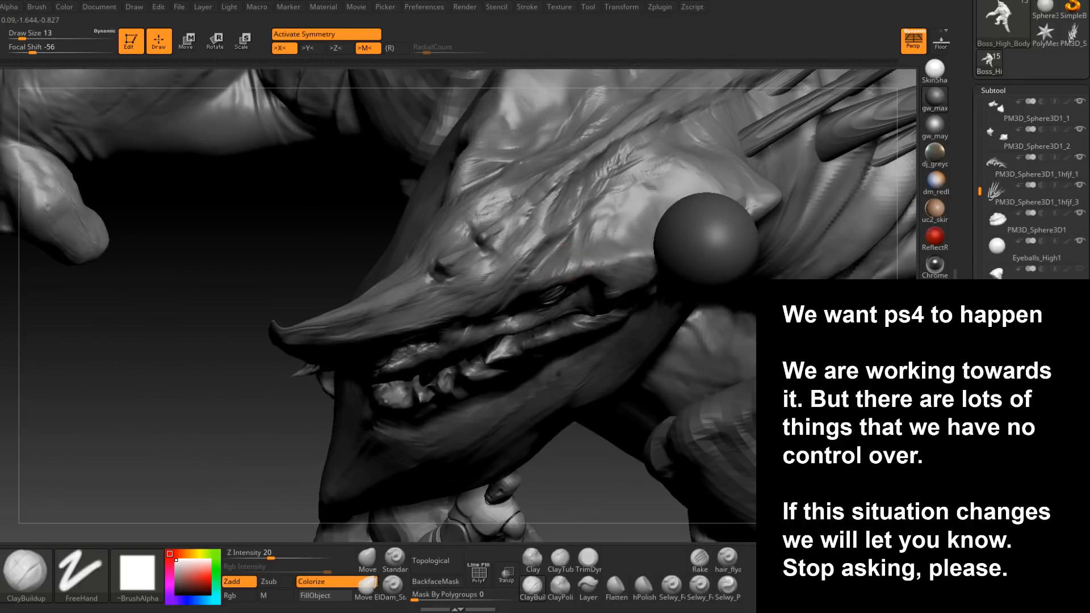
right_click_drag(575, 232, 537, 255)
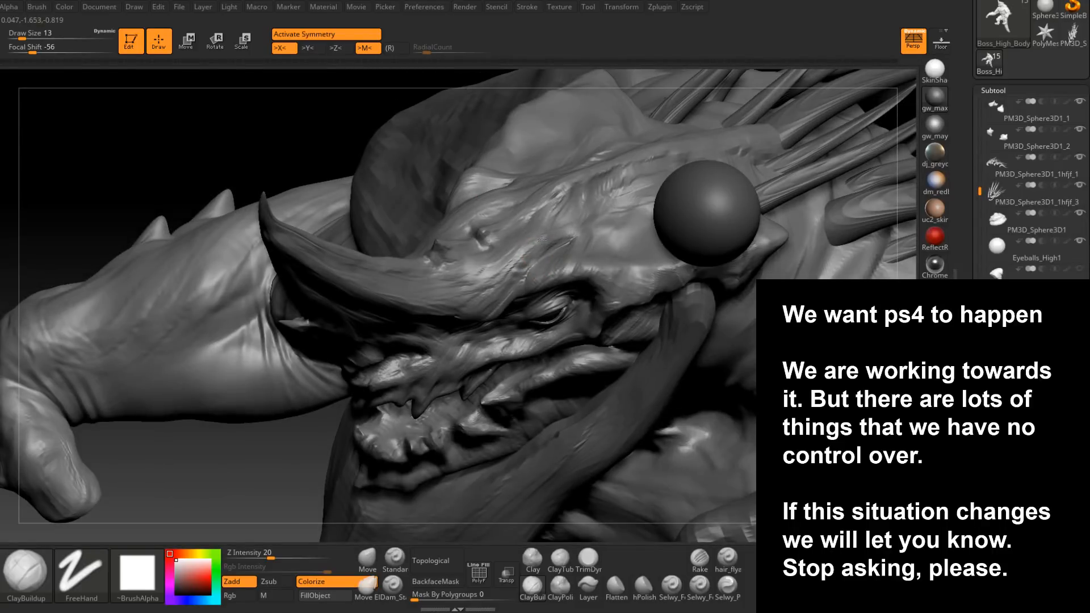
- Detail the brow ridge and the skin folds above the eye with clay strokes at draw sizes 6, 13 and 14
right_click_drag(583, 254, 593, 270)
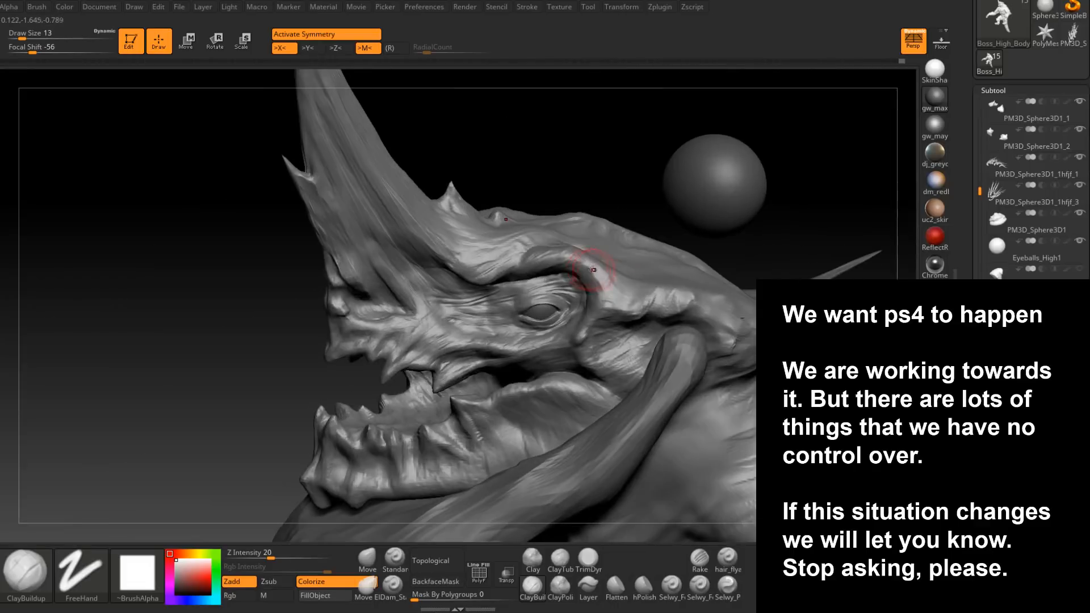
mouse_move(520, 276)
right_mouse_down()
mouse_move(541, 261)
mouse_move(537, 283)
right_mouse_up()
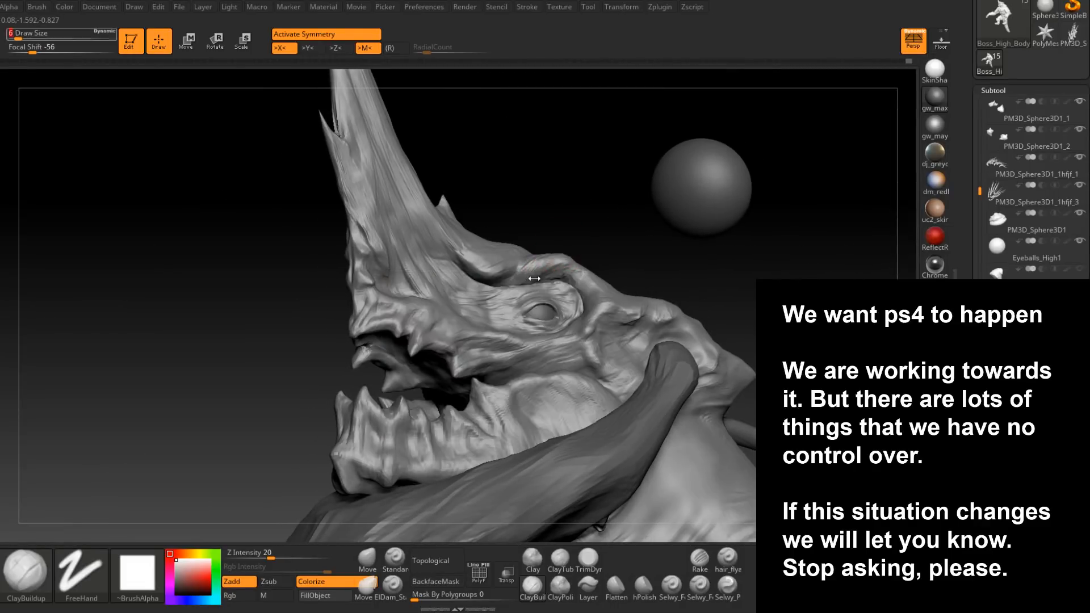
key("shift")
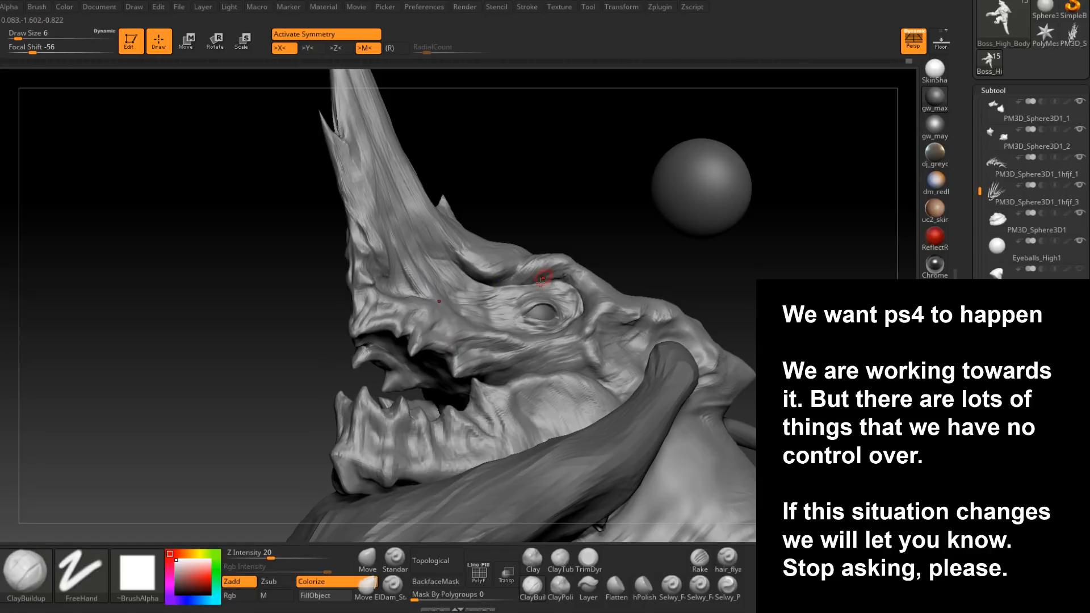
right_click_drag(501, 284, 511, 287)
key("space")
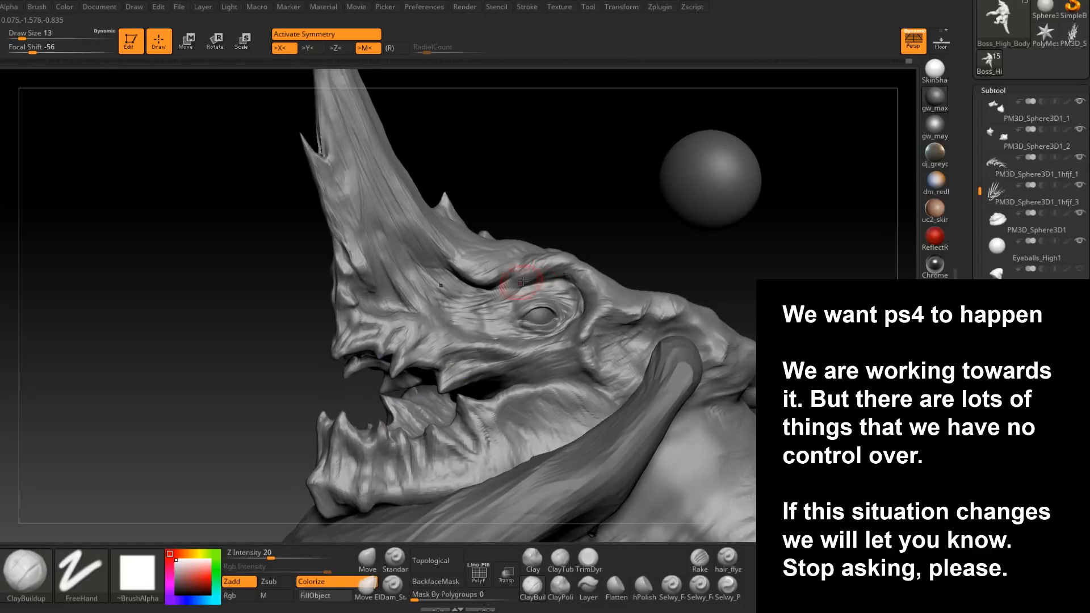
key("space")
left_click_drag(516, 284, 554, 265)
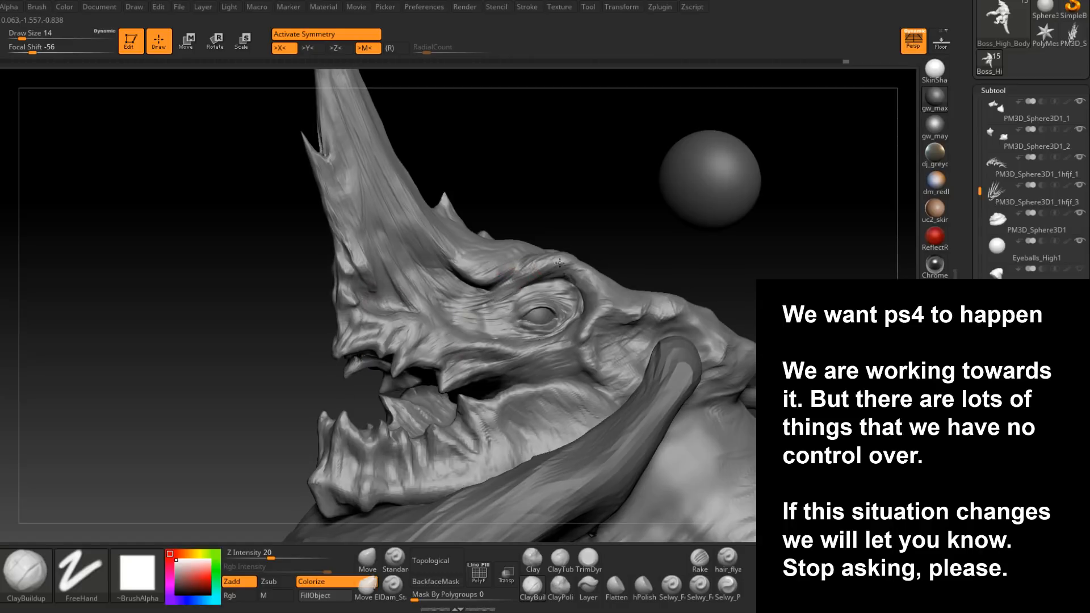
right_click_drag(522, 283, 530, 263)
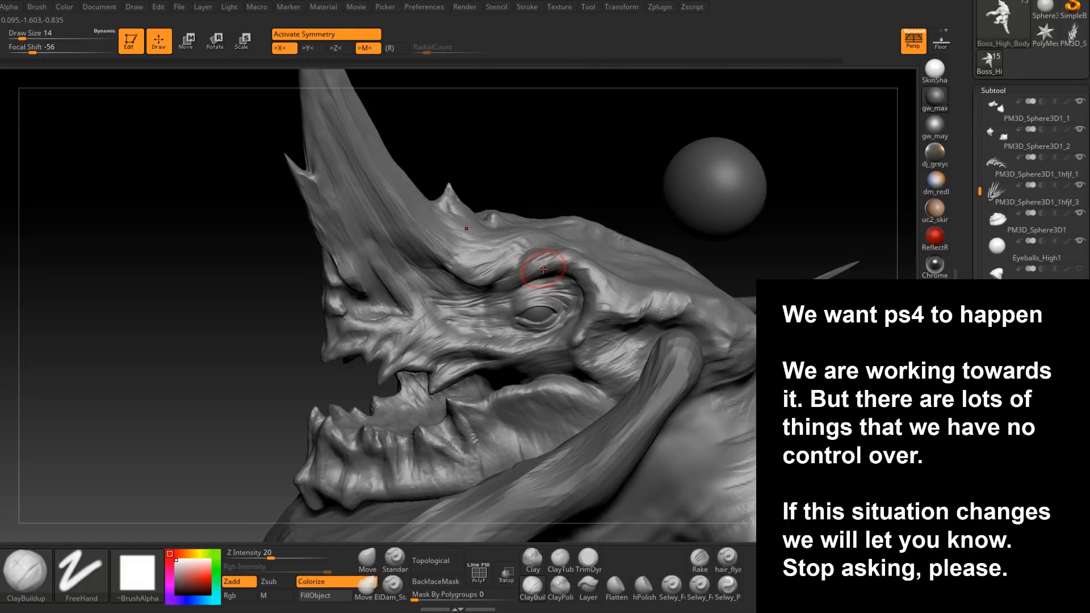
mouse_move(543, 270)
right_mouse_down()
mouse_move(562, 257)
mouse_move(582, 272)
mouse_move(607, 257)
right_mouse_up()
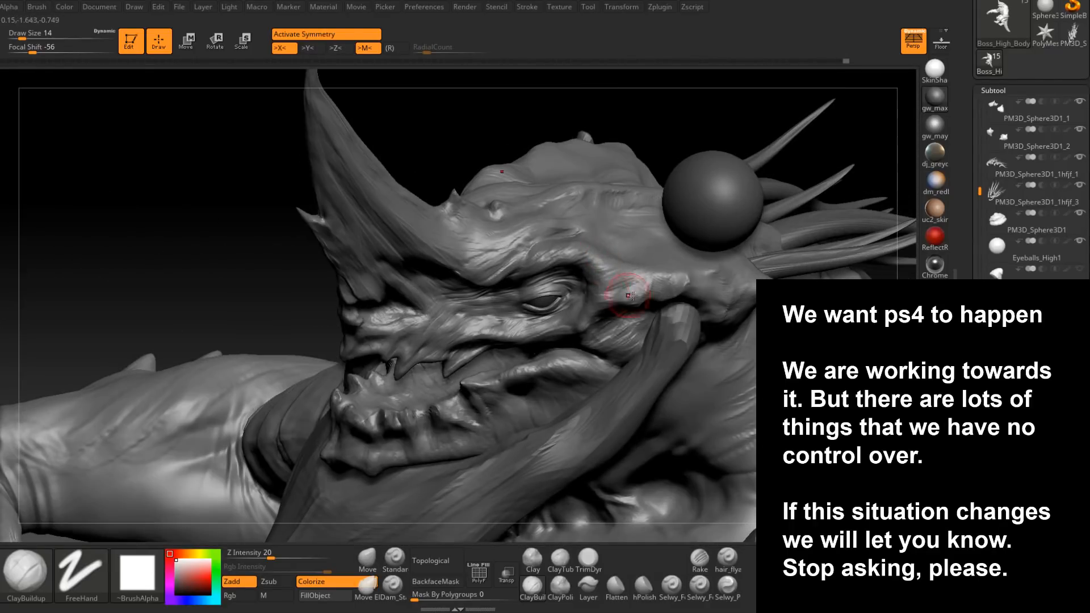
- Build up clay strokes on the temple and the bony ridge behind the eye
right_click_drag(623, 281, 630, 287)
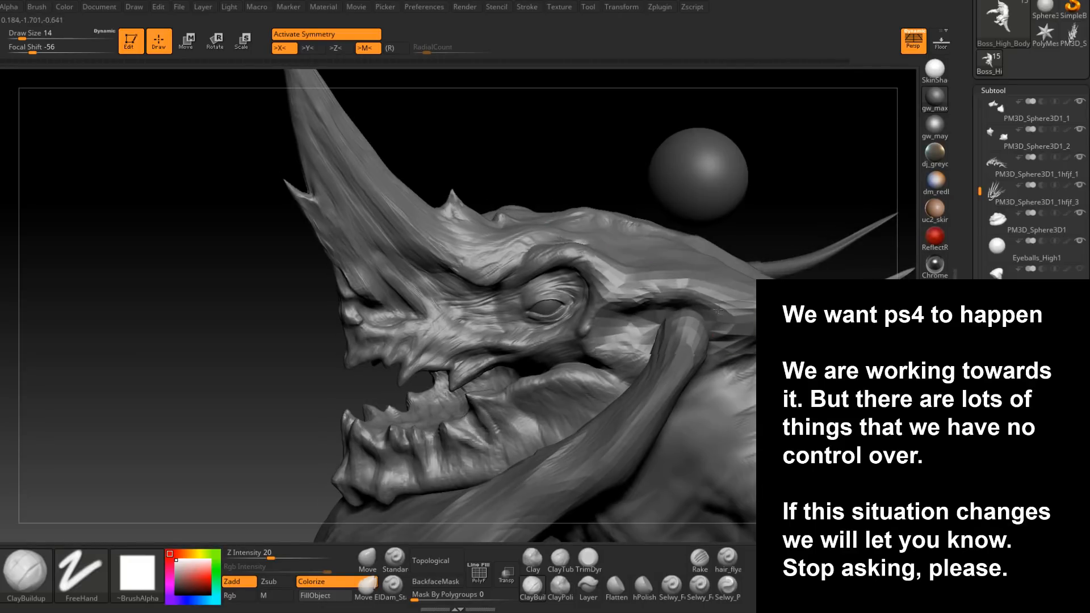
right_click_drag(721, 313, 700, 289)
mouse_move(698, 338)
right_mouse_down()
mouse_move(705, 311)
mouse_move(729, 329)
mouse_move(676, 312)
right_mouse_up()
key("ctrl")
key("s")
left_click_drag(676, 305, 680, 305)
mouse_move(633, 304)
right_mouse_down()
mouse_move(667, 318)
mouse_move(636, 362)
mouse_move(730, 306)
mouse_move(723, 327)
mouse_move(725, 309)
mouse_move(659, 323)
right_mouse_up()
key("space")
left_click_drag(659, 324, 655, 324)
- Set the draw size to 23 and build up the skull plates on both sides of the head's central ridge
mouse_move(655, 324)
right_mouse_down()
mouse_move(622, 310)
mouse_move(571, 324)
mouse_move(535, 305)
mouse_move(556, 290)
right_mouse_up()
key("s")
left_click(555, 290)
mouse_move(544, 298)
left_mouse_down()
mouse_move(537, 312)
mouse_move(546, 313)
left_mouse_up()
right_click_drag(556, 297, 579, 261)
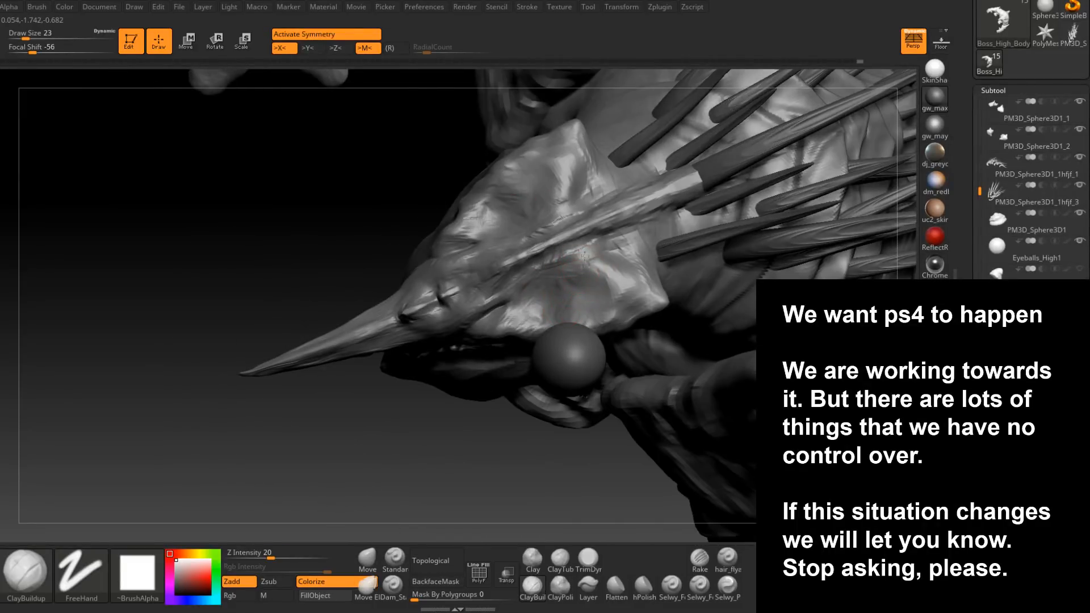
right_click_drag(657, 285, 590, 298)
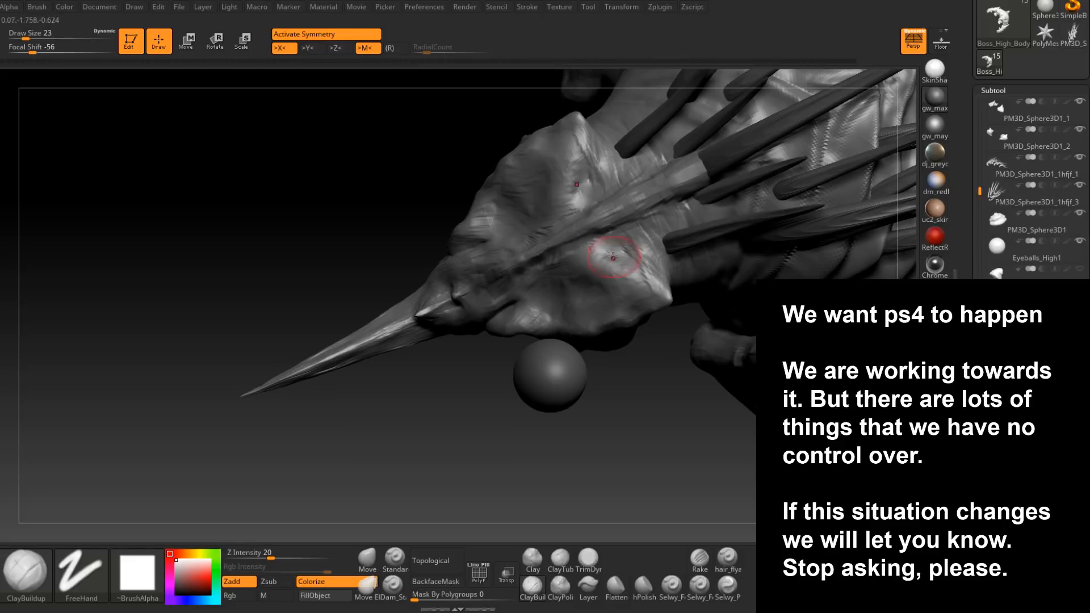
right_click_drag(577, 205, 556, 227)
- Enlarge the draw size to 41 and 51 and build up clay strokes across the neck behind the head
mouse_move(546, 289)
right_mouse_down()
mouse_move(438, 244)
mouse_move(658, 264)
mouse_move(674, 302)
mouse_move(561, 272)
mouse_move(616, 230)
right_mouse_up()
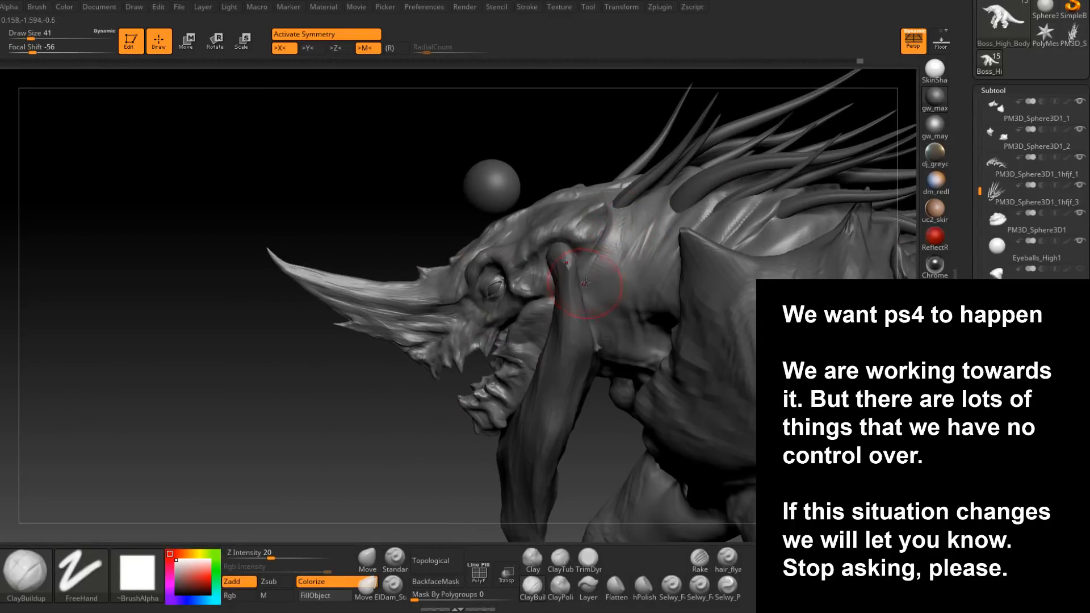
right_click_drag(585, 286, 624, 217)
right_click_drag(625, 257, 641, 234)
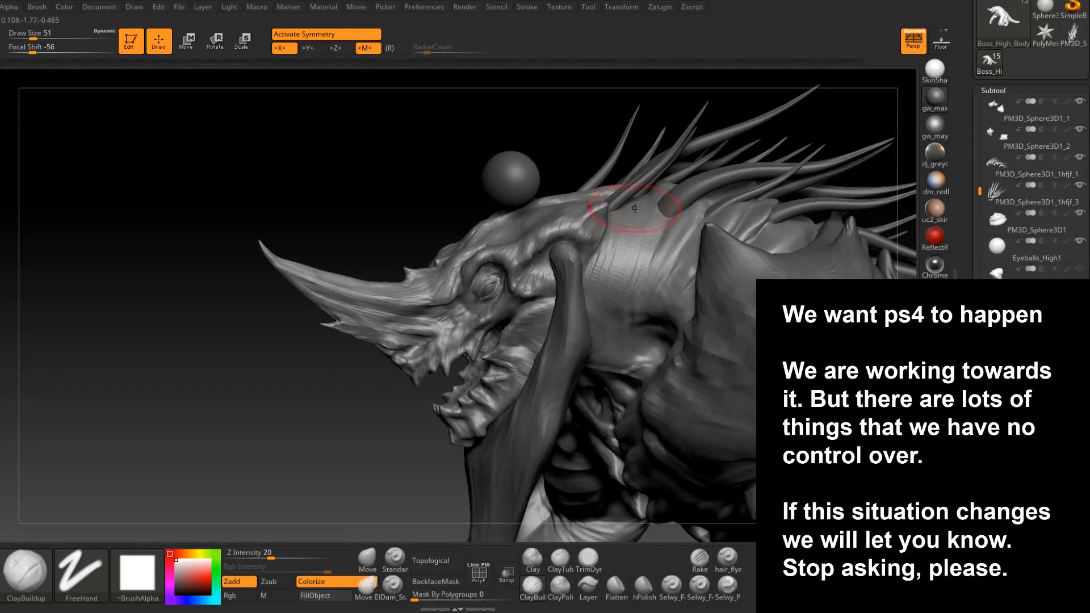
right_click_drag(633, 300, 659, 284)
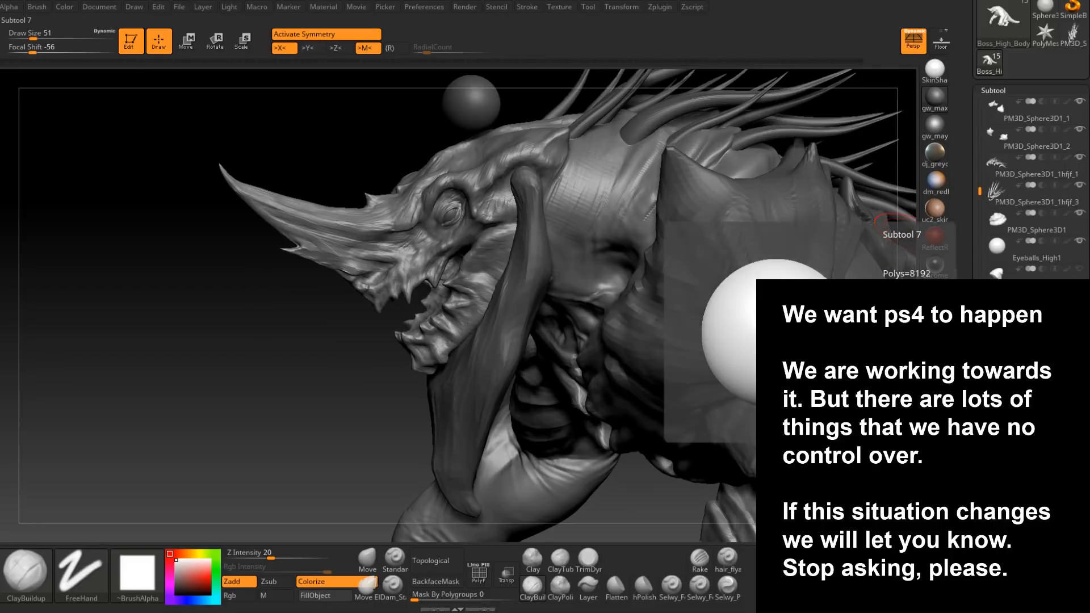
- Hide the sphere beside the head and the long strand hanging next to the jaw
left_click_drag(984, 192, 983, 229)
left_click(1080, 242)
mouse_move(642, 267)
right_mouse_down()
mouse_move(602, 272)
mouse_move(569, 235)
mouse_move(645, 350)
mouse_move(660, 256)
mouse_move(618, 260)
mouse_move(609, 300)
mouse_move(580, 285)
right_mouse_up()
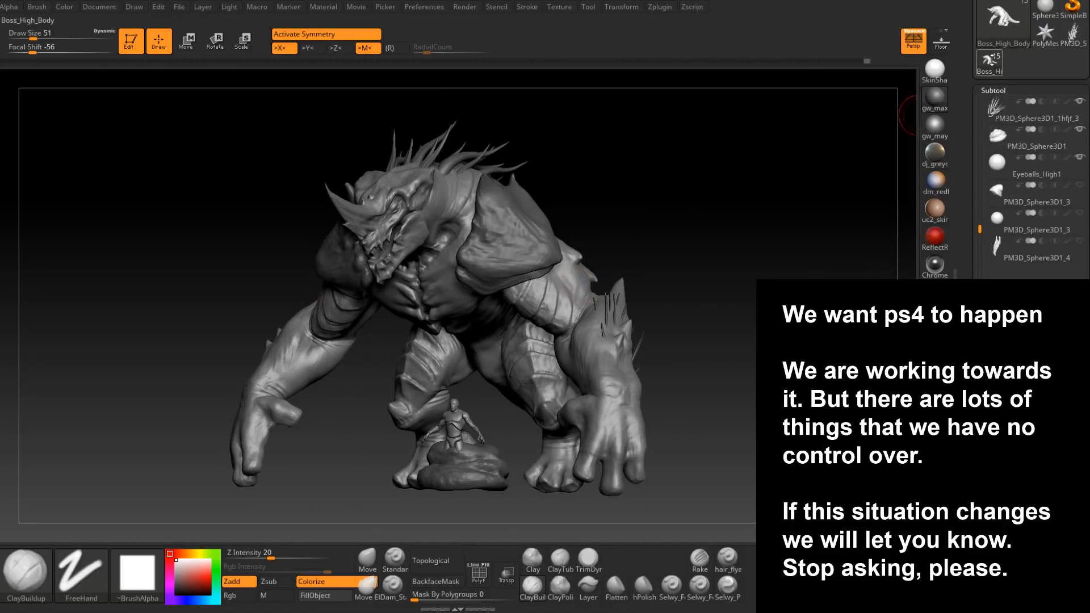
- Check the whole figure from several angles and save the tool over the existing JungleBoss.ZTL
scroll(981, 91, "up", 4)
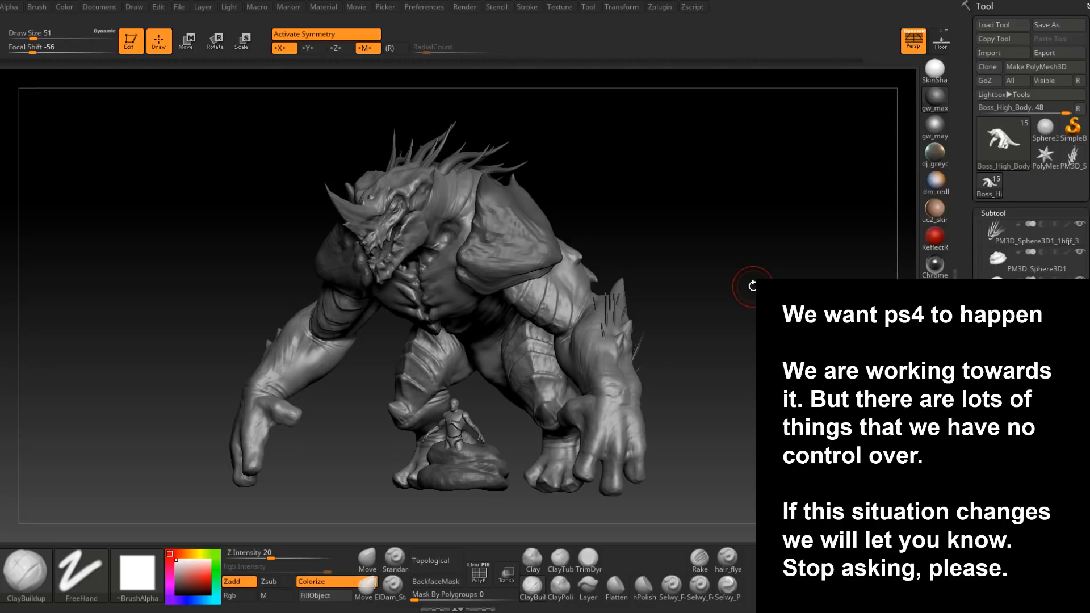
left_click_drag(753, 285, 769, 276)
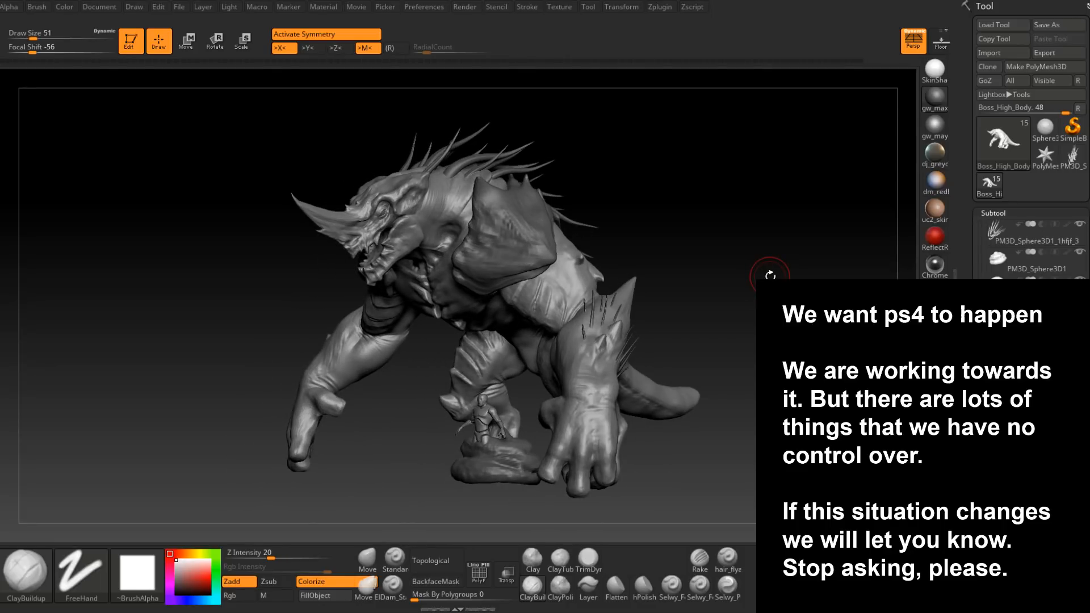
left_click_drag(769, 276, 774, 277)
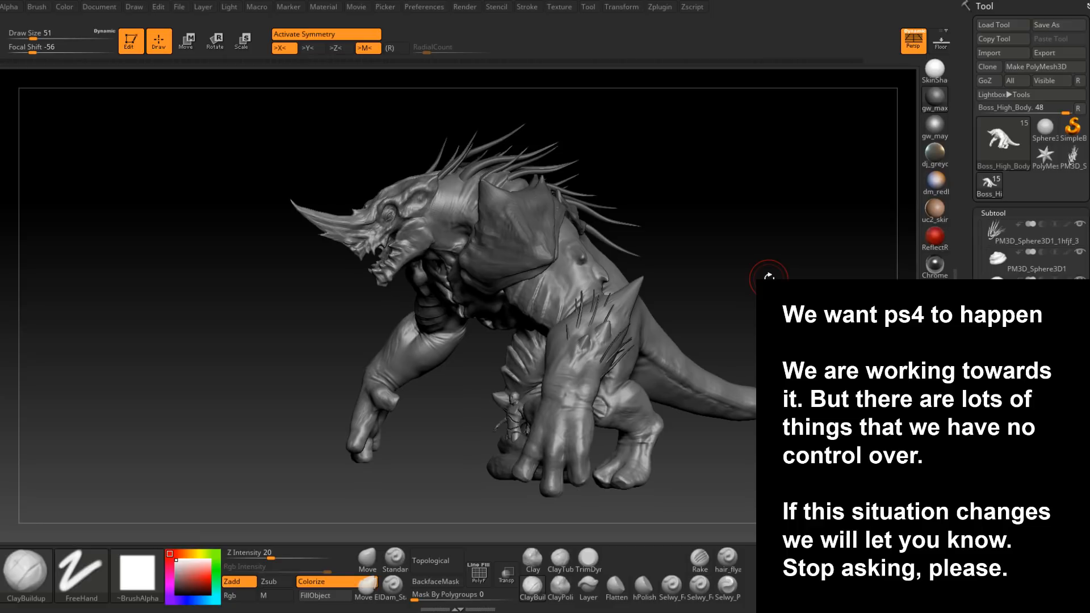
left_click_drag(769, 277, 737, 312)
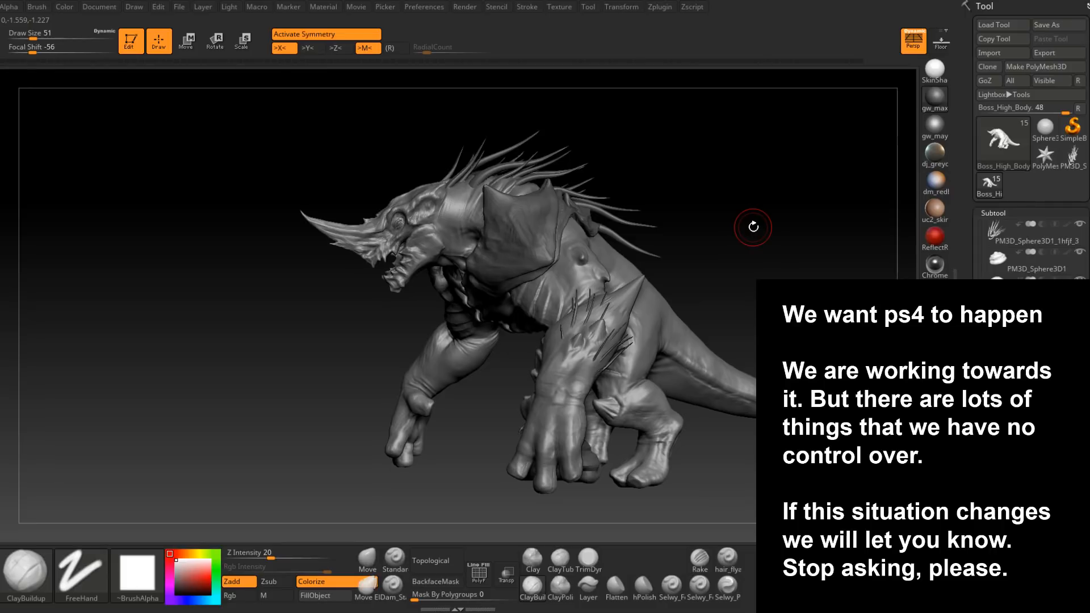
left_click_drag(754, 227, 823, 203)
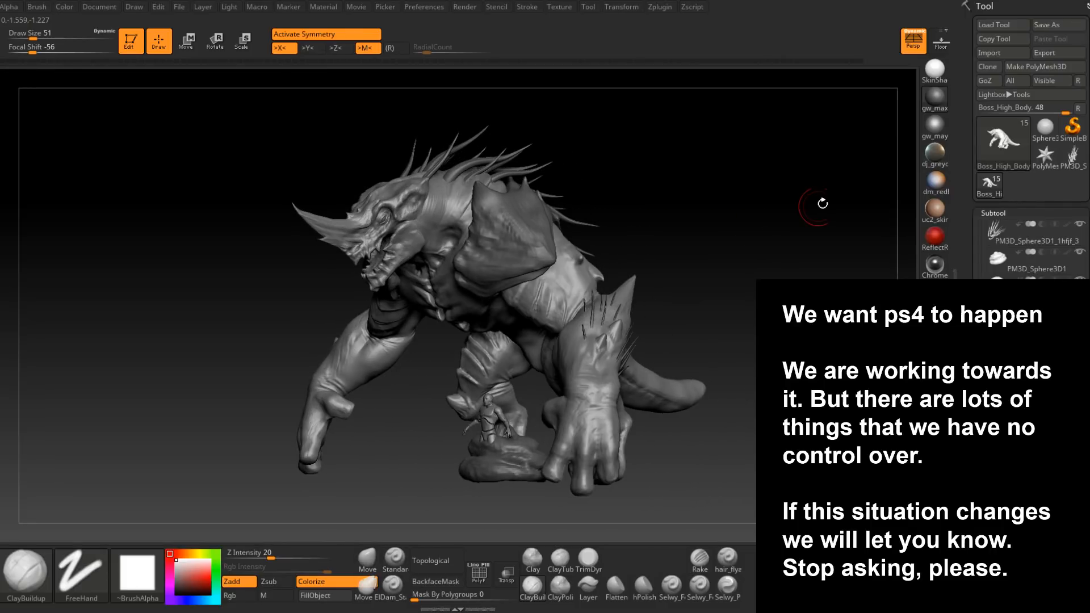
key("ctrl+s")
left_click(514, 275)
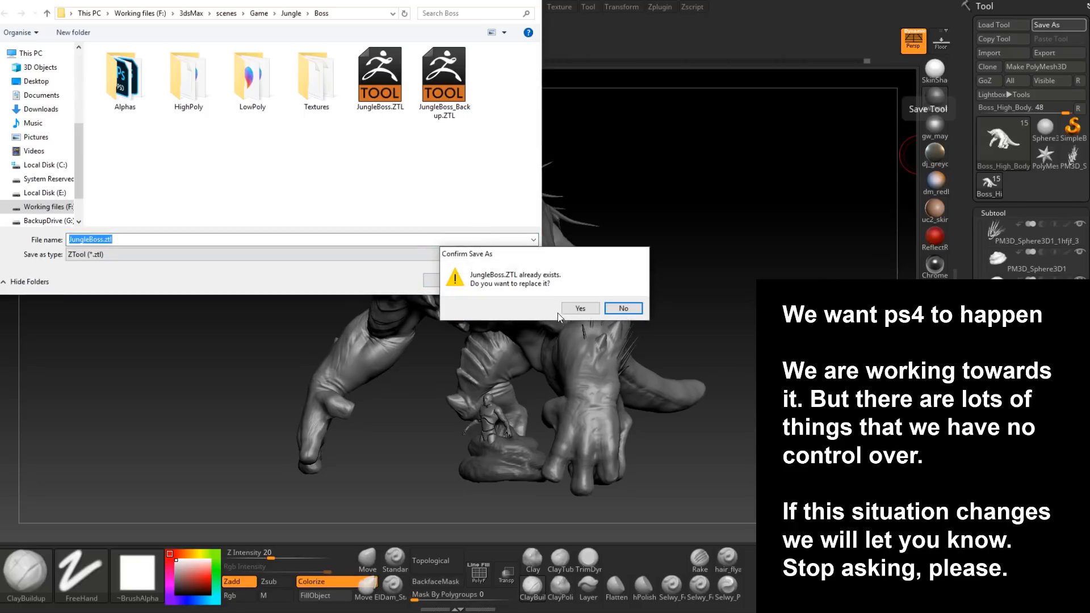
left_click(573, 311)
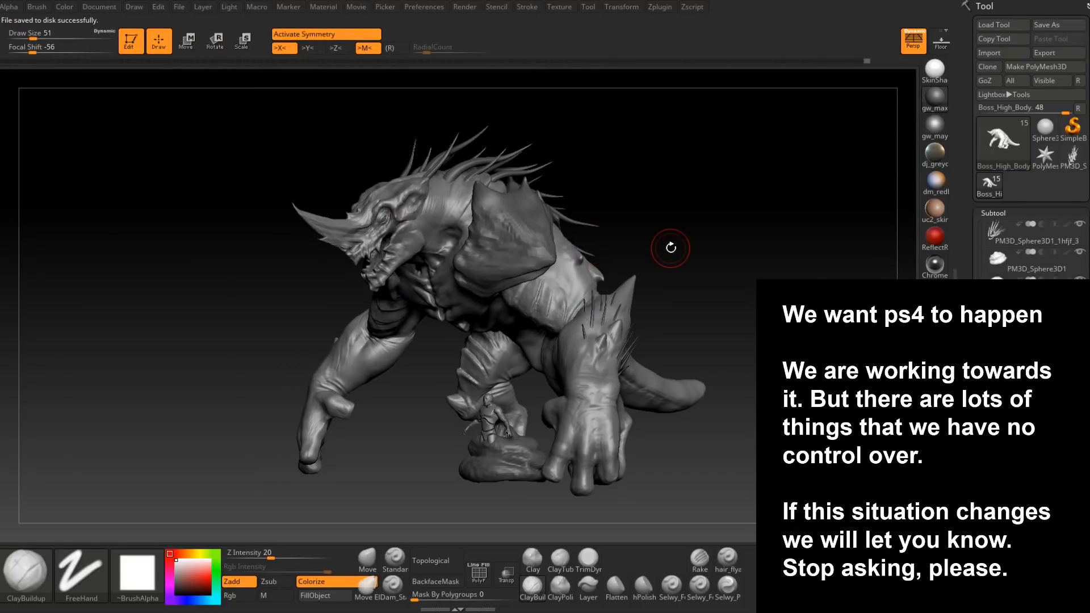
- At a lower subdivision level, pull up the middle of the head's rear edge with the Move brush at draw size 37
right_click_drag(671, 241, 672, 214)
right_click_drag(418, 239, 488, 309, "alt")
key("shift+d")
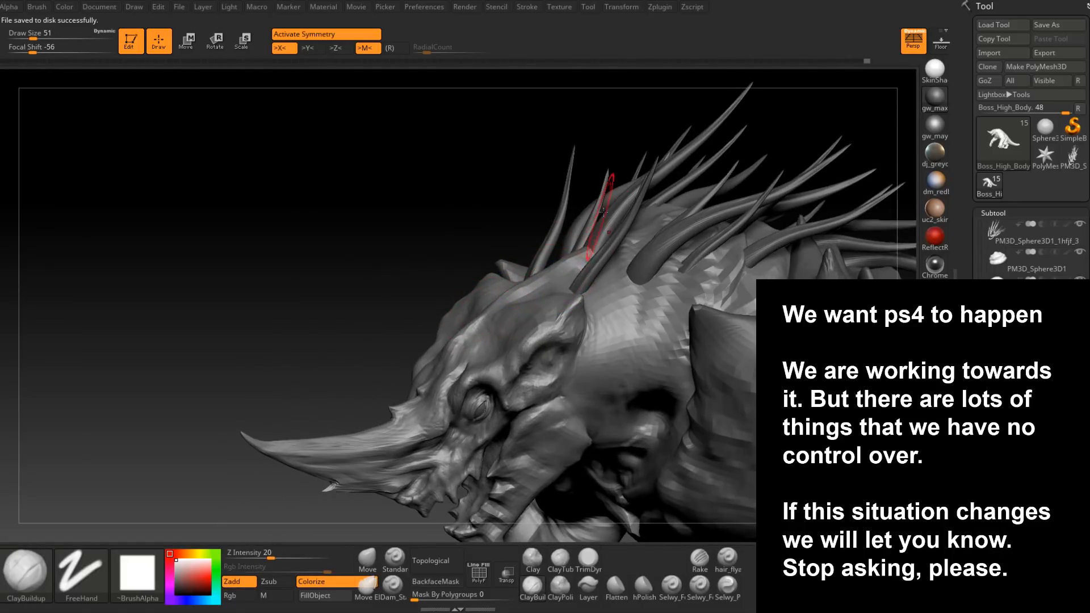
key("b")
key("m")
key("v")
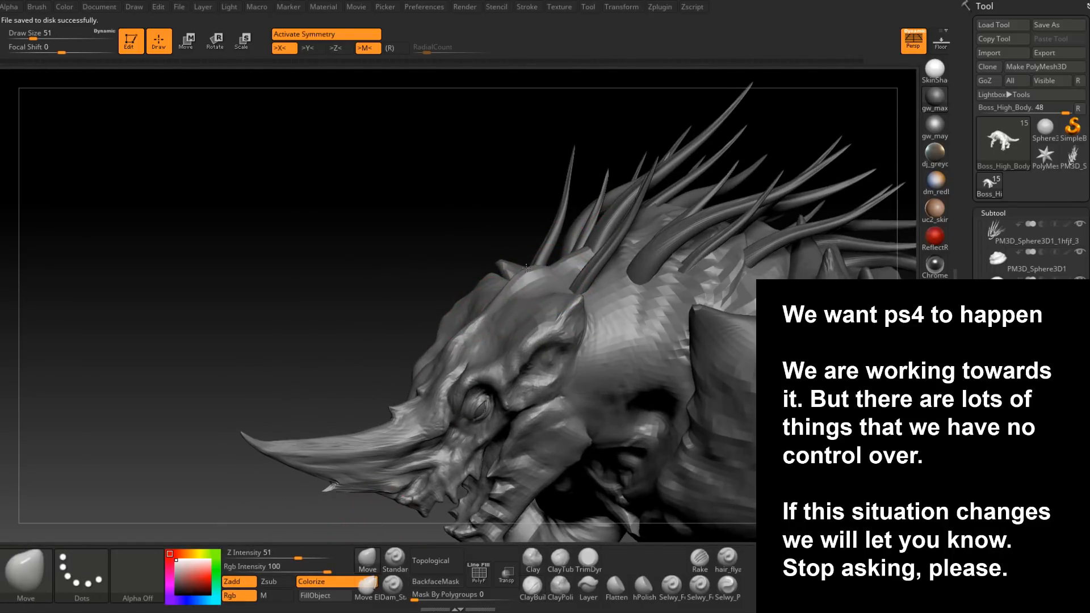
right_click_drag(535, 257, 541, 263)
key("space")
left_click_drag(541, 263, 534, 262)
mouse_move(536, 261)
right_mouse_down()
mouse_move(527, 260)
mouse_move(543, 293)
mouse_move(555, 263)
mouse_move(559, 284)
mouse_move(537, 258)
mouse_move(565, 259)
mouse_move(527, 274)
mouse_move(505, 315)
mouse_move(559, 326)
mouse_move(497, 373)
right_mouse_up()
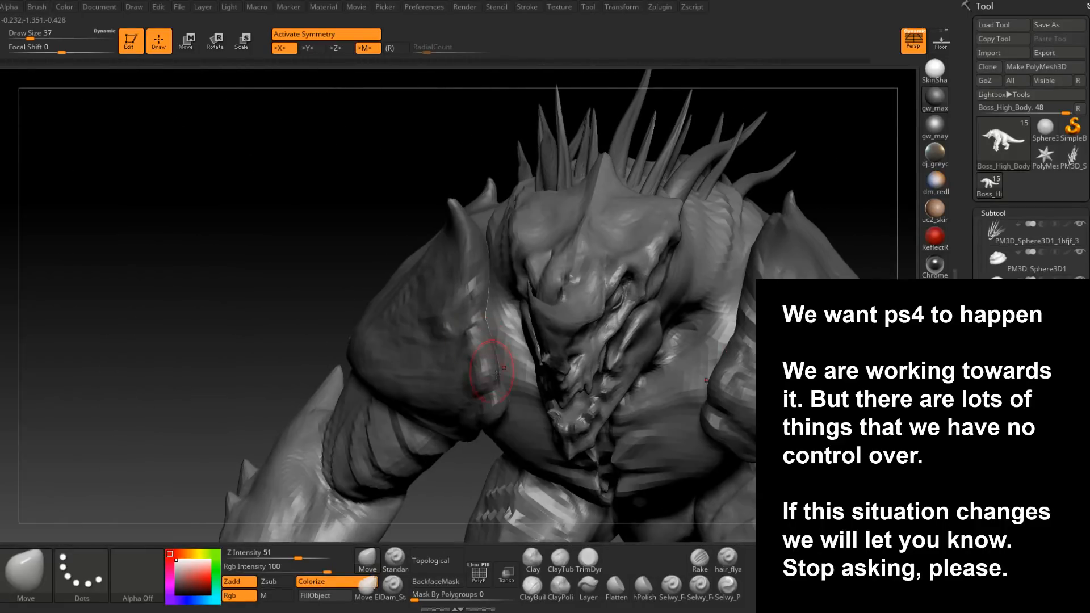
- Stretch the central crest at the back of the head into a slender pointed spike, using draw sizes 25 and 16
right_click_drag(635, 296, 666, 272)
mouse_move(640, 308)
right_mouse_down()
mouse_move(588, 318)
mouse_move(556, 309)
mouse_move(574, 341)
mouse_move(628, 280)
mouse_move(618, 284)
right_mouse_up()
key("space")
left_click_drag(617, 280, 607, 282)
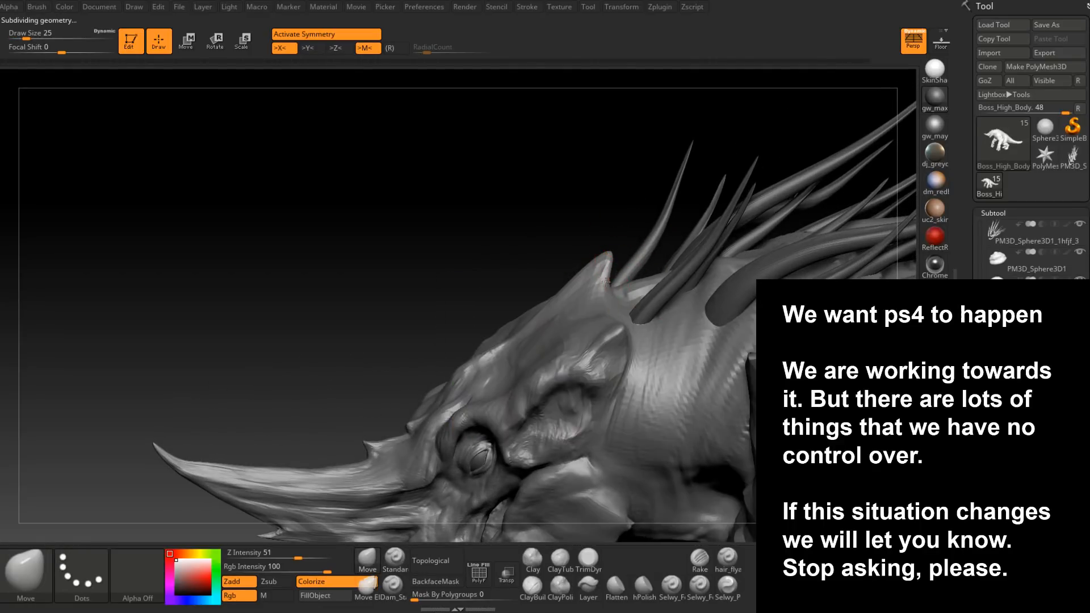
right_click_drag(588, 277, 598, 262)
key("space")
left_click_drag(599, 260, 595, 260)
mouse_move(616, 241)
right_mouse_down()
mouse_move(653, 262)
mouse_move(606, 269)
mouse_move(621, 241)
right_mouse_up()
key("space")
key("shift")
right_click_drag(623, 247, 618, 244)
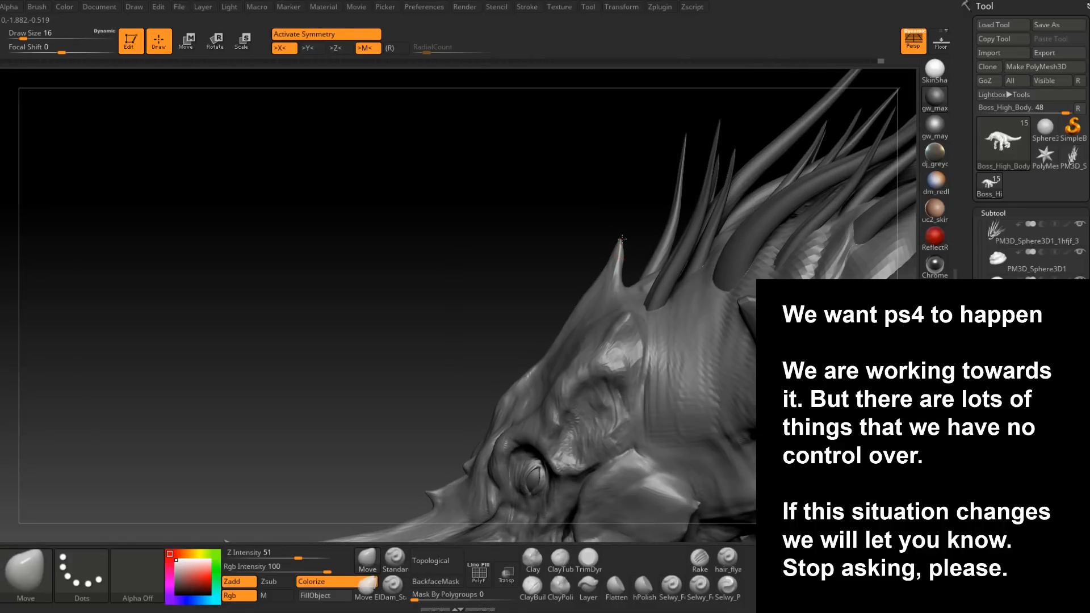
key("shift")
- Pull the outer rear corners of the skull plate up into side spikes, using draw sizes 17, 16 and 27
mouse_move(620, 256)
right_mouse_down()
mouse_move(643, 322)
mouse_move(689, 298)
right_mouse_up()
right_click(702, 291)
left_click_drag(703, 291, 709, 291)
mouse_move(710, 291)
right_mouse_down()
mouse_move(638, 305)
mouse_move(660, 294)
right_mouse_up()
right_click(659, 294)
left_click_drag(659, 295, 654, 294)
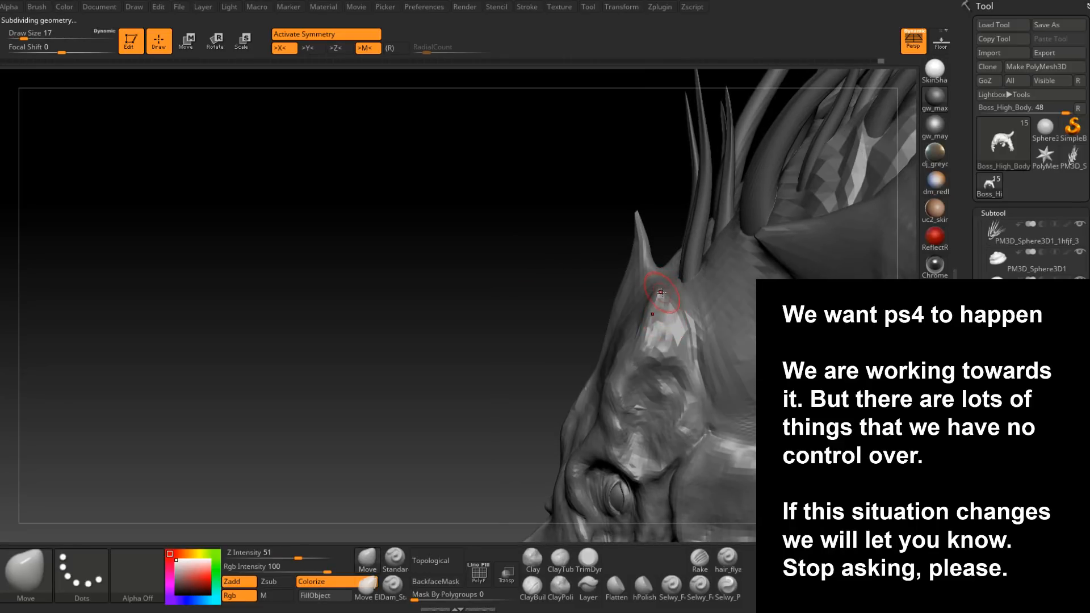
right_click_drag(661, 293, 662, 267)
right_click(662, 273)
left_click_drag(662, 273, 660, 273)
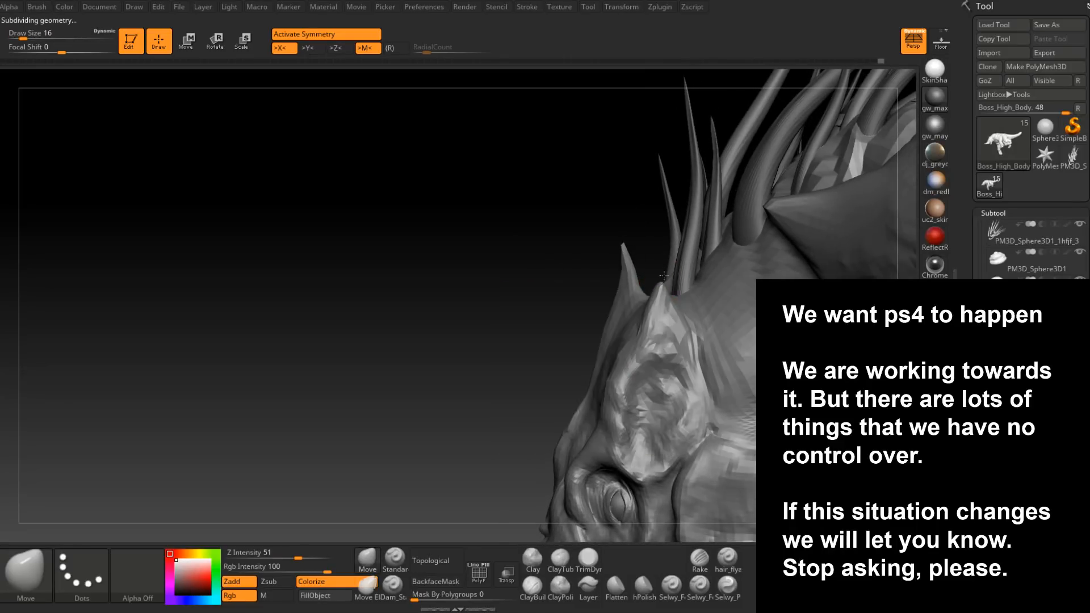
mouse_move(666, 248)
right_mouse_down()
mouse_move(669, 280)
mouse_move(654, 284)
right_mouse_up()
right_click(654, 284)
left_click_drag(654, 284, 653, 279)
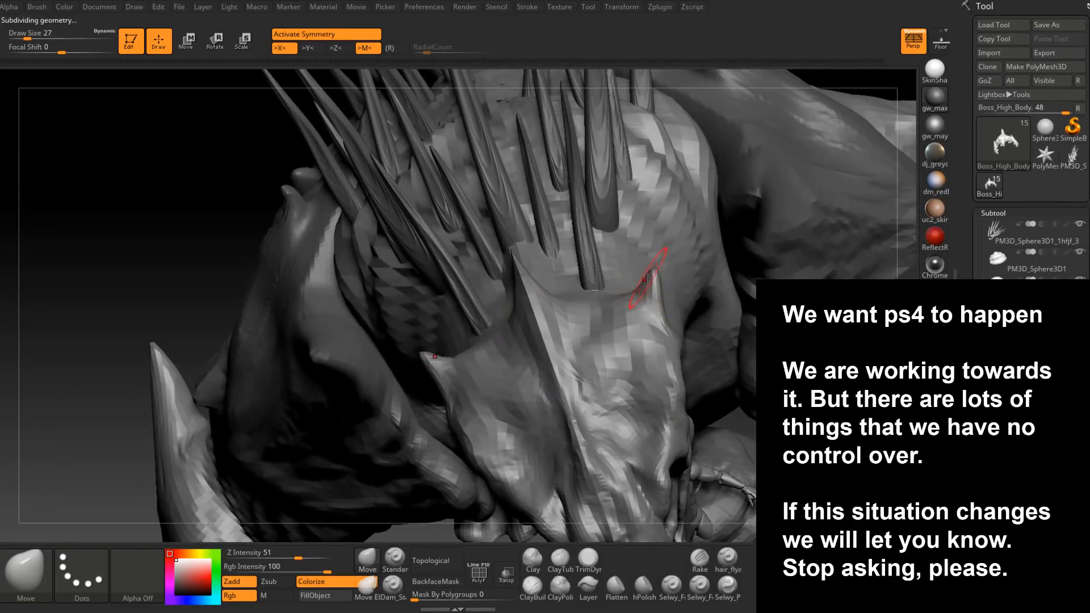
- Refine the side spikes and the curved edge between them and the central crest, starting at draw size 18
right_click_drag(648, 278, 657, 271)
right_click(658, 272)
left_click_drag(658, 271, 657, 270)
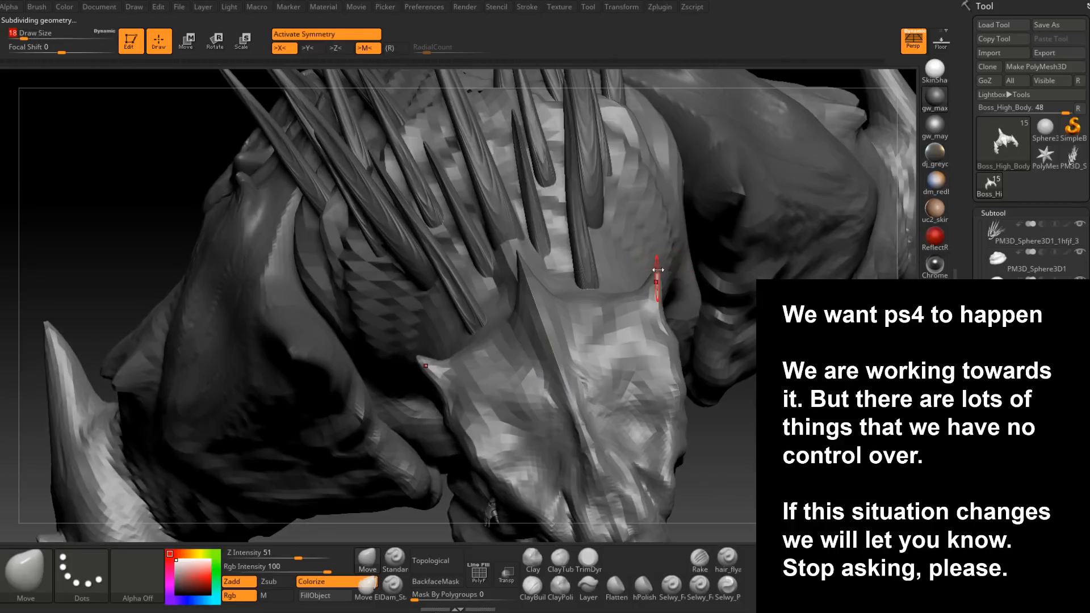
mouse_move(637, 295)
right_mouse_down()
mouse_move(658, 286)
mouse_move(639, 336)
mouse_move(642, 311)
right_mouse_up()
key("space")
left_click_drag(642, 311, 648, 311)
mouse_move(644, 314)
right_mouse_down()
mouse_move(608, 386)
mouse_move(635, 259)
right_mouse_up()
key("space")
mouse_move(636, 259)
left_mouse_down()
mouse_move(660, 257)
mouse_move(639, 249)
mouse_move(653, 241)
left_mouse_up()
- Switch to the ClayBuildup brush at draw size 11 and detail the central crest spike and the ridge below it
mouse_move(655, 240)
right_mouse_down()
mouse_move(625, 241)
mouse_move(645, 244)
mouse_move(573, 346)
mouse_move(647, 316)
mouse_move(602, 305)
mouse_move(585, 264)
right_mouse_up()
key("b")
key("c")
key("b")
key("space")
left_click_drag(591, 269, 575, 268)
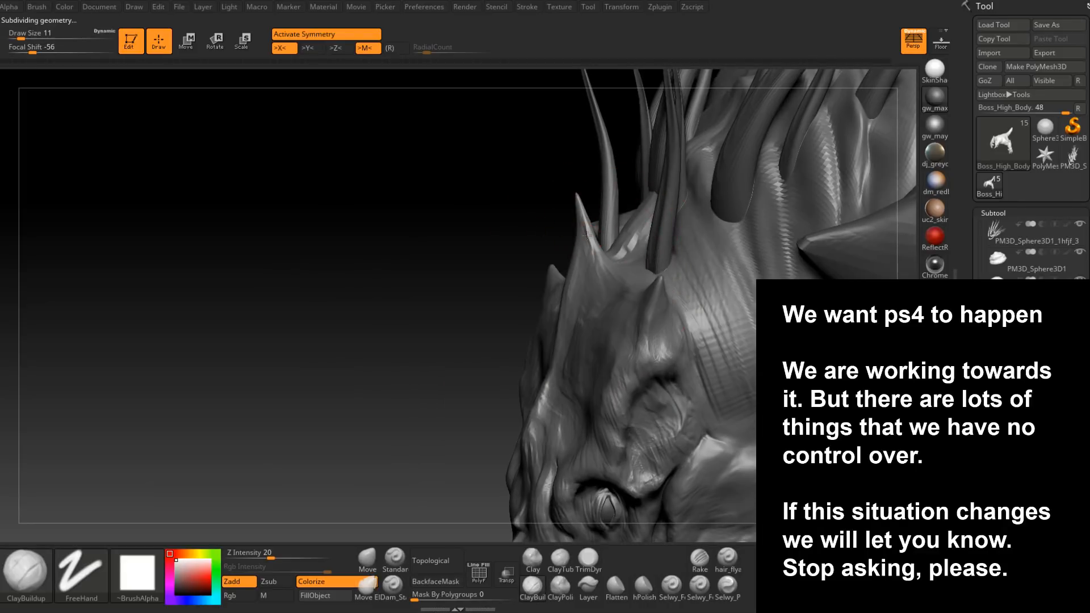
right_click_drag(614, 280, 581, 252)
right_click_drag(620, 298, 560, 299)
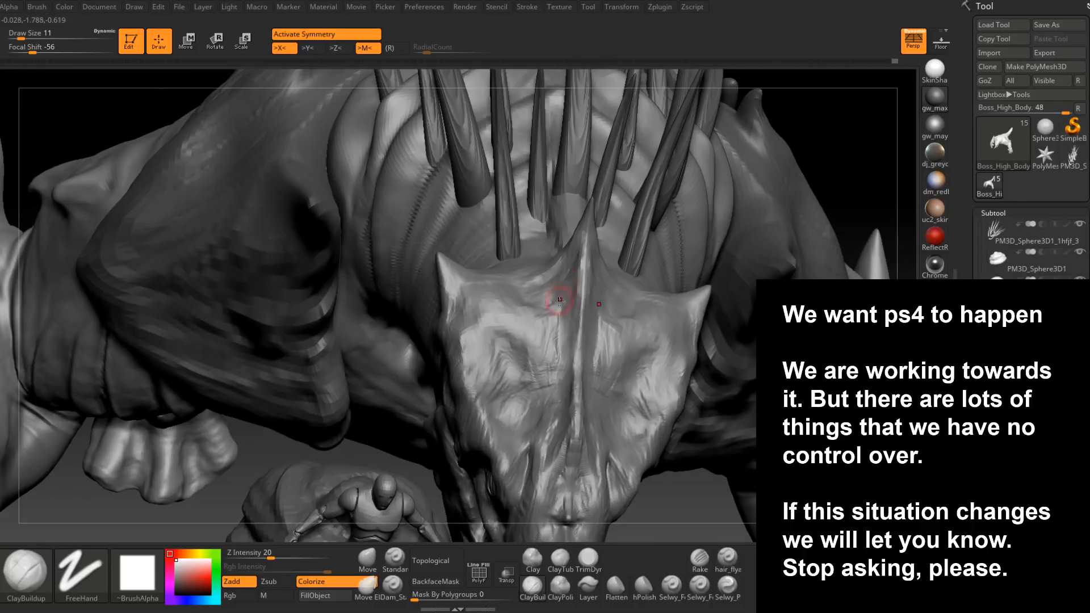
- Add skin ridges to the skull plate between the central and side spikes, using draw sizes 20 and 14
mouse_move(628, 227)
right_mouse_down()
mouse_move(568, 244)
mouse_move(583, 239)
mouse_move(590, 200)
right_mouse_up()
key("space")
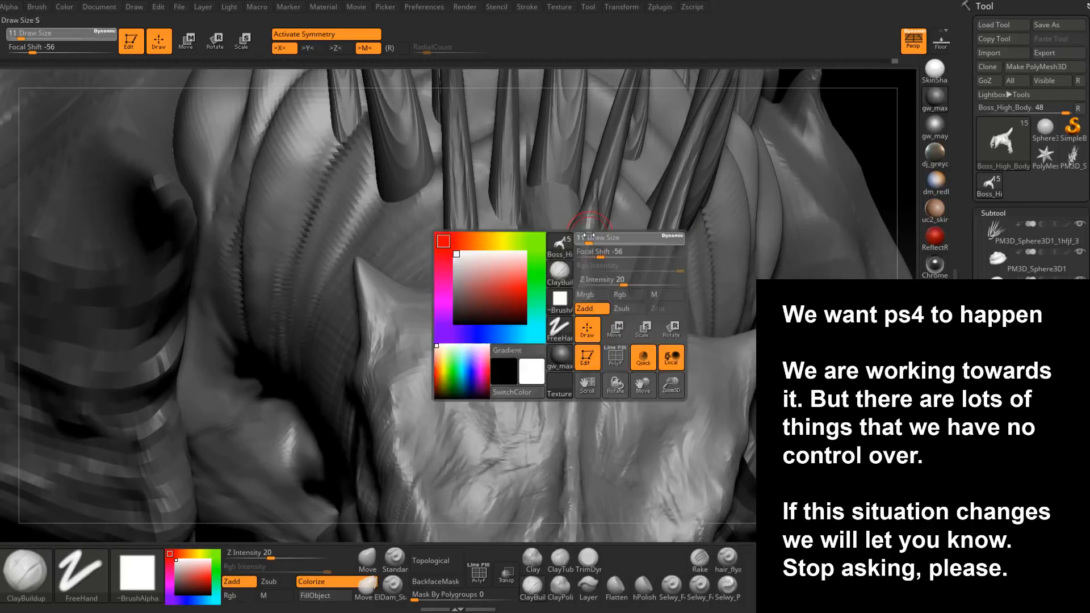
left_click_drag(580, 265, 575, 305)
mouse_move(574, 305)
right_mouse_down()
mouse_move(568, 284)
mouse_move(560, 307)
right_mouse_up()
key("space")
left_click_drag(561, 316, 568, 314)
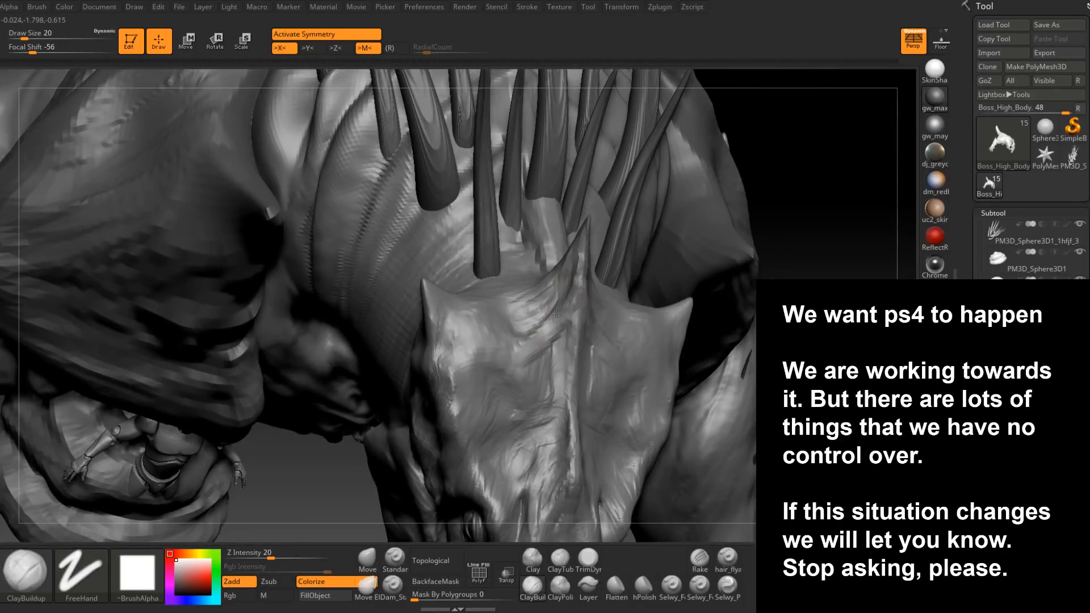
mouse_move(547, 356)
right_mouse_down("ctrl")
mouse_move(576, 310)
mouse_move(594, 244)
right_mouse_up("ctrl")
key("space")
left_click_drag(594, 244, 591, 241)
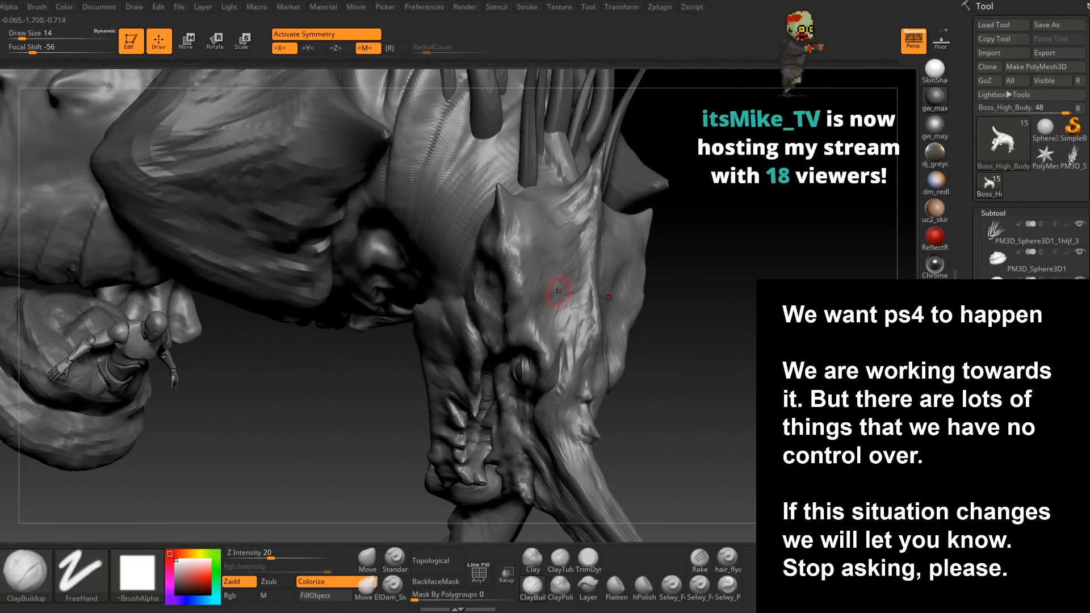
- Build up the jaw muscle behind the mouth with the ClayBuildup brush, using draw sizes 23 and 35
right_click_drag(578, 272, 576, 214, "ctrl")
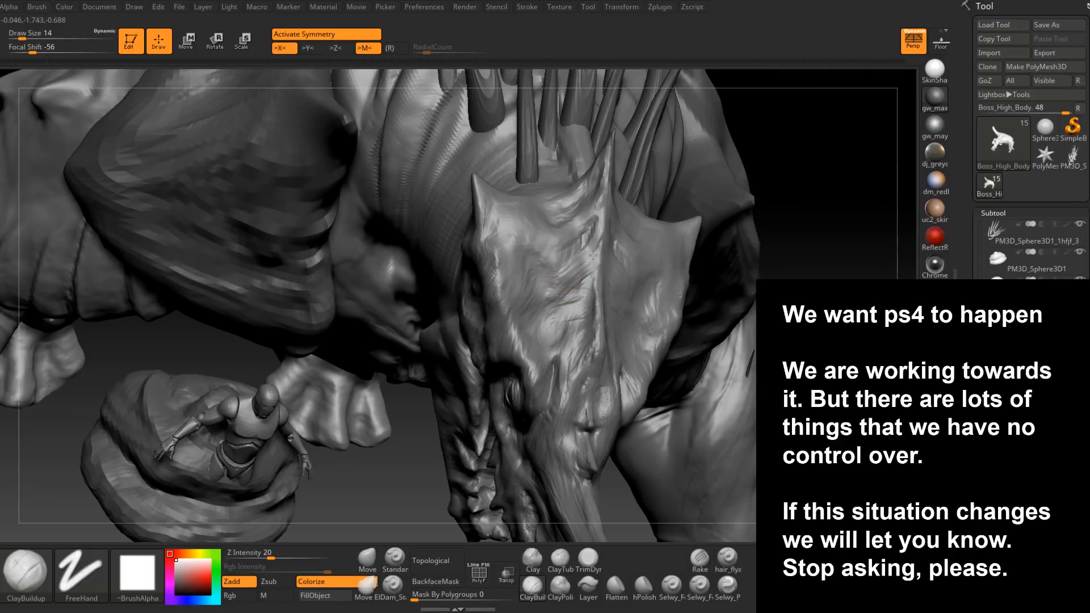
right_click_drag(599, 257, 616, 284)
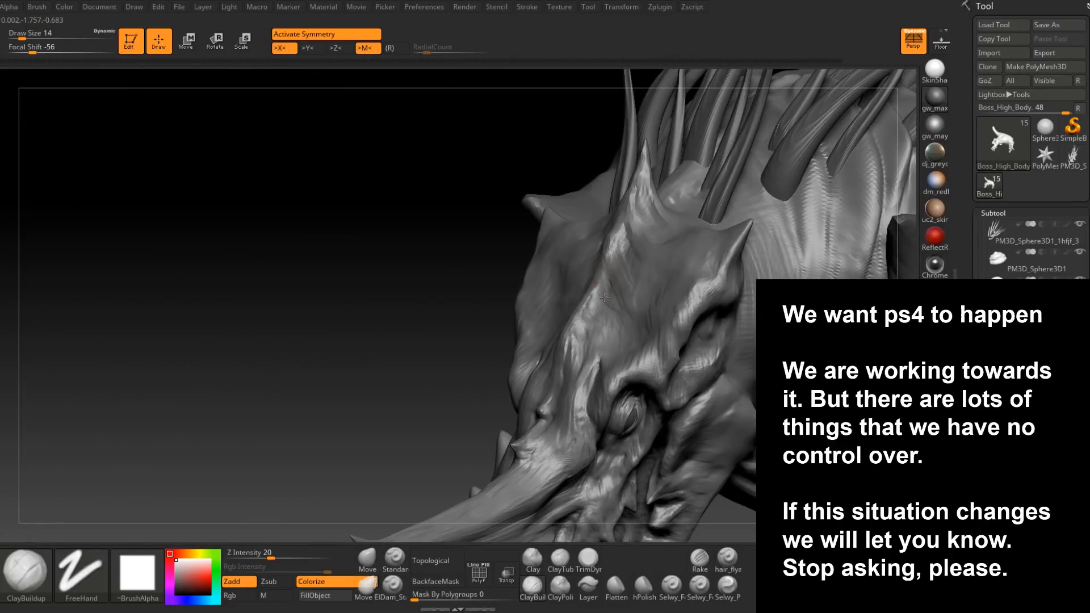
right_click_drag(612, 296, 665, 316)
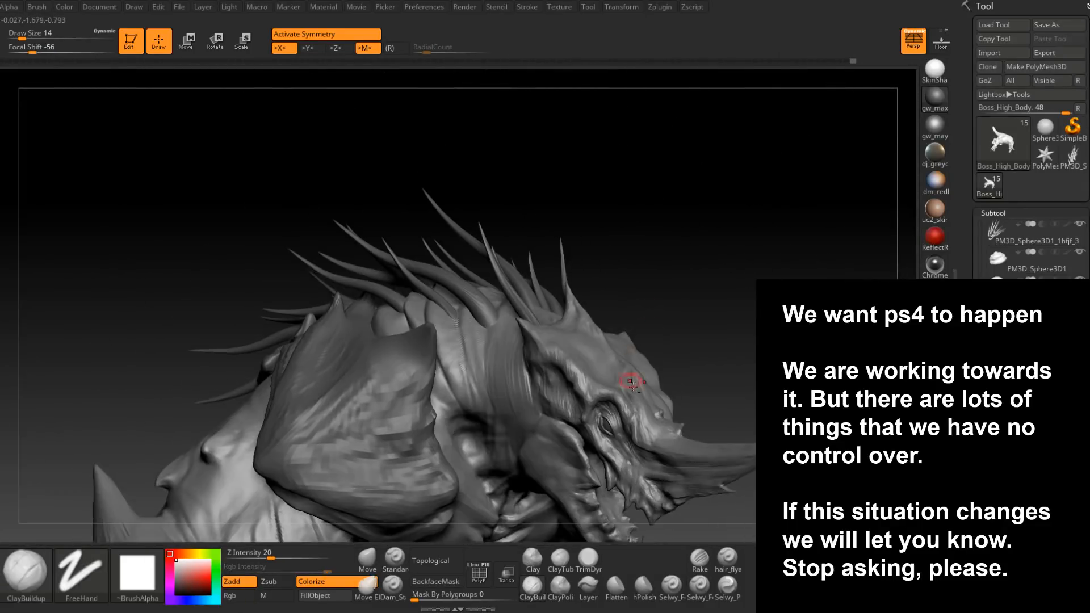
right_click_drag(637, 383, 662, 265)
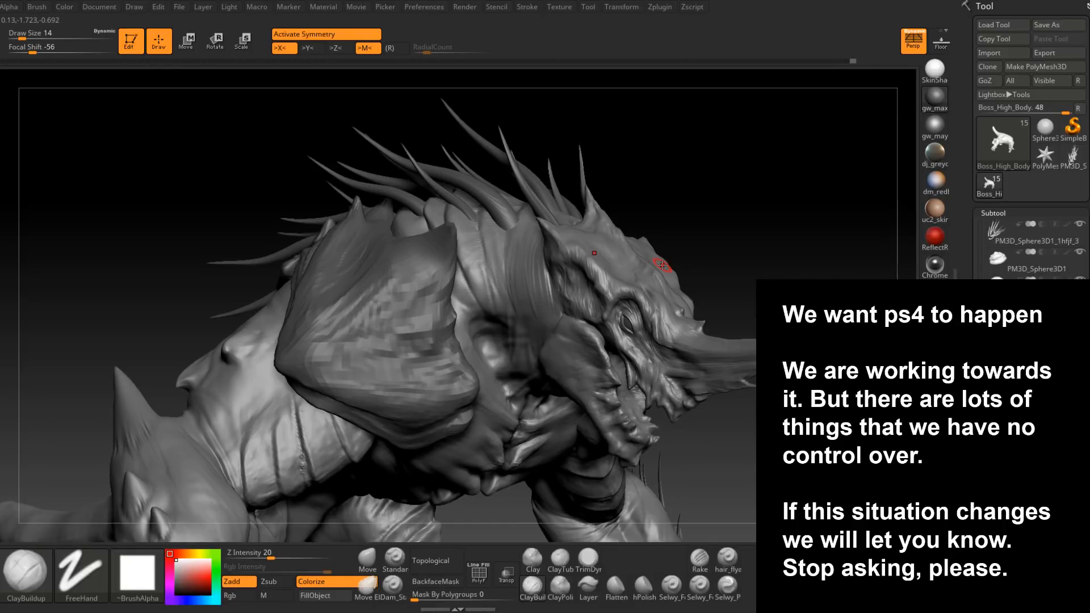
mouse_move(662, 265)
right_mouse_down()
mouse_move(696, 289)
mouse_move(625, 267)
right_mouse_up()
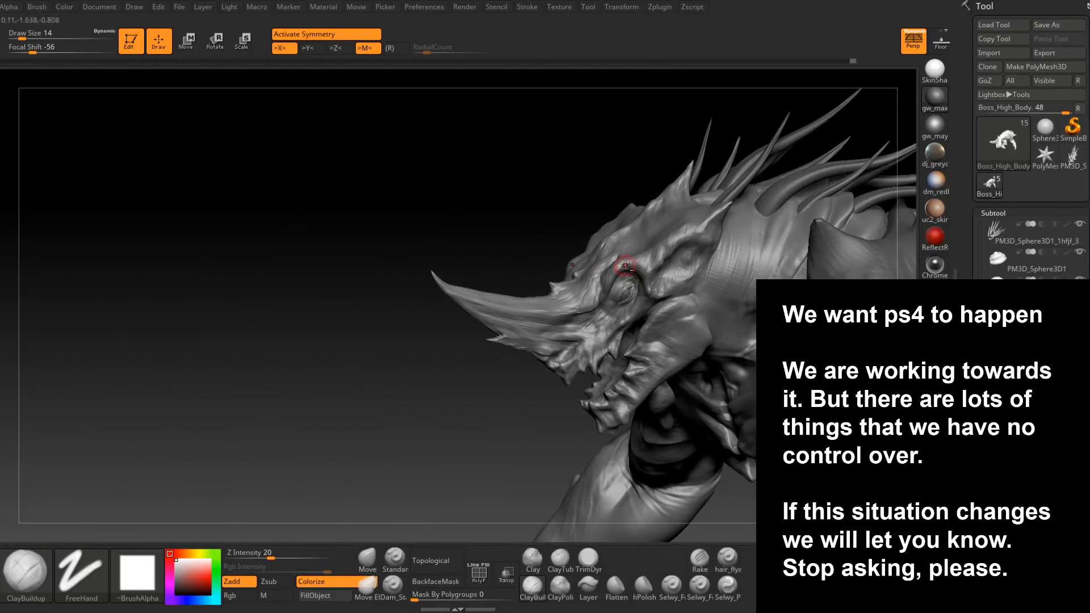
mouse_move(679, 307)
right_mouse_down("ctrl")
mouse_move(712, 296)
mouse_move(631, 318)
mouse_move(585, 357)
right_mouse_up("ctrl")
key("space")
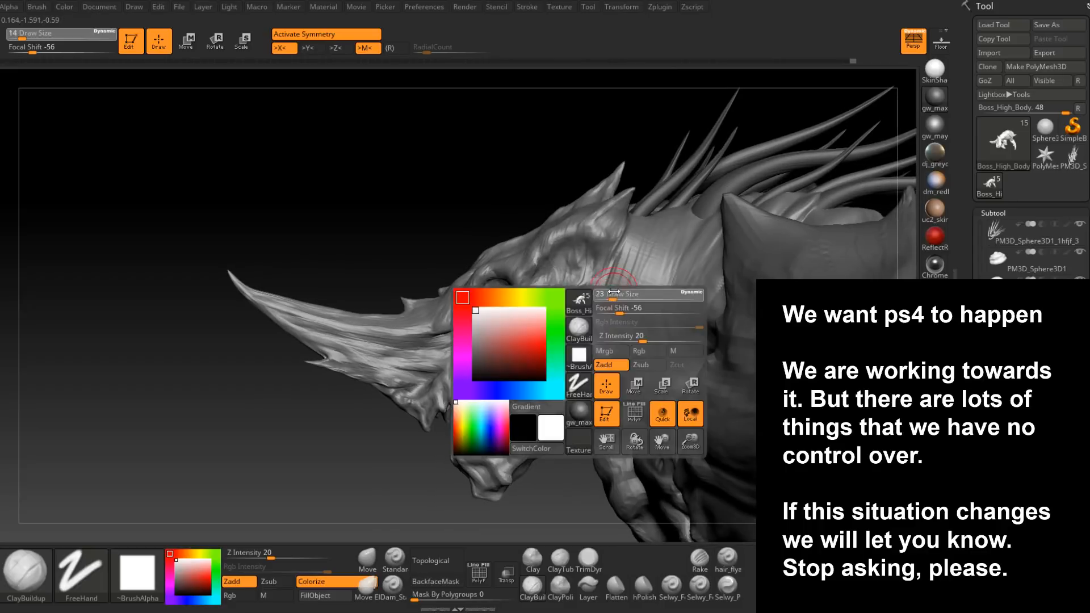
left_click_drag(612, 296, 617, 296)
right_click_drag(615, 245, 655, 206)
mouse_move(615, 261)
right_mouse_down()
mouse_move(653, 227)
mouse_move(636, 244)
mouse_move(630, 289)
mouse_move(601, 299)
right_mouse_up()
key("space")
left_click_drag(601, 299, 605, 298)
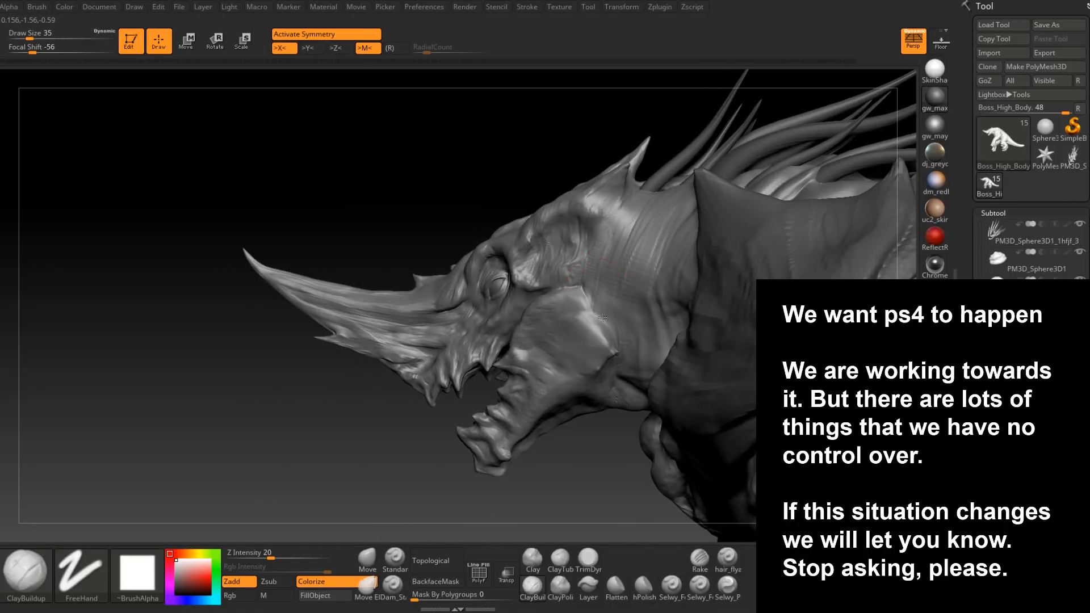
- Sharpen and smooth the rear corner and edge of the jaw muscle, ending at draw size 16
mouse_move(625, 308)
right_mouse_down()
mouse_move(577, 236)
mouse_move(572, 273)
mouse_move(619, 354)
right_mouse_up()
key("space")
left_click_drag(619, 355, 611, 356)
mouse_move(611, 355)
right_mouse_down()
mouse_move(606, 365)
mouse_move(621, 354)
right_mouse_up()
key("space")
left_click_drag(620, 357, 614, 358)
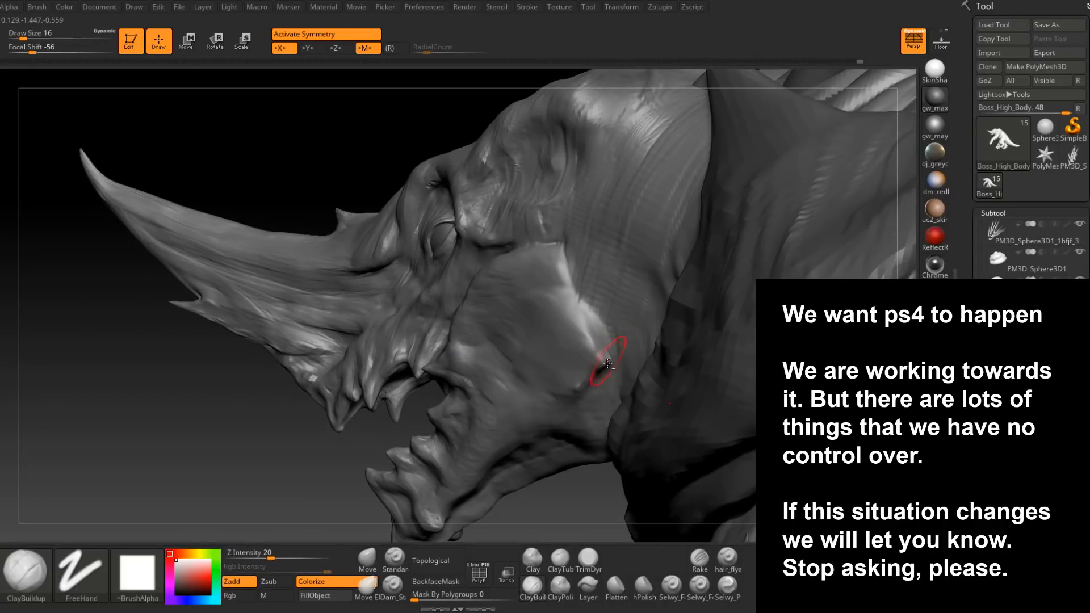
right_click_drag(601, 370, 609, 363)
left_click_drag(608, 359, 606, 352, "shift")
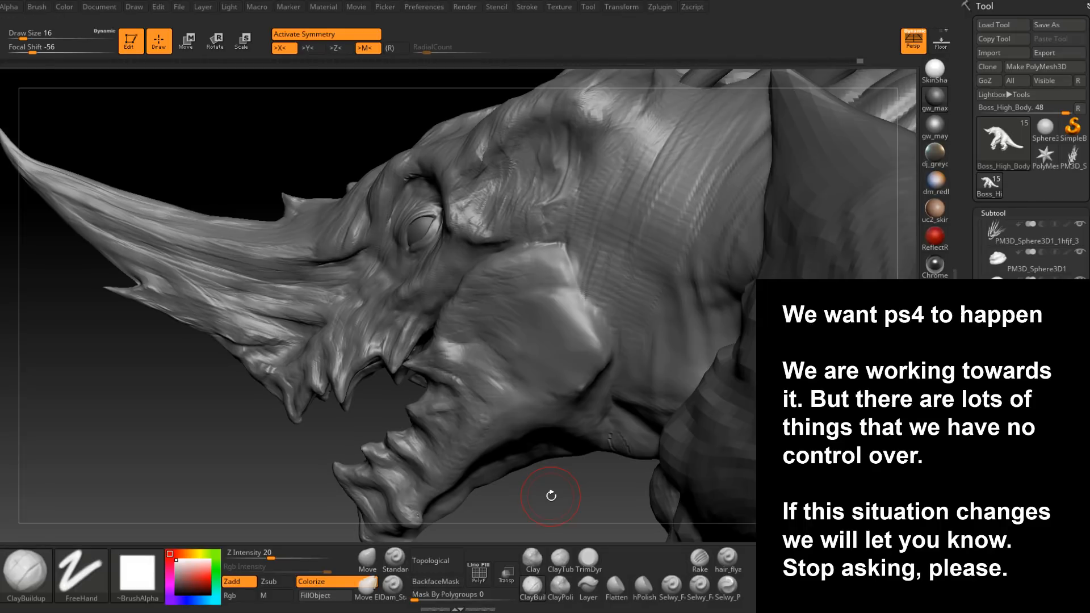
mouse_move(552, 495)
left_mouse_down()
mouse_move(573, 480)
mouse_move(559, 483)
left_mouse_up()
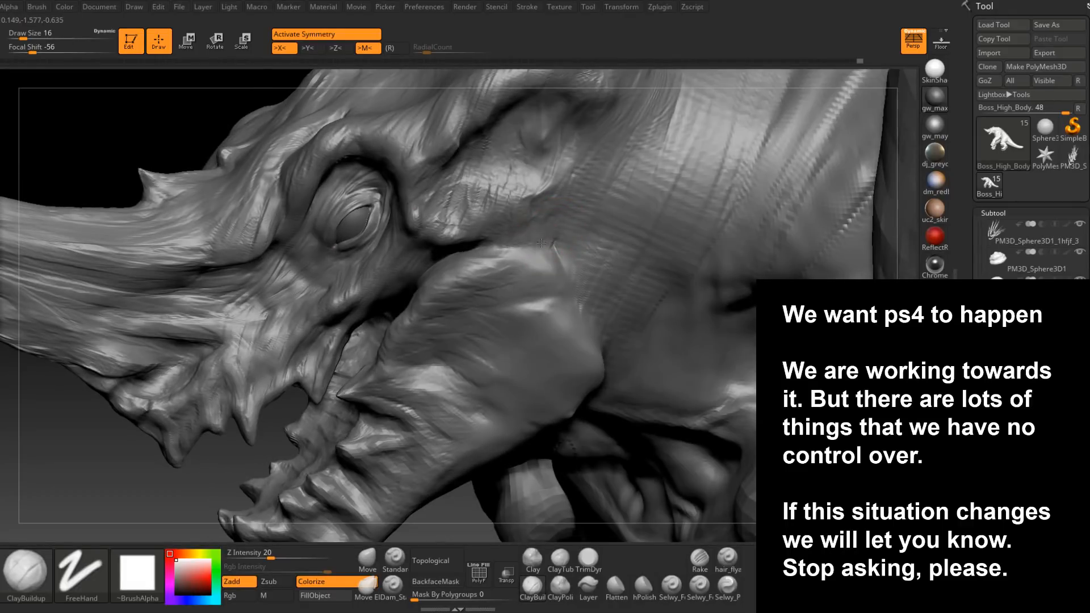
- Sculpt skin folds into the temple hollow behind the eye and above the jaw muscle at draw size 16
left_click_drag(543, 181, 536, 193)
right_click_drag(561, 195, 511, 298, "alt")
mouse_move(495, 290)
left_mouse_down()
mouse_move(517, 247)
mouse_move(484, 255)
mouse_move(507, 238)
left_mouse_up()
mouse_move(509, 242)
right_mouse_down()
mouse_move(533, 254)
mouse_move(514, 264)
right_mouse_up()
mouse_move(486, 261)
left_mouse_down()
mouse_move(477, 245)
mouse_move(462, 257)
left_mouse_up()
mouse_move(464, 257)
right_mouse_down()
mouse_move(514, 277)
mouse_move(495, 265)
mouse_move(484, 292)
right_mouse_up()
left_click_drag(482, 261, 486, 268)
mouse_move(486, 268)
right_mouse_down("ctrl")
mouse_move(504, 289)
mouse_move(448, 296)
mouse_move(445, 306)
right_mouse_up("ctrl")
key("bracketleft")
key("bracketright")
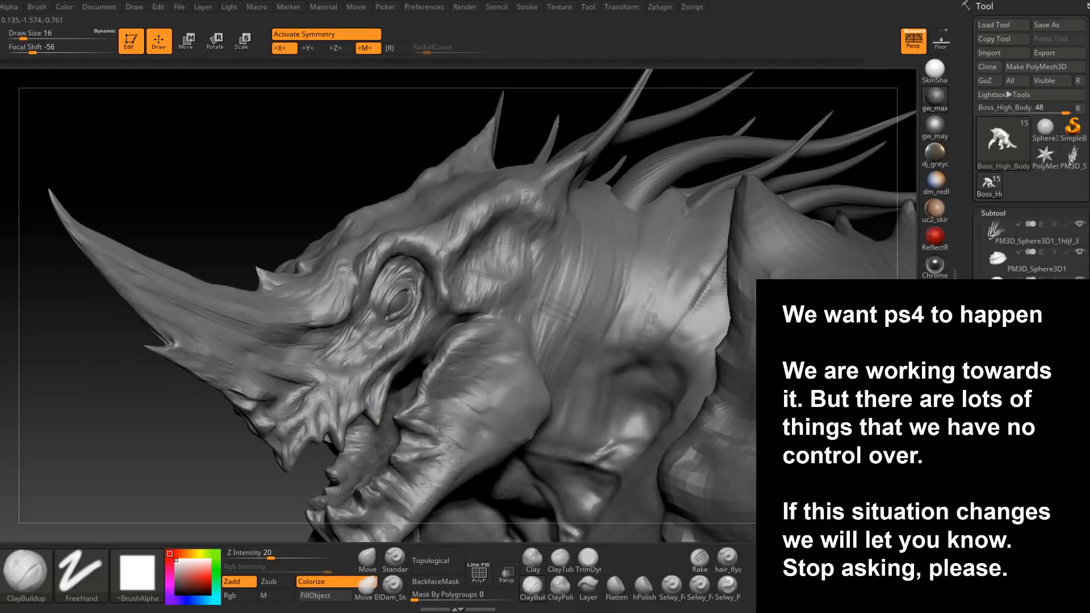
- Detail the skin folds between the eye, temple and jaw muscle, using draw sizes 14 and 9
right_click_drag(439, 279, 443, 289)
key("space")
left_click_drag(443, 291, 440, 292)
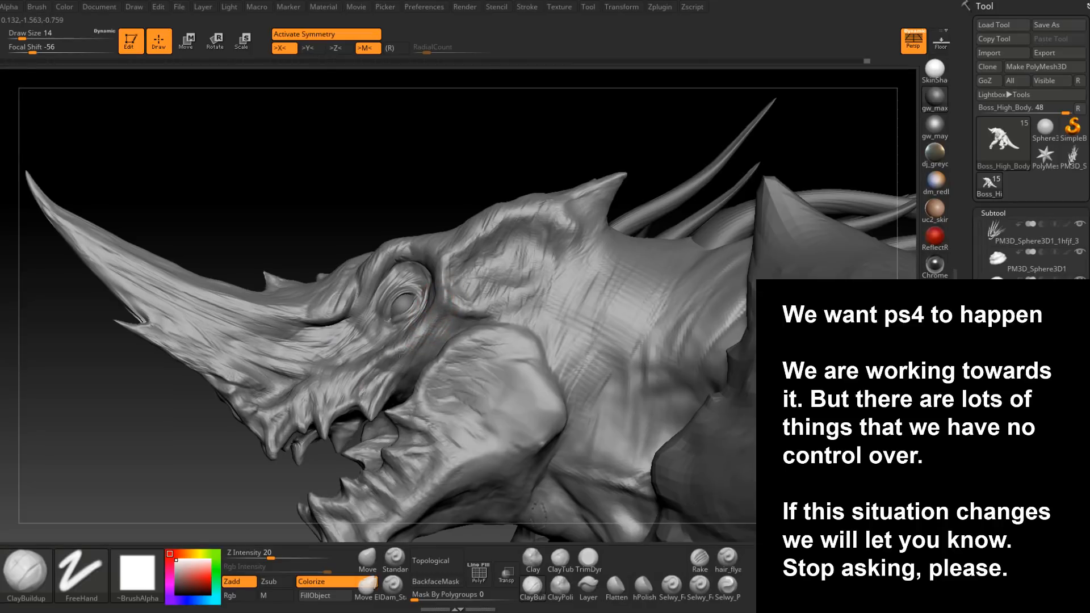
right_click_drag(430, 323, 429, 327)
key("space")
left_click_drag(428, 328, 420, 329)
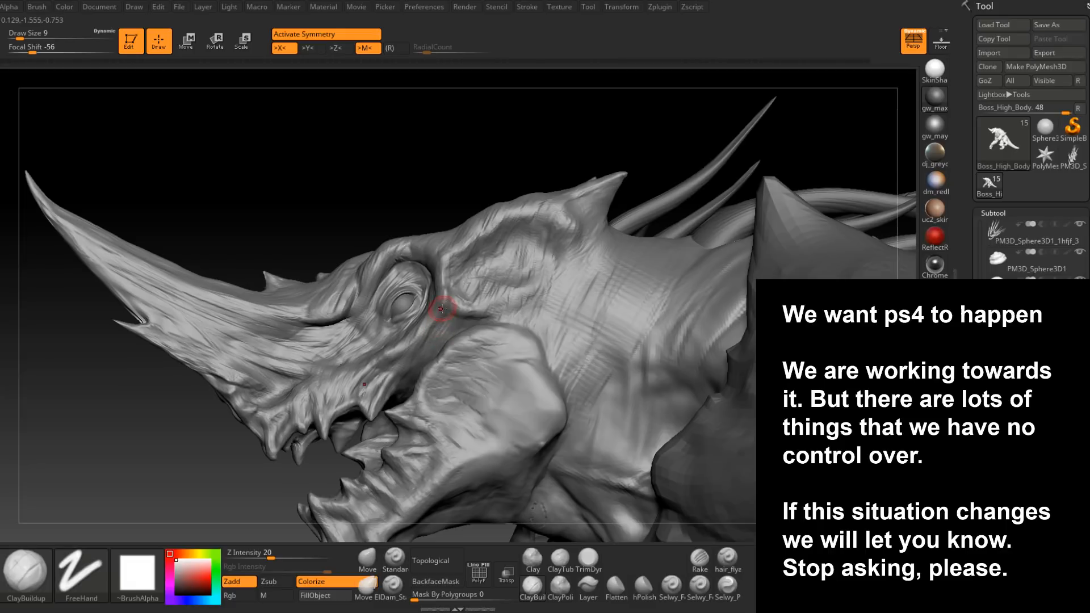
right_click_drag(437, 339, 445, 301)
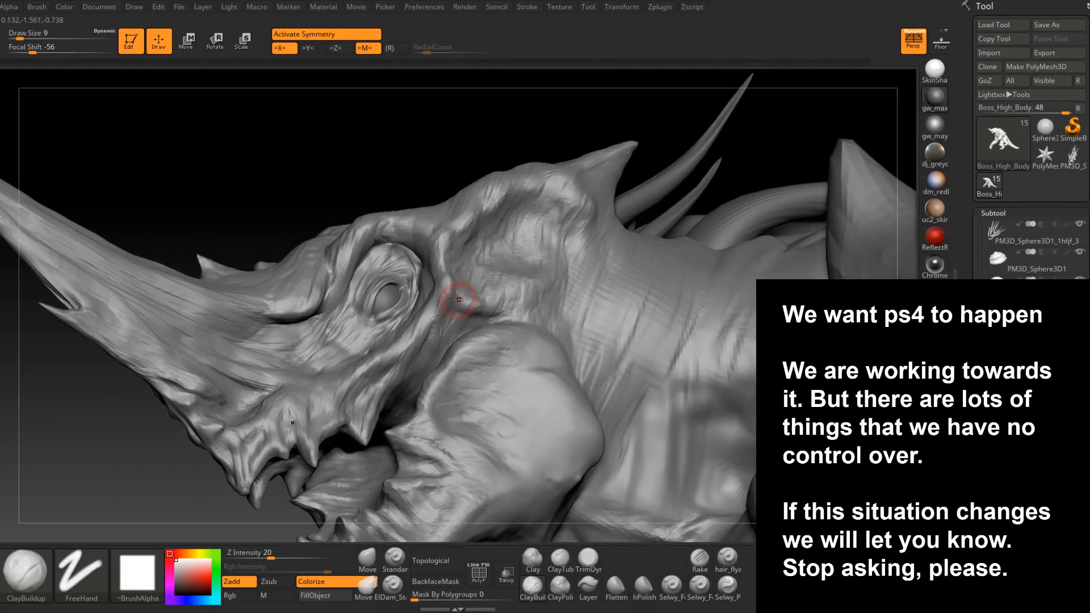
left_click_drag(459, 300, 431, 324)
mouse_move(415, 378)
right_mouse_down()
mouse_move(413, 342)
mouse_move(401, 374)
mouse_move(411, 373)
right_mouse_up()
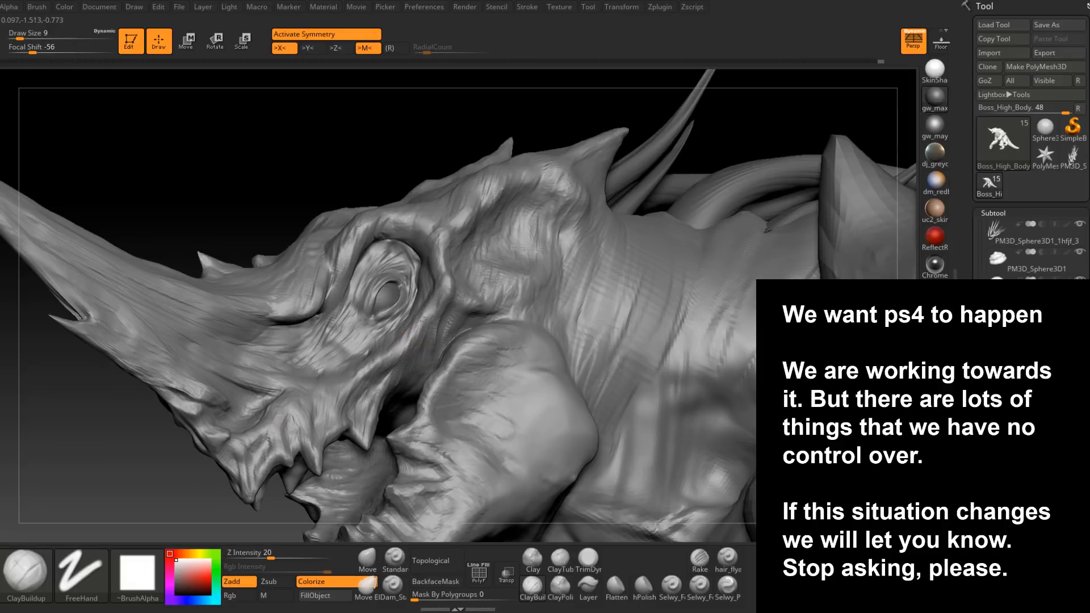
mouse_move(440, 347)
right_mouse_down()
mouse_move(463, 291)
mouse_move(499, 316)
mouse_move(463, 317)
mouse_move(499, 321)
mouse_move(438, 318)
mouse_move(518, 319)
mouse_move(455, 311)
mouse_move(530, 285)
mouse_move(490, 302)
mouse_move(438, 356)
right_mouse_up()
key("ctrl")
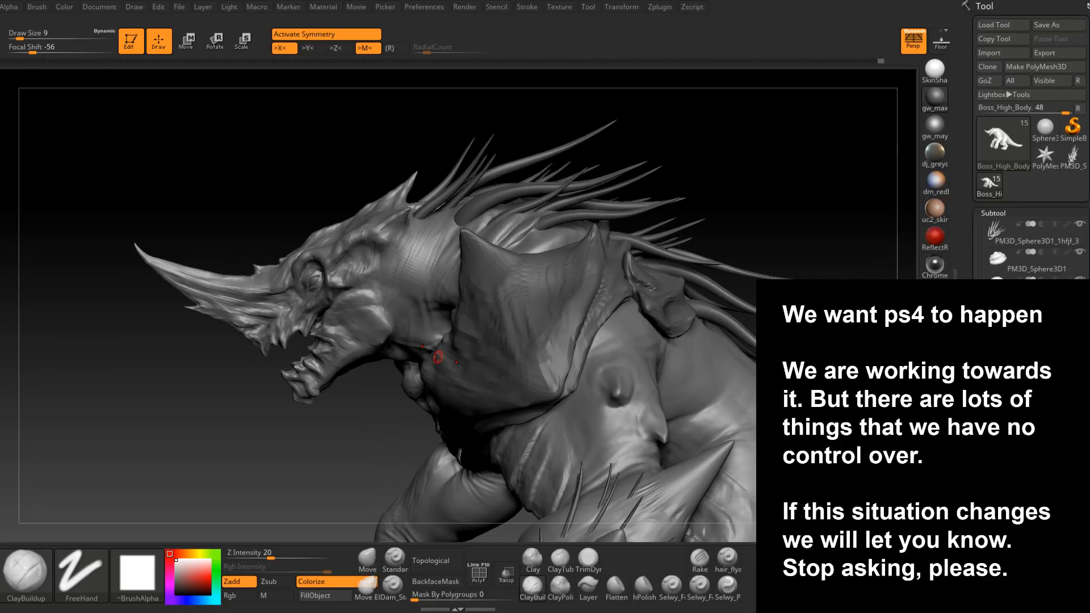
- Refine the grooves between the inner upper-arm plates at draw size 9 and smooth them
right_click_drag(472, 309, 534, 317)
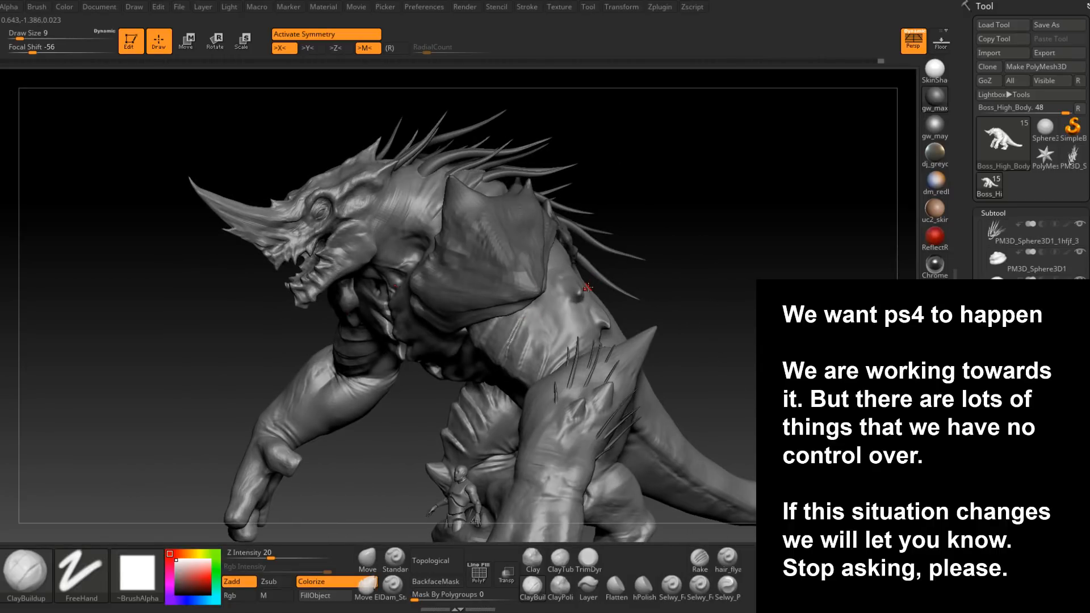
right_click_drag(588, 288, 518, 297)
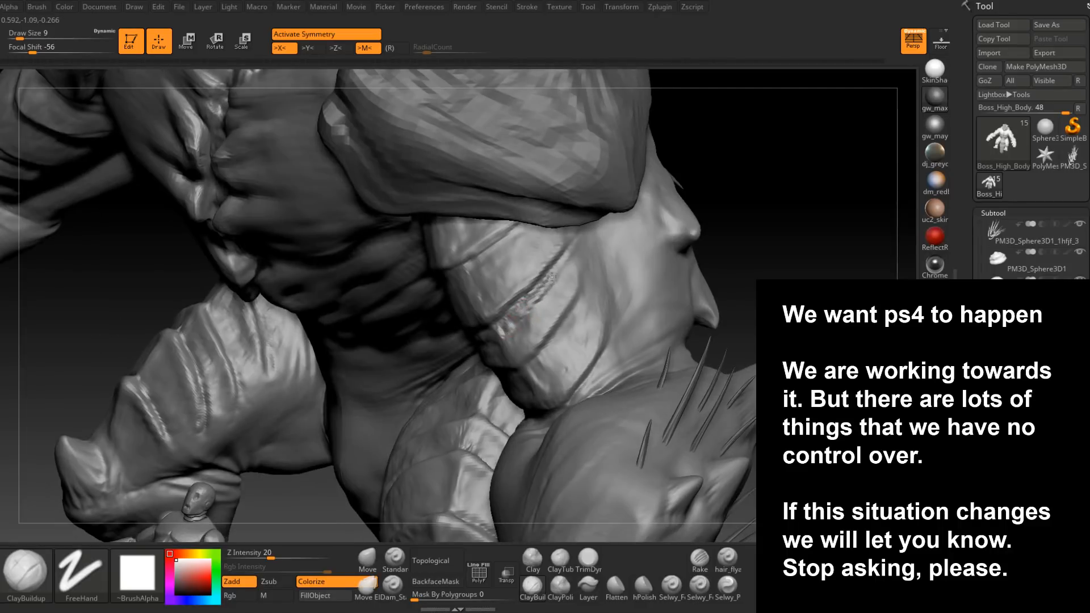
left_click_drag(552, 277, 515, 317)
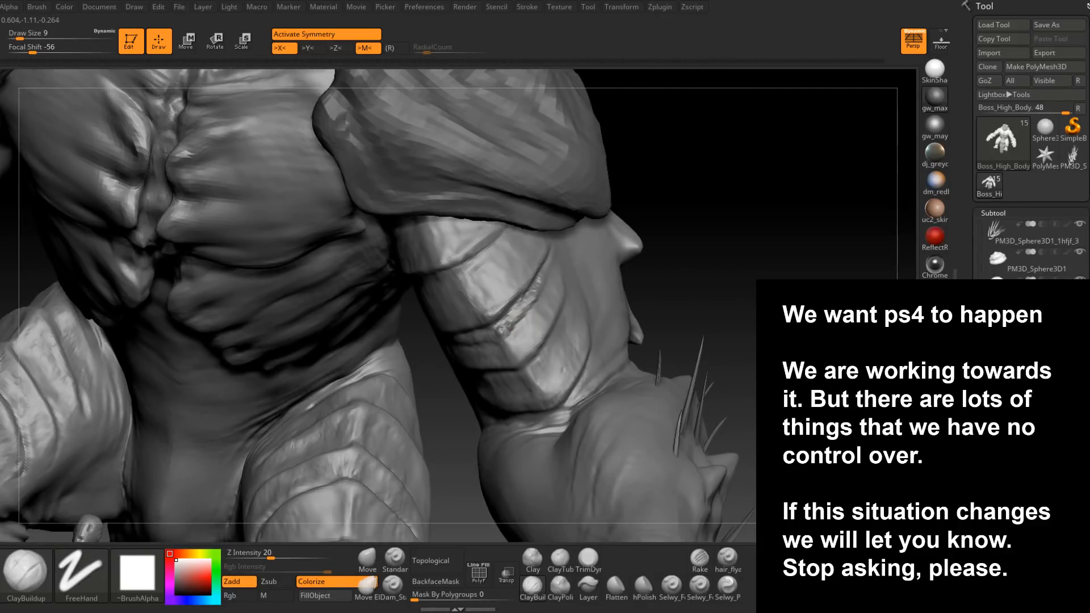
key("shift")
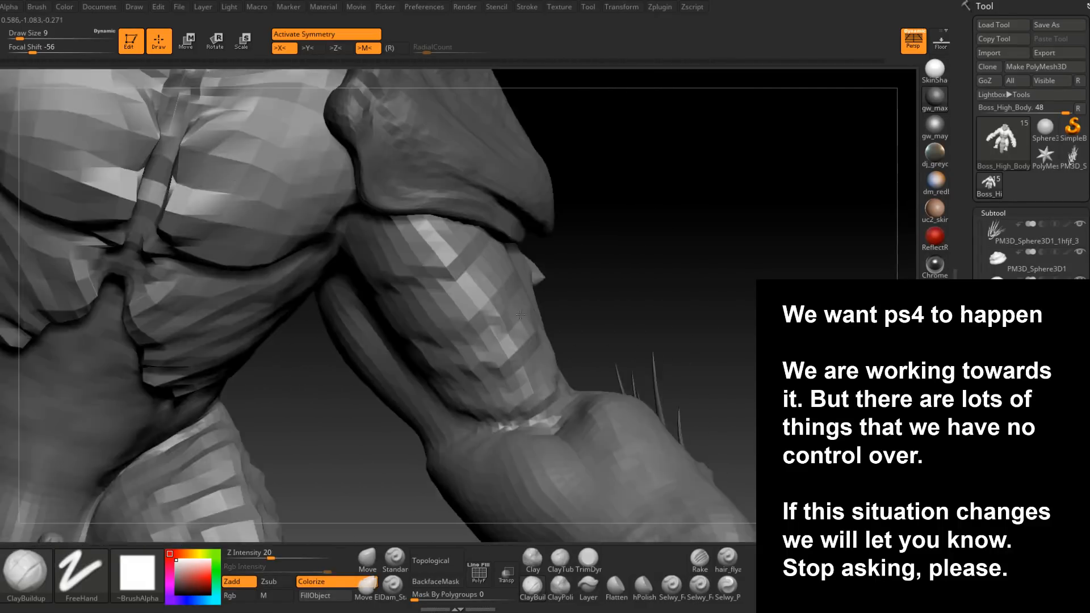
key("shift")
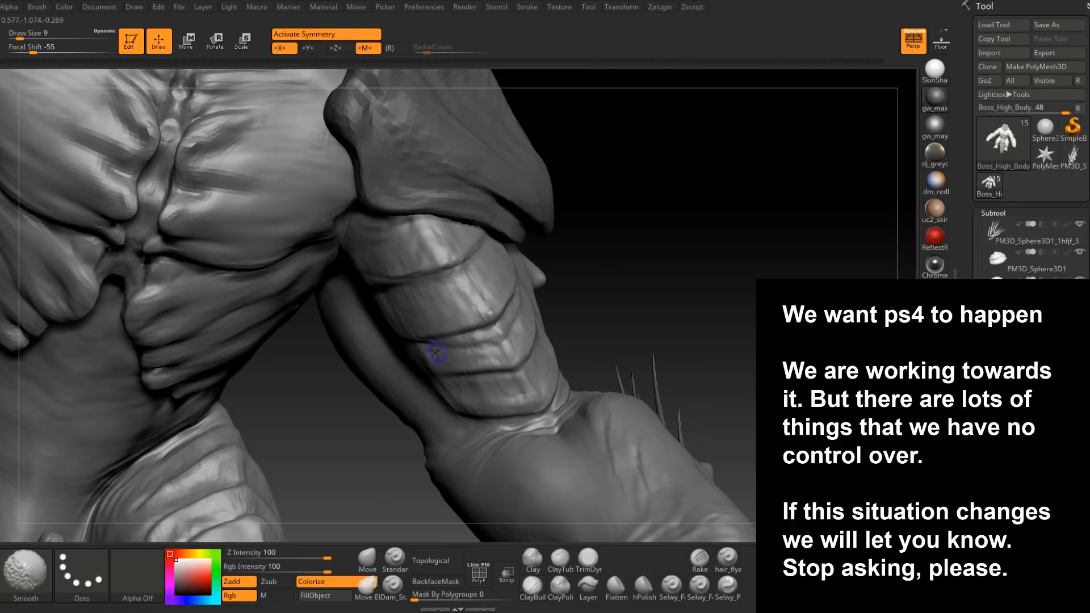
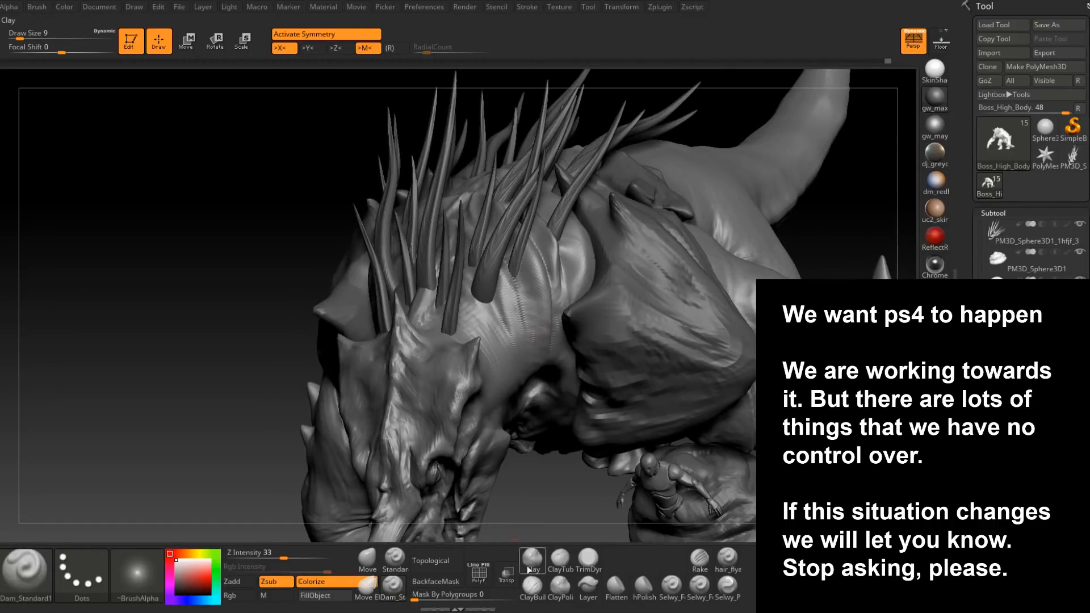
- Switch to the ClayBuildup brush and build up and smooth the side of the neck behind the skull plate, reaching draw size 27
left_click(532, 587)
mouse_move(526, 333)
right_mouse_down()
mouse_move(486, 343)
mouse_move(493, 309)
right_mouse_up()
key("]")
key("]")
mouse_move(496, 323)
left_mouse_down()
mouse_move(490, 353)
mouse_move(461, 340)
mouse_move(446, 382)
left_mouse_up()
right_click_drag(466, 369, 437, 345)
key("space")
left_click_drag(437, 345, 449, 345)
mouse_move(486, 293)
left_mouse_down()
mouse_move(487, 335)
mouse_move(489, 293)
mouse_move(492, 327)
left_mouse_up()
right_click_drag(492, 327, 517, 321)
mouse_move(497, 290)
left_mouse_down()
mouse_move(502, 319)
mouse_move(496, 275)
mouse_move(499, 307)
left_mouse_up()
right_click_drag(498, 311, 483, 311)
mouse_move(488, 309)
left_mouse_down("shift")
mouse_move(506, 311)
mouse_move(488, 281)
mouse_move(463, 318)
mouse_move(474, 341)
left_mouse_up("shift")
right_click_drag(488, 341, 502, 316)
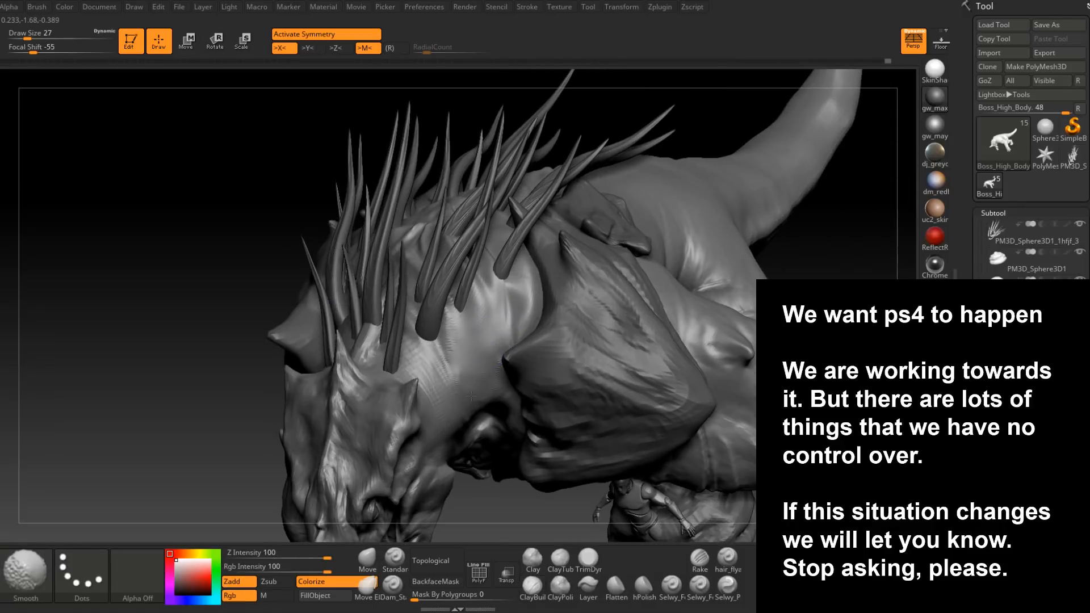
- Add skin detail behind the central crest spike and around the nearest neck spines, using draw sizes 12 and 16
mouse_move(432, 364)
right_mouse_down()
mouse_move(418, 376)
mouse_move(413, 341)
mouse_move(420, 369)
mouse_move(434, 372)
mouse_move(379, 397)
mouse_move(391, 376)
mouse_move(397, 413)
right_mouse_up()
right_click(403, 391)
right_click(384, 400)
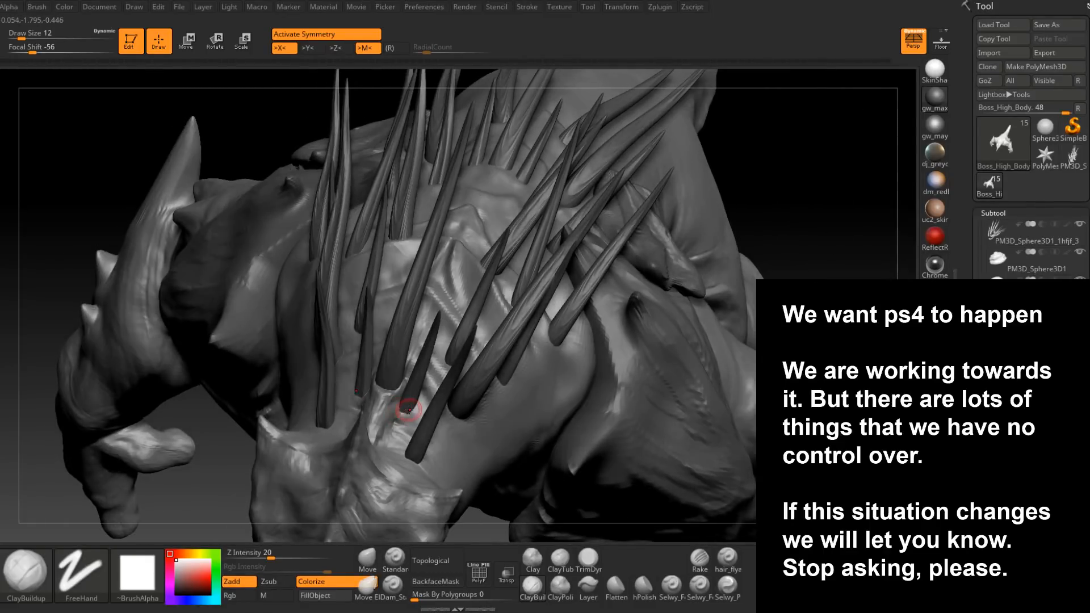
mouse_move(401, 405)
right_mouse_down()
mouse_move(402, 419)
mouse_move(432, 351)
mouse_move(419, 341)
right_mouse_up()
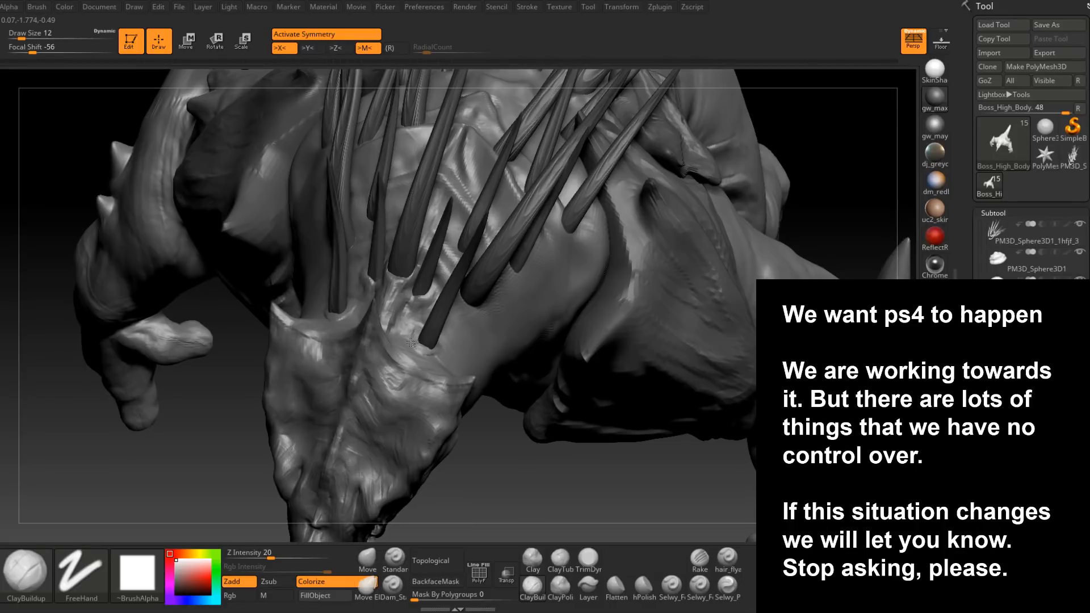
right_click_drag(418, 347, 428, 354)
key("space")
left_click_drag(423, 348, 426, 349)
right_click_drag(425, 353, 449, 375)
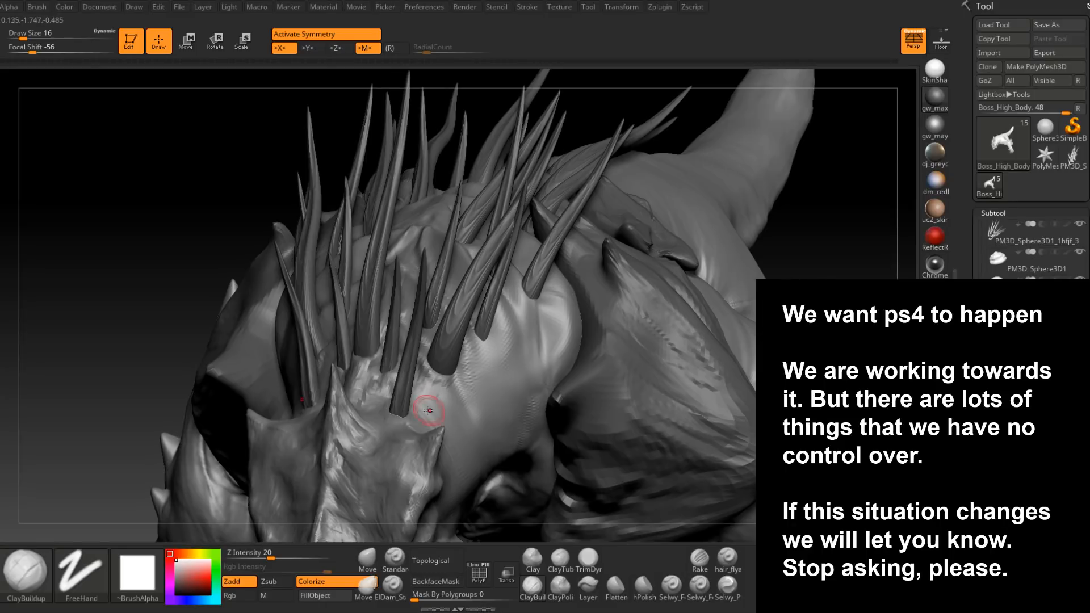
- Build up the skin between the central neck spines at draw size 22, then reduce the draw size to 8
mouse_move(423, 410)
right_mouse_down()
mouse_move(459, 403)
mouse_move(428, 349)
mouse_move(438, 356)
mouse_move(500, 317)
mouse_move(559, 352)
mouse_move(499, 318)
mouse_move(490, 333)
mouse_move(499, 316)
mouse_move(494, 348)
mouse_move(463, 351)
mouse_move(448, 310)
right_mouse_up()
key("space")
left_click_drag(454, 317, 457, 317)
mouse_move(457, 316)
right_mouse_down()
mouse_move(438, 299)
mouse_move(432, 321)
mouse_move(390, 316)
mouse_move(431, 341)
right_mouse_up()
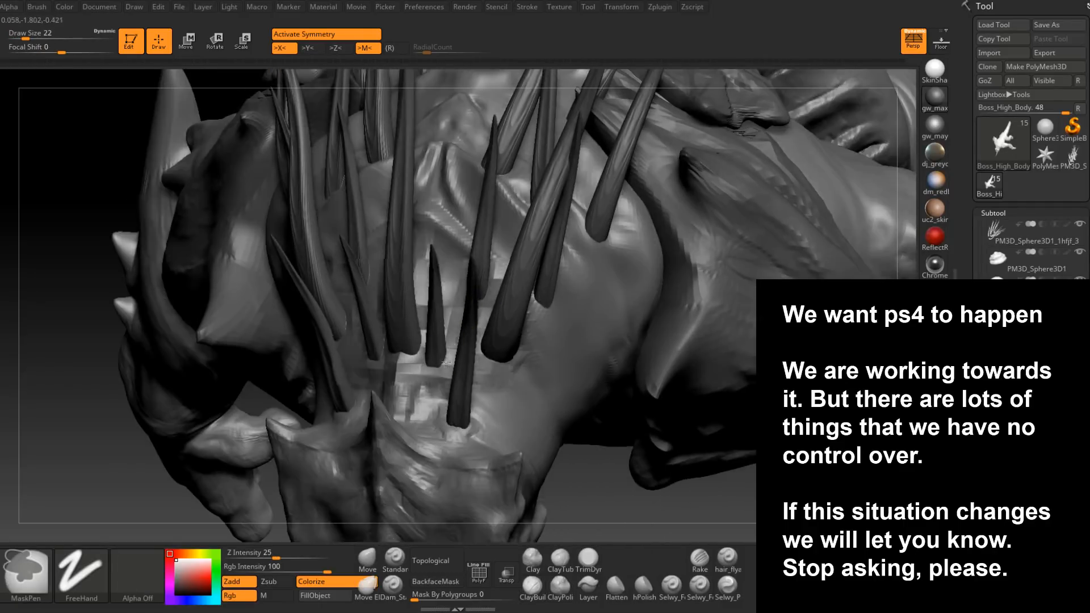
key("space")
left_click_drag(448, 361, 433, 361)
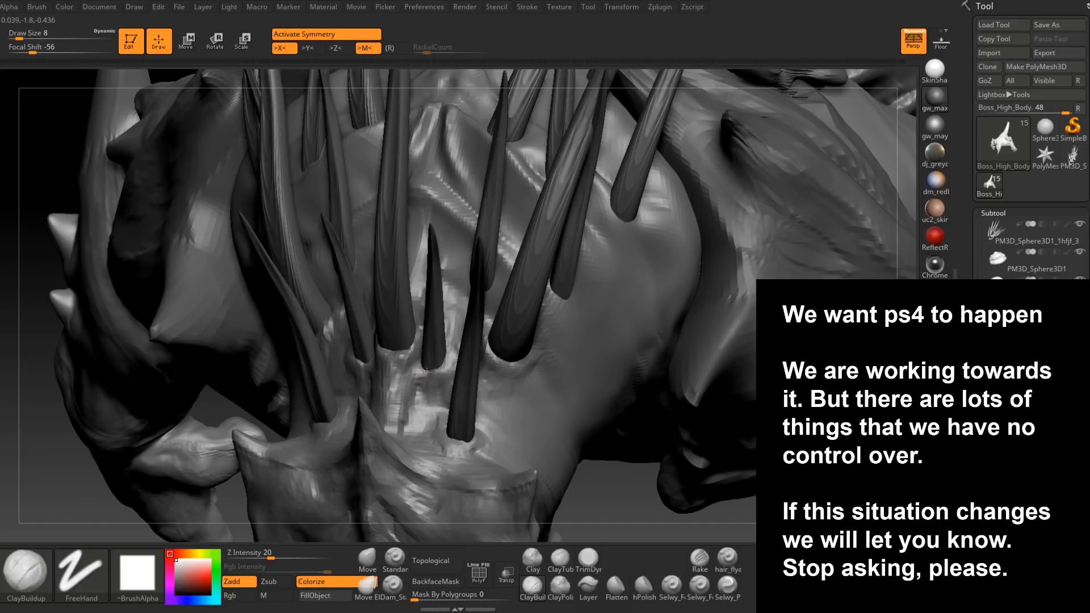
- Sculpt raised skin rims around the bases of the front neck spines, starting at draw size 8
mouse_move(443, 361)
right_mouse_down()
mouse_move(452, 343)
mouse_move(438, 329)
mouse_move(487, 335)
mouse_move(487, 321)
mouse_move(482, 344)
mouse_move(460, 343)
mouse_move(450, 310)
right_mouse_up()
key("space")
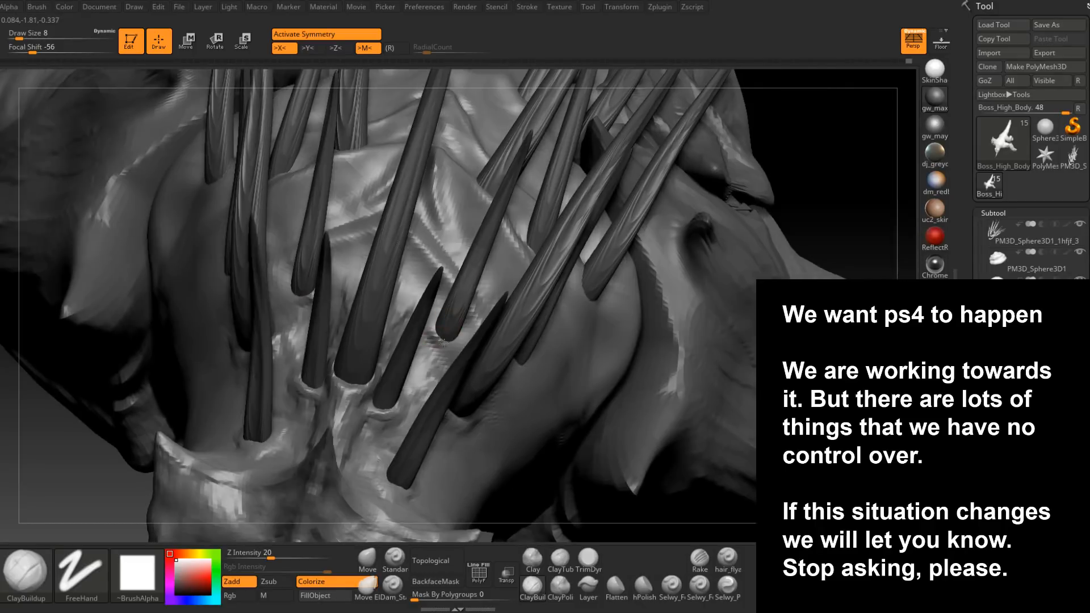
mouse_move(439, 349)
right_mouse_down()
mouse_move(445, 327)
mouse_move(431, 324)
mouse_move(460, 361)
mouse_move(419, 356)
mouse_move(403, 383)
mouse_move(407, 371)
mouse_move(453, 400)
right_mouse_up()
key("]")
key("space")
left_click_drag(453, 383, 449, 384)
right_click_drag(449, 383, 433, 379)
key("space")
left_click_drag(436, 376, 440, 376)
- Detail the skin around the large side spine and its neighbours on the neck, ending at draw size 16
mouse_move(438, 377)
right_mouse_down()
mouse_move(463, 365)
mouse_move(459, 376)
right_mouse_up()
key("space")
left_click_drag(461, 376, 453, 392)
right_click_drag(453, 392, 436, 382)
key("space")
mouse_move(457, 377)
left_mouse_down()
mouse_move(447, 397)
mouse_move(466, 394)
left_mouse_up()
right_click_drag(461, 366, 455, 379)
left_click_drag(444, 377, 463, 390)
right_click_drag(463, 413, 455, 391)
key("space")
left_click_drag(455, 383, 423, 406)
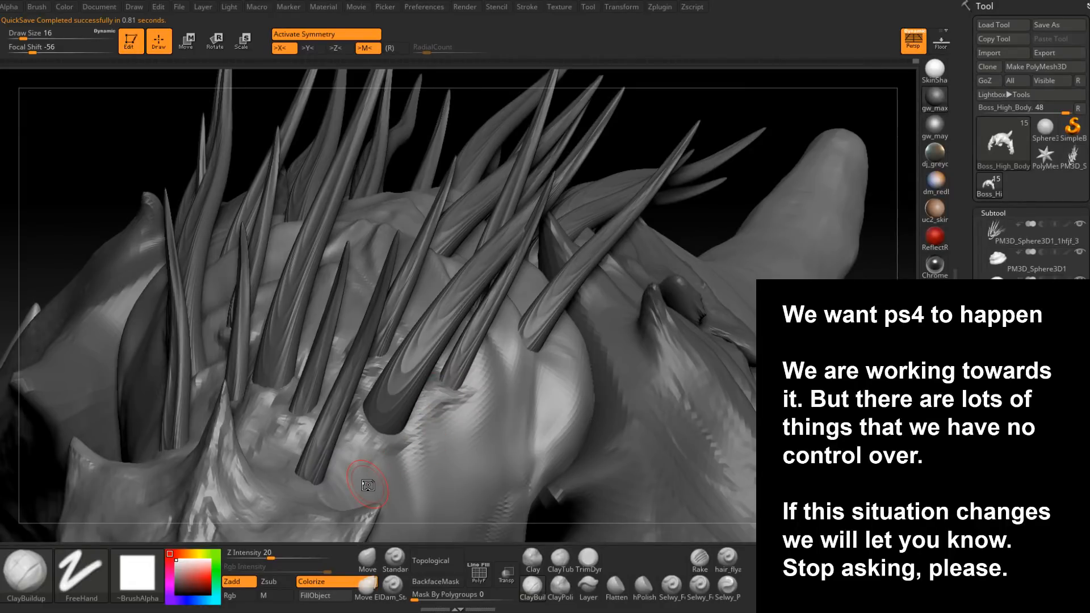
- Add skin ridges below the side spines of the neck at draw size 16 and smooth them
mouse_move(375, 487)
right_mouse_down()
mouse_move(432, 376)
mouse_move(438, 401)
right_mouse_up()
mouse_move(443, 392)
left_mouse_down()
mouse_move(466, 402)
mouse_move(441, 418)
left_mouse_up()
mouse_move(437, 414)
right_mouse_down("ctrl")
mouse_move(430, 393)
mouse_move(428, 410)
right_mouse_up("ctrl")
key("shift")
left_click_drag(427, 417, 434, 417, "shift")
right_click_drag(435, 417, 433, 386)
left_click_drag(433, 390, 433, 409, "shift")
mouse_move(433, 413)
right_mouse_down()
mouse_move(426, 377)
mouse_move(435, 361)
mouse_move(412, 384)
mouse_move(442, 405)
mouse_move(423, 393)
mouse_move(426, 360)
mouse_move(418, 399)
mouse_move(426, 366)
right_mouse_up()
right_click_drag(424, 300, 412, 341)
- Sculpt skin detail around the base of the outermost neck spine, ending at draw size 13
key("space")
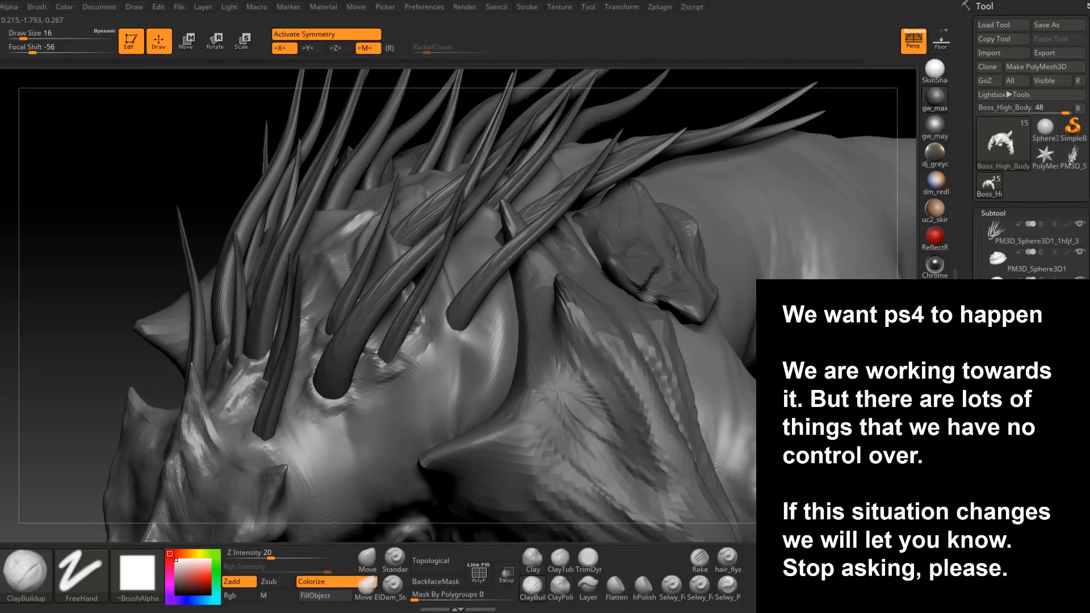
mouse_move(423, 349)
right_mouse_down()
mouse_move(428, 335)
mouse_move(415, 338)
mouse_move(423, 359)
mouse_move(438, 355)
right_mouse_up()
key("space")
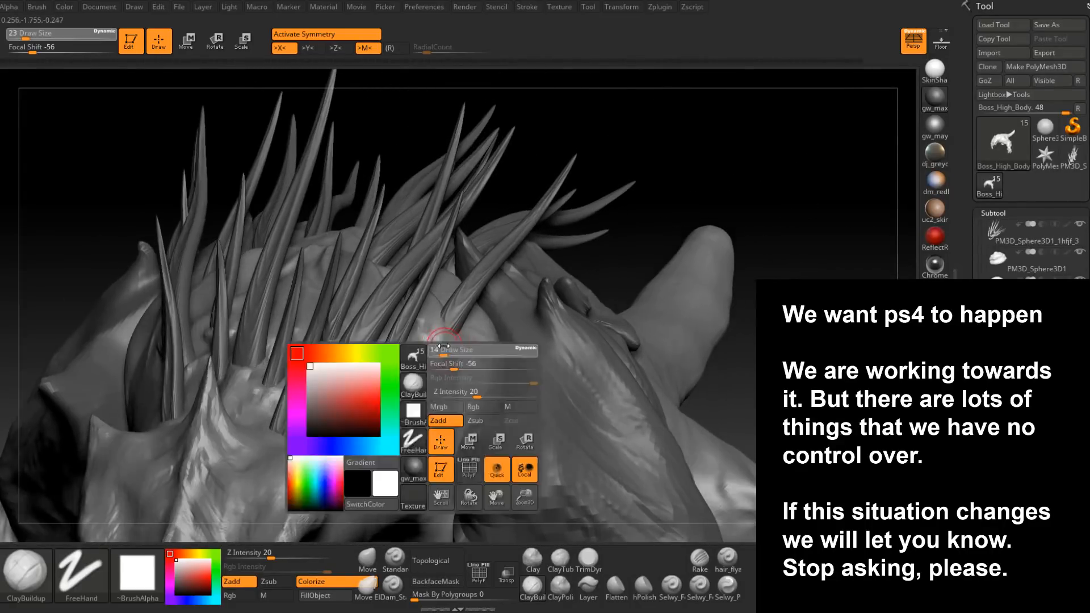
left_click_drag(443, 346, 442, 345)
right_click_drag(443, 347, 463, 343)
mouse_move(467, 336)
left_mouse_down()
mouse_move(447, 335)
mouse_move(436, 320)
left_mouse_up()
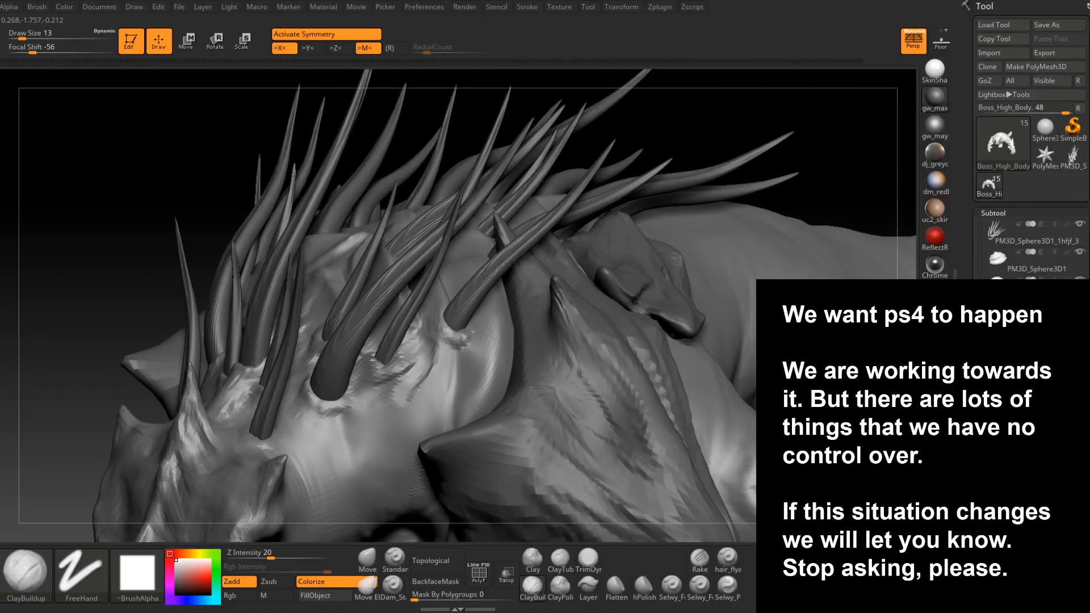
- Extend the skin ridges down the side of the neck below the outer spines, enlarging the brush to draw size 22
right_click_drag(430, 362, 434, 349)
key("space")
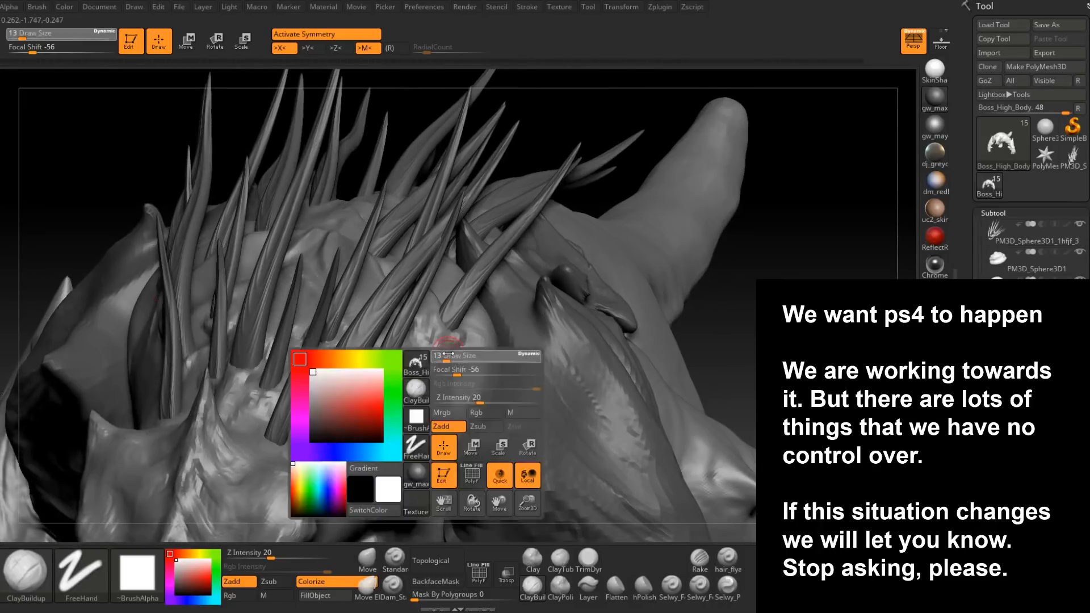
left_click_drag(435, 344, 448, 344)
left_click_drag(426, 383, 441, 370)
right_click_drag(441, 380, 450, 366)
key("space")
mouse_move(446, 343)
left_mouse_down()
mouse_move(460, 348)
mouse_move(452, 404)
left_mouse_up()
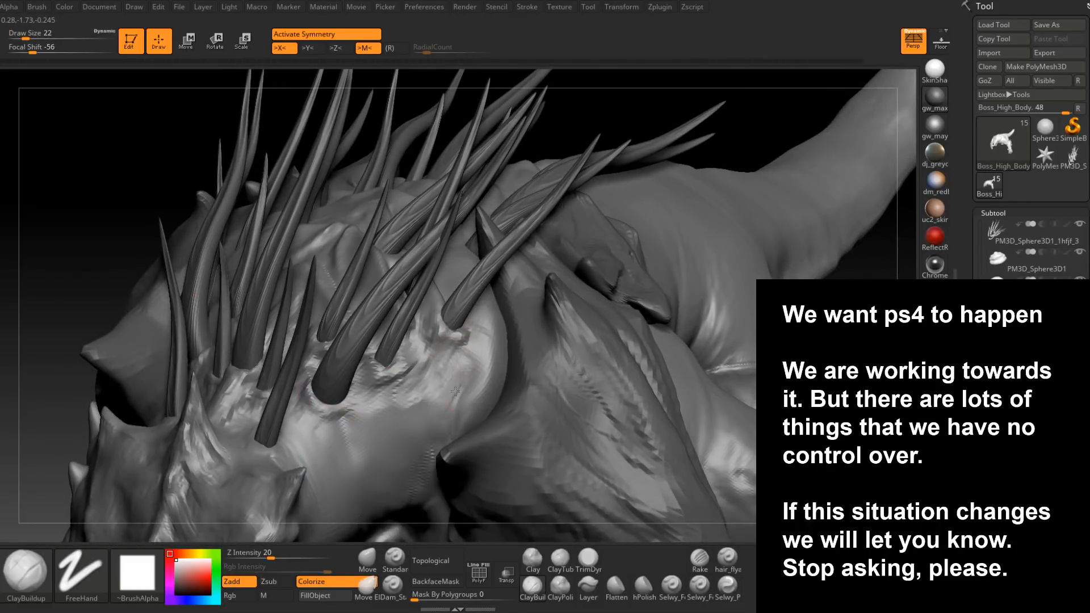
- Build up the neck skin below the outer side spines at draw size 31
right_click_drag(450, 393, 475, 377)
key("space")
left_click_drag(476, 369, 481, 368)
mouse_move(481, 369)
right_mouse_down()
mouse_move(461, 400)
mouse_move(438, 352)
mouse_move(389, 390)
mouse_move(433, 385)
right_mouse_up()
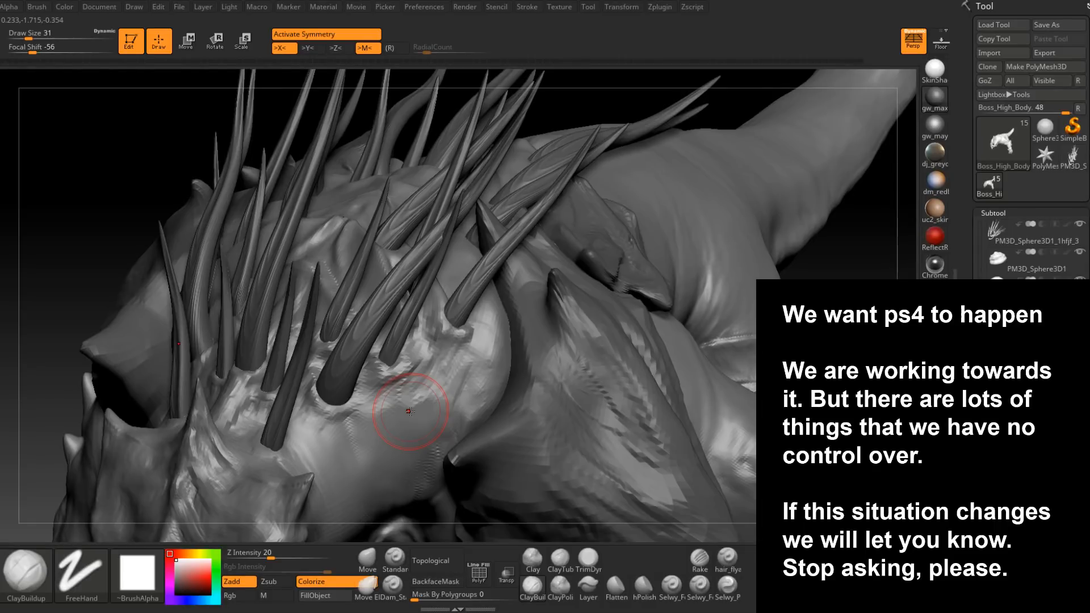
- Refine the skin rim at the base of the outermost side spine at draw size 12
mouse_move(410, 411)
right_mouse_down()
mouse_move(466, 337)
mouse_move(446, 367)
mouse_move(447, 405)
mouse_move(451, 394)
right_mouse_up()
key("space")
left_click_drag(451, 395, 433, 373)
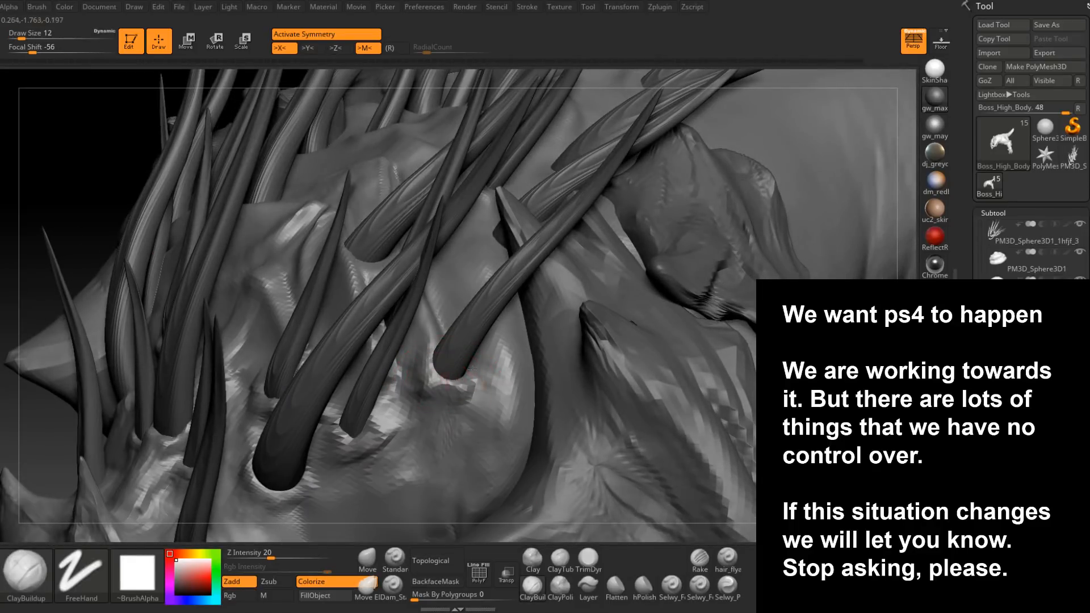
- Sculpt skin detail above the outermost side spine and between its neighbours at draw size 16
right_click_drag(473, 370, 415, 414)
right_click_drag(428, 374, 435, 396)
key("space")
left_click_drag(435, 396, 440, 396)
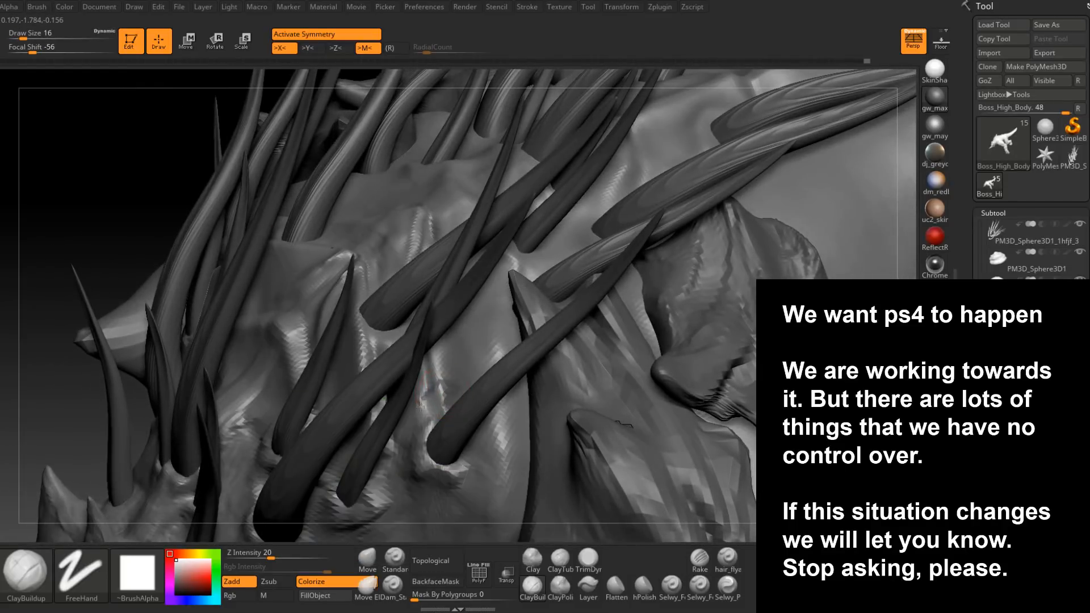
mouse_move(428, 373)
right_mouse_down()
mouse_move(416, 402)
mouse_move(443, 394)
mouse_move(451, 403)
mouse_move(456, 383)
mouse_move(428, 377)
mouse_move(442, 391)
mouse_move(429, 339)
mouse_move(432, 367)
mouse_move(446, 374)
mouse_move(430, 379)
mouse_move(437, 391)
mouse_move(450, 378)
mouse_move(433, 364)
right_mouse_up()
key("space")
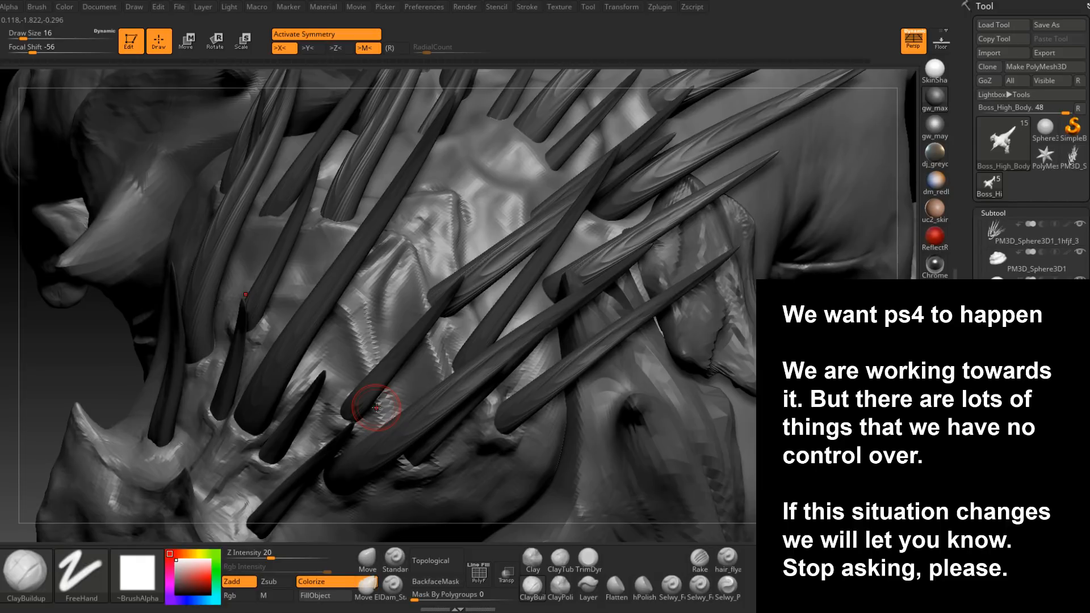
- Sculpt ridges in the gap between the large side spine and the spines above it at draw size 16
right_click_drag(365, 340, 433, 358)
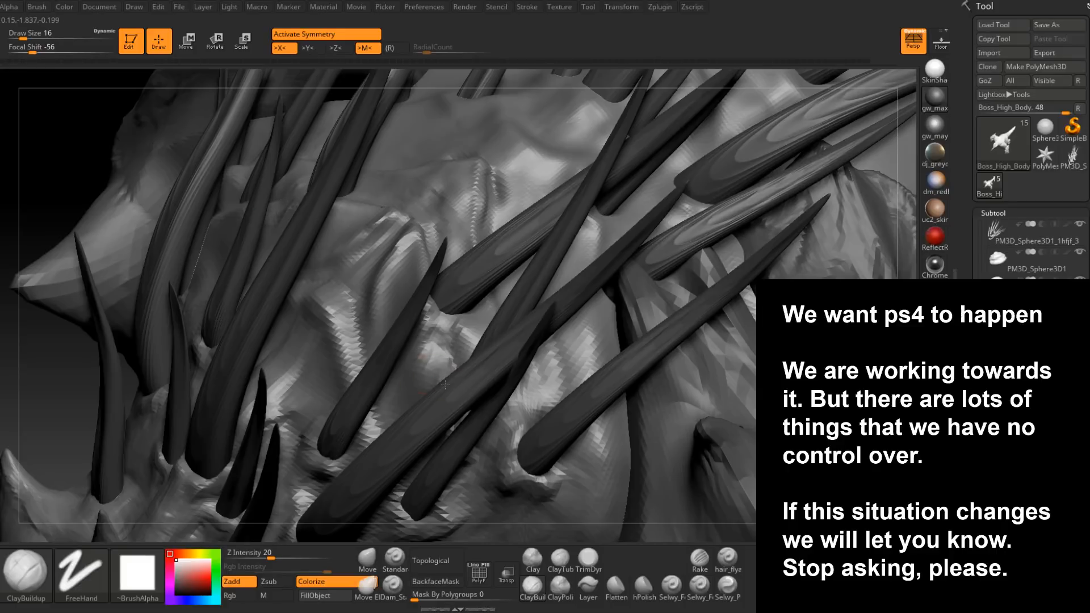
right_click_drag(434, 369, 438, 378)
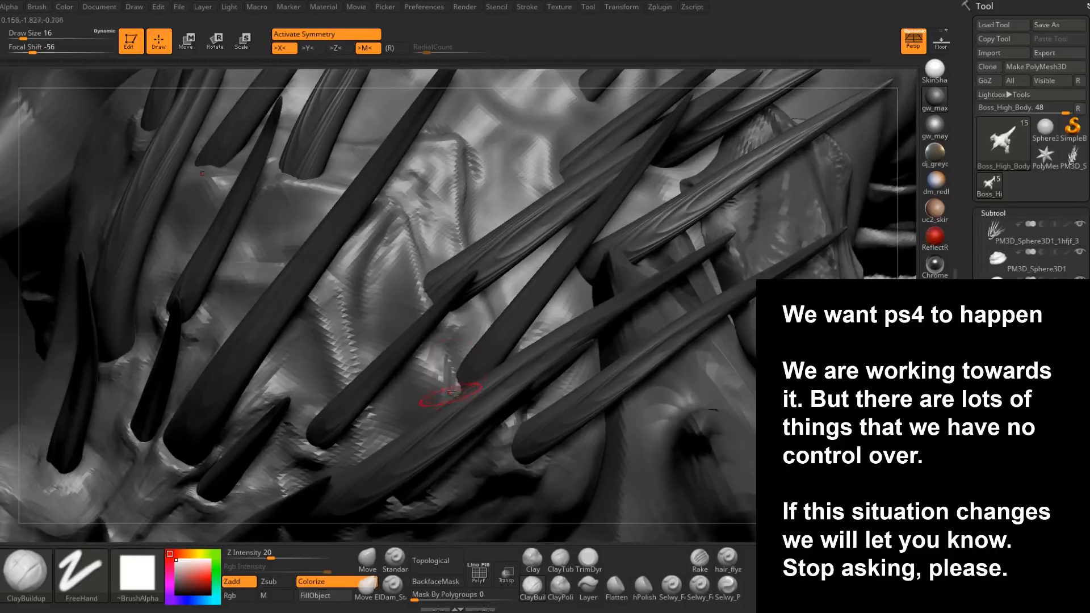
right_click_drag(438, 378, 442, 392)
mouse_move(443, 392)
left_mouse_down()
mouse_move(447, 402)
mouse_move(456, 371)
mouse_move(444, 369)
mouse_move(458, 392)
left_mouse_up()
mouse_move(458, 392)
right_mouse_down()
mouse_move(475, 414)
mouse_move(474, 389)
mouse_move(474, 429)
mouse_move(477, 418)
mouse_move(457, 430)
mouse_move(461, 409)
right_mouse_up()
mouse_move(454, 400)
left_mouse_down()
mouse_move(443, 420)
mouse_move(414, 416)
left_mouse_up()
right_click_drag(415, 416, 423, 420)
left_click_drag(423, 420, 427, 426)
- Resize the brush and extend the skin folds along the gap between the side spines
right_click_drag(427, 426, 429, 377)
mouse_move(429, 377)
left_mouse_down()
mouse_move(431, 392)
mouse_move(434, 369)
left_mouse_up()
mouse_move(434, 369)
right_mouse_down()
mouse_move(425, 392)
mouse_move(432, 363)
right_mouse_up()
key("space")
left_click(432, 362)
left_click_drag(433, 361, 416, 421)
- Refine the skin at the base of the upper side spine with the brush at draw size 13
mouse_move(416, 422)
right_mouse_down()
mouse_move(429, 363)
mouse_move(415, 358)
right_mouse_up()
left_click_drag(402, 392, 406, 343)
mouse_move(411, 364)
right_mouse_down()
mouse_move(433, 361)
mouse_move(434, 318)
mouse_move(422, 304)
right_mouse_up()
key("space")
left_click(433, 354)
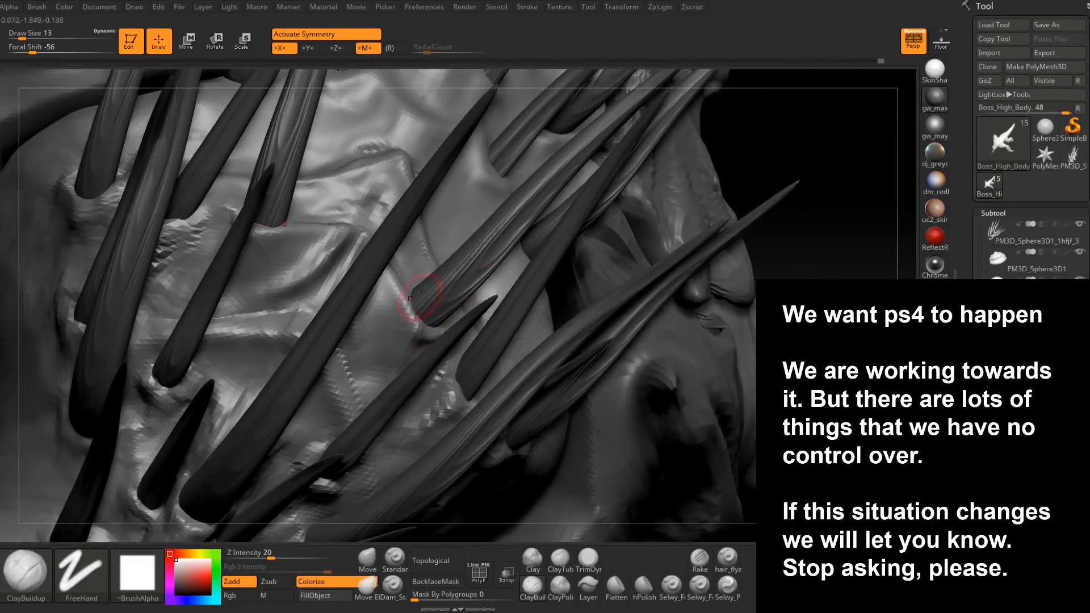
left_click_drag(409, 313, 398, 296)
- Build up the skin fold running to the base of the upper side spine at draw size 22
right_click_drag(407, 318, 413, 314)
key("space")
left_click(416, 314)
left_click_drag(393, 287, 421, 327)
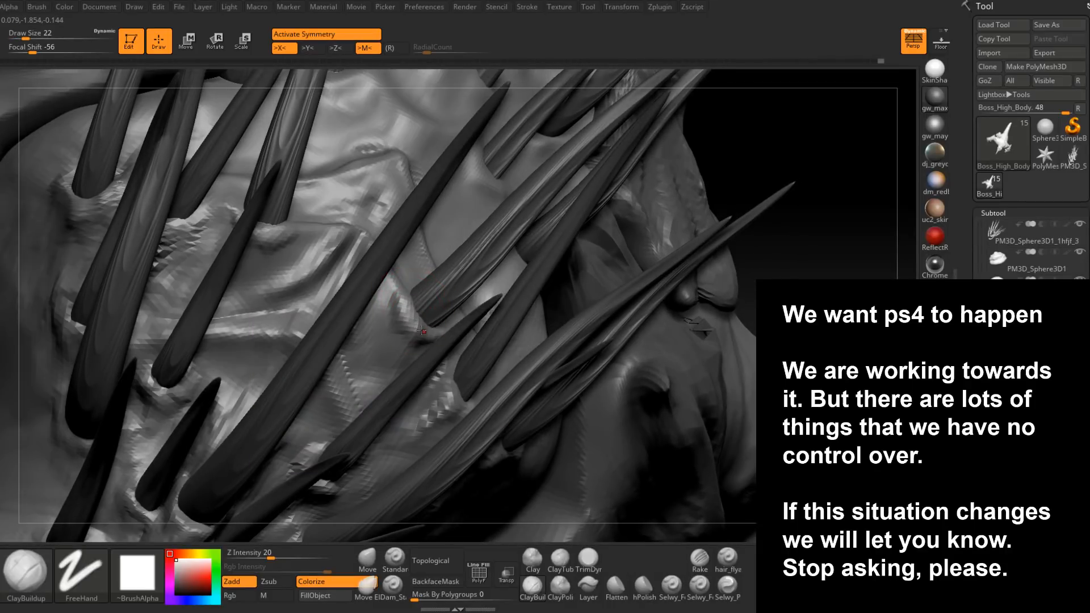
- Reduce the brush to draw size 16 and smooth the skin beneath the upper side spine
right_click_drag(423, 330, 411, 336)
key("space")
left_click(408, 295)
mouse_move(401, 296)
left_mouse_down()
mouse_move(410, 336)
mouse_move(381, 370)
mouse_move(392, 362)
left_mouse_up()
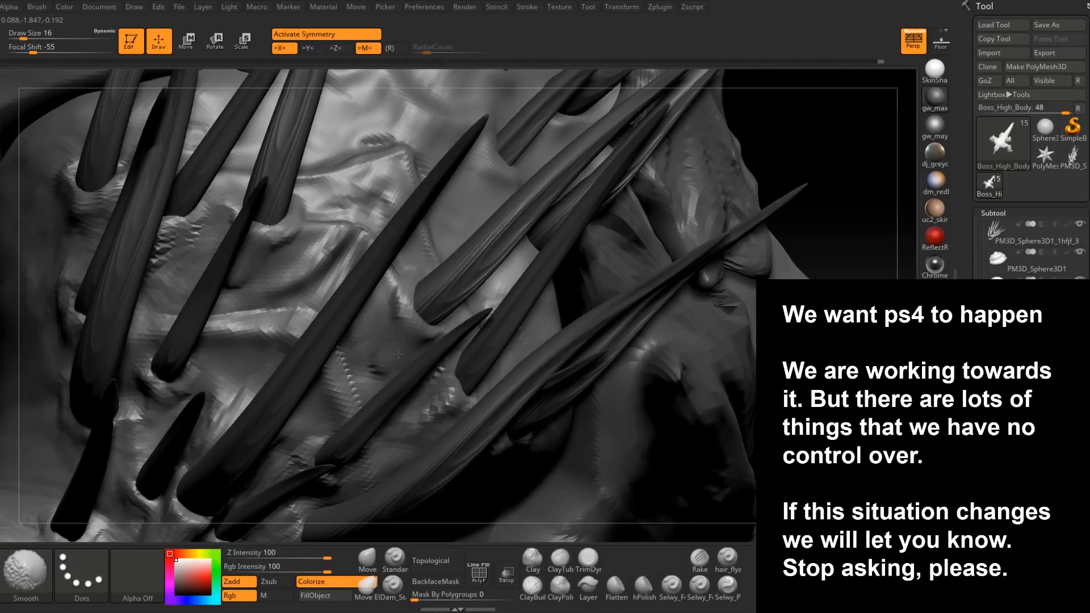
- Sculpt the fold beside the upper side spine with ClayBuildup at draw size 16 and smooth it
right_click_drag(399, 336, 414, 327)
mouse_move(410, 319)
left_mouse_down()
mouse_move(386, 358)
mouse_move(394, 317)
left_mouse_up()
right_click_drag(394, 316, 377, 305)
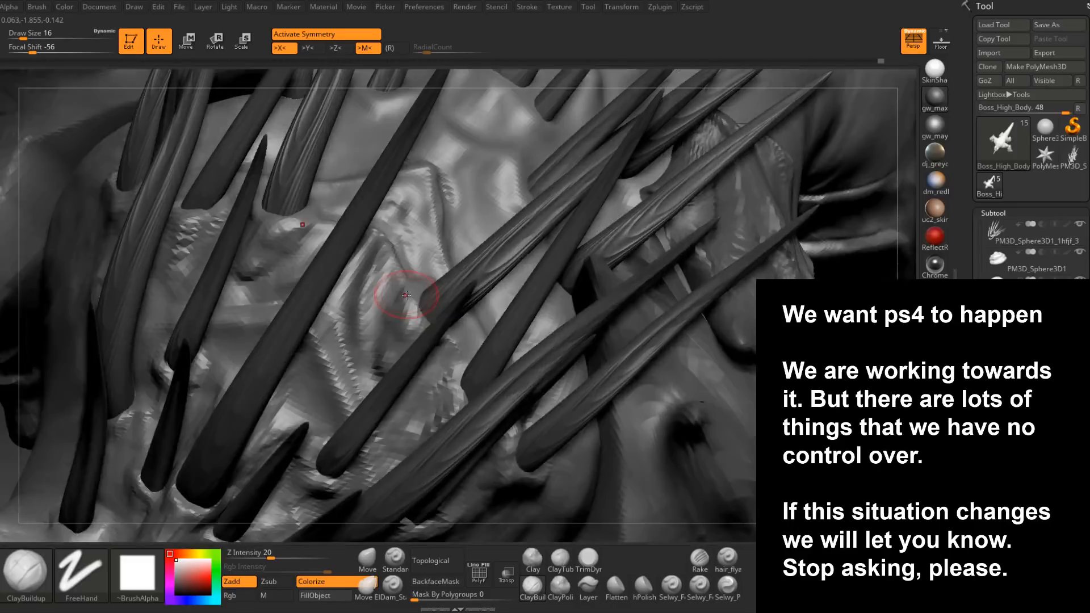
left_click_drag(378, 304, 391, 277)
mouse_move(391, 277)
right_mouse_down()
mouse_move(404, 258)
mouse_move(392, 241)
right_mouse_up()
left_click_drag(392, 241, 357, 332)
mouse_move(386, 278)
left_mouse_down("shift")
mouse_move(345, 235)
mouse_move(386, 250)
left_mouse_up("shift")
- Extend the skin ridges toward the inner neck spines with a resized brush, ending at draw size 25
right_click_drag(393, 268, 336, 319)
key("s")
mouse_move(333, 317)
left_mouse_down()
mouse_move(325, 319)
mouse_move(347, 360)
left_mouse_up()
mouse_move(348, 360)
right_mouse_down()
mouse_move(367, 378)
mouse_move(355, 363)
right_mouse_up()
key("s")
left_click_drag(355, 363, 311, 341)
mouse_move(311, 341)
right_mouse_down()
mouse_move(321, 326)
mouse_move(318, 341)
right_mouse_up()
key("shift")
- Detail the skin around the front spine bases behind the head plate, ending at draw size 18
mouse_move(360, 377)
right_mouse_down()
mouse_move(388, 317)
mouse_move(389, 329)
mouse_move(382, 306)
mouse_move(395, 333)
mouse_move(396, 310)
mouse_move(412, 297)
right_mouse_up()
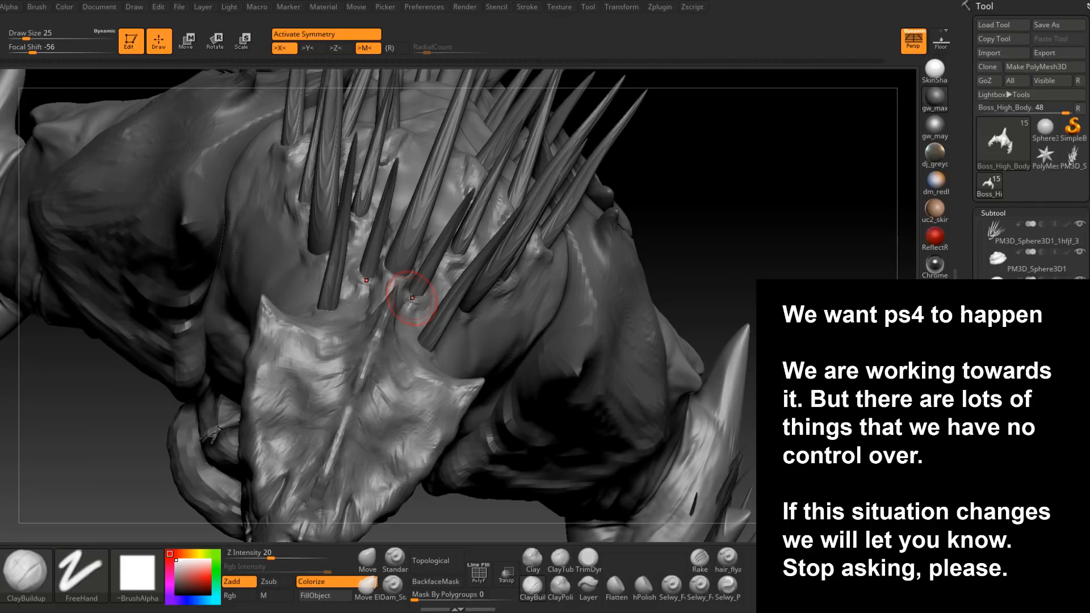
mouse_move(412, 297)
left_mouse_down()
mouse_move(426, 285)
mouse_move(451, 312)
mouse_move(402, 337)
left_mouse_up()
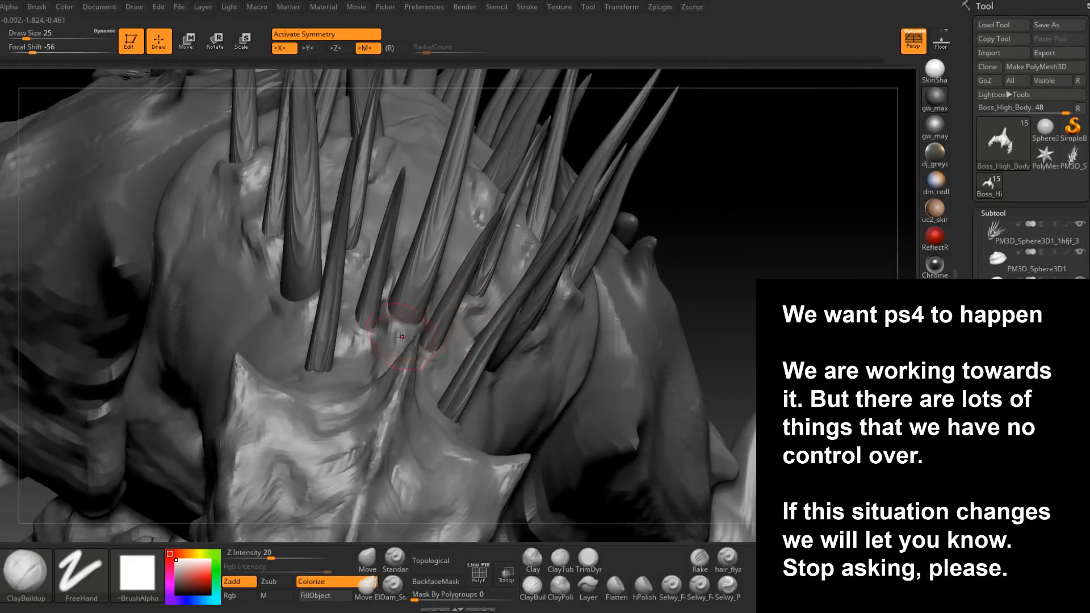
mouse_move(402, 337)
right_mouse_down()
mouse_move(397, 346)
mouse_move(434, 377)
right_mouse_up()
key("space")
left_click_drag(449, 382, 442, 382)
mouse_move(438, 386)
right_mouse_down()
mouse_move(431, 398)
mouse_move(421, 365)
mouse_move(417, 391)
mouse_move(376, 371)
right_mouse_up()
key("bracketright")
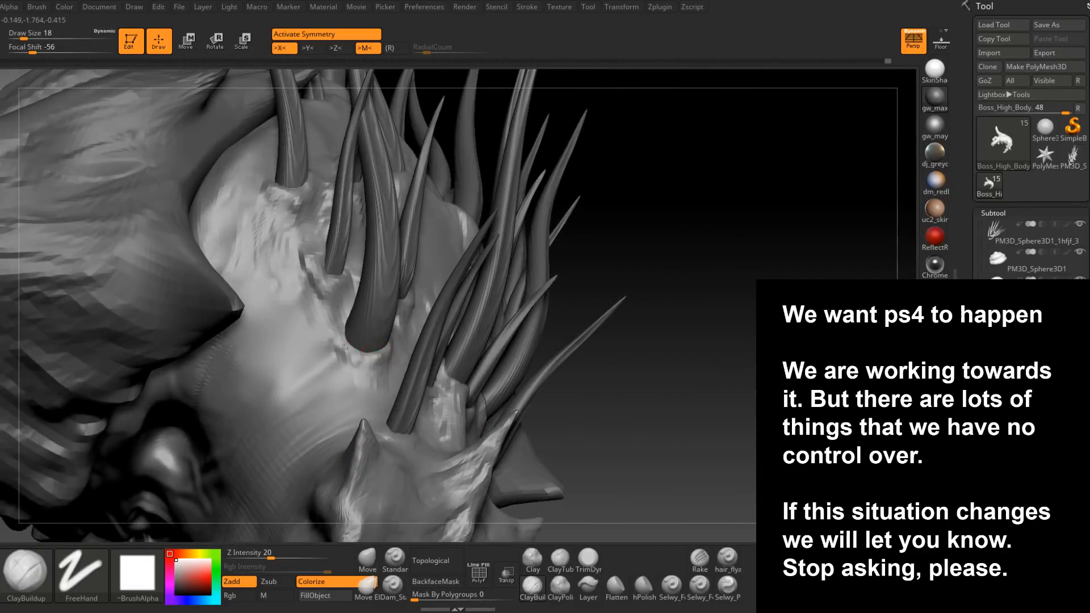
- Sculpt skin detail among the inner spines on the side of the neck at draw size 14
mouse_move(378, 370)
right_mouse_down()
mouse_move(482, 350)
mouse_move(486, 325)
right_mouse_up()
key("space")
left_click_drag(459, 334, 450, 350)
right_click_drag(450, 349, 461, 324)
left_click_drag(458, 325, 451, 354)
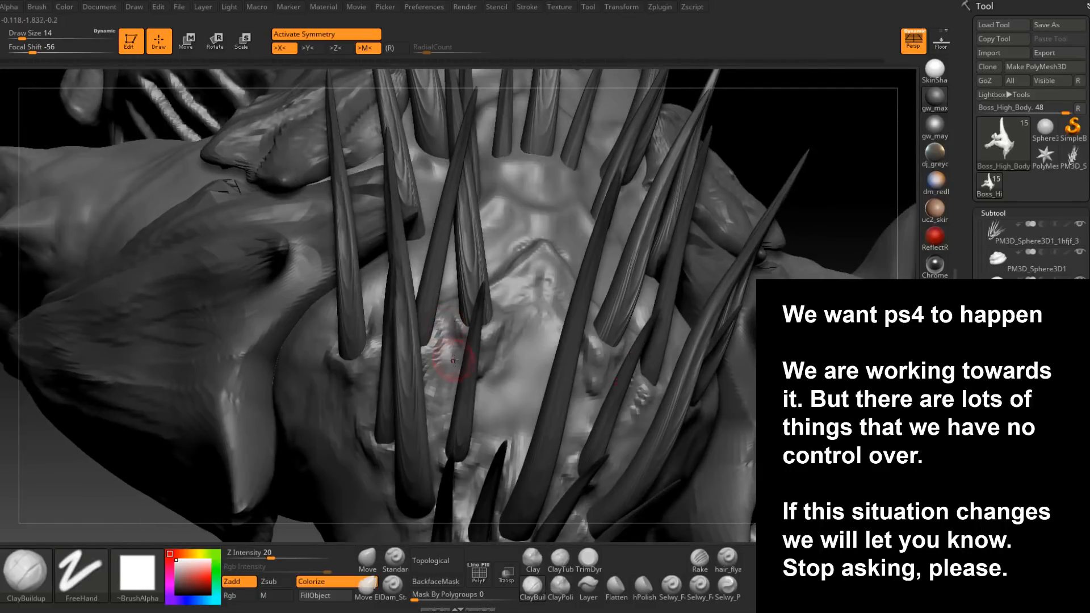
right_click_drag(458, 363, 464, 340)
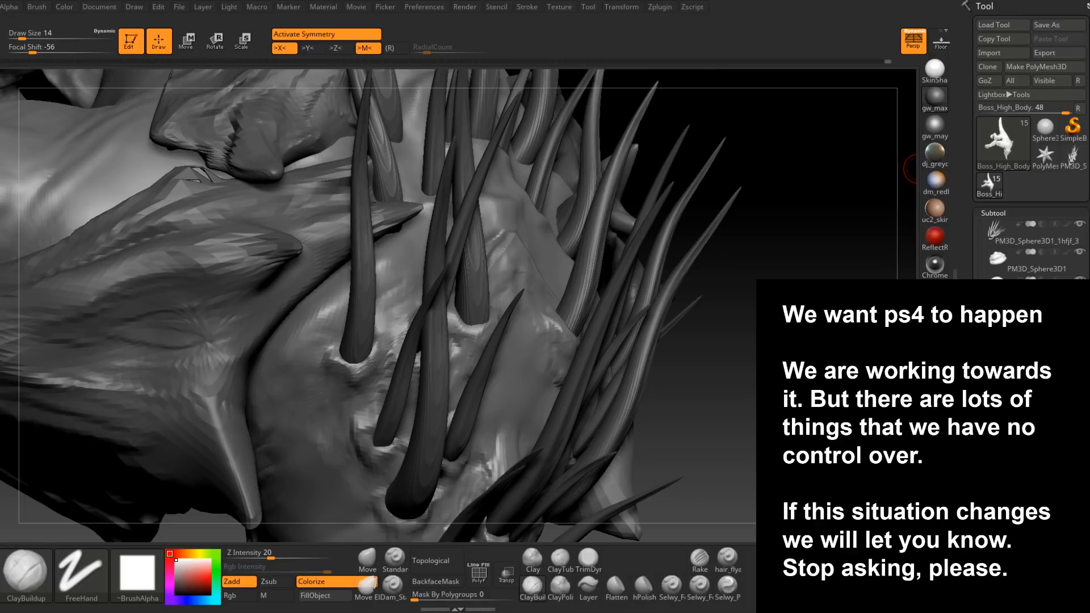
- Sculpt folds on the centre of the neck behind the long middle spine, enlarging the brush to draw size 20
left_click_drag(737, 304, 674, 238)
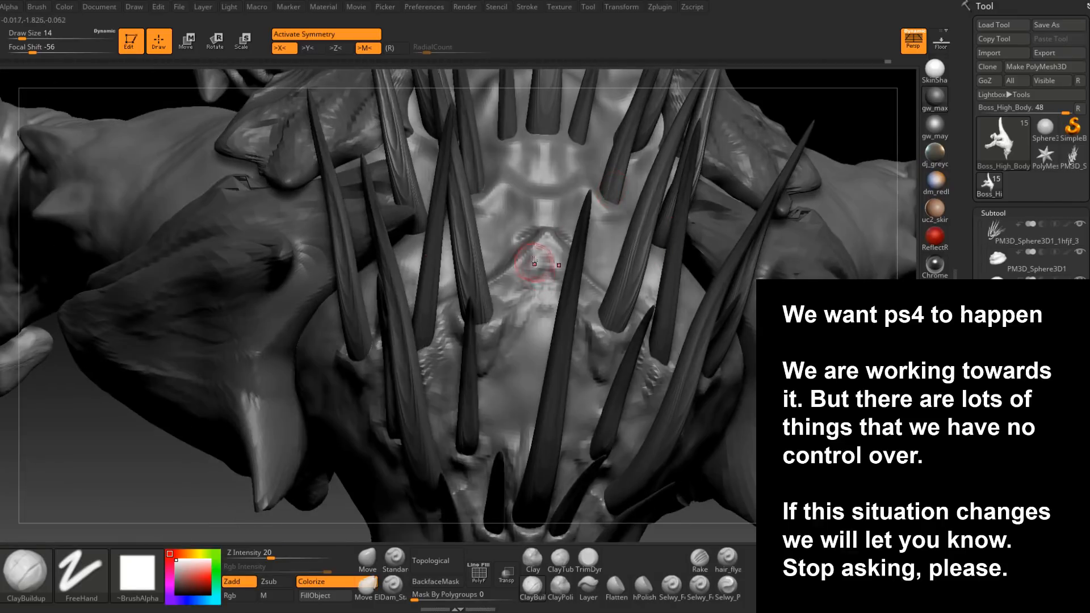
right_click_drag(540, 280, 513, 275)
key("s")
left_click(513, 275)
mouse_move(499, 276)
left_mouse_down()
mouse_move(544, 237)
mouse_move(552, 277)
mouse_move(520, 266)
mouse_move(502, 281)
mouse_move(576, 286)
left_mouse_up()
mouse_move(577, 286)
right_mouse_down()
mouse_move(565, 271)
mouse_move(512, 301)
right_mouse_up()
right_click(512, 301)
mouse_move(512, 301)
left_mouse_down()
mouse_move(528, 267)
mouse_move(517, 255)
mouse_move(536, 264)
mouse_move(548, 304)
left_mouse_up()
mouse_move(548, 304)
right_mouse_down()
mouse_move(530, 284)
mouse_move(539, 299)
mouse_move(497, 291)
right_mouse_up()
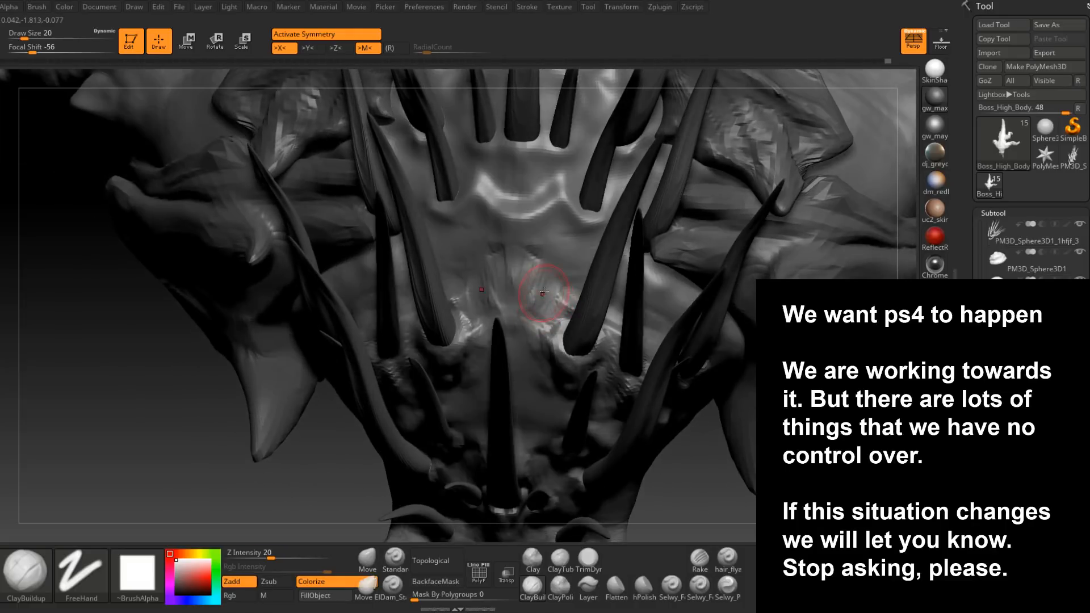
- Build up the skin along the neck's midline and around the central spine bases at draw size 29
mouse_move(542, 320)
right_mouse_down()
mouse_move(525, 321)
mouse_move(538, 297)
right_mouse_up()
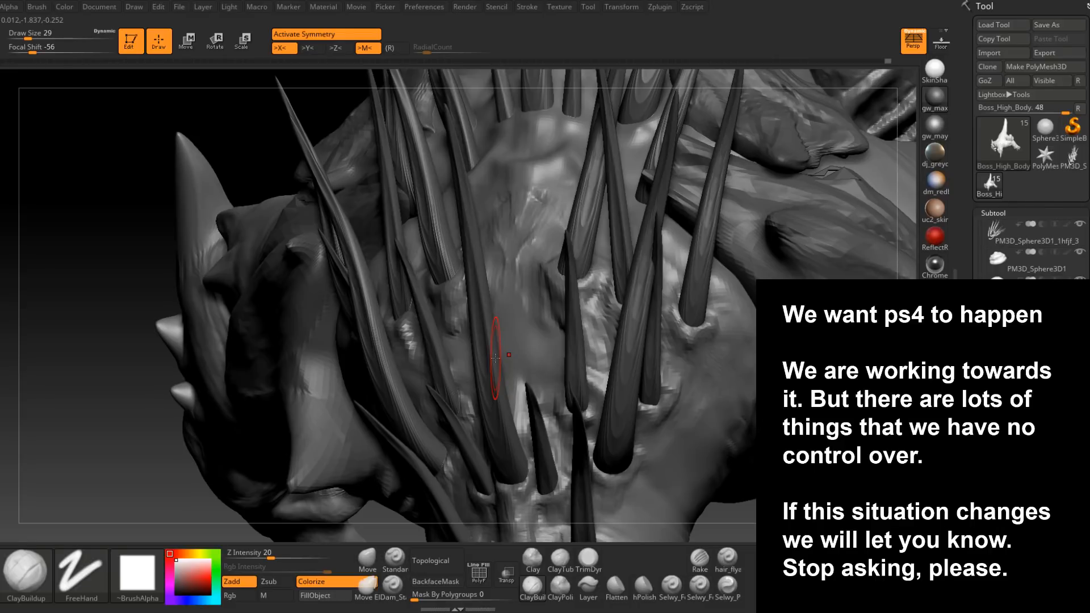
right_click_drag(541, 349, 509, 285)
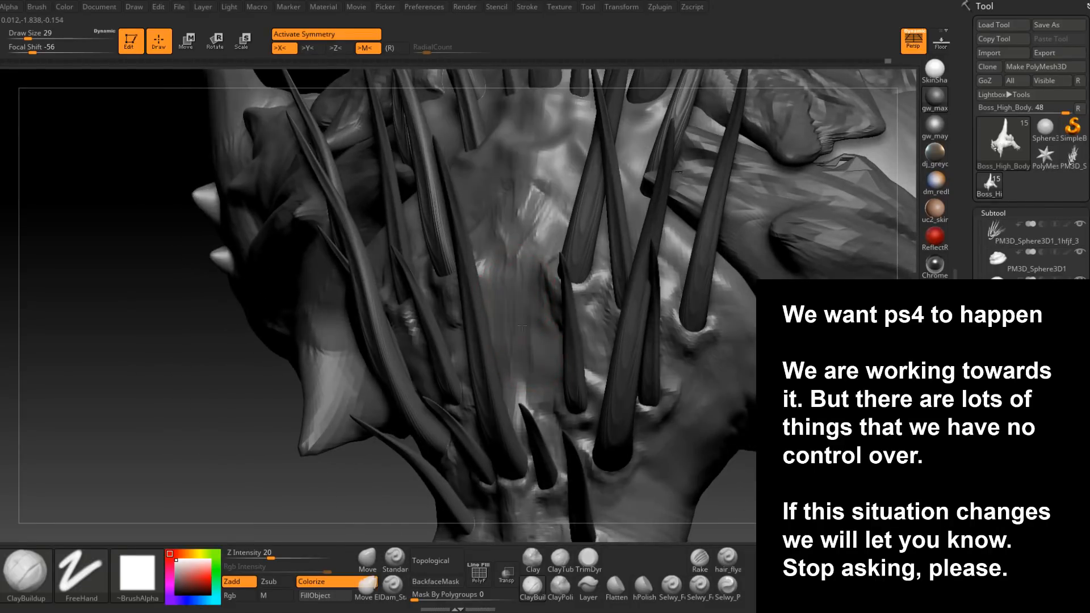
mouse_move(521, 351)
right_mouse_down()
mouse_move(541, 330)
mouse_move(568, 349)
mouse_move(564, 335)
right_mouse_up()
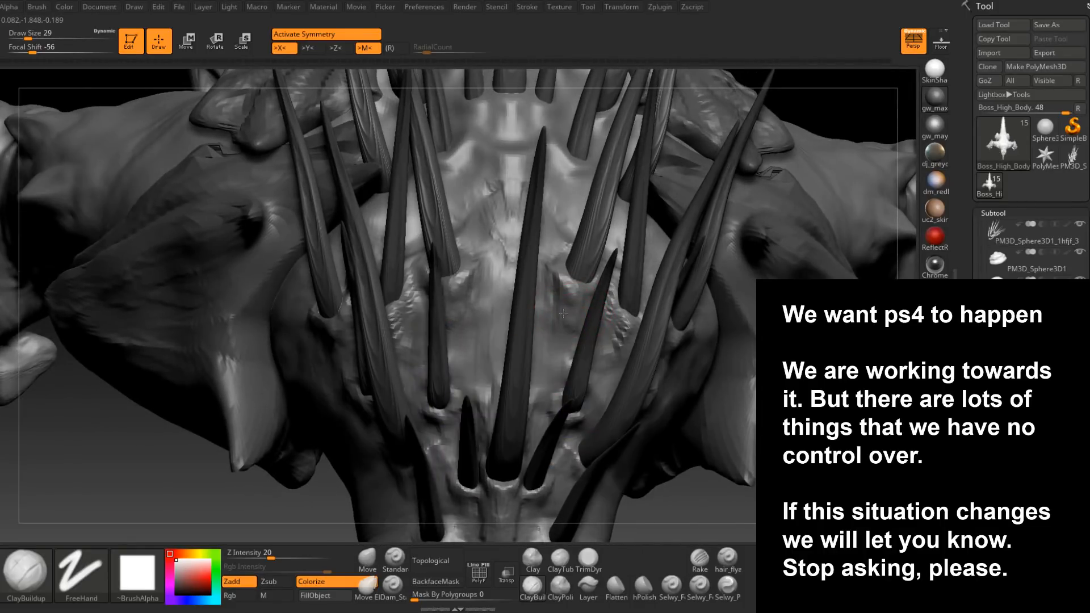
mouse_move(564, 297)
right_mouse_down()
mouse_move(572, 304)
mouse_move(534, 345)
mouse_move(492, 344)
mouse_move(537, 338)
mouse_move(548, 397)
mouse_move(504, 422)
mouse_move(504, 336)
mouse_move(518, 316)
mouse_move(525, 392)
mouse_move(514, 368)
mouse_move(488, 415)
right_mouse_up()
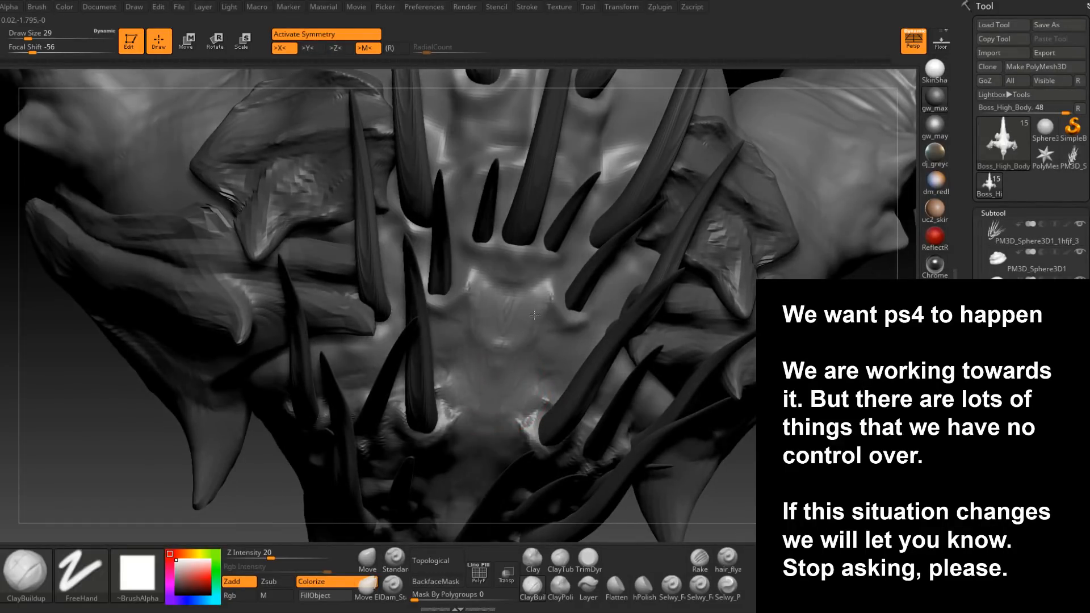
- Resize the brush and sculpt the skin around the small spines behind the central neck area
right_click_drag(526, 315, 567, 324)
key("bracketright")
key("space")
left_click_drag(567, 324, 558, 320)
right_click_drag(570, 317, 570, 301)
mouse_move(582, 316)
left_mouse_down()
mouse_move(557, 296)
mouse_move(573, 310)
left_mouse_up()
- Refine the base of the small rear neck spine, ending at draw size 16
right_click_drag(557, 344, 570, 339)
key("]")
mouse_move(559, 326)
left_mouse_down()
mouse_move(542, 381)
mouse_move(552, 324)
left_mouse_up()
right_click_drag(553, 323, 592, 319)
key("space")
left_click_drag(593, 318, 589, 318)
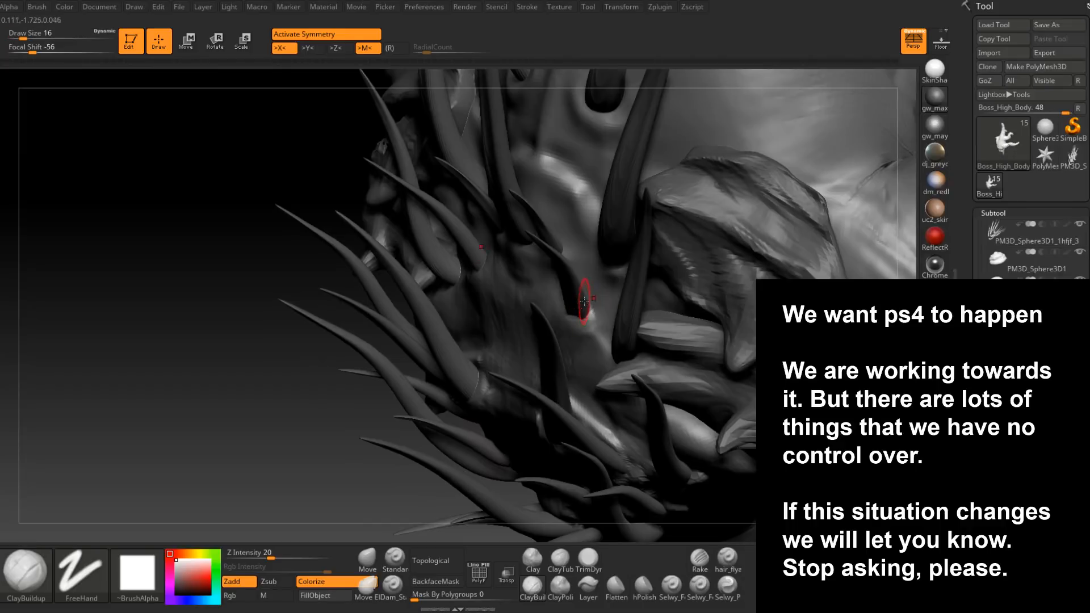
- Build up the skin among and around the bases of the neck spikes with ClayBuildup at draw sizes 22 and 14
mouse_move(592, 251)
right_mouse_down()
mouse_move(588, 313)
mouse_move(562, 314)
right_mouse_up()
key("space")
left_click_drag(566, 318, 573, 318)
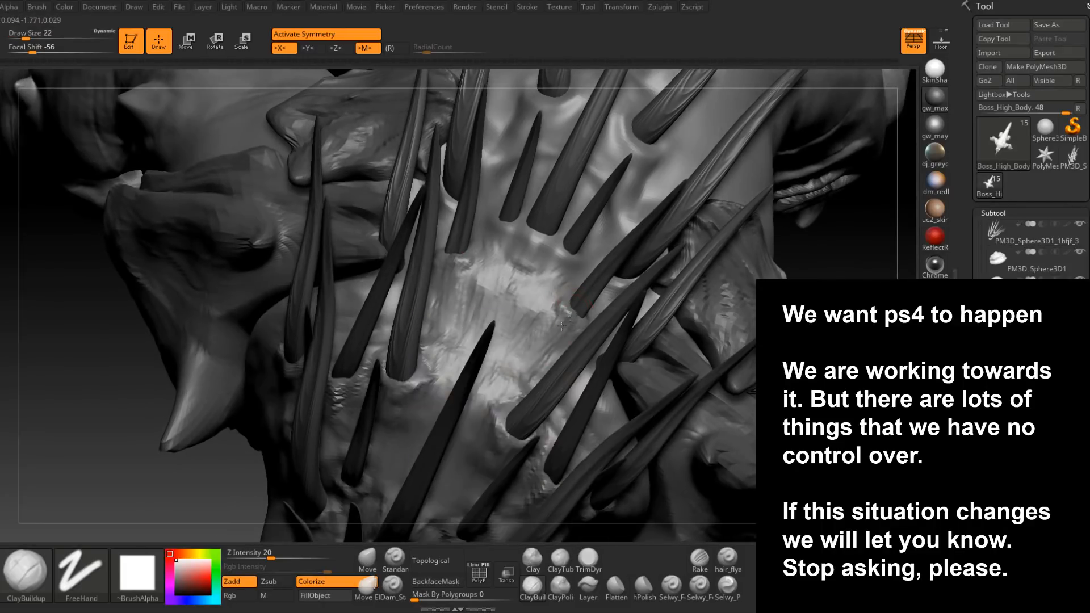
mouse_move(545, 341)
right_mouse_down()
mouse_move(568, 324)
mouse_move(545, 320)
right_mouse_up()
key("space")
left_click_drag(562, 323, 559, 322)
mouse_move(536, 351)
right_mouse_down()
mouse_move(520, 326)
mouse_move(569, 298)
mouse_move(504, 316)
mouse_move(536, 348)
mouse_move(519, 343)
mouse_move(527, 348)
right_mouse_up()
key("space")
left_click_drag(525, 348, 520, 349)
mouse_move(520, 349)
right_mouse_down()
mouse_move(548, 344)
mouse_move(521, 352)
right_mouse_up()
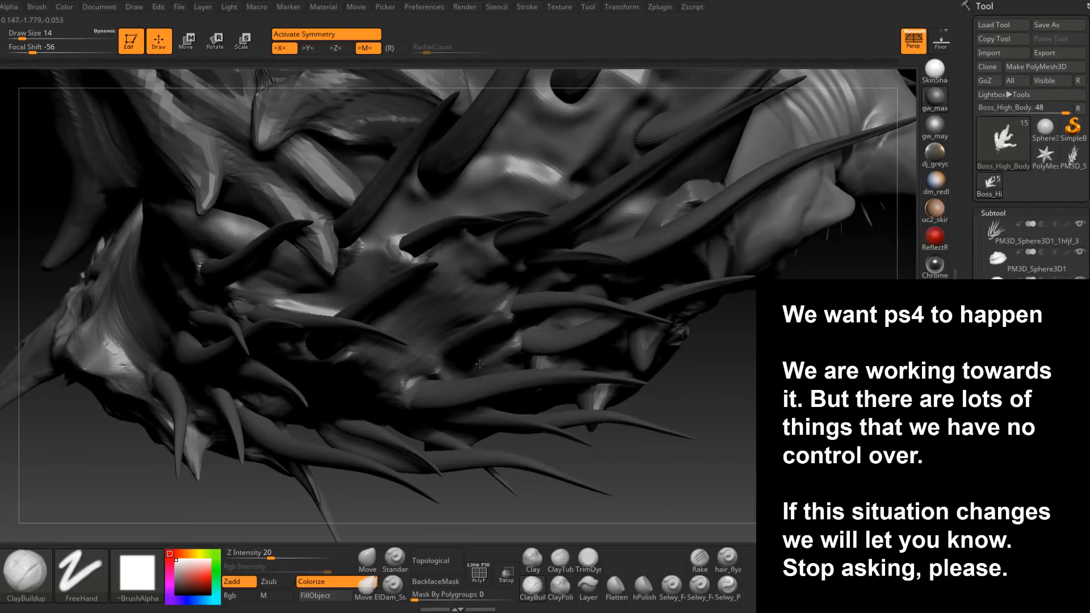
- Layer ClayBuildup strokes over the neck skin between the rows of spikes at draw sizes 22 and 25
mouse_move(502, 353)
right_mouse_down()
mouse_move(511, 342)
mouse_move(515, 361)
right_mouse_up()
key("space")
left_click_drag(515, 362, 525, 361)
right_click_drag(525, 361, 519, 373)
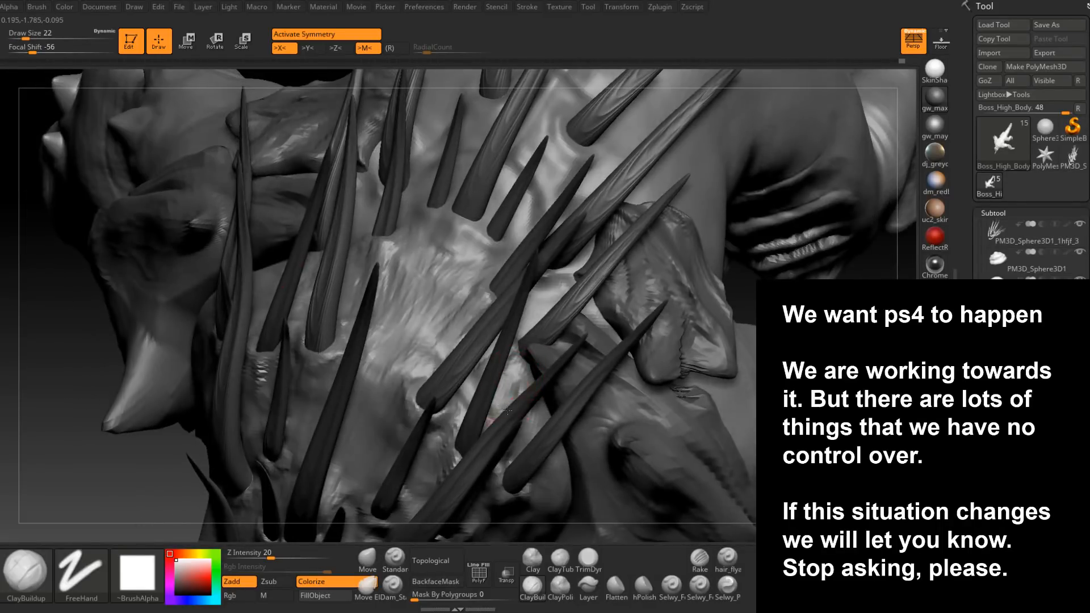
mouse_move(507, 410)
right_mouse_down()
mouse_move(523, 402)
mouse_move(517, 392)
mouse_move(524, 398)
right_mouse_up()
key("space")
left_click_drag(520, 397, 532, 396)
mouse_move(532, 397)
right_mouse_down()
mouse_move(502, 380)
mouse_move(502, 349)
right_mouse_up()
key("space")
left_click_drag(503, 349, 496, 348)
right_click_drag(470, 356, 509, 375)
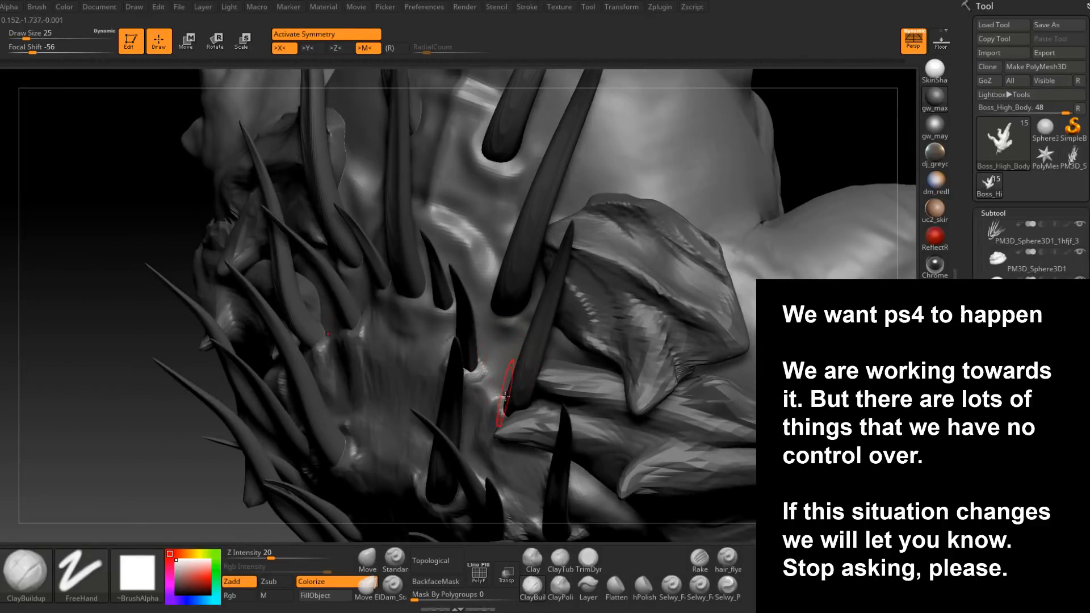
- Build up flesh around the bases of the side neck spikes with ClayBuildup at draw size 13
key("space")
left_click_drag(504, 393, 498, 394)
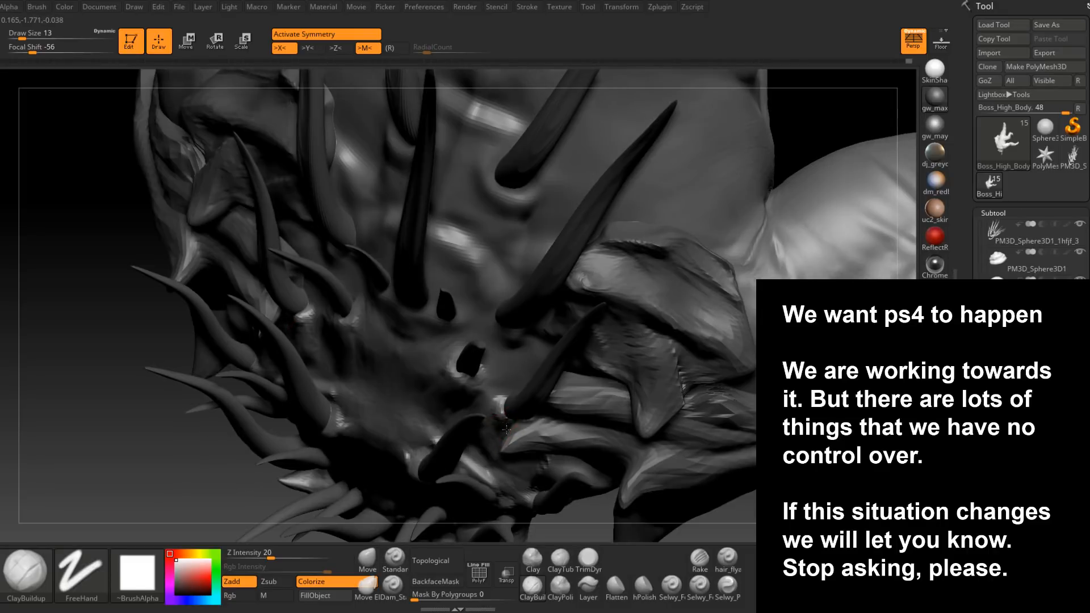
right_click_drag(506, 429, 506, 423)
key("space")
left_click_drag(502, 423, 506, 423)
- Raise small skin ridges at the bases of the central spike and its flanking short spikes with ClayBuildup at draw size 13
mouse_move(506, 429)
right_mouse_down()
mouse_move(511, 399)
mouse_move(508, 442)
mouse_move(526, 409)
mouse_move(504, 400)
right_mouse_up()
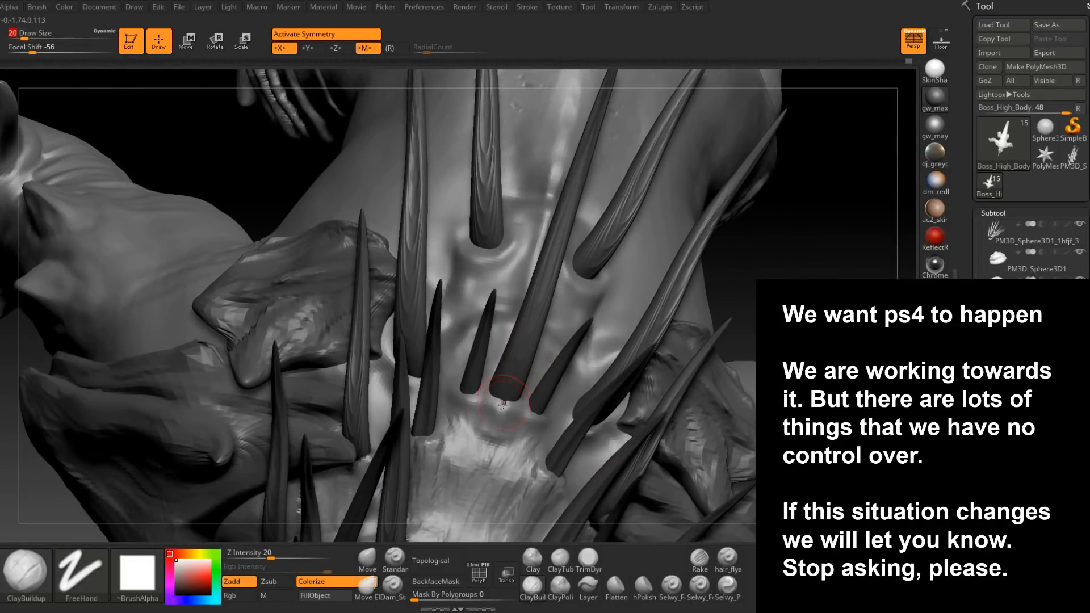
mouse_move(518, 406)
right_mouse_down()
mouse_move(517, 341)
mouse_move(507, 394)
right_mouse_up()
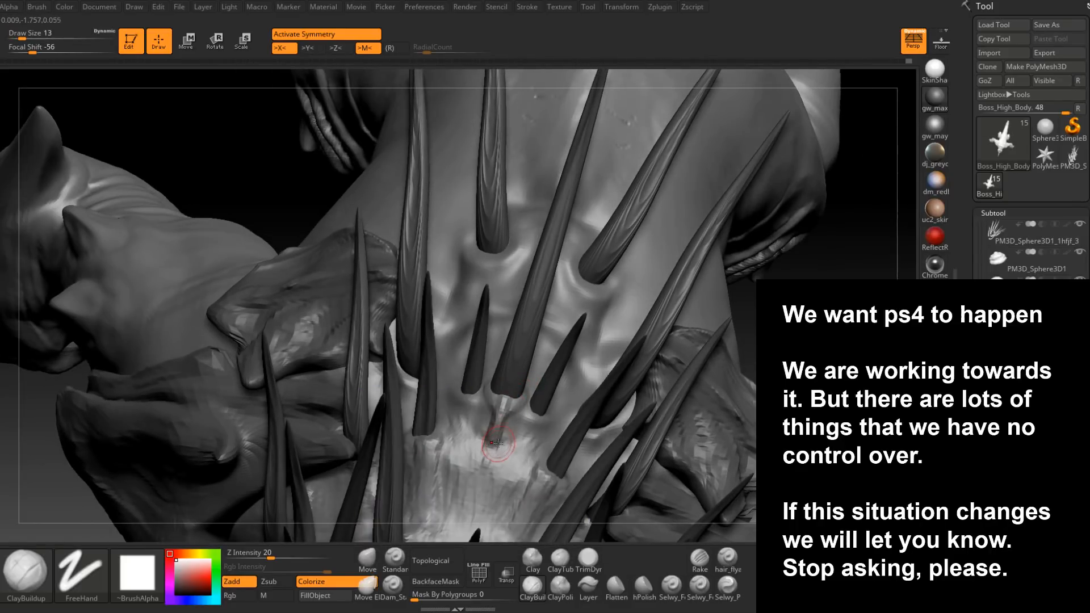
right_click_drag(498, 443, 494, 440)
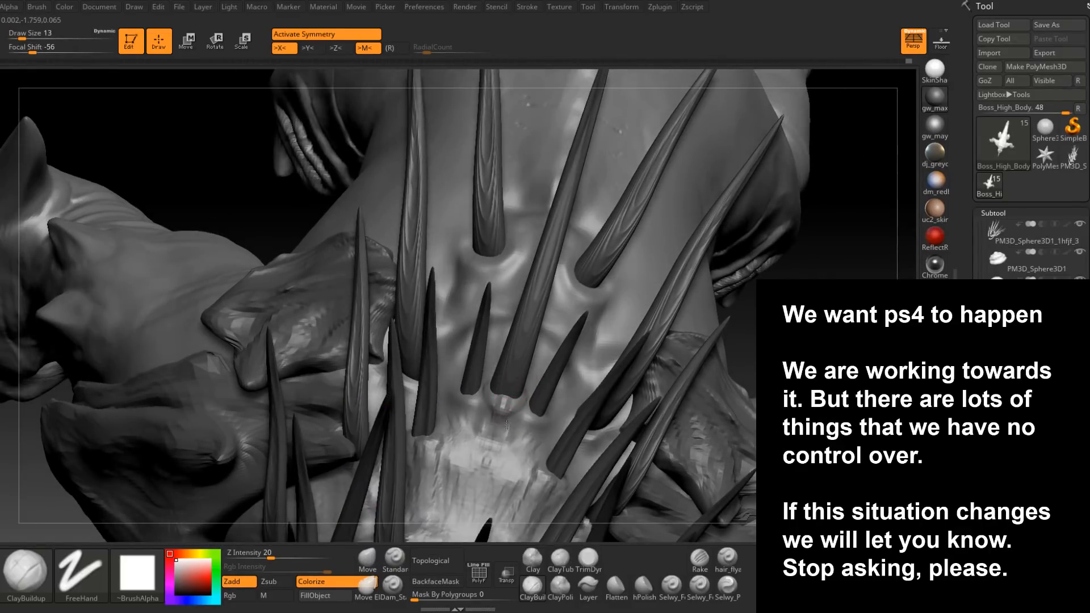
right_click_drag(508, 435, 506, 439)
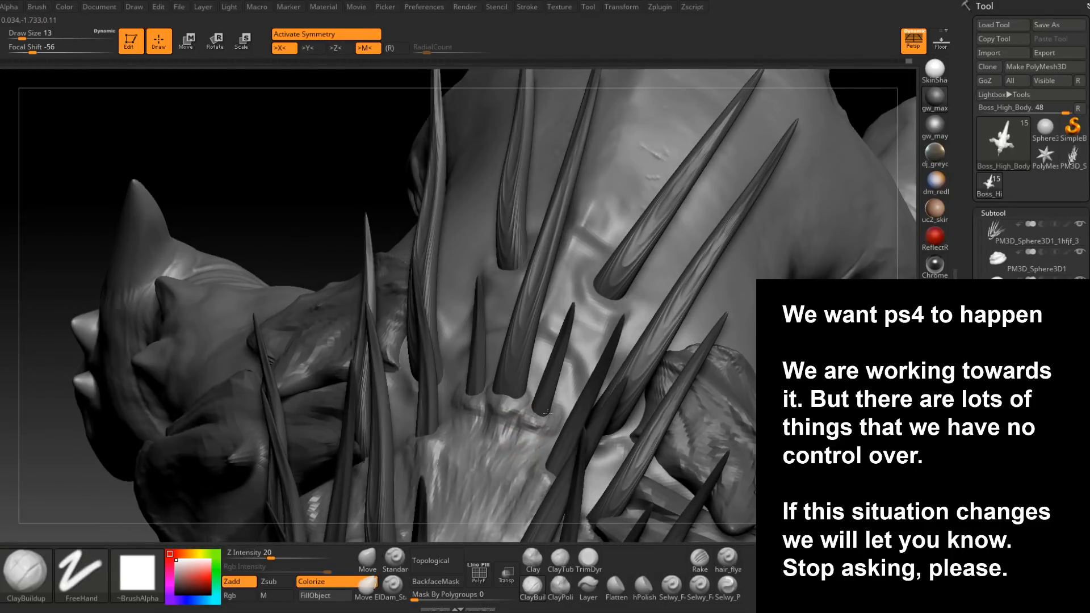
mouse_move(545, 441)
right_mouse_down()
mouse_move(596, 426)
mouse_move(585, 427)
mouse_move(584, 385)
mouse_move(582, 447)
mouse_move(580, 366)
mouse_move(576, 374)
mouse_move(617, 365)
right_mouse_up()
right_click_drag(579, 310, 570, 332)
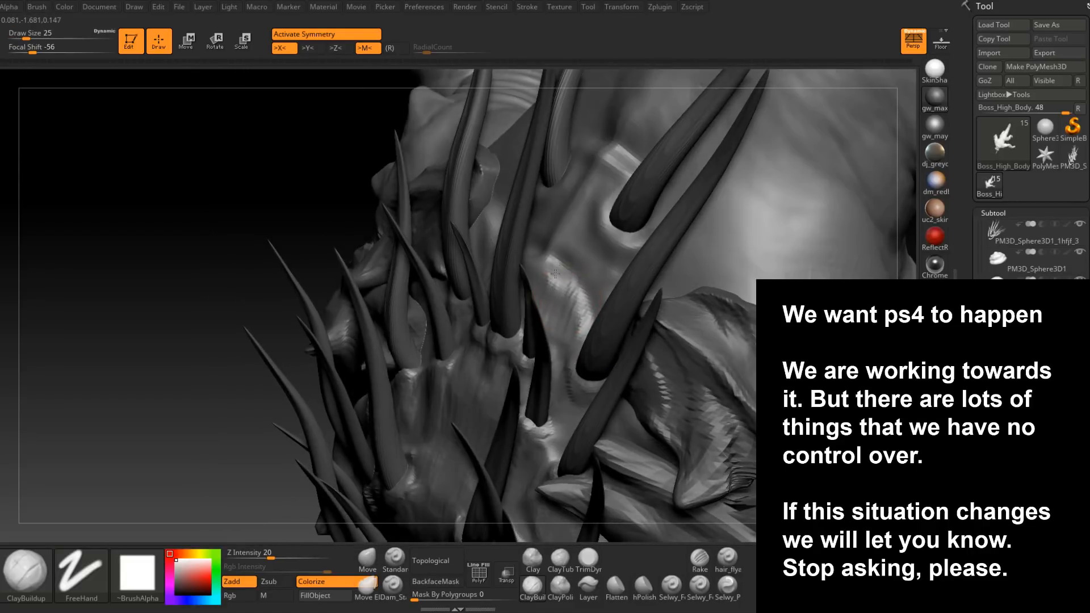
- Sculpt skin folds on the neck between the long upper spikes with ClayBuildup at draw size 25
mouse_move(548, 270)
right_mouse_down()
mouse_move(588, 265)
mouse_move(537, 346)
mouse_move(513, 358)
right_mouse_up()
left_click_drag(505, 359, 501, 397)
right_click_drag(503, 400, 522, 412)
right_click_drag(499, 377, 543, 390)
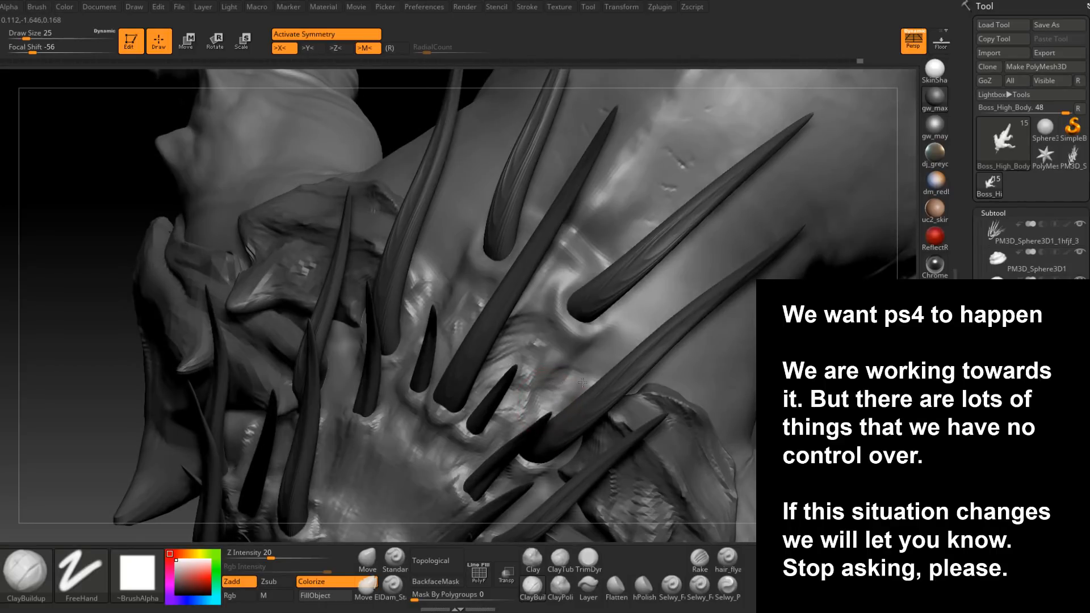
- Build up a raised fold of flesh around the base of the upper side spike with ClayBuildup at draw size 22
right_click_drag(575, 344, 584, 321)
key("bracketleft")
key("space")
left_click(578, 325)
mouse_move(589, 326)
left_mouse_down()
mouse_move(558, 309)
mouse_move(567, 287)
left_mouse_up()
mouse_move(578, 326)
right_mouse_down()
mouse_move(538, 317)
mouse_move(555, 312)
mouse_move(527, 353)
mouse_move(562, 332)
right_mouse_up()
key("bracketright")
key("shift")
key("bracketright")
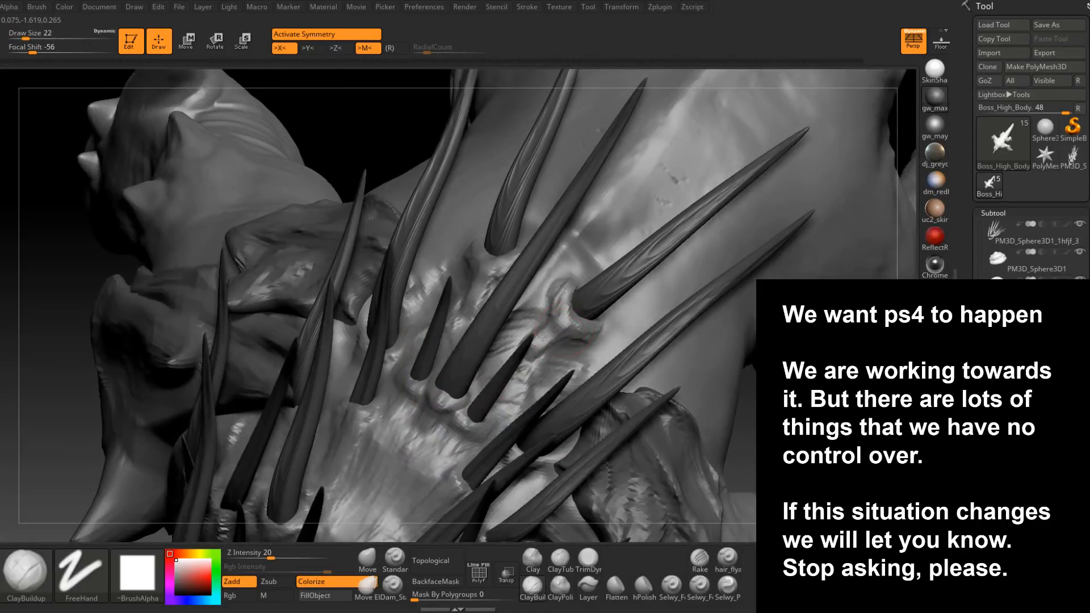
- Extend the ClayBuildup flesh around the remaining upper and side spikes, using draw sizes 20 and 16
right_click_drag(523, 309, 524, 300)
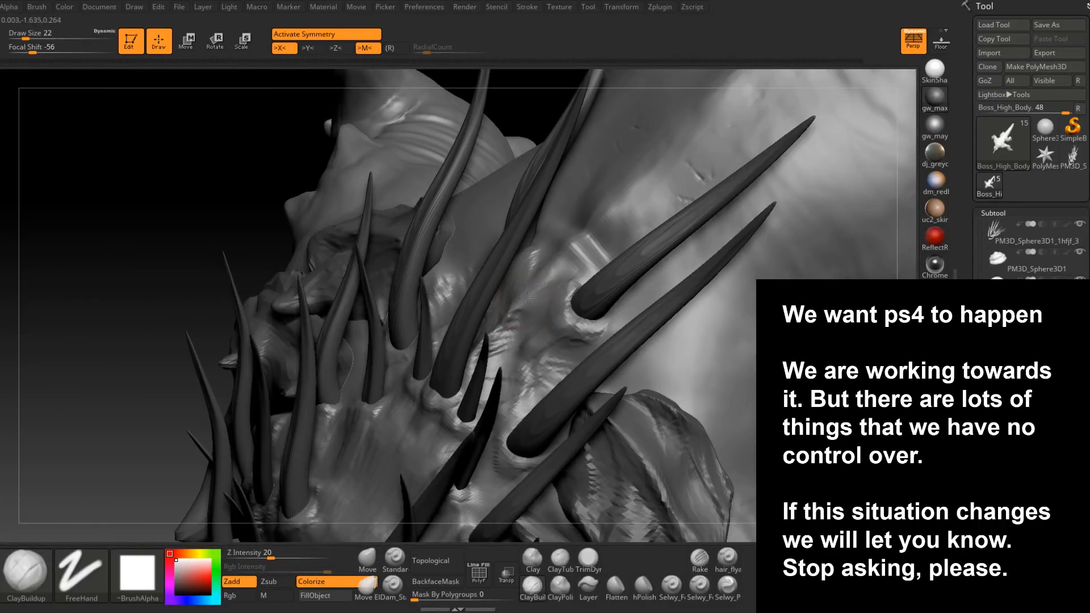
mouse_move(584, 268)
right_mouse_down()
mouse_move(529, 292)
mouse_move(512, 322)
right_mouse_up()
key("bracketleft")
mouse_move(590, 277)
right_mouse_down()
mouse_move(588, 328)
mouse_move(556, 341)
mouse_move(595, 320)
mouse_move(599, 335)
mouse_move(607, 309)
mouse_move(567, 366)
right_mouse_up()
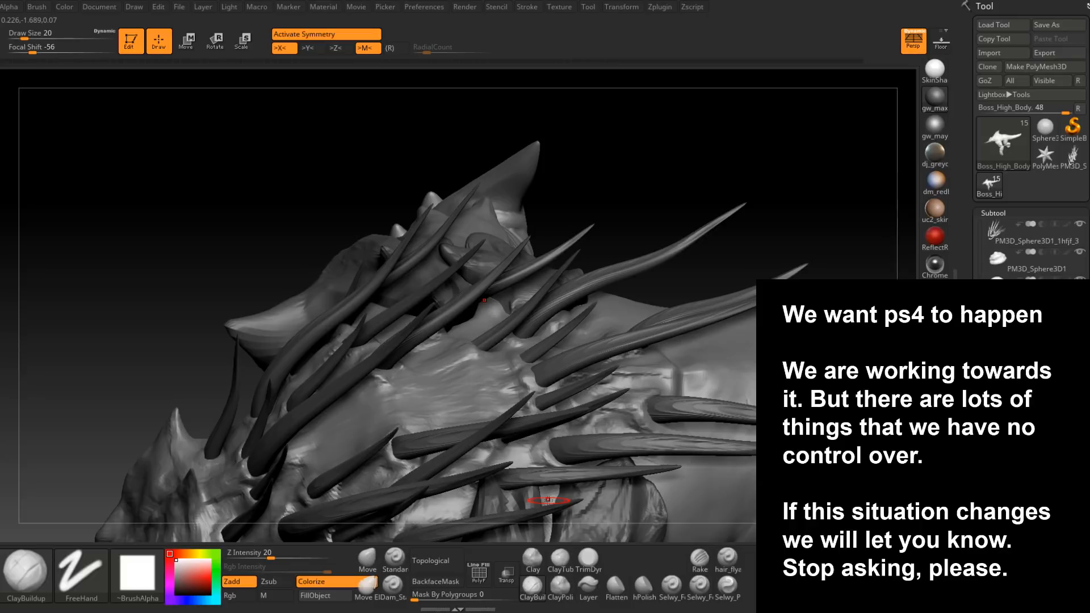
mouse_move(676, 309)
right_mouse_down()
mouse_move(716, 318)
mouse_move(681, 295)
right_mouse_up()
mouse_move(568, 364)
right_mouse_down("alt")
mouse_move(568, 193)
mouse_move(562, 253)
mouse_move(554, 223)
mouse_move(569, 233)
right_mouse_up("alt")
key("space")
left_click_drag(570, 233, 562, 231)
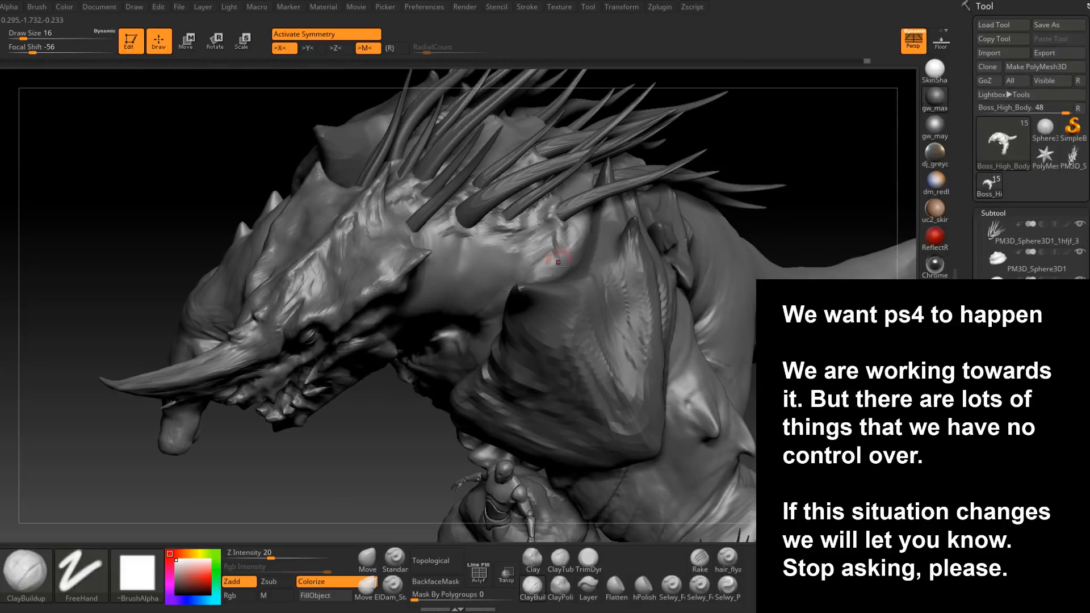
- Carve a crease down the side of the neck below the side spike nearest the shoulder plate with Dam_Standard at draw sizes 12 to 18
left_click(392, 585)
right_click_drag(553, 249, 565, 234)
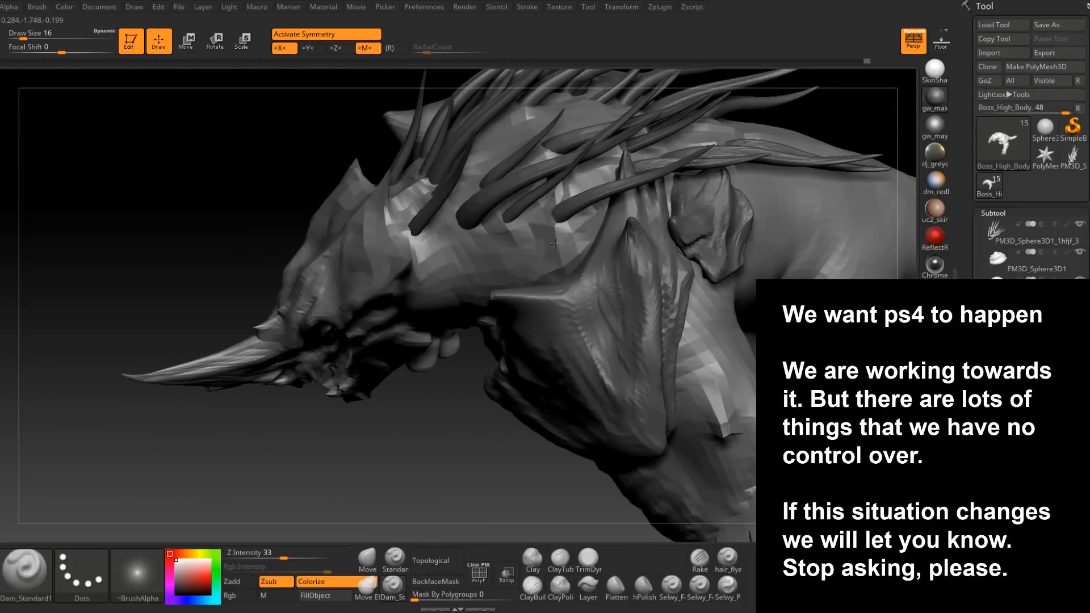
key("space")
left_click_drag(568, 234, 564, 233)
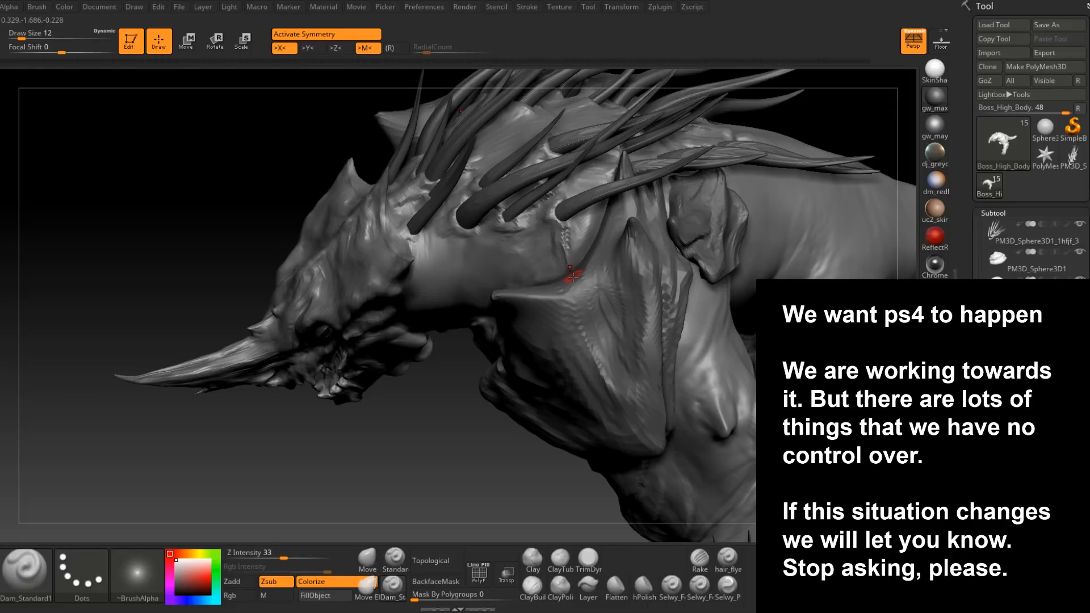
mouse_move(573, 277)
right_mouse_down("alt")
mouse_move(573, 217)
mouse_move(567, 243)
mouse_move(584, 244)
mouse_move(536, 275)
right_mouse_up("alt")
left_click_drag(525, 274, 521, 321, "shift")
right_click_drag(531, 301, 555, 298)
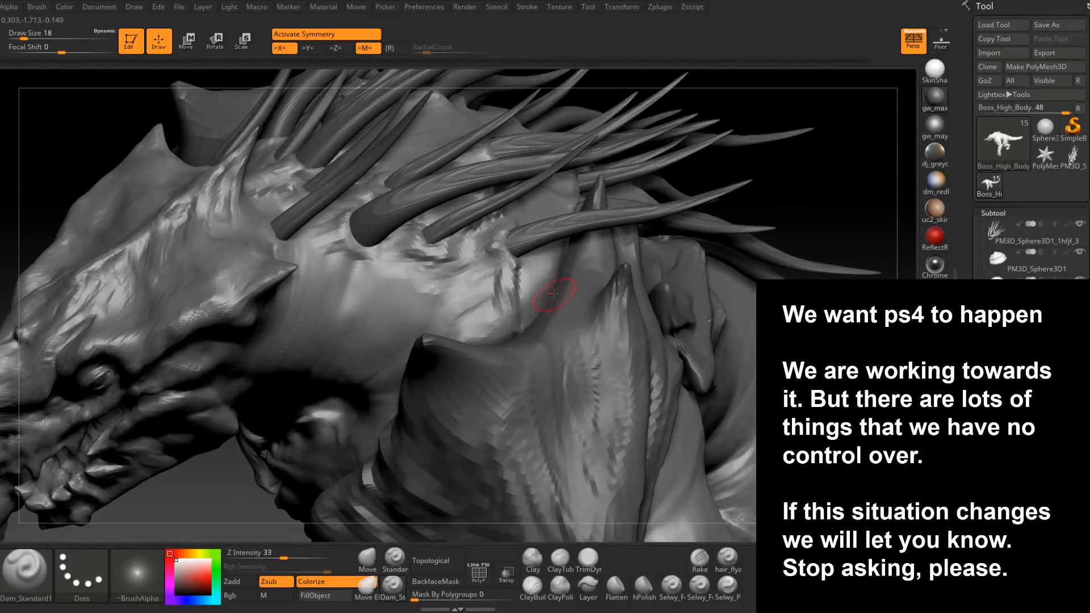
mouse_move(500, 256)
right_mouse_down()
mouse_move(567, 287)
mouse_move(560, 244)
mouse_move(533, 341)
right_mouse_up()
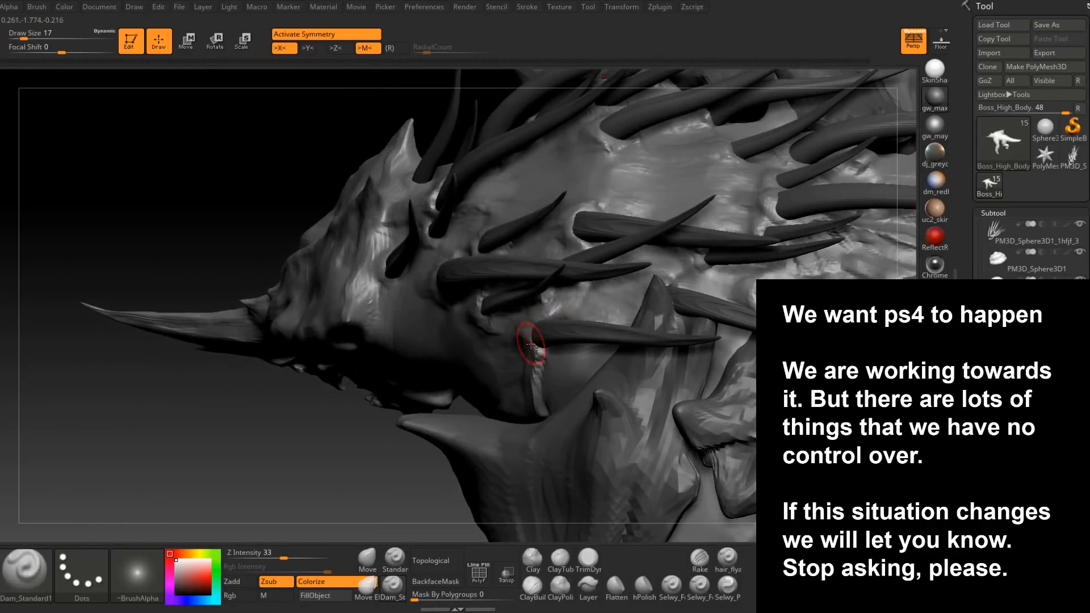
mouse_move(562, 303)
right_mouse_down()
mouse_move(555, 245)
mouse_move(557, 309)
right_mouse_up()
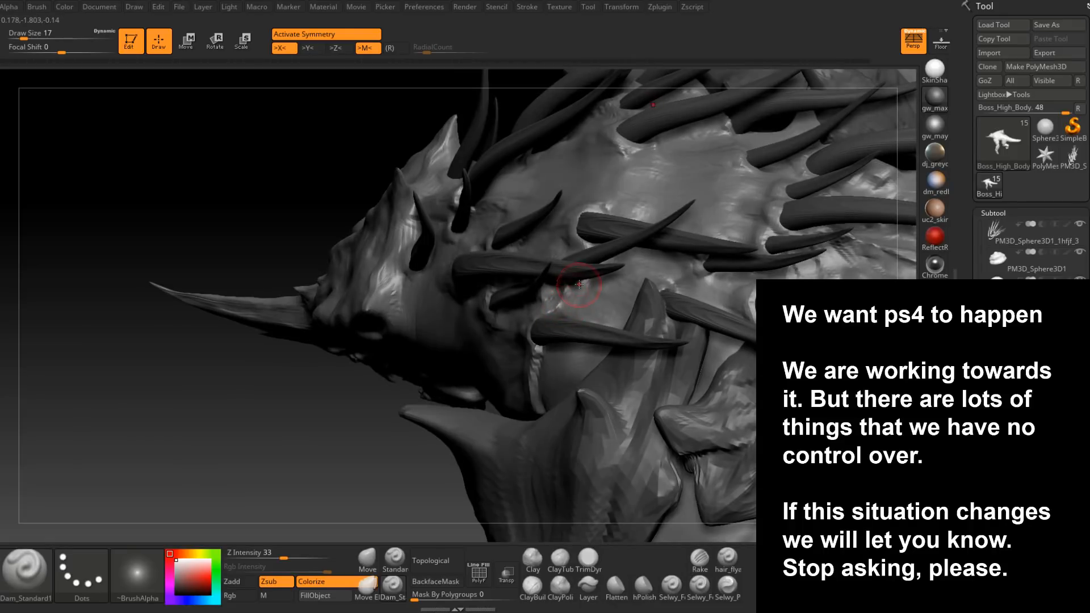
right_click_drag(588, 287, 543, 420)
- Build up the skin above and behind the creased side spike with ClayBuildup at draw size 16
left_click(532, 584)
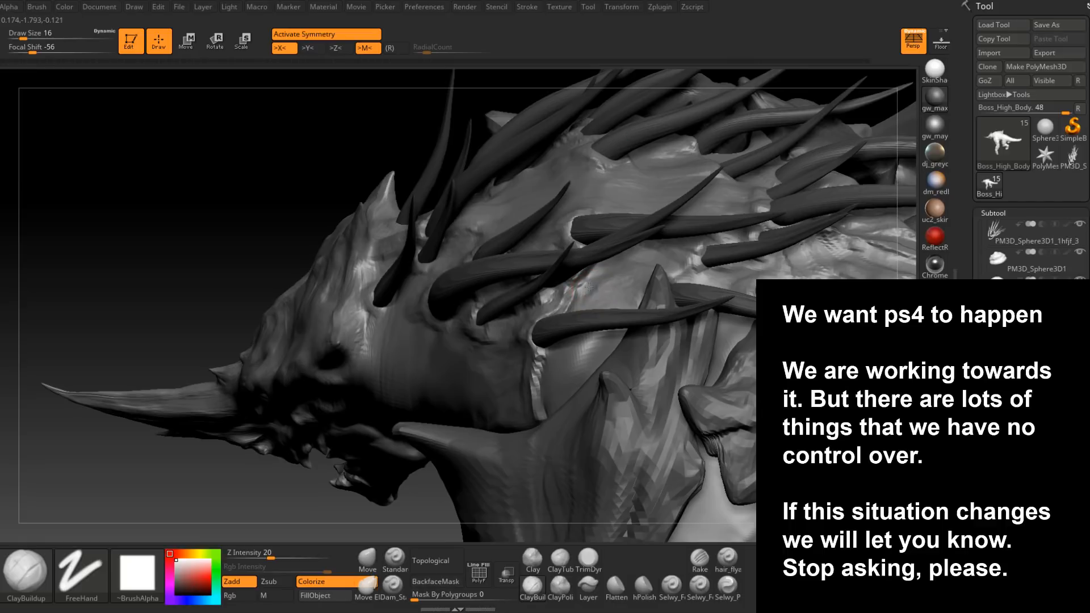
left_click_drag(583, 304, 614, 282)
right_click_drag(612, 281, 613, 312)
left_click_drag(607, 304, 591, 323)
right_click_drag(591, 323, 607, 287)
mouse_move(603, 323)
left_mouse_down()
mouse_move(567, 386)
mouse_move(610, 326)
left_mouse_up()
mouse_move(610, 326)
right_mouse_down()
mouse_move(616, 318)
mouse_move(596, 327)
mouse_move(523, 311)
right_mouse_up()
- Carve creases around the bases of the small side spikes with Dam_Standard at draw size 12
left_click(401, 560)
mouse_move(610, 301)
right_mouse_down()
mouse_move(625, 323)
mouse_move(609, 397)
right_mouse_up()
key("space")
left_click_drag(641, 332, 638, 331)
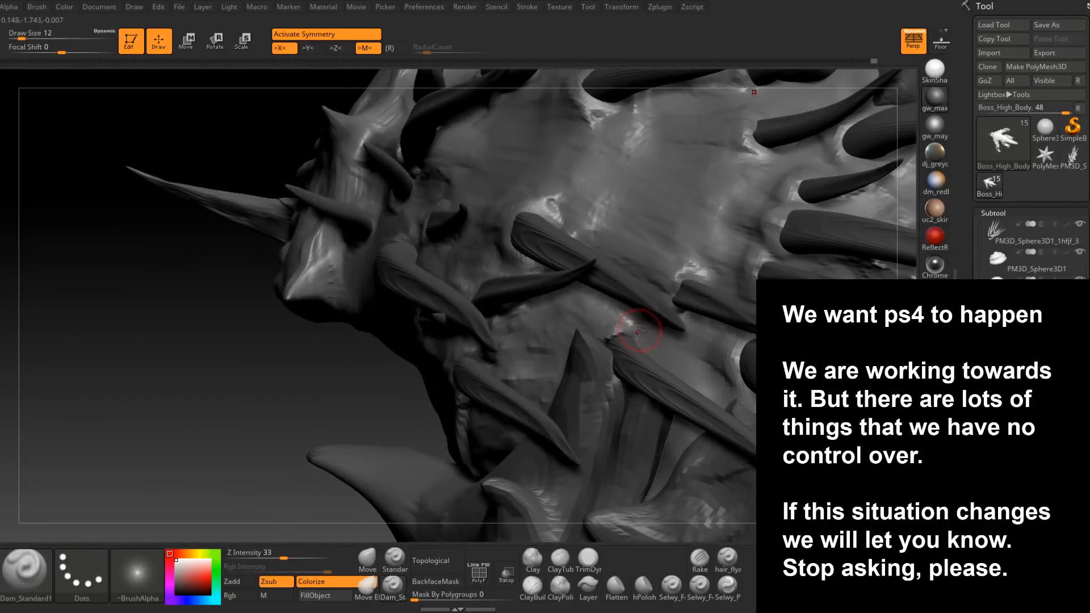
right_click_drag(647, 320, 667, 315)
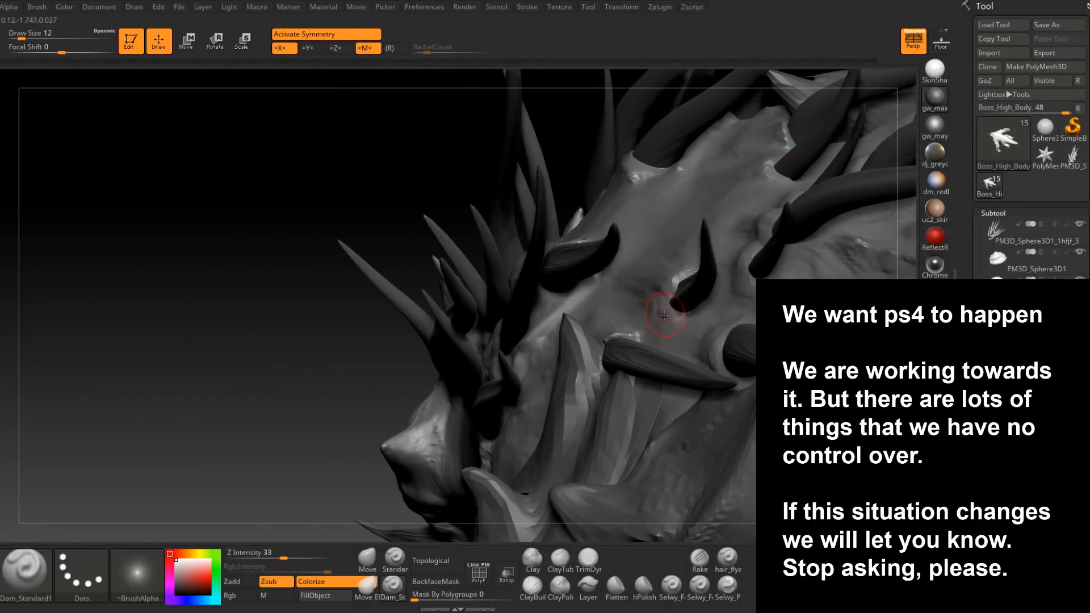
left_click_drag(688, 282, 678, 309)
right_click_drag(661, 301, 642, 328)
left_click_drag(671, 289, 685, 268)
mouse_move(687, 275)
right_mouse_down()
mouse_move(678, 307)
mouse_move(624, 336)
mouse_move(687, 292)
right_mouse_up()
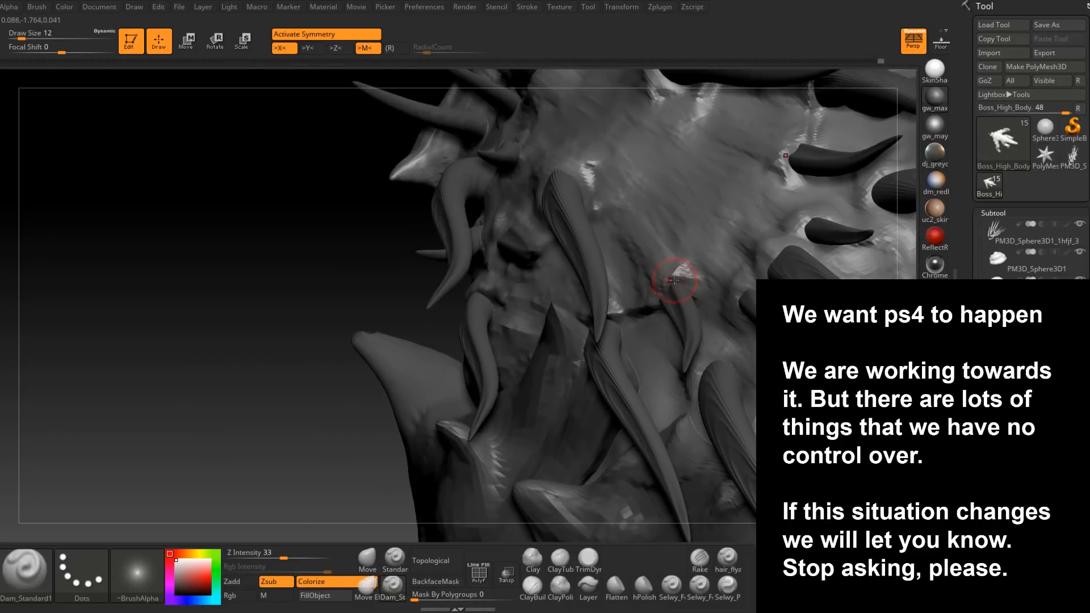
- Carve a crease across the neck linking the bases of the large central and side spikes with Dam_Standard at draw size 12
mouse_move(719, 307)
right_mouse_down()
mouse_move(750, 298)
mouse_move(683, 281)
right_mouse_up()
mouse_move(749, 273)
right_mouse_down()
mouse_move(738, 299)
mouse_move(747, 289)
mouse_move(753, 319)
mouse_move(718, 335)
mouse_move(723, 374)
mouse_move(707, 331)
right_mouse_up()
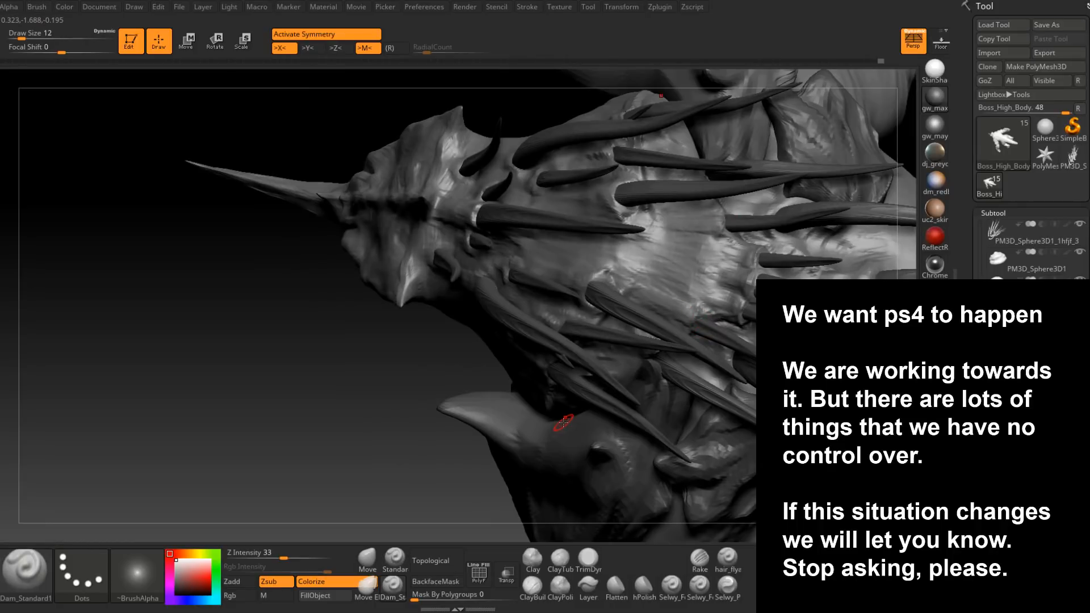
mouse_move(689, 288)
right_mouse_down()
mouse_move(645, 289)
mouse_move(625, 324)
mouse_move(540, 288)
mouse_move(601, 262)
right_mouse_up()
left_click_drag(593, 245, 578, 341)
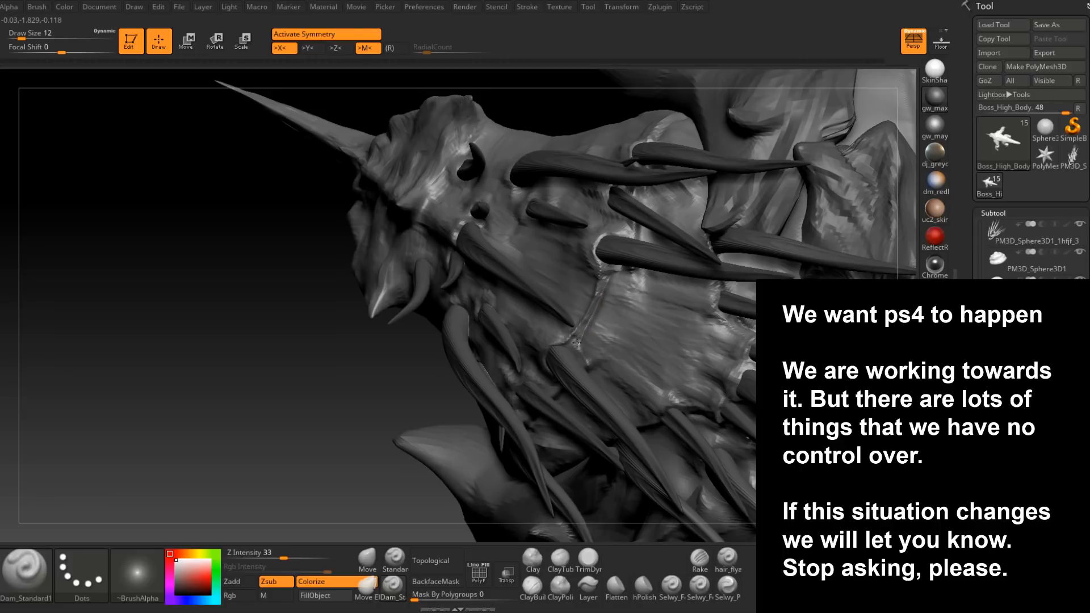
- Build up the skin plates beside the neck crease and along the side spikes with ClayBuildup
left_click(532, 585)
mouse_move(652, 318)
right_mouse_down()
mouse_move(676, 287)
mouse_move(631, 284)
right_mouse_up()
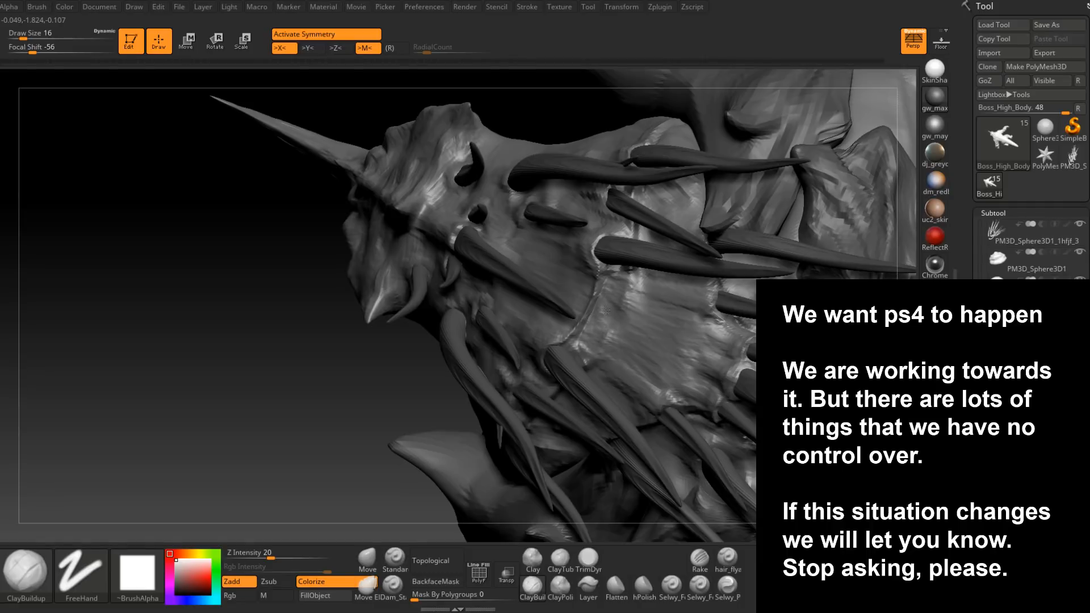
mouse_move(639, 298)
right_mouse_down()
mouse_move(653, 292)
mouse_move(622, 291)
mouse_move(647, 289)
mouse_move(627, 286)
mouse_move(640, 306)
mouse_move(653, 289)
mouse_move(511, 324)
mouse_move(638, 371)
mouse_move(606, 356)
mouse_move(588, 316)
mouse_move(551, 355)
mouse_move(598, 365)
mouse_move(602, 308)
right_mouse_up()
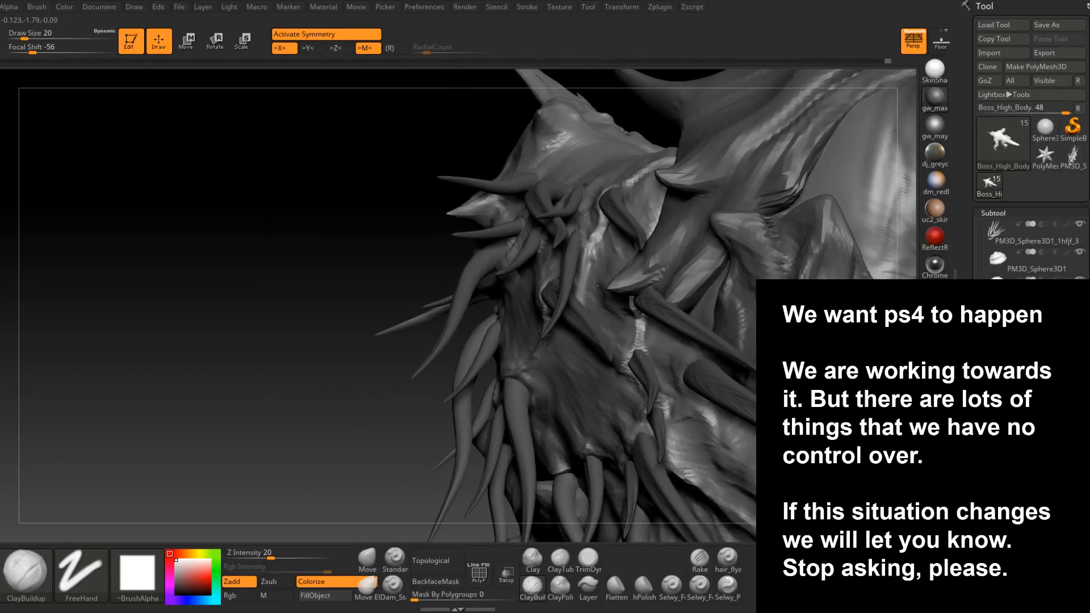
mouse_move(618, 250)
right_mouse_down()
mouse_move(601, 342)
mouse_move(579, 364)
mouse_move(603, 335)
mouse_move(555, 317)
mouse_move(555, 346)
right_mouse_up()
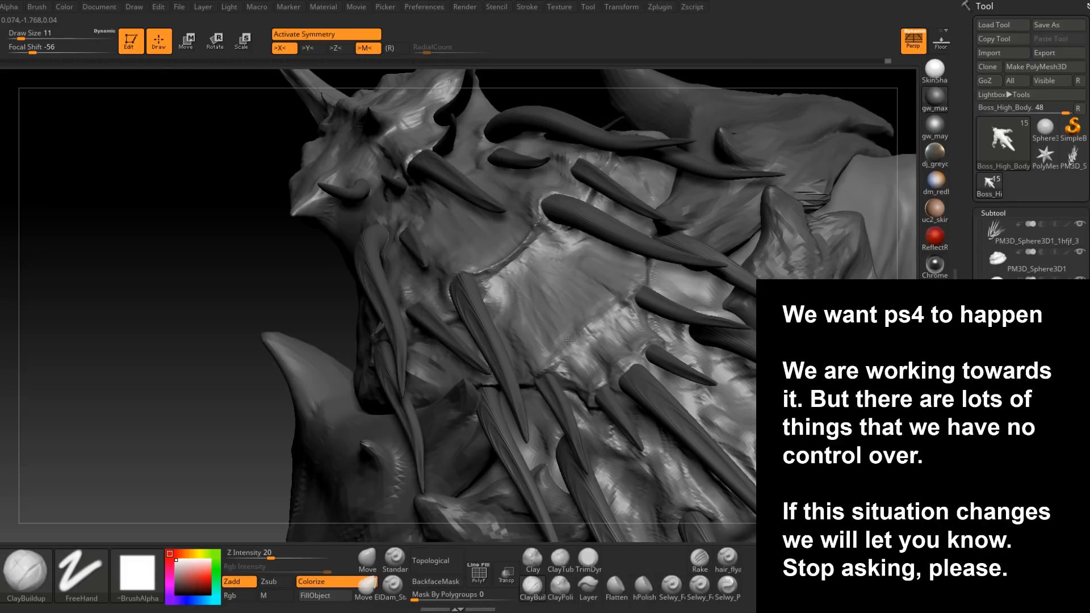
- Carve a second crease across the neck between the next row of spikes with Dam_Standard at draw size 11
key("b")
key("d")
key("s")
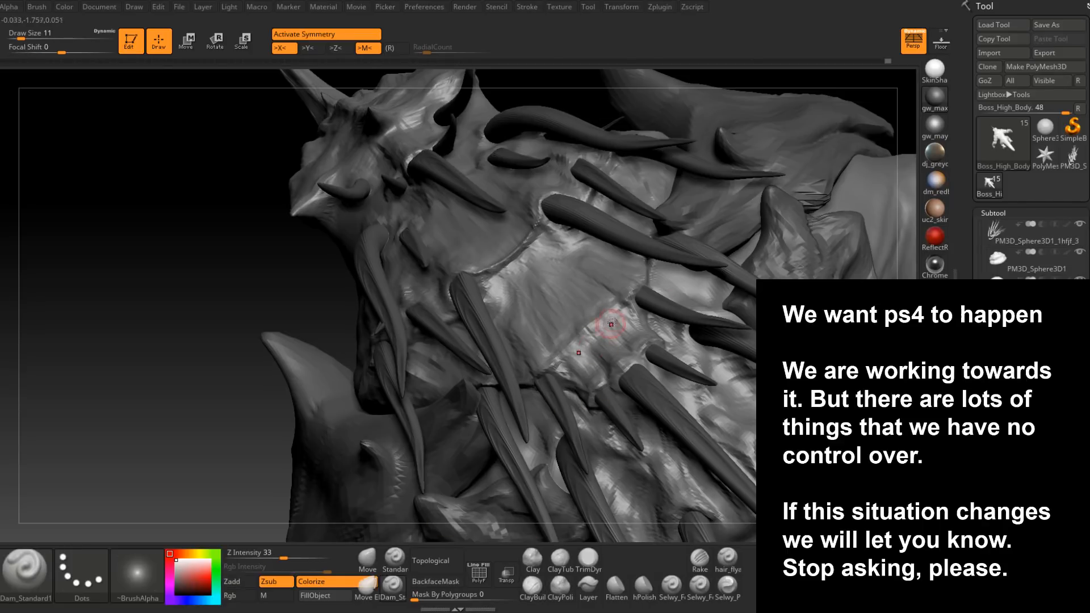
right_click_drag(585, 340, 588, 365)
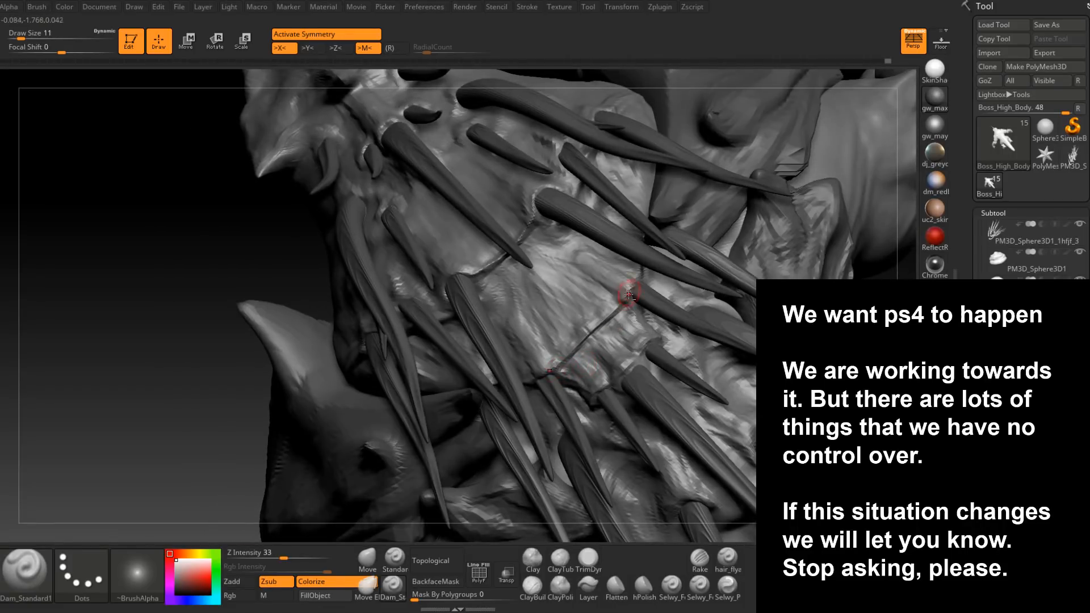
right_click_drag(559, 351, 663, 312)
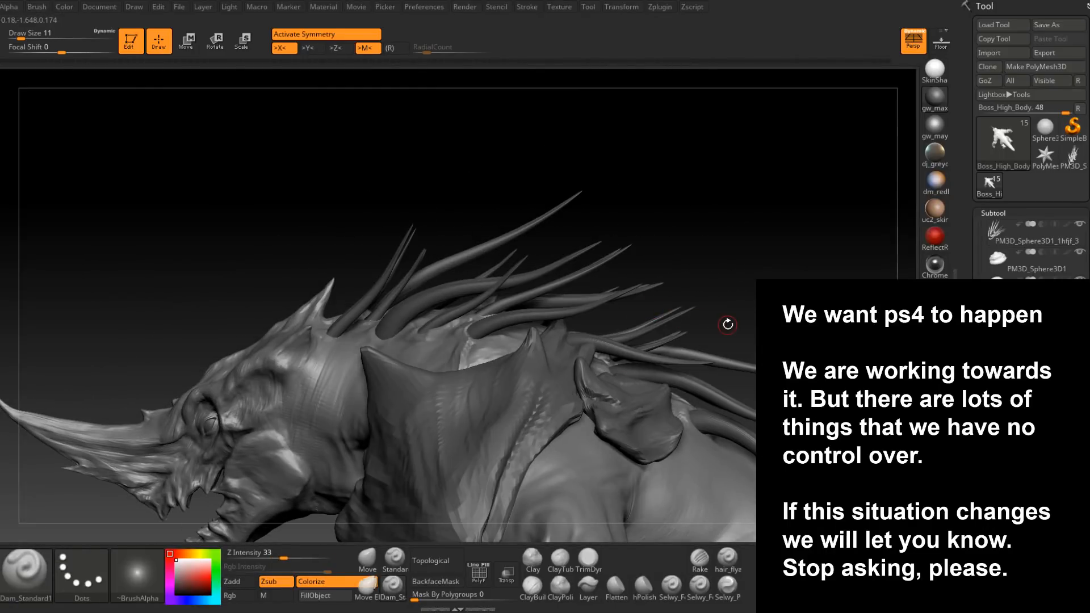
- Reshape the skin plate edges between the upper neck spikes with the Move brush at draw sizes 62 and 46
mouse_move(599, 222)
right_mouse_down()
mouse_move(568, 317)
mouse_move(560, 310)
right_mouse_up()
key("shift")
left_click(370, 557)
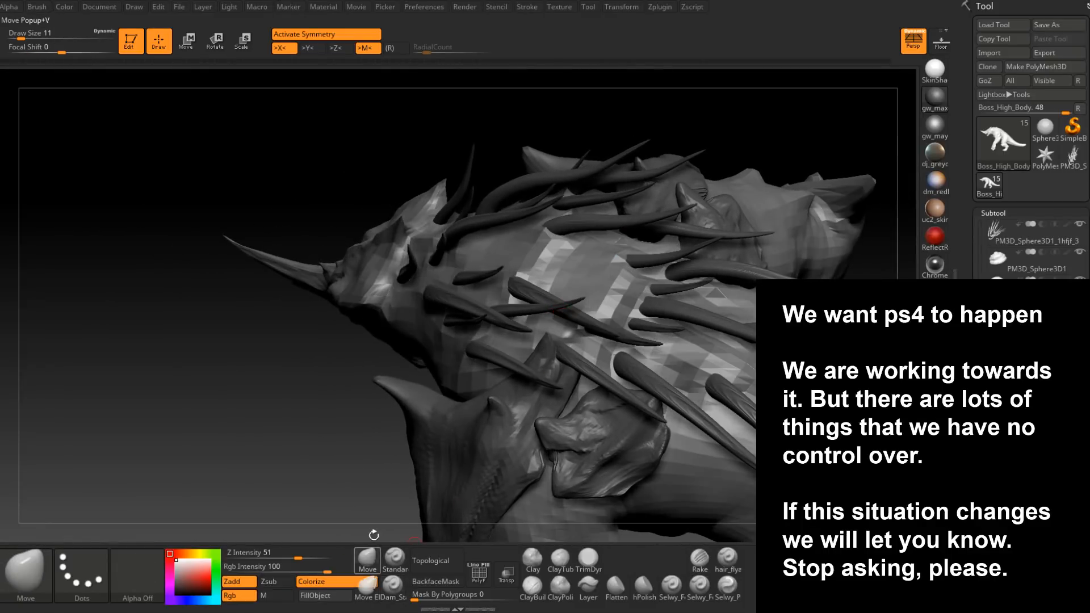
right_click_drag(374, 525, 431, 489)
key("space")
left_click_drag(593, 291, 610, 290)
mouse_move(610, 290)
right_mouse_down()
mouse_move(593, 269)
mouse_move(542, 262)
right_mouse_up()
key("bracketright")
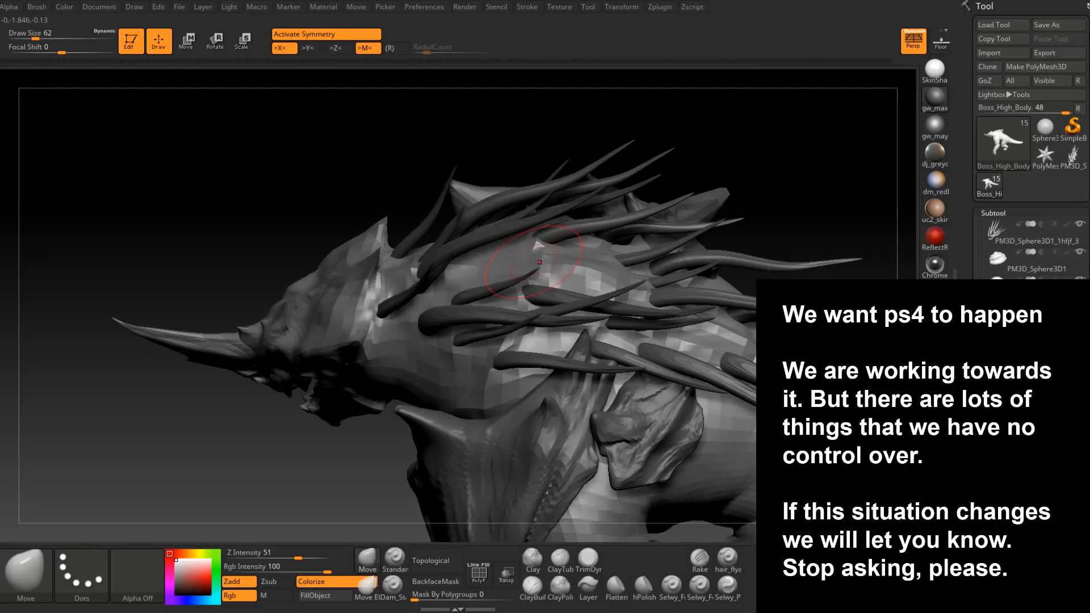
key("space")
left_click_drag(532, 259, 529, 259)
right_click_drag(538, 260, 528, 262)
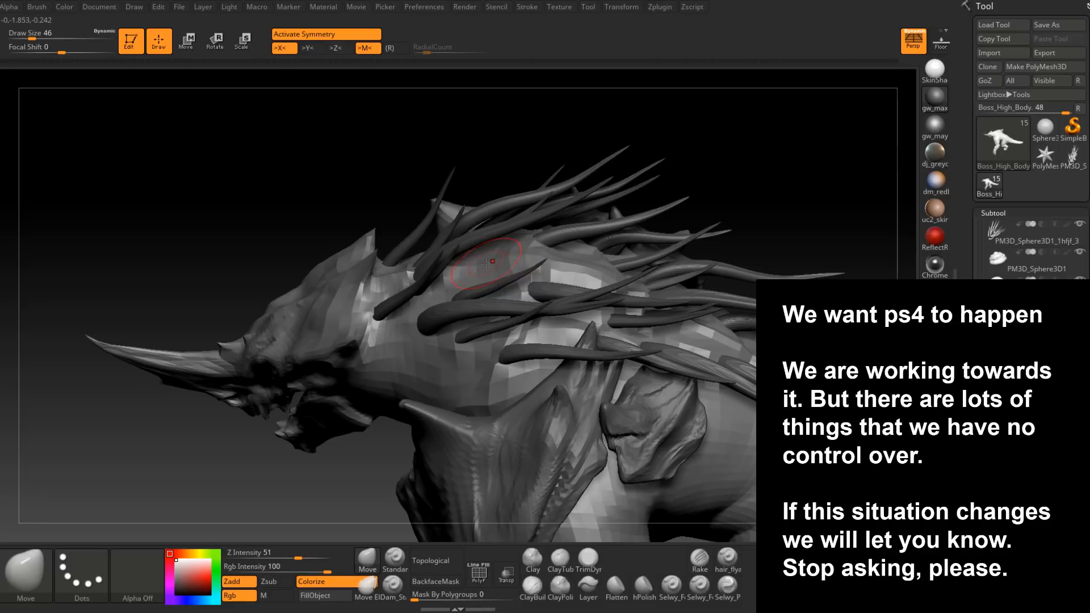
- Refine the contours and pointed edges of the neck plates between the spikes with Move at draw sizes 31 and 22
right_click_drag(480, 262, 515, 248)
key("space")
left_click_drag(520, 248, 517, 249)
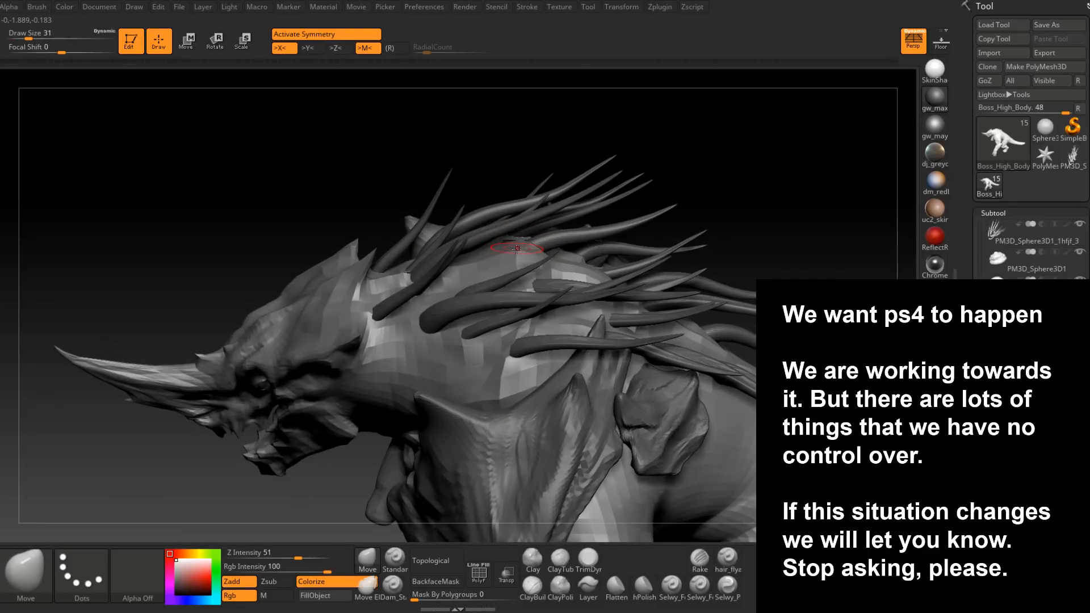
mouse_move(544, 254)
right_mouse_down()
mouse_move(563, 275)
mouse_move(612, 244)
right_mouse_up()
key("space")
left_click_drag(612, 244, 610, 243)
right_click_drag(610, 243, 537, 312)
right_click(537, 311)
left_click_drag(554, 303, 546, 303)
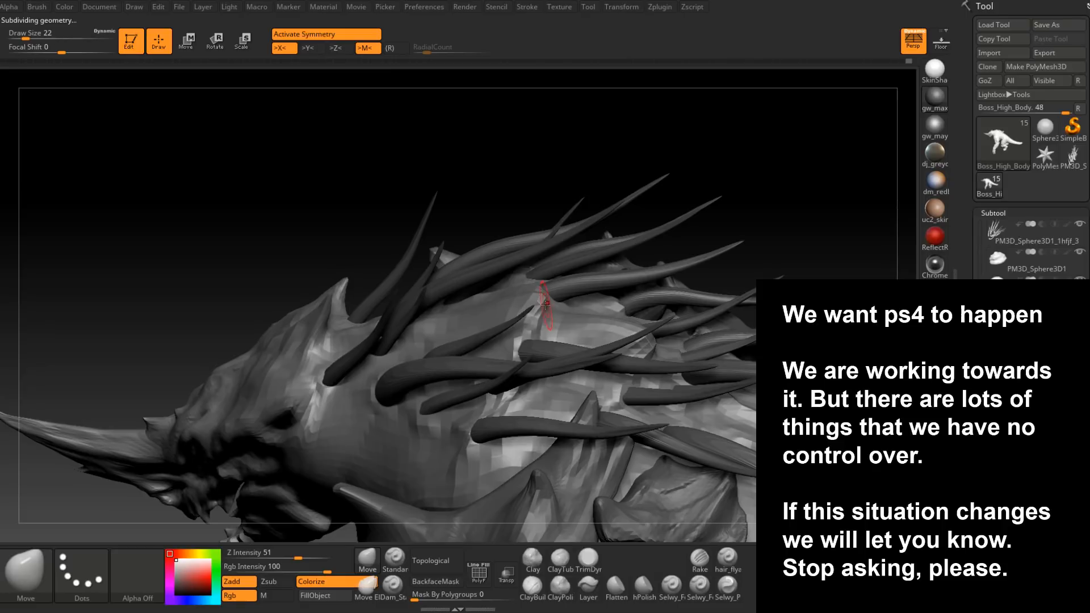
right_click_drag(542, 311, 633, 347)
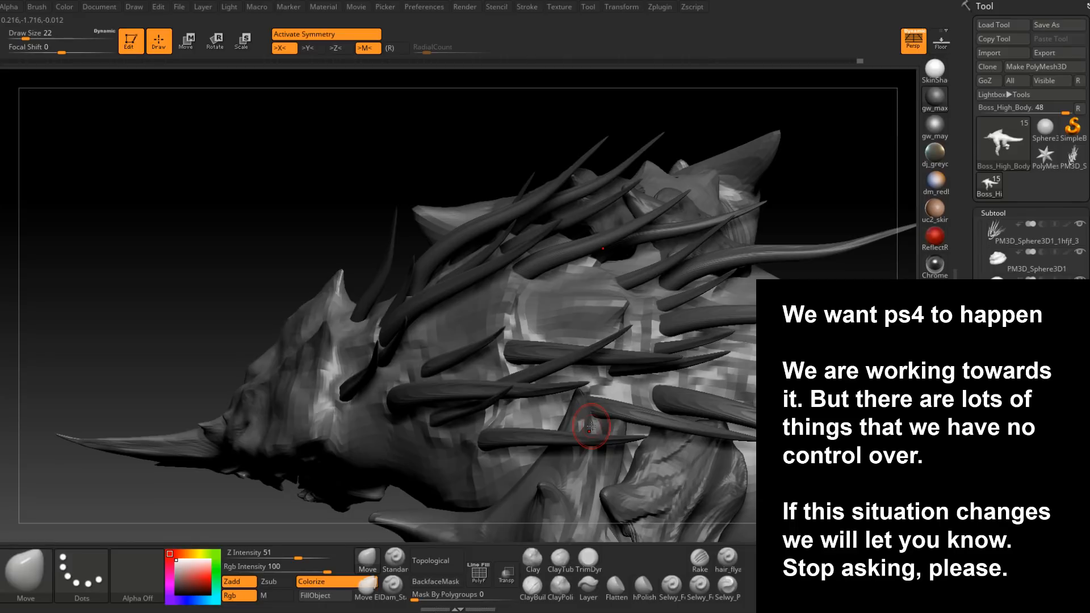
mouse_move(591, 426)
right_mouse_down()
mouse_move(571, 324)
mouse_move(530, 284)
mouse_move(638, 311)
right_mouse_up()
- Build up the neck plates between the spikes with ClayBuildup, starting at draw size 22 and reducing it to 13
left_click(535, 586)
right_click_drag(568, 341, 618, 264)
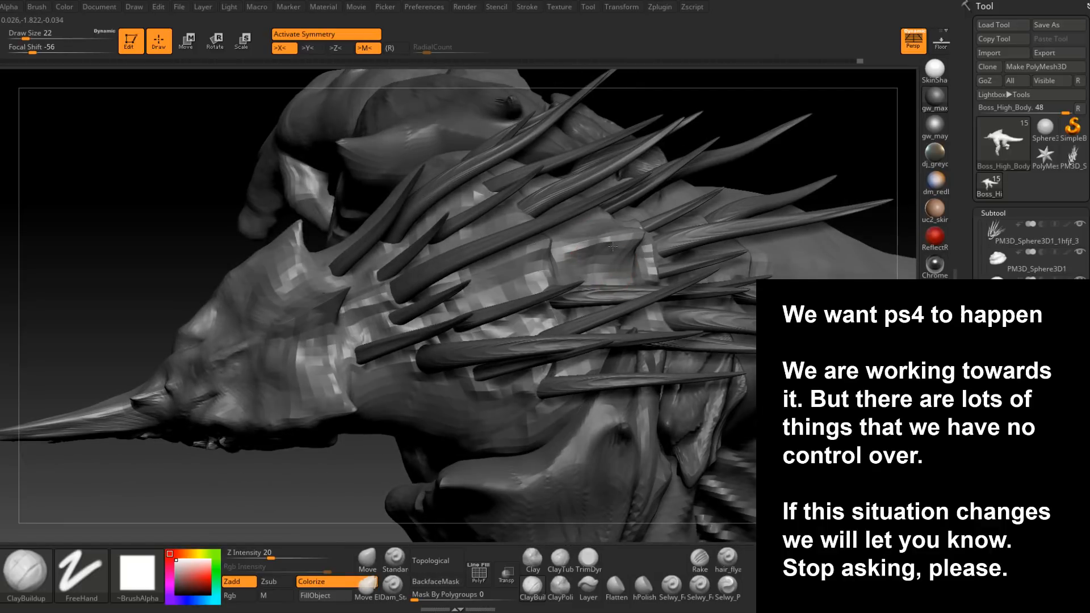
mouse_move(607, 264)
right_mouse_down()
mouse_move(591, 244)
mouse_move(525, 257)
mouse_move(510, 280)
mouse_move(540, 250)
mouse_move(411, 317)
mouse_move(413, 305)
right_mouse_up()
key("shift+d")
key("shift+d")
key("space")
left_click(417, 302)
left_click_drag(418, 302, 414, 302)
right_click_drag(433, 287, 424, 373)
mouse_move(423, 253)
right_mouse_down("ctrl")
mouse_move(436, 323)
mouse_move(416, 396)
right_mouse_up("ctrl")
- Pull out the plate edges around the middle neck spikes with the Move brush at draw sizes 13 and 23
left_click(369, 558)
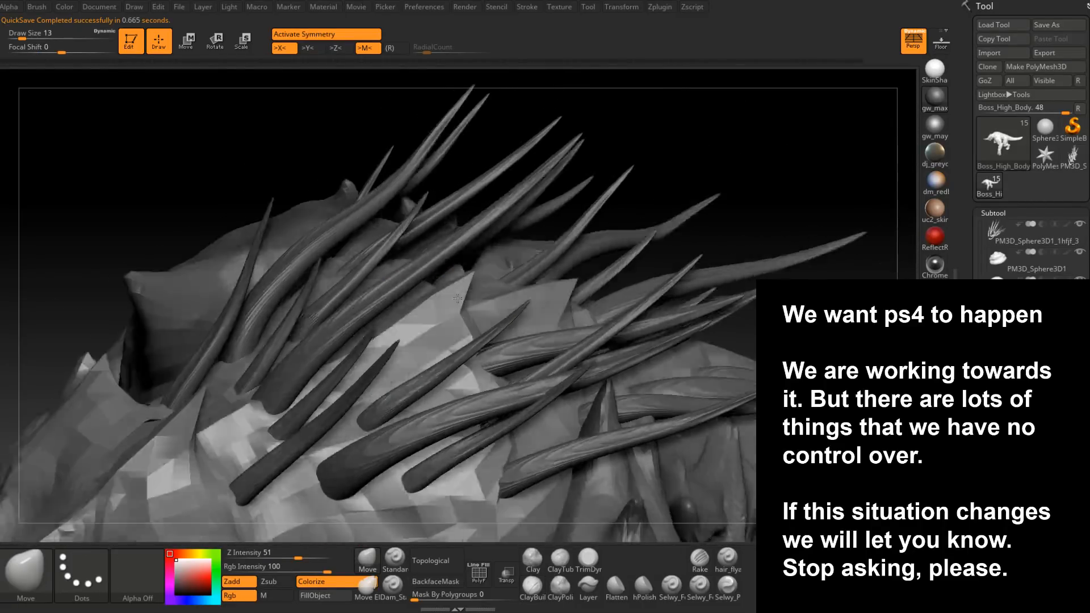
right_click_drag(419, 270, 531, 307)
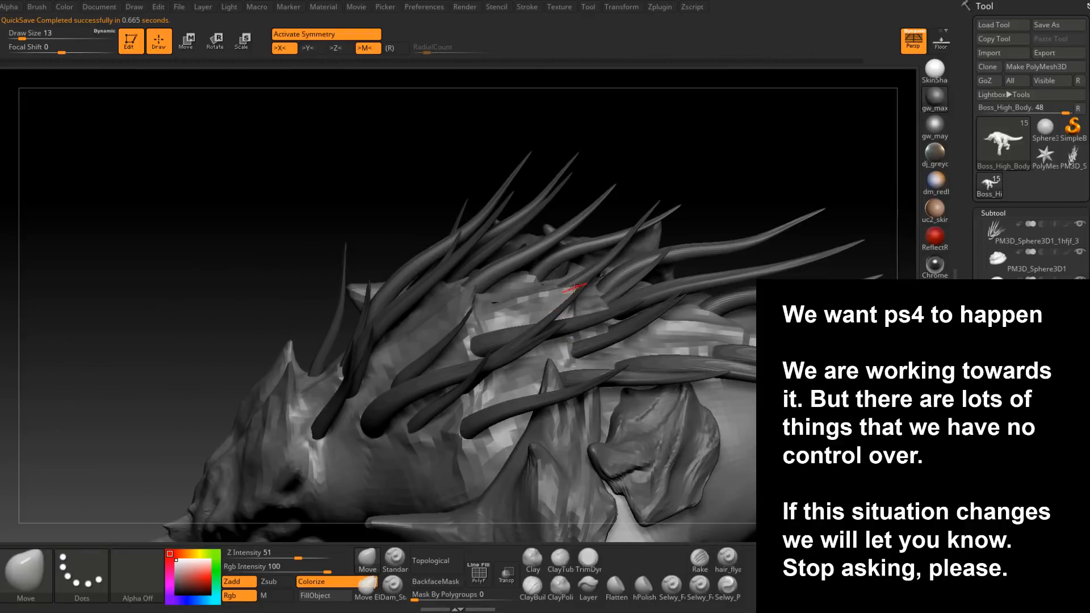
mouse_move(580, 286)
right_mouse_down()
mouse_move(554, 267)
mouse_move(584, 381)
right_mouse_up()
key("space")
left_click_drag(617, 313, 633, 313)
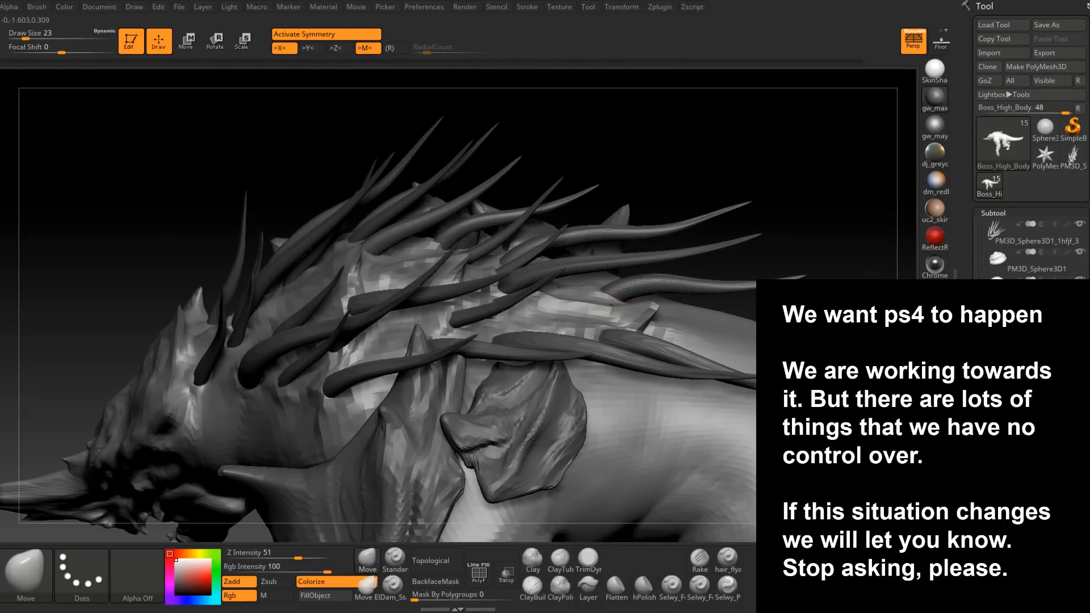
- Shape the tip and outline of the rearmost spine plate with Move at draw sizes 31, 23 and 49
key("space")
left_click_drag(621, 301, 620, 304)
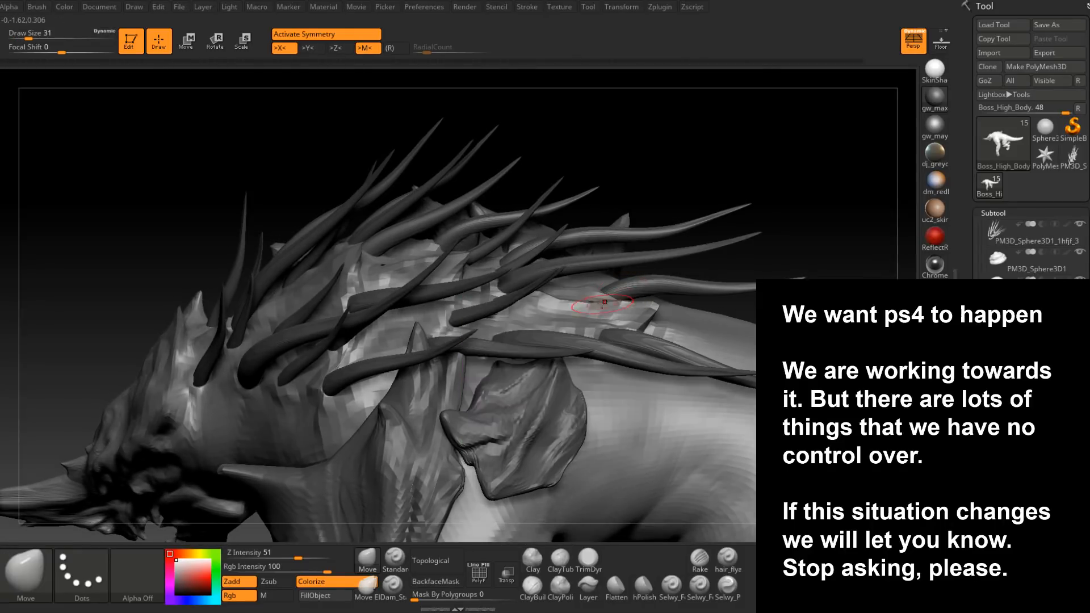
right_click_drag(599, 296, 642, 289)
key("space")
left_click_drag(648, 288, 633, 288)
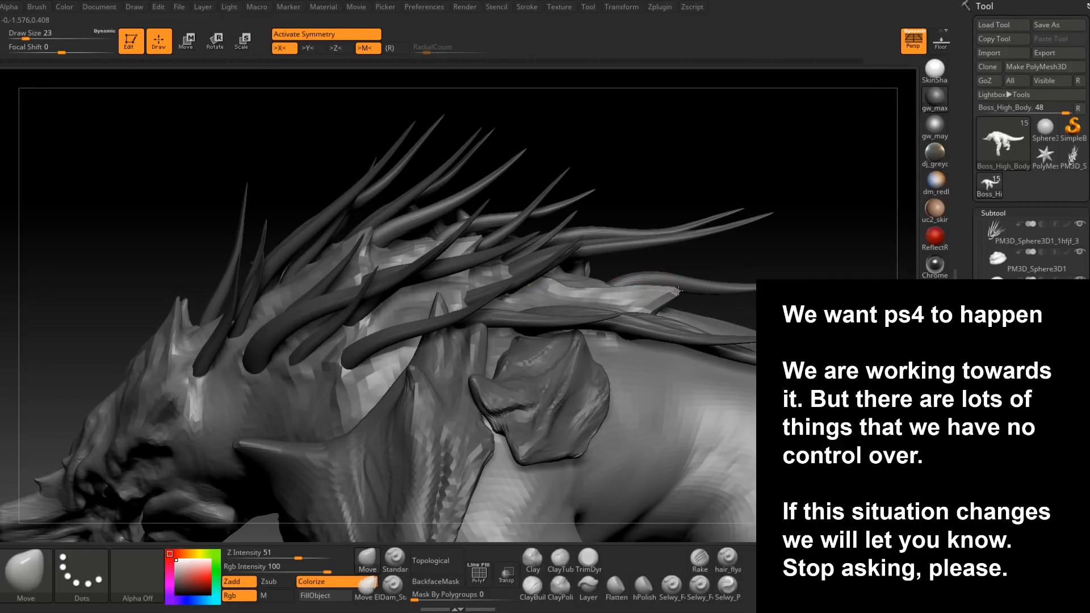
key("space")
left_click_drag(666, 291, 708, 294)
mouse_move(708, 294)
right_mouse_down()
mouse_move(613, 288)
mouse_move(595, 322)
right_mouse_up()
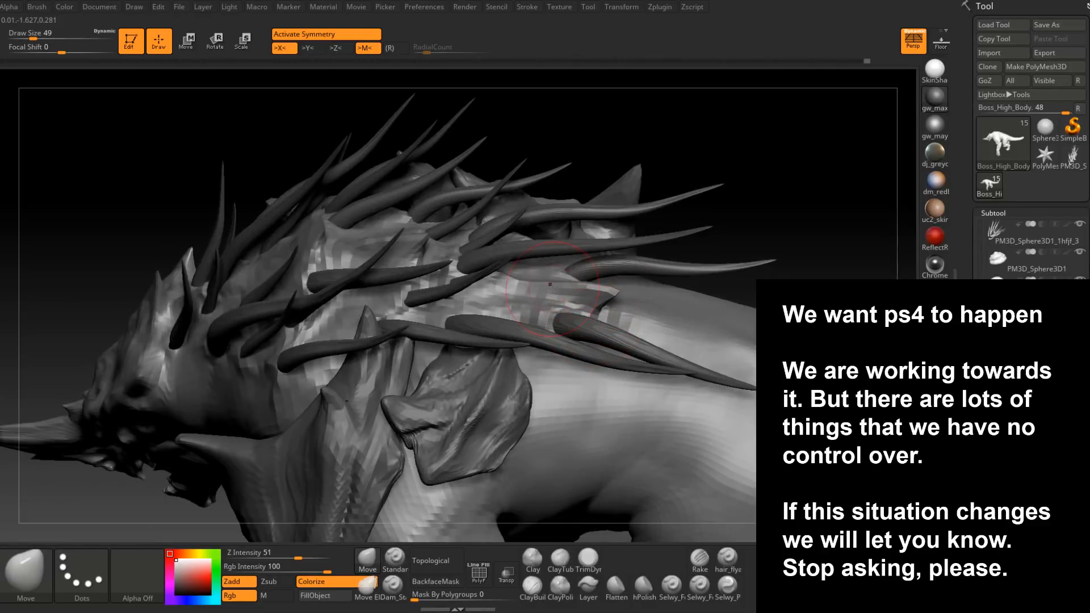
mouse_move(542, 280)
right_mouse_down()
mouse_move(535, 256)
mouse_move(604, 254)
mouse_move(774, 195)
mouse_move(608, 320)
mouse_move(700, 348)
right_mouse_up()
key("ctrl")
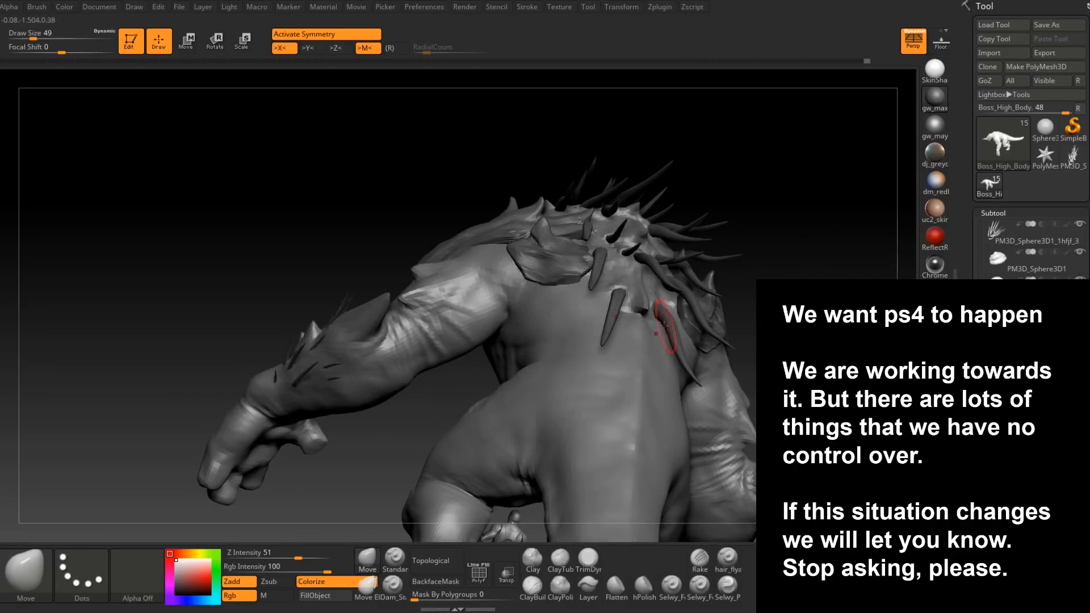
- Carve a crease across the upper back beneath the last rows of spikes with Dam_Standard at draw size 25
left_click(392, 585)
mouse_move(568, 340)
right_mouse_down()
mouse_move(619, 301)
mouse_move(592, 307)
right_mouse_up()
key("space")
left_click_drag(591, 307, 585, 306)
right_click_drag(585, 307, 698, 297)
mouse_move(769, 291)
right_mouse_down()
mouse_move(731, 294)
mouse_move(748, 297)
right_mouse_up()
right_click_drag(682, 307, 695, 305)
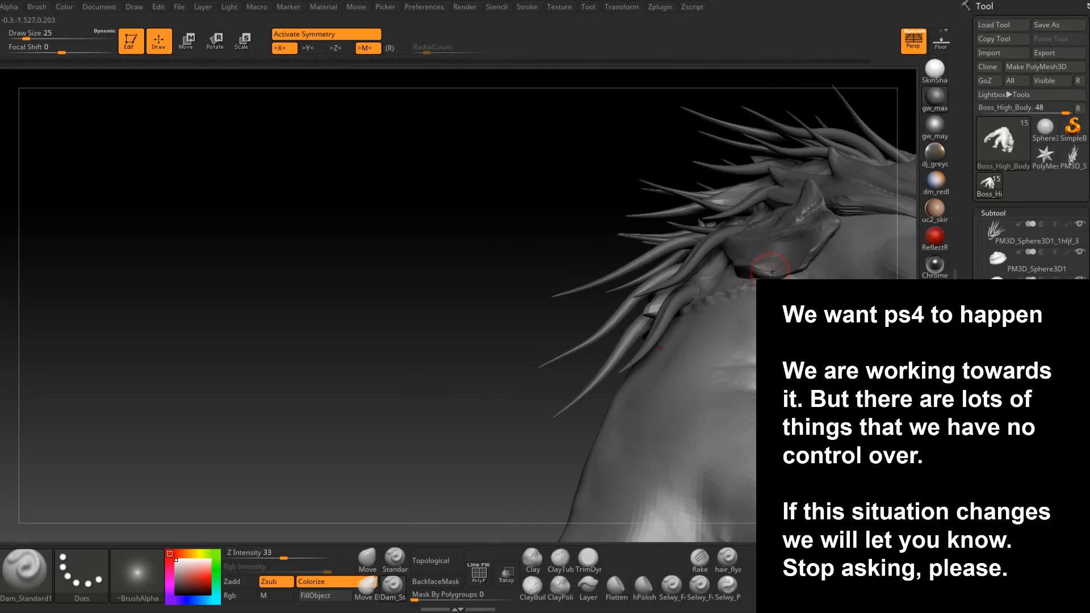
right_click_drag(771, 271, 712, 300)
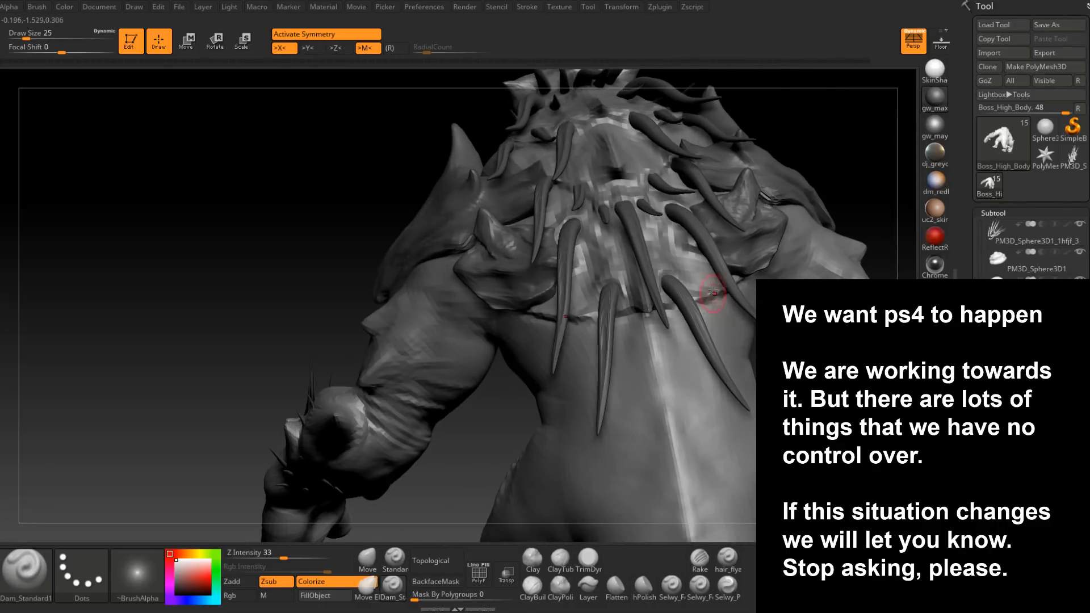
key("d")
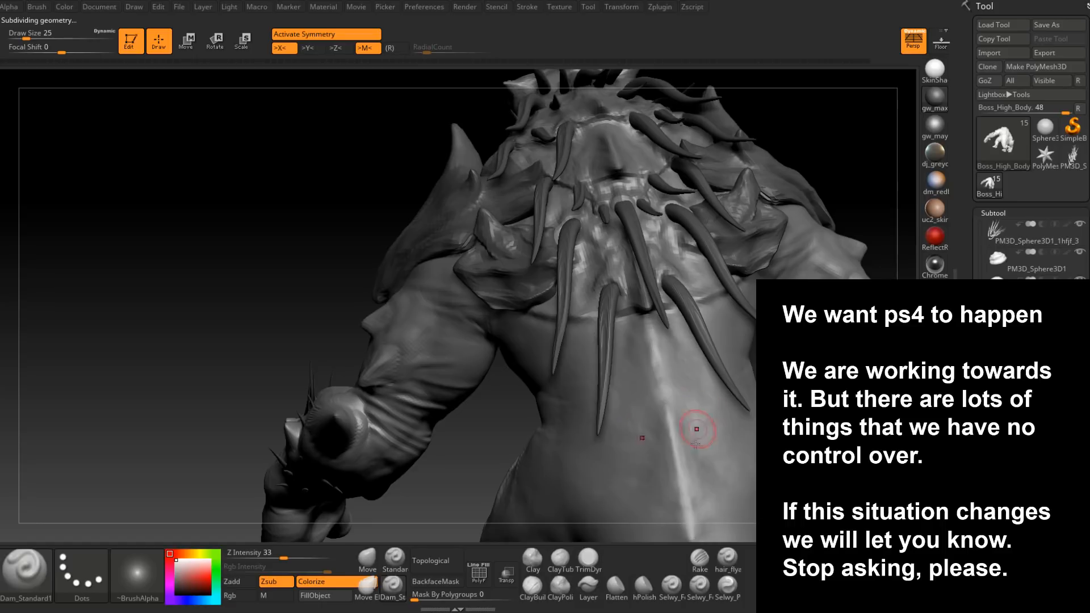
- Build up the back skin above the new crease and around the rear spikes with ClayBuildup at draw size 17
left_click(532, 585)
mouse_move(243, 384)
right_mouse_down()
mouse_move(256, 312)
mouse_move(642, 343)
right_mouse_up()
key("space")
left_click_drag(642, 343, 641, 343)
right_click_drag(685, 325, 705, 335)
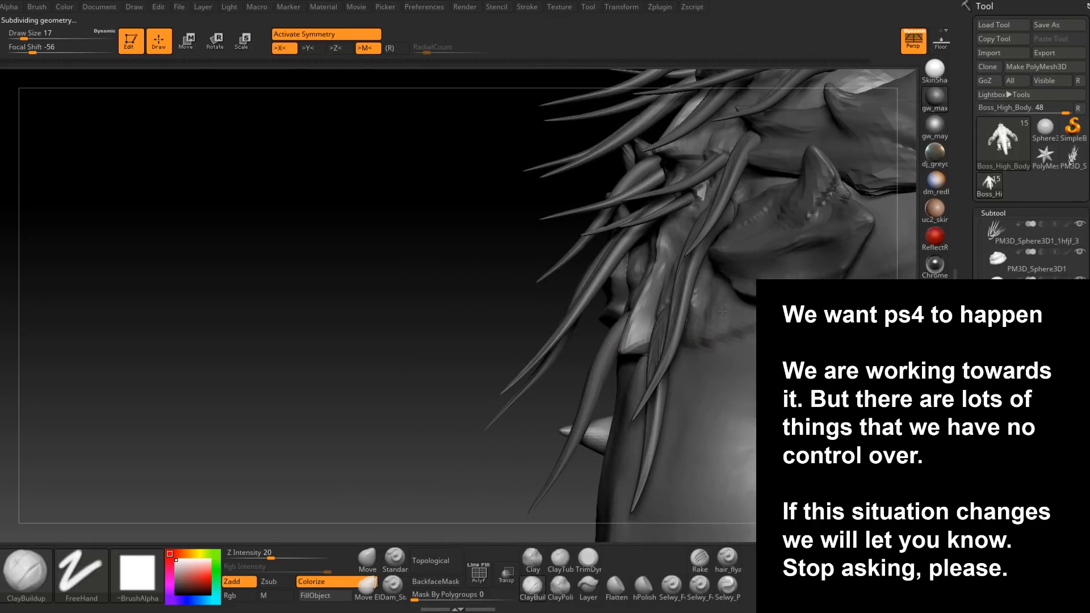
right_click_drag(705, 341, 684, 426)
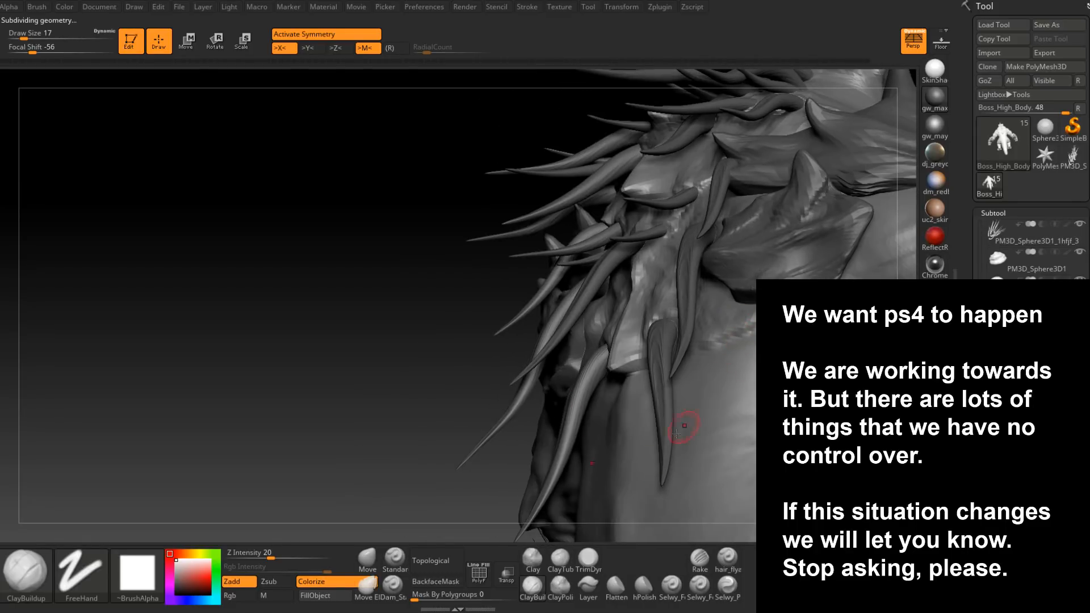
- Deepen the back crease from the rear spikes to beneath the shoulder plate with Dam_Standard at draw size 17
left_click(392, 585)
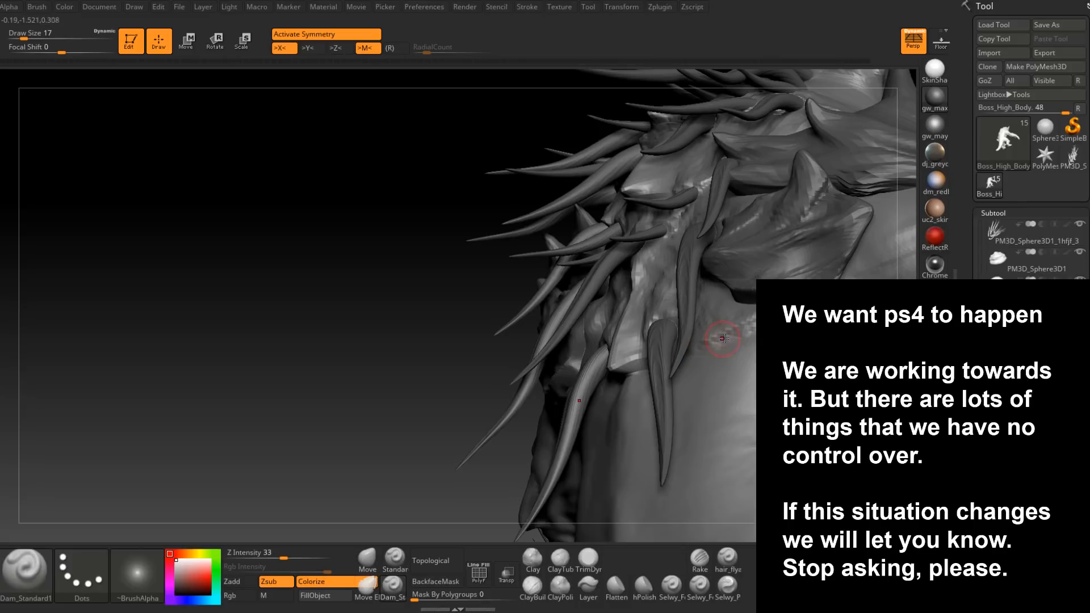
mouse_move(727, 334)
right_mouse_down()
mouse_move(714, 306)
mouse_move(701, 353)
mouse_move(618, 404)
mouse_move(733, 387)
right_mouse_up()
left_click_drag(669, 358, 751, 328)
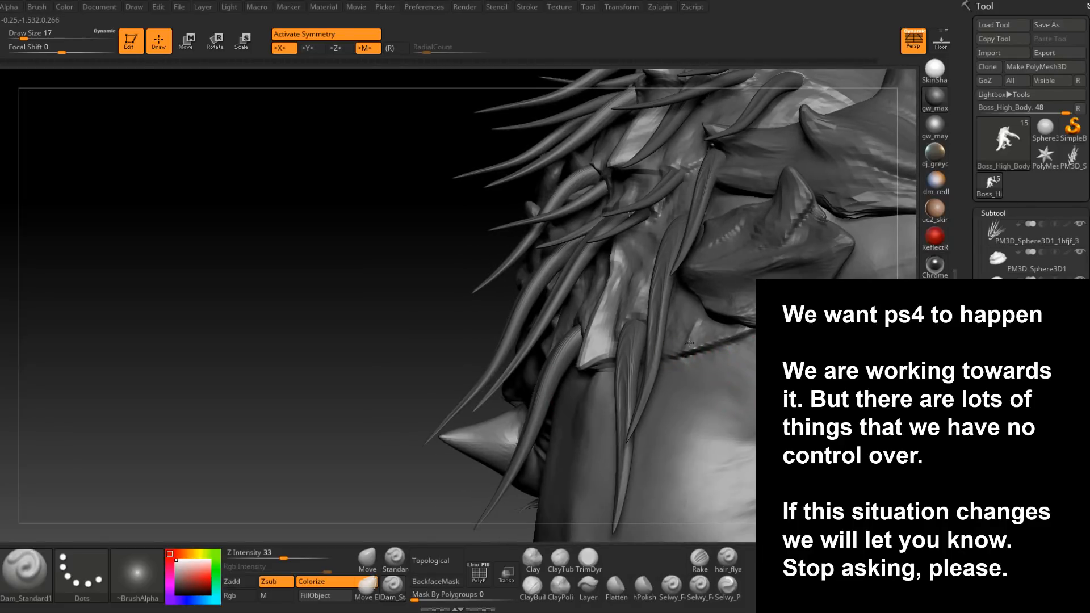
right_click_drag(690, 341, 689, 514)
- Build up the skin between the shoulder plate and the back crease with ClayBuildup, and sharpen the creases with Dam_Standard
left_click(533, 588)
mouse_move(602, 432)
right_mouse_down()
mouse_move(588, 420)
mouse_move(579, 363)
right_mouse_up()
mouse_move(579, 301)
left_mouse_down()
mouse_move(582, 344)
mouse_move(583, 326)
left_mouse_up()
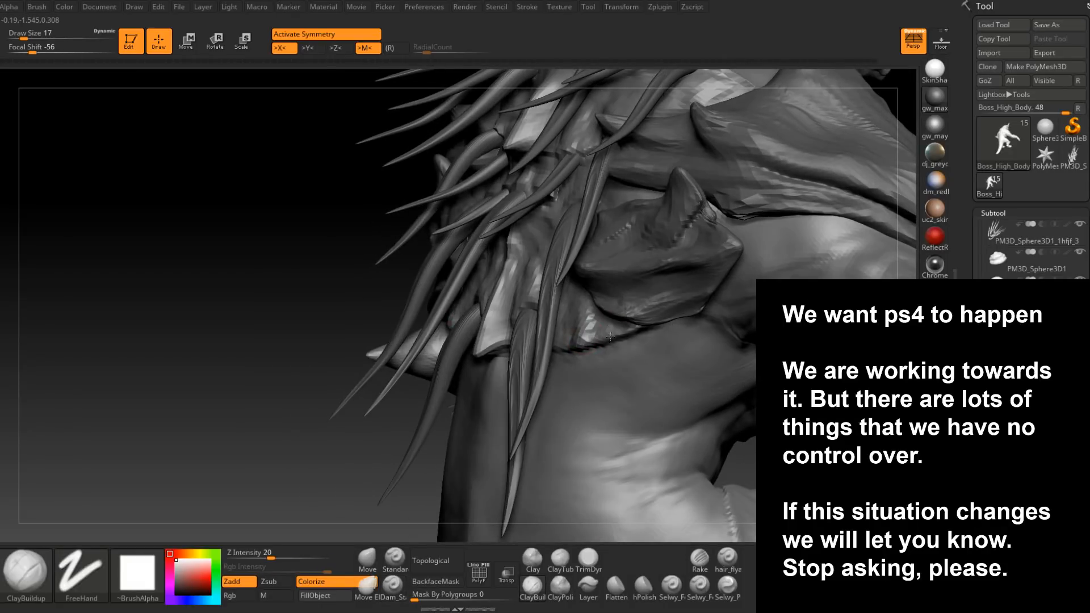
mouse_move(596, 318)
right_mouse_down()
mouse_move(568, 349)
mouse_move(577, 358)
mouse_move(534, 374)
right_mouse_up()
key("b")
key("d")
key("s")
mouse_move(586, 332)
right_mouse_down()
mouse_move(571, 340)
mouse_move(580, 327)
mouse_move(562, 318)
mouse_move(625, 321)
mouse_move(565, 312)
mouse_move(551, 430)
right_mouse_up()
key("shift")
- Flatten the back plates between the rear spikes with TrimDynamic, raising the draw size to 25
left_click(589, 559)
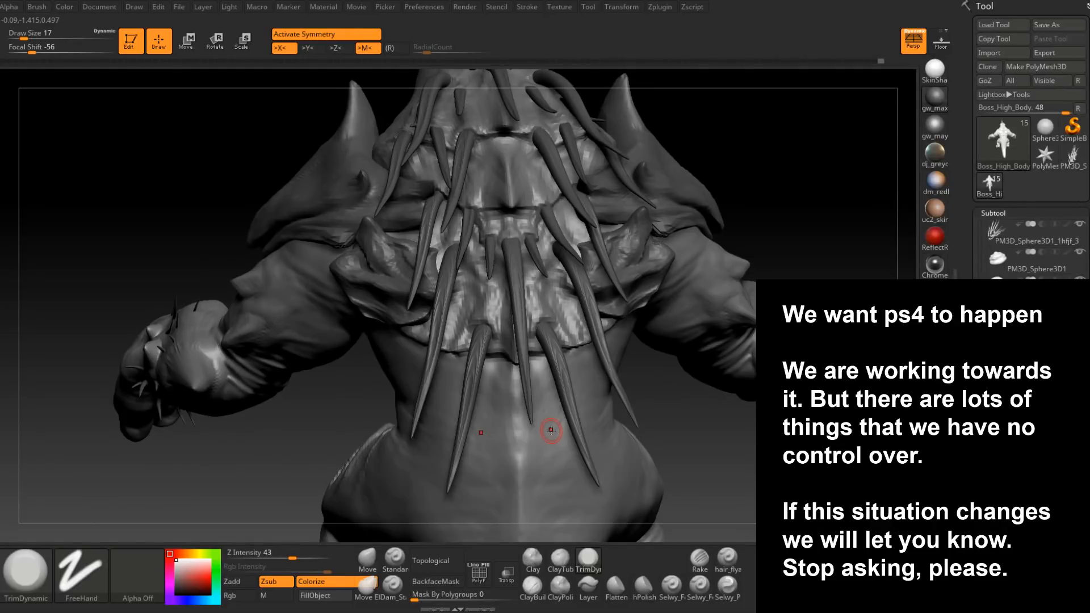
mouse_move(551, 430)
right_mouse_down()
mouse_move(522, 338)
mouse_move(498, 371)
mouse_move(495, 352)
mouse_move(497, 371)
mouse_move(449, 375)
mouse_move(443, 348)
mouse_move(523, 305)
mouse_move(538, 319)
mouse_move(505, 346)
mouse_move(528, 341)
right_mouse_up()
key("space")
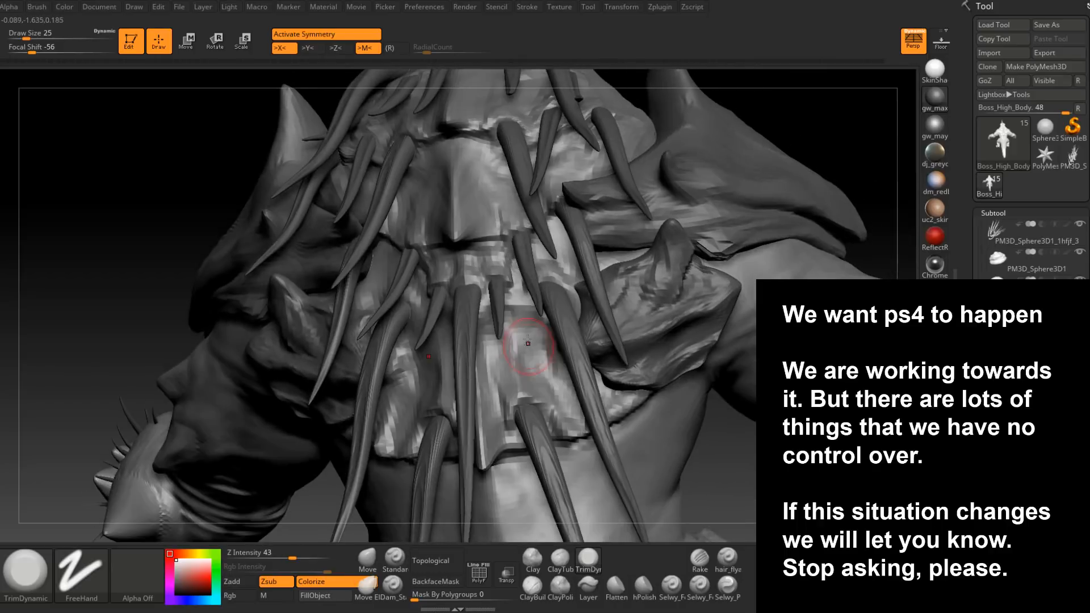
- Carve creases around the spine plates and spike bases on the upper back with Dam_Standard at draw size 14
left_click(393, 587)
right_click_drag(483, 397, 494, 329)
key("space")
left_click_drag(493, 328, 488, 326)
mouse_move(488, 328)
right_mouse_down()
mouse_move(477, 329)
mouse_move(540, 329)
mouse_move(505, 319)
mouse_move(550, 309)
mouse_move(509, 397)
mouse_move(488, 378)
mouse_move(493, 394)
mouse_move(479, 398)
mouse_move(496, 335)
right_mouse_up()
key("ctrl")
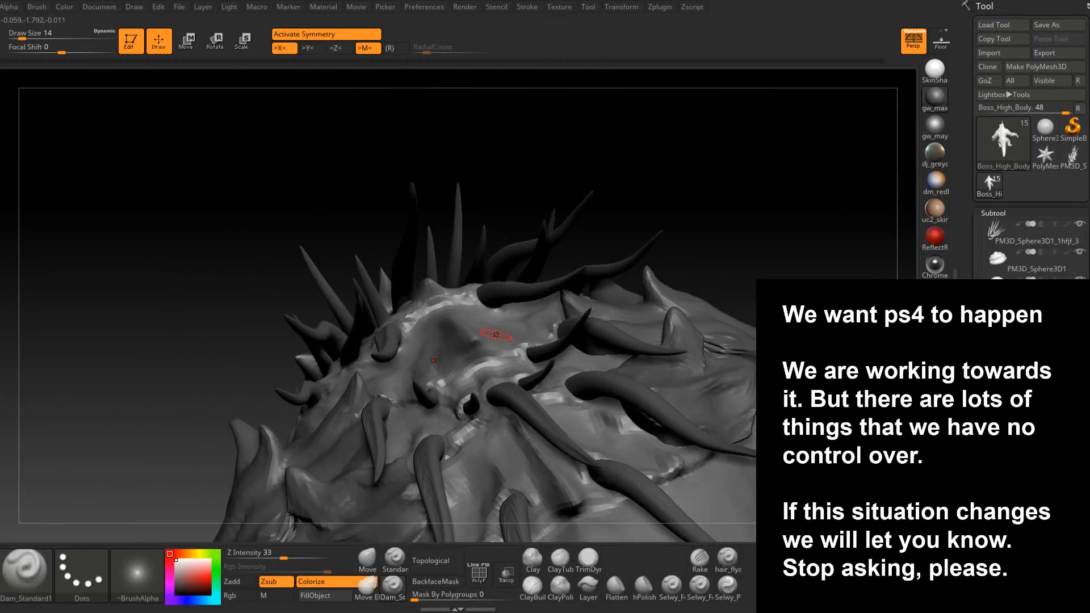
mouse_move(447, 373)
right_mouse_down()
mouse_move(499, 389)
mouse_move(489, 409)
mouse_move(511, 454)
right_mouse_up()
- Add raised skin texture to the spine and nape plates between the spikes with ClayBuildup at draw size 18
left_click(528, 582)
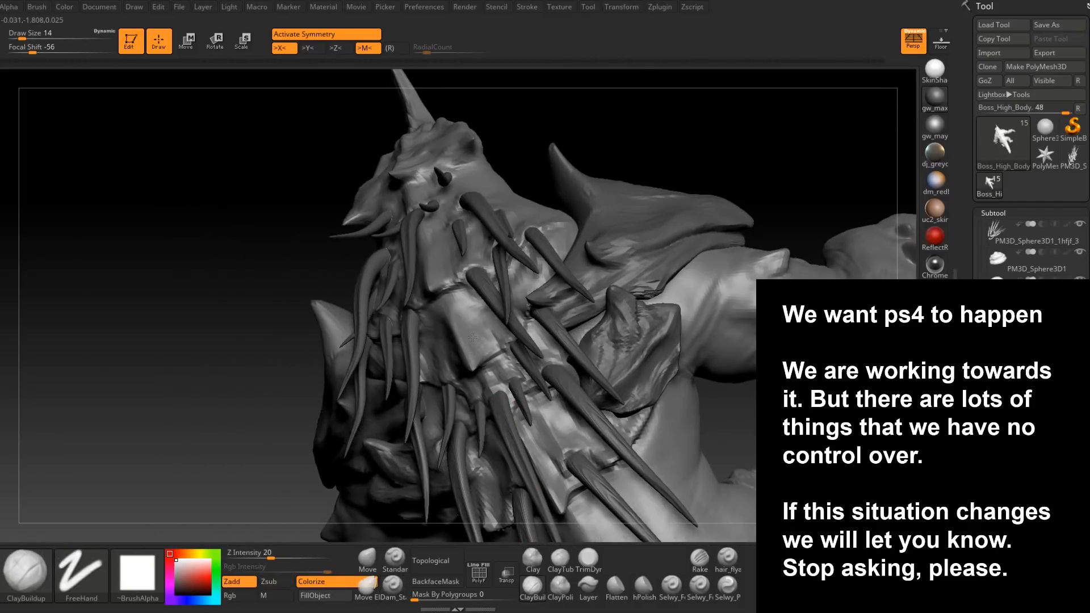
right_click_drag(474, 335, 505, 336)
key("space")
left_click_drag(478, 343, 482, 343)
mouse_move(461, 318)
right_mouse_down()
mouse_move(482, 325)
mouse_move(485, 346)
mouse_move(455, 368)
mouse_move(488, 389)
mouse_move(547, 378)
mouse_move(554, 341)
mouse_move(513, 290)
mouse_move(533, 273)
mouse_move(535, 215)
right_mouse_up()
key("ctrl")
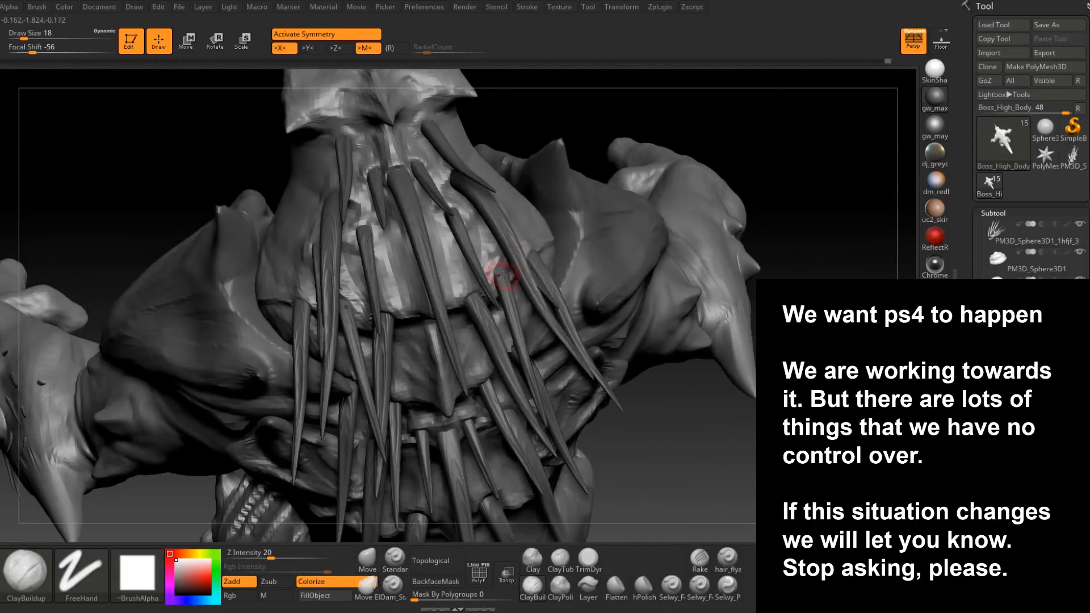
mouse_move(502, 273)
right_mouse_down()
mouse_move(514, 382)
mouse_move(477, 431)
mouse_move(497, 336)
mouse_move(537, 370)
mouse_move(468, 392)
mouse_move(431, 435)
right_mouse_up()
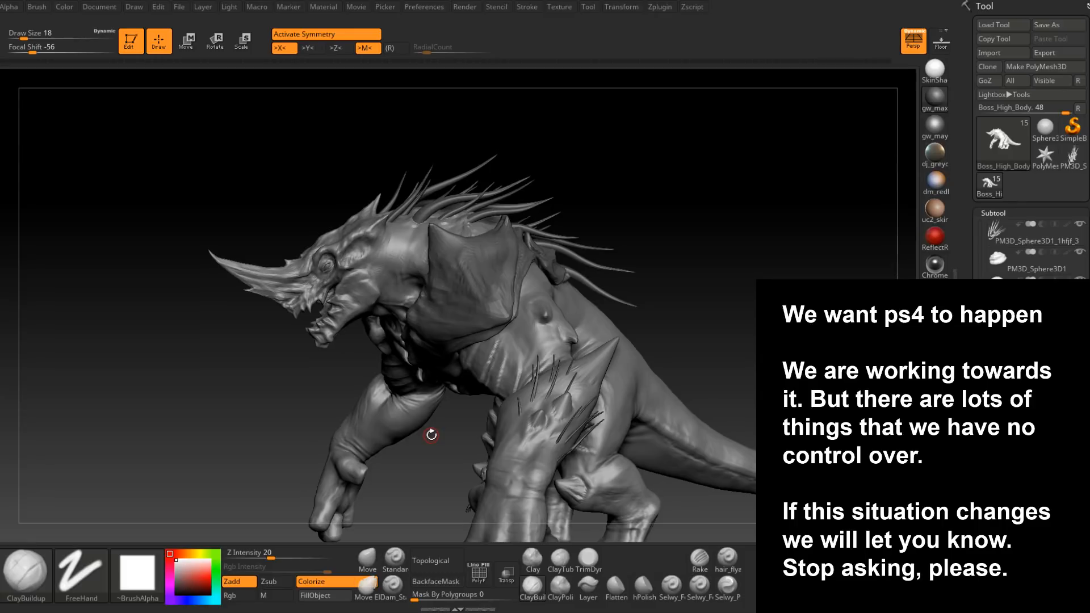
- Carve creases along the inner and lower edges of the rib plates beside the belly with Dam_Standard at draw size 18
mouse_move(431, 435)
left_mouse_down()
mouse_move(553, 333)
mouse_move(562, 395)
mouse_move(557, 310)
mouse_move(564, 345)
mouse_move(643, 330)
mouse_move(511, 413)
mouse_move(542, 366)
left_mouse_up()
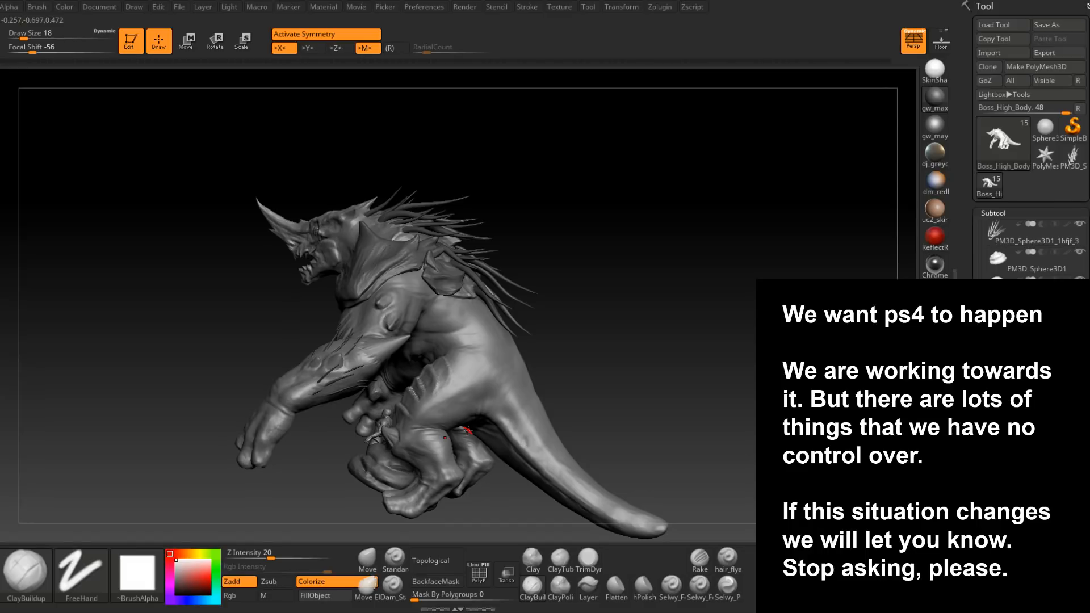
left_click_drag(528, 390, 522, 362)
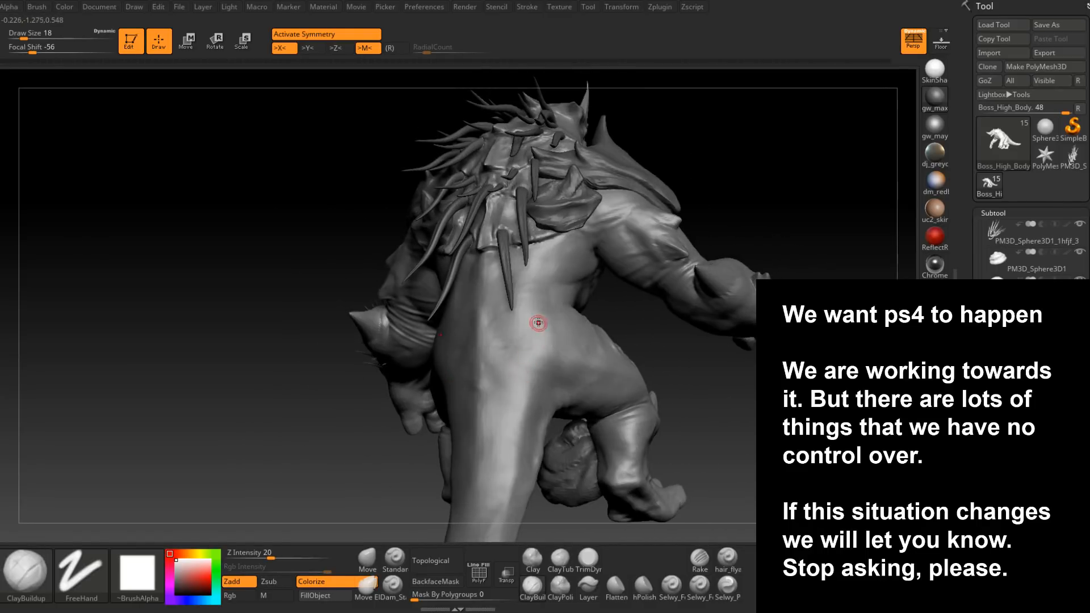
mouse_move(448, 531)
left_mouse_down()
mouse_move(471, 392)
mouse_move(462, 408)
mouse_move(554, 366)
mouse_move(443, 368)
mouse_move(517, 382)
mouse_move(471, 391)
mouse_move(458, 428)
left_mouse_up()
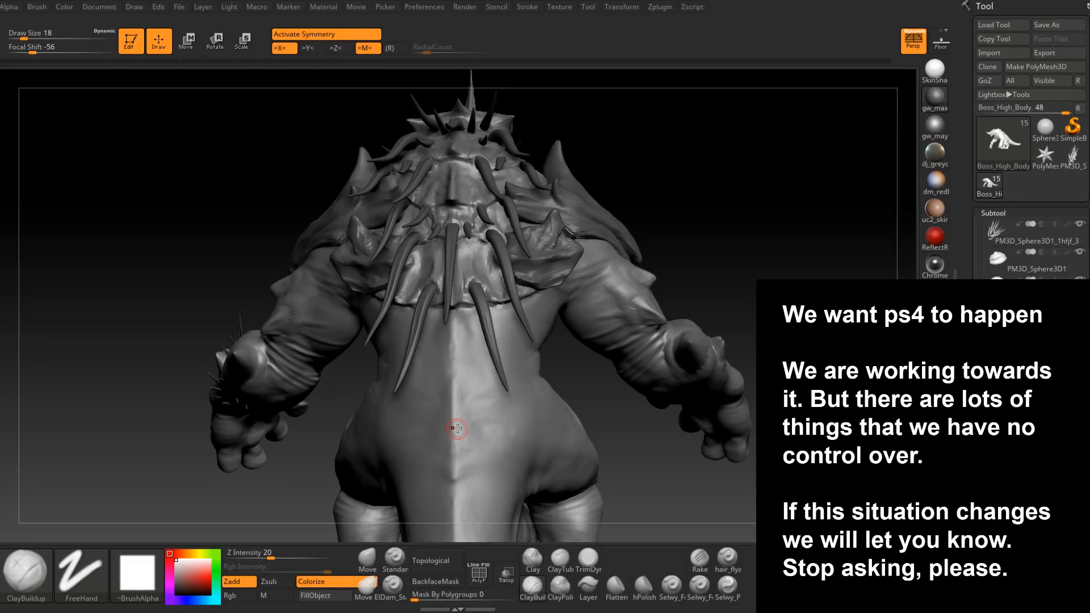
mouse_move(681, 240)
left_mouse_down()
mouse_move(706, 255)
mouse_move(709, 246)
mouse_move(562, 361)
mouse_move(584, 360)
mouse_move(576, 375)
mouse_move(601, 354)
mouse_move(590, 343)
mouse_move(583, 230)
left_mouse_up()
left_click(399, 586)
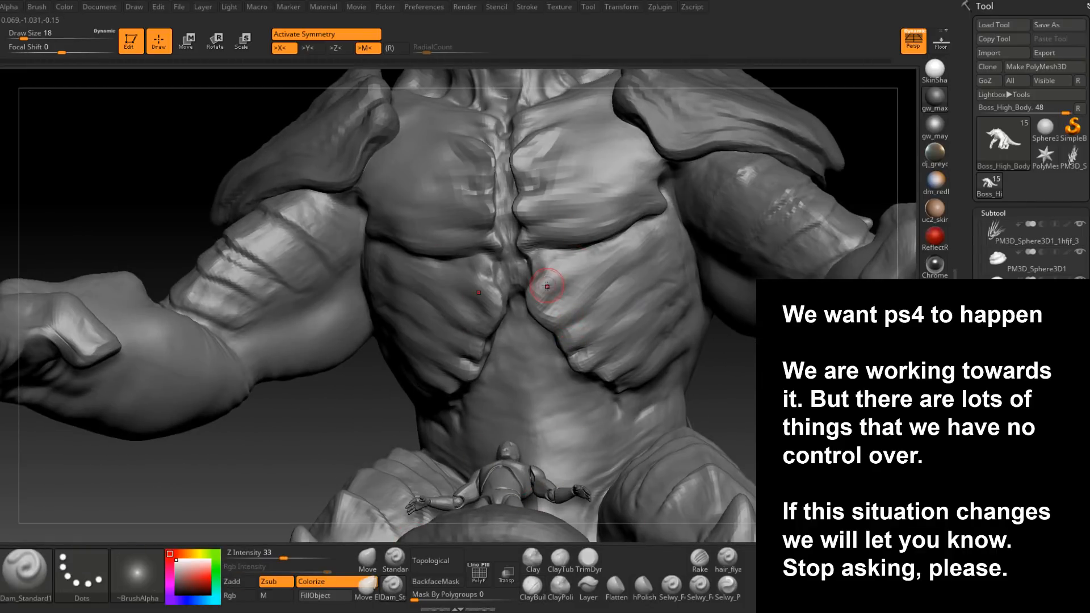
mouse_move(538, 318)
right_mouse_down()
mouse_move(539, 299)
mouse_move(538, 320)
mouse_move(564, 304)
mouse_move(573, 231)
mouse_move(609, 335)
mouse_move(562, 324)
mouse_move(596, 339)
mouse_move(596, 324)
mouse_move(637, 330)
right_mouse_up()
mouse_move(611, 247)
right_mouse_down()
mouse_move(622, 252)
mouse_move(596, 333)
mouse_move(560, 350)
right_mouse_up()
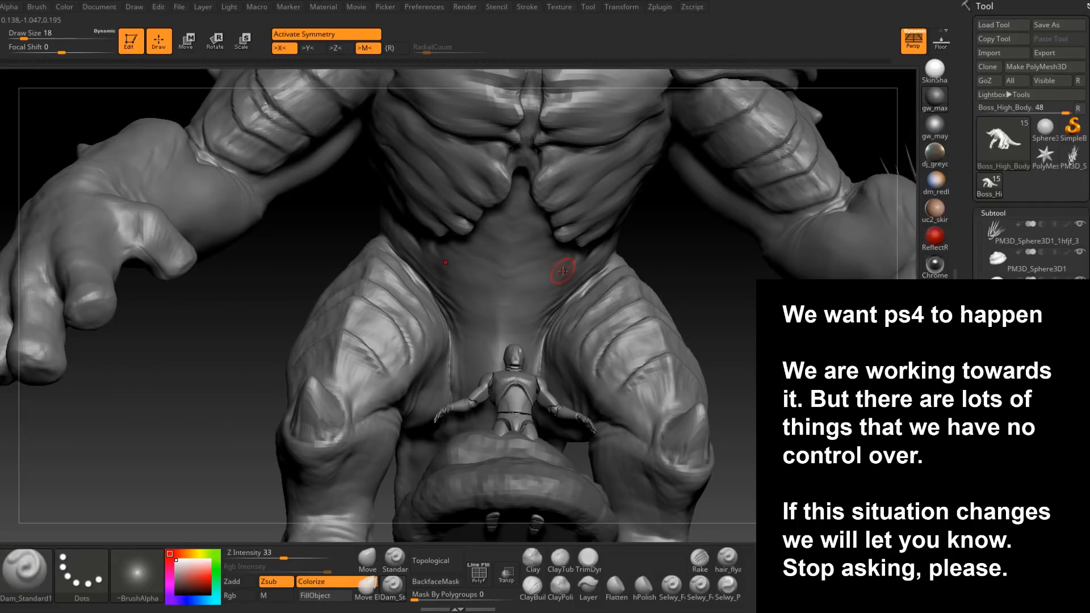
mouse_move(563, 271)
right_mouse_down()
mouse_move(564, 238)
mouse_move(568, 365)
mouse_move(555, 288)
mouse_move(491, 241)
right_mouse_up()
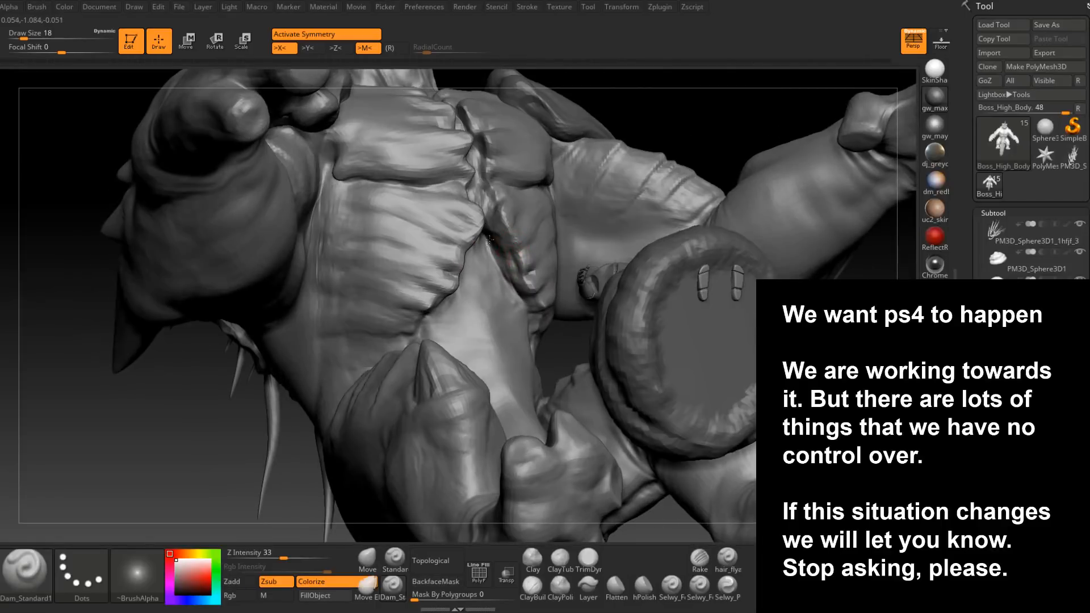
right_click_drag(508, 284, 518, 297)
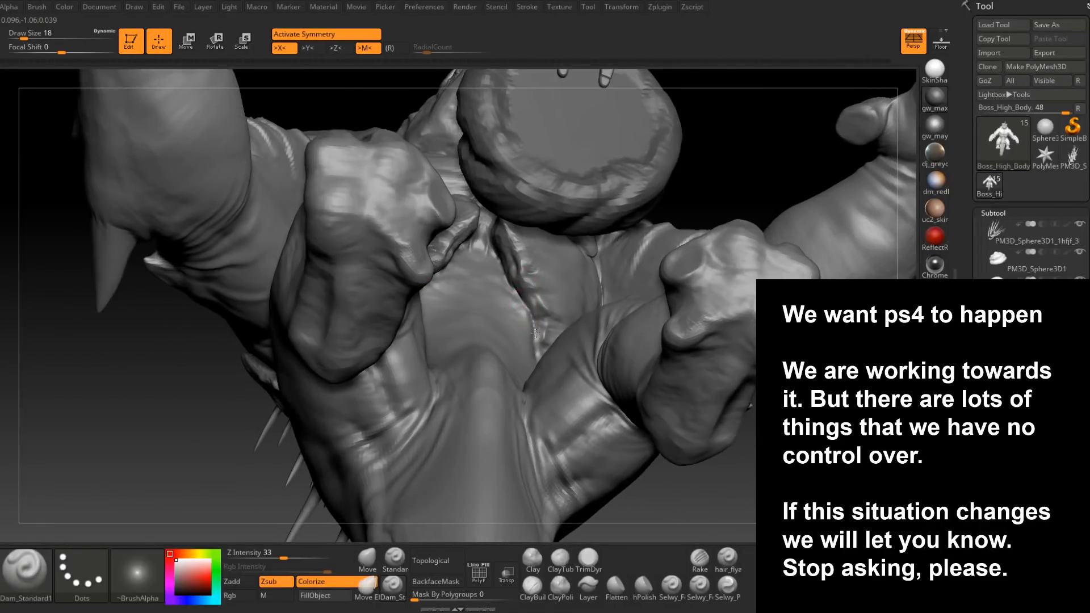
mouse_move(537, 339)
right_mouse_down()
mouse_move(545, 351)
mouse_move(525, 322)
mouse_move(577, 304)
mouse_move(564, 253)
mouse_move(575, 289)
mouse_move(591, 251)
mouse_move(729, 328)
mouse_move(580, 343)
mouse_move(581, 286)
mouse_move(568, 318)
right_mouse_up()
- Adjust the body's overall form around the torso with the Move brush at draw size 163
left_click(369, 559)
key("space")
left_click_drag(581, 297, 612, 304)
mouse_move(587, 292)
right_mouse_down()
mouse_move(517, 363)
mouse_move(500, 364)
mouse_move(545, 360)
mouse_move(527, 336)
mouse_move(527, 397)
mouse_move(533, 358)
mouse_move(574, 318)
mouse_move(524, 339)
mouse_move(555, 310)
mouse_move(548, 332)
right_mouse_up()
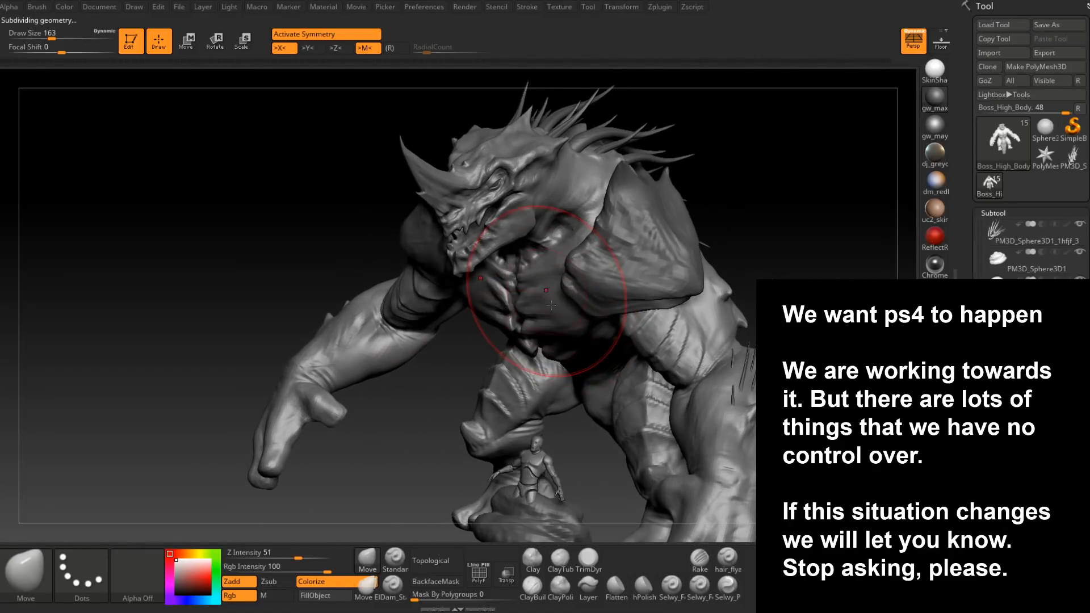
- Show the hidden beard, Santa hat and pompom subtools on the creature's head
left_click(1080, 307)
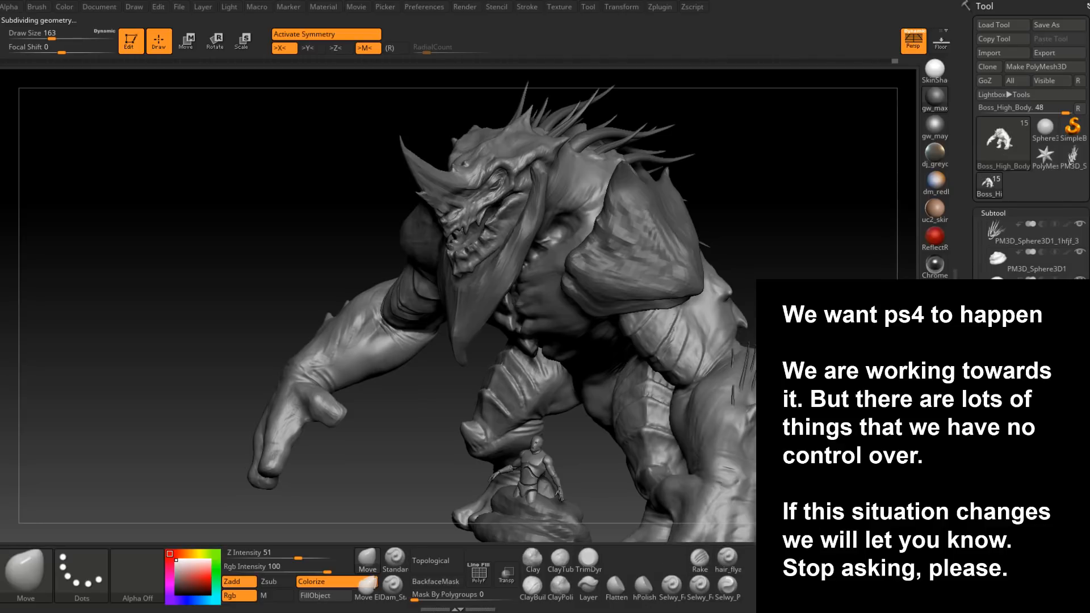
left_click(1080, 335)
left_click(1080, 363)
mouse_move(681, 292)
right_mouse_down()
mouse_move(593, 289)
mouse_move(662, 298)
mouse_move(596, 346)
mouse_move(630, 340)
right_mouse_up()
right_click_drag(533, 372, 565, 376)
right_click_drag(558, 308, 605, 320)
- Fill the beard and the Santa hat with the white SkinShade material, using the material channel only
left_click(518, 309, "alt")
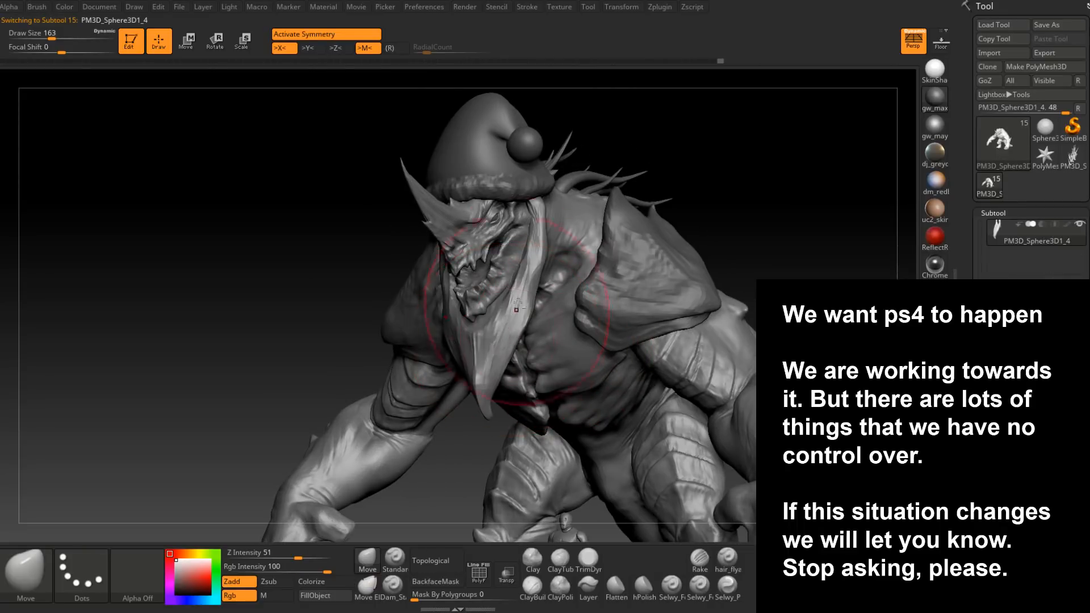
left_click(293, 601)
left_click(935, 68)
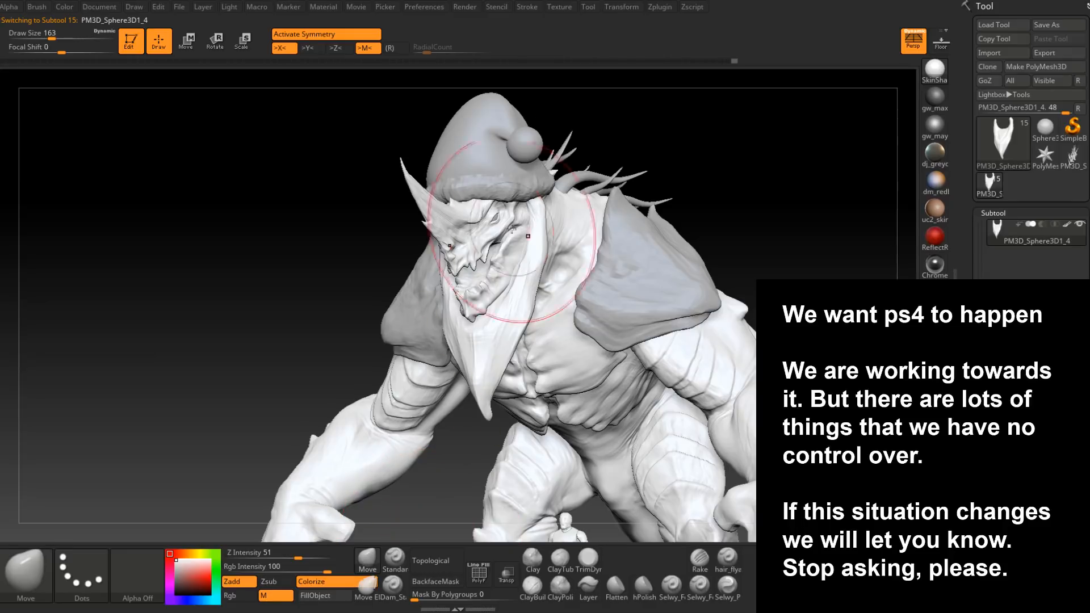
left_click(504, 169, "alt")
right_click_drag(519, 241, 375, 318, "alt")
left_click(324, 596)
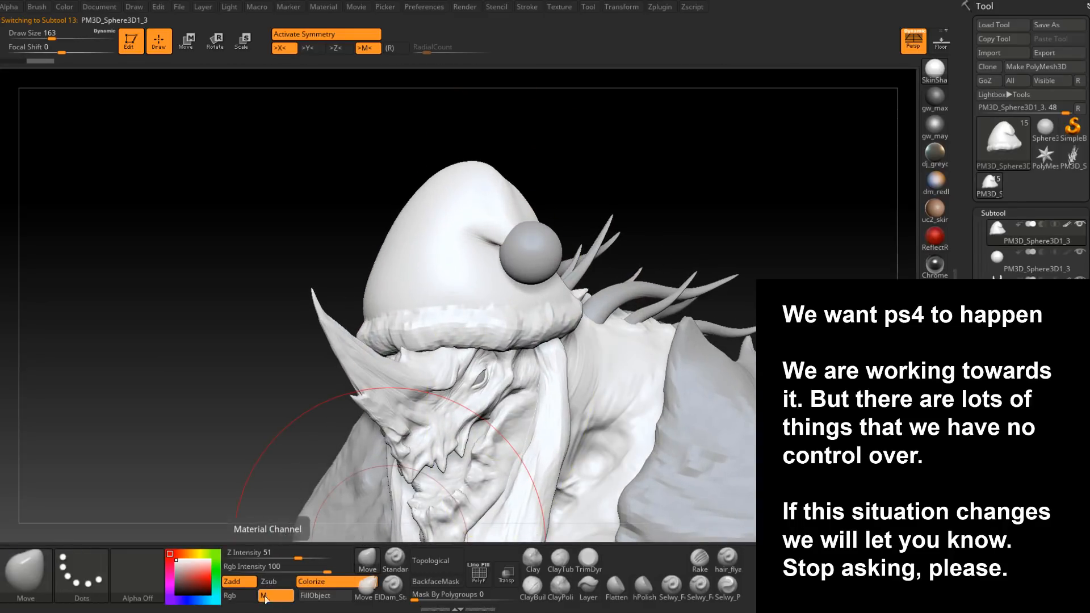
- Paint the Santa hat's cone red with the Standard brush at draw size 49, leaving the fur trim white
left_click(243, 597)
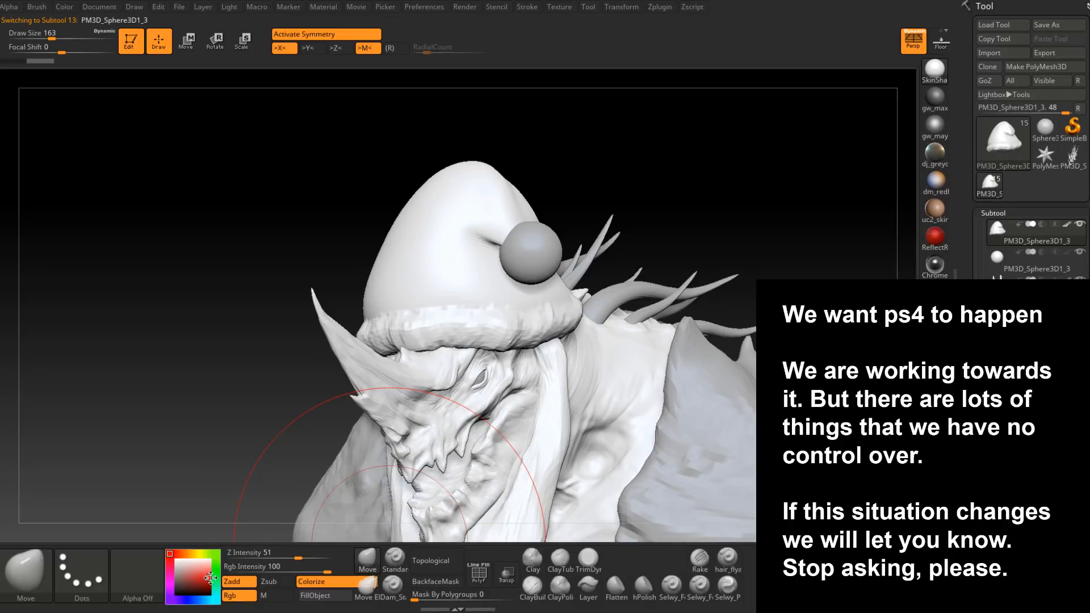
left_click(210, 578)
right_click_drag(488, 234, 472, 308, "alt")
key("space")
left_click_drag(459, 293, 436, 292)
left_click(397, 560)
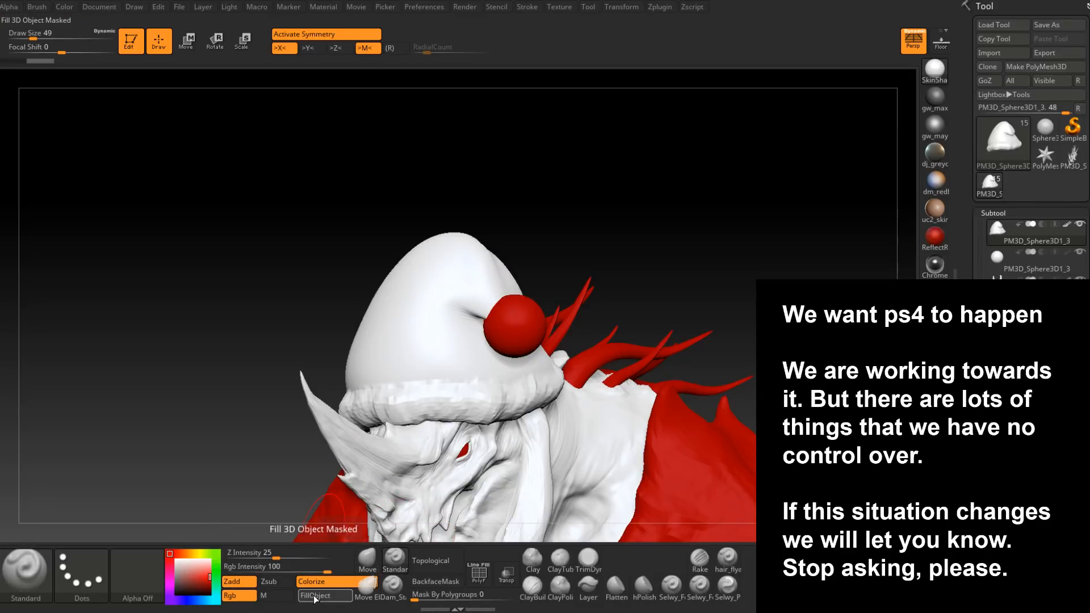
mouse_move(458, 265)
left_mouse_down()
mouse_move(432, 253)
mouse_move(404, 273)
mouse_move(369, 350)
mouse_move(398, 370)
mouse_move(471, 320)
mouse_move(488, 280)
mouse_move(445, 300)
left_mouse_up()
right_click_drag(495, 263, 398, 256)
mouse_move(546, 253)
left_mouse_down()
mouse_move(523, 241)
mouse_move(625, 318)
mouse_move(597, 300)
mouse_move(573, 329)
mouse_move(525, 338)
mouse_move(560, 364)
left_mouse_up()
- Finish the red paint along the hat's fur trim with the Standard brush at draw size 27
mouse_move(528, 363)
right_mouse_down()
mouse_move(559, 369)
mouse_move(545, 372)
right_mouse_up()
key("space")
left_click(523, 364)
mouse_move(449, 374)
left_mouse_down()
mouse_move(385, 377)
mouse_move(559, 369)
left_mouse_up()
mouse_move(559, 369)
right_mouse_down()
mouse_move(572, 343)
mouse_move(557, 322)
right_mouse_up()
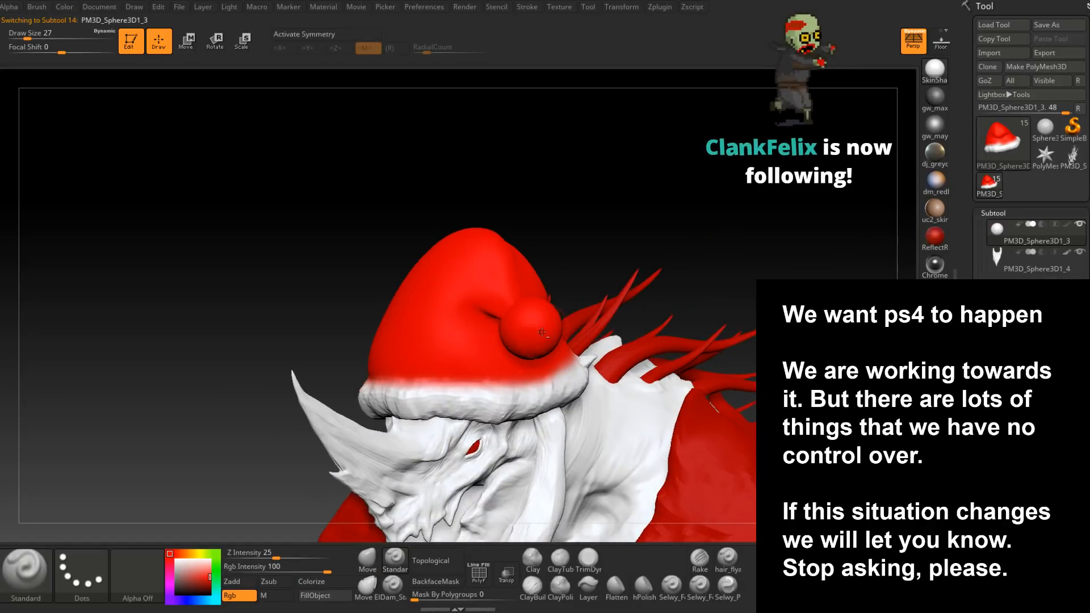
- Enable colouring on the white hat pompom and restore the grey sculpting material for the creature's uncoloured parts
left_click(555, 320, "alt")
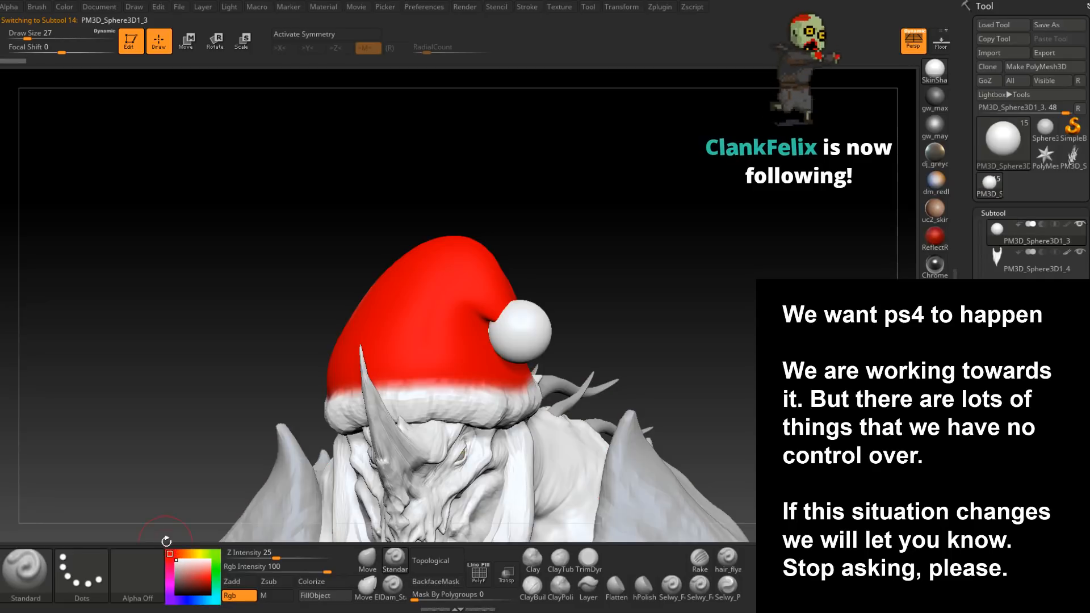
left_click(315, 582)
left_click(276, 596)
left_click(933, 123)
left_click_drag(909, 134, 583, 367)
key("ctrl")
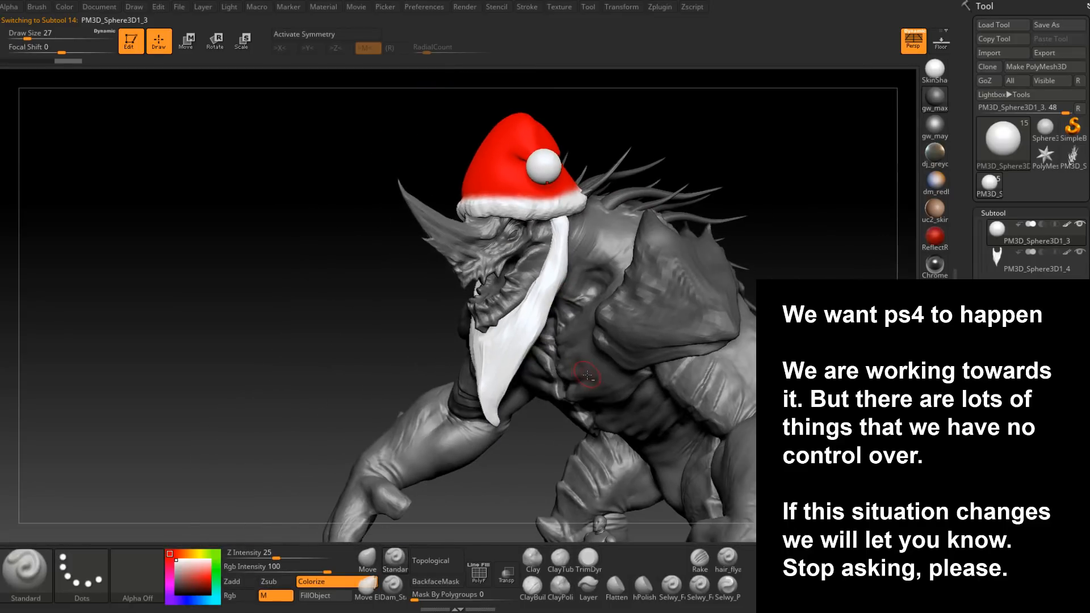
- Select the Boss_High_Body subtool and switch the Standard brush from material painting back to Zadd sculpting
left_click(588, 376, "alt")
right_click_drag(600, 397, 538, 375)
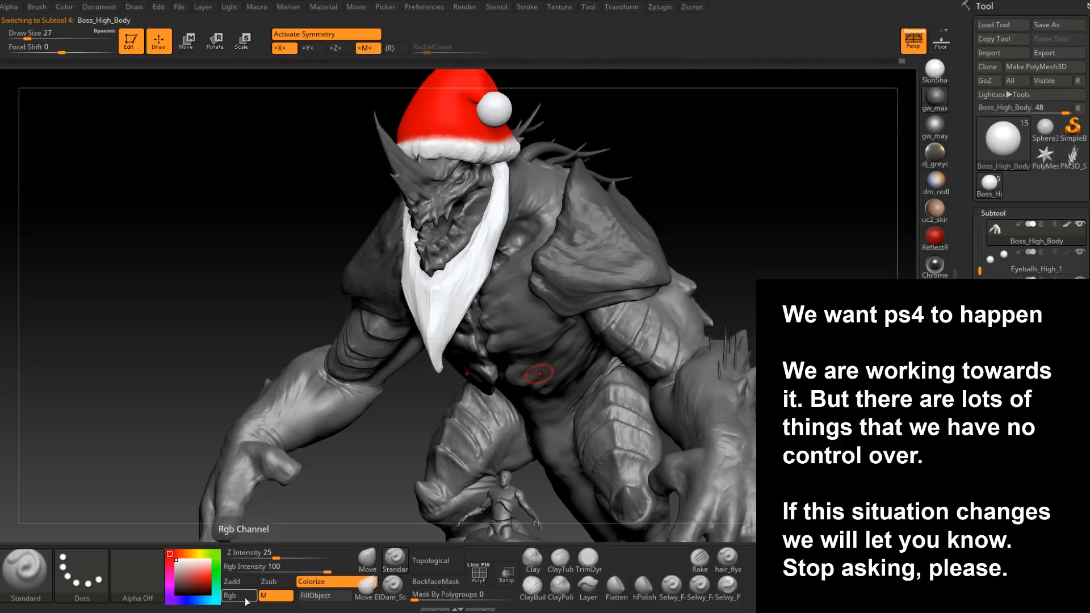
left_click(276, 597)
right_click_drag(546, 405, 511, 388)
right_click_drag(511, 389, 541, 347, "ctrl")
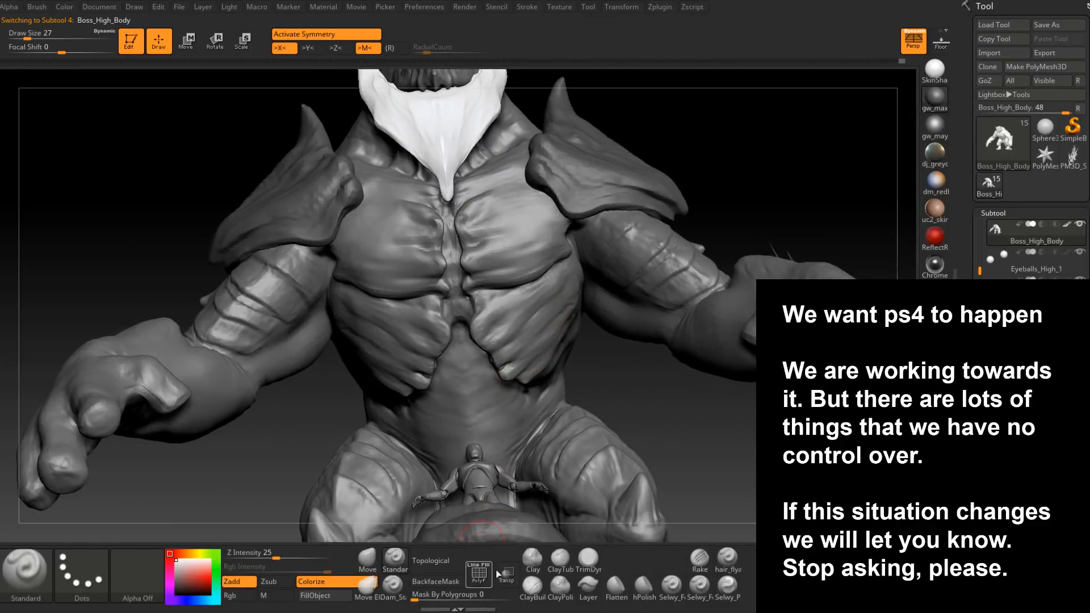
- Build up the sternum area between the rib plates with ClayBuildup and refine the adjoining creases with Dam_Standard at draw size 12
left_click(536, 591)
mouse_move(535, 360)
right_mouse_down()
mouse_move(522, 322)
mouse_move(506, 364)
right_mouse_up()
mouse_move(505, 363)
right_mouse_down("ctrl")
mouse_move(482, 340)
mouse_move(433, 477)
mouse_move(474, 386)
mouse_move(458, 355)
right_mouse_up("ctrl")
key("space")
left_click_drag(472, 347, 465, 346)
mouse_move(430, 359)
right_mouse_down()
mouse_move(407, 395)
mouse_move(446, 364)
right_mouse_up()
right_click_drag(415, 404, 433, 386)
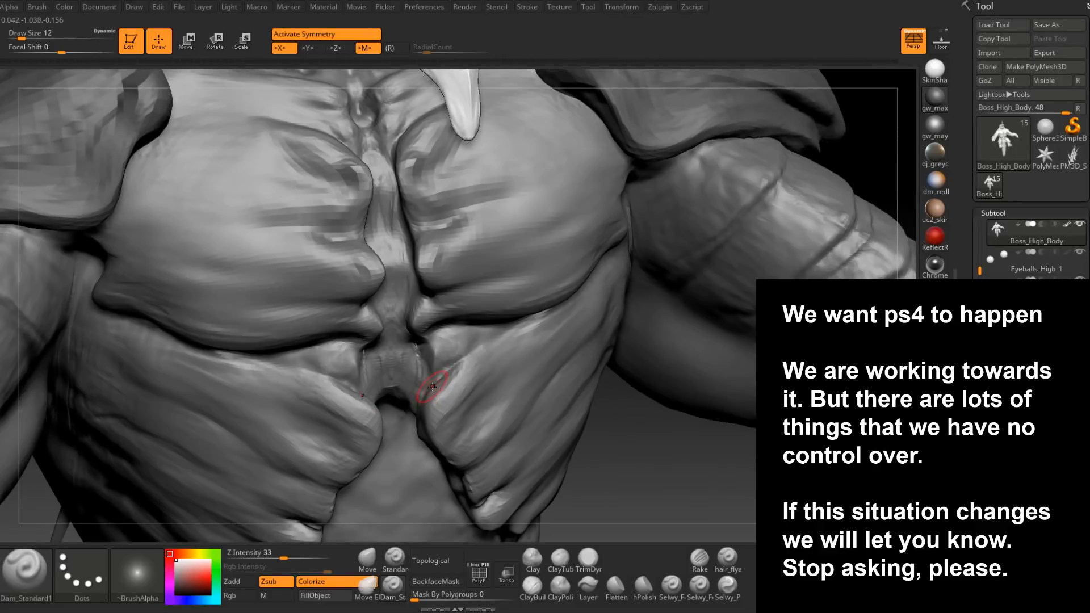
right_click_drag(524, 327, 479, 353)
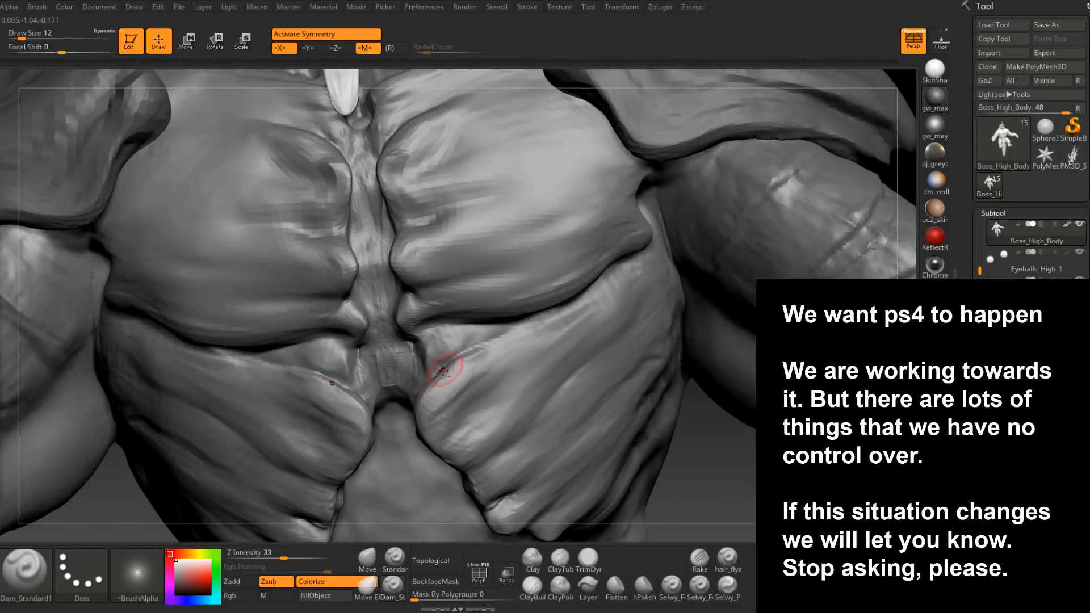
- Carve creases into the rib plates' inner ends and below the pectorals with Dam_Standard at draw size 12, smoothing the surface between them
mouse_move(533, 320)
right_mouse_down()
mouse_move(431, 389)
mouse_move(415, 432)
mouse_move(447, 430)
mouse_move(441, 458)
mouse_move(467, 423)
mouse_move(458, 428)
right_mouse_up()
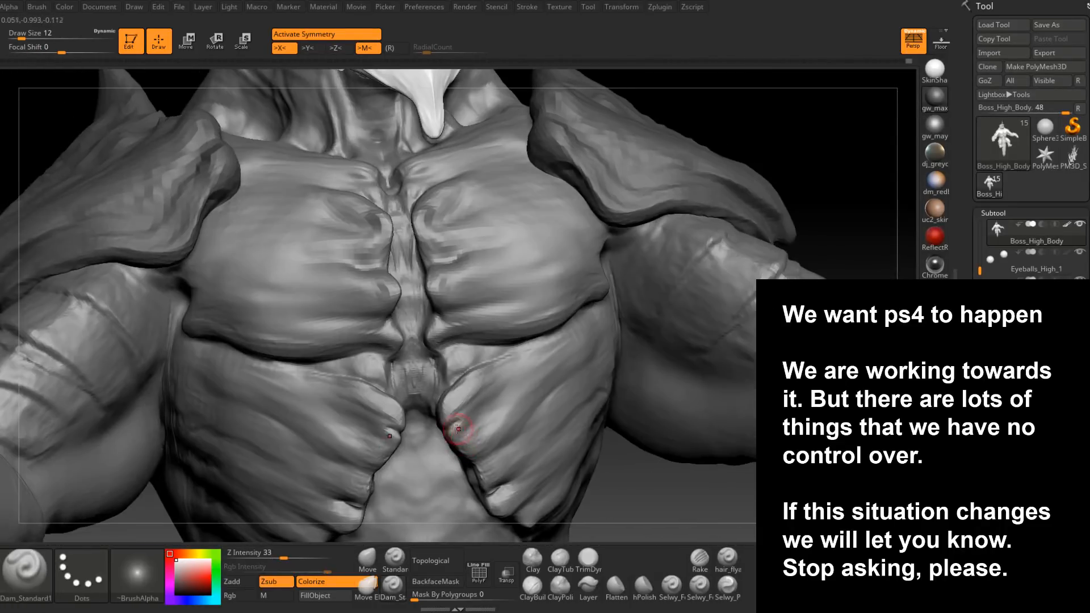
right_click_drag(507, 395, 467, 421)
mouse_move(510, 391)
right_mouse_down()
mouse_move(480, 414)
mouse_move(523, 380)
right_mouse_up()
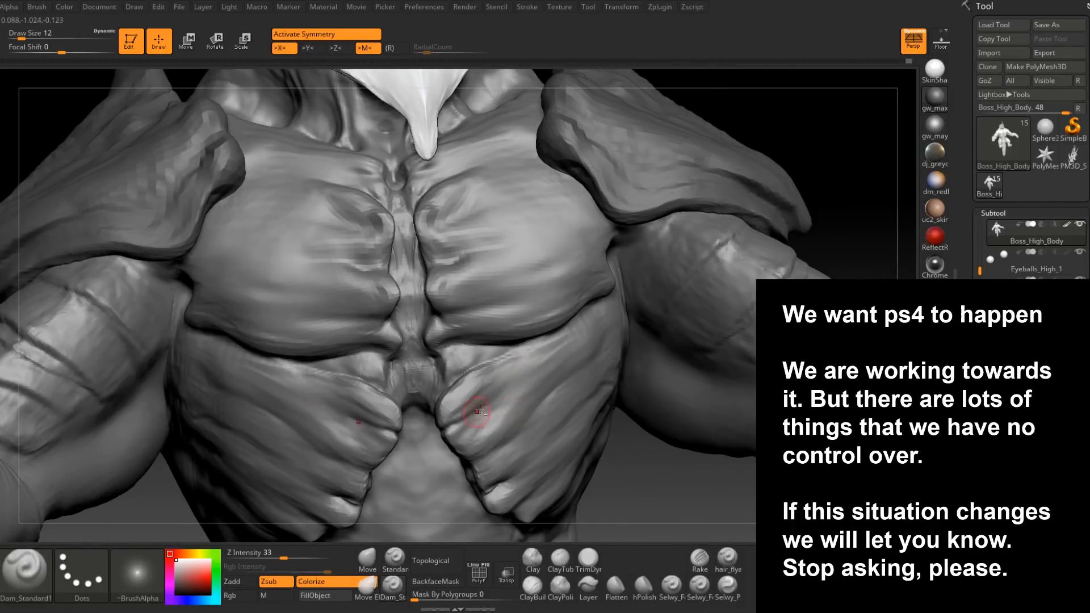
right_click_drag(460, 416, 437, 425)
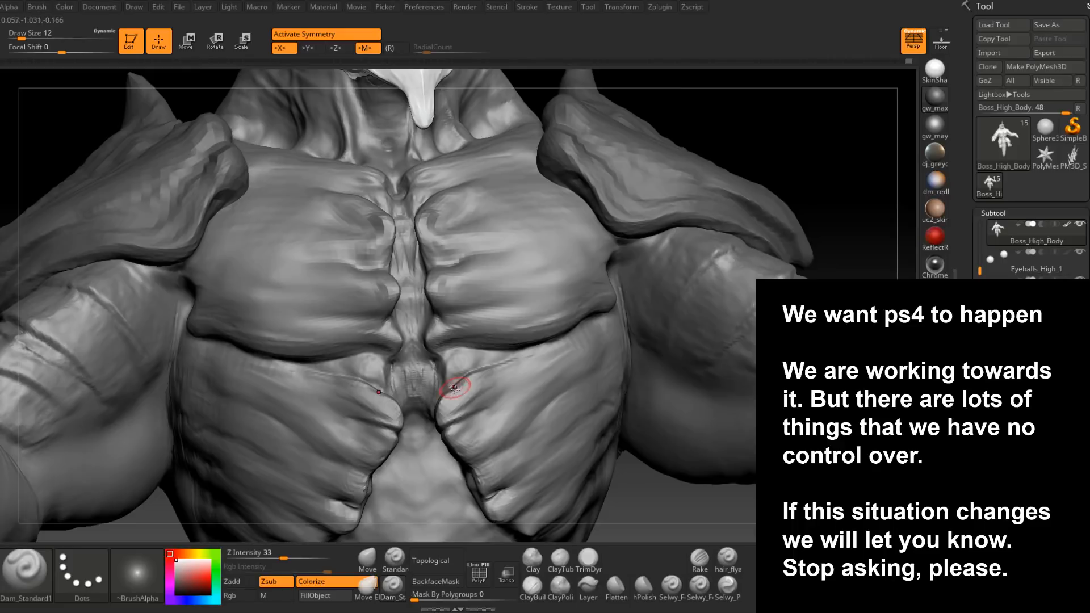
right_click_drag(454, 386, 437, 410)
right_click_drag(498, 361, 478, 382)
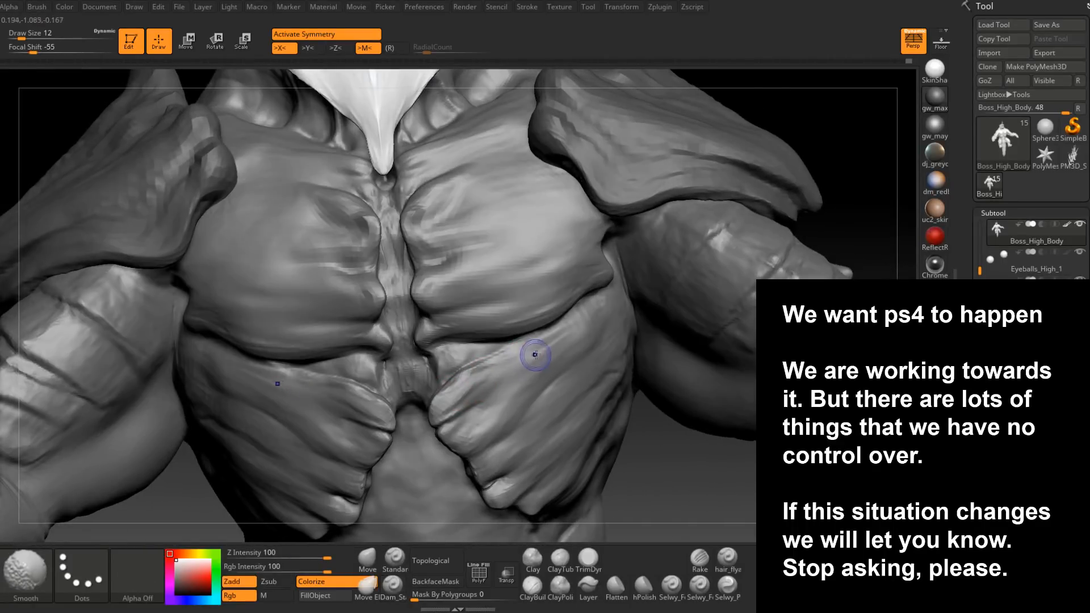
mouse_move(535, 358)
right_mouse_down()
mouse_move(492, 369)
mouse_move(510, 354)
mouse_move(480, 369)
mouse_move(507, 356)
mouse_move(464, 352)
right_mouse_up()
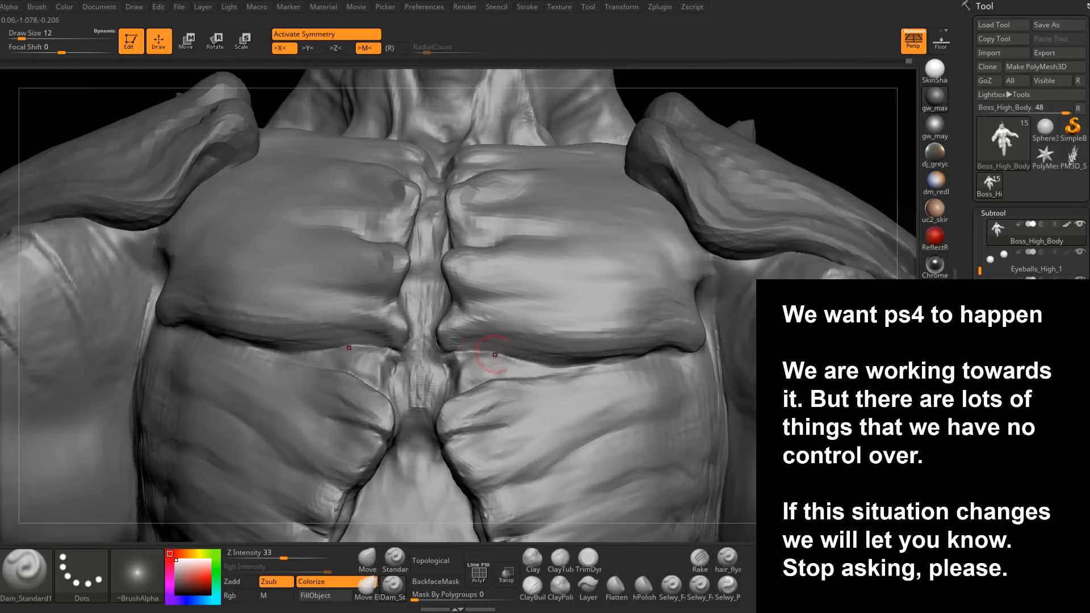
mouse_move(523, 371)
right_mouse_down()
mouse_move(480, 354)
mouse_move(468, 392)
mouse_move(480, 443)
right_mouse_up()
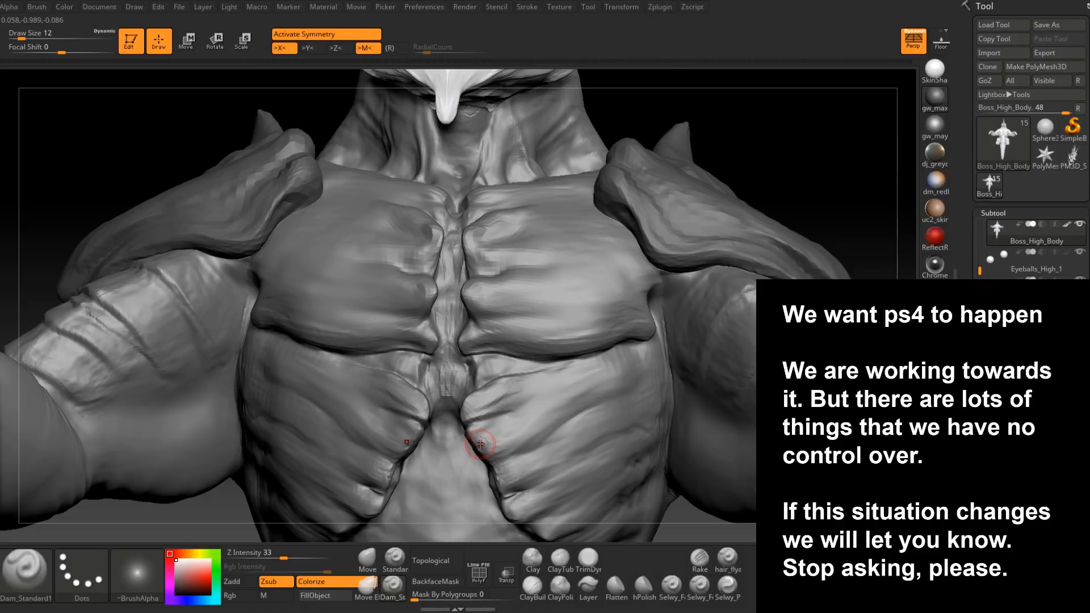
- Smooth the outer side of the torso plates and sharpen the lower rib plates' edges with Dam_Standard
mouse_move(573, 249)
right_mouse_down()
mouse_move(526, 250)
mouse_move(534, 272)
mouse_move(684, 335)
right_mouse_up()
key("bracketright")
left_click_drag(683, 332, 670, 324, "shift")
mouse_move(659, 376)
right_mouse_down()
mouse_move(562, 377)
mouse_move(557, 402)
right_mouse_up()
key("bracketleft")
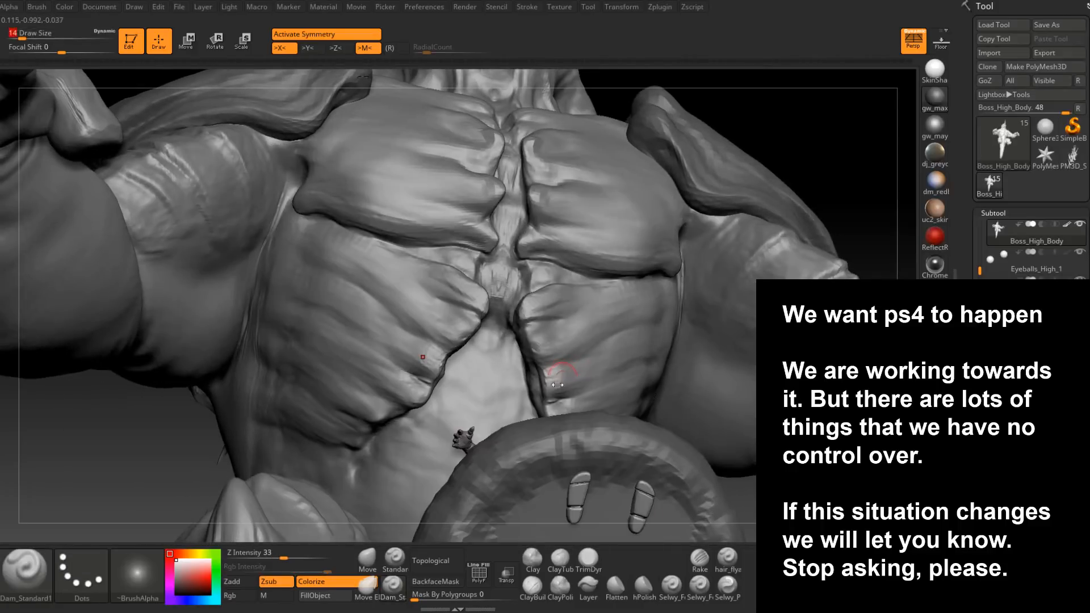
mouse_move(532, 407)
right_mouse_down()
mouse_move(559, 405)
mouse_move(557, 377)
mouse_move(539, 386)
mouse_move(519, 341)
right_mouse_up()
- Build up the lower ends of the rib plates with ClayBuildup, starting at draw size 9
left_click(532, 585)
right_click_drag(545, 398, 555, 368)
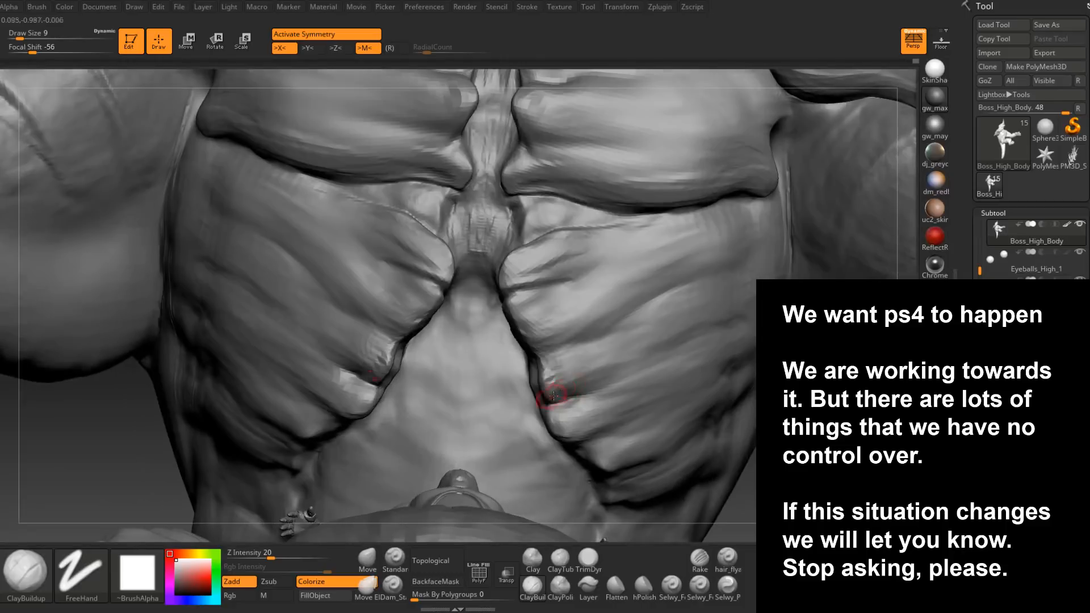
right_click_drag(555, 369, 558, 395)
mouse_move(558, 396)
left_mouse_down()
mouse_move(601, 368)
mouse_move(541, 375)
left_mouse_up()
mouse_move(541, 375)
right_mouse_down()
mouse_move(534, 394)
mouse_move(523, 390)
right_mouse_up()
key("space")
mouse_move(522, 391)
left_mouse_down()
mouse_move(508, 384)
mouse_move(514, 368)
mouse_move(521, 419)
left_mouse_up()
left_click_drag(519, 343, 510, 312)
- Fill in the underside of the rib plates along the belly edge with ClayBuildup at draw size 13
right_click_drag(511, 347, 511, 309)
key("space")
left_click_drag(516, 313, 517, 312)
right_click_drag(514, 311, 512, 292)
mouse_move(512, 292)
left_mouse_down()
mouse_move(513, 278)
mouse_move(513, 362)
left_mouse_up()
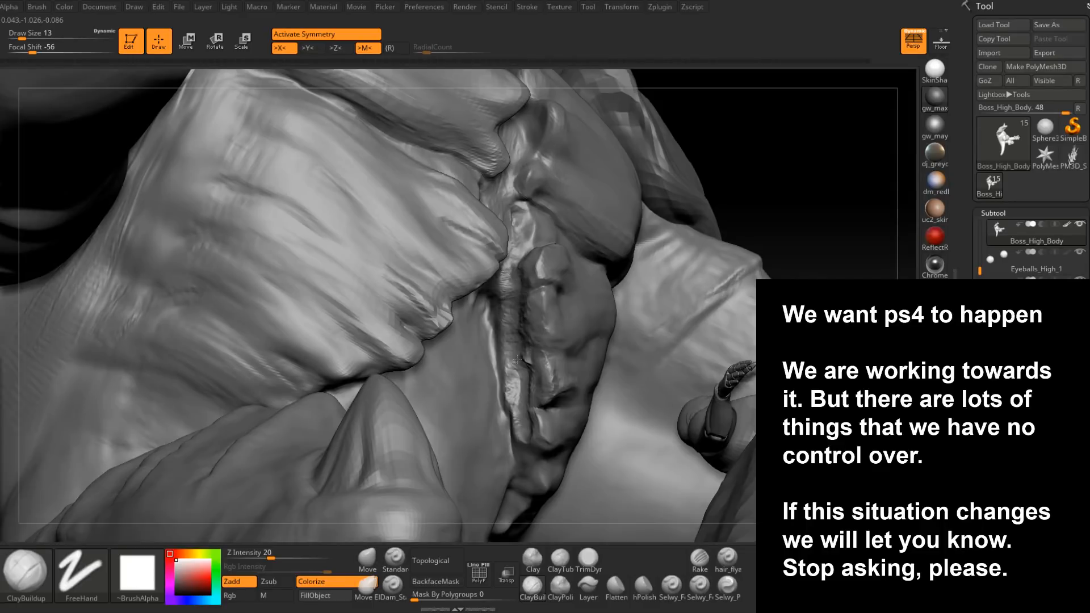
left_click_drag(512, 400, 521, 446)
- Build up a rounded knob at the sternum's lower end with ClayBuildup at draw sizes 25 and 17, switching subdivision levels
mouse_move(515, 459)
right_mouse_down()
mouse_move(527, 413)
mouse_move(503, 370)
mouse_move(521, 401)
mouse_move(537, 401)
mouse_move(494, 348)
right_mouse_up()
key("shift")
key("shift")
key("space")
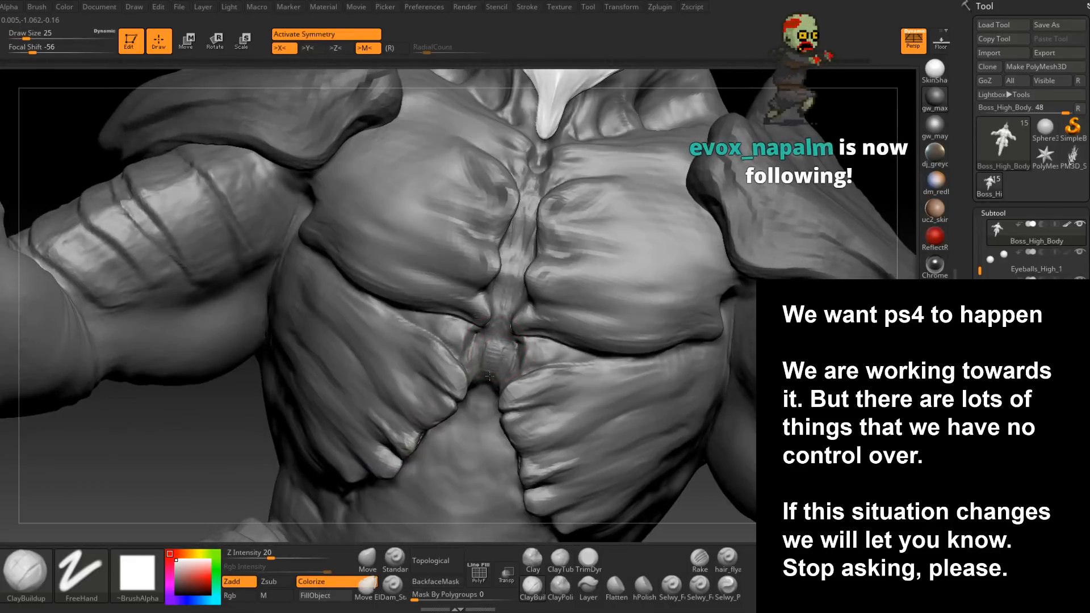
key("shift+d")
key("d")
key("shift+d")
right_click_drag(502, 353, 510, 407)
key("d")
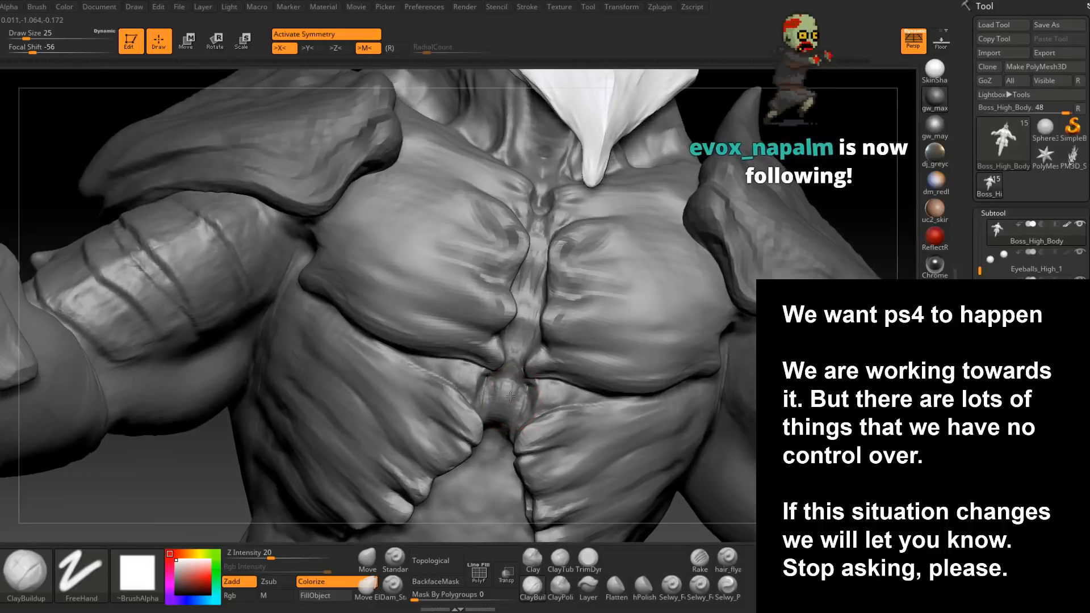
key("space")
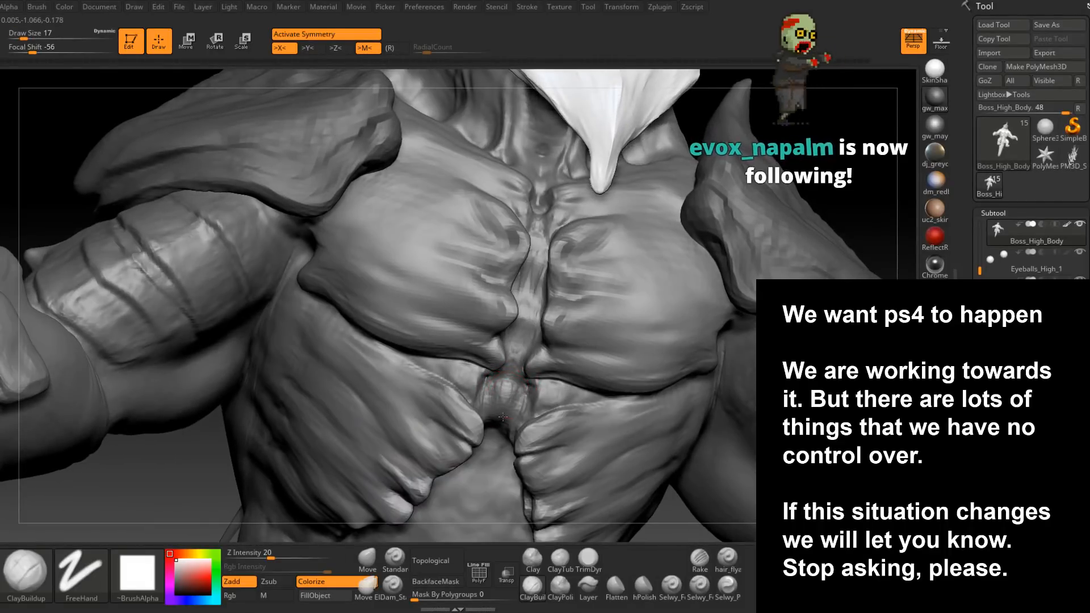
mouse_move(504, 402)
right_mouse_down()
mouse_move(515, 410)
mouse_move(481, 401)
right_mouse_up()
- Carve creases around the sternum knob with Dam_Standard at draw size 9
left_click(392, 588)
key("space")
left_click_drag(490, 383, 484, 383)
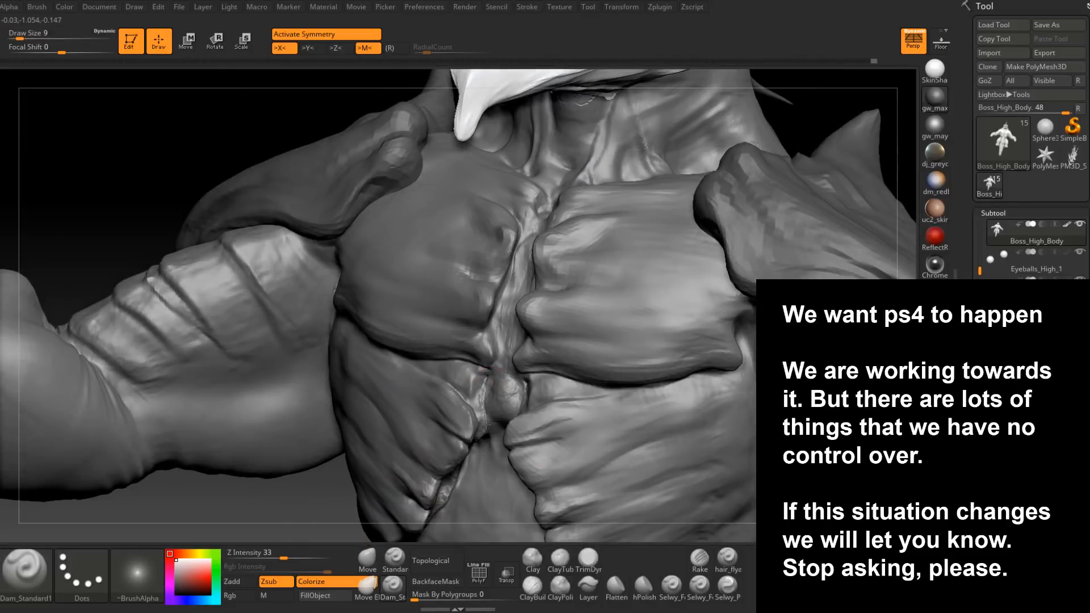
right_click_drag(485, 421, 489, 429)
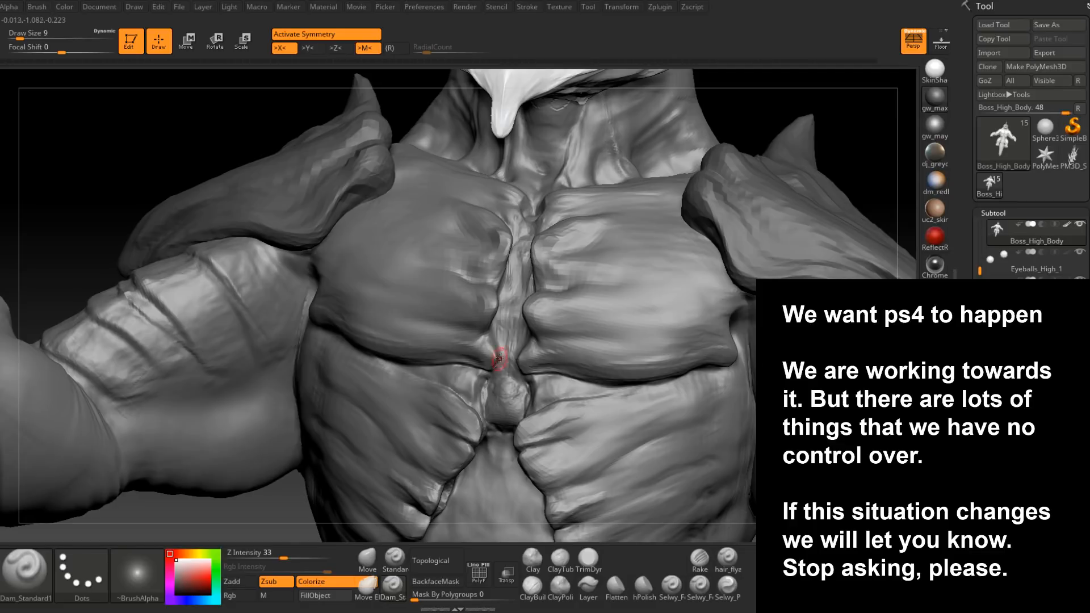
- Deepen the creases beneath the sternum knob and beside the adjoining rib plates with Dam_Standard at draw size 9
right_click_drag(498, 362, 494, 375)
mouse_move(512, 289)
right_mouse_down()
mouse_move(531, 248)
mouse_move(531, 389)
mouse_move(523, 377)
mouse_move(552, 362)
right_mouse_up()
left_click_drag(528, 357, 527, 379)
mouse_move(527, 379)
right_mouse_down()
mouse_move(548, 340)
mouse_move(526, 366)
mouse_move(521, 339)
right_mouse_up()
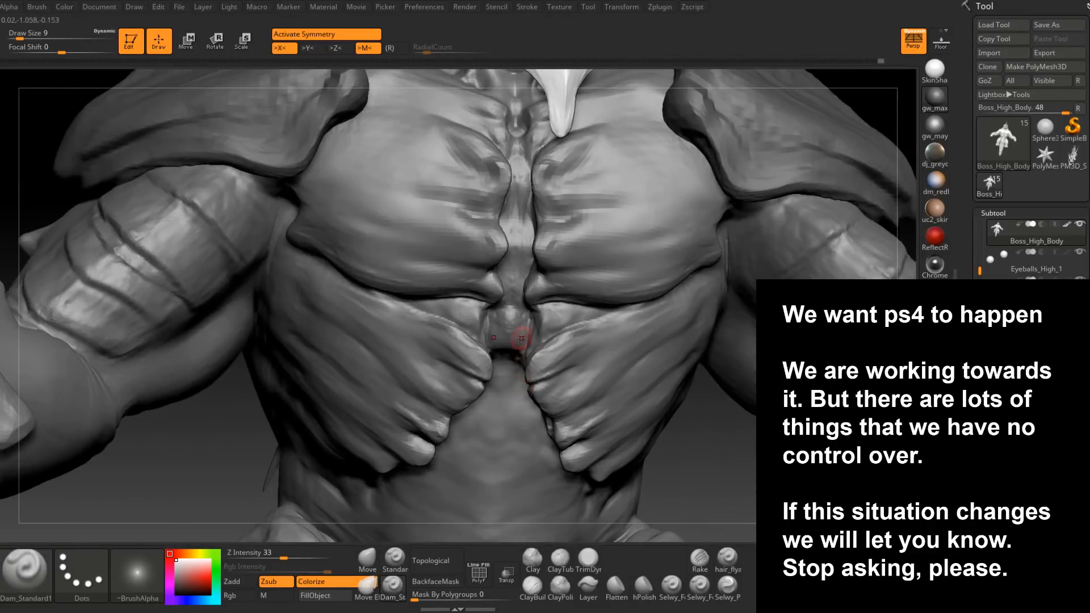
- Flatten the surface of the sternum knob with TrimDynamic at draw size 9
left_click(587, 557)
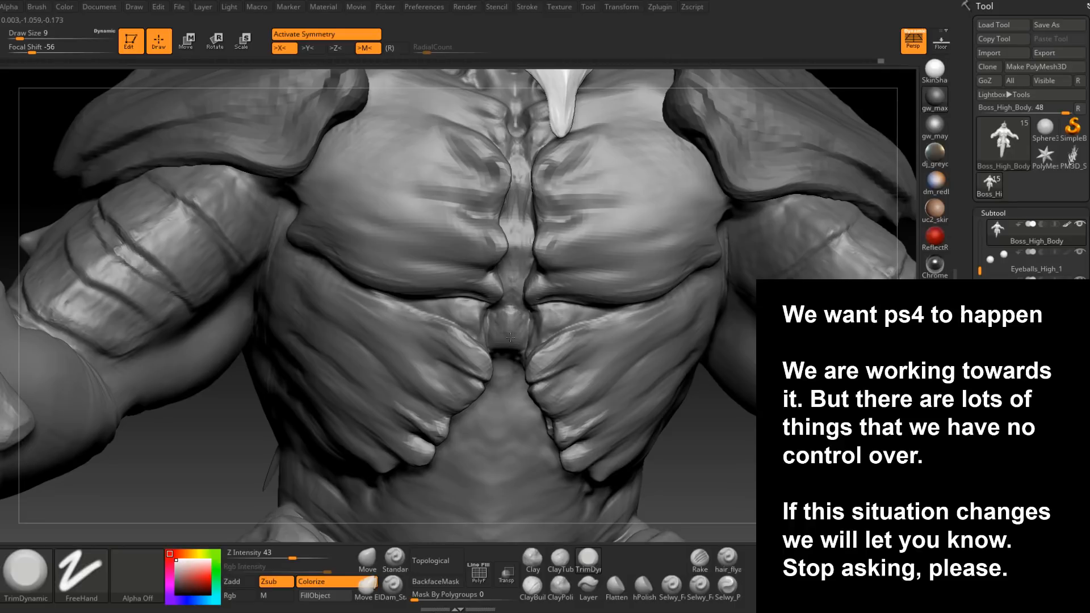
right_click_drag(513, 344, 518, 321)
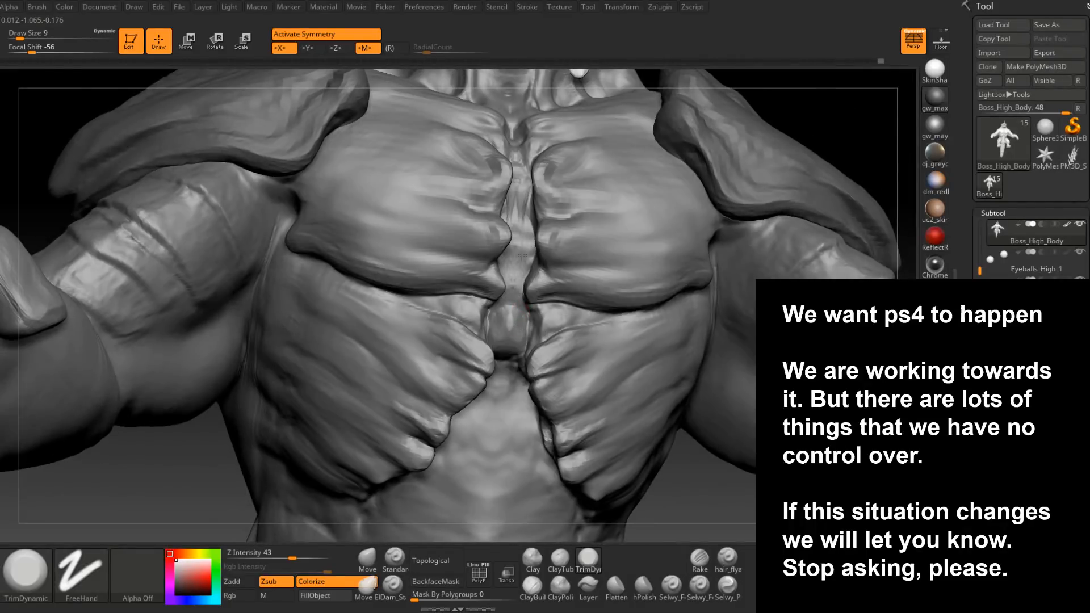
mouse_move(522, 266)
right_mouse_down()
mouse_move(502, 306)
mouse_move(508, 278)
mouse_move(509, 305)
mouse_move(496, 297)
mouse_move(509, 276)
mouse_move(516, 286)
mouse_move(499, 353)
mouse_move(555, 312)
mouse_move(591, 339)
mouse_move(579, 341)
right_mouse_up()
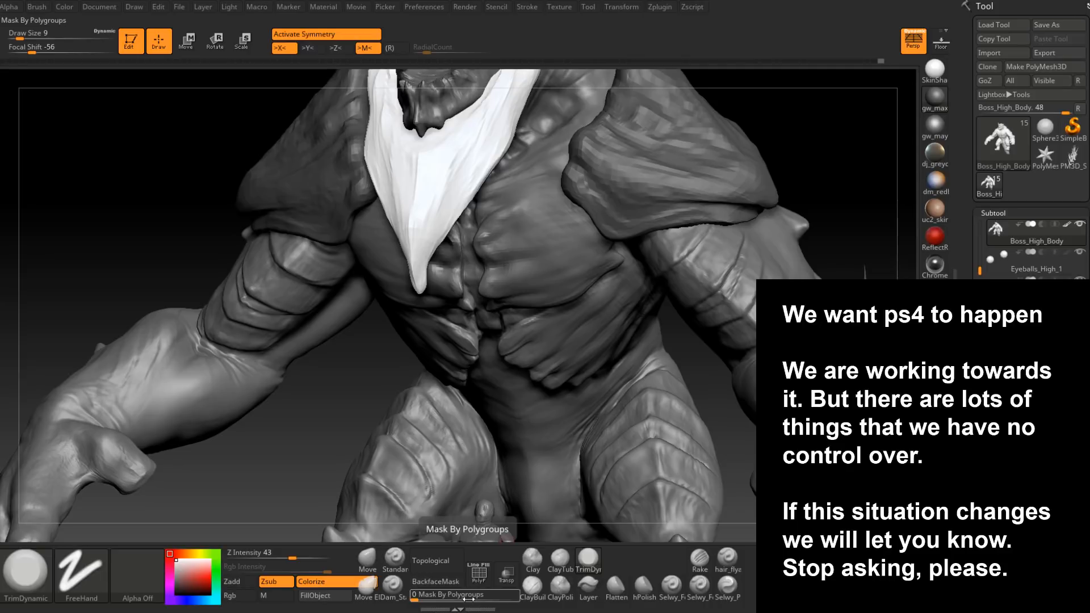
- Build up skin folds on the flank behind the rib plates with ClayBuildup at draw size 33
mouse_move(681, 318)
right_mouse_down()
mouse_move(723, 261)
mouse_move(560, 360)
mouse_move(583, 372)
mouse_move(554, 312)
mouse_move(598, 330)
mouse_move(584, 312)
mouse_move(564, 381)
mouse_move(567, 324)
mouse_move(639, 357)
mouse_move(611, 345)
mouse_move(621, 327)
right_mouse_up()
left_click(532, 585)
key("space")
left_click_drag(614, 312, 635, 302)
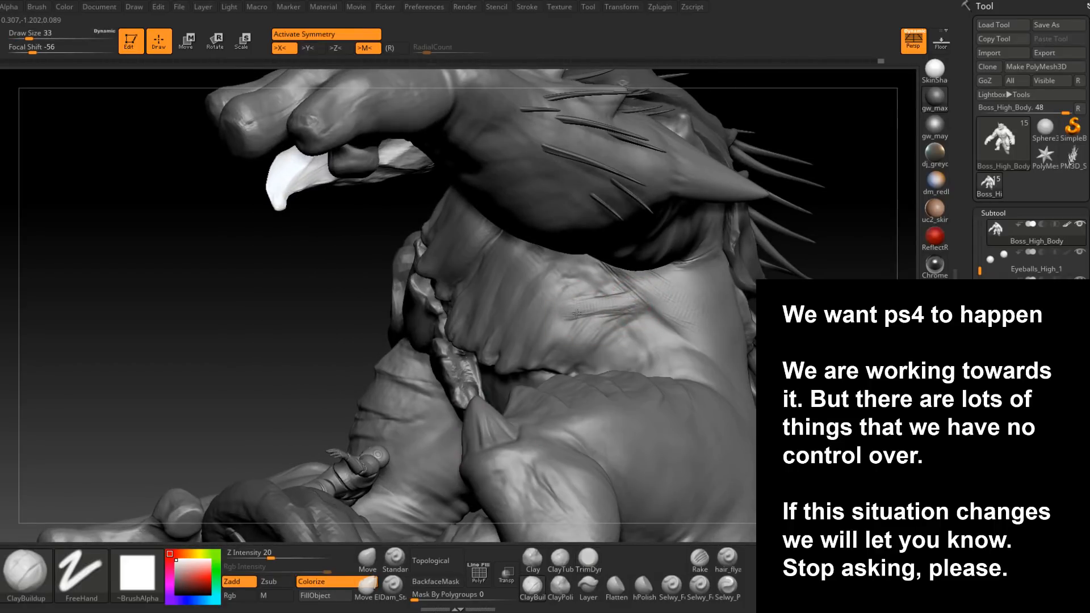
right_click_drag(604, 293, 615, 294)
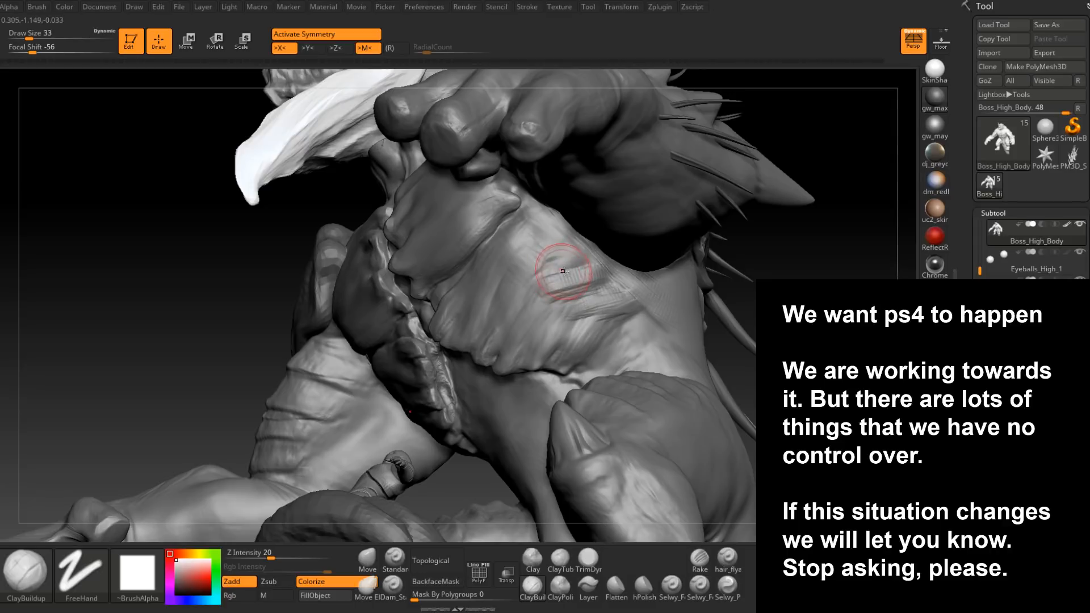
right_click_drag(557, 285, 544, 277)
left_click_drag(542, 270, 568, 248)
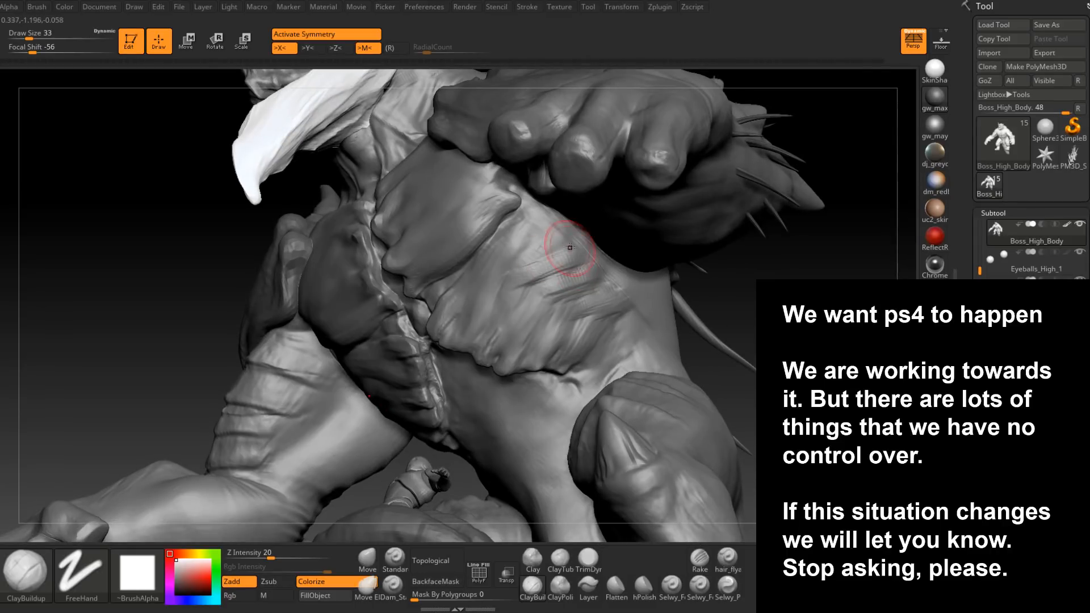
right_click_drag(538, 244, 559, 241)
left_click_drag(526, 255, 544, 234)
right_click_drag(541, 233, 525, 253)
- Smooth the flank folds at draw size 33 and refine them with additional ClayBuildup strokes
left_click_drag(525, 253, 531, 262, "shift")
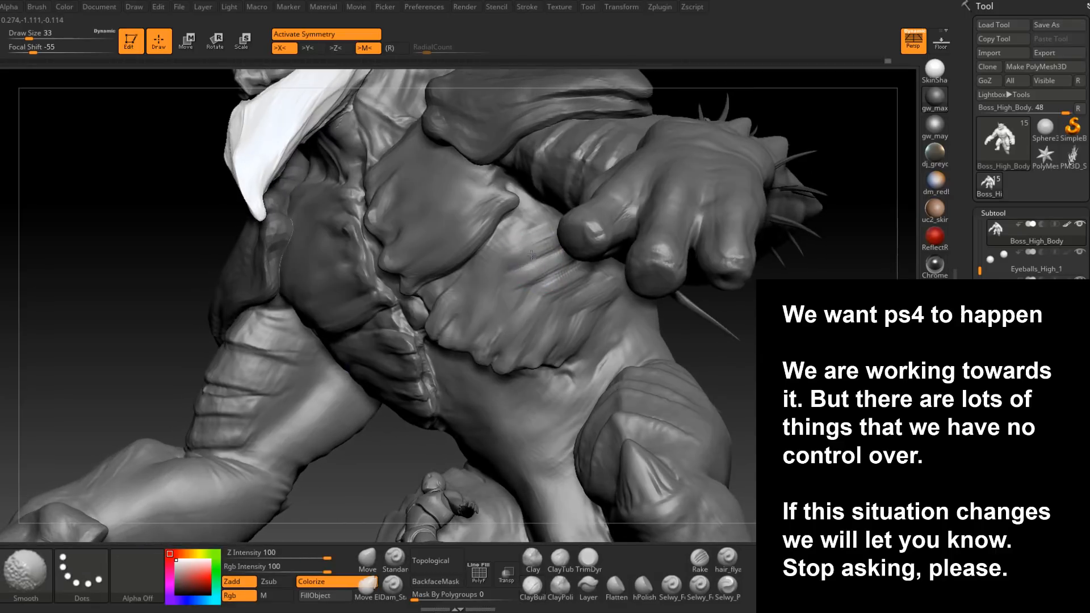
right_click_drag(557, 258, 559, 230)
left_click_drag(559, 230, 551, 245, "shift")
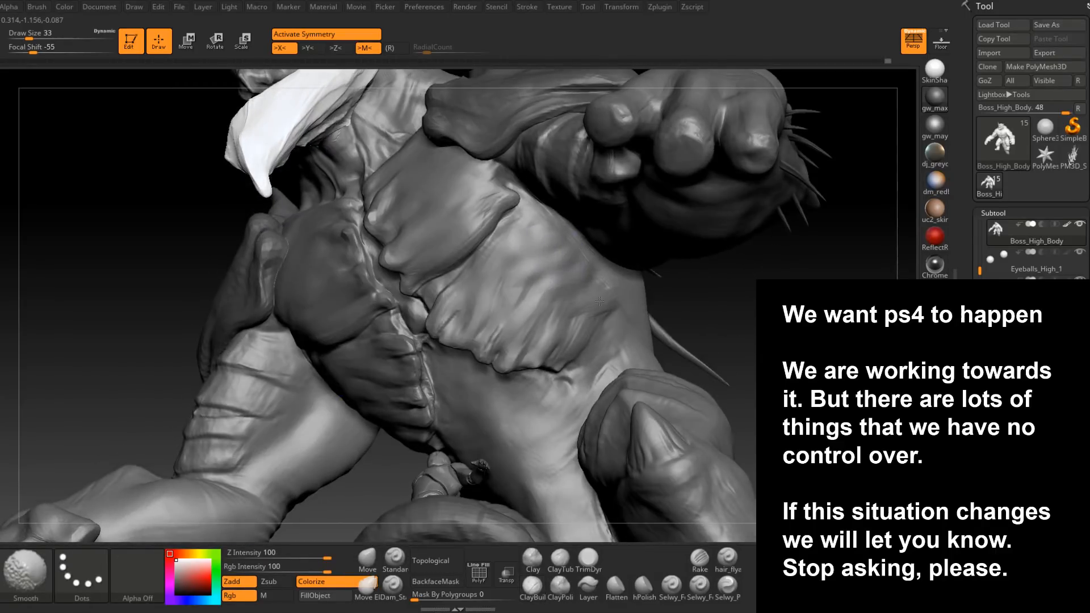
left_click_drag(598, 301, 589, 289, "shift")
left_click_drag(570, 244, 552, 261)
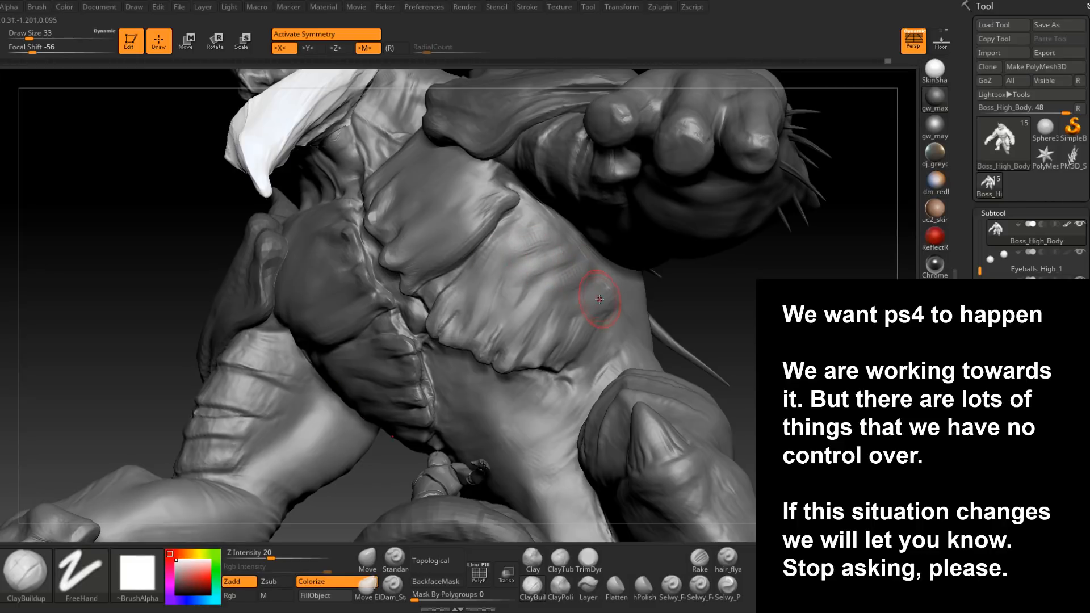
key("shift")
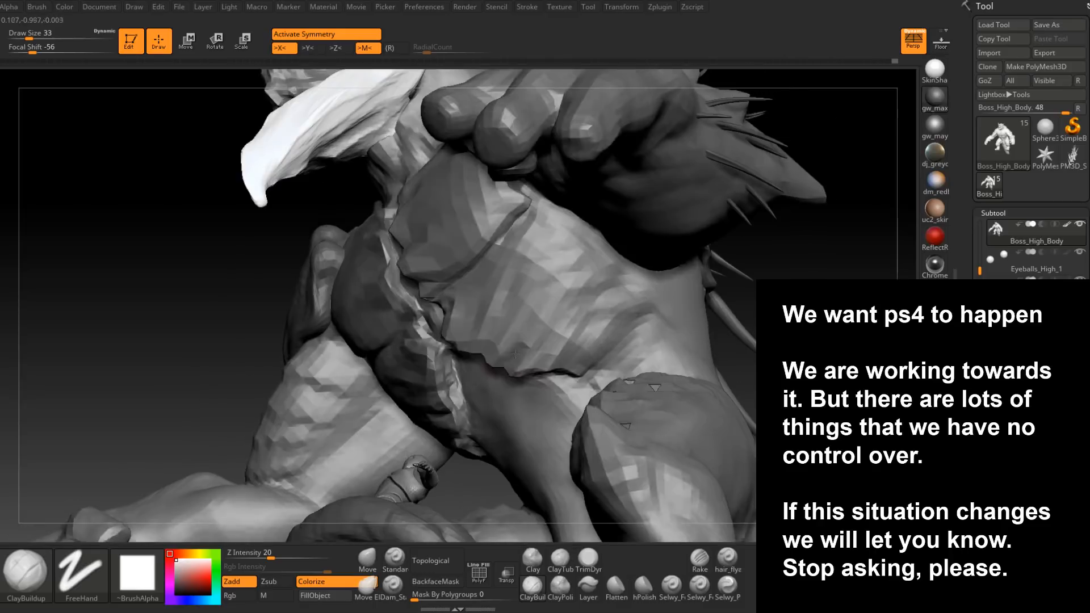
key("ctrl")
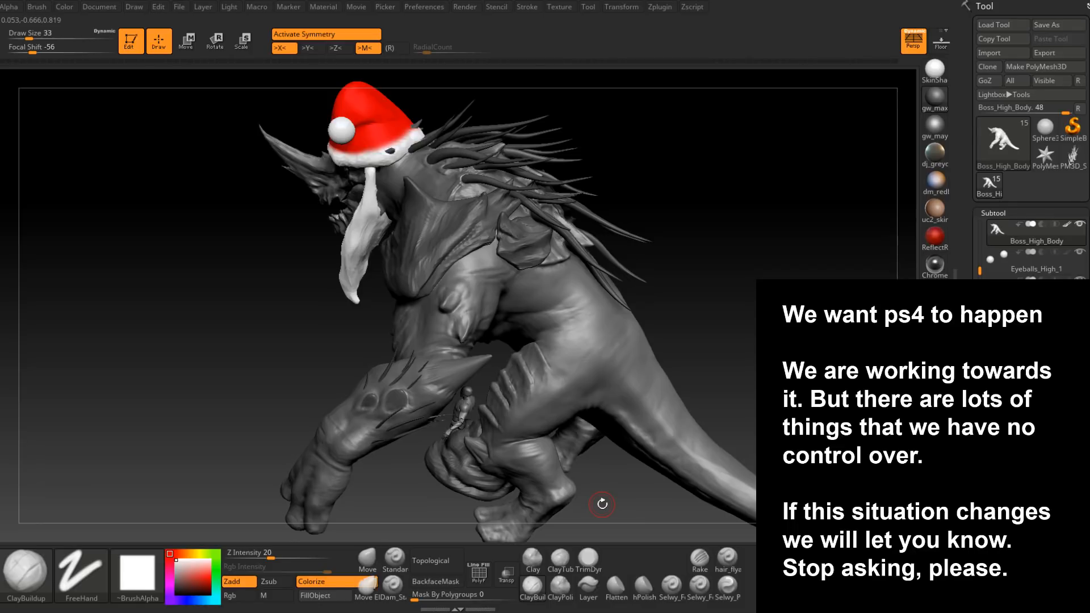
- Build up skin folds and muscle forms across the wrist and lower forearm with ClayBuildup at draw size 41
mouse_move(548, 377)
right_mouse_down()
mouse_move(610, 317)
mouse_move(613, 341)
mouse_move(500, 355)
right_mouse_up()
key("space")
right_click_drag(692, 346, 590, 349)
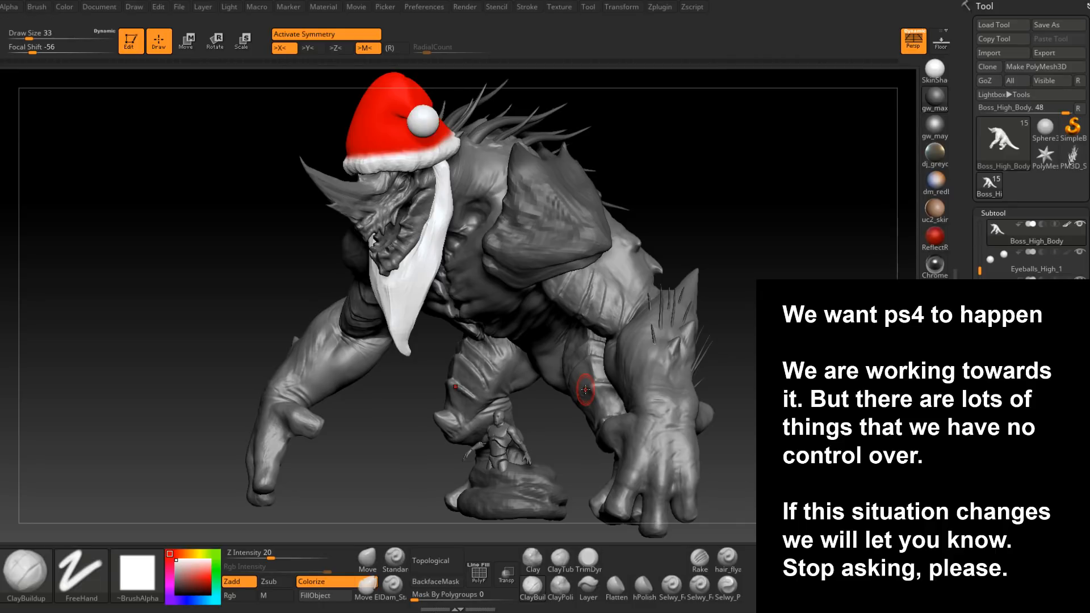
mouse_move(660, 451)
right_mouse_down("alt")
mouse_move(634, 322)
mouse_move(603, 314)
mouse_move(635, 341)
right_mouse_up("alt")
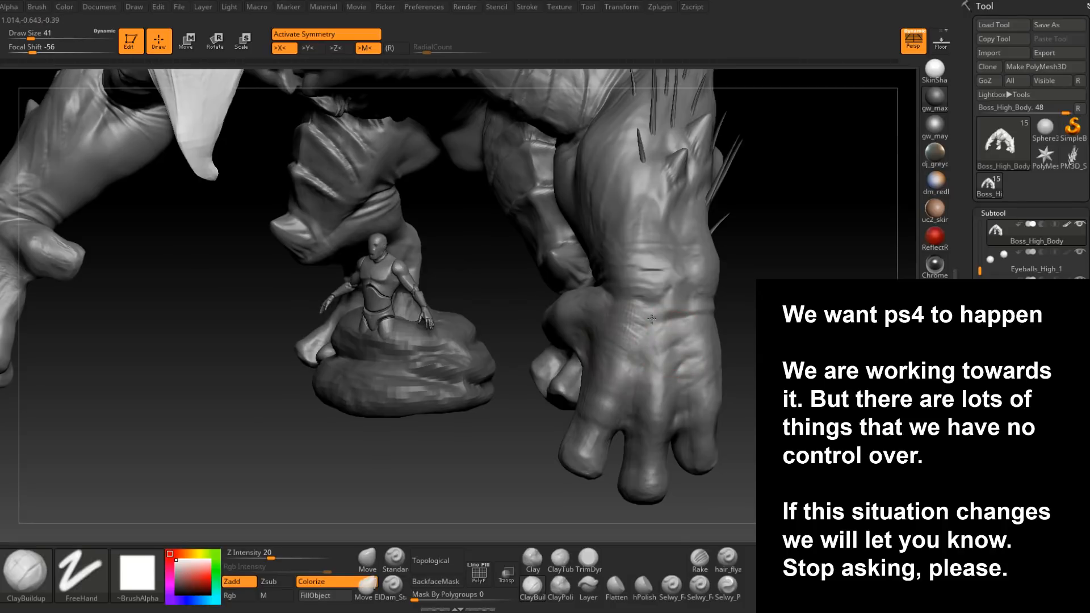
left_click_drag(652, 319, 672, 359)
mouse_move(696, 362)
right_mouse_down()
mouse_move(669, 366)
mouse_move(711, 362)
mouse_move(652, 383)
mouse_move(618, 373)
mouse_move(596, 359)
mouse_move(609, 354)
mouse_move(592, 309)
mouse_move(569, 310)
right_mouse_up()
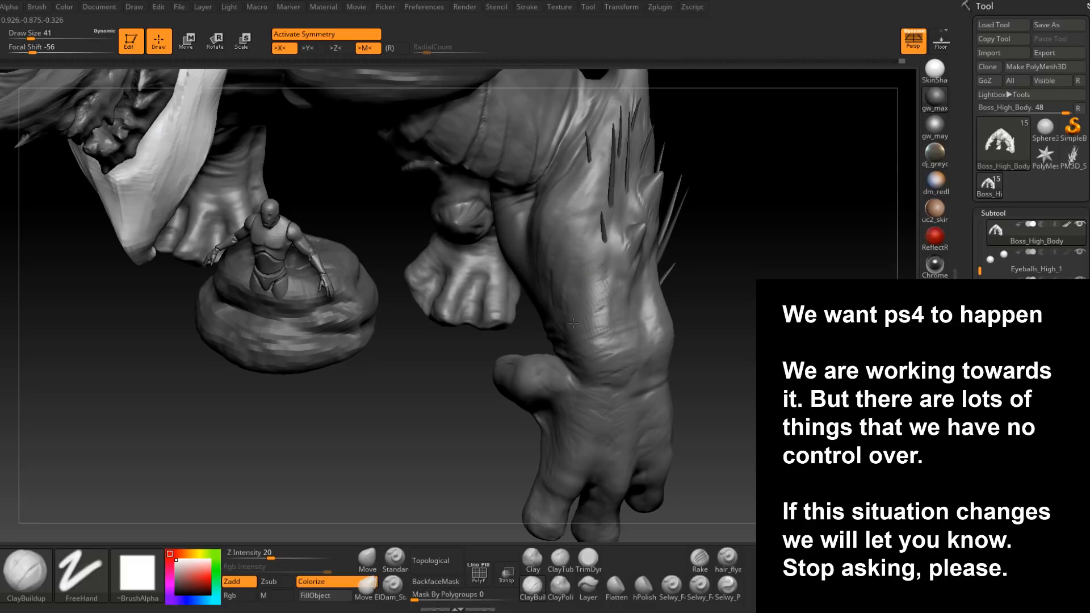
right_click_drag(605, 334, 595, 347)
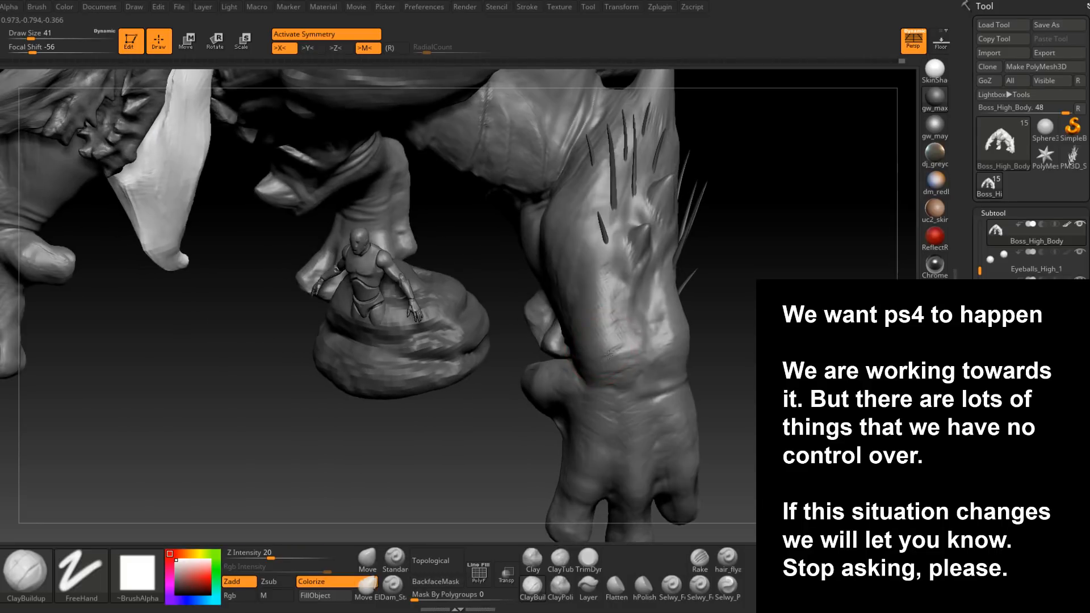
right_click_drag(572, 384, 638, 340)
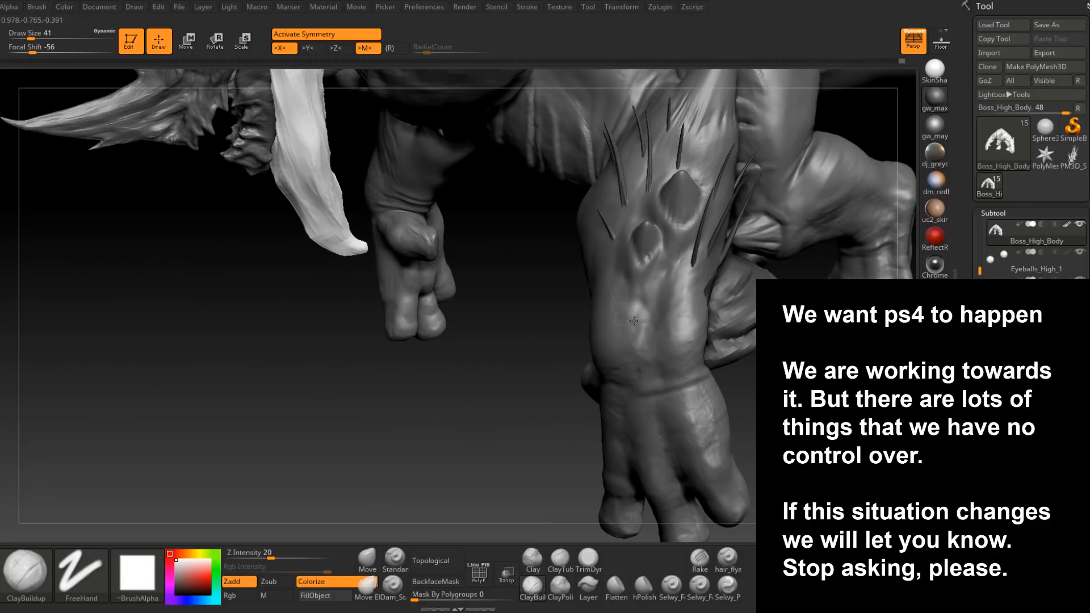
- Add finer skin strokes on the forearm below the small spikes with ClayBuildup at draw size 25
right_click_drag(639, 296, 648, 304)
key("space")
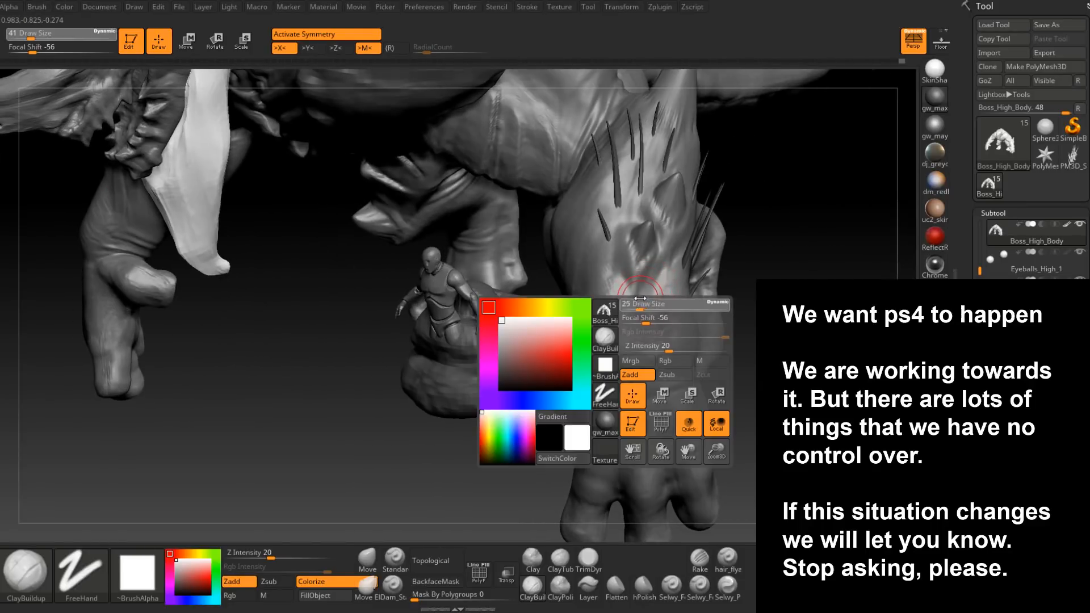
left_click_drag(639, 300, 629, 301)
right_click_drag(633, 279, 645, 280)
left_click_drag(638, 290, 622, 316)
mouse_move(621, 315)
right_mouse_down()
mouse_move(598, 334)
mouse_move(600, 281)
mouse_move(585, 310)
mouse_move(605, 378)
mouse_move(575, 404)
mouse_move(508, 541)
right_mouse_up()
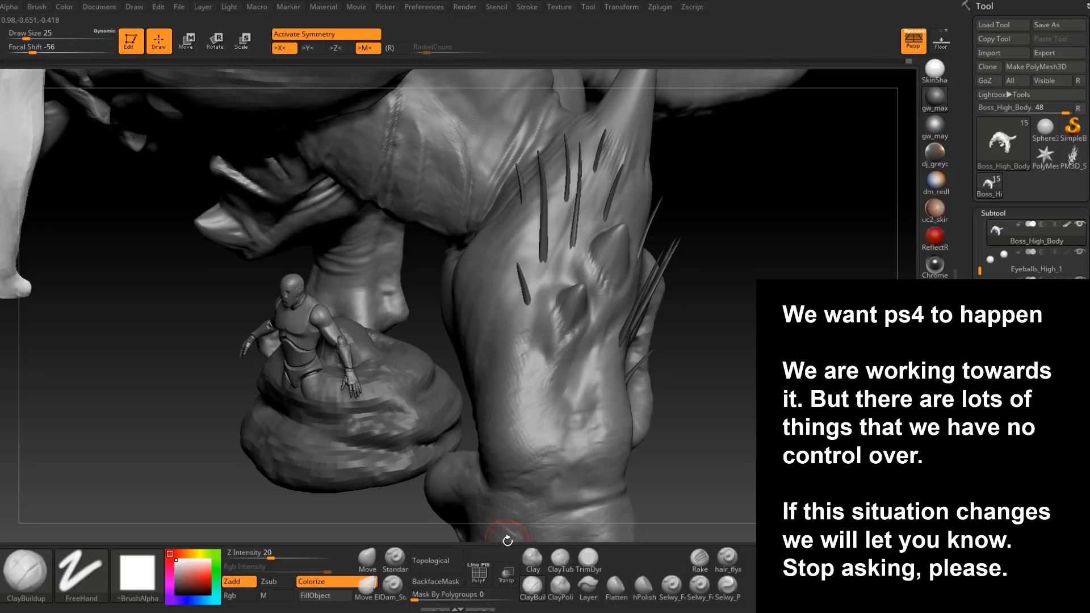
- Carve a crease around the base of the lower forearm spike with Dam_Standard, reducing the draw size to 14 and 9
left_click(395, 589)
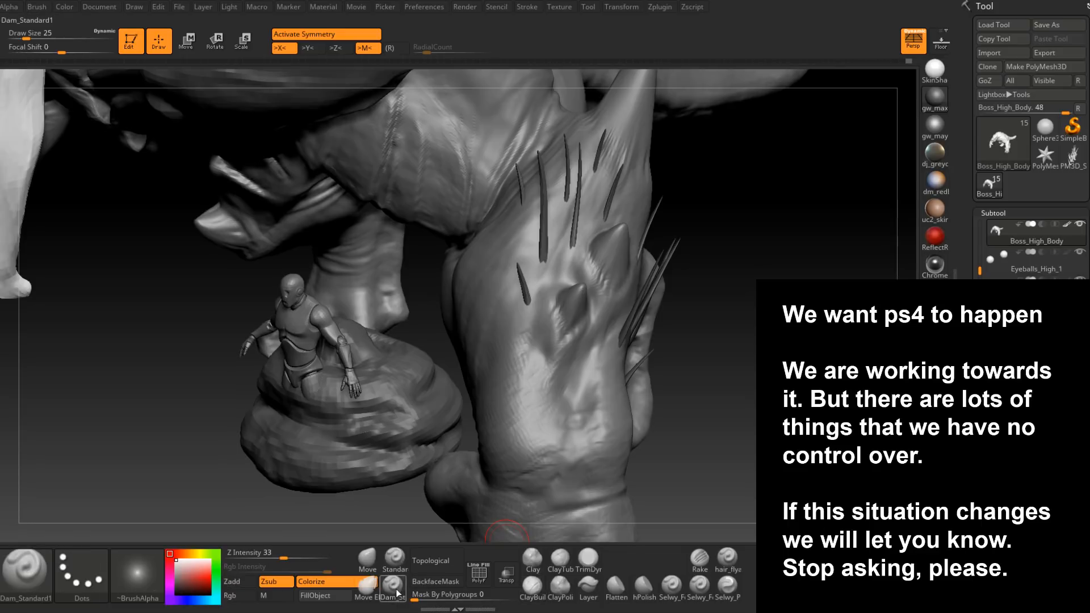
right_click_drag(572, 312, 559, 314)
key("space")
left_click_drag(565, 312, 559, 303)
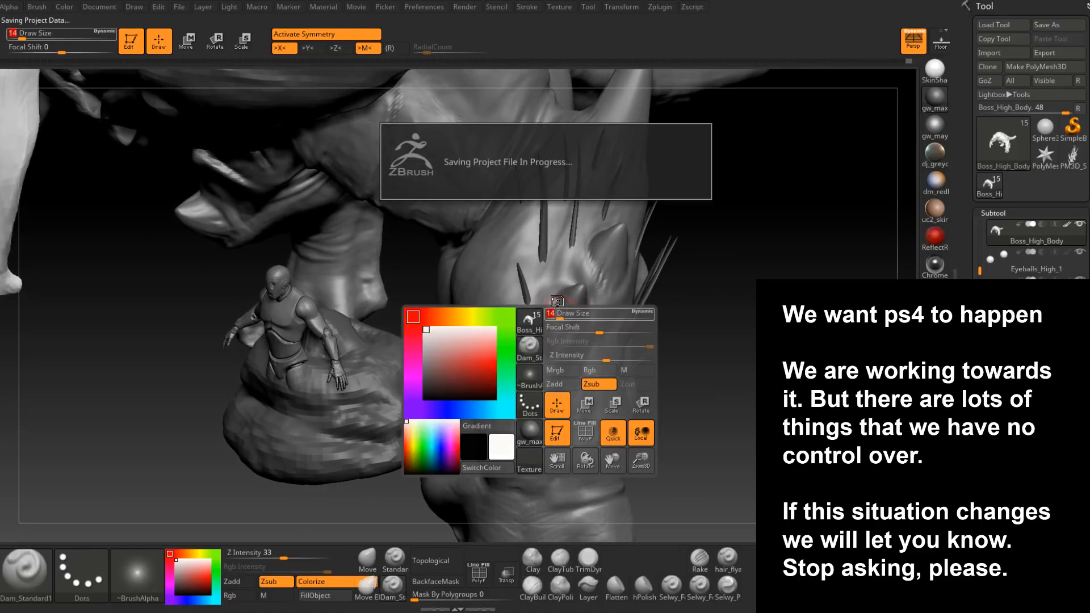
mouse_move(563, 338)
right_mouse_down()
mouse_move(562, 322)
mouse_move(580, 327)
mouse_move(573, 334)
mouse_move(582, 321)
mouse_move(561, 328)
mouse_move(563, 303)
mouse_move(549, 307)
mouse_move(562, 326)
mouse_move(559, 418)
mouse_move(535, 535)
right_mouse_up()
key("space")
left_click(581, 328)
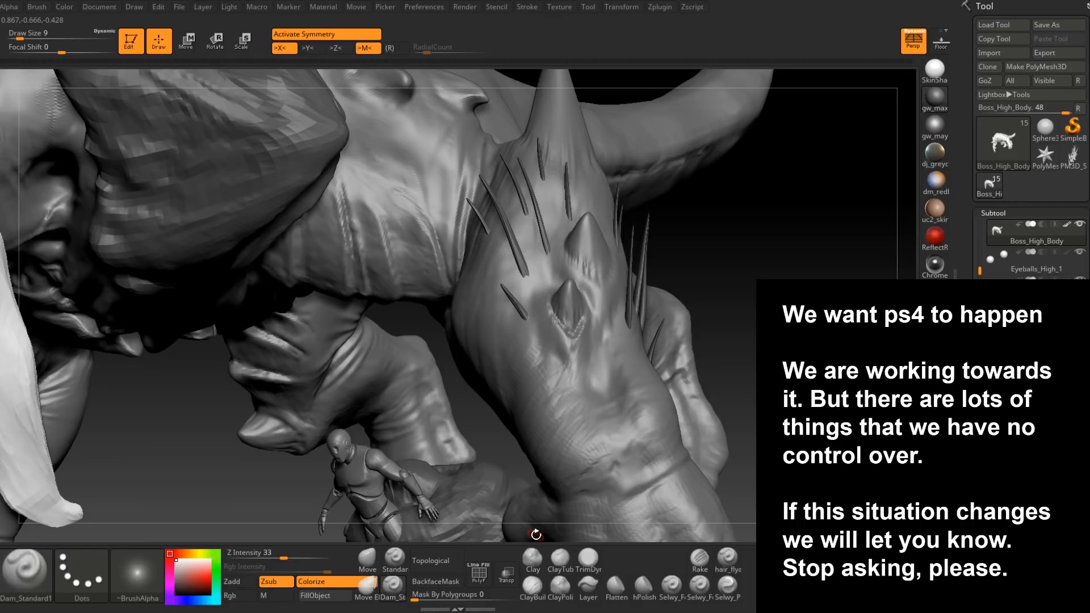
- Build up a raised skin rim around the lower forearm spike with ClayBuildup at draw size 11
left_click(534, 588)
right_click_drag(500, 443, 550, 426)
key("space")
left_click_drag(585, 352, 589, 352)
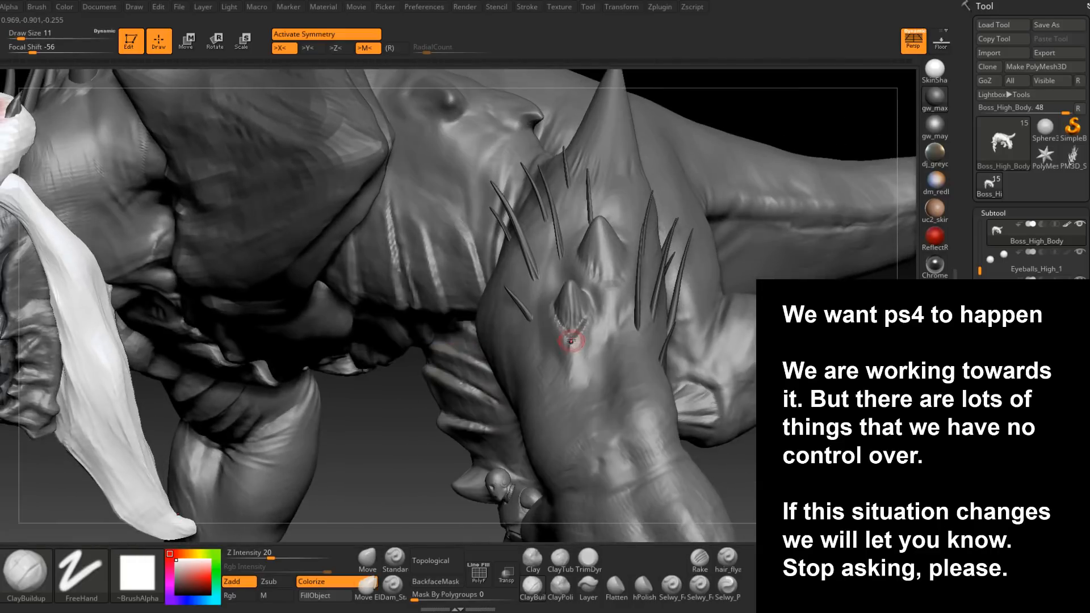
right_click_drag(566, 339, 636, 364)
left_click_drag(556, 318, 571, 352)
right_click_drag(573, 358, 534, 392)
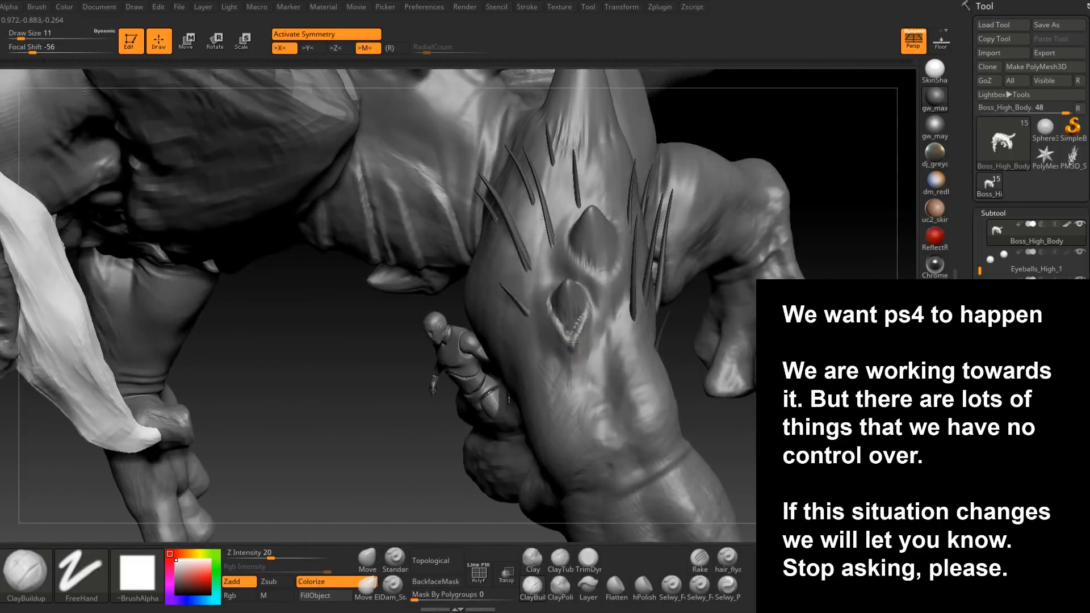
- Smooth the rim around the lower forearm spike, reducing the draw size to 7
right_click_drag(574, 343, 578, 362)
key("space")
left_click_drag(573, 362, 584, 362)
left_click_drag(573, 335, 585, 315, "shift")
right_click_drag(585, 318, 586, 342)
key("space")
left_click_drag(586, 342, 575, 342)
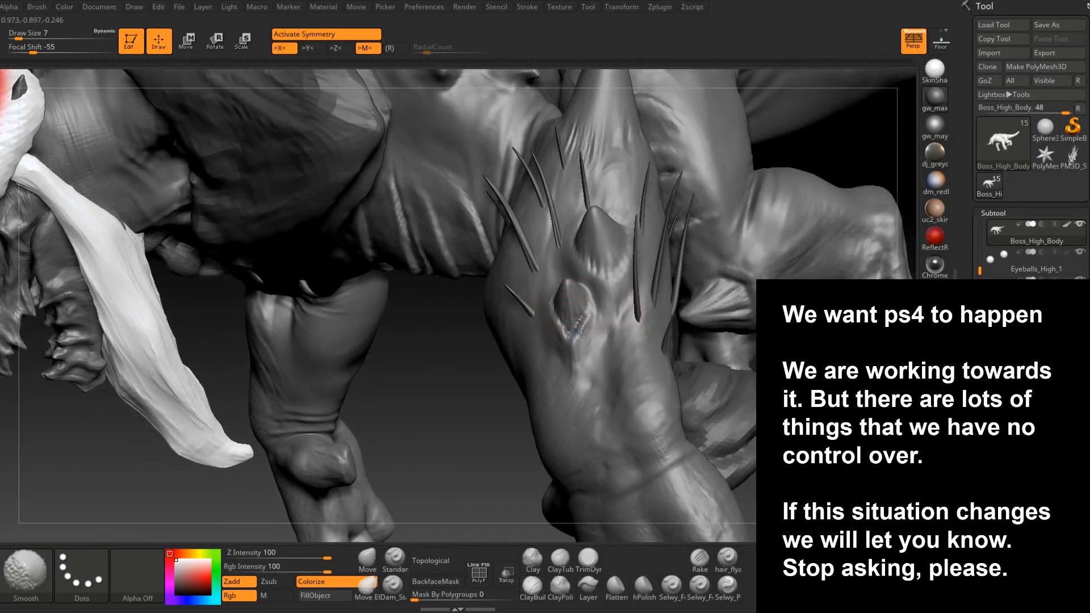
right_click_drag(576, 345, 575, 340)
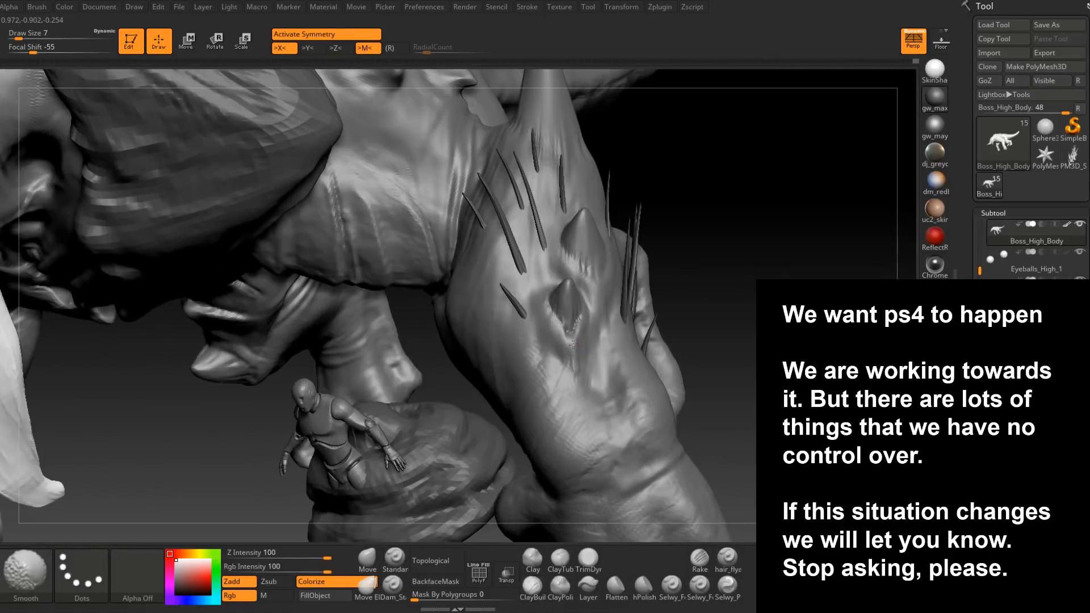
- Refine the skin rim and the fold below the lower forearm spike with ClayBuildup at draw sizes 7 and 12
key("shift")
right_click_drag(568, 368, 524, 502)
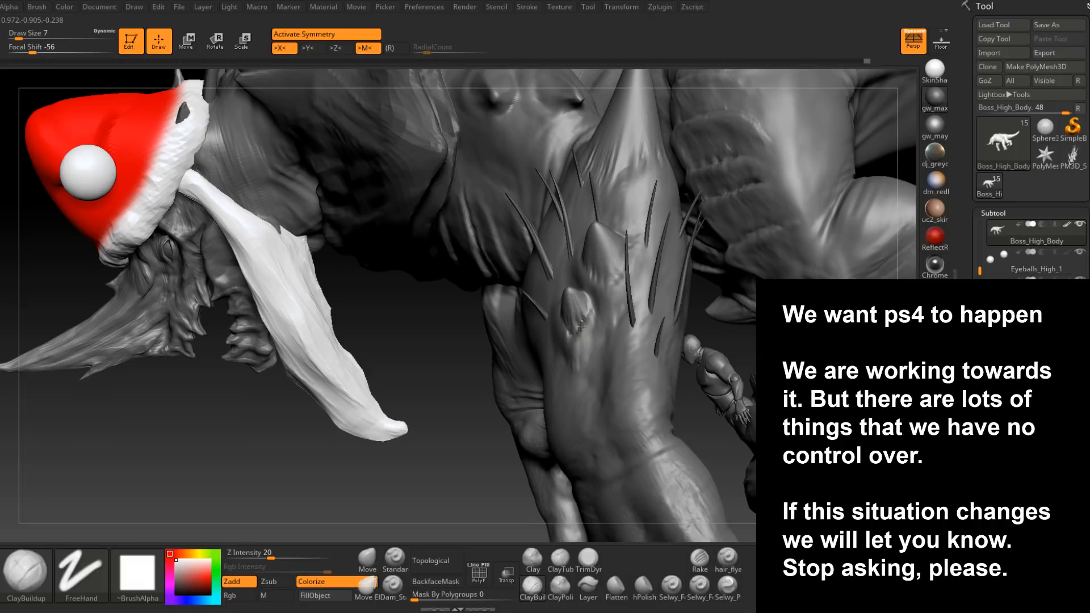
right_click_drag(578, 339, 661, 238)
key("bracketright")
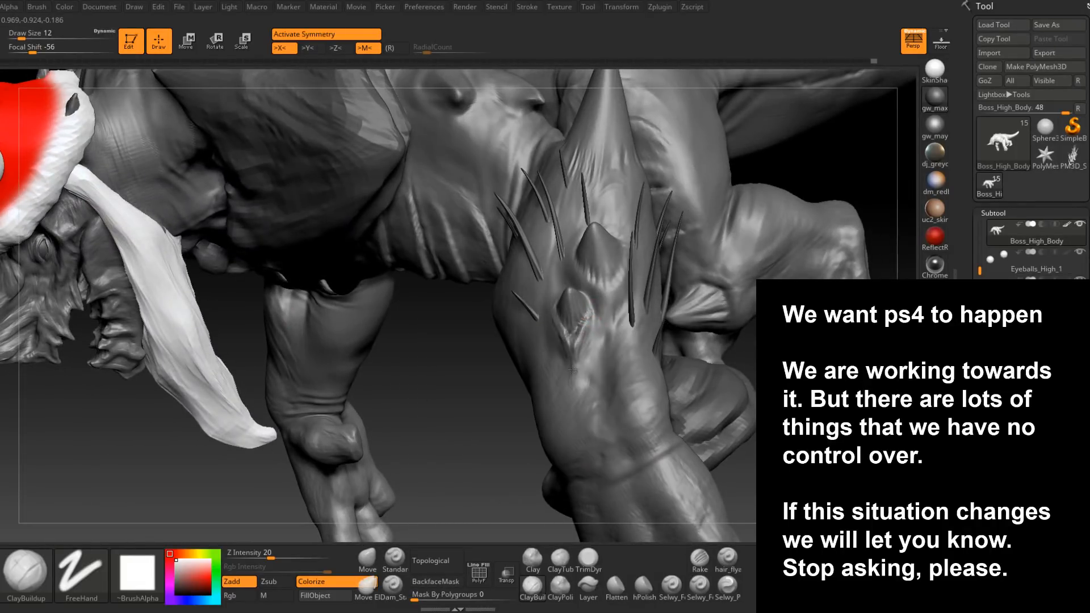
right_click_drag(578, 393, 571, 349)
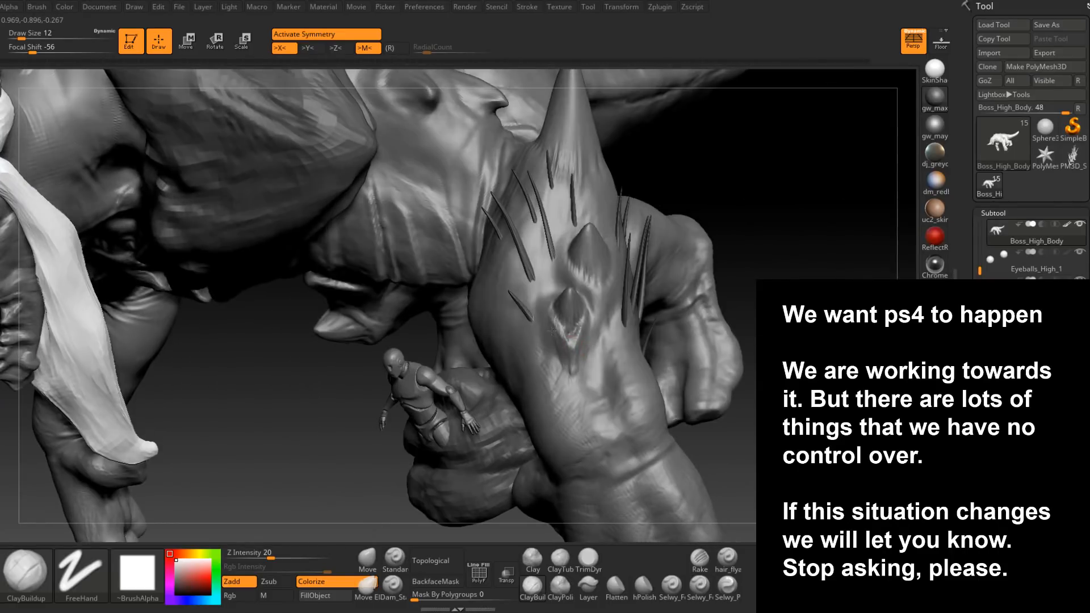
mouse_move(574, 337)
right_mouse_down()
mouse_move(556, 348)
mouse_move(568, 368)
mouse_move(577, 318)
mouse_move(549, 518)
right_mouse_up()
- Carve a crease around the base and sides of the upper forearm spike with Dam_Standard at draw size 11
key("bracketright")
key("bracketright")
key("b")
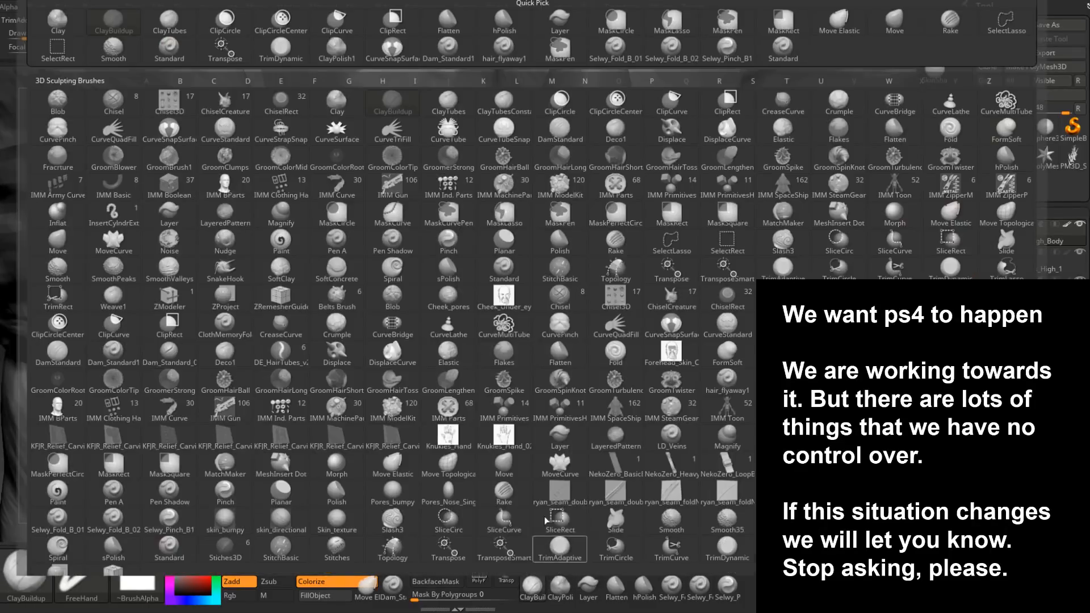
key("Escape")
left_click(392, 585)
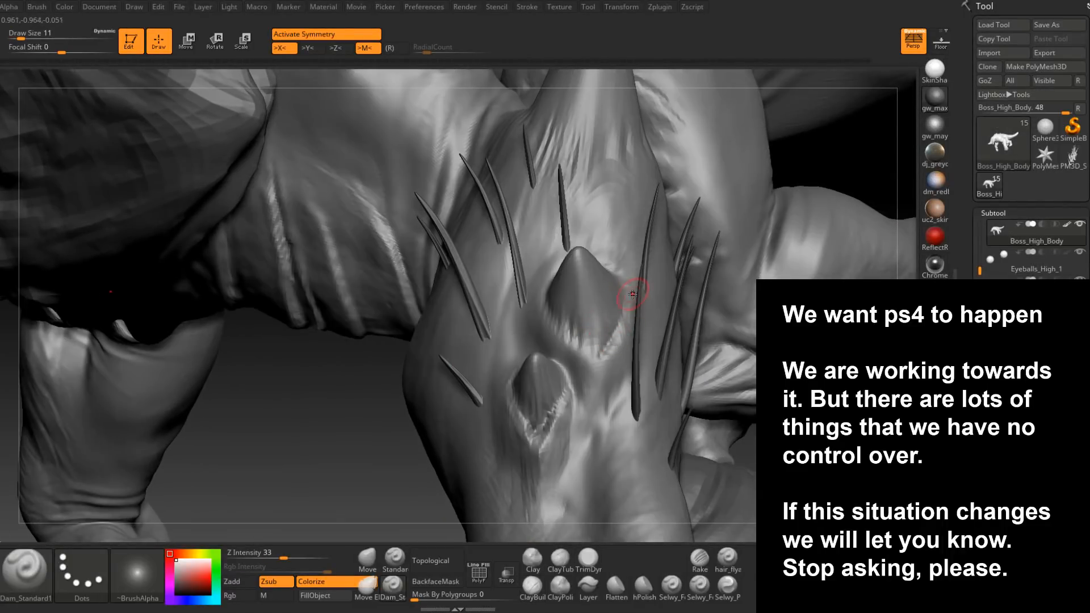
left_click_drag(594, 352, 544, 310)
right_click_drag(544, 310, 604, 346)
left_click_drag(604, 345, 641, 271)
right_click_drag(641, 271, 622, 322)
mouse_move(622, 322)
left_mouse_down()
mouse_move(632, 284)
mouse_move(611, 256)
left_mouse_up()
right_click_drag(611, 255, 630, 282)
mouse_move(565, 259)
right_mouse_down()
mouse_move(560, 244)
mouse_move(530, 318)
mouse_move(560, 381)
right_mouse_up()
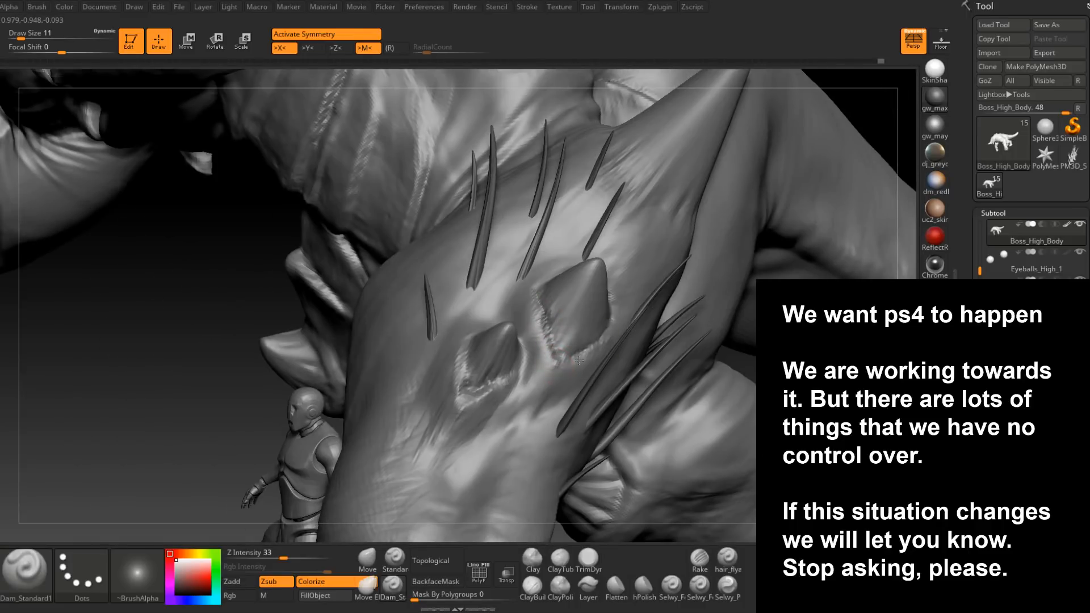
- Carve skin creases running from the upper forearm spike toward the lower one with Dam_Standard at draw size 11
left_click_drag(551, 373, 518, 401)
right_click_drag(519, 399, 560, 377)
left_click_drag(556, 370, 527, 409)
mouse_move(528, 410)
right_mouse_down()
mouse_move(552, 406)
mouse_move(537, 393)
mouse_move(574, 342)
right_mouse_up()
- Flatten the upper forearm spike's surroundings with TrimDynamic, then refine and smooth its skin rim with ClayBuildup at draw size 12
left_click(584, 556)
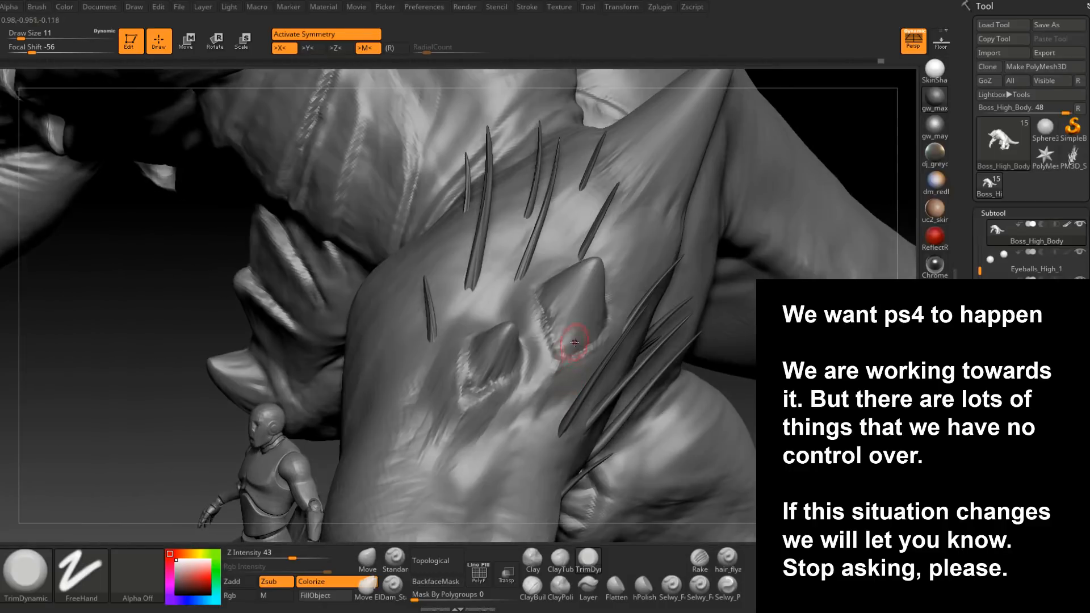
left_click(539, 587)
mouse_move(535, 426)
right_mouse_down()
mouse_move(523, 374)
mouse_move(532, 318)
right_mouse_up()
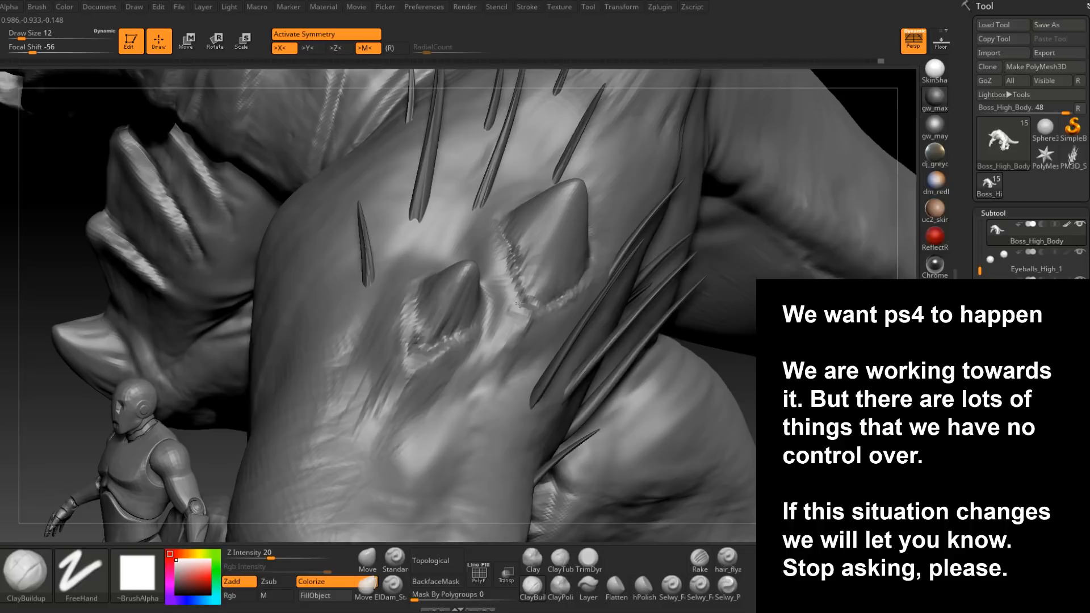
mouse_move(509, 330)
right_mouse_down()
mouse_move(490, 354)
mouse_move(511, 330)
right_mouse_up()
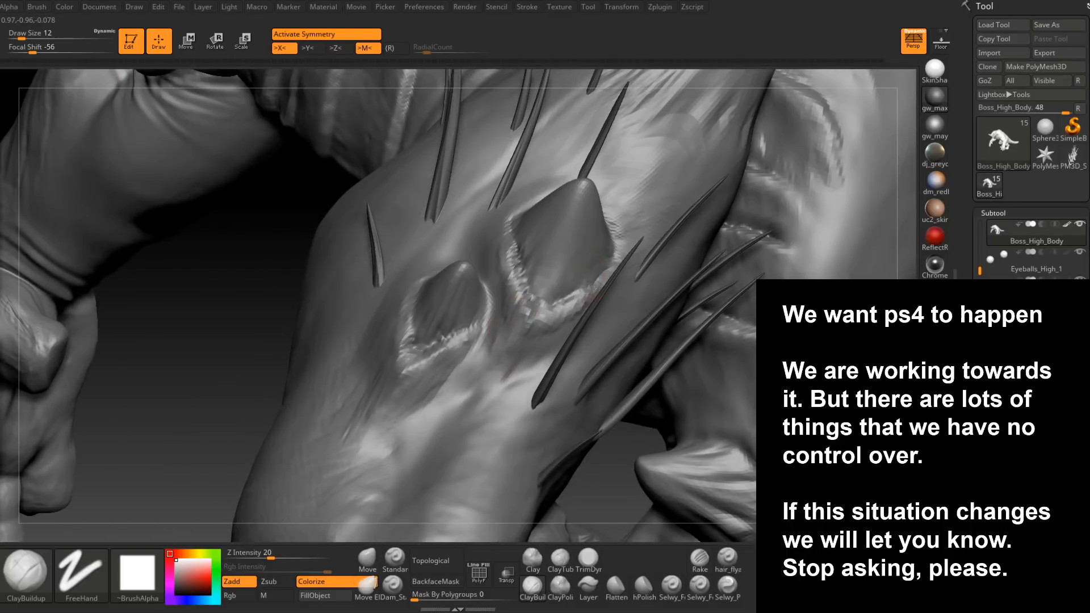
right_click_drag(582, 294, 579, 306)
mouse_move(545, 339)
right_mouse_down()
mouse_move(526, 374)
mouse_move(517, 355)
mouse_move(523, 361)
mouse_move(508, 363)
mouse_move(514, 326)
mouse_move(556, 345)
mouse_move(555, 335)
right_mouse_up()
left_click_drag(555, 335, 531, 289, "shift")
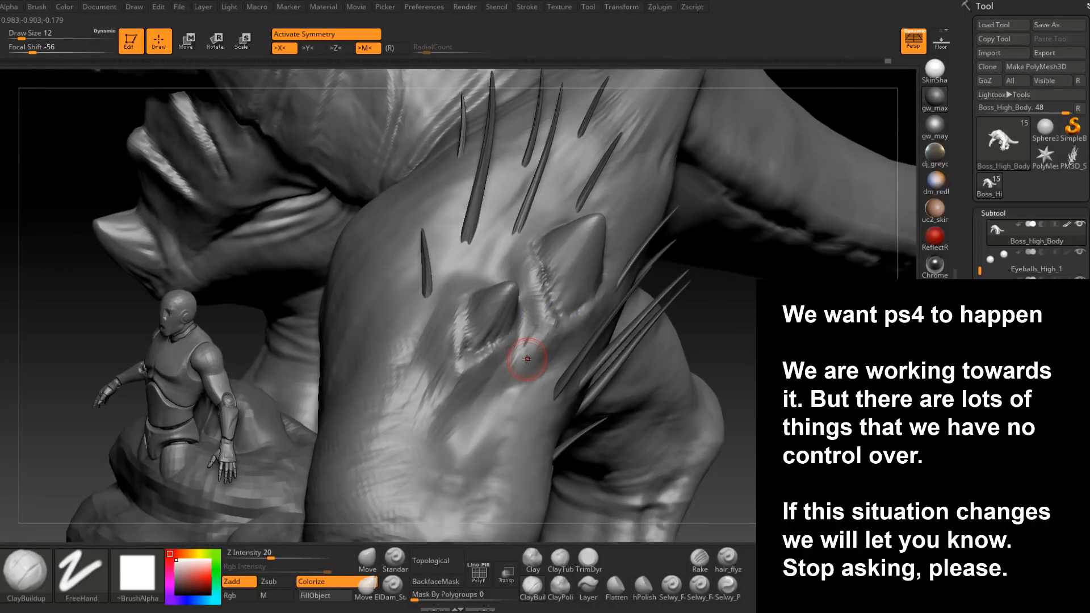
- Carve fine lengthwise grooves into the two small forearm spikes with Dam_Standard at draw size 6
right_click_drag(527, 359, 574, 288, "ctrl")
left_click(393, 586)
right_click_drag(503, 389, 580, 308, "ctrl")
key("space")
left_click_drag(580, 306, 568, 306)
mouse_move(593, 248)
right_mouse_down()
mouse_move(560, 312)
mouse_move(598, 250)
right_mouse_up()
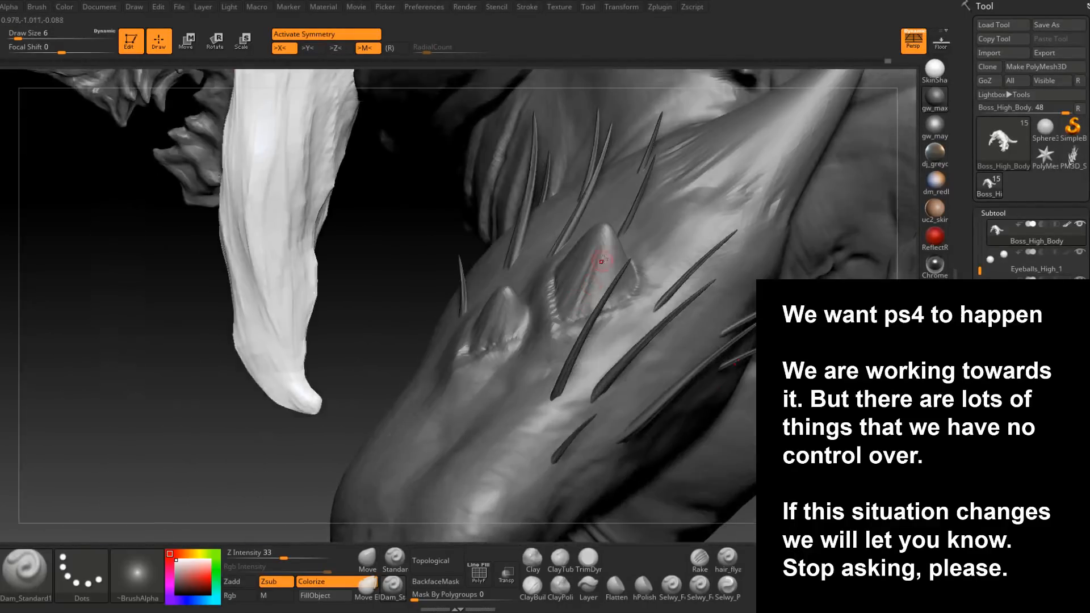
mouse_move(589, 300)
right_mouse_down()
mouse_move(614, 293)
mouse_move(619, 273)
mouse_move(603, 243)
mouse_move(574, 352)
mouse_move(566, 318)
right_mouse_up()
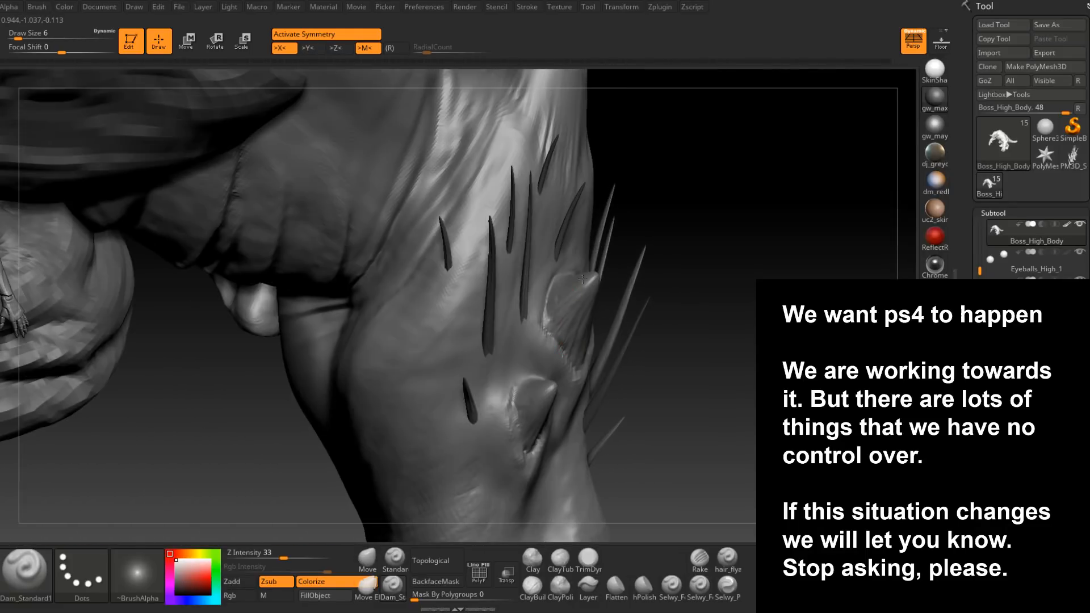
right_click_drag(582, 278, 589, 276)
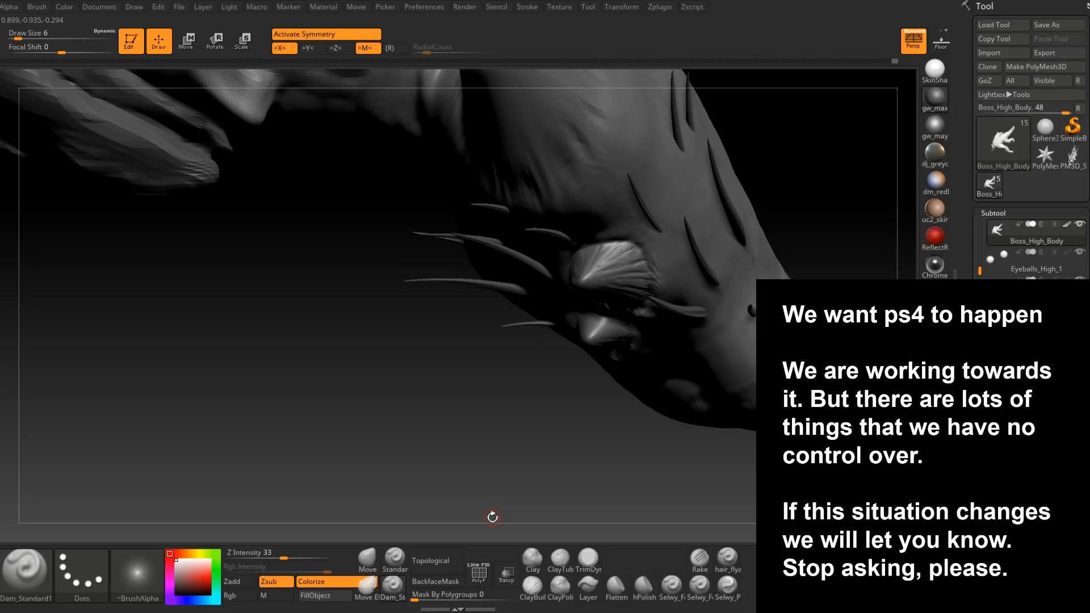
right_click_drag(676, 270, 622, 323)
right_click_drag(608, 258, 528, 340)
- Carve lengthwise grooves from the base toward the tip of the large elbow spike with Dam_Standard at draw size 9
key("space")
left_click_drag(535, 318, 550, 250)
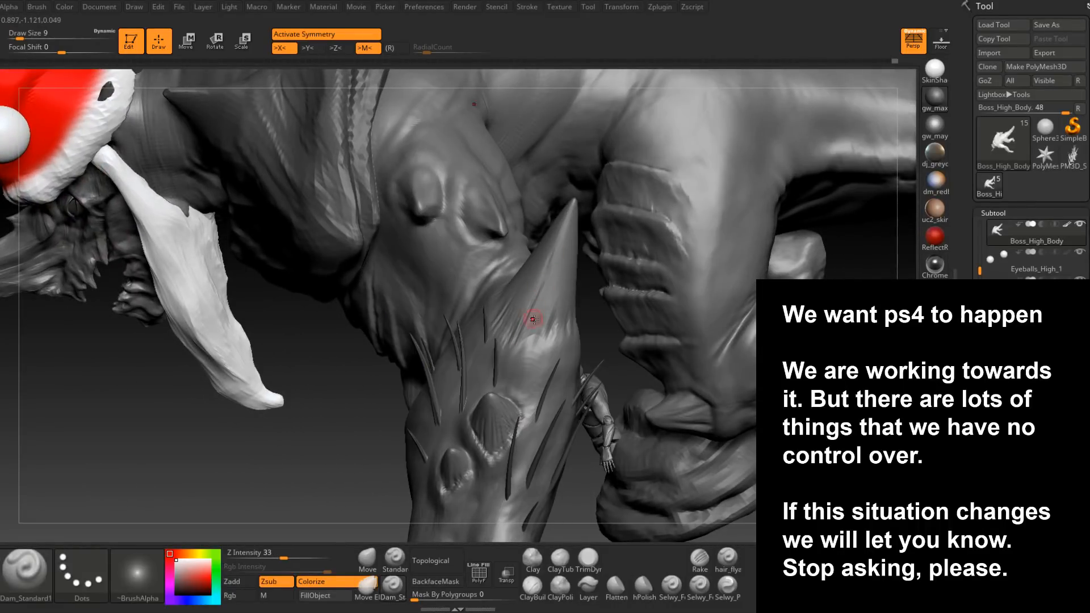
right_click_drag(533, 319, 554, 327)
left_click_drag(534, 328, 555, 250)
right_click_drag(527, 344, 502, 333)
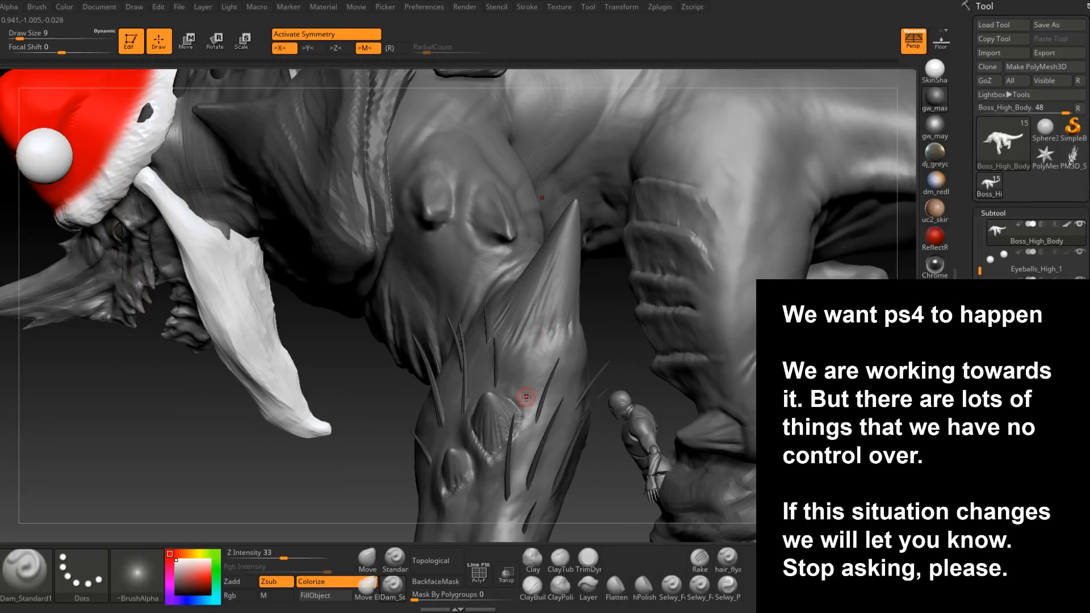
mouse_move(562, 259)
right_mouse_down()
mouse_move(564, 319)
mouse_move(585, 313)
right_mouse_up()
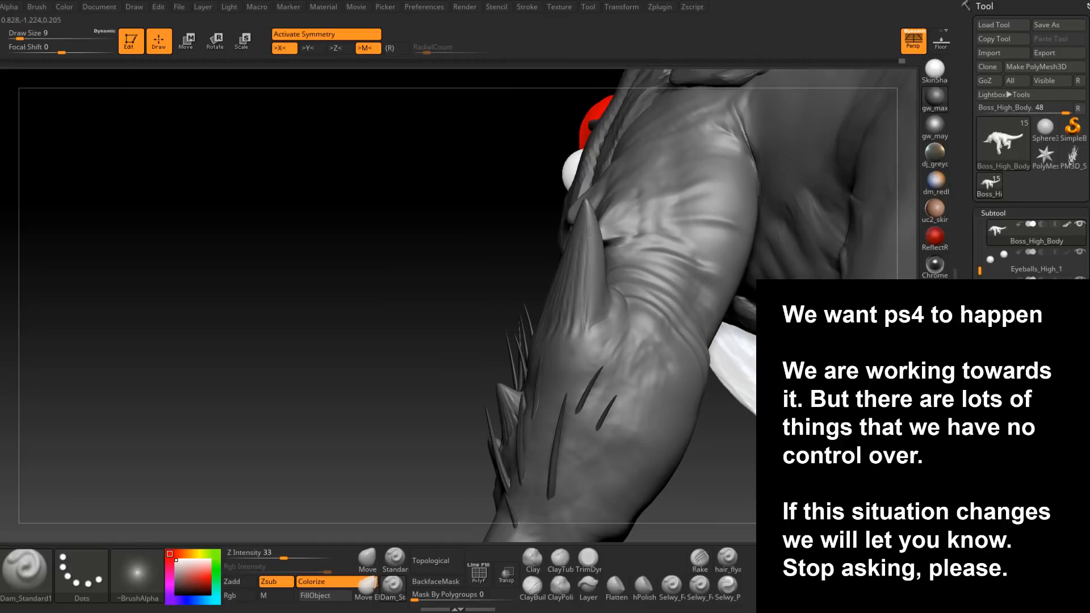
right_click_drag(571, 279, 532, 354)
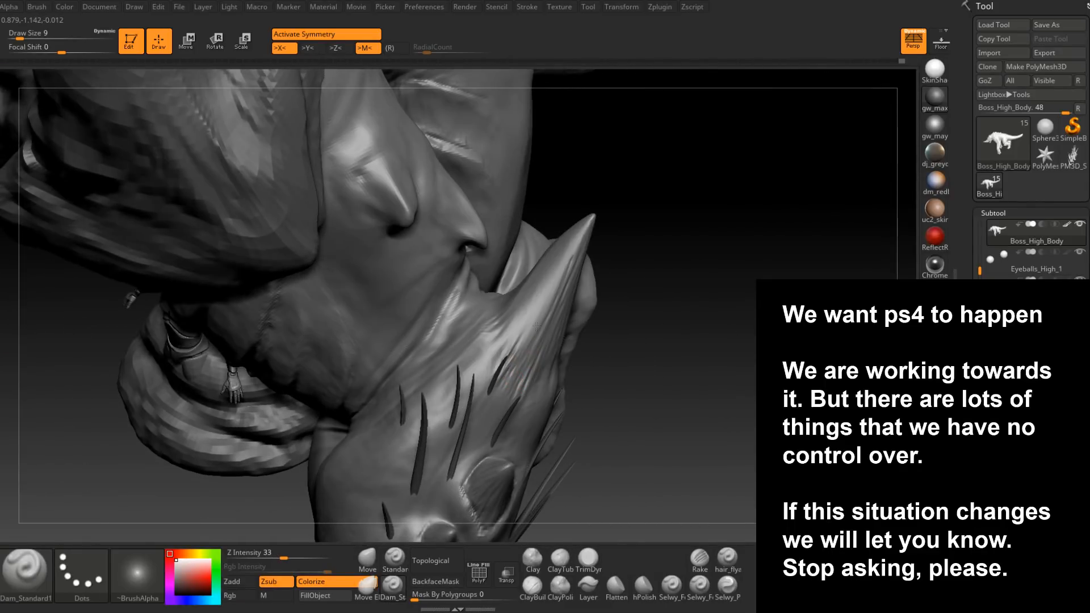
- Continue the grooves around the sides and underside of the large elbow spike with Dam_Standard at draw size 9
left_click_drag(547, 282, 486, 359)
right_click_drag(486, 359, 539, 306)
left_click_drag(542, 301, 517, 341)
right_click_drag(517, 342, 490, 326)
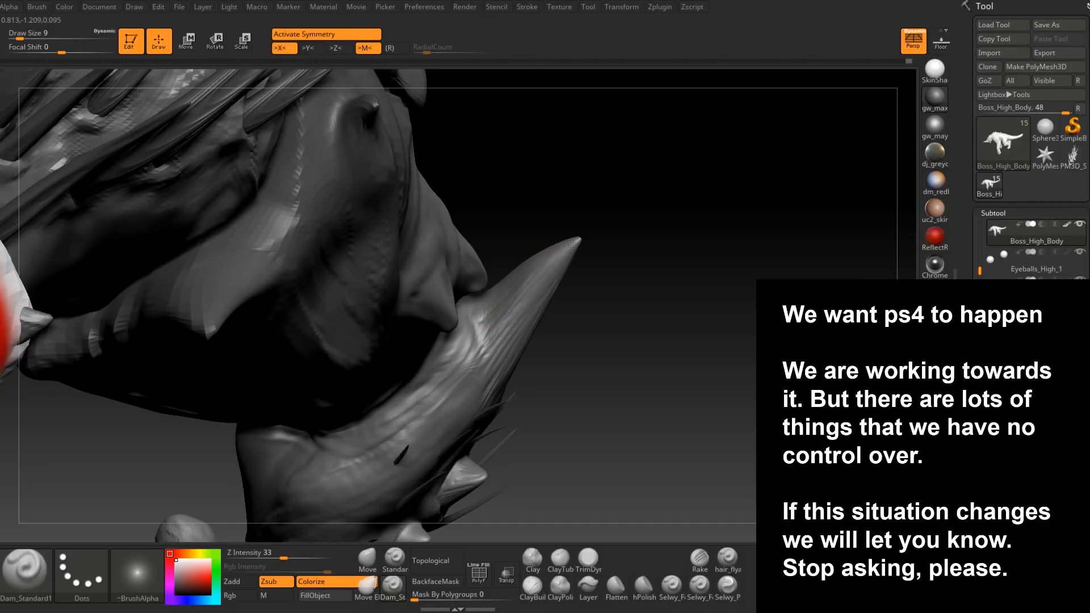
right_click_drag(521, 322, 551, 276)
right_click_drag(507, 364, 584, 318)
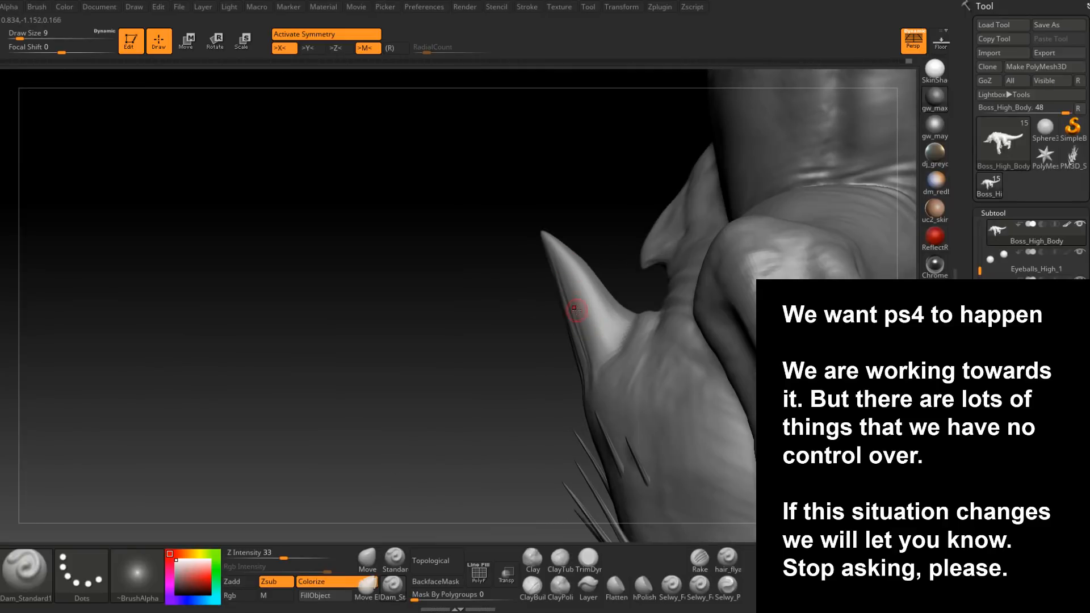
right_click_drag(598, 369, 580, 296)
right_click_drag(616, 327, 596, 307)
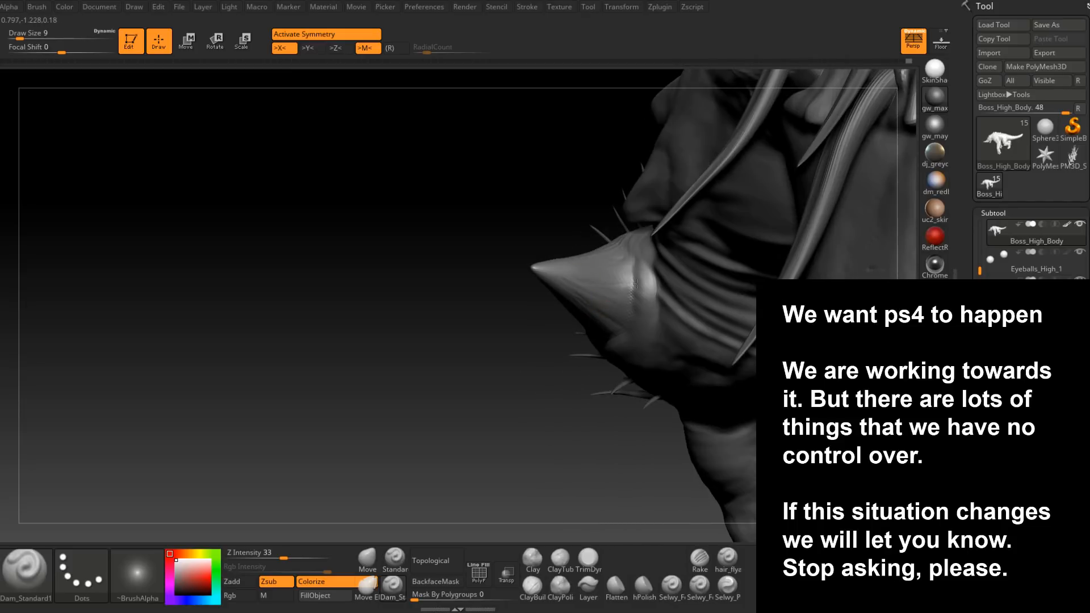
- Deepen the creases where the large elbow spike meets the forearm skin with Dam_Standard at draw size 13
mouse_move(624, 265)
right_mouse_down()
mouse_move(615, 283)
mouse_move(556, 269)
mouse_move(557, 255)
mouse_move(586, 373)
mouse_move(562, 392)
right_mouse_up()
key("space")
left_click_drag(596, 383, 603, 383)
mouse_move(605, 347)
left_mouse_down()
mouse_move(592, 385)
mouse_move(547, 404)
left_mouse_up()
mouse_move(547, 404)
right_mouse_down()
mouse_move(562, 400)
mouse_move(519, 402)
mouse_move(455, 380)
right_mouse_up()
left_click_drag(481, 388, 467, 340)
right_click_drag(467, 341, 463, 326)
left_click_drag(463, 327, 465, 366)
right_click_drag(466, 366, 462, 347)
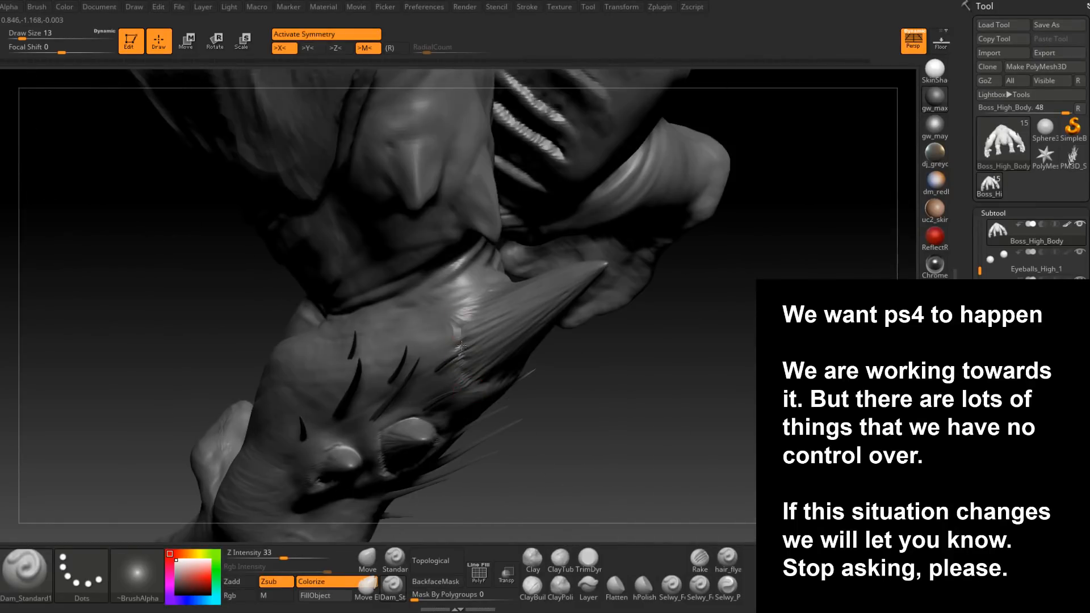
right_click_drag(477, 301, 480, 298)
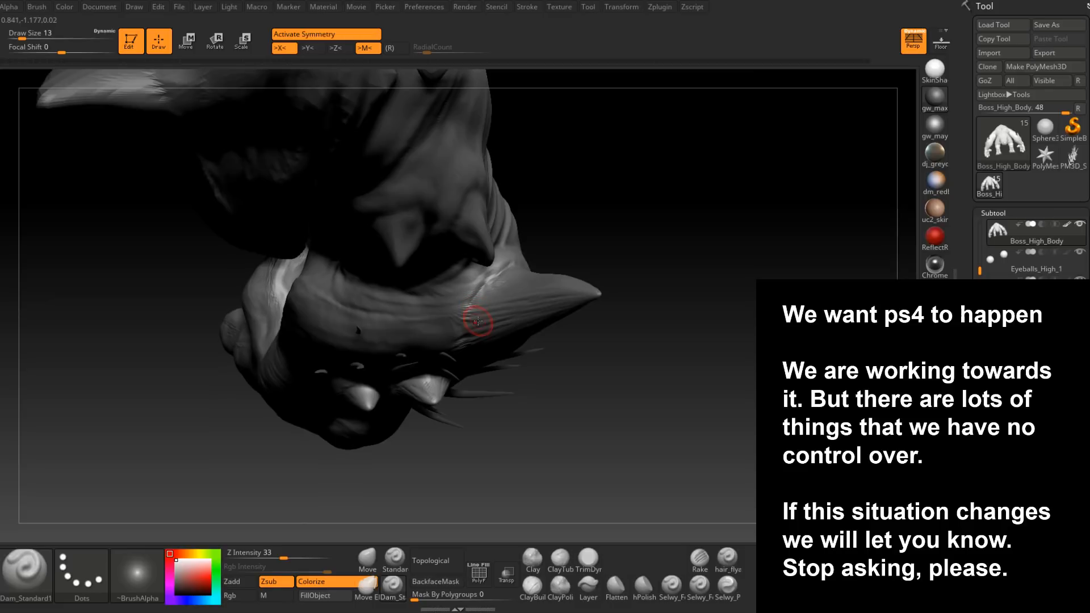
- Build up the skin rim and folds around the base of the large elbow spike with ClayBuildup at draw size 25
right_click_drag(477, 321, 560, 437)
left_click(532, 587)
right_click_drag(578, 357, 548, 443)
key("space")
left_click_drag(580, 366, 554, 369)
mouse_move(554, 370)
right_mouse_down()
mouse_move(538, 394)
mouse_move(520, 363)
mouse_move(543, 353)
right_mouse_up()
left_click_drag(539, 347, 525, 356)
right_click_drag(528, 353, 490, 329)
mouse_move(489, 329)
left_mouse_down()
mouse_move(486, 303)
mouse_move(492, 336)
left_mouse_up()
mouse_move(492, 336)
right_mouse_down()
mouse_move(495, 354)
mouse_move(530, 360)
mouse_move(479, 386)
right_mouse_up()
mouse_move(484, 316)
left_mouse_down()
mouse_move(475, 323)
mouse_move(463, 298)
left_mouse_up()
left_click_drag(613, 307, 522, 318)
mouse_move(630, 363)
left_mouse_down()
mouse_move(550, 352)
mouse_move(619, 309)
mouse_move(612, 244)
mouse_move(618, 256)
mouse_move(600, 315)
left_mouse_up()
right_click_drag(584, 283, 613, 320)
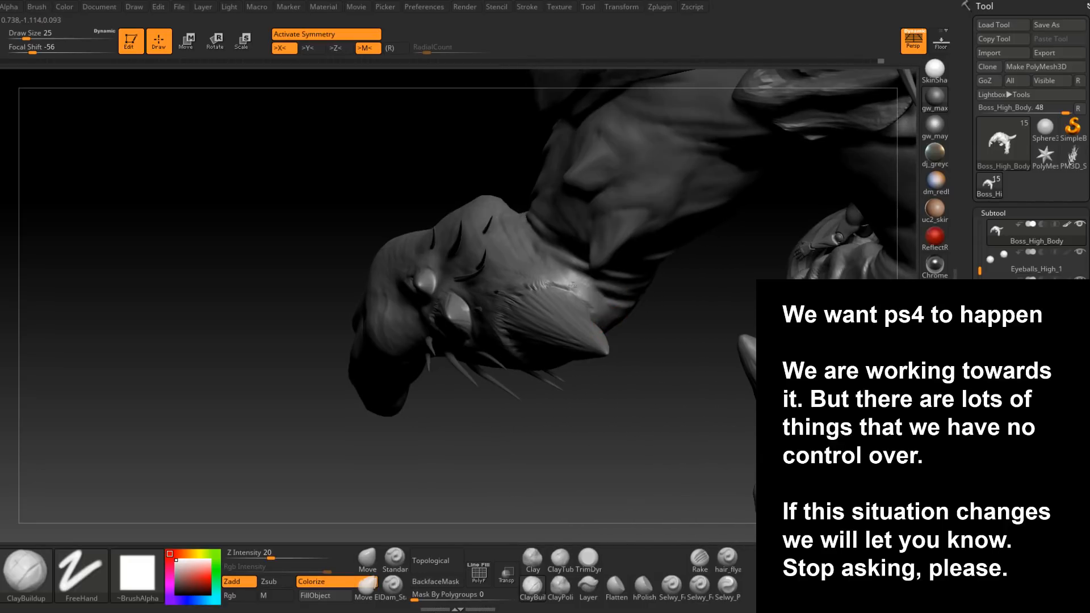
mouse_move(569, 279)
right_mouse_down()
mouse_move(514, 262)
mouse_move(540, 261)
mouse_move(525, 268)
mouse_move(531, 284)
right_mouse_up()
- Smooth and build up the skin between the elbow and the forearm with ClayBuildup, raising the draw size to 39
mouse_move(443, 248)
right_mouse_down()
mouse_move(473, 275)
mouse_move(454, 274)
mouse_move(526, 379)
mouse_move(592, 319)
mouse_move(586, 382)
right_mouse_up()
key("shift")
key("shift")
right_click_drag(596, 295, 599, 330)
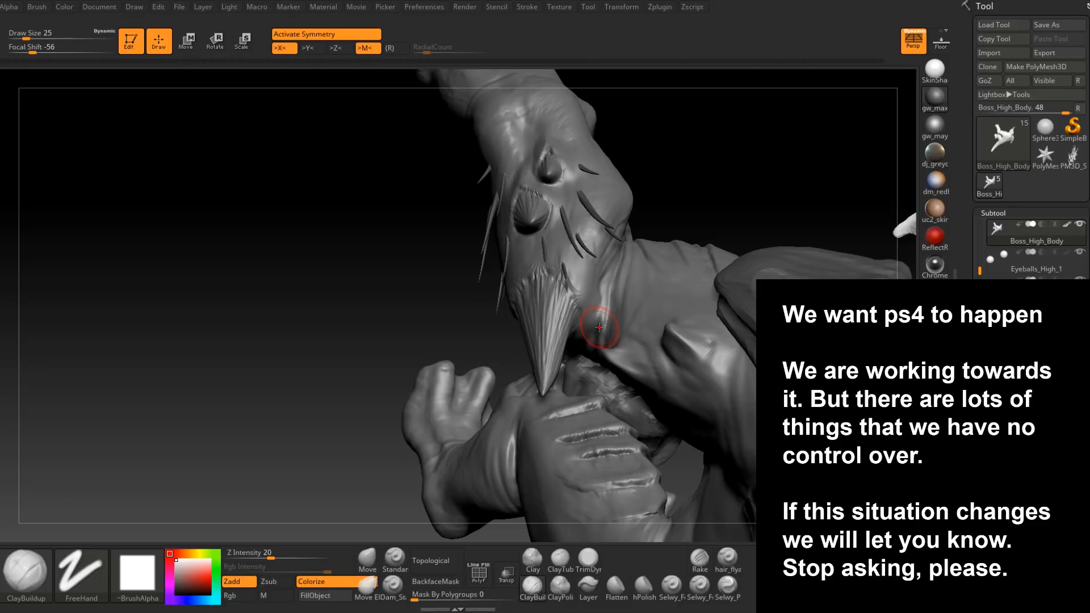
mouse_move(600, 327)
right_mouse_down()
mouse_move(596, 264)
mouse_move(625, 266)
mouse_move(596, 340)
mouse_move(597, 320)
right_mouse_up()
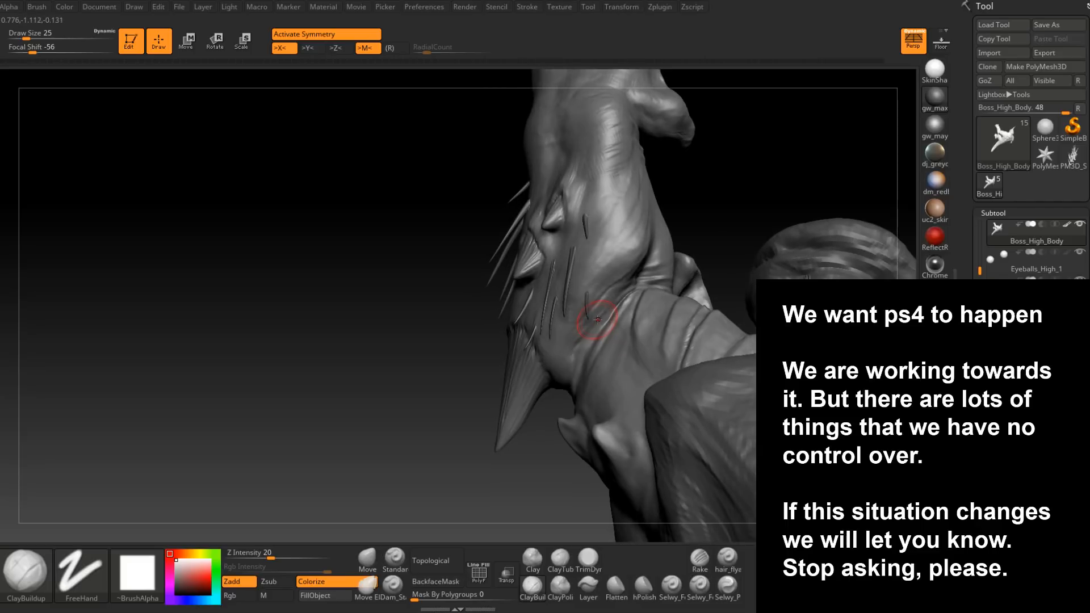
key("space")
left_click_drag(600, 313, 611, 300)
right_click_drag(572, 333, 602, 297)
key("space")
left_click_drag(605, 295, 627, 281)
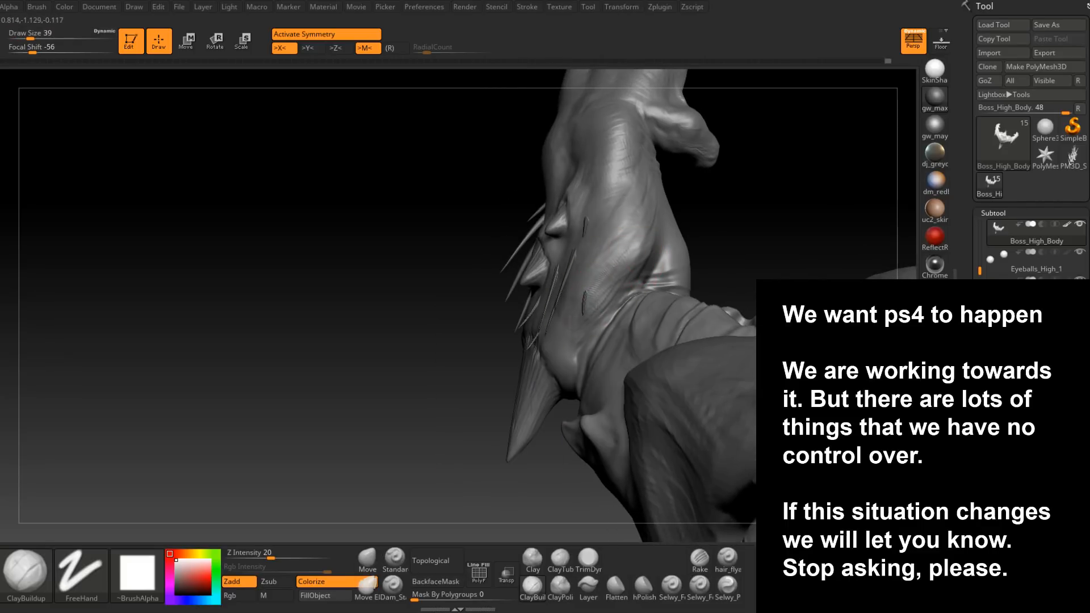
- Smooth and reshape the forearm mass next to the elbow across subdivision levels, setting the ClayBuildup draw size to 35
mouse_move(628, 282)
right_mouse_down()
mouse_move(556, 306)
mouse_move(611, 260)
mouse_move(580, 262)
mouse_move(572, 243)
mouse_move(602, 237)
mouse_move(587, 304)
mouse_move(594, 287)
mouse_move(562, 341)
mouse_move(554, 336)
right_mouse_up()
left_click_drag(555, 336, 553, 342, "shift")
mouse_move(552, 343)
right_mouse_down()
mouse_move(574, 339)
mouse_move(564, 336)
mouse_move(606, 301)
right_mouse_up()
key("d")
right_click_drag(560, 331, 511, 332)
mouse_move(511, 332)
left_mouse_down("shift")
mouse_move(479, 344)
mouse_move(511, 335)
left_mouse_up("shift")
mouse_move(512, 335)
right_mouse_down()
mouse_move(572, 331)
mouse_move(590, 315)
mouse_move(530, 365)
mouse_move(545, 370)
right_mouse_up()
key("space")
left_click_drag(545, 376, 538, 372)
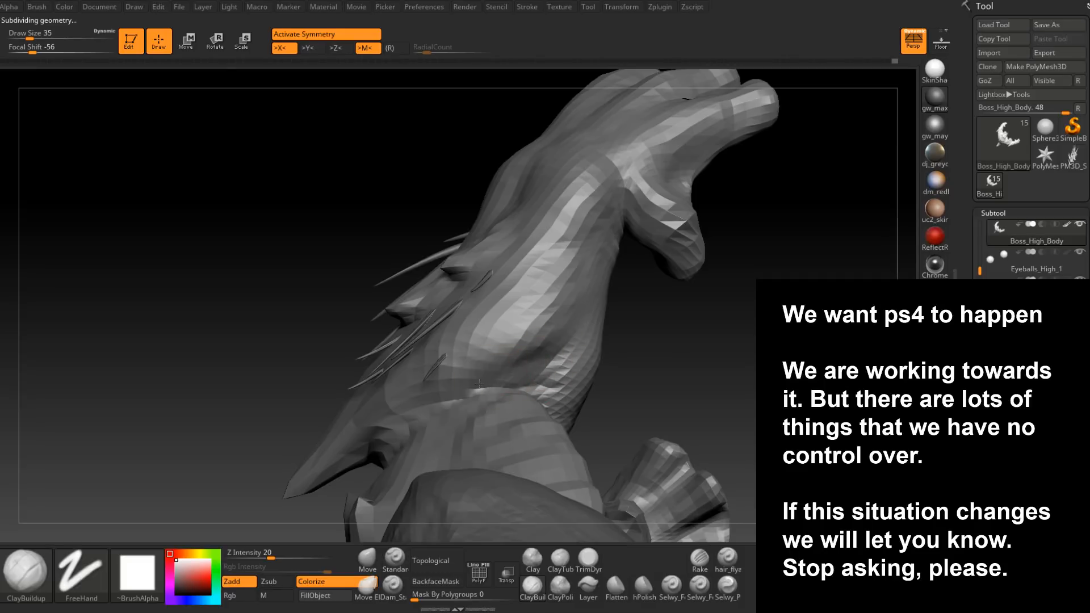
- Return the body to a higher subdivision level and smooth the folds at the elbow
mouse_move(567, 350)
right_mouse_down()
mouse_move(525, 379)
mouse_move(546, 381)
mouse_move(469, 346)
mouse_move(499, 366)
mouse_move(468, 370)
right_mouse_up()
key("d")
key("shift")
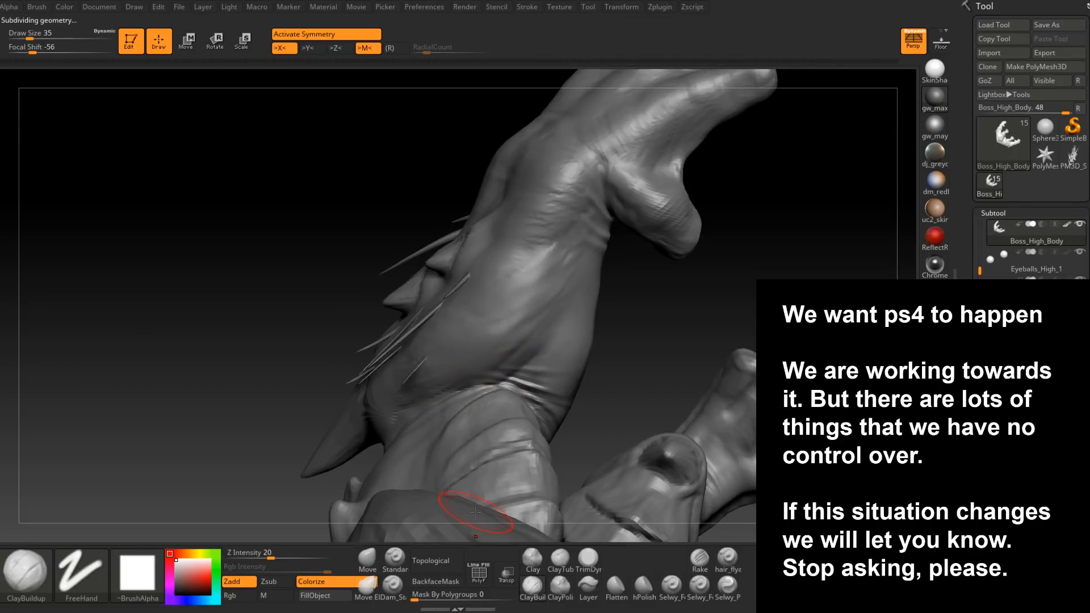
right_click_drag(476, 512, 539, 449)
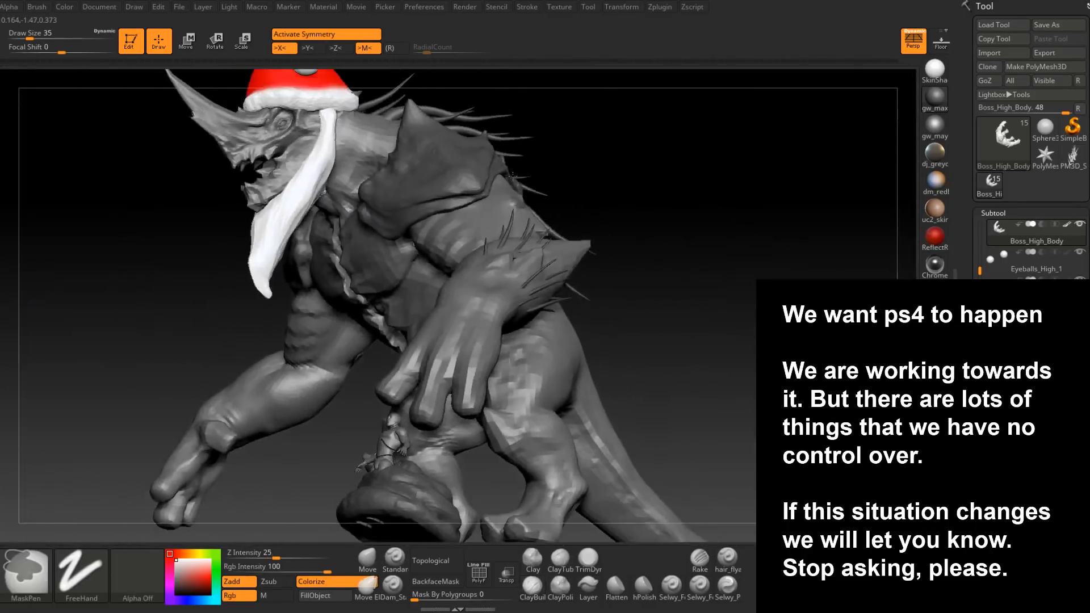
right_click_drag(513, 175, 596, 316)
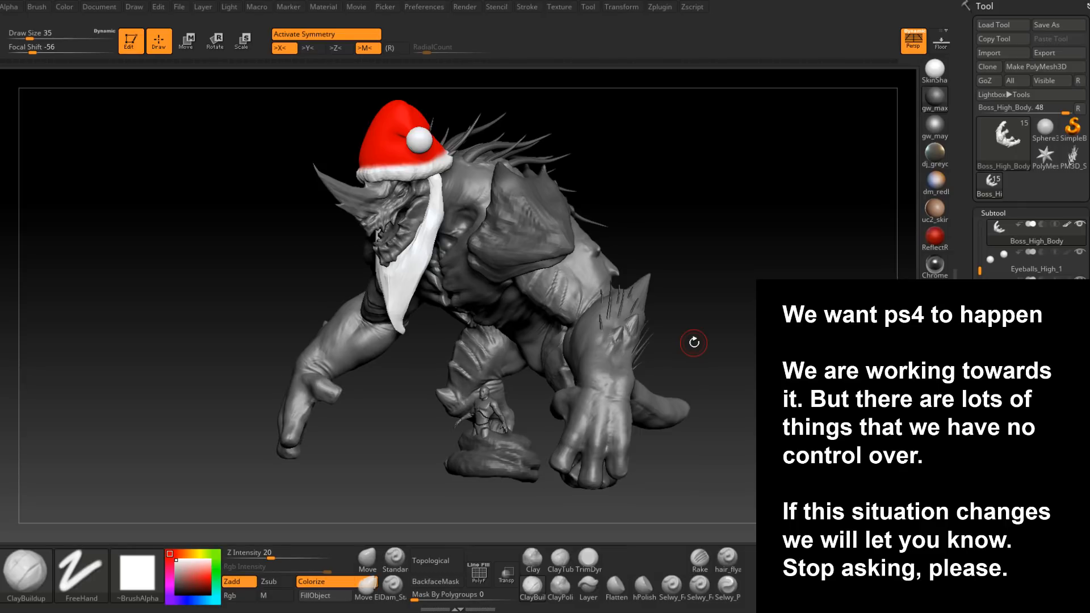
- Adjust the upper arm's silhouette above the elbow with the Move brush at draw sizes 158 and 90 on a low subdivision level
mouse_move(694, 342)
left_mouse_down()
mouse_move(638, 289)
mouse_move(644, 295)
mouse_move(594, 304)
mouse_move(593, 344)
mouse_move(633, 325)
mouse_move(610, 342)
mouse_move(626, 339)
left_mouse_up()
key("b")
key("m")
key("v")
key("space")
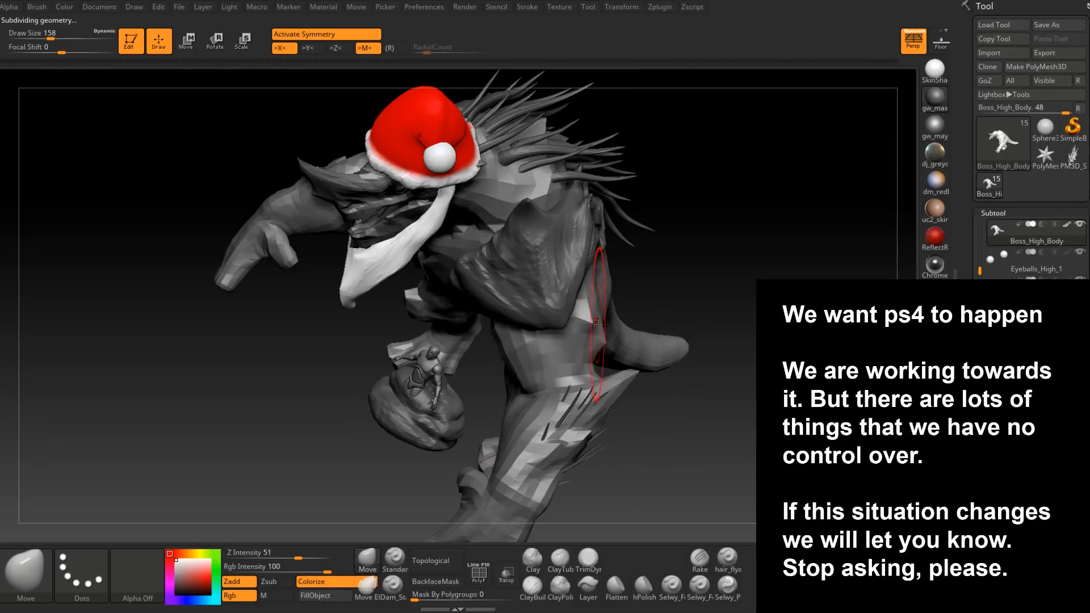
mouse_move(595, 324)
right_mouse_down()
mouse_move(570, 327)
mouse_move(626, 340)
mouse_move(678, 300)
mouse_move(701, 306)
right_mouse_up()
right_click_drag(636, 335, 646, 348)
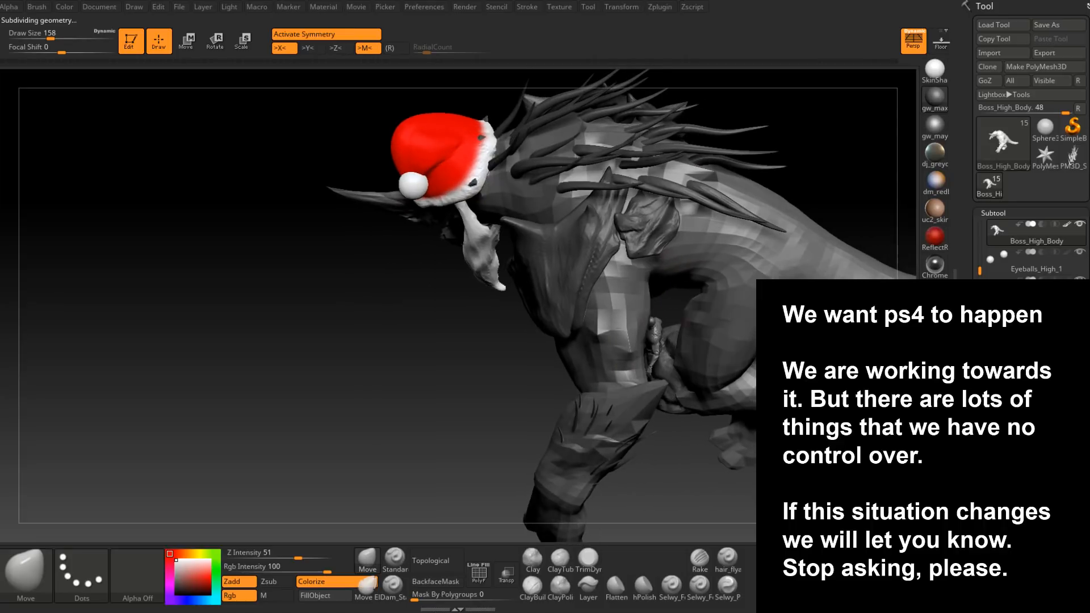
key("space")
left_click_drag(645, 352, 635, 353)
mouse_move(637, 351)
right_mouse_down("ctrl")
mouse_move(646, 365)
mouse_move(672, 356)
mouse_move(661, 345)
right_mouse_up("ctrl")
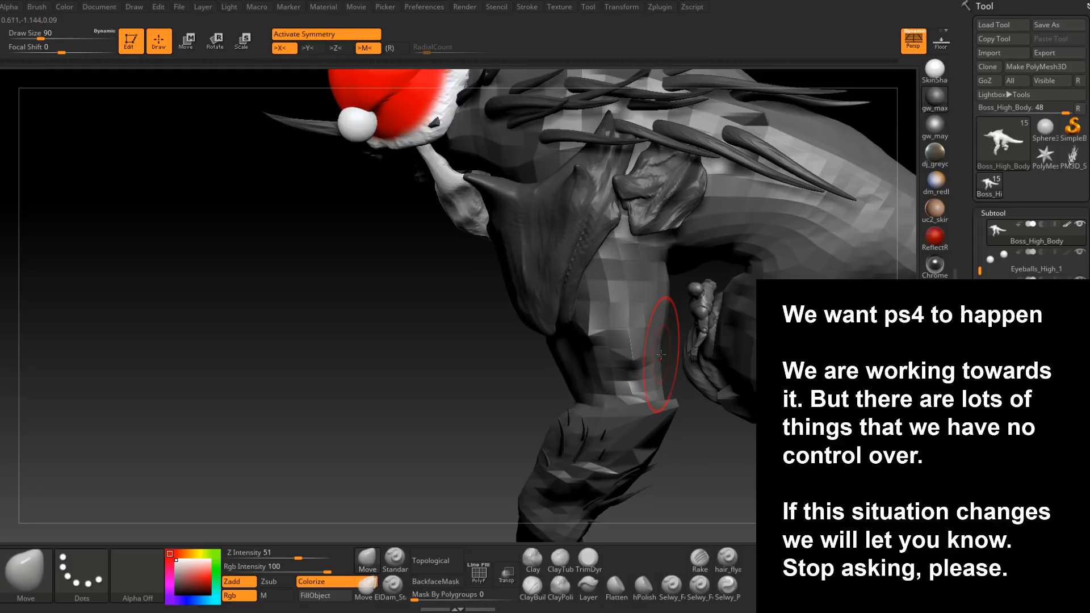
mouse_move(649, 369)
right_mouse_down()
mouse_move(662, 326)
mouse_move(635, 284)
mouse_move(649, 277)
mouse_move(645, 340)
mouse_move(667, 397)
mouse_move(666, 386)
mouse_move(686, 407)
mouse_move(662, 388)
mouse_move(590, 400)
mouse_move(609, 401)
right_mouse_up()
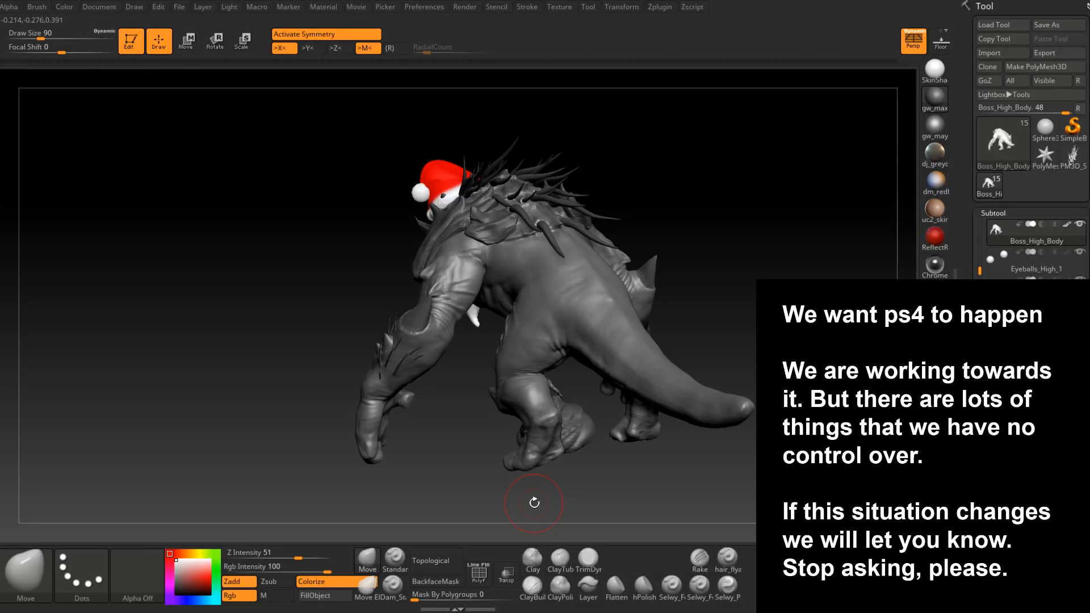
- Adjust the shape of the hand and fingers with the Move brush at draw size 90
mouse_move(534, 503)
right_mouse_down()
mouse_move(489, 237)
mouse_move(448, 315)
mouse_move(521, 271)
mouse_move(536, 282)
mouse_move(483, 256)
right_mouse_up()
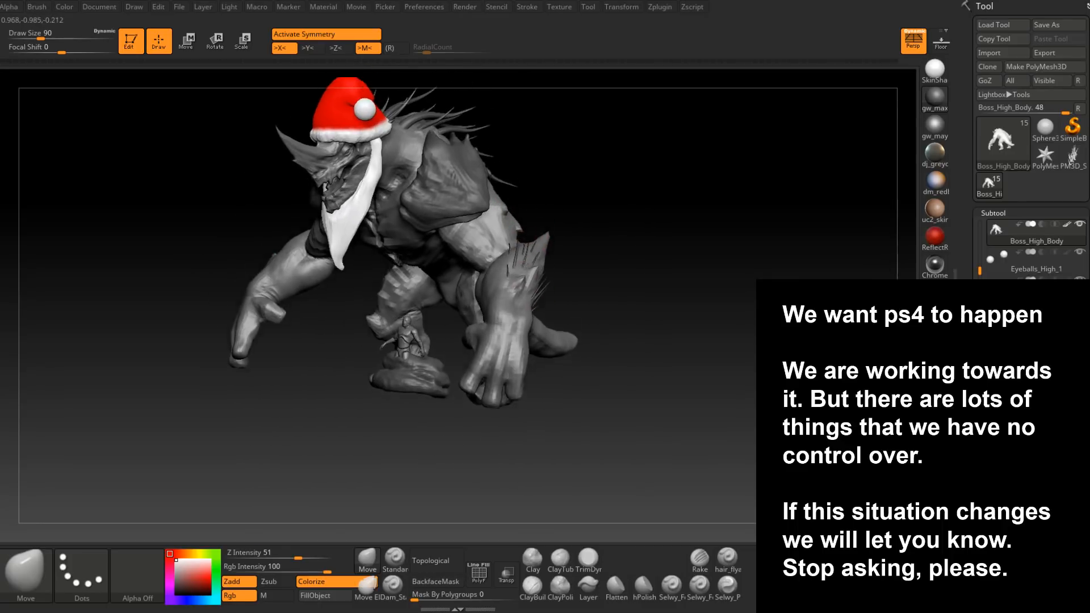
right_click_drag(483, 295, 495, 244, "alt")
right_click_drag(495, 244, 502, 284, "ctrl")
mouse_move(559, 309)
right_mouse_down()
mouse_move(507, 333)
mouse_move(548, 338)
mouse_move(544, 312)
mouse_move(496, 353)
mouse_move(448, 350)
mouse_move(540, 384)
right_mouse_up()
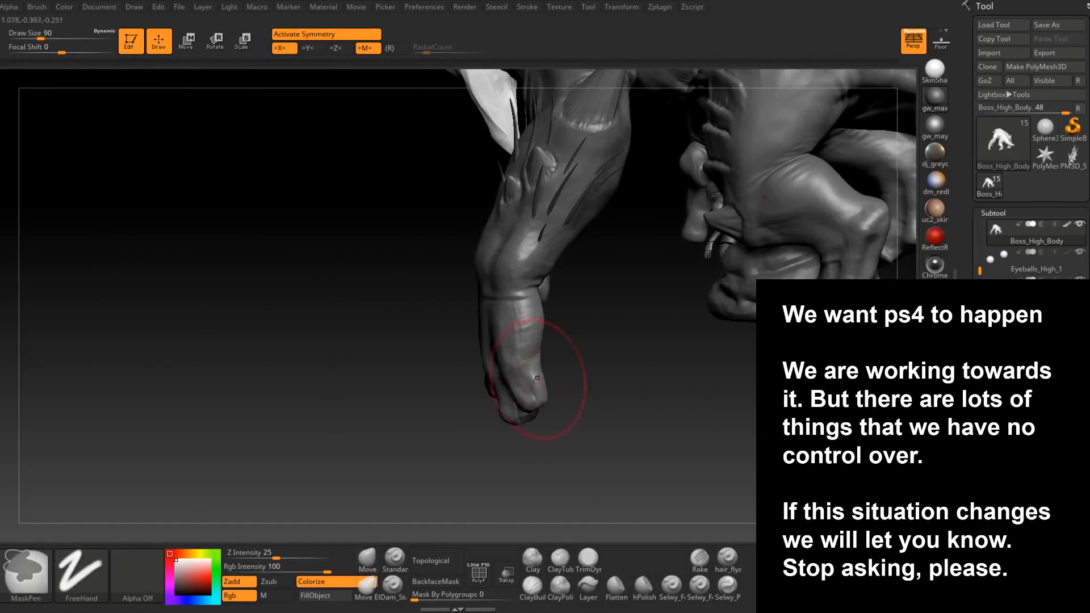
right_click(511, 335)
left_click(511, 332)
mouse_move(513, 329)
right_mouse_down()
mouse_move(505, 345)
mouse_move(535, 360)
mouse_move(513, 355)
mouse_move(519, 329)
mouse_move(543, 377)
mouse_move(511, 379)
mouse_move(536, 330)
mouse_move(570, 340)
mouse_move(562, 358)
mouse_move(591, 265)
right_mouse_up()
mouse_move(552, 376)
right_mouse_down()
mouse_move(517, 365)
mouse_move(519, 390)
mouse_move(579, 335)
right_mouse_up()
- Sculpt and smooth the fingers, the back of the hand and the wrist with ClayBuildup at draw size 33
mouse_move(772, 330)
right_mouse_down("alt")
mouse_move(668, 269)
mouse_move(580, 339)
mouse_move(620, 384)
mouse_move(571, 335)
mouse_move(578, 377)
mouse_move(511, 231)
mouse_move(596, 230)
mouse_move(581, 235)
mouse_move(568, 210)
mouse_move(591, 255)
mouse_move(562, 228)
mouse_move(604, 215)
right_mouse_up("alt")
key("space")
key("space")
left_click(577, 235)
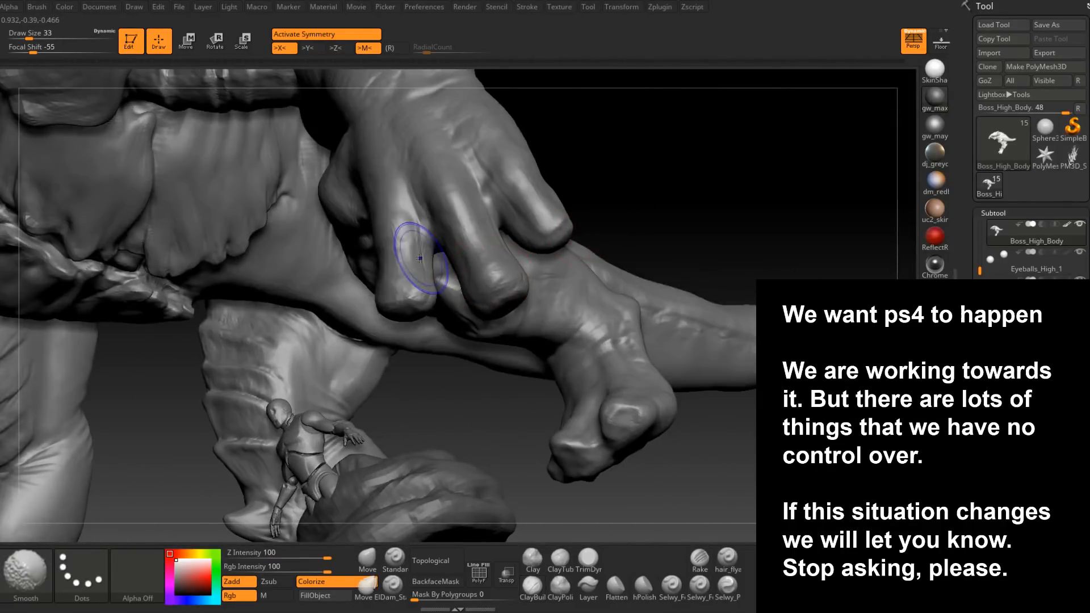
mouse_move(426, 232)
right_mouse_down()
mouse_move(591, 307)
mouse_move(557, 304)
mouse_move(550, 287)
right_mouse_up()
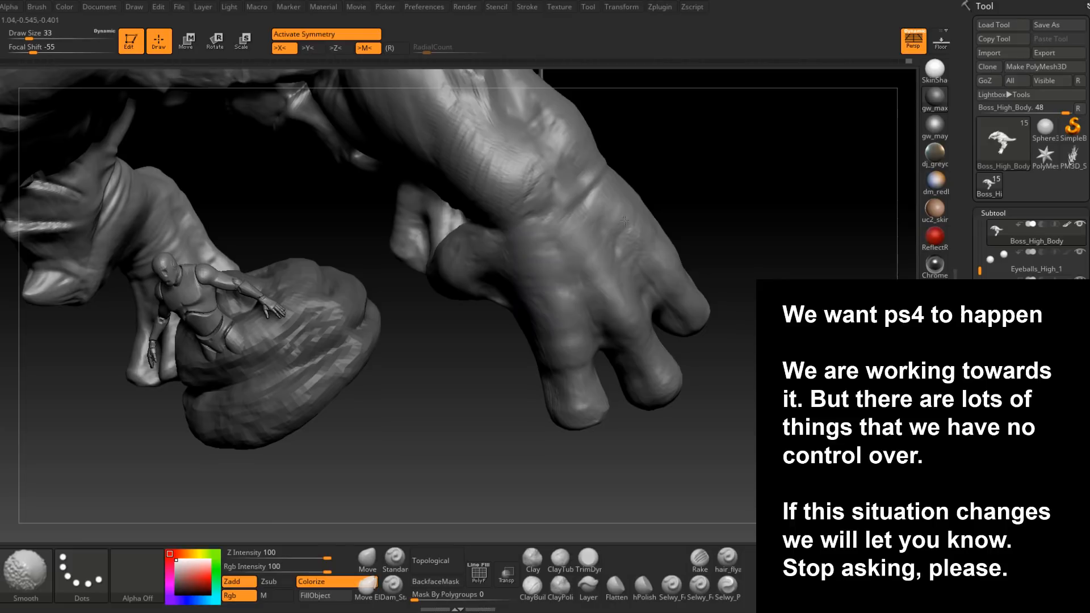
mouse_move(652, 244)
right_mouse_down()
mouse_move(637, 316)
mouse_move(584, 358)
mouse_move(555, 312)
mouse_move(518, 312)
right_mouse_up()
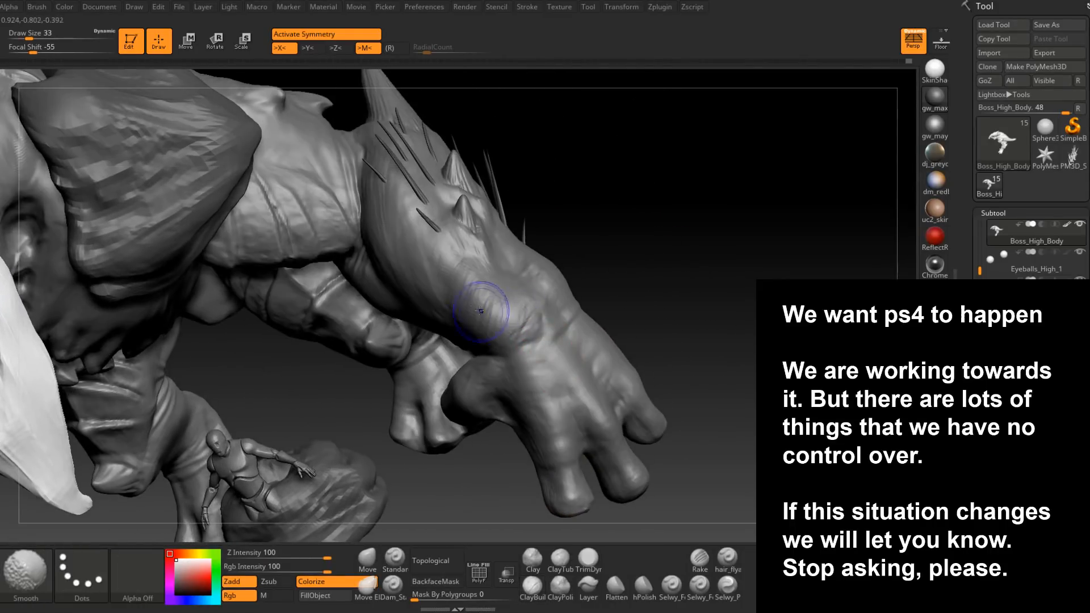
mouse_move(444, 260)
left_mouse_down()
mouse_move(511, 292)
mouse_move(557, 265)
mouse_move(560, 289)
left_mouse_up()
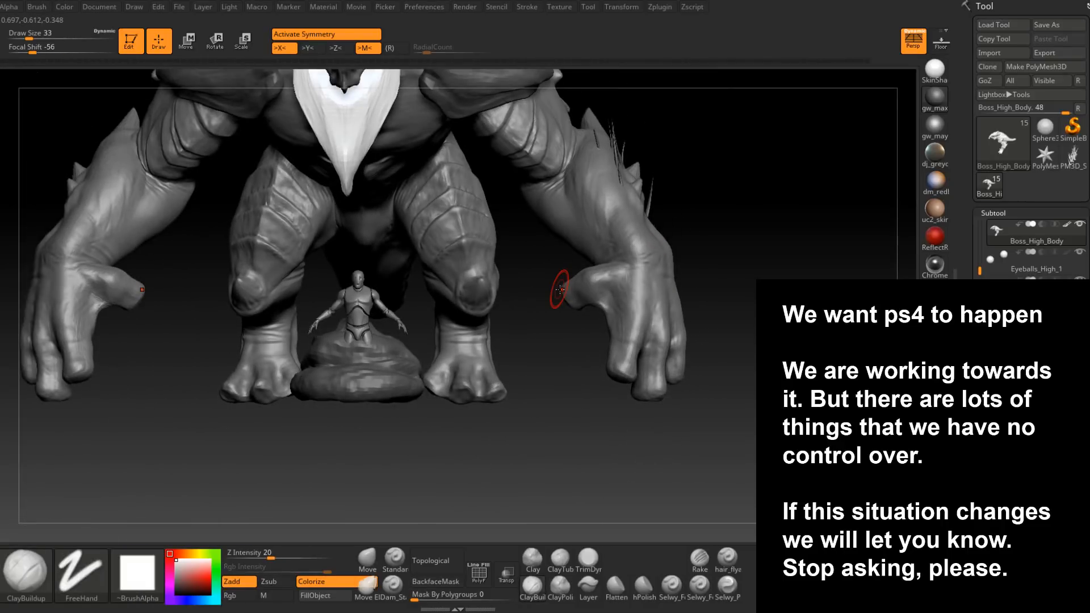
- Select the UE4_BaseMan mannequin between the creature's legs and open its polygroup settings
left_click_drag(560, 290, 710, 347, "alt")
left_click(346, 284, "alt")
left_click_drag(347, 284, 628, 412, "alt")
left_click_drag(968, 511, 967, 62)
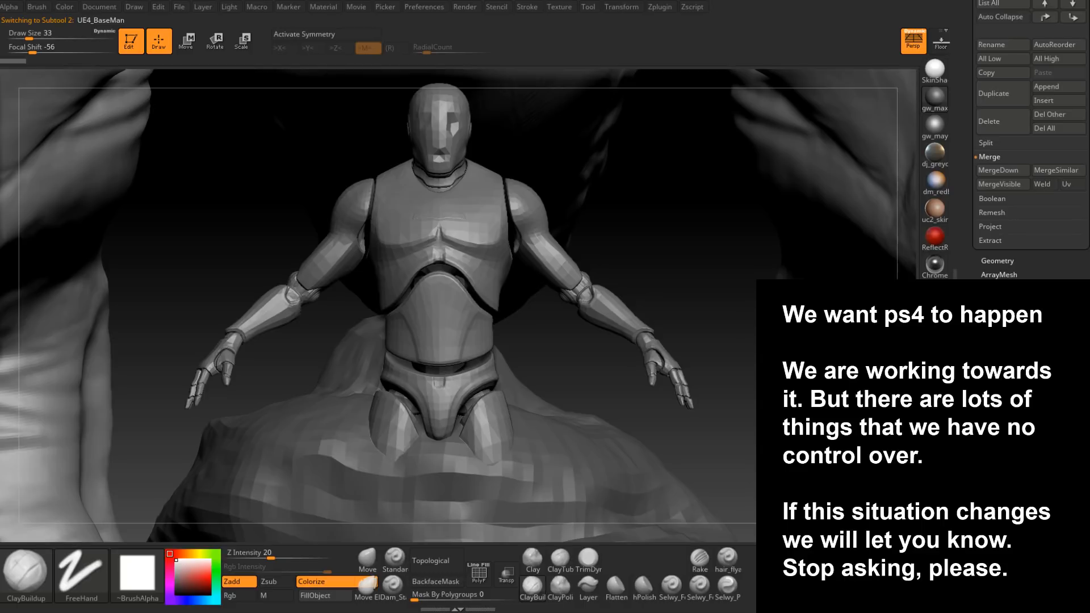
left_click(1000, 414)
left_click_drag(967, 318, 967, 587)
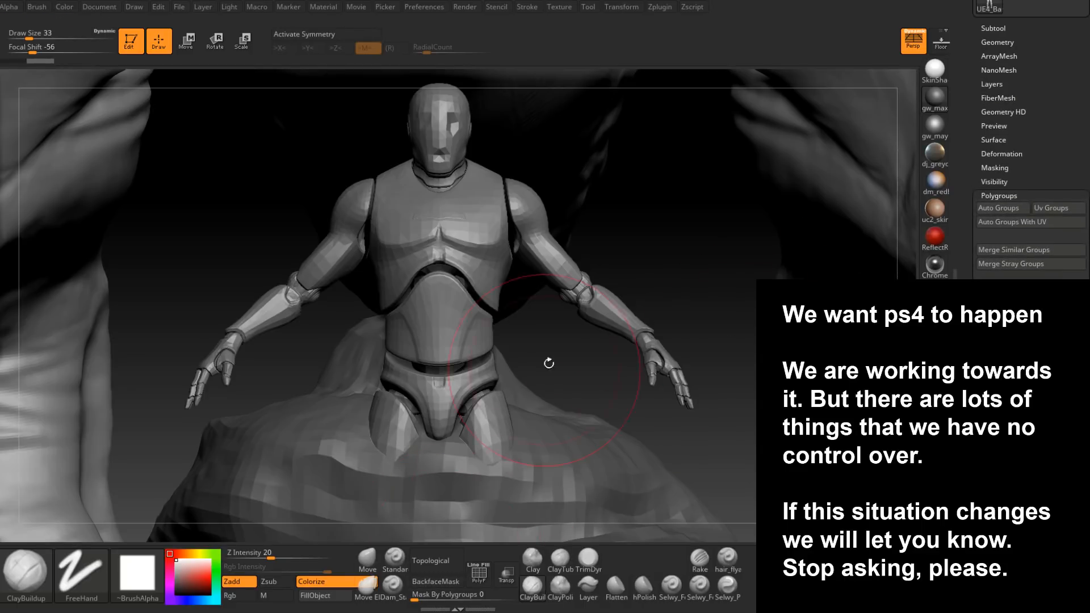
- Hide the mannequin's arms and hands by polygroup, mask the remaining body, and show all parts again with only the arms unmasked
key("ctrl+shift")
left_click(555, 259, "ctrl+shift")
left_click(573, 357, "ctrl+shift")
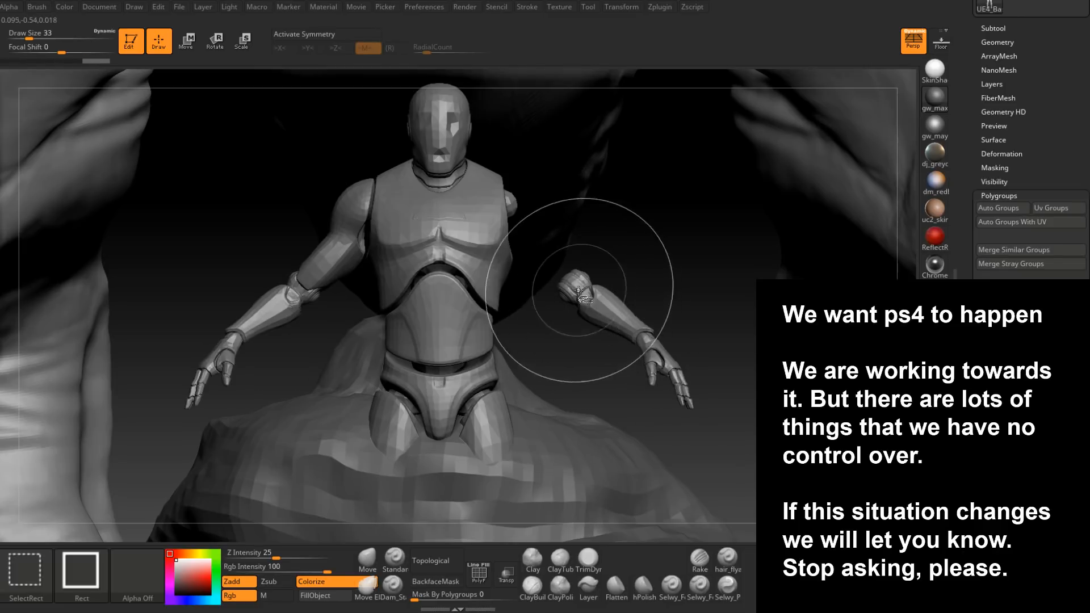
left_click(656, 348, "ctrl+shift")
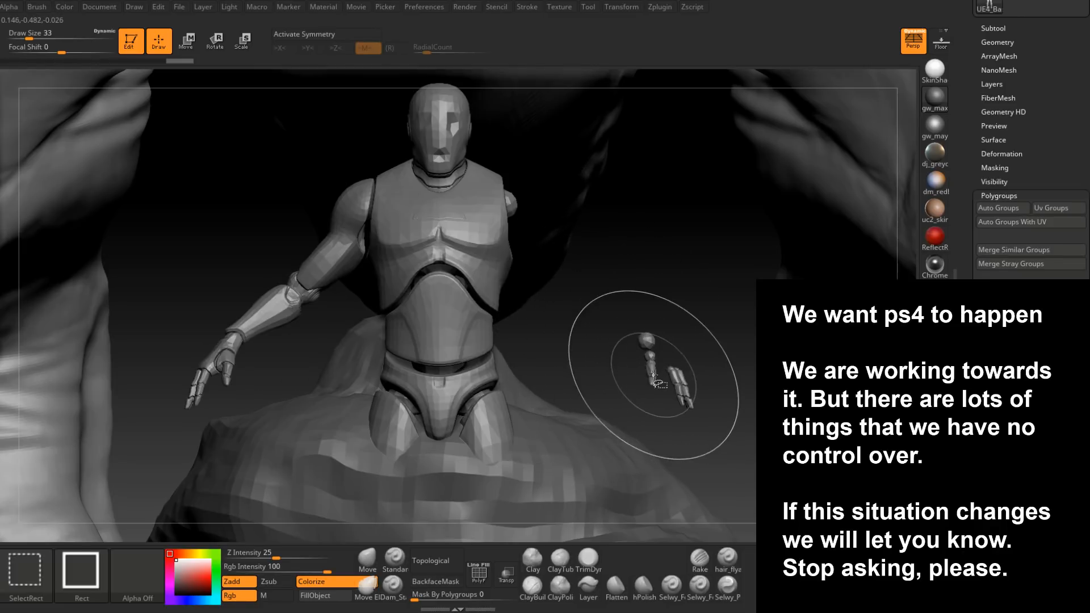
left_click(654, 371, "ctrl+shift")
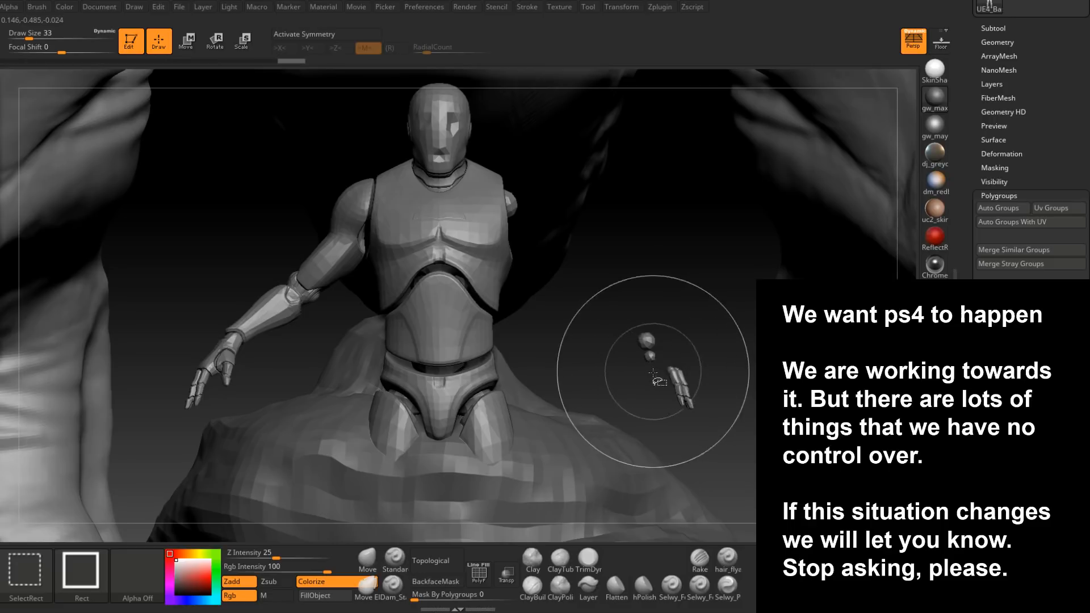
left_click_drag(612, 269, 723, 430, "ctrl+alt+shift")
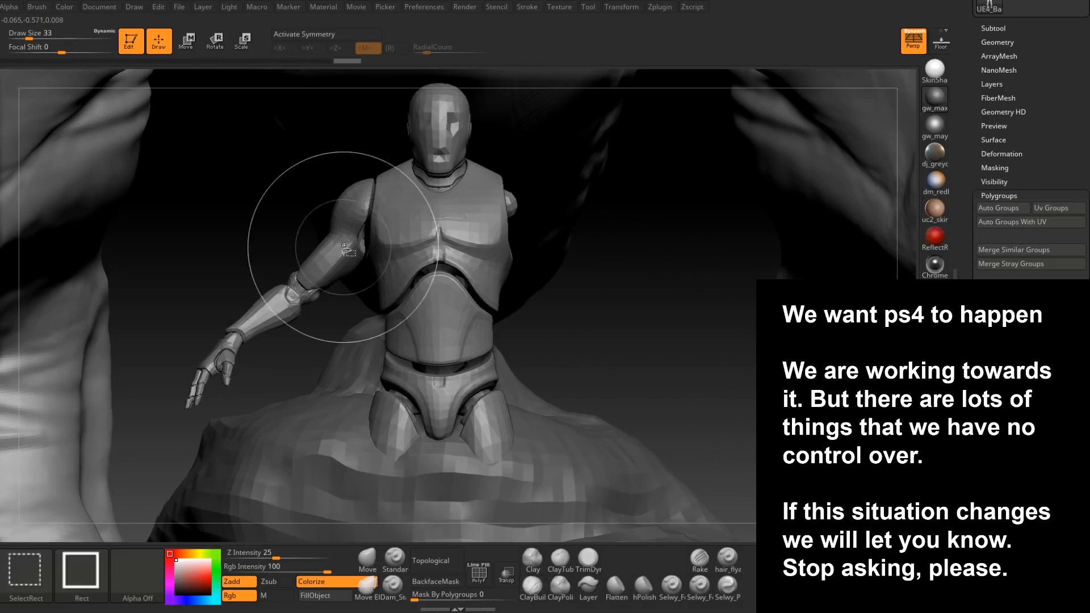
left_click(311, 290, "ctrl+alt+shift")
left_click_drag(158, 314, 263, 427, "ctrl+alt+shift")
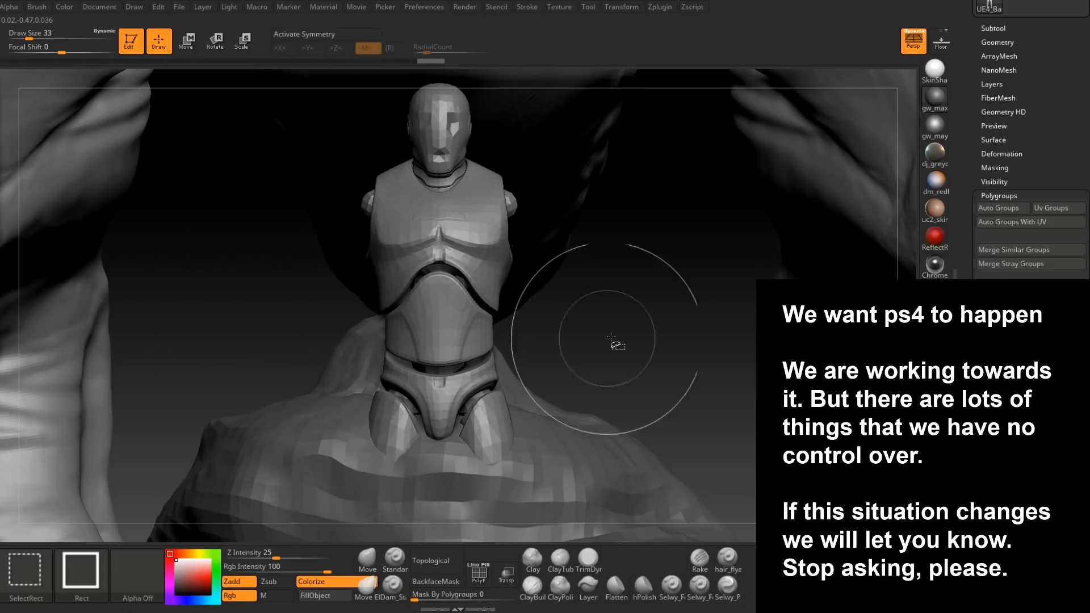
left_click(657, 343, "ctrl+shift")
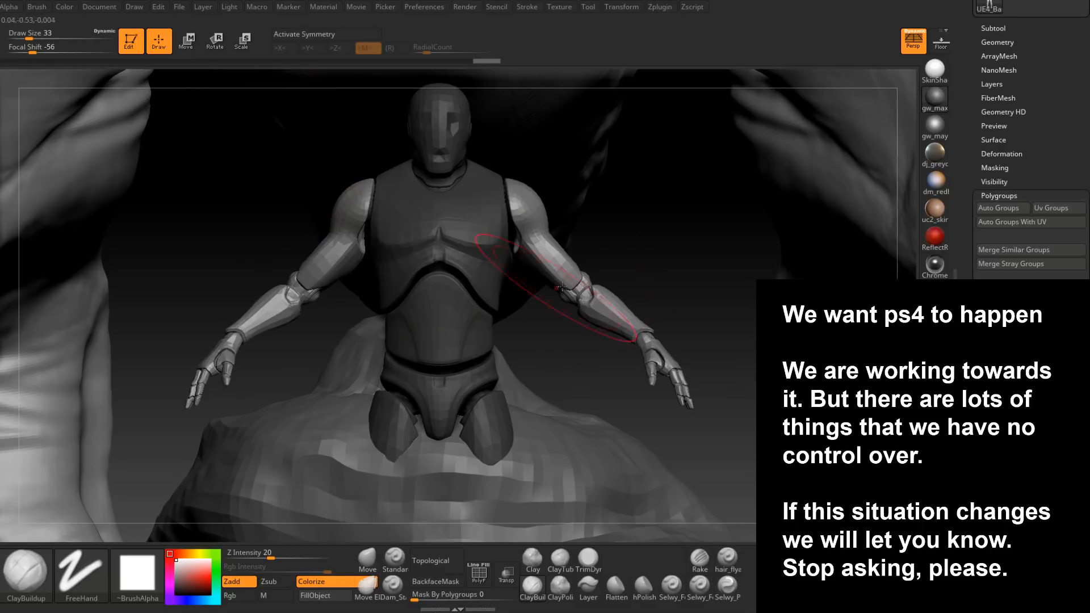
- Bring up the Scale gizmo for the mannequin and place it at the centre of the unmasked arms
left_click(243, 40)
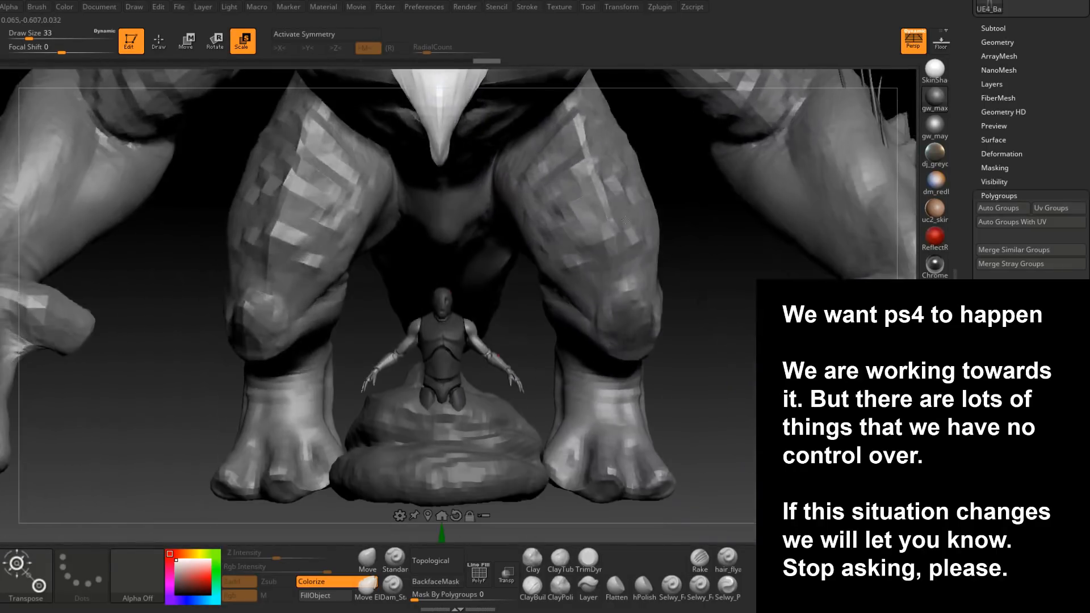
right_click_drag(626, 220, 647, 170, "ctrl")
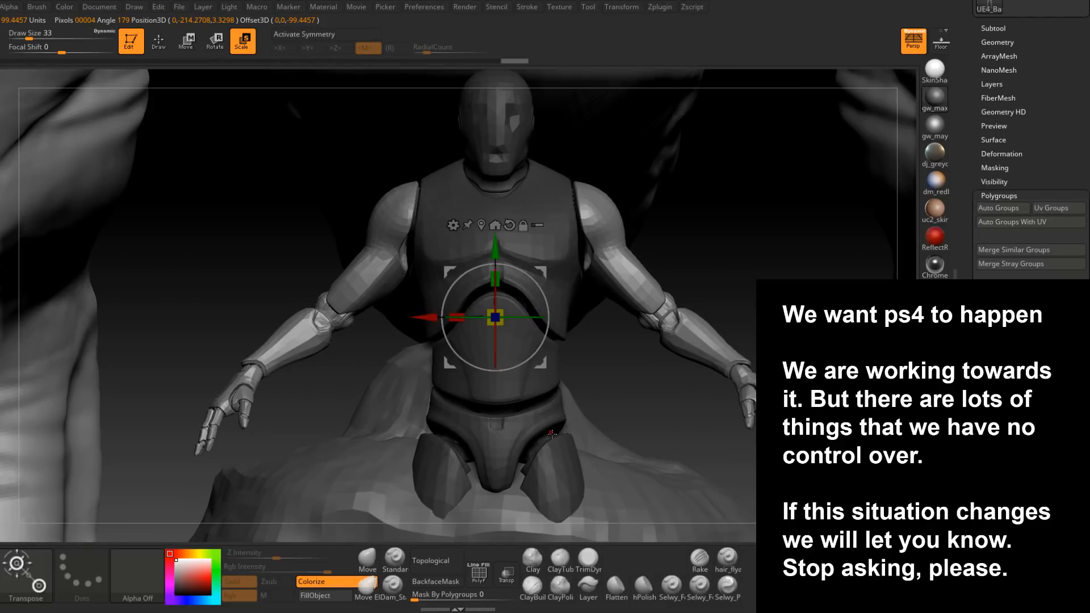
key("ctrl")
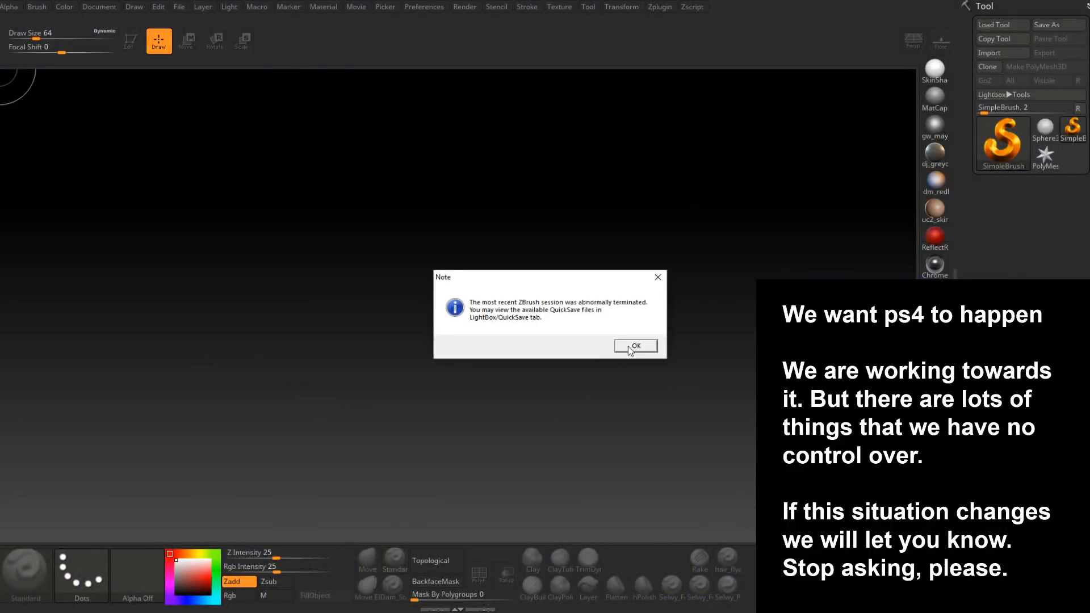
- Dismiss the crash notice and restore the QuickSave project QS_3468.ZPR
left_click(631, 346)
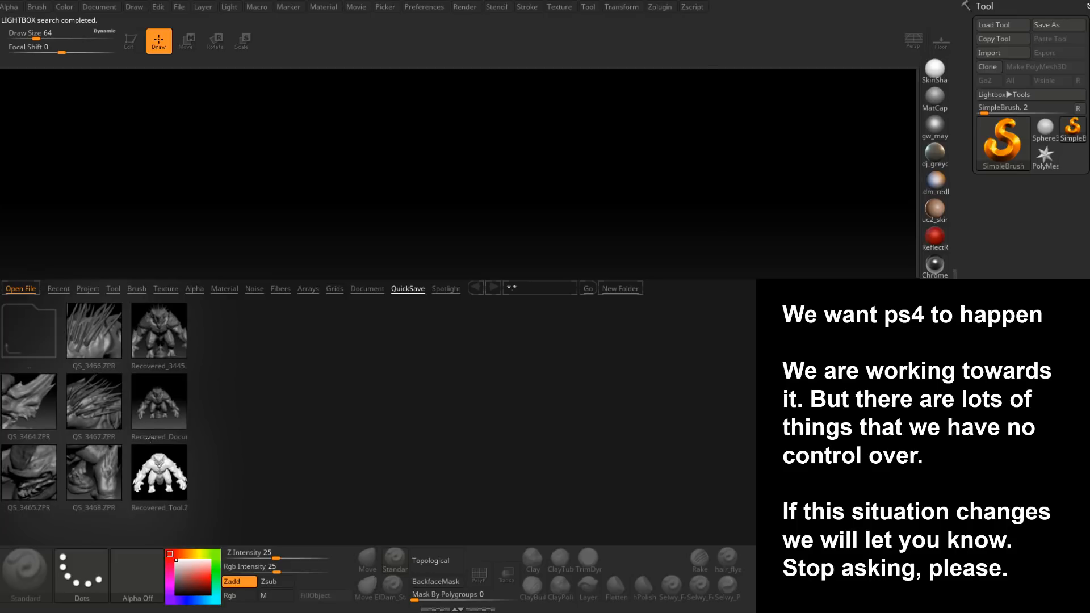
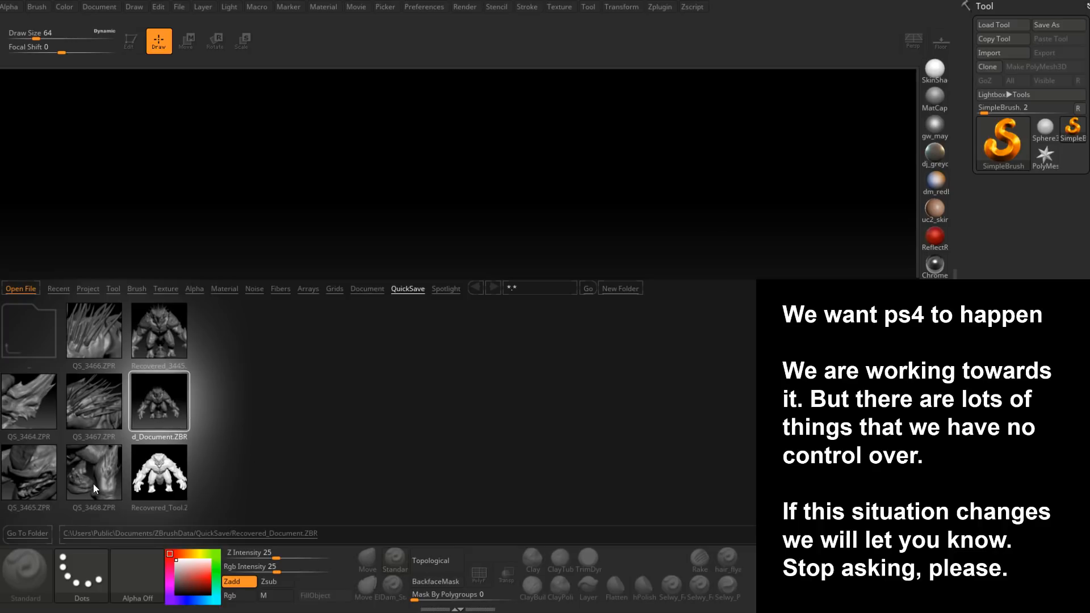
double_click(113, 477)
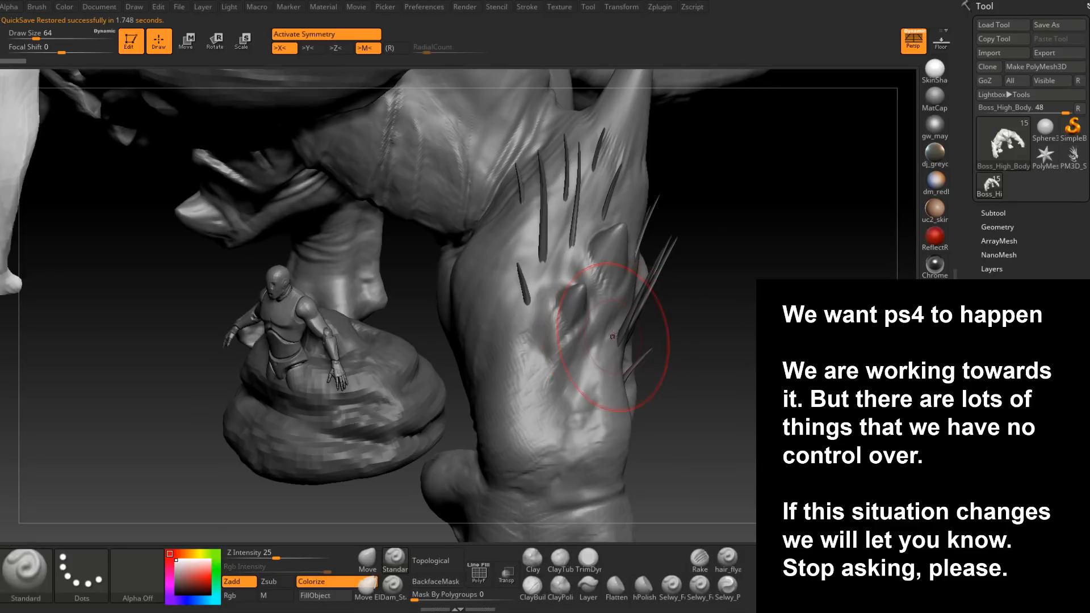
mouse_move(733, 412)
left_mouse_down()
mouse_move(735, 366)
mouse_move(653, 392)
mouse_move(599, 418)
mouse_move(573, 482)
mouse_move(574, 390)
mouse_move(593, 469)
mouse_move(593, 409)
mouse_move(625, 341)
mouse_move(598, 404)
left_mouse_up()
- Save the restored tool over JungleBoss.ZTL in the Boss folder
left_click(1048, 26)
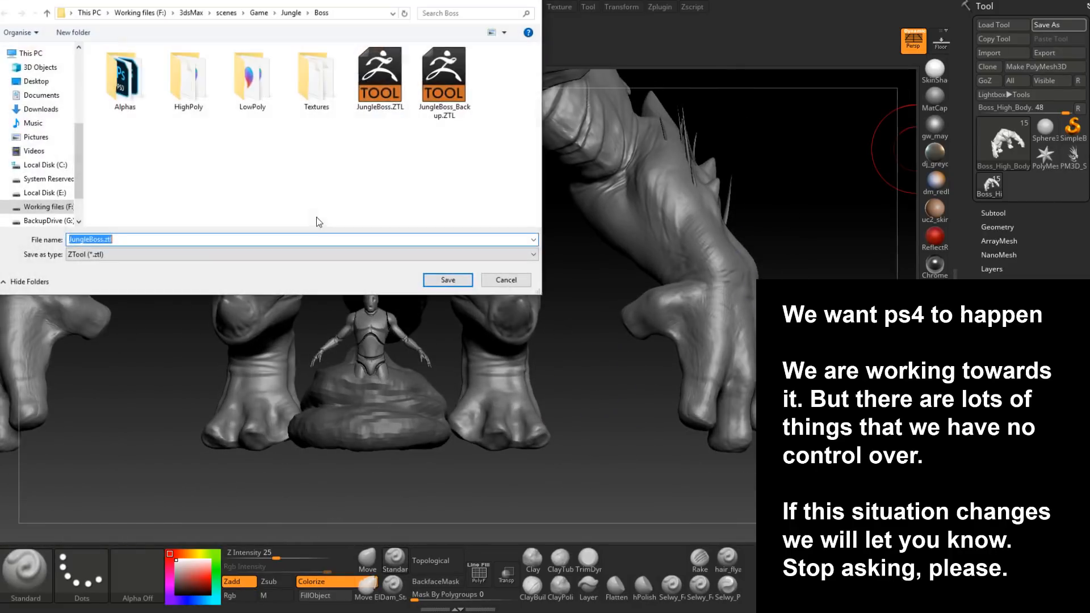
left_click_drag(83, 168, 91, 101)
left_click(43, 105)
left_click(46, 117)
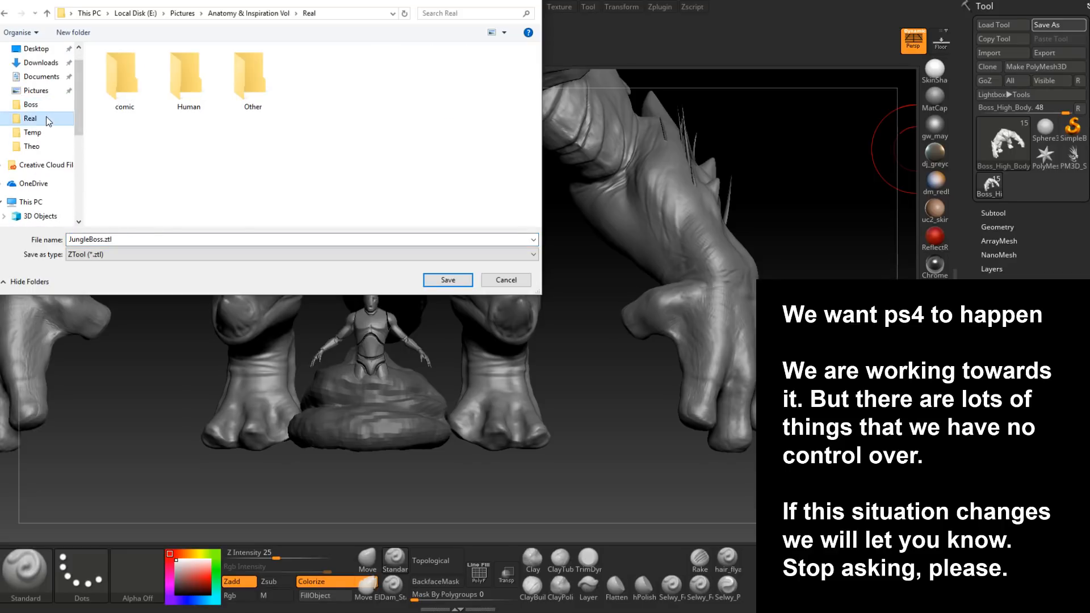
left_click(47, 134)
left_click(50, 106)
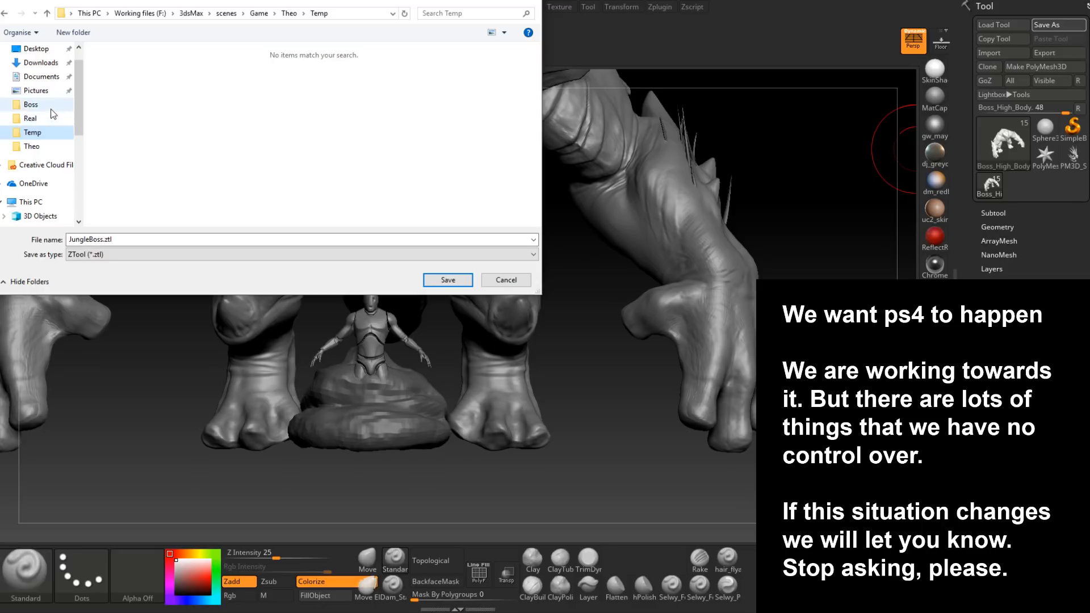
left_click(379, 79)
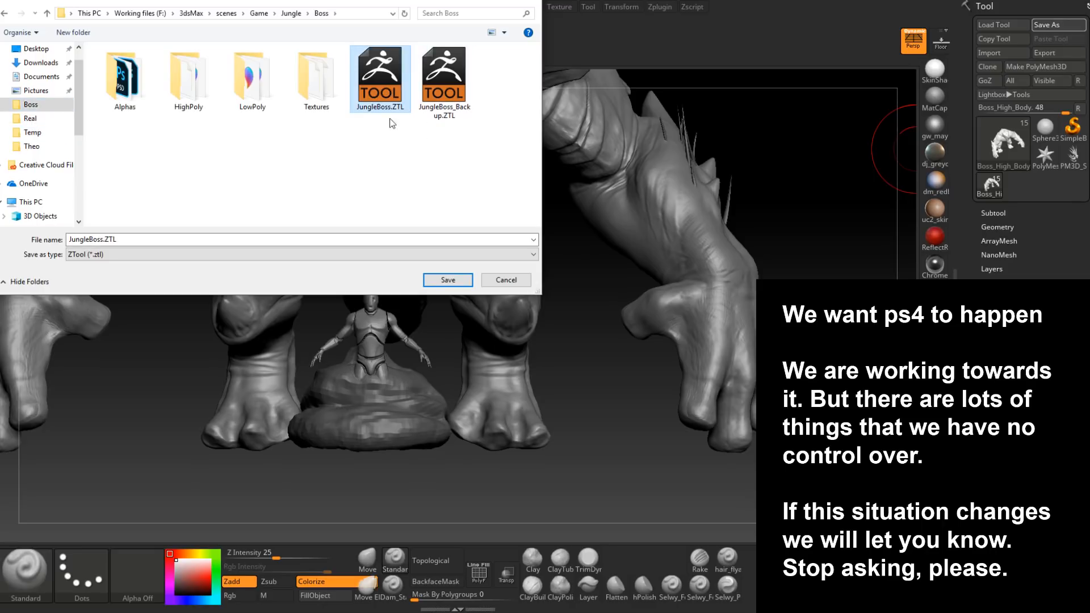
left_click(435, 278)
left_click(580, 308)
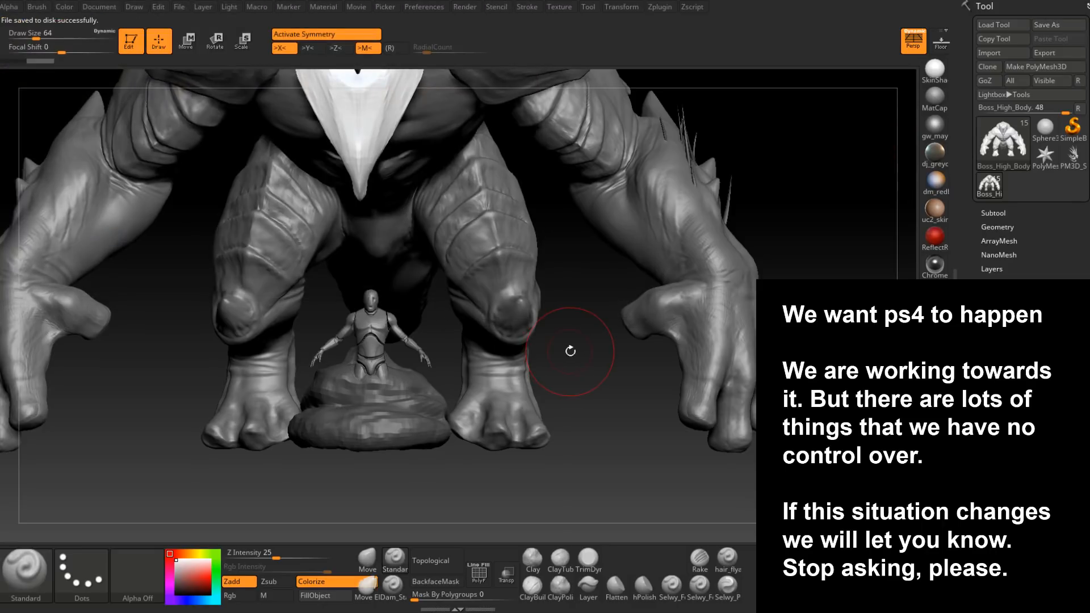
- Select the UE4_BaseMan mannequin, mask it entirely and bring up the Scale gizmo
left_click_drag(576, 365, 555, 480)
left_click_drag(450, 474, 570, 380)
right_click_drag(569, 380, 499, 334, "shift")
left_click(558, 341, "alt")
mouse_move(664, 333)
right_mouse_down("alt")
mouse_move(591, 263)
mouse_move(532, 258)
mouse_move(553, 372)
mouse_move(605, 233)
mouse_move(357, 161)
right_mouse_up("alt")
left_click(627, 306, "ctrl")
left_click(244, 46)
right_click_drag(696, 447, 705, 264, "alt")
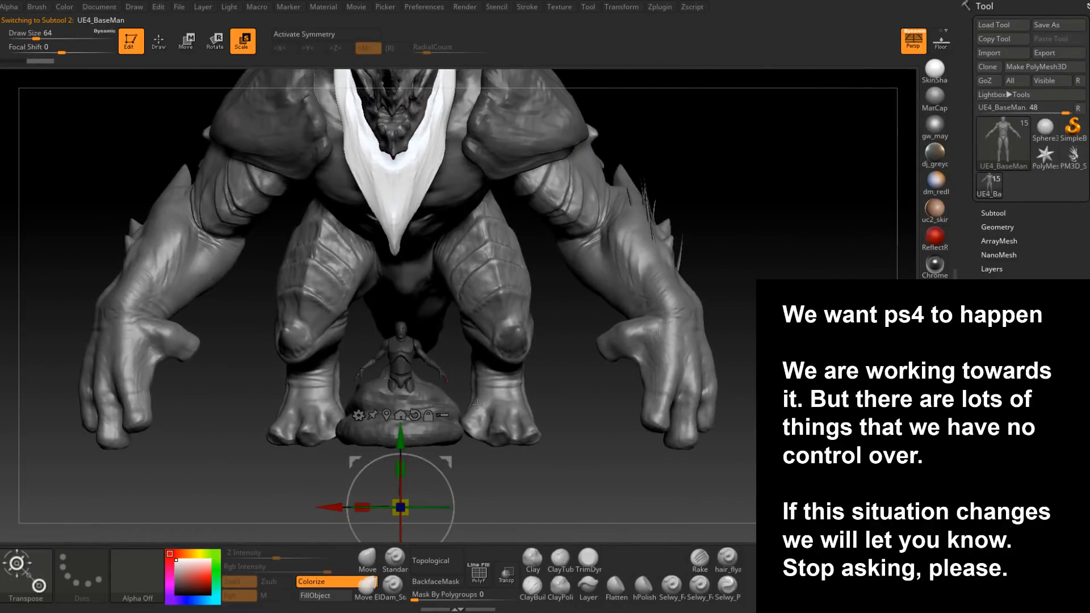
- Unlock the gizmo and place it at the mannequin's shoulder joint
left_click(387, 416)
right_click_drag(495, 461, 574, 482, "alt")
left_click_drag(481, 303, 517, 216)
right_click_drag(585, 312, 506, 270)
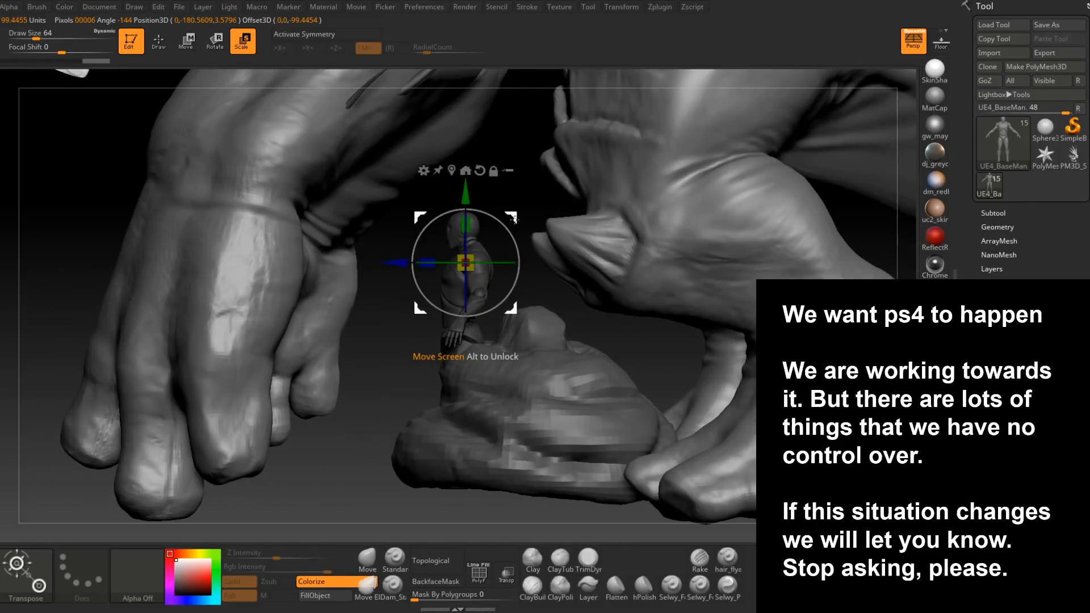
left_click_drag(514, 220, 523, 219)
right_click_drag(412, 318, 467, 341)
right_click_drag(617, 288, 626, 390, "alt")
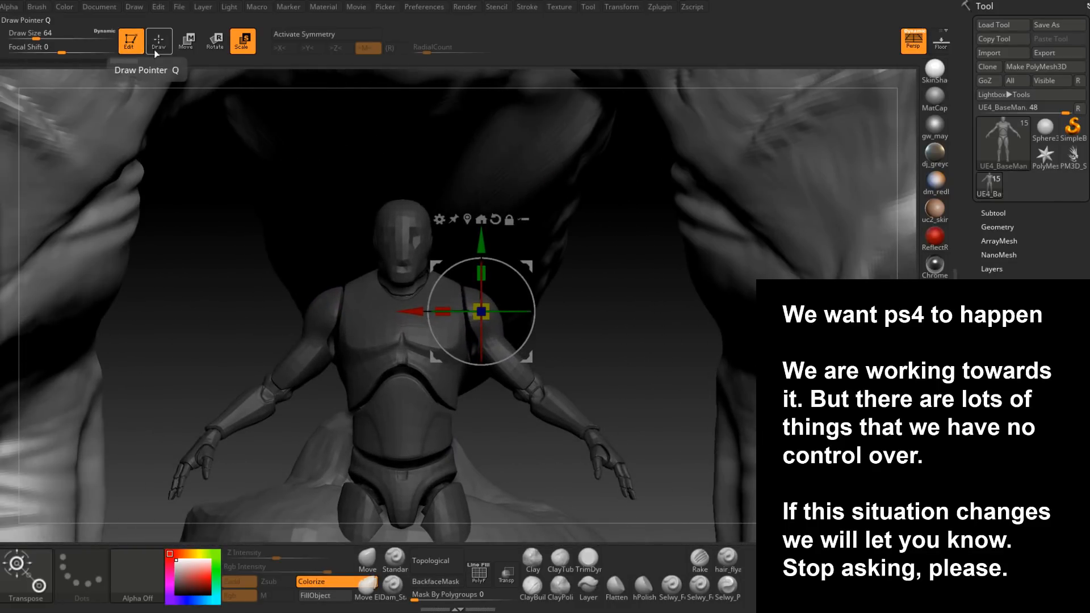
- Activate X symmetry, clear the mannequin's mask, and mask everything except both of its arms
key("x")
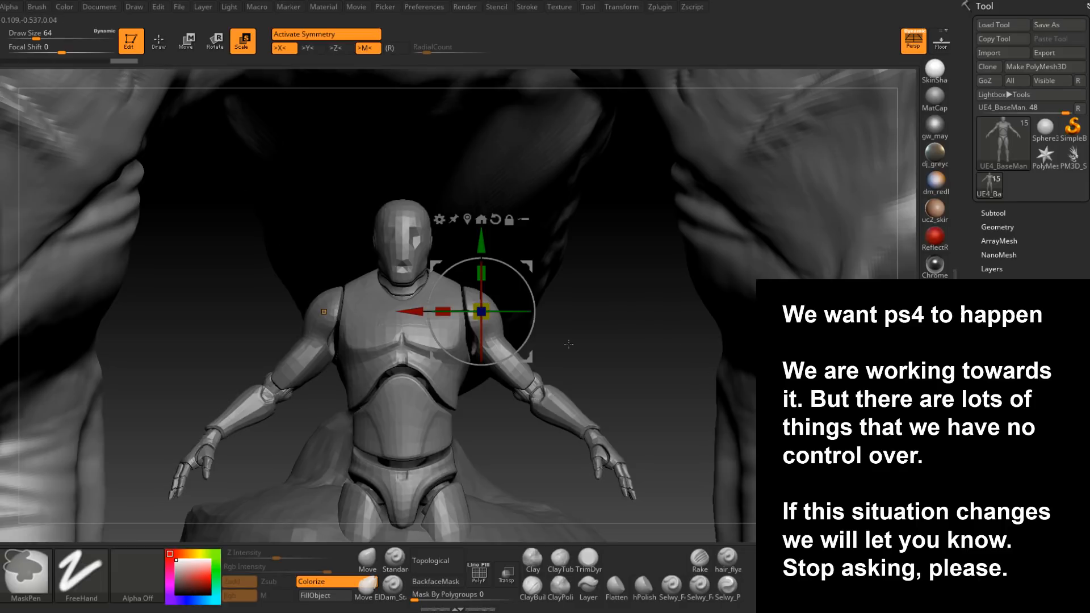
key("q")
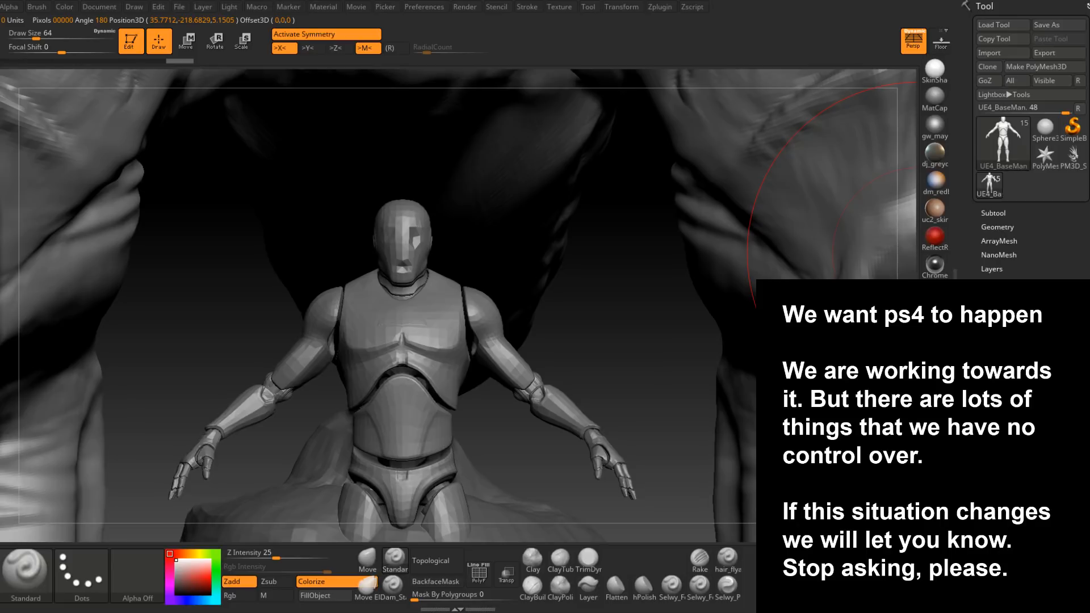
left_click_drag(630, 340, 621, 331, "ctrl")
left_click(515, 354, "ctrl+shift")
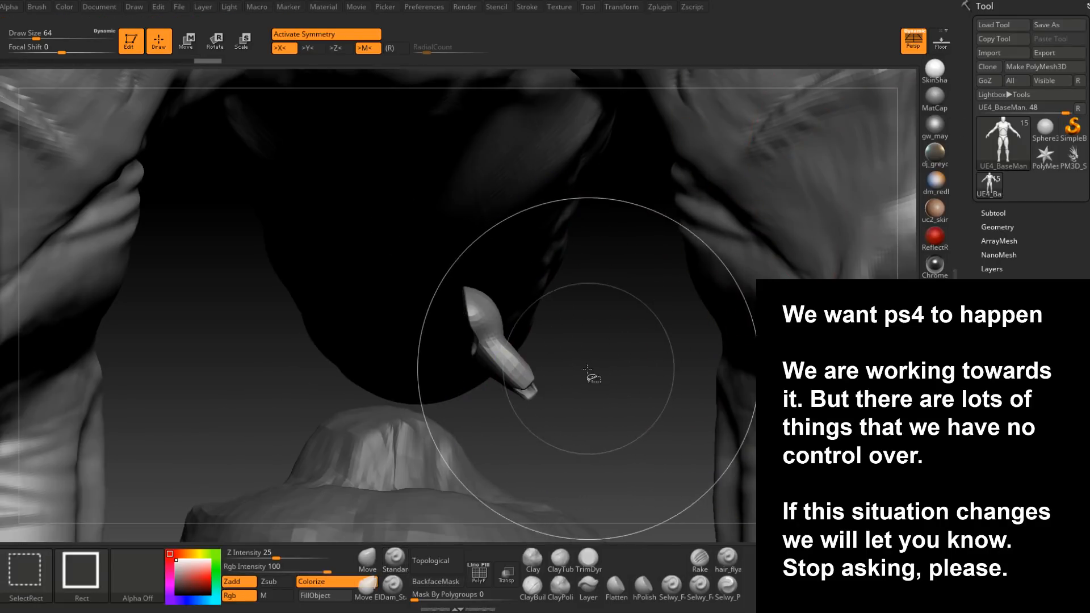
left_click_drag(591, 372, 614, 343, "ctrl+shift")
left_click_drag(502, 334, 645, 499, "ctrl+alt+shift")
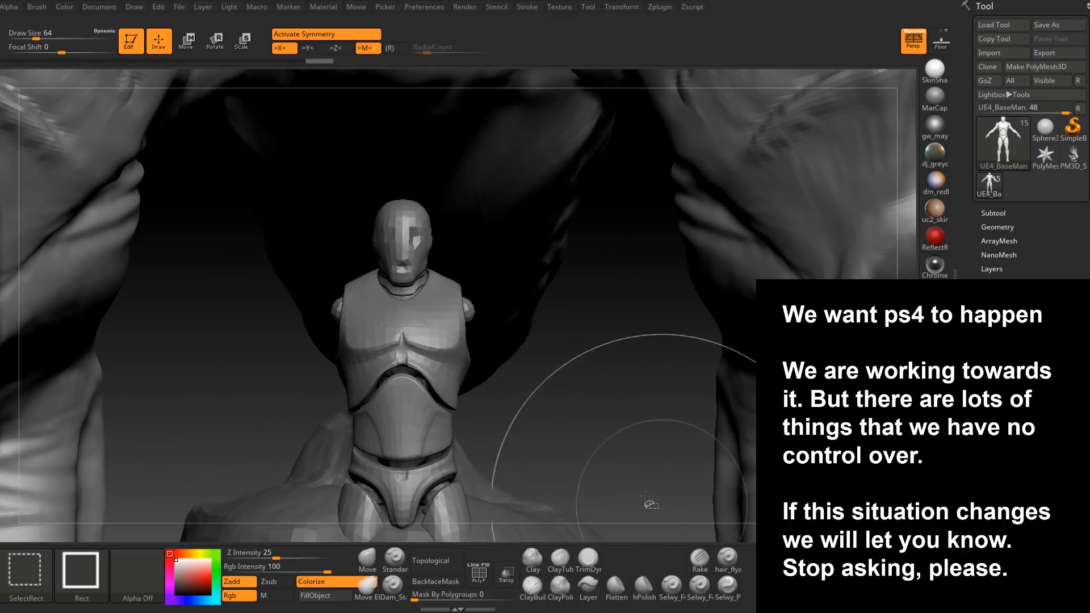
left_click(581, 396, "ctrl+shift")
- Rotate both mannequin arms at the shoulders until they are raised overhead, and clear the mask
left_click(214, 39)
left_click_drag(479, 273, 509, 194)
left_click_drag(497, 254, 442, 235)
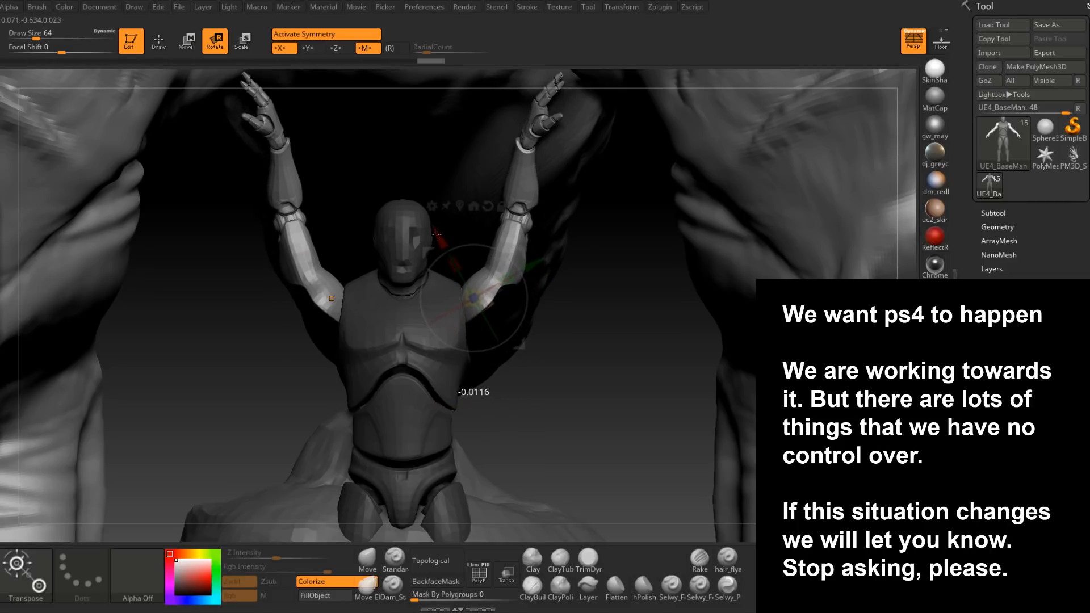
left_click_drag(518, 254, 514, 261)
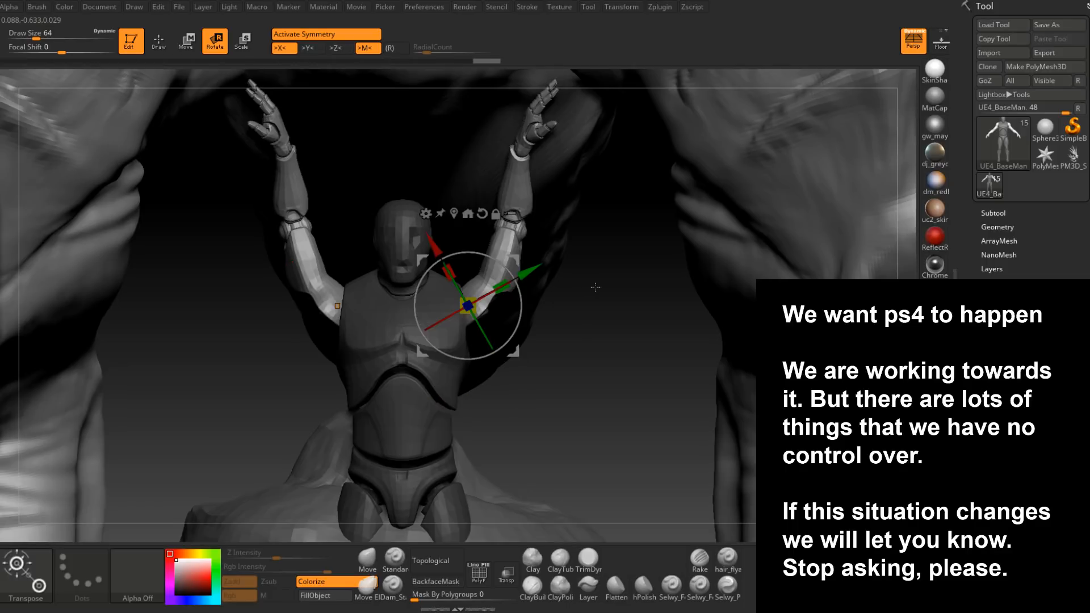
left_click_drag(591, 342, 631, 388, "ctrl")
- Centre the gizmo on the mannequin's head and mask everything except the head
left_click(403, 244, "alt")
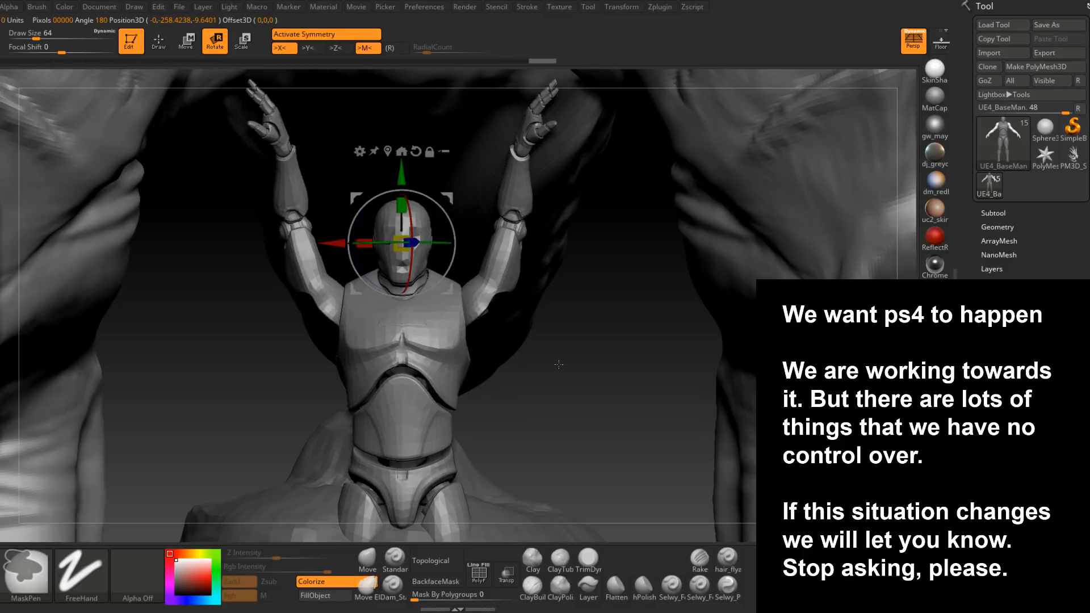
left_click_drag(450, 273, 390, 170, "ctrl")
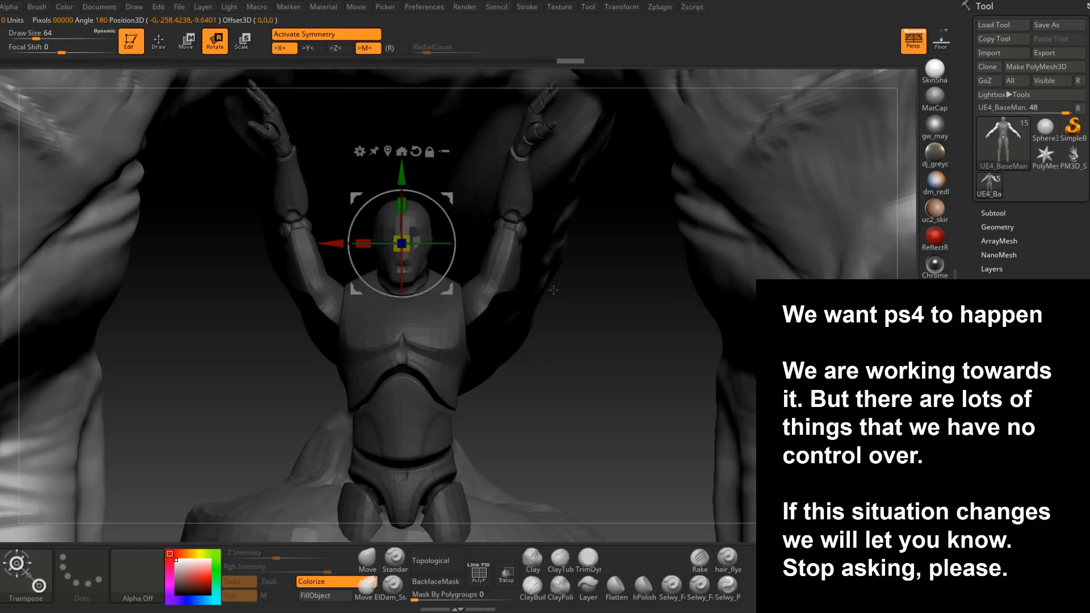
left_click(158, 40)
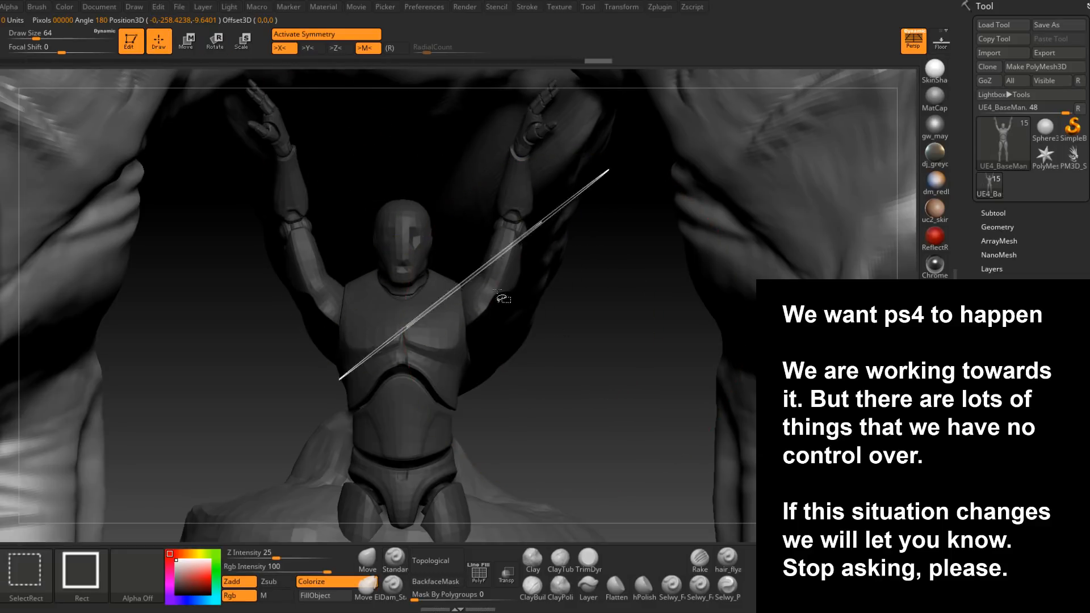
left_click_drag(568, 284, 572, 290, "ctrl")
left_click(400, 224, "ctrl+shift")
left_click(616, 340, "ctrl+shift")
left_click(619, 341, "ctrl")
- Tilt the mannequin's head back with the Rotate gizmo so it looks upward, and return to Draw mode
left_click(214, 40)
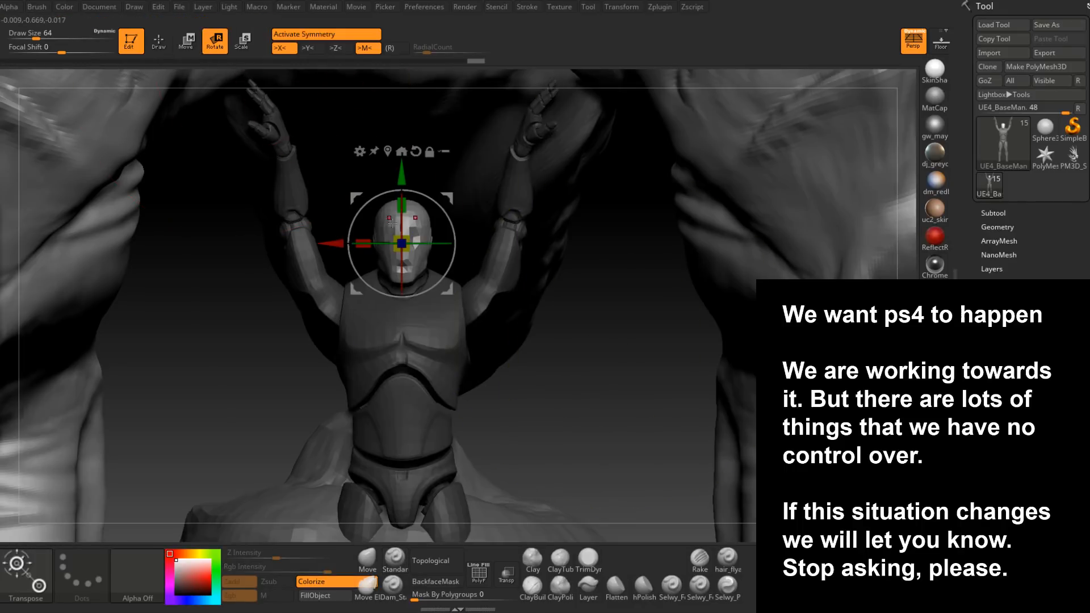
left_click_drag(401, 280, 401, 245)
left_click_drag(607, 357, 392, 320)
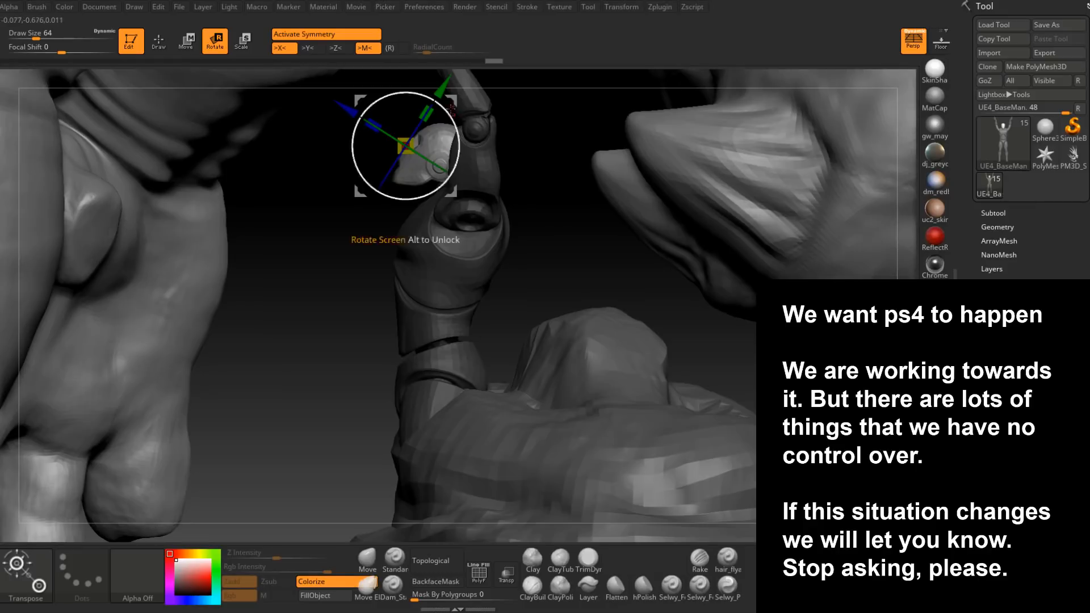
left_click_drag(453, 98, 474, 81)
left_click_drag(361, 260, 325, 122)
left_click_drag(558, 255, 303, 189)
left_click(156, 46)
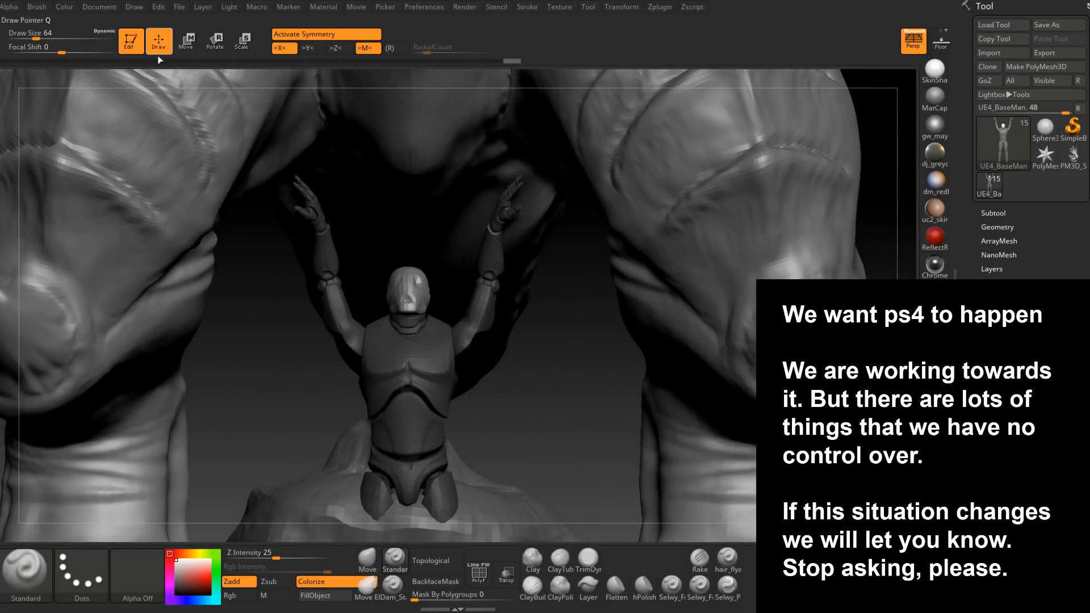
- Clear the mannequin's mask and make Boss_High_Body the active subtool
left_click(470, 359, "alt")
left_click_drag(534, 335, 568, 286, "ctrl")
right_click_drag(545, 328, 510, 227, "alt")
left_click_drag(592, 339, 599, 393)
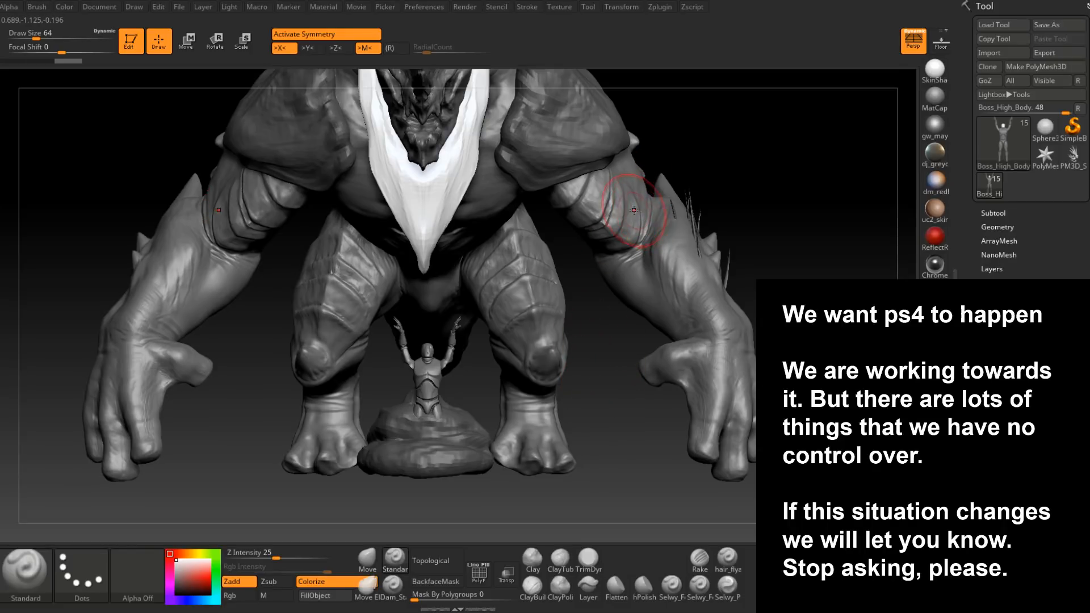
- Append a sphere as a new subtool of the boss model and make it the active subtool
left_click_drag(732, 125, 431, 425)
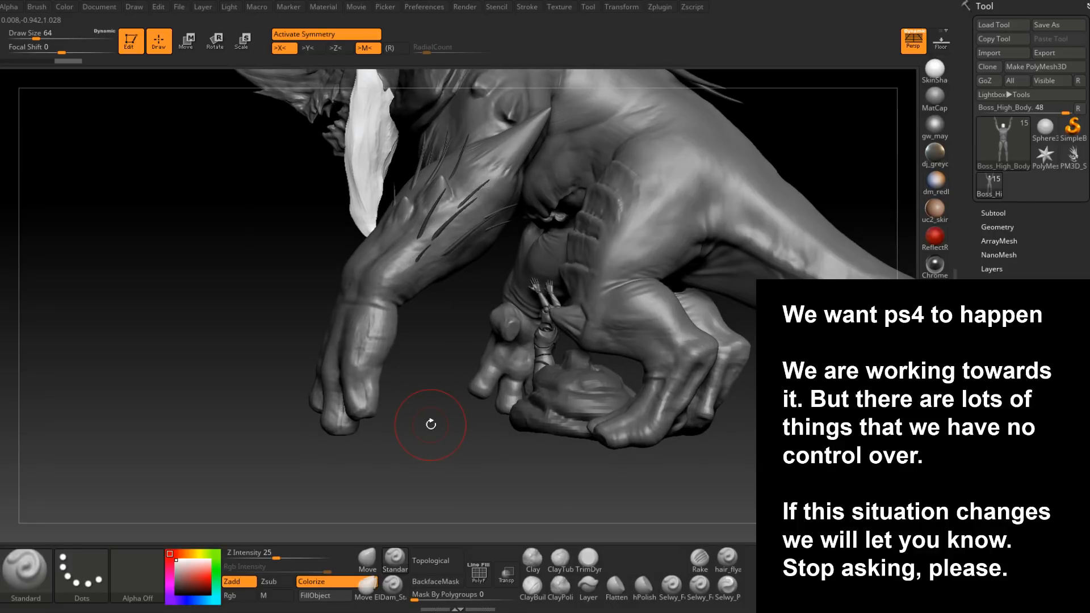
left_click_drag(431, 417, 511, 444)
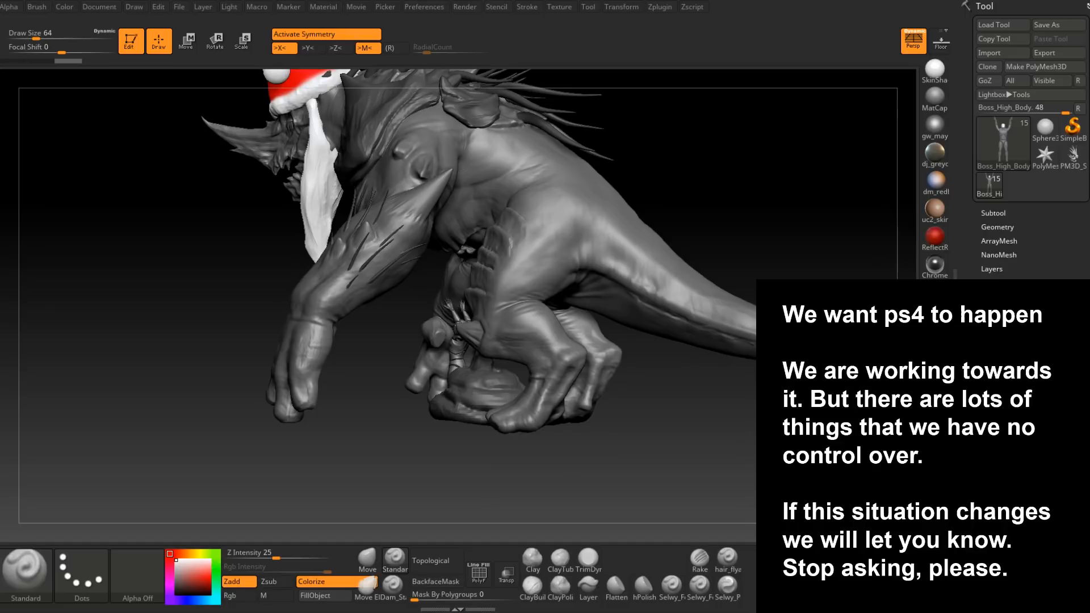
left_click(1002, 214)
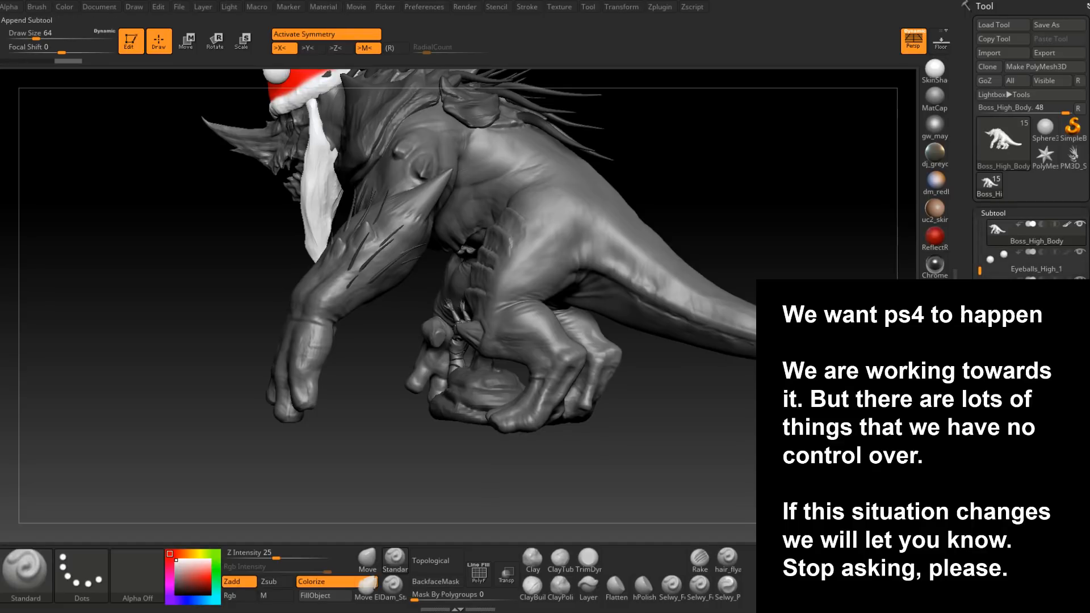
left_click(1060, 514)
left_click(611, 370)
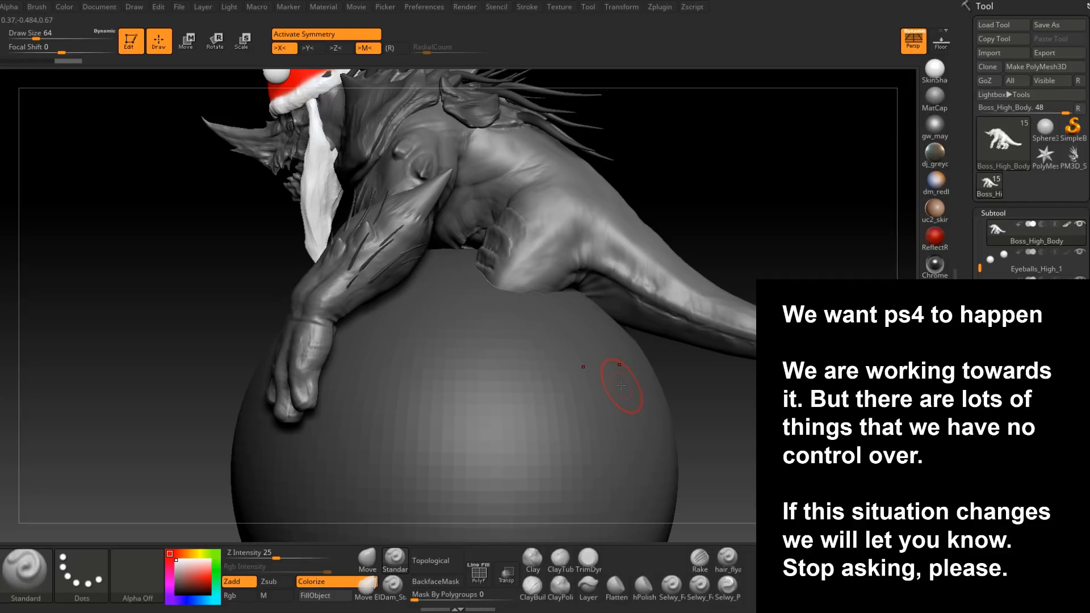
left_click(622, 386, "alt")
- Scale the appended sphere down with the gizmo until it is roughly as small as one of the boss's fingertips
left_click_drag(724, 417, 735, 301)
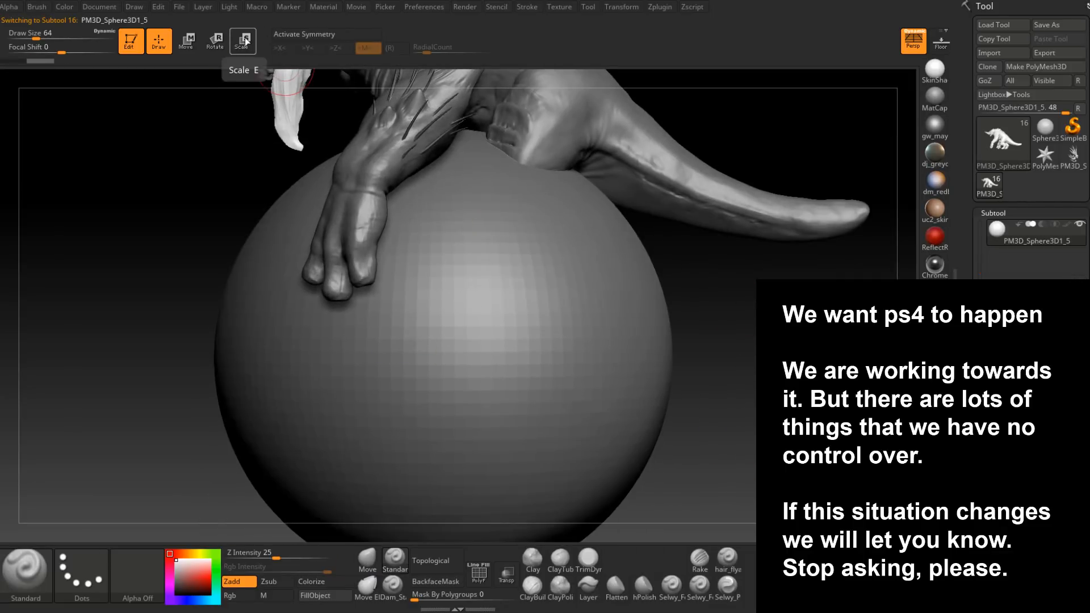
left_click(245, 41)
left_click_drag(445, 356, 510, 355)
left_click_drag(494, 311, 591, 266)
left_click_drag(628, 391, 567, 363)
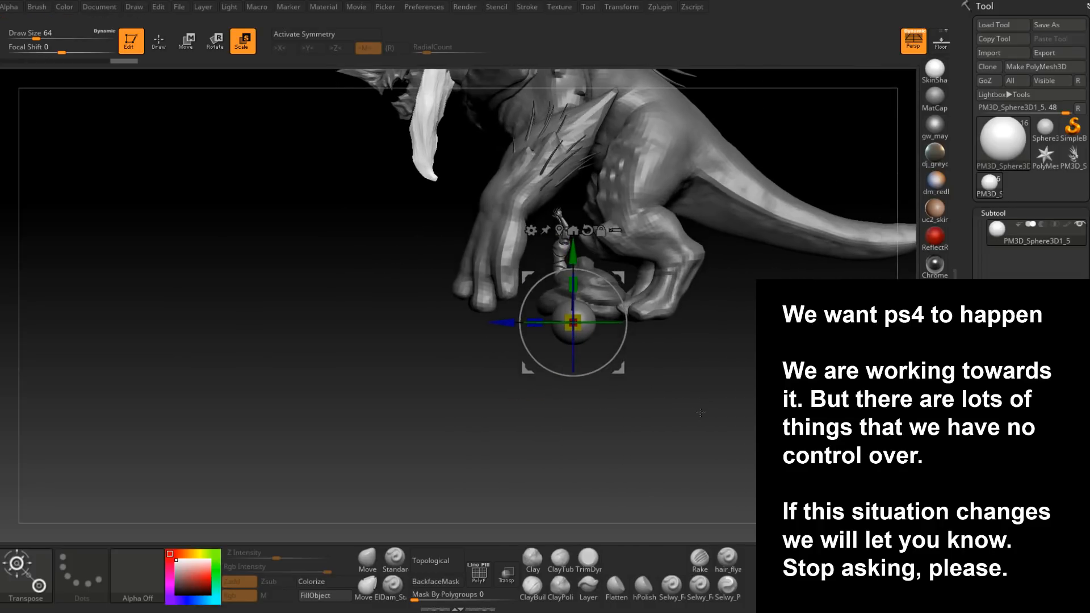
- Move the small sphere to the tip of the boss's middle finger, checking its placement from several angles, and return to Draw mode
left_click_drag(498, 319, 426, 321)
left_click_drag(568, 335, 595, 371)
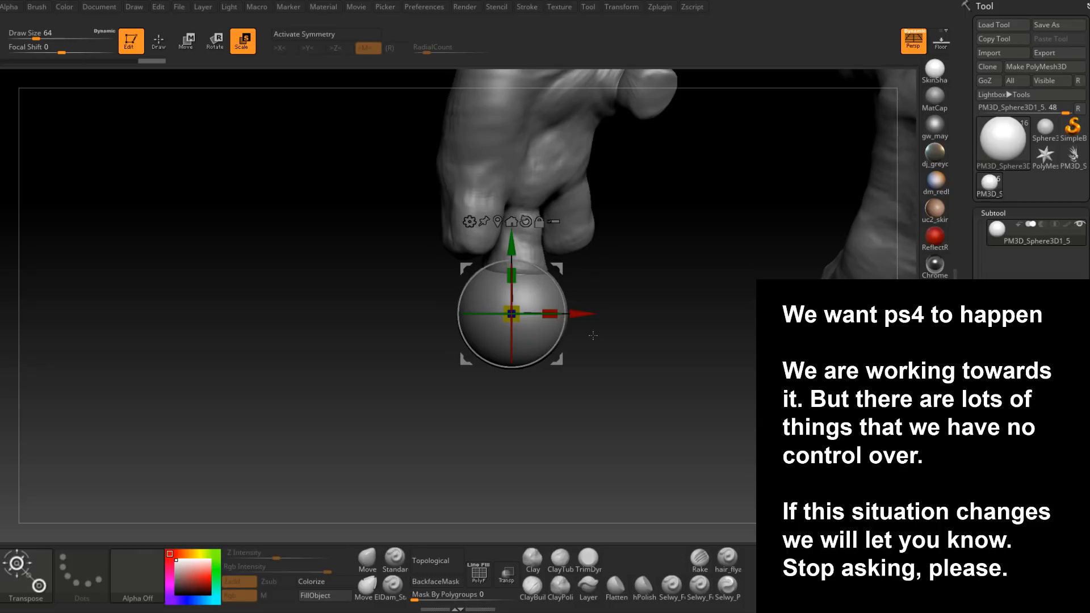
mouse_move(656, 276)
left_mouse_down()
mouse_move(587, 392)
mouse_move(618, 438)
mouse_move(594, 402)
left_mouse_up()
right_click_drag(594, 402, 593, 499, "ctrl")
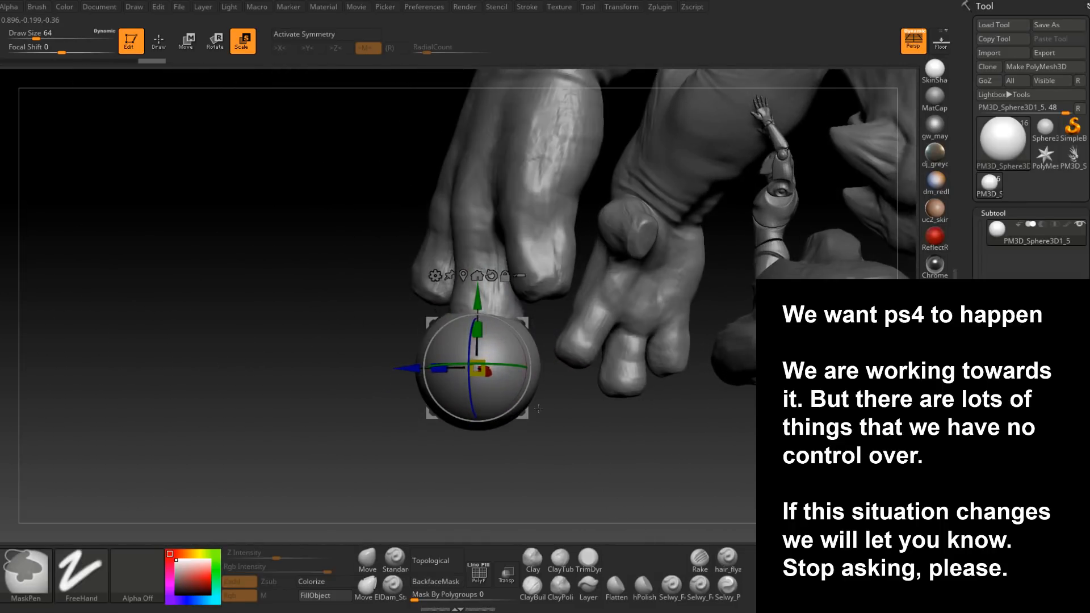
left_click(161, 46)
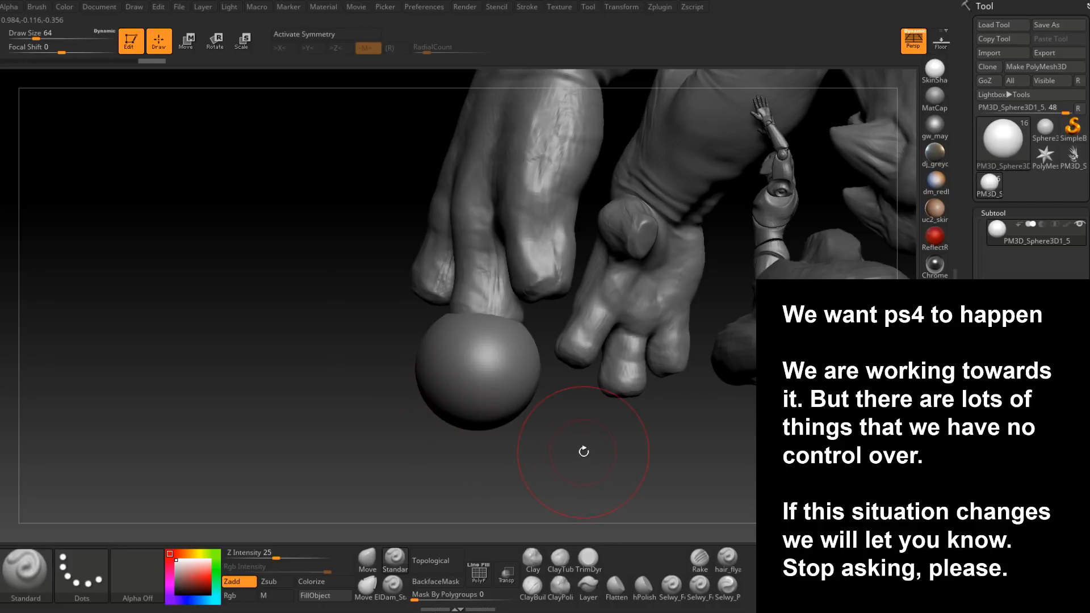
- Flatten opposite sides of the fingertip sphere into a thin slab with the TrimDynamic brush at Draw Size 80
left_click(589, 559)
mouse_move(621, 407)
left_mouse_down()
mouse_move(528, 374)
mouse_move(500, 346)
left_mouse_up()
key("space")
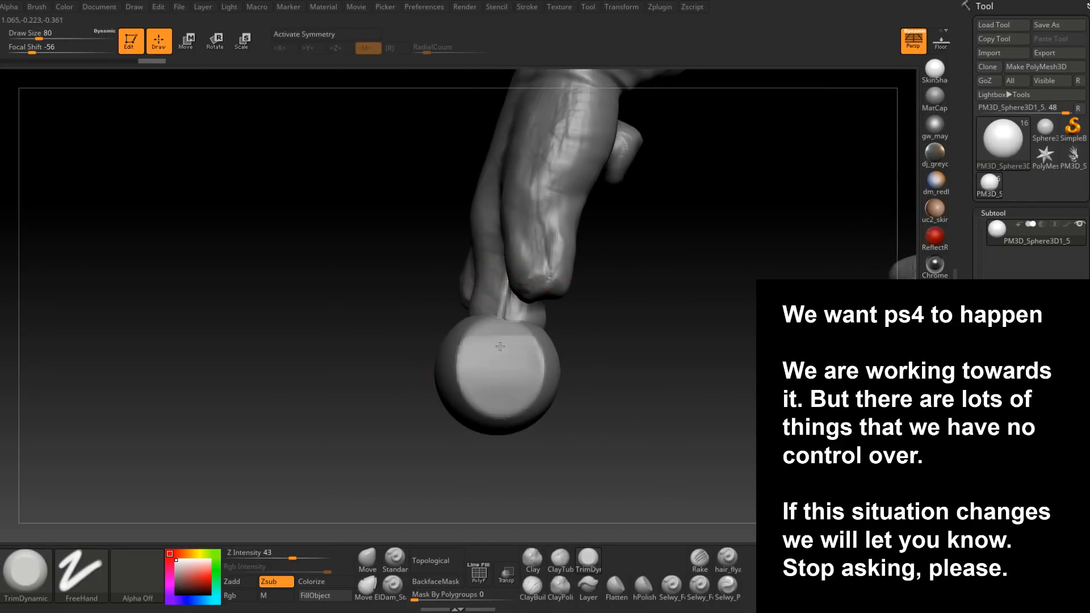
left_click_drag(506, 392, 507, 395)
mouse_move(641, 392)
left_mouse_down()
mouse_move(466, 358)
mouse_move(432, 397)
mouse_move(455, 418)
mouse_move(497, 362)
left_mouse_up()
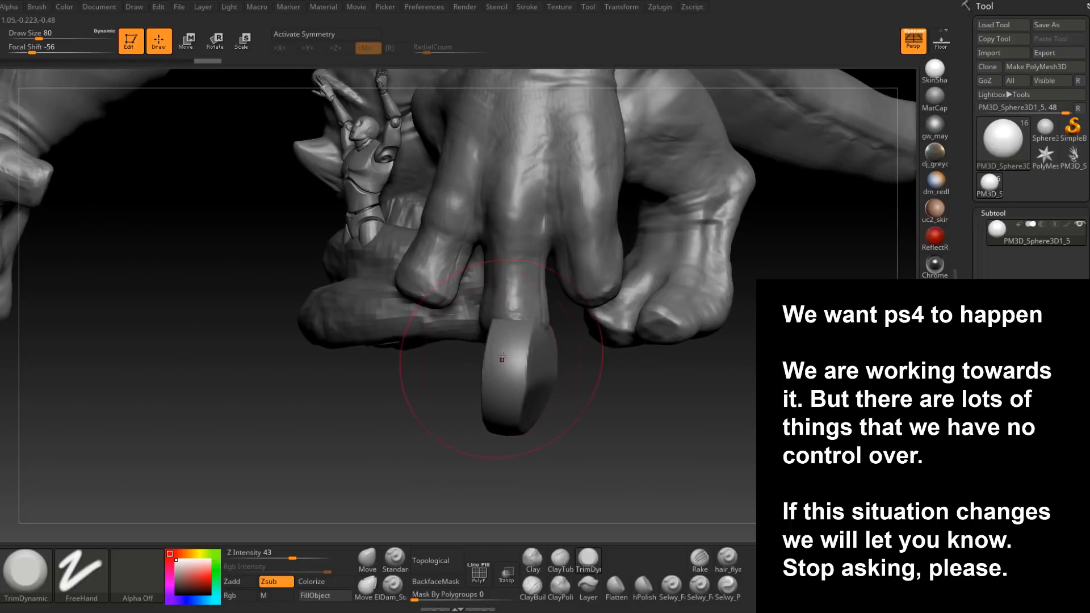
mouse_move(507, 420)
left_mouse_down()
mouse_move(499, 365)
mouse_move(525, 466)
left_mouse_up()
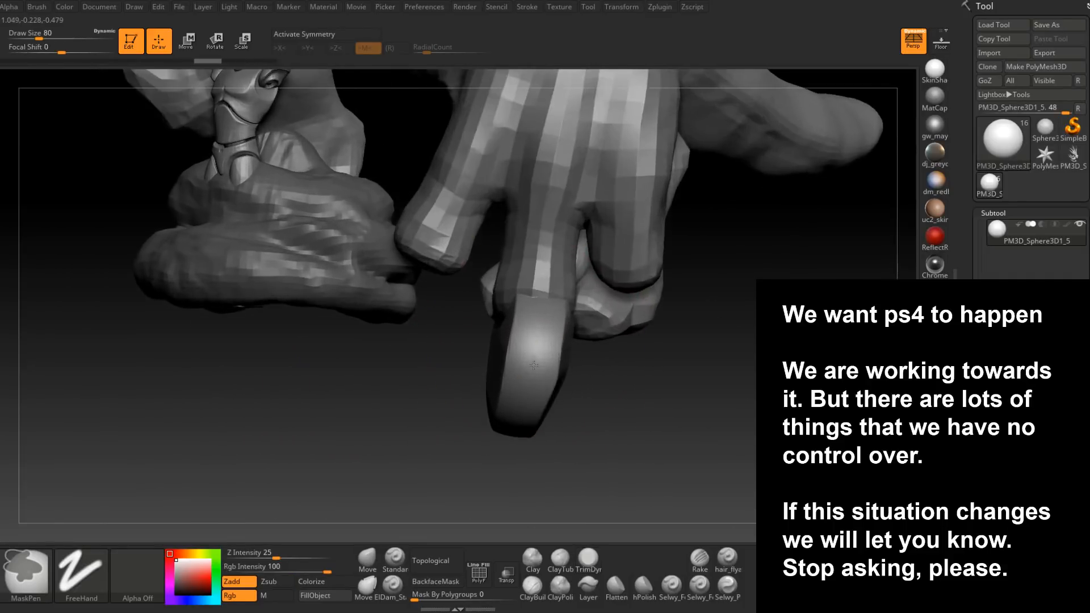
- Trim the slab into a tapered claw block with TrimDynamic, reducing the Draw Size to 31
key("space")
mouse_move(538, 350)
left_mouse_down()
mouse_move(521, 432)
mouse_move(532, 389)
mouse_move(552, 408)
left_mouse_up()
mouse_move(552, 407)
right_mouse_down()
mouse_move(509, 336)
mouse_move(568, 320)
right_mouse_up()
key("space")
mouse_move(553, 289)
left_mouse_down()
mouse_move(538, 289)
mouse_move(555, 364)
mouse_move(591, 295)
left_mouse_up()
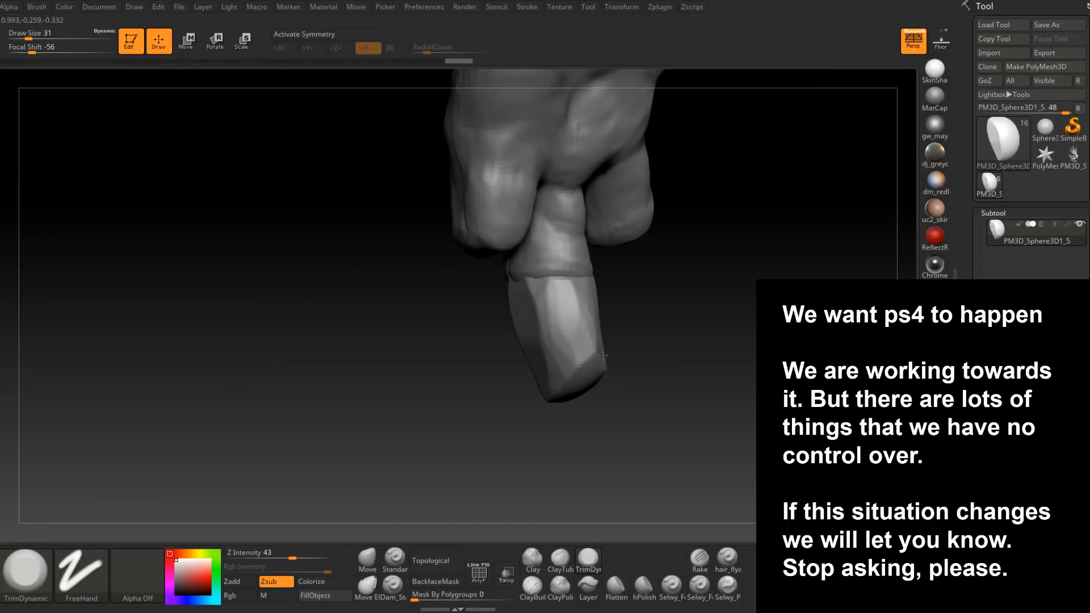
left_click_drag(605, 369, 505, 362)
mouse_move(605, 284)
left_mouse_down()
mouse_move(615, 372)
mouse_move(594, 311)
mouse_move(563, 301)
mouse_move(551, 340)
mouse_move(571, 335)
mouse_move(582, 363)
left_mouse_up()
mouse_move(582, 354)
right_mouse_down()
mouse_move(656, 334)
mouse_move(657, 288)
mouse_move(652, 336)
mouse_move(719, 328)
right_mouse_up()
mouse_move(644, 286)
left_mouse_down("alt")
mouse_move(630, 372)
mouse_move(636, 335)
left_mouse_up("alt")
mouse_move(636, 335)
right_mouse_down()
mouse_move(602, 340)
mouse_move(674, 338)
right_mouse_up()
- Shave the faceted sides of the claw block lengthwise with TrimDynamic to narrow it towards the tip
left_click_drag(684, 309, 683, 372)
right_click_drag(704, 335, 677, 324)
left_click_drag(686, 309, 677, 382)
left_click_drag(716, 318, 709, 378)
right_click_drag(709, 379, 673, 364)
mouse_move(720, 320)
left_mouse_down()
mouse_move(696, 395)
mouse_move(716, 380)
left_mouse_up()
right_click_drag(676, 340, 735, 350)
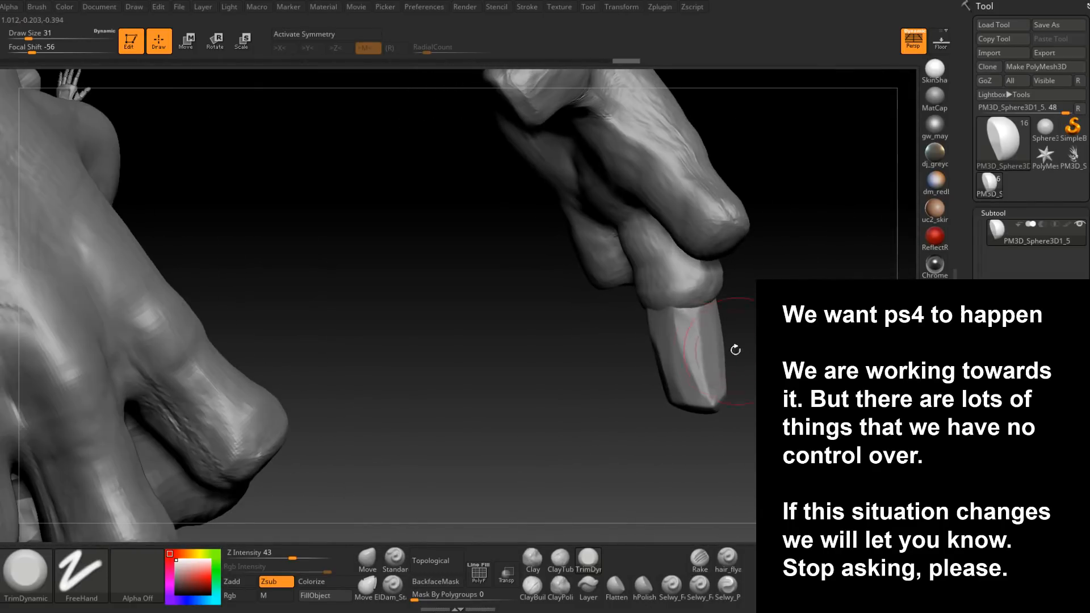
left_click_drag(665, 334, 662, 377)
mouse_move(662, 377)
right_mouse_down()
mouse_move(675, 361)
mouse_move(704, 360)
mouse_move(725, 381)
mouse_move(662, 368)
mouse_move(672, 307)
mouse_move(674, 326)
right_mouse_up()
- Refine the claw's end and hollow its underside with TrimDynamic at Draw Size 23
key("s")
left_click_drag(674, 326, 614, 290)
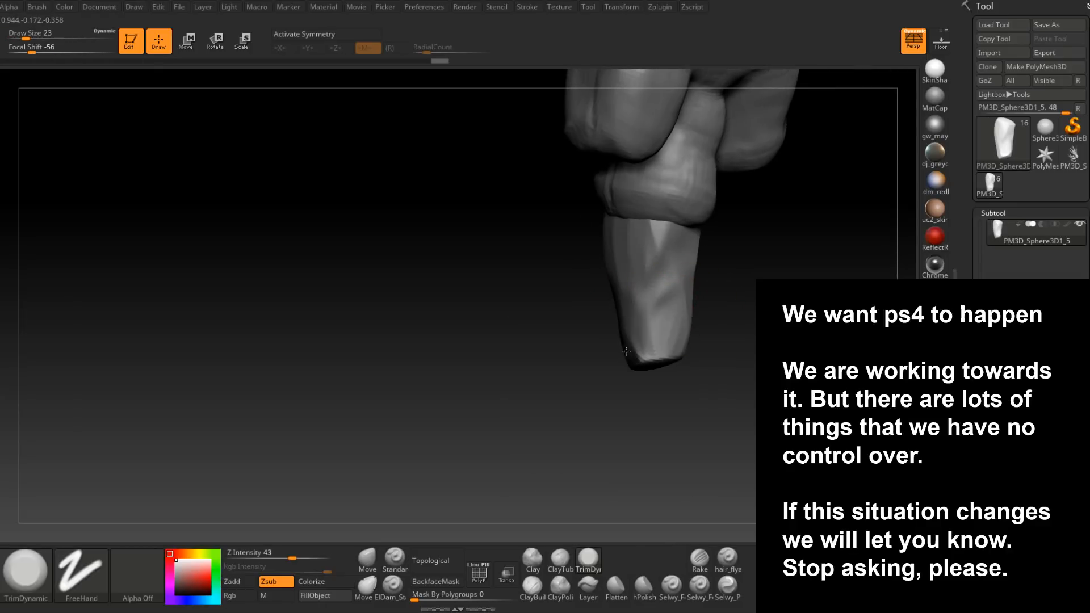
right_click_drag(643, 357, 566, 363)
right_click_drag(540, 319, 520, 337)
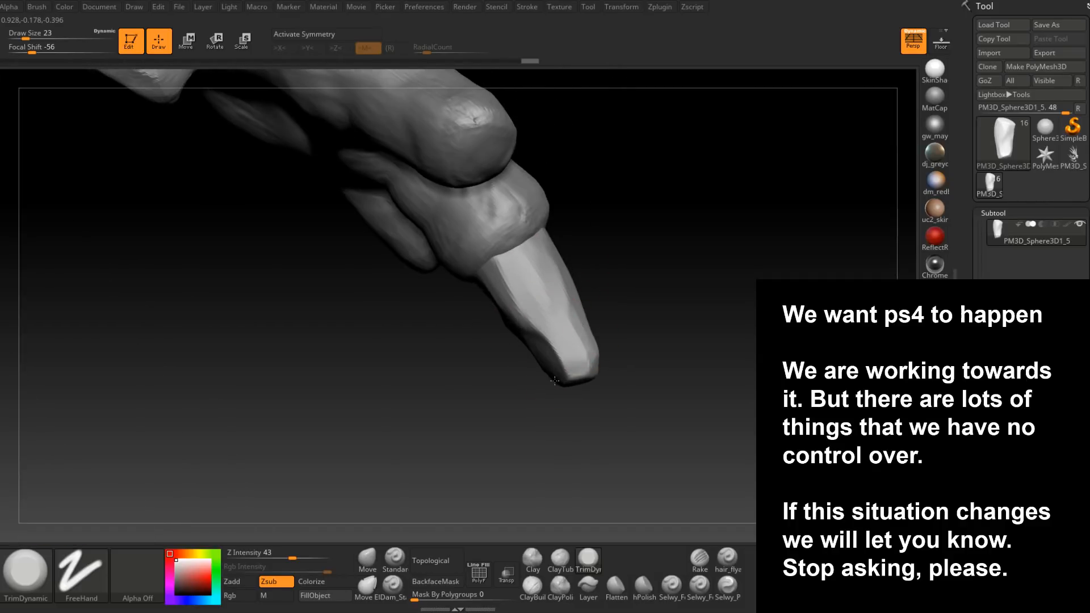
left_click_drag(523, 334, 537, 331)
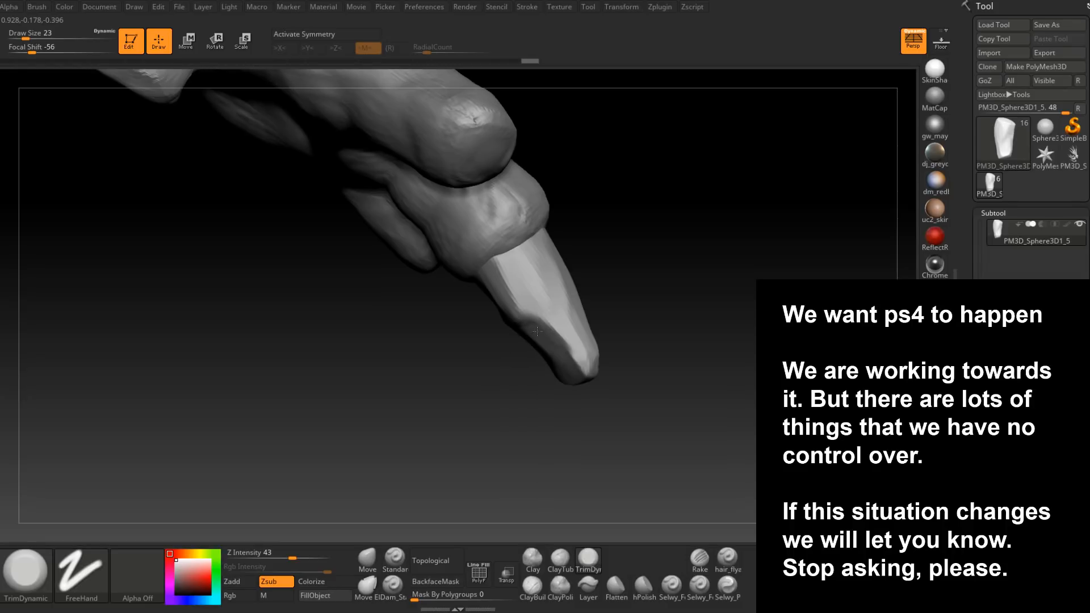
mouse_move(570, 364)
right_mouse_down()
mouse_move(555, 353)
mouse_move(553, 327)
mouse_move(579, 352)
mouse_move(559, 316)
mouse_move(620, 303)
right_mouse_up()
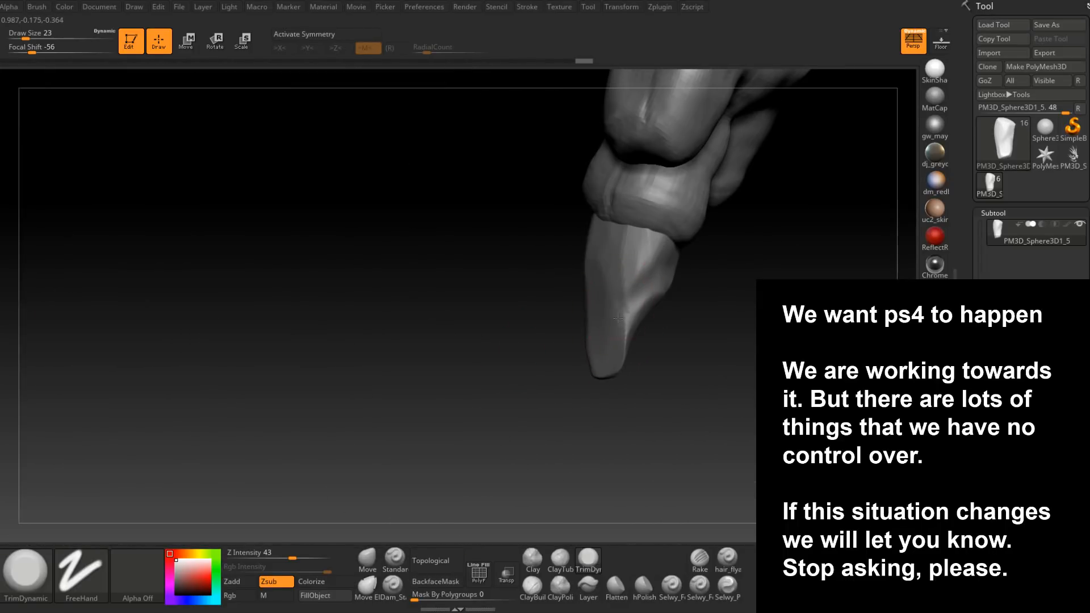
mouse_move(597, 353)
right_mouse_down()
mouse_move(545, 318)
mouse_move(593, 284)
mouse_move(667, 377)
mouse_move(640, 352)
mouse_move(612, 363)
right_mouse_up()
- Narrow the claw and curve its tip with the Move brush, working at Draw Size 39 and at 18
left_click(368, 559)
mouse_move(514, 435)
right_mouse_down()
mouse_move(608, 311)
mouse_move(679, 311)
mouse_move(604, 340)
mouse_move(601, 318)
mouse_move(626, 314)
mouse_move(621, 329)
mouse_move(664, 233)
mouse_move(612, 329)
right_mouse_up()
key("space")
left_click_drag(612, 329, 619, 325)
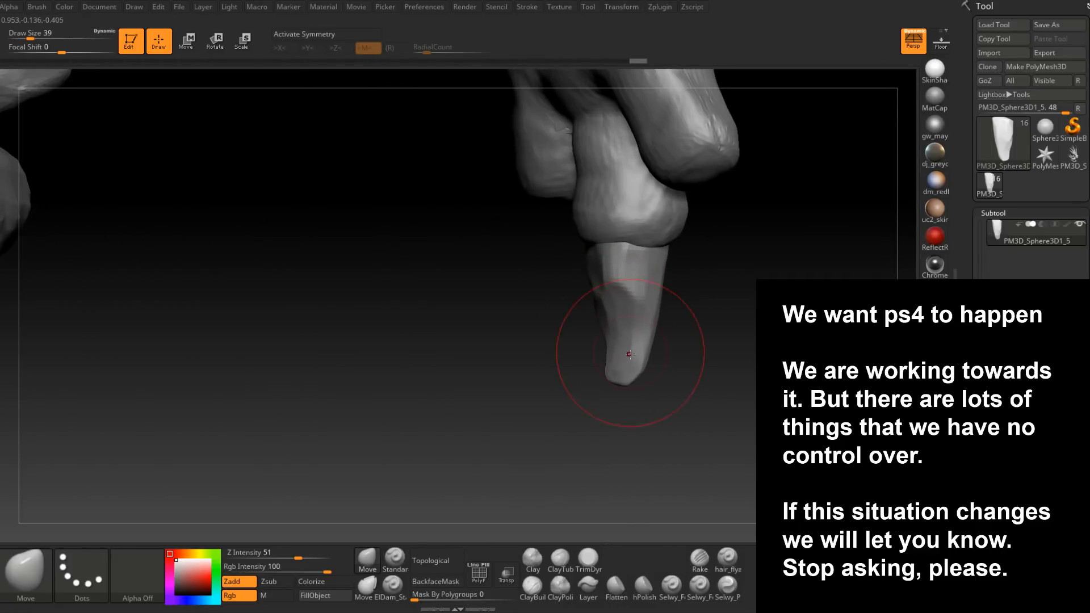
key("space")
left_click_drag(630, 351, 622, 352)
right_click_drag(622, 355, 620, 370)
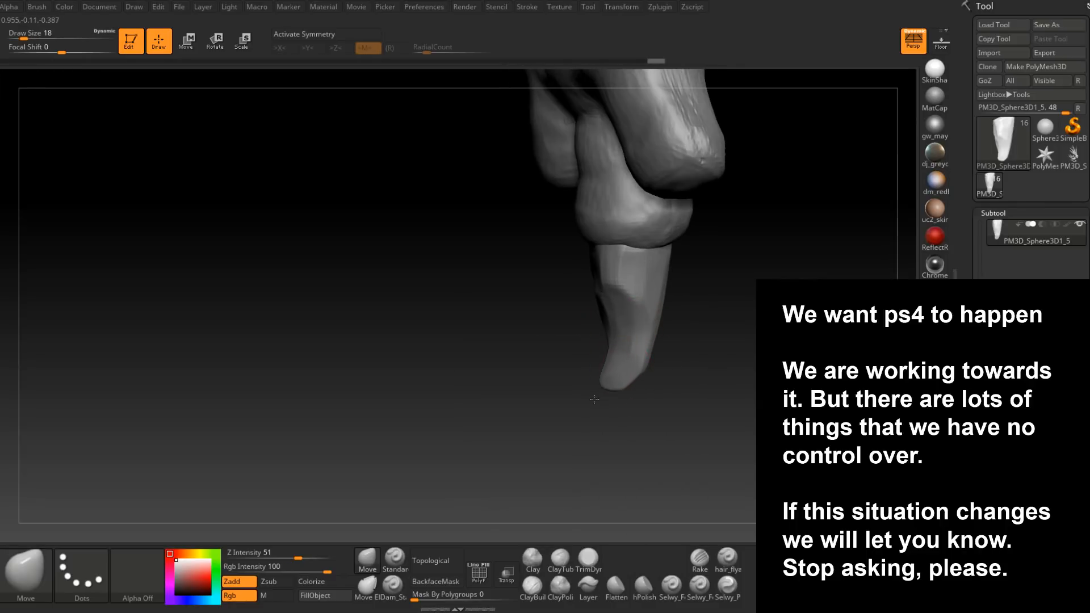
mouse_move(586, 420)
right_mouse_down()
mouse_move(614, 357)
mouse_move(647, 369)
right_mouse_up()
key("space")
left_click_drag(647, 370, 651, 369)
- Build up volume on the middle of the curved claw with the ClayBuildup brush at Draw Size 18
mouse_move(660, 360)
right_mouse_down()
mouse_move(645, 352)
mouse_move(655, 337)
mouse_move(639, 343)
mouse_move(657, 296)
mouse_move(675, 303)
right_mouse_up()
left_click(531, 595)
key("space")
mouse_move(675, 303)
left_mouse_down()
mouse_move(696, 265)
mouse_move(677, 329)
mouse_move(684, 316)
left_mouse_up()
right_click_drag(685, 315, 687, 295)
left_click_drag(687, 295, 702, 335)
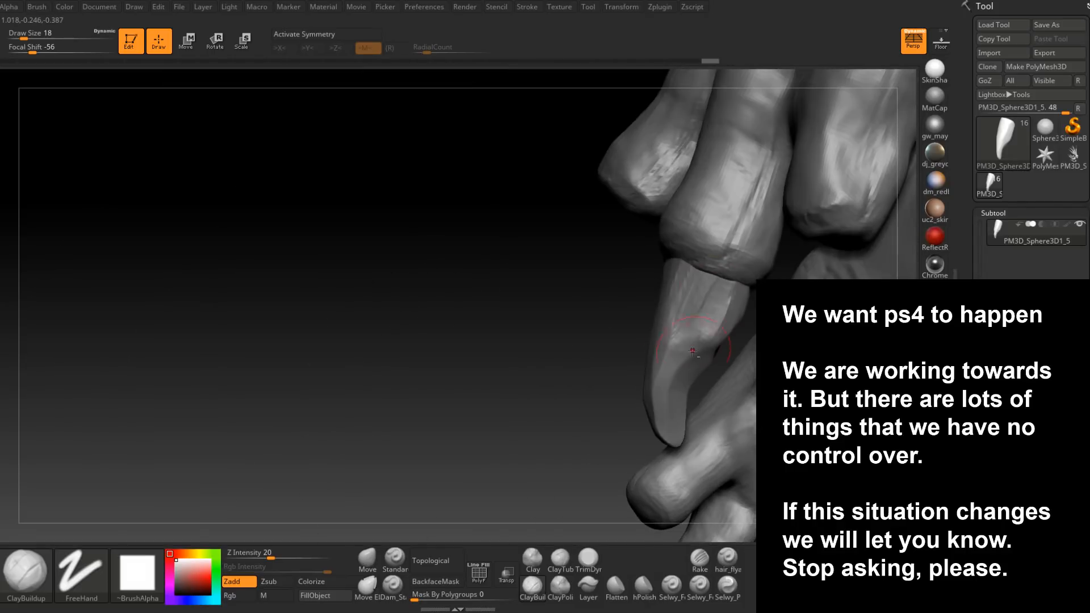
right_click_drag(702, 334, 725, 299)
- Add finer lengthwise ridges along the claw with ClayBuildup at Draw Size 12
right_click_drag(700, 371, 723, 343)
key("space")
left_click_drag(723, 338, 738, 311)
left_click_drag(680, 402, 700, 407)
mouse_move(692, 424)
right_mouse_down()
mouse_move(722, 344)
mouse_move(745, 359)
right_mouse_up()
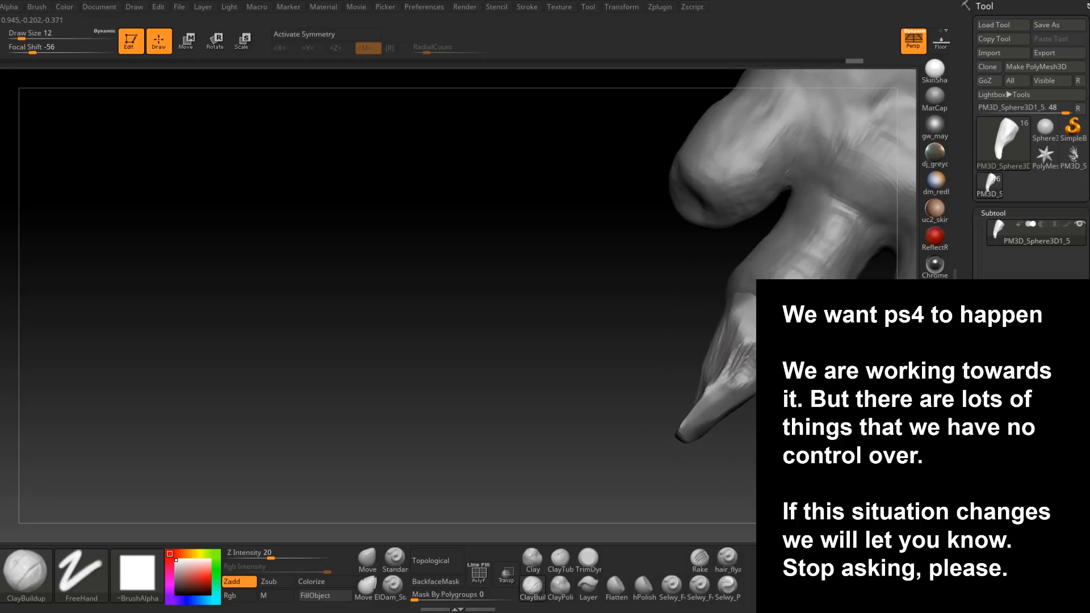
- Pull the claw's tip into a sharper point with the Move brush, using Draw Sizes 2 and 7
mouse_move(723, 363)
right_mouse_down()
mouse_move(737, 307)
mouse_move(718, 340)
mouse_move(718, 380)
mouse_move(653, 324)
mouse_move(663, 375)
right_mouse_up()
left_click(368, 559)
key("space")
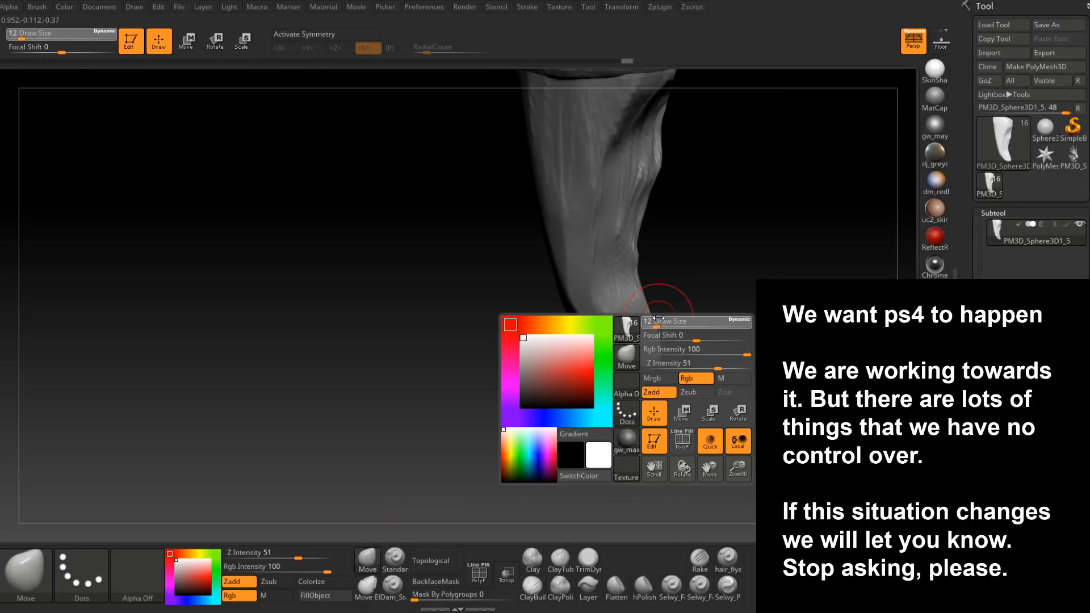
key("bracketleft")
key("bracketleft")
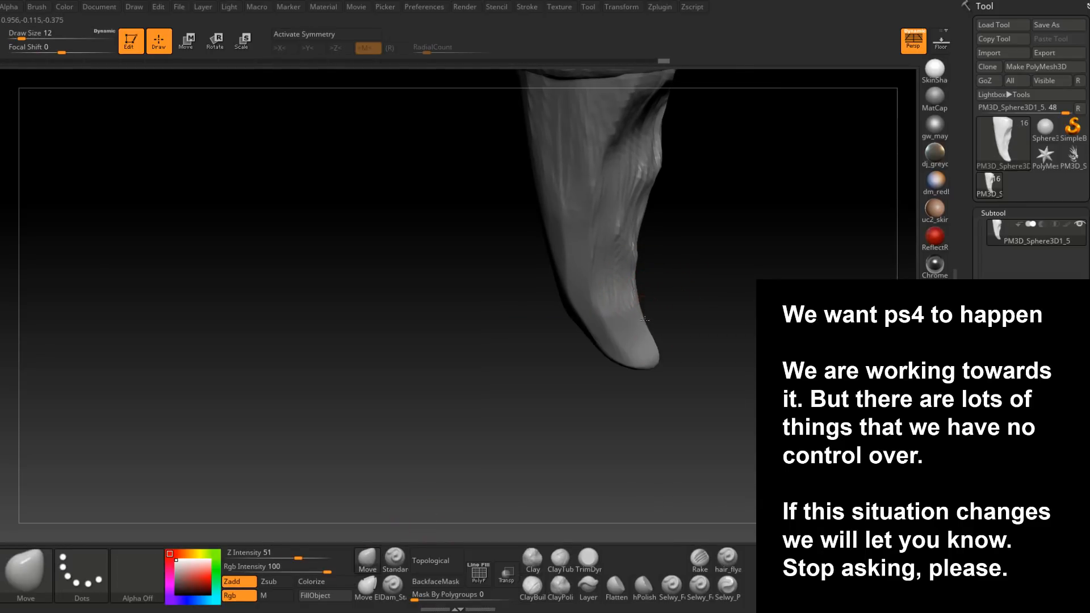
key("space")
left_click(664, 369)
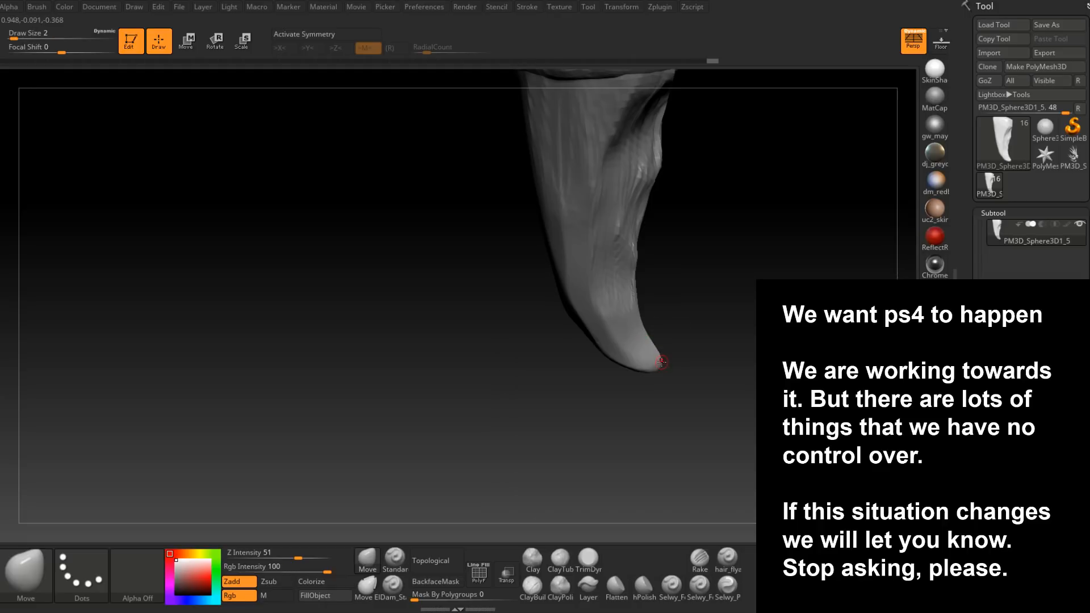
key("space")
left_click(665, 364)
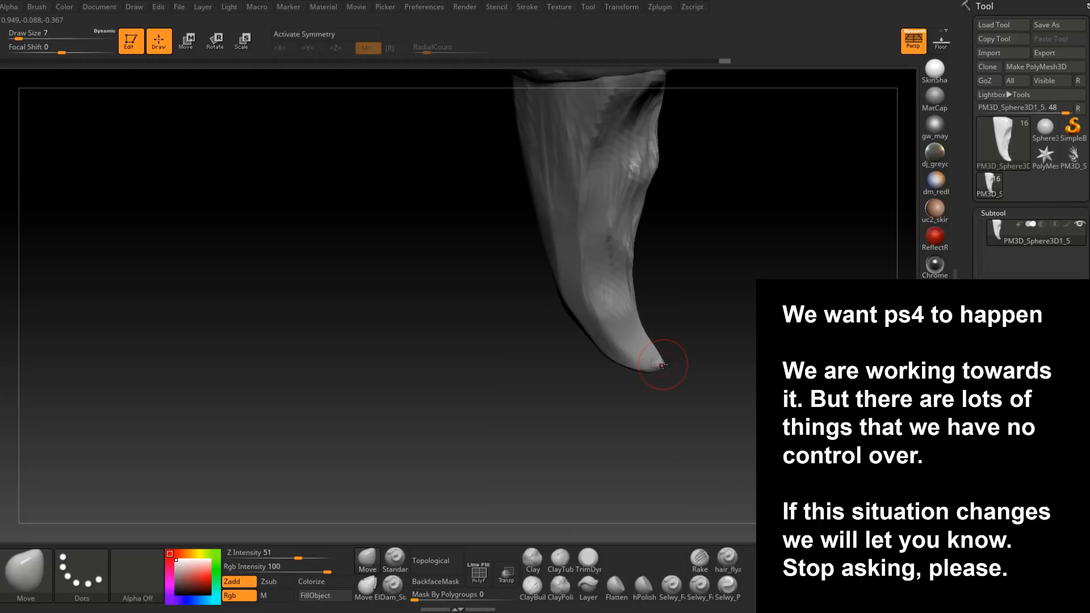
mouse_move(663, 361)
left_mouse_down()
mouse_move(632, 365)
mouse_move(667, 360)
mouse_move(659, 365)
mouse_move(707, 322)
mouse_move(641, 388)
mouse_move(721, 350)
mouse_move(670, 431)
left_mouse_up()
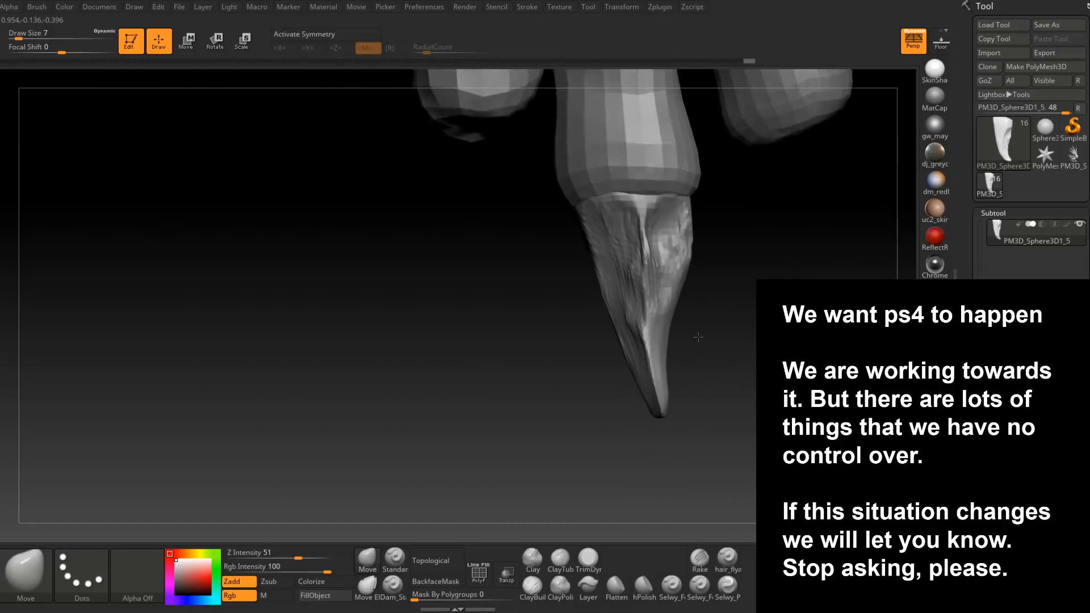
- Build up ridges on the claw's underside with ClayBuildup, starting at Draw Size 7 and enlarging it to 17
left_click(532, 584)
left_click_drag(602, 431, 653, 323)
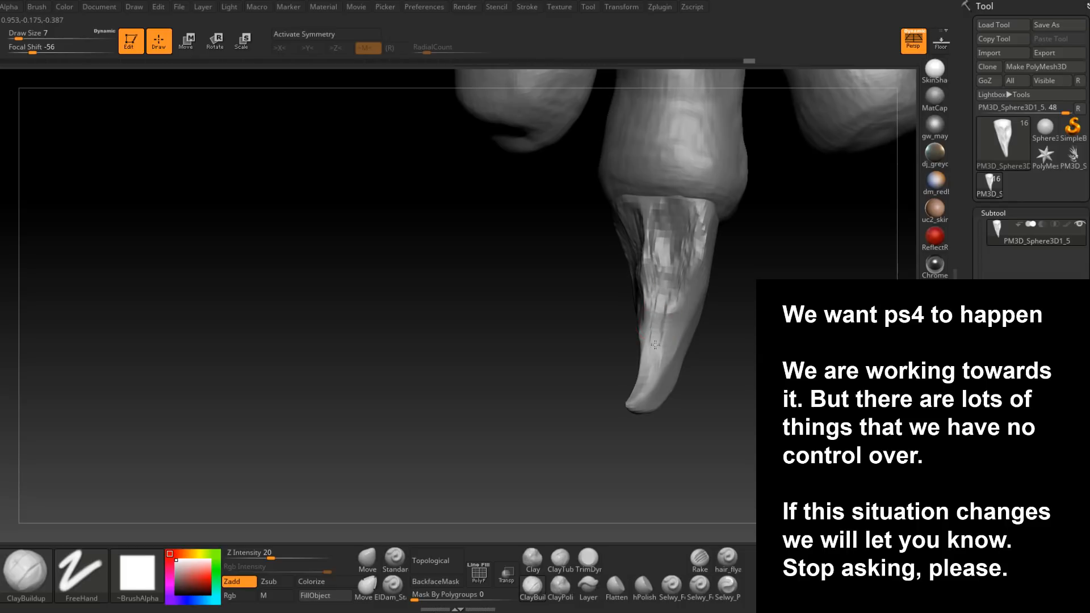
right_click_drag(670, 318, 642, 330)
key("space")
left_click_drag(684, 300, 692, 300)
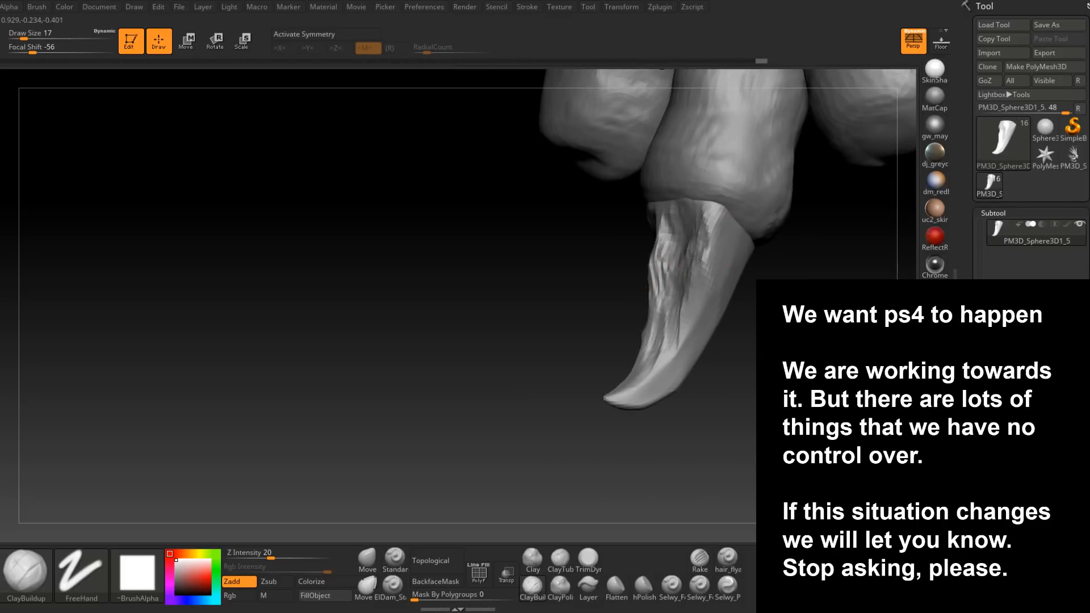
left_click_drag(710, 264, 715, 227)
- Lay more ClayBuildup strokes around the claw's base where it meets the fingertip
right_click_drag(697, 271, 659, 278)
left_click_drag(701, 255, 704, 216)
right_click_drag(682, 267, 721, 273)
left_click_drag(709, 276, 732, 237)
right_click_drag(732, 237, 719, 282)
mouse_move(703, 327)
right_mouse_down()
mouse_move(723, 279)
mouse_move(707, 315)
mouse_move(711, 306)
mouse_move(722, 336)
mouse_move(701, 372)
mouse_move(663, 369)
mouse_move(675, 339)
right_mouse_up()
- Sculpt lengthwise clay strokes down the claw's flank with ClayBuildup at Draw Size 13
key("s")
mouse_move(659, 394)
right_mouse_down()
mouse_move(690, 284)
mouse_move(700, 334)
right_mouse_up()
left_click_drag(660, 291, 661, 326)
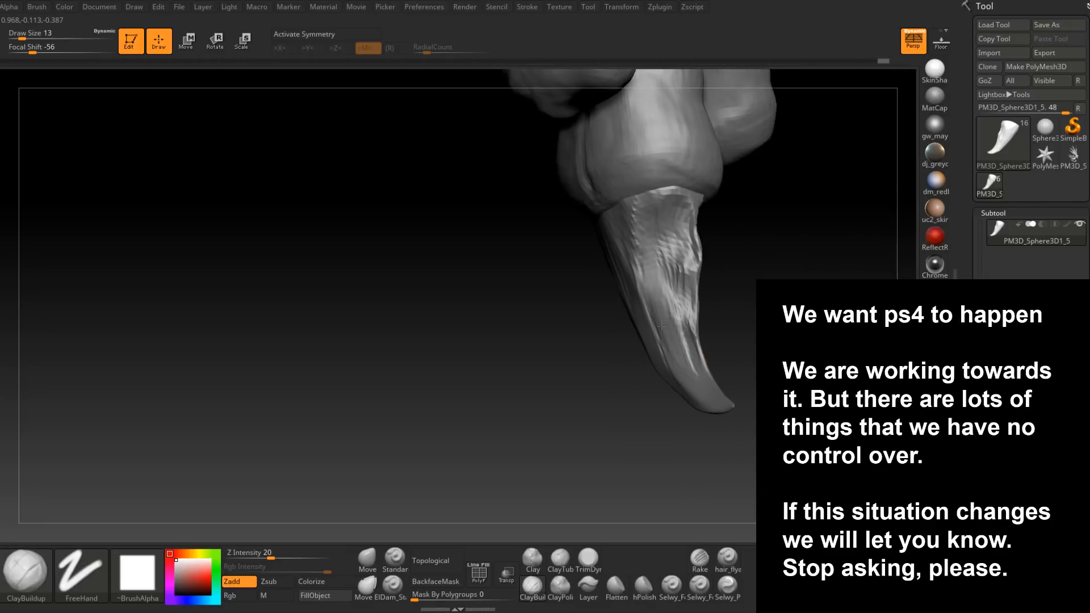
mouse_move(661, 284)
right_mouse_down()
mouse_move(687, 279)
mouse_move(698, 296)
right_mouse_up()
- Flatten the rough clay strokes on one side of the claw with TrimDynamic
left_click(588, 560)
right_click_drag(588, 560, 704, 250)
left_click_drag(704, 250, 742, 272)
right_click_drag(742, 272, 708, 280)
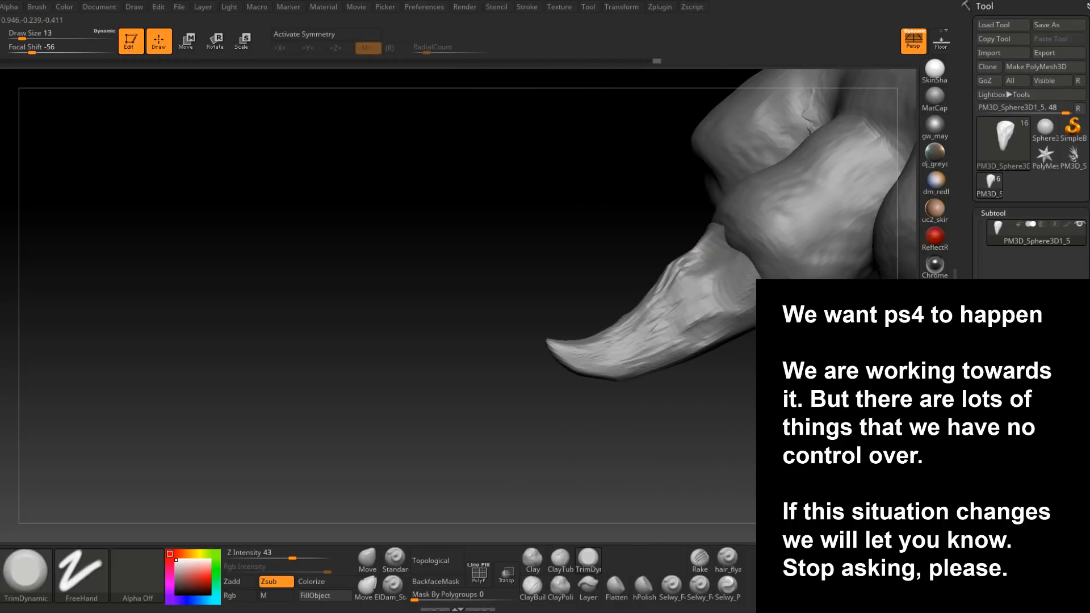
left_click_drag(705, 311, 684, 304)
right_click_drag(683, 303, 716, 306)
- Trim the claw's opposite side down towards the tip with TrimDynamic at Draw Size 14
key("space")
left_click_drag(724, 305, 731, 304)
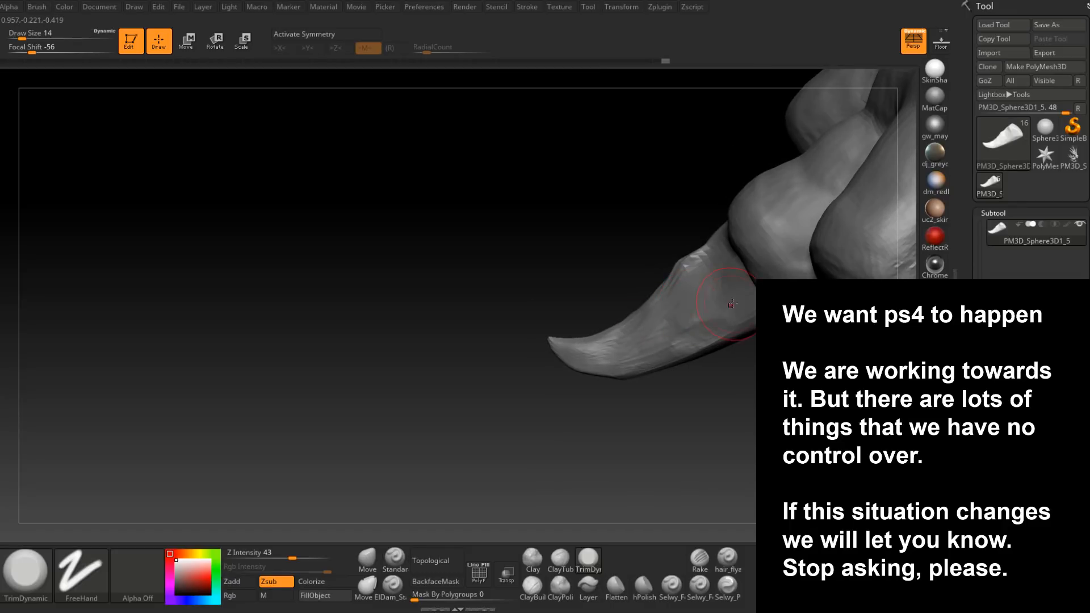
mouse_move(579, 345)
right_mouse_down()
mouse_move(684, 344)
mouse_move(713, 374)
right_mouse_up()
mouse_move(520, 321)
left_mouse_down()
mouse_move(529, 287)
mouse_move(589, 336)
mouse_move(534, 352)
mouse_move(630, 406)
left_mouse_up()
left_click_drag(590, 372, 653, 403)
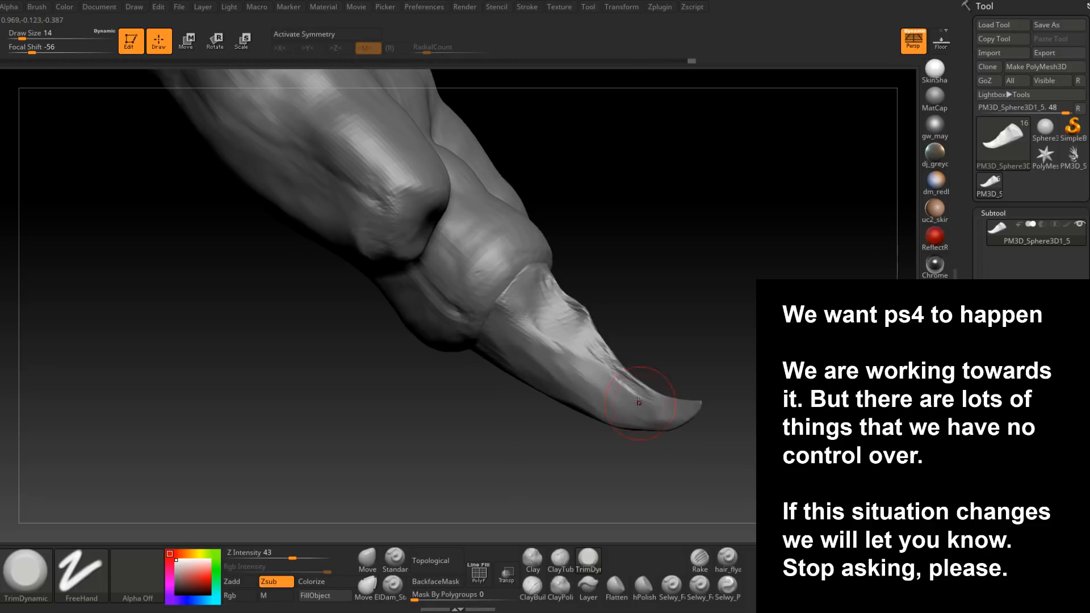
- Plane the claw's middle section and inner edge with further TrimDynamic strokes
right_click_drag(657, 397, 635, 377)
left_click_drag(596, 358, 624, 374)
mouse_move(623, 374)
right_mouse_down()
mouse_move(628, 394)
mouse_move(602, 352)
mouse_move(619, 351)
right_mouse_up()
left_click_drag(651, 355, 657, 297)
mouse_move(657, 296)
right_mouse_down()
mouse_move(676, 309)
mouse_move(672, 395)
right_mouse_up()
- Clean up the claw's base beside the fingertip with TrimDynamic at Draw Size 9
right_click_drag(666, 450, 719, 393)
right_click_drag(670, 315, 611, 277)
key("space")
left_click_drag(611, 277, 606, 277)
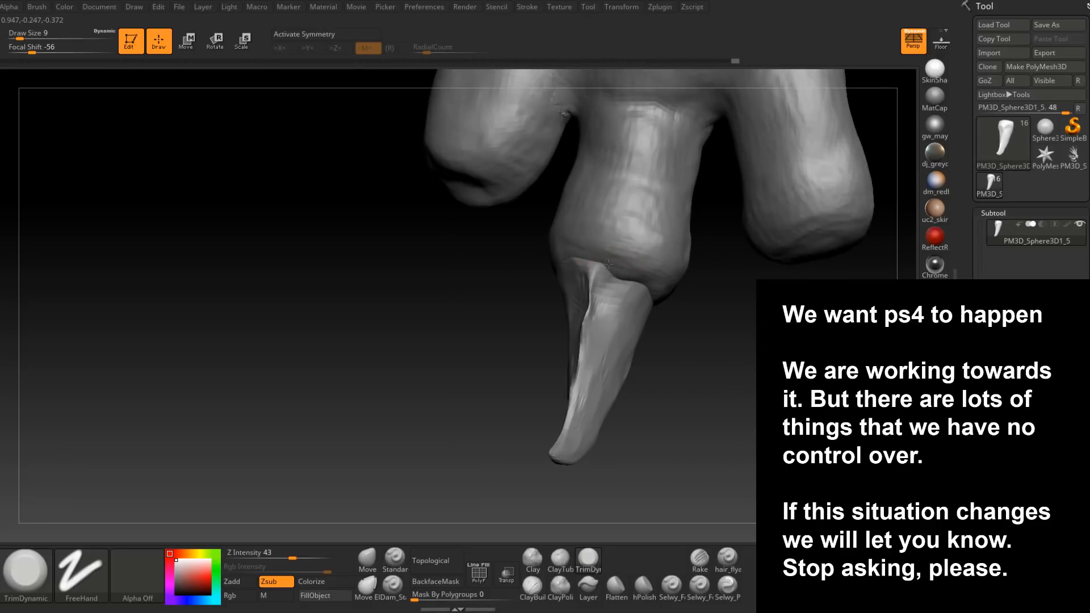
right_click_drag(608, 264, 594, 284)
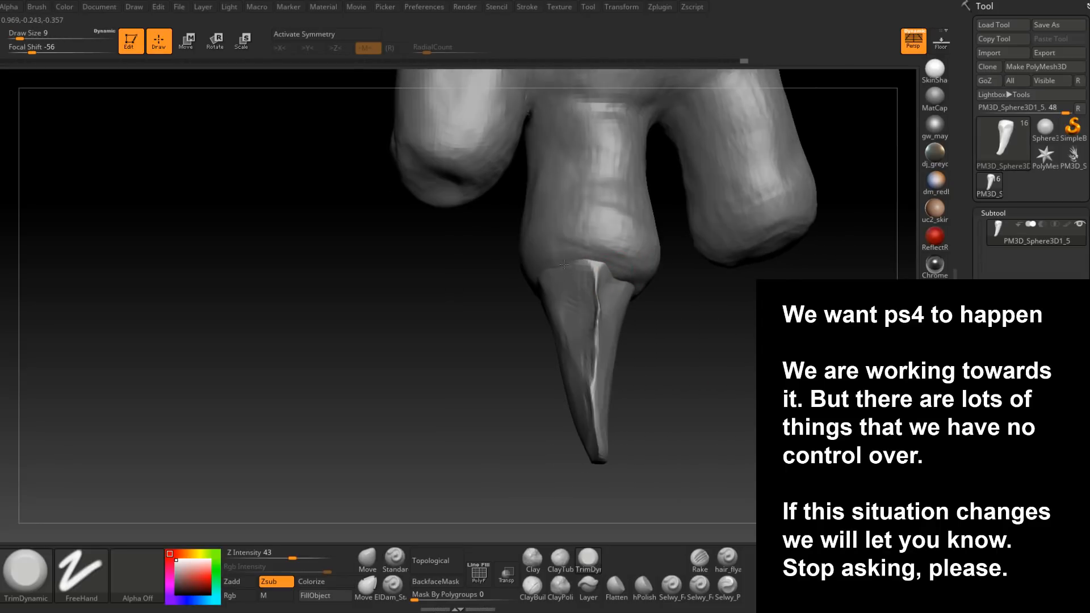
- Trim the claw's base and front faces down towards the tip with TrimDynamic at Draw Size 20
left_click_drag(554, 265, 544, 270)
right_click_drag(544, 272, 572, 288)
key("space")
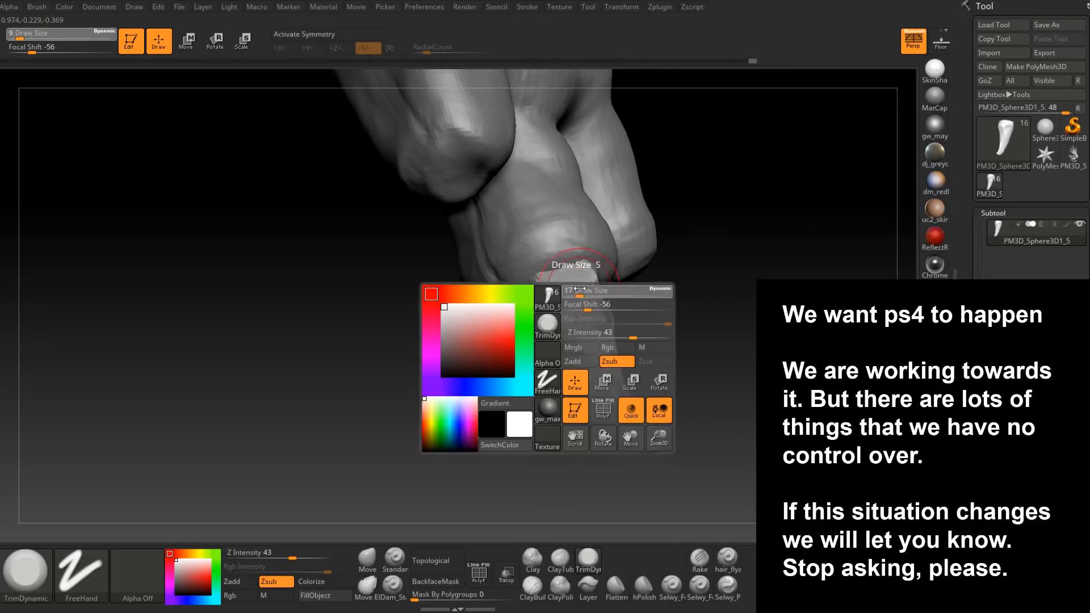
left_click_drag(573, 289, 580, 288)
right_click_drag(570, 298, 602, 313)
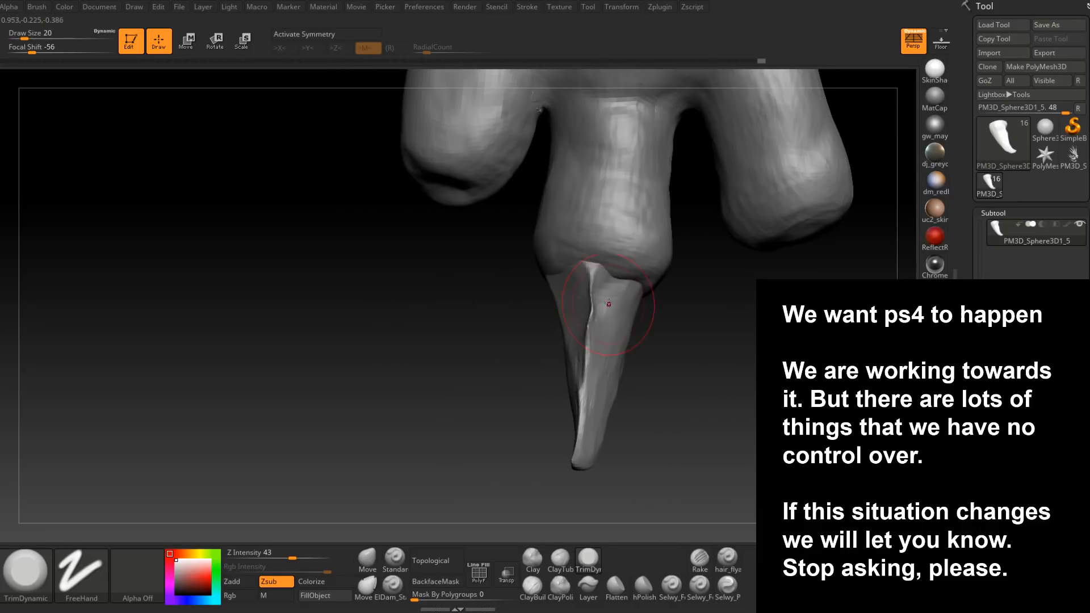
mouse_move(613, 277)
right_mouse_down()
mouse_move(584, 353)
mouse_move(591, 341)
mouse_move(615, 361)
mouse_move(516, 364)
mouse_move(568, 390)
right_mouse_up()
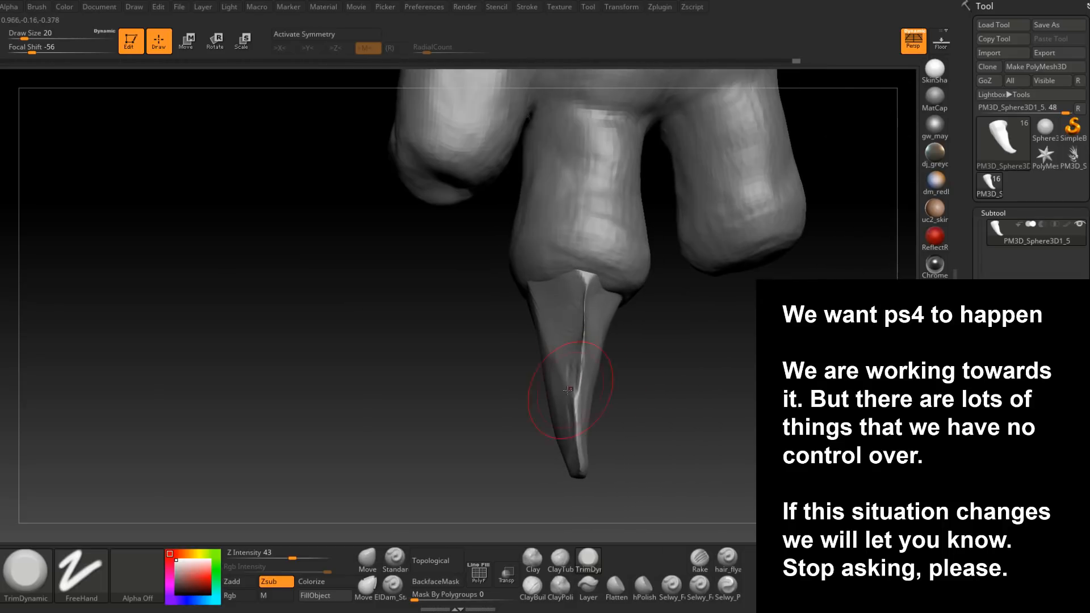
mouse_move(564, 442)
right_mouse_down()
mouse_move(563, 392)
mouse_move(584, 409)
mouse_move(589, 384)
mouse_move(624, 386)
mouse_move(572, 389)
mouse_move(529, 338)
mouse_move(519, 382)
right_mouse_up()
right_click(519, 382)
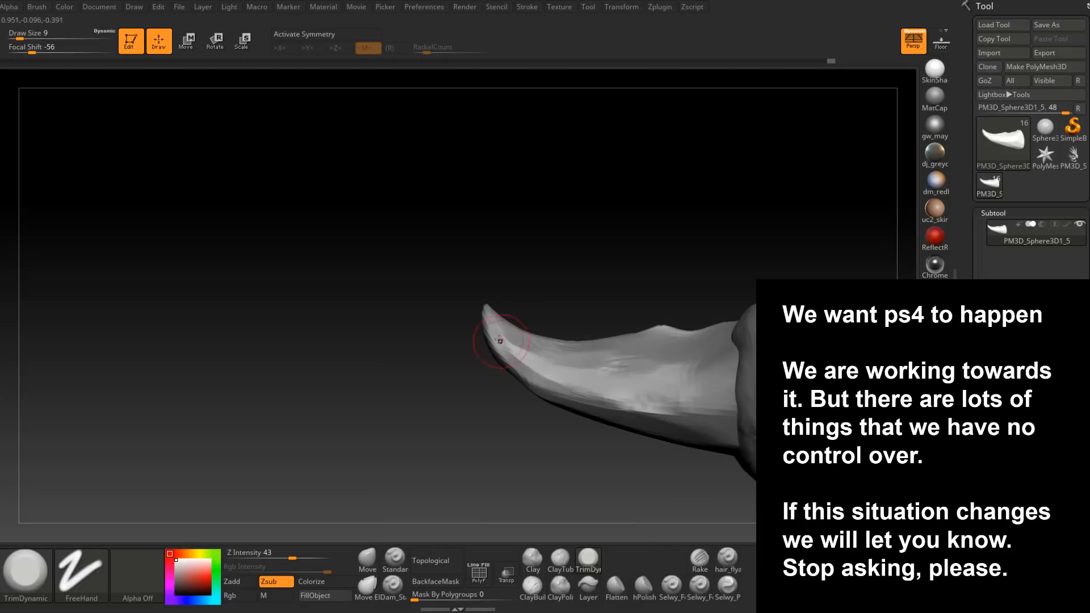
- Refine the claw's narrow tip from several sides with TrimDynamic at Draw Size 9
right_click_drag(559, 372, 500, 313)
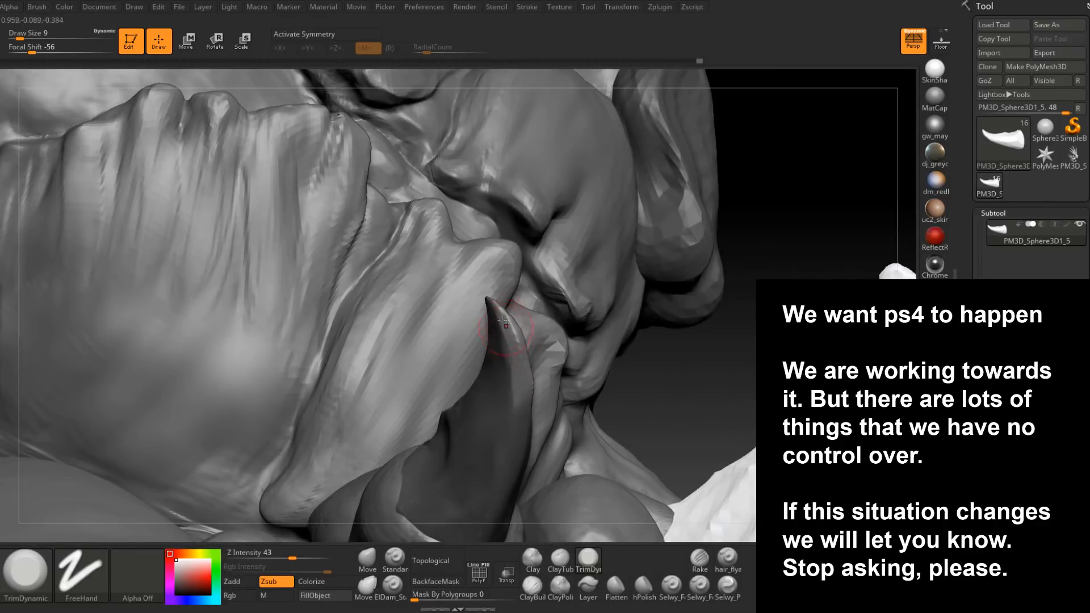
right_click_drag(511, 389, 497, 312)
right_click_drag(520, 429, 515, 325)
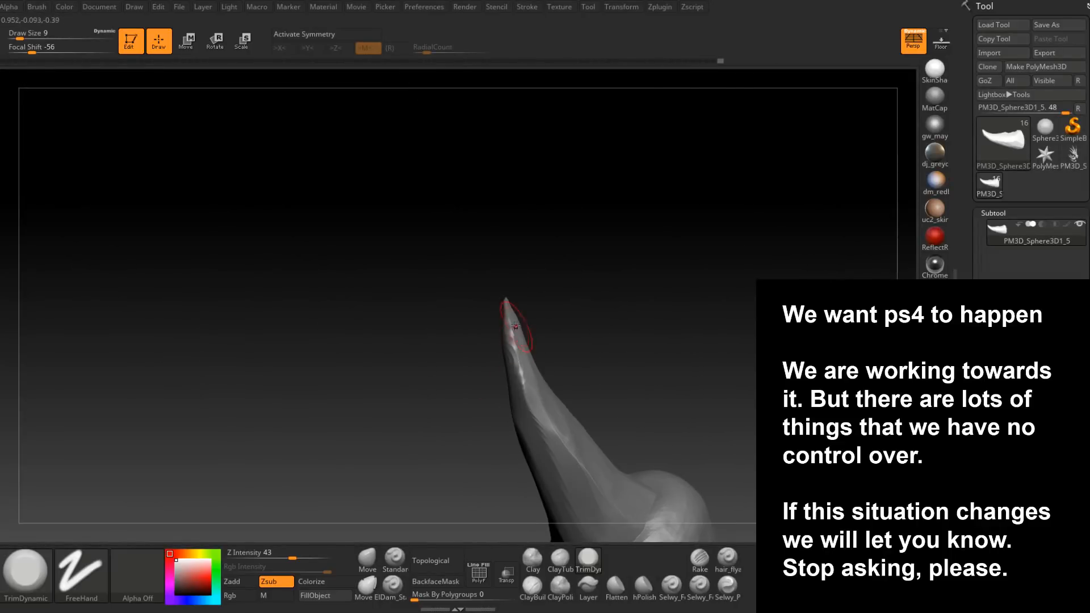
left_click_drag(510, 333, 508, 317)
mouse_move(514, 346)
right_mouse_down()
mouse_move(536, 377)
mouse_move(520, 307)
right_mouse_up()
- Even out the claw's faces from tip to base with TrimDynamic at Draw Size 16
key("space")
left_click(521, 306)
type("16")
key("Return")
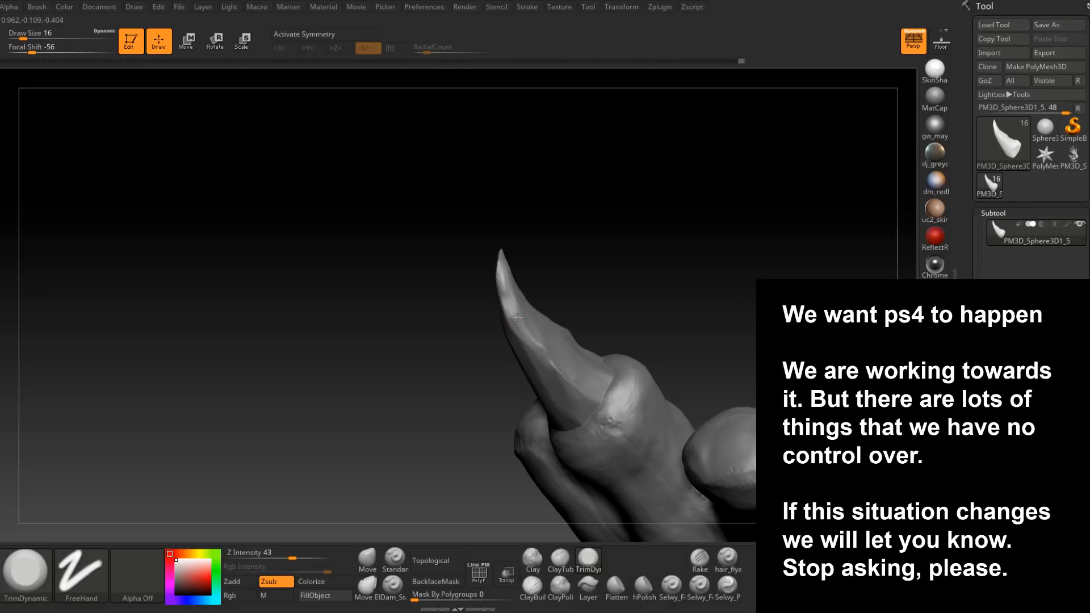
right_click_drag(530, 326, 534, 327)
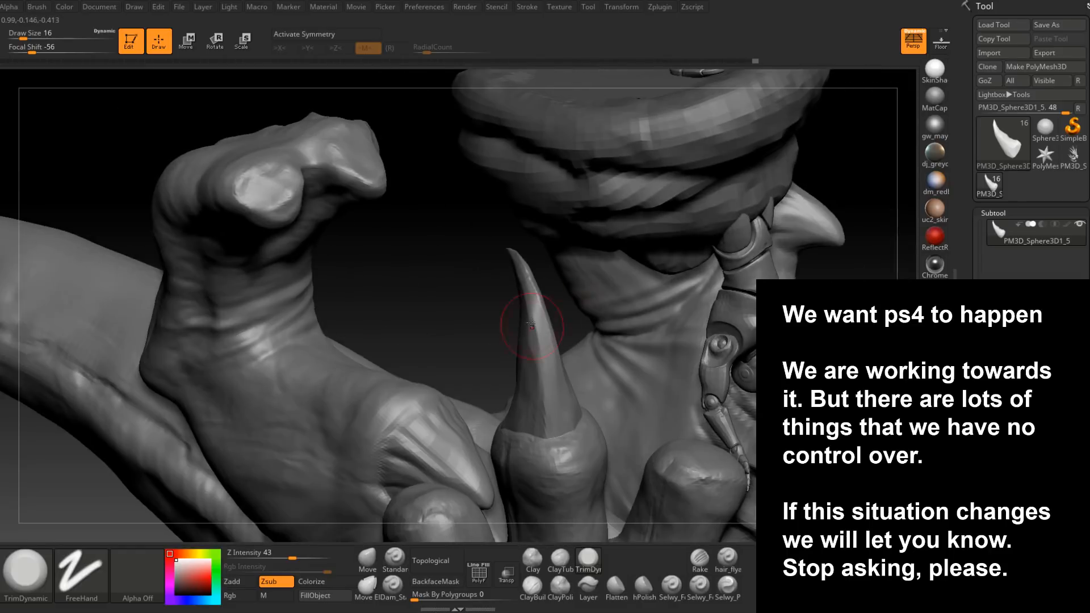
right_click_drag(539, 402, 523, 285)
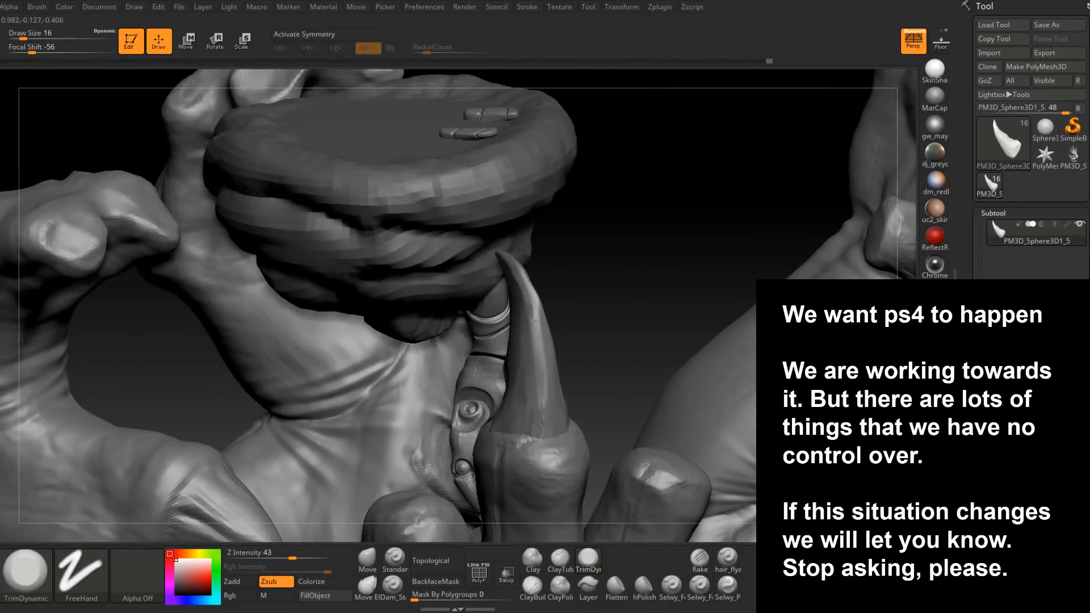
right_click_drag(540, 343, 500, 312)
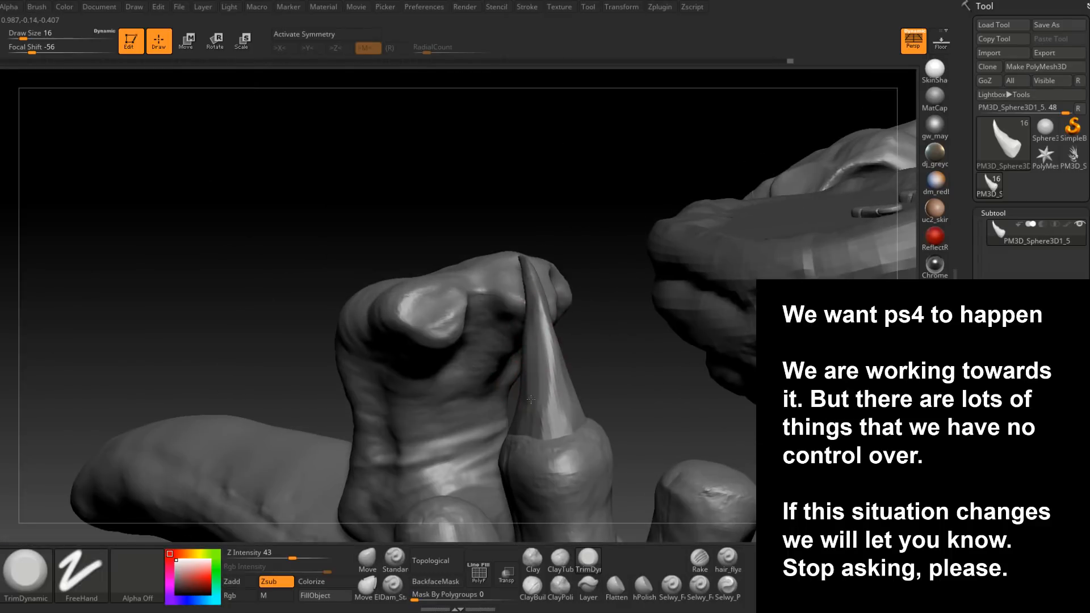
right_click_drag(531, 399, 533, 355)
right_click_drag(518, 402, 472, 433)
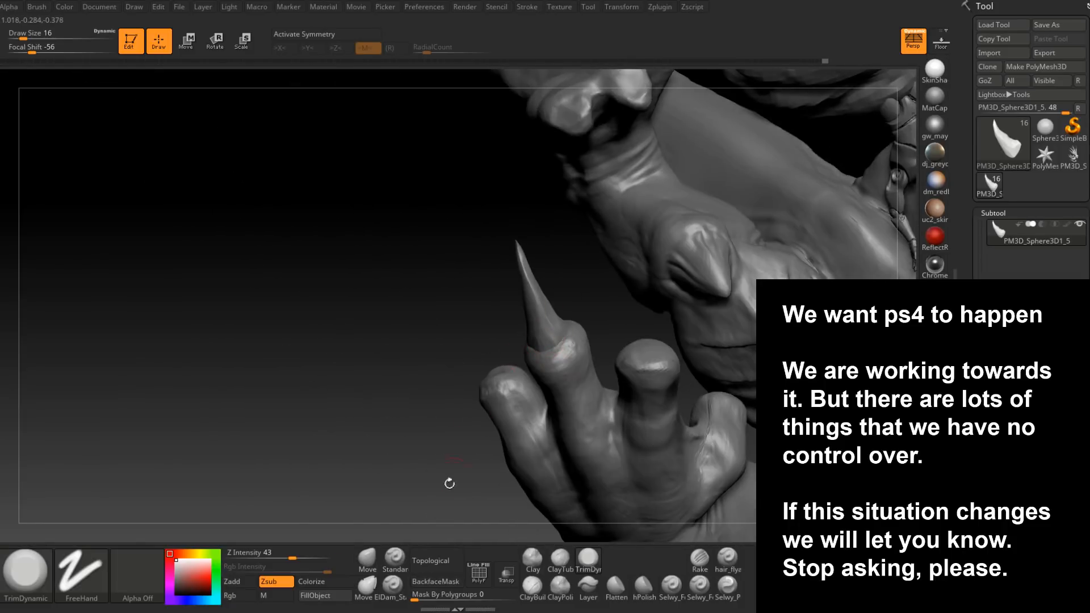
- Reshape the claw's silhouette and its base on the fingertip with the Move brush at Draw Size 29
left_click(368, 559)
mouse_move(401, 511)
right_mouse_down()
mouse_move(552, 354)
mouse_move(555, 372)
mouse_move(562, 344)
right_mouse_up()
key("space")
left_click_drag(562, 335, 567, 336)
right_click_drag(568, 333, 572, 318)
key("space")
left_click_drag(572, 318, 575, 319)
mouse_move(573, 320)
right_mouse_down()
mouse_move(562, 340)
mouse_move(571, 350)
mouse_move(560, 302)
mouse_move(523, 322)
mouse_move(588, 352)
mouse_move(584, 304)
mouse_move(573, 361)
right_mouse_up()
- On the Boss_High_Body subtool, build up a skin rim around the claw's base with ClayBuildup at Draw Size 20
left_click(596, 419, "alt")
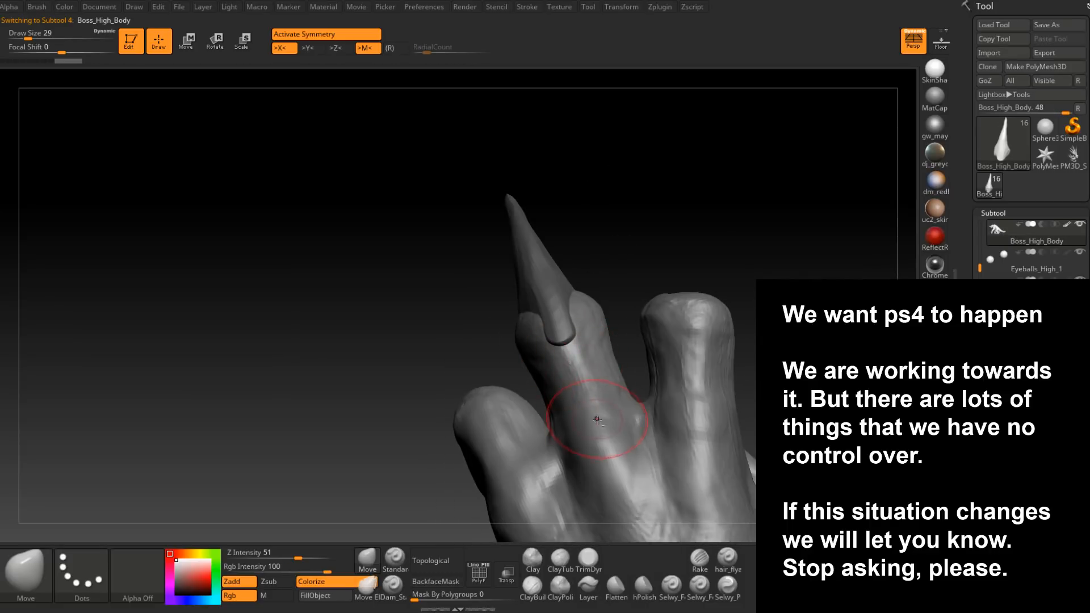
left_click(534, 585)
right_click_drag(579, 297, 542, 380)
key("space")
left_click_drag(573, 314, 564, 315)
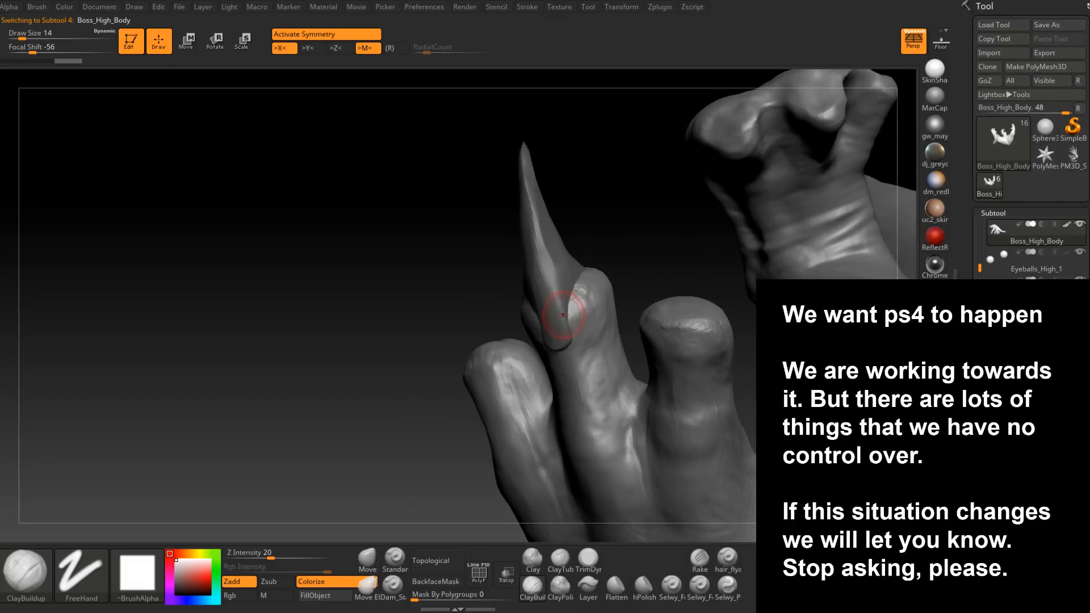
right_click_drag(563, 315, 574, 318)
key("space")
left_click_drag(573, 321, 567, 323)
left_click_drag(576, 317, 579, 286)
mouse_move(578, 333)
right_mouse_down()
mouse_move(547, 354)
mouse_move(561, 359)
mouse_move(552, 342)
mouse_move(568, 342)
right_mouse_up()
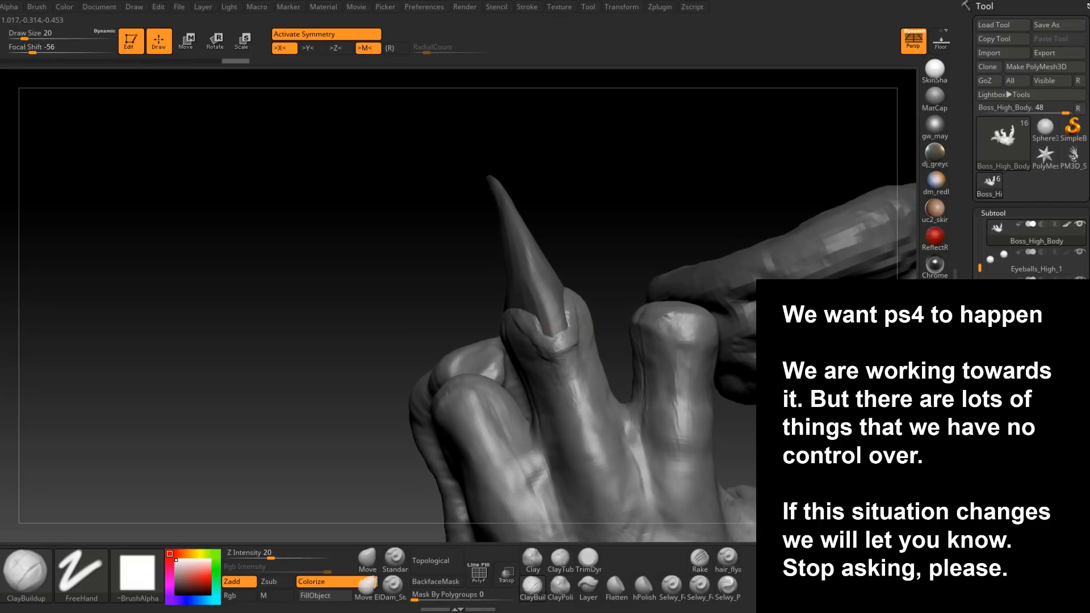
- Thicken the skin rim on both sides of the claw's base with more ClayBuildup strokes
right_click_drag(571, 366, 585, 363)
left_click_drag(574, 346, 581, 368)
right_click_drag(580, 357, 606, 330)
right_click(600, 344)
left_click_drag(618, 300, 618, 301)
right_click_drag(618, 301, 616, 296)
left_click_drag(613, 326, 615, 335)
right_click_drag(614, 334, 611, 314)
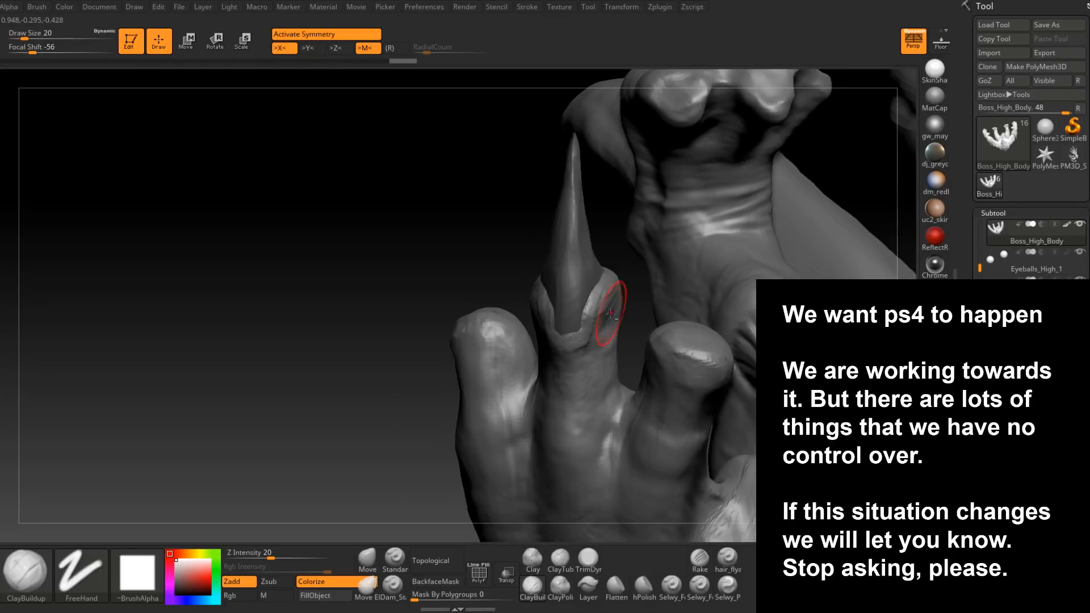
right_click_drag(601, 354, 607, 341)
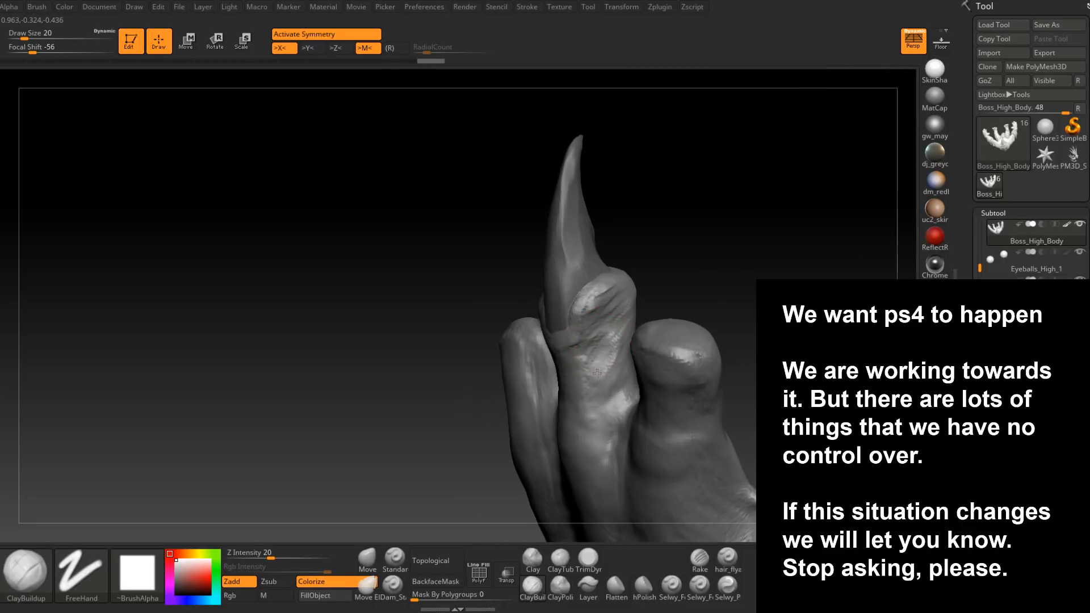
- Blend the rim into the side and back of the finger with ClayBuildup strokes below the claw
left_click_drag(597, 373, 597, 369)
right_click_drag(596, 369, 590, 341)
left_click_drag(590, 341, 596, 342)
right_click_drag(596, 341, 620, 345)
left_click_drag(596, 344, 600, 357)
mouse_move(630, 342)
right_mouse_down()
mouse_move(640, 340)
mouse_move(563, 293)
right_mouse_up()
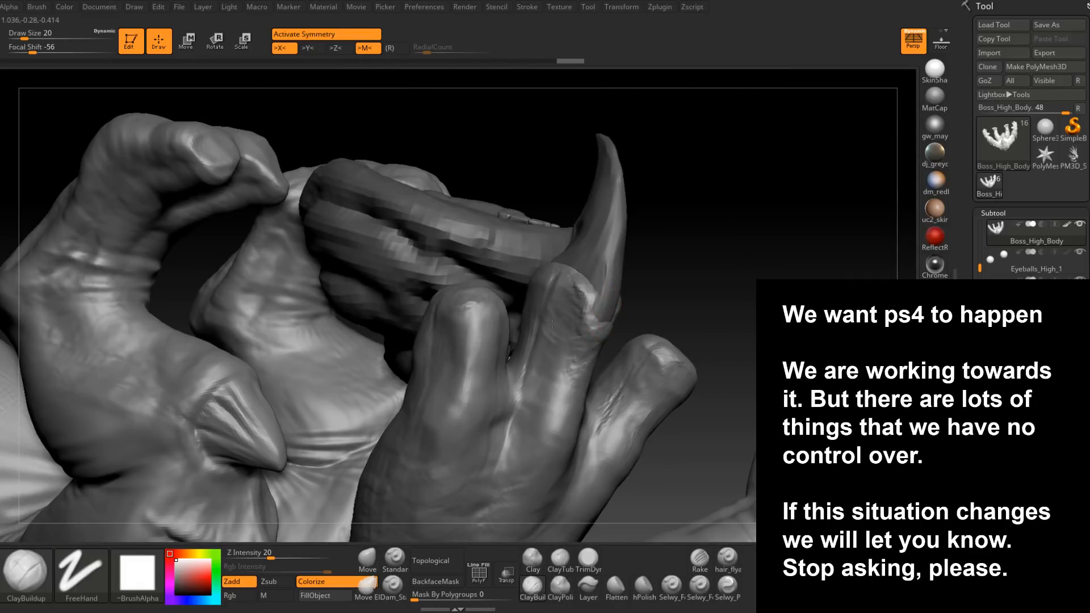
right_click_drag(558, 307, 567, 286)
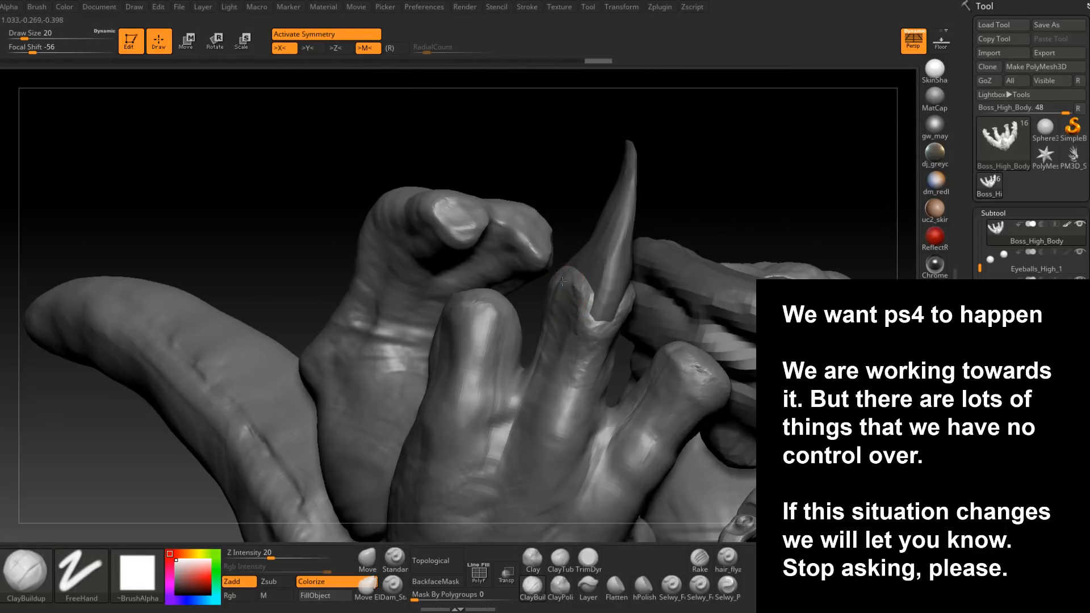
left_click_drag(582, 321, 595, 335)
right_click_drag(595, 335, 641, 338)
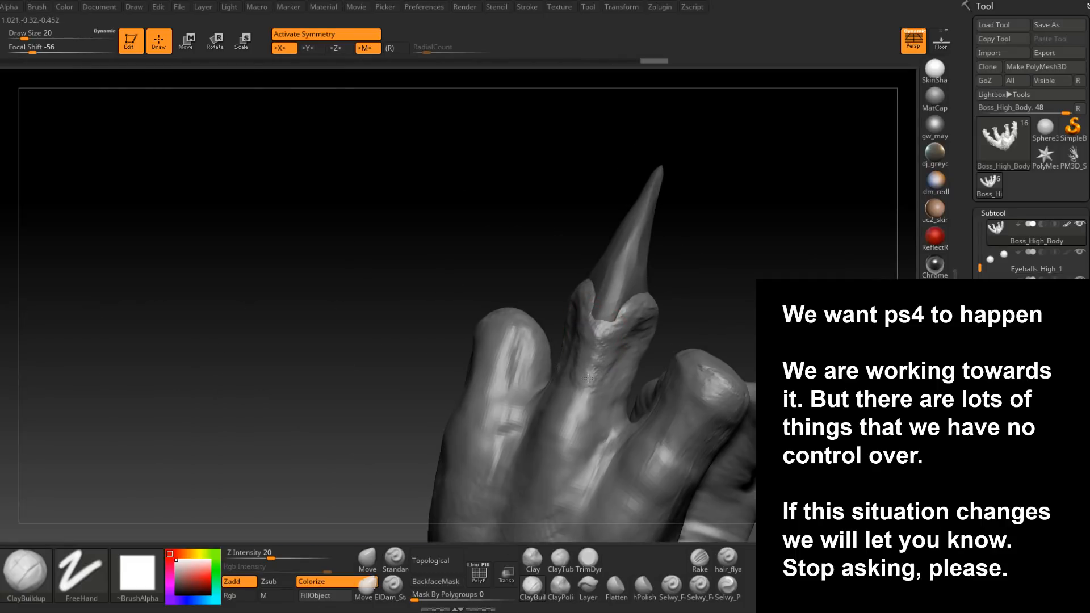
left_click_drag(570, 392, 568, 355)
mouse_move(586, 328)
right_mouse_down()
mouse_move(554, 335)
mouse_move(603, 372)
right_mouse_up()
- Flatten the built-up clay on the finger behind the claw with TrimDynamic, setting the Draw Size to 17
left_click(589, 558)
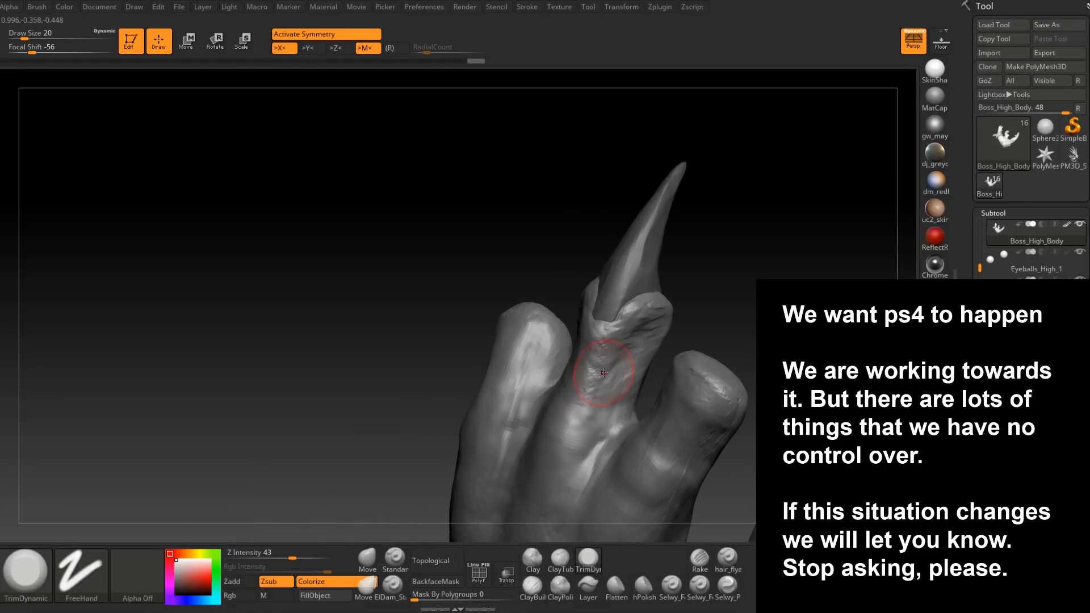
left_click_drag(651, 334, 635, 356)
right_click_drag(635, 356, 664, 392)
key("space")
left_click(672, 326)
right_click_drag(679, 327, 659, 325)
left_click_drag(682, 318, 687, 316)
mouse_move(687, 316)
right_mouse_down()
mouse_move(709, 319)
mouse_move(682, 313)
right_mouse_up()
right_click_drag(620, 327, 659, 295)
- Plane the fingertip's sides and the rim beside the claw with further TrimDynamic strokes
left_click_drag(636, 297, 617, 309)
right_click_drag(618, 310, 602, 310)
left_click_drag(602, 310, 588, 318)
right_click_drag(587, 318, 588, 312)
left_click_drag(591, 290, 589, 312)
right_click_drag(588, 313, 588, 284)
left_click_drag(587, 253, 583, 276)
mouse_move(583, 276)
right_mouse_down()
mouse_move(591, 261)
mouse_move(573, 264)
right_mouse_up()
left_click_drag(569, 264, 565, 274)
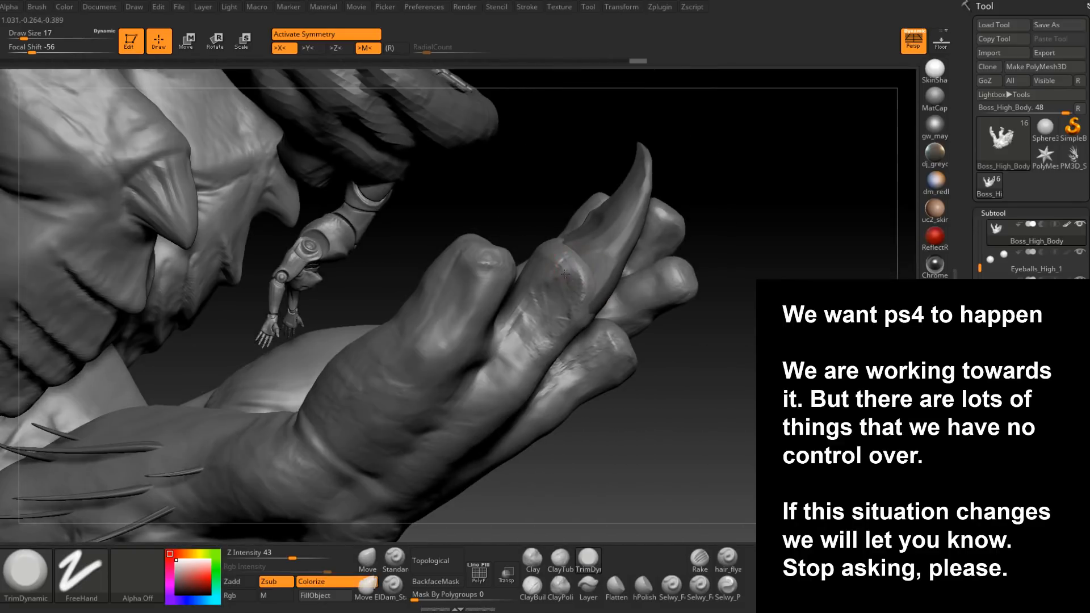
right_click_drag(538, 345, 572, 313)
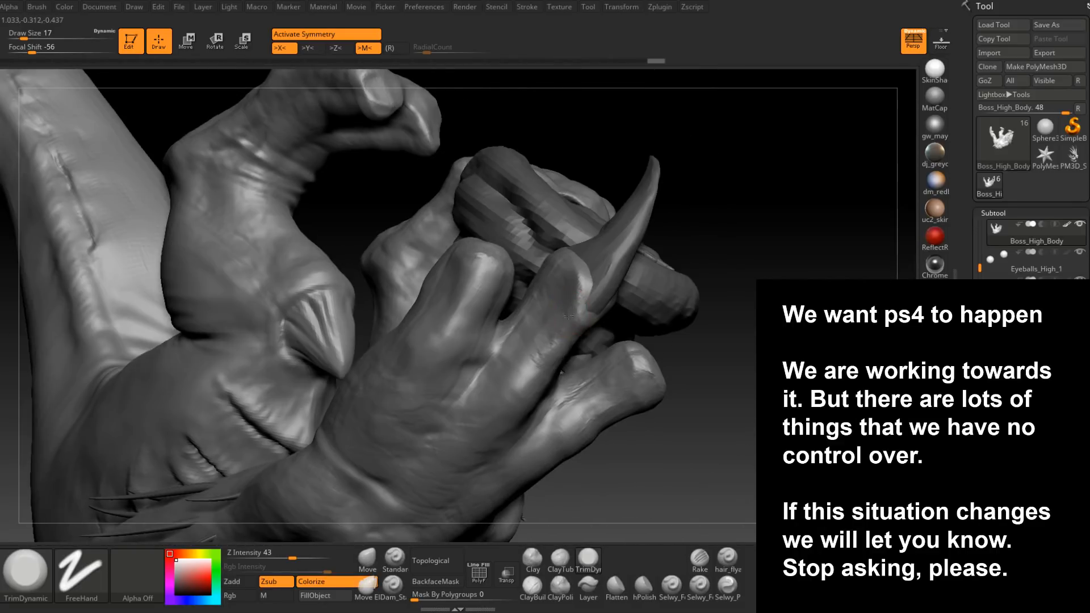
left_click_drag(569, 317, 570, 320)
right_click_drag(570, 320, 523, 309)
- Select the PM3D_Sphere3D1_5 claw subtool and duplicate it
mouse_move(563, 348)
right_mouse_down("ctrl")
mouse_move(560, 323)
mouse_move(599, 343)
mouse_move(571, 340)
mouse_move(587, 369)
right_mouse_up("ctrl")
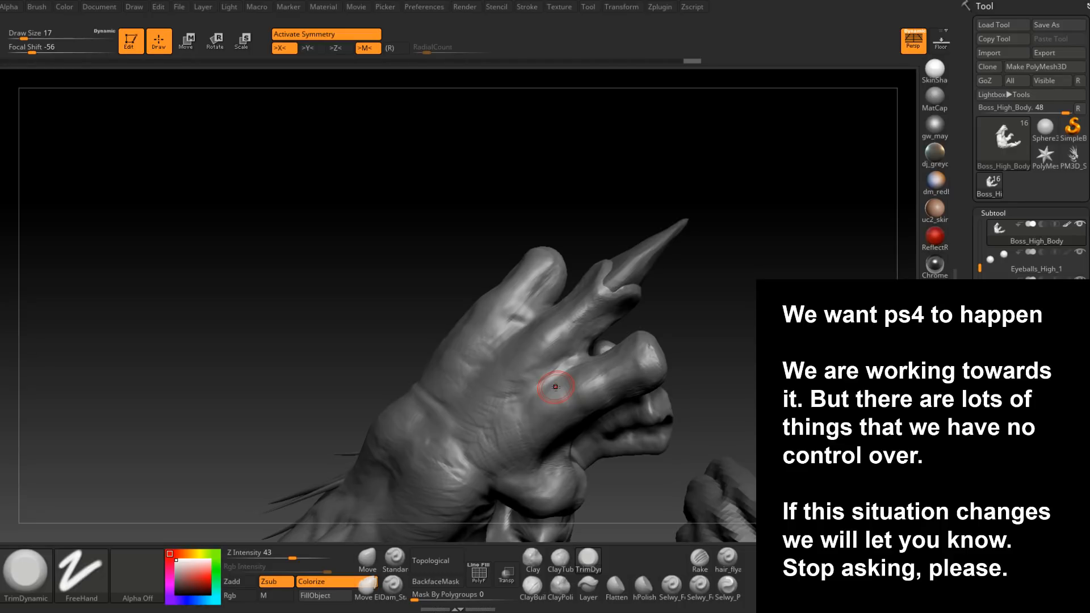
mouse_move(708, 338)
left_mouse_down()
mouse_move(730, 255)
mouse_move(686, 369)
mouse_move(686, 350)
mouse_move(650, 384)
mouse_move(686, 387)
mouse_move(762, 329)
mouse_move(707, 420)
mouse_move(695, 397)
mouse_move(627, 386)
left_mouse_up()
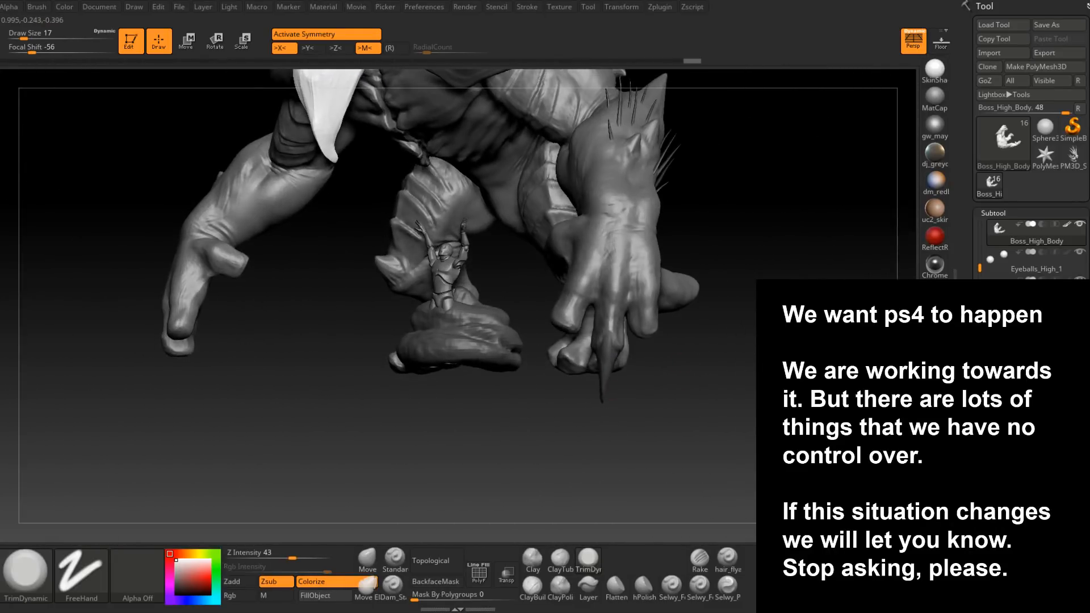
left_click(604, 379, "alt")
left_click_drag(608, 385, 644, 450)
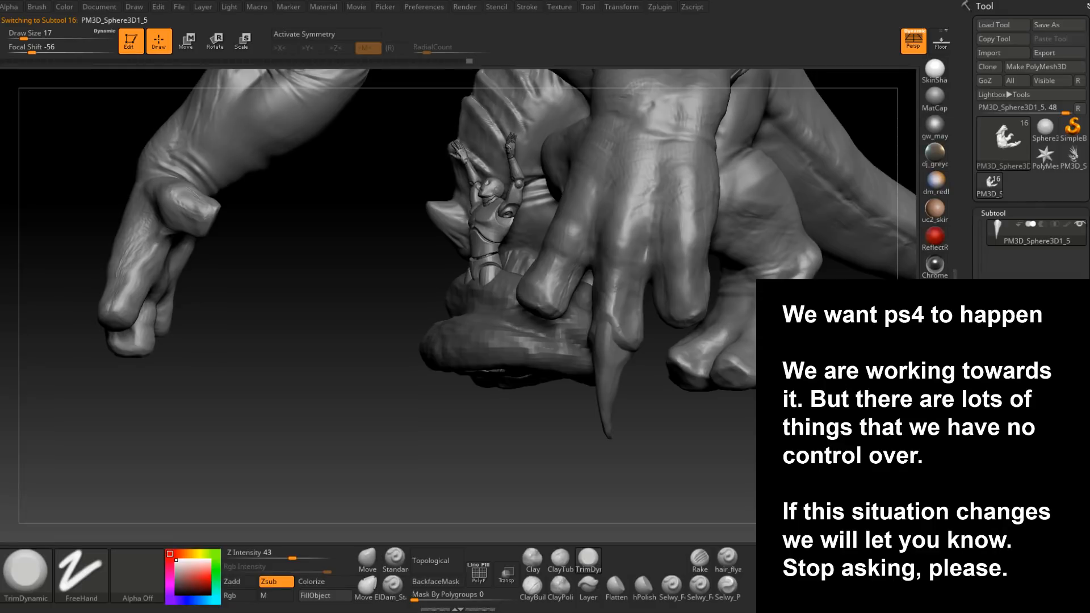
key("ctrl+shift+d")
left_click_drag(735, 444, 608, 339)
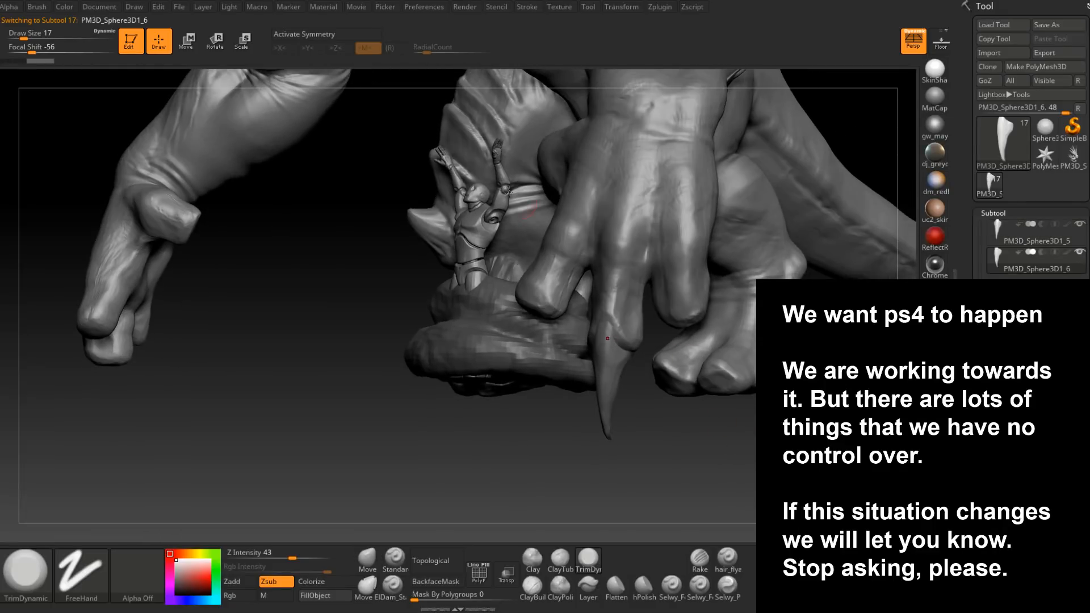
- Move the duplicated claw onto the neighbouring fingertip with the transform gizmo
left_click(189, 44)
left_click_drag(670, 438, 720, 399)
left_click_drag(675, 353, 715, 335)
left_click_drag(721, 399, 730, 402)
left_click_drag(806, 327, 699, 348)
left_click_drag(727, 400, 730, 395)
left_click_drag(818, 380, 764, 375)
mouse_move(885, 386)
left_mouse_down()
mouse_move(705, 401)
mouse_move(660, 384)
mouse_move(607, 406)
mouse_move(667, 331)
mouse_move(656, 306)
mouse_move(647, 318)
mouse_move(701, 335)
mouse_move(673, 347)
mouse_move(729, 298)
left_mouse_up()
left_click_drag(818, 309, 689, 352)
- Rotate and nudge the duplicated claw so that it follows the direction of the neighbouring finger
right_click_drag(673, 366, 697, 374)
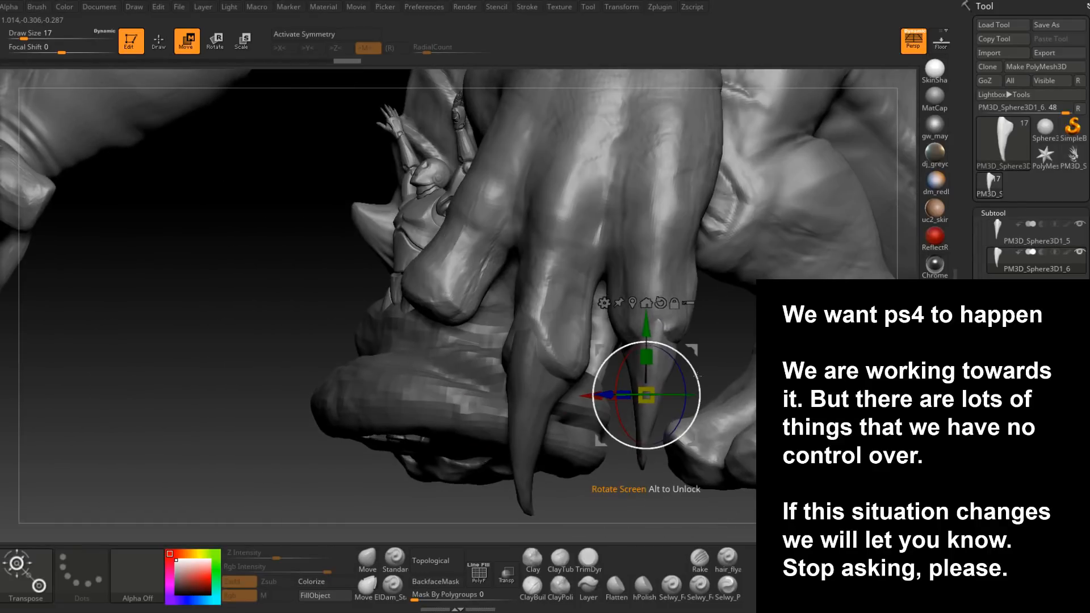
left_click_drag(697, 370, 622, 379)
left_click_drag(698, 343, 699, 343)
left_click_drag(671, 411, 671, 410)
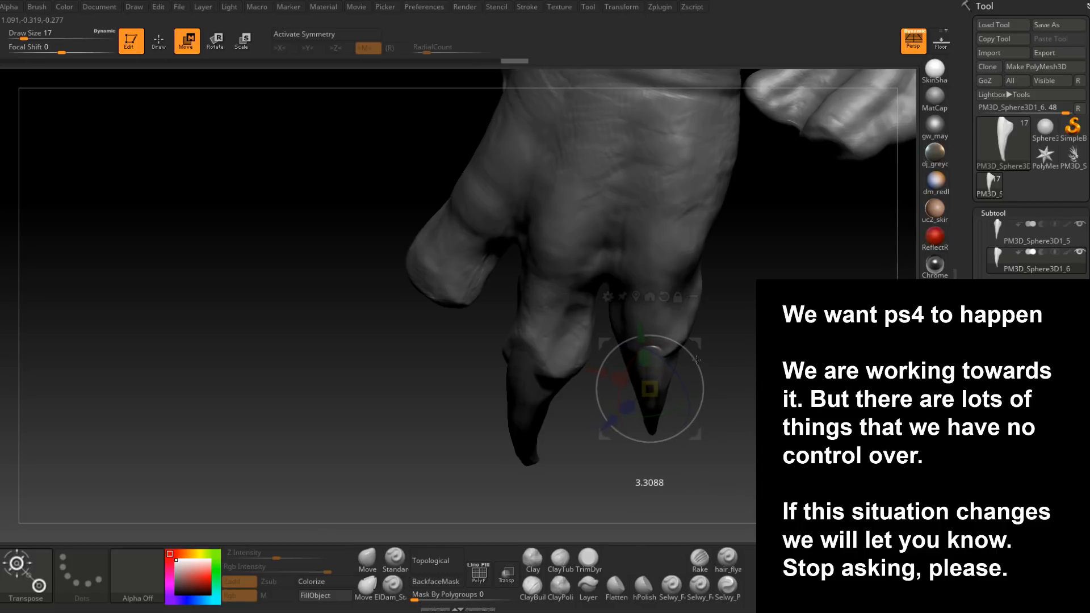
left_click_drag(697, 359, 702, 345)
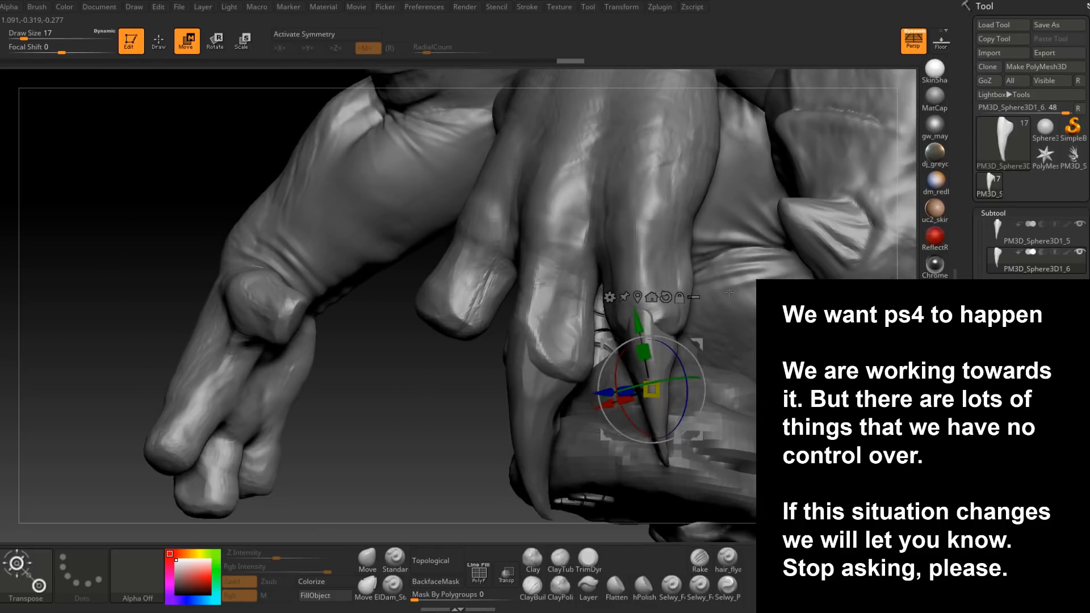
- On the Boss_High_Body subtool, build up and smooth the fingertip around the second claw with ClayBuildup at Draw Size 16
left_click(694, 311, "alt")
left_click(533, 588)
mouse_move(623, 371)
right_mouse_down()
mouse_move(653, 304)
mouse_move(633, 365)
mouse_move(591, 353)
right_mouse_up()
right_click(653, 301)
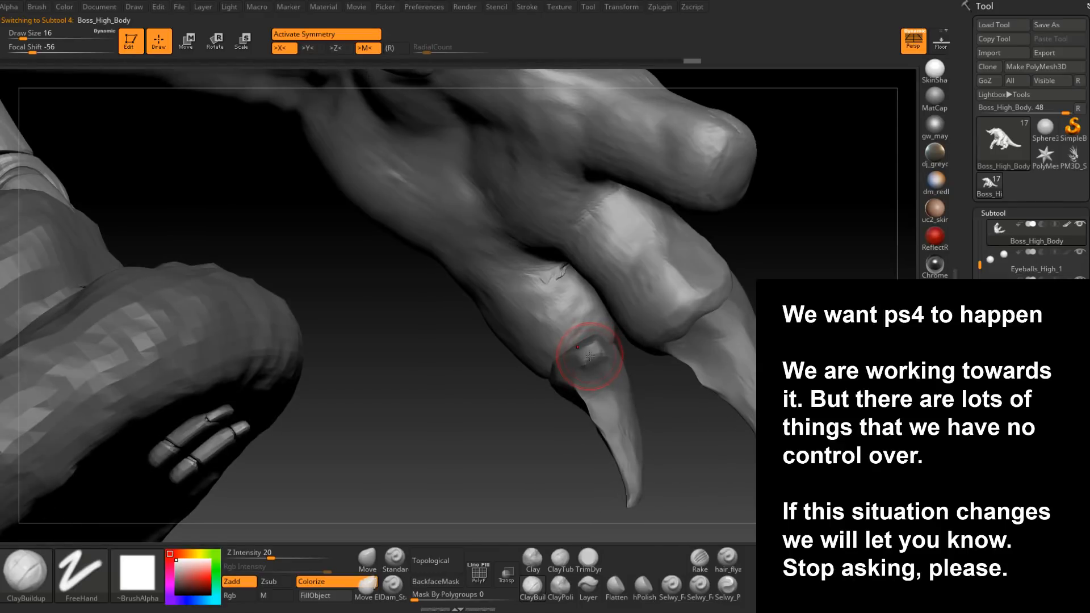
key("shift")
right_click_drag(543, 274, 568, 275)
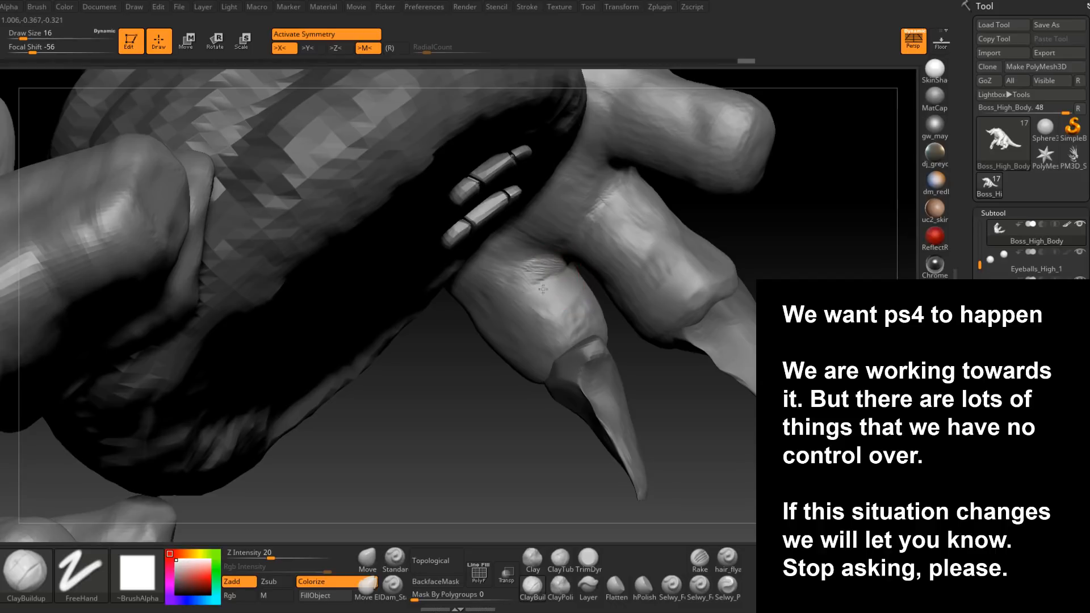
left_click_drag(569, 313, 573, 310)
mouse_move(570, 306)
right_mouse_down()
mouse_move(556, 392)
mouse_move(584, 337)
mouse_move(530, 329)
mouse_move(556, 398)
mouse_move(621, 412)
mouse_move(576, 343)
right_mouse_up()
- Pull the fingertip into shape around the second claw's base with the Move brush at Draw Size 25
left_click(368, 558)
key("space")
left_click_drag(570, 340, 591, 335)
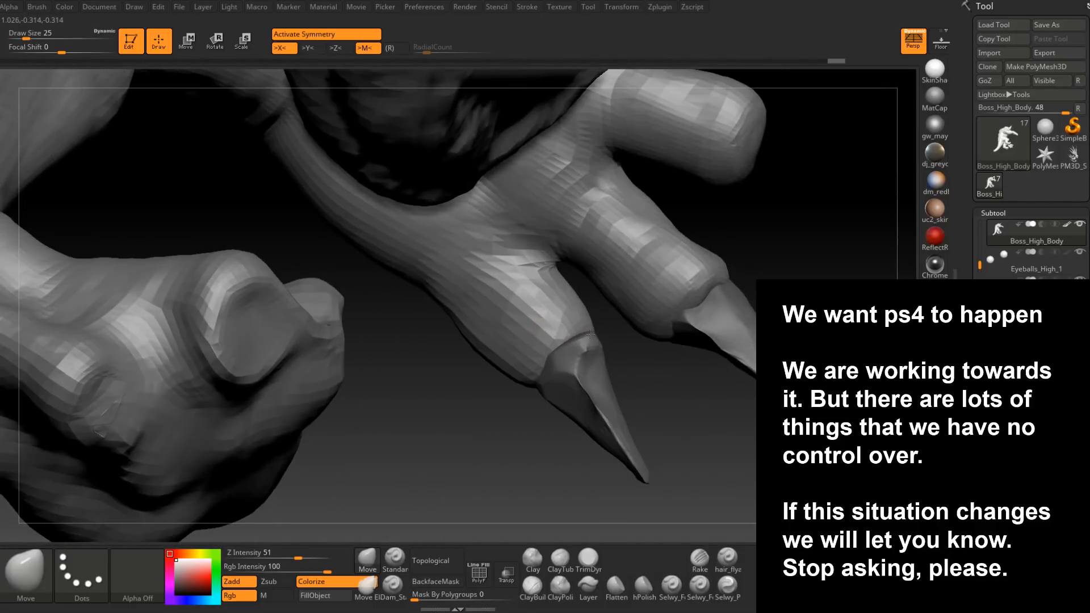
right_click_drag(587, 334, 681, 293)
- Select the second claw's subtool, adjust its fit on the fingertip with the Scale gizmo, and return to Draw mode
left_click(622, 354, "alt")
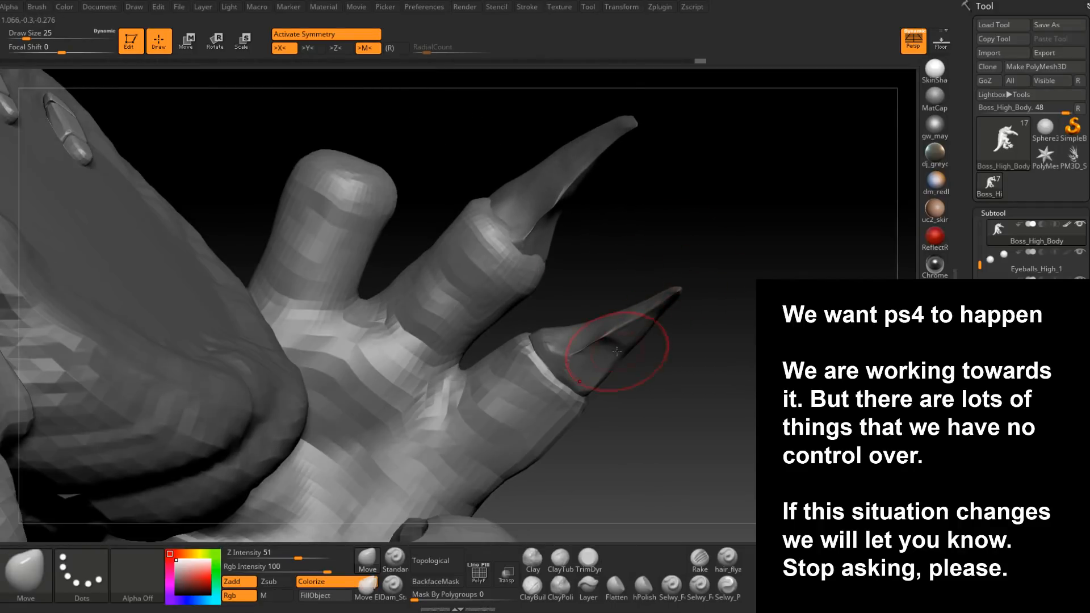
left_click(242, 41)
right_click_drag(669, 325, 665, 328)
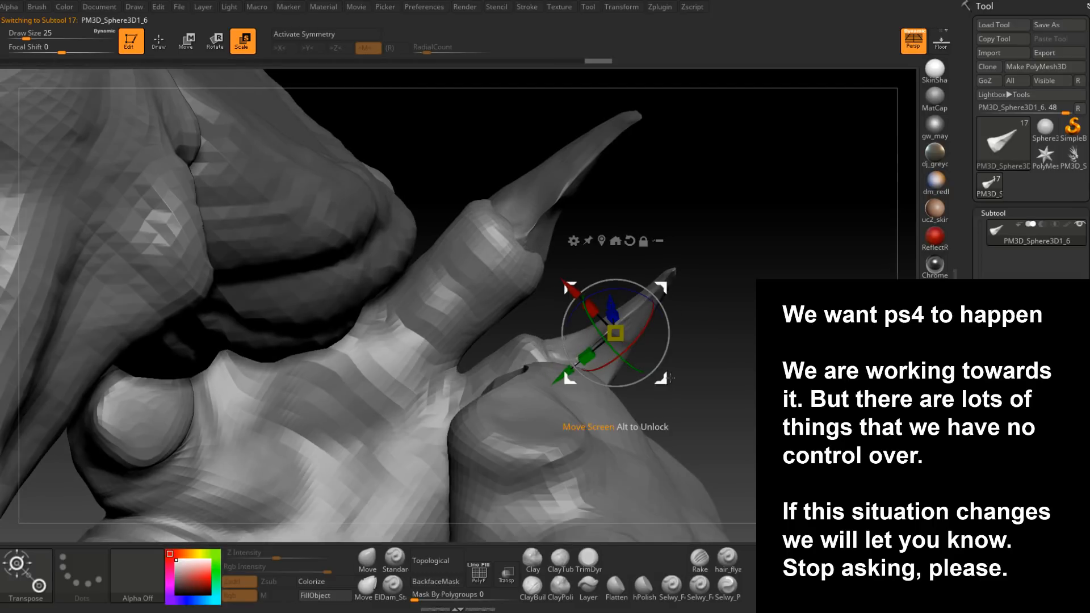
mouse_move(669, 377)
right_mouse_down()
mouse_move(703, 303)
mouse_move(511, 306)
right_mouse_up()
left_click(159, 41)
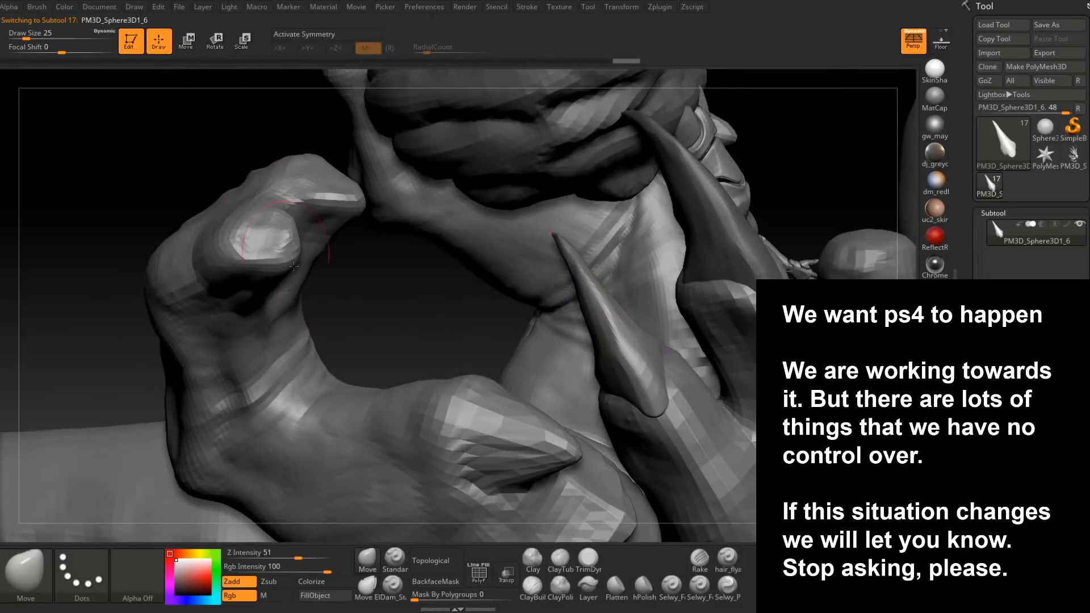
- On the Boss_High_Body subtool, pull the fingertip skin around the second claw's base into shape with the Move brush, starting at Draw Size 33
left_click(680, 420, "alt")
right_click_drag(680, 420, 746, 367)
mouse_move(638, 349)
right_mouse_down()
mouse_move(657, 356)
mouse_move(617, 341)
mouse_move(678, 362)
right_mouse_up()
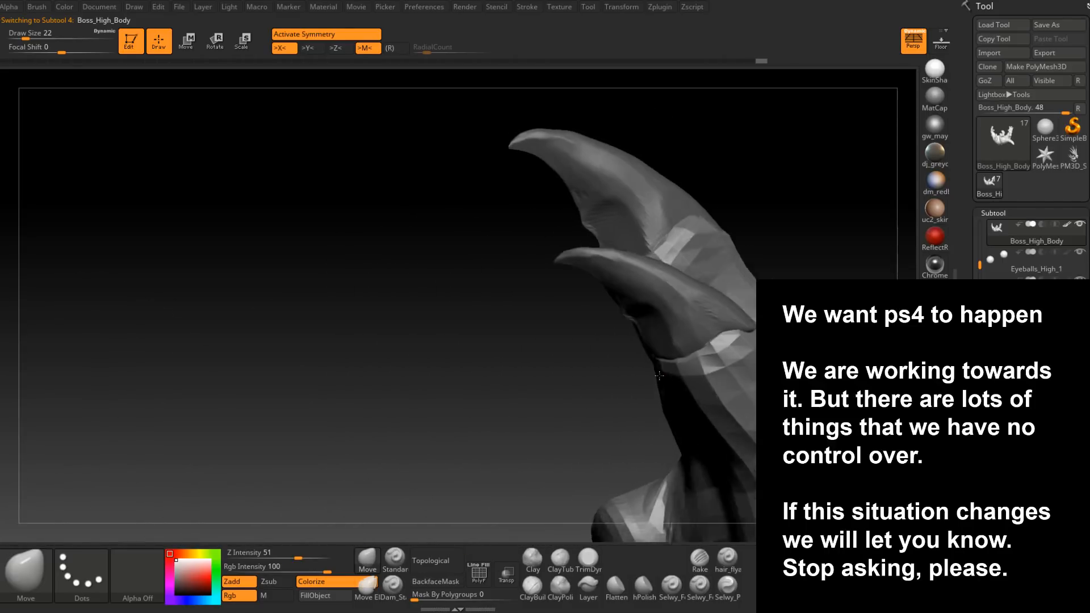
key("space")
left_click_drag(677, 361, 678, 361)
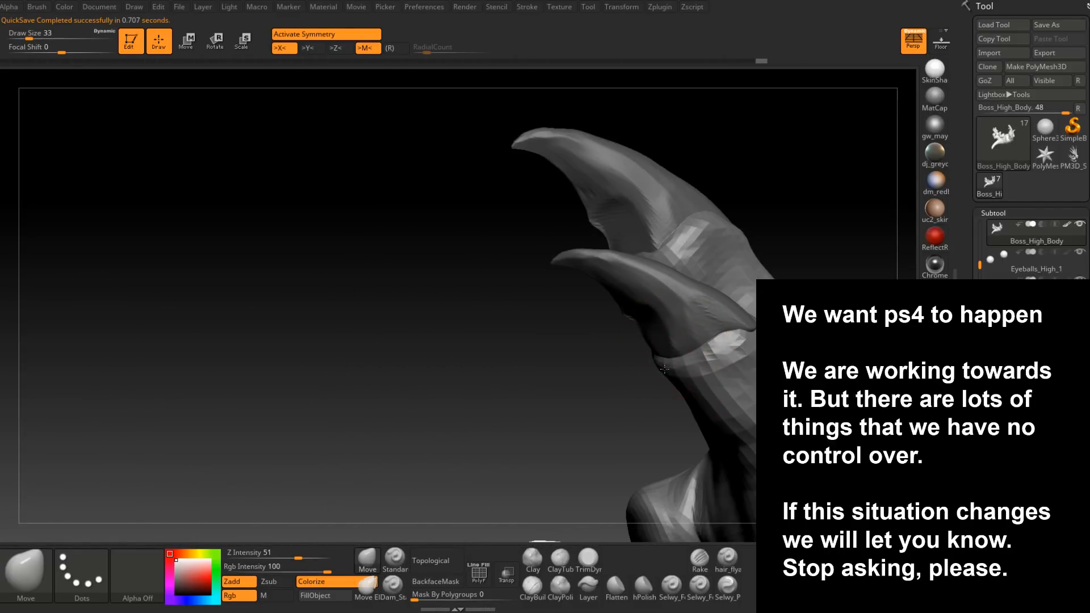
mouse_move(707, 360)
right_mouse_down()
mouse_move(725, 330)
mouse_move(668, 365)
right_mouse_up()
key("space")
left_click_drag(674, 329, 668, 330)
mouse_move(669, 329)
right_mouse_down()
mouse_move(641, 334)
mouse_move(662, 332)
mouse_move(713, 290)
mouse_move(682, 312)
mouse_move(697, 358)
right_mouse_up()
key("space")
left_click_drag(697, 328, 700, 328)
mouse_move(703, 322)
right_mouse_down()
mouse_move(656, 317)
mouse_move(704, 345)
mouse_move(737, 333)
right_mouse_up()
mouse_move(700, 366)
right_mouse_down()
mouse_move(733, 352)
mouse_move(737, 298)
mouse_move(741, 375)
right_mouse_up()
- Build up the skin around the second claw's base with ClayBuildup at Draw Sizes 12 and 20
left_click(534, 586)
key("space")
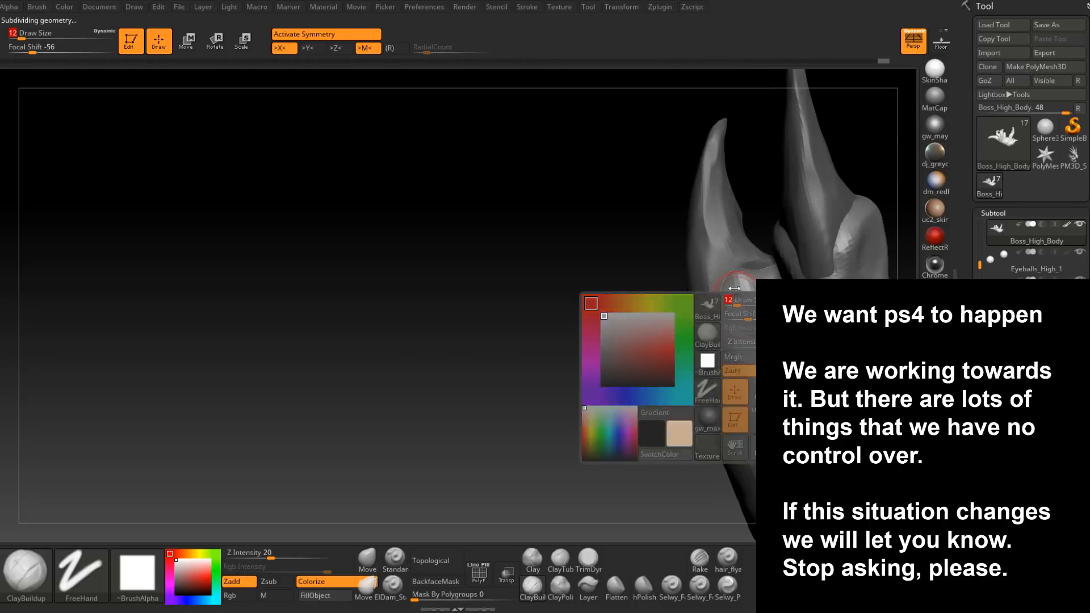
left_click_drag(795, 364, 786, 363)
right_click_drag(732, 330, 744, 305)
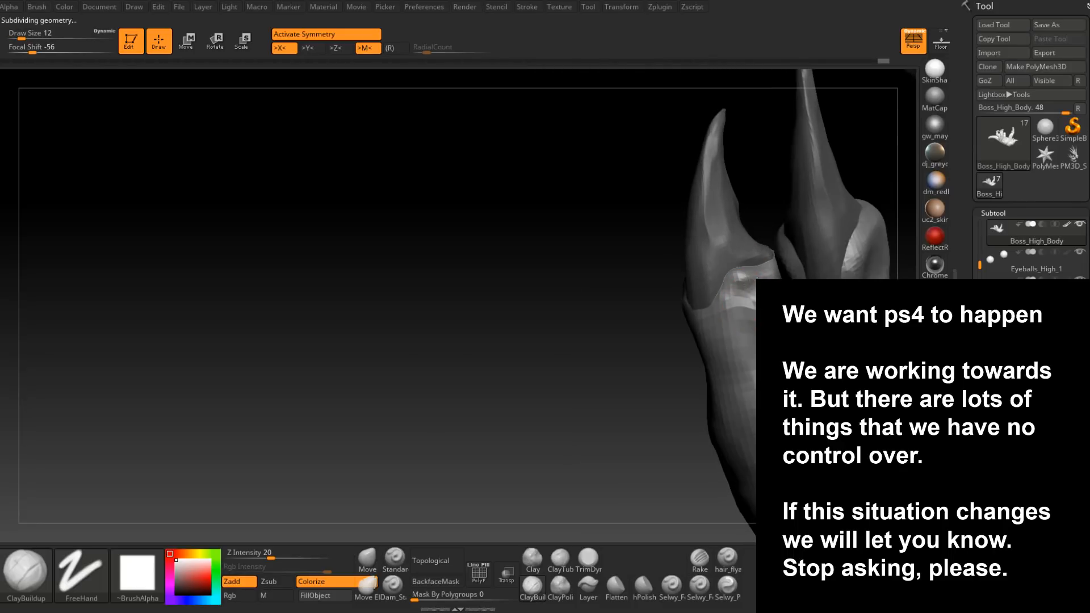
mouse_move(772, 335)
right_mouse_down()
mouse_move(753, 301)
mouse_move(742, 305)
mouse_move(767, 318)
right_mouse_up()
key("space")
key("space")
left_click_drag(786, 364, 796, 364)
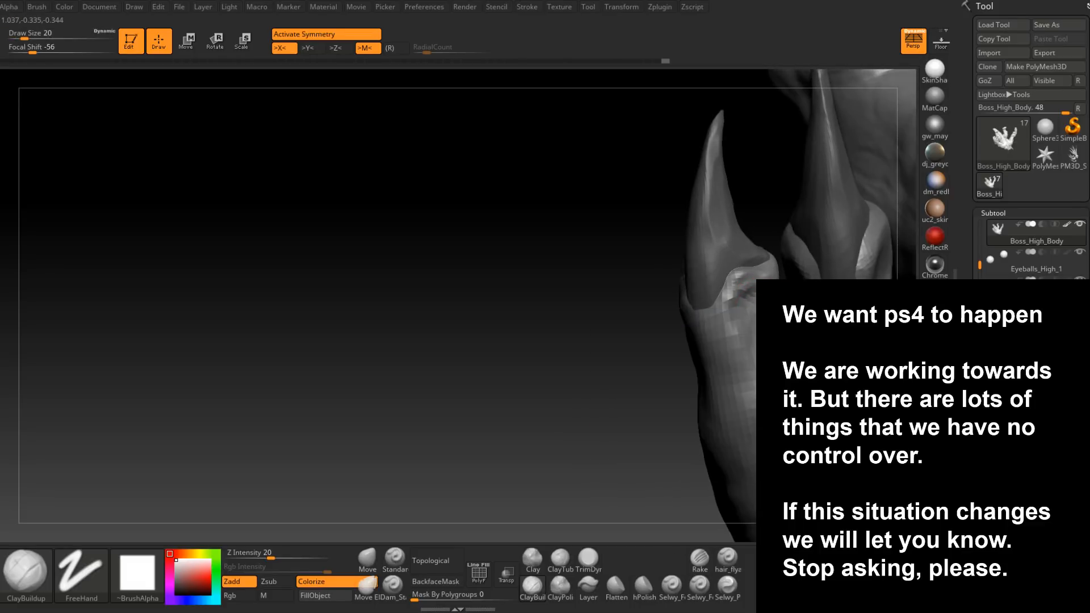
- Fill in and smooth the second fingertip beside the claw with ClayBuildup at Draw Size 14
right_click_drag(753, 359, 754, 344, "shift")
right_click_drag(748, 308, 704, 305)
key("space")
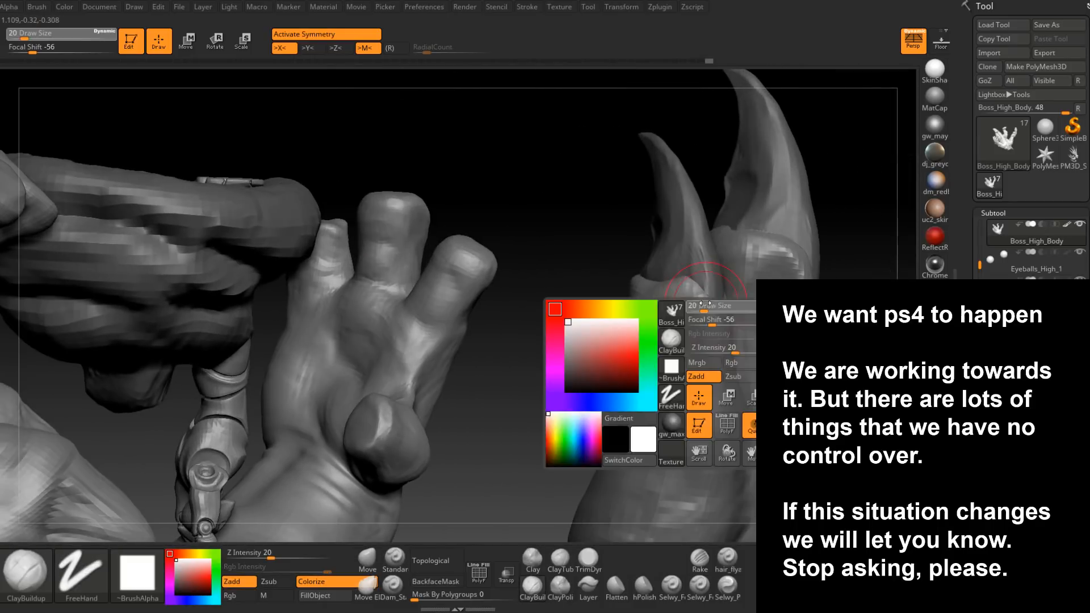
left_click_drag(705, 305, 676, 293)
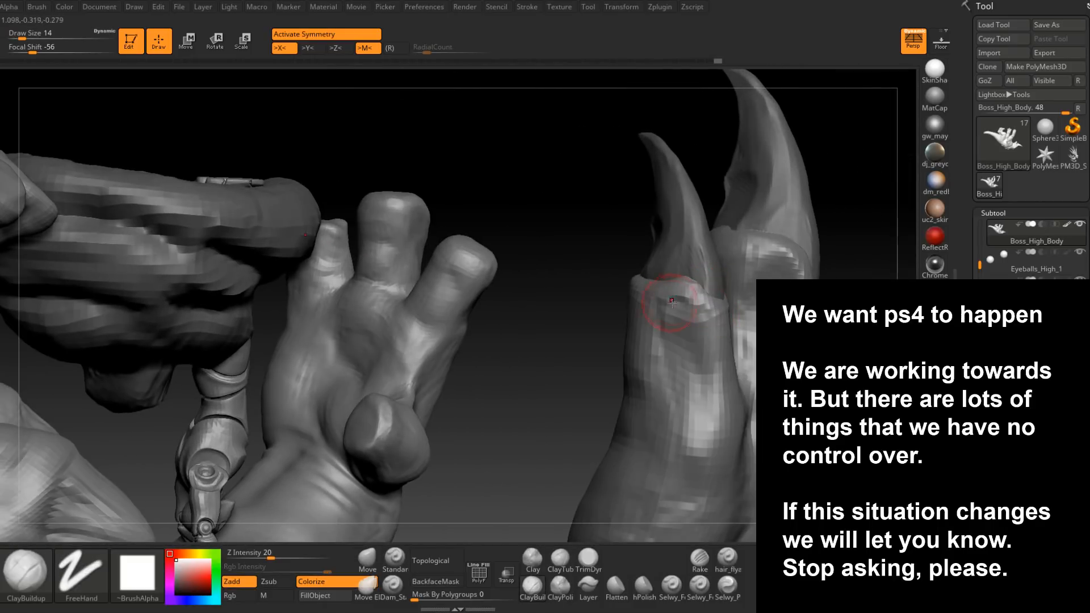
mouse_move(661, 363)
right_mouse_down()
mouse_move(687, 326)
mouse_move(707, 357)
mouse_move(738, 369)
right_mouse_up()
key("shift")
left_click_drag(746, 373, 740, 370, "shift")
- Refine the skin rim around the second claw's base with ClayBuildup at Draw Sizes 29 and 18
mouse_move(739, 370)
right_mouse_down()
mouse_move(713, 373)
mouse_move(711, 362)
mouse_move(732, 379)
mouse_move(728, 363)
mouse_move(699, 389)
right_mouse_up()
key("space")
left_click_drag(679, 365, 674, 354)
mouse_move(674, 355)
right_mouse_down()
mouse_move(676, 378)
mouse_move(609, 415)
right_mouse_up()
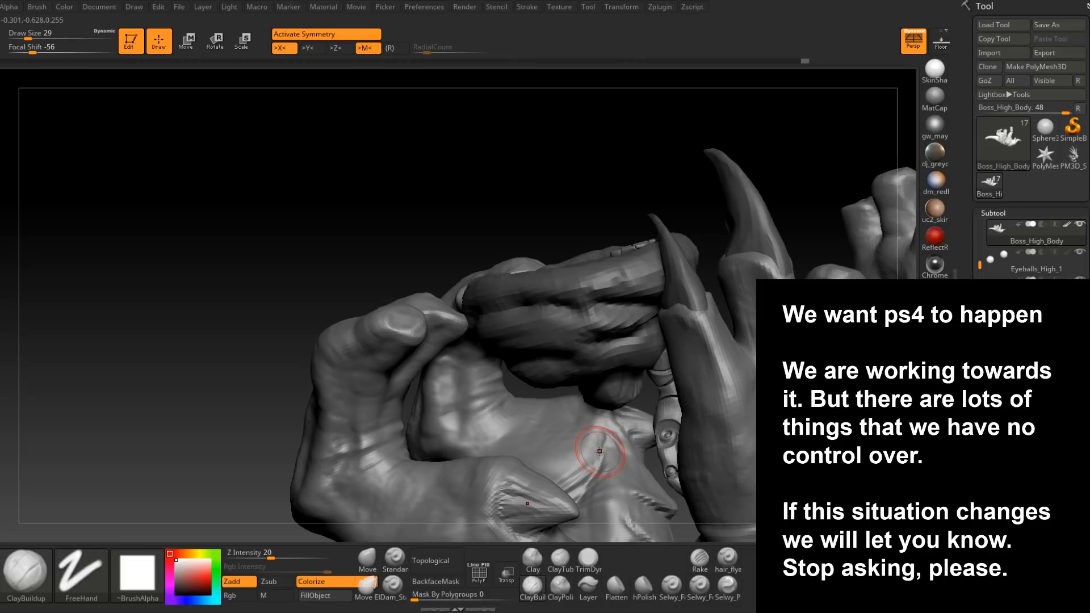
right_click_drag(728, 303, 706, 329)
key("space")
left_click_drag(687, 327, 687, 327)
right_click_drag(688, 327, 687, 325)
left_click_drag(703, 284, 710, 309)
right_click_drag(691, 315, 680, 318)
left_click_drag(660, 307, 633, 322)
right_click_drag(653, 323, 677, 327)
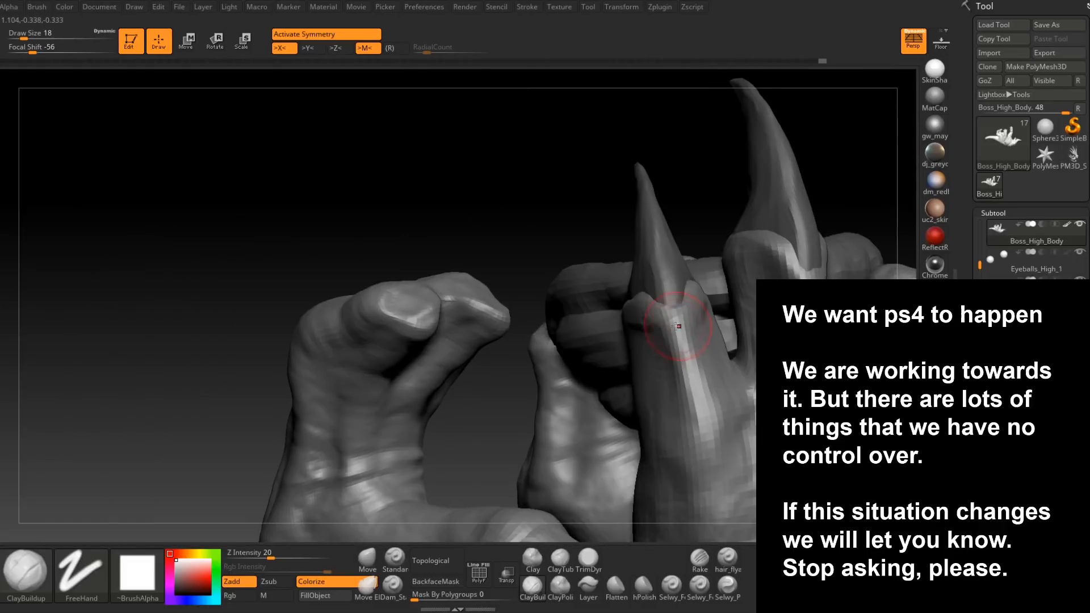
- Add volume to the finger below the second claw with ClayBuildup at Draw Size 23
right_click_drag(688, 384, 674, 363)
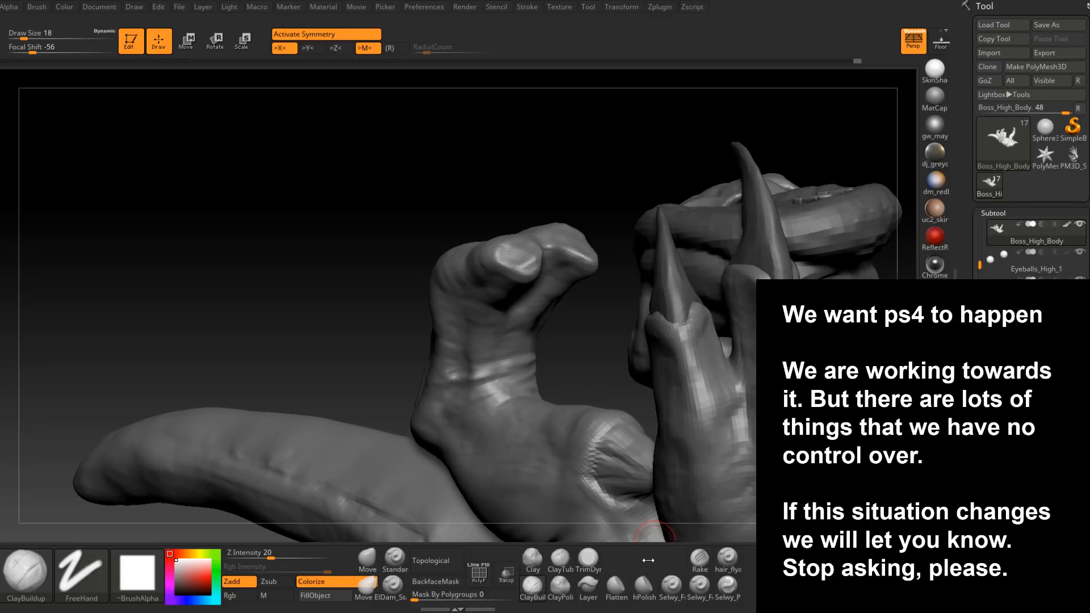
mouse_move(687, 398)
right_mouse_down()
mouse_move(613, 397)
mouse_move(738, 369)
mouse_move(703, 369)
mouse_move(715, 358)
right_mouse_up()
key("bracketright")
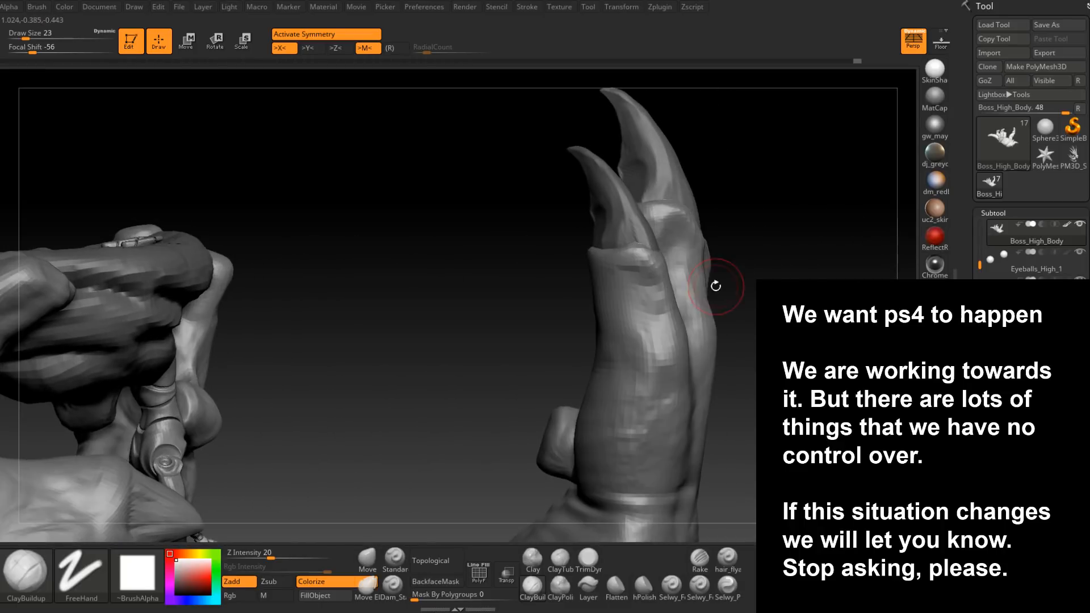
mouse_move(715, 288)
left_mouse_down()
mouse_move(681, 301)
mouse_move(701, 316)
left_mouse_up()
- Reshape the second clawed finger's overall silhouette with the Move brush at Draw Sizes 59, 39 and 33
left_click(379, 559)
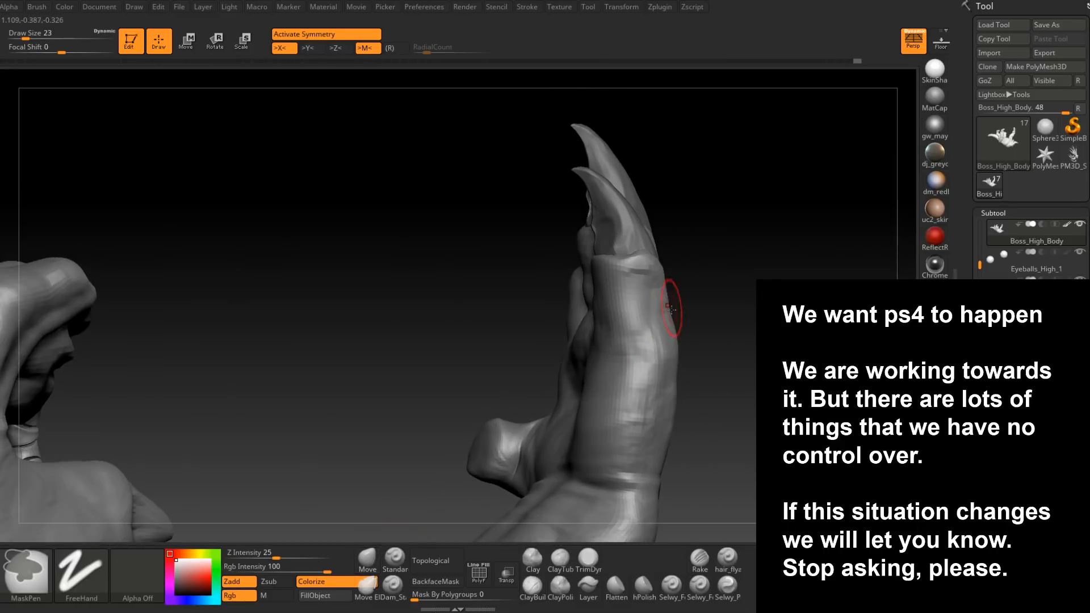
key("space")
left_click_drag(670, 316, 680, 316)
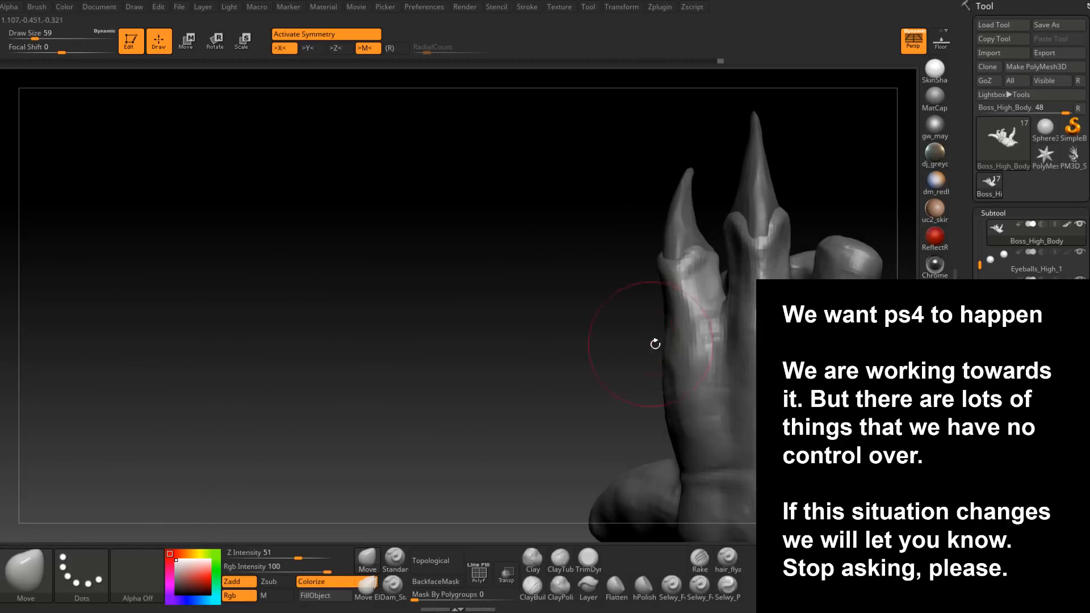
key("space")
left_click_drag(692, 319, 679, 319)
left_click_drag(574, 364, 619, 375)
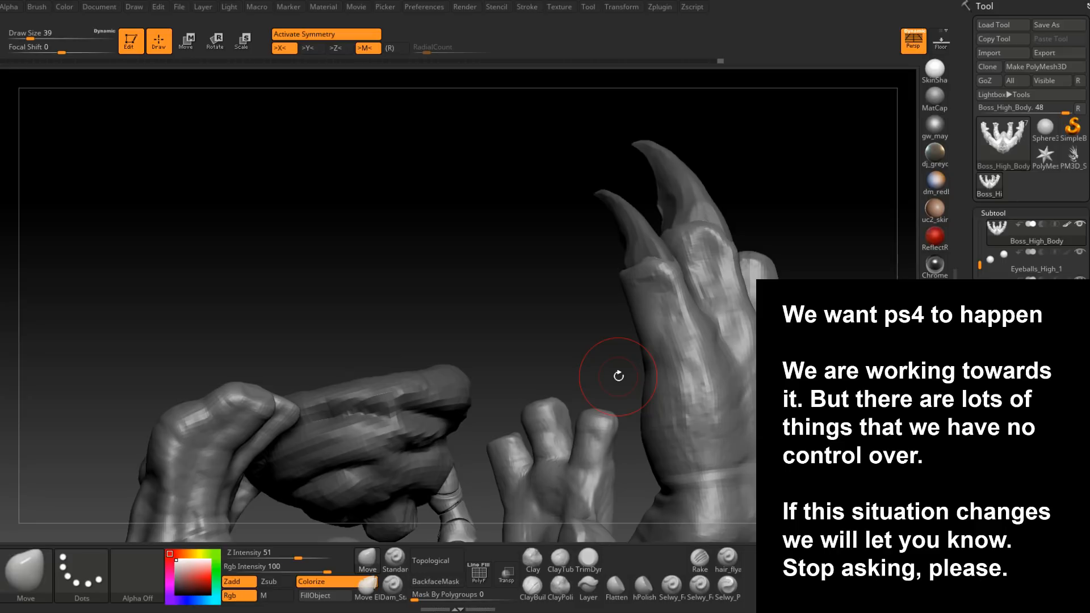
mouse_move(619, 376)
left_mouse_down()
mouse_move(657, 273)
mouse_move(694, 292)
mouse_move(676, 325)
left_mouse_up()
key("space")
mouse_move(678, 327)
right_mouse_down()
mouse_move(561, 288)
mouse_move(593, 290)
mouse_move(594, 307)
mouse_move(568, 278)
mouse_move(582, 267)
mouse_move(578, 430)
mouse_move(555, 281)
mouse_move(530, 367)
mouse_move(557, 373)
right_mouse_up()
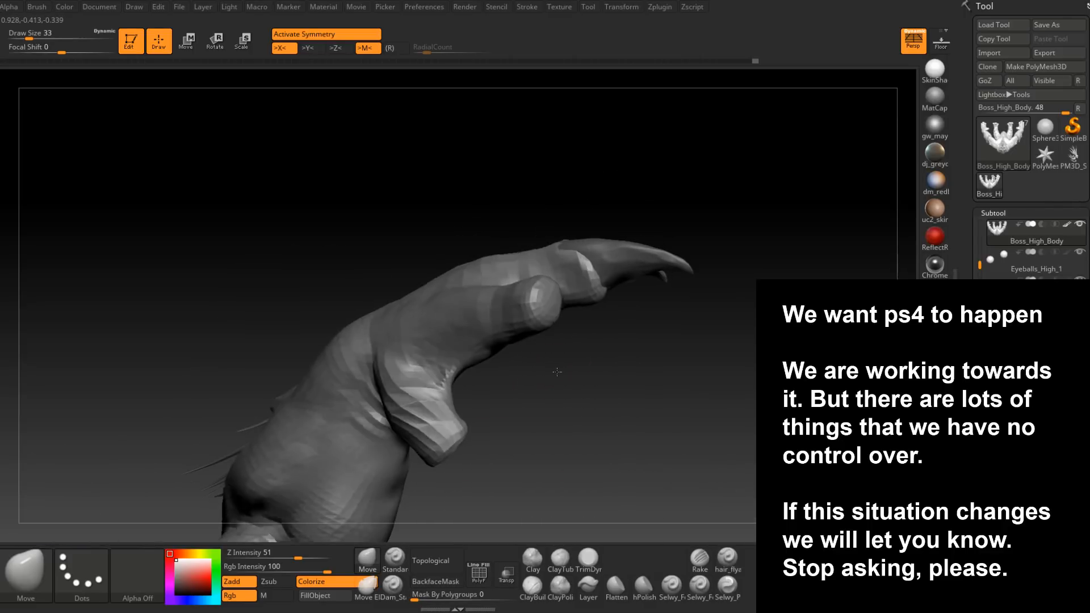
- Shape the blunt tip of the clawless third finger with the Move brush at Draw Size 33
key("shift+d")
key("shift+d")
right_click_drag(540, 260, 539, 360)
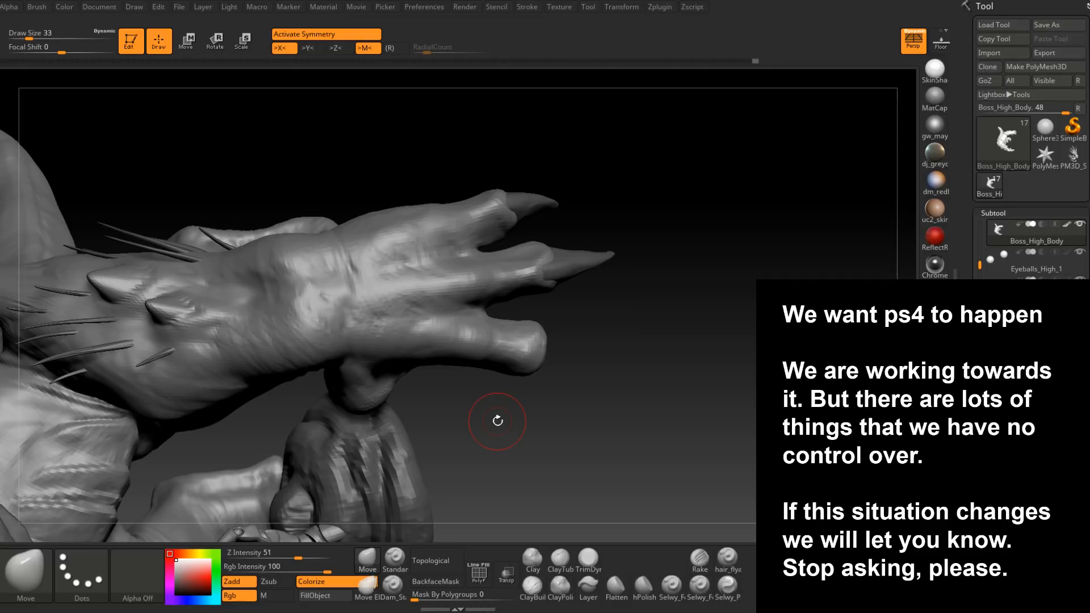
left_click_drag(598, 345, 570, 323)
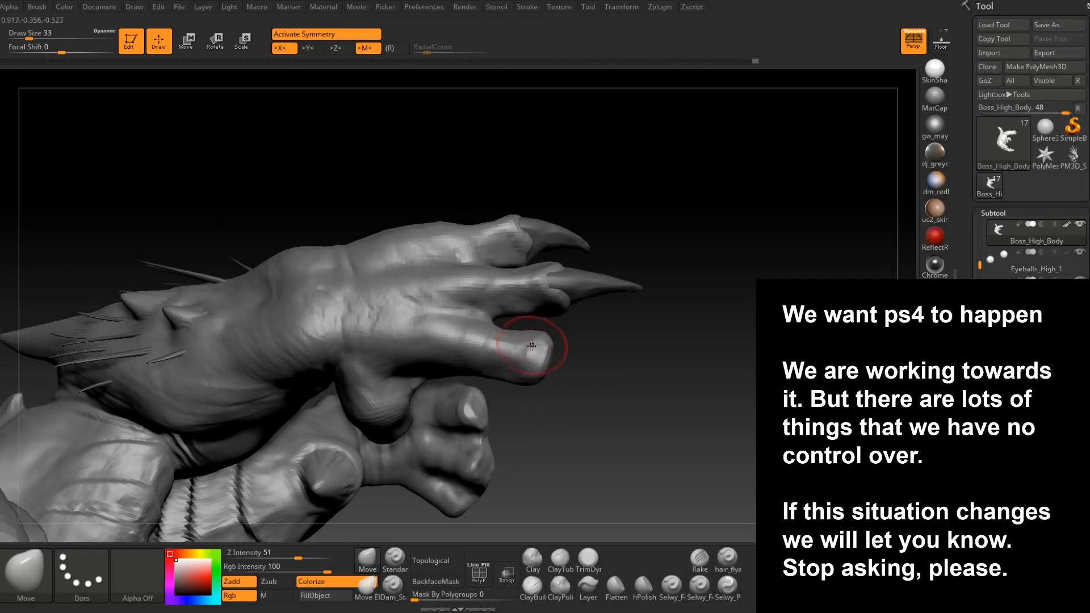
left_click_drag(562, 364, 541, 380)
- Select the PM3D_Sphere3D1_5 claw subtool and duplicate it for the third finger
left_click(612, 278, "alt")
left_click_drag(612, 278, 571, 317)
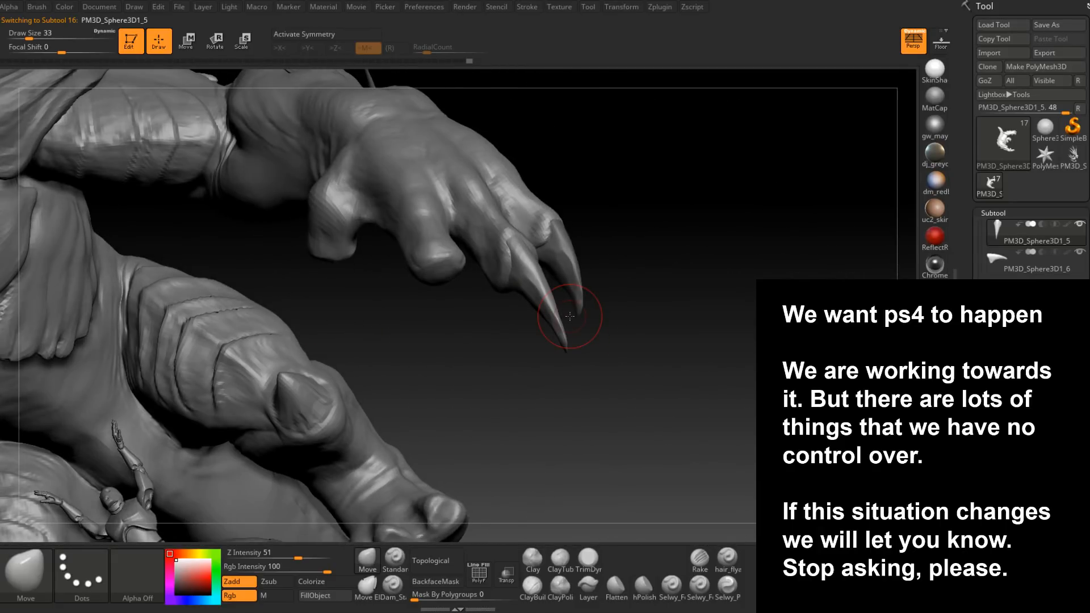
mouse_move(570, 316)
left_mouse_down()
mouse_move(531, 335)
mouse_move(520, 326)
mouse_move(533, 305)
left_mouse_up()
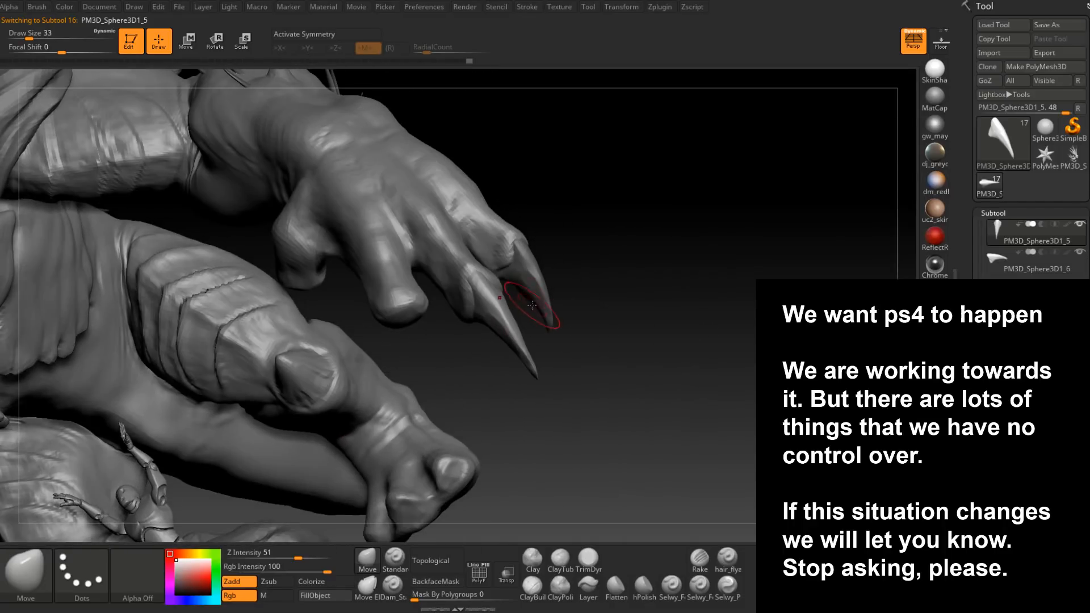
left_click(428, 421, "alt")
left_click_drag(531, 315, 506, 352)
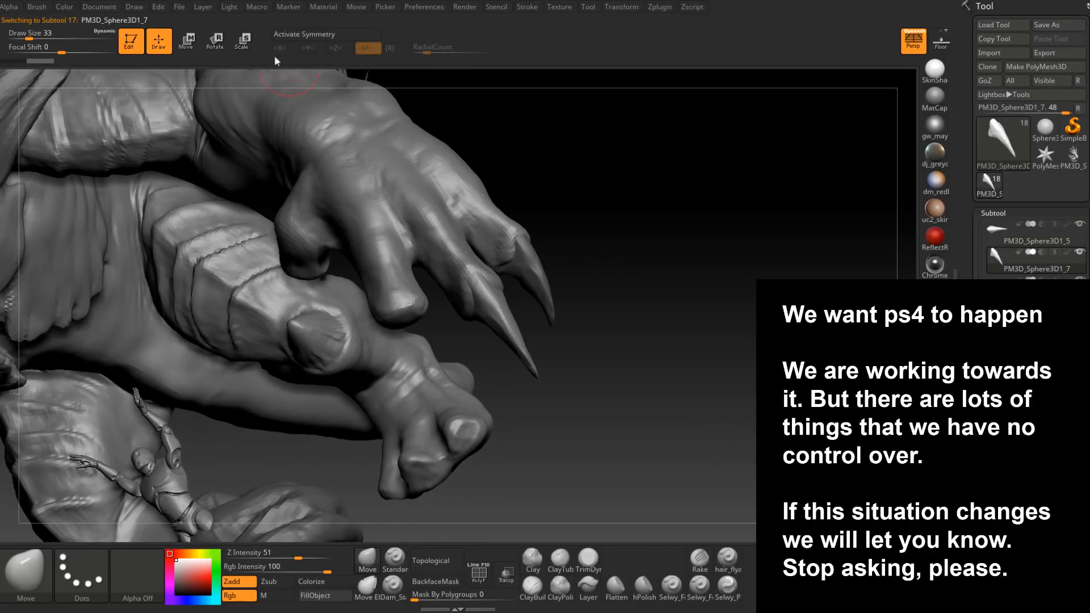
- Move, rotate and scale the duplicated claw with the gizmo so that it sits on the third finger's tip
key("e")
left_click_drag(558, 326, 505, 250)
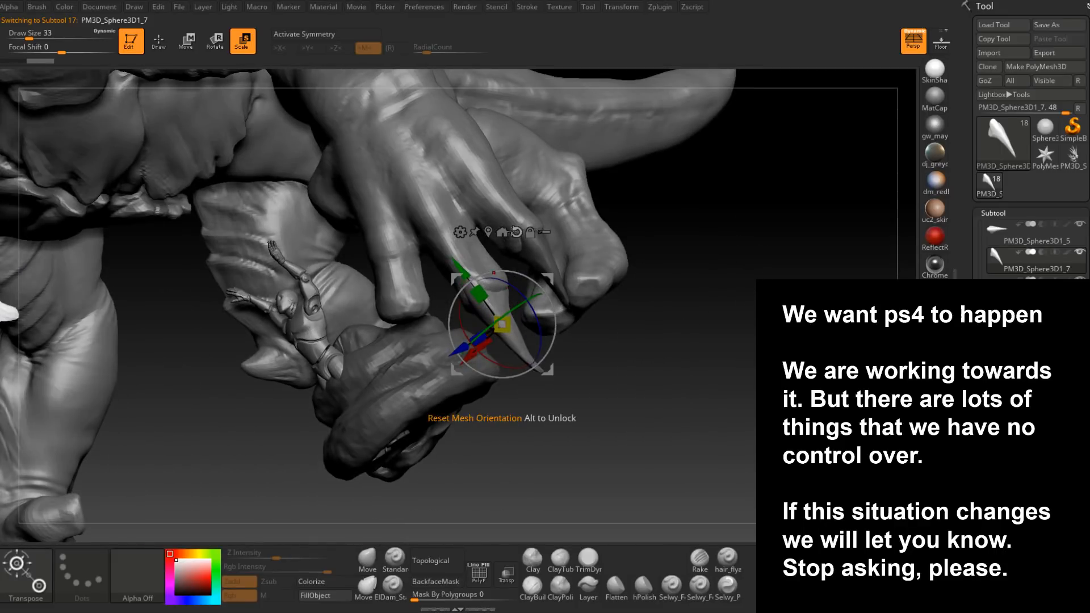
left_click_drag(568, 290, 589, 251)
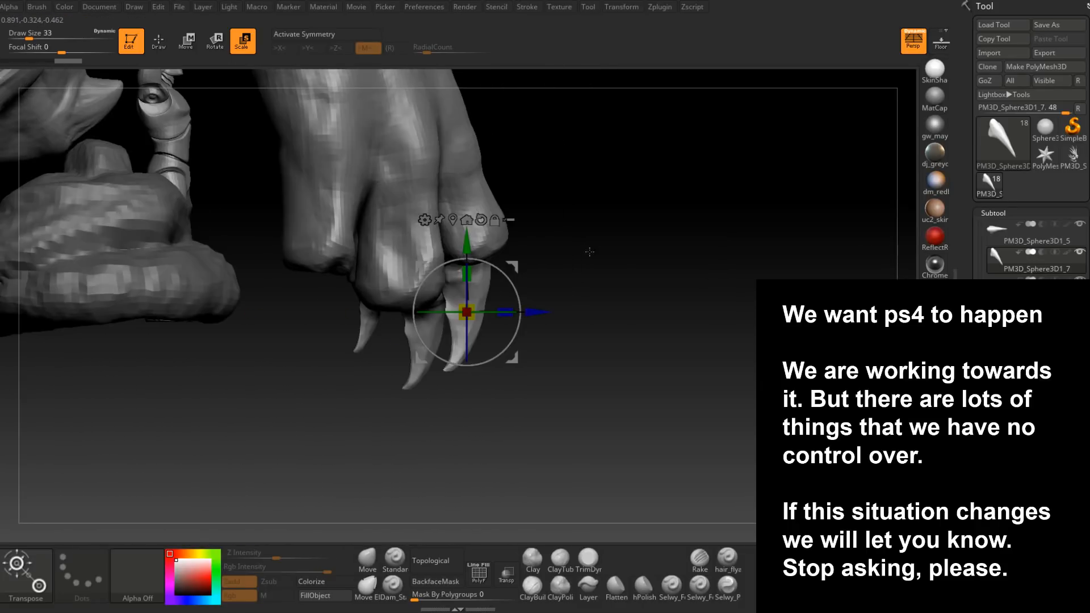
mouse_move(515, 267)
left_mouse_down()
mouse_move(531, 271)
mouse_move(507, 355)
mouse_move(505, 329)
mouse_move(545, 257)
mouse_move(586, 283)
mouse_move(633, 237)
mouse_move(534, 267)
left_mouse_up()
left_click_drag(504, 309, 502, 308)
left_click_drag(670, 284, 570, 265)
left_click_drag(563, 307, 563, 307)
left_click_drag(438, 335, 533, 355)
left_click_drag(558, 261, 551, 257)
left_click_drag(528, 305, 524, 305)
mouse_move(409, 267)
left_mouse_down()
mouse_move(634, 214)
mouse_move(653, 233)
mouse_move(642, 299)
mouse_move(545, 286)
mouse_move(500, 307)
left_mouse_up()
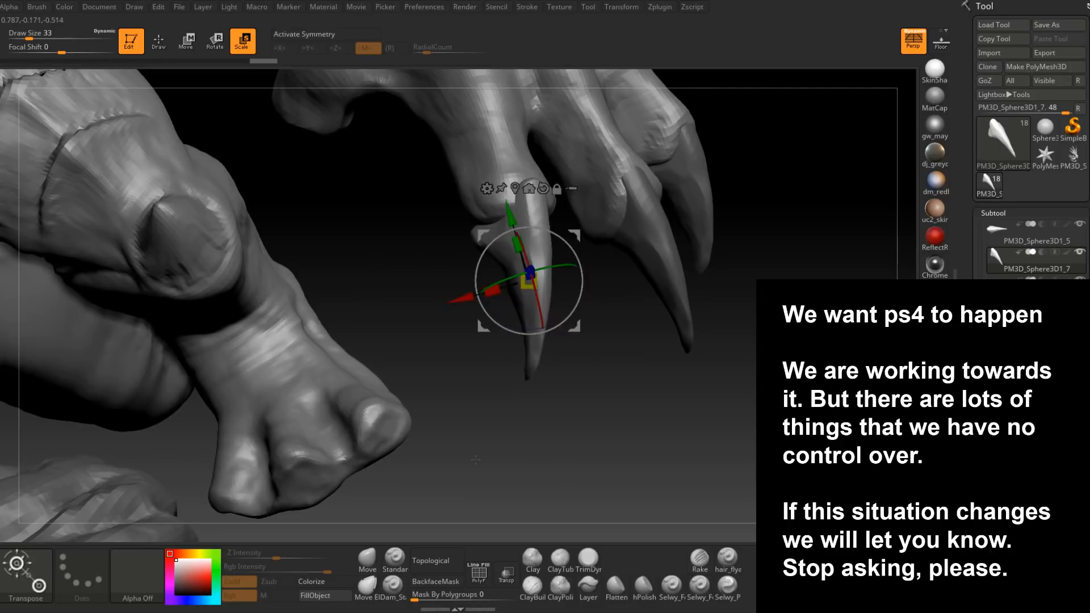
- Adjust the third claw's shape with the Move brush so that its base fits the fingertip
left_click(367, 559)
mouse_move(487, 245)
right_mouse_down("ctrl")
mouse_move(494, 276)
mouse_move(547, 185)
mouse_move(577, 175)
mouse_move(569, 187)
right_mouse_up("ctrl")
left_click_drag(472, 236, 463, 244)
mouse_move(463, 244)
right_mouse_down()
mouse_move(472, 227)
mouse_move(420, 288)
right_mouse_up()
left_click_drag(420, 289, 489, 277)
right_click_drag(490, 277, 502, 277)
left_click_drag(502, 277, 511, 258)
key("space")
left_click(499, 269)
- On the Boss_High_Body subtool, pull the third fingertip around the new claw's base with the Move brush at Draw Size 23
mouse_move(511, 257)
right_mouse_down()
mouse_move(650, 292)
mouse_move(606, 330)
mouse_move(588, 307)
mouse_move(629, 311)
mouse_move(555, 305)
mouse_move(594, 310)
right_mouse_up()
left_click(628, 312, "alt")
key("space")
left_click_drag(594, 309, 587, 310)
right_click_drag(597, 298, 609, 291)
left_click_drag(609, 292, 608, 288)
mouse_move(608, 288)
right_mouse_down()
mouse_move(635, 304)
mouse_move(627, 317)
right_mouse_up()
key("space")
left_click_drag(624, 318, 630, 318)
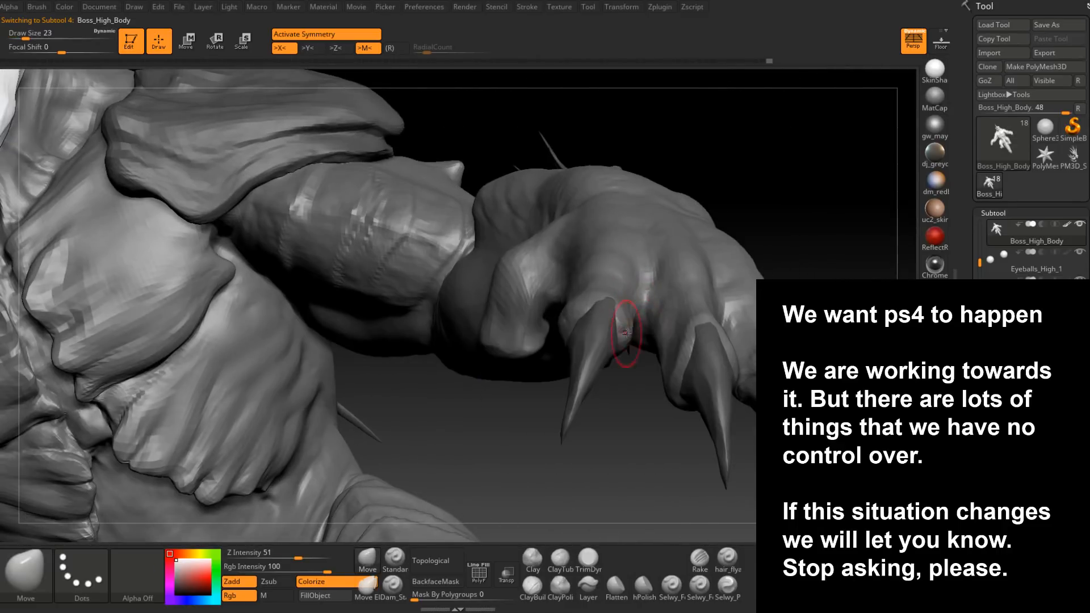
- Continue shaping the third finger around its claw with the Move brush at Draw Size 27
right_click_drag(577, 319, 574, 317)
key("space")
left_click_drag(568, 316, 571, 316)
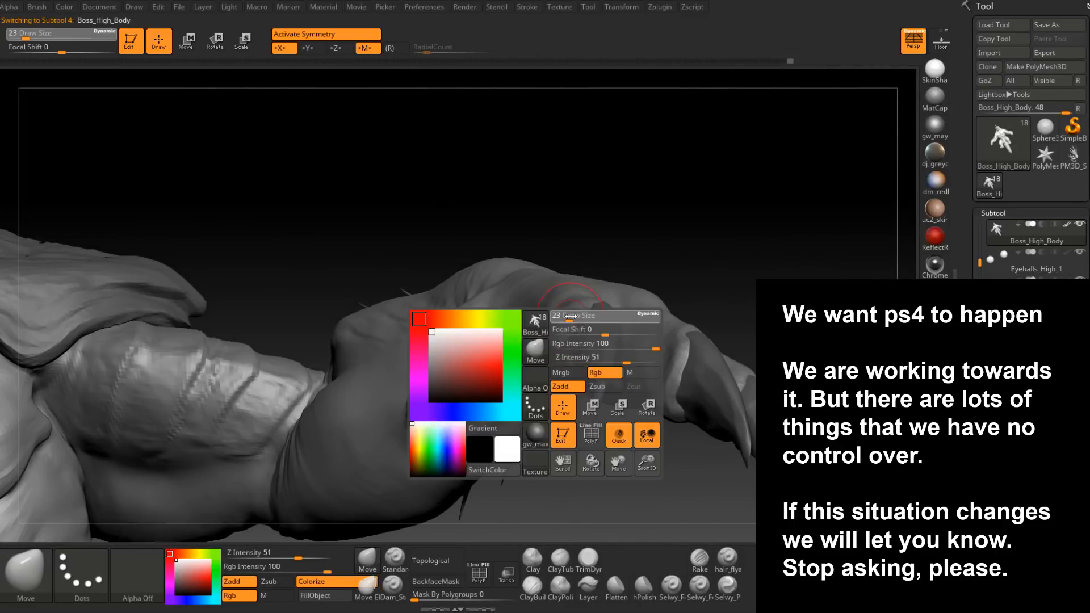
mouse_move(571, 318)
right_mouse_down()
mouse_move(574, 307)
mouse_move(600, 368)
mouse_move(561, 353)
mouse_move(584, 391)
mouse_move(587, 369)
mouse_move(555, 340)
mouse_move(578, 379)
mouse_move(545, 487)
right_mouse_up()
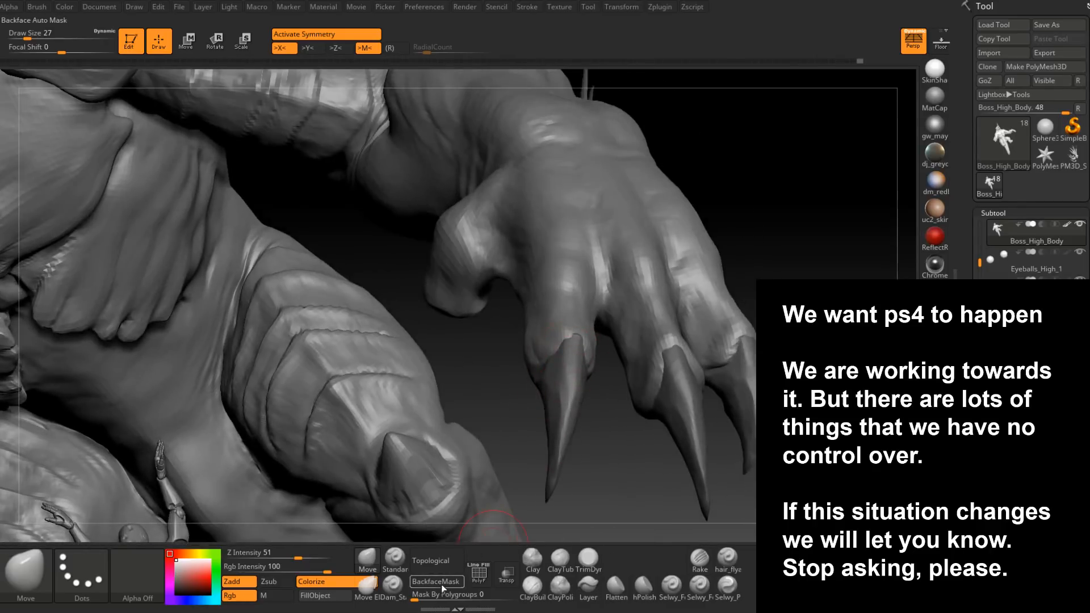
- Build up the skin around the third claw's base with ClayBuildup at Draw Size 16
left_click(540, 598)
mouse_move(571, 341)
right_mouse_down()
mouse_move(568, 352)
mouse_move(555, 342)
mouse_move(573, 339)
mouse_move(567, 326)
right_mouse_up()
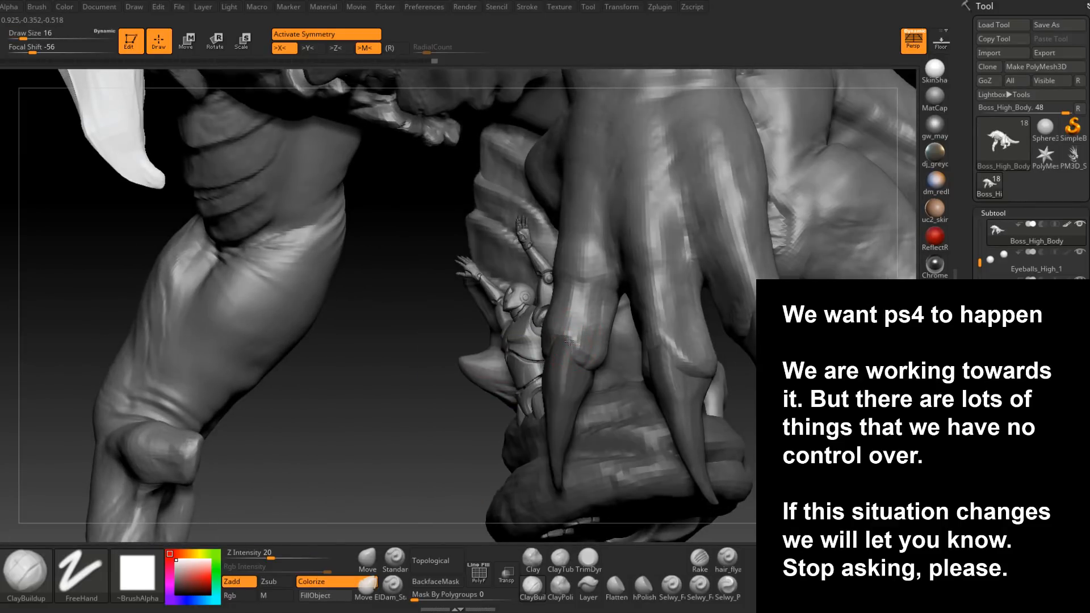
right_click_drag(565, 353, 510, 382)
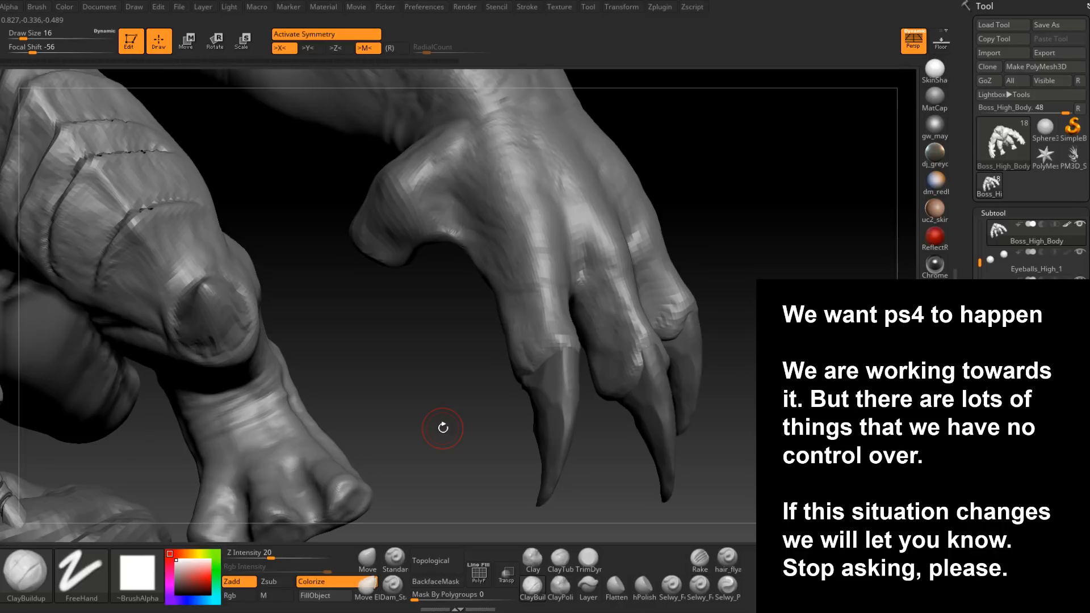
- Save the tool as JungleBoss.ZTL in the Boss folder, replacing the existing file
left_click(1044, 25)
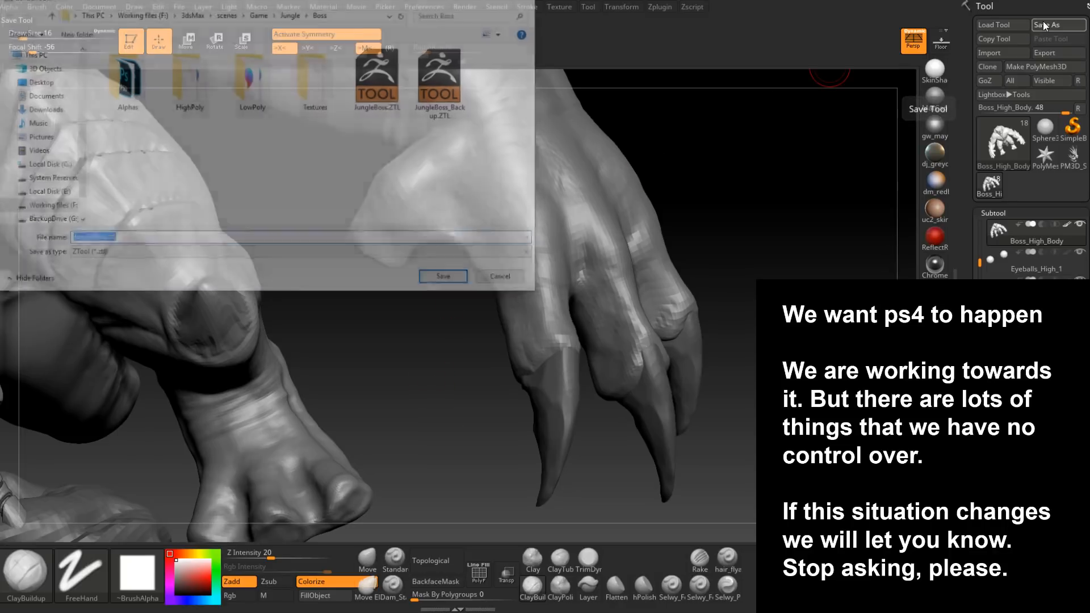
left_click(379, 79)
left_click(454, 280)
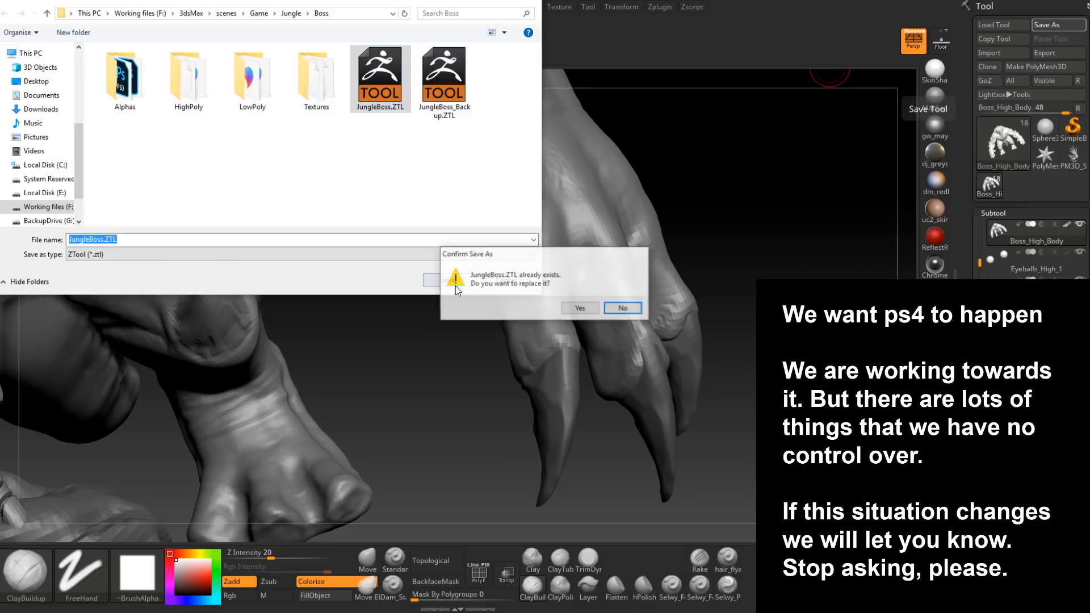
left_click(579, 308)
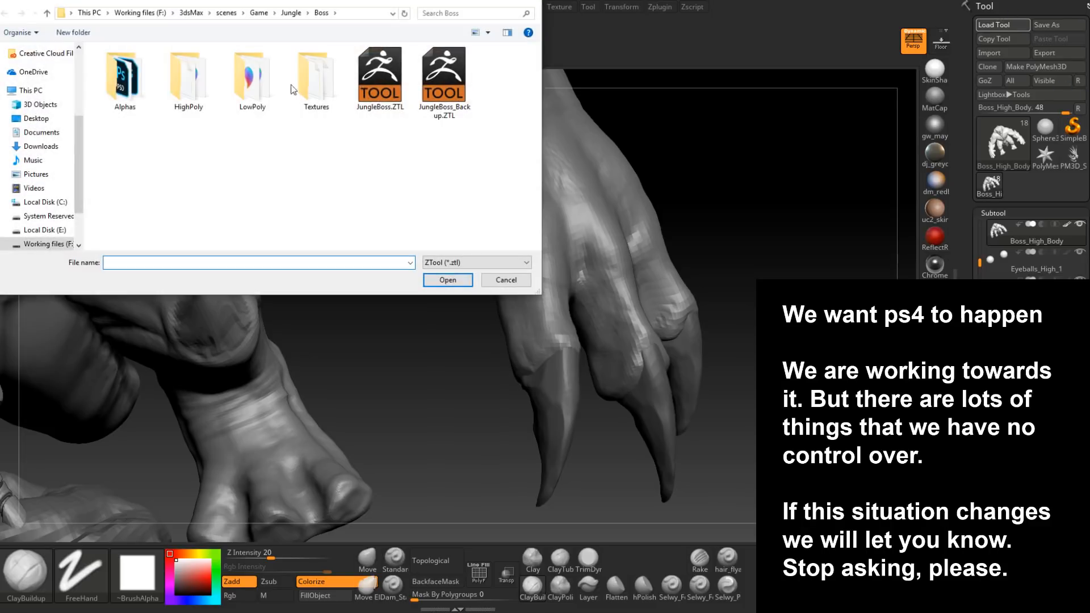
- Load the Magnus character tool from the Game folder's Magnus subfolder and frame the figure's upper body from the front
left_click(292, 13)
left_click(259, 13)
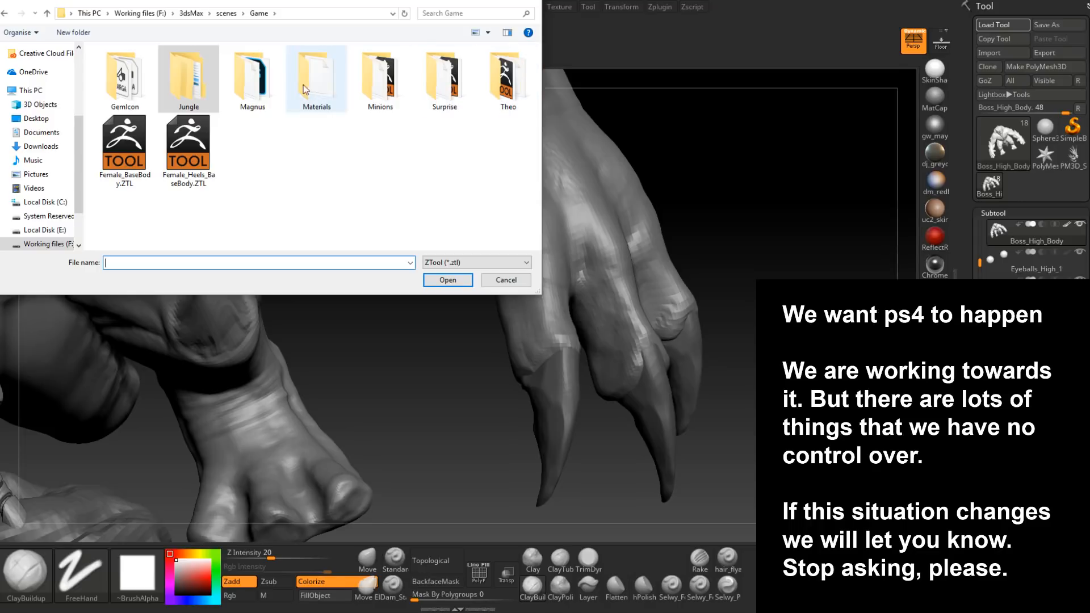
double_click(252, 79)
double_click(379, 79)
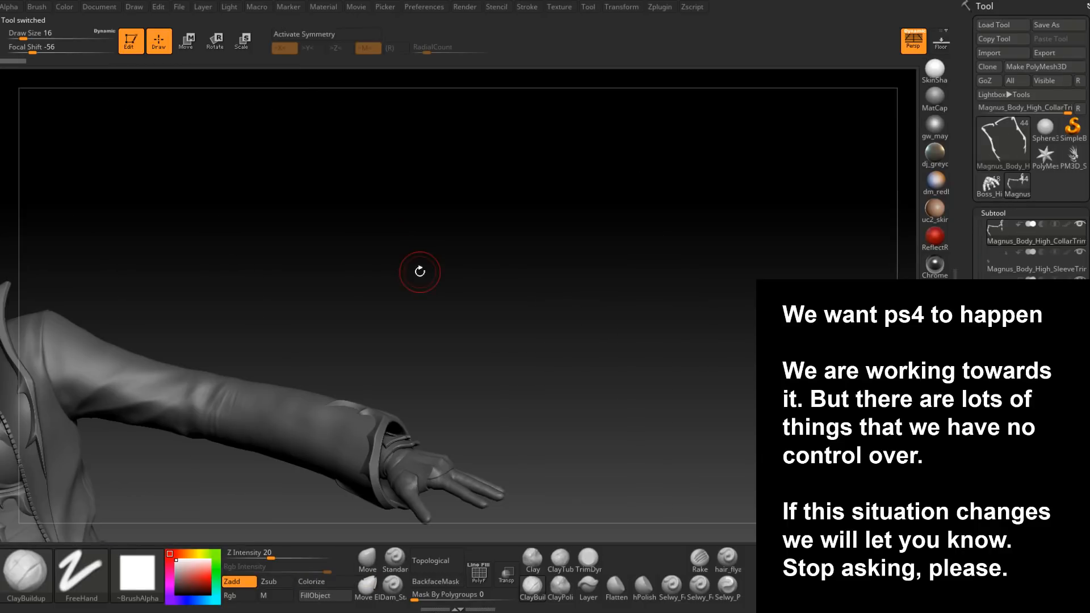
left_click_drag(420, 271, 448, 275)
left_click_drag(399, 312, 604, 173, "alt")
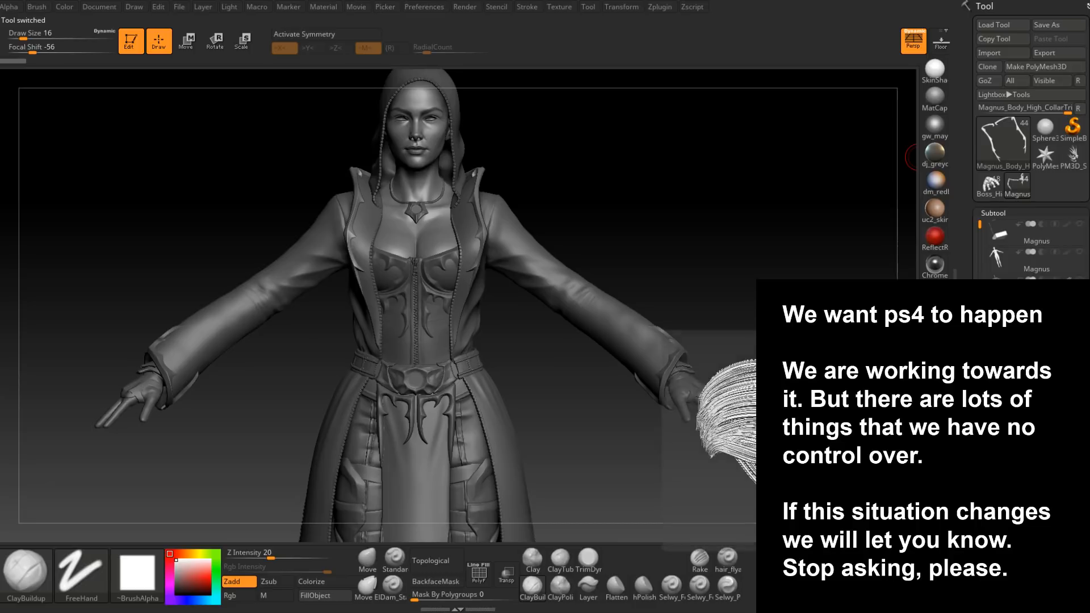
left_click_drag(762, 242, 780, 286, "alt")
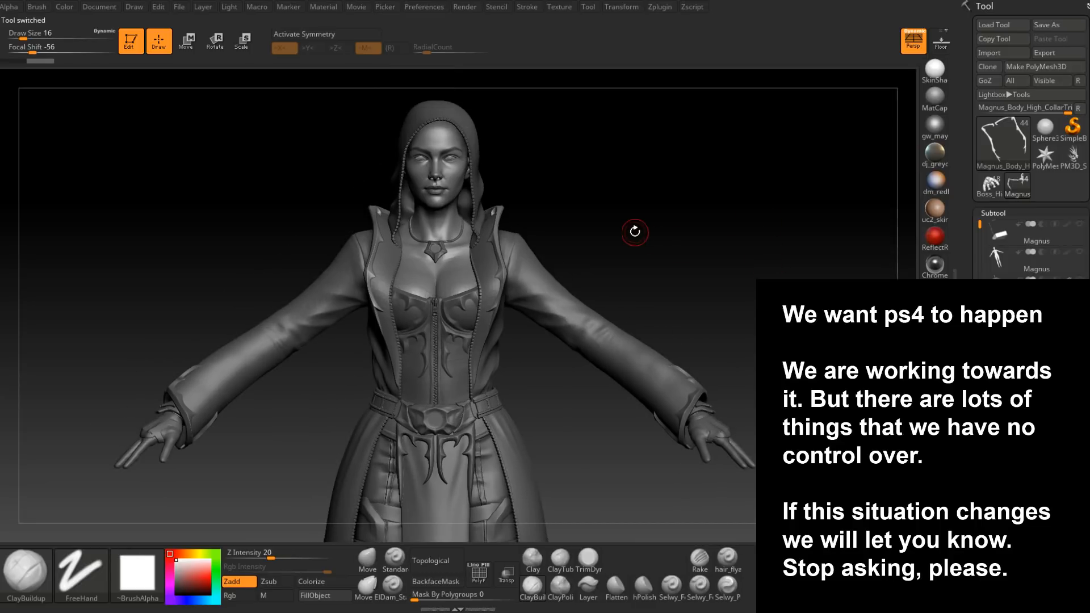
- Switch to the Boss creature tool and back to the Magnus tool to compare the two full figures
mouse_move(637, 230)
right_mouse_down("ctrl")
mouse_move(686, 308)
mouse_move(650, 351)
mouse_move(611, 360)
mouse_move(610, 392)
right_mouse_up("ctrl")
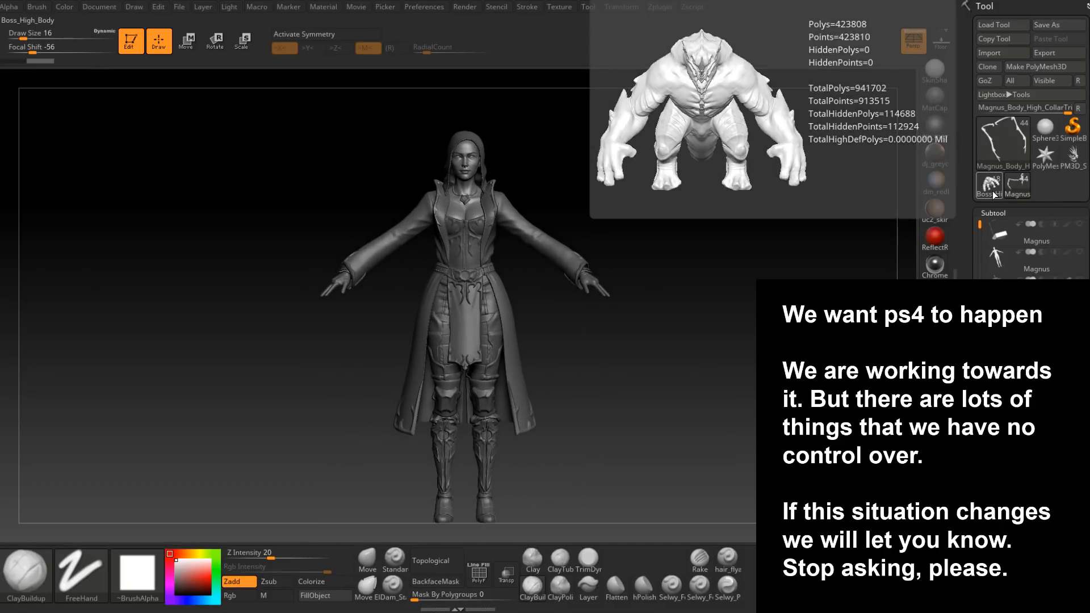
left_click(994, 195)
right_click_drag(690, 250, 697, 439, "alt")
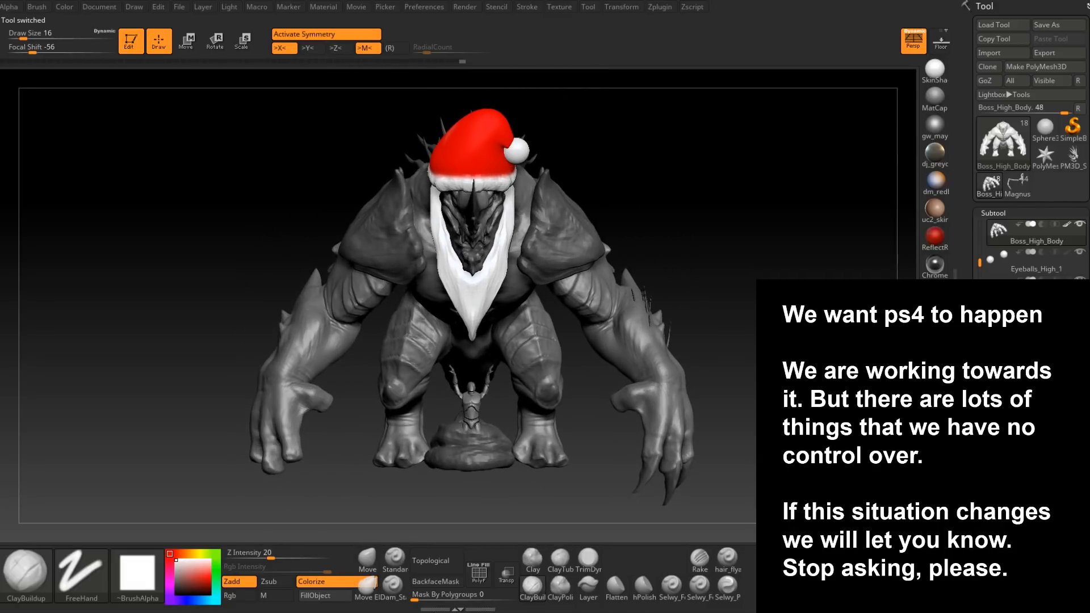
left_click(1018, 191)
right_click_drag(707, 369, 779, 240, "alt")
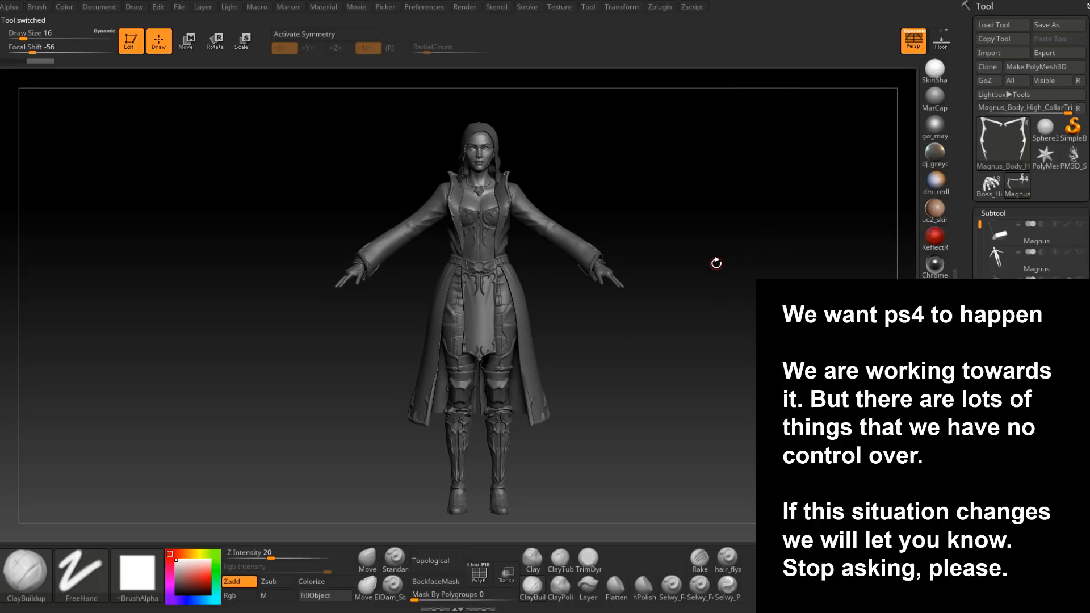
- Examine the back of the Magnus figure's coat and the segmented belt around the waist
right_click_drag(679, 327, 591, 369)
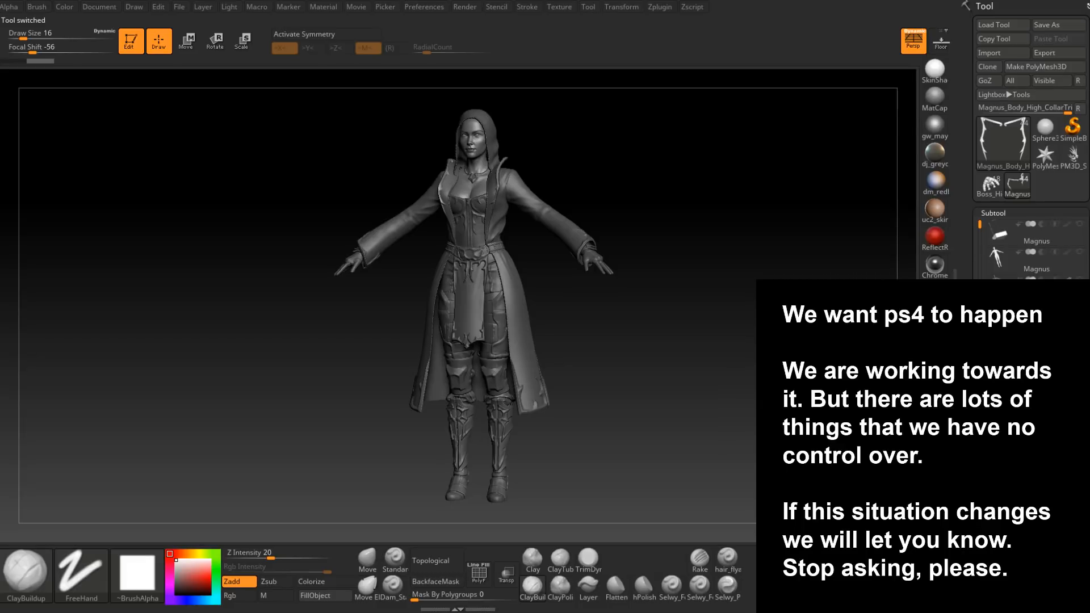
left_click_drag(620, 327, 689, 296)
mouse_move(631, 465)
left_mouse_down("alt")
mouse_move(653, 318)
mouse_move(724, 368)
mouse_move(628, 374)
left_mouse_up("alt")
right_click_drag(627, 373, 656, 347, "ctrl")
left_click_drag(707, 452, 729, 447)
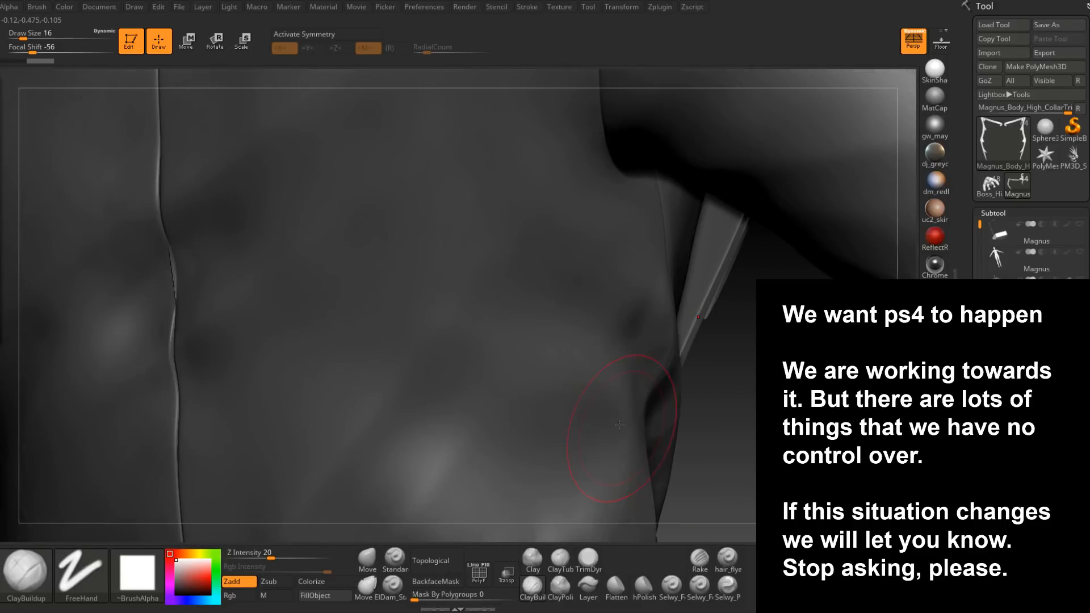
right_click_drag(655, 499, 720, 347, "ctrl")
left_click_drag(607, 437, 454, 320)
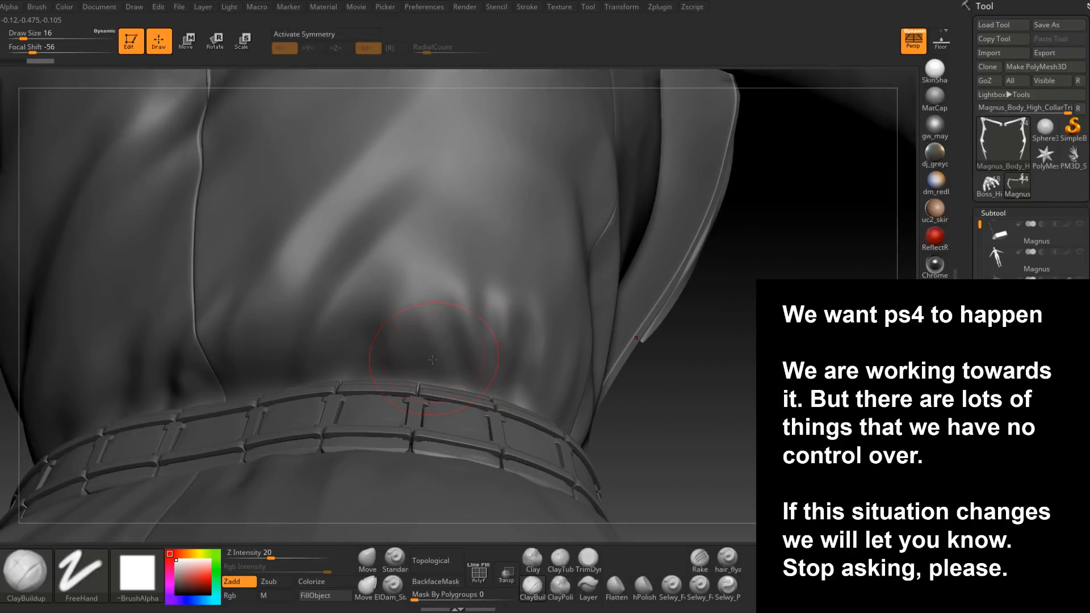
mouse_move(679, 389)
left_mouse_down()
mouse_move(689, 448)
mouse_move(602, 409)
left_mouse_up()
right_click_drag(602, 409, 581, 360, "ctrl")
mouse_move(581, 361)
left_mouse_down("alt")
mouse_move(677, 312)
mouse_move(478, 332)
left_mouse_up("alt")
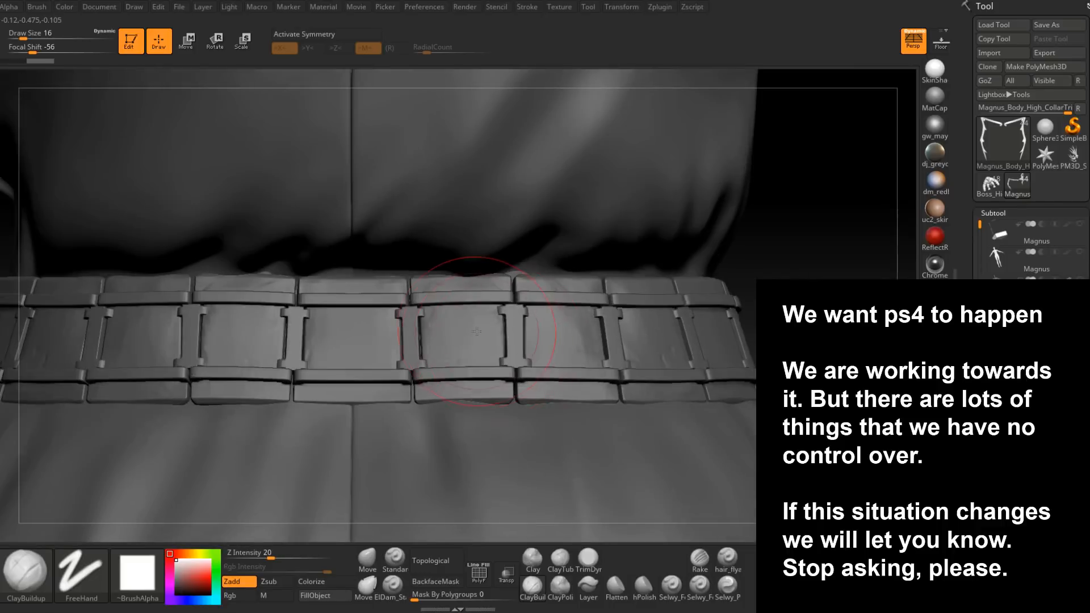
- Make the Magnus_Body_High_Belt subtool active, turn on X symmetry and inspect the belt's rear segments up close
left_click_drag(903, 278, 625, 333)
left_click(616, 248, "alt")
key("x")
left_click_drag(787, 247, 522, 261)
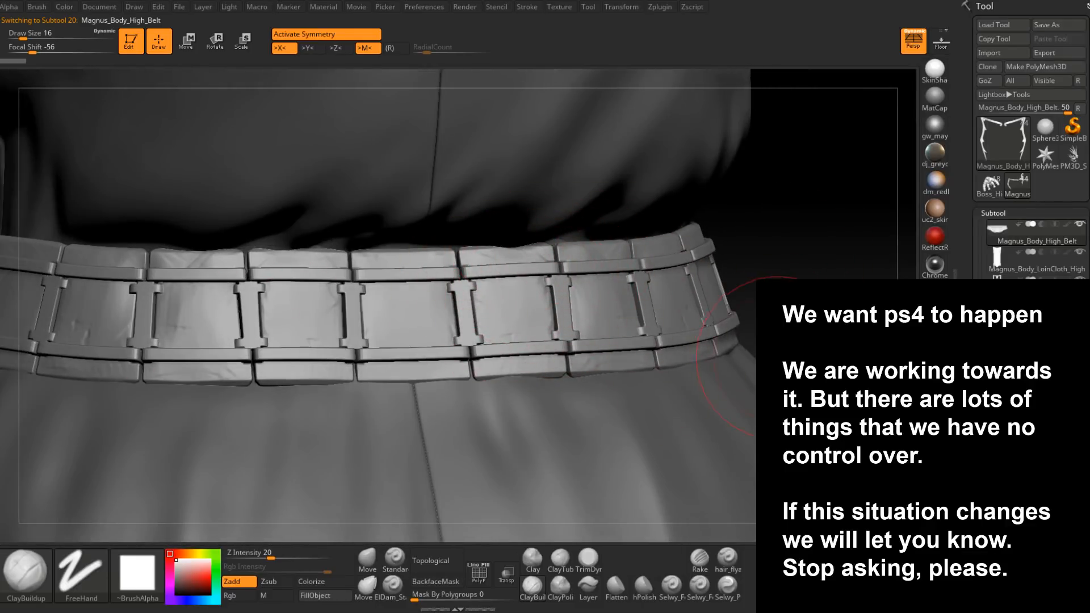
left_click_drag(778, 358, 755, 372)
right_click_drag(755, 372, 691, 321, "ctrl")
left_click_drag(691, 321, 647, 341)
right_click_drag(516, 365, 515, 339, "ctrl")
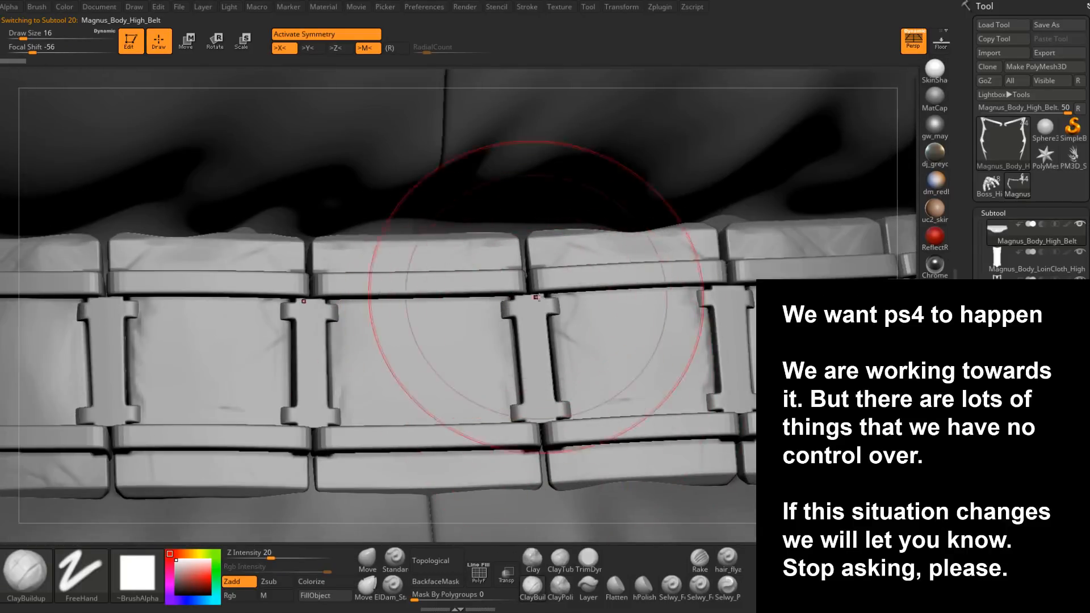
- Examine the high-poly figure's front from the loincloth and thigh straps down to the knee guards and greaves
right_click_drag(680, 382, 358, 219, "ctrl")
left_click_drag(358, 357, 659, 188)
left_click_drag(699, 297, 712, 213)
left_click_drag(716, 273, 505, 218)
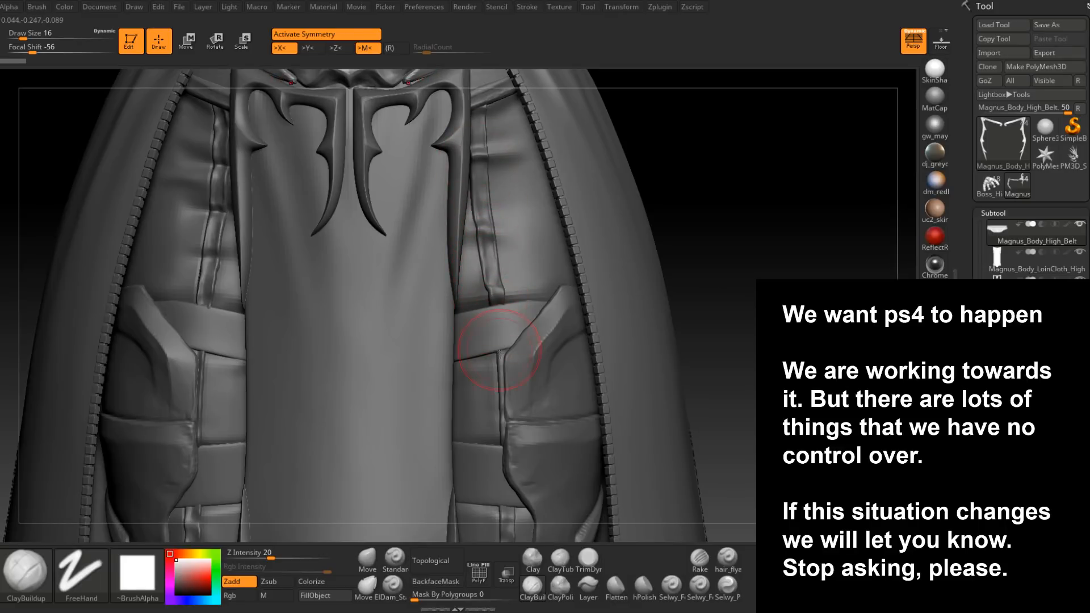
left_click_drag(738, 329, 652, 74, "alt")
left_click_drag(730, 261, 648, 265)
left_click_drag(679, 200, 676, 312)
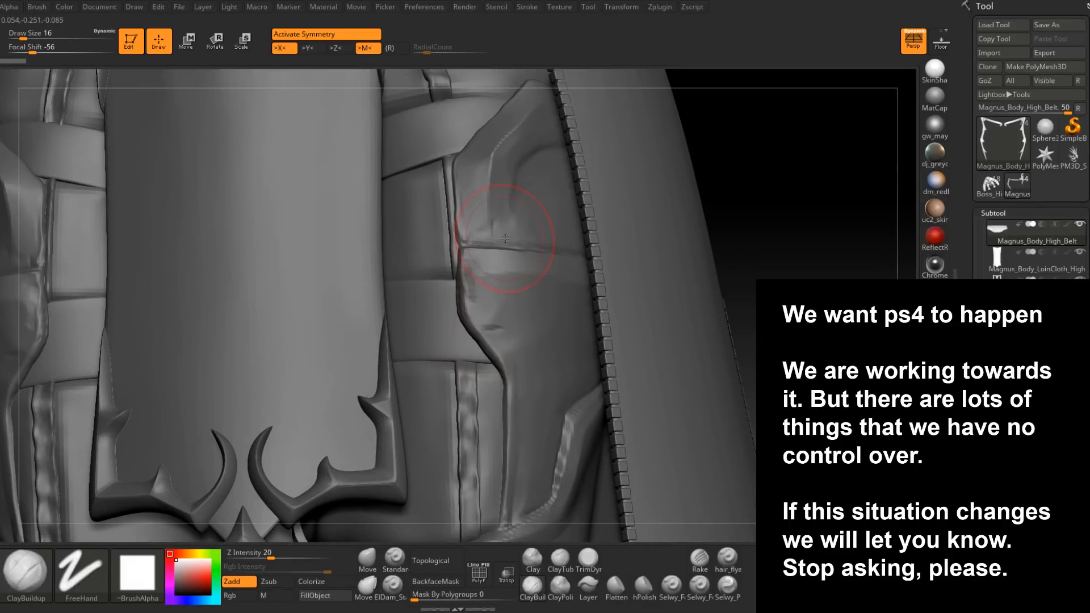
left_click_drag(761, 270, 718, 268)
left_click_drag(764, 229, 745, 139, "alt")
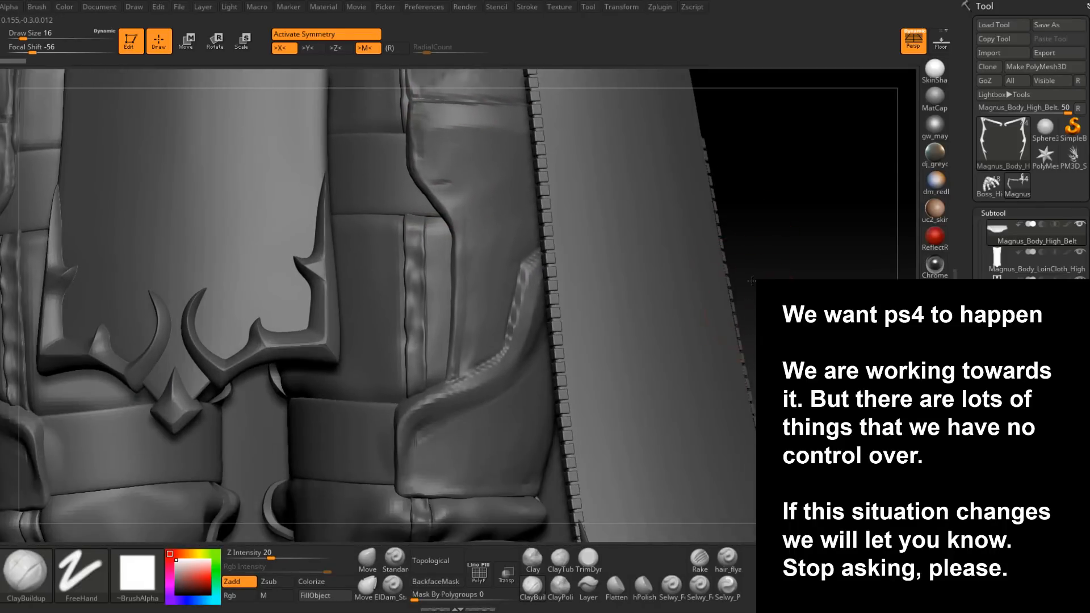
left_click_drag(740, 263, 745, 77, "alt")
left_click_drag(811, 267, 801, 54, "alt")
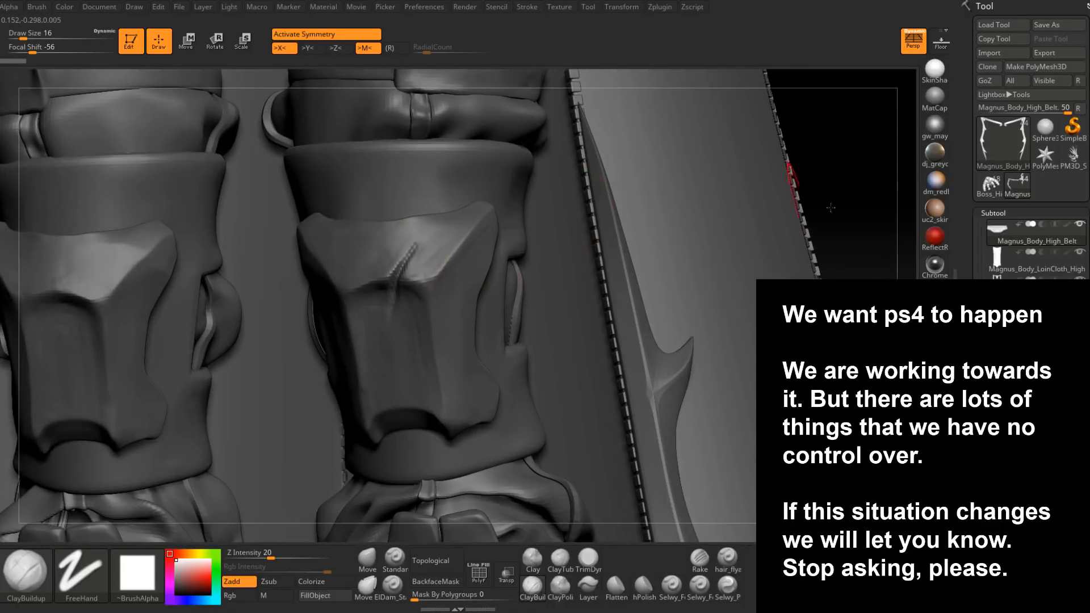
left_click_drag(777, 437, 763, 185, "alt")
left_click_drag(655, 534, 510, 347, "alt")
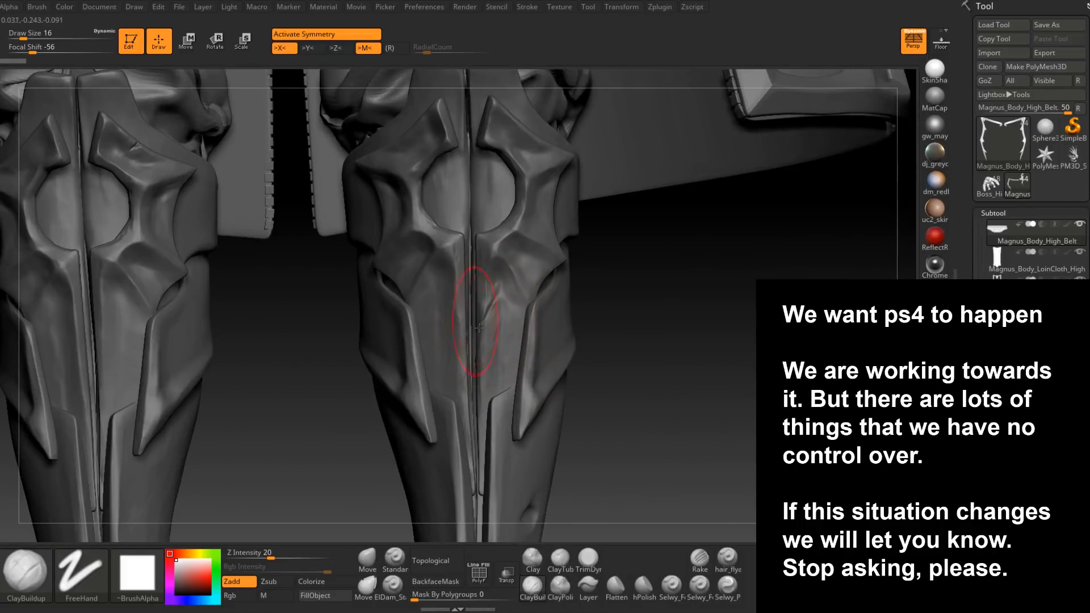
left_click_drag(734, 345, 679, 358, "alt")
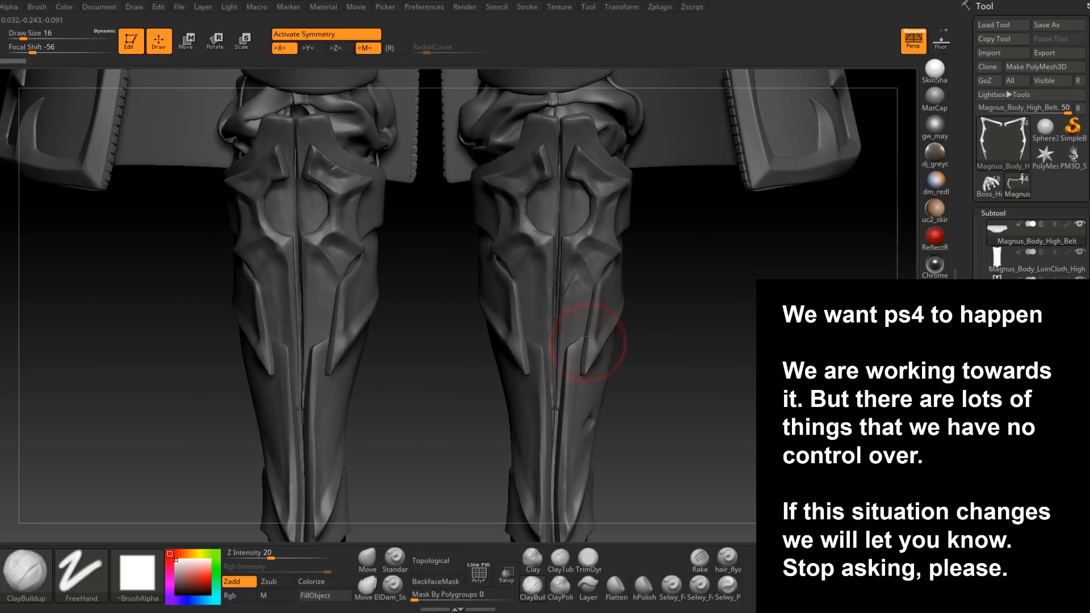
left_click_drag(660, 292, 704, 371, "alt")
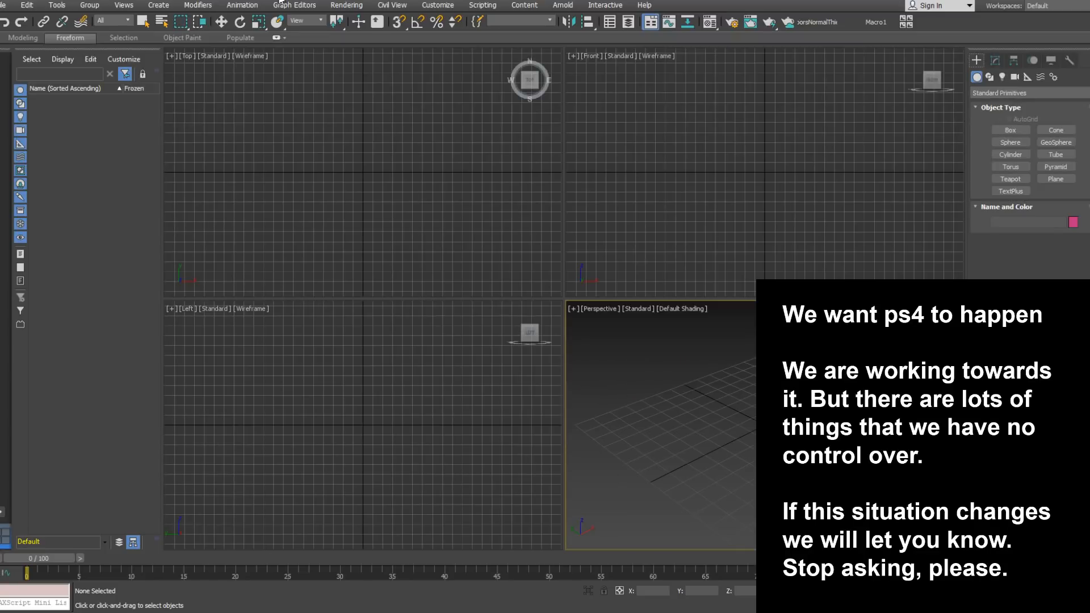
- Switch to 3ds Max and open the recent scene Magnus.max, continuing without the missing external files
left_click(7, 5)
mouse_move(66, 64)
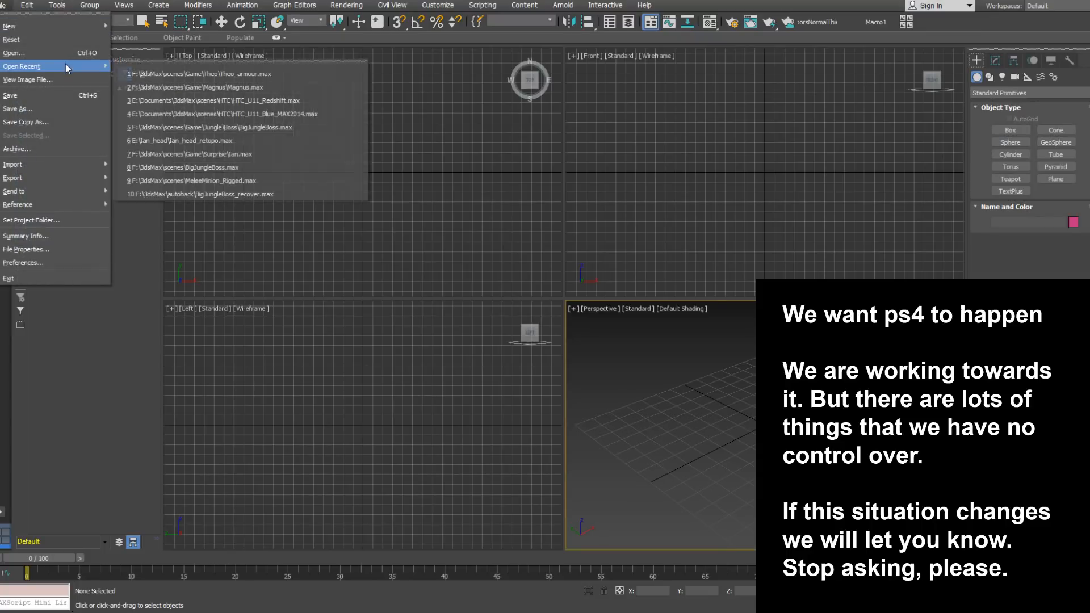
left_click(258, 90)
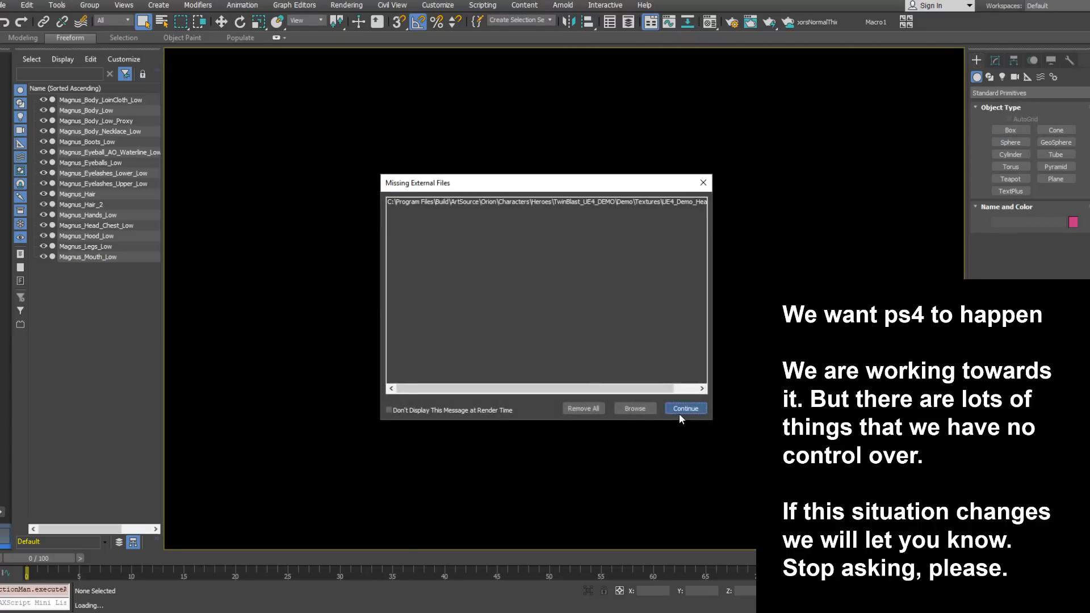
left_click(685, 409)
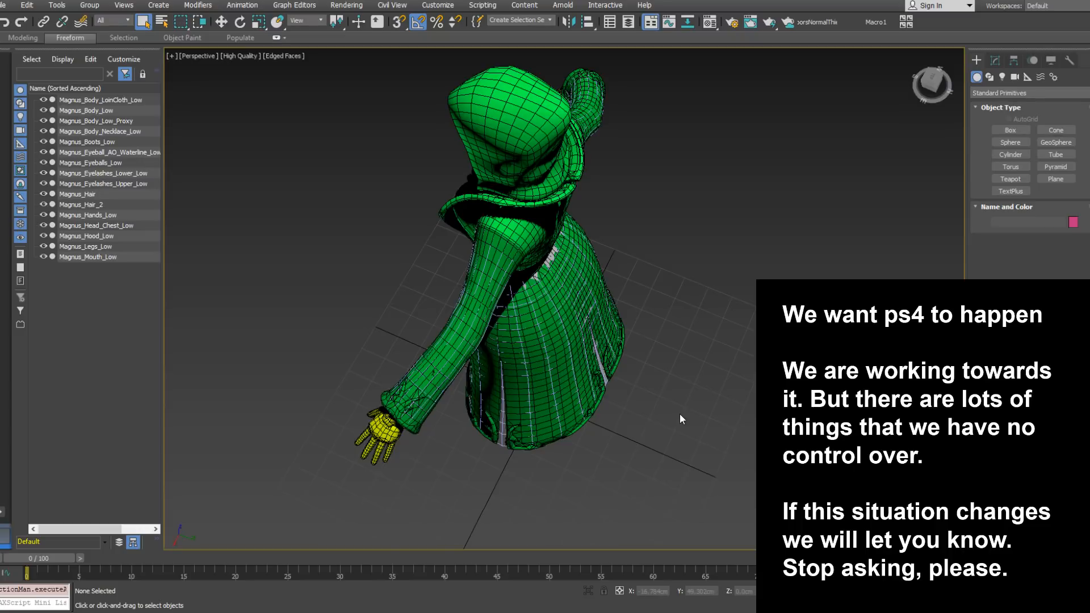
- Select the Magnus_Body_Low mesh and examine its topology around the coat skirt and the back of the waist
middle_click_drag(660, 392, 720, 307, "alt")
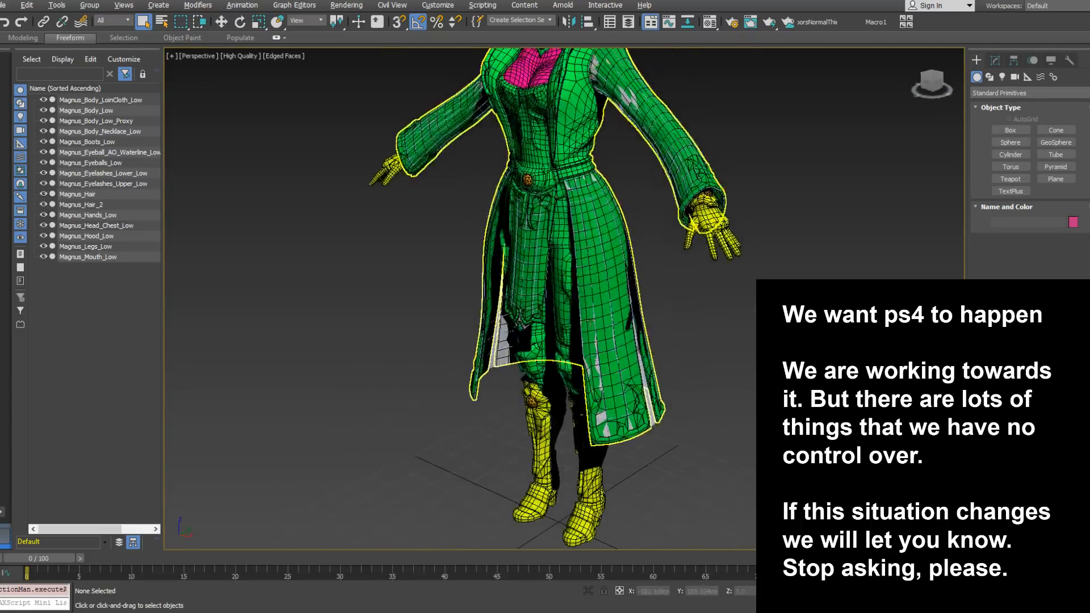
scroll(603, 306, "up", 4)
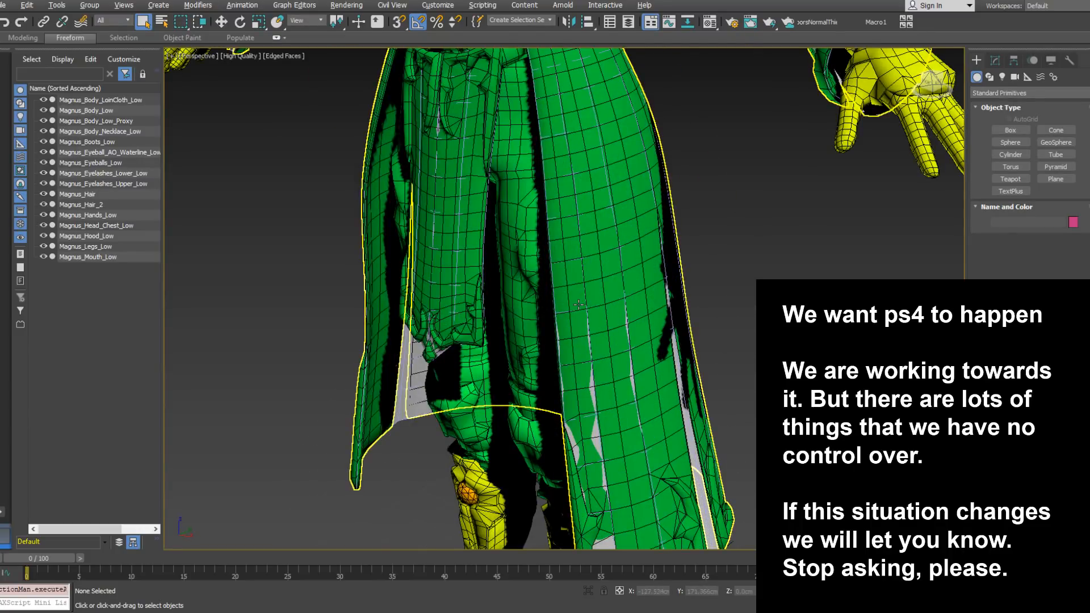
middle_click_drag(739, 254, 645, 253, "alt")
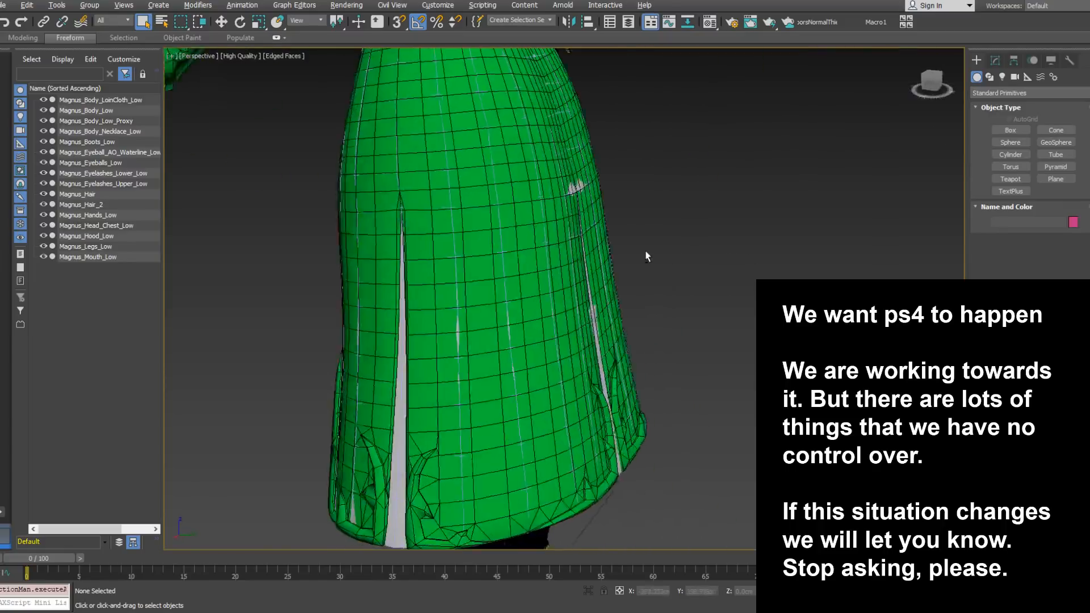
middle_click_drag(494, 79, 528, 216)
scroll(528, 216, "up", 4)
middle_click_drag(527, 176, 528, 267)
left_click(528, 268)
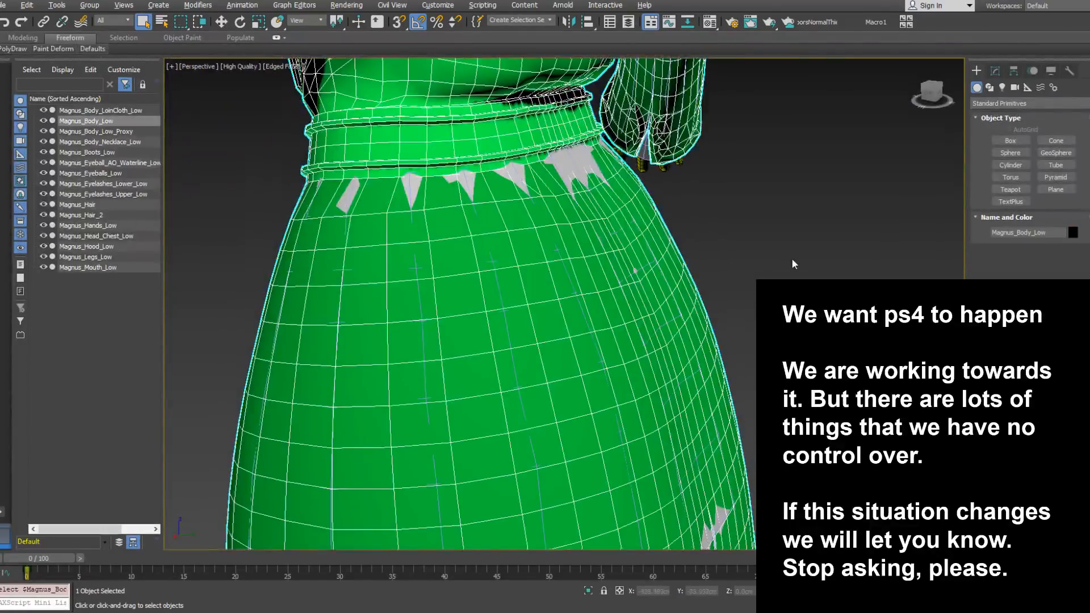
middle_click_drag(793, 263, 765, 266, "alt")
scroll(518, 269, "up", 2)
middle_click_drag(557, 193, 557, 302)
middle_click_drag(592, 222, 503, 310, "alt")
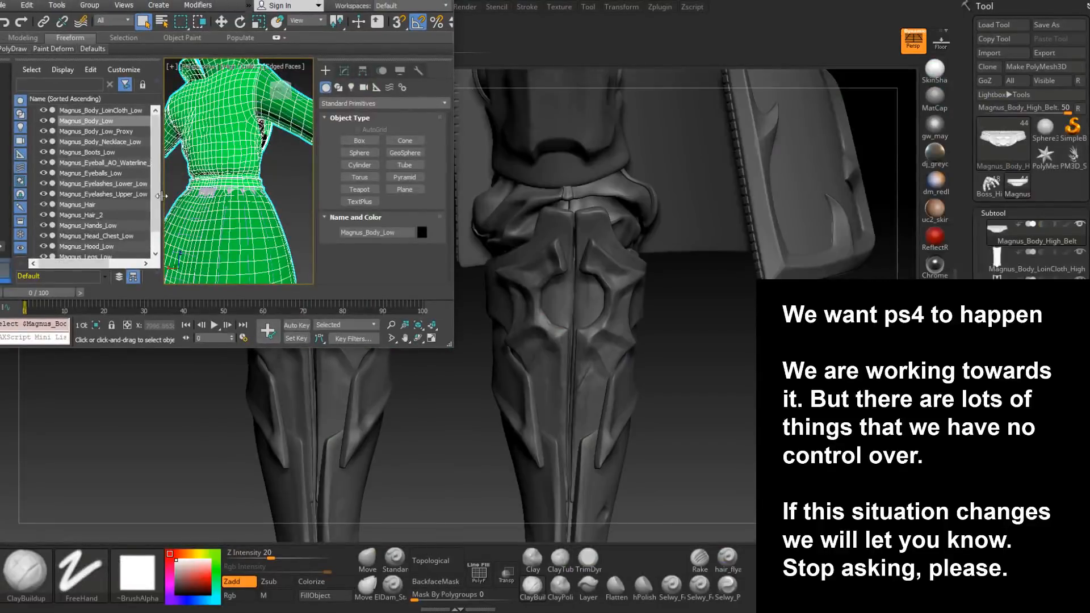
- Narrow the scene object list, enlarge the 3ds Max window over ZBrush and frame the low-poly belt from behind
left_click_drag(163, 194, 100, 193)
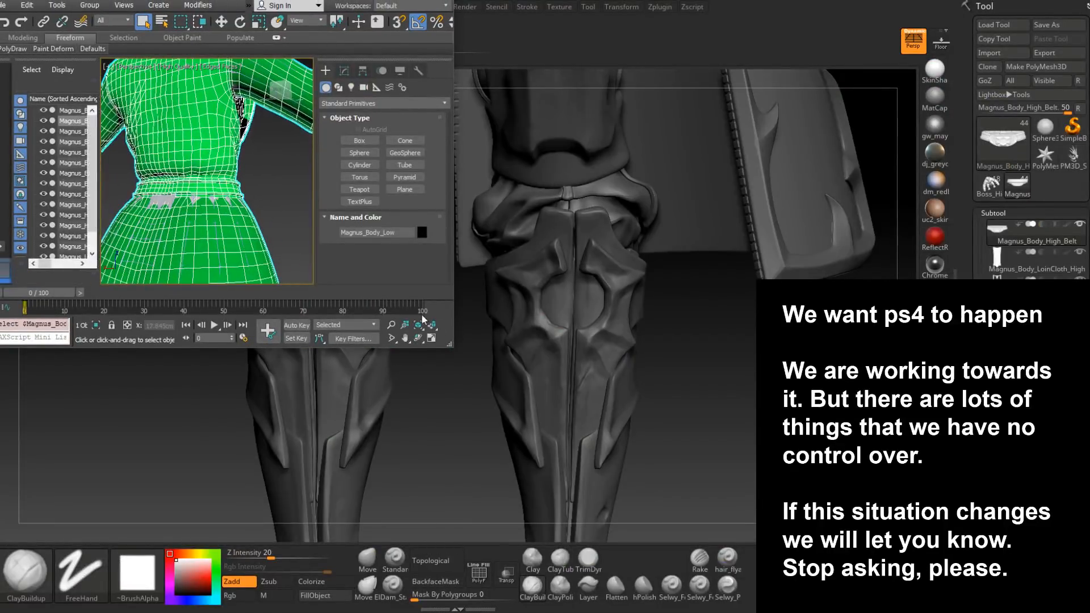
left_click_drag(452, 346, 516, 410)
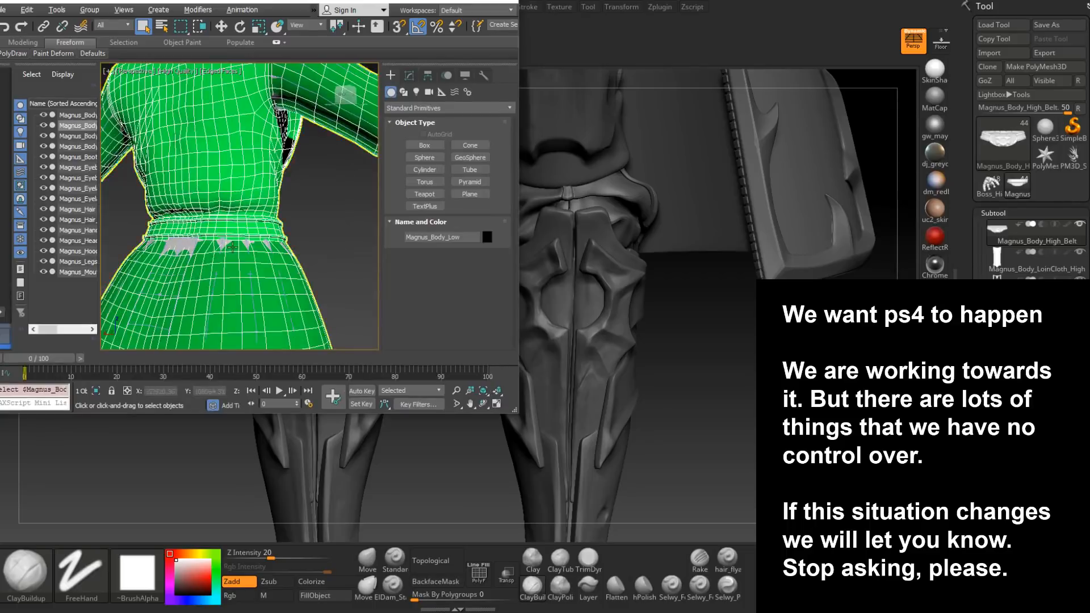
scroll(233, 246, "up", 5)
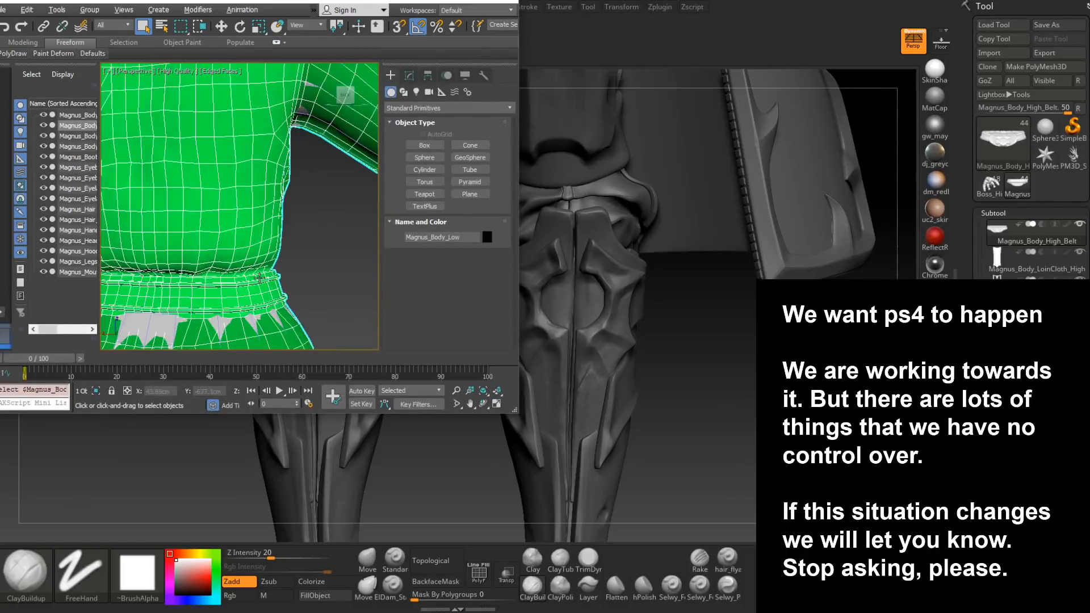
scroll(260, 277, "up", 5)
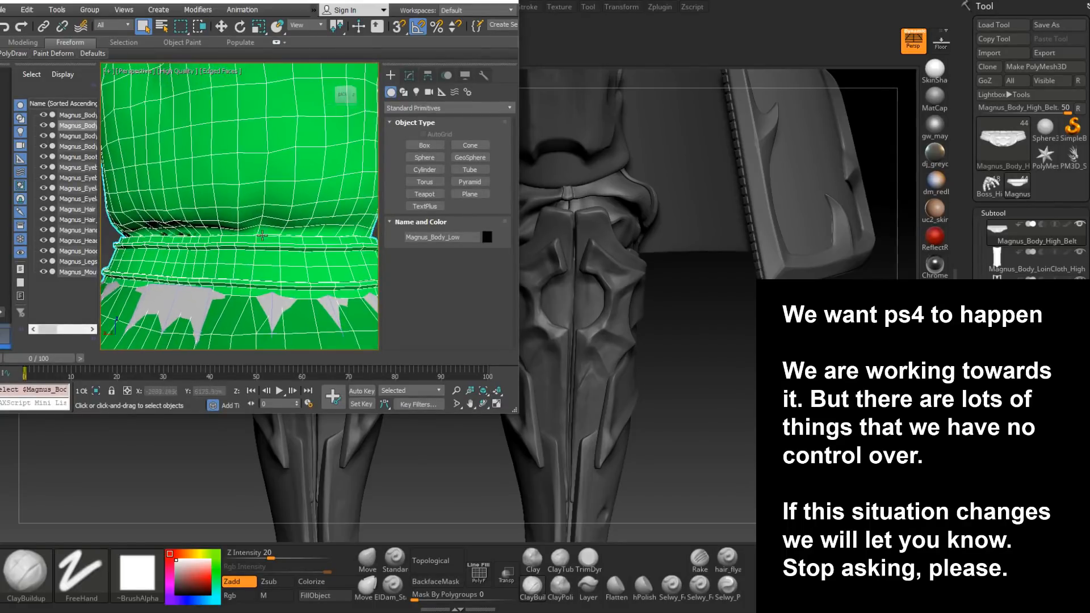
- Switch to ZBrush and frame the high-poly belt and lower back for comparison with the low-poly mesh
left_click(739, 367)
left_click_drag(707, 359, 730, 317)
left_click_drag(556, 231, 796, 273, "alt")
mouse_move(796, 272)
right_mouse_down()
mouse_move(766, 239)
mouse_move(750, 244)
right_mouse_up()
mouse_move(619, 284)
right_mouse_down()
mouse_move(564, 280)
mouse_move(739, 330)
mouse_move(367, 508)
right_mouse_up()
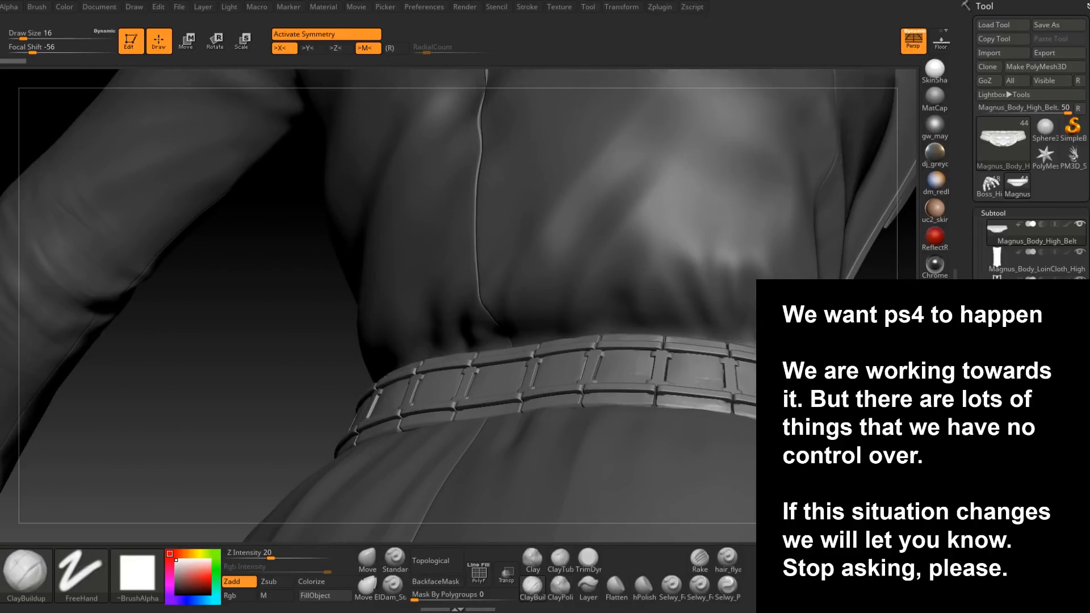
- Switch to 3ds Max and examine the topology of the low-poly boots around the shins
key("alt+Tab")
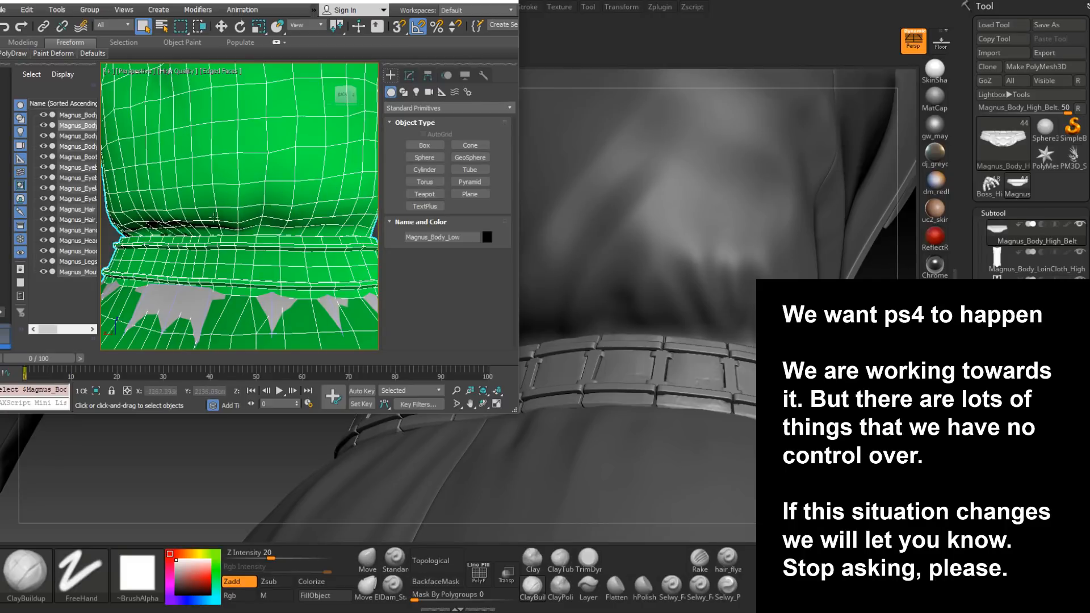
middle_click_drag(221, 235, 255, 273, "alt")
scroll(286, 278, "down", 2)
scroll(256, 262, "down", 3)
middle_click_drag(259, 227, 218, 97, "alt")
scroll(251, 212, "down", 4)
scroll(293, 199, "up", 3)
middle_click_drag(221, 158, 257, 117)
scroll(258, 209, "down", 3)
scroll(271, 205, "up", 5)
scroll(270, 193, "up", 4)
middle_click_drag(271, 192, 248, 205, "alt")
scroll(248, 205, "down", 4)
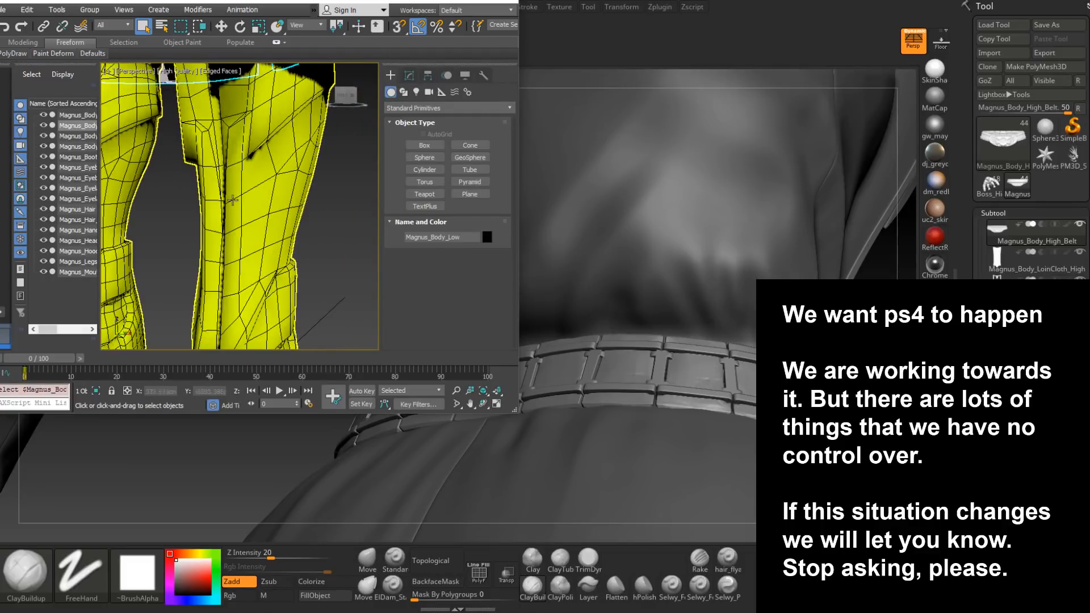
- Switch to ZBrush, make the Magnus_Boots_High_Greaves subtool active and frame both shins at an angle
right_click_drag(670, 238, 334, 376)
right_click_drag(293, 392, 310, 142, "alt")
right_click_drag(567, 241, 620, 248, "ctrl")
left_click(545, 326, "alt")
right_click_drag(584, 382, 574, 289, "alt")
right_click_drag(567, 249, 733, 361, "ctrl")
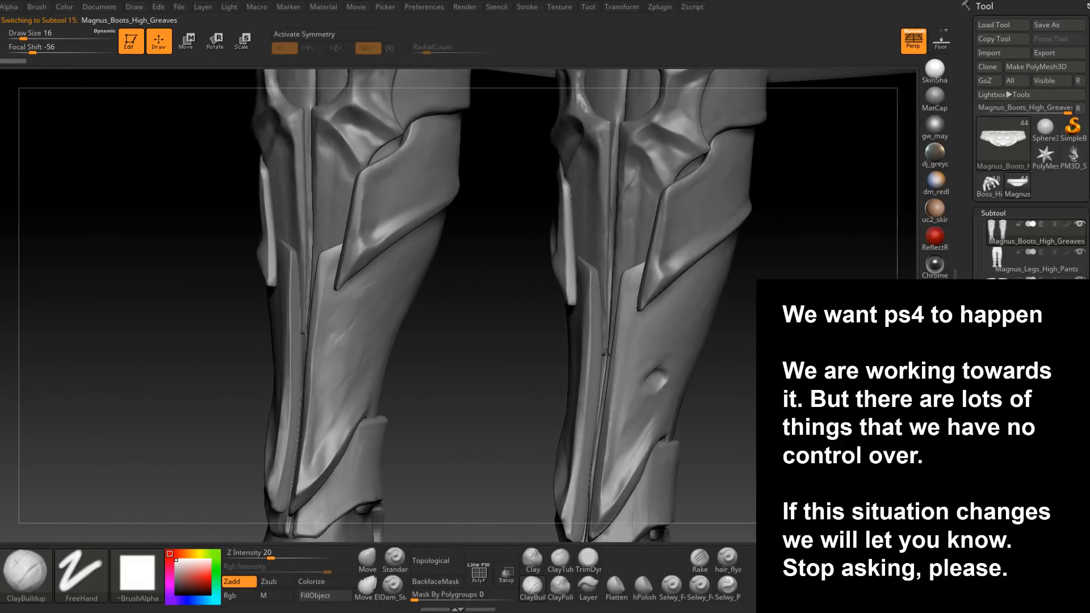
- Switch to 3ds Max, select the Magnus_Boots_Low mesh and examine its wireframe around the greave's overlapping plate
key("alt+Tab")
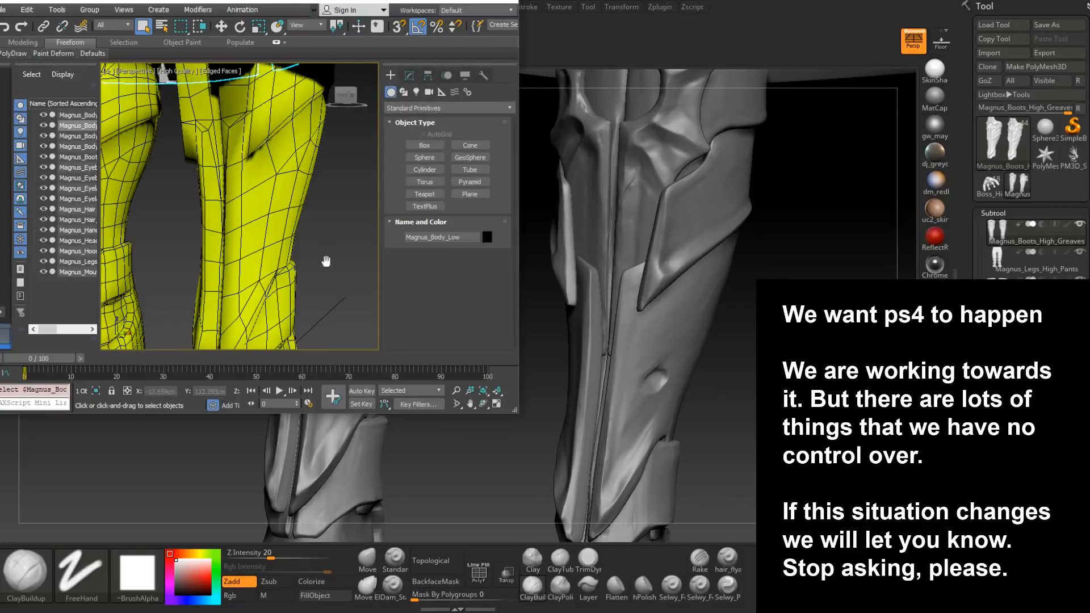
middle_click_drag(325, 261, 330, 294)
scroll(327, 294, "up", 4)
scroll(321, 292, "down", 2)
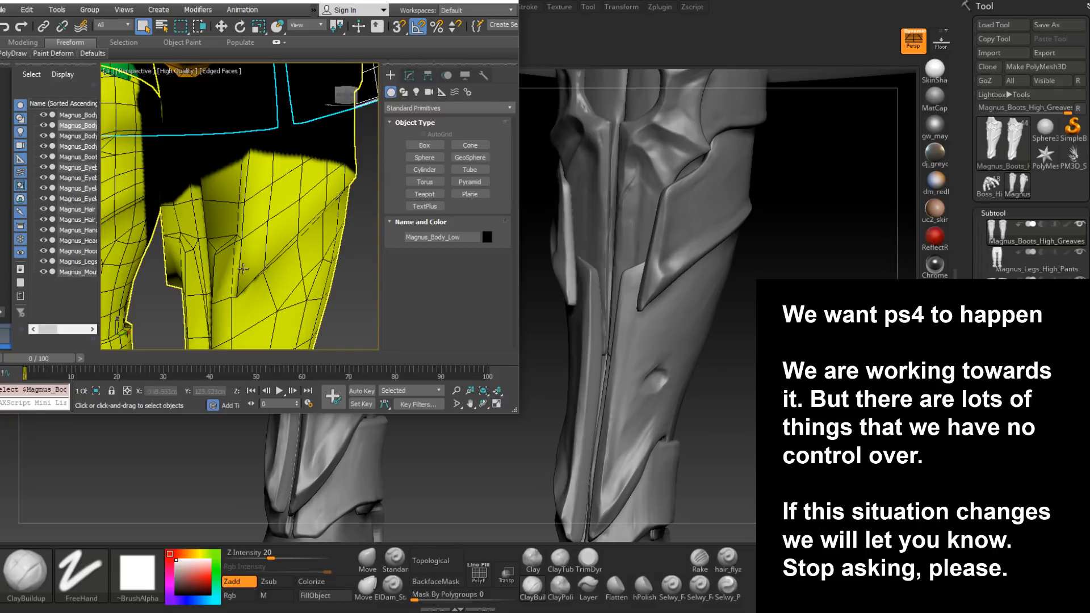
left_click(242, 278)
scroll(287, 264, "down", 4)
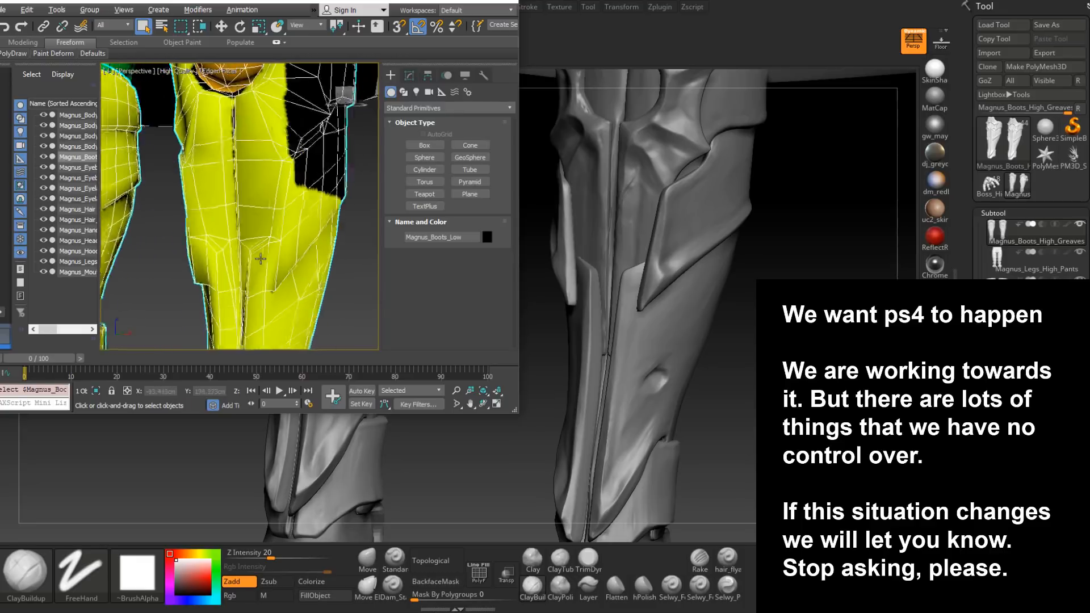
- Examine the low-poly boots mesh from the full legs down to the wireframe of the shins and greaves
scroll(287, 264, "up", 5)
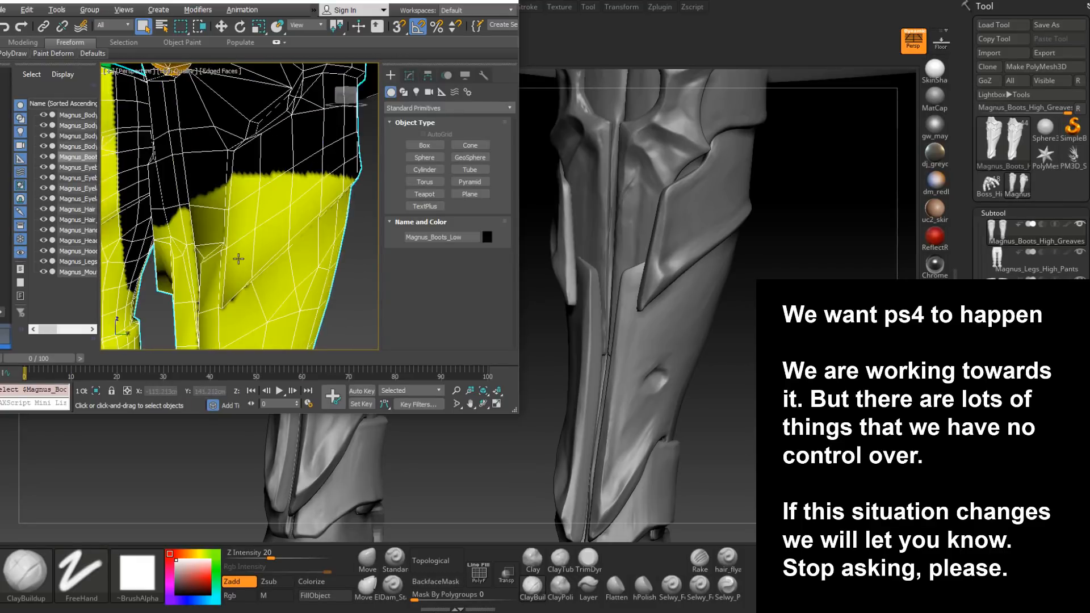
scroll(224, 232, "down", 8)
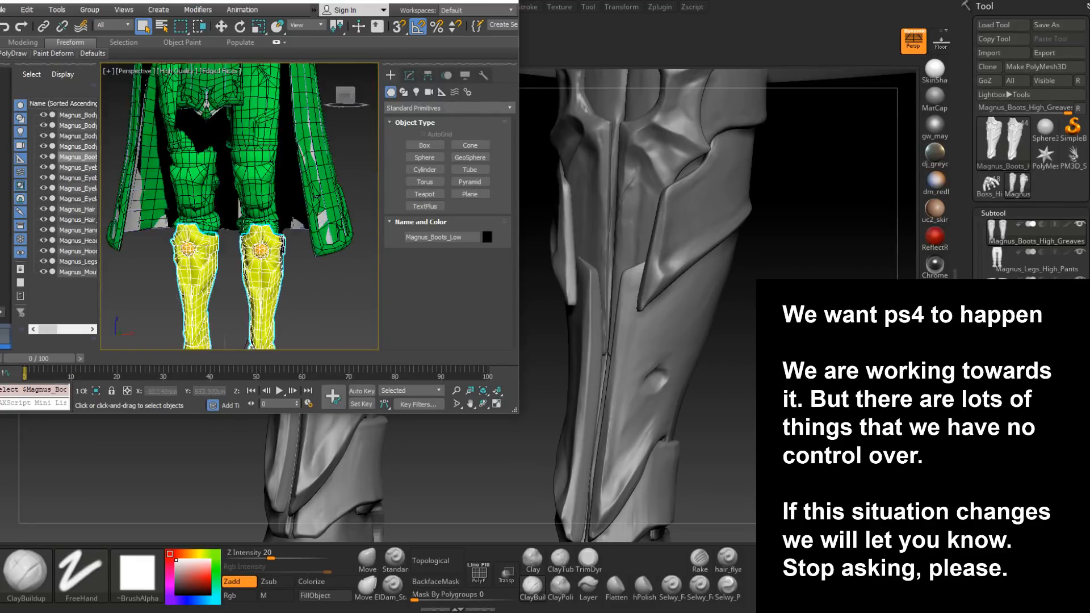
middle_click_drag(299, 131, 307, 202)
scroll(308, 178, "up", 4)
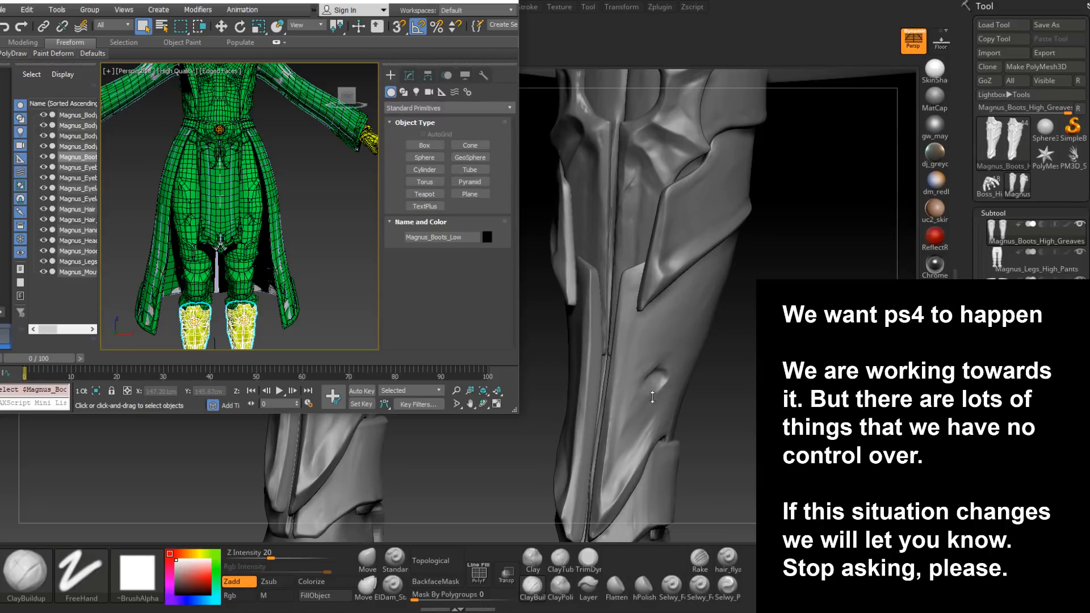
middle_click_drag(332, 313, 269, 243)
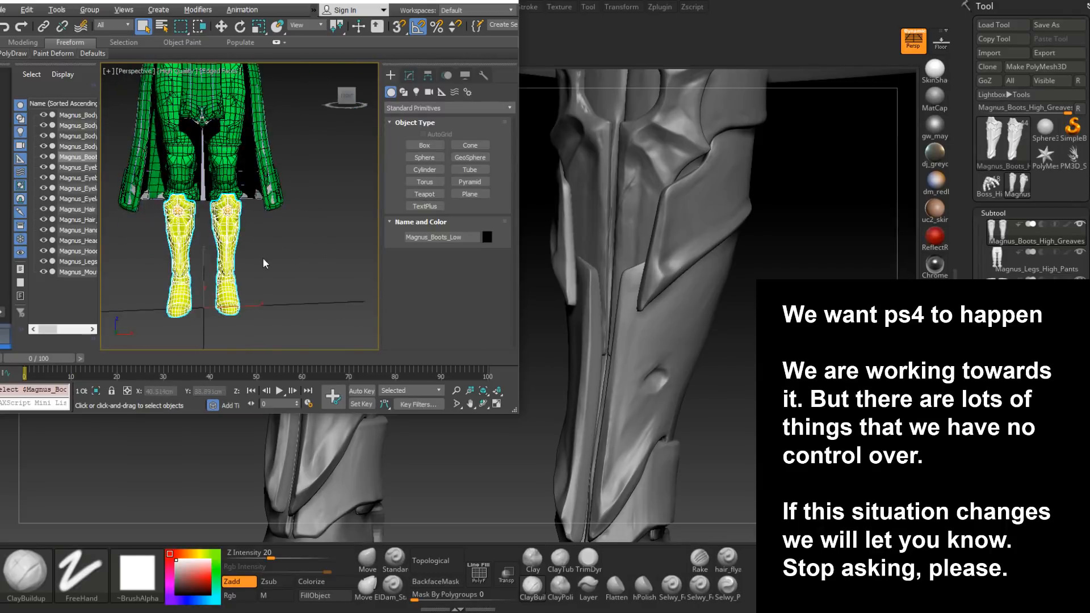
scroll(263, 263, "up", 6)
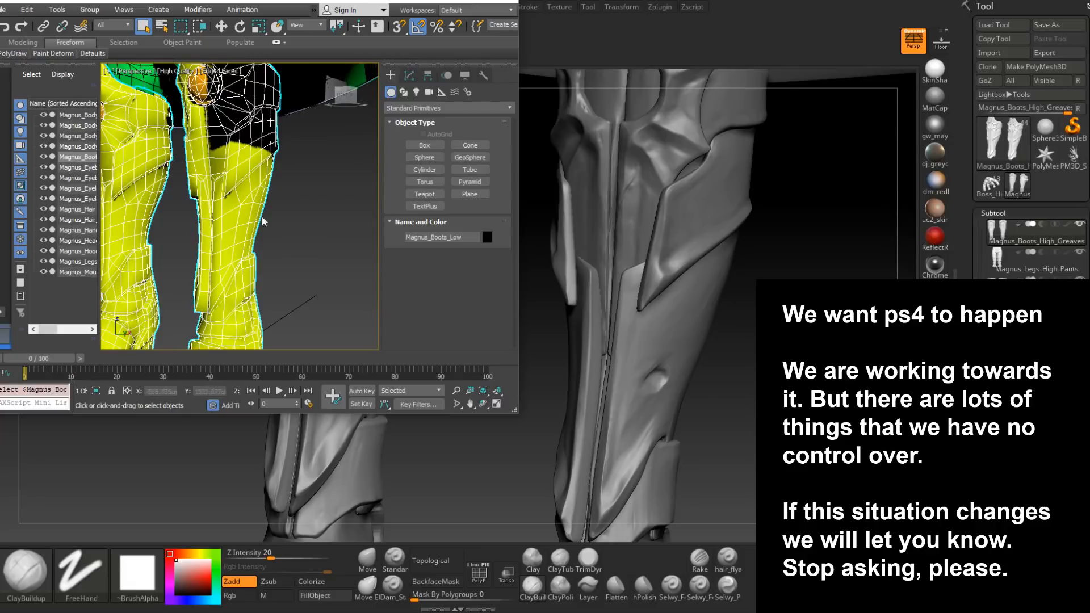
- Switch to ZBrush, make the Boss_High_Body tool active, turn the boss to another angle and save the project
left_click_drag(425, 2, 1089, 253)
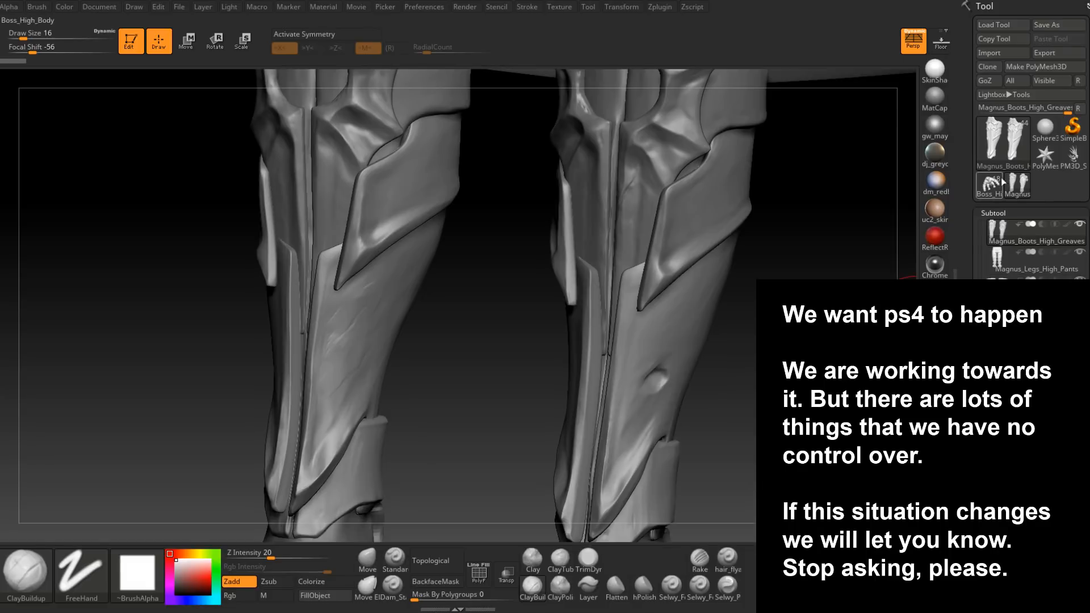
left_click(990, 183)
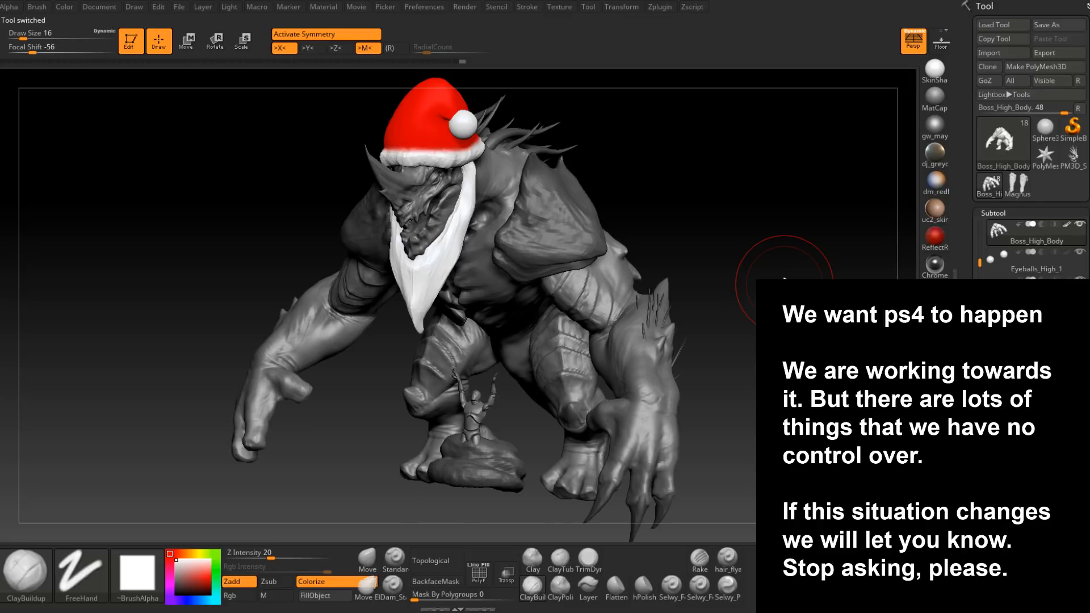
mouse_move(786, 281)
left_mouse_down()
mouse_move(792, 286)
mouse_move(790, 277)
left_mouse_up()
left_click_drag(700, 212, 759, 236)
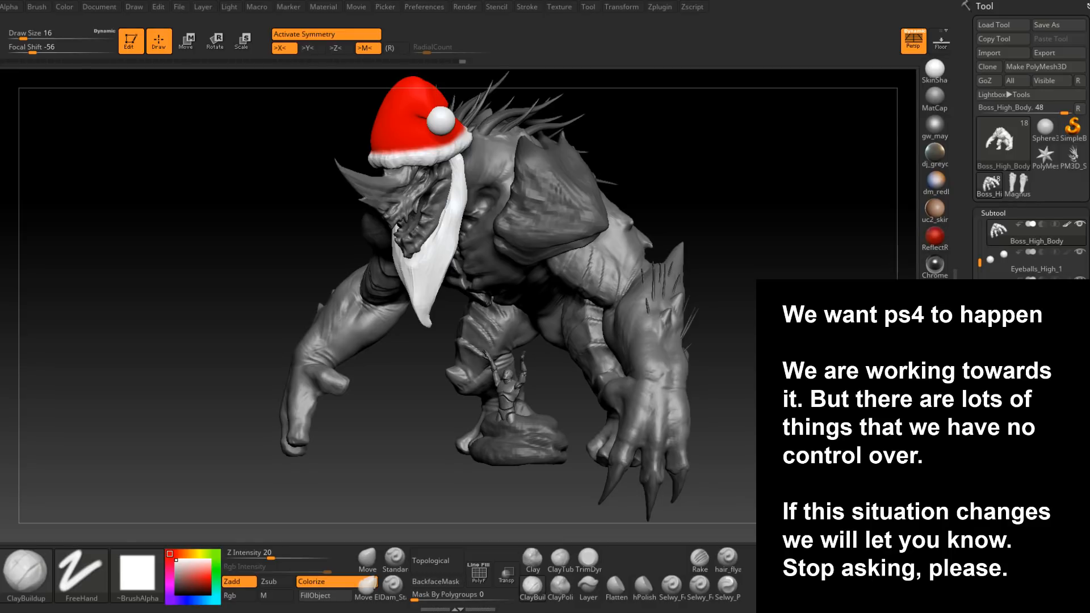
key("ctrl+s")
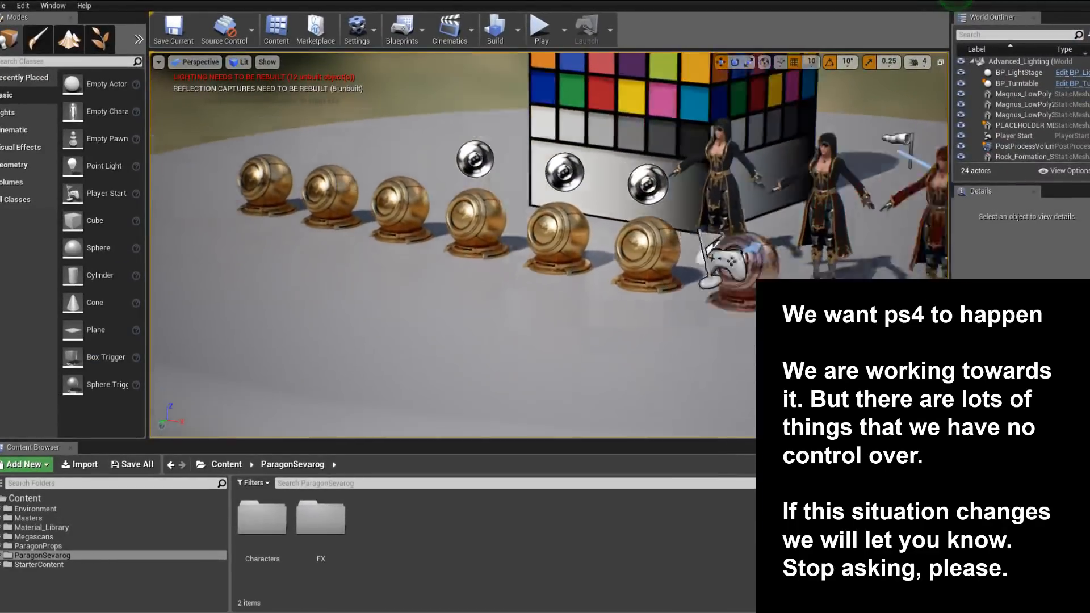
- Switch to Unreal Engine and inspect the metallic shader balls and the row of Magnus characters beside them
mouse_move(709, 300)
left_mouse_down("alt")
mouse_move(784, 307)
mouse_move(708, 300)
left_mouse_up("alt")
right_click_drag(708, 300, 772, 301)
right_click_drag(565, 221, 504, 306)
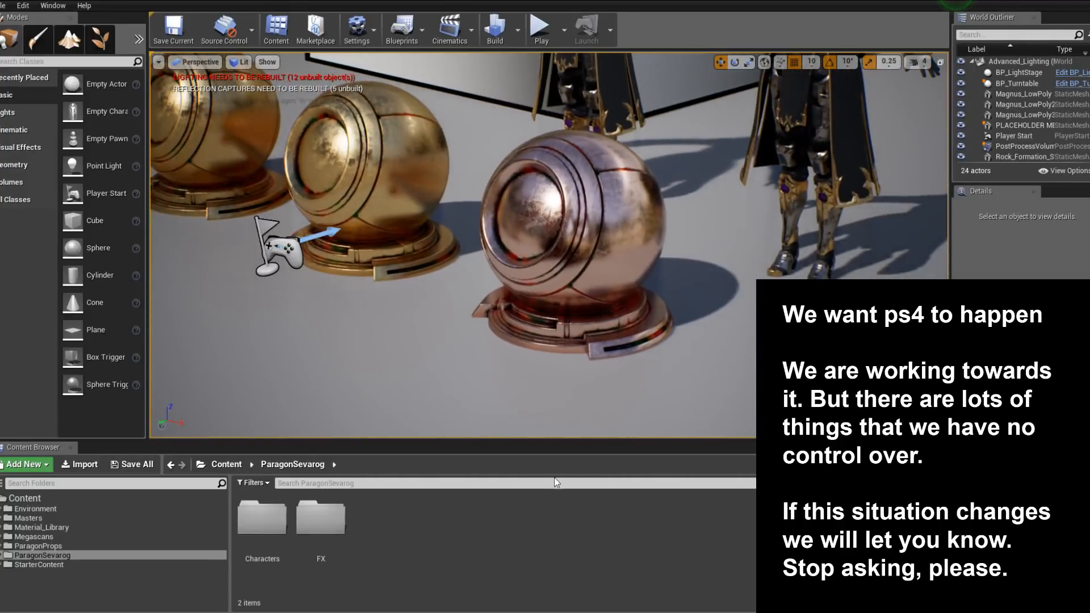
mouse_move(721, 233)
right_mouse_down()
mouse_move(704, 235)
mouse_move(729, 219)
right_mouse_up()
left_click(665, 216)
right_click_drag(664, 215, 685, 240)
key("s")
right_click_drag(545, 209, 565, 210)
left_click(565, 209)
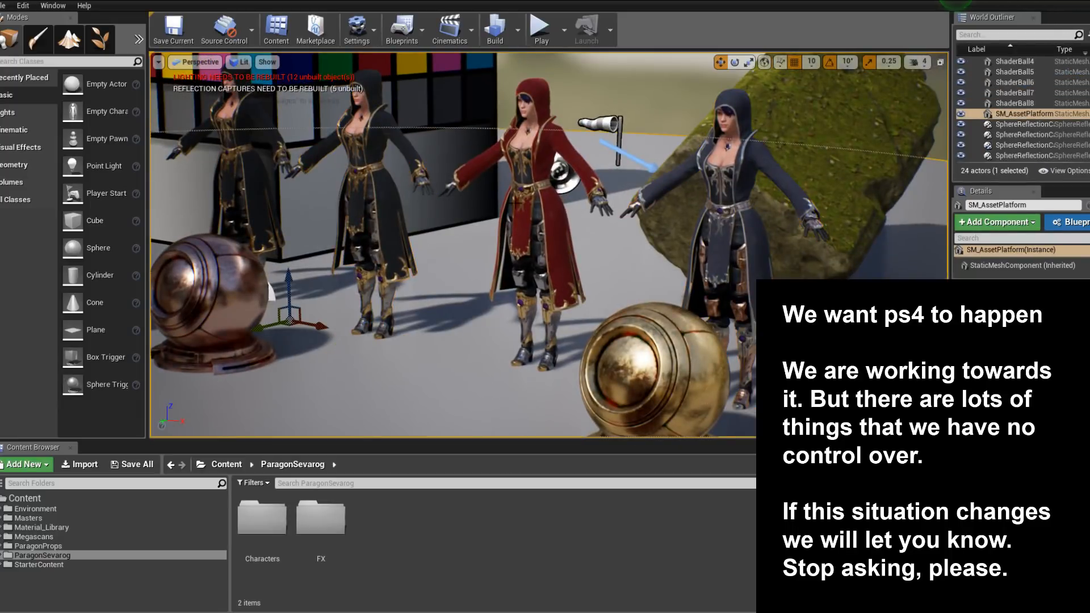
- Select the black-robed Magnus_LowPoly mesh, make the viewport fullscreen and inspect the blue-robed variant in front of the mossy rock
left_click(363, 149)
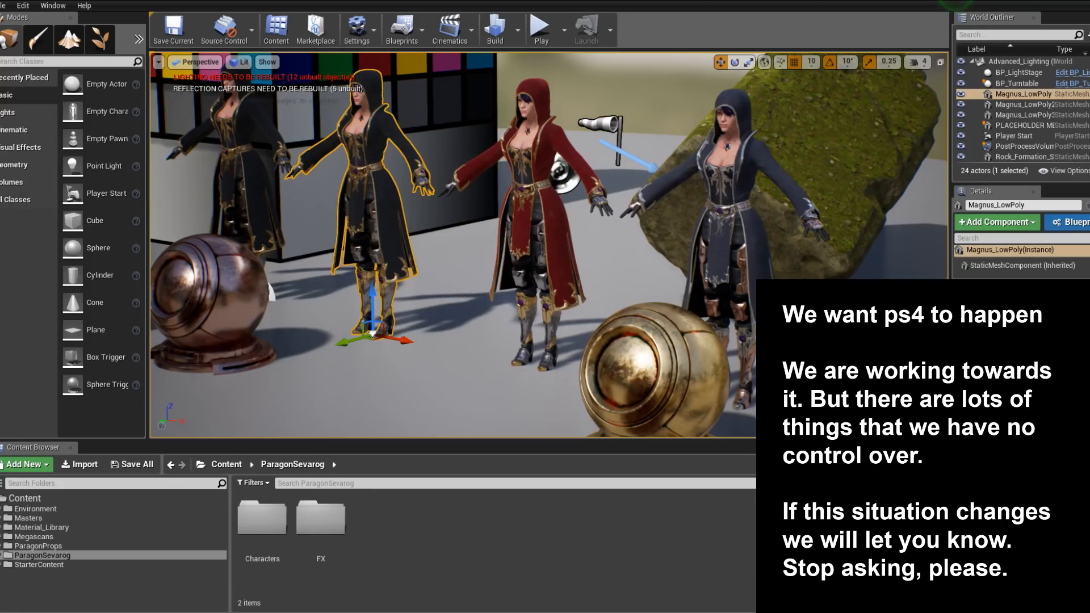
key("F11")
left_click_drag(369, 248, 373, 243, "alt")
mouse_move(374, 243)
right_mouse_down()
mouse_move(372, 220)
mouse_move(394, 247)
right_mouse_up()
key("w")
key("a")
key("w")
key("s")
right_click_drag(498, 270, 488, 254)
key("d")
key("s")
middle_click_drag(488, 254, 682, 278)
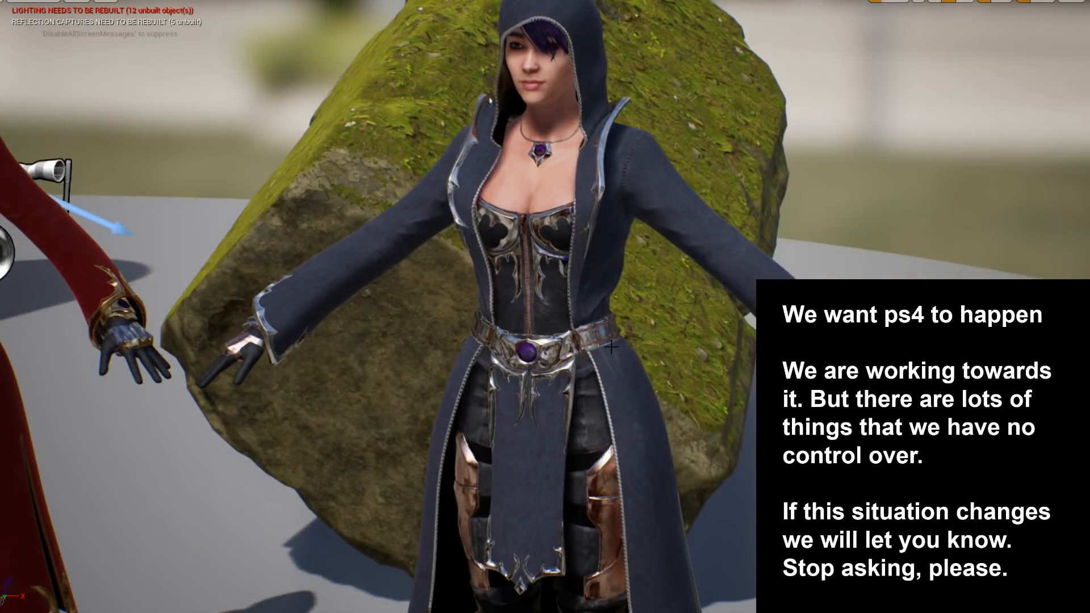
- Frame the row of Magnus characters and select the red-, black- and blue-robed variants in turn to compare their outfits
right_click_drag(613, 330, 602, 318)
mouse_move(587, 402)
left_mouse_down("alt")
mouse_move(602, 335)
mouse_move(580, 399)
left_mouse_up("alt")
middle_click_drag(474, 321, 347, 335)
middle_click_drag(488, 402, 570, 405)
left_click(570, 406)
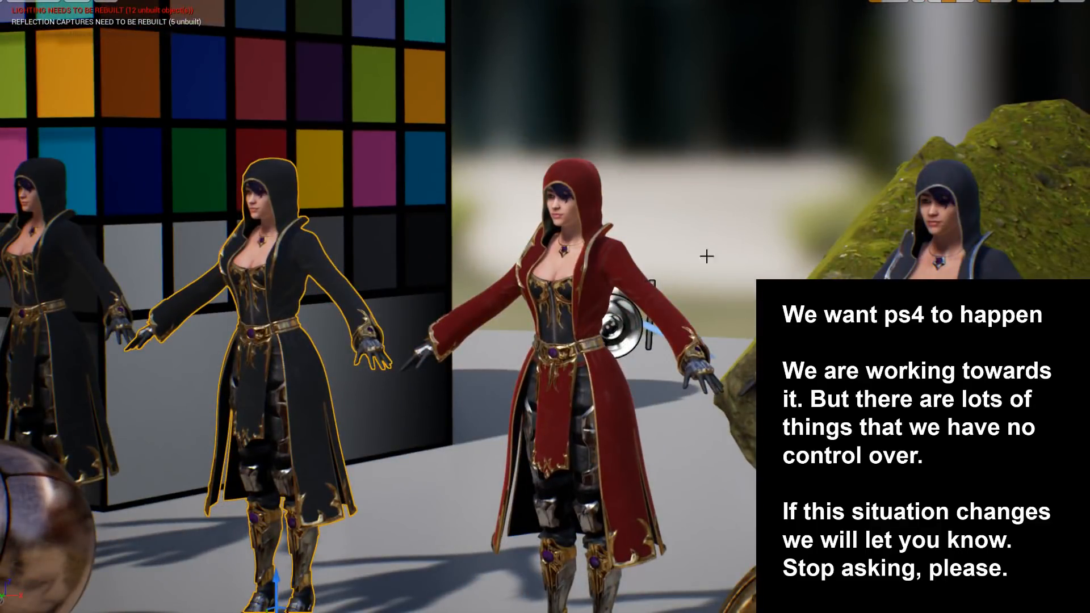
left_click(606, 254)
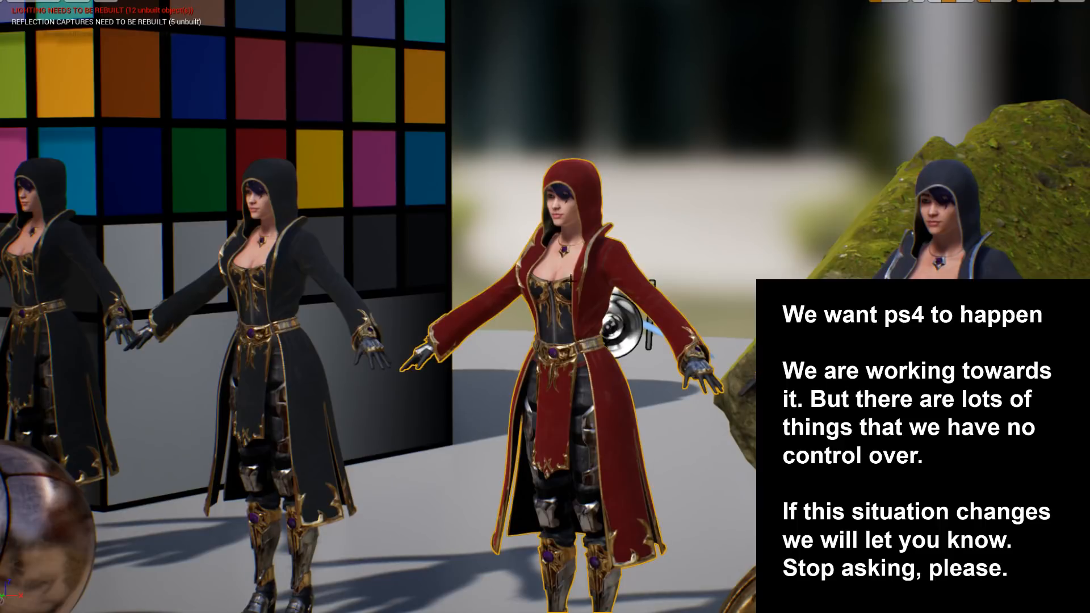
left_click(305, 247)
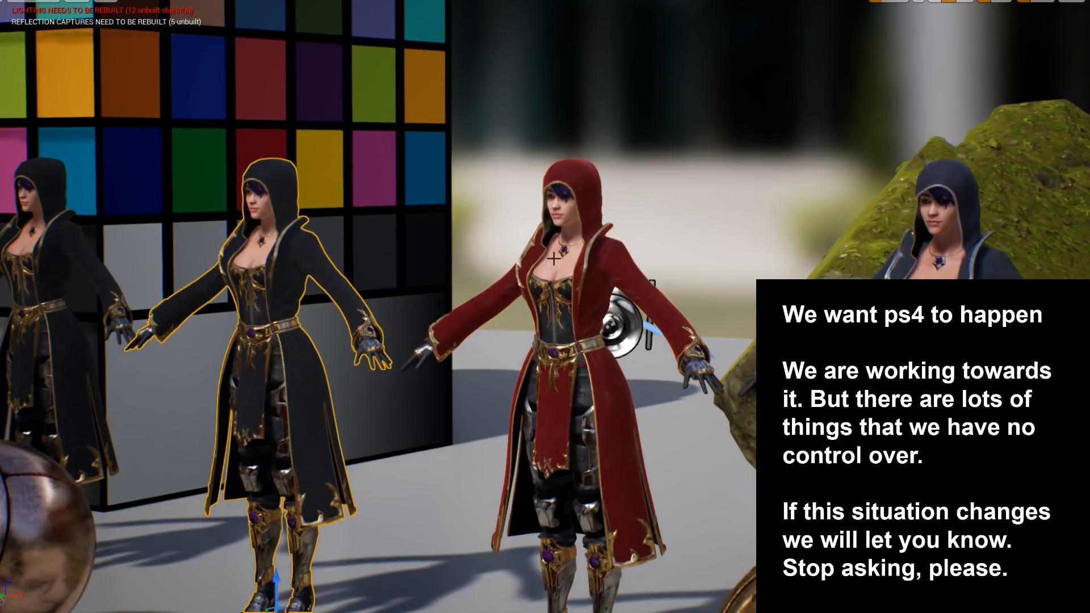
left_click(598, 265)
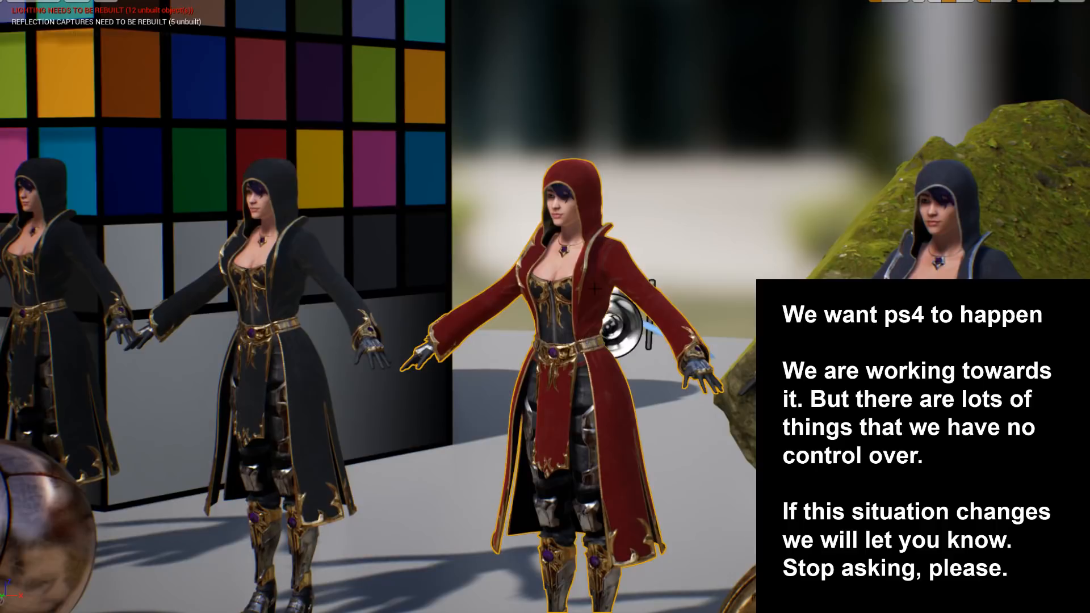
left_click(969, 290)
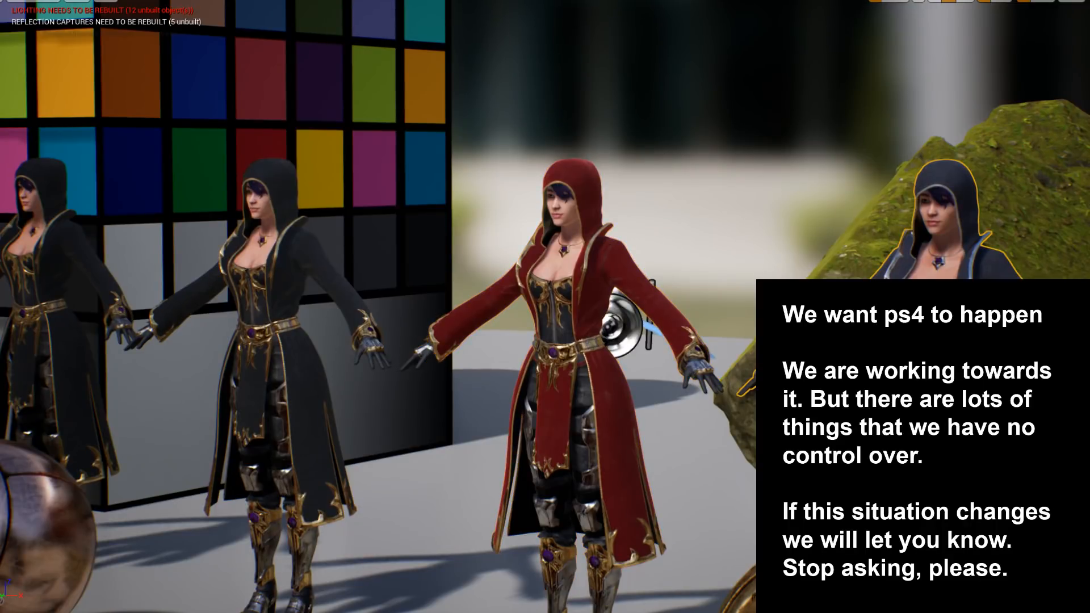
- Select a gold shader ball and inspect its worn metal surface alongside the copper ball and the characters
middle_click_drag(694, 306, 720, 318)
right_click_drag(746, 335, 442, 343)
key("w")
left_click(609, 301)
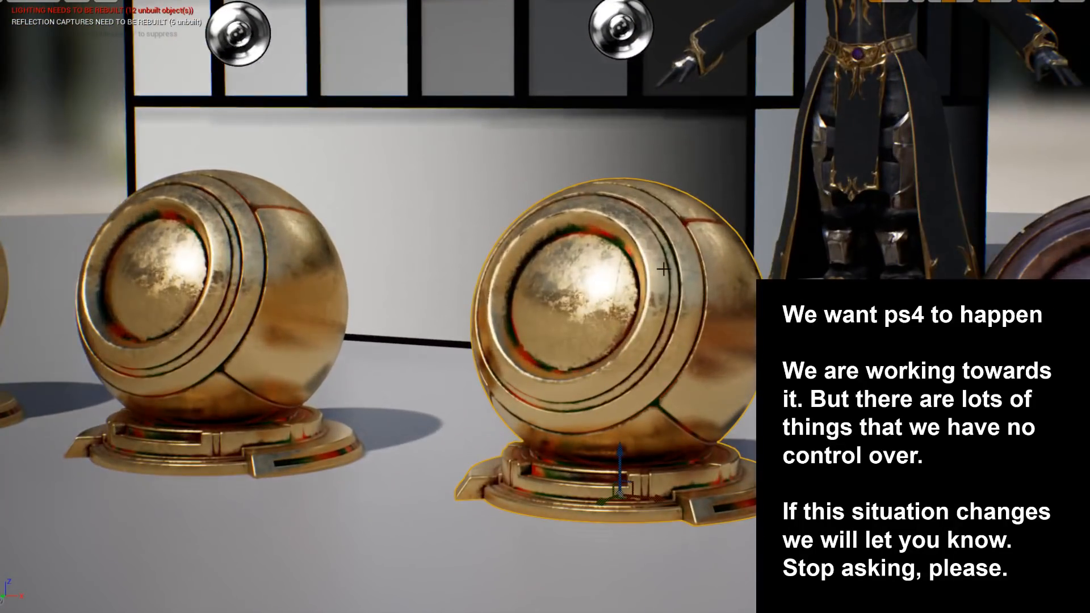
right_click_drag(719, 270, 749, 257)
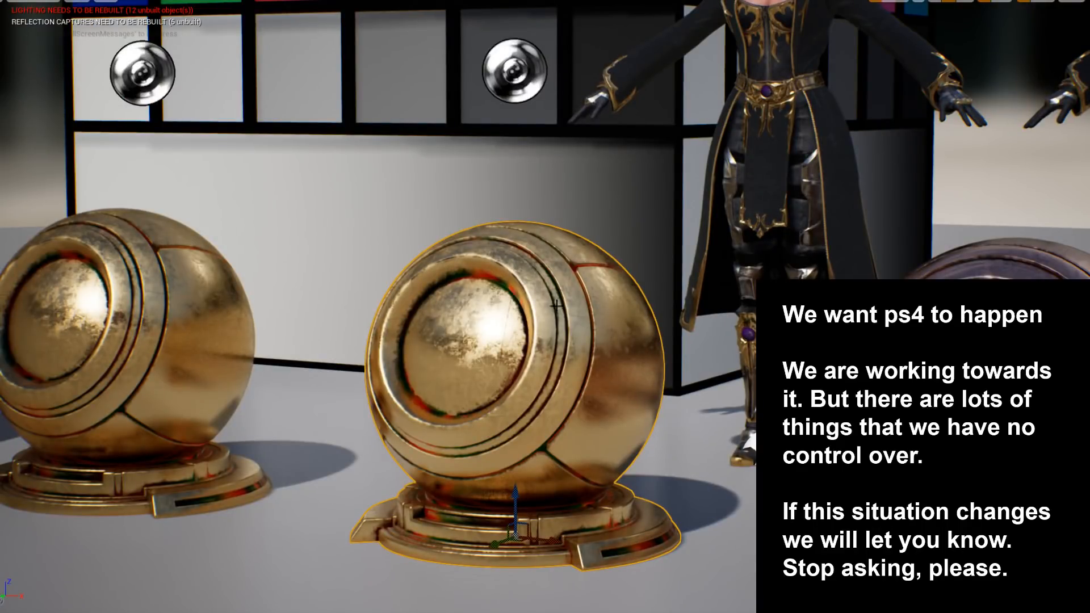
right_click_drag(734, 334, 812, 340)
key("d")
key("s")
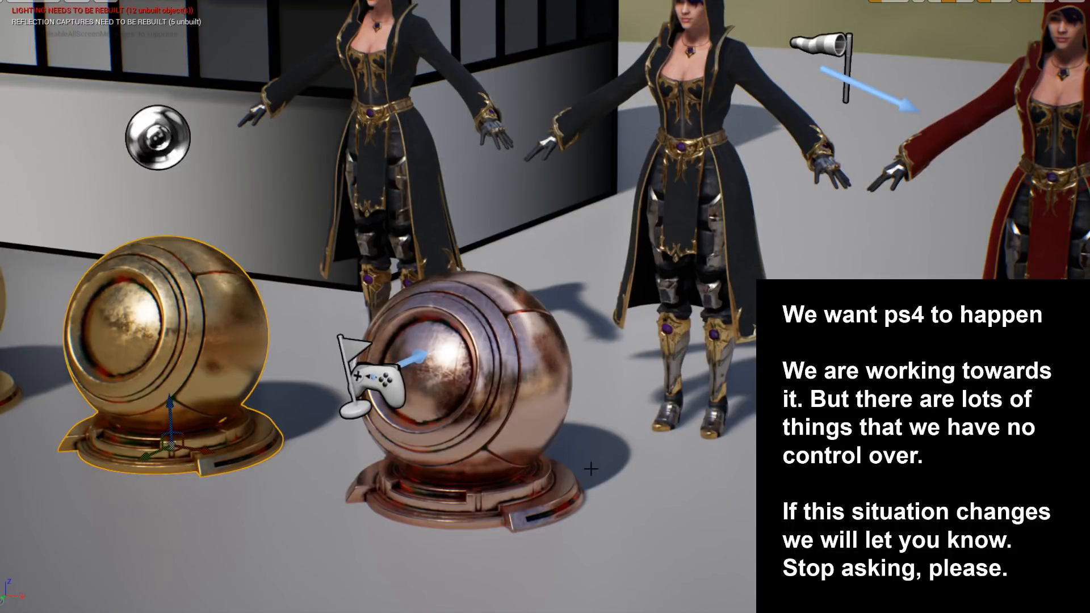
- Select the black-robed Magnus in front of the copper ball and focus the view on her outfit
left_click(666, 177)
key("f")
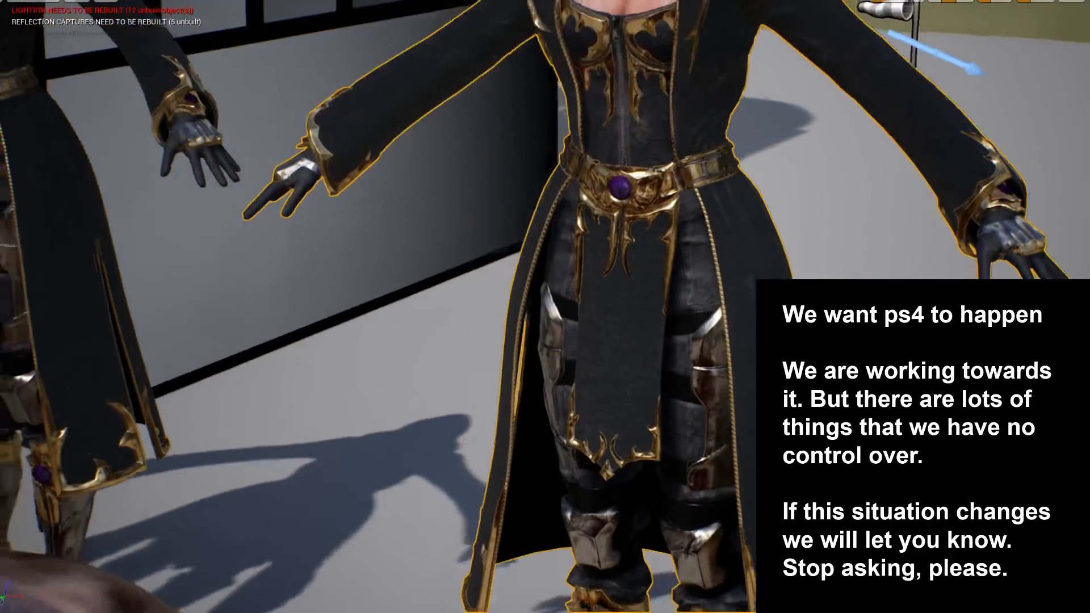
scroll(636, 203, "down", 5)
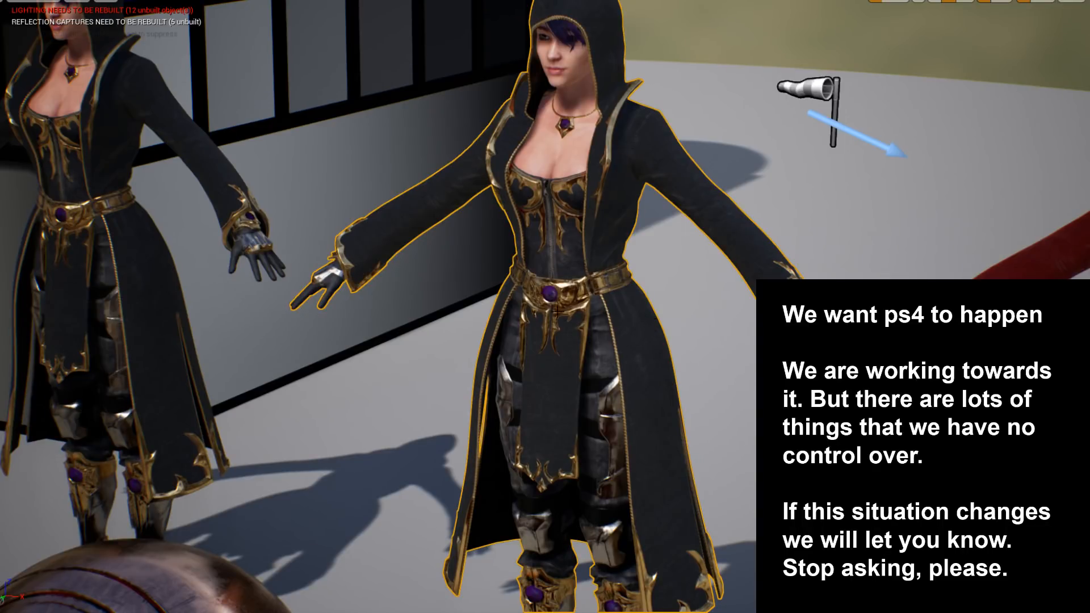
middle_click_drag(634, 406, 608, 476)
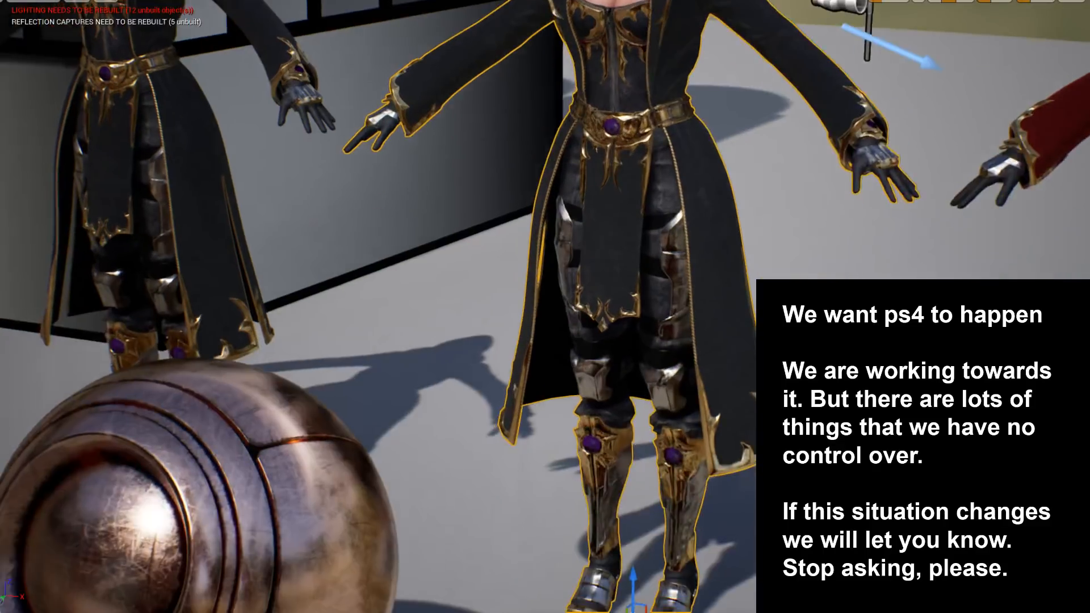
middle_click_drag(746, 206, 727, 181)
scroll(738, 207, "up", 3)
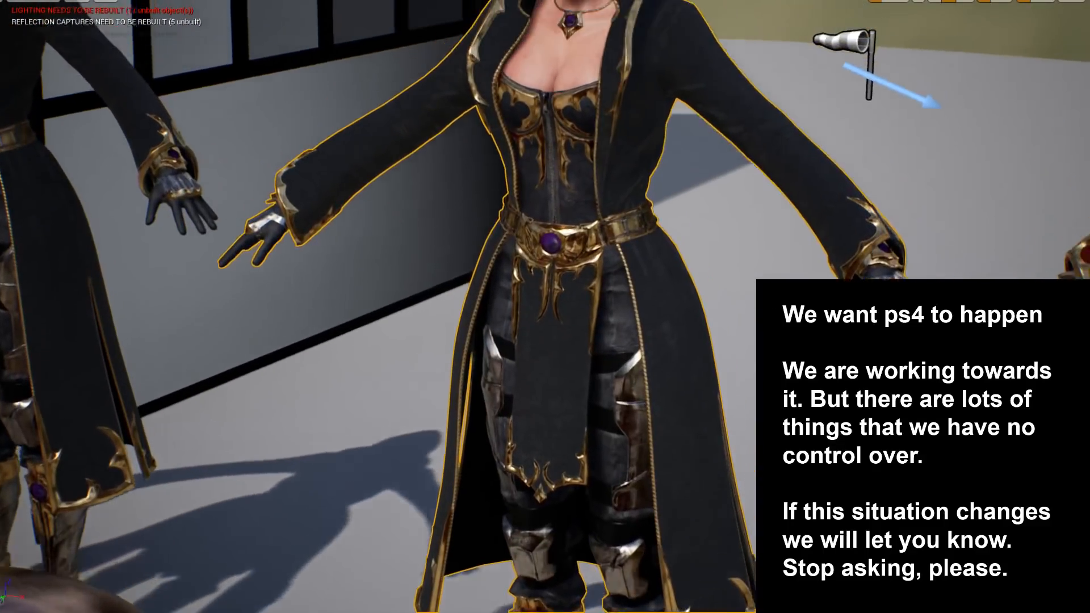
- Examine the black-robed Magnus's gold belt, thigh armour, corset trim and boots up close
right_click_drag(727, 181, 659, 174)
scroll(631, 193, "up", 2)
right_click_drag(598, 213, 602, 295)
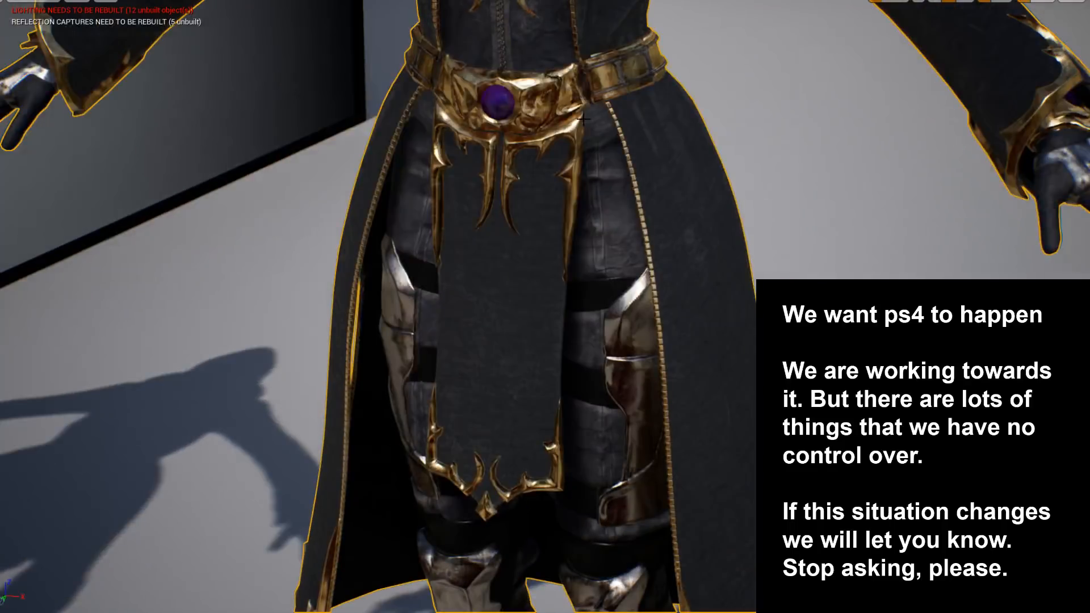
right_click_drag(583, 119, 601, 109)
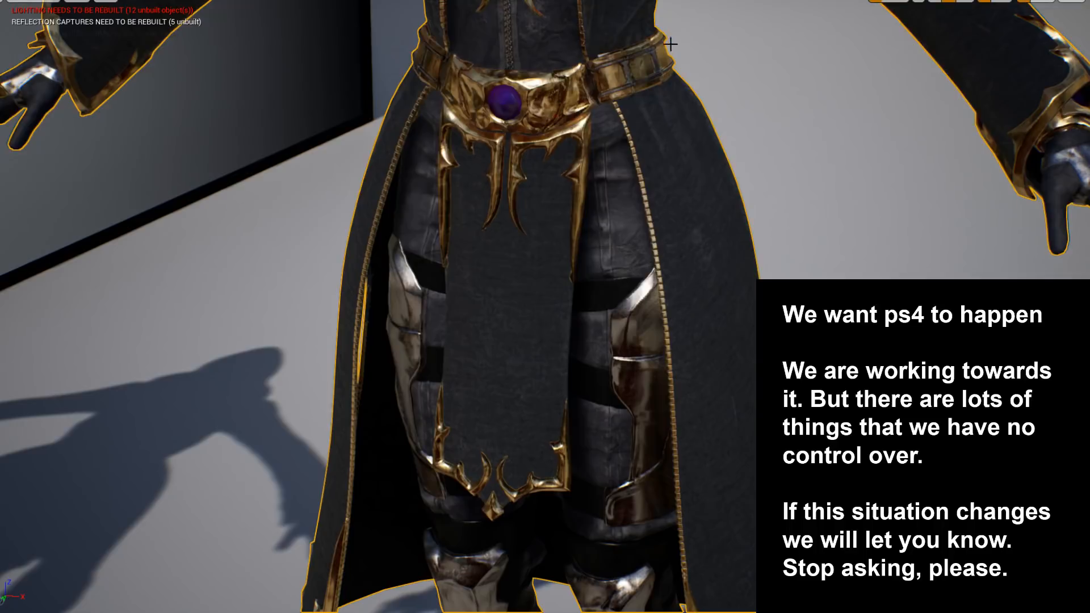
middle_click_drag(671, 45, 690, 310)
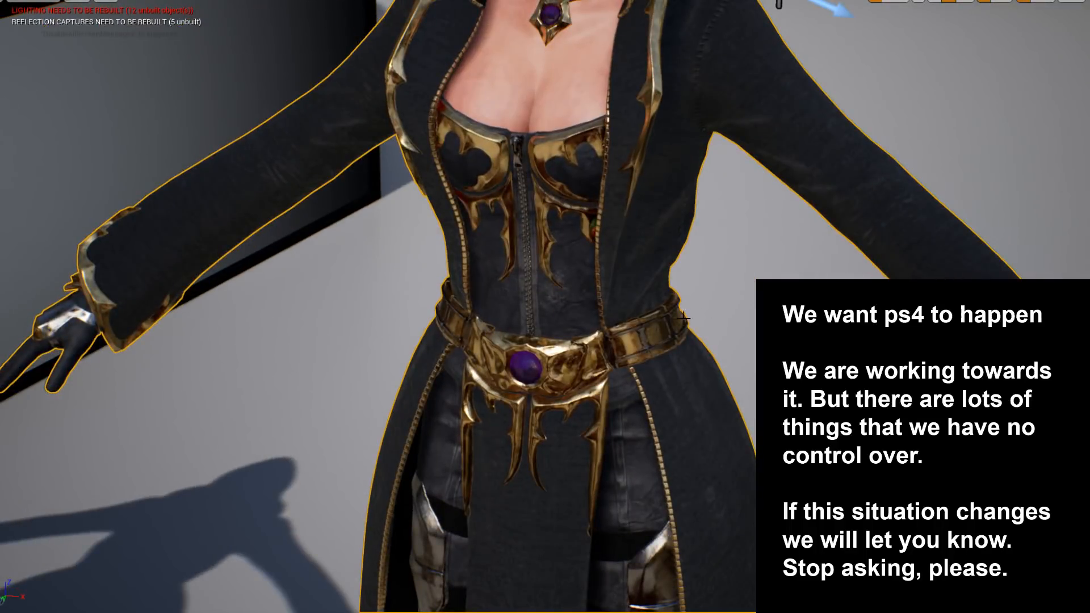
middle_click_drag(659, 349, 567, 23, "alt")
right_click_drag(567, 22, 214, 494, "alt")
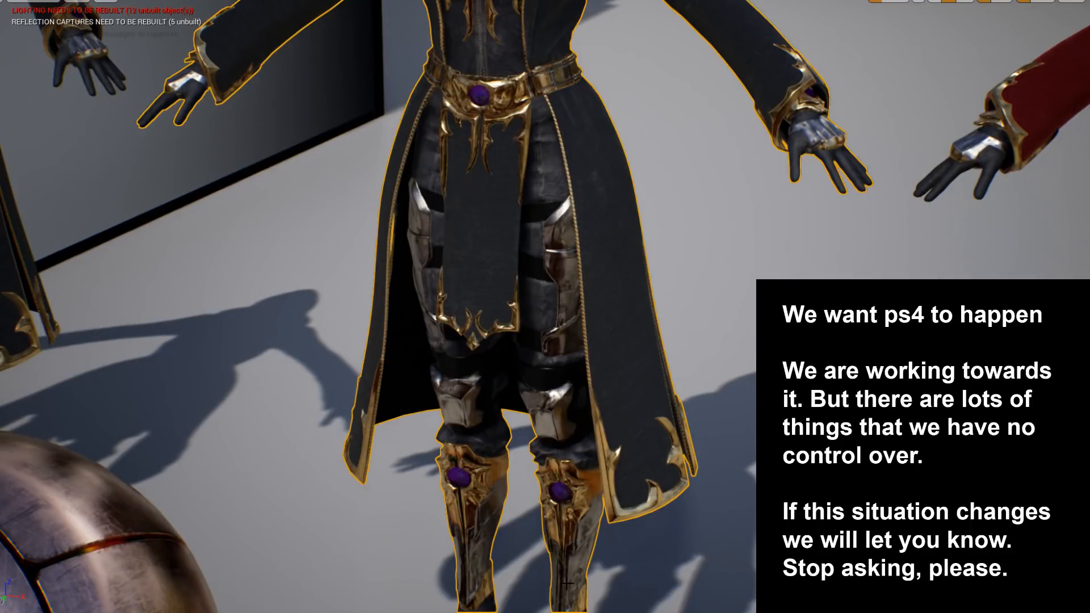
middle_click_drag(594, 366, 764, 409, "alt")
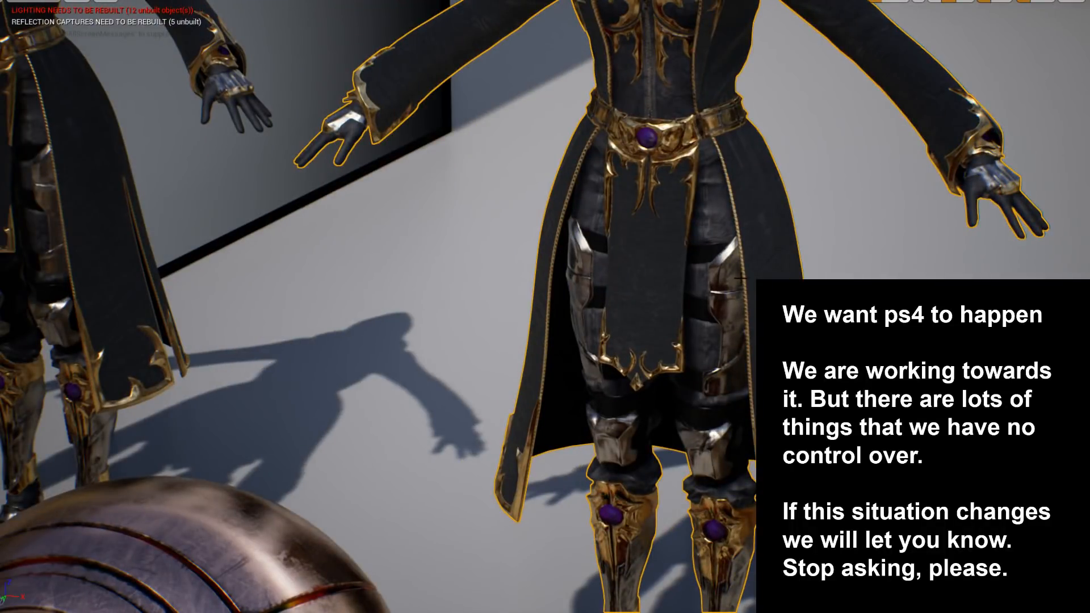
- Compare the black-, red- and blue-robed Magnus variants side by side from a wider view
scroll(741, 278, "down", 4)
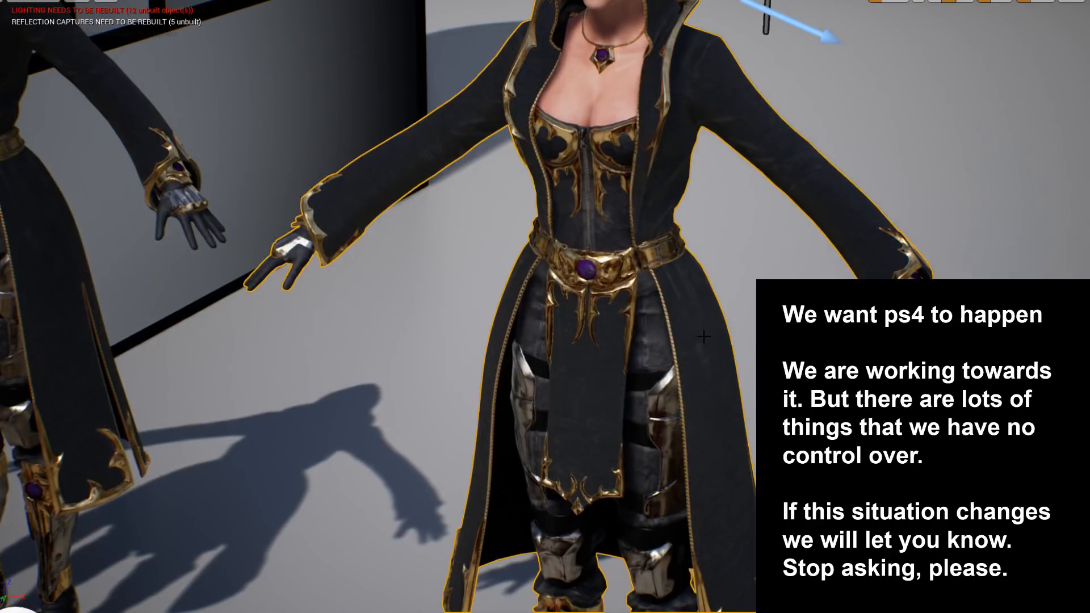
scroll(757, 224, "down", 3)
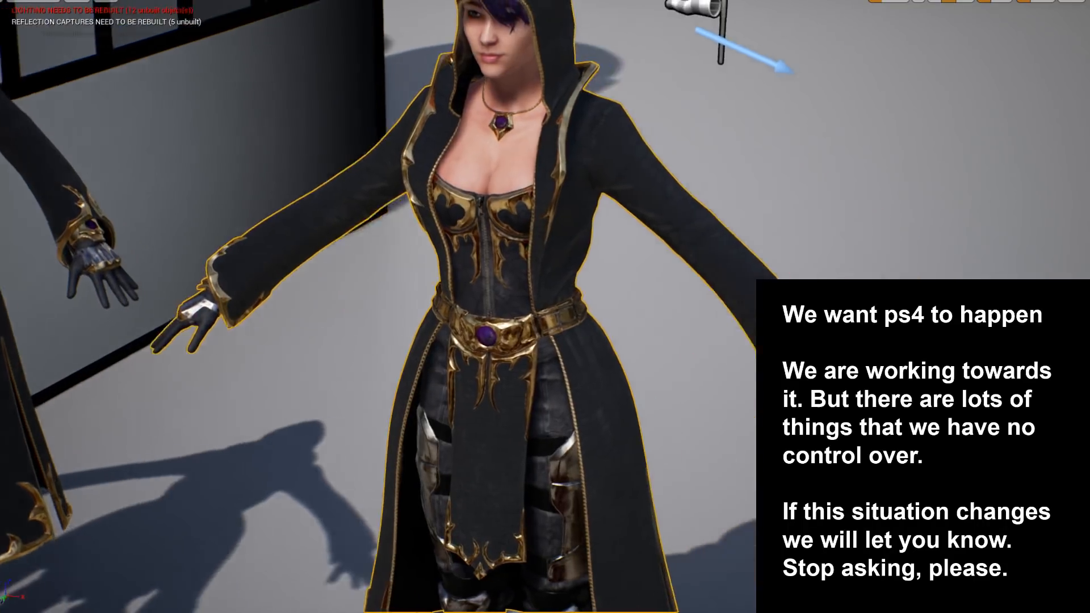
scroll(561, 170, "down", 6)
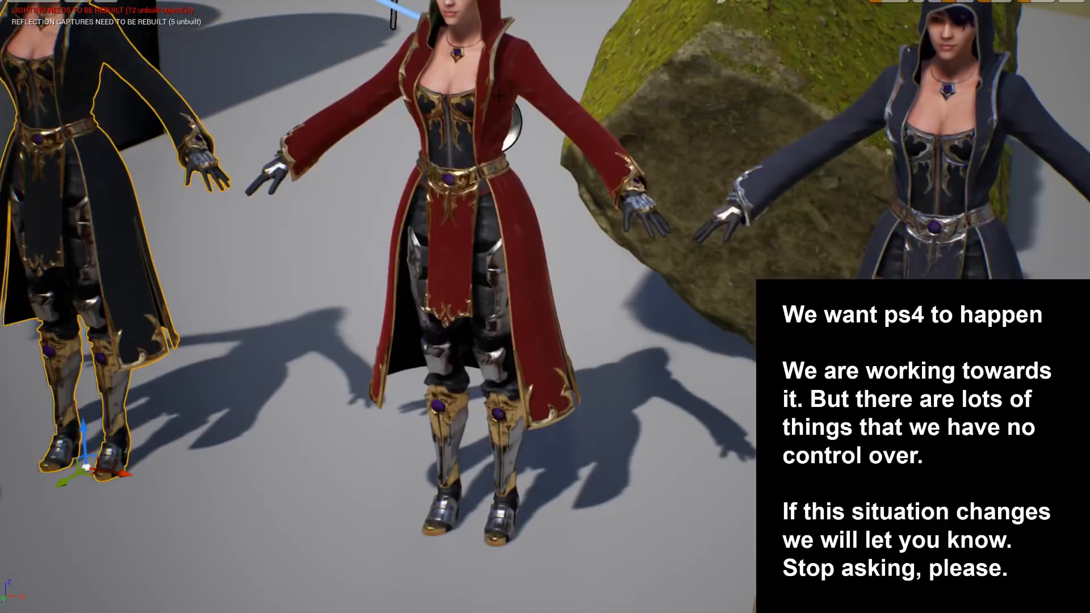
middle_click_drag(551, 137, 403, 131)
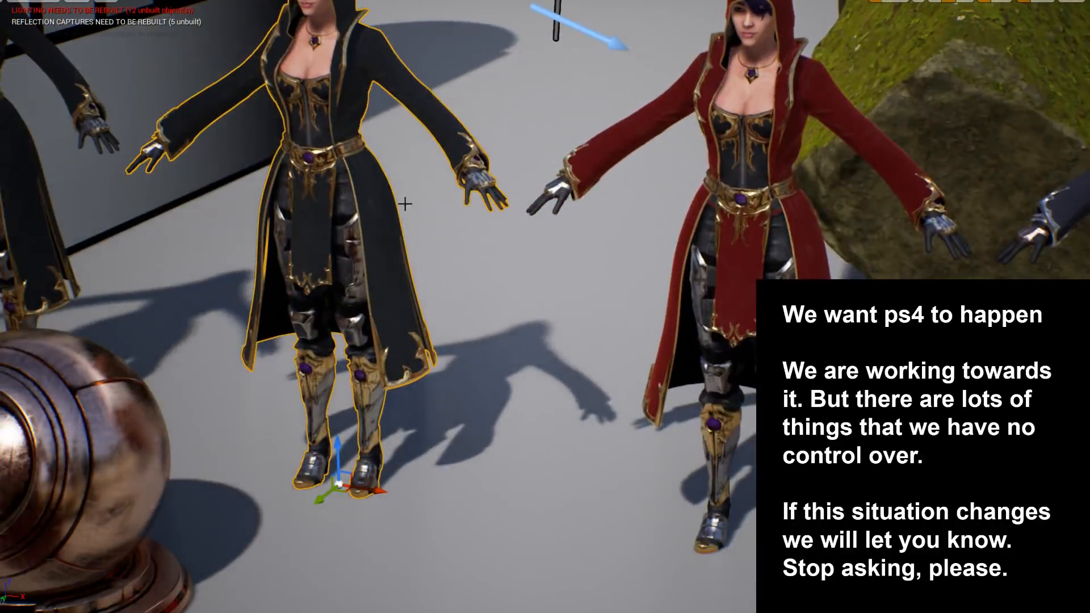
middle_click_drag(374, 50, 525, 18)
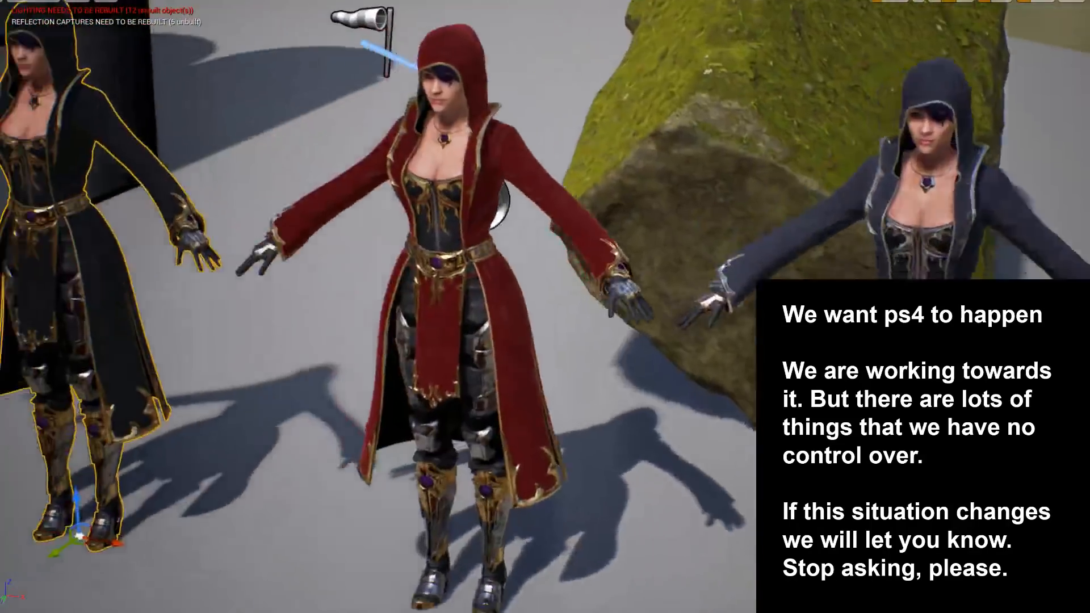
- View the two black-robed, red-robed and blue-robed Magnus variants together from a raised, wider angle
key("s")
right_click_drag(417, 187, 361, 183)
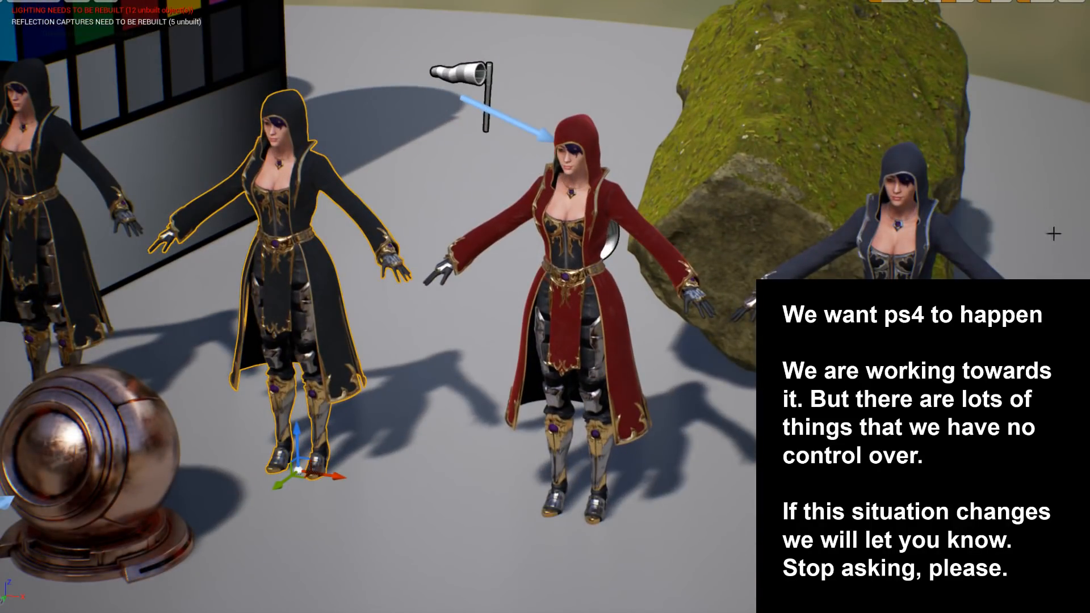
mouse_move(474, 148)
right_mouse_down()
mouse_move(547, 149)
mouse_move(454, 134)
mouse_move(493, 147)
right_mouse_up()
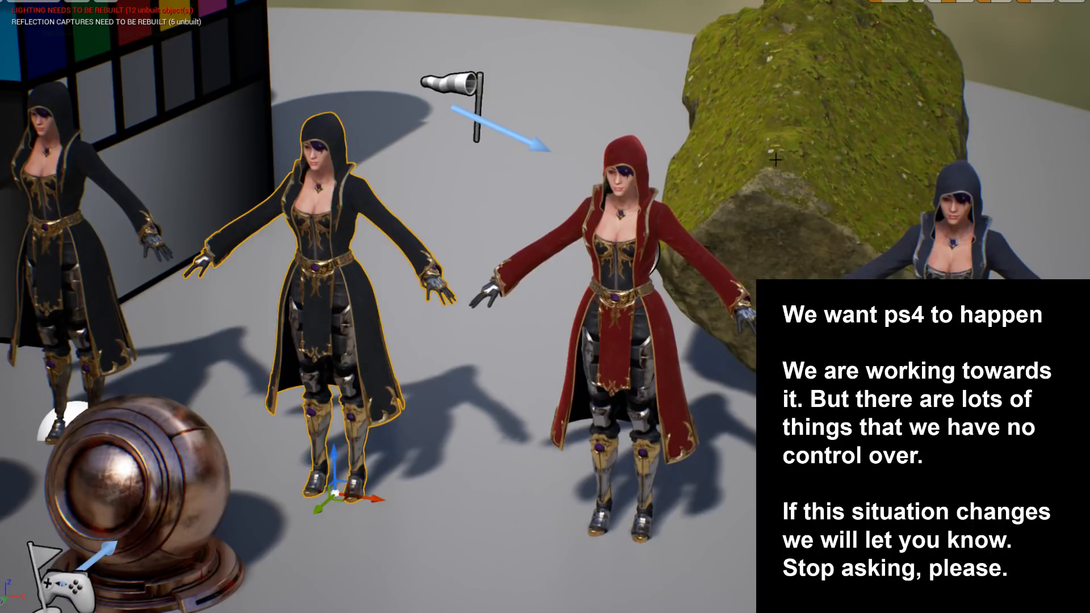
right_click_drag(581, 127, 488, 127)
right_click_drag(489, 195, 474, 153)
- Inspect the black-robed Magnus's face, hood trim, necklace, corset and belt up close
scroll(493, 205, "up", 3)
right_click_drag(590, 260, 633, 273)
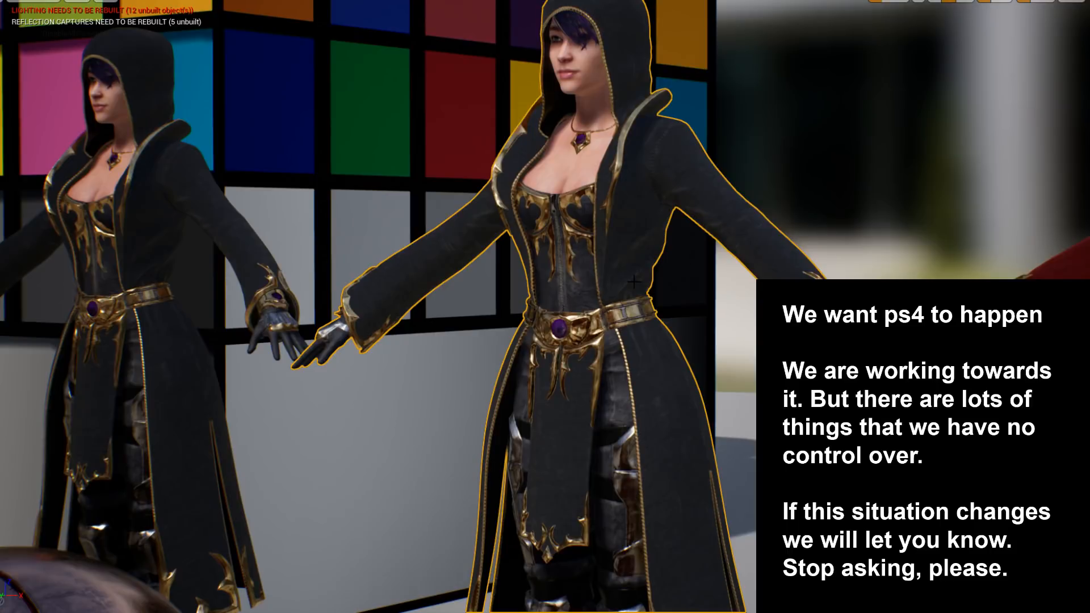
mouse_move(649, 353)
middle_mouse_down()
mouse_move(641, 420)
mouse_move(648, 355)
middle_mouse_up()
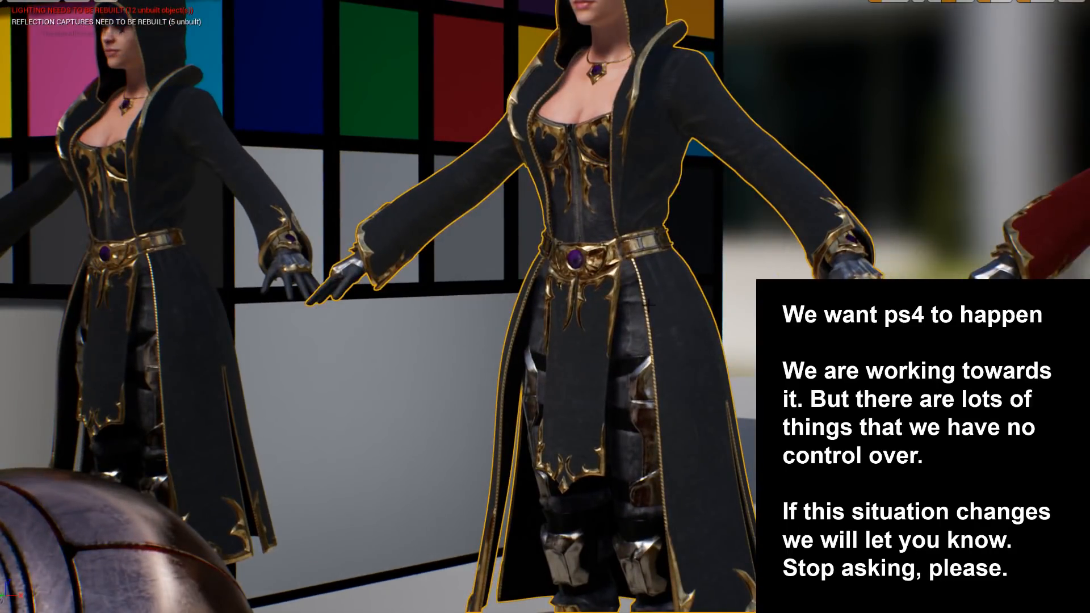
middle_click_drag(644, 313, 650, 255)
scroll(657, 326, "up", 5)
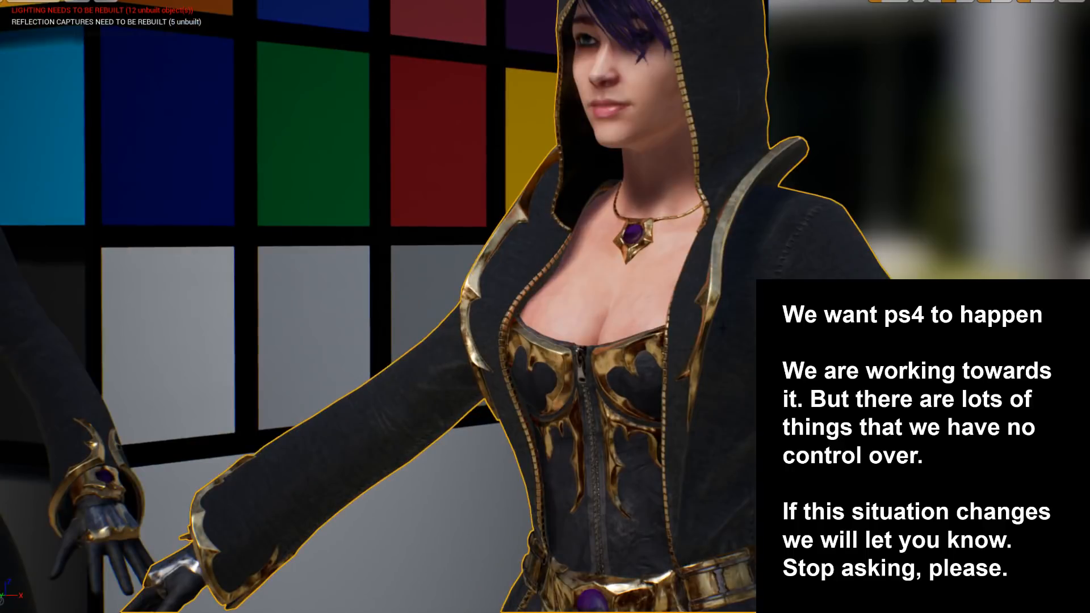
middle_click_drag(659, 284, 717, 352)
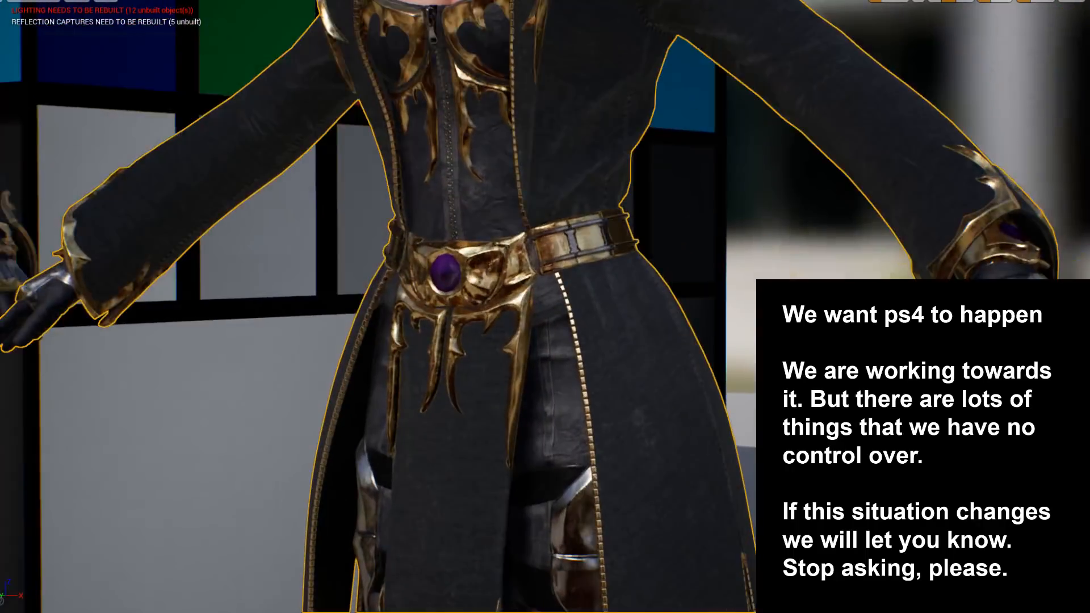
middle_click_drag(658, 236, 696, 149)
scroll(662, 233, "down", 6)
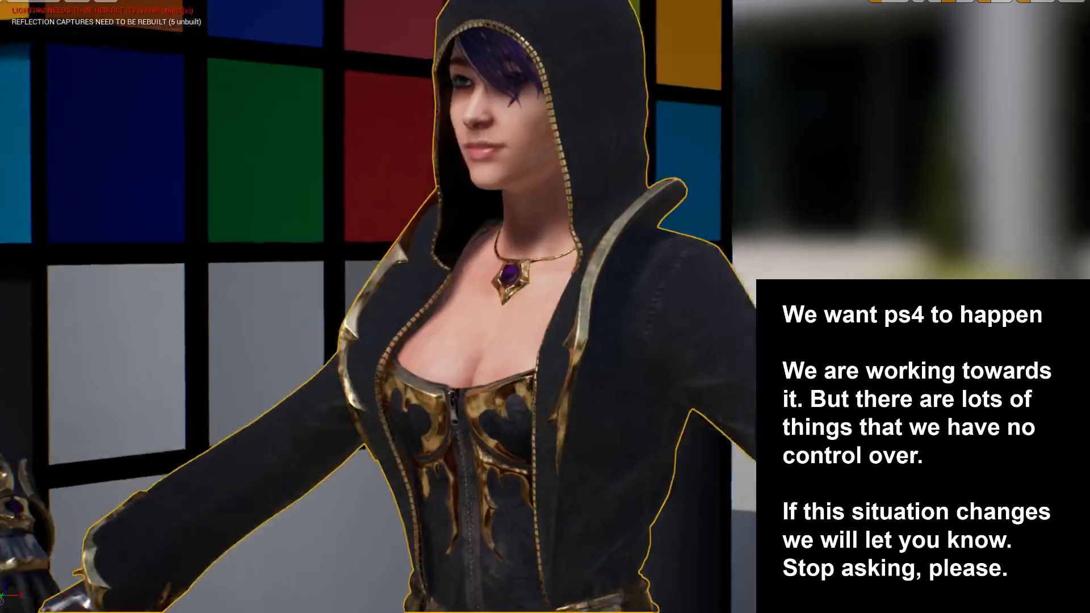
- Frame the black-robed Magnus with the shader balls and red variant in a wider view and clear the selection
scroll(676, 335, "down", 3)
middle_click_drag(676, 335, 752, 378)
scroll(673, 336, "down", 2)
mouse_move(674, 340)
left_mouse_down("alt")
mouse_move(722, 432)
mouse_move(682, 341)
mouse_move(653, 335)
left_mouse_up("alt")
middle_click_drag(761, 133, 819, 154)
left_click(647, 267)
left_click(981, 255)
left_click(619, 267)
key("Escape")
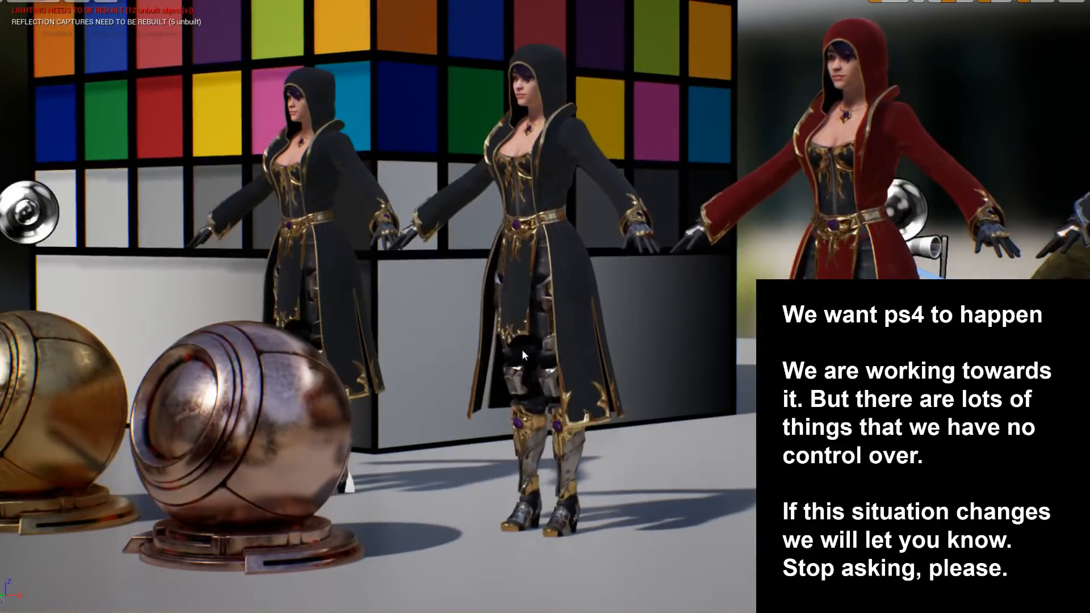
- Examine the black-robed Magnus's front robe panel, thigh armour and jewelled belt, and open her actor options
scroll(523, 349, "up", 10)
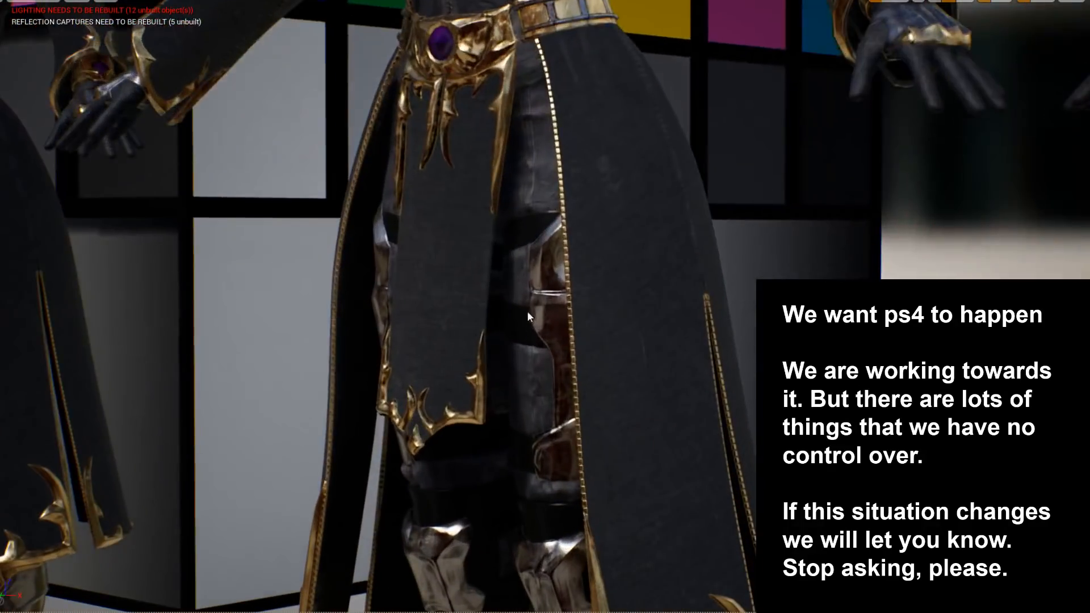
left_click_drag(528, 317, 618, 326, "alt")
middle_click_drag(618, 326, 540, 420, "alt")
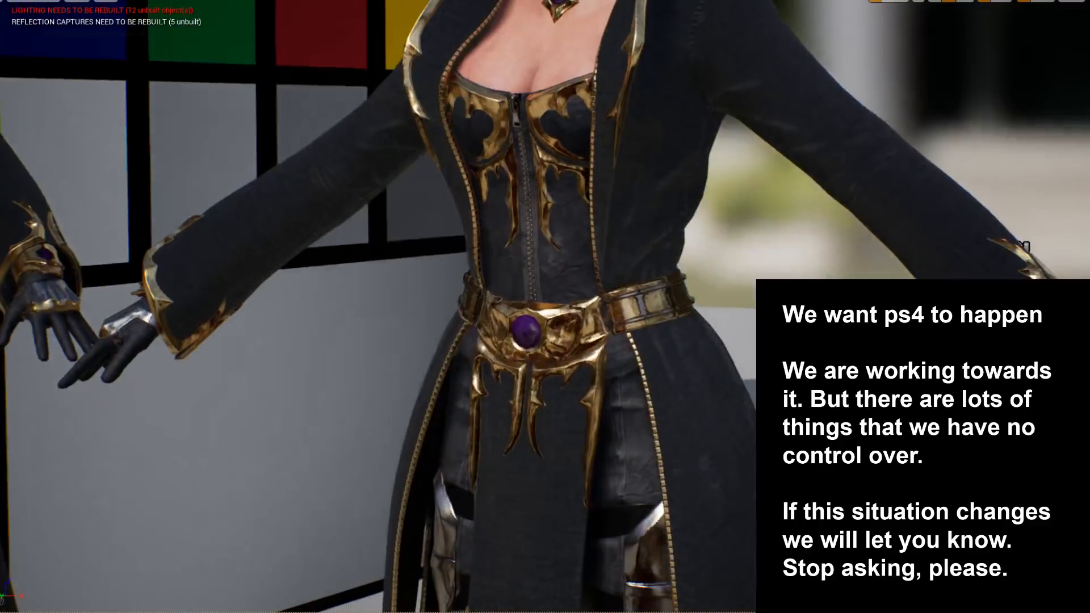
scroll(735, 362, "up", 5)
right_click(742, 337)
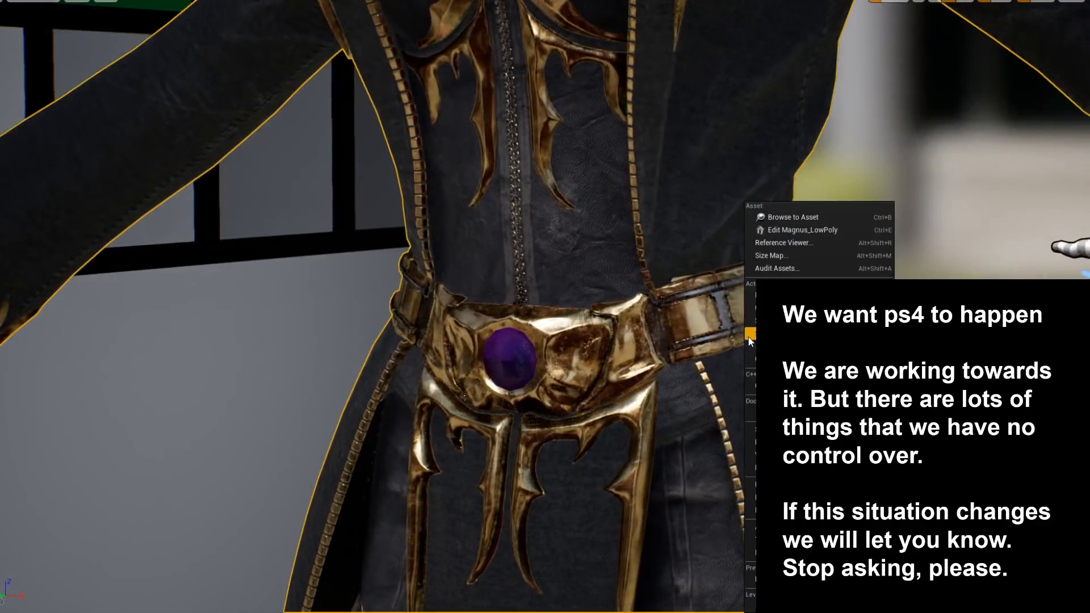
- Find the Magnus_LowPoly actor in the scene list, focus the view on it and return the viewport to full screen
middle_click_drag(718, 326, 529, 238, "alt")
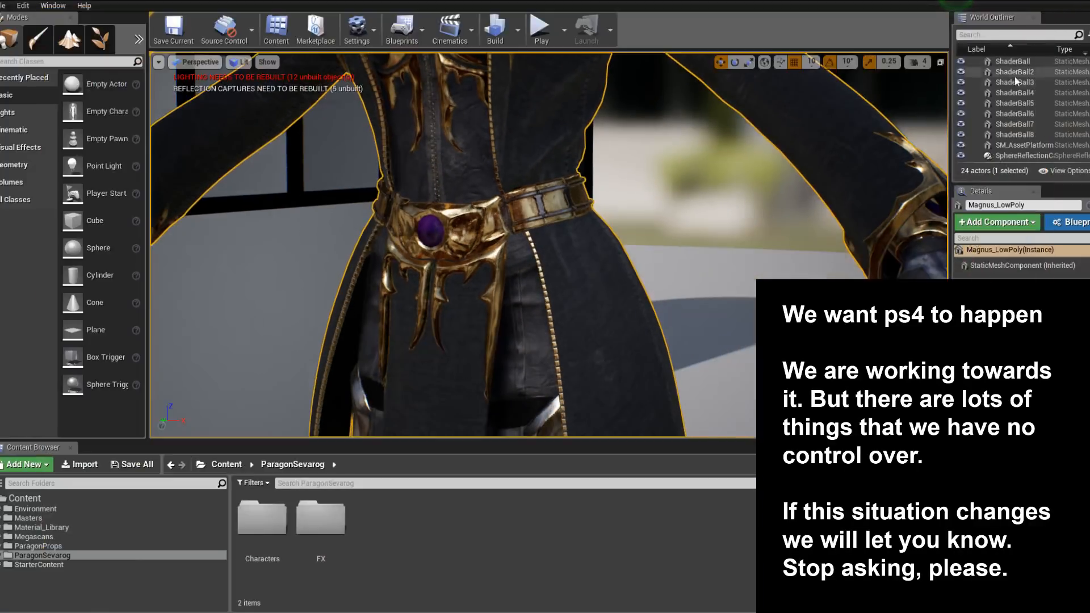
scroll(998, 83, "up", 5)
double_click(1032, 95)
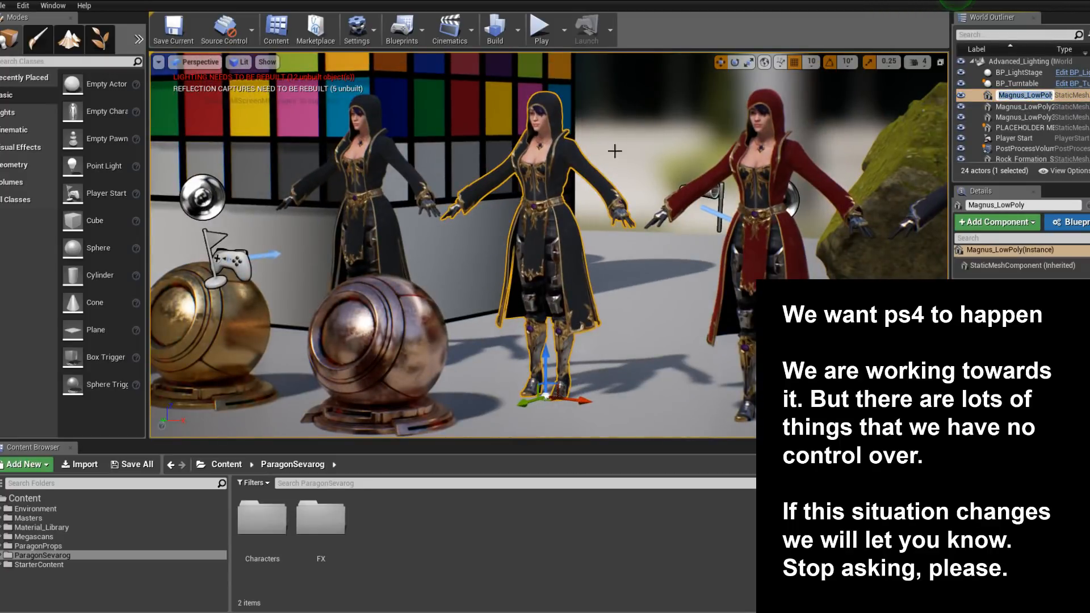
left_click(541, 164)
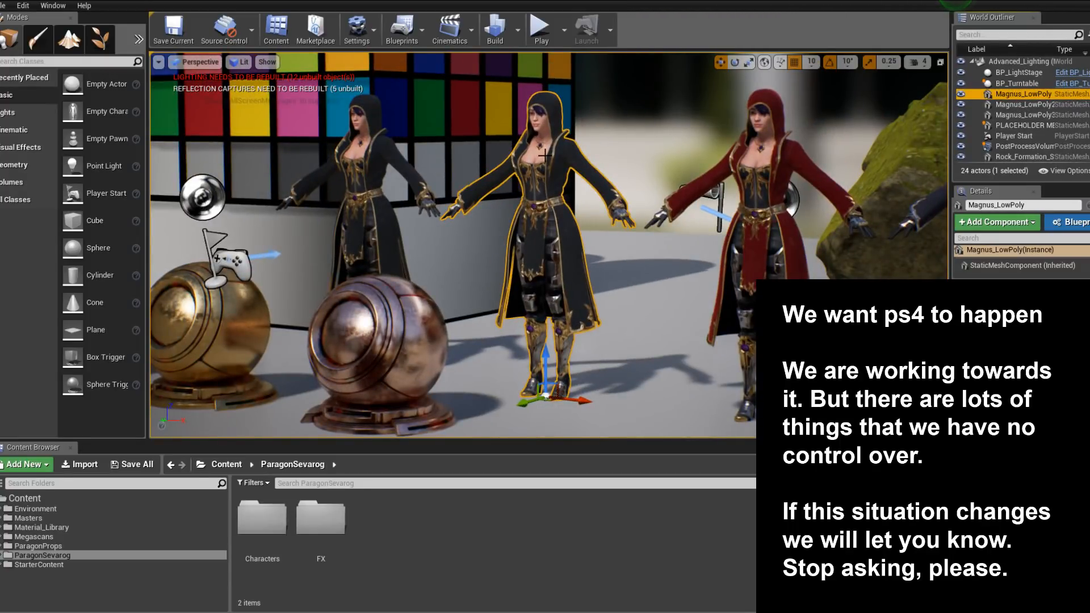
key("F11")
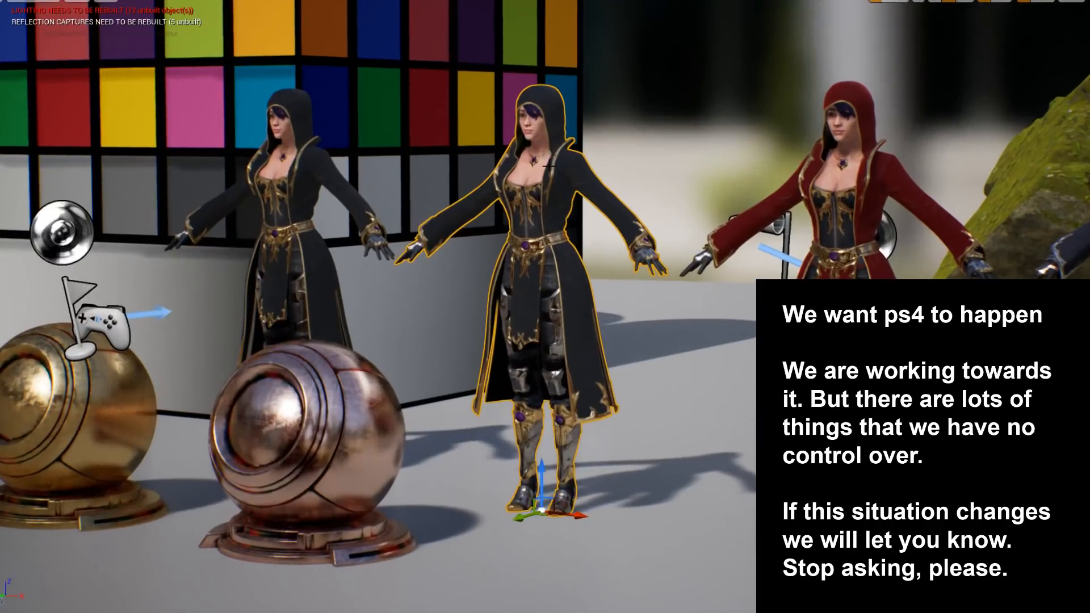
- Examine the worn gold belt, its purple gem and the leather corset on the black-robed Magnus in close-up
scroll(555, 189, "up", 8)
scroll(556, 189, "down", 1)
middle_click_drag(556, 189, 561, 43)
scroll(668, 283, "up", 4)
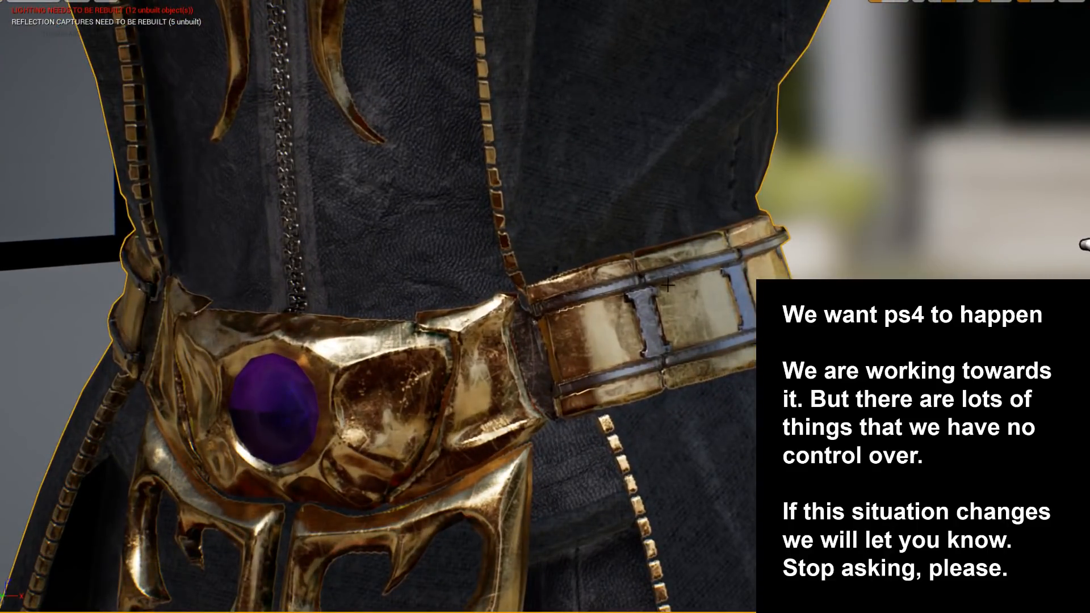
left_click_drag(679, 284, 751, 282, "alt")
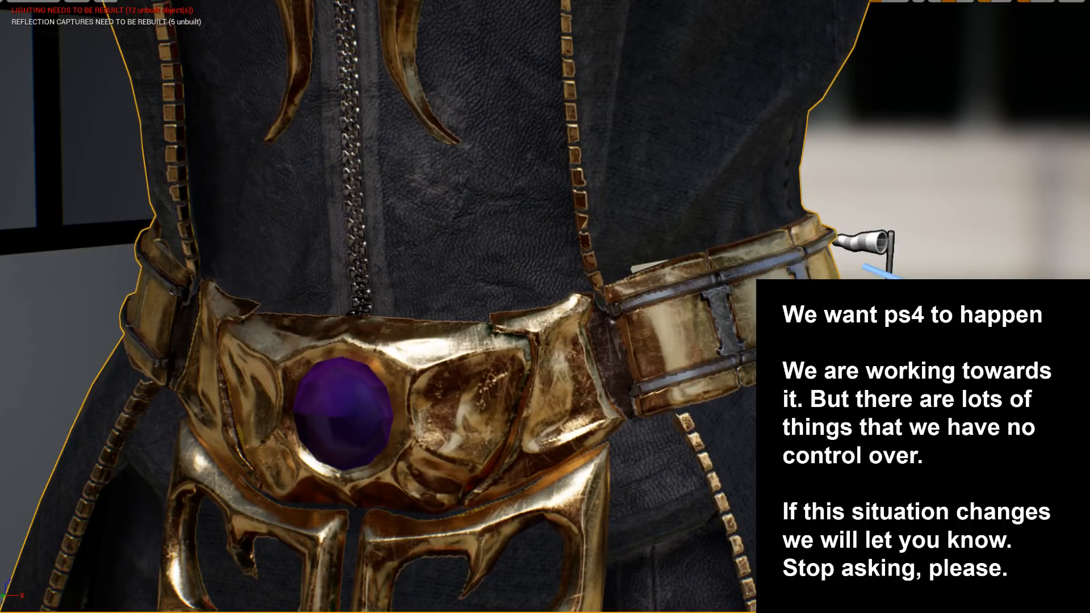
scroll(375, 307, "down", 10)
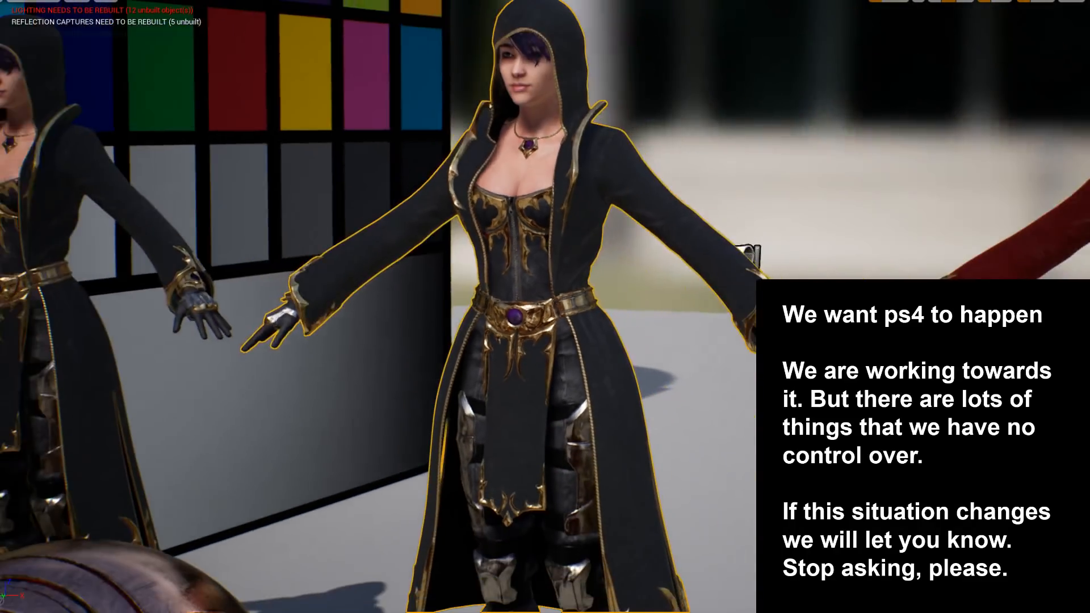
scroll(375, 307, "up", 10)
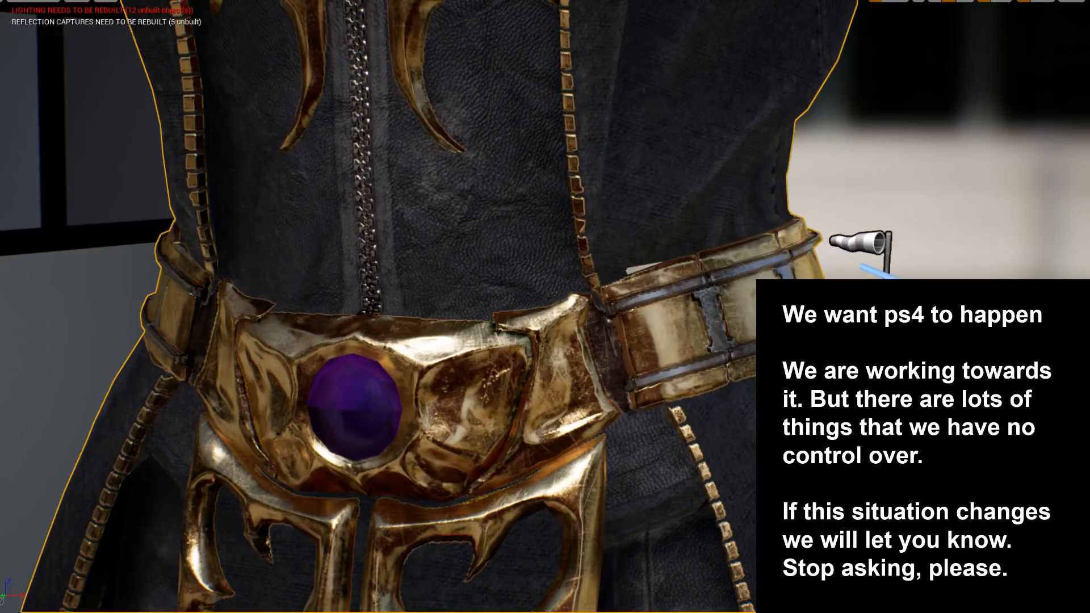
- Orbit behind the black-robed Magnus to inspect the back of her belt and the robe's fabric weave and stitching
left_click_drag(375, 307, 227, 301, "alt")
left_click_drag(493, 238, 295, 238, "alt")
mouse_move(492, 237)
left_mouse_down("alt")
mouse_move(352, 232)
mouse_move(471, 240)
left_mouse_up("alt")
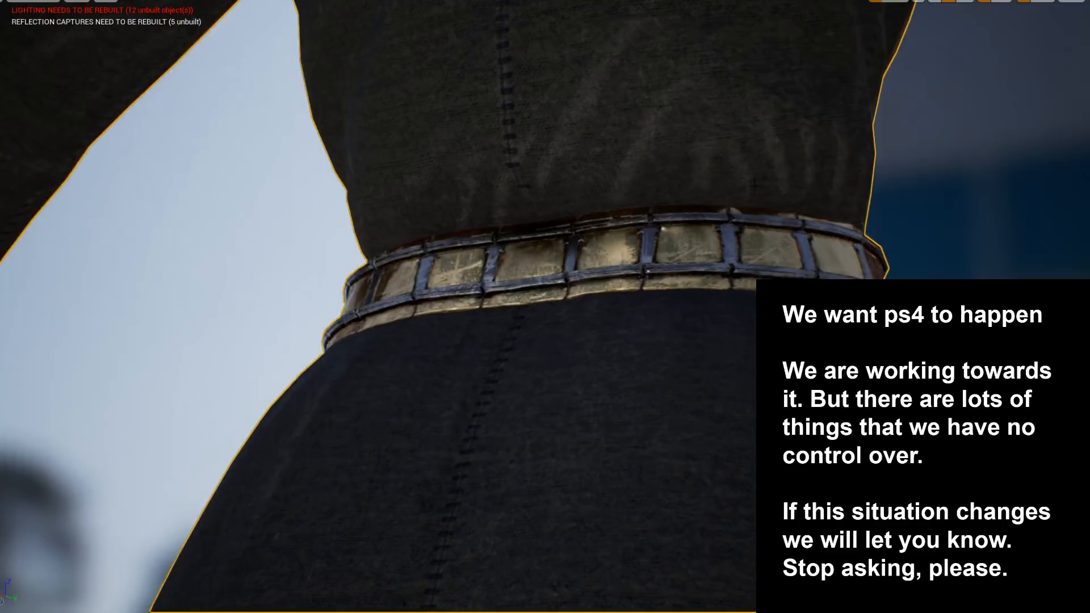
left_click_drag(728, 146, 795, 177, "alt")
middle_click_drag(782, 171, 795, 318, "alt")
right_click_drag(782, 171, 886, 170, "alt")
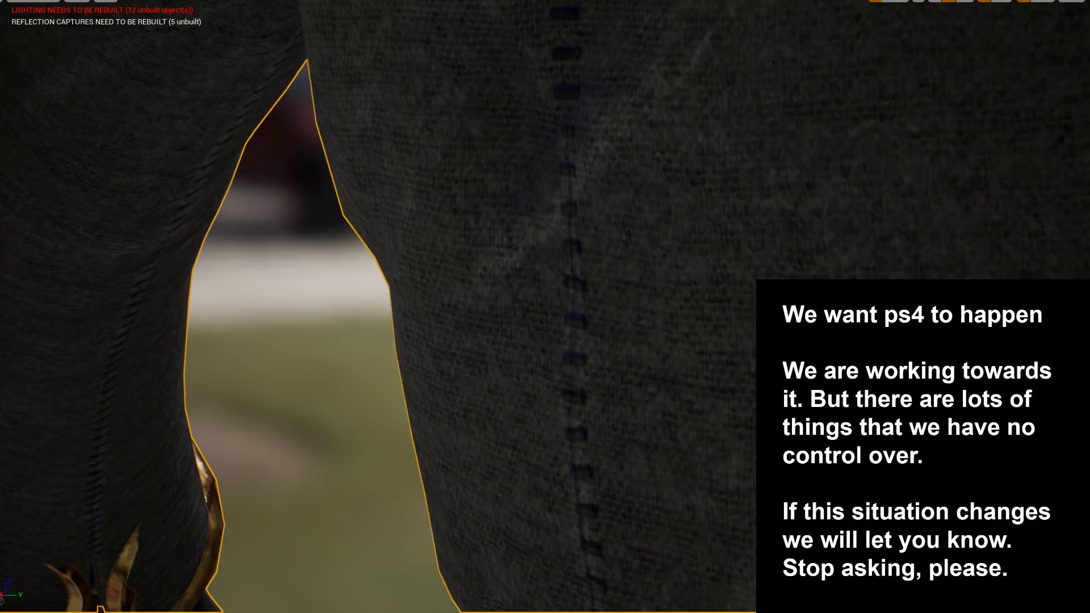
scroll(593, 296, "down", 10)
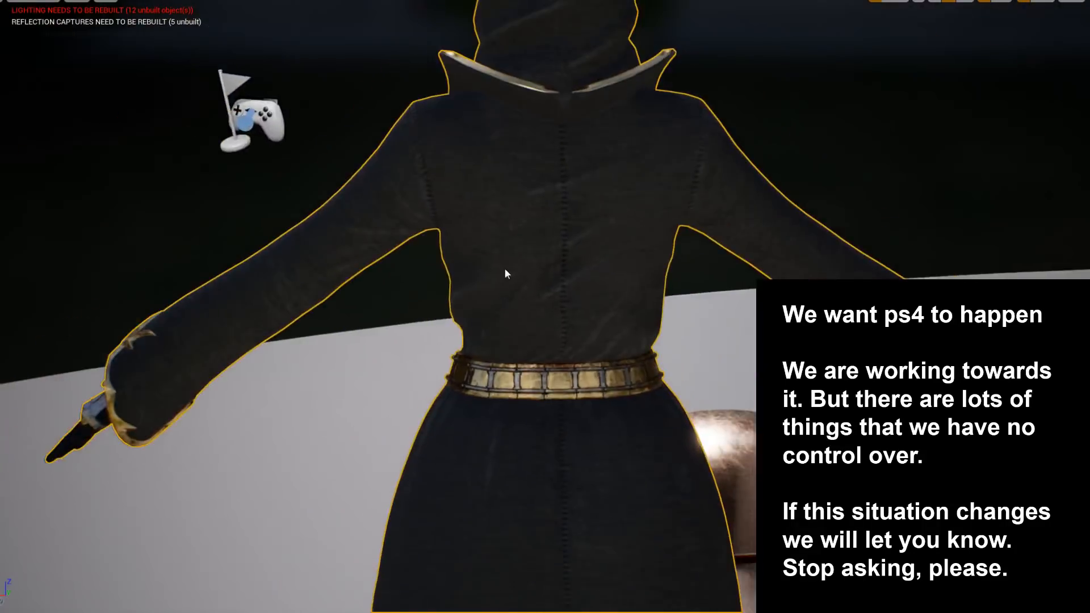
- Orbit back to the front of the black-robed Magnus to review her corset, belt and leg armour
left_click_drag(506, 269, 176, 272, "alt")
scroll(458, 290, "up", 3)
left_click_drag(458, 291, 461, 289, "alt")
middle_click_drag(461, 289, 433, 149, "alt")
scroll(432, 149, "down", 5)
left_click_drag(433, 148, 366, 184, "alt")
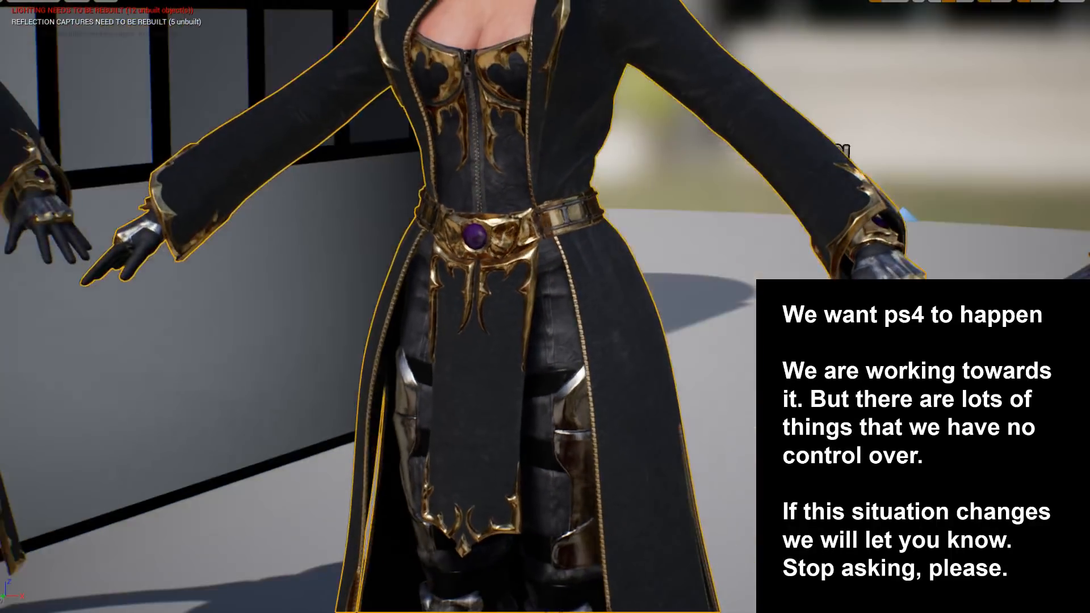
- View the full black-robed Magnus beside the gold and copper shader balls and the neighbouring variants
scroll(557, 307, "down", 6)
left_click_drag(558, 307, 517, 340, "alt")
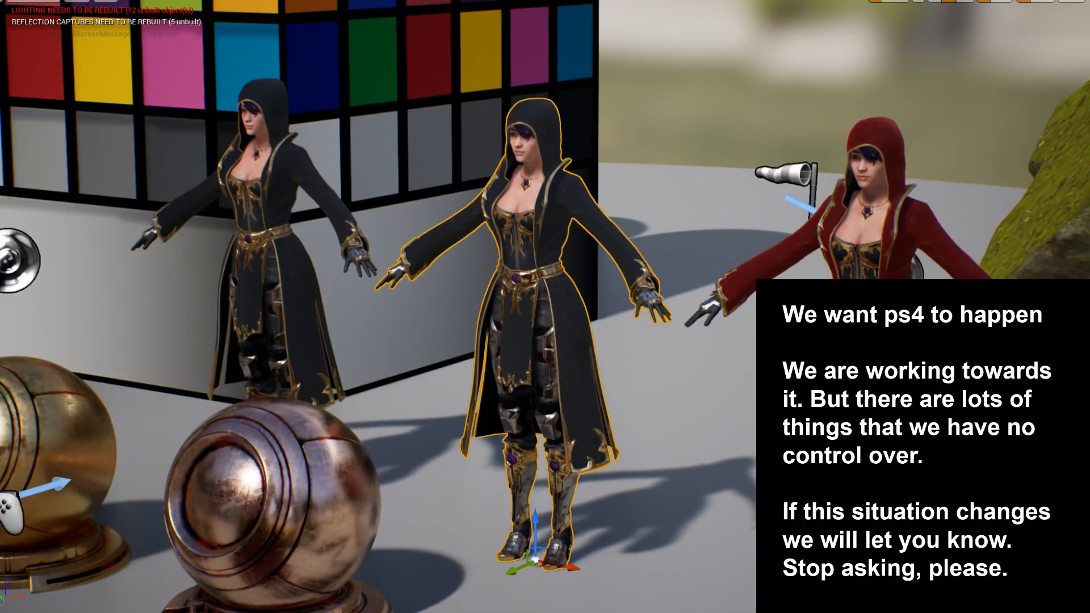
left_click_drag(603, 299, 582, 309, "alt")
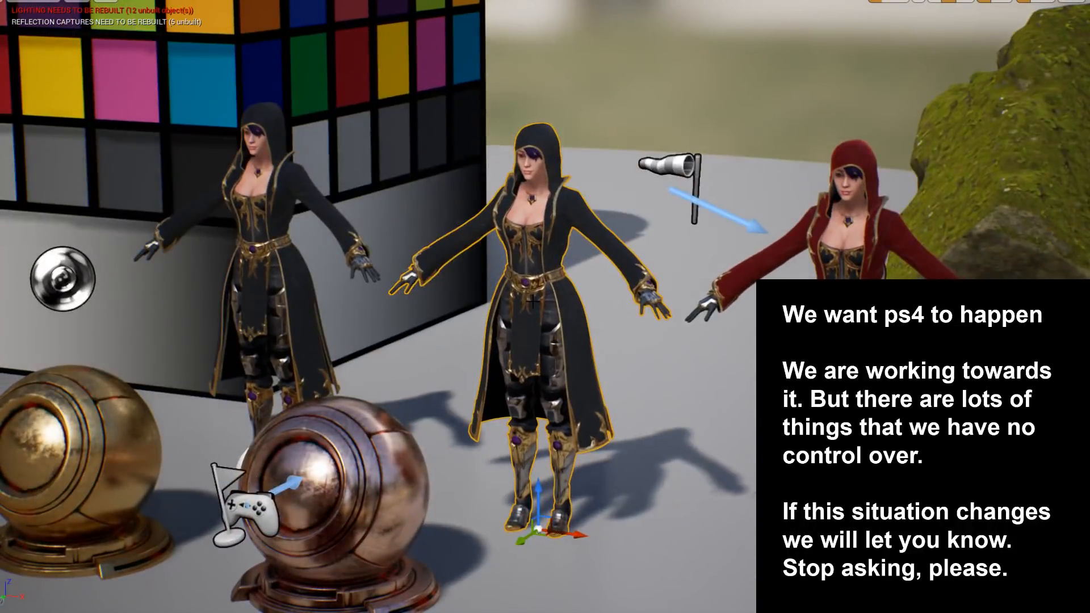